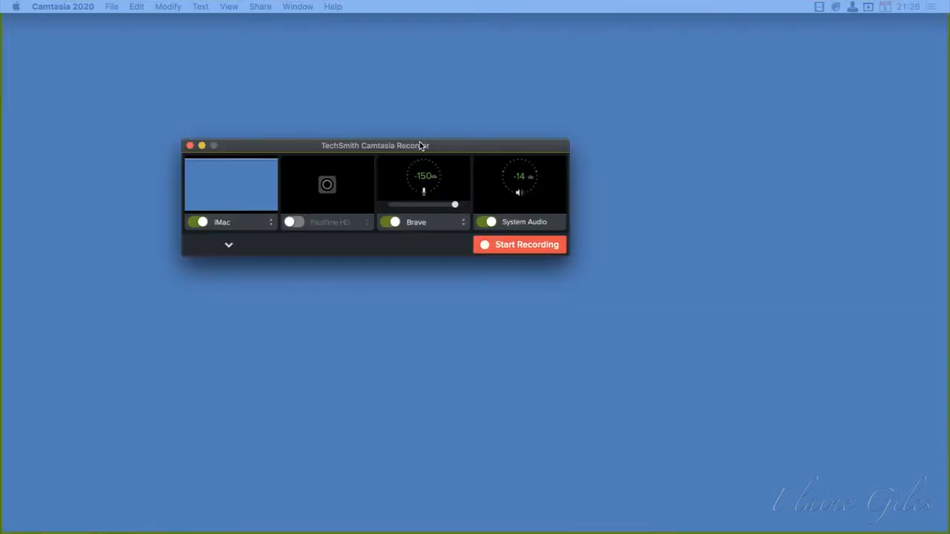
Reposition the Camtasia Recorder window and set its screen source to the first full-screen 27B1 display
{"action": "left_click_drag", "start_coordinate": [422, 144], "coordinate": [538, 134]}
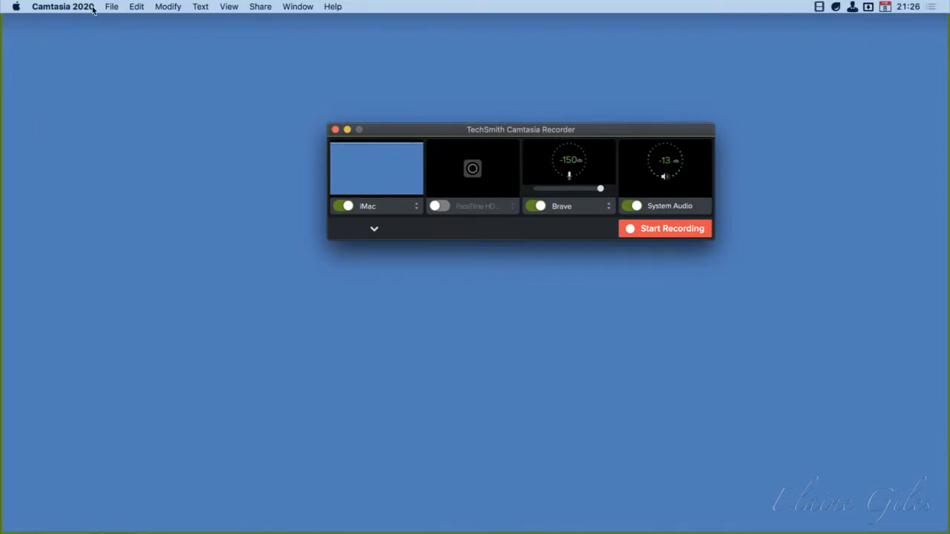
{"action": "left_click_drag", "start_coordinate": [488, 128], "coordinate": [0, 222]}
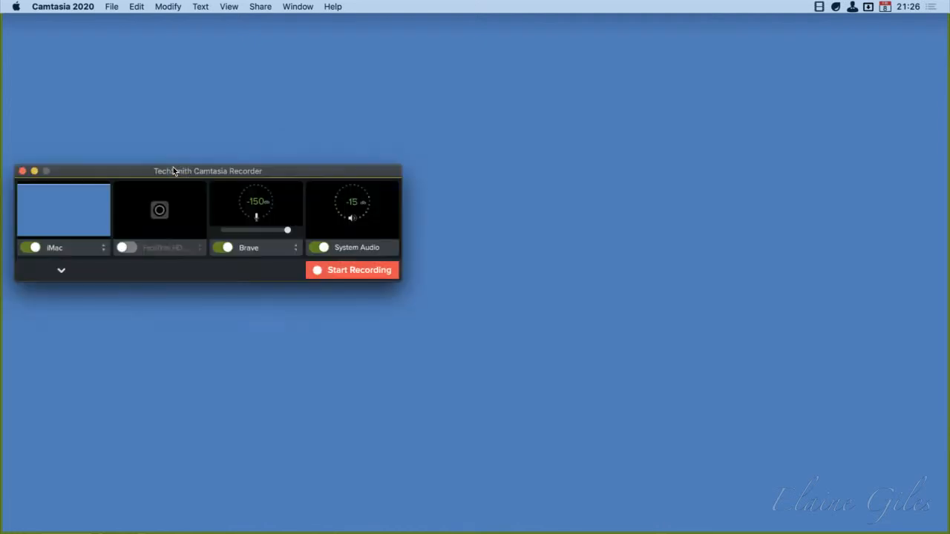
{"action": "left_click", "coordinate": [77, 250]}
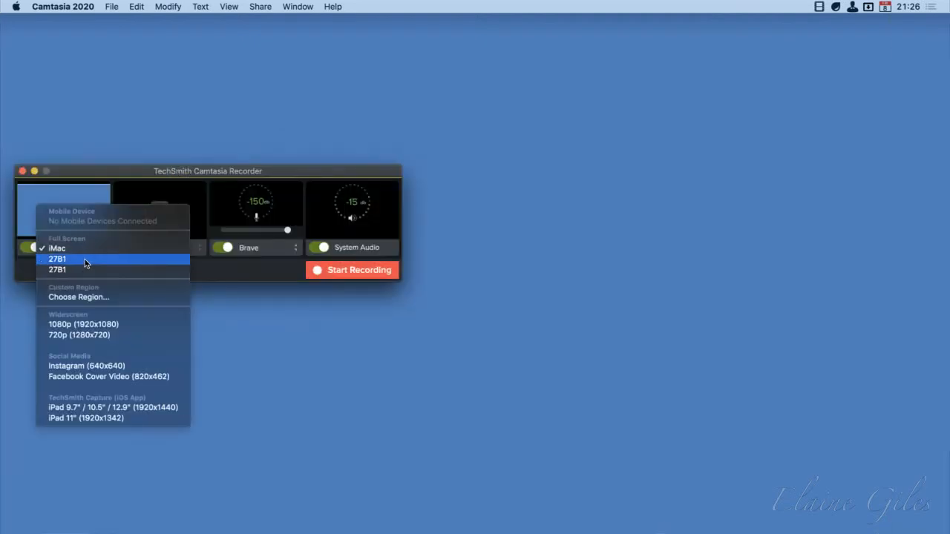
{"action": "left_click", "coordinate": [83, 259]}
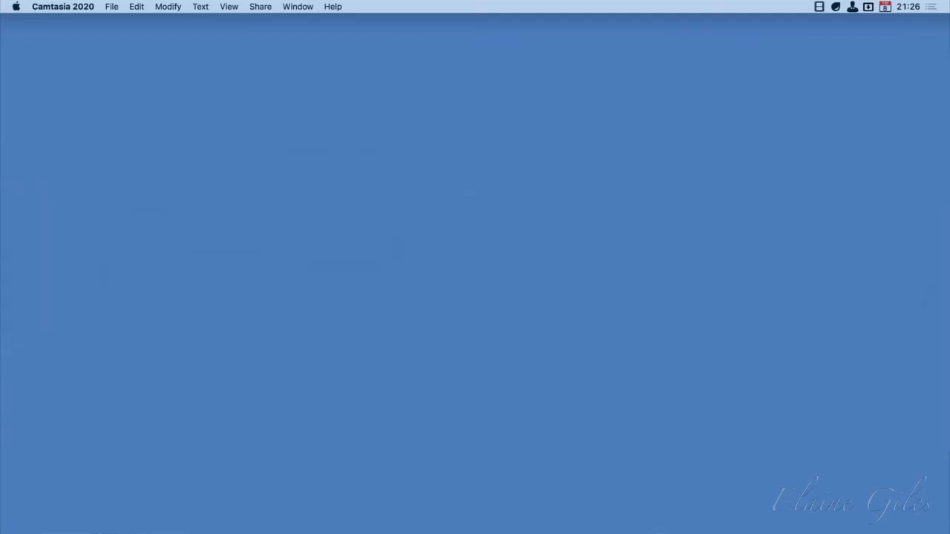
Open the recent project Mass - 20200503.cmproj and fit its whole recording in the timeline
{"action": "left_click", "coordinate": [110, 5]}
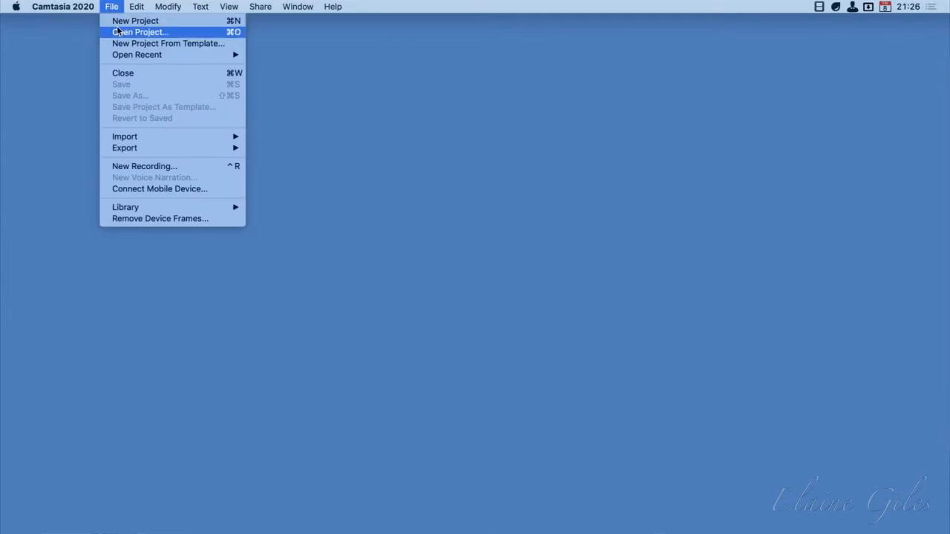
{"action": "mouse_move", "coordinate": [127, 53]}
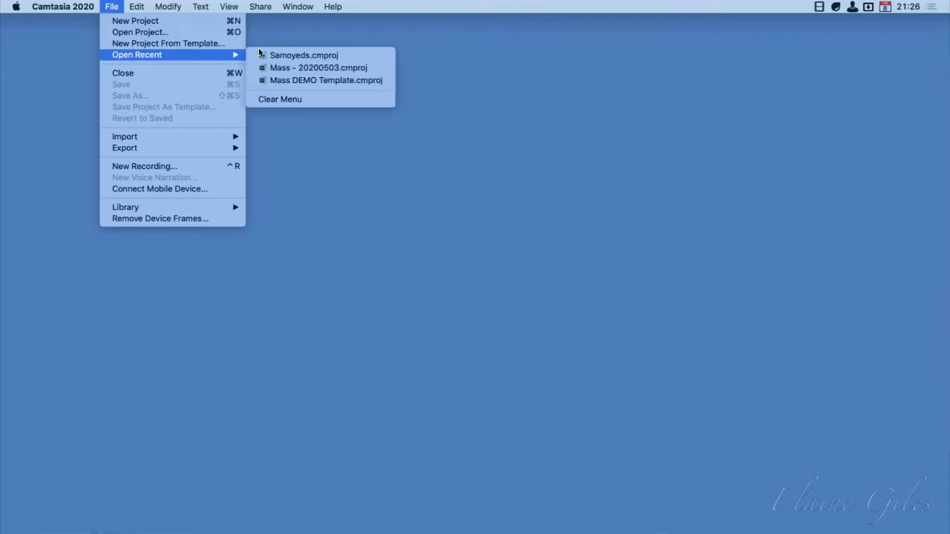
{"action": "left_click", "coordinate": [315, 69]}
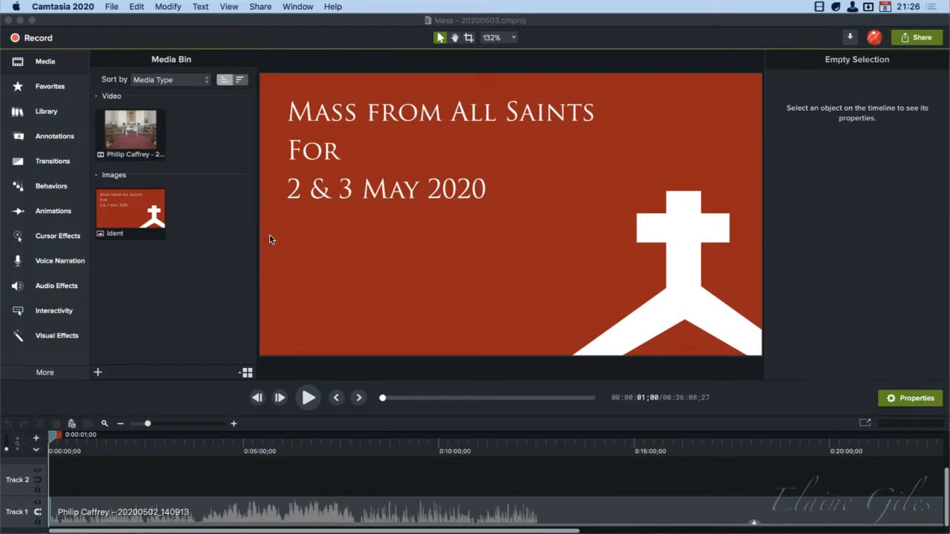
{"action": "left_click", "coordinate": [228, 480]}
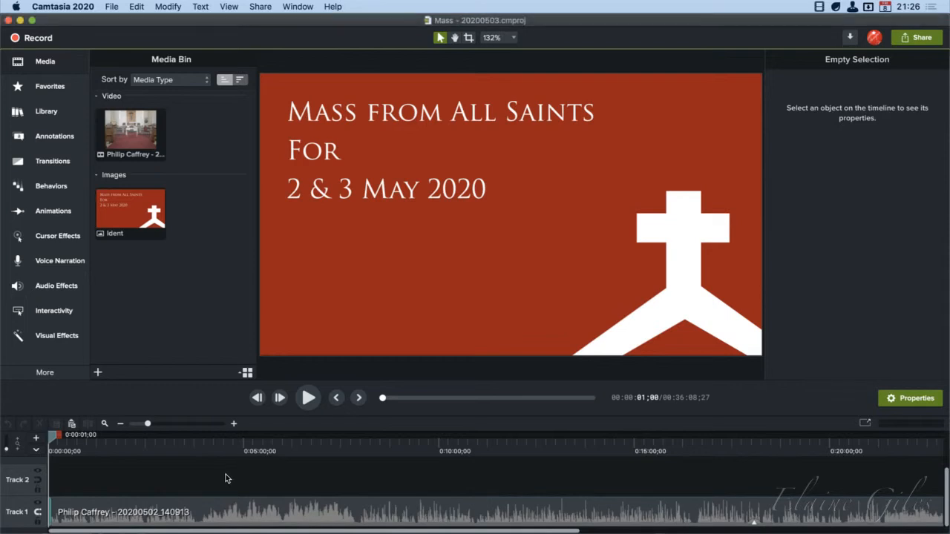
{"action": "key", "text": "super+minus"}
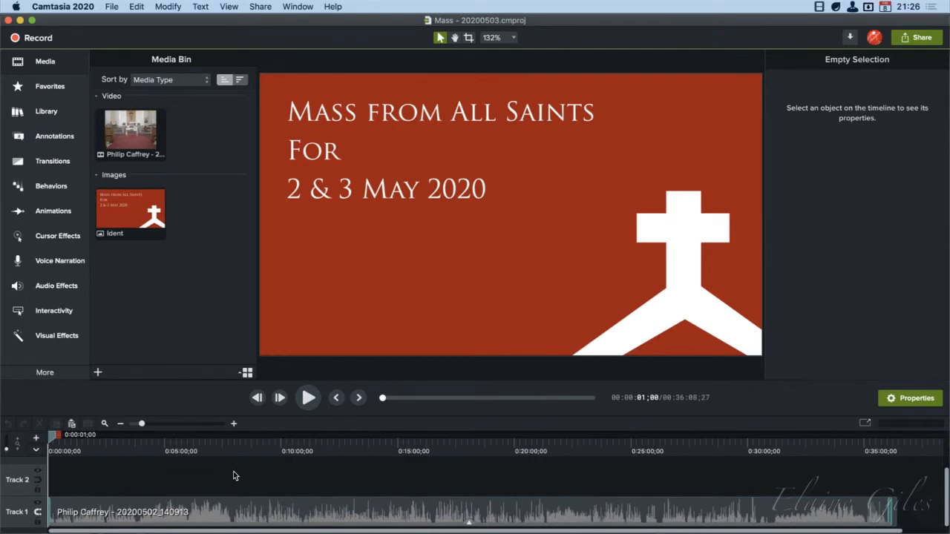
Create a new empty project, look at its default Library, and close the project
{"action": "left_click", "coordinate": [111, 5]}
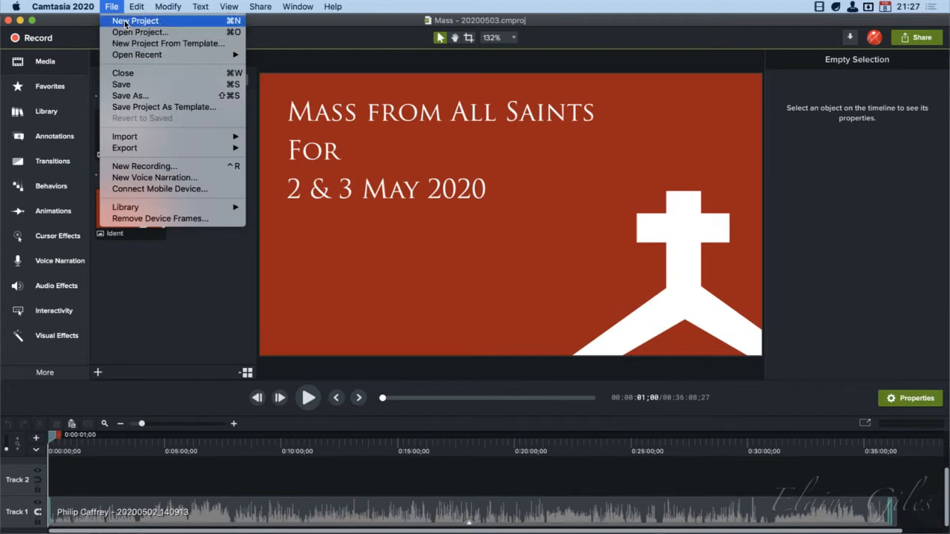
{"action": "left_click", "coordinate": [124, 22]}
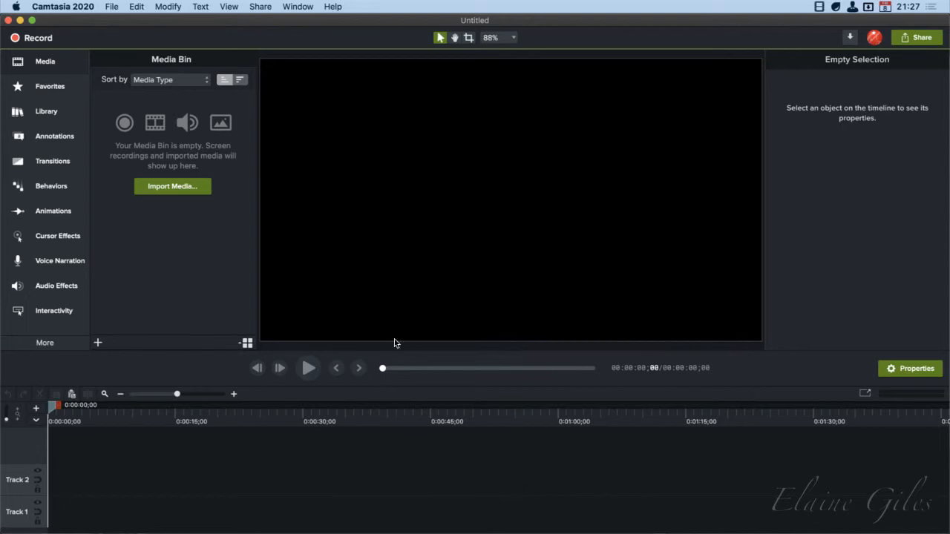
{"action": "left_click", "coordinate": [52, 114]}
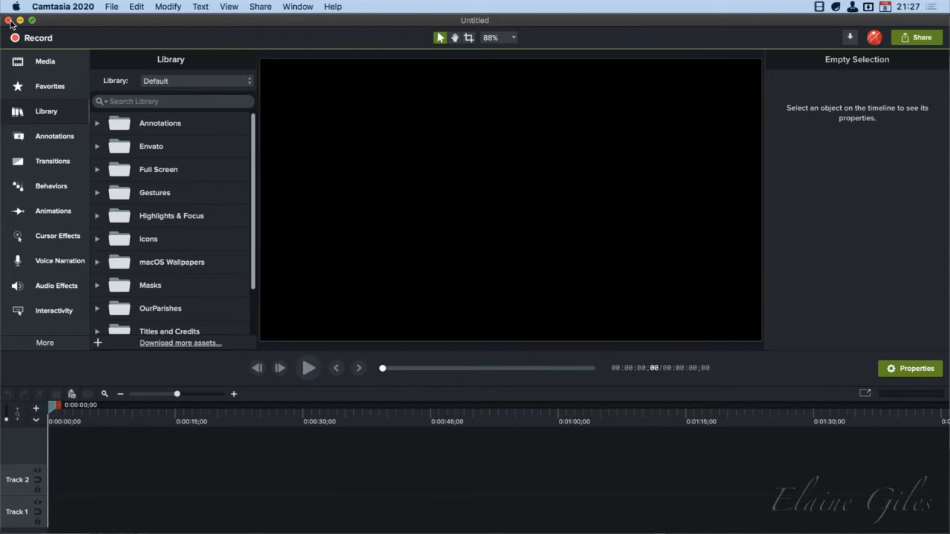
{"action": "left_click", "coordinate": [40, 64]}
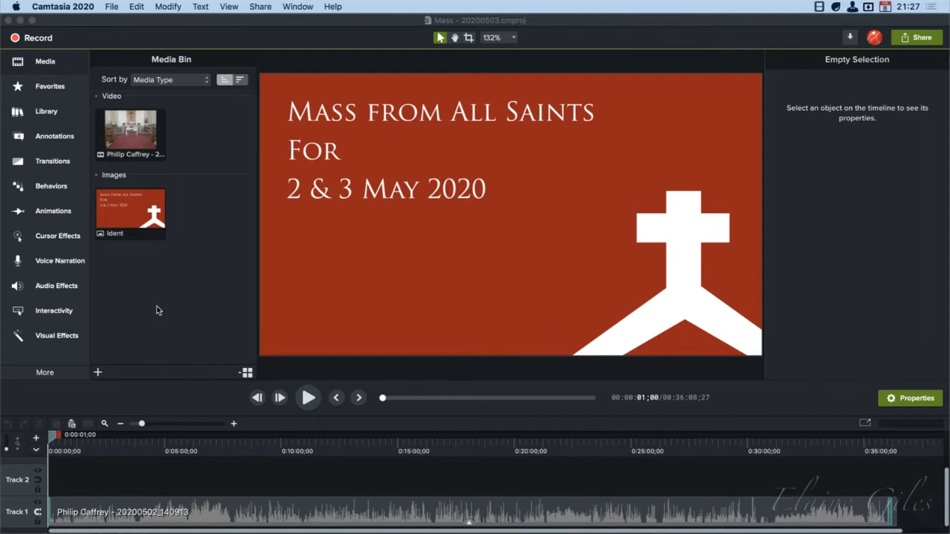
Preview the Mass video near 14 minutes, then expand the Track 1 clip's effects and select its Color Adjustment
{"action": "left_click", "coordinate": [377, 445]}
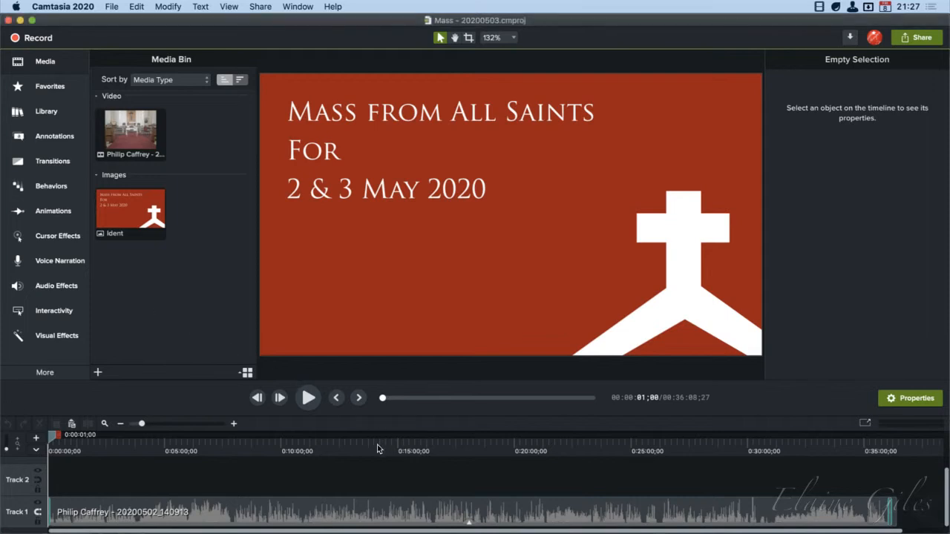
{"action": "left_click", "coordinate": [377, 448]}
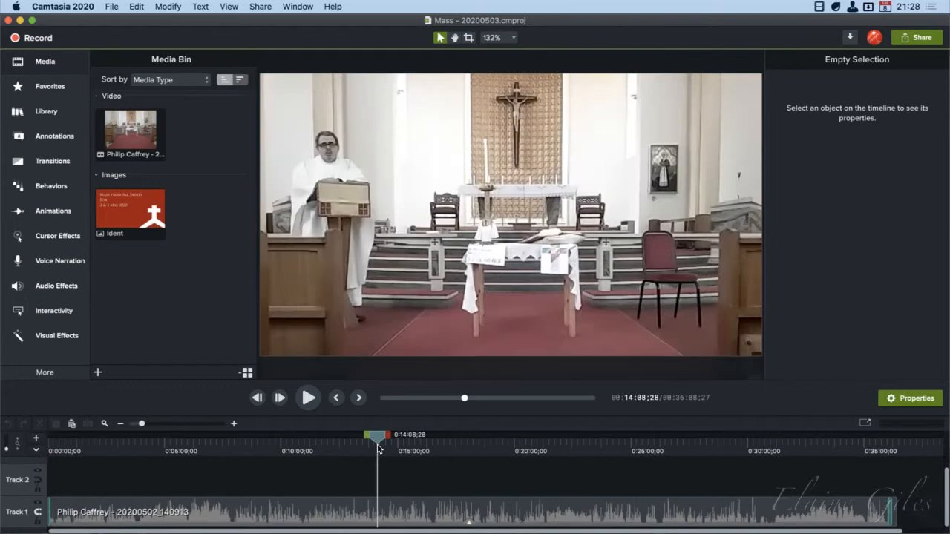
{"action": "left_click", "coordinate": [469, 524]}
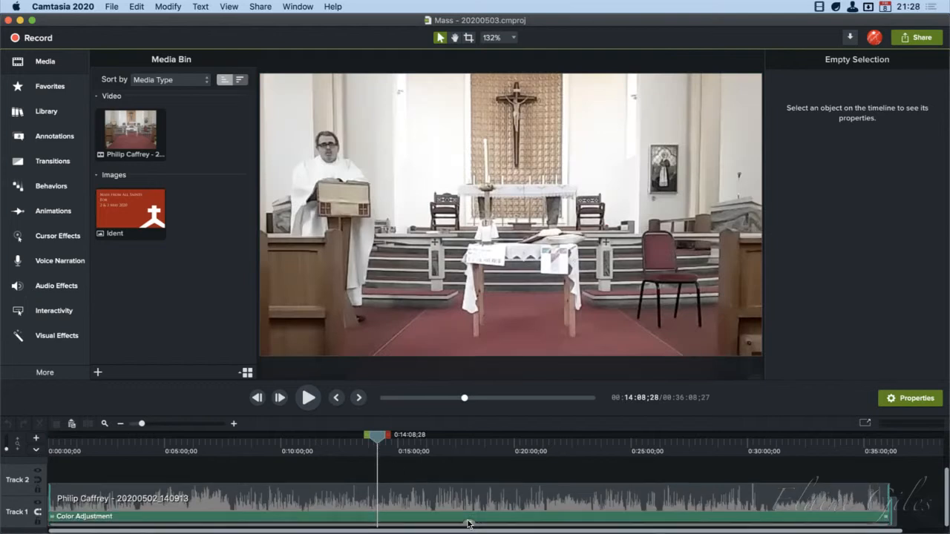
{"action": "left_click", "coordinate": [177, 518]}
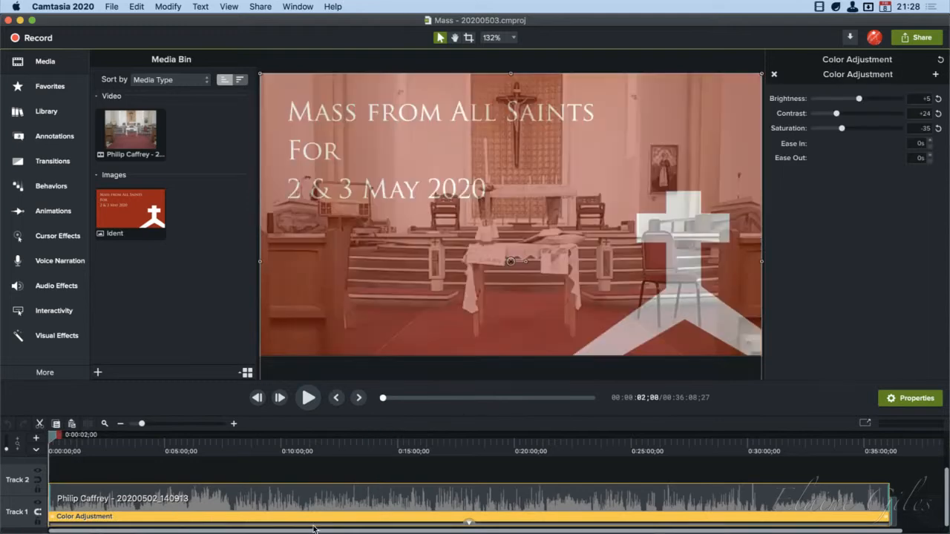
At about 22:38, reset the Color Adjustment's brightness, contrast and saturation, and remove the effect from the clip
{"action": "left_click", "coordinate": [576, 447]}
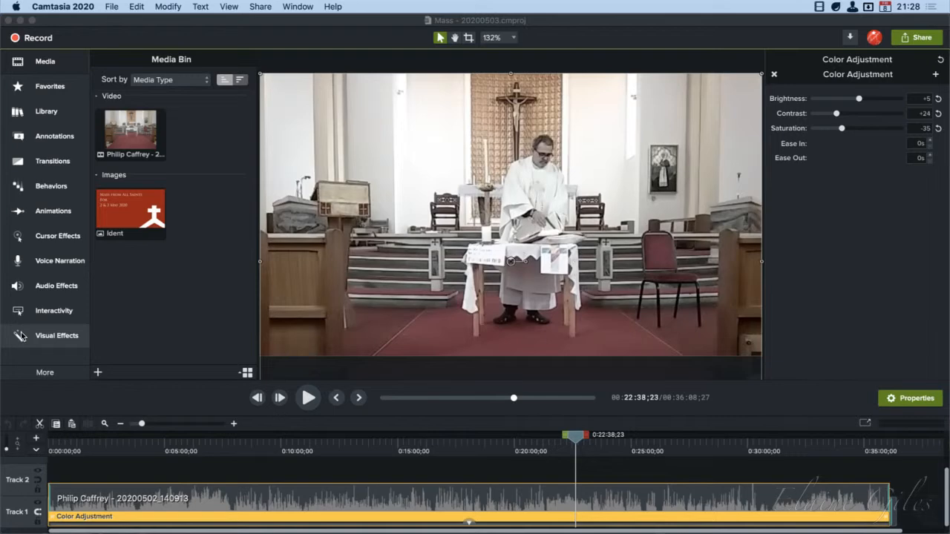
{"action": "left_click", "coordinate": [938, 98]}
{"action": "left_click", "coordinate": [938, 113]}
{"action": "left_click", "coordinate": [938, 129]}
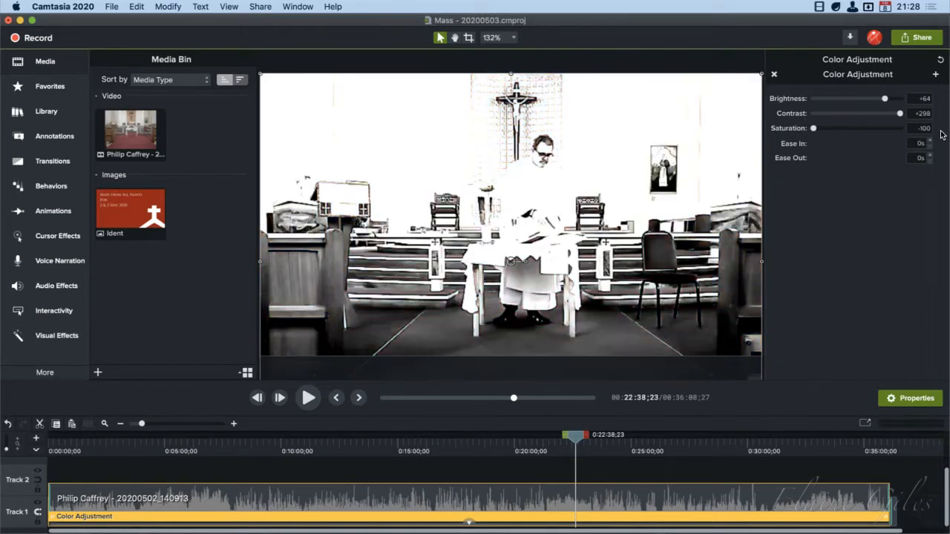
{"action": "left_click", "coordinate": [774, 74]}
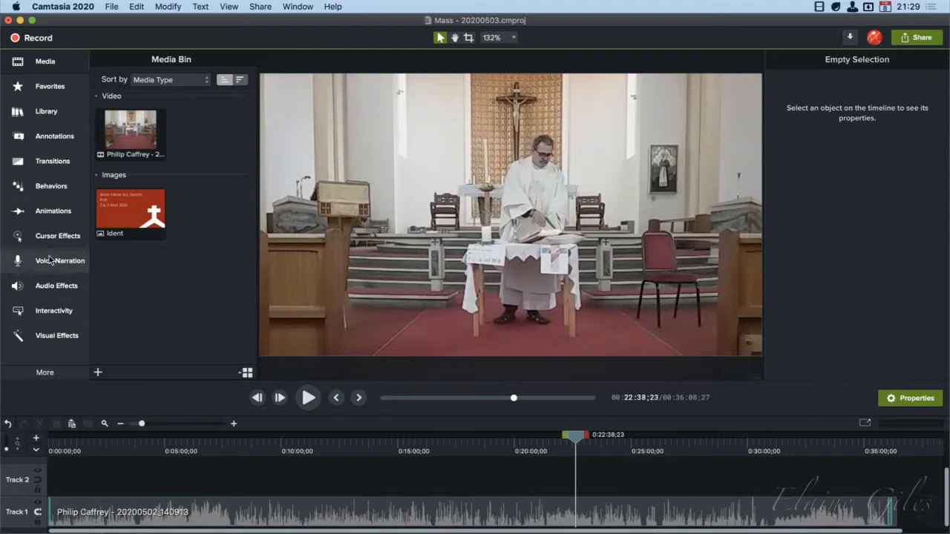
Apply the Color Adjustment visual effect to the video clip on Track 1 and bring its settings into view
{"action": "left_click", "coordinate": [49, 328]}
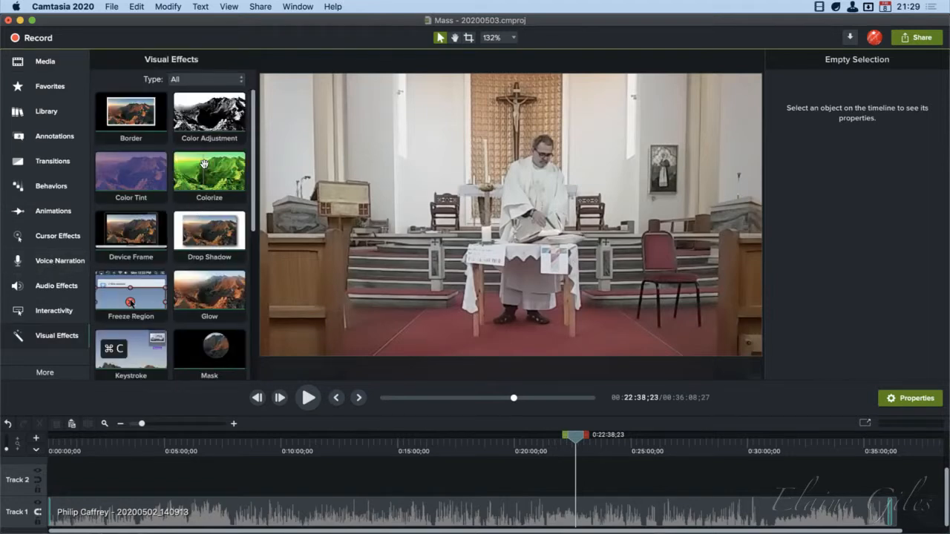
{"action": "left_click_drag", "start_coordinate": [211, 118], "coordinate": [425, 509]}
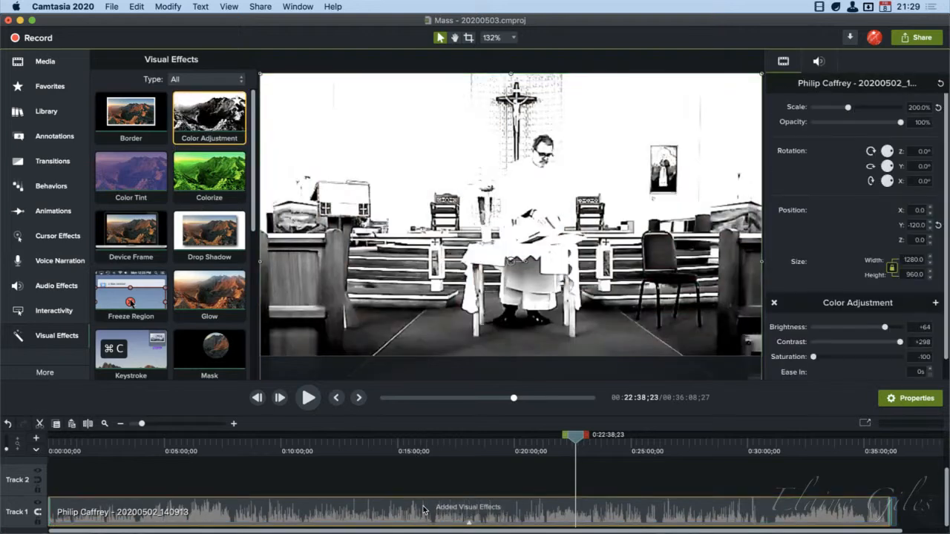
{"action": "scroll", "coordinate": [855, 293], "scroll_direction": "down", "scroll_amount": 1}
{"action": "scroll", "coordinate": [855, 291], "scroll_direction": "down", "scroll_amount": 2}
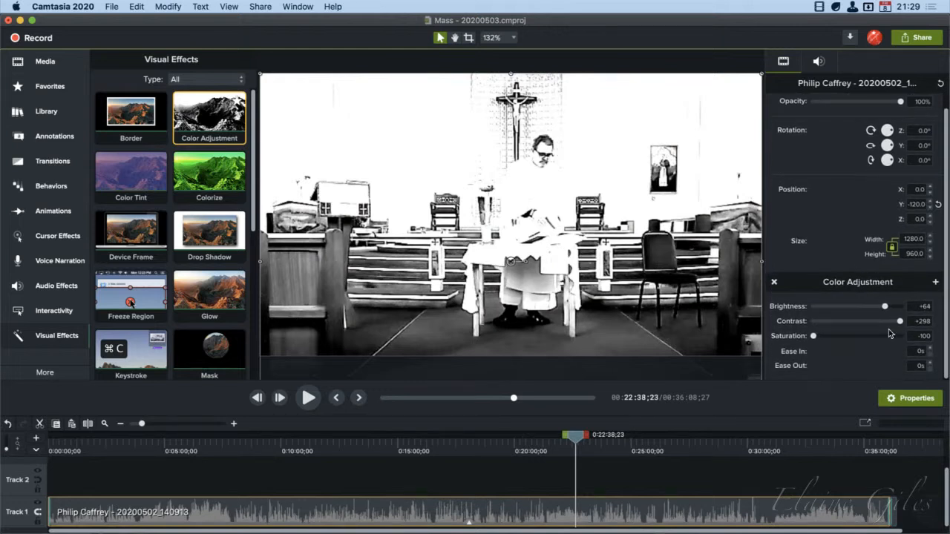
Roughly adjust the Color Adjustment to brightness +4, contrast +30 and saturation -31
{"action": "left_click_drag", "start_coordinate": [897, 321], "coordinate": [850, 324]}
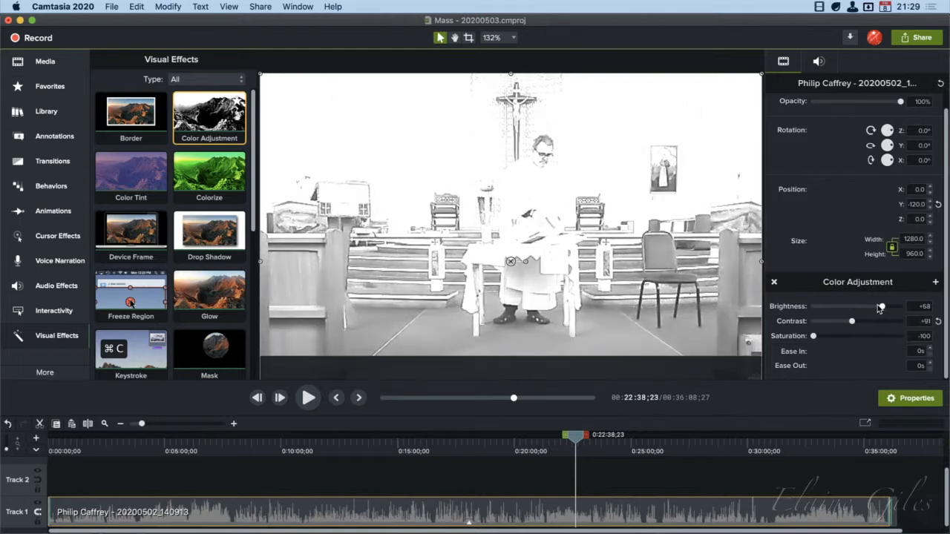
{"action": "left_click_drag", "start_coordinate": [881, 309], "coordinate": [862, 307]}
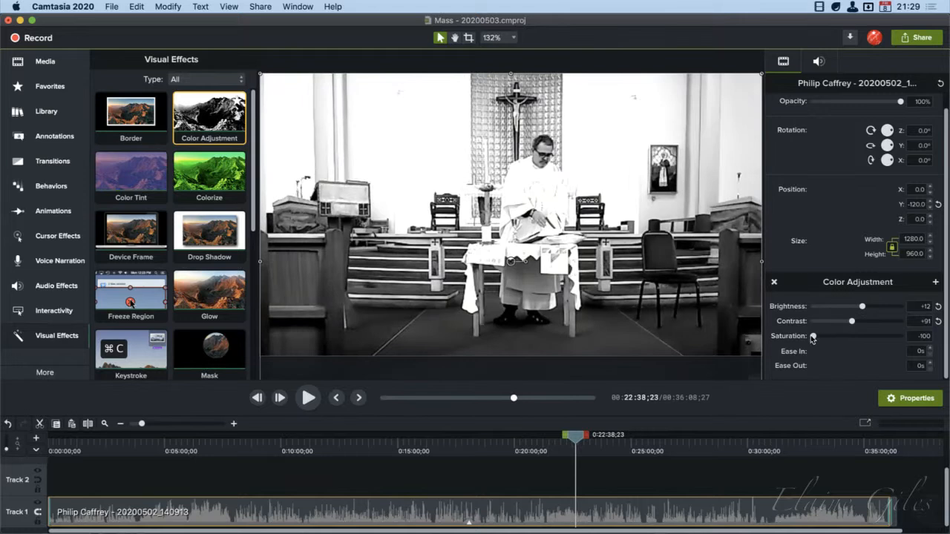
{"action": "left_click_drag", "start_coordinate": [814, 337], "coordinate": [845, 337]}
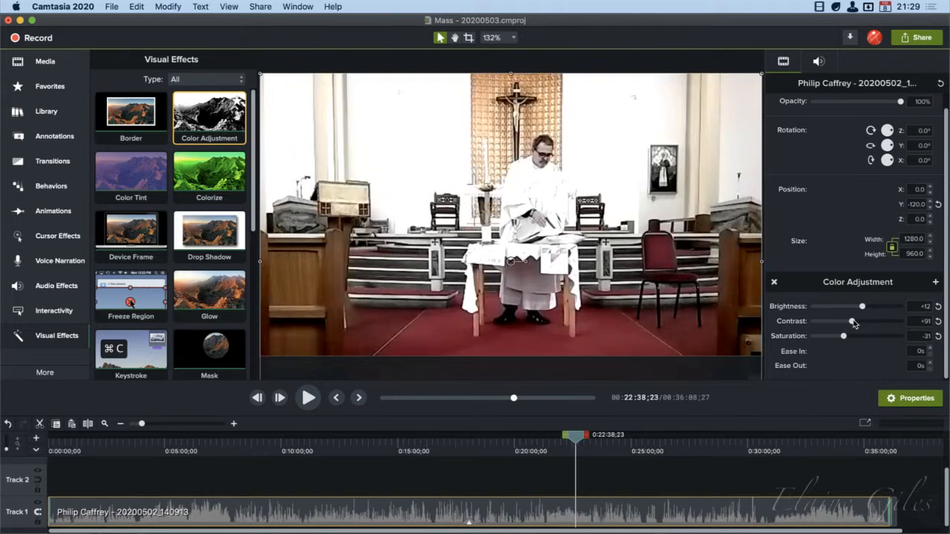
{"action": "mouse_move", "coordinate": [853, 321]}
{"action": "left_mouse_down"}
{"action": "mouse_move", "coordinate": [837, 322]}
{"action": "mouse_move", "coordinate": [860, 310]}
{"action": "left_mouse_up"}
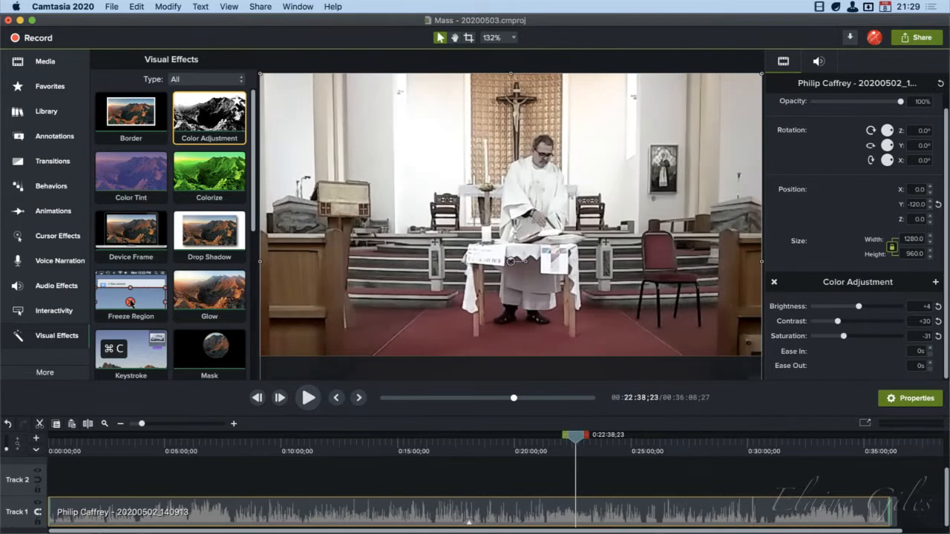
Set the Color Adjustment to exactly brightness +5, contrast +24 and saturation -35
{"action": "left_click", "coordinate": [921, 309]}
{"action": "type", "text": "5"}
{"action": "key", "text": "Tab"}
{"action": "type", "text": "-24"}
{"action": "key", "text": "Tab"}
{"action": "type", "text": "-35"}
{"action": "key", "text": "Tab"}
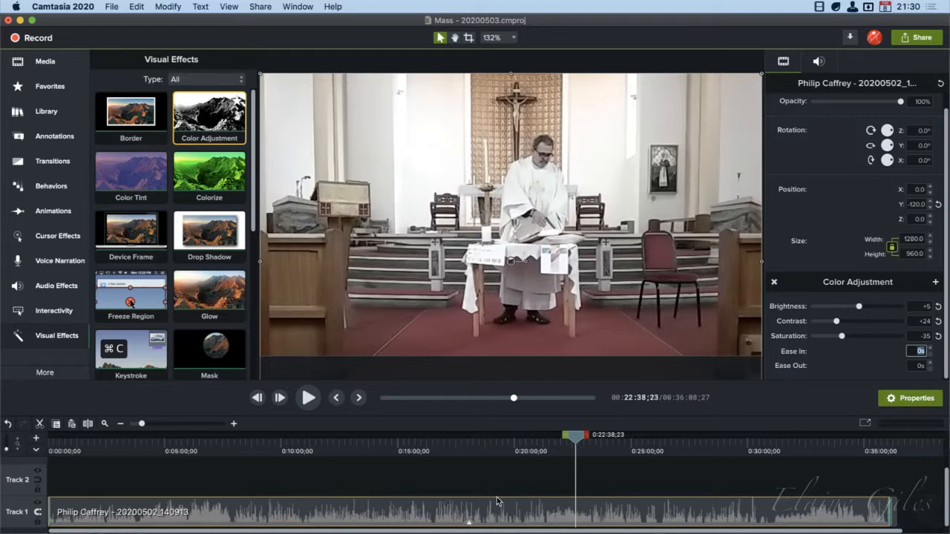
Apply the Remove a Color visual effect to the video clip on Track 1
{"action": "scroll", "coordinate": [187, 333], "scroll_direction": "down", "scroll_amount": 3}
{"action": "scroll", "coordinate": [187, 333], "scroll_direction": "down", "scroll_amount": 10}
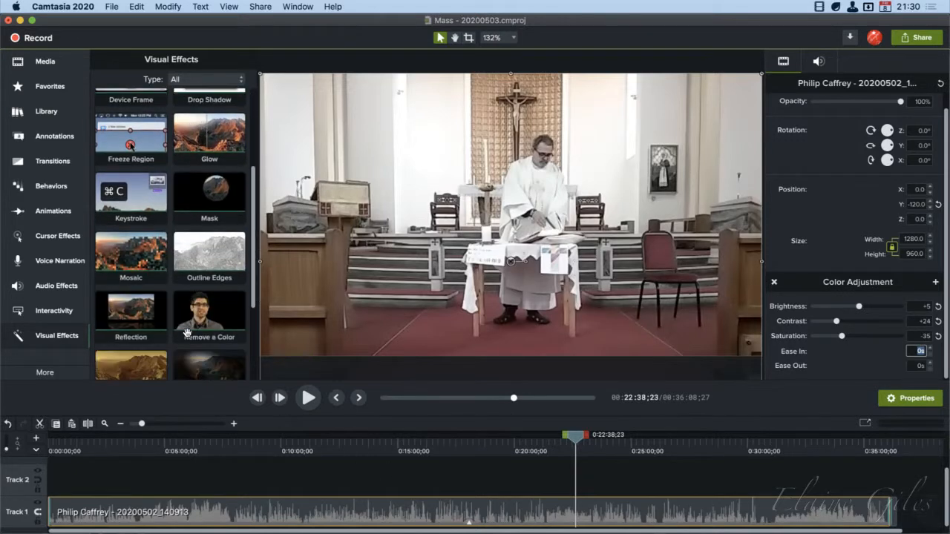
{"action": "scroll", "coordinate": [187, 333], "scroll_direction": "down", "scroll_amount": 1}
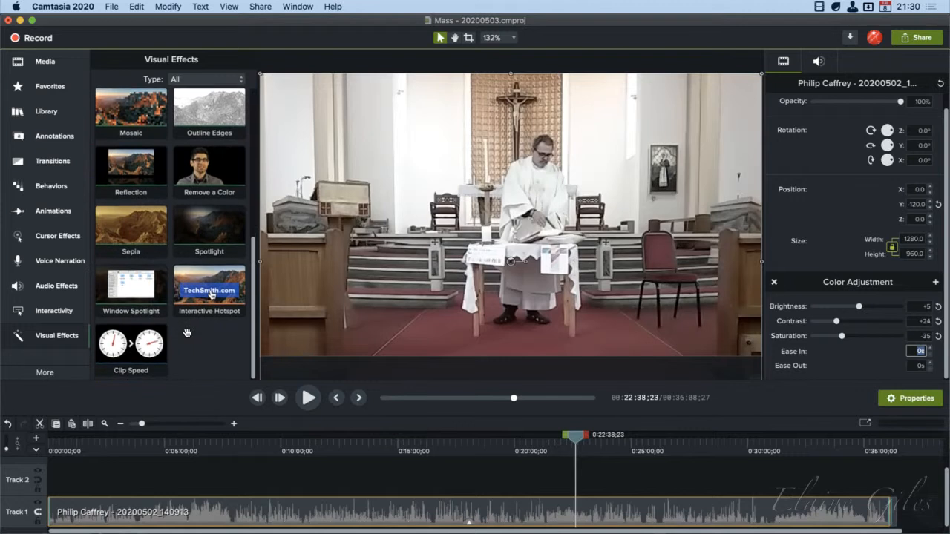
{"action": "left_click_drag", "start_coordinate": [209, 170], "coordinate": [317, 515]}
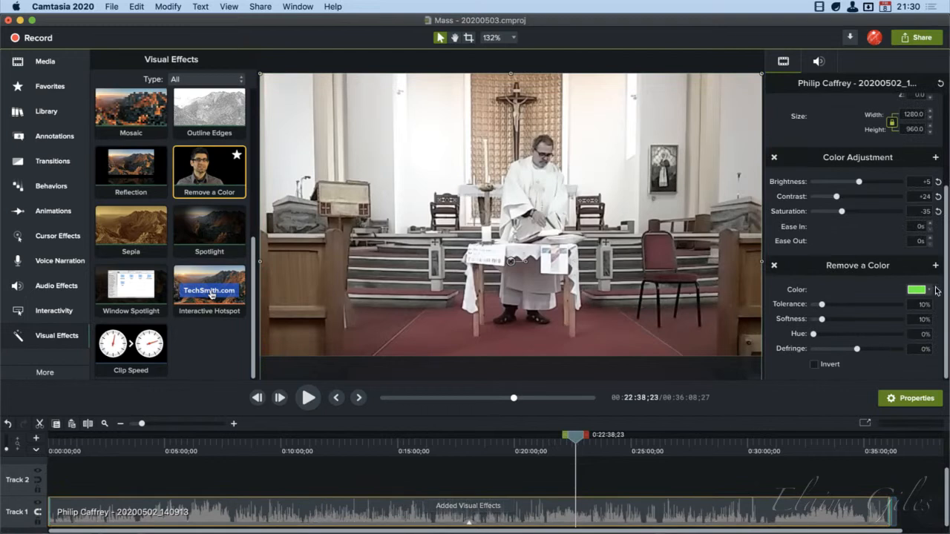
Sample the brown of the wooden pew in the video, #664C3C, as the color to remove
{"action": "left_click", "coordinate": [928, 291]}
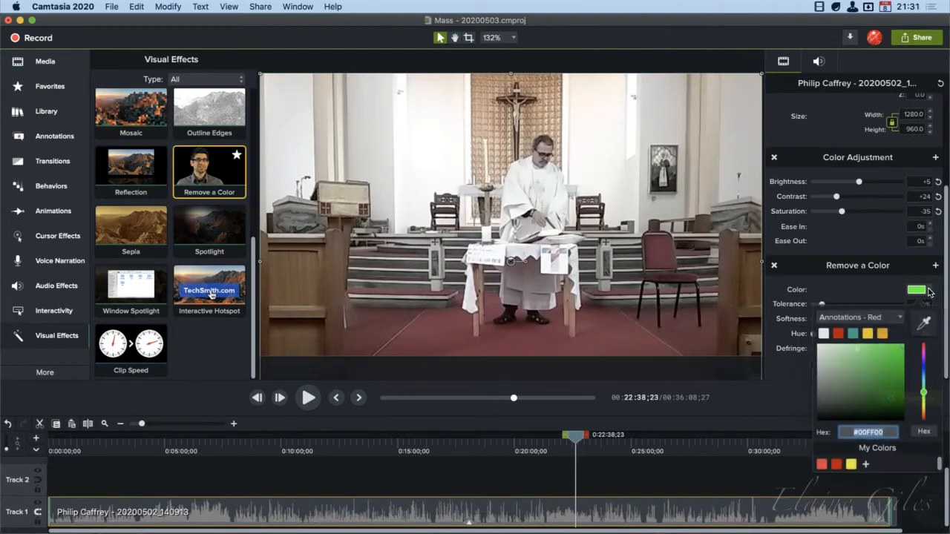
{"action": "left_click", "coordinate": [924, 324]}
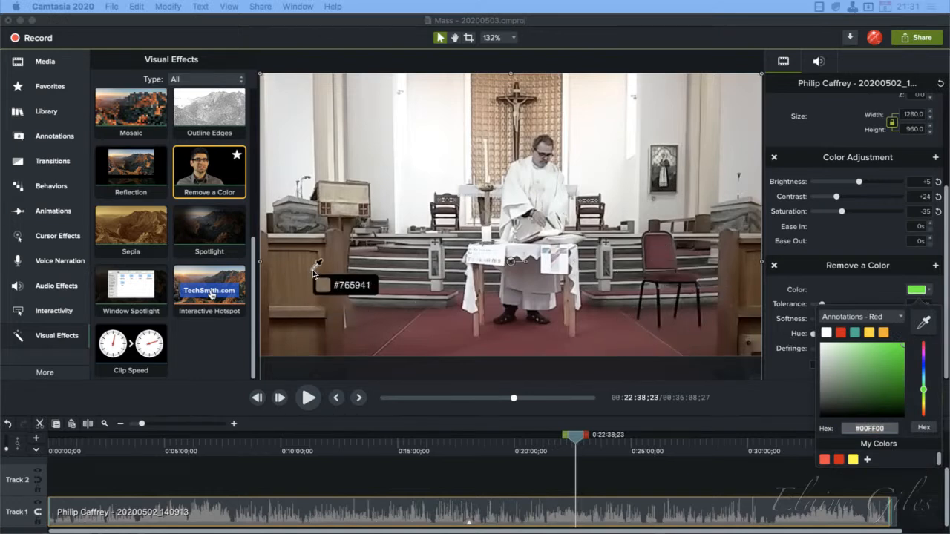
{"action": "left_click", "coordinate": [335, 283]}
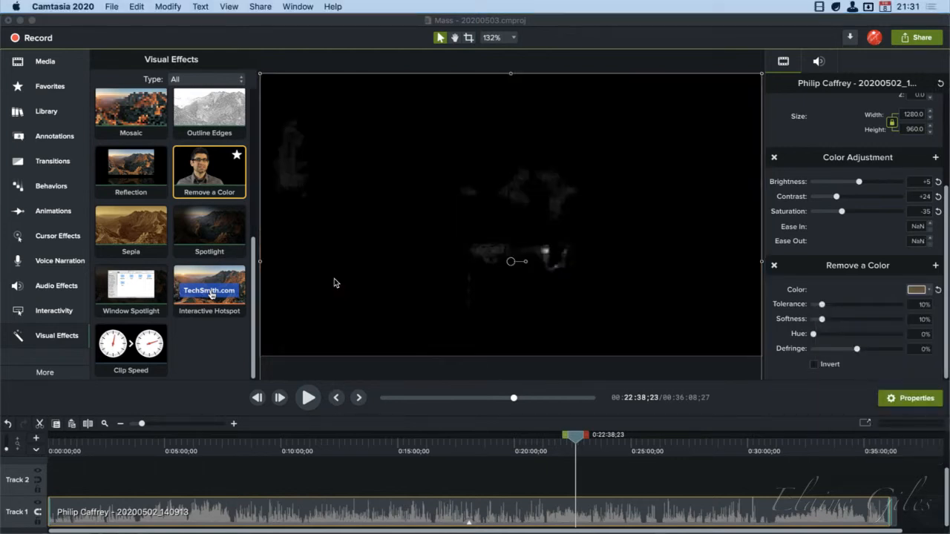
Resample the color to remove from the dark area of the preview, picking a near-black shade
{"action": "left_click", "coordinate": [931, 291]}
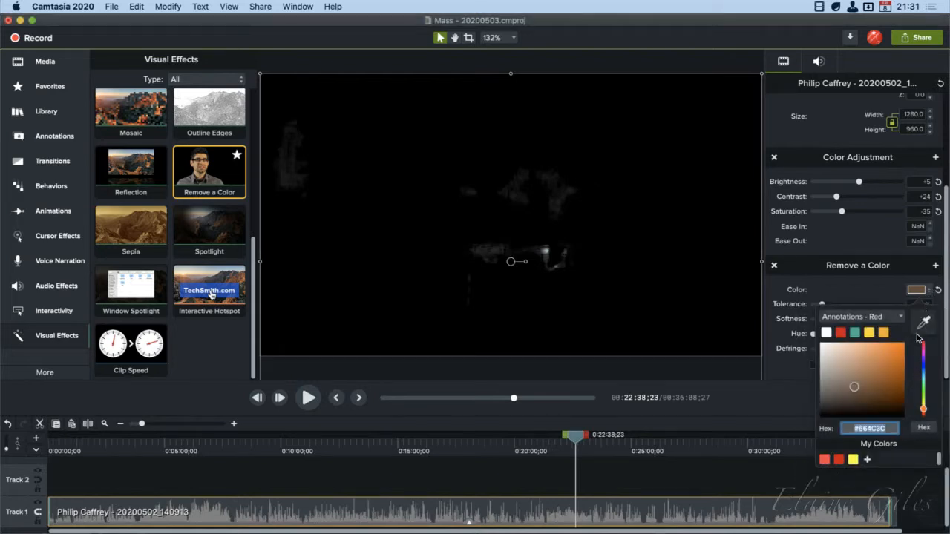
{"action": "left_click", "coordinate": [923, 325]}
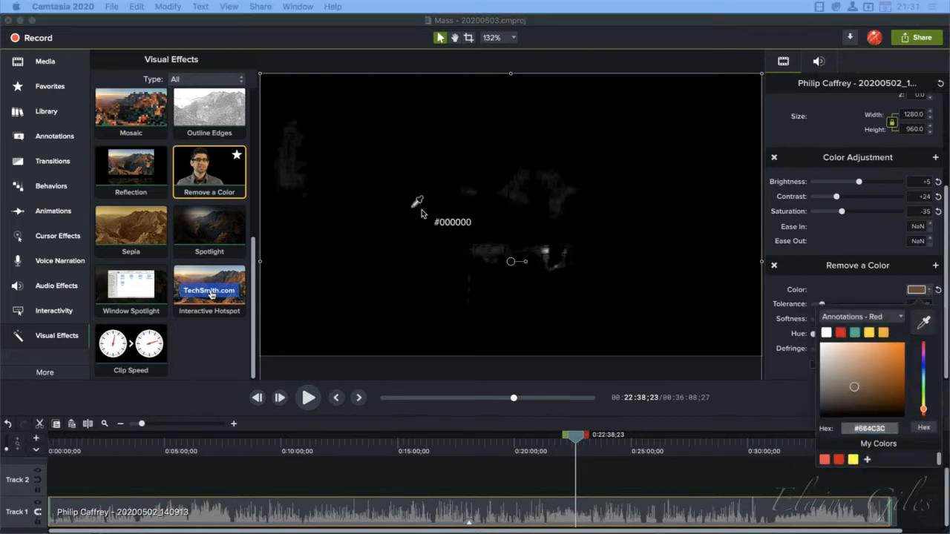
{"action": "left_click", "coordinate": [540, 196]}
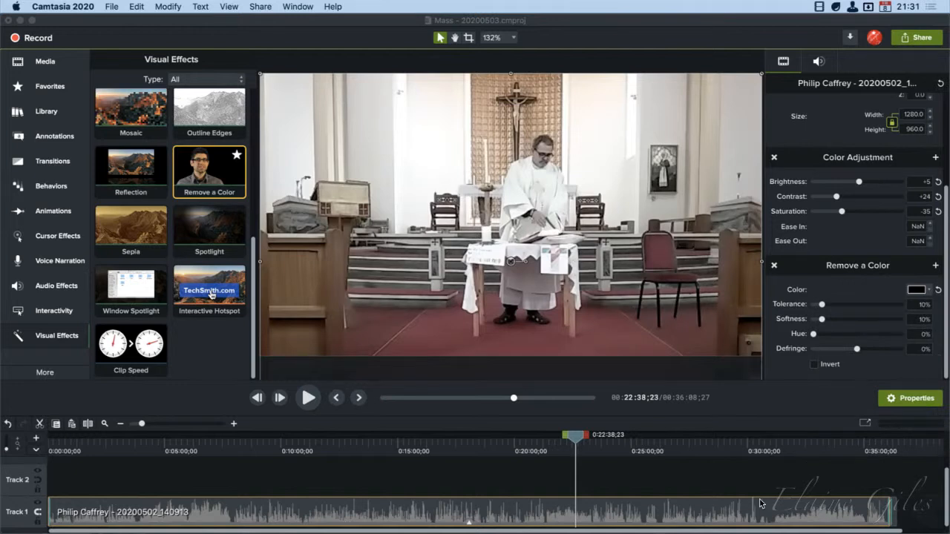
Close the Mass - 20200503 project without saving its changes
{"action": "scroll", "coordinate": [777, 277], "scroll_direction": "up", "scroll_amount": 5}
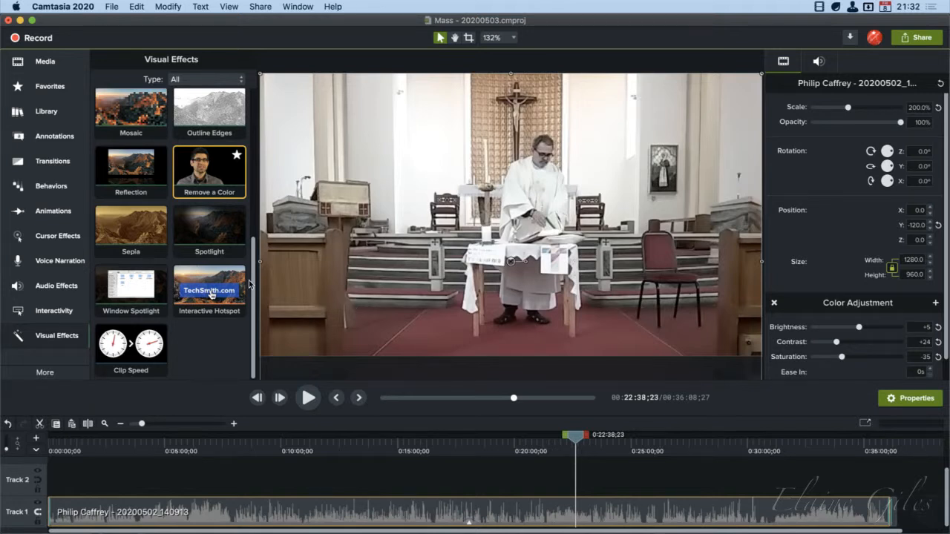
{"action": "left_click", "coordinate": [8, 22]}
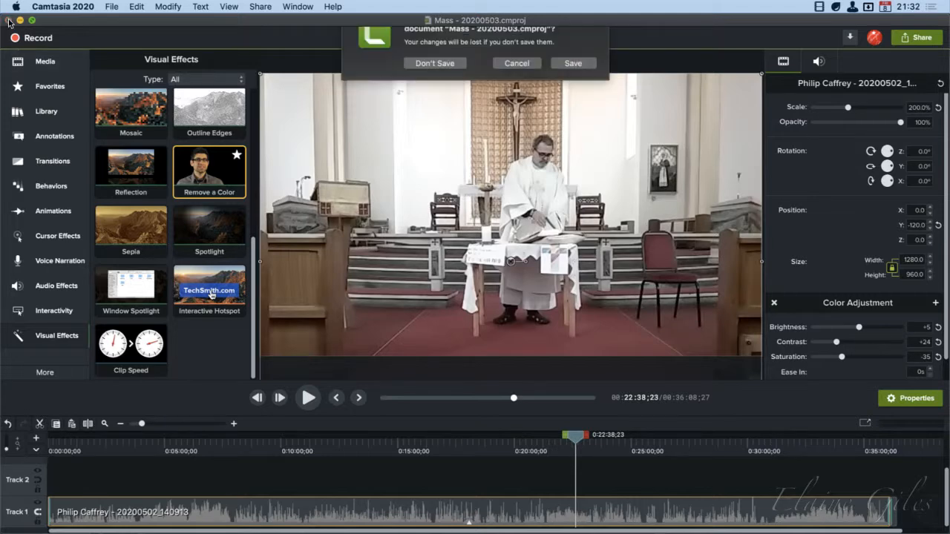
{"action": "left_click", "coordinate": [436, 85]}
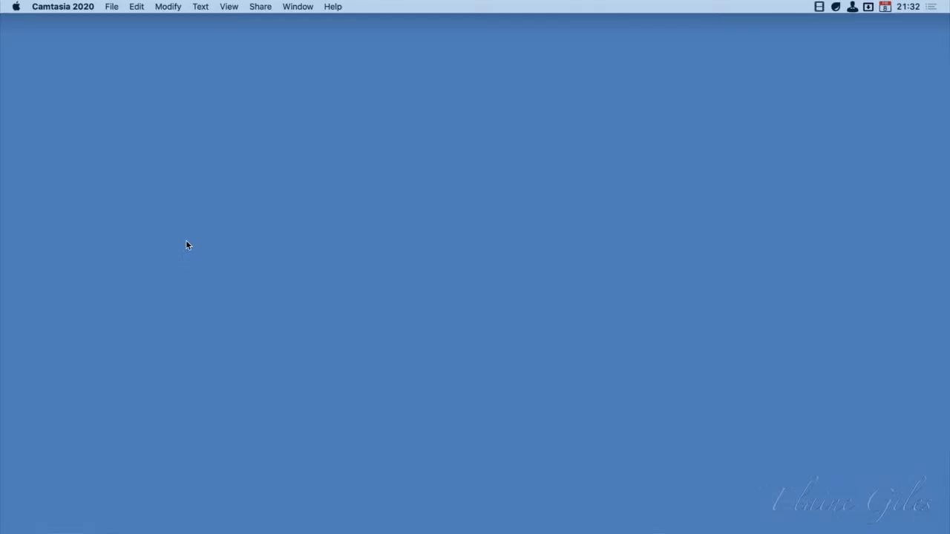
Create a new project from the Camtasia 2020 Default Template
{"action": "left_click", "coordinate": [115, 6]}
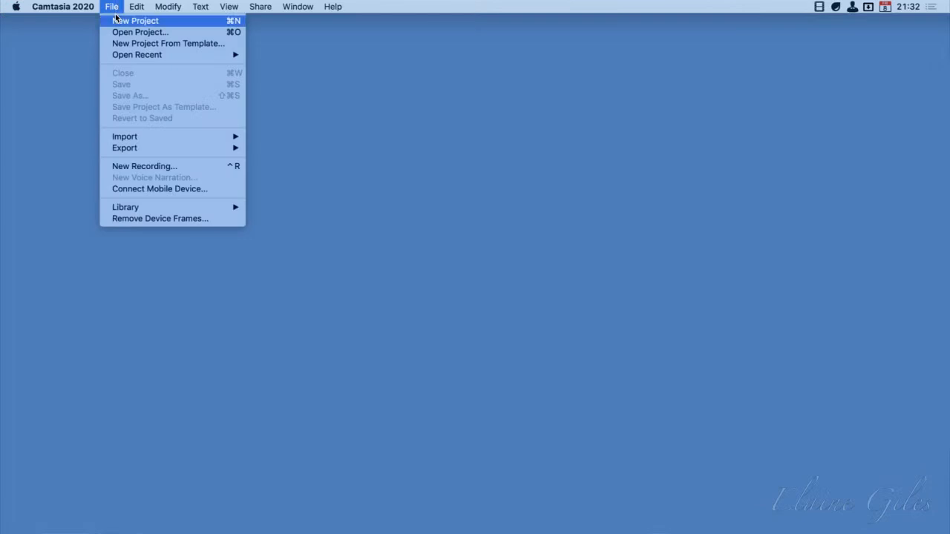
{"action": "left_click", "coordinate": [216, 44]}
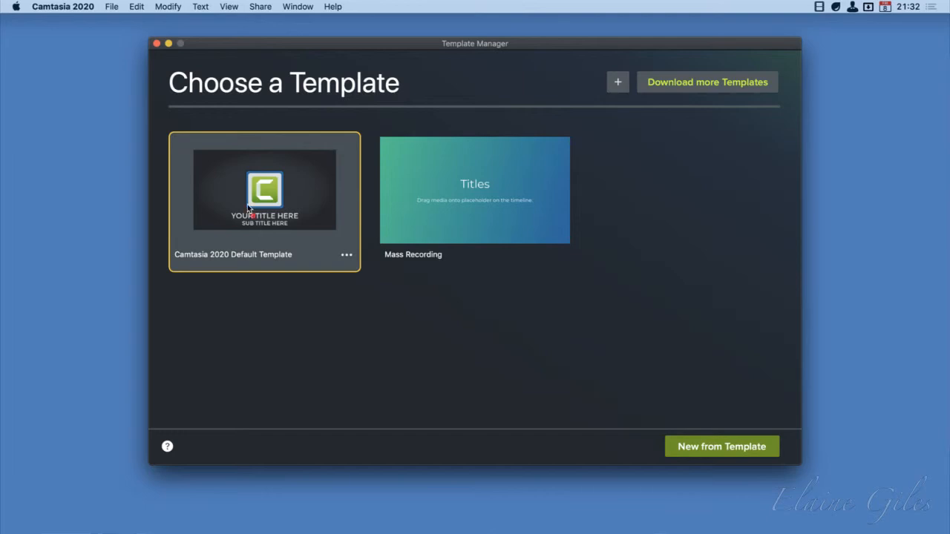
{"action": "mouse_move", "coordinate": [156, 116]}
{"action": "left_mouse_down"}
{"action": "mouse_move", "coordinate": [212, 201]}
{"action": "mouse_move", "coordinate": [366, 299]}
{"action": "mouse_move", "coordinate": [372, 291]}
{"action": "left_mouse_up"}
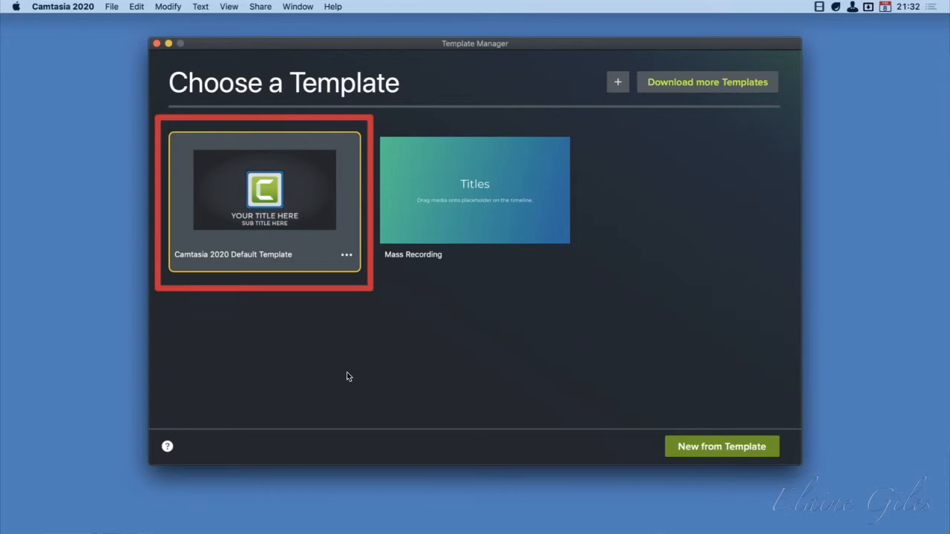
{"action": "key", "text": "Escape"}
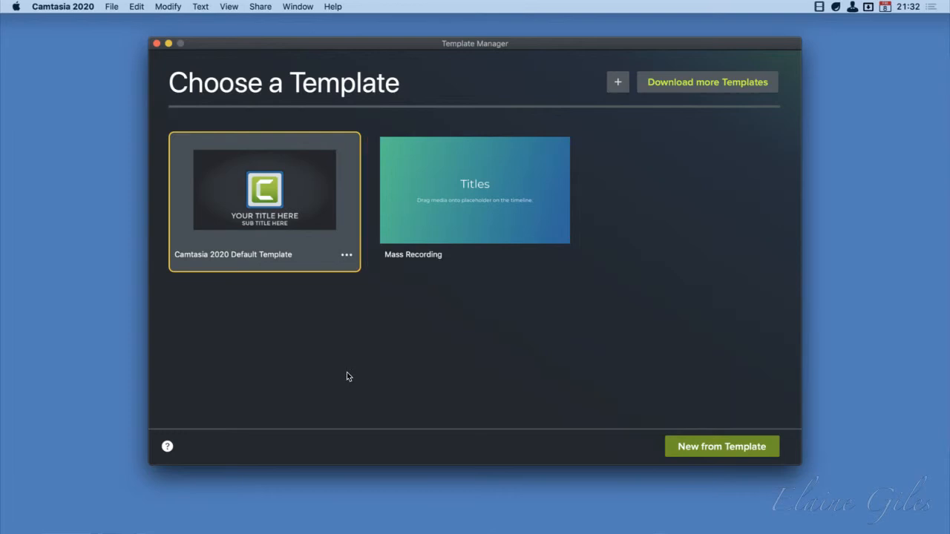
{"action": "double_click", "coordinate": [264, 216]}
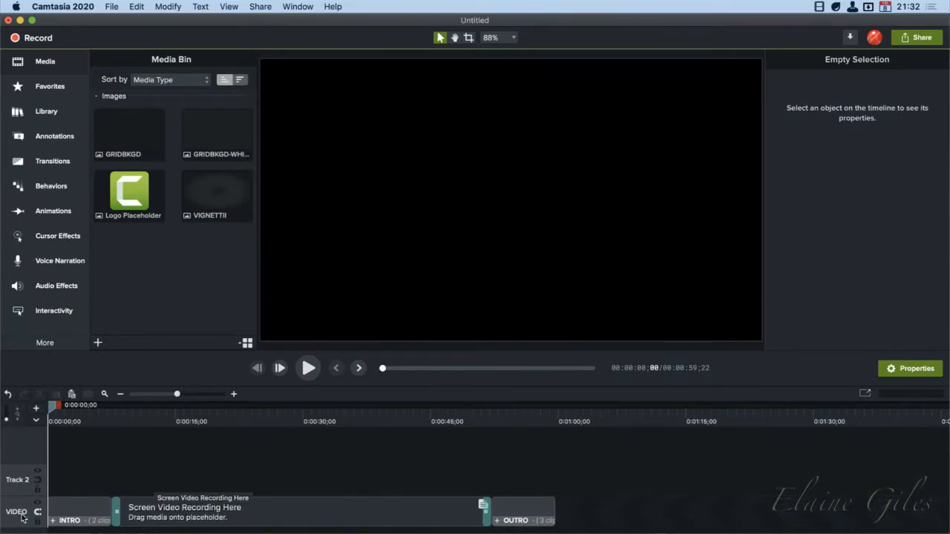
Examine the INTRO, Screen Video Recording Here and OUTRO items on the VIDEO track, and try moving the OUTRO group away from the placeholder
{"action": "left_click", "coordinate": [97, 512]}
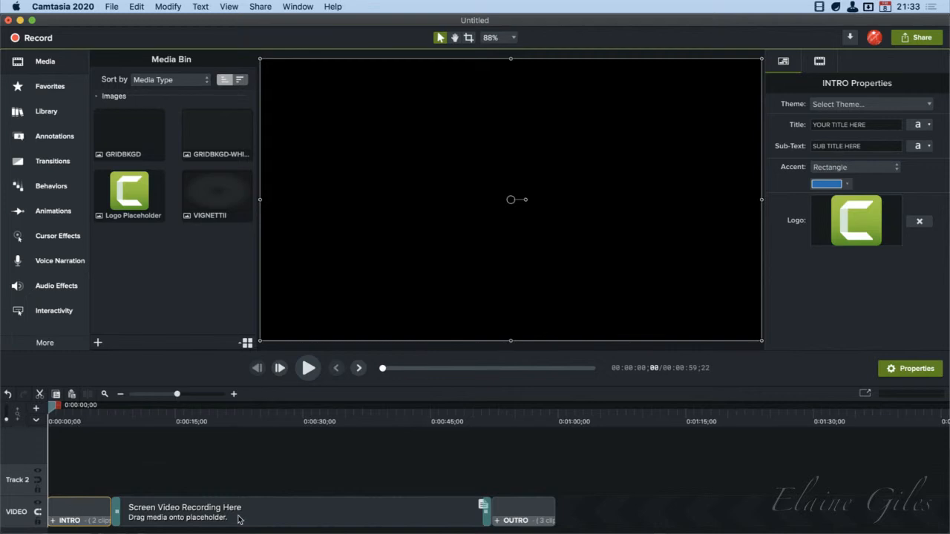
{"action": "left_click", "coordinate": [293, 513]}
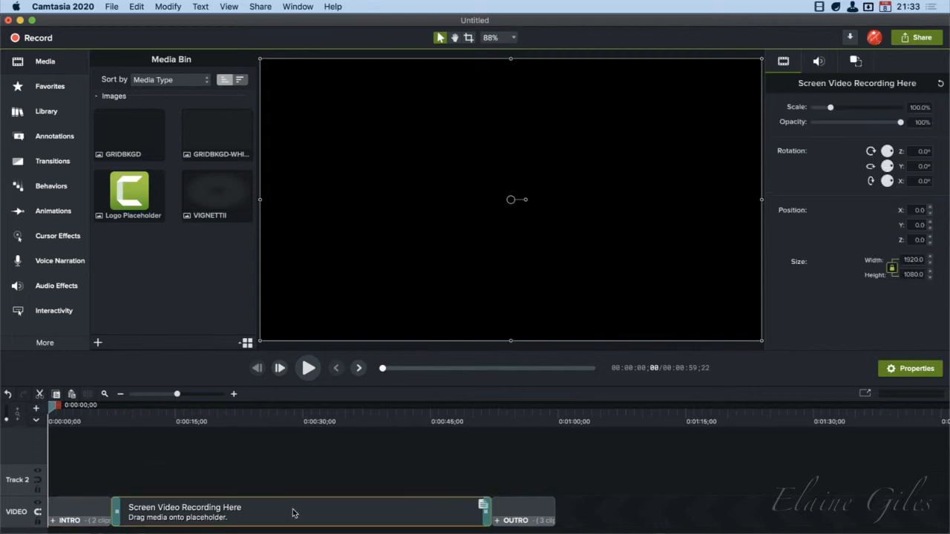
{"action": "left_click", "coordinate": [317, 419]}
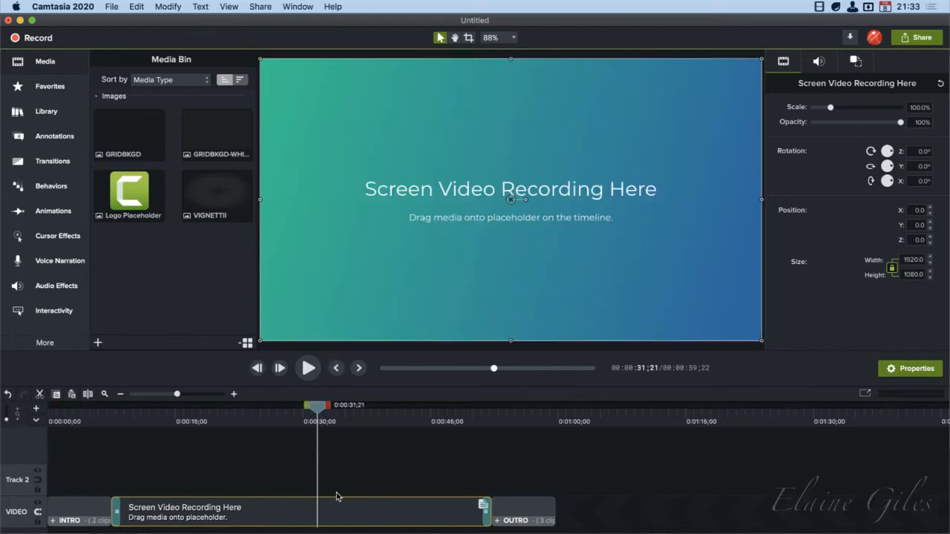
{"action": "left_click", "coordinate": [529, 415]}
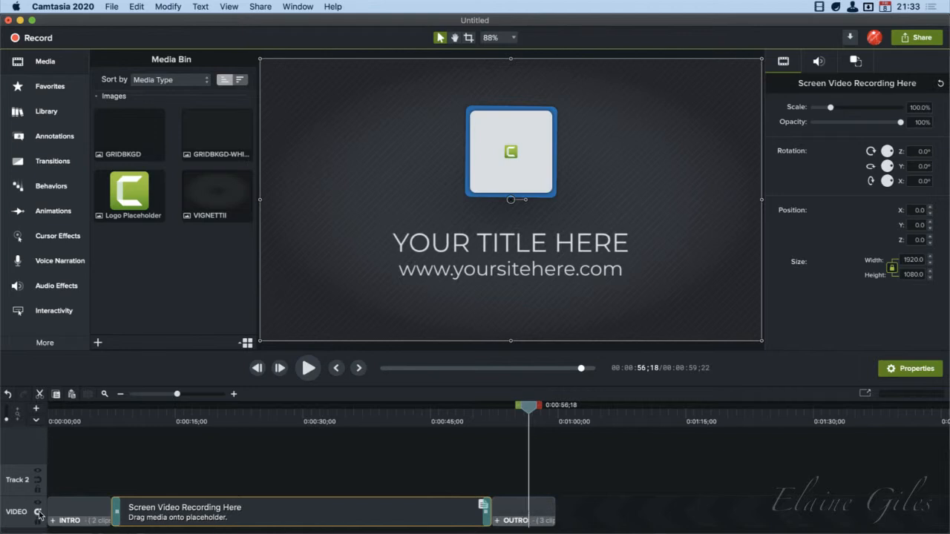
{"action": "left_click_drag", "start_coordinate": [542, 514], "coordinate": [643, 514]}
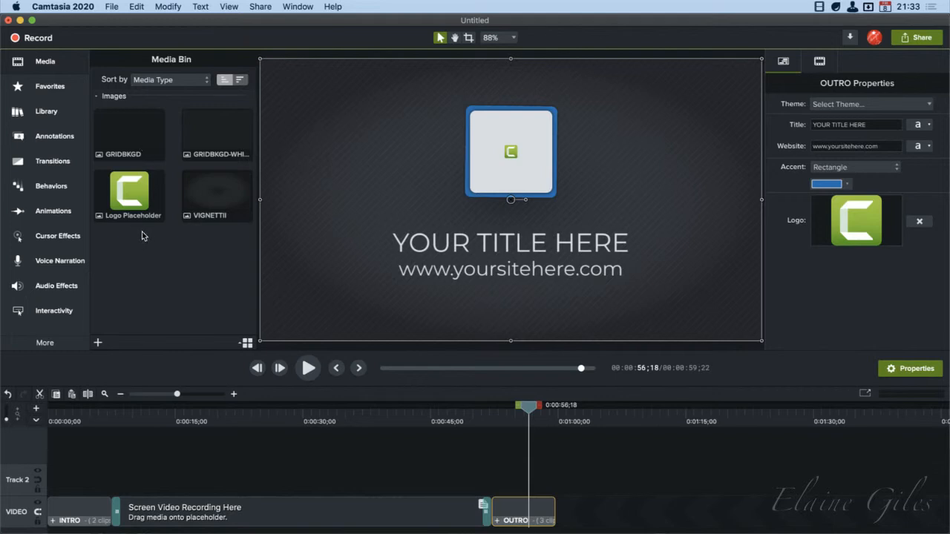
Look through the template's four images in the Media Bin: both grid backgrounds, the vignette and the Logo Placeholder
{"action": "left_click", "coordinate": [130, 142]}
{"action": "left_click", "coordinate": [213, 149]}
{"action": "left_click", "coordinate": [215, 201]}
{"action": "left_click", "coordinate": [127, 199]}
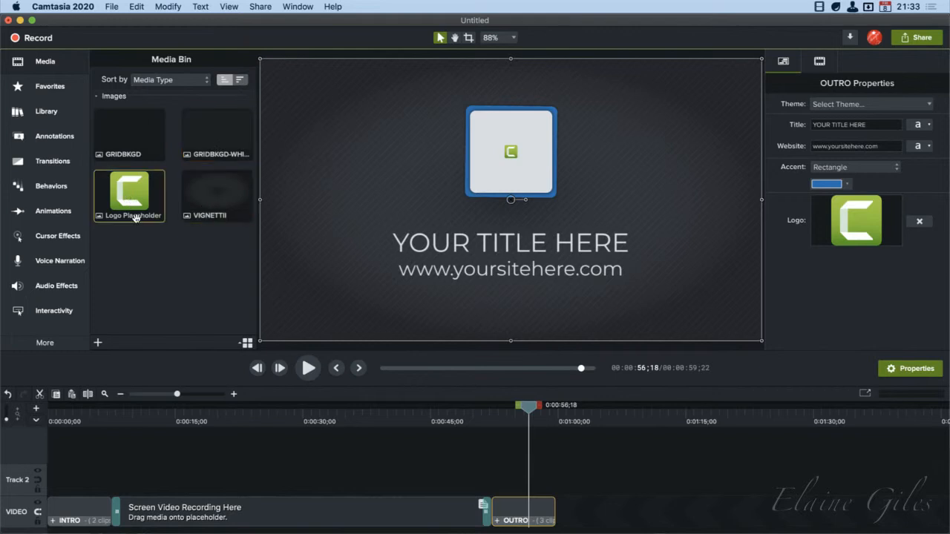
Play the project from the beginning to preview the intro up to the screen recording placeholder
{"action": "left_click_drag", "start_coordinate": [61, 413], "coordinate": [44, 412]}
{"action": "key", "text": "space"}
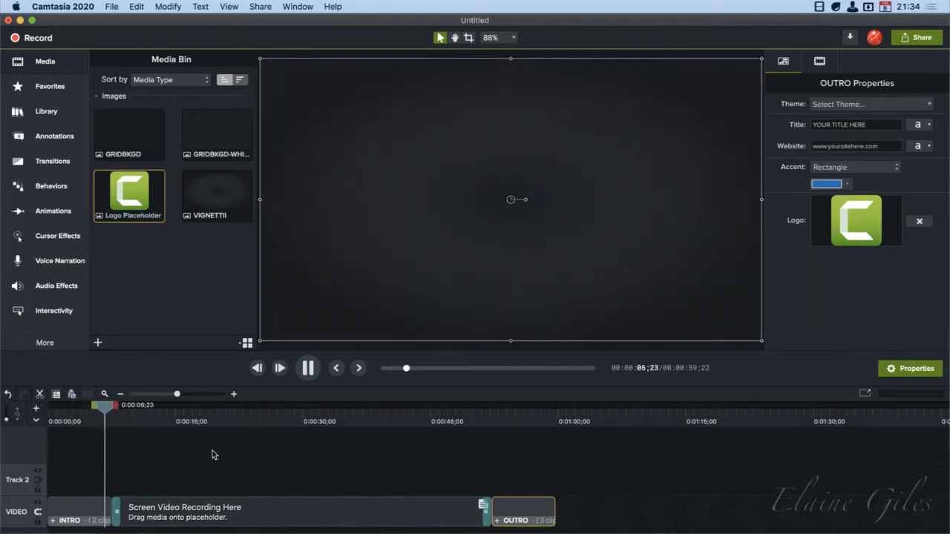
{"action": "key", "text": "space"}
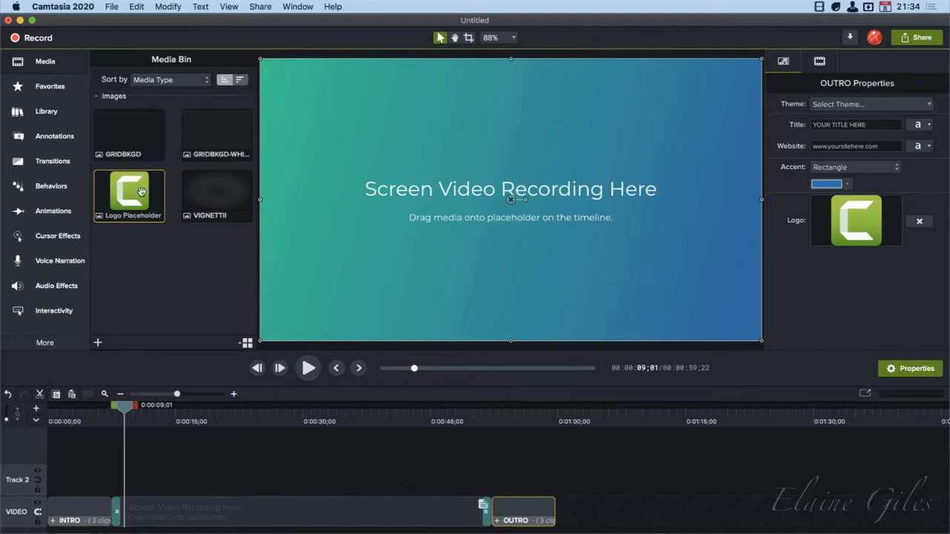
Position the playhead at 0:00:05;04 in the intro and open its nested groups down to INTRO LOGO AND TEXT
{"action": "left_click", "coordinate": [92, 417]}
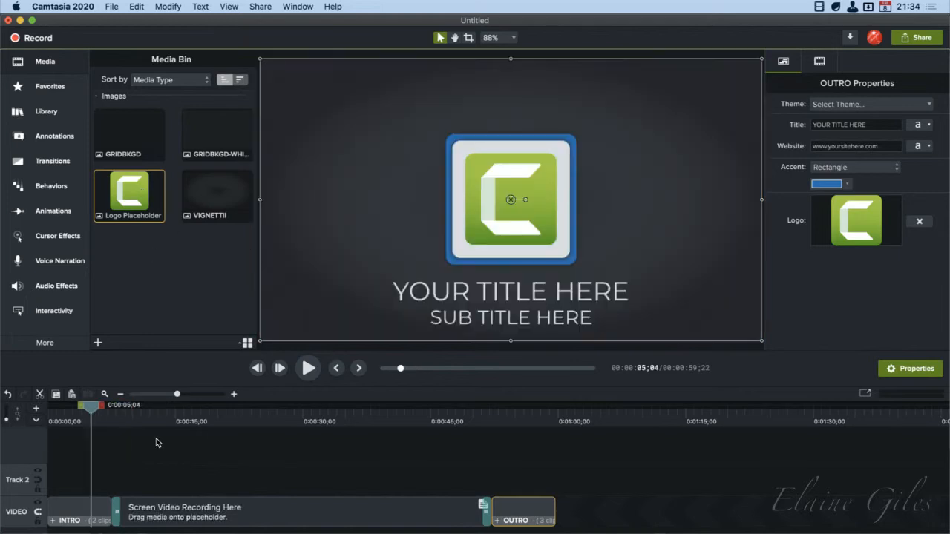
{"action": "left_click", "coordinate": [74, 523]}
{"action": "double_click", "coordinate": [74, 523]}
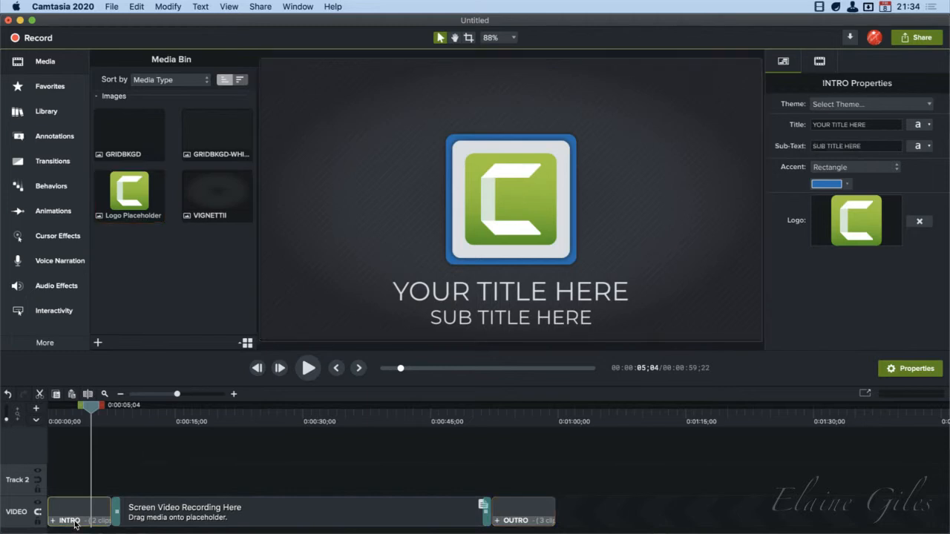
{"action": "left_click", "coordinate": [84, 485]}
{"action": "double_click", "coordinate": [83, 491]}
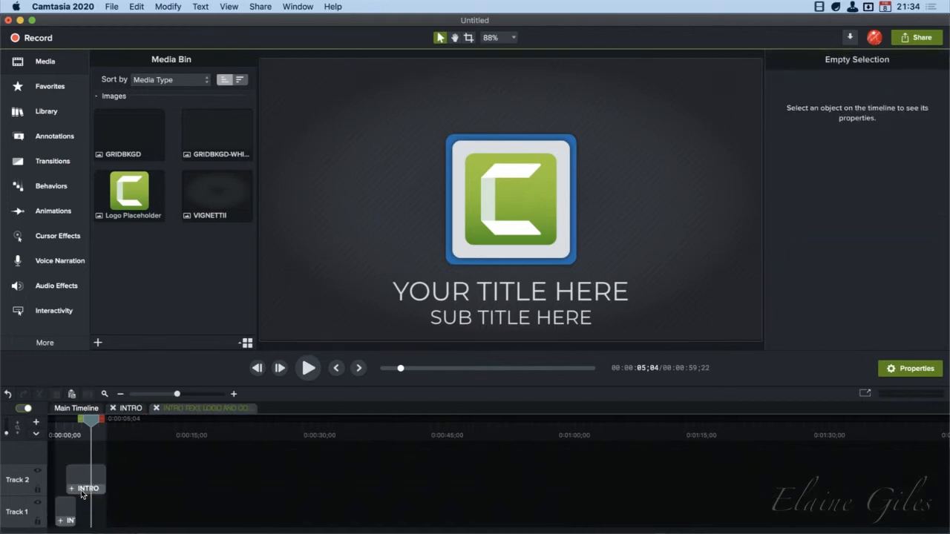
{"action": "left_click", "coordinate": [71, 514]}
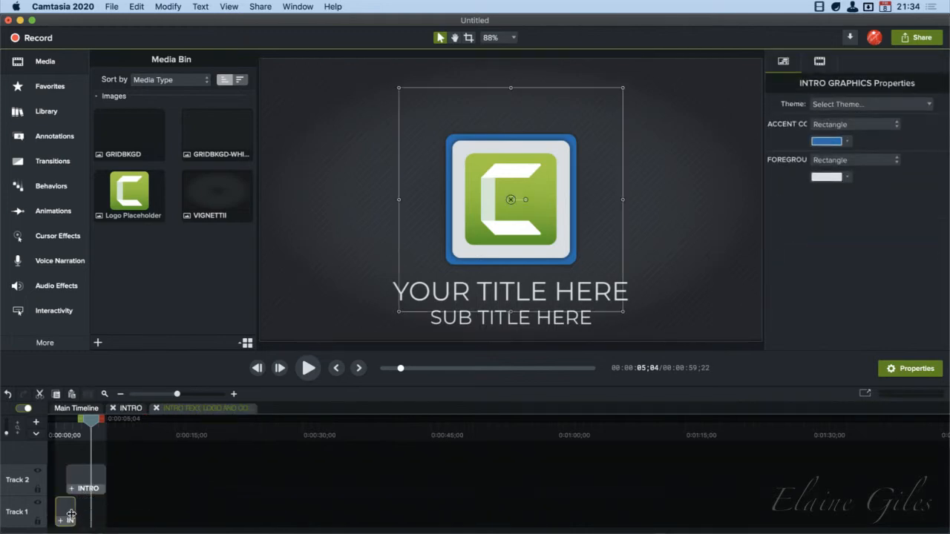
{"action": "left_click", "coordinate": [563, 234]}
{"action": "double_click", "coordinate": [518, 289]}
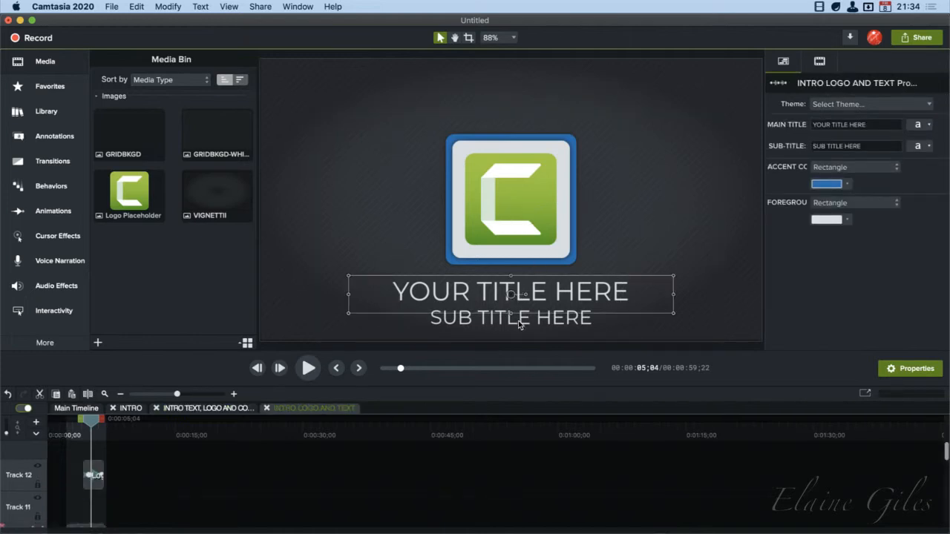
Replace the intro's main title text with "Hello BK"
{"action": "double_click", "coordinate": [520, 319]}
{"action": "key", "text": "Escape"}
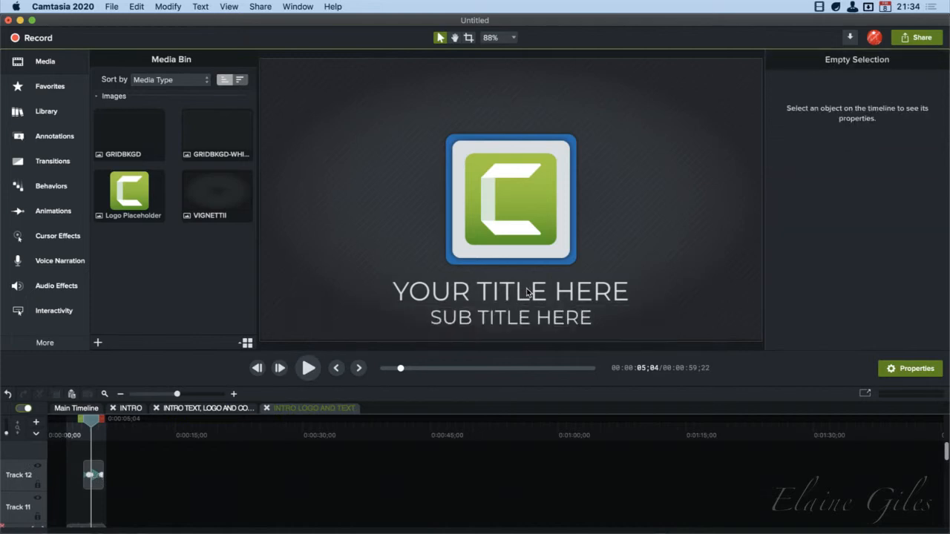
{"action": "double_click", "coordinate": [518, 296]}
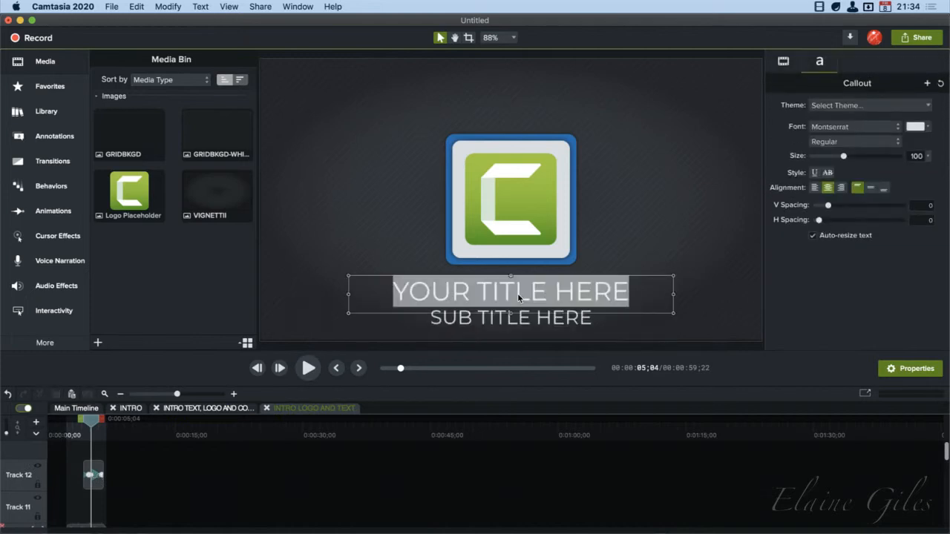
{"action": "type", "text": "Hello "}
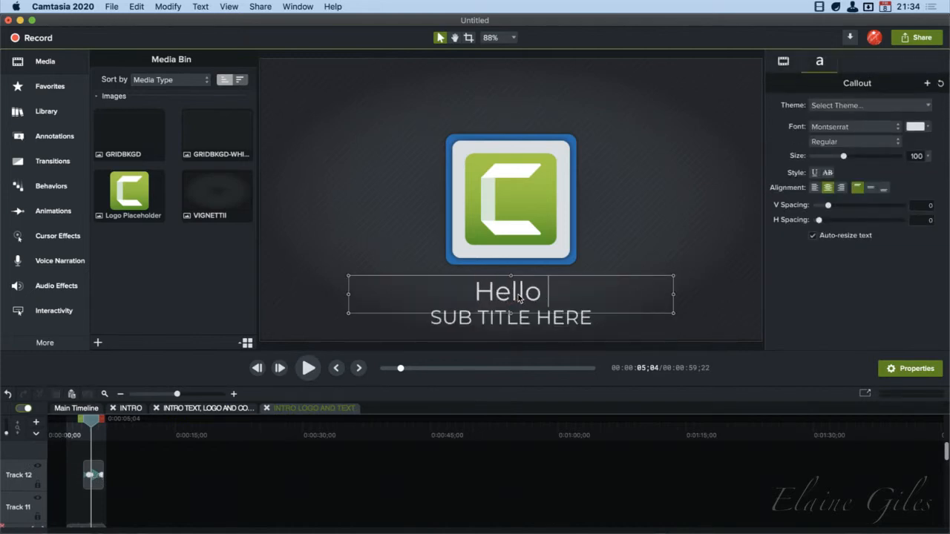
{"action": "type", "text": "BK"}
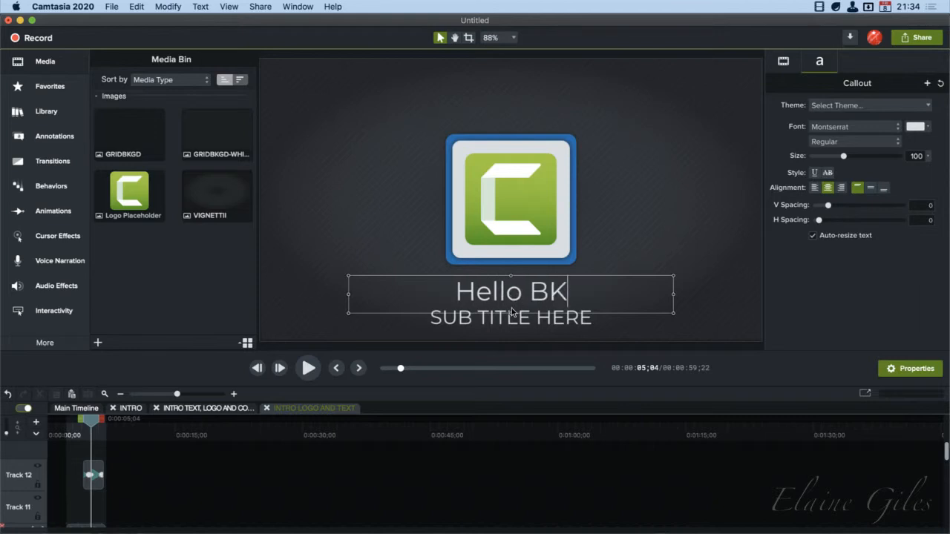
Replace the intro's subtitle text with "wav" followed by a waving hand emoji
{"action": "left_click", "coordinate": [509, 321]}
{"action": "double_click", "coordinate": [509, 318]}
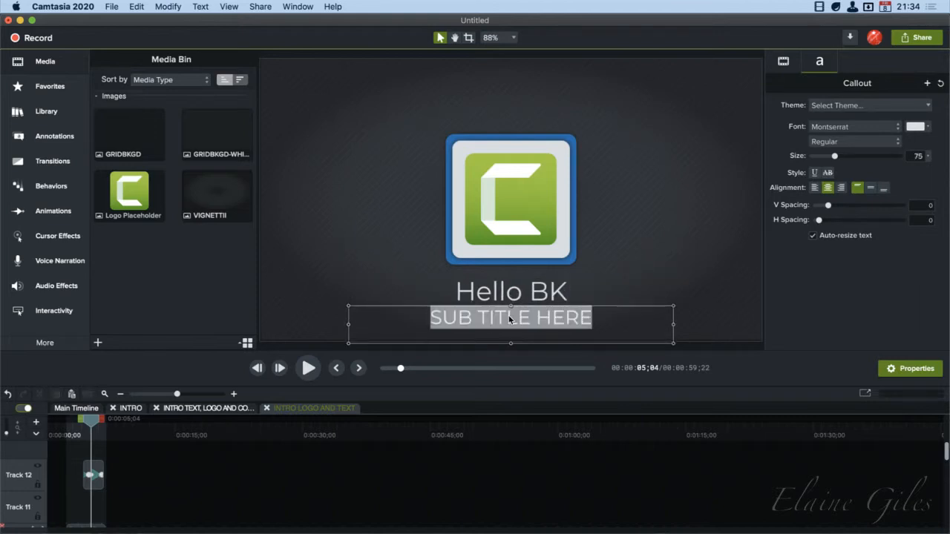
{"action": "key", "text": "ctrl+super+space"}
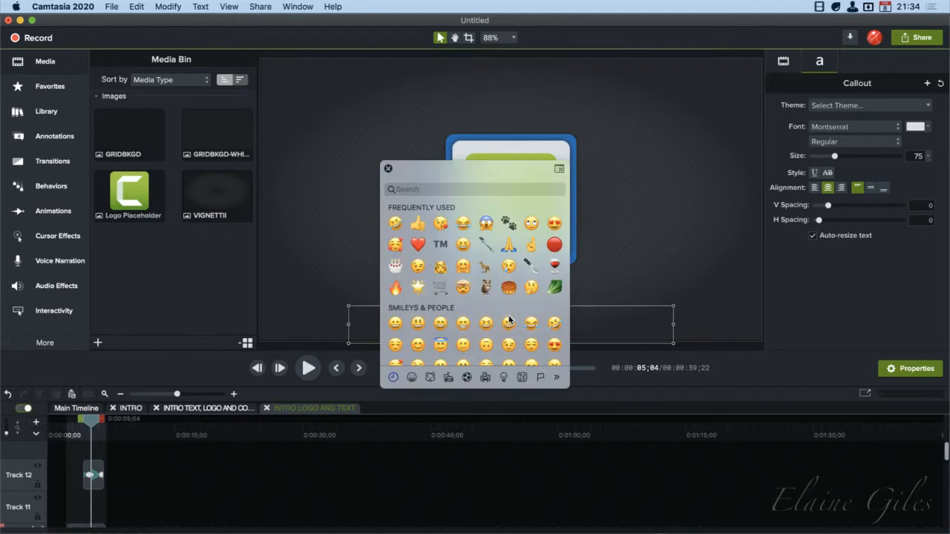
{"action": "left_click", "coordinate": [466, 190]}
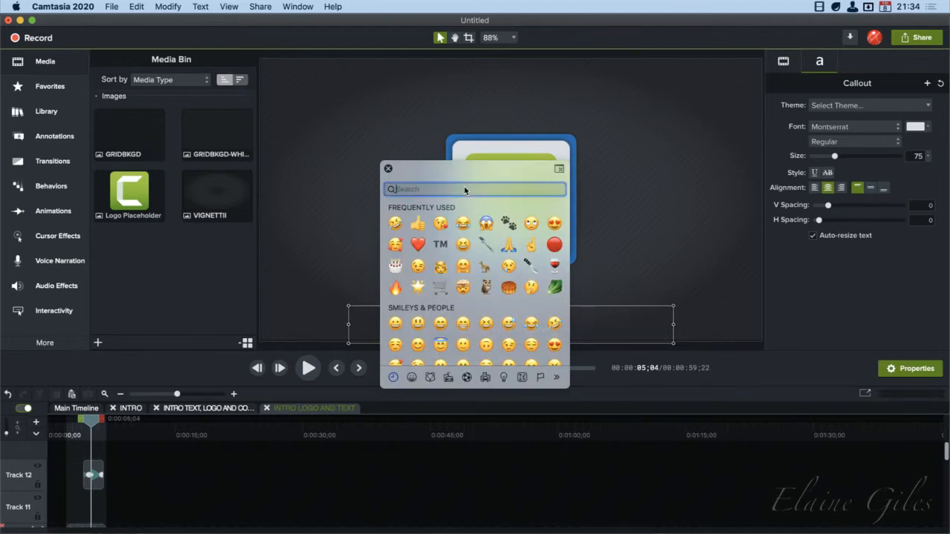
{"action": "type", "text": "wav"}
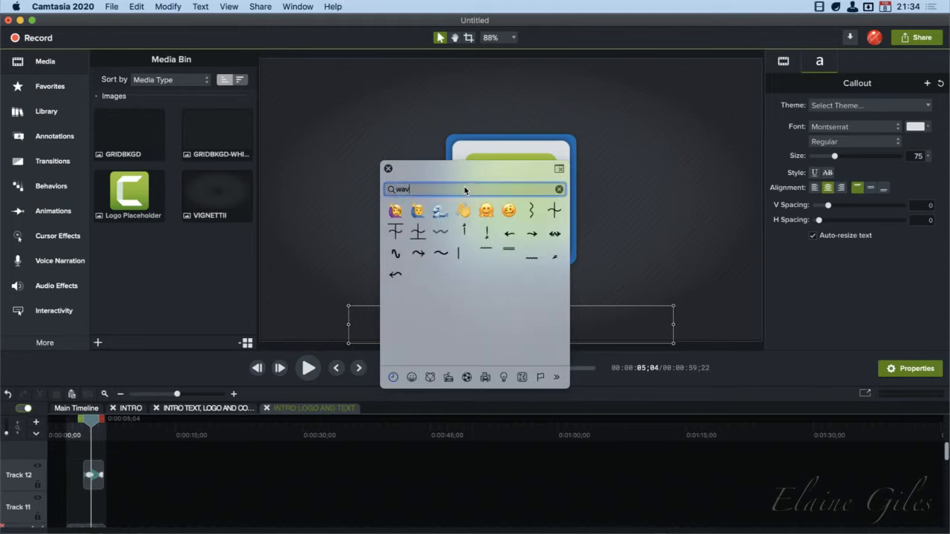
{"action": "left_click", "coordinate": [464, 211]}
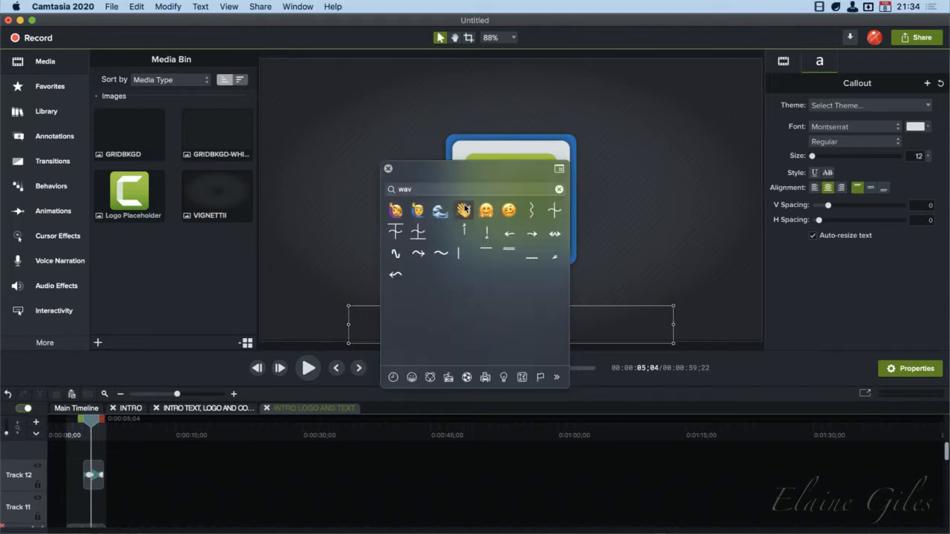
{"action": "left_click", "coordinate": [487, 212]}
{"action": "left_click_drag", "start_coordinate": [450, 173], "coordinate": [740, 243]}
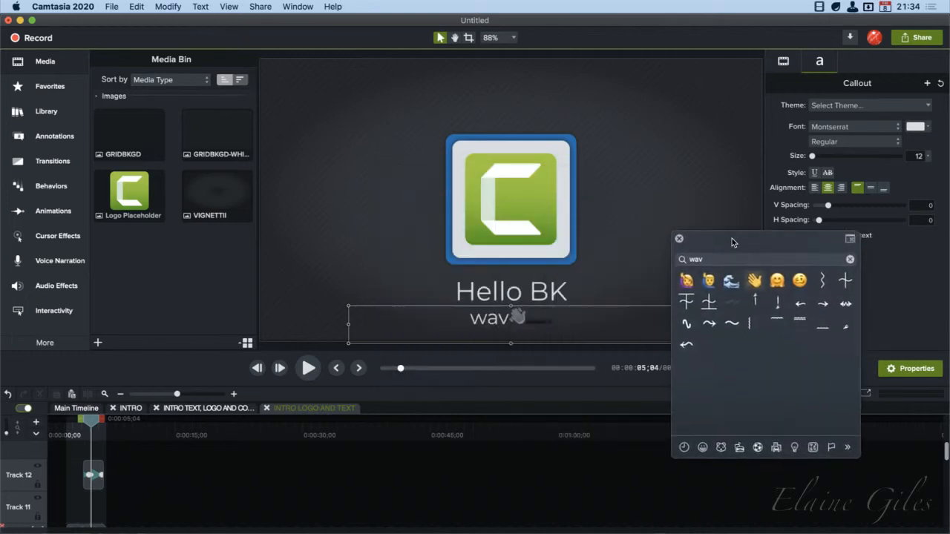
{"action": "left_click", "coordinate": [678, 238]}
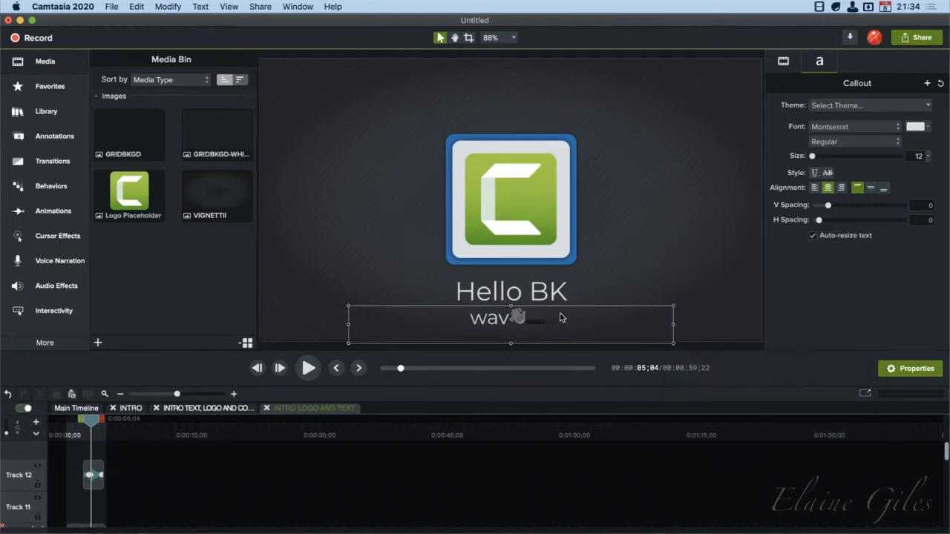
Remove the "wav" text from the intro's subtitle so that only the waving hand emoji is left
{"action": "key", "text": "BackSpace"}
{"action": "key", "text": "BackSpace"}
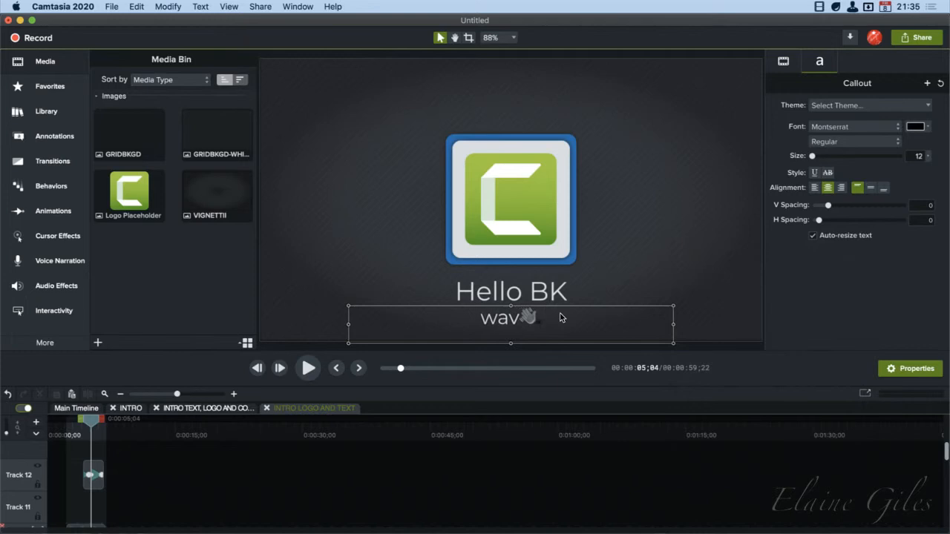
{"action": "key", "text": "Left"}
{"action": "key", "text": "BackSpace"}
{"action": "key", "text": "BackSpace"}
{"action": "key", "text": "BackSpace"}
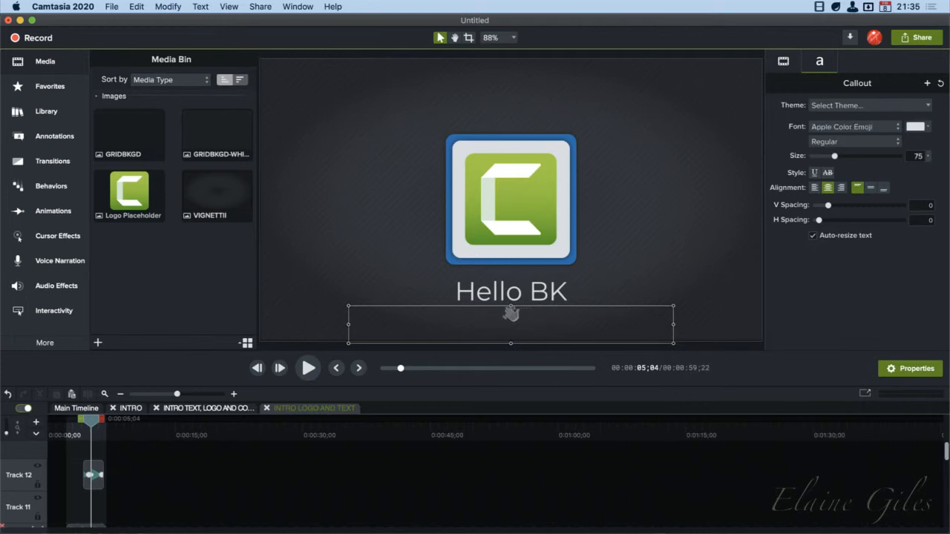
{"action": "left_click", "coordinate": [675, 207]}
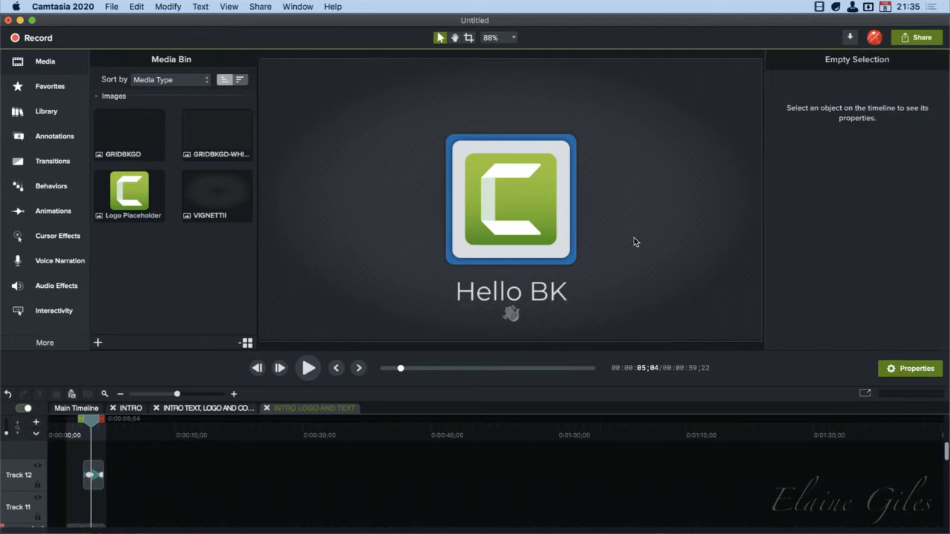
Return to the main timeline and play the project from the start to preview the edited intro
{"action": "left_click", "coordinate": [68, 409]}
{"action": "left_click_drag", "start_coordinate": [91, 421], "coordinate": [46, 421]}
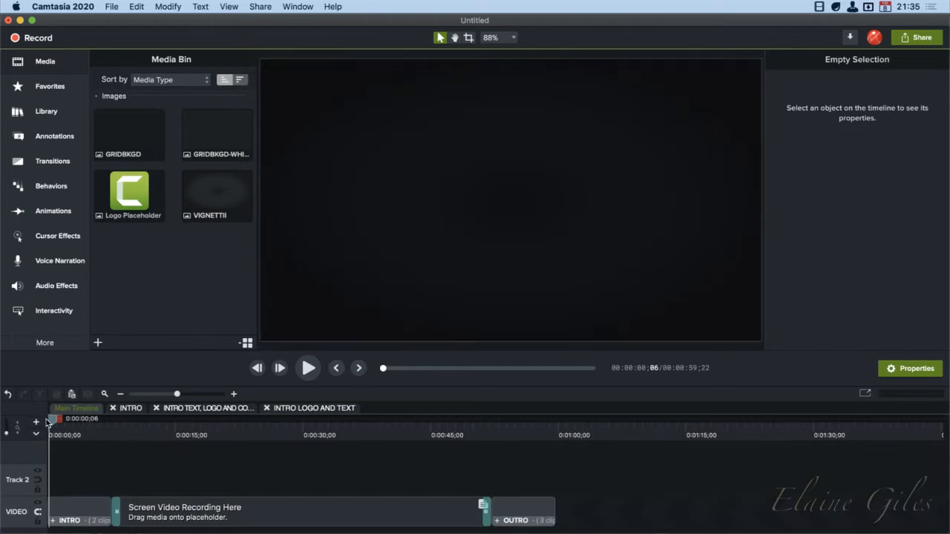
{"action": "key", "text": "space"}
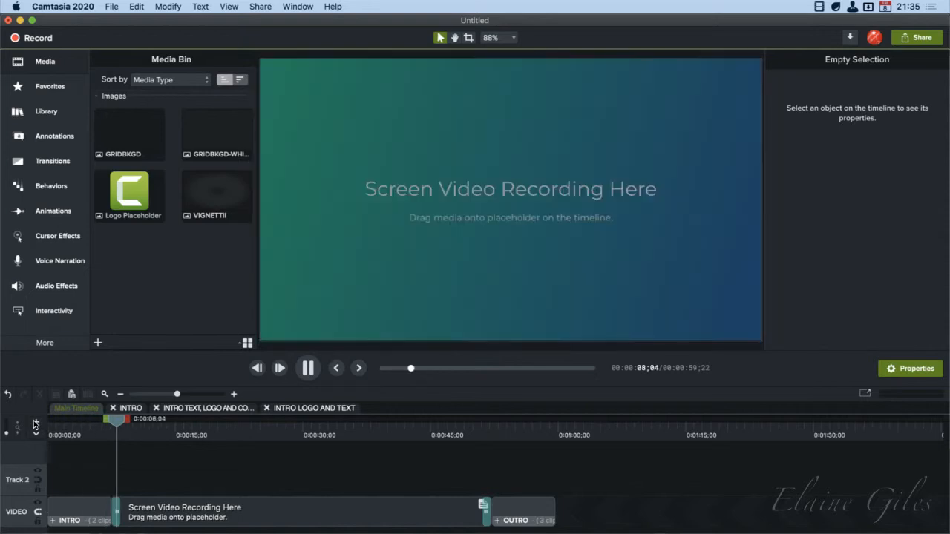
{"action": "key", "text": "space"}
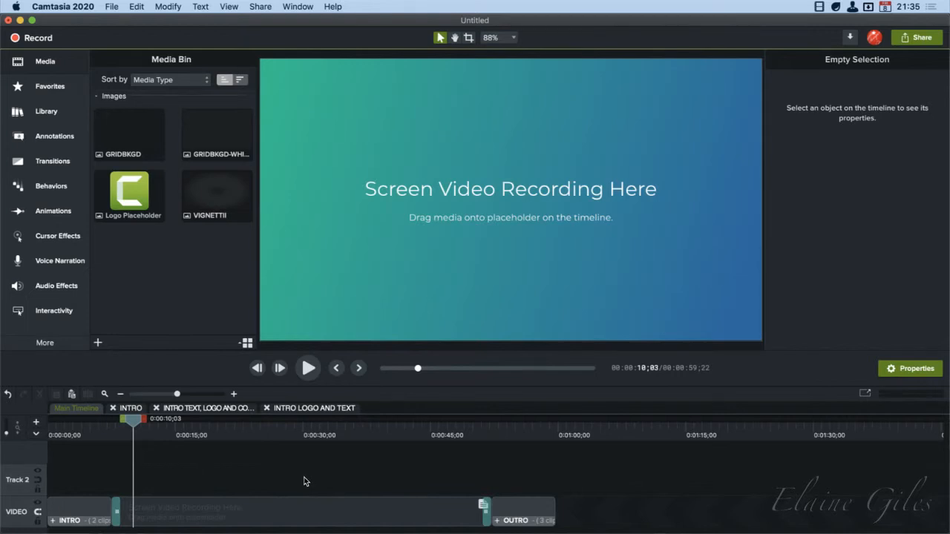
Close the three open intro group timelines and close the untitled project without saving it
{"action": "left_click", "coordinate": [266, 408]}
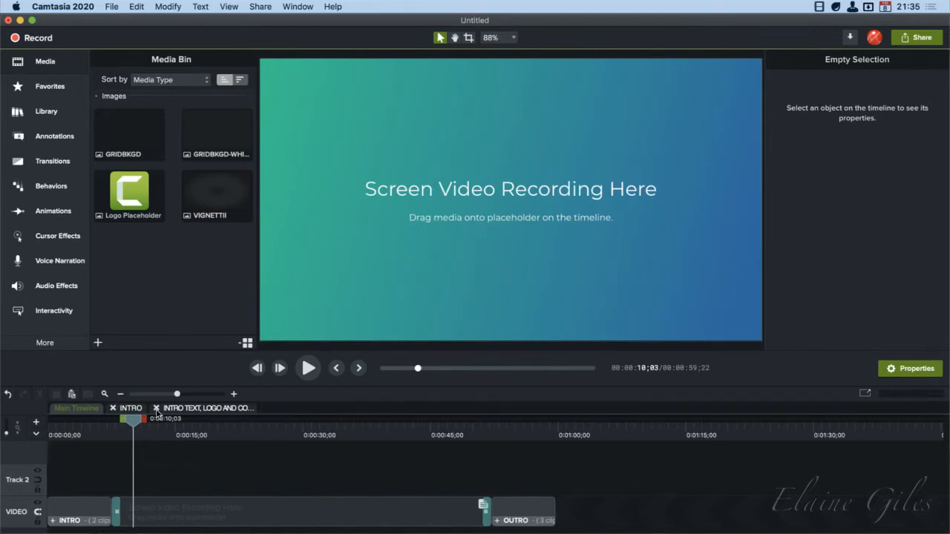
{"action": "left_click", "coordinate": [157, 408]}
{"action": "left_click", "coordinate": [113, 408]}
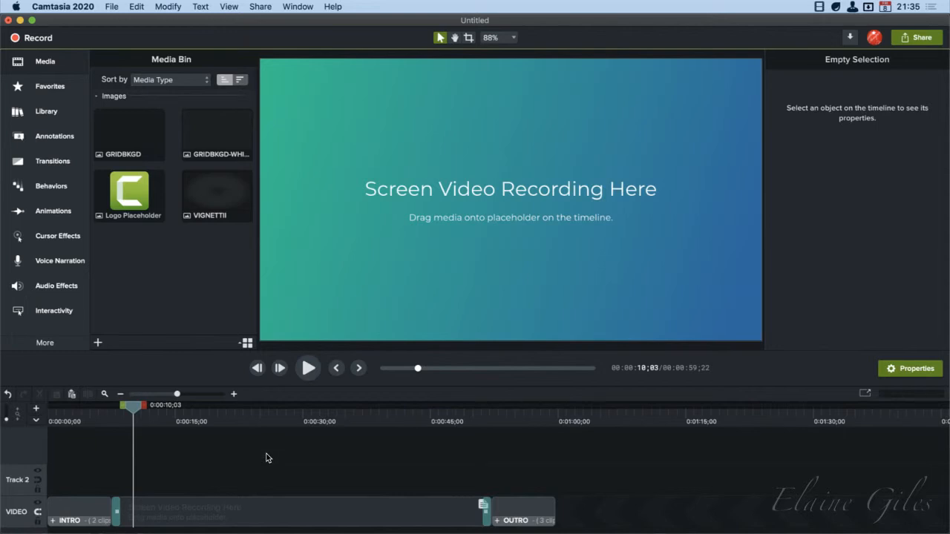
{"action": "key", "text": "super+w"}
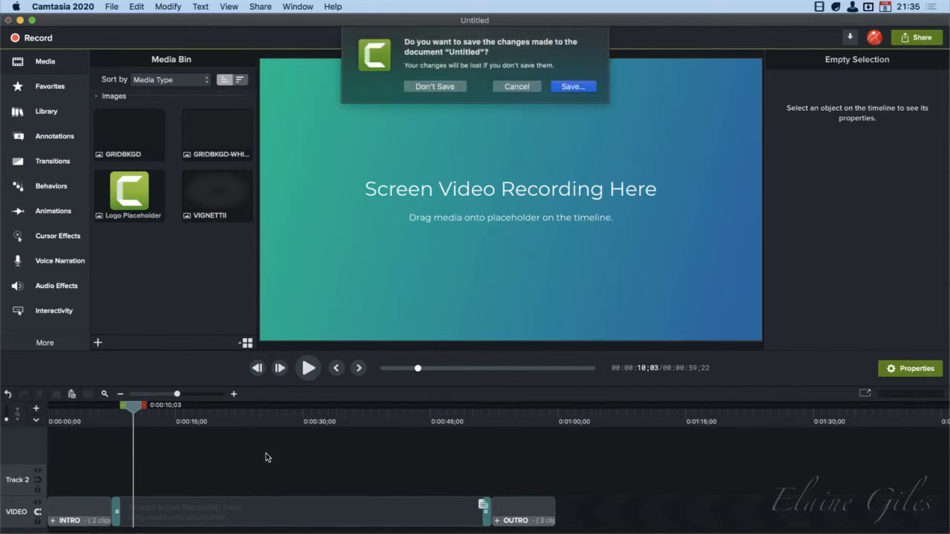
{"action": "left_click", "coordinate": [435, 86]}
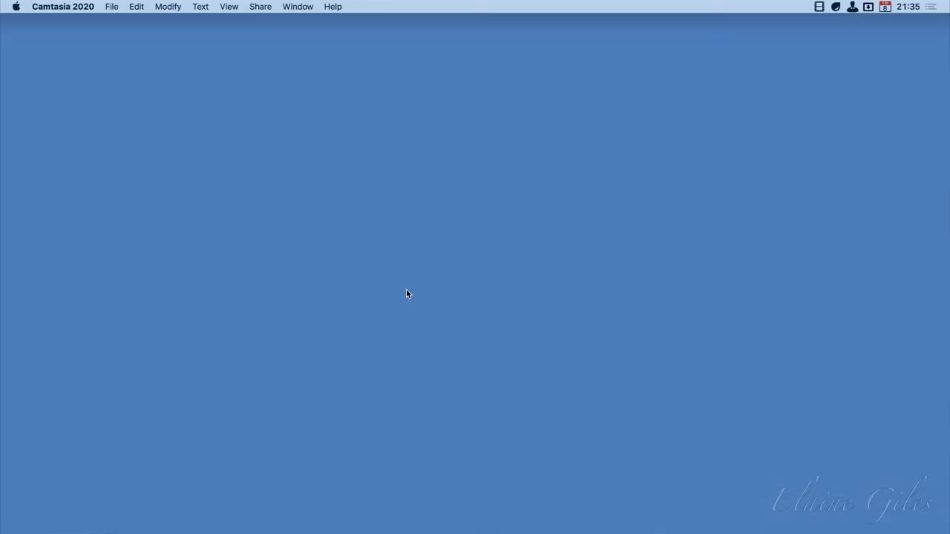
Open the template chooser for a new project and select the Mass Recording template
{"action": "left_click", "coordinate": [103, 4]}
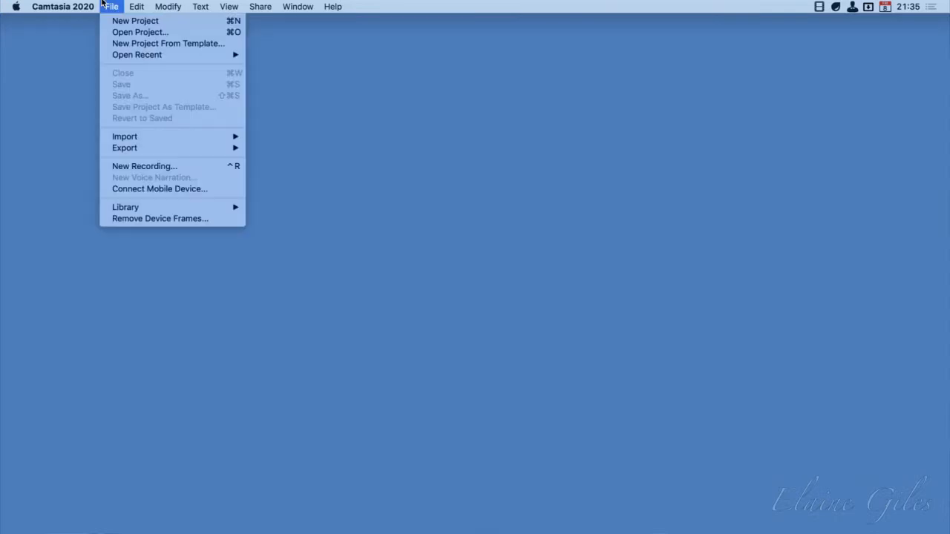
{"action": "left_click", "coordinate": [143, 43]}
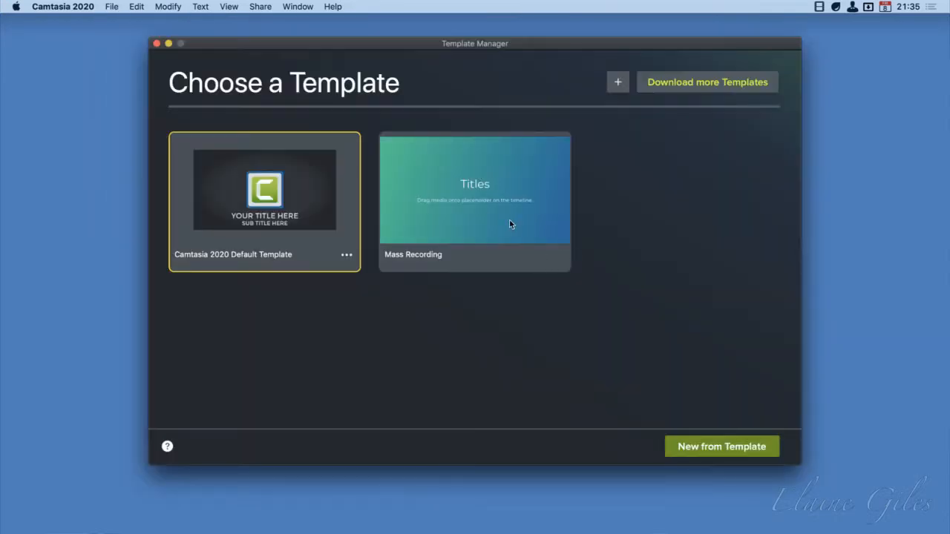
{"action": "left_click", "coordinate": [478, 216]}
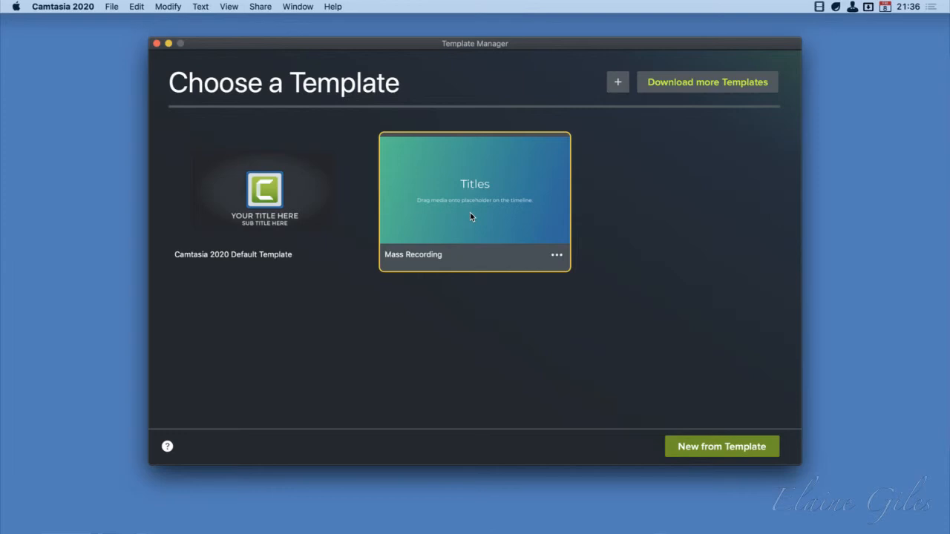
Export the Mass Recording template to the Desktop as Mass Recording.camtemplate and select the exported file there
{"action": "left_click", "coordinate": [555, 257]}
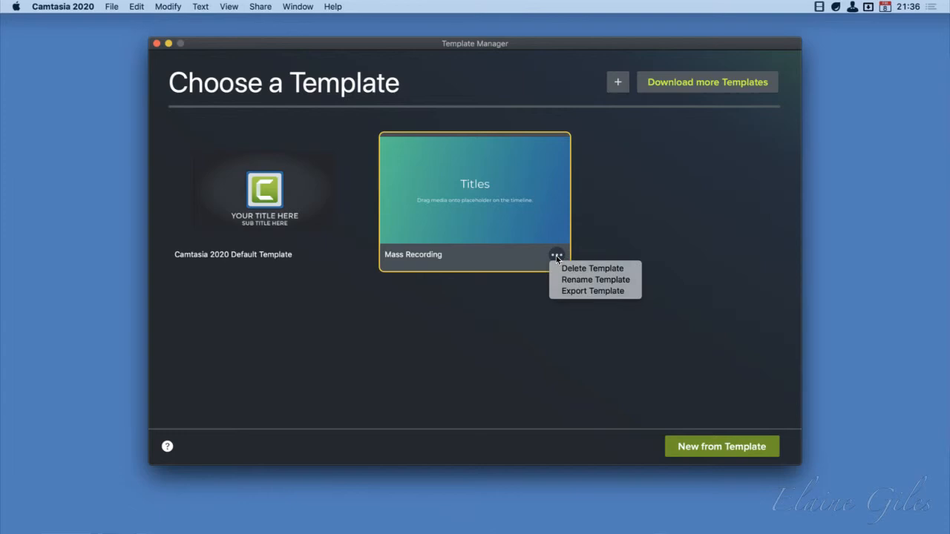
{"action": "left_click", "coordinate": [616, 291]}
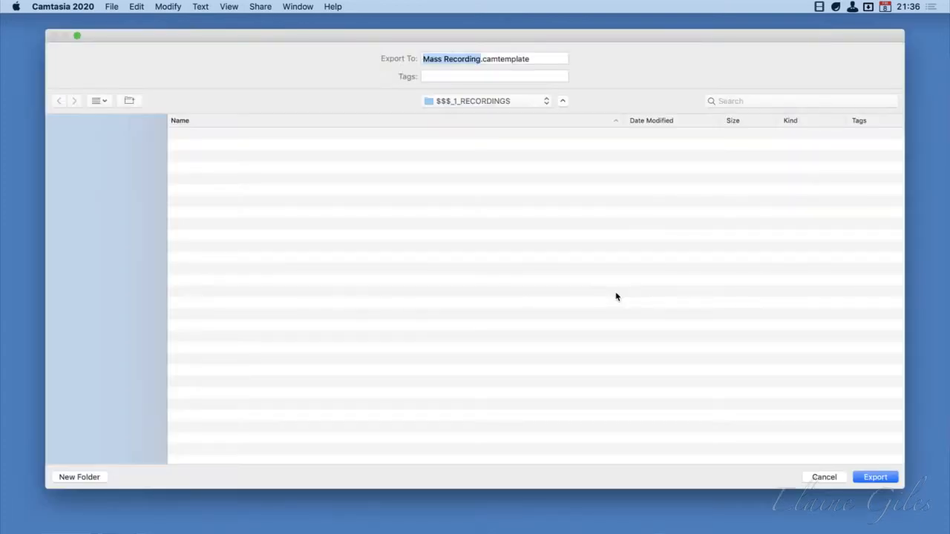
{"action": "left_click", "coordinate": [91, 170]}
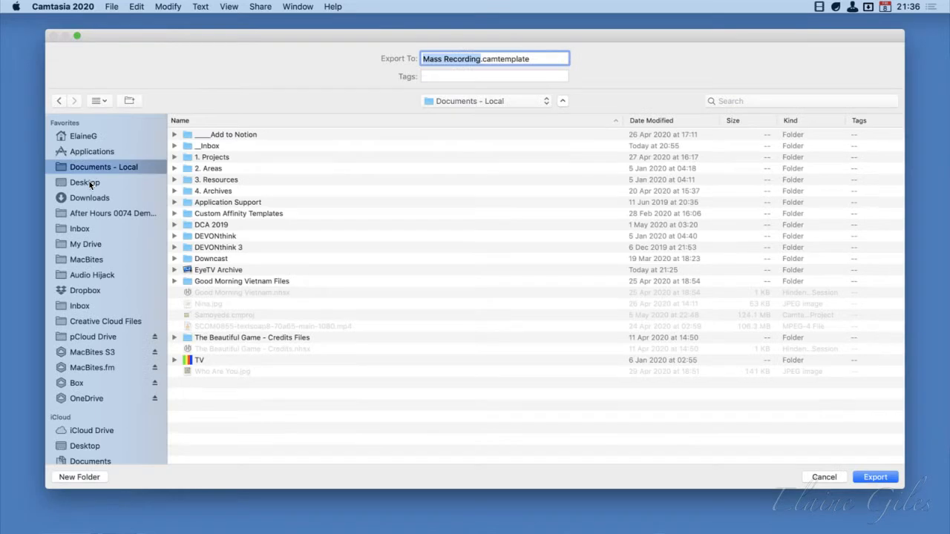
{"action": "left_click", "coordinate": [89, 182]}
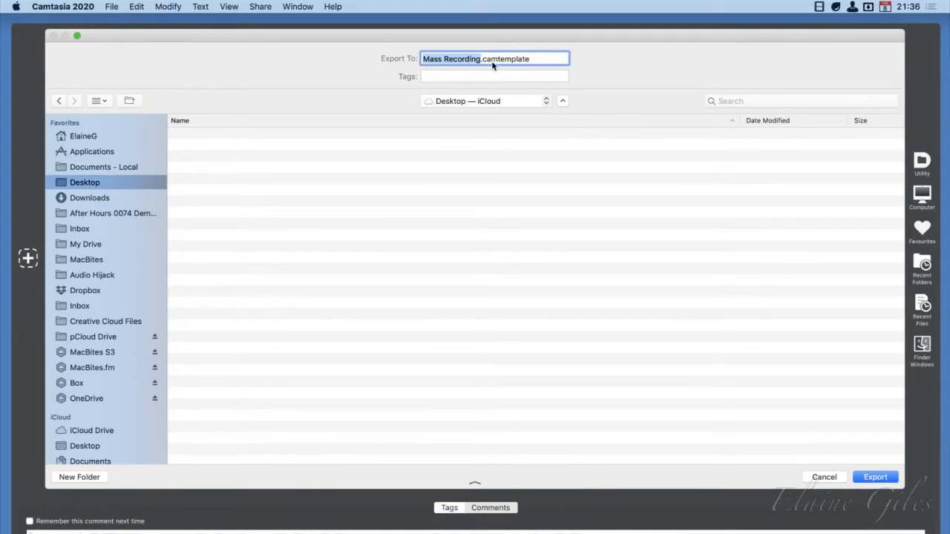
{"action": "left_click", "coordinate": [864, 479]}
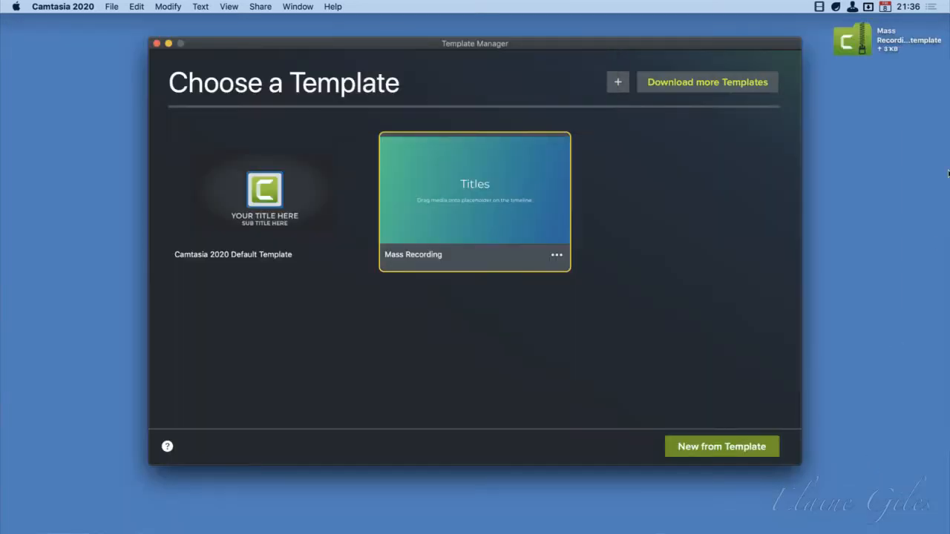
{"action": "left_click", "coordinate": [855, 38]}
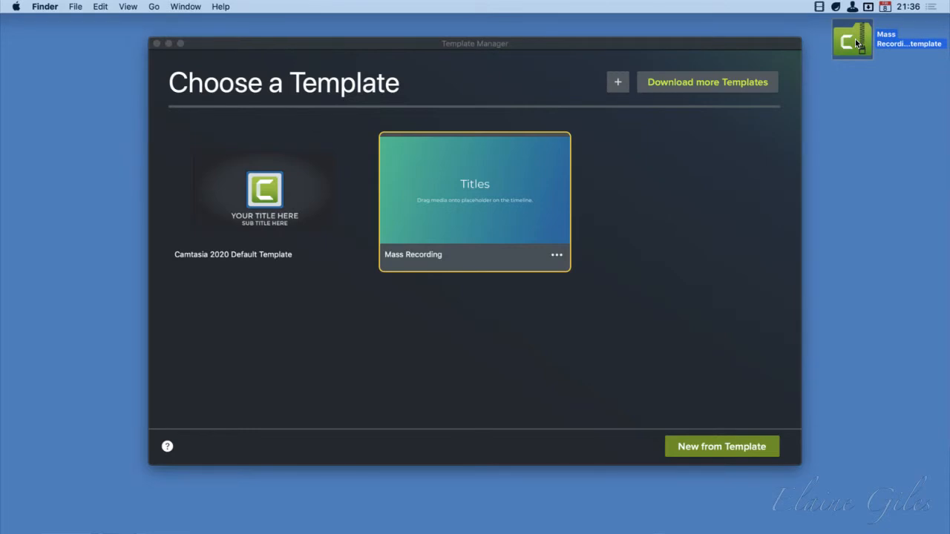
{"action": "key", "text": "alt+space"}
{"action": "type", "text": "ah"}
{"action": "key", "text": "Return"}
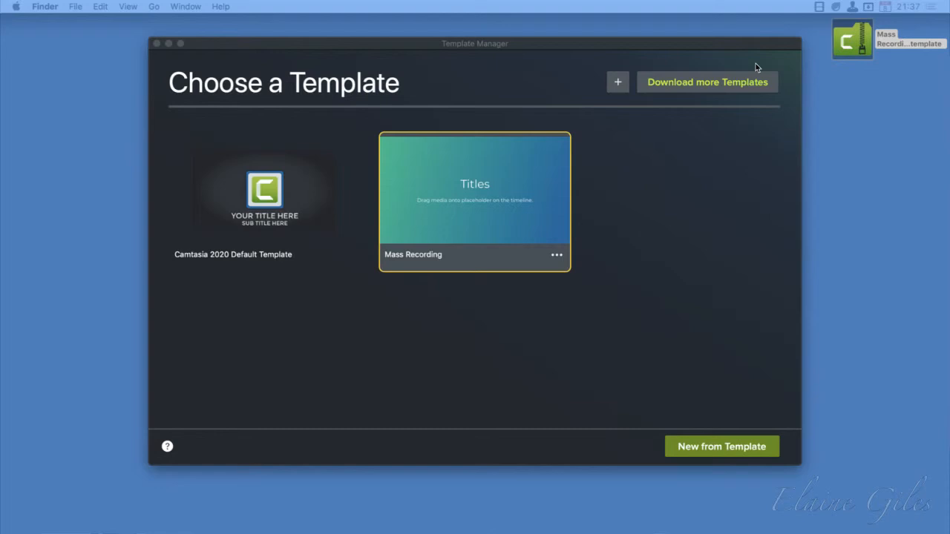
{"action": "key", "text": "XF86AudioRaiseVolume"}
{"action": "key", "text": "XF86AudioRaiseVolume"}
{"action": "key", "text": "XF86AudioLowerVolume"}
{"action": "key", "text": "XF86AudioRaiseVolume"}
{"action": "left_click", "coordinate": [857, 48]}
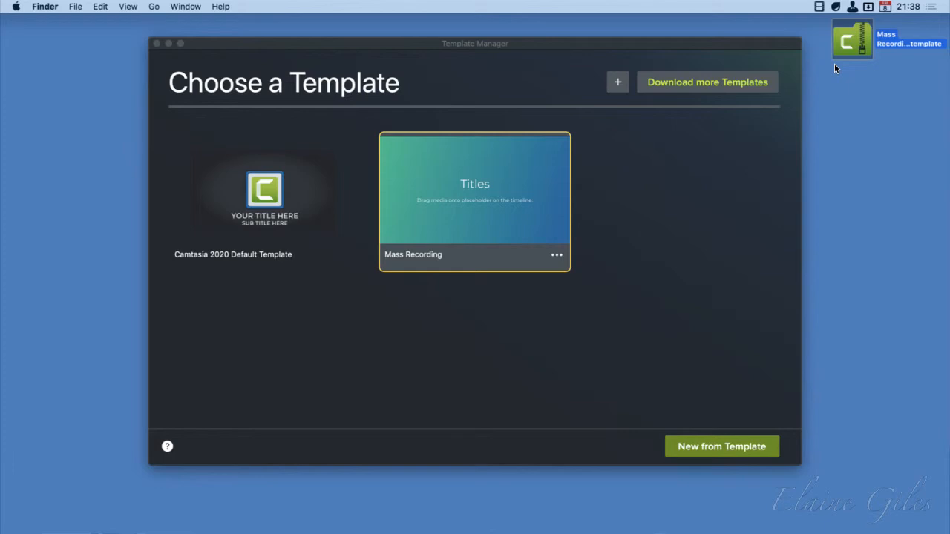
{"action": "left_click", "coordinate": [557, 256]}
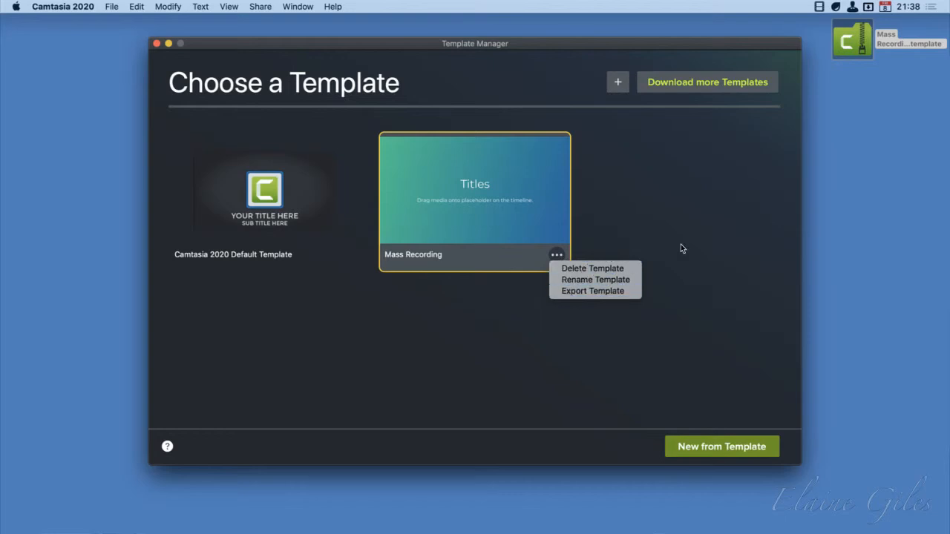
{"action": "left_click", "coordinate": [714, 200]}
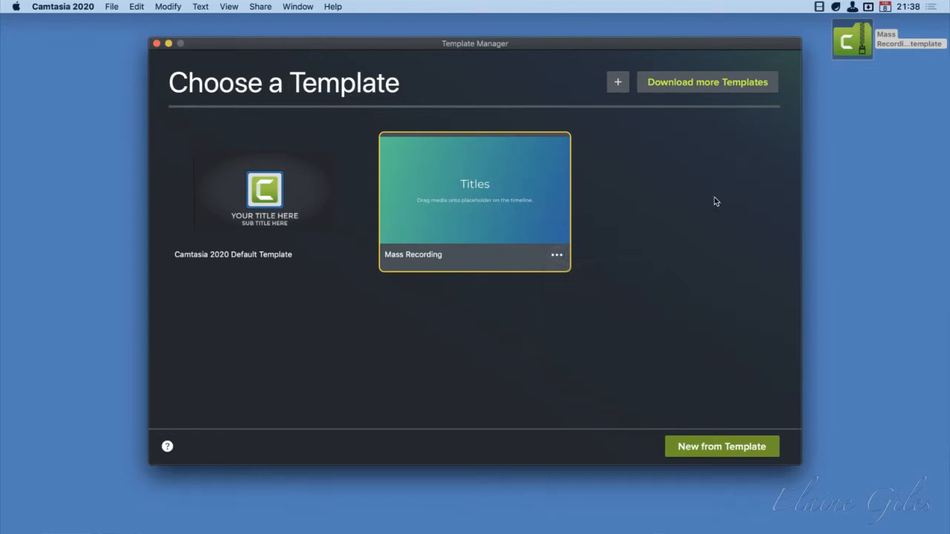
{"action": "left_click", "coordinate": [616, 82]}
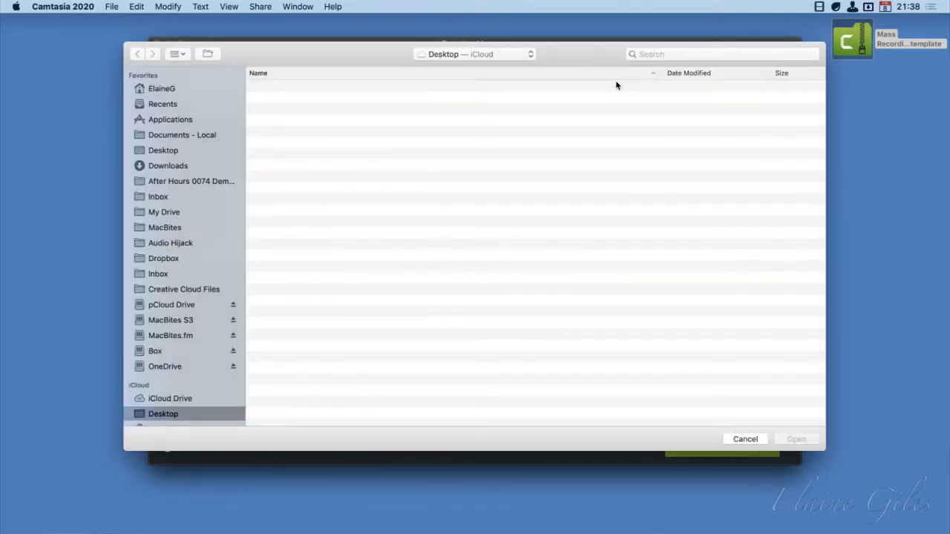
{"action": "left_click", "coordinate": [327, 88]}
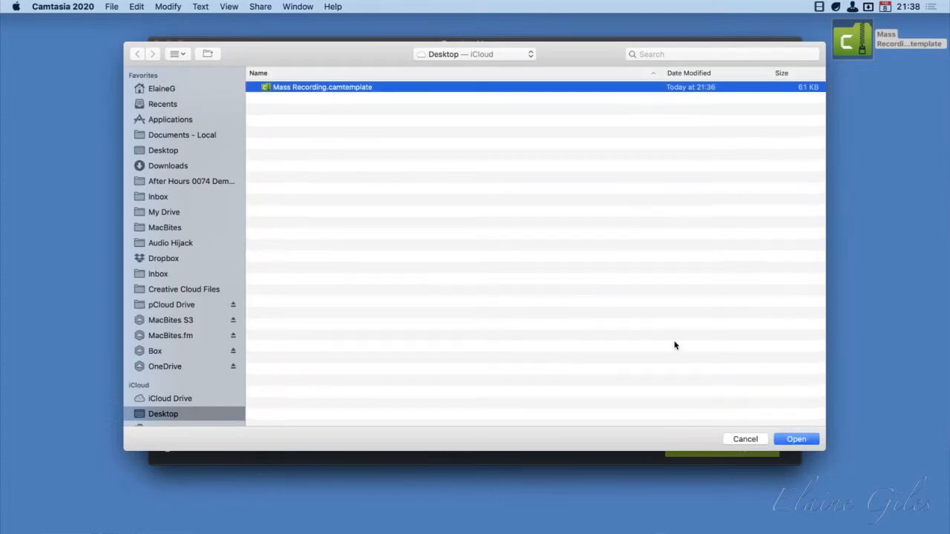
{"action": "left_click", "coordinate": [740, 440]}
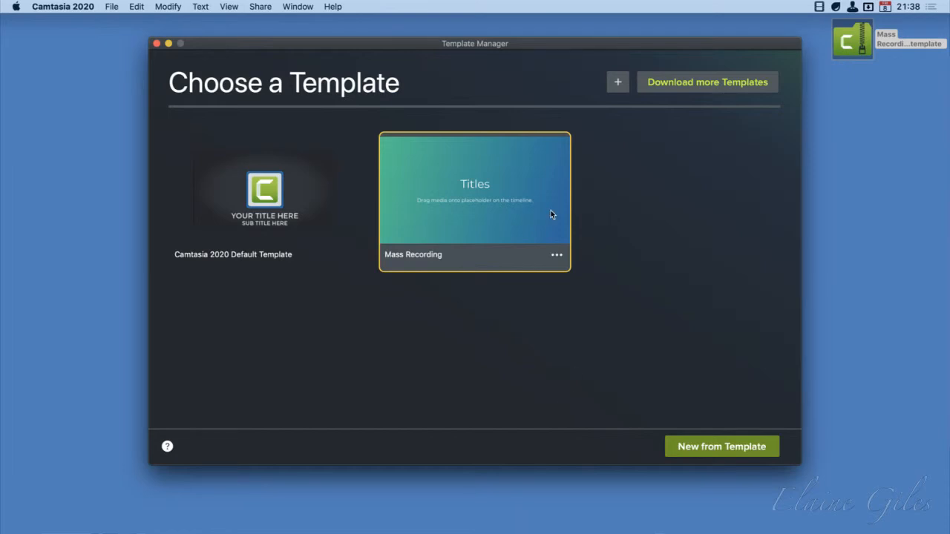
Keep the Mass Recording template selected and open the TechSmith Assets website for downloading more templates in Firefox
{"action": "left_click", "coordinate": [239, 209]}
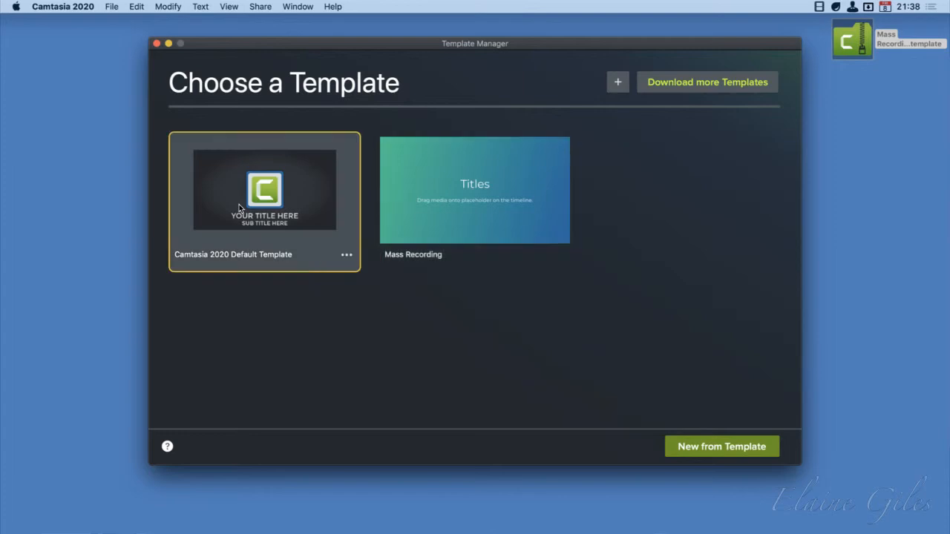
{"action": "left_click", "coordinate": [493, 213]}
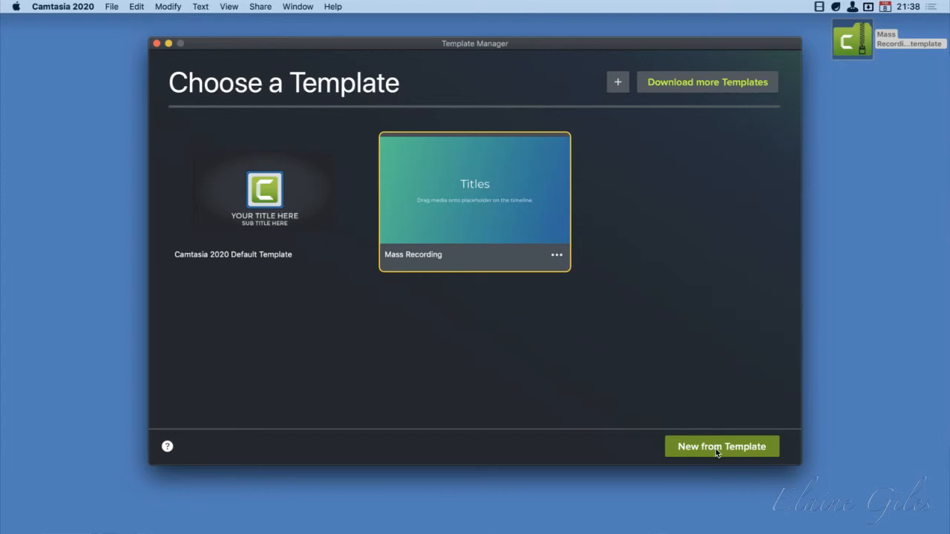
{"action": "left_click", "coordinate": [720, 85]}
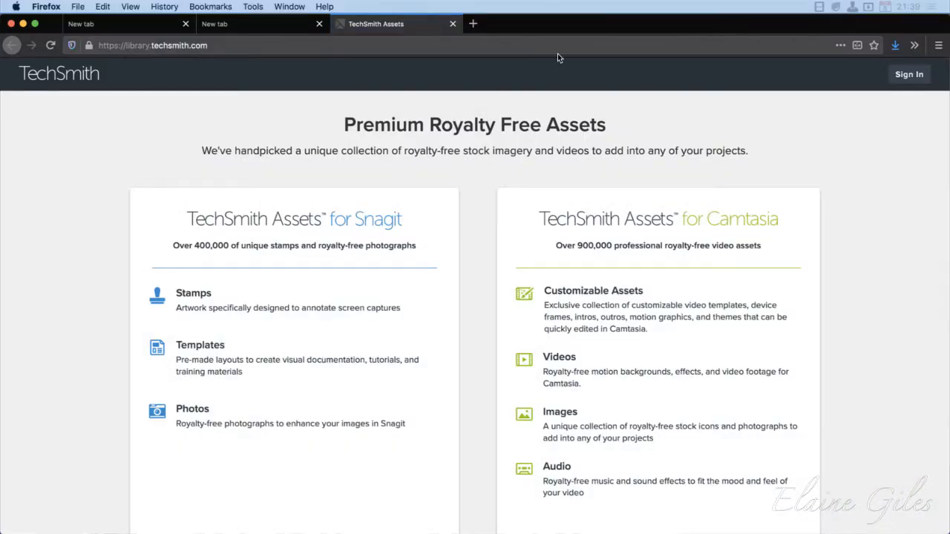
Look through the TechSmith Assets overview and open the asset library for Camtasia to browse its customizable categories
{"action": "scroll", "coordinate": [887, 340], "scroll_direction": "down", "scroll_amount": 3}
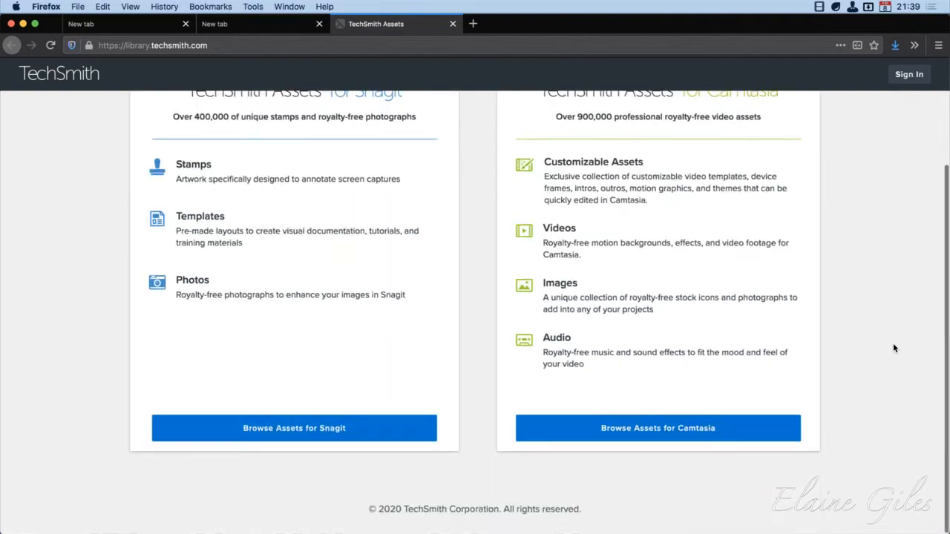
{"action": "scroll", "coordinate": [887, 341], "scroll_direction": "up", "scroll_amount": 3}
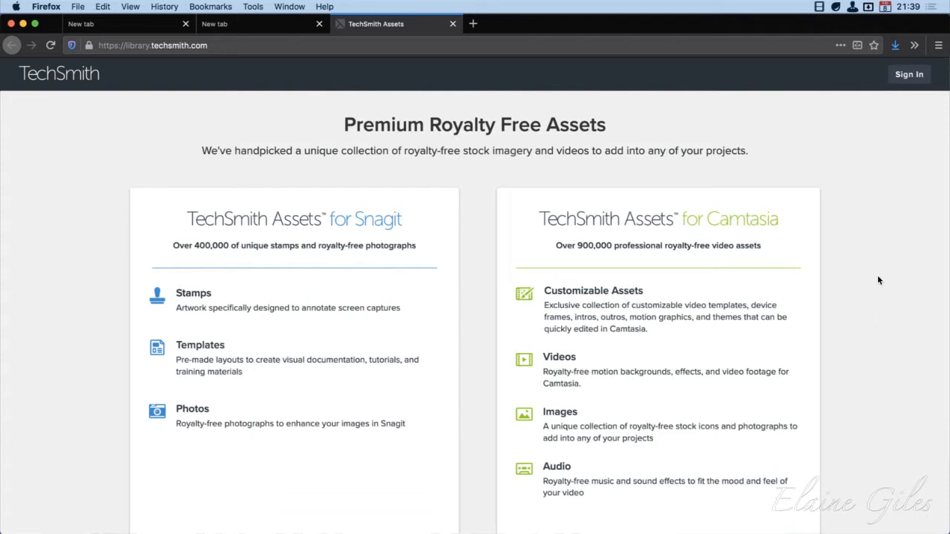
{"action": "scroll", "coordinate": [873, 312], "scroll_direction": "down", "scroll_amount": 1}
{"action": "scroll", "coordinate": [872, 312], "scroll_direction": "down", "scroll_amount": 1}
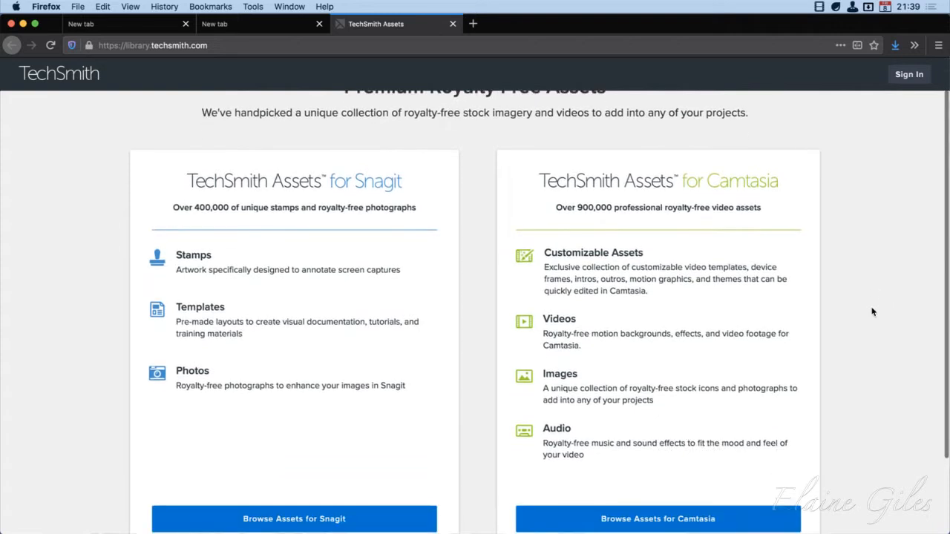
{"action": "scroll", "coordinate": [873, 311], "scroll_direction": "down", "scroll_amount": 1}
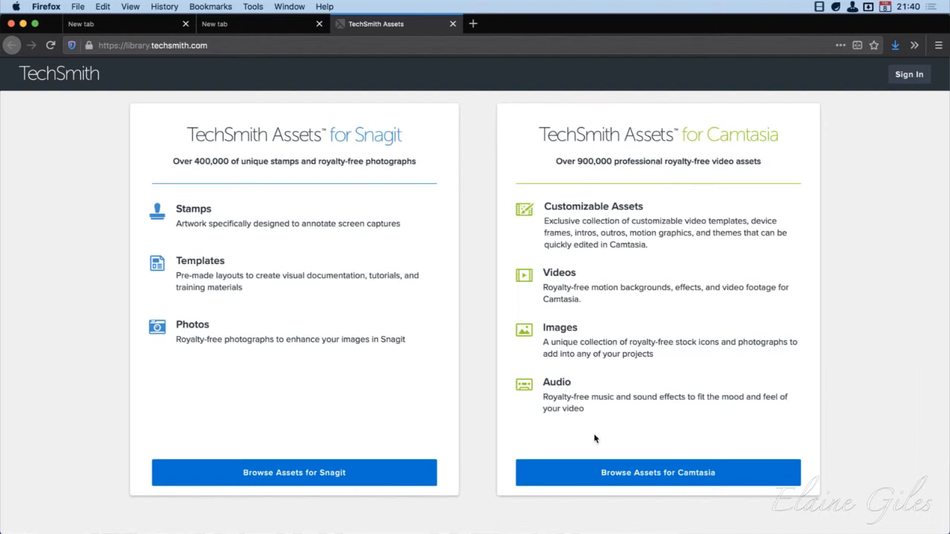
{"action": "left_click", "coordinate": [605, 476]}
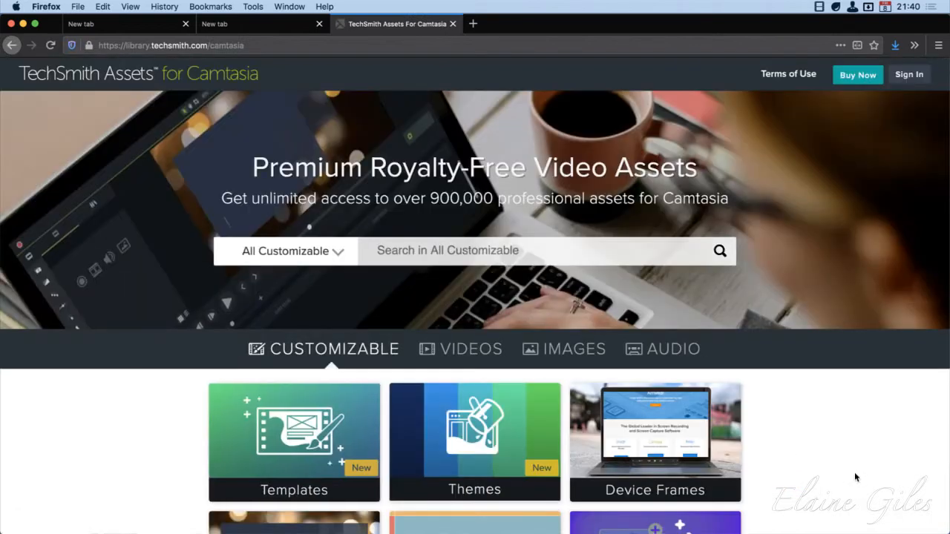
{"action": "scroll", "coordinate": [855, 472], "scroll_direction": "down", "scroll_amount": 3}
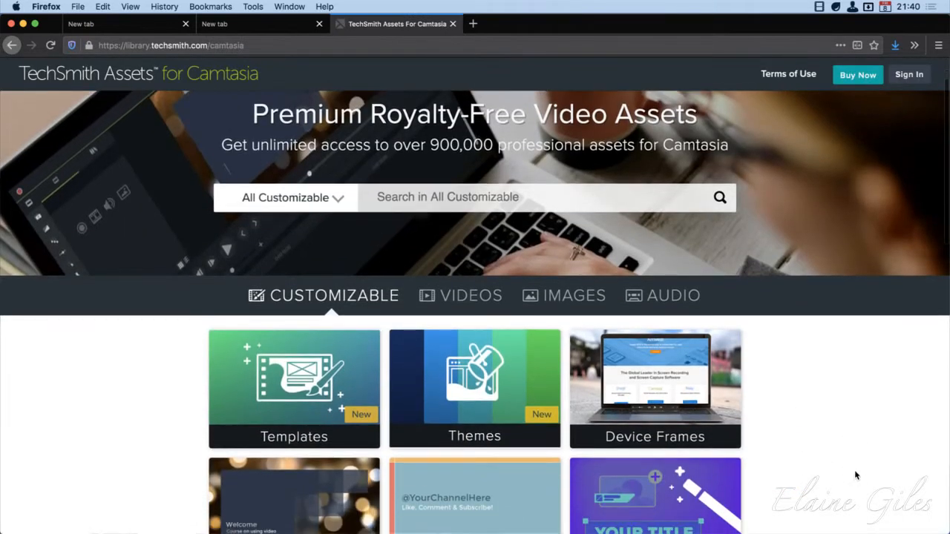
Look through the Customizable asset categories and compare them with what the Videos, Images and Audio categories offer
{"action": "scroll", "coordinate": [854, 470], "scroll_direction": "down", "scroll_amount": 3}
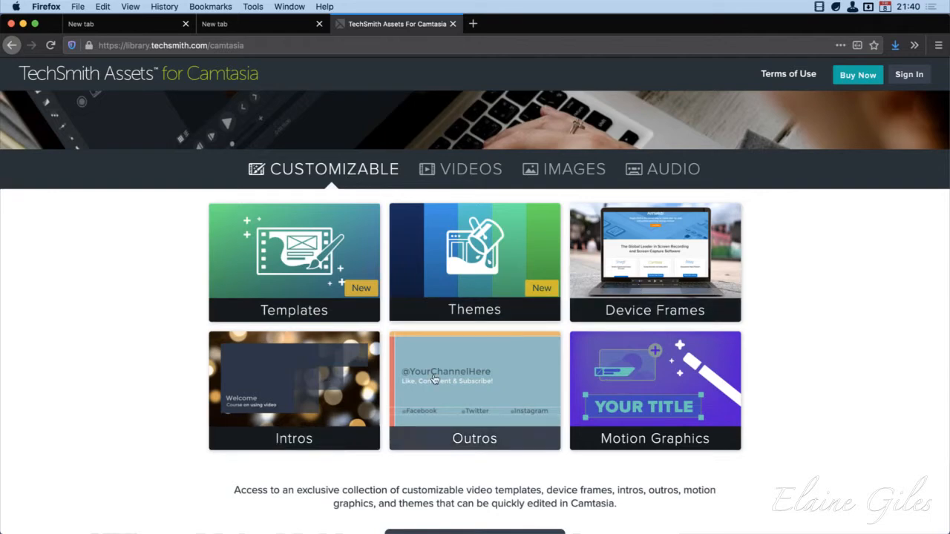
{"action": "scroll", "coordinate": [856, 452], "scroll_direction": "down", "scroll_amount": 5}
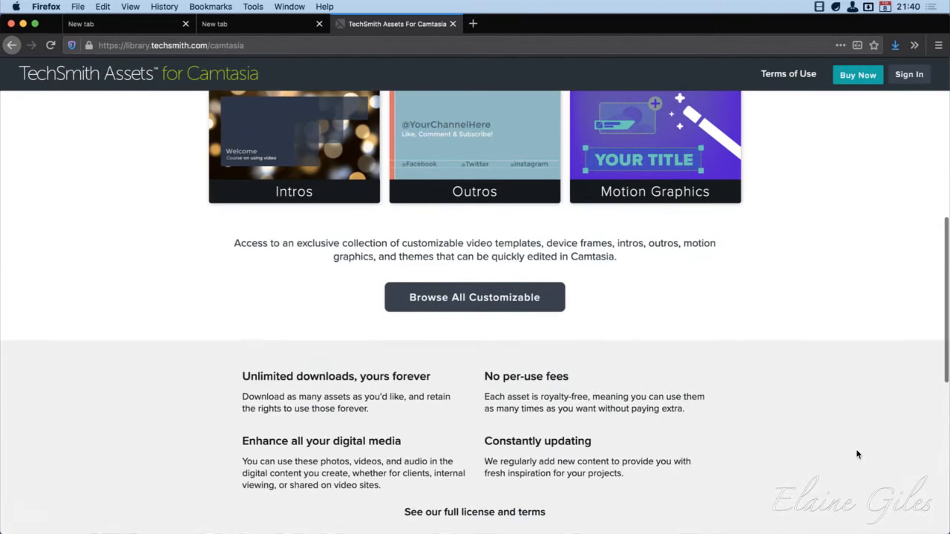
{"action": "scroll", "coordinate": [857, 452], "scroll_direction": "up", "scroll_amount": 7}
{"action": "scroll", "coordinate": [856, 454], "scroll_direction": "up", "scroll_amount": 2}
{"action": "scroll", "coordinate": [856, 454], "scroll_direction": "down", "scroll_amount": 2}
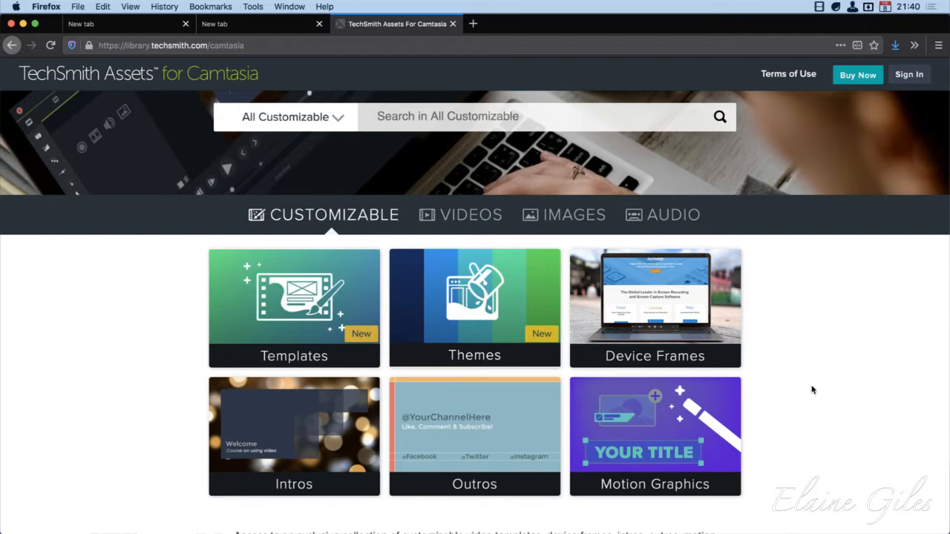
{"action": "left_click", "coordinate": [479, 224]}
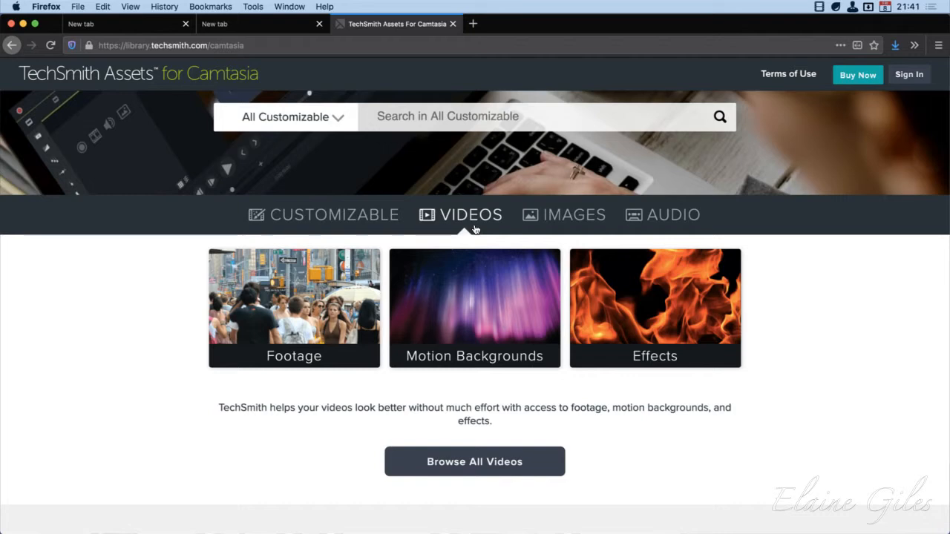
{"action": "left_click", "coordinate": [564, 215]}
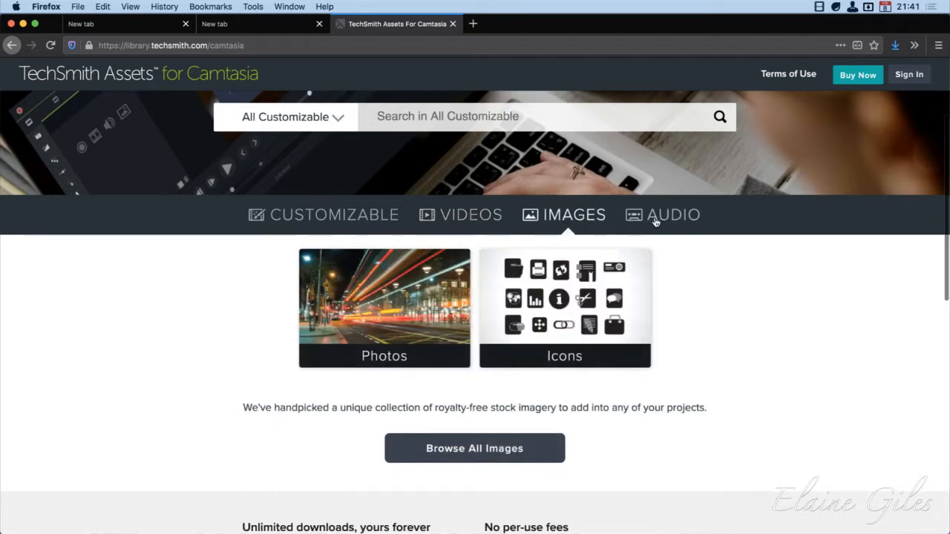
{"action": "left_click", "coordinate": [685, 217]}
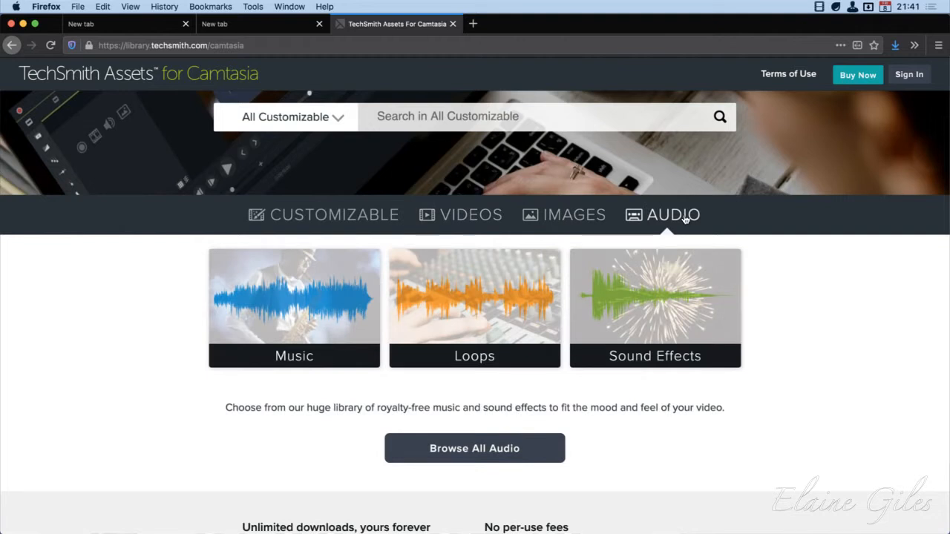
{"action": "left_click", "coordinate": [586, 215]}
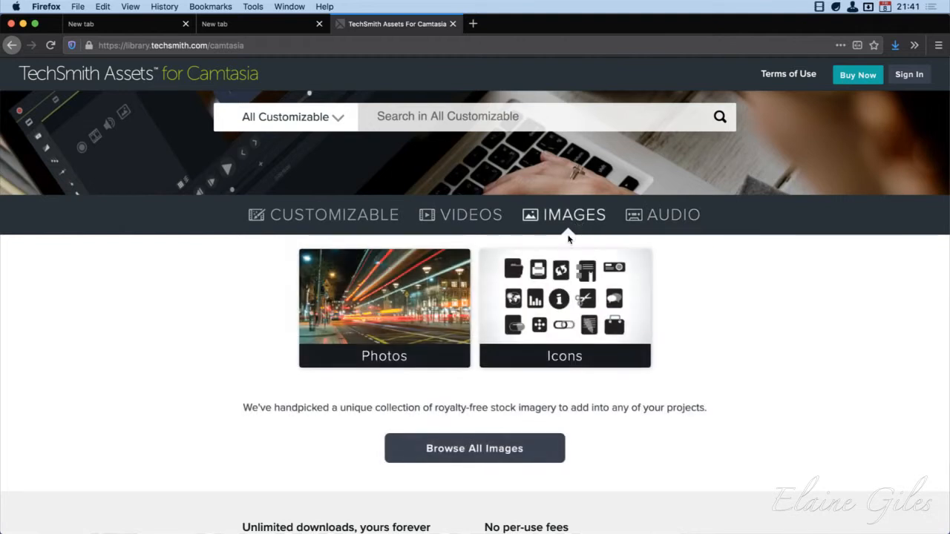
{"action": "left_click", "coordinate": [482, 219]}
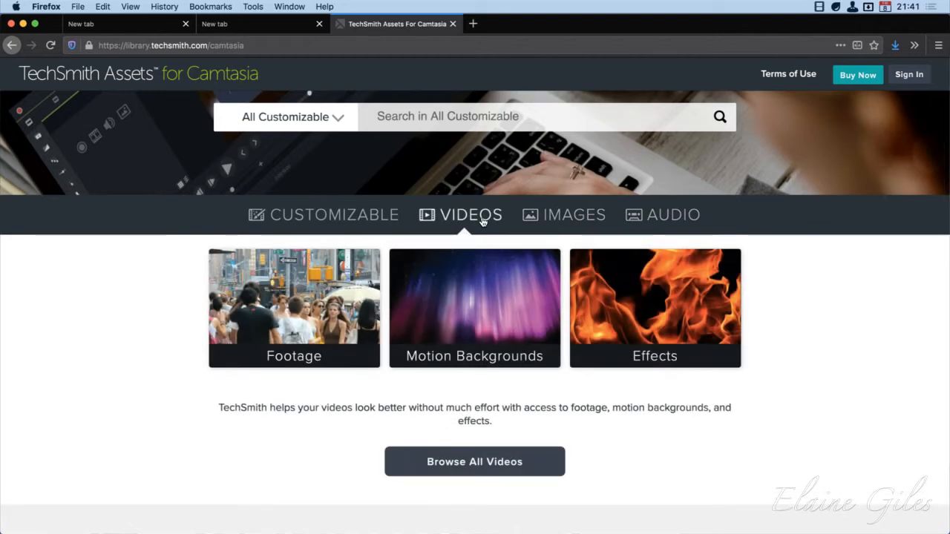
{"action": "left_click", "coordinate": [344, 215]}
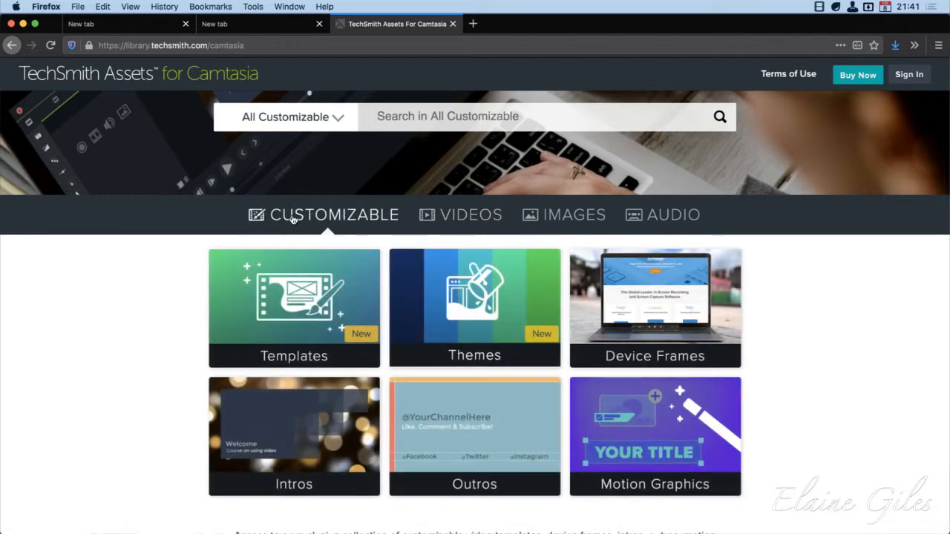
Open the customizable Templates category and preview the Quick Tips, Easy Presentation 1, College Filmed Presentation, Desktop Software Application and Web Service templates
{"action": "left_click", "coordinate": [270, 331]}
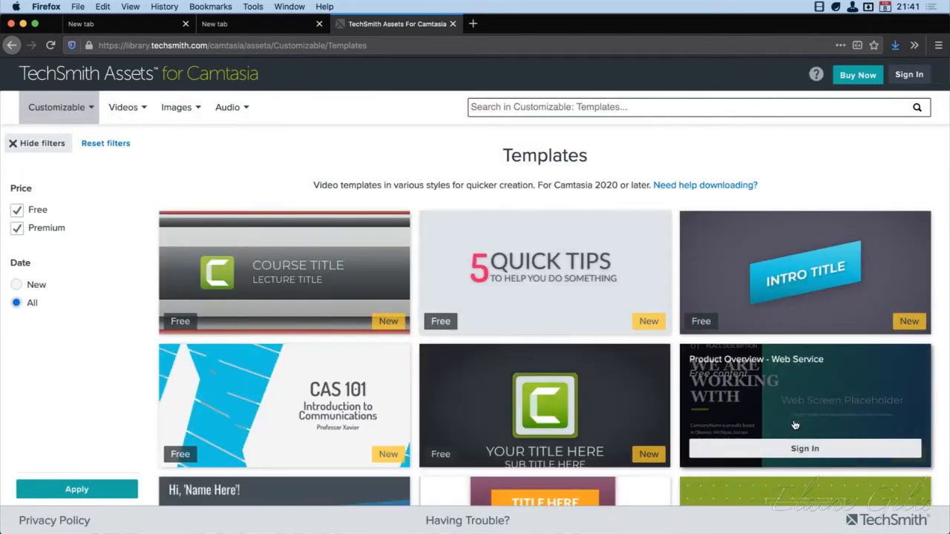
{"action": "mouse_move", "coordinate": [795, 426]}
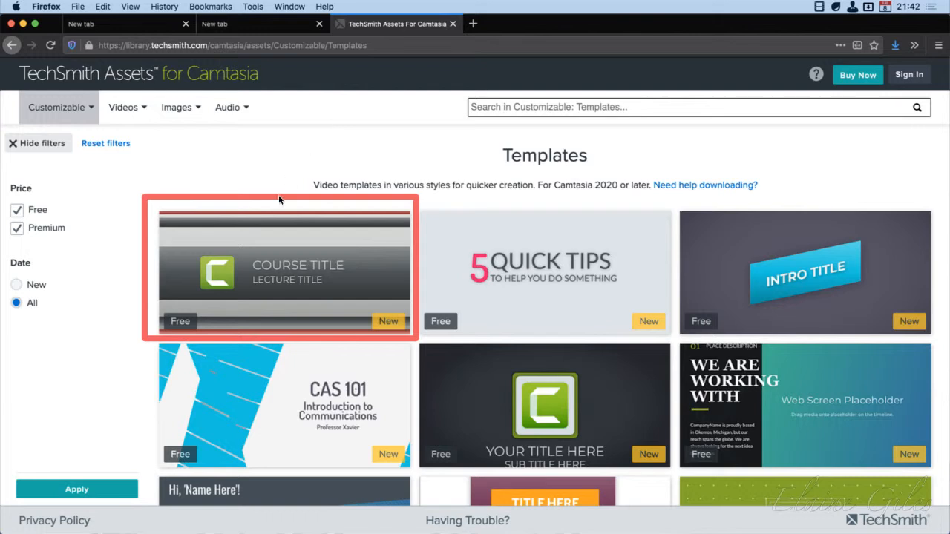
{"action": "mouse_move", "coordinate": [257, 270]}
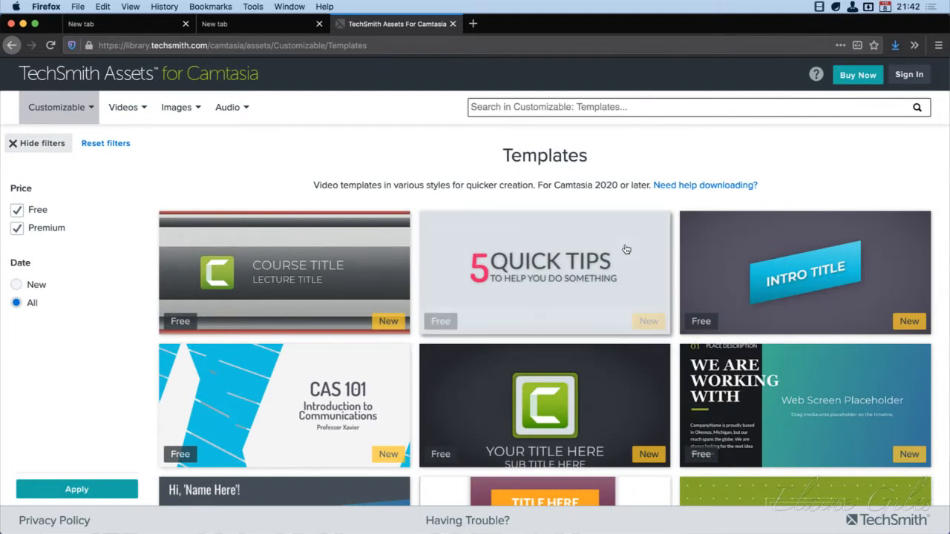
{"action": "mouse_move", "coordinate": [636, 269]}
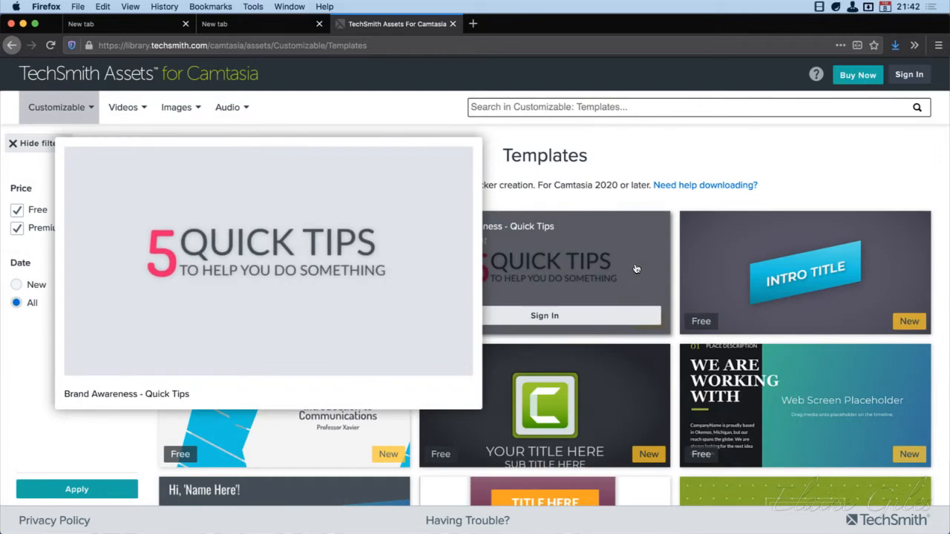
{"action": "mouse_move", "coordinate": [871, 251]}
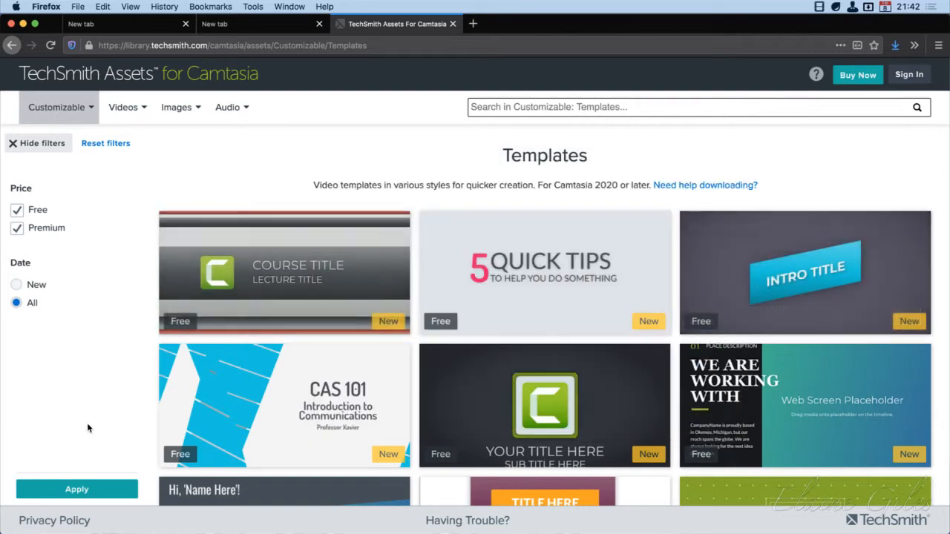
{"action": "mouse_move", "coordinate": [219, 424]}
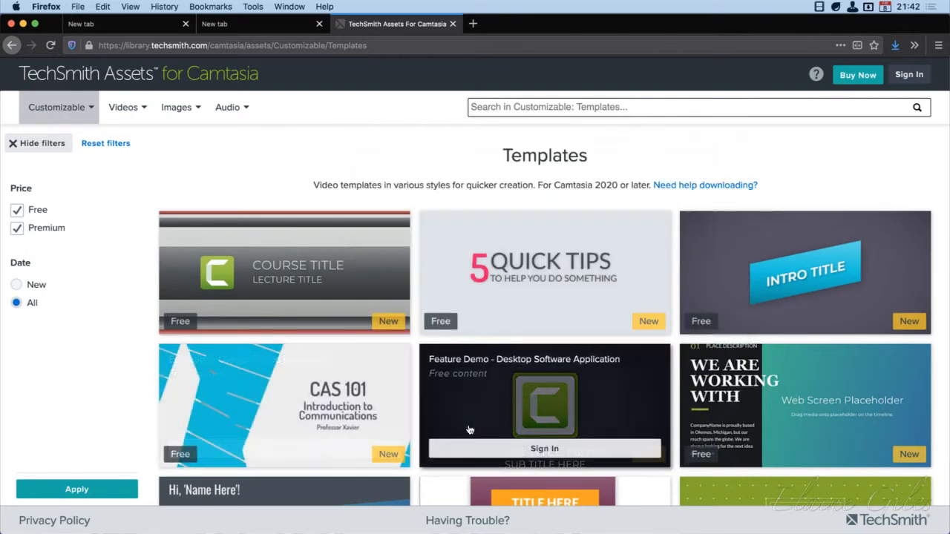
{"action": "mouse_move", "coordinate": [469, 430]}
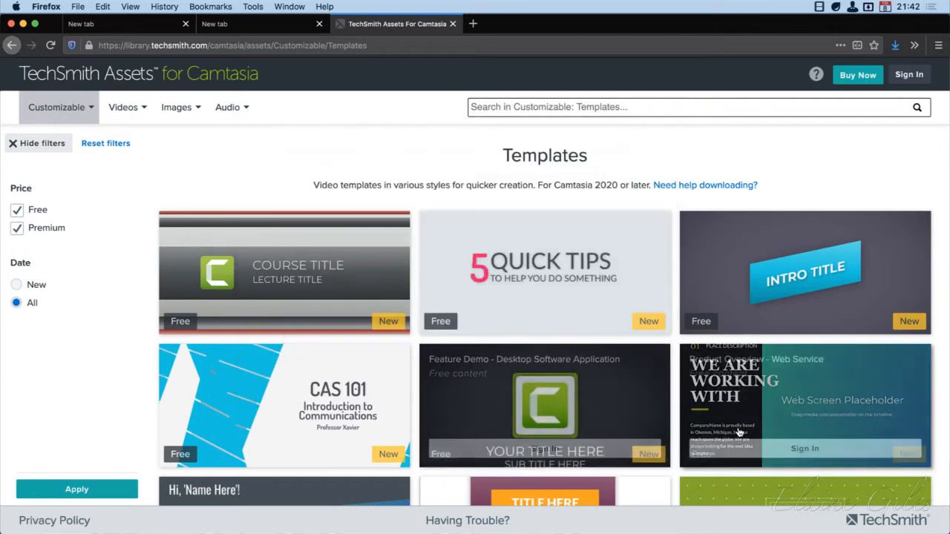
{"action": "mouse_move", "coordinate": [739, 432]}
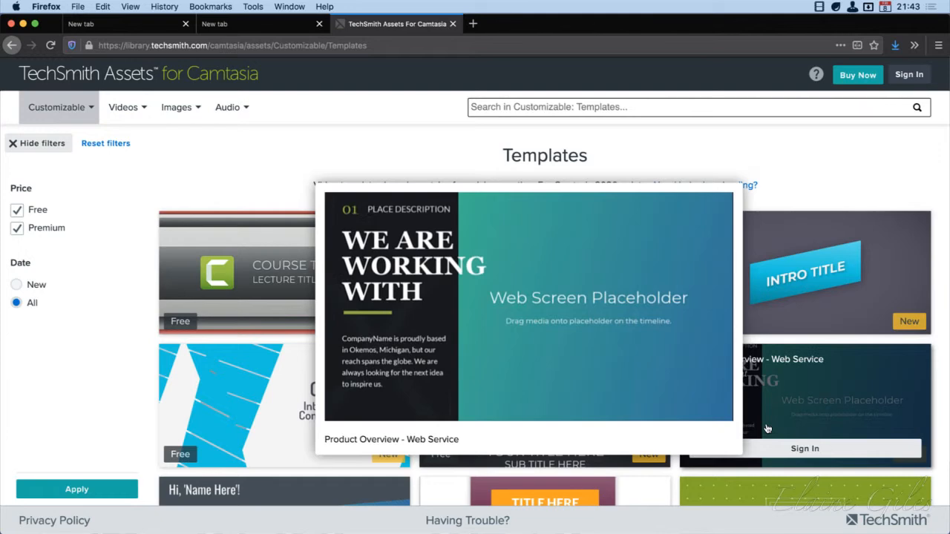
Browse the rest of the template collection for the range of free and premium designs
{"action": "scroll", "coordinate": [101, 405], "scroll_direction": "down", "scroll_amount": 5}
{"action": "scroll", "coordinate": [101, 405], "scroll_direction": "up", "scroll_amount": 1}
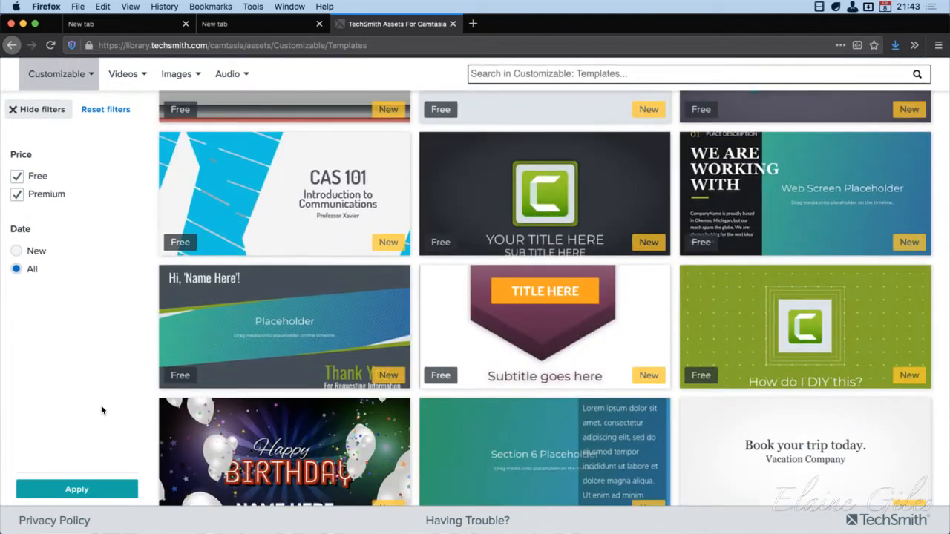
{"action": "scroll", "coordinate": [102, 408], "scroll_direction": "down", "scroll_amount": 4}
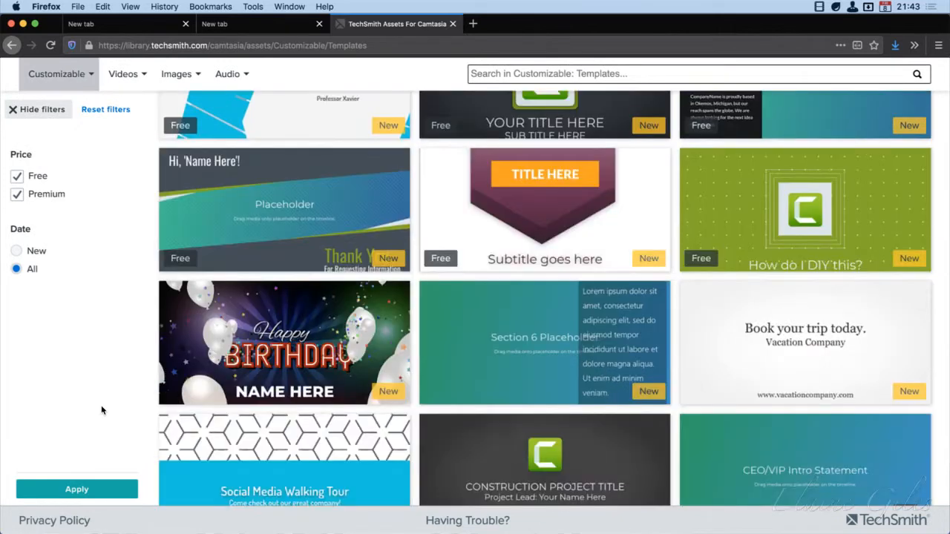
{"action": "scroll", "coordinate": [102, 408], "scroll_direction": "down", "scroll_amount": 4}
{"action": "scroll", "coordinate": [102, 407], "scroll_direction": "up", "scroll_amount": 1}
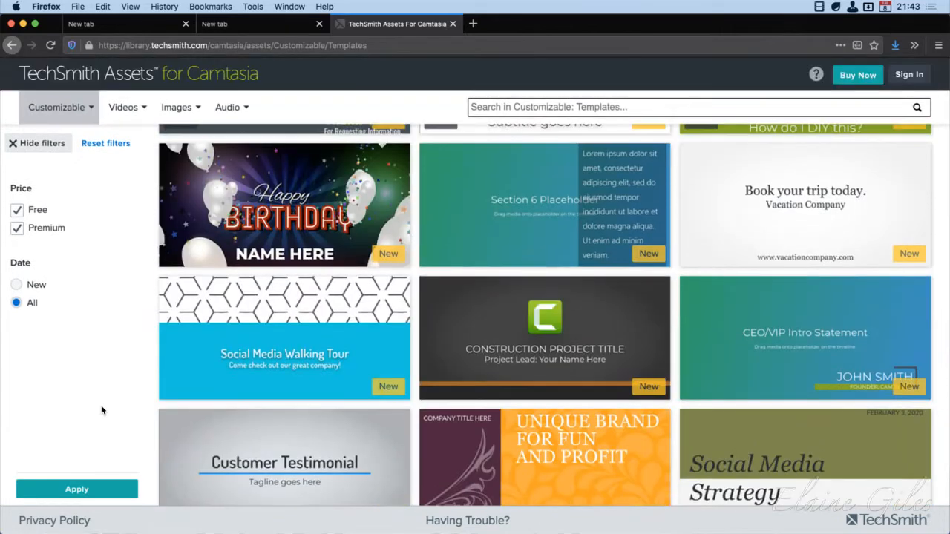
{"action": "scroll", "coordinate": [101, 410], "scroll_direction": "up", "scroll_amount": 10}
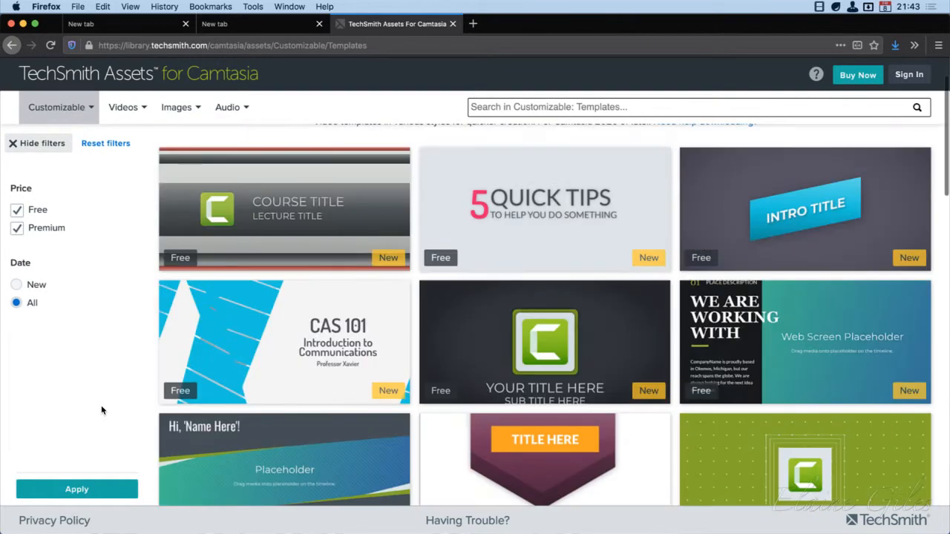
{"action": "scroll", "coordinate": [102, 410], "scroll_direction": "down", "scroll_amount": 2}
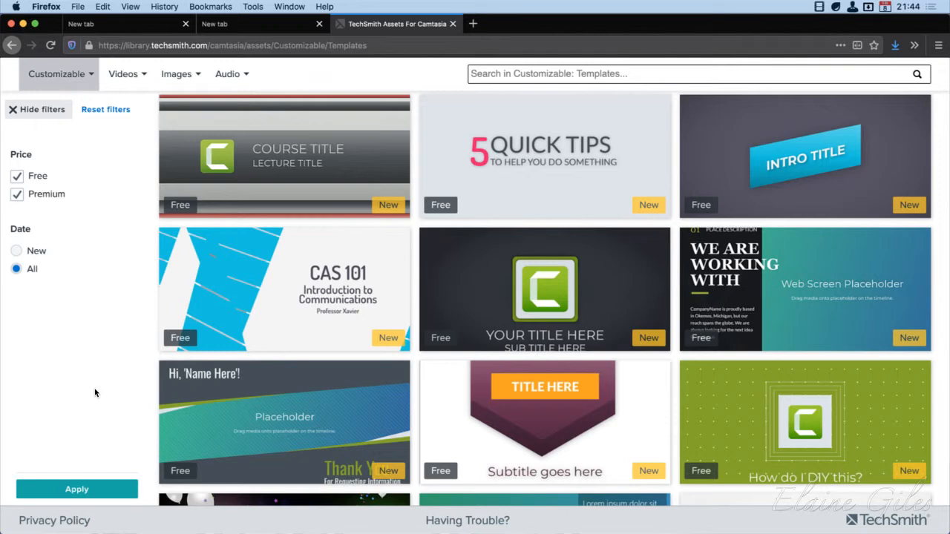
Filter the templates to free ones only by excluding Premium, and review the filtered list
{"action": "mouse_move", "coordinate": [596, 400]}
{"action": "left_click", "coordinate": [19, 198]}
{"action": "scroll", "coordinate": [104, 365], "scroll_direction": "down", "scroll_amount": 2}
{"action": "scroll", "coordinate": [104, 366], "scroll_direction": "down", "scroll_amount": 5}
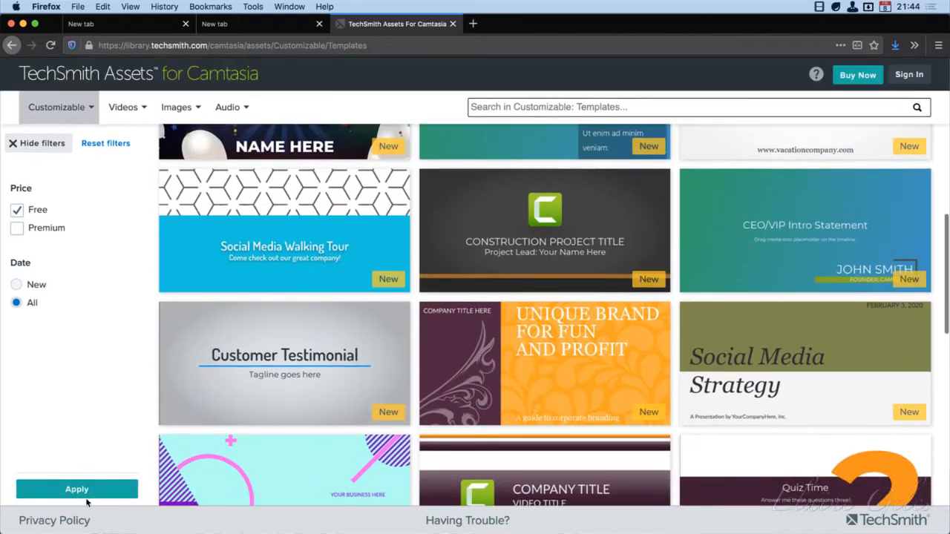
{"action": "left_click", "coordinate": [83, 490]}
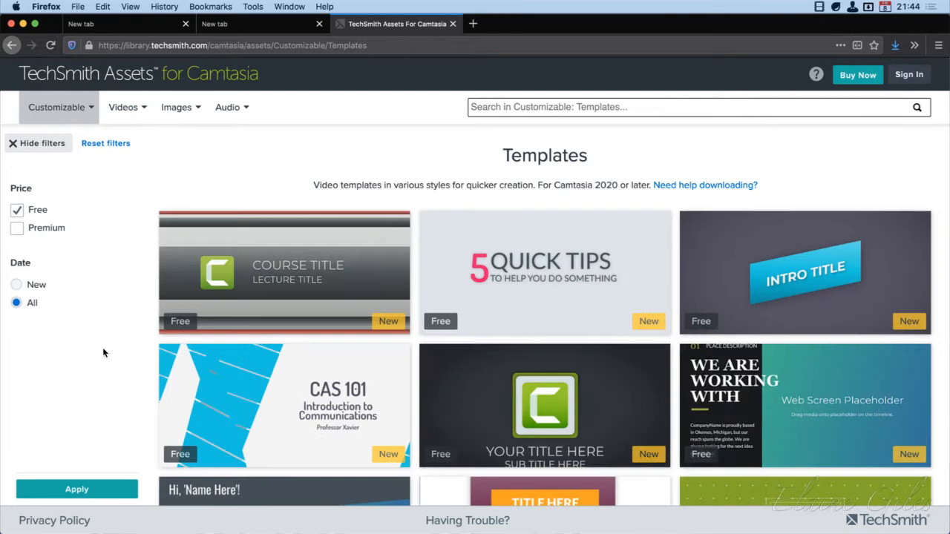
{"action": "scroll", "coordinate": [188, 359], "scroll_direction": "down", "scroll_amount": 3}
{"action": "scroll", "coordinate": [189, 360], "scroll_direction": "up", "scroll_amount": 3}
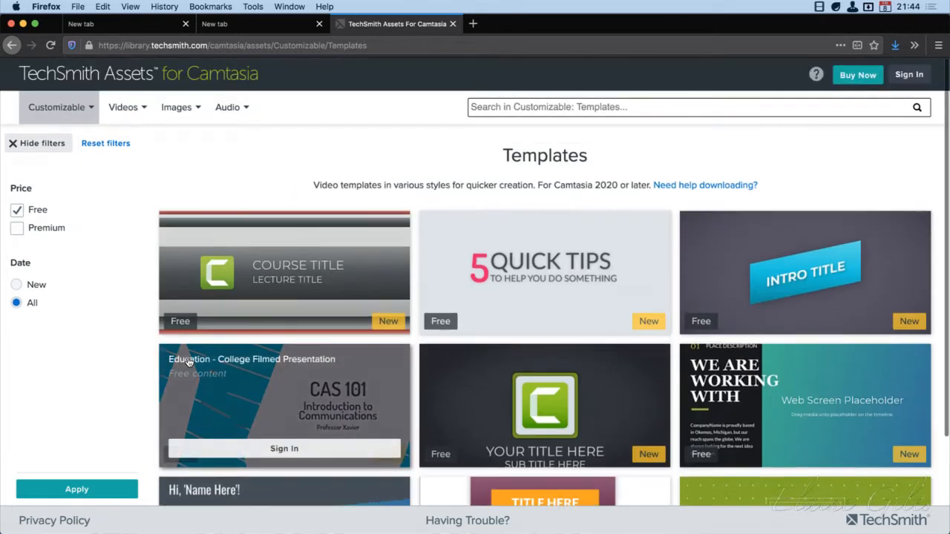
{"action": "scroll", "coordinate": [88, 352], "scroll_direction": "up", "scroll_amount": 1}
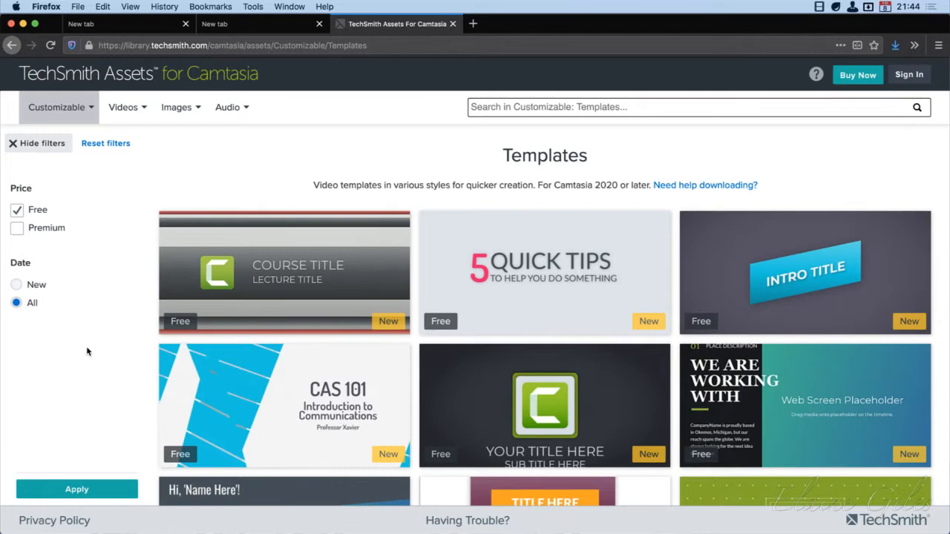
Switch back to Camtasia's Template Manager and reopen the TechSmith Assets Templates category in Firefox from there
{"action": "left_click", "coordinate": [23, 25]}
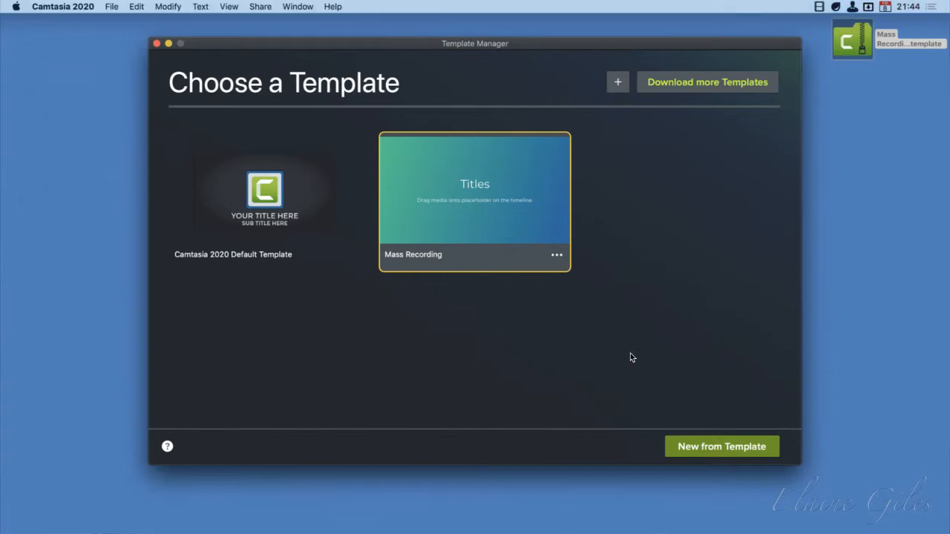
{"action": "left_click", "coordinate": [695, 82]}
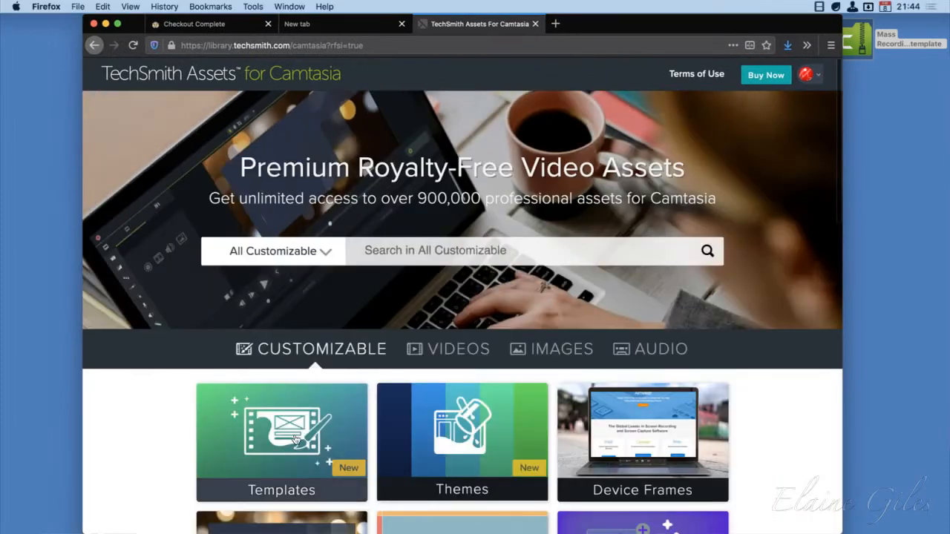
{"action": "left_click", "coordinate": [296, 443]}
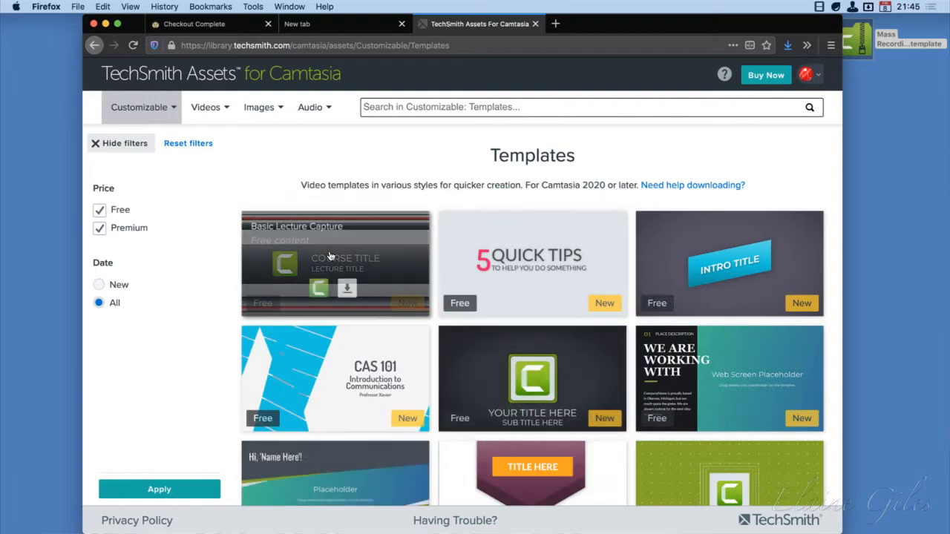
Import the free Basic Lecture Capture template directly into Camtasia and select the imported Basic Course Lecture template in the Template Manager
{"action": "mouse_move", "coordinate": [332, 279]}
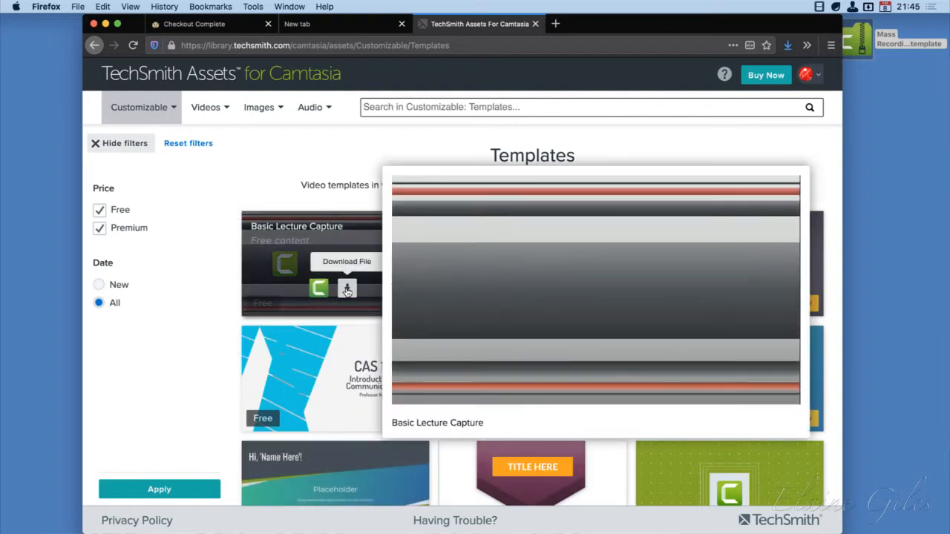
{"action": "left_click", "coordinate": [320, 287]}
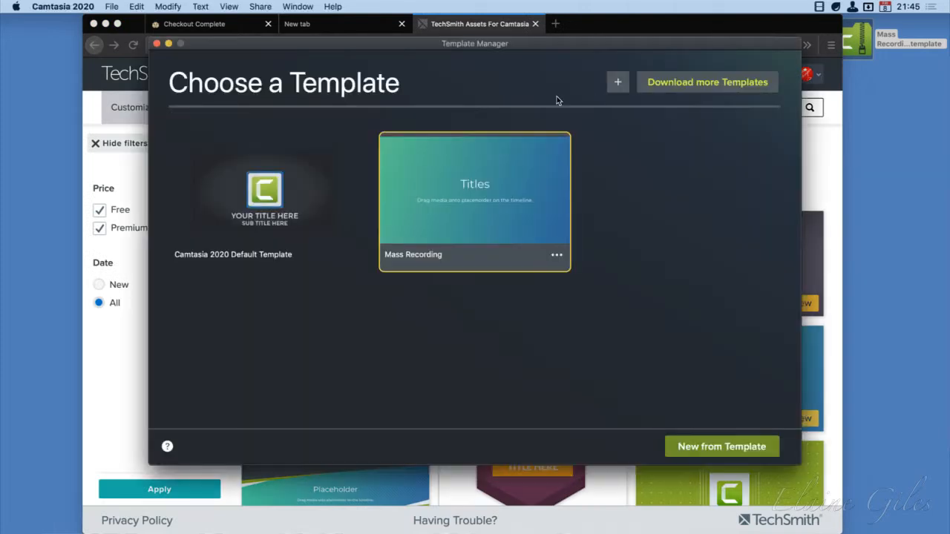
{"action": "left_click_drag", "start_coordinate": [130, 18], "coordinate": [0, 248]}
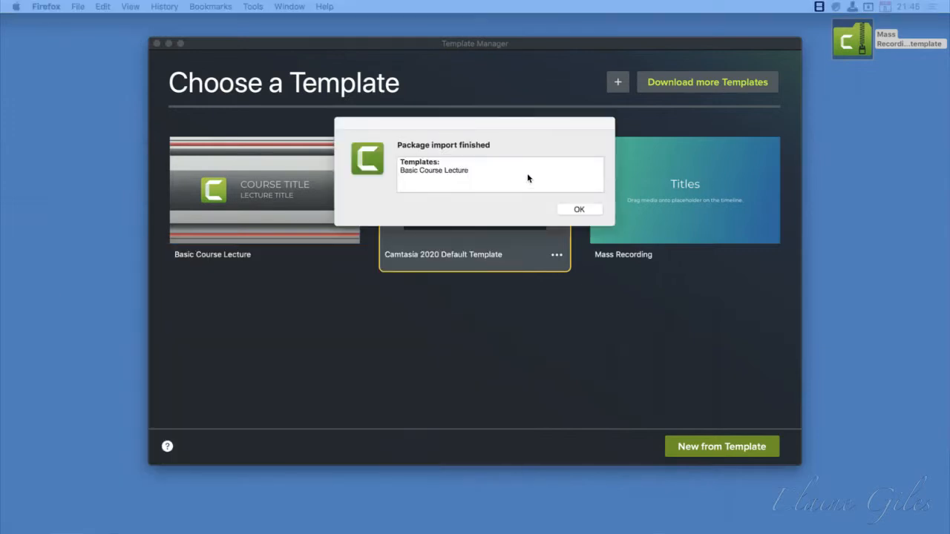
{"action": "left_click_drag", "start_coordinate": [534, 128], "coordinate": [639, 308]}
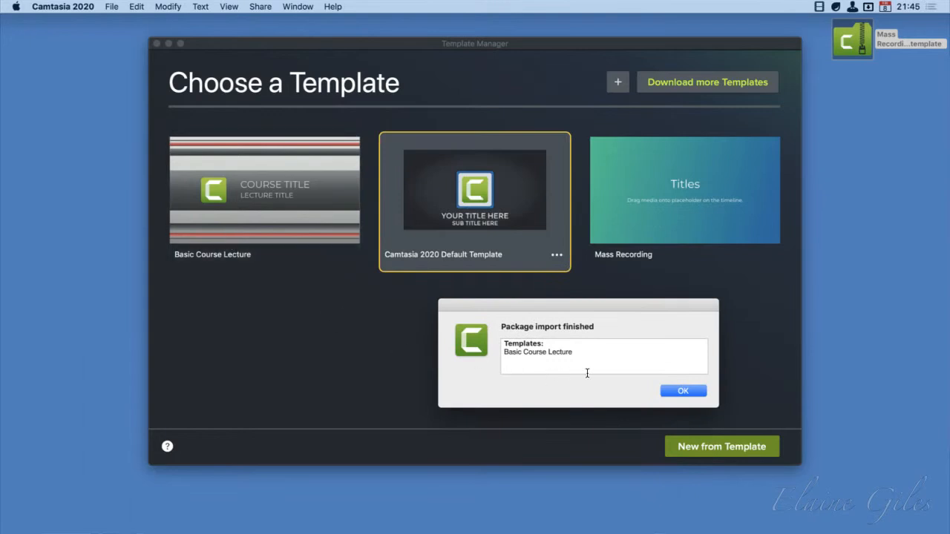
{"action": "left_click", "coordinate": [675, 391]}
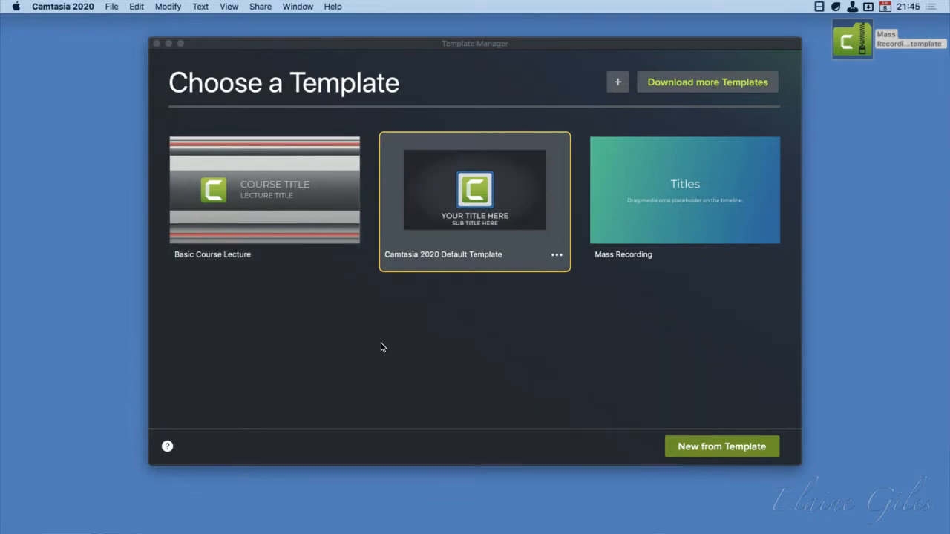
{"action": "left_click", "coordinate": [275, 196]}
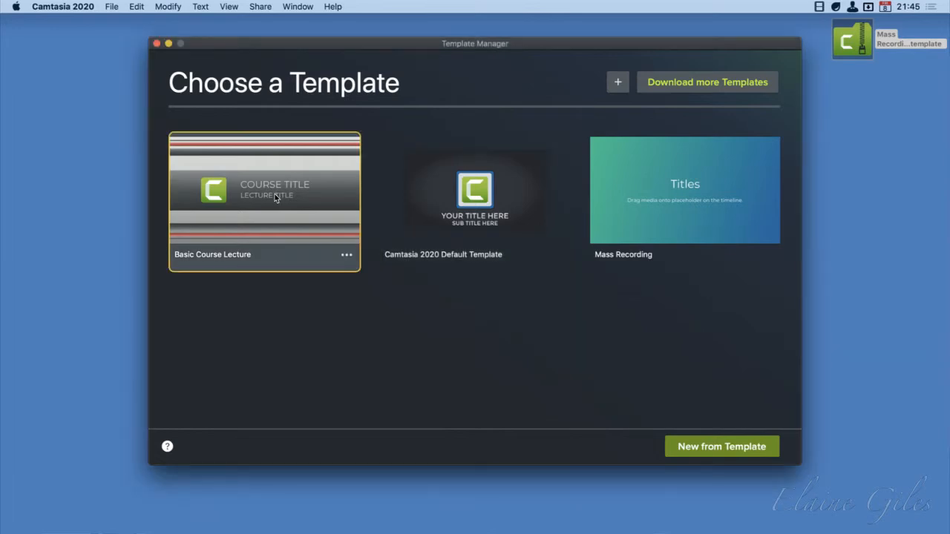
Create a new project from the Basic Course Lecture template and play through its intro and outro
{"action": "double_click", "coordinate": [275, 194]}
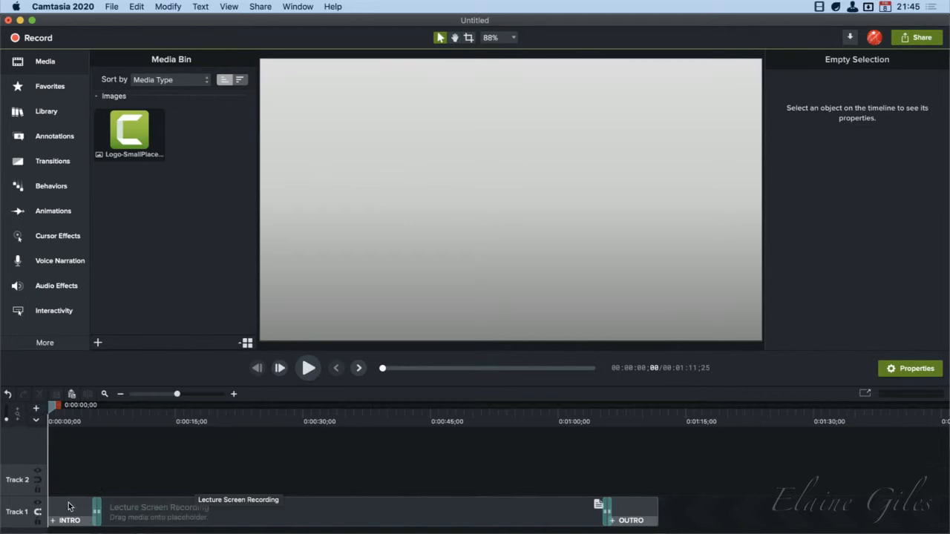
{"action": "key", "text": "space"}
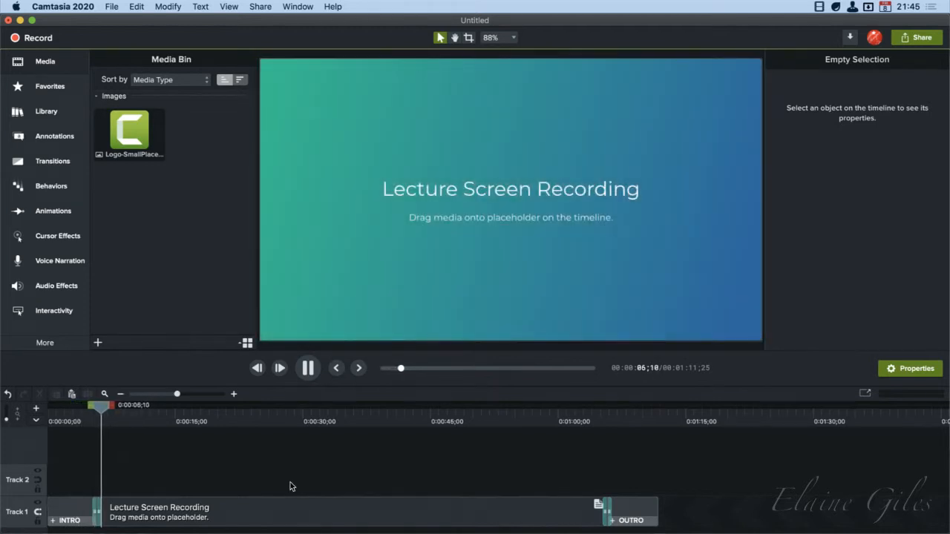
{"action": "left_click", "coordinate": [599, 416]}
{"action": "key", "text": "space"}
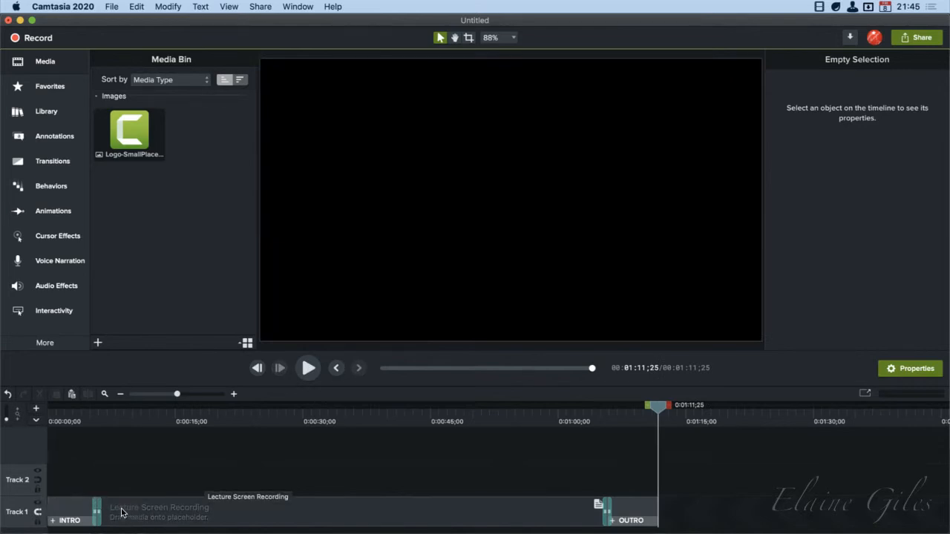
Open the intro group to inspect its contents, return to the main timeline and select the intro clip
{"action": "left_click", "coordinate": [67, 514]}
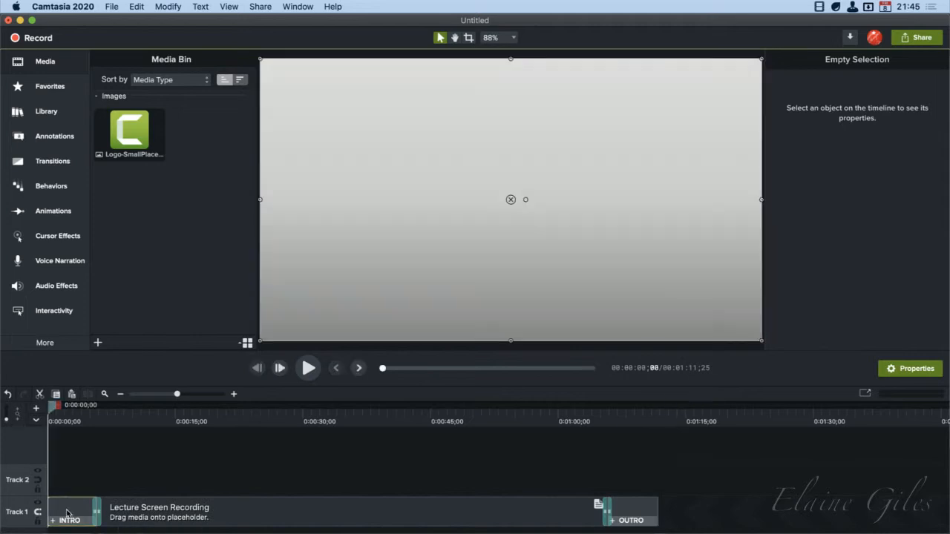
{"action": "double_click", "coordinate": [66, 516]}
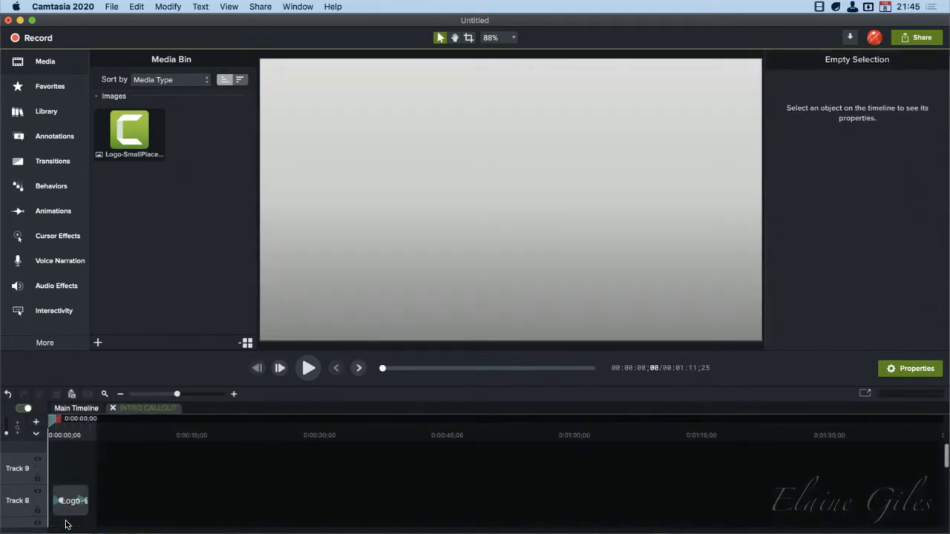
{"action": "left_click", "coordinate": [70, 408]}
{"action": "left_click", "coordinate": [68, 511]}
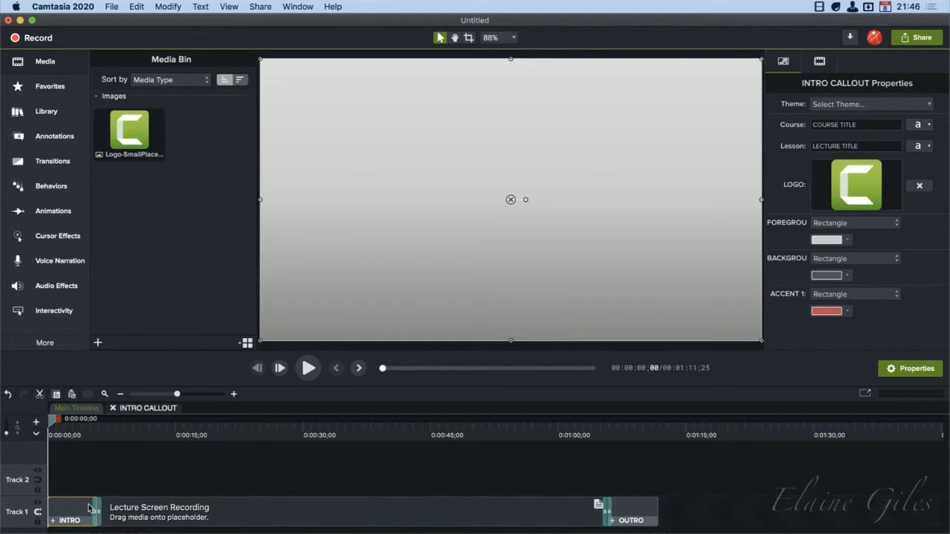
Set the intro's course title to "Affinity Designer" and its lesson title to "Getting Started"
{"action": "left_click", "coordinate": [852, 130]}
{"action": "key", "text": "super+a"}
{"action": "type", "text": "Affinity Designer"}
{"action": "left_click", "coordinate": [847, 153]}
{"action": "key", "text": "super+a"}
{"action": "type", "text": "Getting"}
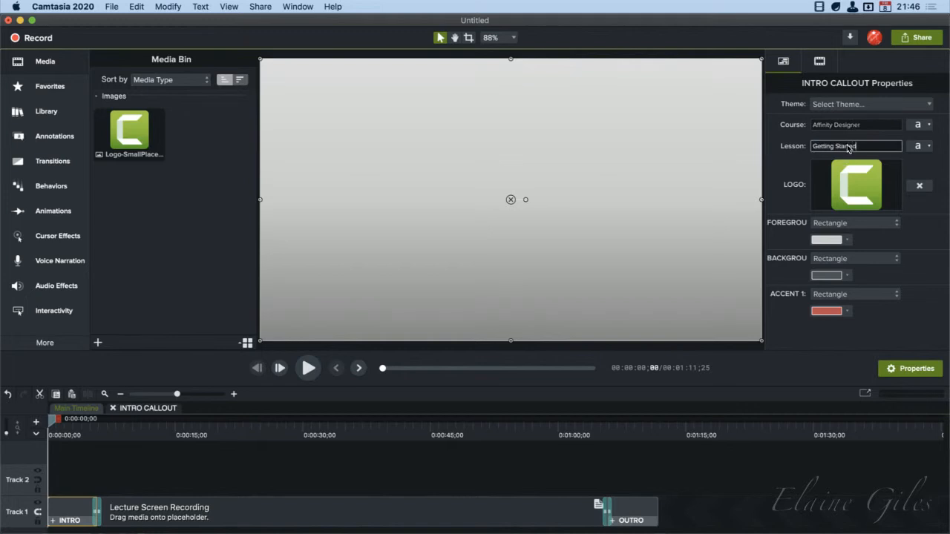
Shrink the Camtasia window to expose the desktop and extract the Affinity Designer app icon with the launcher's icon search
{"action": "key", "text": "ctrl+alt+c"}
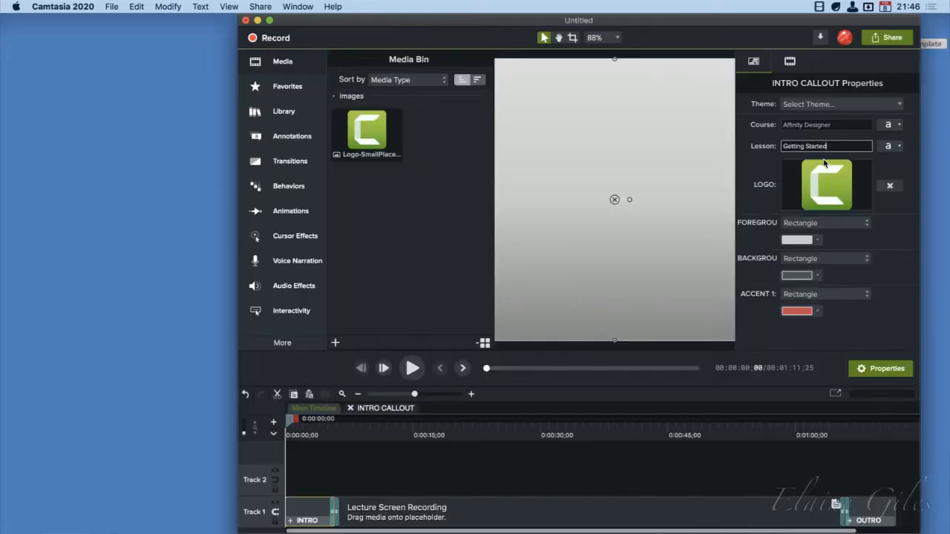
{"action": "left_click_drag", "start_coordinate": [717, 28], "coordinate": [498, 2]}
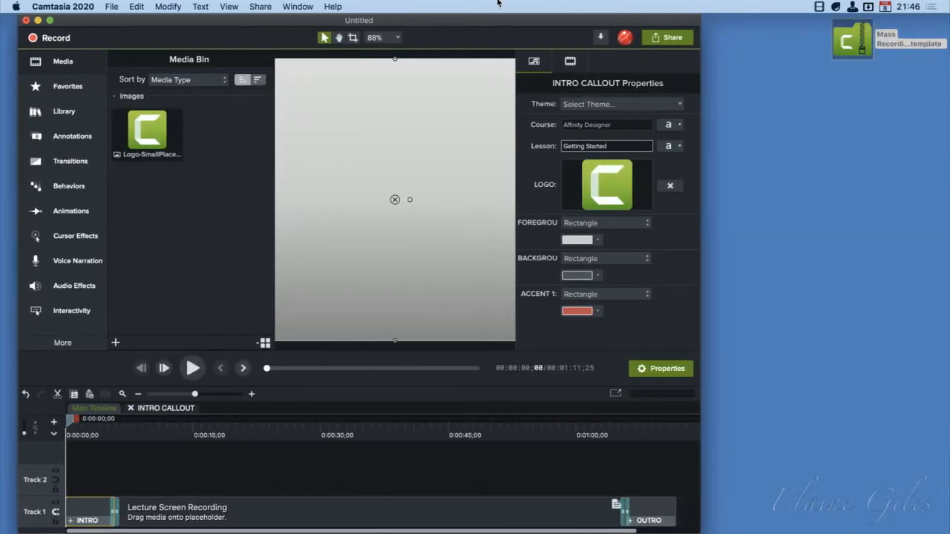
{"action": "key", "text": "alt+space"}
{"action": "type", "text": "icon des"}
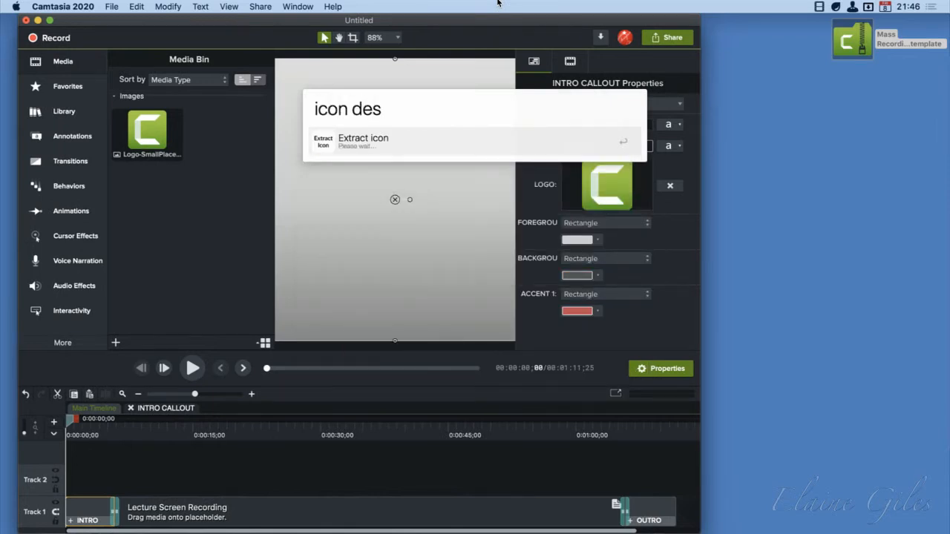
{"action": "key", "text": "BackSpace"}
{"action": "key", "text": "BackSpace"}
{"action": "key", "text": "BackSpace"}
{"action": "type", "text": "aff"}
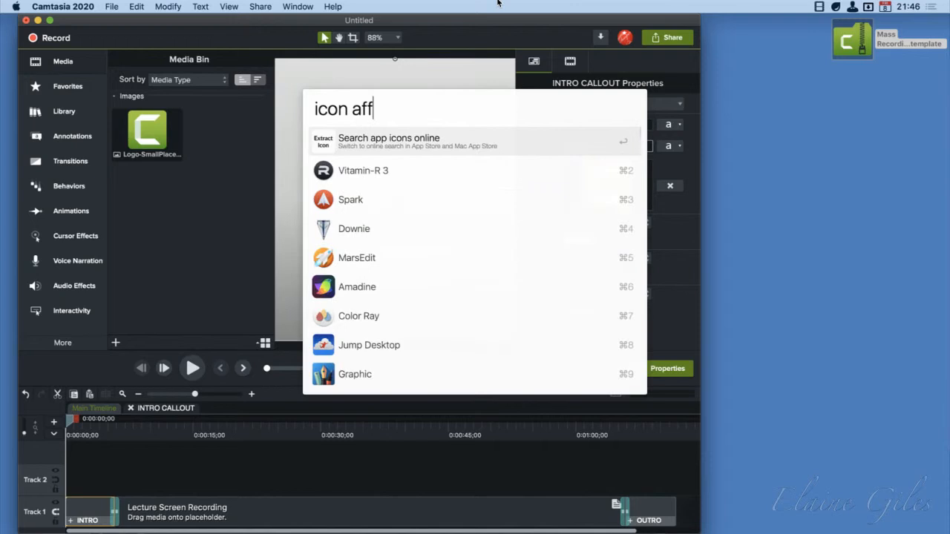
{"action": "type", "text": "inity"}
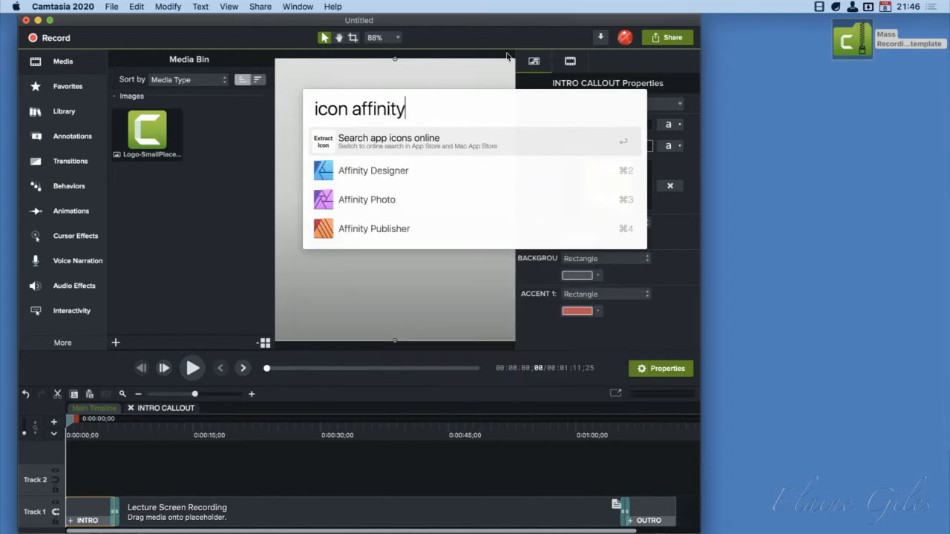
{"action": "left_click", "coordinate": [378, 170]}
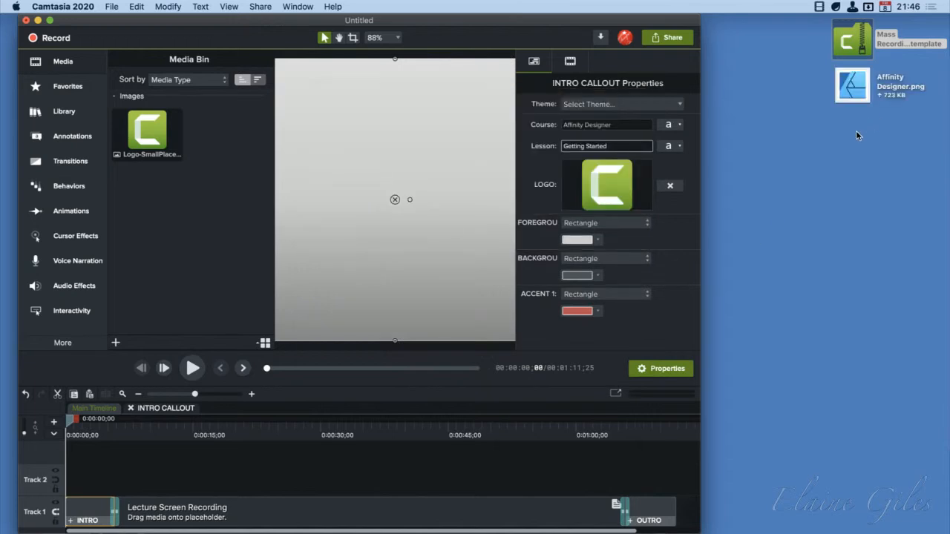
Replace the intro's logo with Affinity Designer.png, enlarge the Camtasia window again and scrub through the updated intro
{"action": "left_click", "coordinate": [857, 83]}
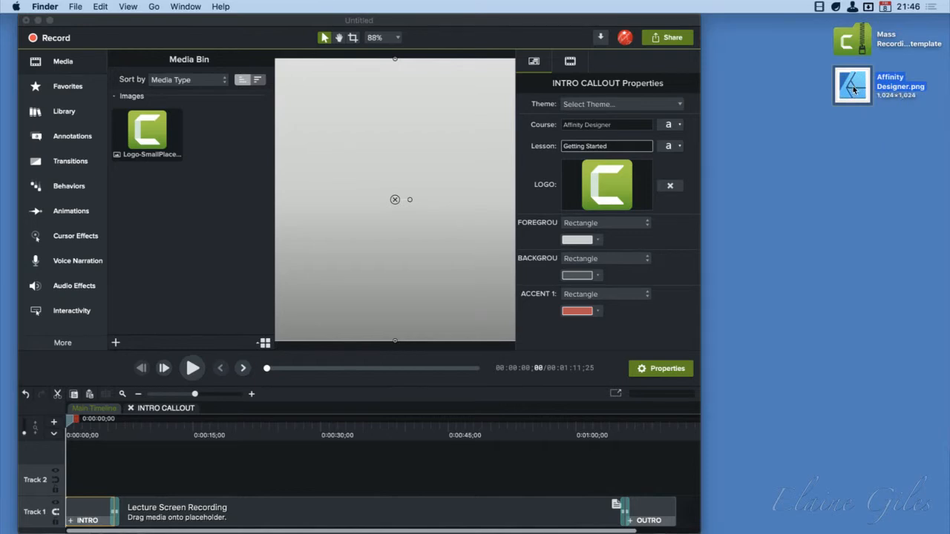
{"action": "left_click_drag", "start_coordinate": [853, 87], "coordinate": [605, 188]}
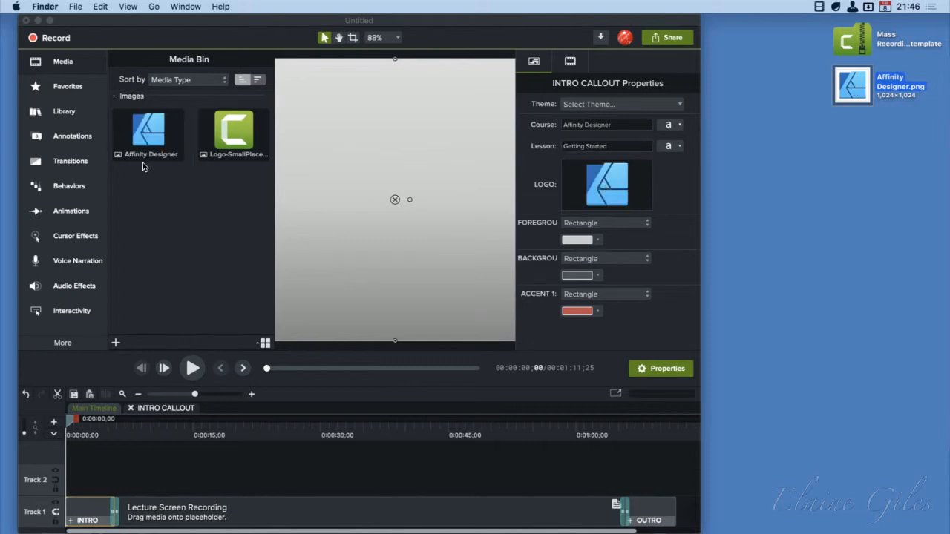
{"action": "left_click", "coordinate": [647, 223]}
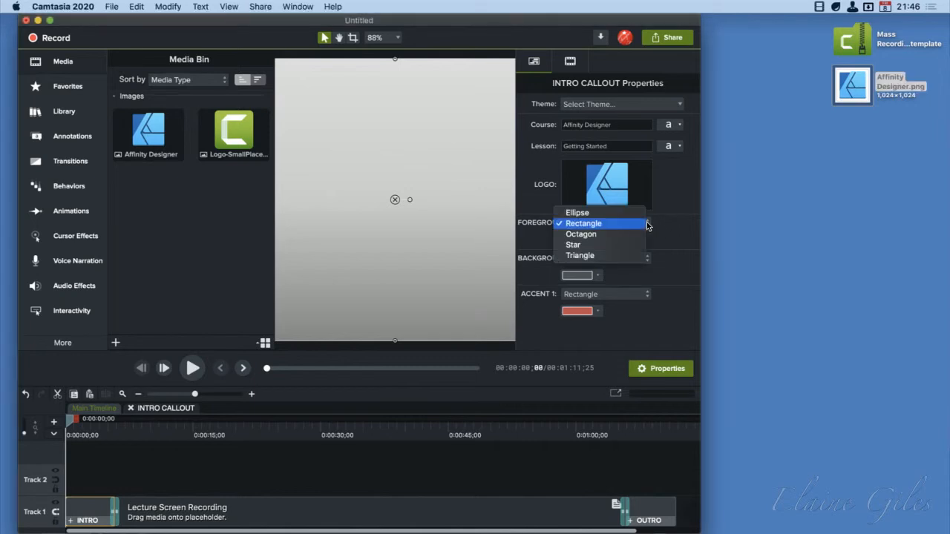
{"action": "left_click", "coordinate": [89, 431]}
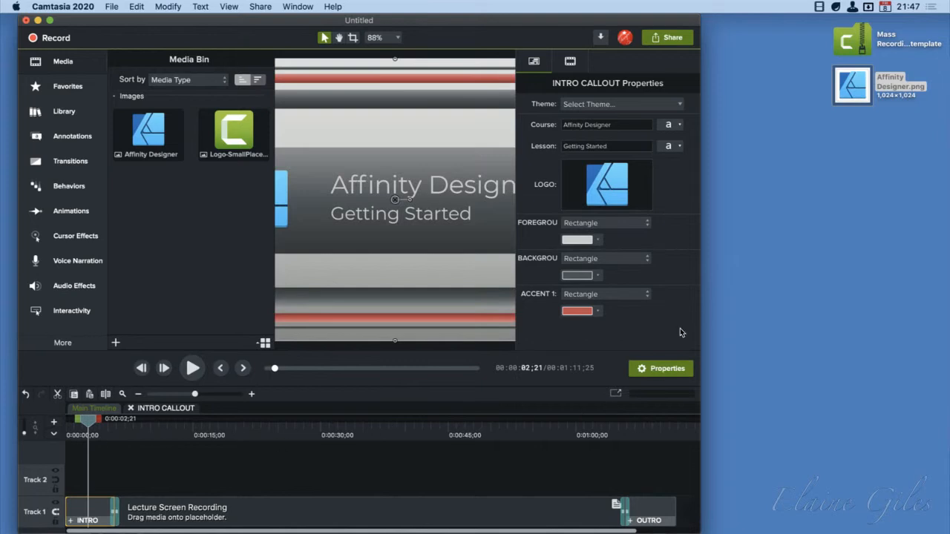
{"action": "key", "text": "ctrl+alt+Return"}
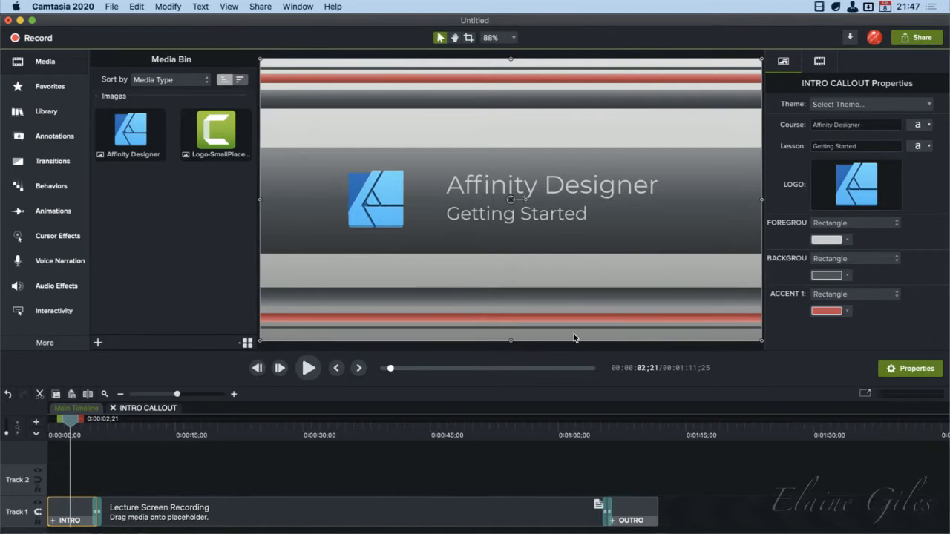
{"action": "left_click_drag", "start_coordinate": [71, 419], "coordinate": [52, 426]}
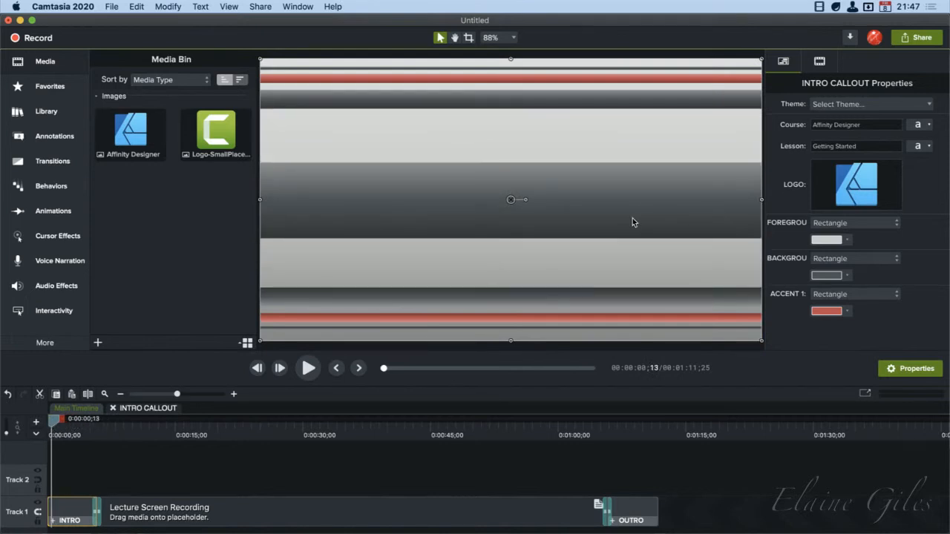
Try the Octagon, Star, Triangle and Ellipse shapes for the intro's foreground, and restore the Rectangle shape
{"action": "left_click", "coordinate": [897, 223]}
{"action": "left_click", "coordinate": [896, 223]}
{"action": "left_click", "coordinate": [896, 222]}
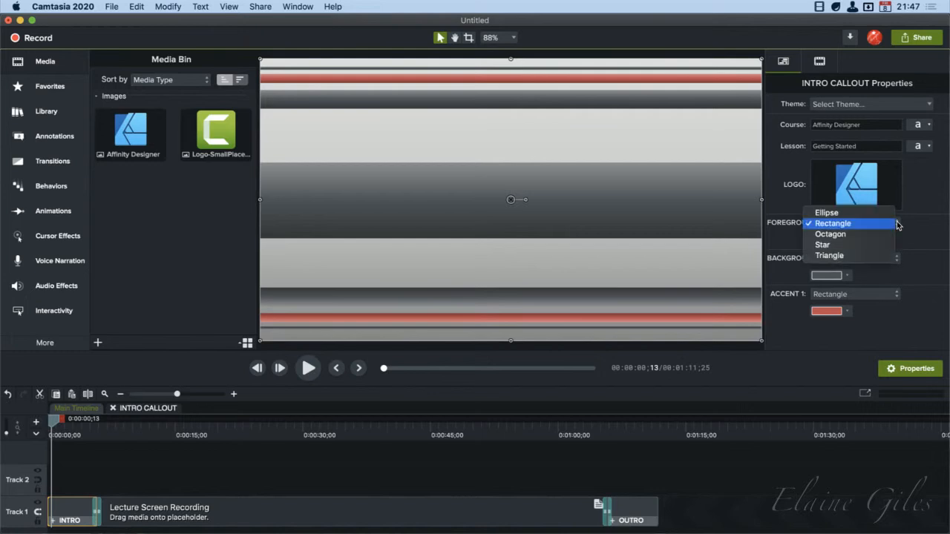
{"action": "left_click", "coordinate": [893, 235]}
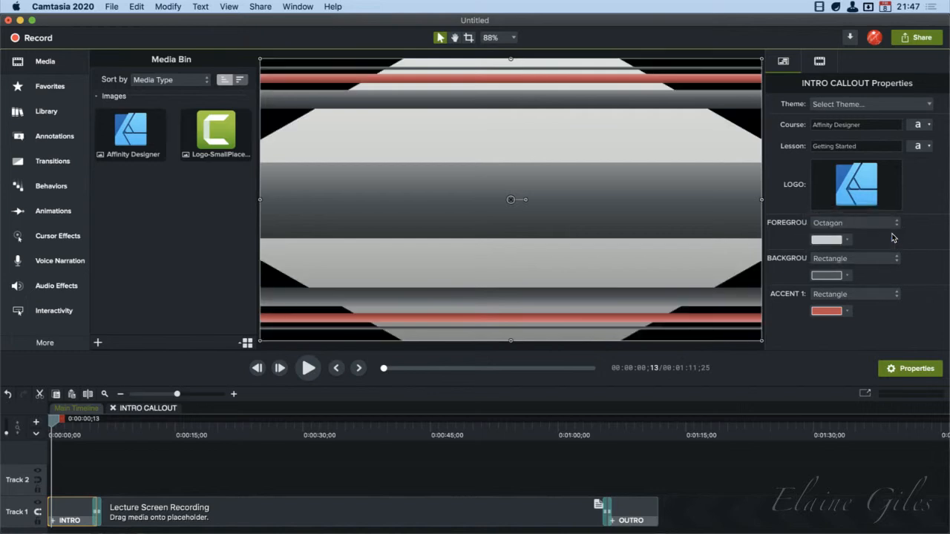
{"action": "left_click", "coordinate": [897, 222]}
{"action": "left_click", "coordinate": [895, 235]}
{"action": "left_click", "coordinate": [897, 223]}
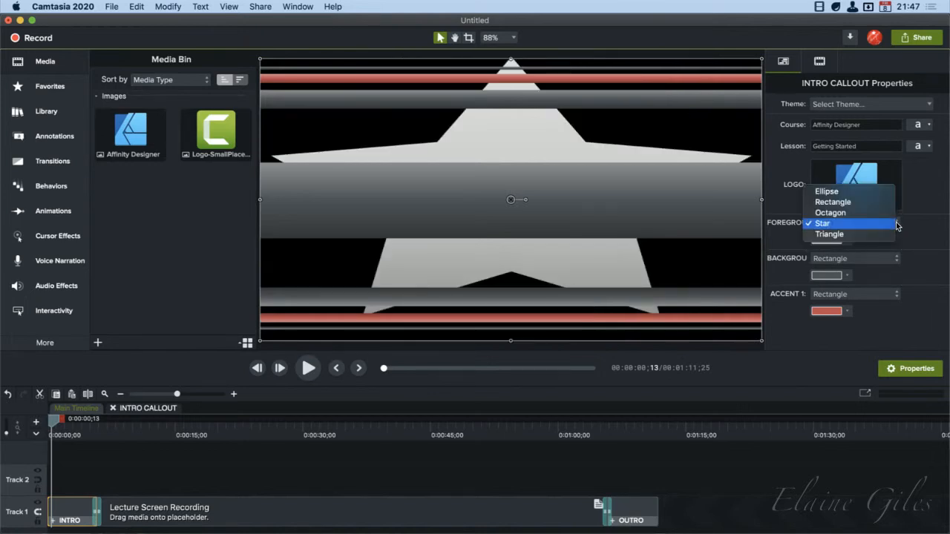
{"action": "left_click", "coordinate": [895, 230]}
{"action": "left_click", "coordinate": [897, 223]}
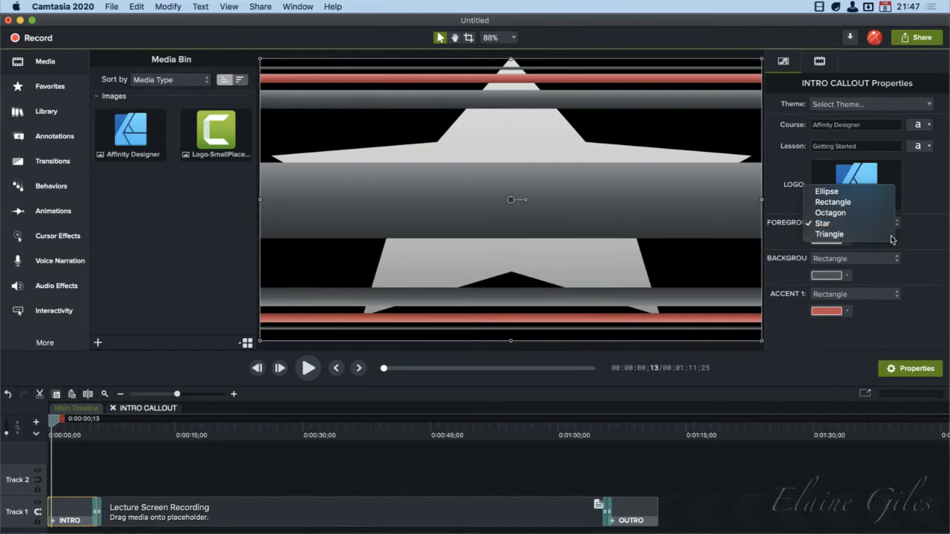
{"action": "left_click", "coordinate": [896, 233]}
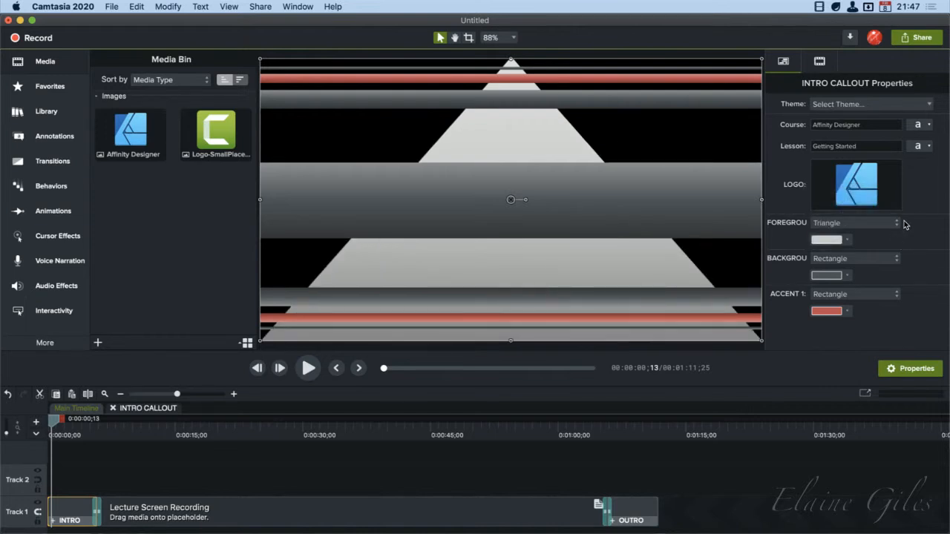
{"action": "left_click", "coordinate": [897, 223]}
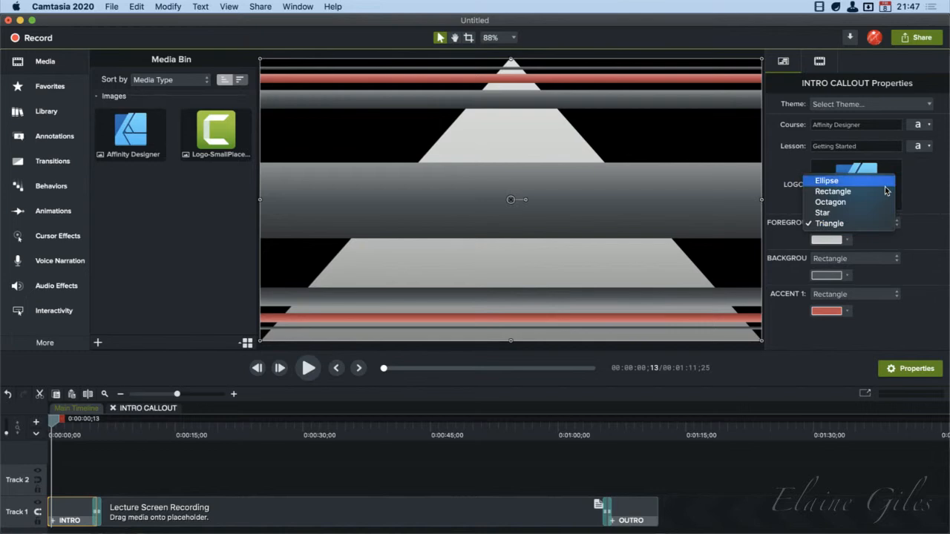
{"action": "left_click", "coordinate": [882, 180]}
{"action": "left_click", "coordinate": [893, 223]}
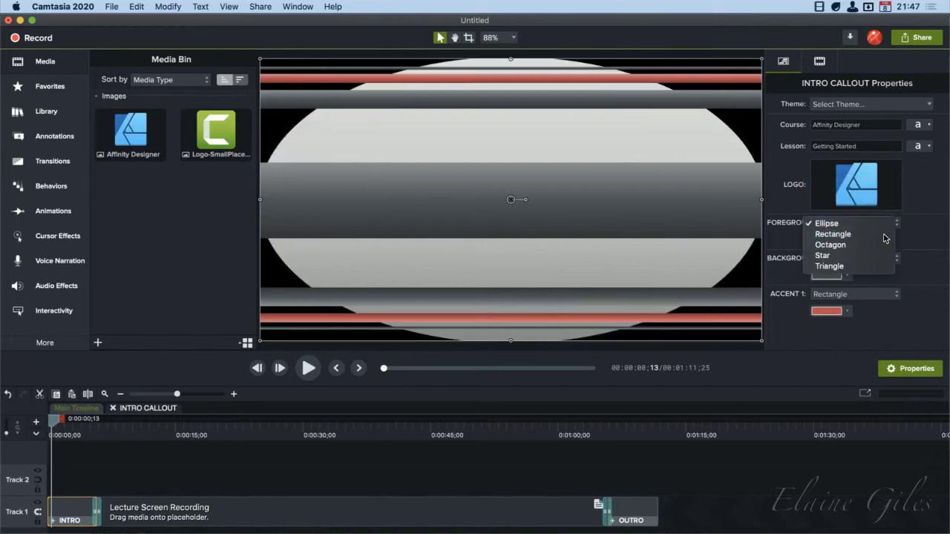
{"action": "left_click", "coordinate": [883, 234]}
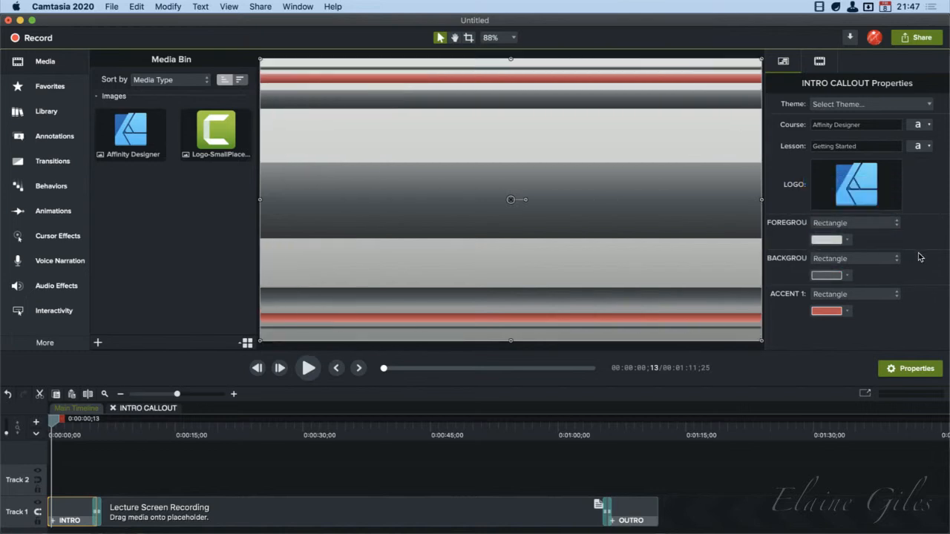
Recolor the intro's foreground, trying several shades and settling on a muted grey-green
{"action": "left_click", "coordinate": [843, 241]}
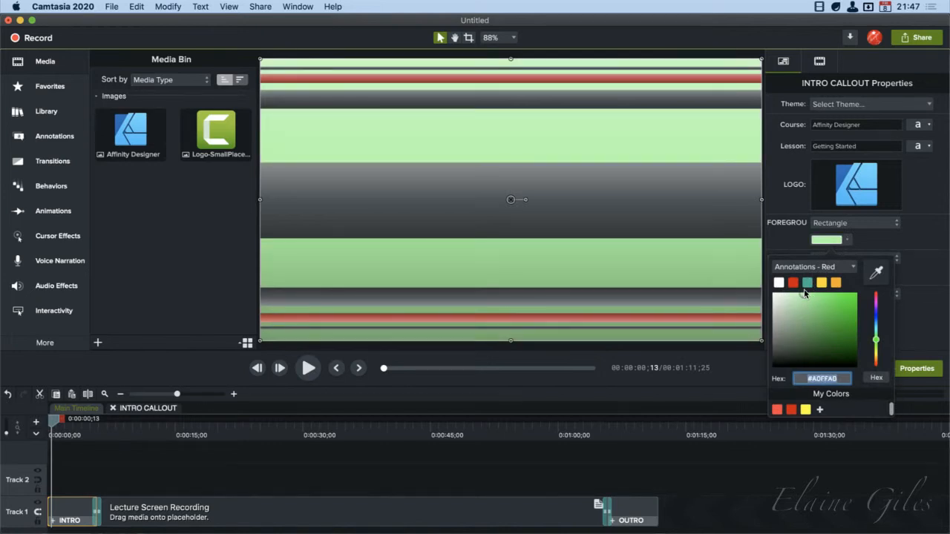
{"action": "left_click", "coordinate": [777, 284]}
{"action": "left_click_drag", "start_coordinate": [773, 294], "coordinate": [872, 295]}
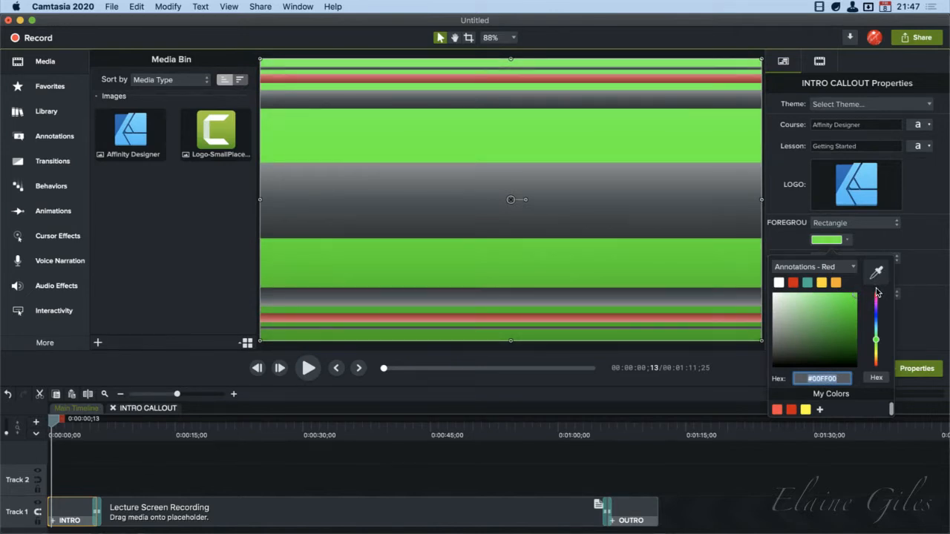
{"action": "left_click_drag", "start_coordinate": [853, 342], "coordinate": [791, 320]}
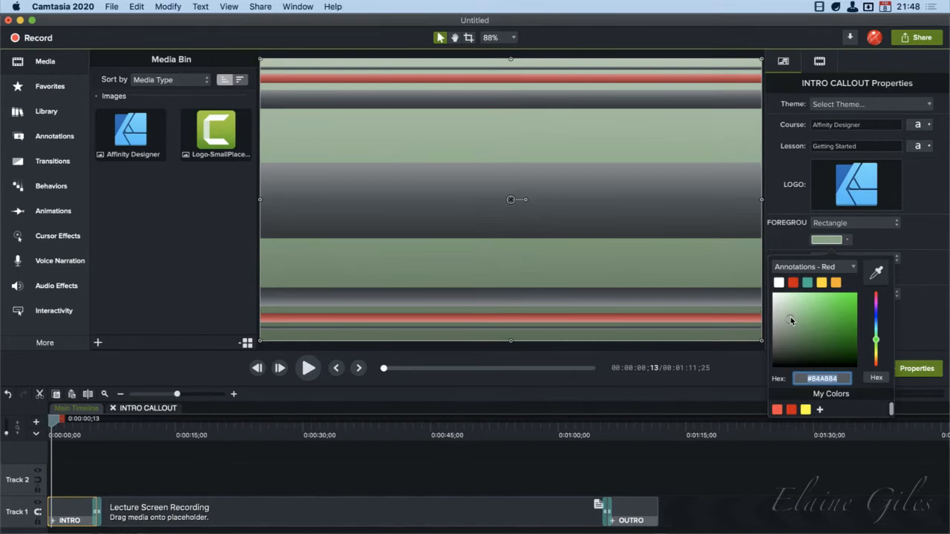
Extract the Camtasia 2020 app icon with the launcher's icon search and reveal the desktop beside the Camtasia window
{"action": "key", "text": "alt+space"}
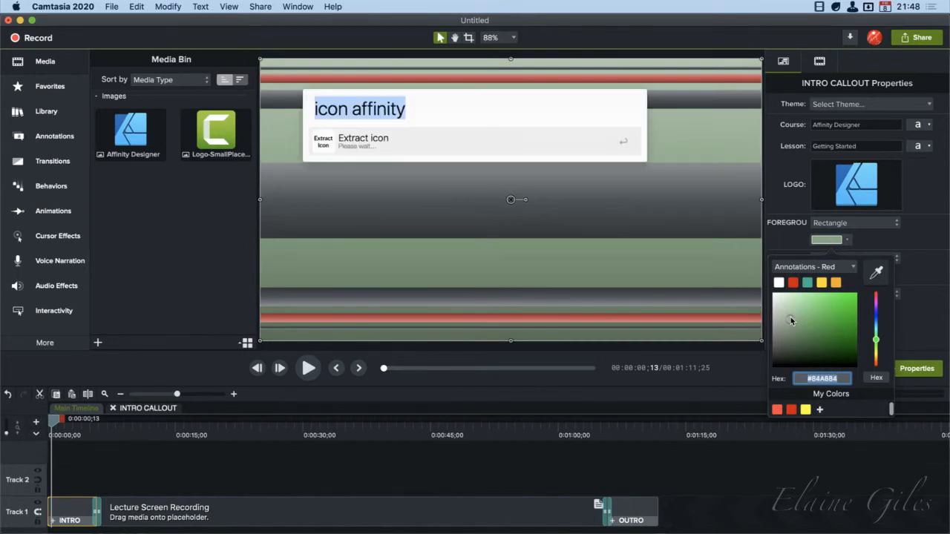
{"action": "type", "text": "icon "}
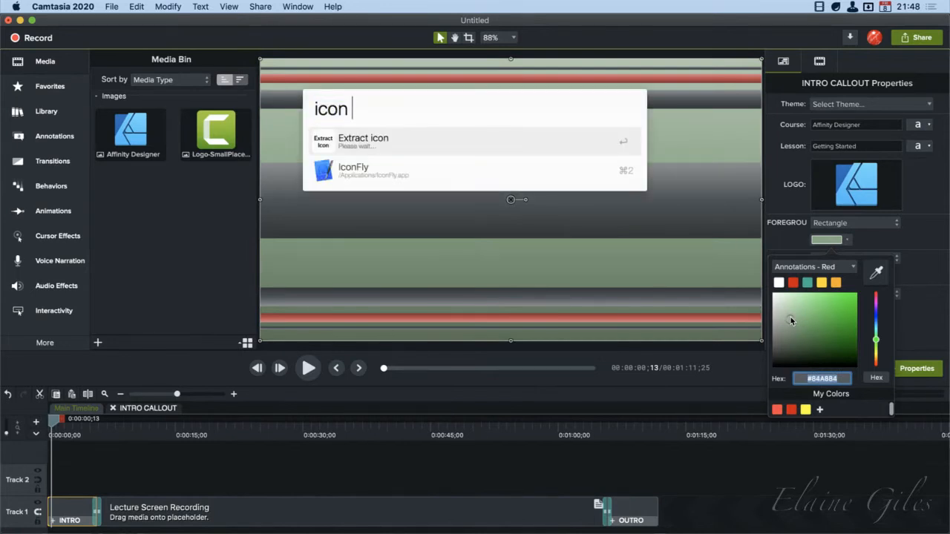
{"action": "type", "text": "camtasia"}
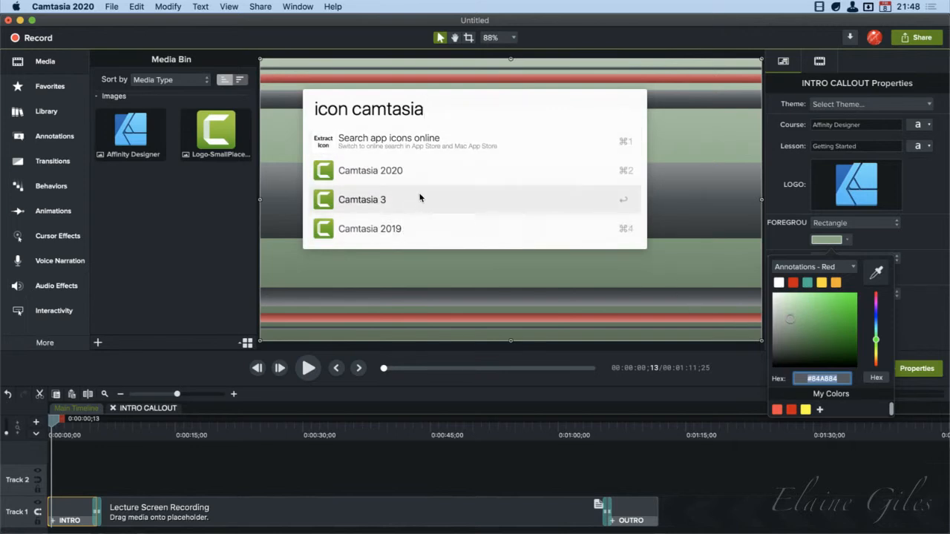
{"action": "left_click", "coordinate": [426, 171]}
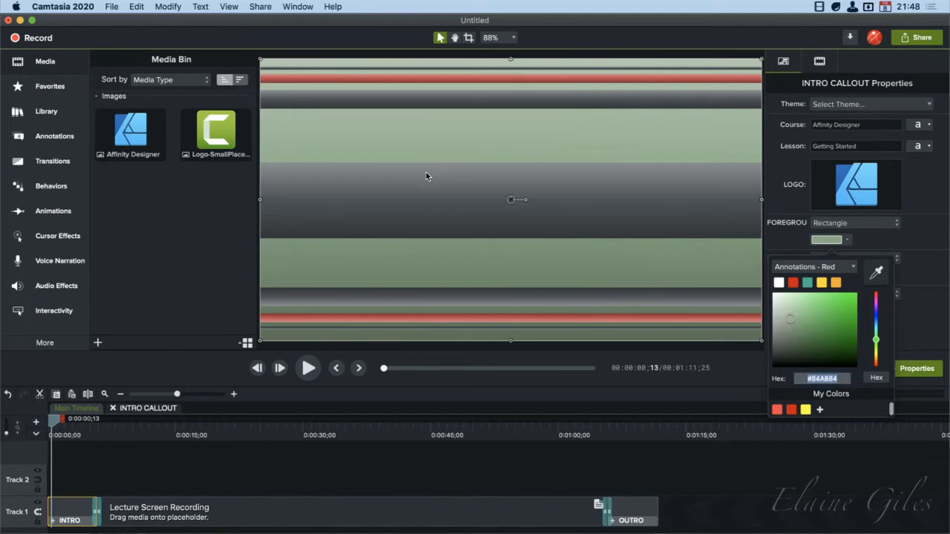
{"action": "key", "text": "F11"}
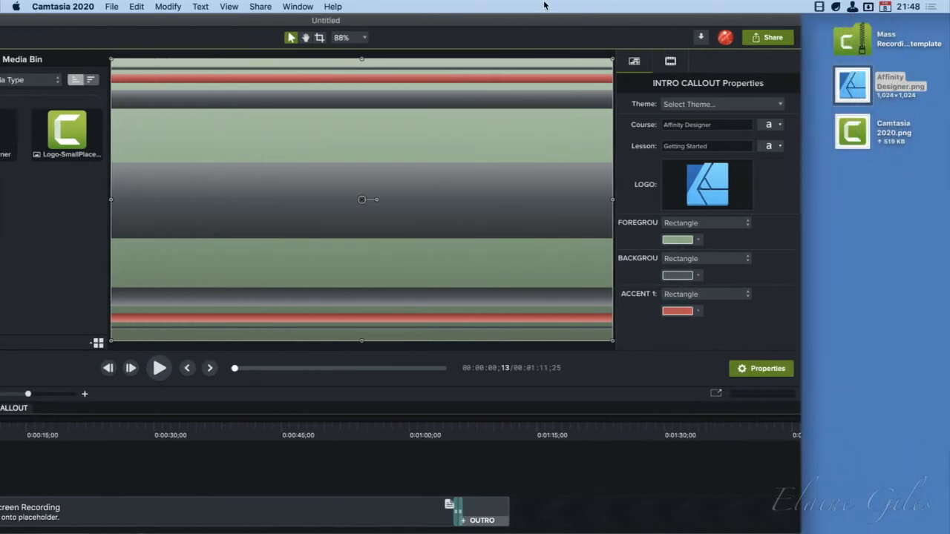
Lighten the intro's foreground color to a very pale green and scrub through the intro to check it
{"action": "left_click", "coordinate": [855, 134]}
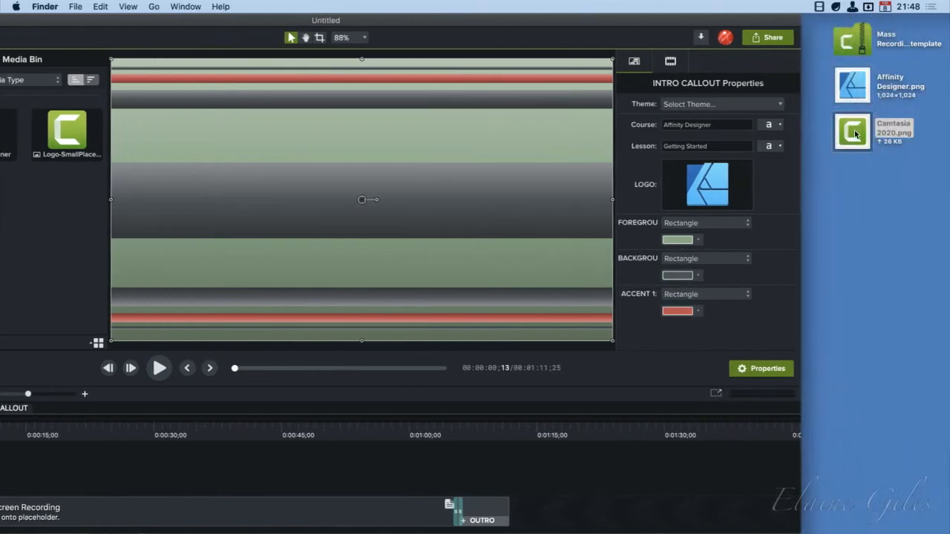
{"action": "left_click", "coordinate": [434, 21]}
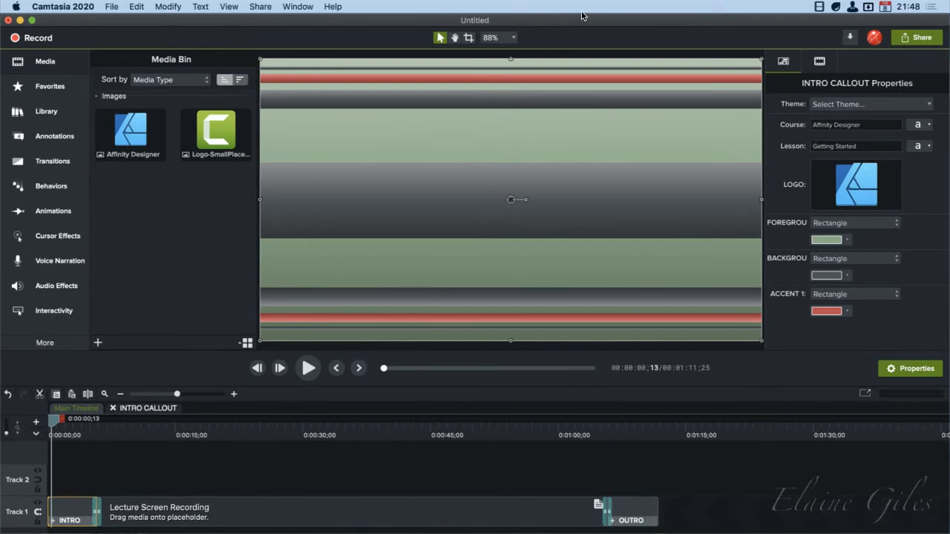
{"action": "left_click", "coordinate": [848, 241]}
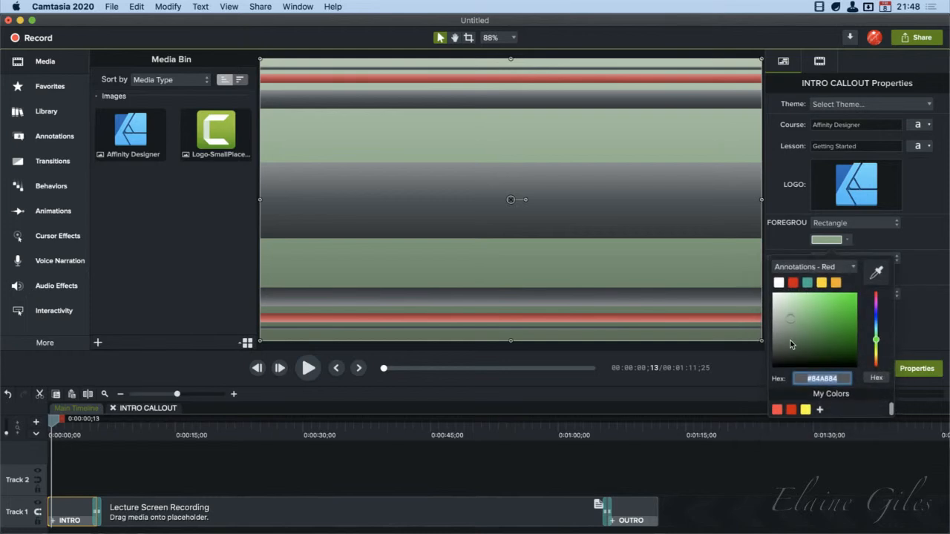
{"action": "left_click", "coordinate": [789, 296]}
{"action": "left_click", "coordinate": [781, 291]}
{"action": "left_click", "coordinate": [926, 313]}
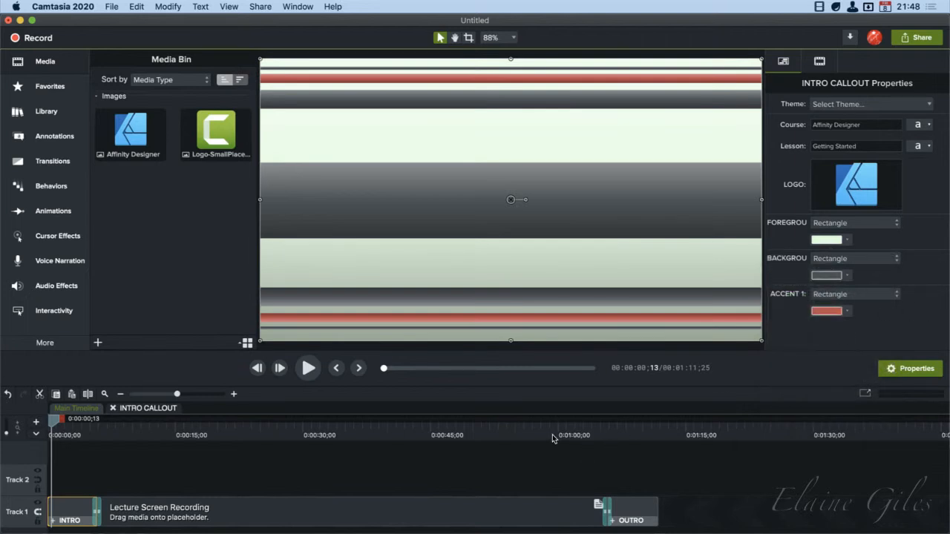
{"action": "left_click", "coordinate": [78, 434]}
{"action": "left_click_drag", "start_coordinate": [78, 434], "coordinate": [80, 434]}
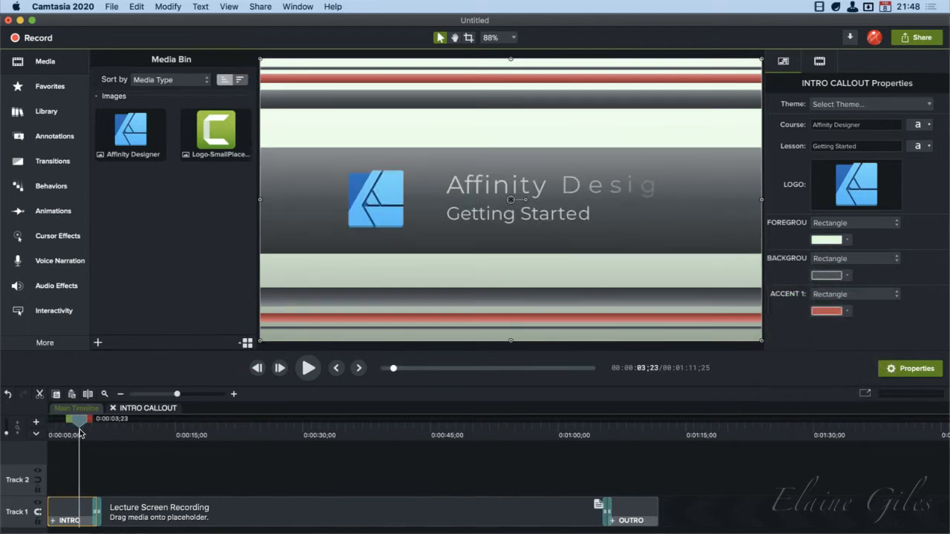
Set the outro's class text to "Affinity Designer" and its contact text to the presenter's e-mail address
{"action": "left_click", "coordinate": [638, 433]}
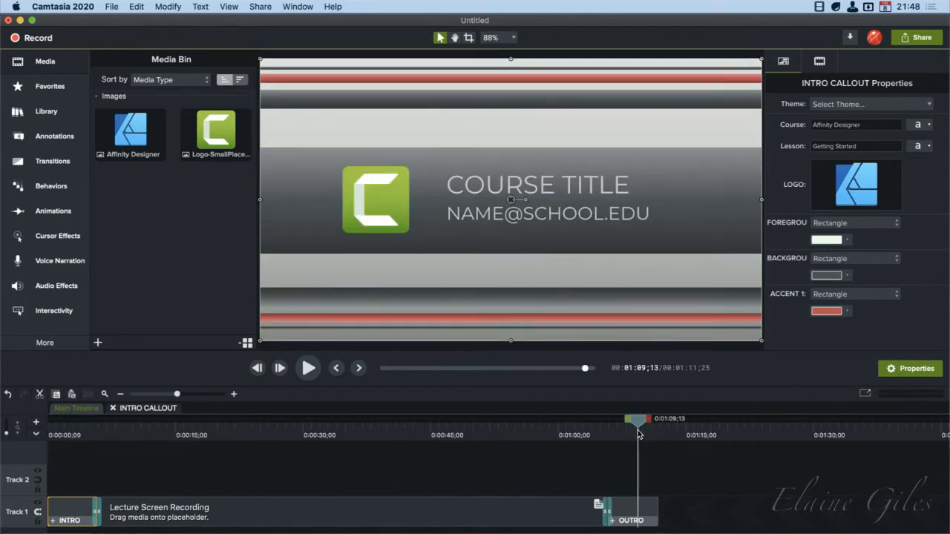
{"action": "left_click", "coordinate": [631, 507]}
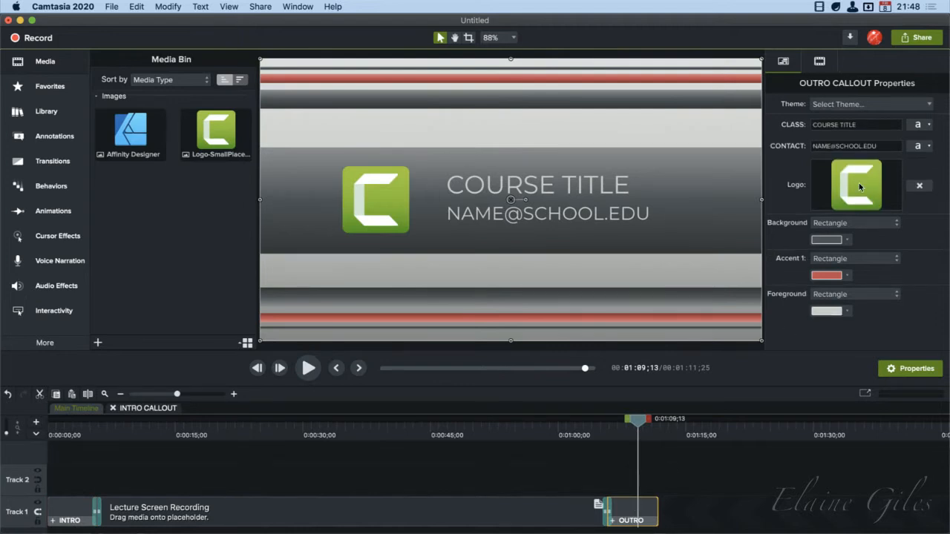
{"action": "left_click", "coordinate": [847, 126]}
{"action": "double_click", "coordinate": [847, 126]}
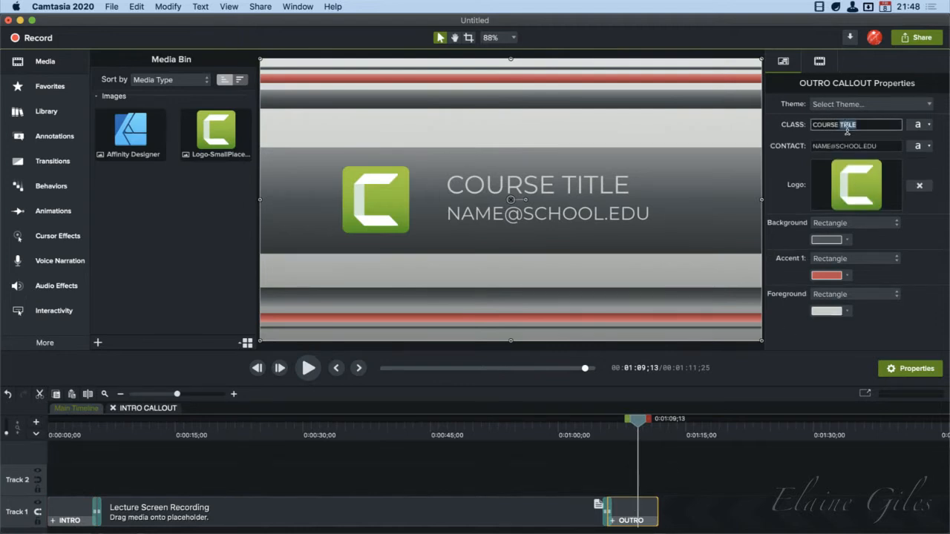
{"action": "key", "text": "super+a"}
{"action": "type", "text": "Affinity Des"}
{"action": "key", "text": "Tab"}
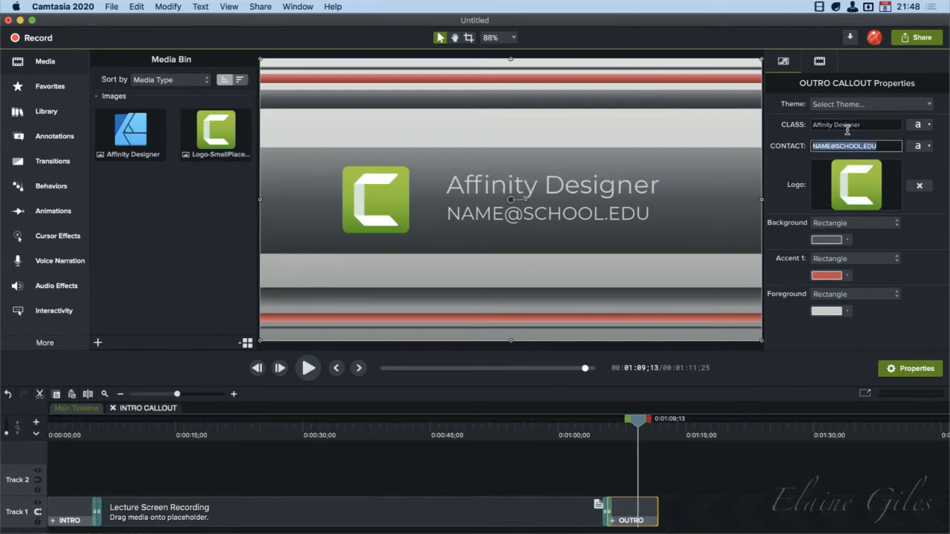
Replace the outro's logo with Affinity Designer.png from the desktop and restore the Camtasia window's position
{"action": "left_click_drag", "start_coordinate": [834, 18], "coordinate": [699, 18]}
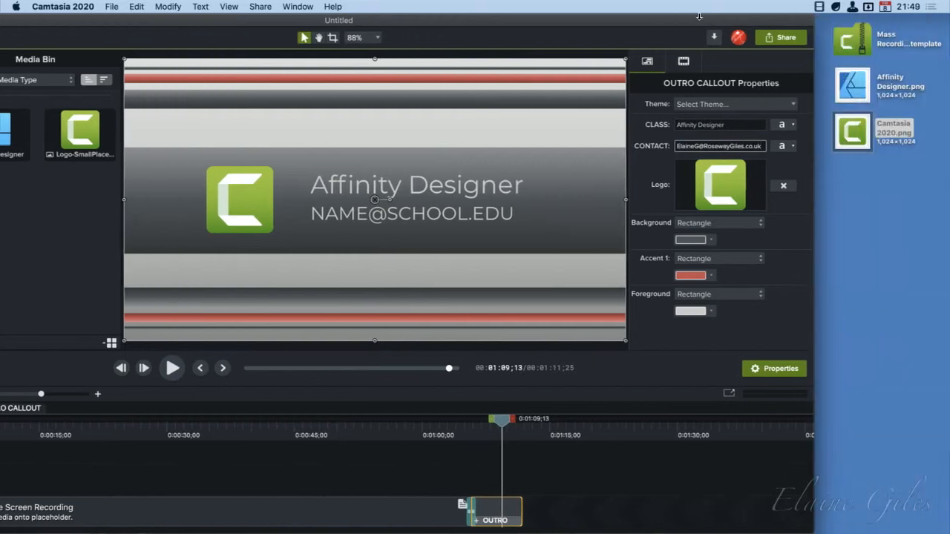
{"action": "left_click_drag", "start_coordinate": [852, 86], "coordinate": [706, 190]}
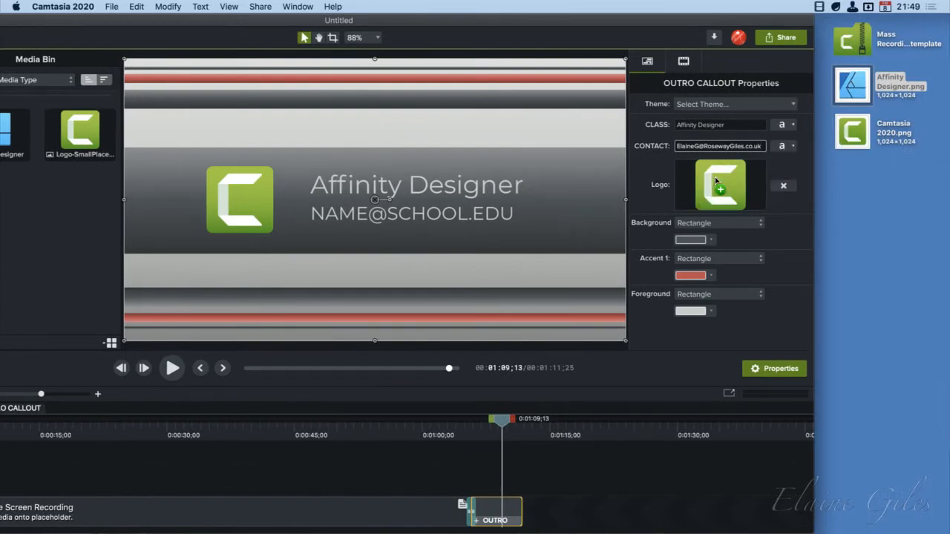
{"action": "left_click_drag", "start_coordinate": [543, 24], "coordinate": [683, 8]}
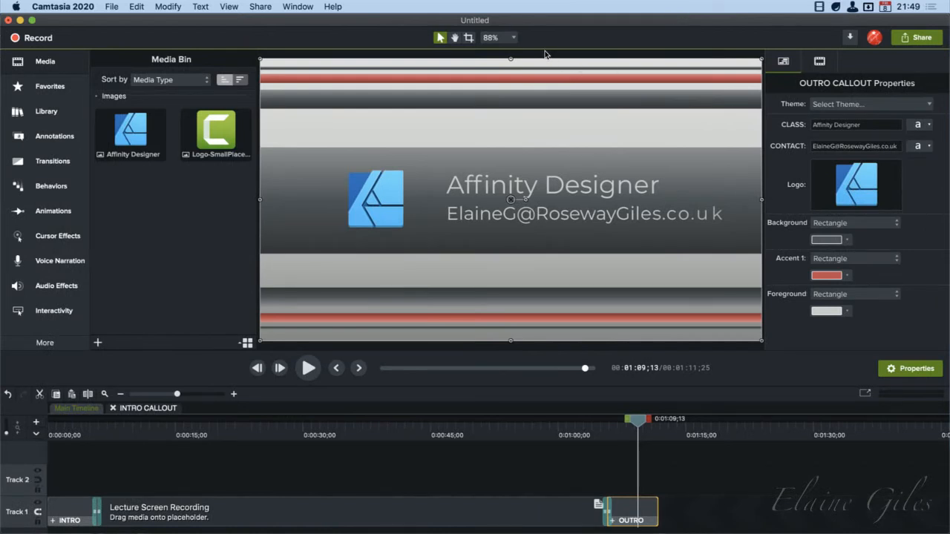
Play back the customized outro and the start of the intro to review both titles
{"action": "left_click_drag", "start_coordinate": [638, 420], "coordinate": [587, 426]}
{"action": "key", "text": "space"}
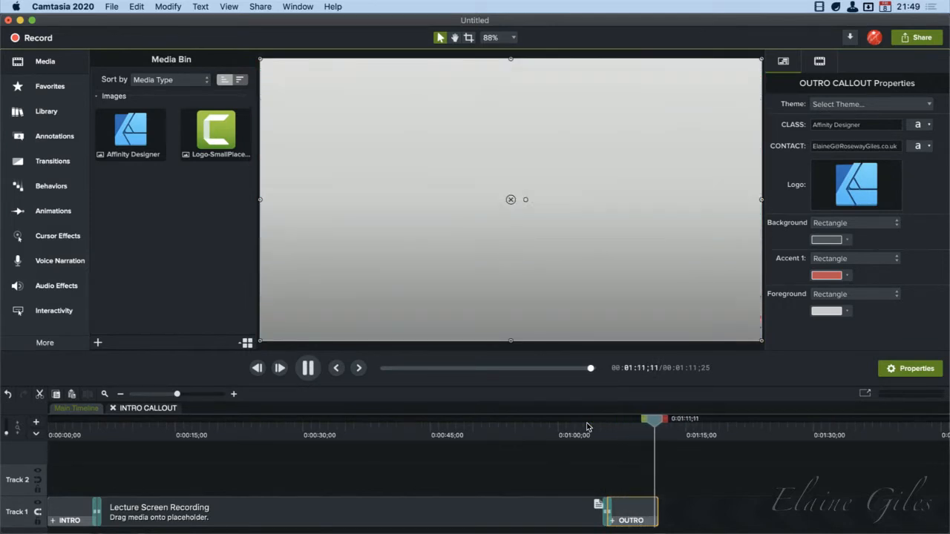
{"action": "key", "text": "space"}
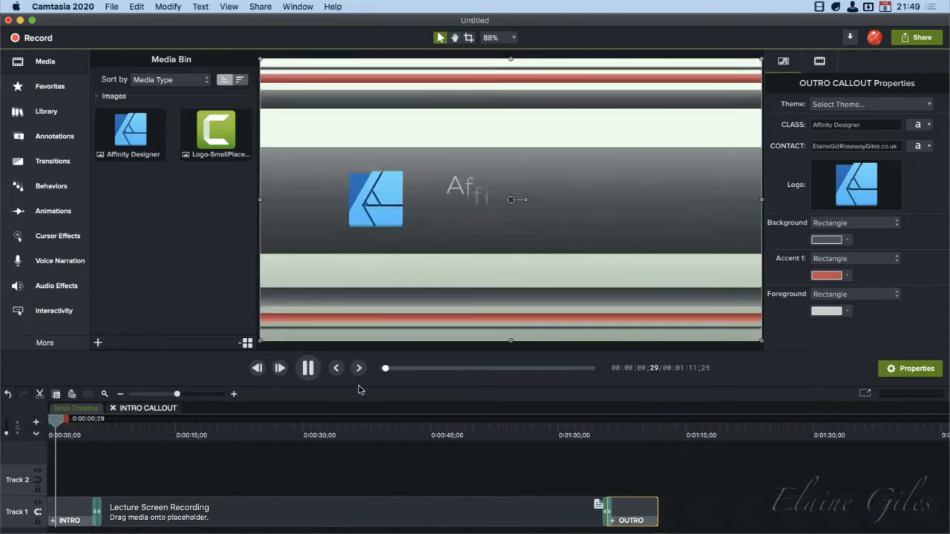
{"action": "left_click", "coordinate": [309, 370]}
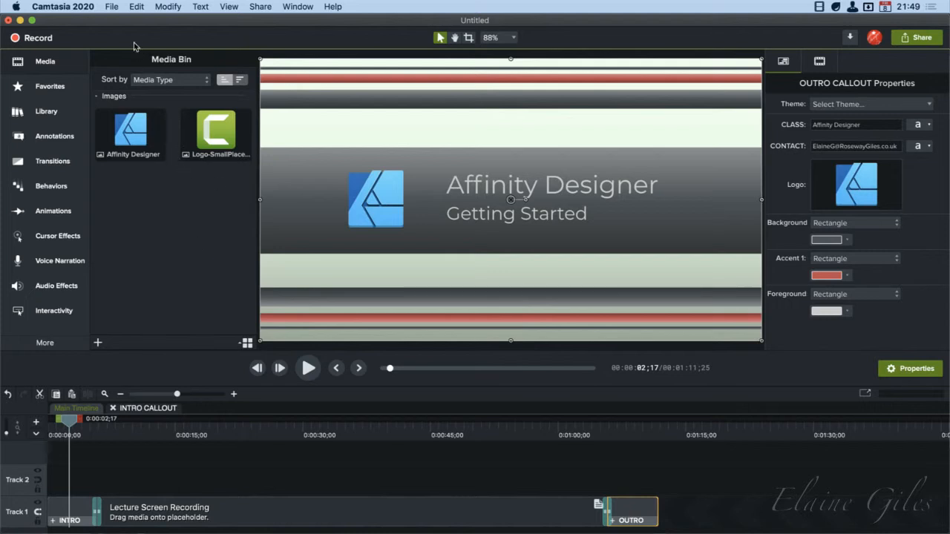
Close the untitled project without saving it and open the template chooser for a new project
{"action": "key", "text": "super+w"}
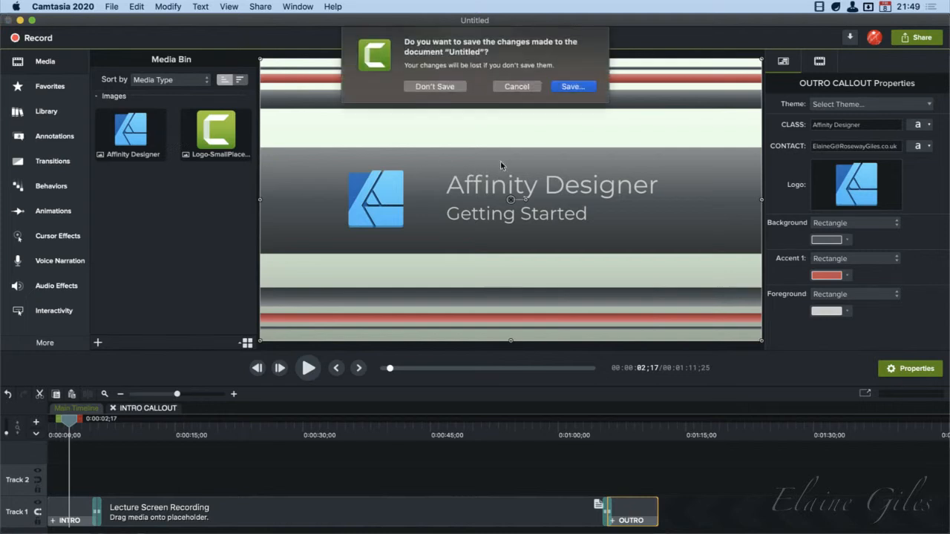
{"action": "left_click", "coordinate": [454, 87]}
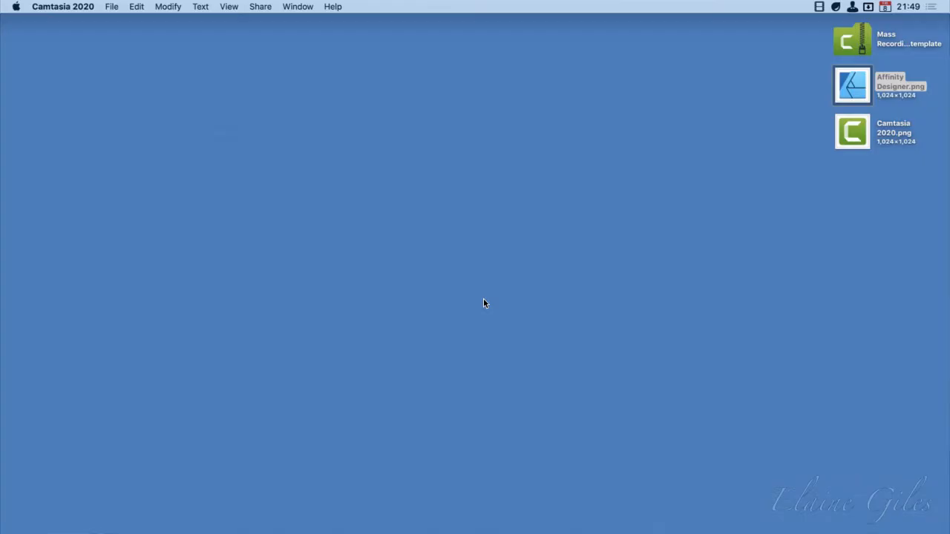
{"action": "left_click", "coordinate": [118, 6]}
{"action": "left_click", "coordinate": [151, 44]}
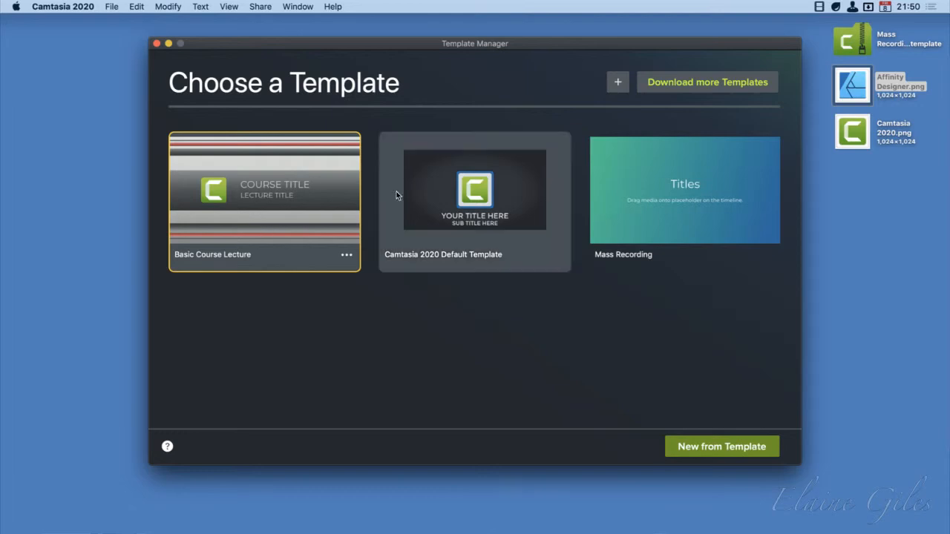
{"action": "left_click", "coordinate": [681, 219]}
{"action": "left_click", "coordinate": [766, 256]}
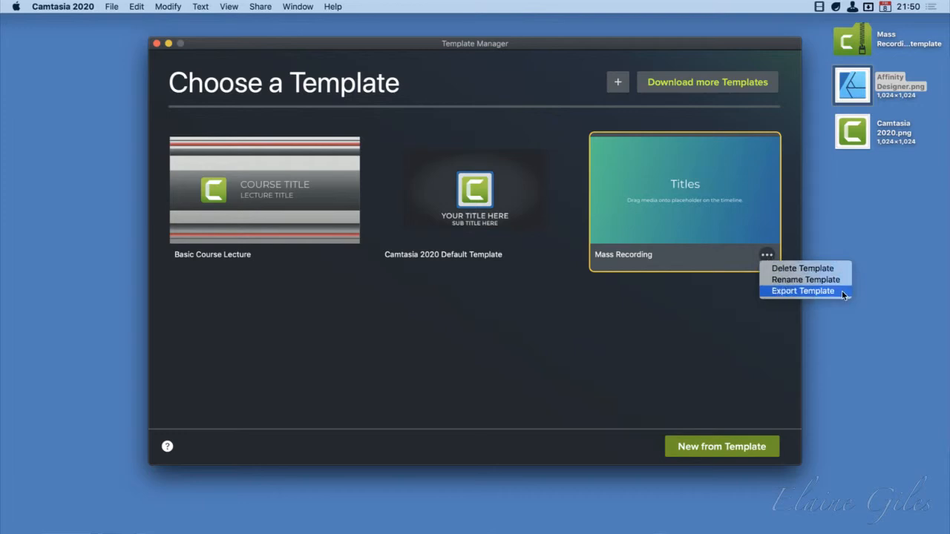
{"action": "left_click", "coordinate": [314, 221]}
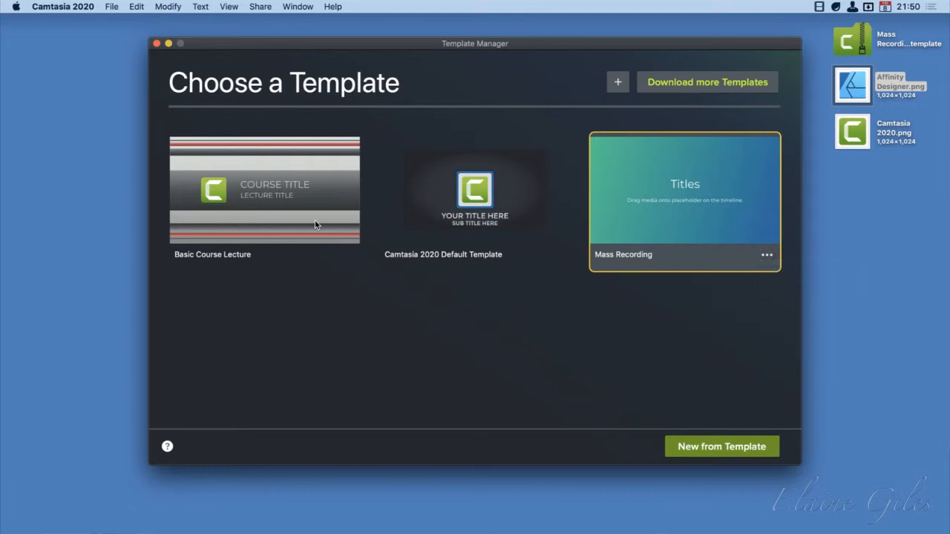
Export the Basic Course Lecture template to the Desktop as Basic Course Lecture.camtemplate
{"action": "left_click", "coordinate": [310, 219]}
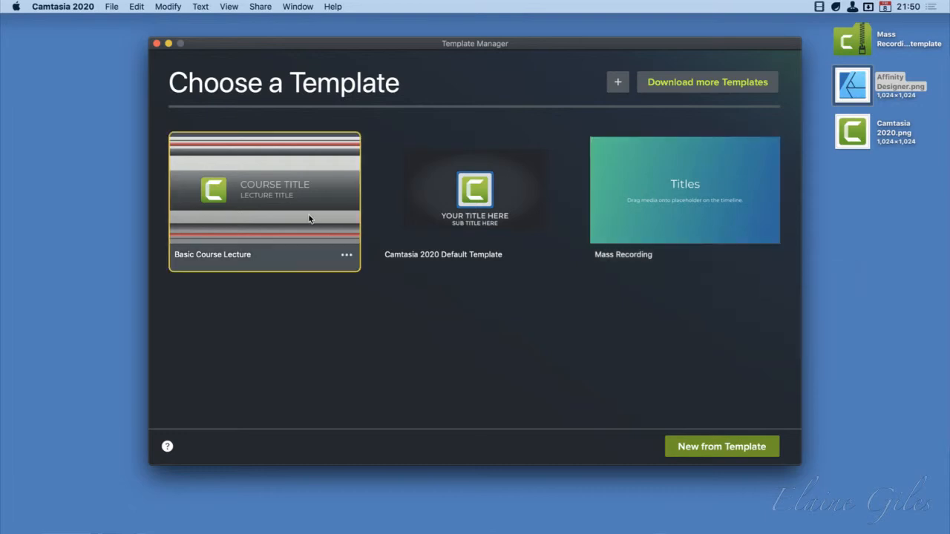
{"action": "left_click", "coordinate": [346, 255]}
{"action": "left_click", "coordinate": [374, 293]}
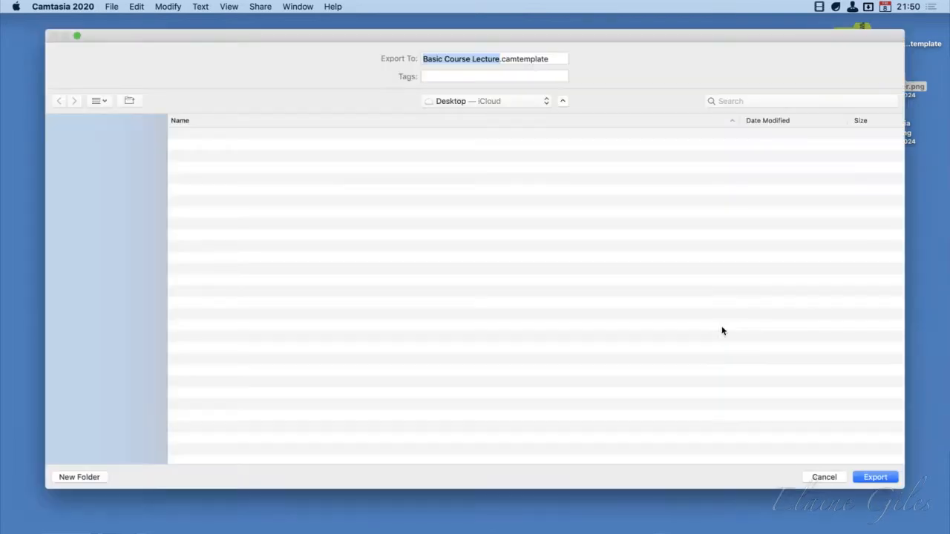
{"action": "left_click", "coordinate": [879, 479]}
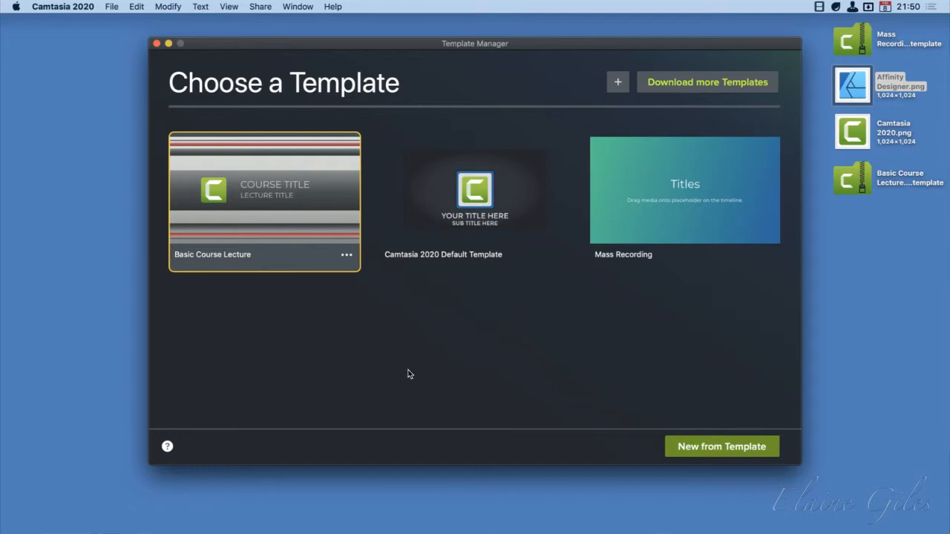
Close the Template Manager, quit Camtasia and deselect the file on the desktop
{"action": "left_click", "coordinate": [157, 43]}
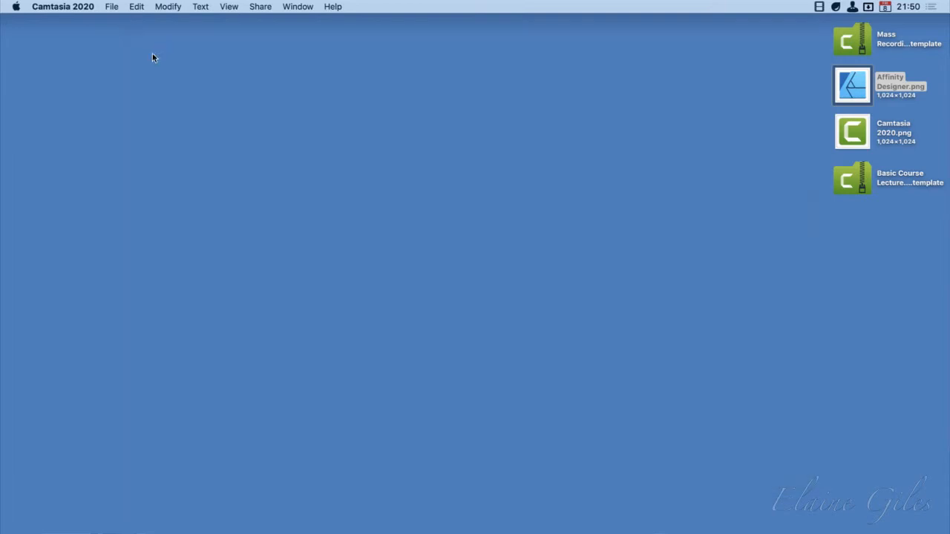
{"action": "left_click", "coordinate": [72, 4]}
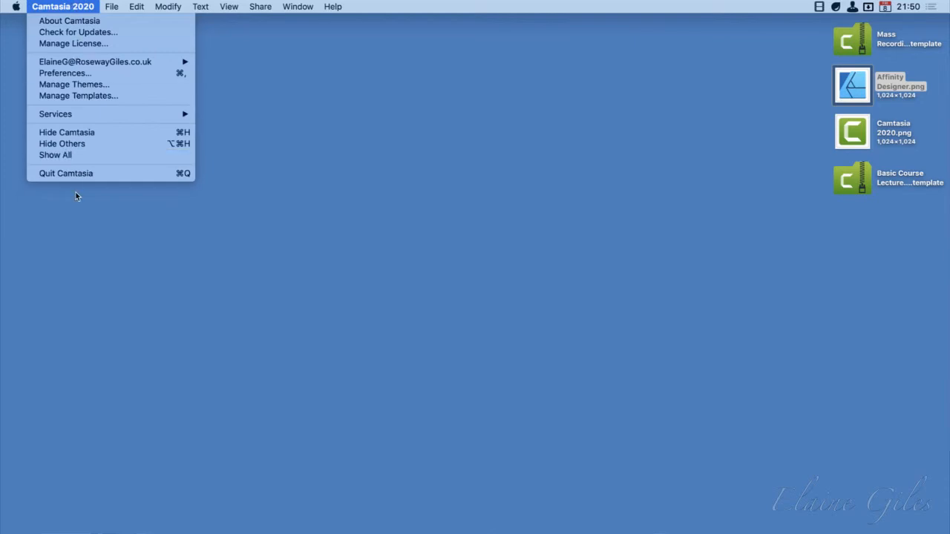
{"action": "left_click", "coordinate": [84, 174]}
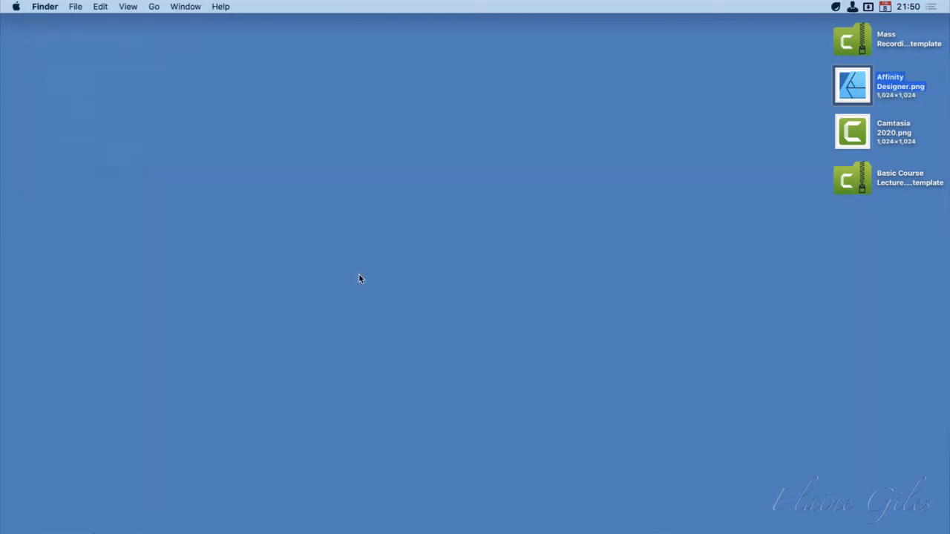
{"action": "left_click", "coordinate": [359, 279]}
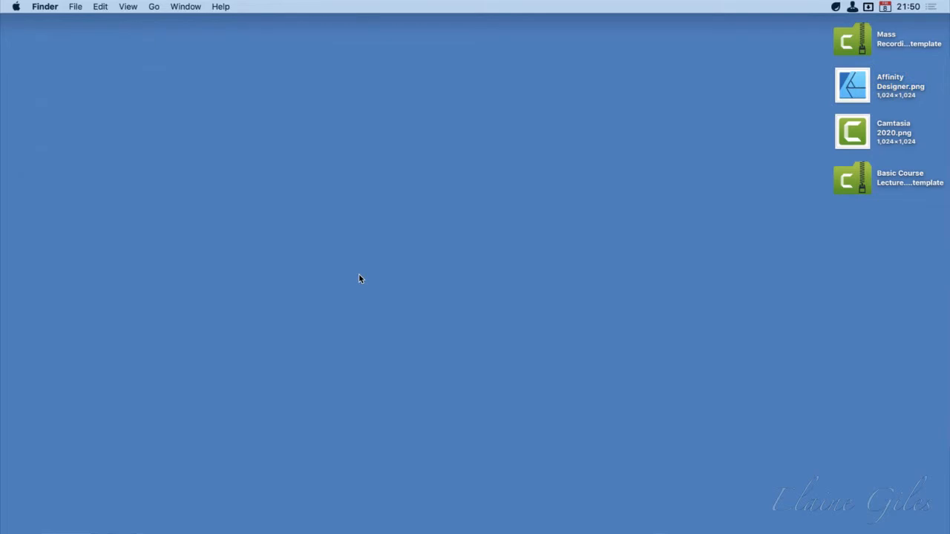
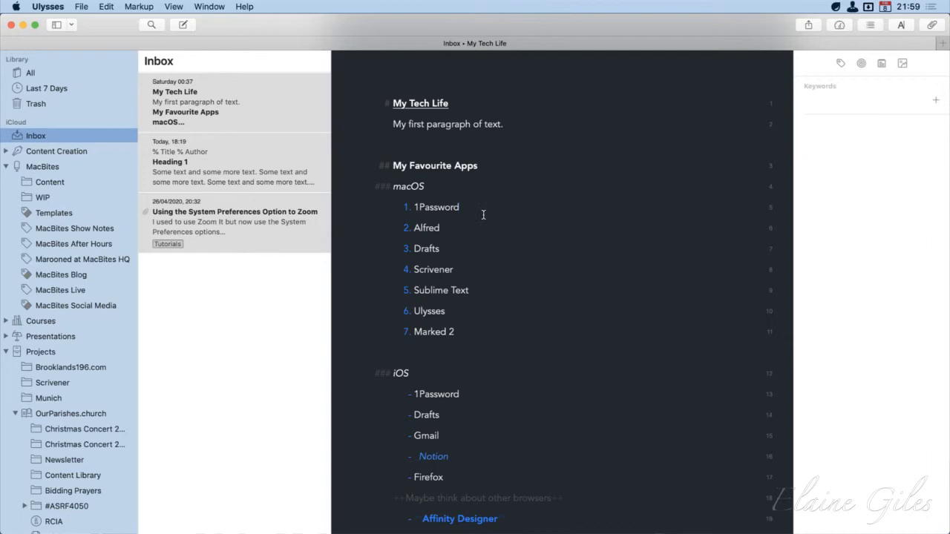
Add Wirecast as the eighth item of the macOS list in the My Tech Life sheet
{"action": "left_click", "coordinate": [471, 333]}
{"action": "key", "text": "Return"}
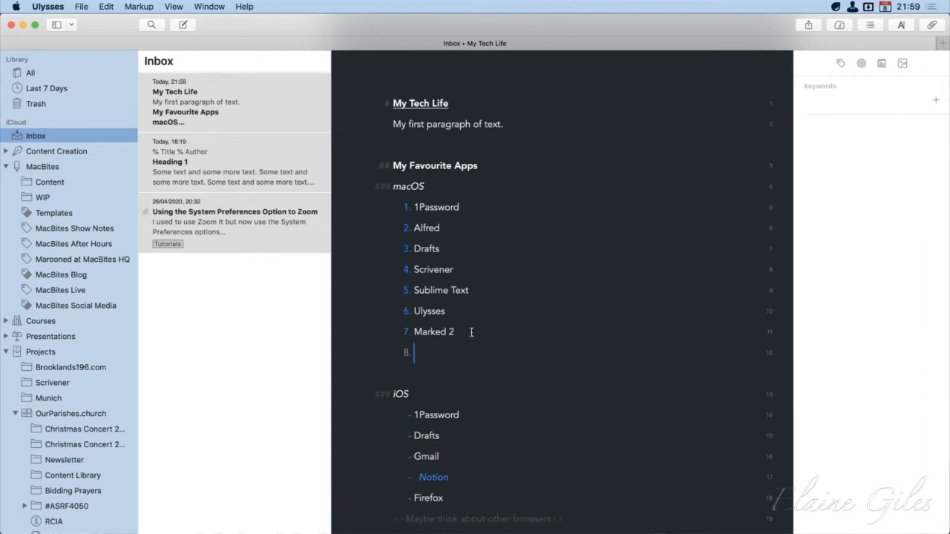
{"action": "type", "text": "Wirecast"}
Select the whole text of the My Tech Life sheet and copy it
{"action": "key", "text": "super+a"}
{"action": "scroll", "coordinate": [493, 392], "scroll_direction": "down", "scroll_amount": 20}
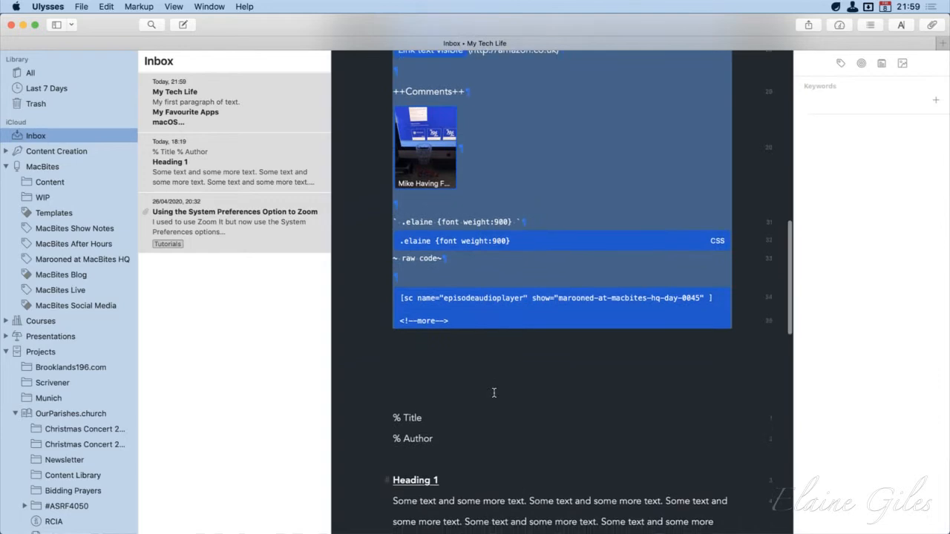
{"action": "scroll", "coordinate": [493, 393], "scroll_direction": "up", "scroll_amount": 4}
{"action": "scroll", "coordinate": [493, 393], "scroll_direction": "up", "scroll_amount": 15}
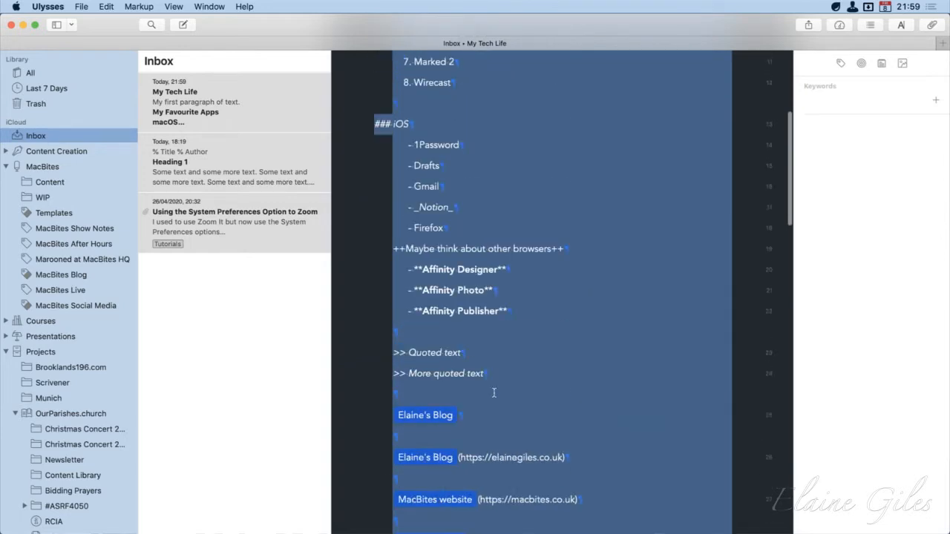
{"action": "left_click", "coordinate": [265, 336]}
{"action": "left_click", "coordinate": [215, 103]}
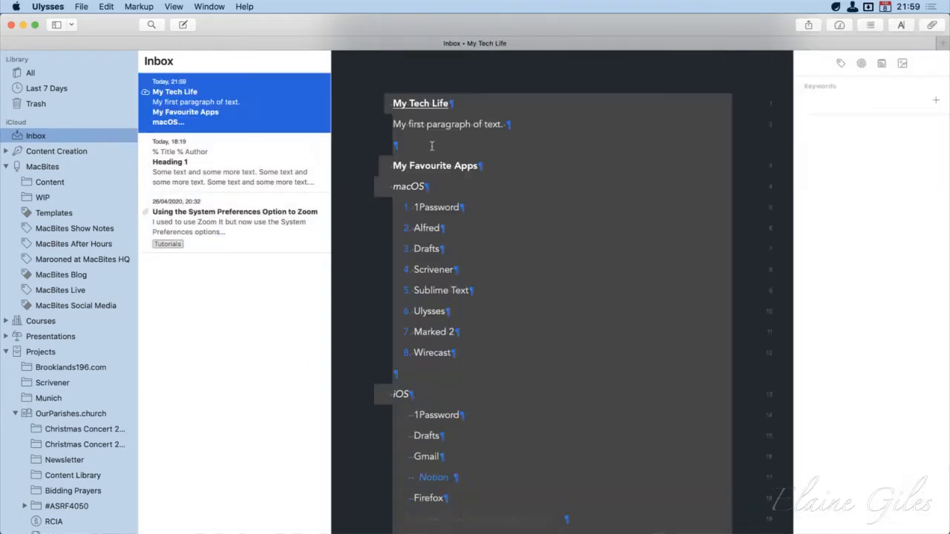
{"action": "left_click", "coordinate": [586, 212]}
{"action": "key", "text": "super+a"}
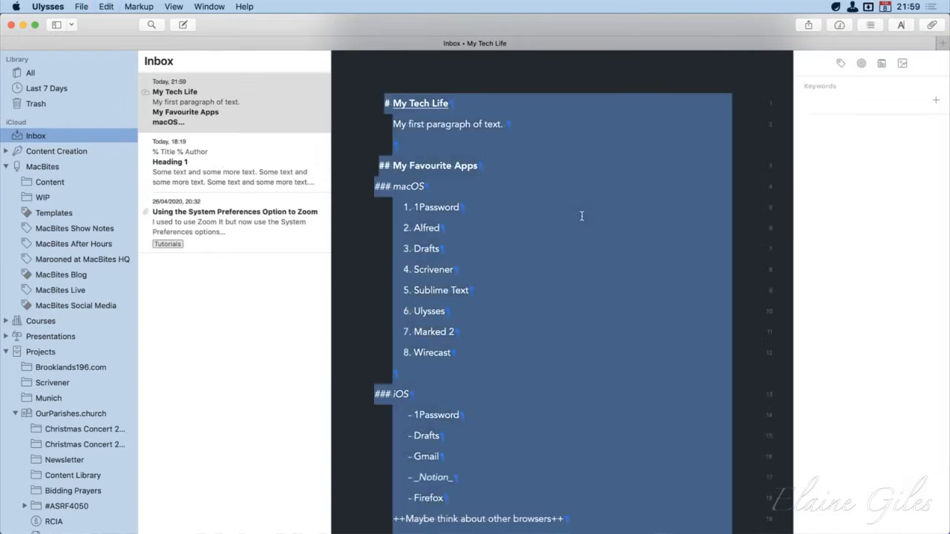
Switch to Sublime Text, paste the copied Markdown into test.md and enlarge the window to fill the screen
{"action": "key", "text": "alt+space"}
{"action": "type", "text": "subv"}
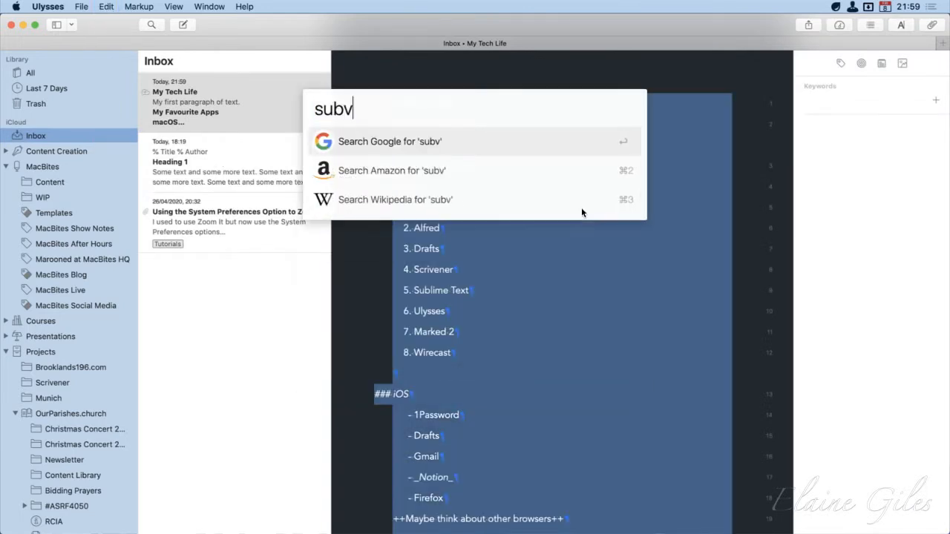
{"action": "key", "text": "BackSpace"}
{"action": "type", "text": "l"}
{"action": "key", "text": "Return"}
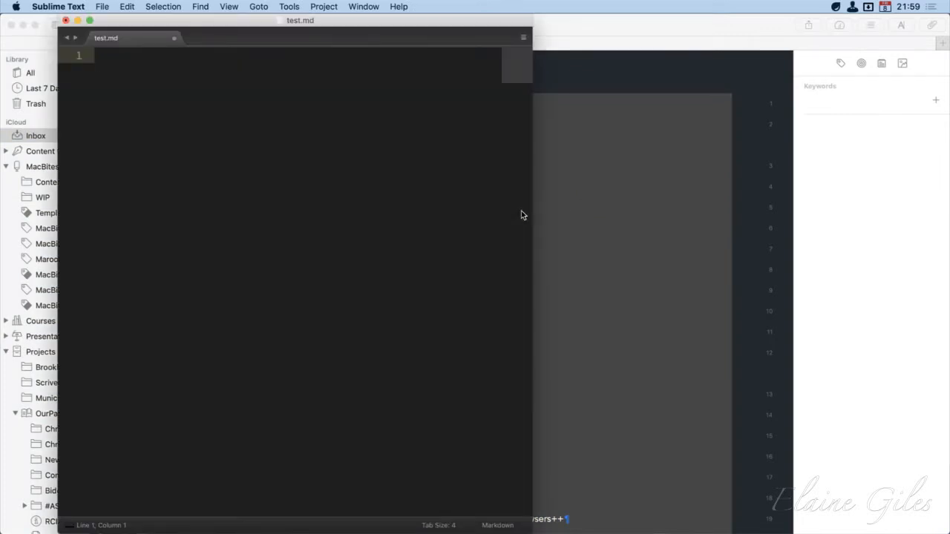
{"action": "key", "text": "super+v"}
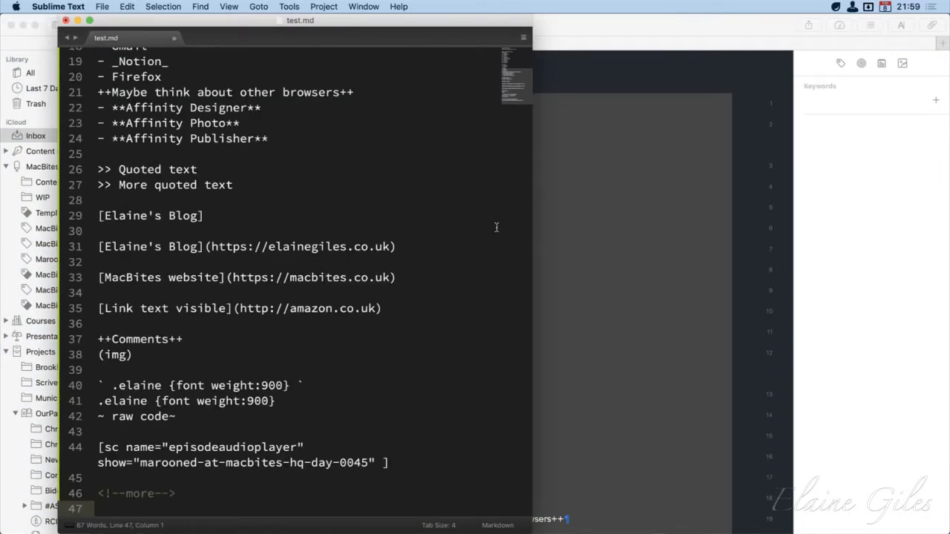
{"action": "double_click", "coordinate": [529, 530]}
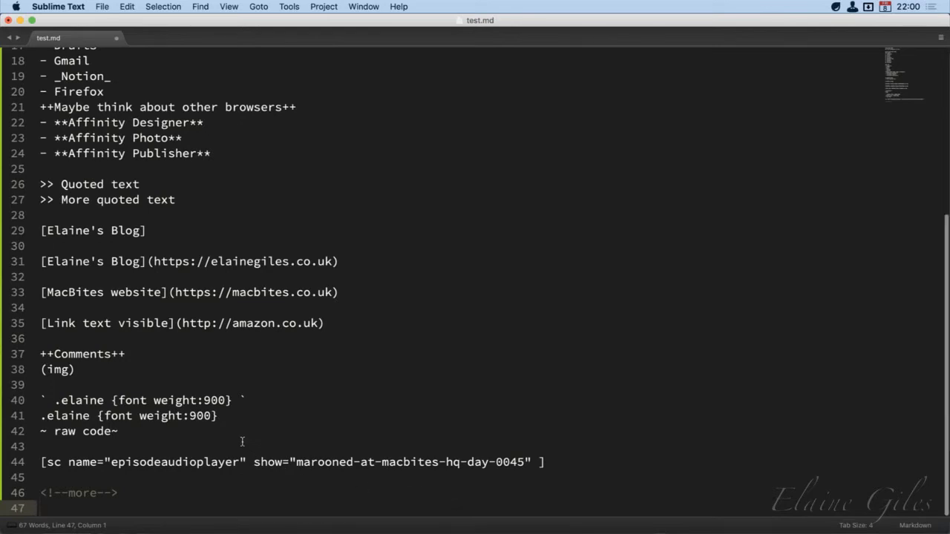
Review the pasted headings, lists and links in test.md and save the file
{"action": "scroll", "coordinate": [150, 384], "scroll_direction": "up", "scroll_amount": 4}
{"action": "scroll", "coordinate": [150, 384], "scroll_direction": "up", "scroll_amount": 4}
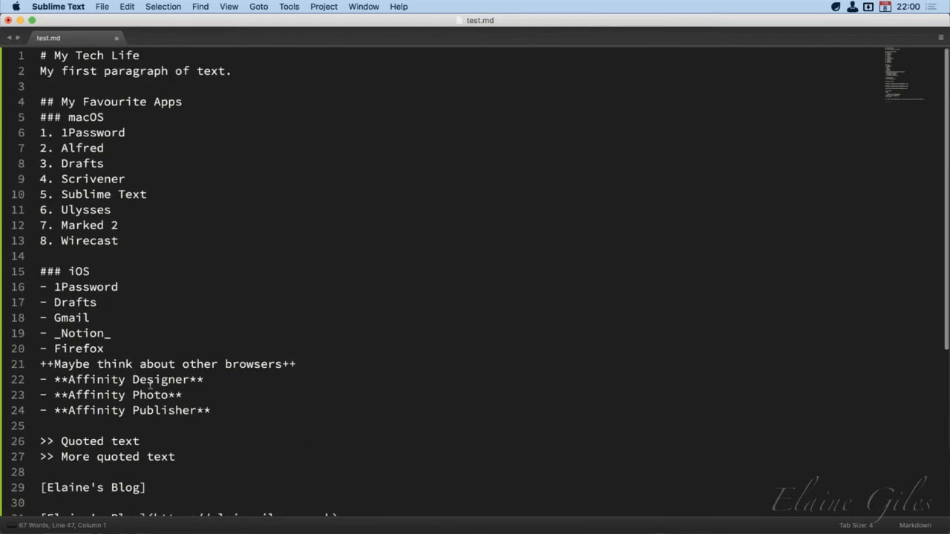
{"action": "scroll", "coordinate": [150, 385], "scroll_direction": "down", "scroll_amount": 4}
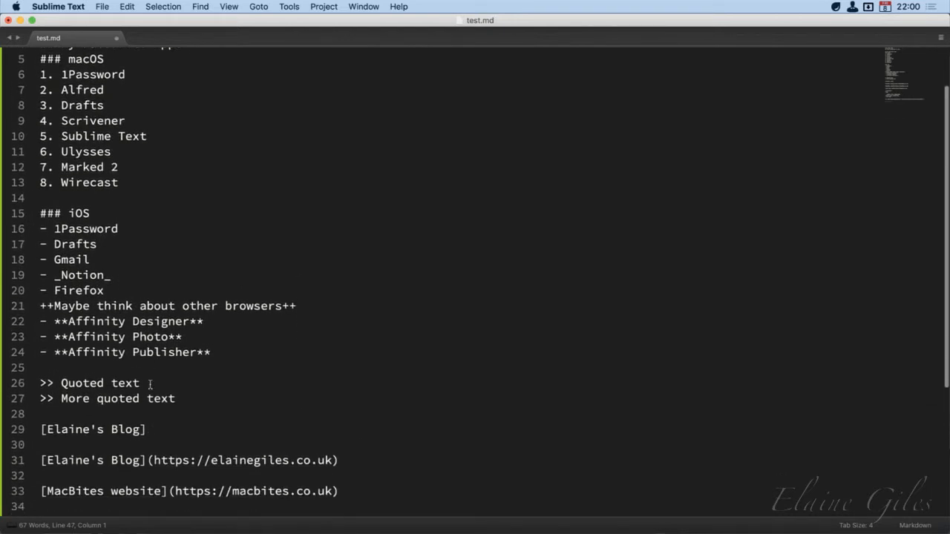
{"action": "scroll", "coordinate": [150, 384], "scroll_direction": "up", "scroll_amount": 4}
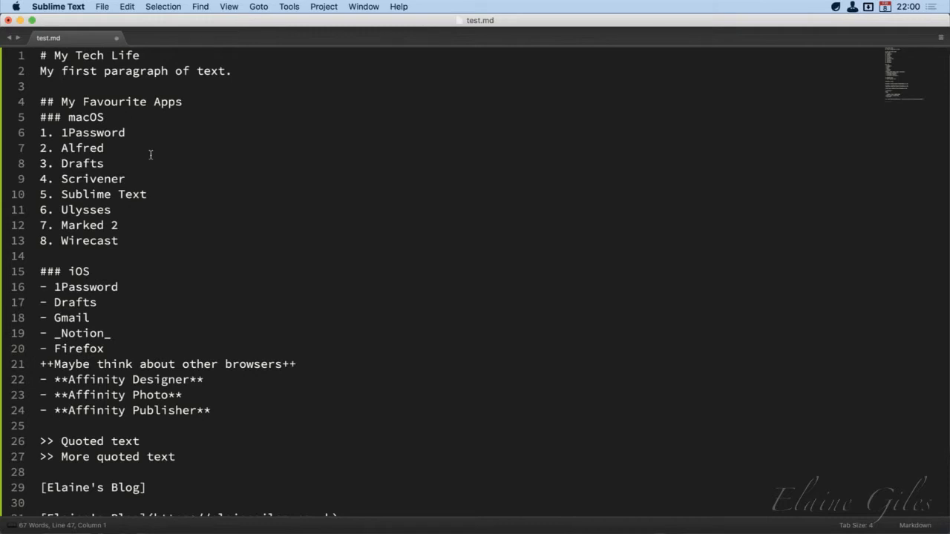
{"action": "key", "text": "super+s"}
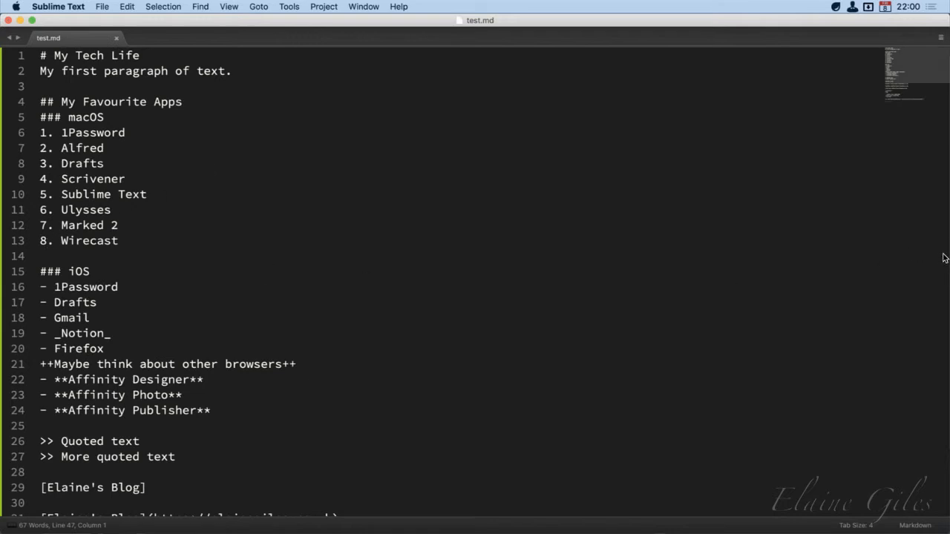
Narrow the Sublime Text window to about half the screen and open test.md in Marked 2 beside it
{"action": "left_click_drag", "start_coordinate": [947, 260], "coordinate": [448, 254]}
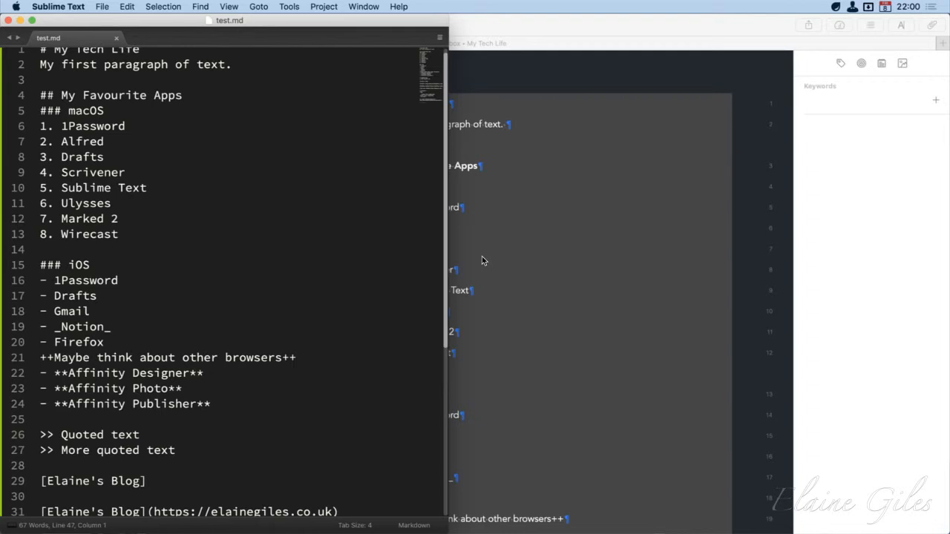
{"action": "scroll", "coordinate": [427, 89], "scroll_direction": "up", "scroll_amount": 1}
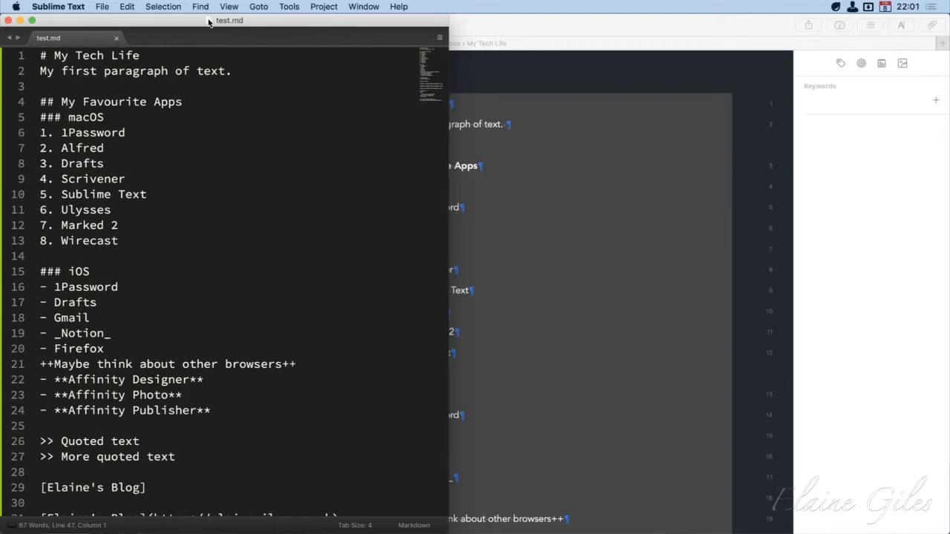
{"action": "left_click_drag", "start_coordinate": [208, 23], "coordinate": [901, 175]}
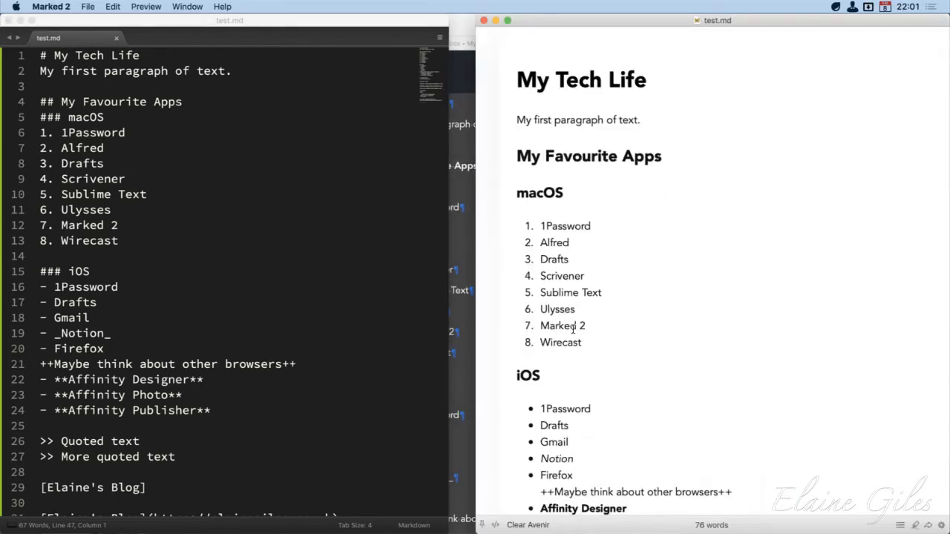
Highlight the rendered macOS list in the preview, and widen the Sublime Text window to meet the Marked 2 window
{"action": "left_click_drag", "start_coordinate": [583, 344], "coordinate": [521, 229]}
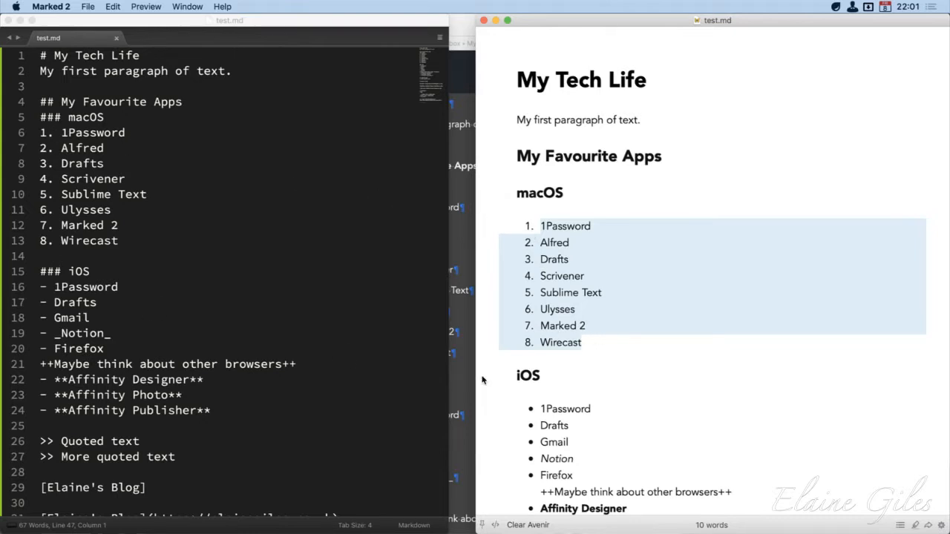
{"action": "left_click", "coordinate": [615, 367]}
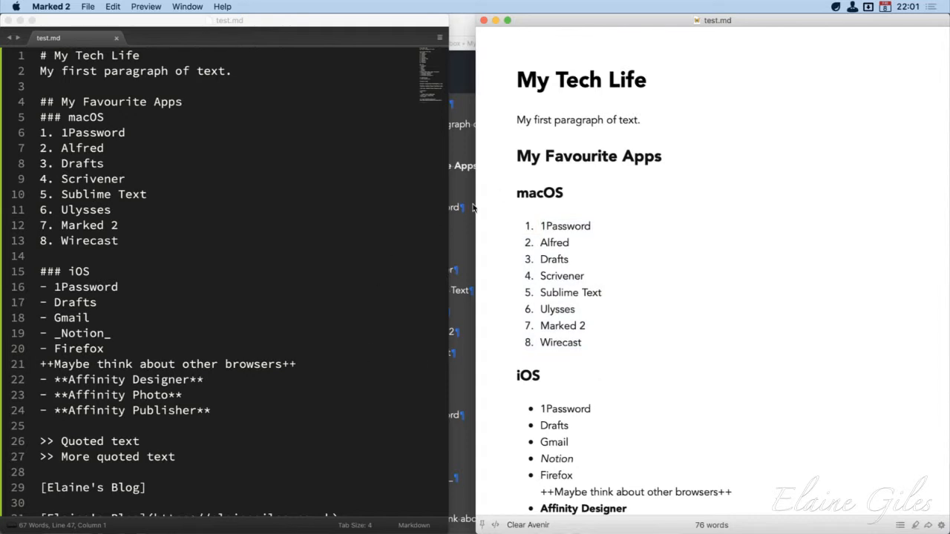
{"action": "left_click", "coordinate": [445, 222]}
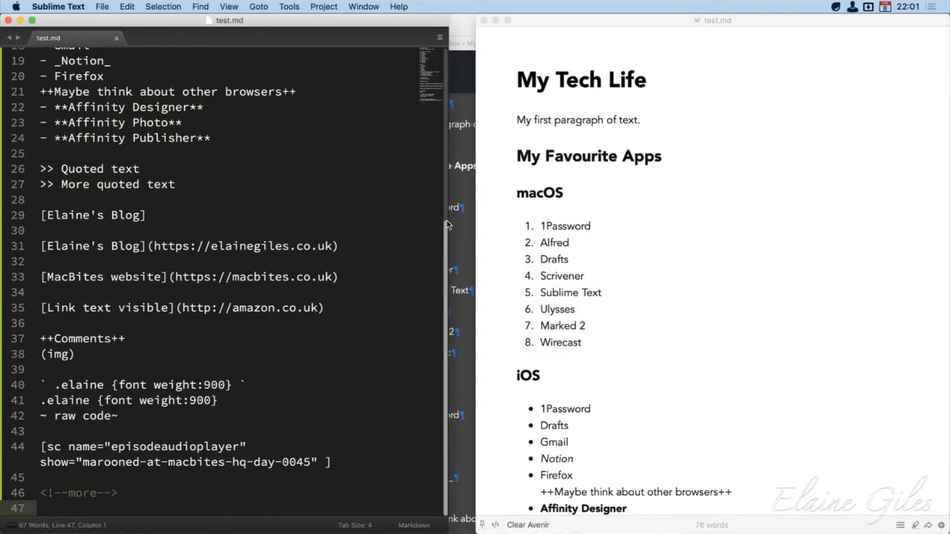
{"action": "left_click_drag", "start_coordinate": [450, 224], "coordinate": [477, 224]}
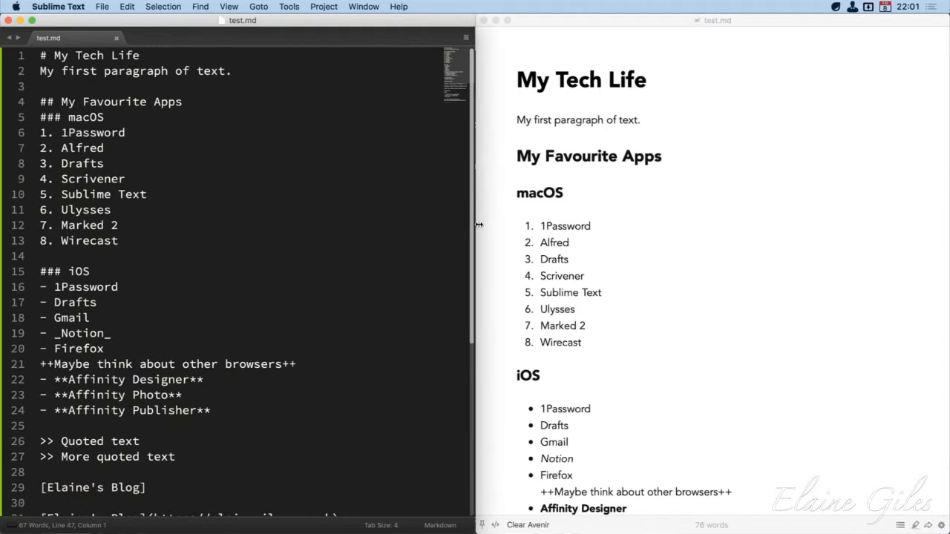
Add the line "9. Affinity Designer" below Wirecast in the macOS list and save test.md
{"action": "left_click", "coordinate": [123, 239]}
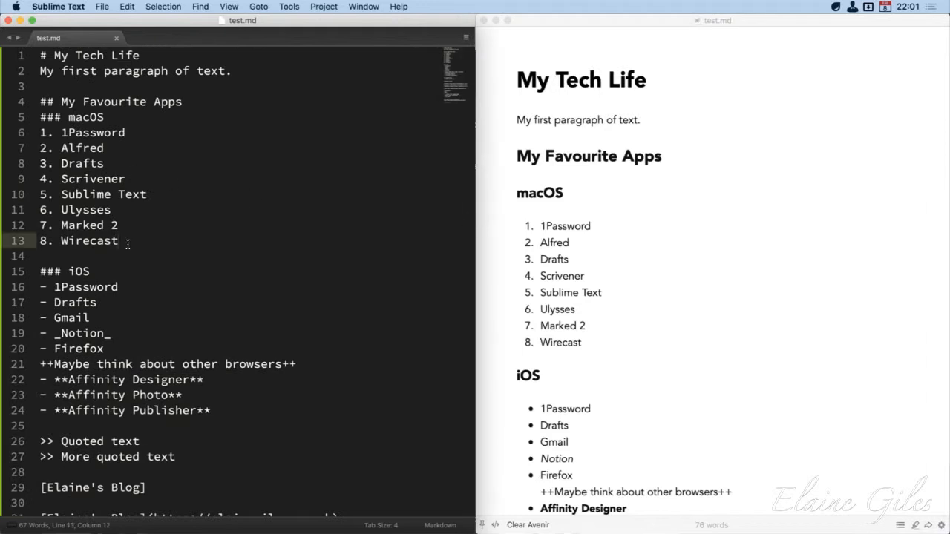
{"action": "key", "text": "Return"}
{"action": "type", "text": "9"}
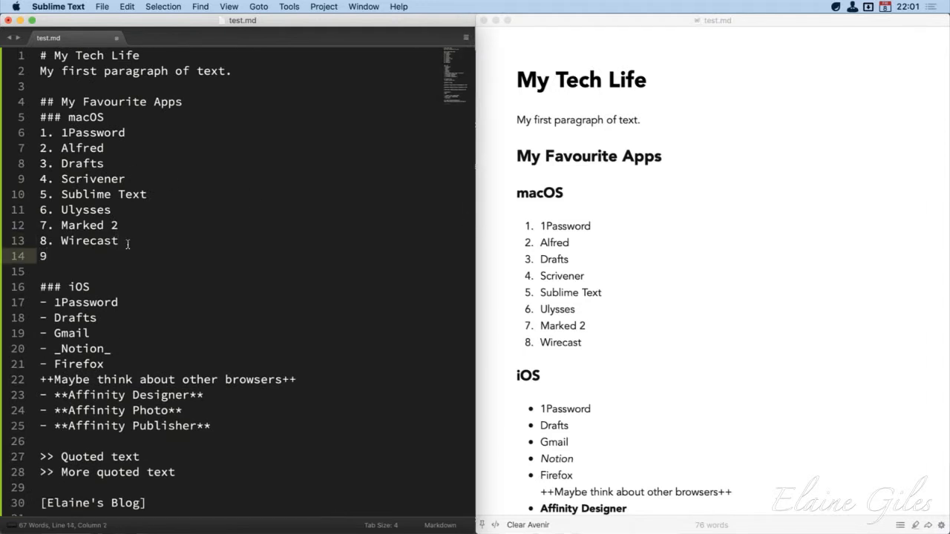
{"action": "type", "text": ". Affinity Designer"}
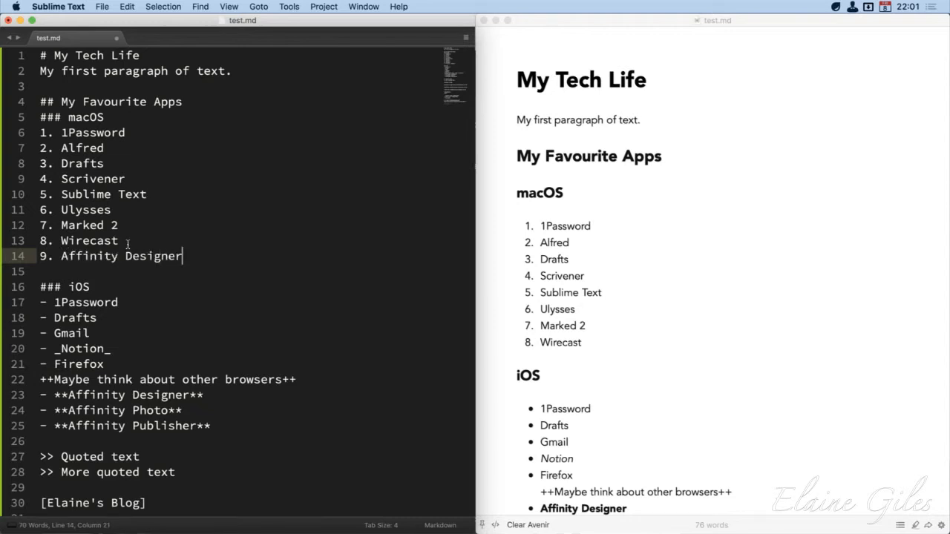
{"action": "key", "text": "super+s"}
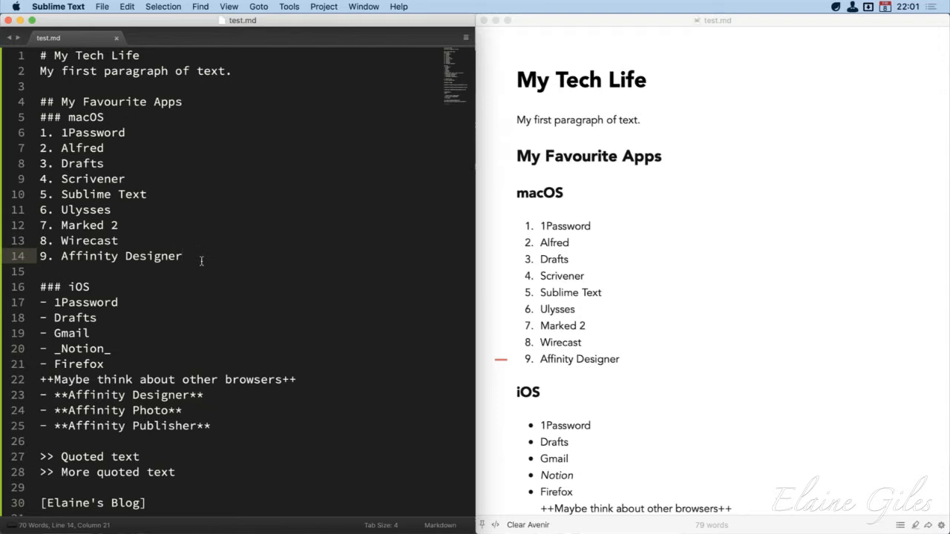
Add the line "10. Affinity Publisher" below Affinity Designer in the macOS list
{"action": "key", "text": "Return"}
{"action": "type", "text": "10. Af"}
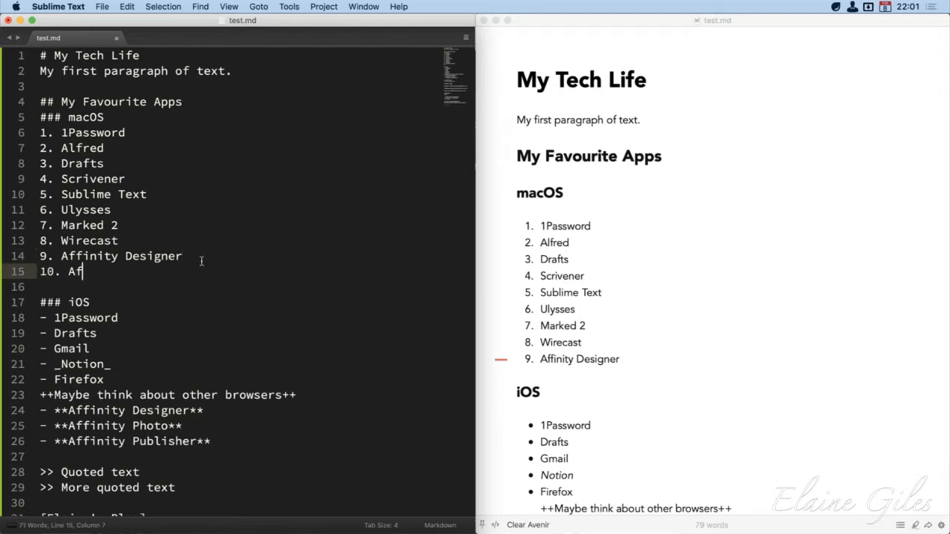
{"action": "type", "text": "finity Publisher"}
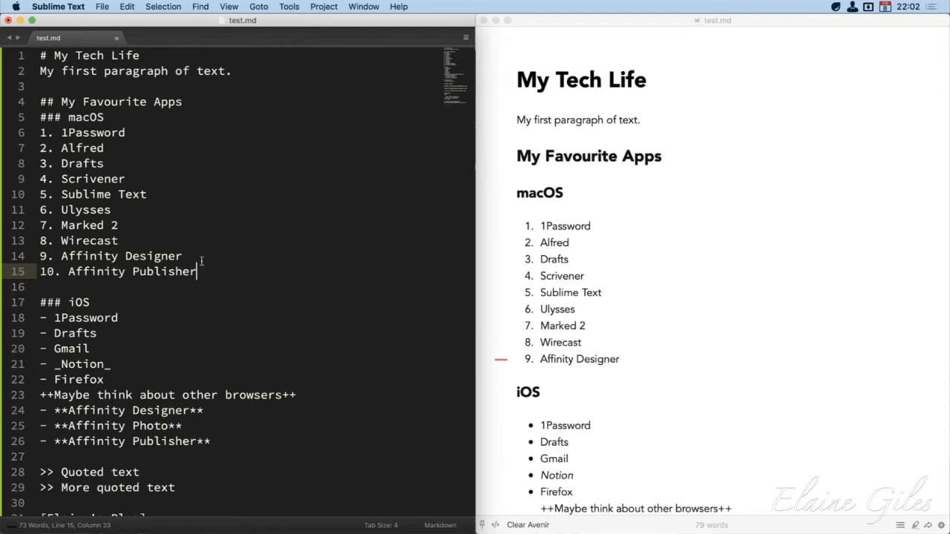
Change the list numbers of Alfred and Drafts in the macOS list to 1
{"action": "key", "text": "super+Up"}
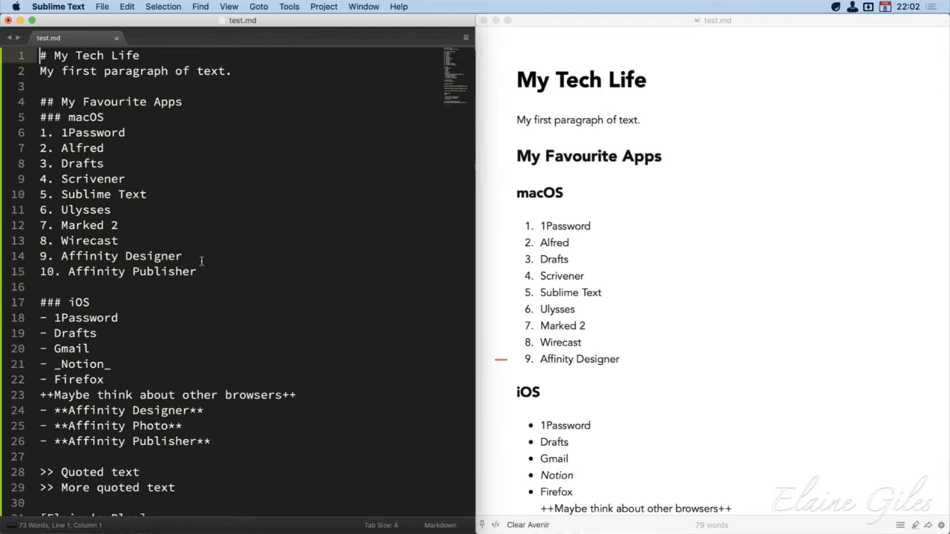
{"action": "key", "text": "Down"}
{"action": "key", "text": "Down"}
{"action": "key", "text": "Down"}
{"action": "key", "text": "Down"}
{"action": "key", "text": "Down"}
{"action": "key", "text": "Down"}
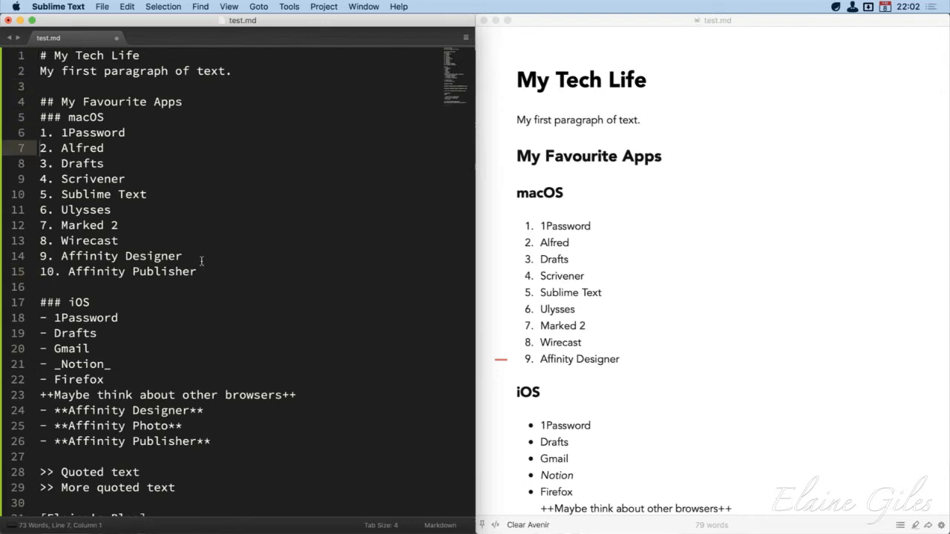
{"action": "key", "text": "Delete"}
{"action": "type", "text": "1"}
{"action": "key", "text": "Down"}
{"action": "key", "text": "BackSpace"}
{"action": "type", "text": "1"}
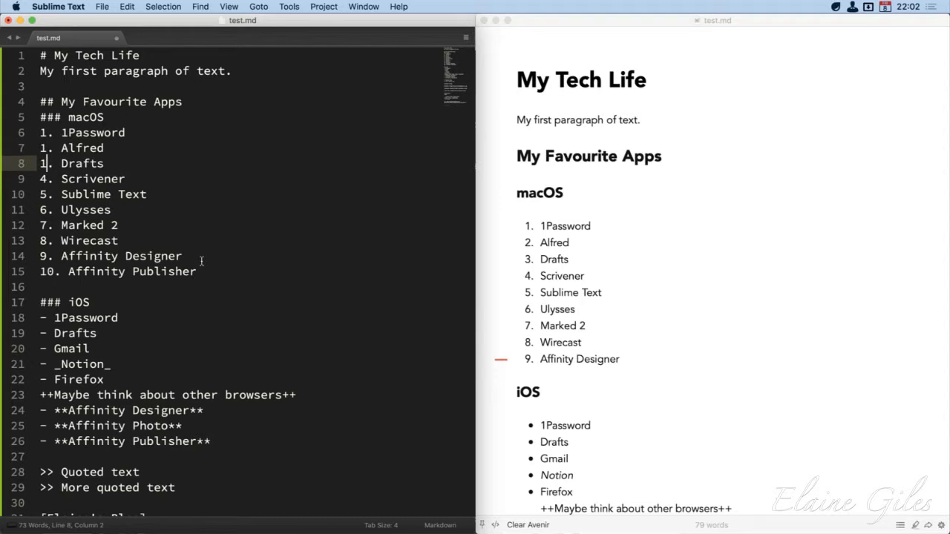
Change the list numbers of Ulysses to 3, Marked 2 to 9 and Wirecast to 2, and save test.md
{"action": "key", "text": "Down"}
{"action": "key", "text": "Down"}
{"action": "key", "text": "Down"}
{"action": "key", "text": "BackSpace"}
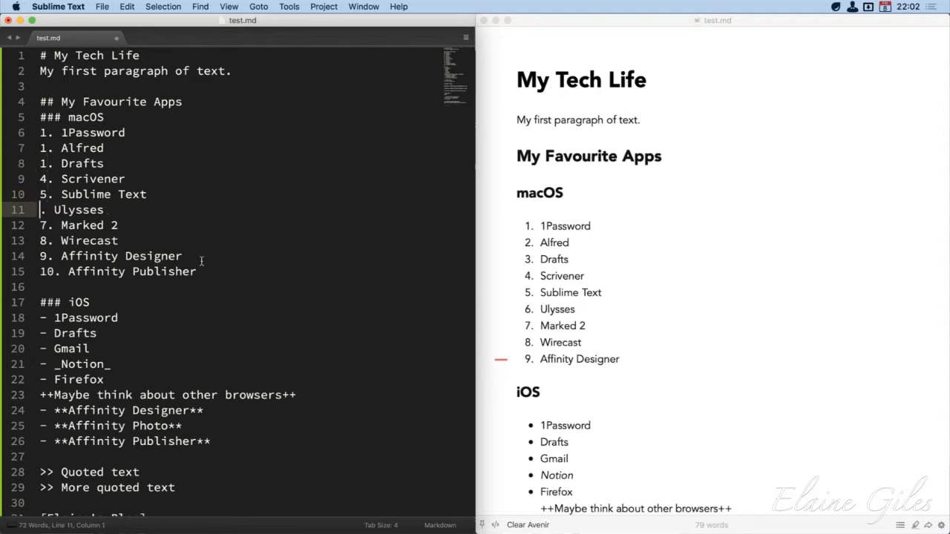
{"action": "type", "text": "3"}
{"action": "key", "text": "Down"}
{"action": "key", "text": "BackSpace"}
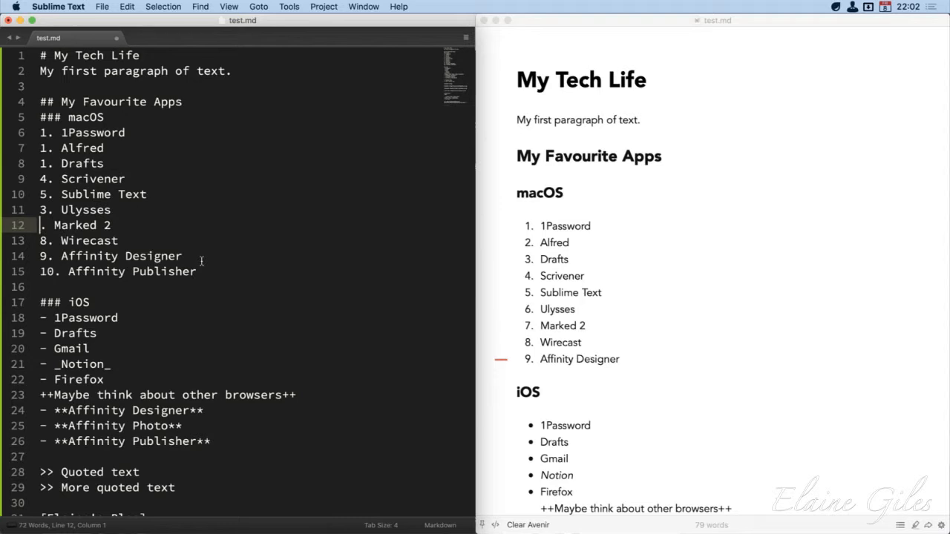
{"action": "type", "text": "9"}
{"action": "key", "text": "Down"}
{"action": "key", "text": "BackSpace"}
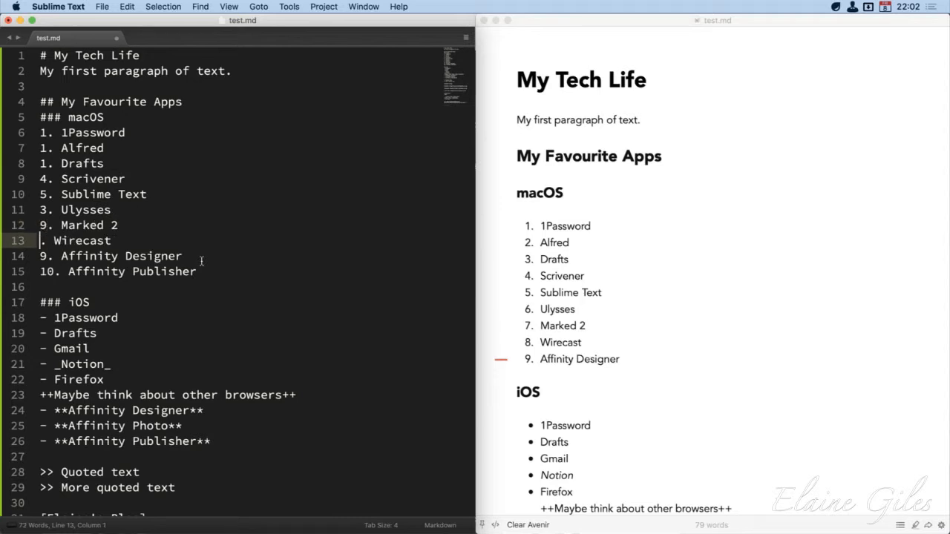
{"action": "type", "text": "2"}
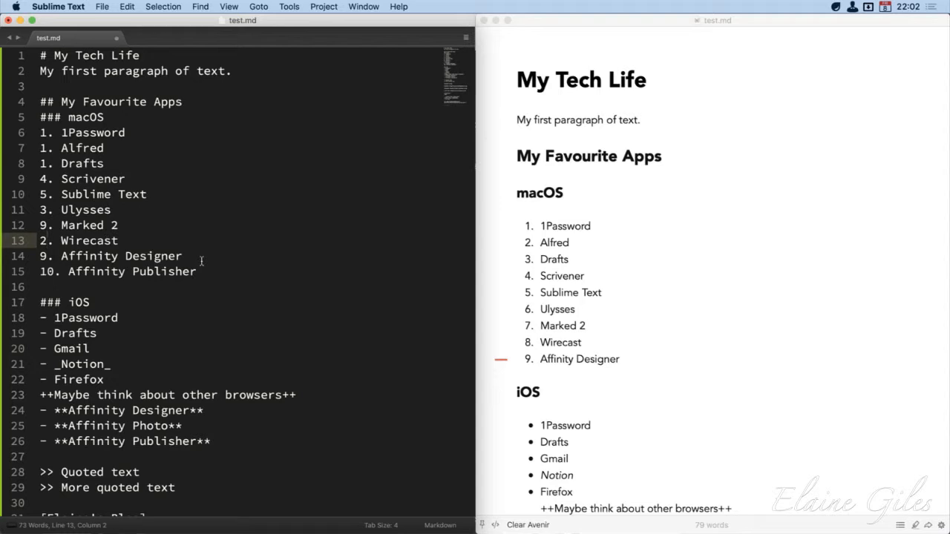
{"action": "key", "text": "super+s"}
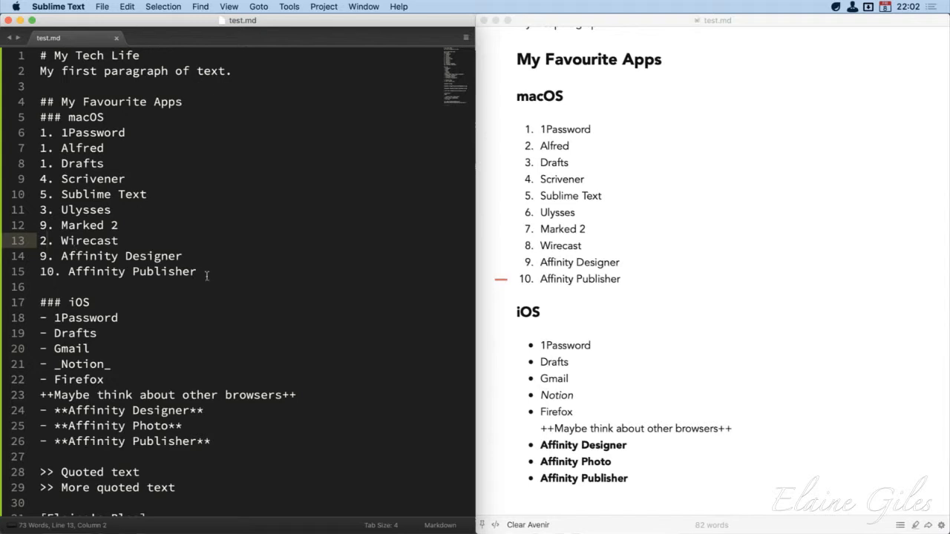
Move the Affinity Designer and Affinity Publisher lines directly below the macOS heading, ahead of 1Password, and save test.md
{"action": "left_click_drag", "start_coordinate": [223, 273], "coordinate": [19, 255]}
{"action": "key", "text": "super+x"}
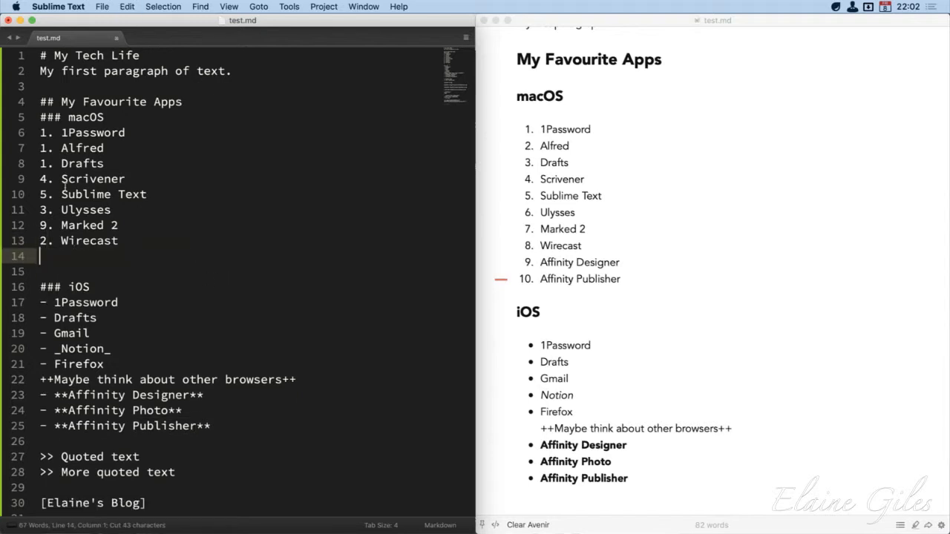
{"action": "left_click", "coordinate": [124, 117]}
{"action": "key", "text": "Return"}
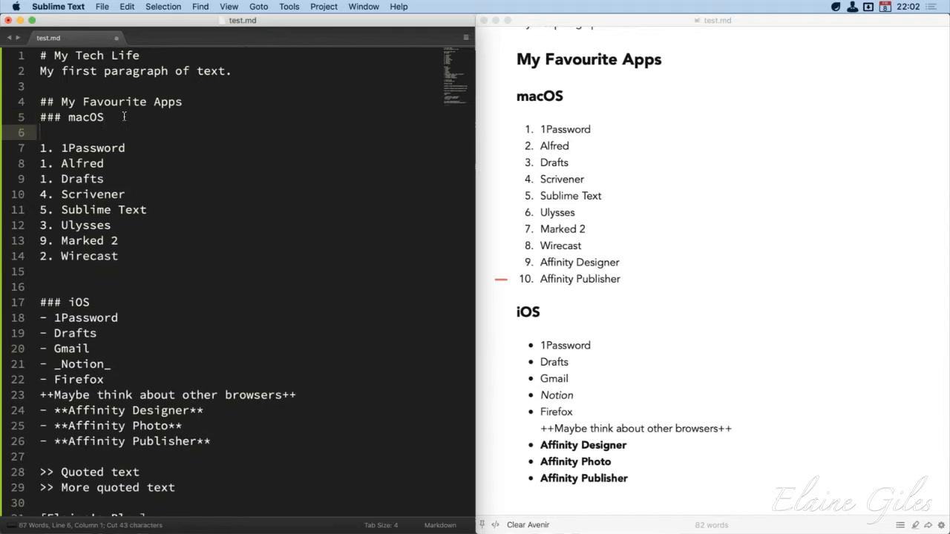
{"action": "key", "text": "super+v"}
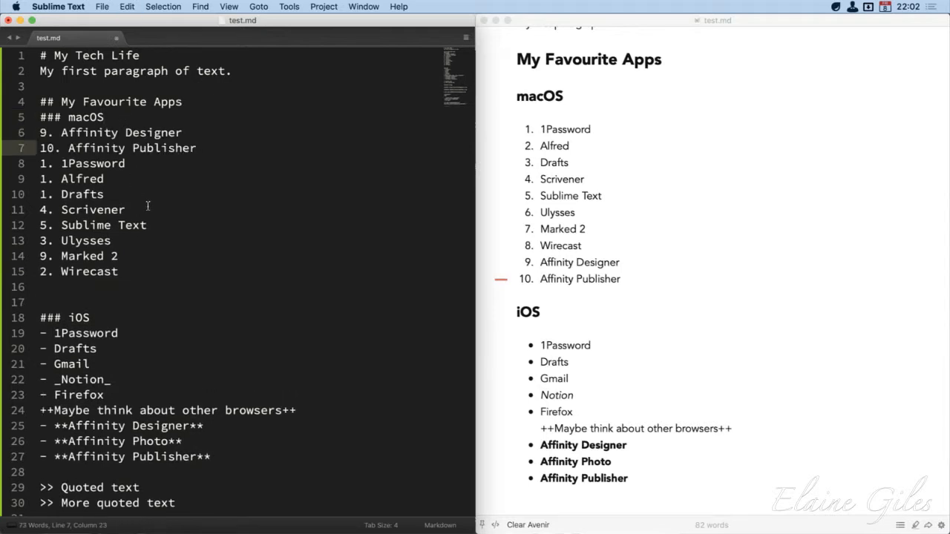
{"action": "key", "text": "super+s"}
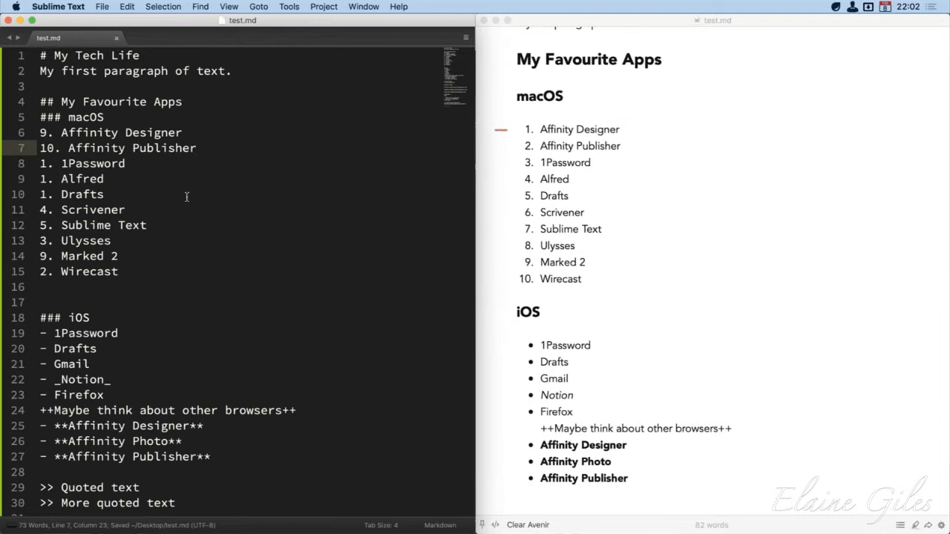
Compare the list numbers in the Markdown source with the macOS list numbering and change marker in the Marked 2 preview
{"action": "double_click", "coordinate": [43, 132]}
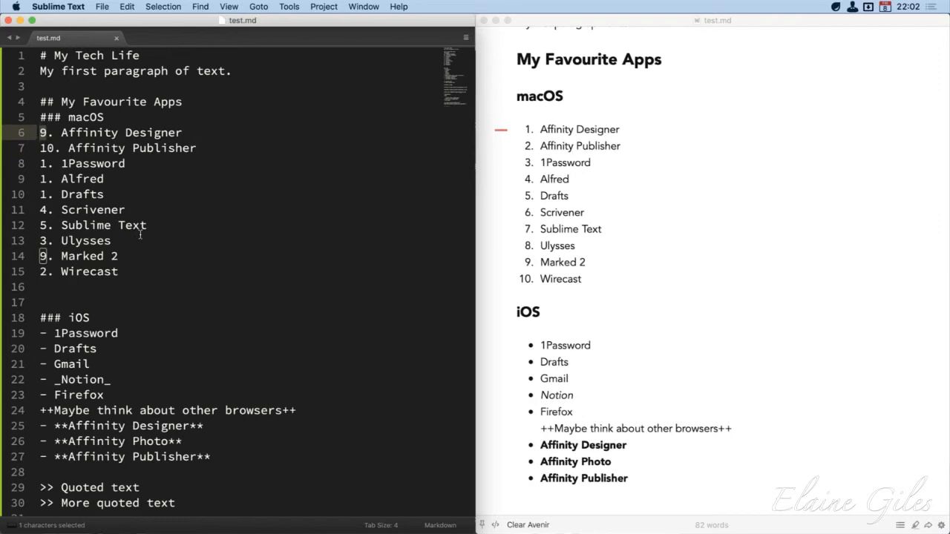
{"action": "left_click", "coordinate": [229, 265]}
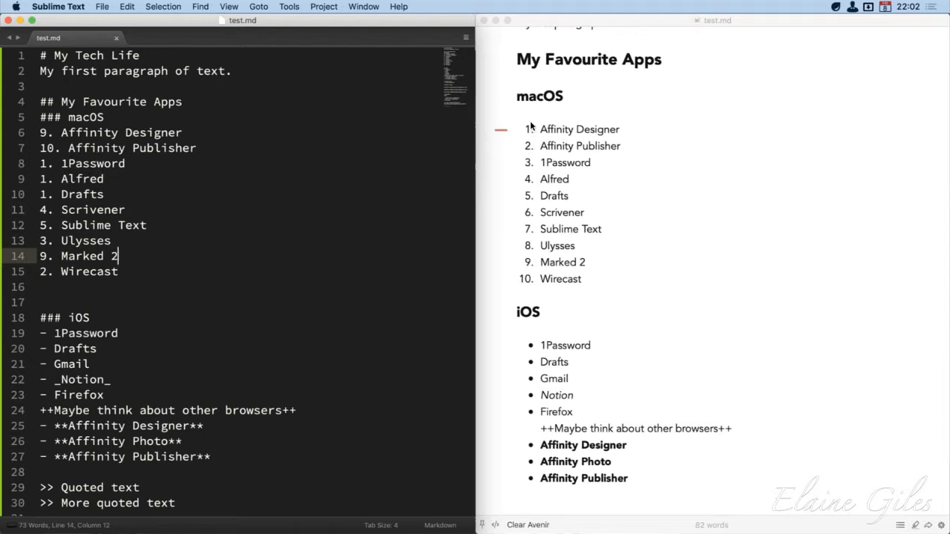
{"action": "left_click", "coordinate": [617, 288]}
{"action": "left_click_drag", "start_coordinate": [643, 288], "coordinate": [514, 128]}
{"action": "left_click", "coordinate": [595, 286]}
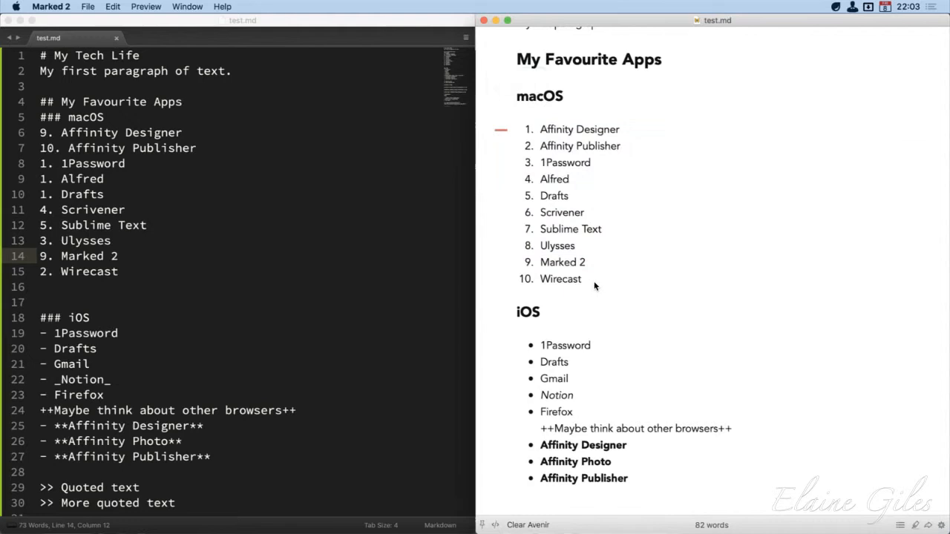
{"action": "left_click", "coordinate": [202, 267]}
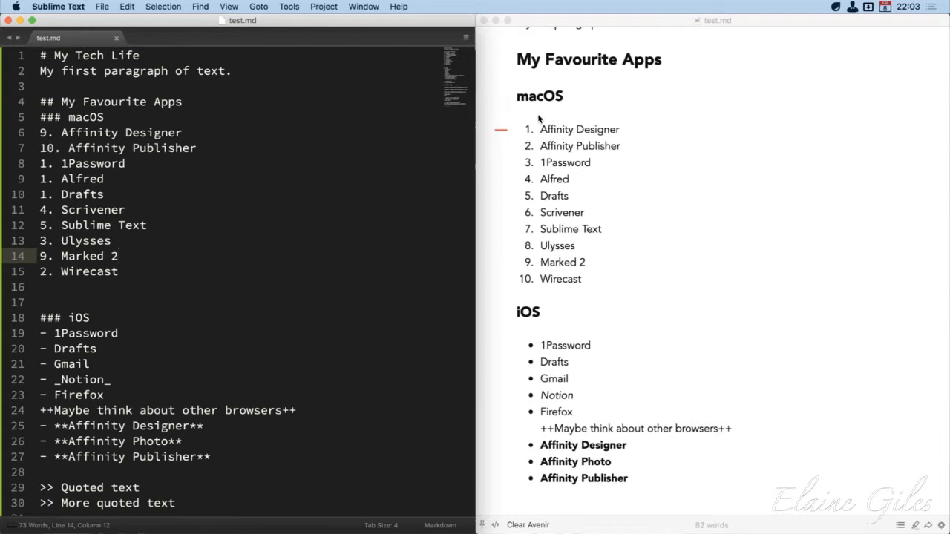
{"action": "left_click", "coordinate": [501, 131]}
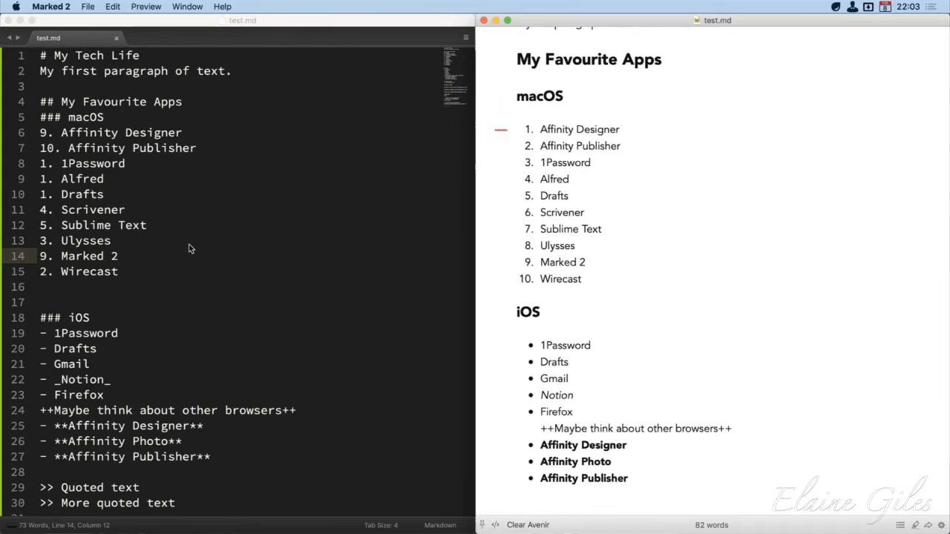
{"action": "left_click", "coordinate": [193, 251]}
{"action": "left_click", "coordinate": [503, 132]}
{"action": "scroll", "coordinate": [505, 186], "scroll_direction": "up", "scroll_amount": 3}
{"action": "scroll", "coordinate": [506, 187], "scroll_direction": "down", "scroll_amount": 5}
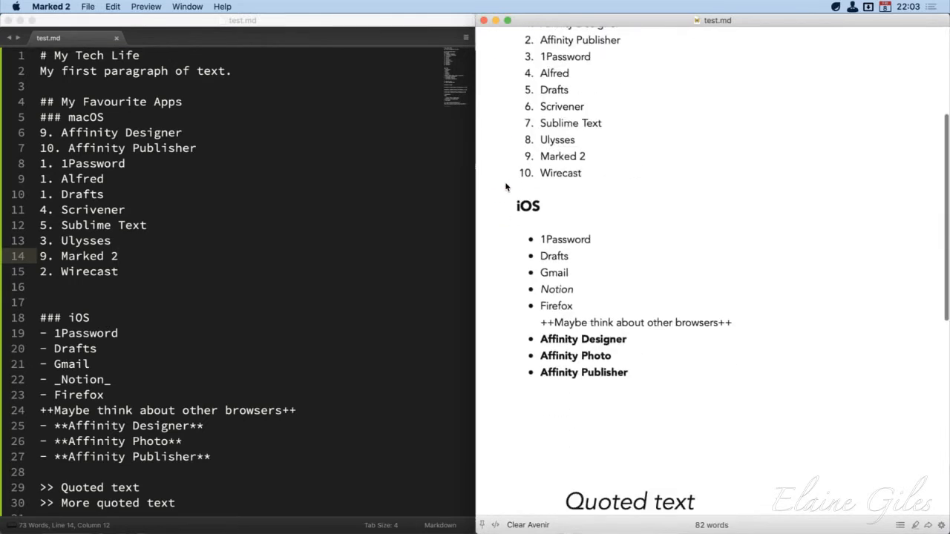
{"action": "scroll", "coordinate": [506, 187], "scroll_direction": "up", "scroll_amount": 5}
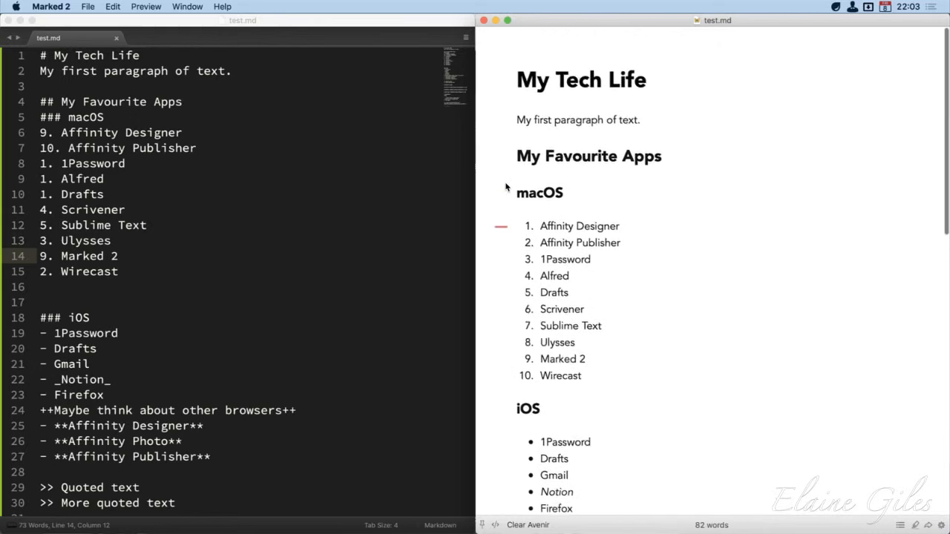
Collapse and re-expand the macOS and iOS sections in the Marked 2 preview
{"action": "left_click", "coordinate": [573, 194]}
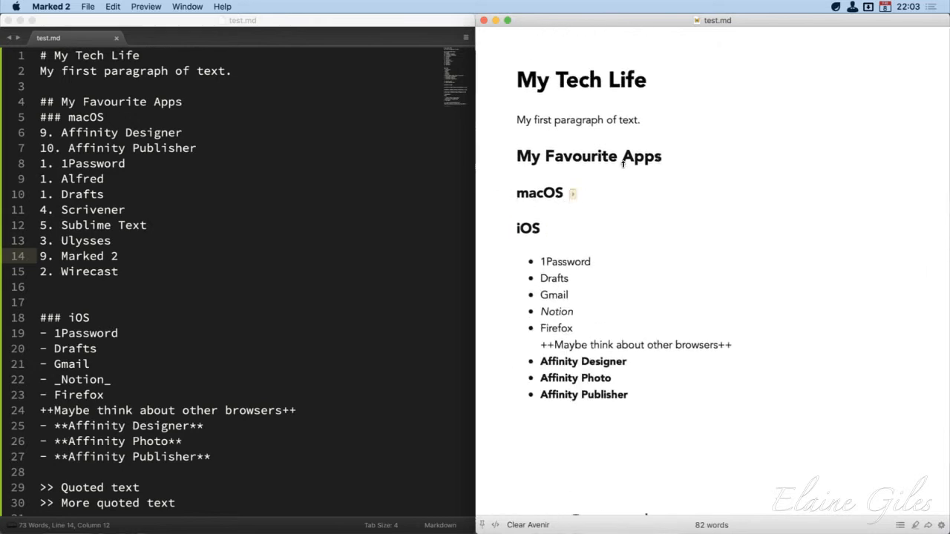
{"action": "left_click", "coordinate": [549, 230]}
{"action": "left_click", "coordinate": [548, 230]}
{"action": "left_click", "coordinate": [572, 194]}
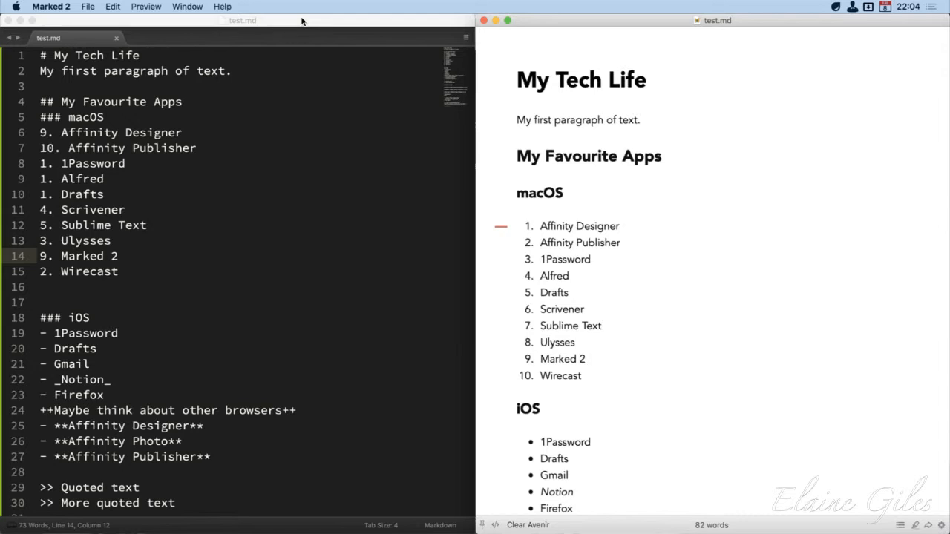
Switch to Ulysses to show the 7 Top Tips for Scrivener sheet
{"action": "key", "text": "alt+space"}
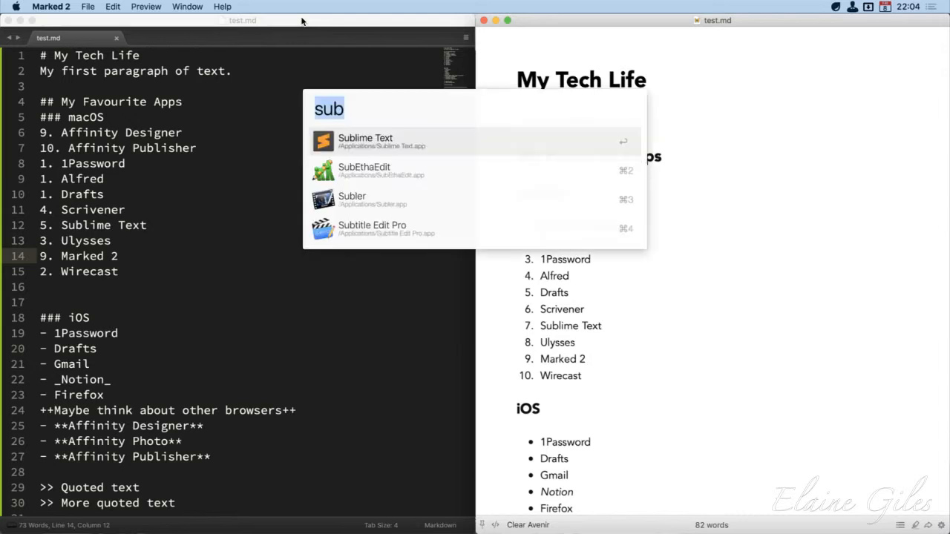
{"action": "type", "text": "u"}
{"action": "key", "text": "Return"}
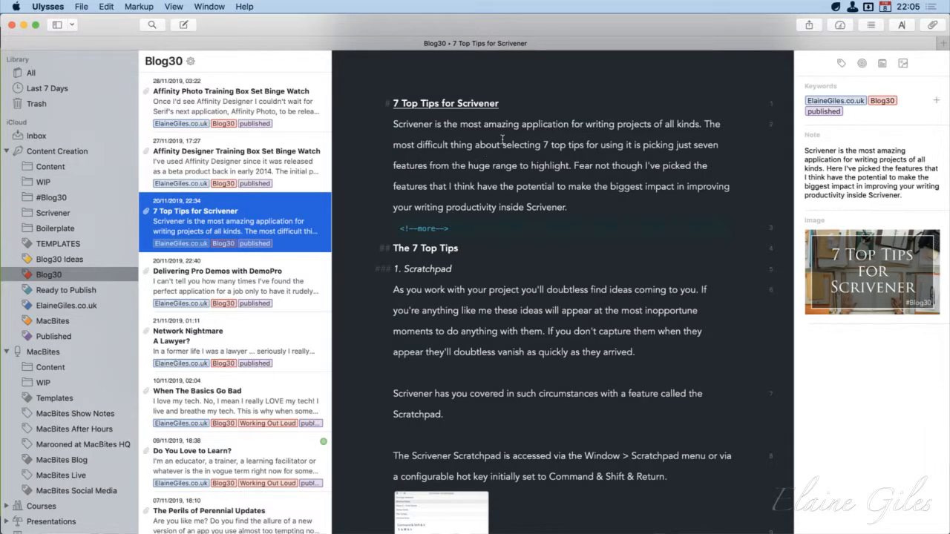
Examine the title's heading marker and the <!--more--> tag that follows the introduction paragraph
{"action": "left_click", "coordinate": [390, 106]}
{"action": "left_click_drag", "start_coordinate": [390, 108], "coordinate": [380, 109]}
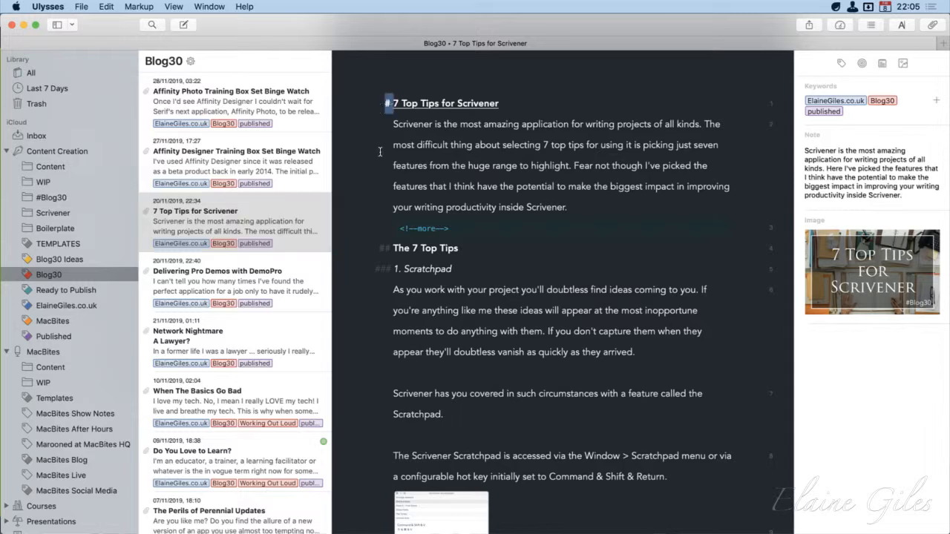
{"action": "left_click", "coordinate": [466, 239]}
{"action": "left_click_drag", "start_coordinate": [475, 230], "coordinate": [395, 235]}
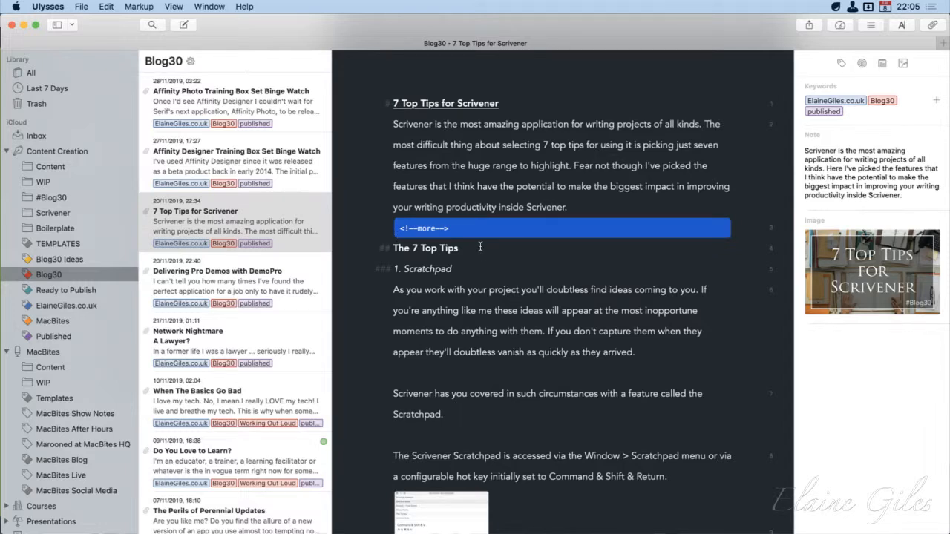
{"action": "left_click_drag", "start_coordinate": [570, 208], "coordinate": [594, 187]}
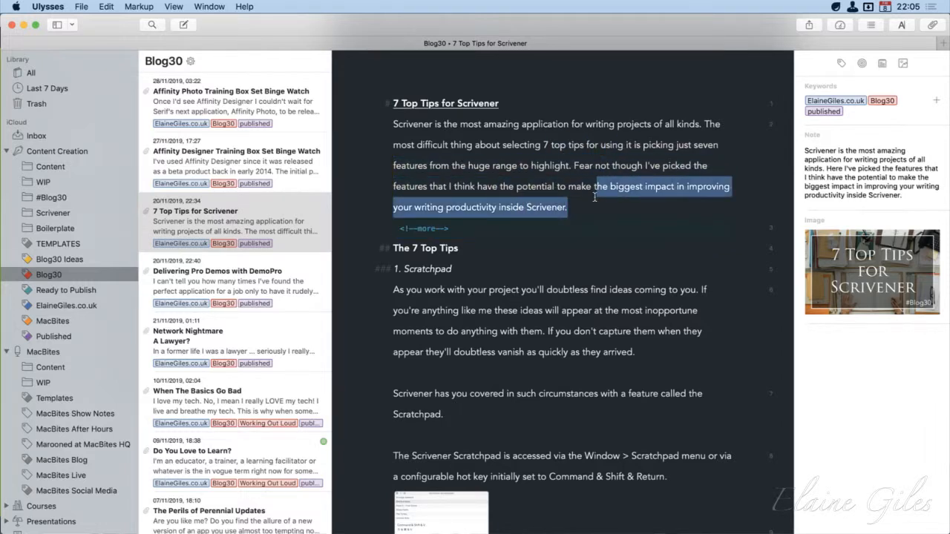
{"action": "left_click", "coordinate": [443, 232]}
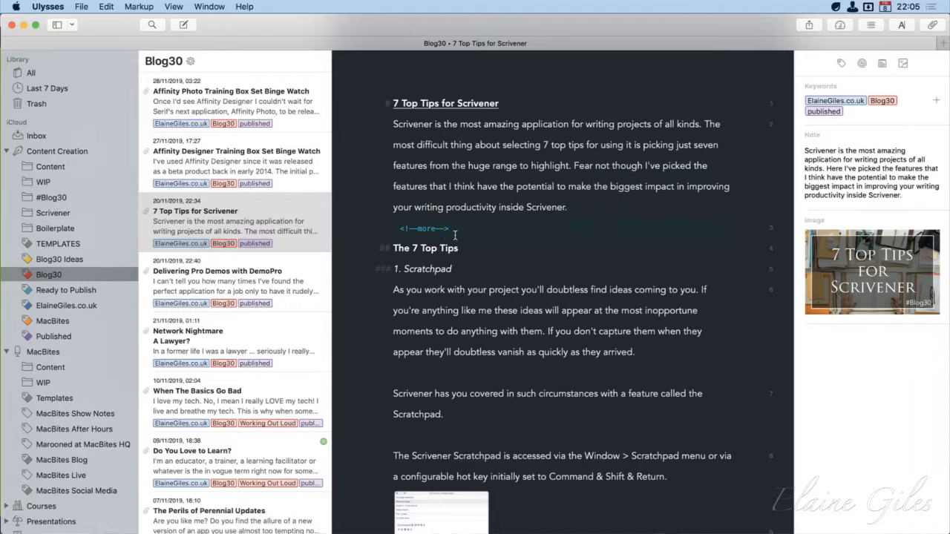
{"action": "left_click_drag", "start_coordinate": [455, 234], "coordinate": [396, 237]}
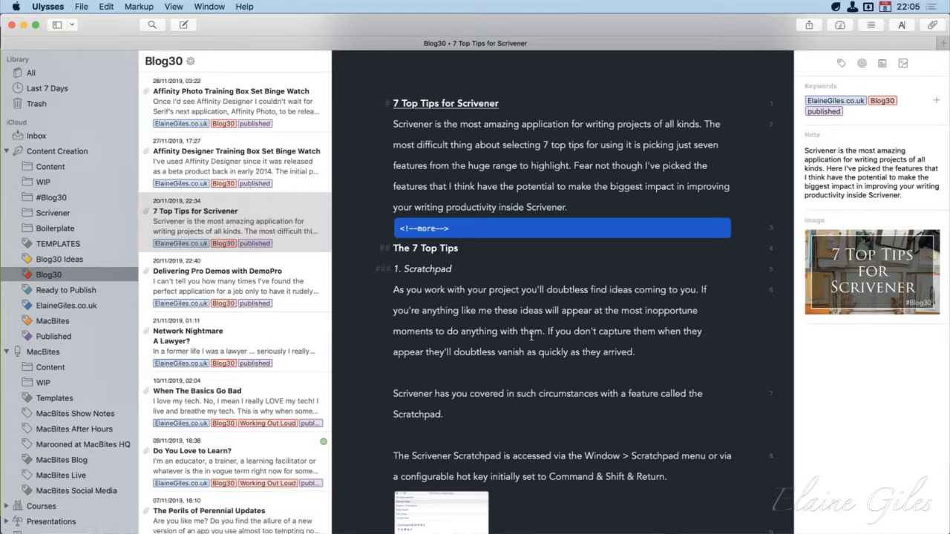
Examine the markup of the headings The 7 Top Tips and 1. Scratchpad, along with the plain introduction paragraph
{"action": "left_click", "coordinate": [472, 254]}
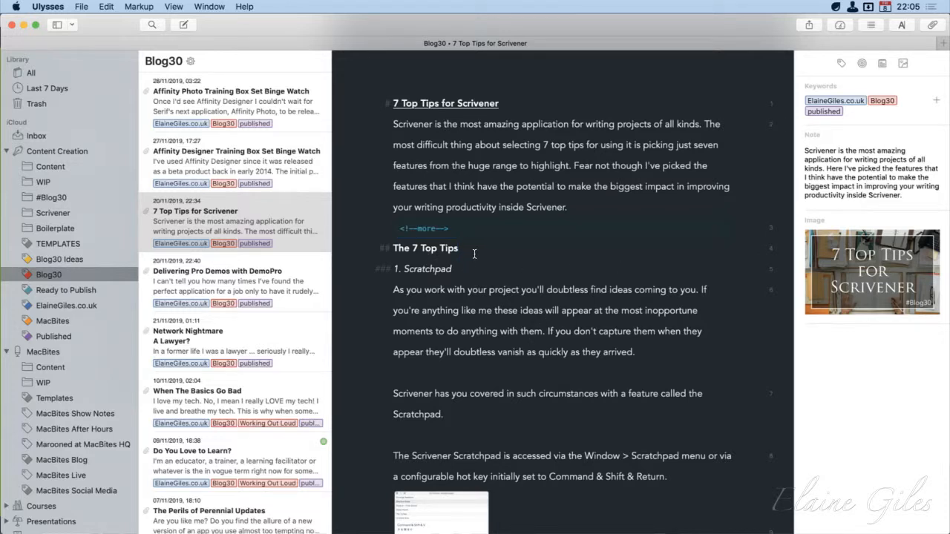
{"action": "left_click_drag", "start_coordinate": [474, 254], "coordinate": [375, 253]}
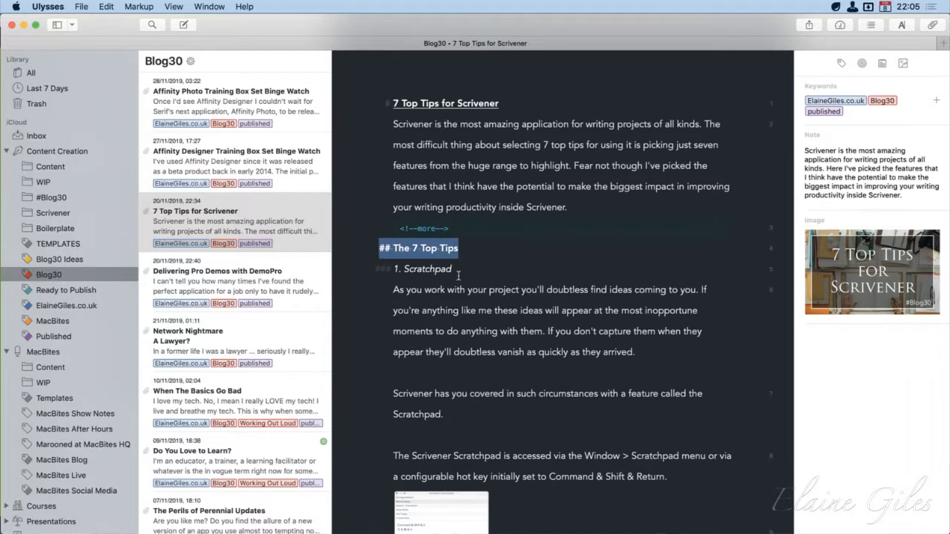
{"action": "left_click_drag", "start_coordinate": [456, 270], "coordinate": [370, 270]}
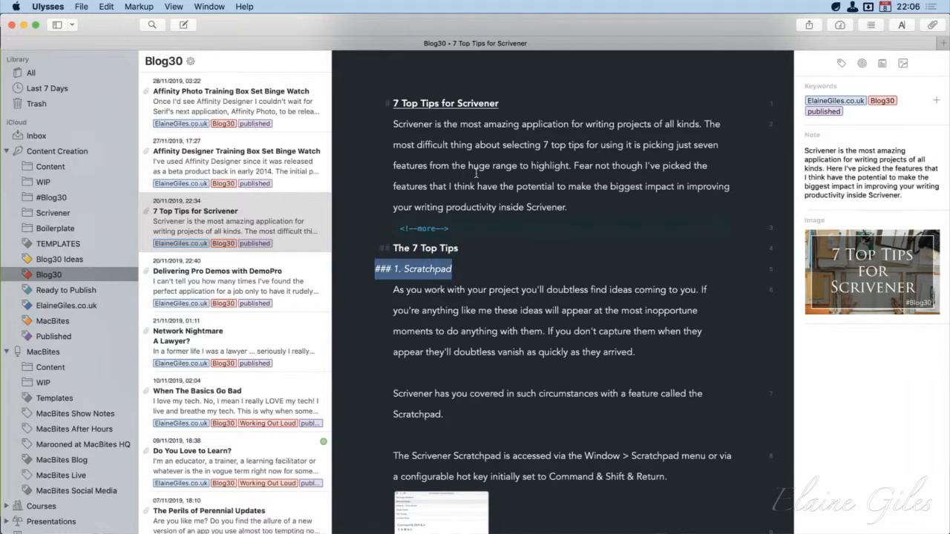
{"action": "left_click_drag", "start_coordinate": [587, 212], "coordinate": [389, 141]}
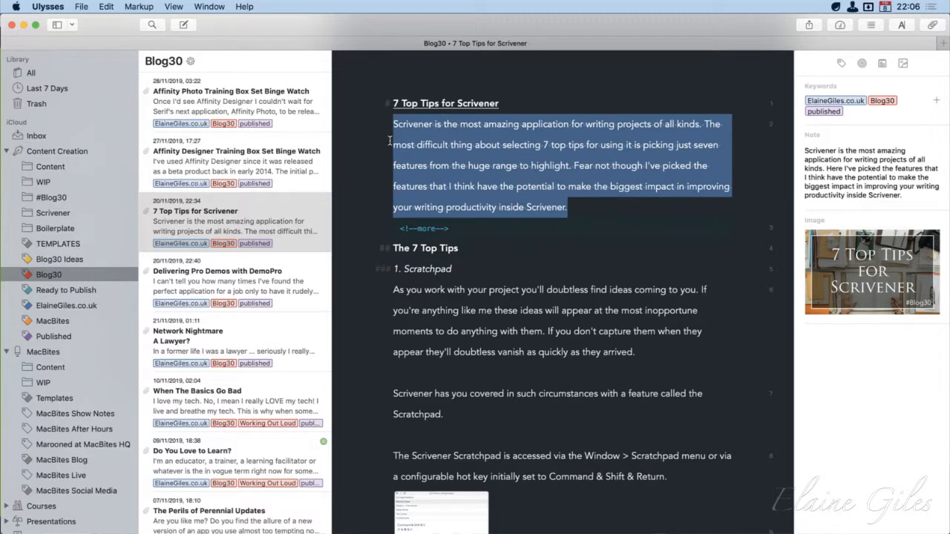
{"action": "left_click_drag", "start_coordinate": [460, 253], "coordinate": [375, 253]}
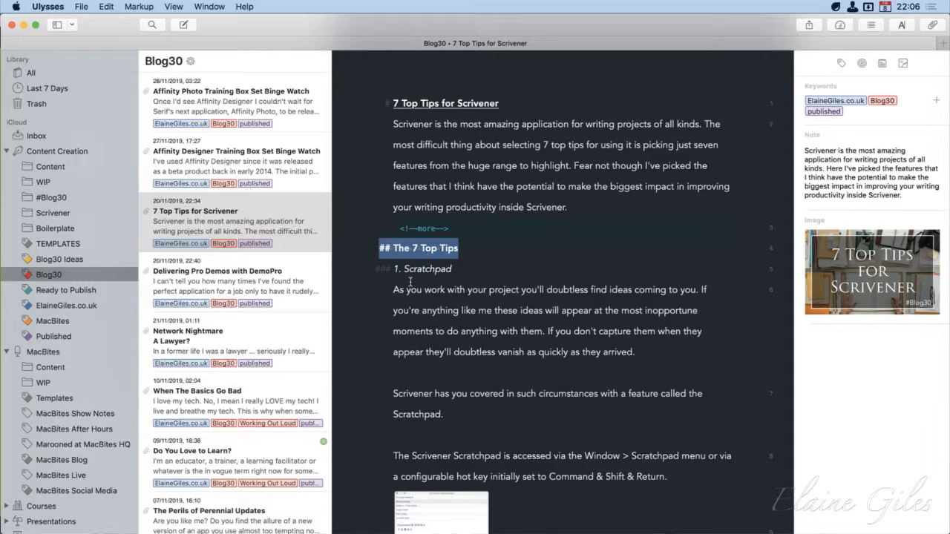
{"action": "left_click", "coordinate": [468, 289]}
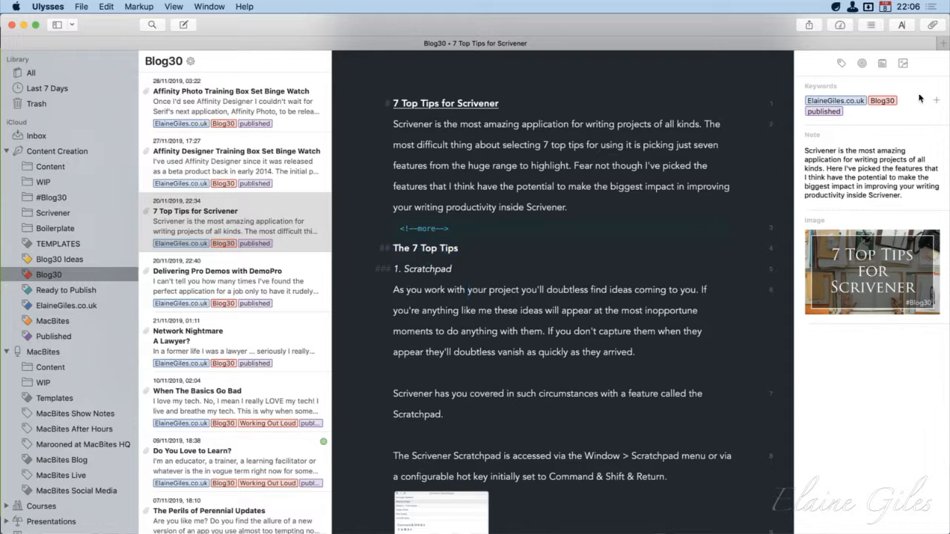
Float the heading outline over the sheet list and use it to jump among the tip headings, finishing at Wrap Up
{"action": "left_click", "coordinate": [872, 26]}
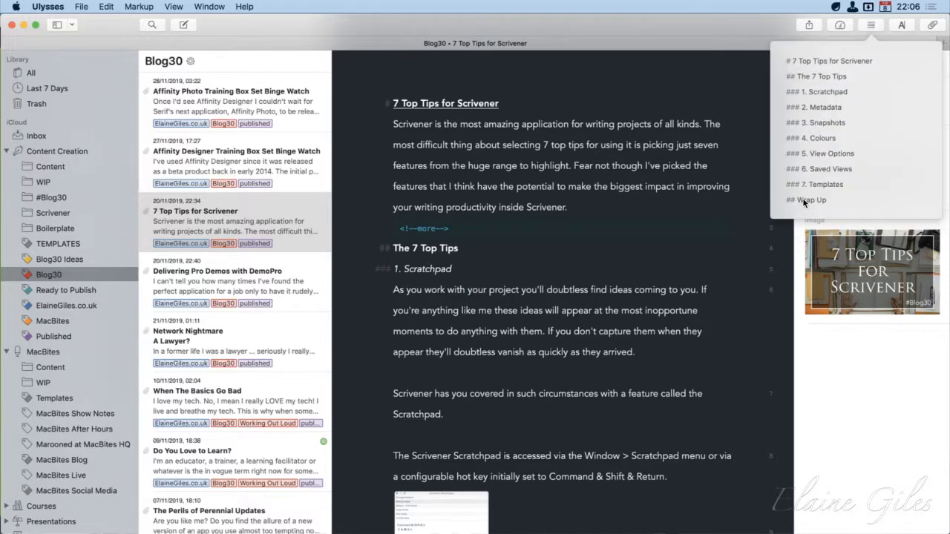
{"action": "left_click_drag", "start_coordinate": [882, 43], "coordinate": [258, 81]}
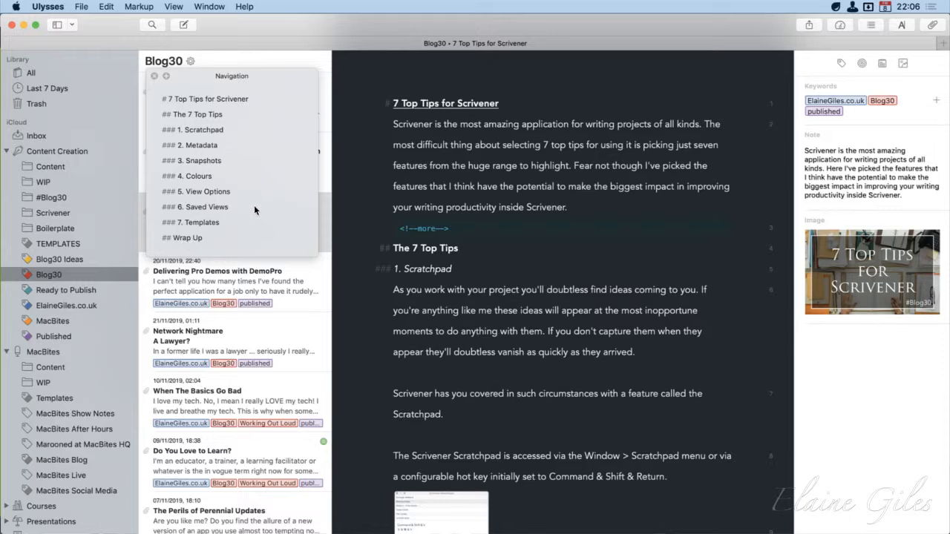
{"action": "left_click", "coordinate": [197, 160]}
{"action": "left_click", "coordinate": [202, 207]}
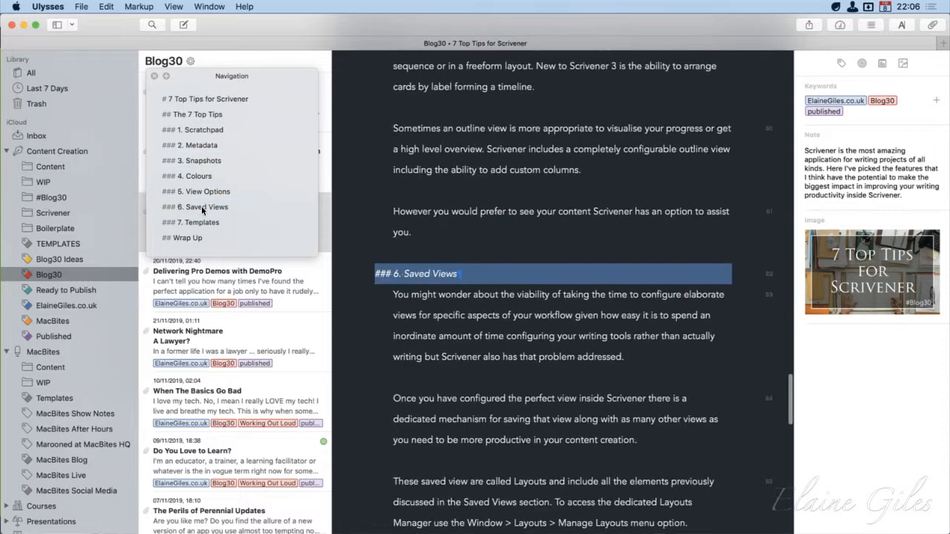
{"action": "left_click", "coordinate": [219, 131]}
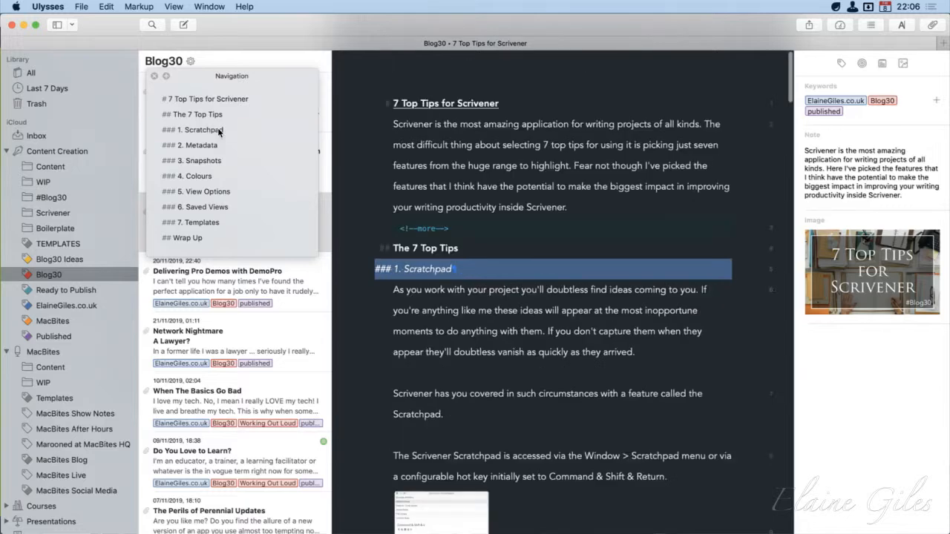
{"action": "left_click", "coordinate": [218, 202]}
{"action": "left_click", "coordinate": [212, 223]}
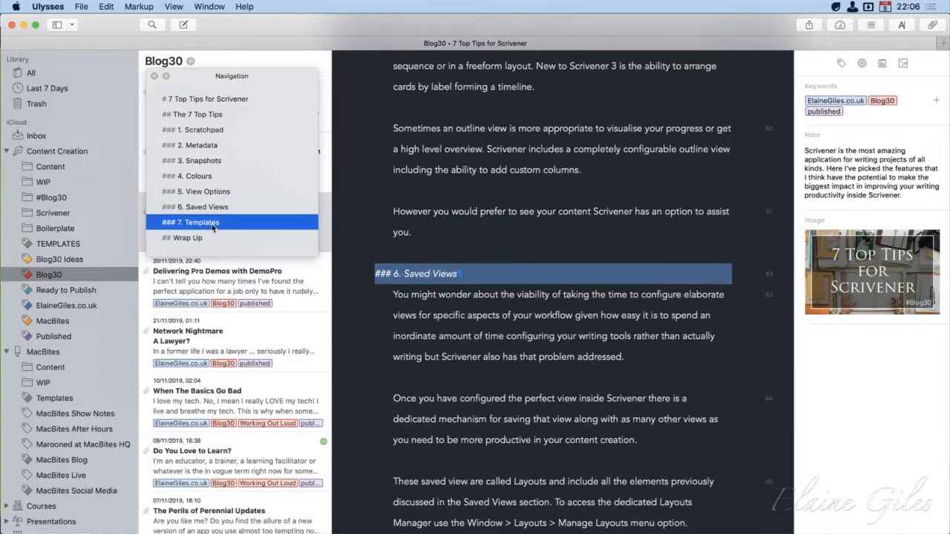
{"action": "left_click", "coordinate": [207, 235]}
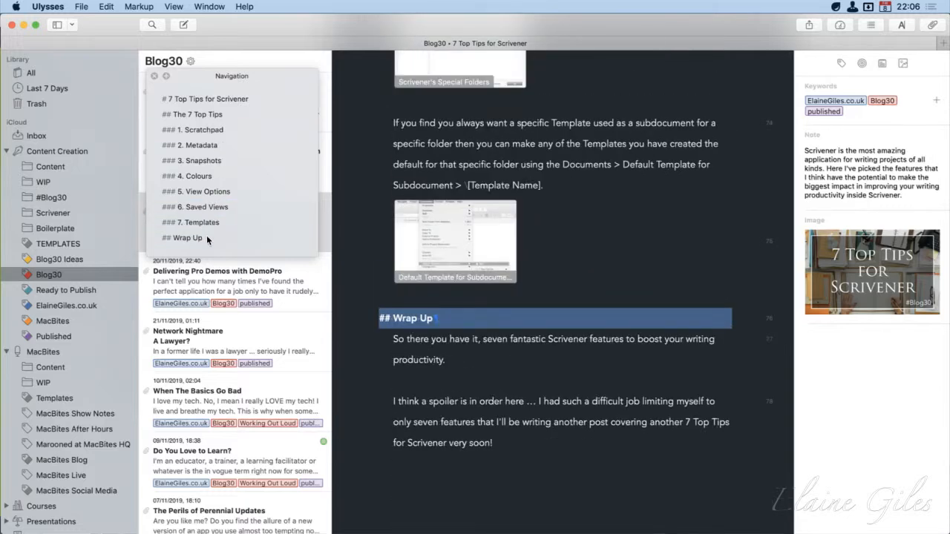
Return to the sheet's title, examine the heading and list markup in the Metadata and Snapshots sections, and close the floating outline
{"action": "left_click", "coordinate": [221, 101]}
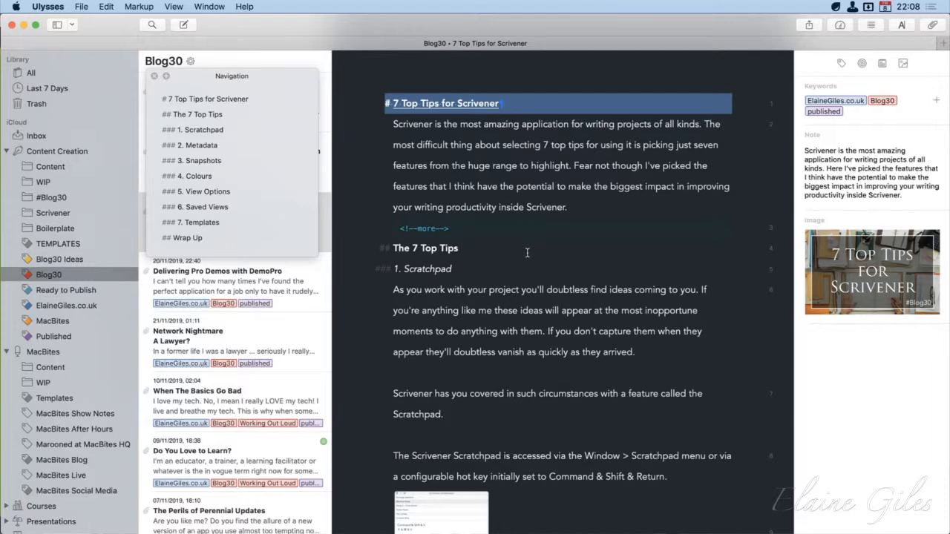
{"action": "scroll", "coordinate": [494, 236], "scroll_direction": "down", "scroll_amount": 10}
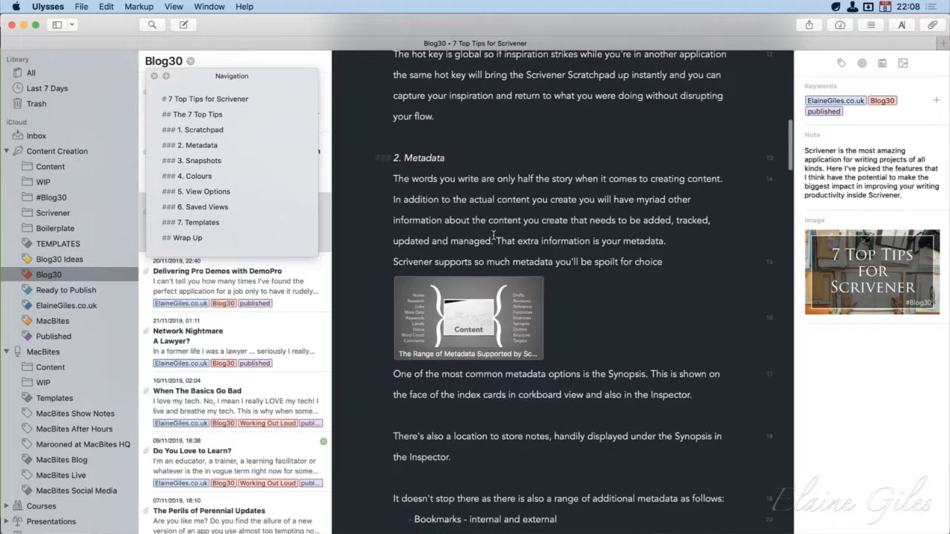
{"action": "scroll", "coordinate": [493, 236], "scroll_direction": "down", "scroll_amount": 8}
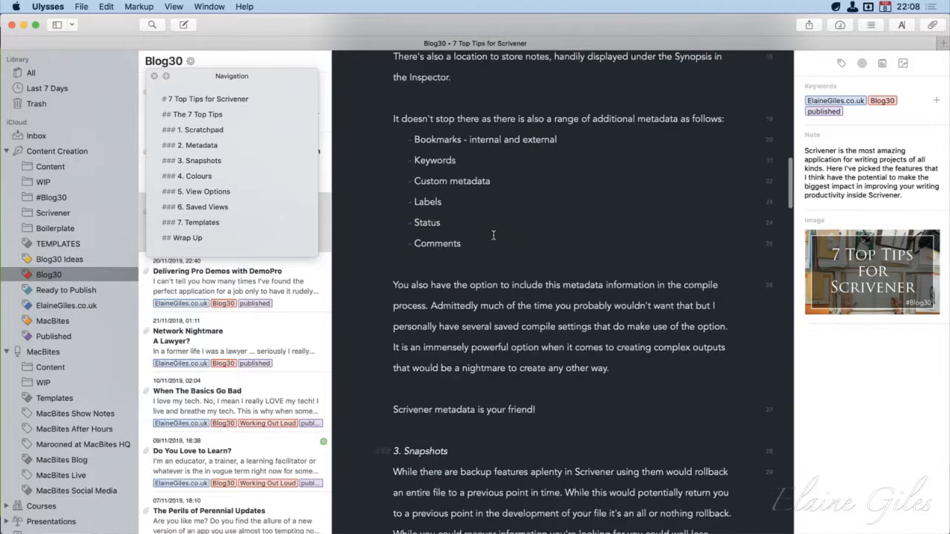
{"action": "scroll", "coordinate": [494, 236], "scroll_direction": "down", "scroll_amount": 6}
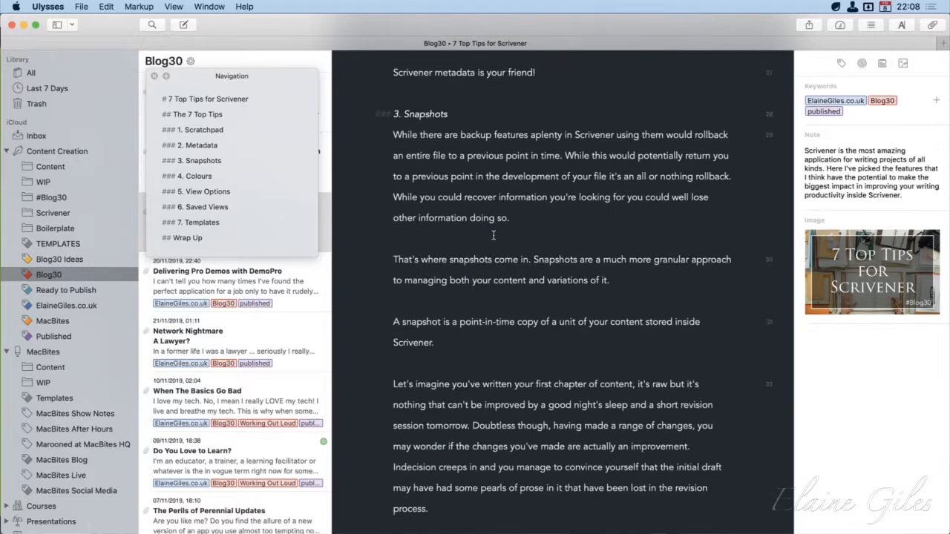
{"action": "scroll", "coordinate": [493, 236], "scroll_direction": "up", "scroll_amount": 15}
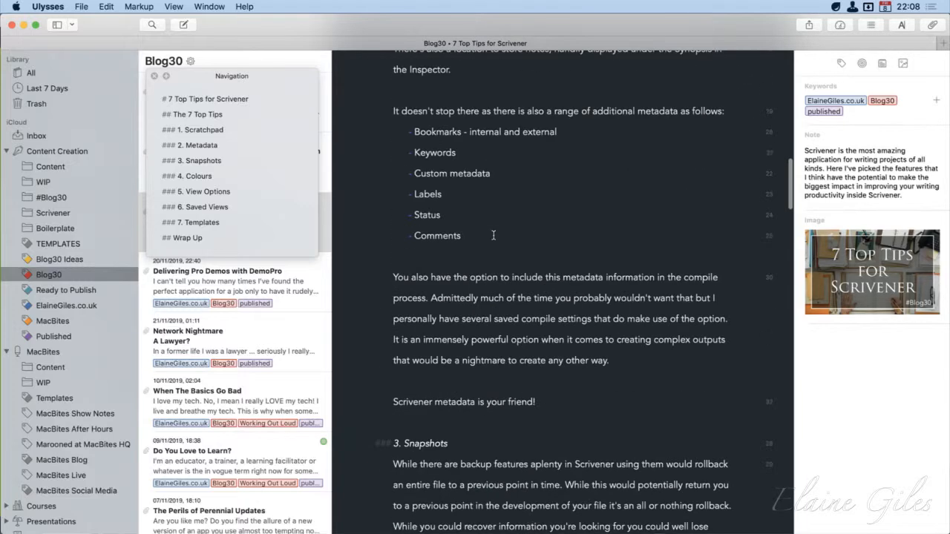
{"action": "scroll", "coordinate": [494, 235], "scroll_direction": "up", "scroll_amount": 5}
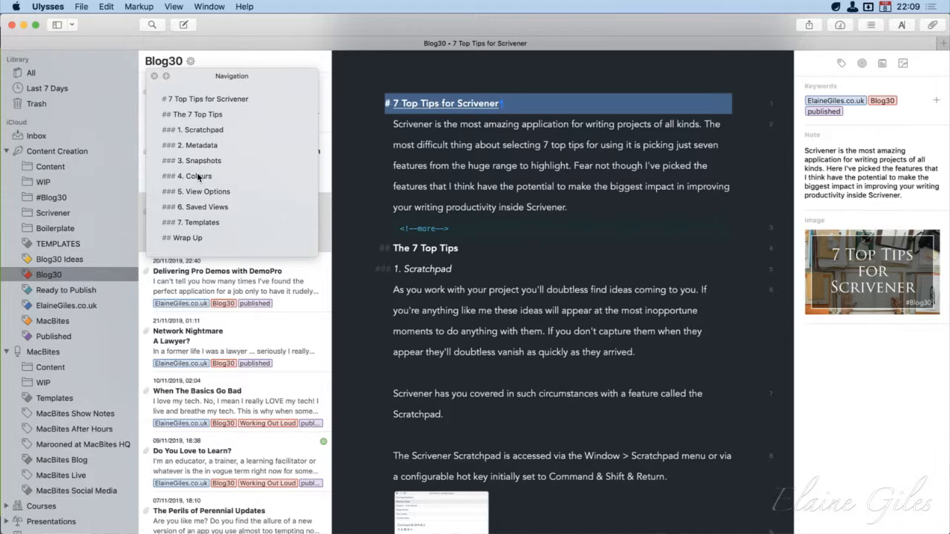
{"action": "left_click", "coordinate": [154, 77]}
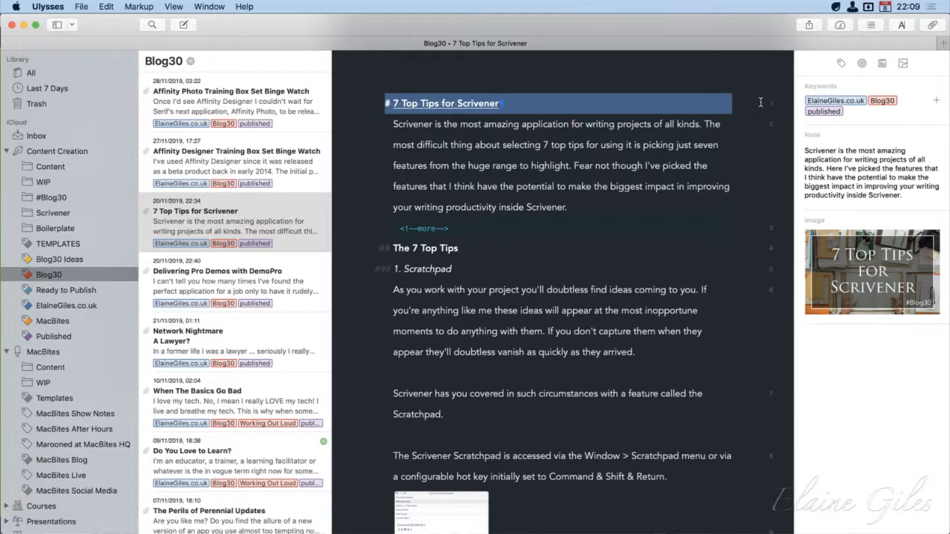
Open the publishing options for the 7 Top Tips for Scrivener sheet and choose nwag.co.uk as the destination site
{"action": "left_click", "coordinate": [812, 24]}
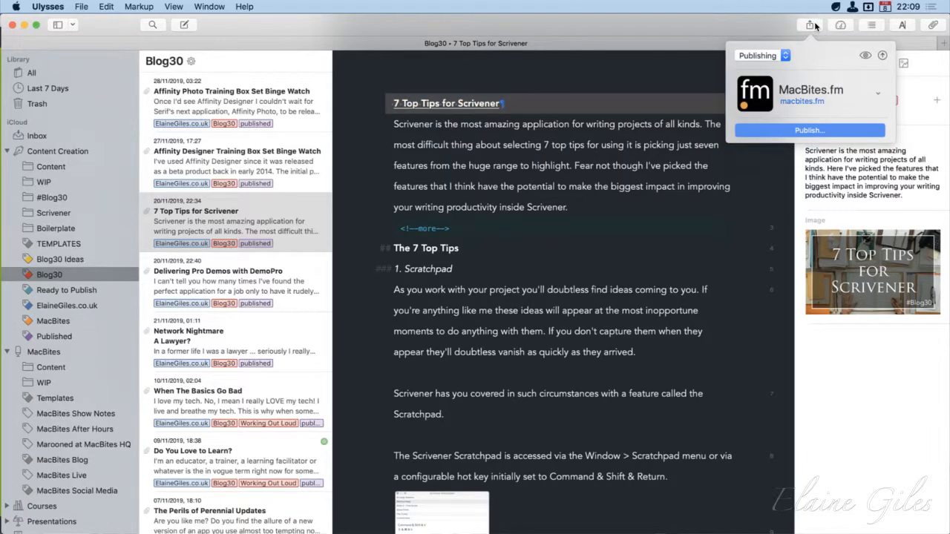
{"action": "left_click", "coordinate": [877, 93]}
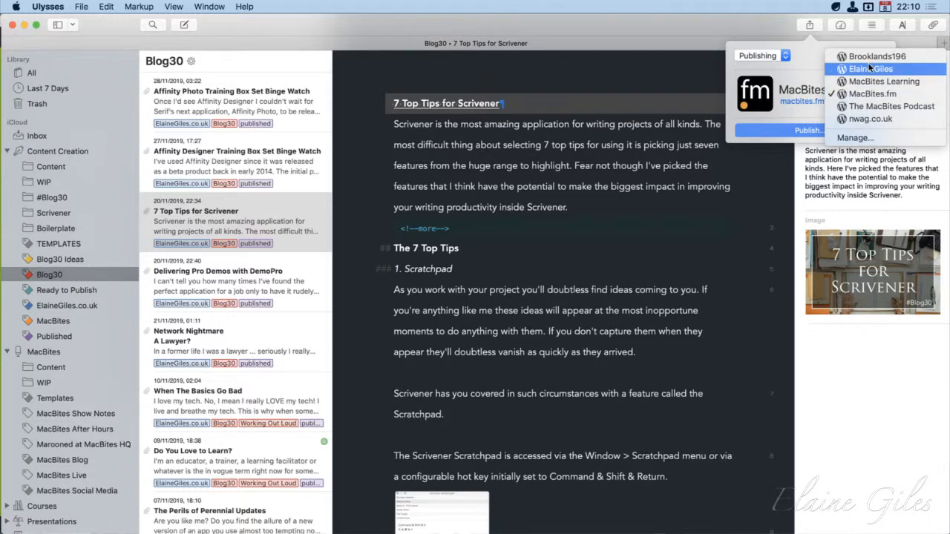
{"action": "left_click", "coordinate": [859, 117]}
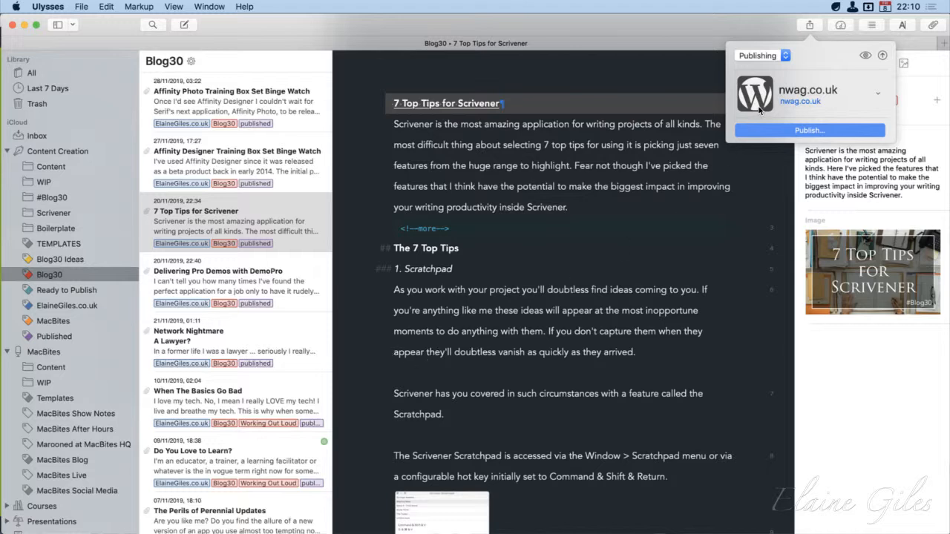
Review the WordPress post's title, status, excerpt and featured image, and publish it immediately as a draft in Standard format
{"action": "left_click", "coordinate": [804, 131]}
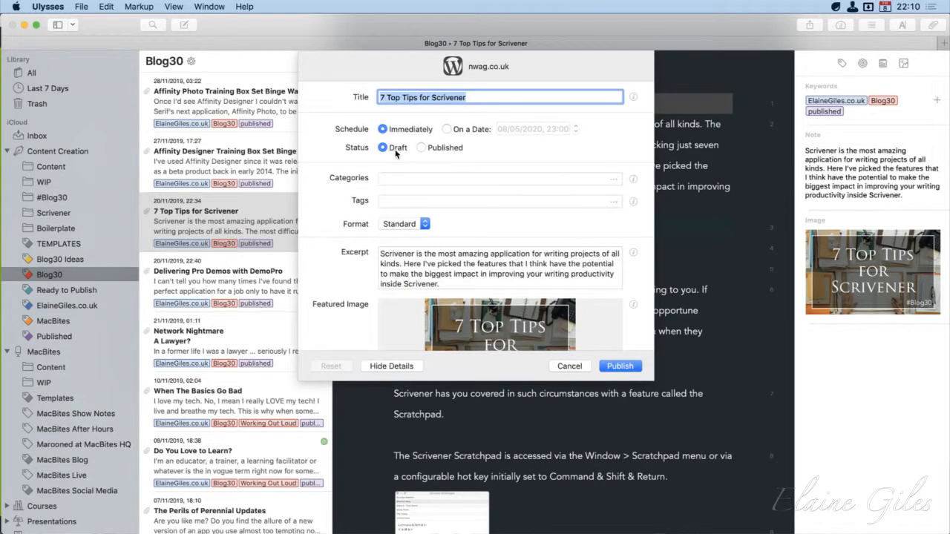
{"action": "scroll", "coordinate": [507, 288], "scroll_direction": "down", "scroll_amount": 3}
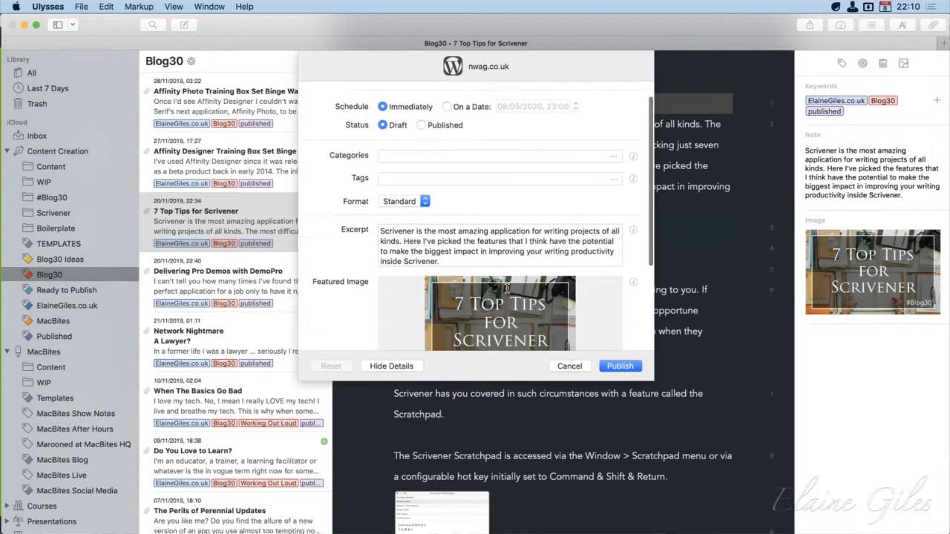
{"action": "scroll", "coordinate": [507, 288], "scroll_direction": "down", "scroll_amount": 2}
{"action": "scroll", "coordinate": [507, 288], "scroll_direction": "up", "scroll_amount": 6}
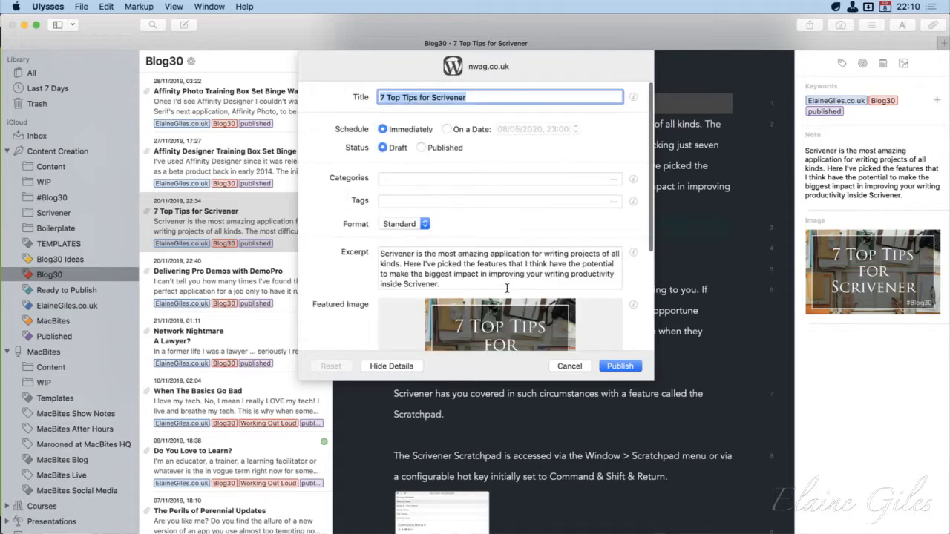
{"action": "left_click", "coordinate": [620, 365]}
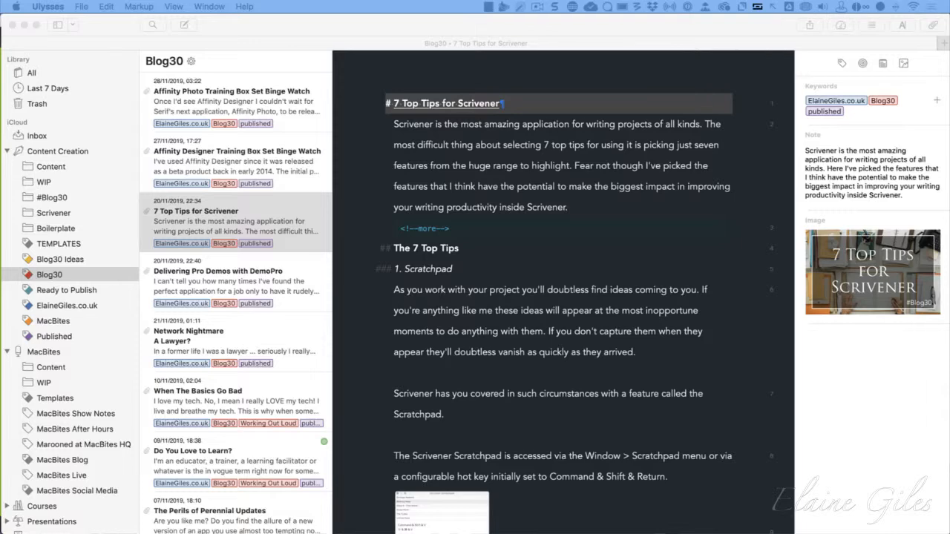
{"action": "left_click", "coordinate": [547, 5]}
{"action": "left_click", "coordinate": [541, 8]}
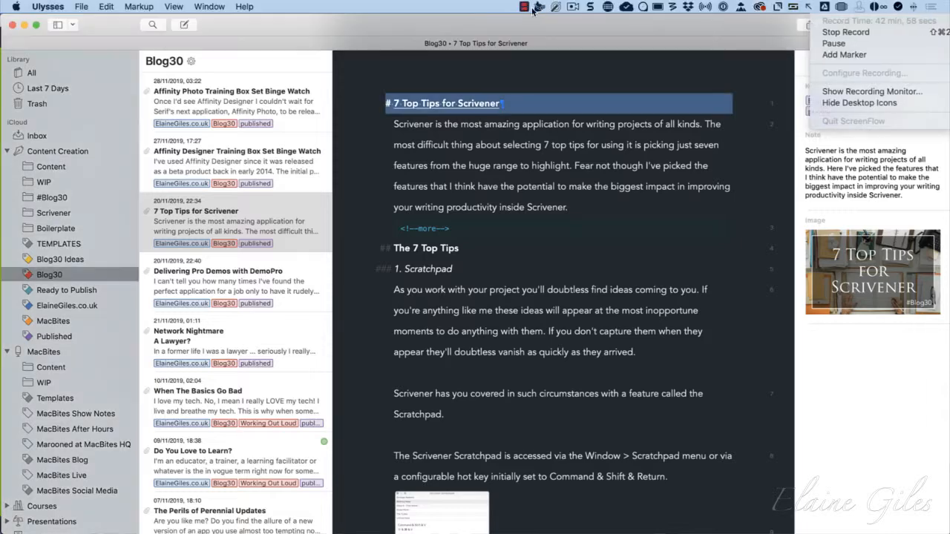
{"action": "left_click", "coordinate": [588, 8]}
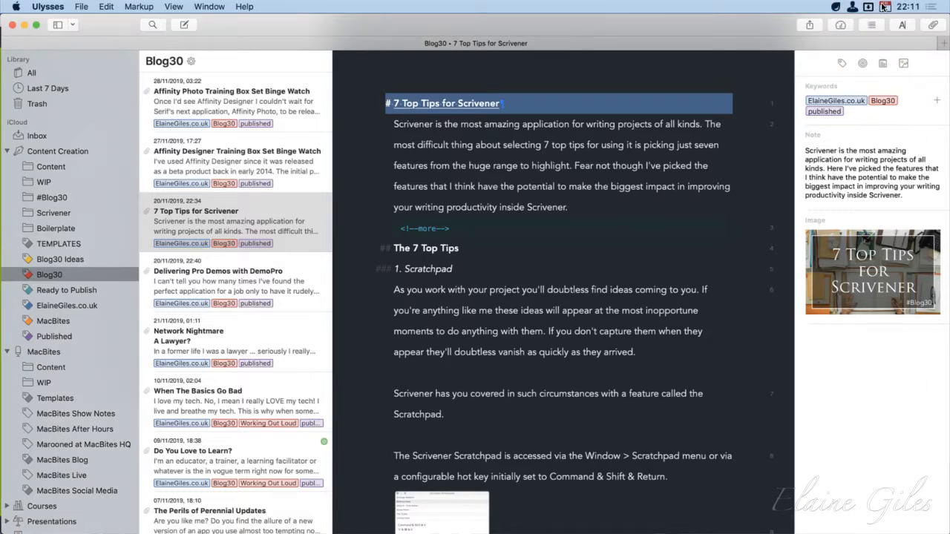
{"action": "left_click", "coordinate": [853, 8]}
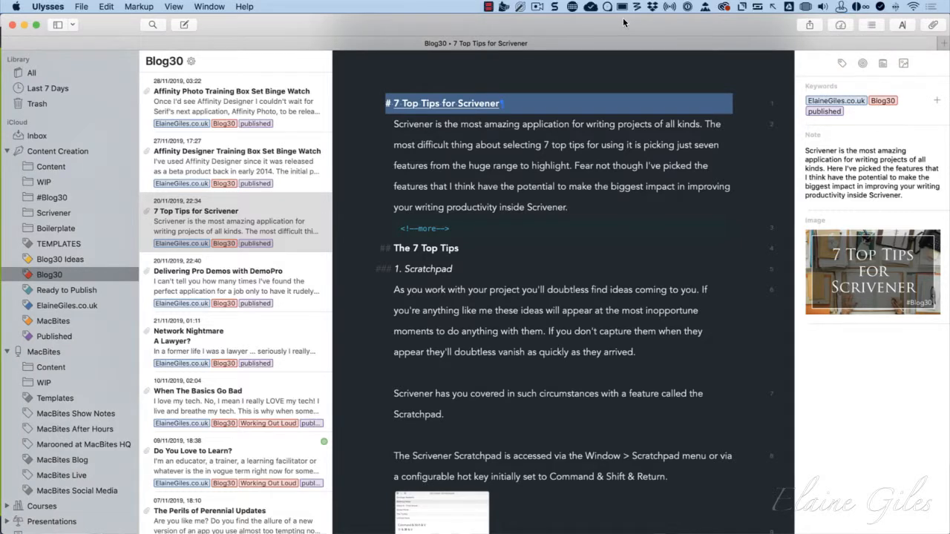
{"action": "left_click", "coordinate": [538, 8]}
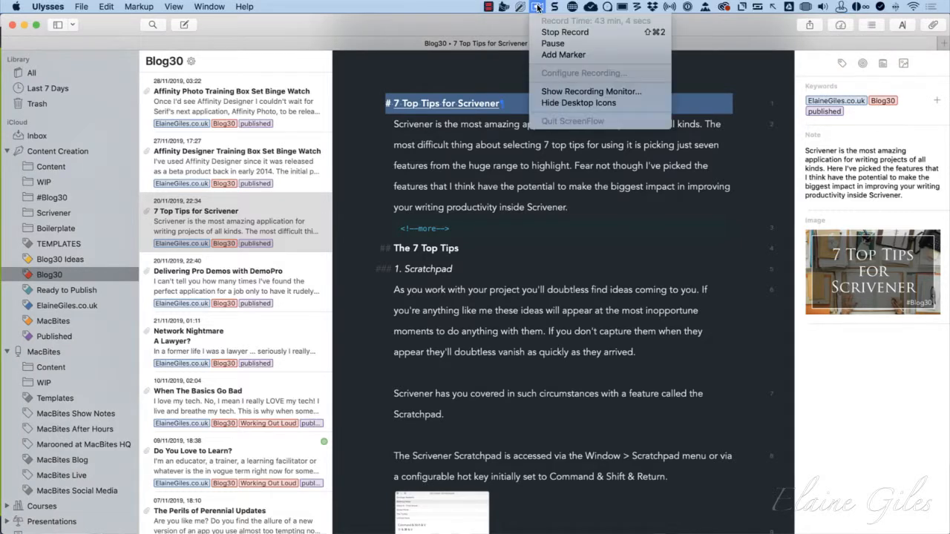
{"action": "left_click", "coordinate": [569, 34]}
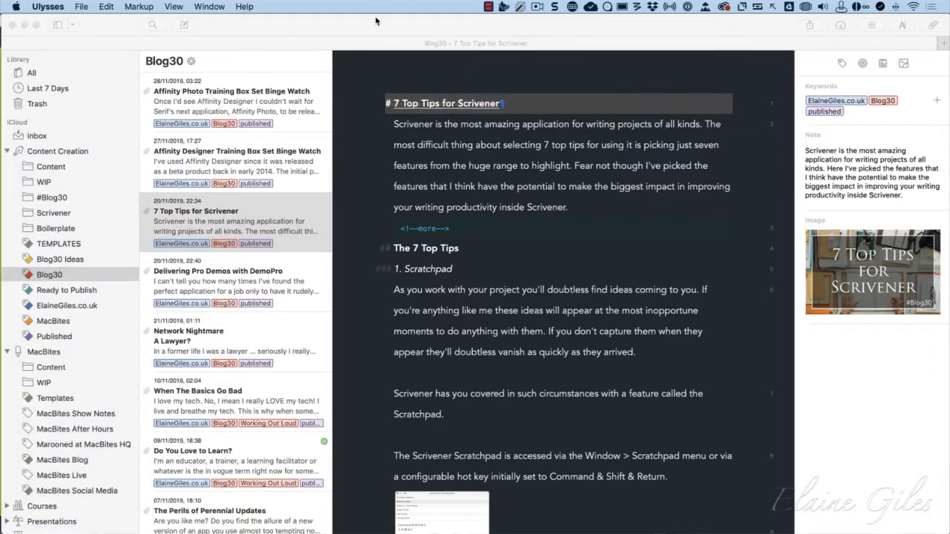
Switch to the WordPress draft in Firefox, preview it, and examine the rendered post from the introduction through the Snapshots section
{"action": "left_click", "coordinate": [362, 7]}
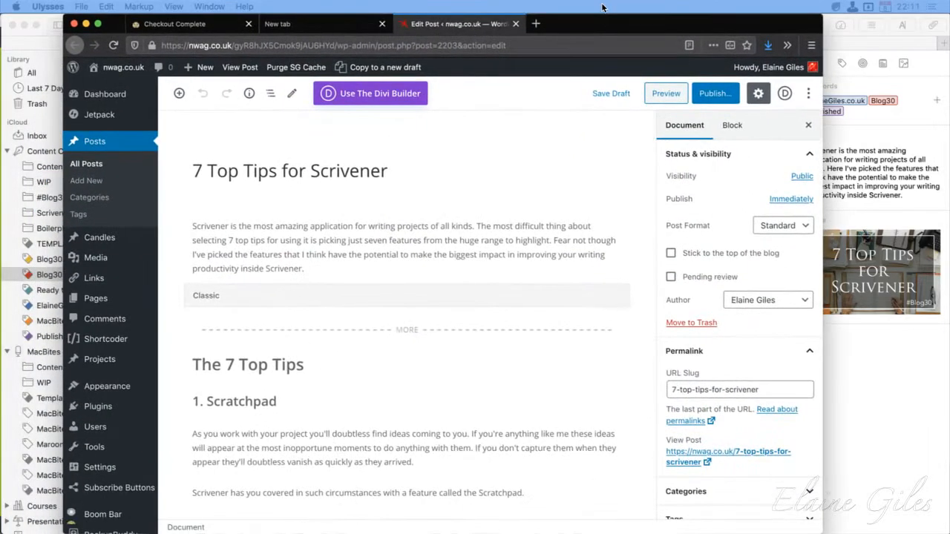
{"action": "left_click", "coordinate": [667, 95]}
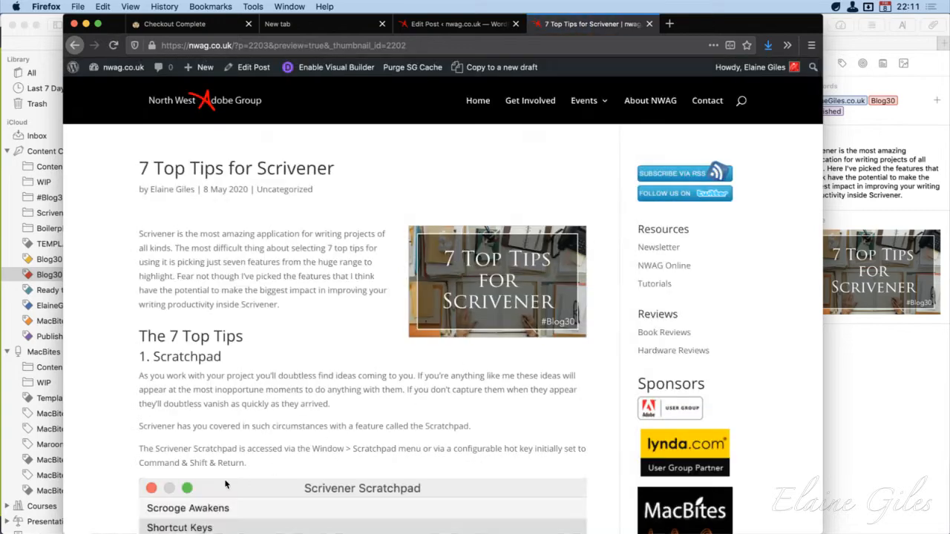
{"action": "scroll", "coordinate": [283, 449], "scroll_direction": "down", "scroll_amount": 5}
{"action": "scroll", "coordinate": [284, 449], "scroll_direction": "down", "scroll_amount": 15}
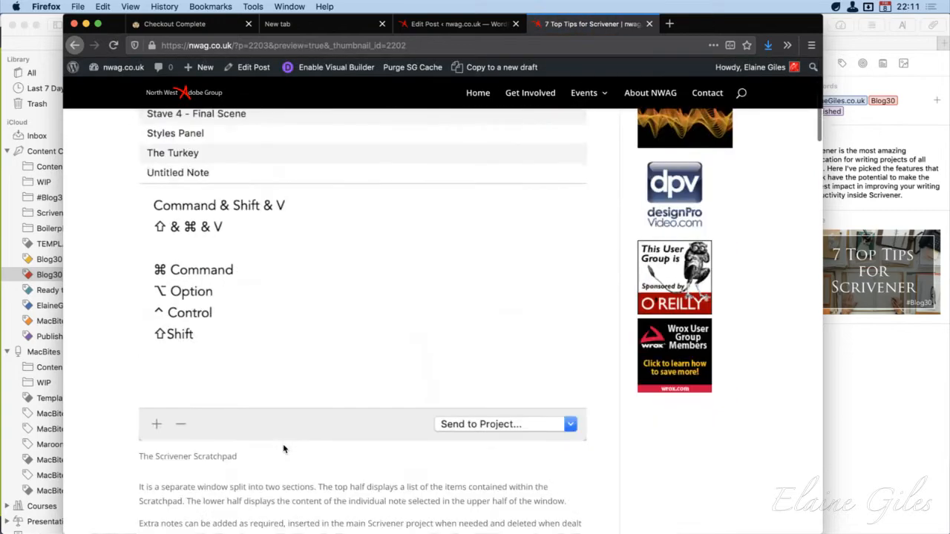
{"action": "scroll", "coordinate": [283, 449], "scroll_direction": "down", "scroll_amount": 18}
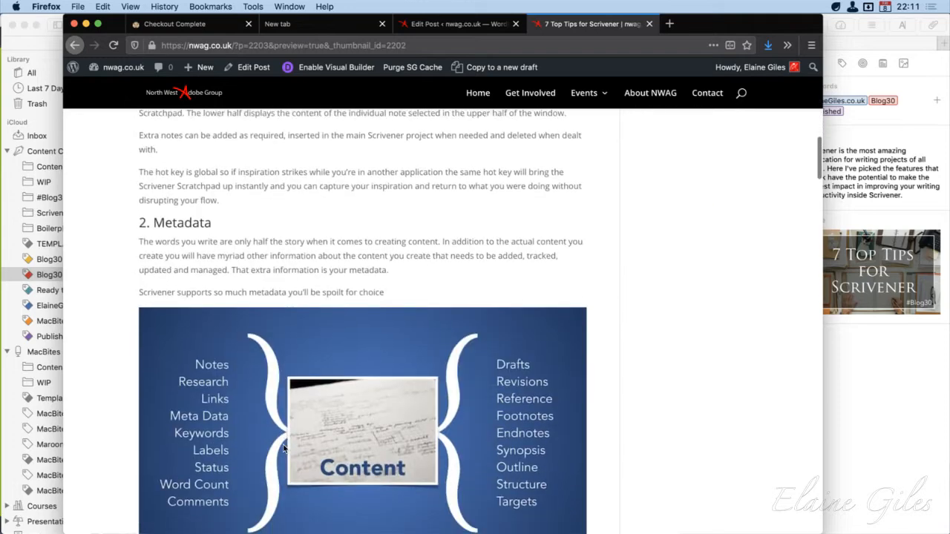
{"action": "scroll", "coordinate": [284, 449], "scroll_direction": "down", "scroll_amount": 7}
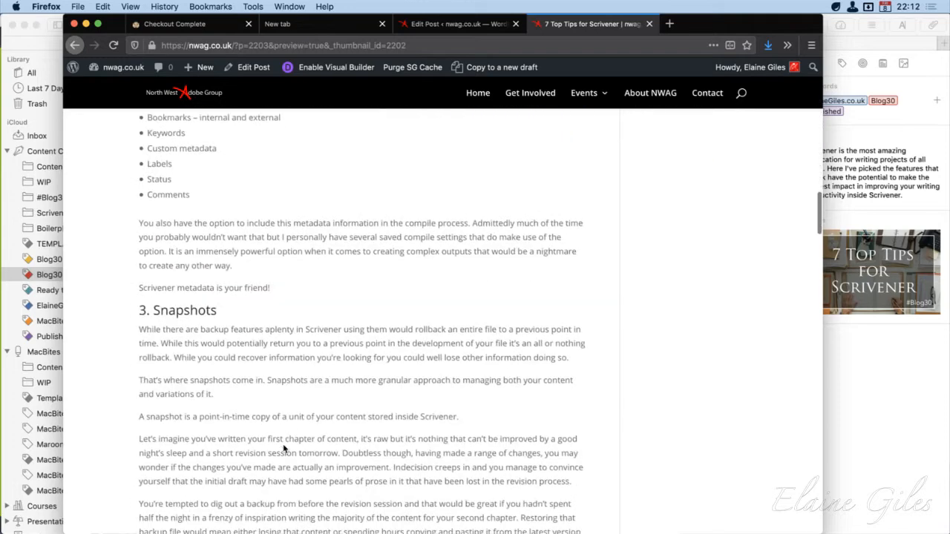
Examine the rest of the post preview, from Colours and View Options through Saved Views and Templates
{"action": "scroll", "coordinate": [284, 449], "scroll_direction": "down", "scroll_amount": 9}
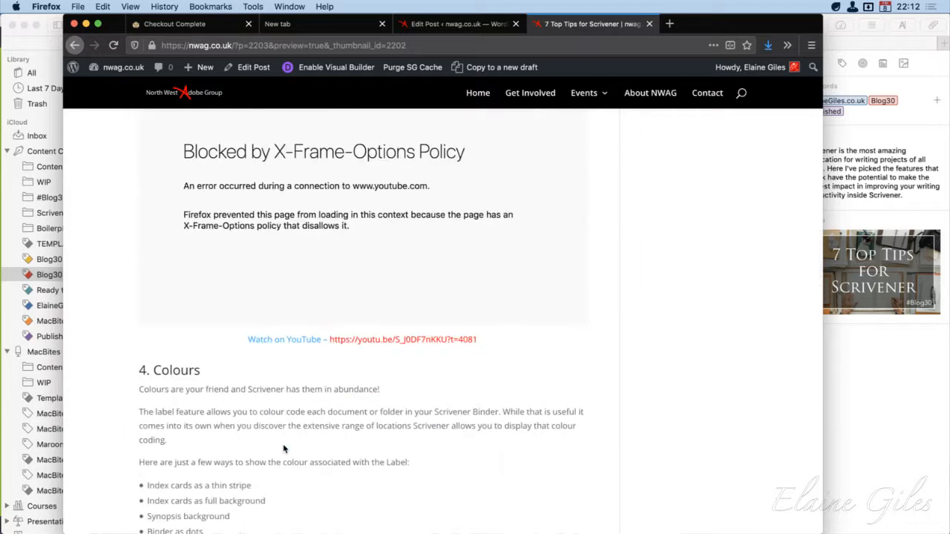
{"action": "scroll", "coordinate": [284, 449], "scroll_direction": "down", "scroll_amount": 5}
{"action": "scroll", "coordinate": [283, 449], "scroll_direction": "down", "scroll_amount": 2}
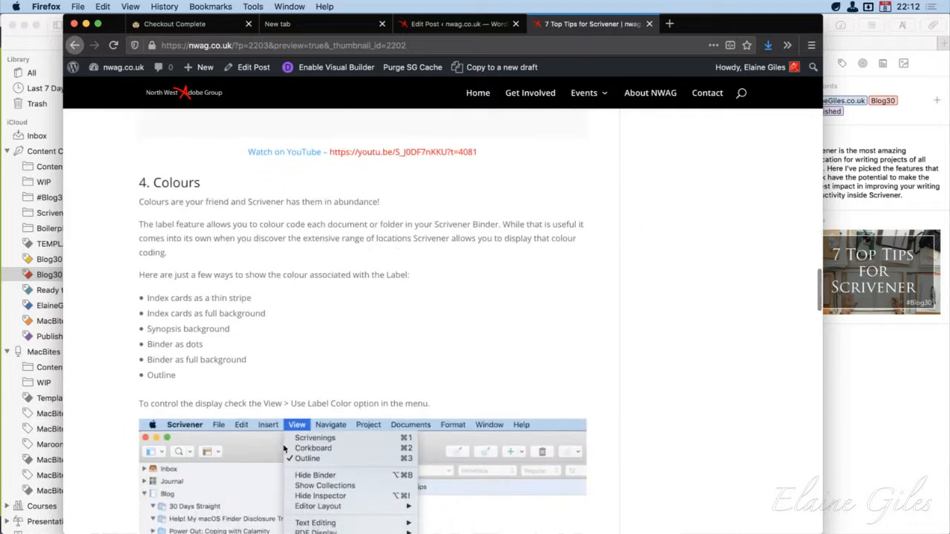
{"action": "scroll", "coordinate": [284, 449], "scroll_direction": "down", "scroll_amount": 8}
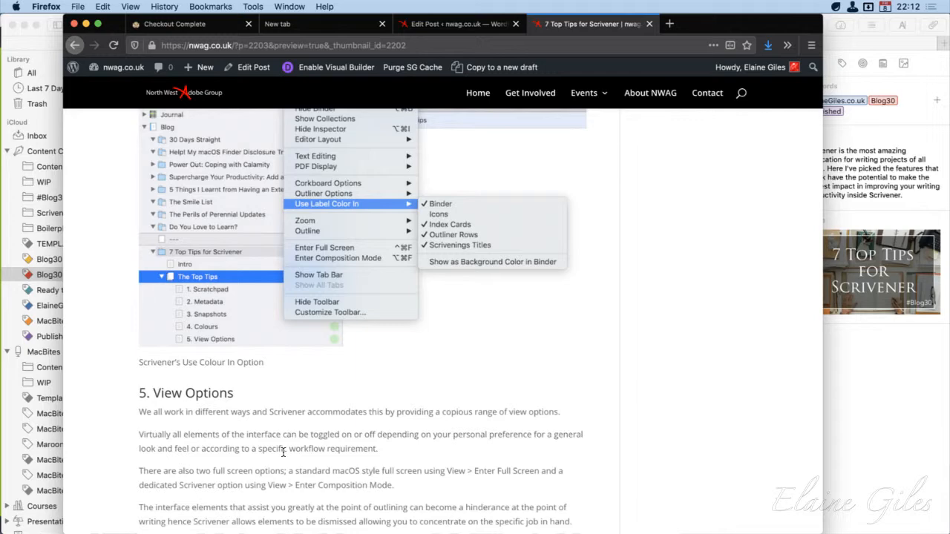
{"action": "scroll", "coordinate": [283, 452], "scroll_direction": "down", "scroll_amount": 4}
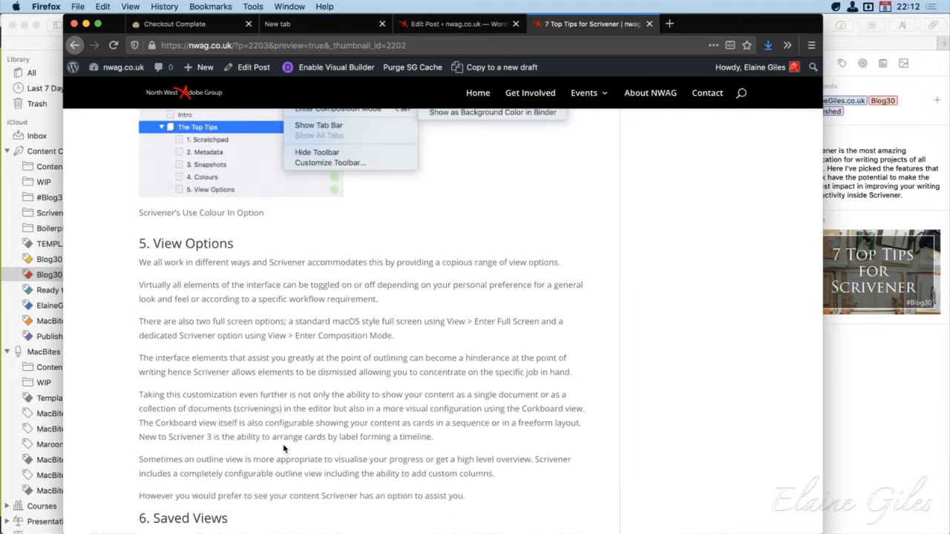
{"action": "scroll", "coordinate": [284, 449], "scroll_direction": "down", "scroll_amount": 15}
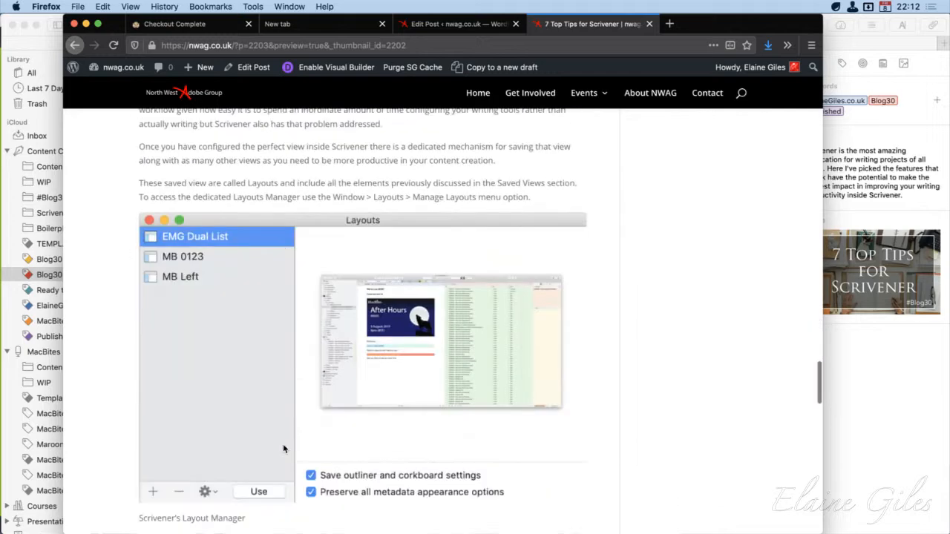
{"action": "scroll", "coordinate": [284, 449], "scroll_direction": "down", "scroll_amount": 15}
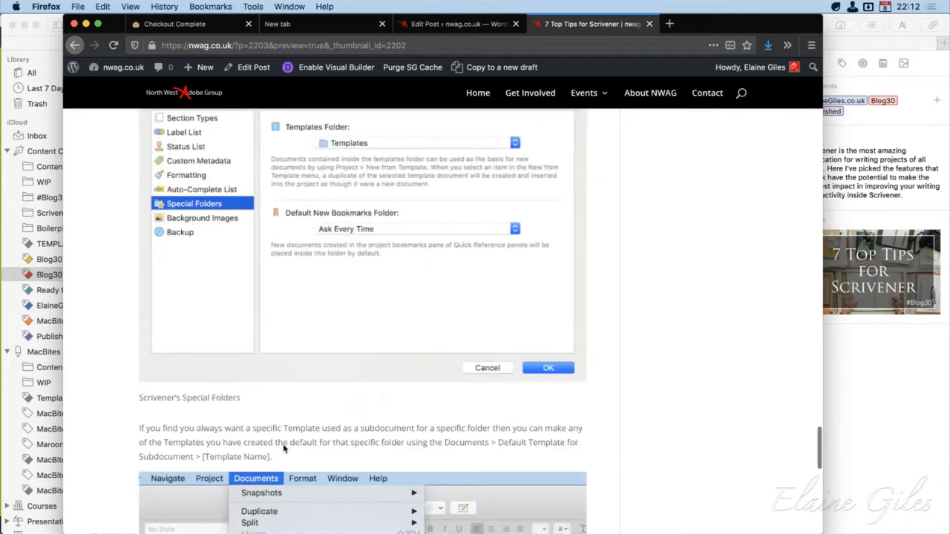
{"action": "scroll", "coordinate": [283, 452], "scroll_direction": "down", "scroll_amount": 1}
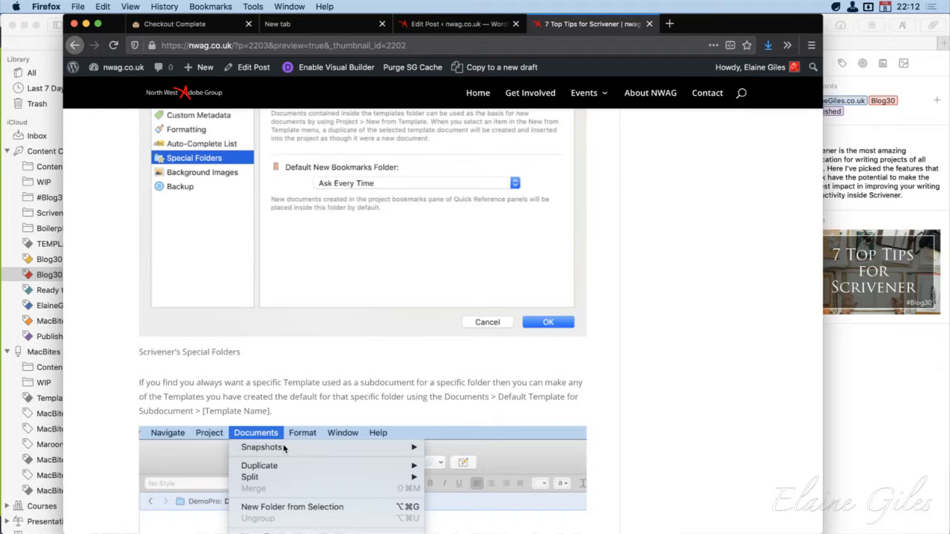
{"action": "scroll", "coordinate": [284, 449], "scroll_direction": "up", "scroll_amount": 15}
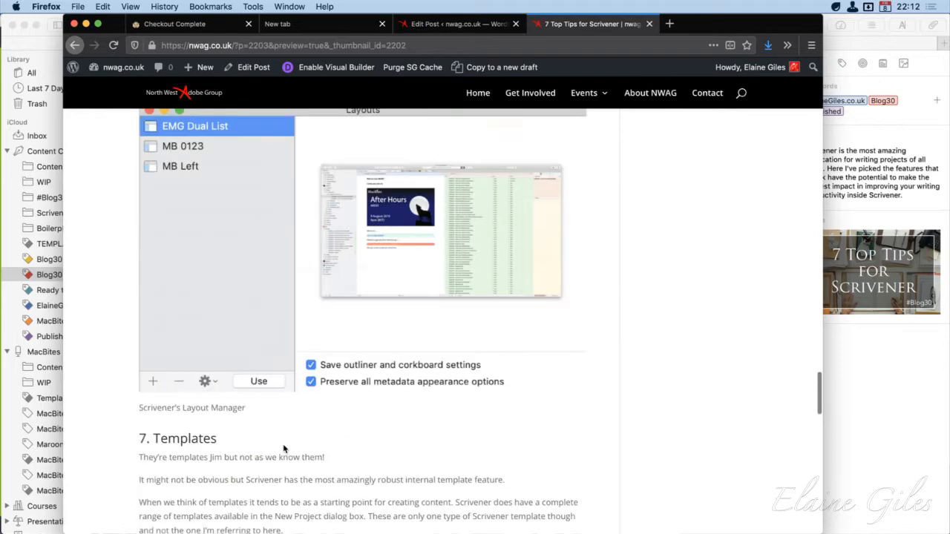
Switch back to Ulysses and set the export format of the 7 Top Tips for Scrivener sheet to DOCX
{"action": "left_click_drag", "start_coordinate": [763, 26], "coordinate": [0, 141]}
{"action": "key", "text": "super+Tab"}
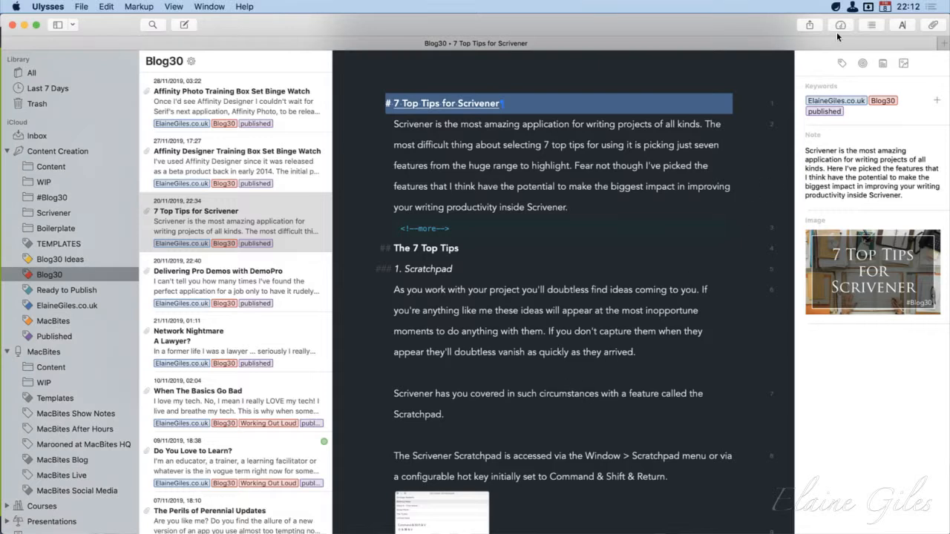
{"action": "left_click", "coordinate": [810, 25]}
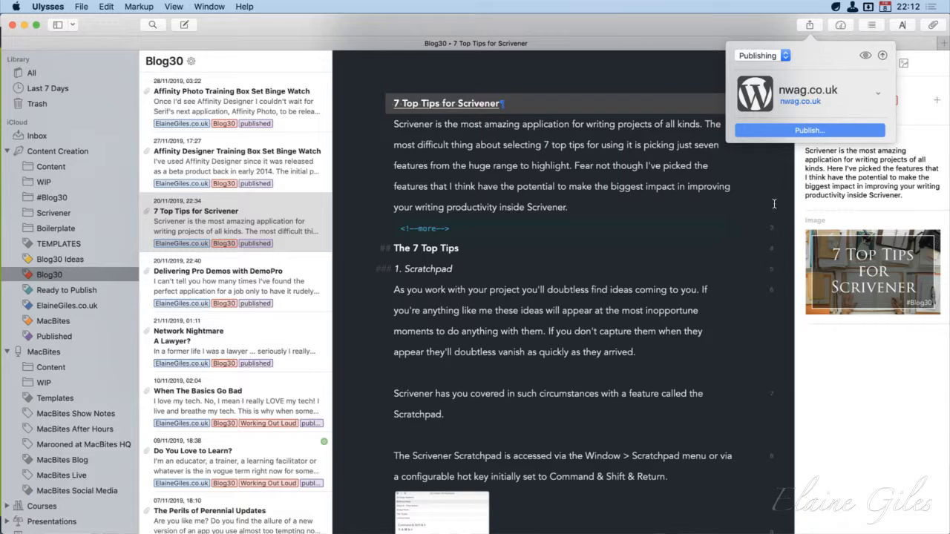
{"action": "left_click", "coordinate": [786, 55]}
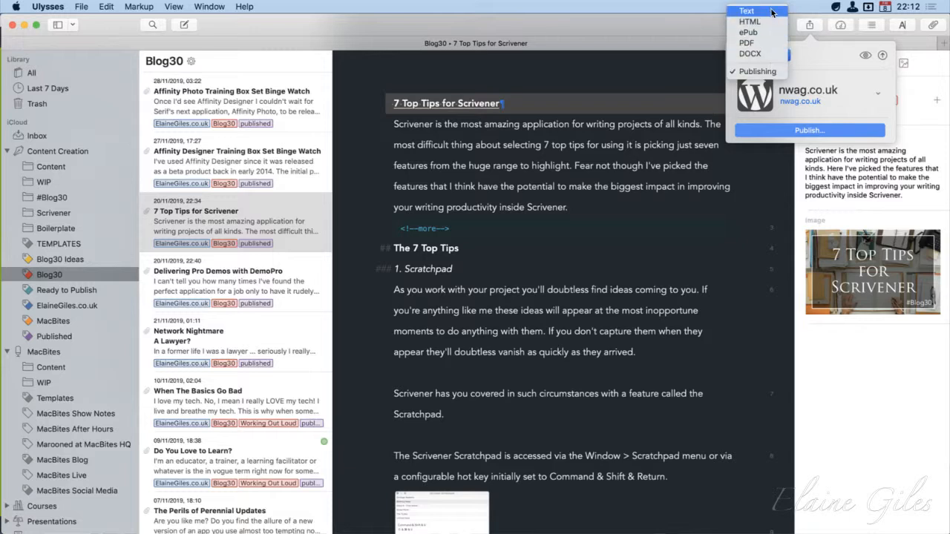
{"action": "left_click", "coordinate": [770, 56]}
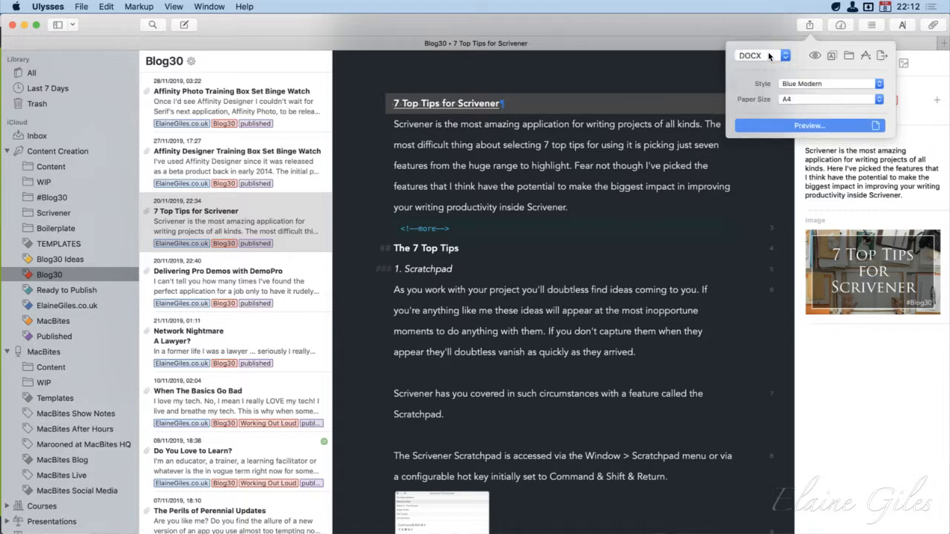
Open the export style manager and examine the available PDF/DOCX, HTML and ePub styles, including Meet Charter
{"action": "left_click", "coordinate": [879, 84]}
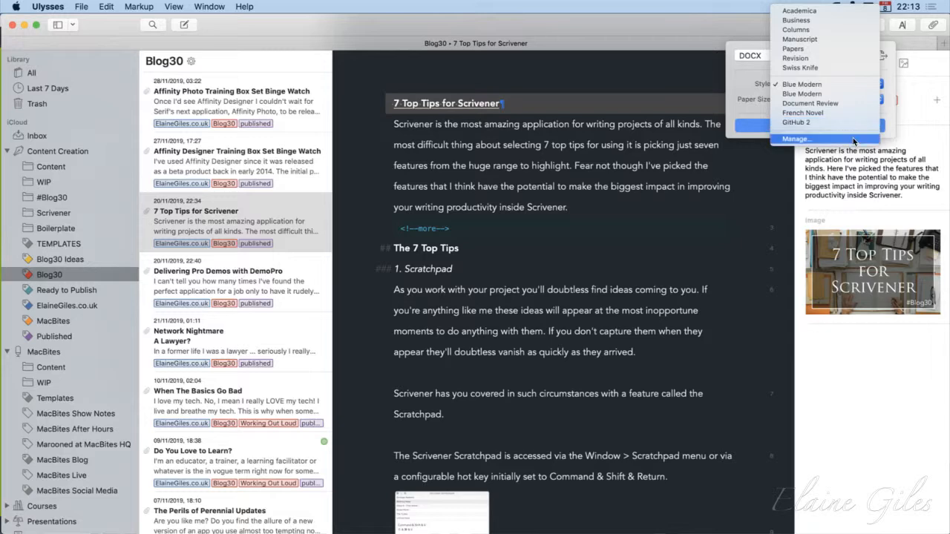
{"action": "left_click", "coordinate": [861, 139]}
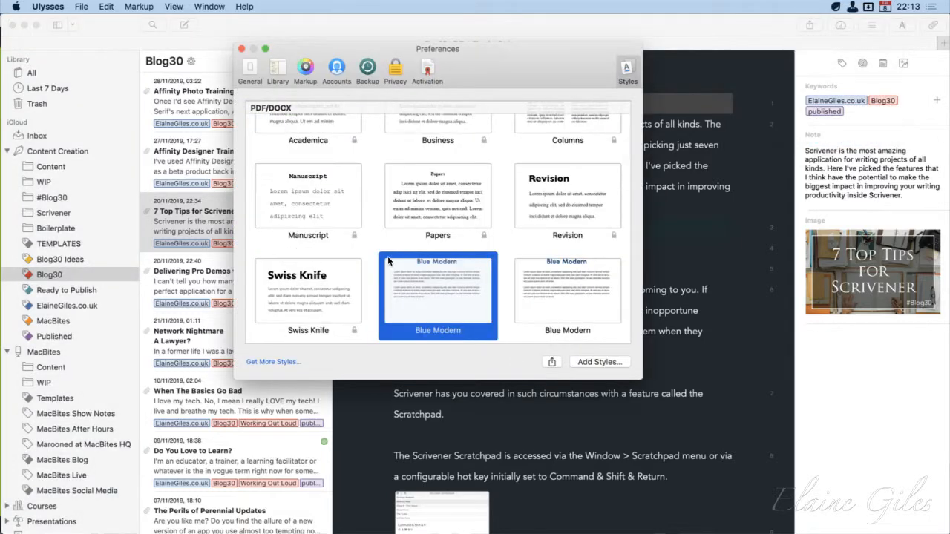
{"action": "scroll", "coordinate": [387, 256], "scroll_direction": "up", "scroll_amount": 3}
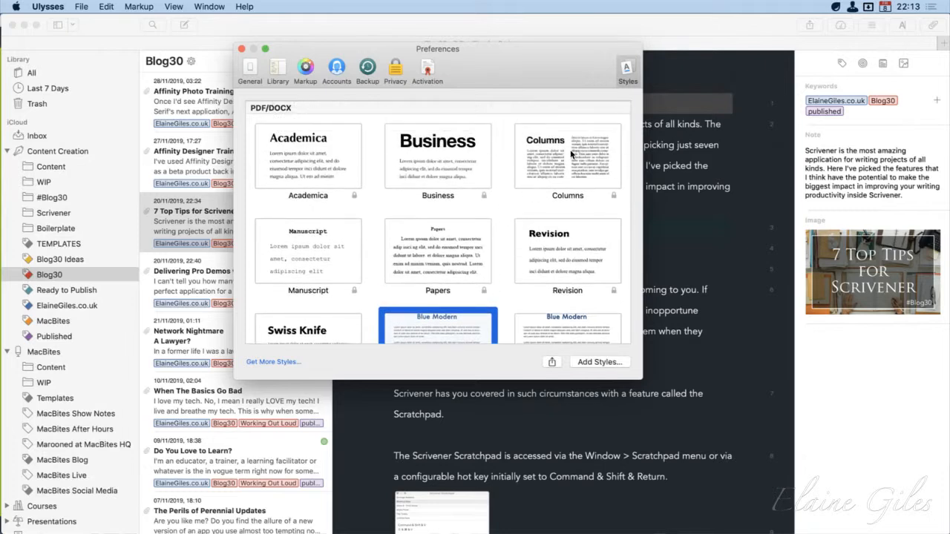
{"action": "scroll", "coordinate": [455, 271], "scroll_direction": "down", "scroll_amount": 2}
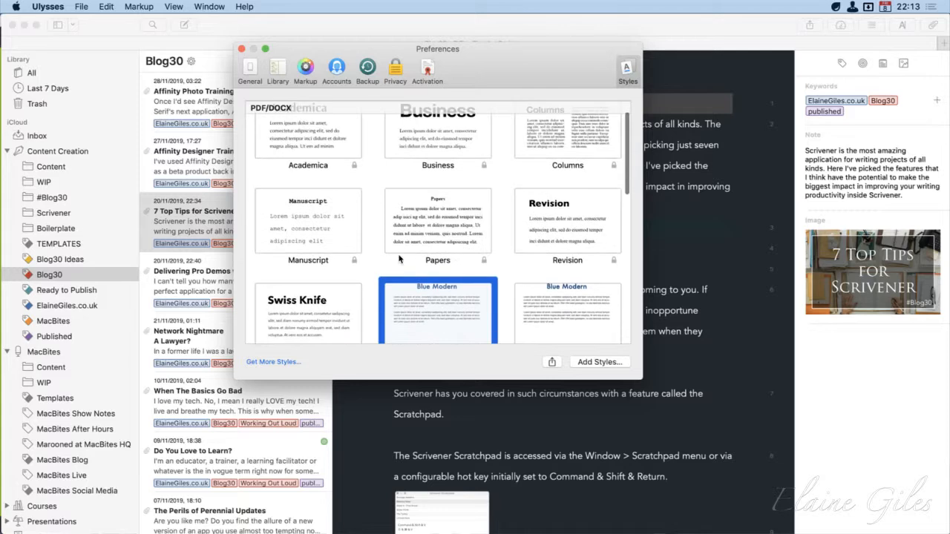
{"action": "scroll", "coordinate": [452, 299], "scroll_direction": "down", "scroll_amount": 10}
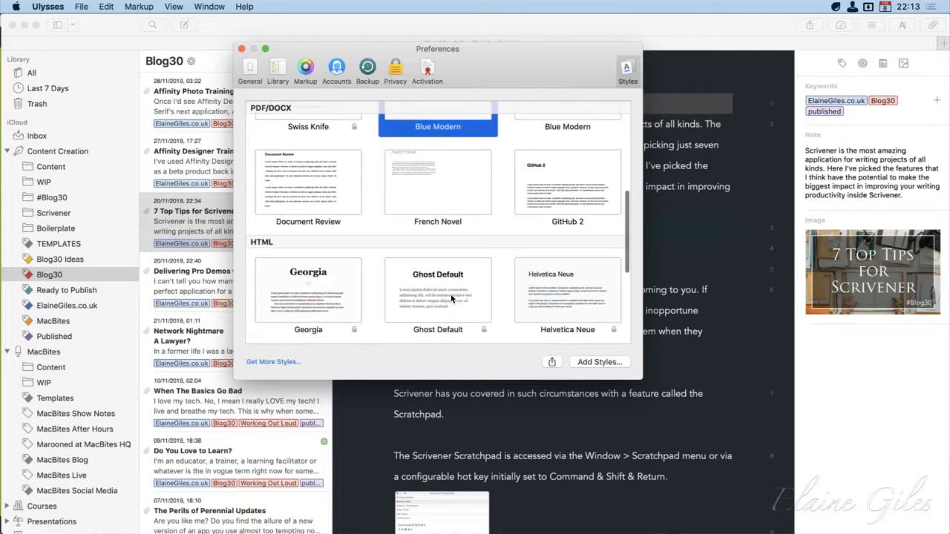
{"action": "scroll", "coordinate": [452, 298], "scroll_direction": "up", "scroll_amount": 8}
{"action": "scroll", "coordinate": [584, 322], "scroll_direction": "down", "scroll_amount": 6}
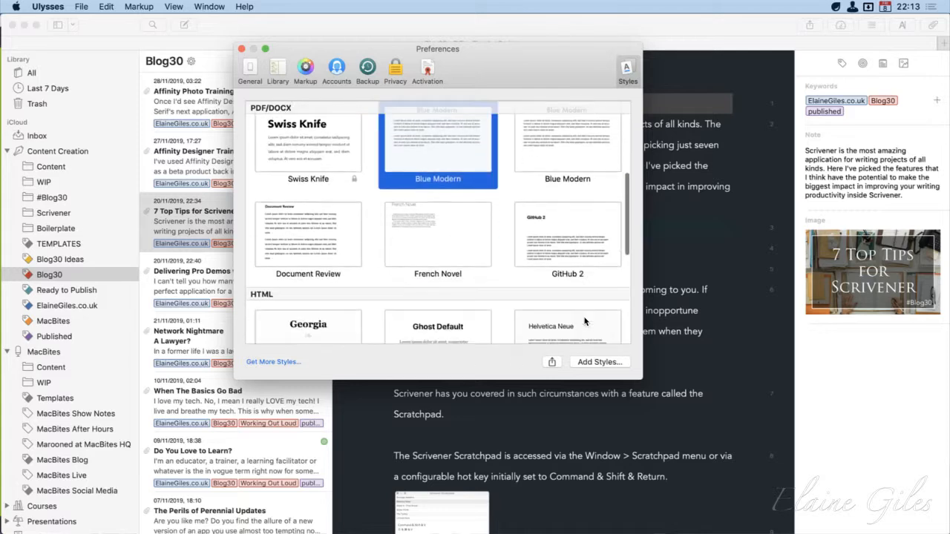
{"action": "scroll", "coordinate": [585, 321], "scroll_direction": "down", "scroll_amount": 2}
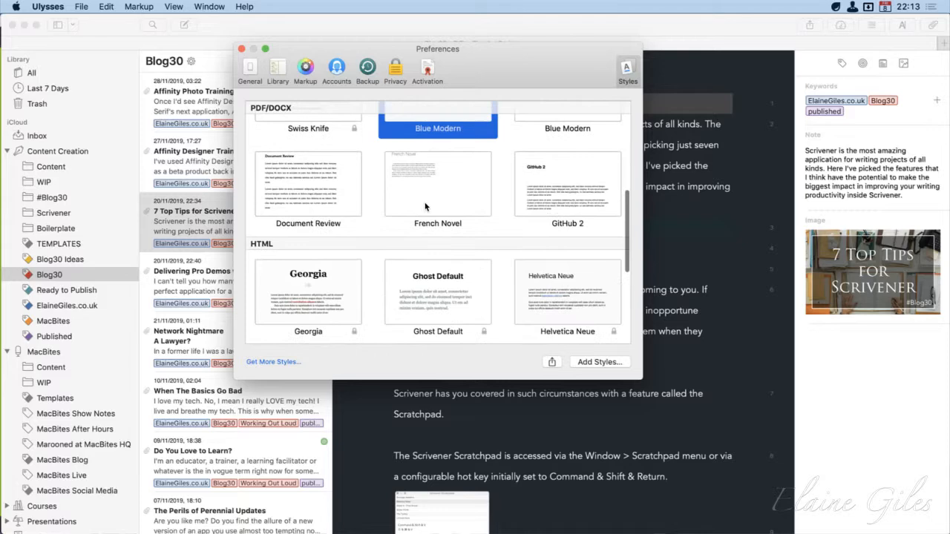
{"action": "scroll", "coordinate": [458, 297], "scroll_direction": "down", "scroll_amount": 3}
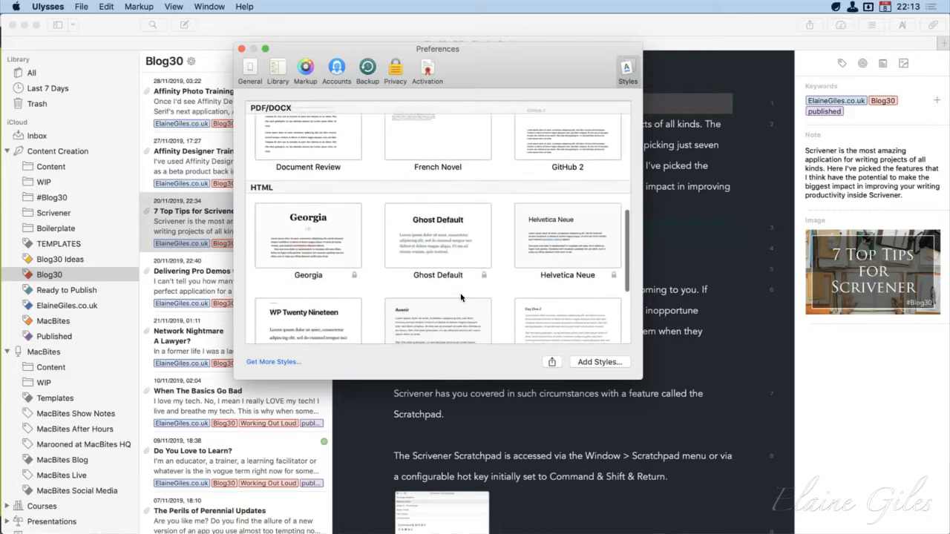
{"action": "scroll", "coordinate": [460, 297], "scroll_direction": "up", "scroll_amount": 15}
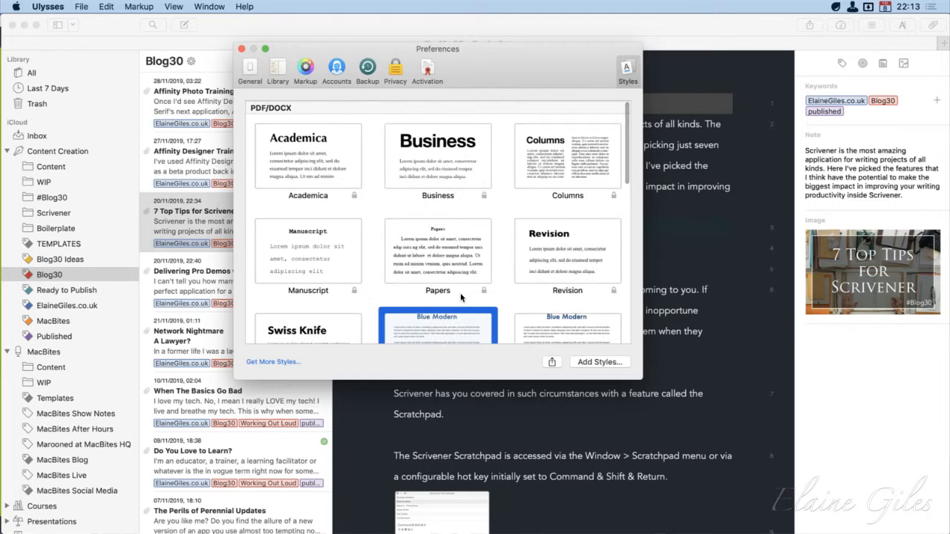
{"action": "scroll", "coordinate": [494, 313], "scroll_direction": "down", "scroll_amount": 12}
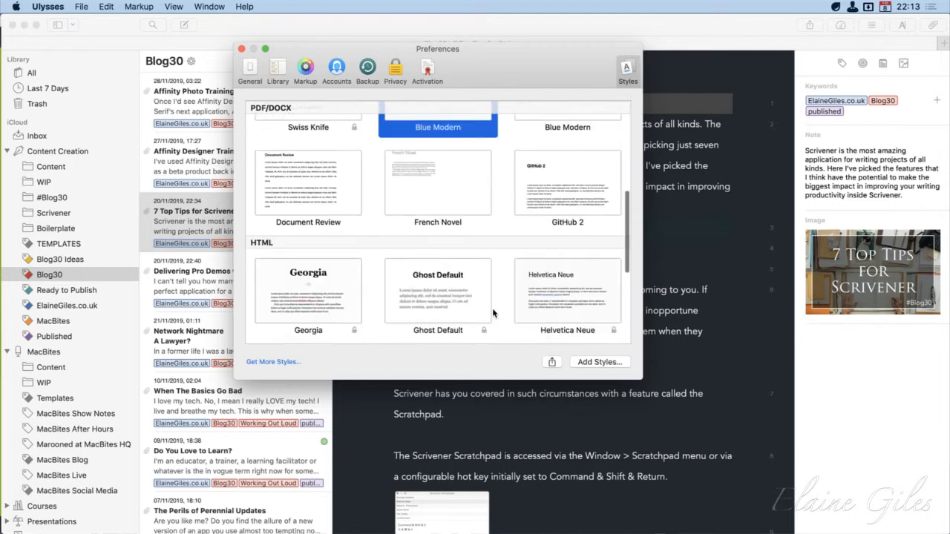
{"action": "scroll", "coordinate": [494, 314], "scroll_direction": "down", "scroll_amount": 6}
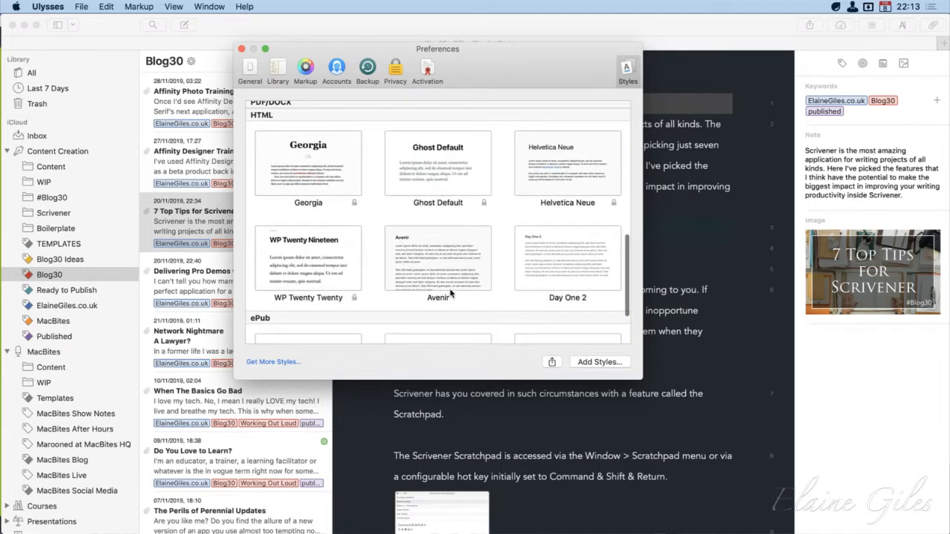
{"action": "scroll", "coordinate": [450, 294], "scroll_direction": "down", "scroll_amount": 4}
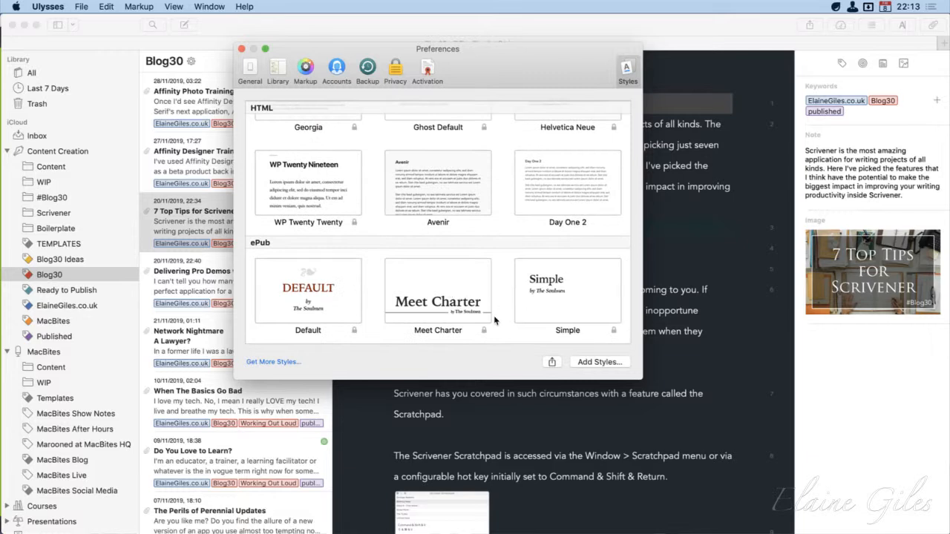
{"action": "left_click", "coordinate": [327, 287]}
{"action": "left_click", "coordinate": [445, 311]}
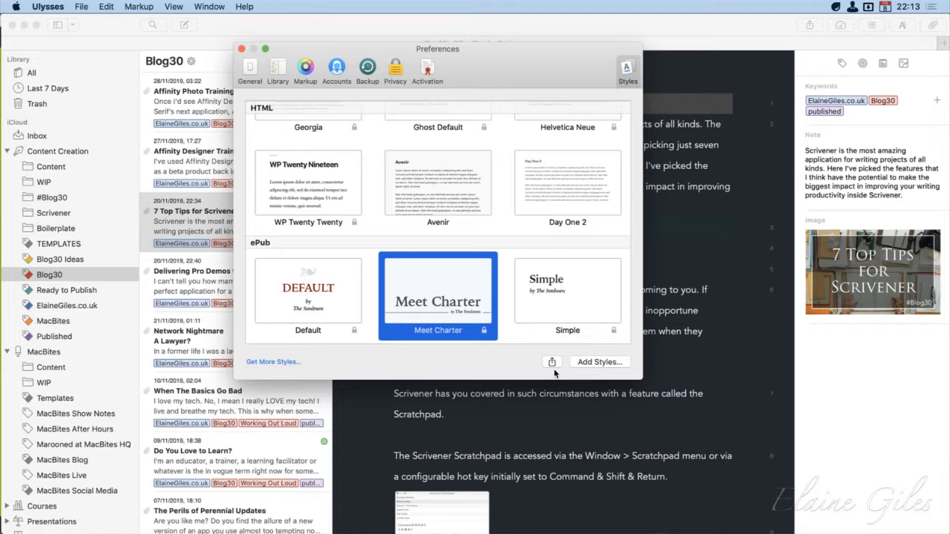
Browse the Desktop folder for export styles to add, cancel without adding any, and close the Preferences window
{"action": "left_click", "coordinate": [591, 364]}
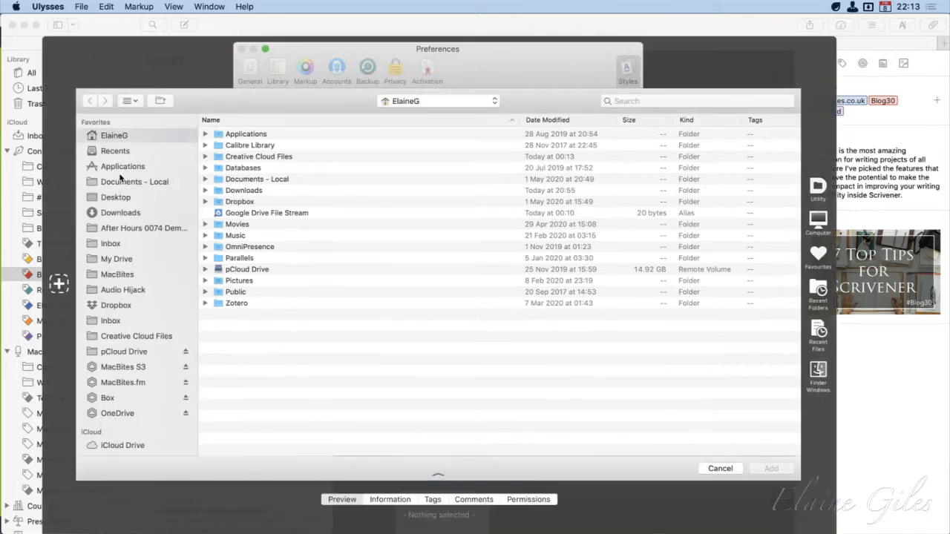
{"action": "left_click", "coordinate": [121, 197]}
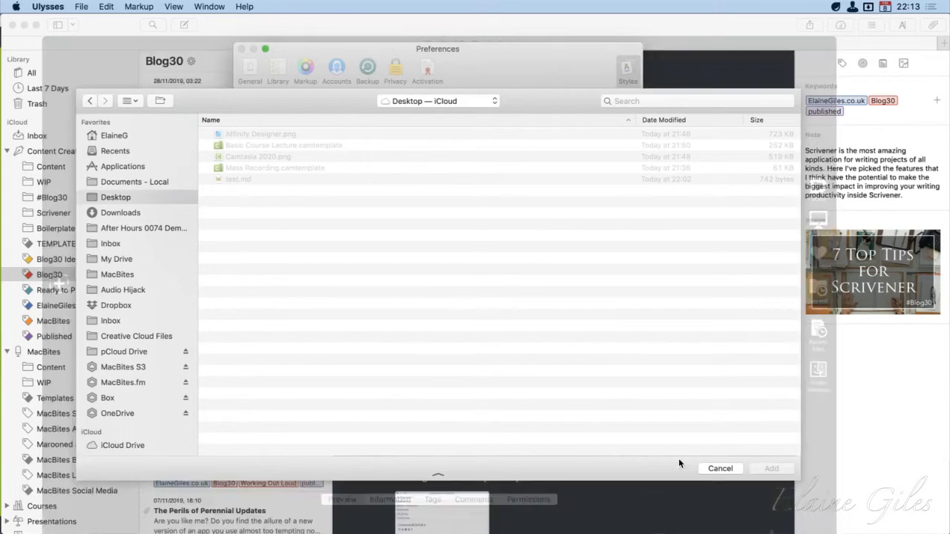
{"action": "left_click", "coordinate": [714, 468]}
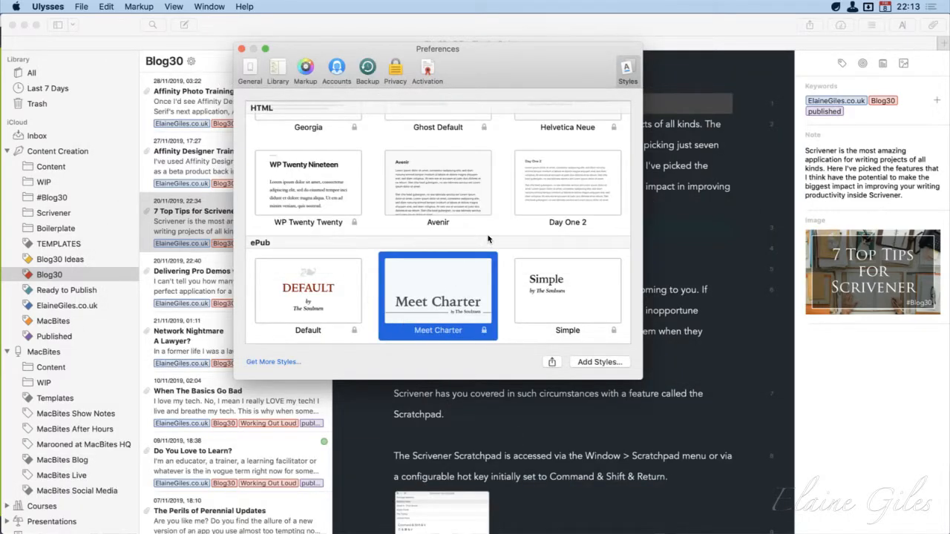
{"action": "scroll", "coordinate": [466, 227], "scroll_direction": "up", "scroll_amount": 5}
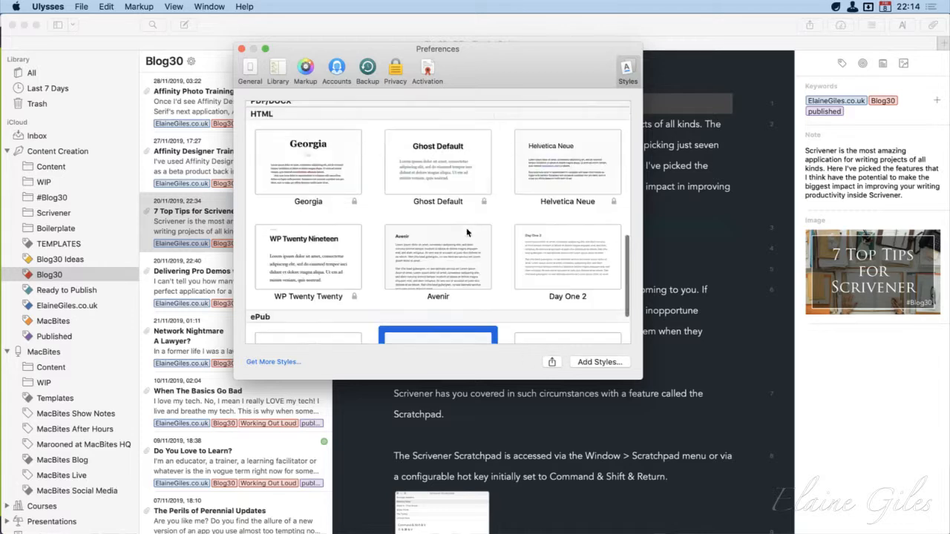
{"action": "scroll", "coordinate": [466, 228], "scroll_direction": "up", "scroll_amount": 3}
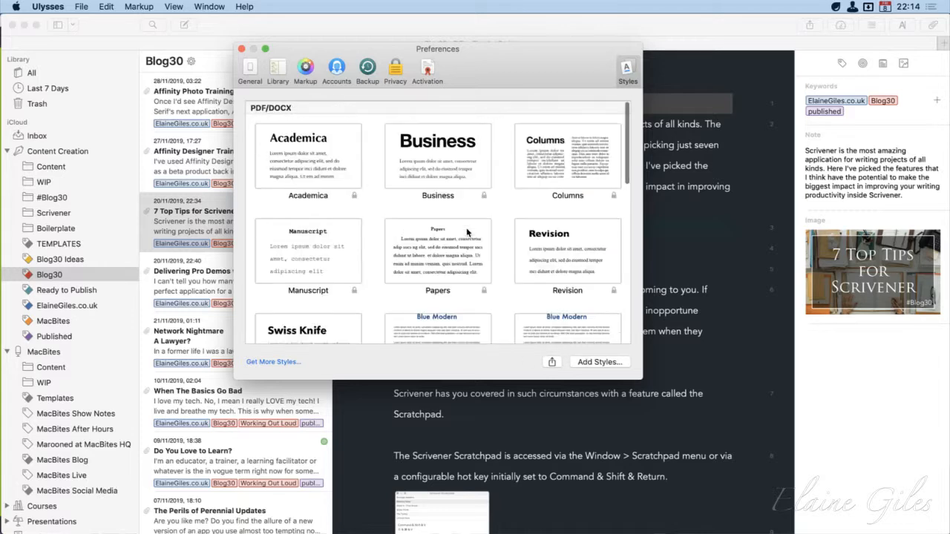
{"action": "left_click", "coordinate": [241, 50]}
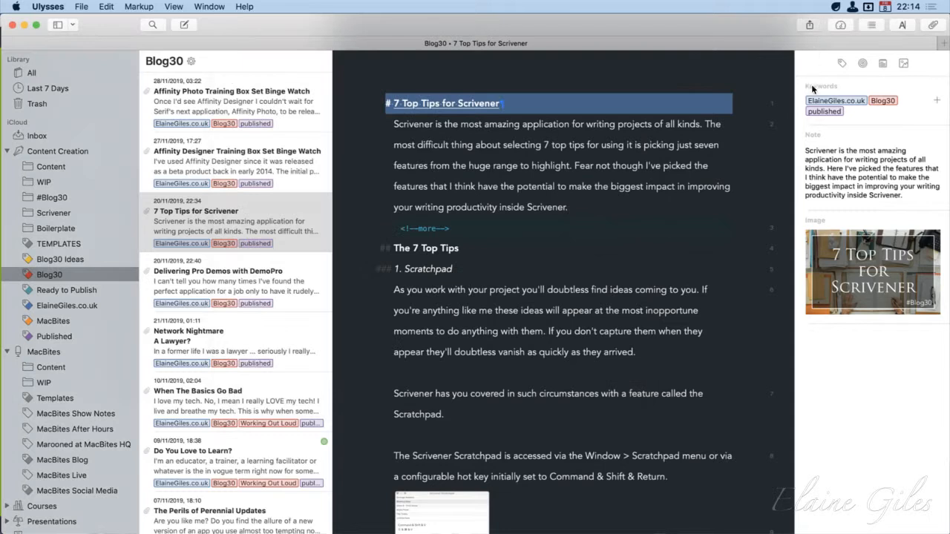
Preview the 7 Top Tips for Scrivener sheet in DOCX format with the Blue Modern style
{"action": "left_click", "coordinate": [809, 25]}
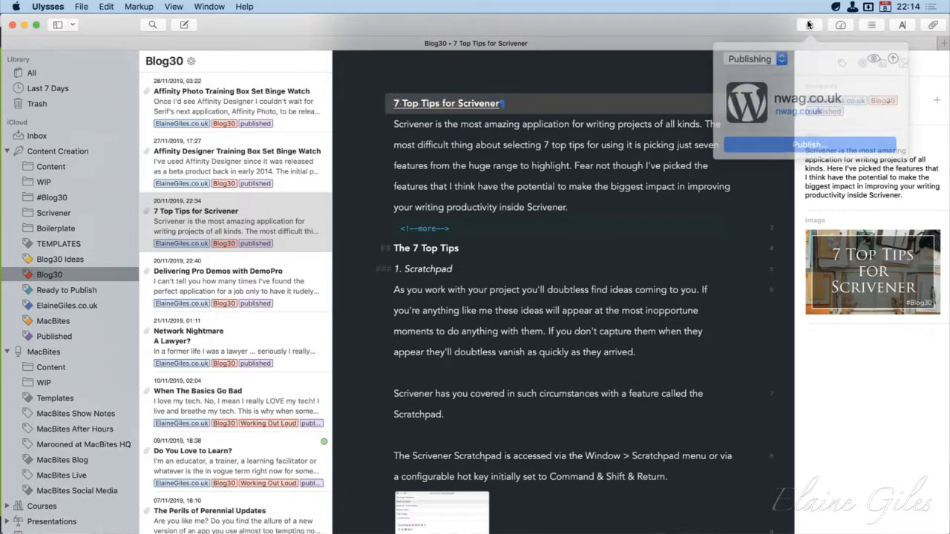
{"action": "left_click", "coordinate": [776, 56]}
{"action": "left_click", "coordinate": [750, 37]}
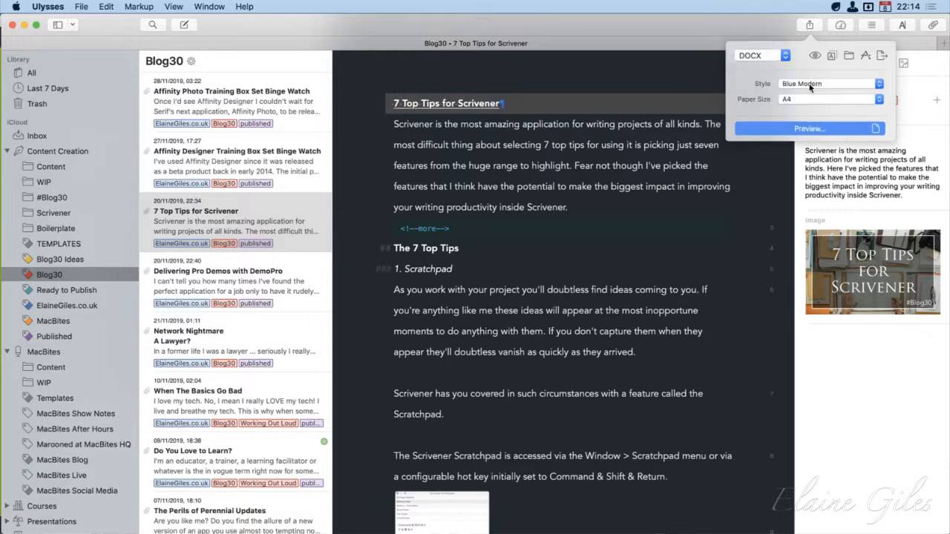
{"action": "left_click", "coordinate": [855, 84]}
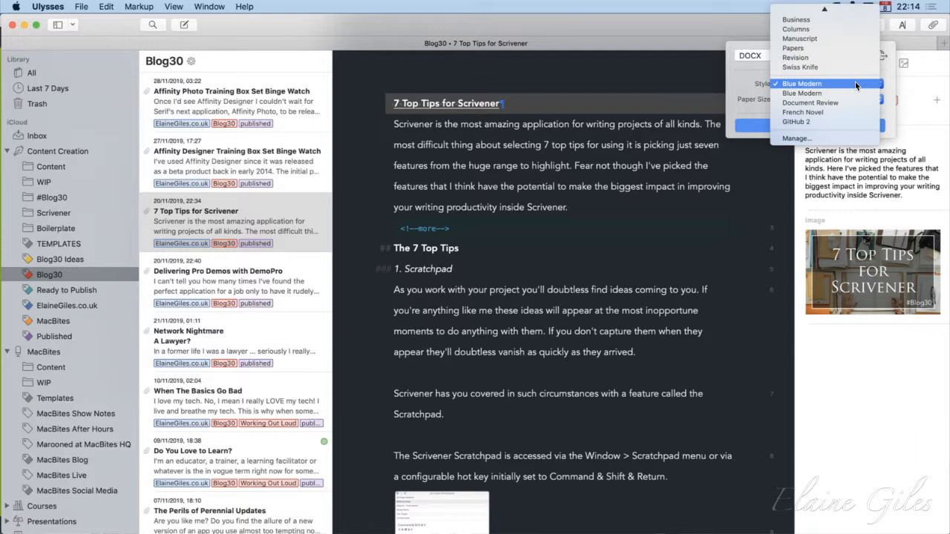
{"action": "left_click", "coordinate": [855, 83]}
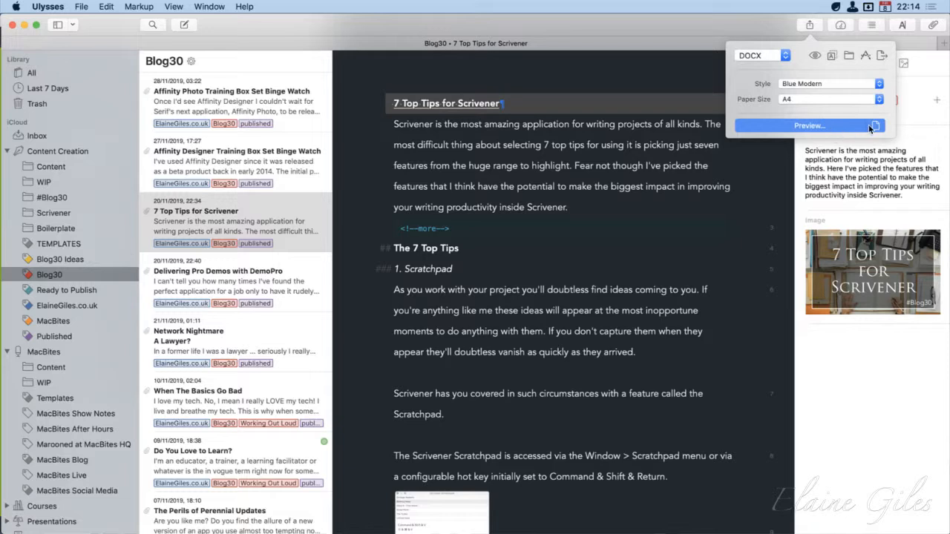
{"action": "left_click", "coordinate": [802, 127]}
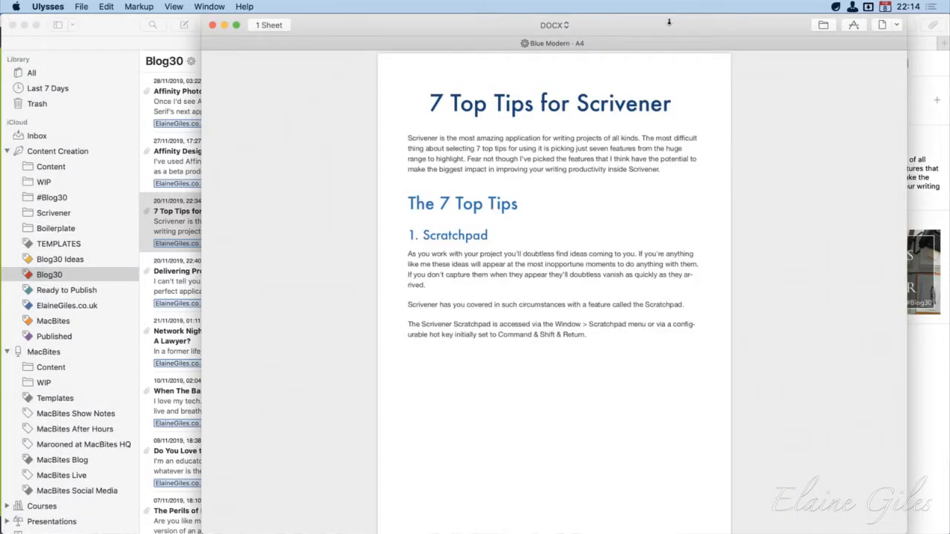
Reposition the DOCX preview window and examine the styled document from the introduction through the Colours section
{"action": "left_click_drag", "start_coordinate": [669, 22], "coordinate": [531, 20]}
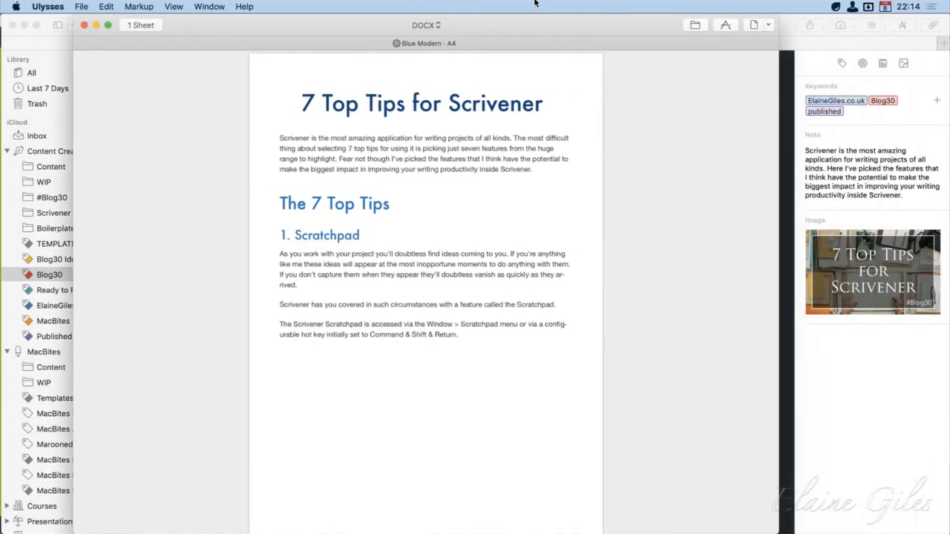
{"action": "scroll", "coordinate": [601, 247], "scroll_direction": "down", "scroll_amount": 20}
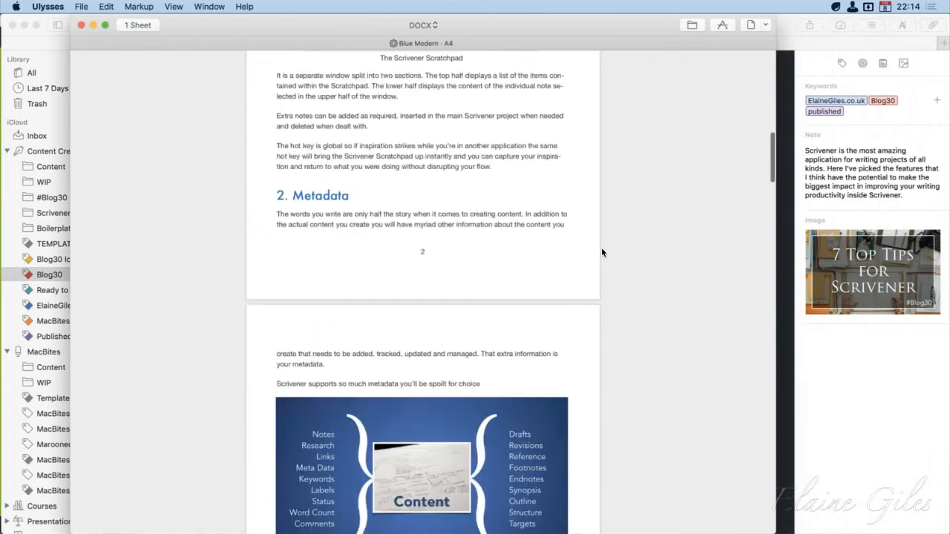
{"action": "scroll", "coordinate": [602, 252], "scroll_direction": "down", "scroll_amount": 15}
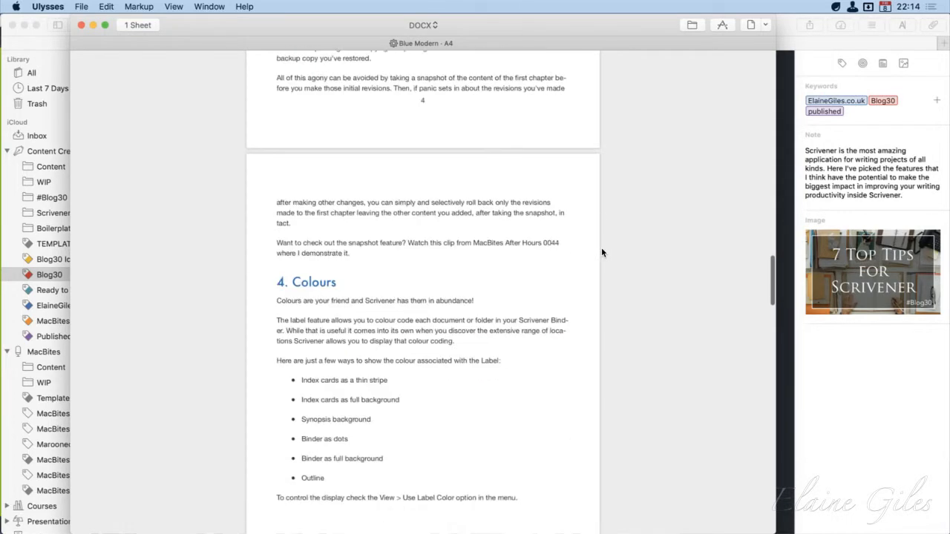
{"action": "scroll", "coordinate": [602, 249], "scroll_direction": "down", "scroll_amount": 10}
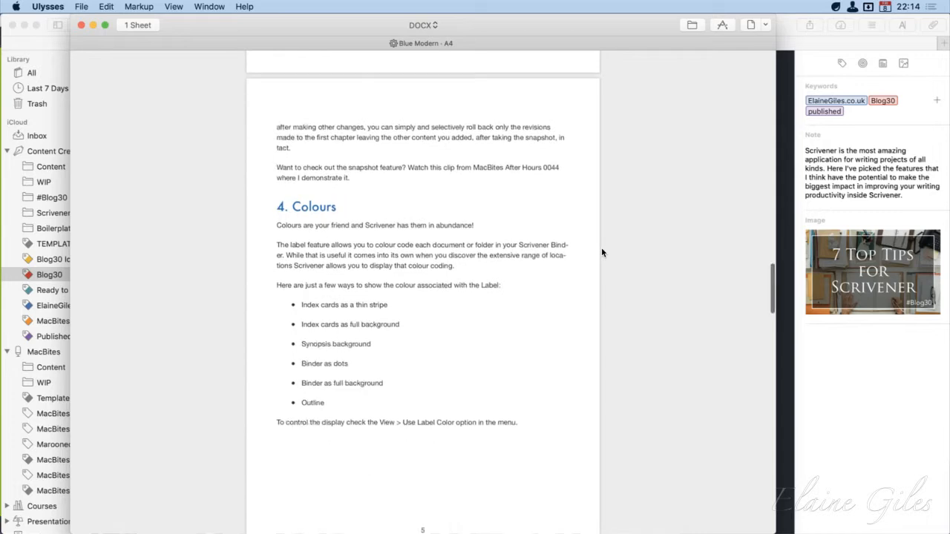
{"action": "scroll", "coordinate": [601, 250], "scroll_direction": "up", "scroll_amount": 10}
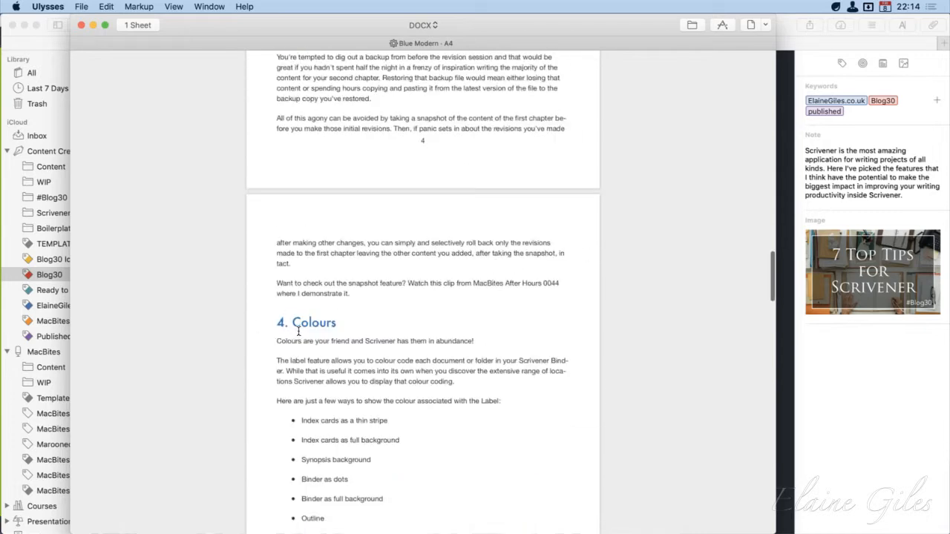
Switch the open export preview from DOCX to PDF format
{"action": "left_click", "coordinate": [434, 27]}
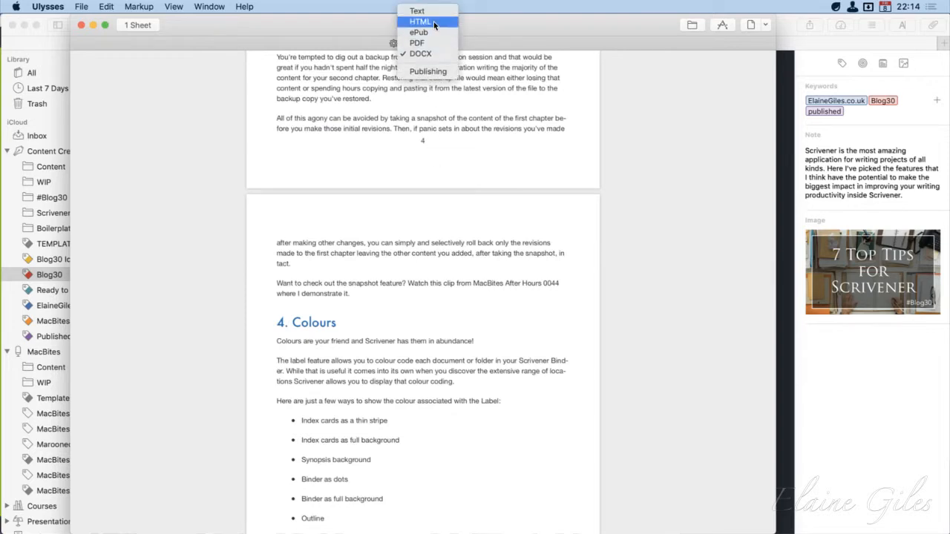
{"action": "left_click", "coordinate": [507, 225]}
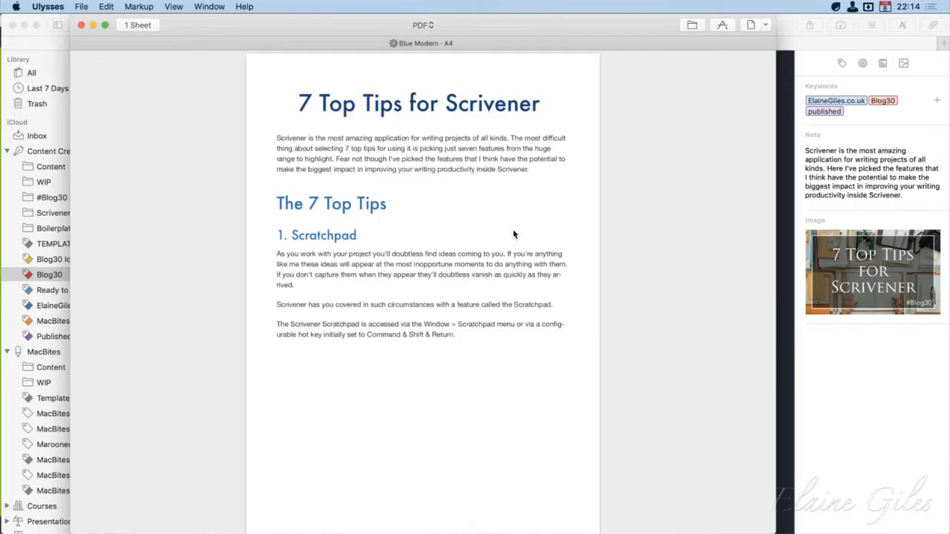
Examine the PDF preview's pages from the introduction through the Metadata section
{"action": "scroll", "coordinate": [539, 284], "scroll_direction": "down", "scroll_amount": 15}
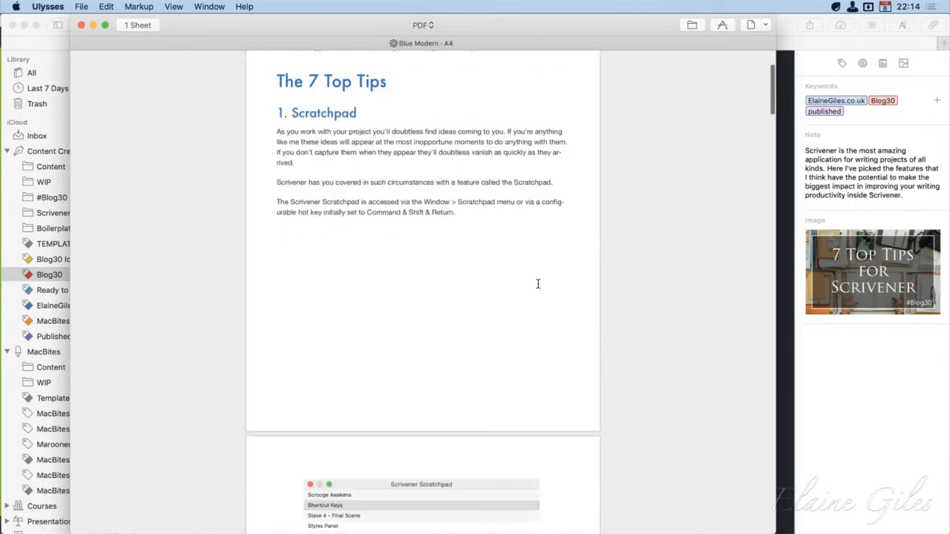
{"action": "scroll", "coordinate": [538, 284], "scroll_direction": "down", "scroll_amount": 8}
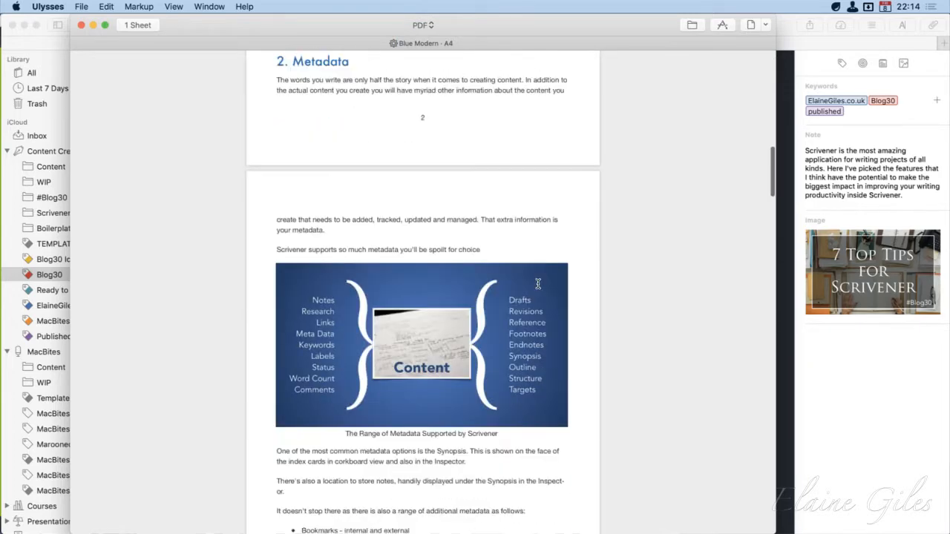
{"action": "scroll", "coordinate": [537, 281], "scroll_direction": "up", "scroll_amount": 12}
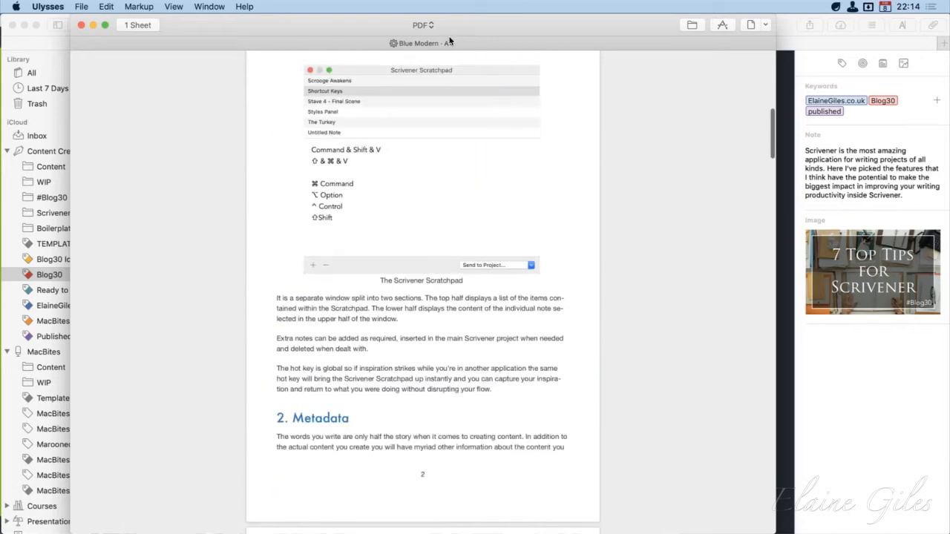
Switch the export preview to ePub format and examine the document from the title through the Wrap Up section
{"action": "left_click", "coordinate": [425, 25]}
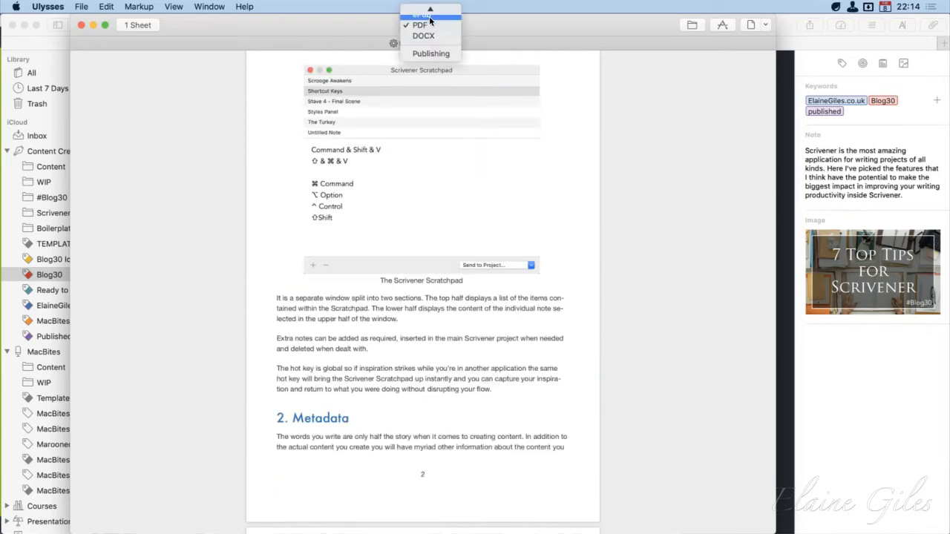
{"action": "left_click", "coordinate": [436, 32]}
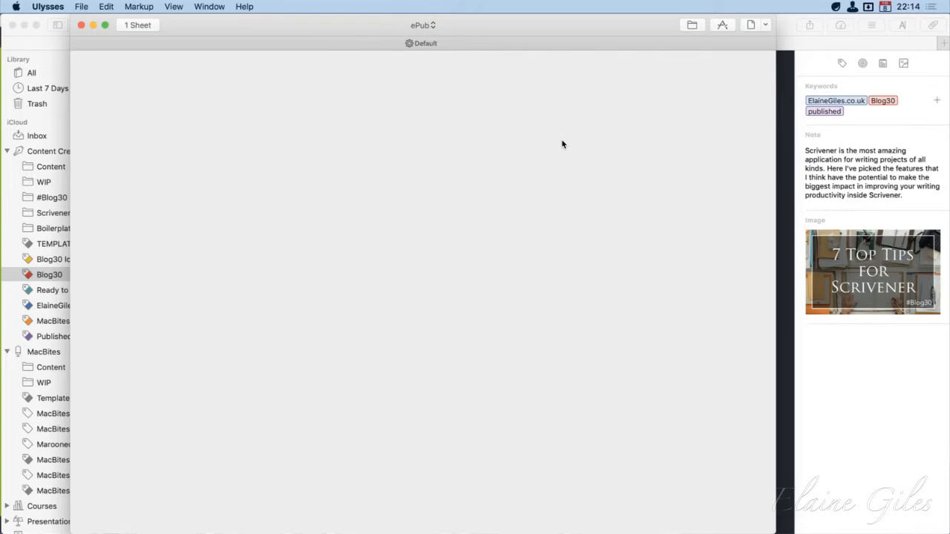
{"action": "scroll", "coordinate": [540, 325], "scroll_direction": "down", "scroll_amount": 10}
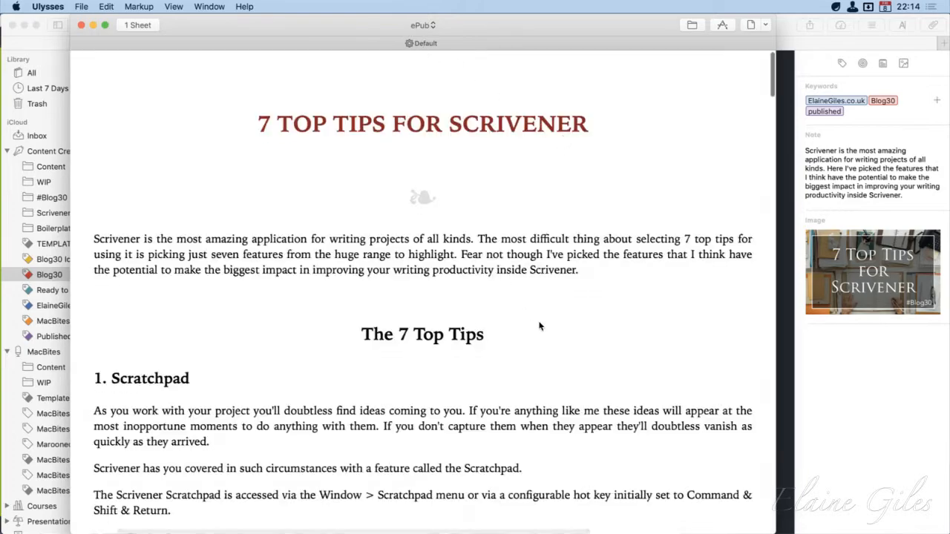
{"action": "scroll", "coordinate": [539, 327], "scroll_direction": "down", "scroll_amount": 15}
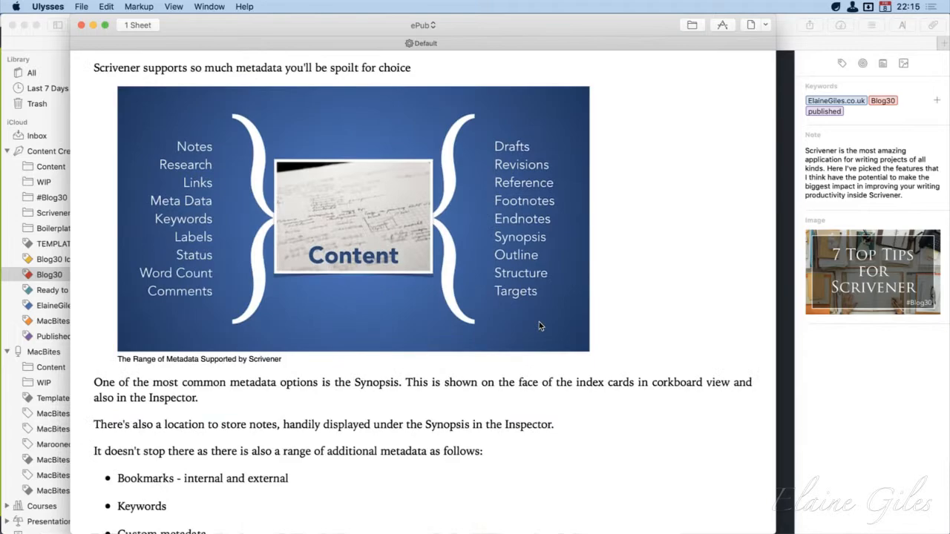
{"action": "scroll", "coordinate": [539, 326], "scroll_direction": "down", "scroll_amount": 8}
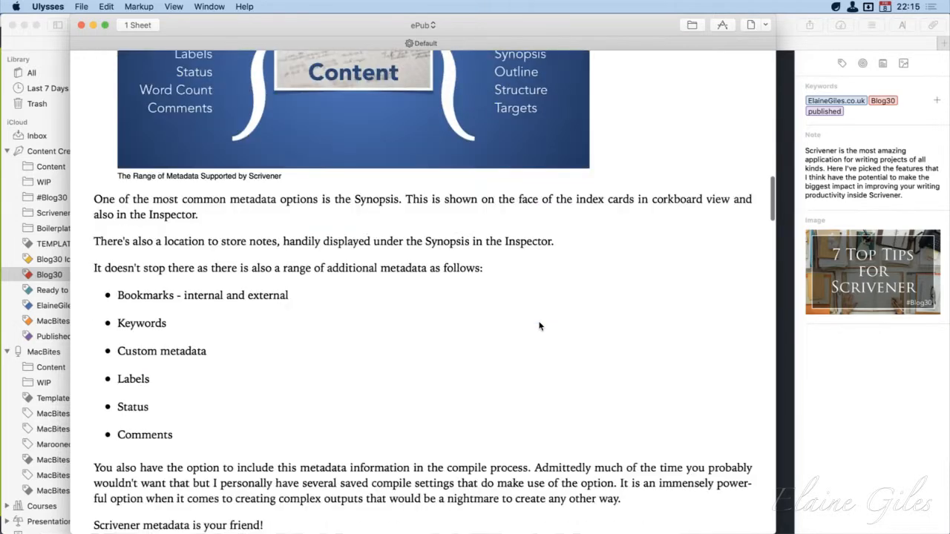
{"action": "scroll", "coordinate": [540, 326], "scroll_direction": "down", "scroll_amount": 12}
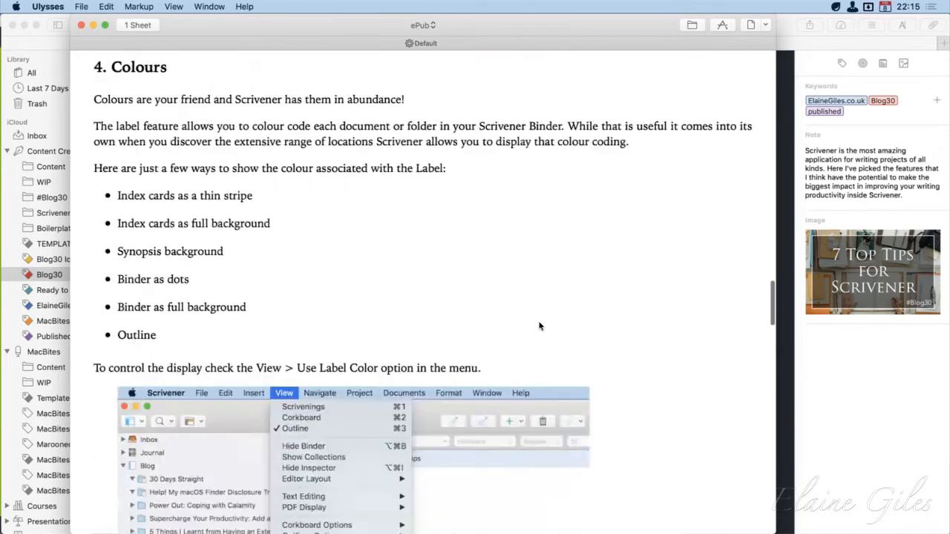
{"action": "scroll", "coordinate": [540, 327], "scroll_direction": "down", "scroll_amount": 15}
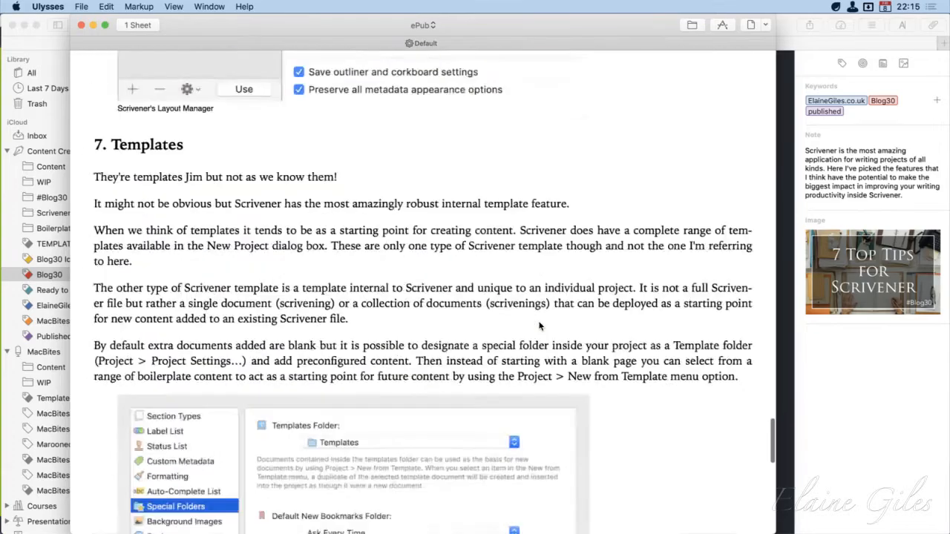
{"action": "scroll", "coordinate": [539, 327], "scroll_direction": "down", "scroll_amount": 8}
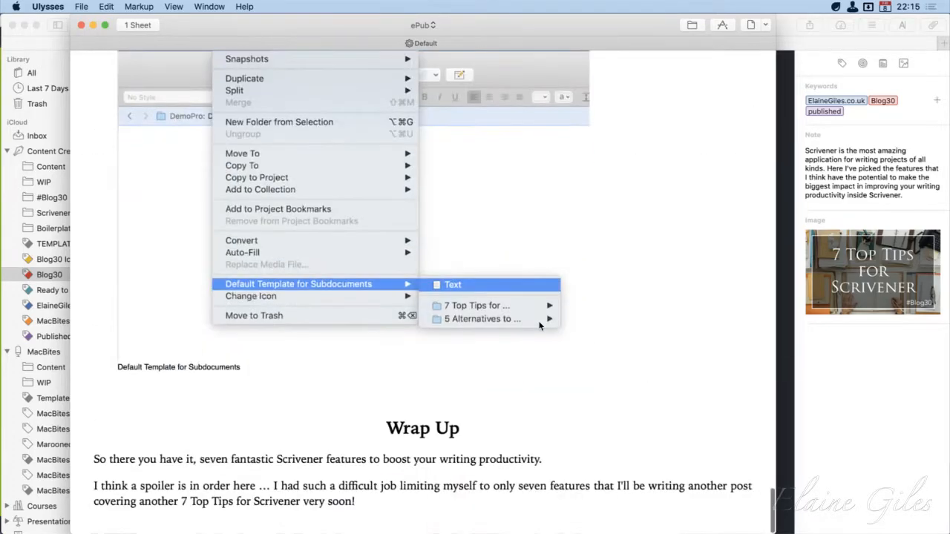
{"action": "scroll", "coordinate": [539, 327], "scroll_direction": "up", "scroll_amount": 20}
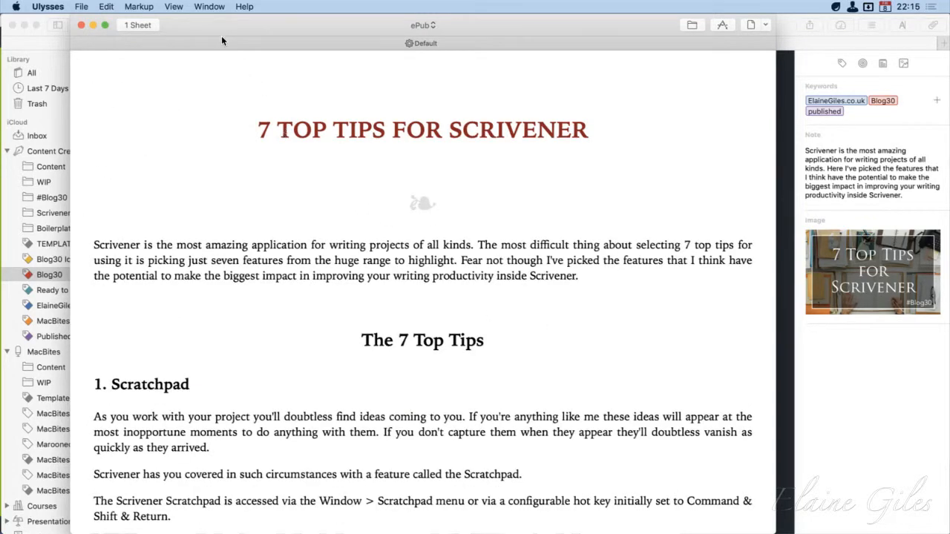
Switch the export preview to HTML format and skim the rendered page
{"action": "left_click", "coordinate": [425, 26]}
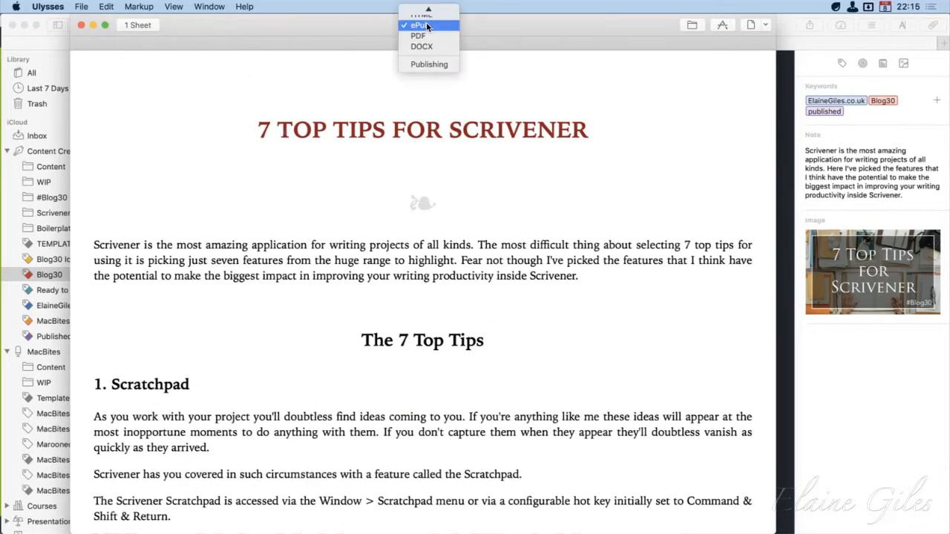
{"action": "left_click", "coordinate": [426, 23]}
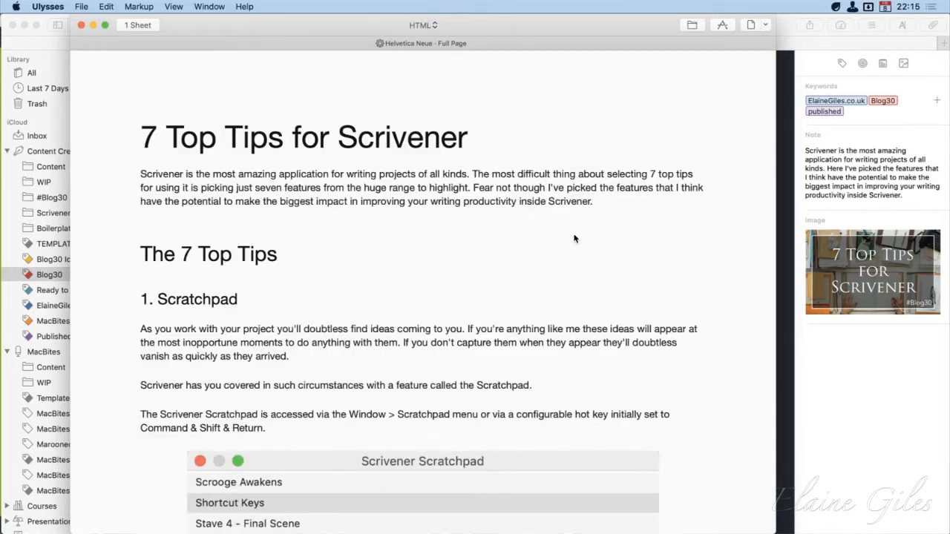
{"action": "scroll", "coordinate": [574, 238], "scroll_direction": "down", "scroll_amount": 1}
{"action": "scroll", "coordinate": [573, 238], "scroll_direction": "up", "scroll_amount": 1}
Set the HTML preview's style to Georgia, show the explanation of the format options, and set the format to Snippet
{"action": "left_click", "coordinate": [433, 44]}
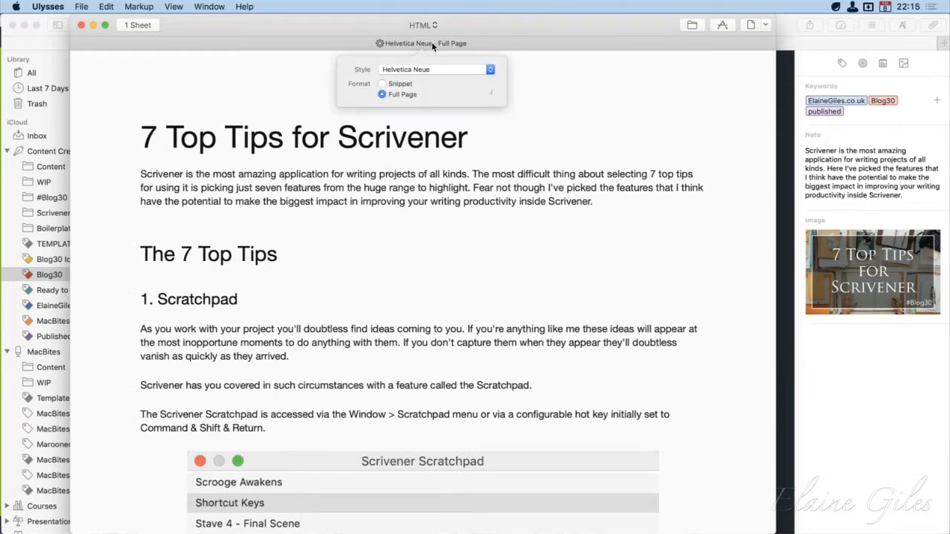
{"action": "left_click", "coordinate": [476, 70]}
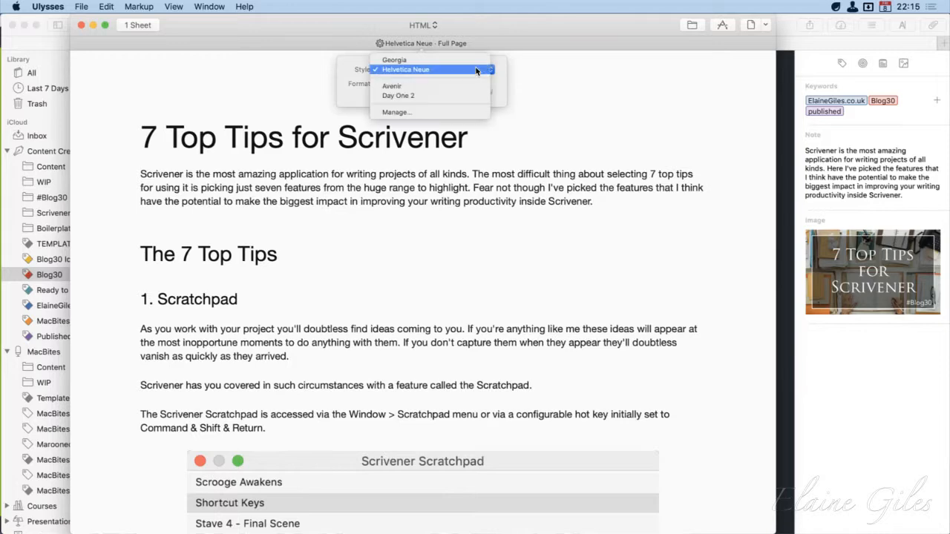
{"action": "left_click", "coordinate": [474, 60]}
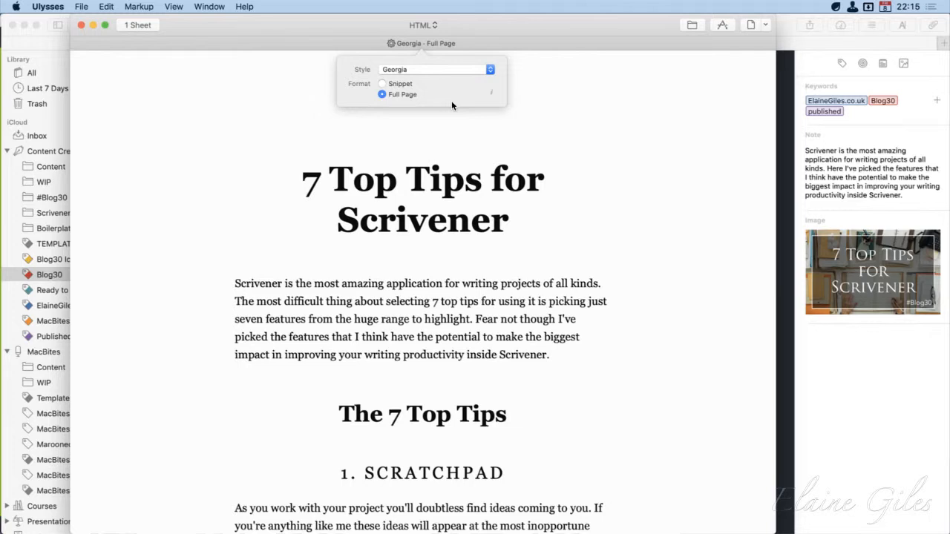
{"action": "left_click", "coordinate": [491, 92]}
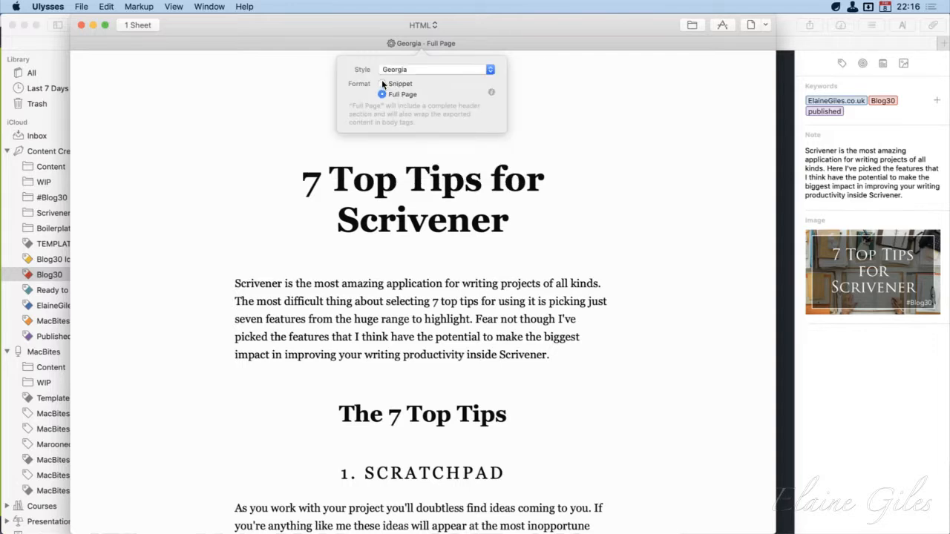
{"action": "left_click", "coordinate": [383, 84]}
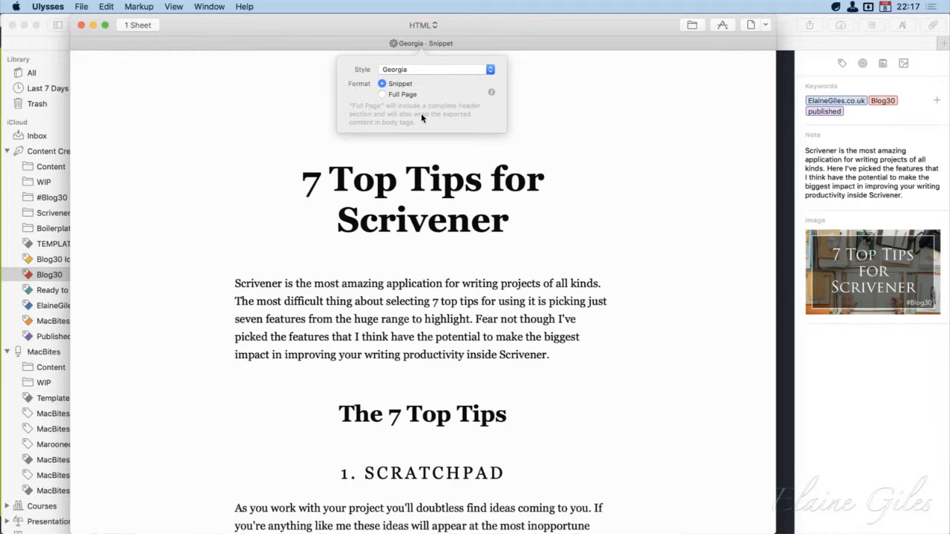
Switch the export preview to Text format and highlight the Markdown heading markers at the start of the document
{"action": "left_click", "coordinate": [434, 27]}
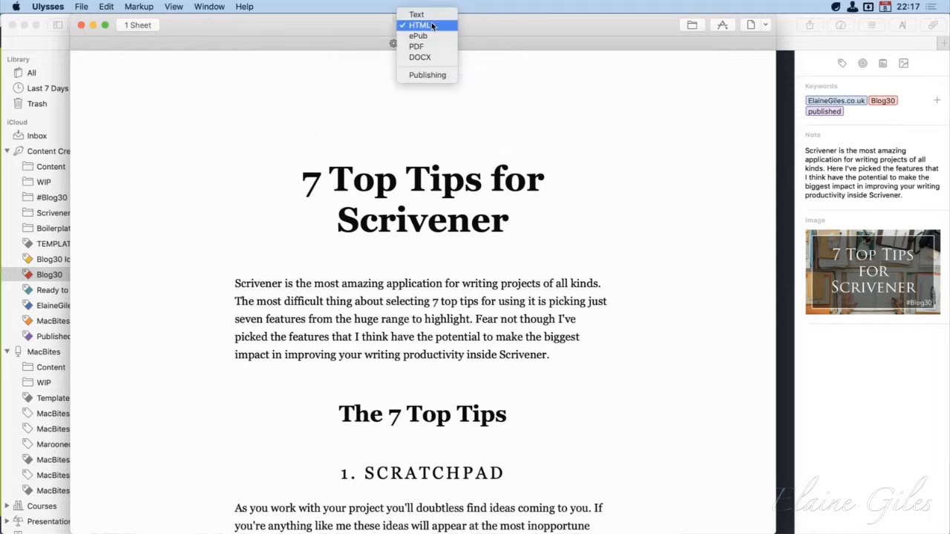
{"action": "left_click", "coordinate": [432, 17]}
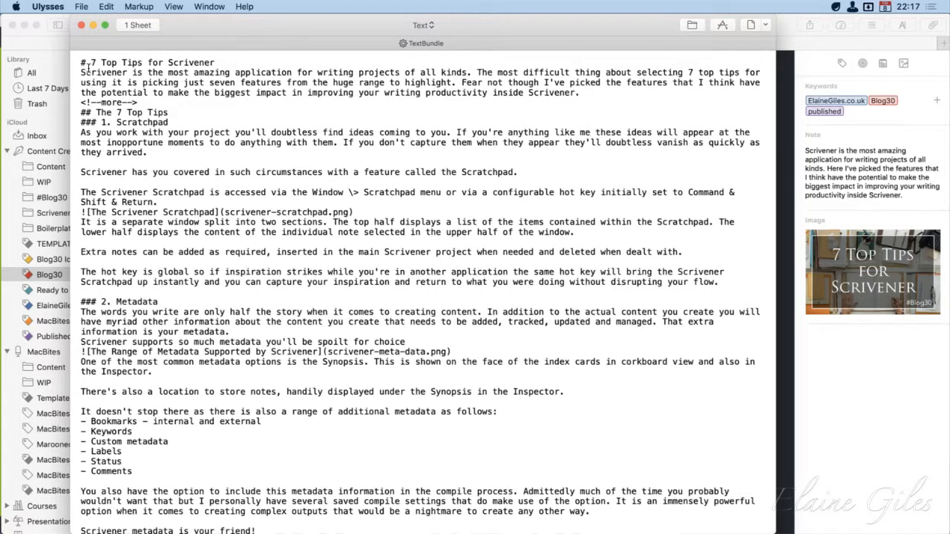
{"action": "left_click_drag", "start_coordinate": [90, 66], "coordinate": [78, 67]}
{"action": "left_click_drag", "start_coordinate": [96, 113], "coordinate": [79, 112]}
Examine the Markdown source through the Templates section, close the export preview, and return to the end of the sheet's introduction paragraph
{"action": "scroll", "coordinate": [202, 387], "scroll_direction": "down", "scroll_amount": 5}
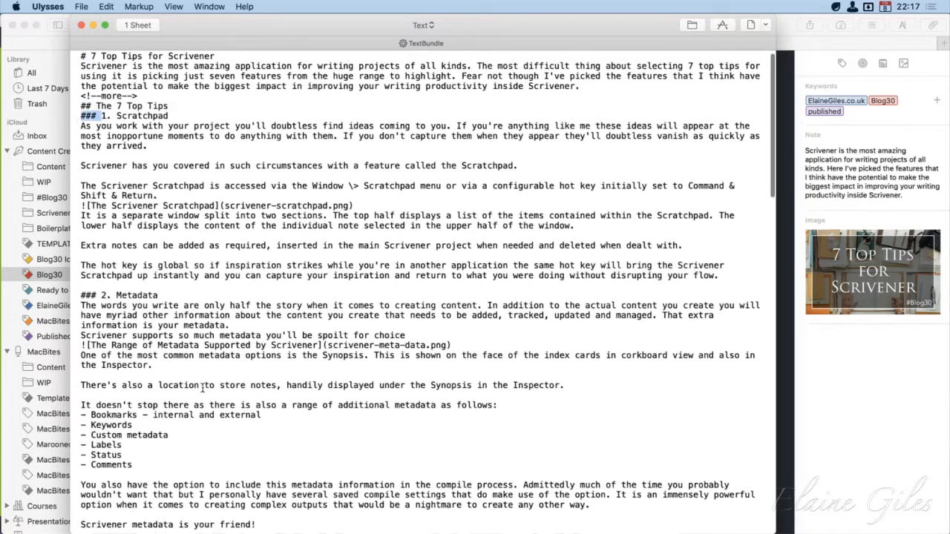
{"action": "scroll", "coordinate": [202, 387], "scroll_direction": "down", "scroll_amount": 15}
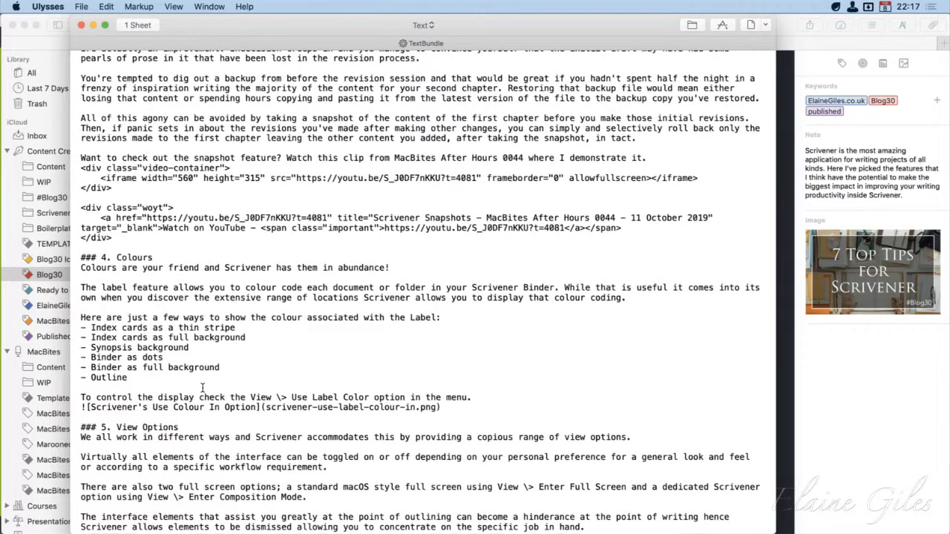
{"action": "scroll", "coordinate": [202, 388], "scroll_direction": "down", "scroll_amount": 3}
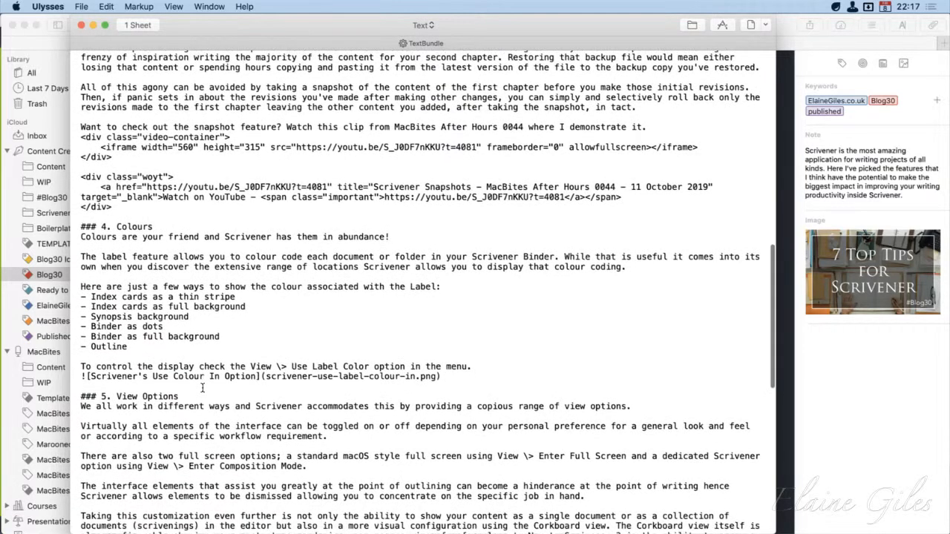
{"action": "scroll", "coordinate": [202, 387], "scroll_direction": "down", "scroll_amount": 1}
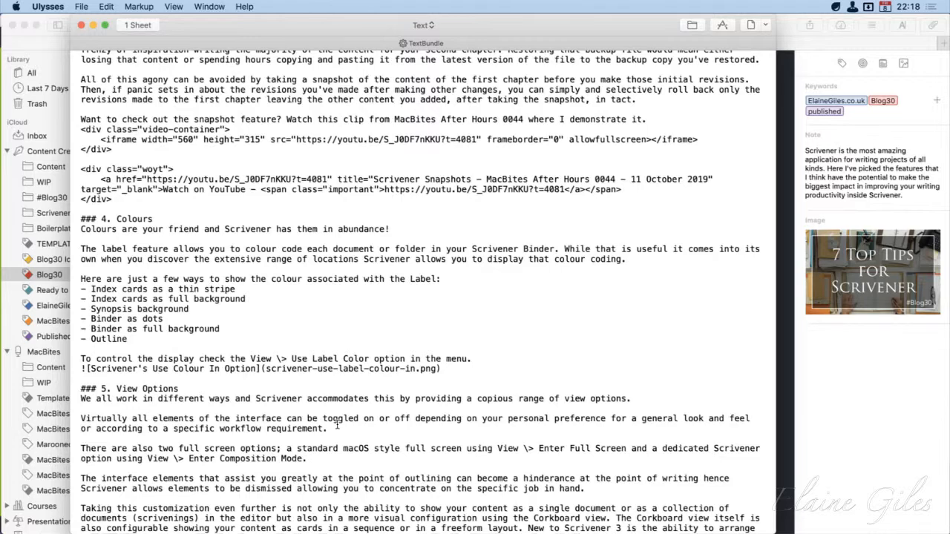
{"action": "scroll", "coordinate": [403, 446], "scroll_direction": "down", "scroll_amount": 10}
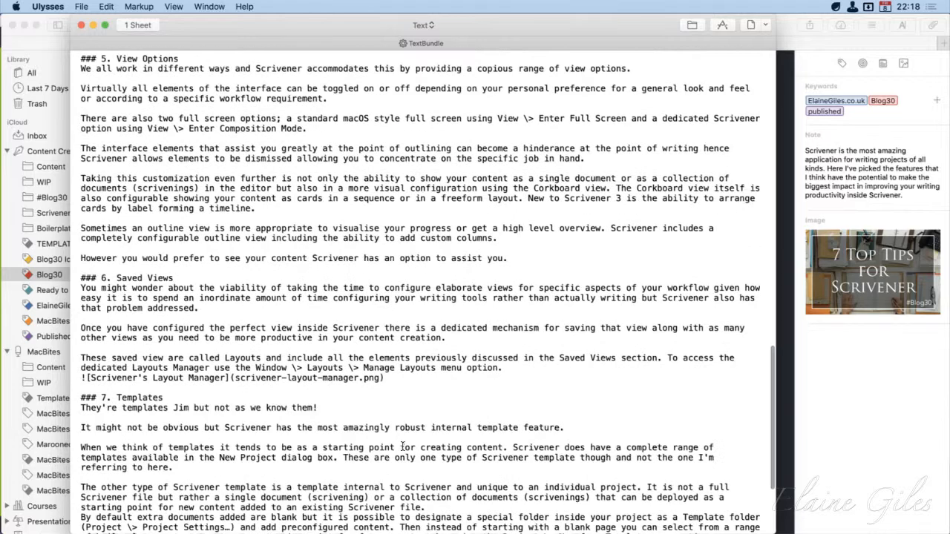
{"action": "scroll", "coordinate": [402, 446], "scroll_direction": "down", "scroll_amount": 4}
{"action": "scroll", "coordinate": [402, 446], "scroll_direction": "up", "scroll_amount": 15}
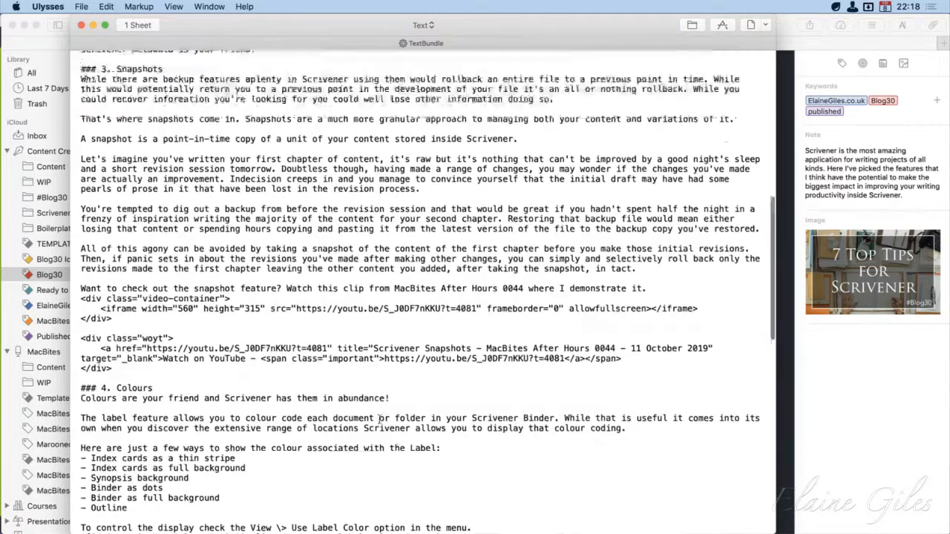
{"action": "left_click", "coordinate": [81, 25]}
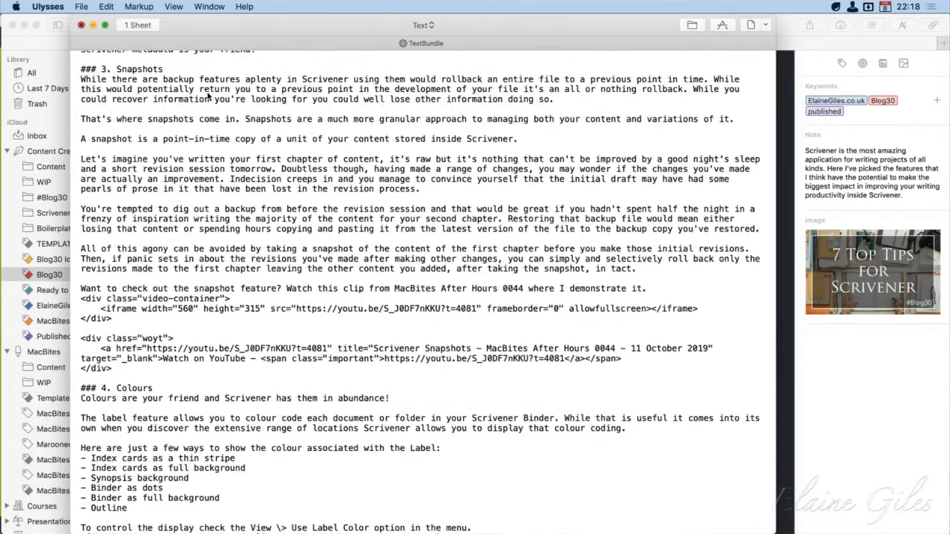
{"action": "left_click", "coordinate": [569, 216]}
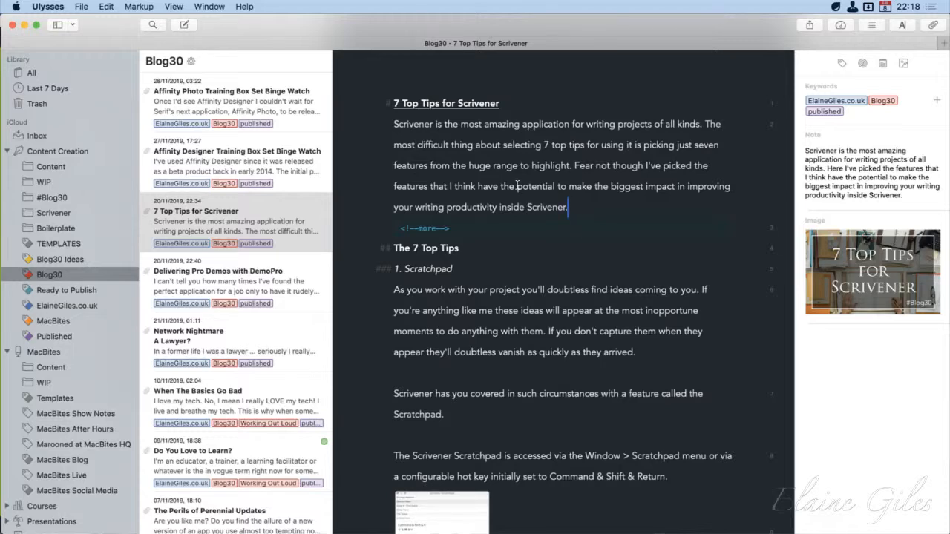
Open the Markup preferences and review the available markup types, the Markdown XL definitions and the colour themes, leaving Markdown XL selected
{"action": "key", "text": "super+comma"}
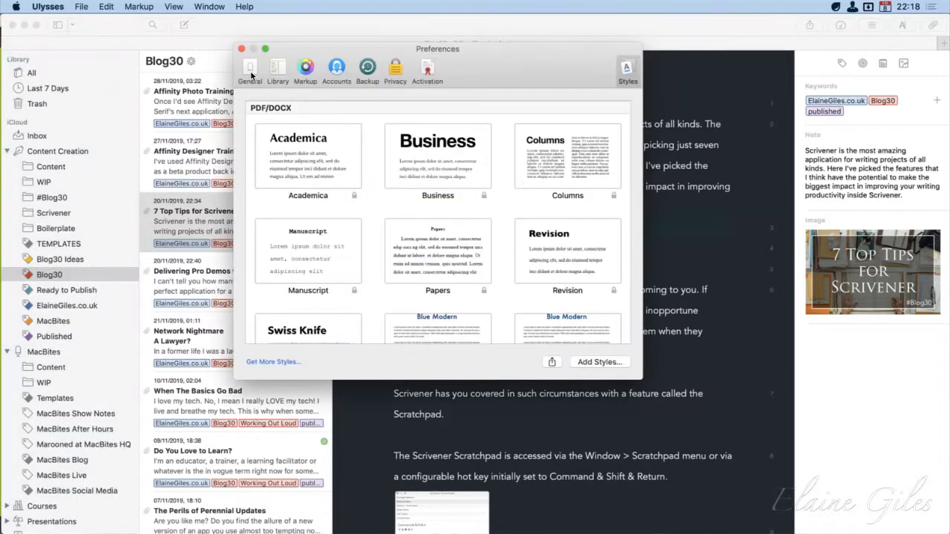
{"action": "left_click", "coordinate": [304, 68]}
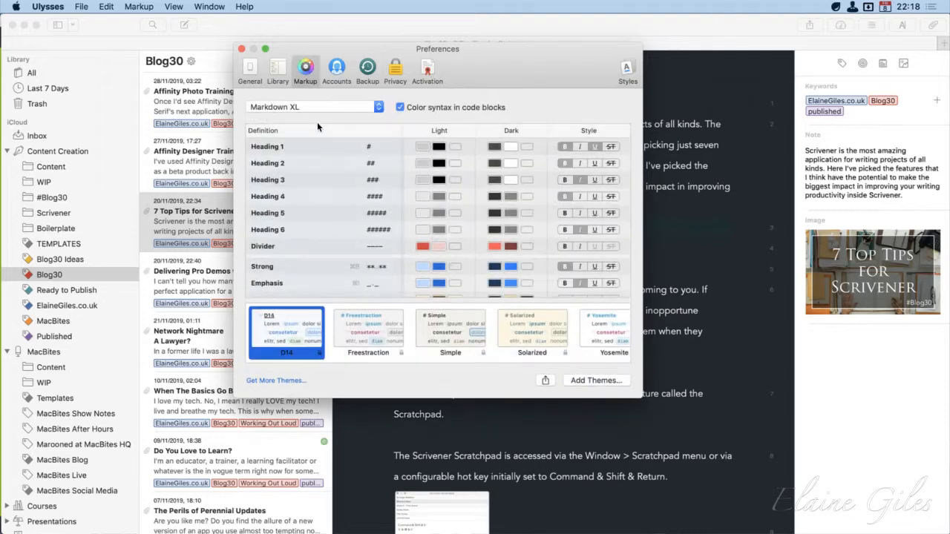
{"action": "left_click", "coordinate": [377, 109]}
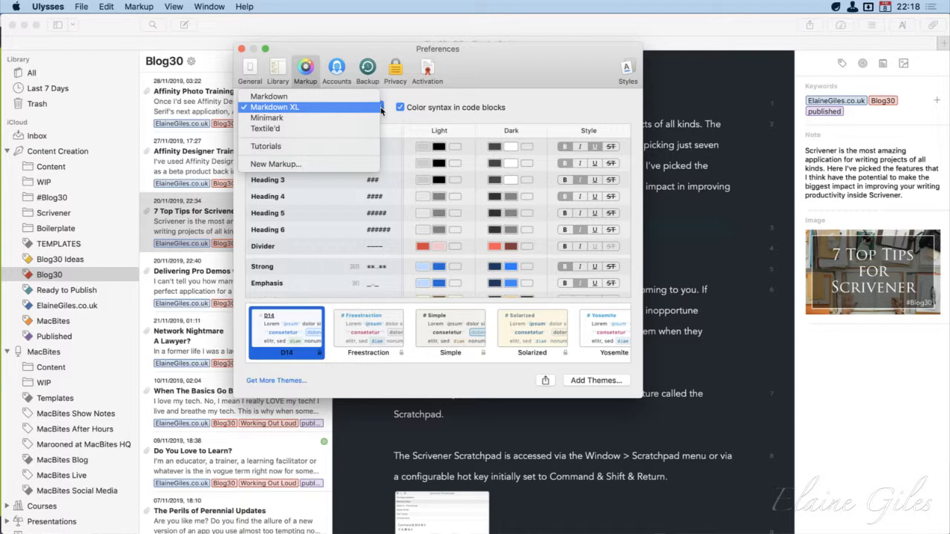
{"action": "left_click", "coordinate": [534, 77]}
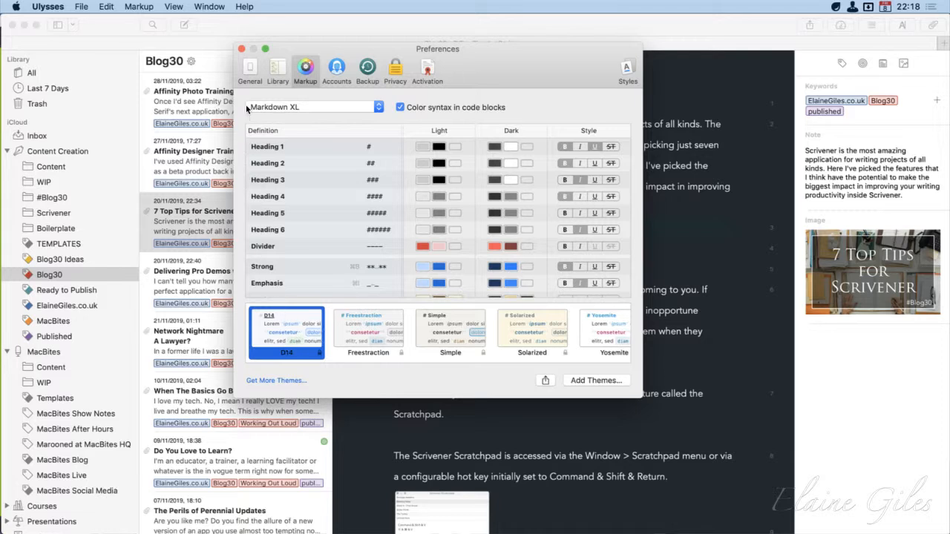
{"action": "left_click_drag", "start_coordinate": [236, 93], "coordinate": [638, 301]}
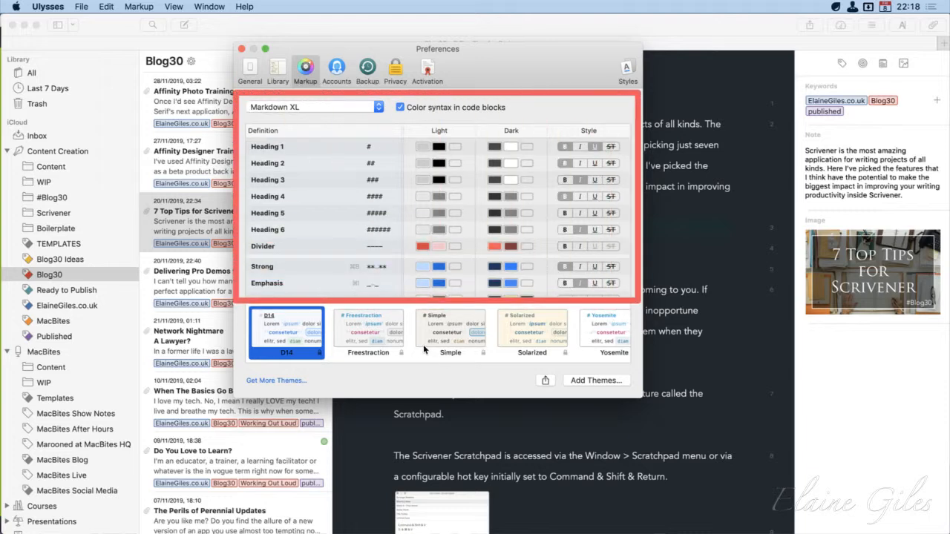
{"action": "left_click_drag", "start_coordinate": [236, 300], "coordinate": [639, 395]}
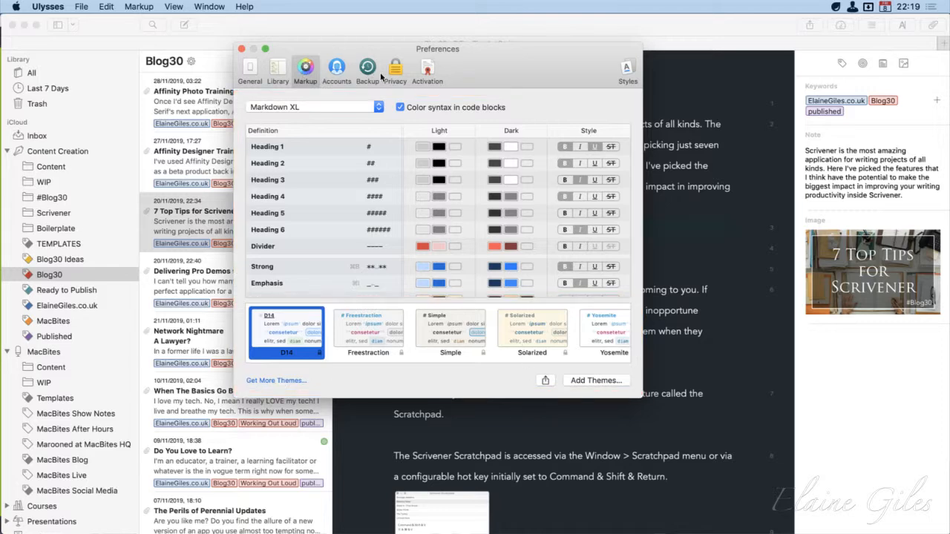
Move the Preferences window off the sheet's text and close it
{"action": "left_click_drag", "start_coordinate": [491, 55], "coordinate": [411, 123]}
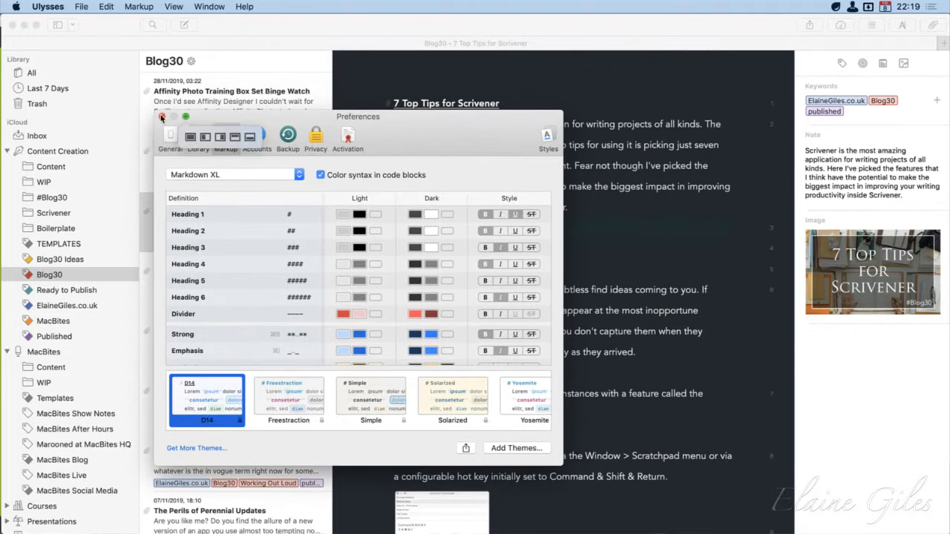
{"action": "key", "text": "super+w"}
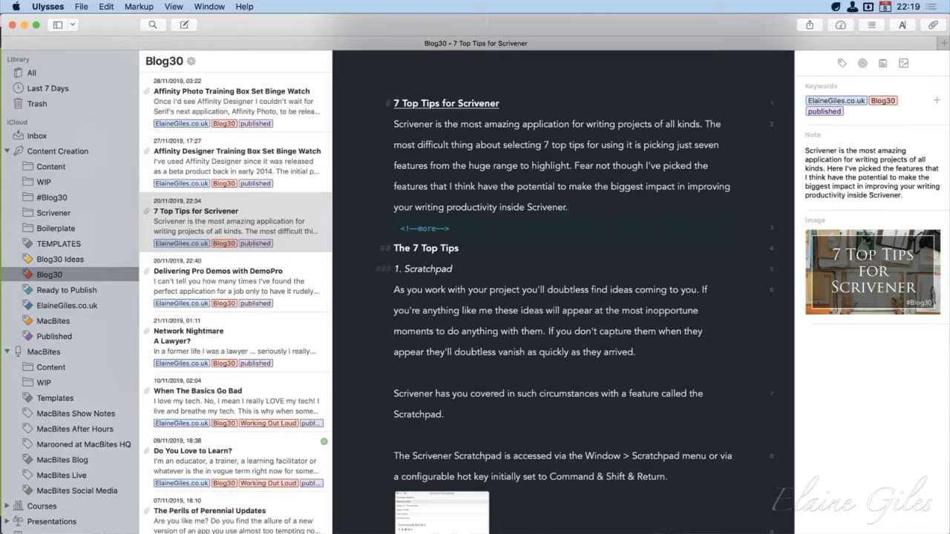
Open HoudahSpot, close its search window, then show and dismiss a preview of the file 20200504 - MacBites 0125.html
{"action": "key", "text": "super+Tab"}
{"action": "key", "text": "alt+space"}
{"action": "type", "text": "hs"}
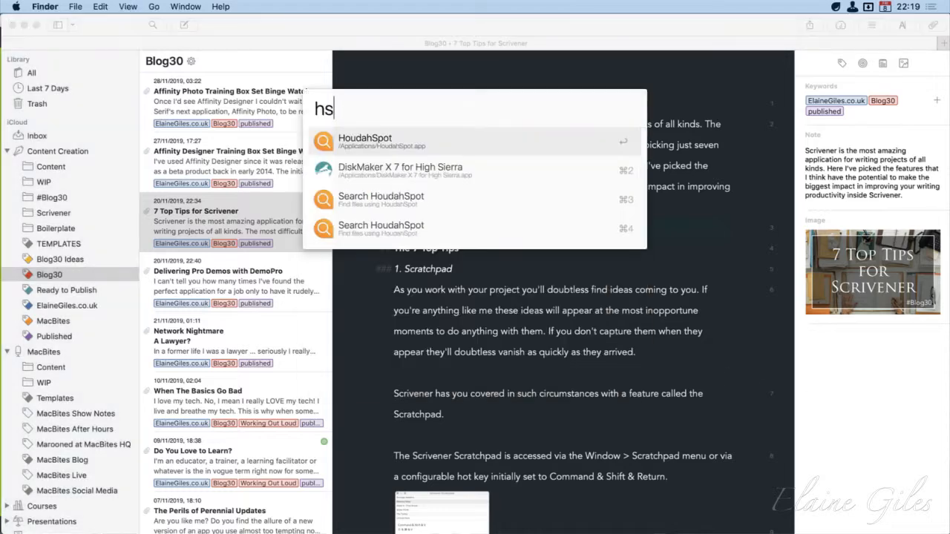
{"action": "key", "text": "Return"}
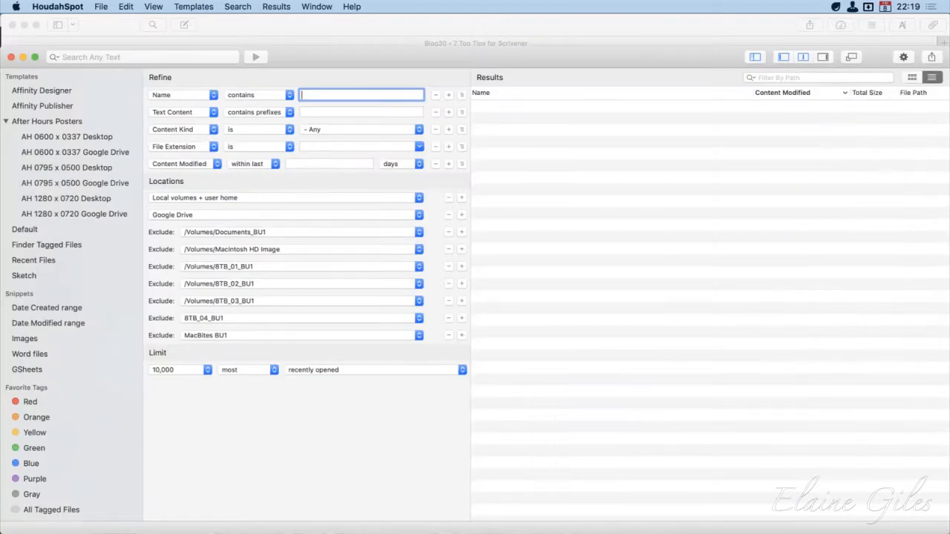
{"action": "key", "text": "super+w"}
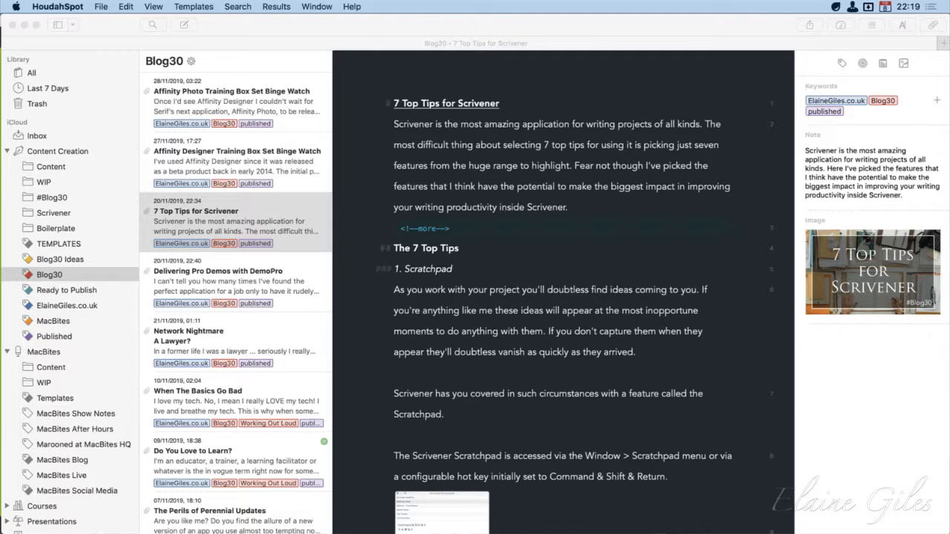
{"action": "key", "text": "space"}
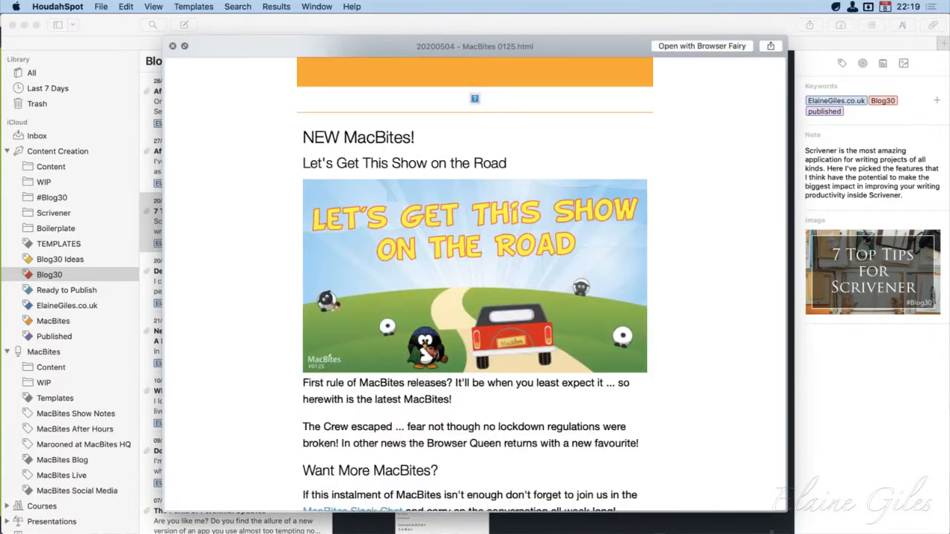
{"action": "key", "text": "space"}
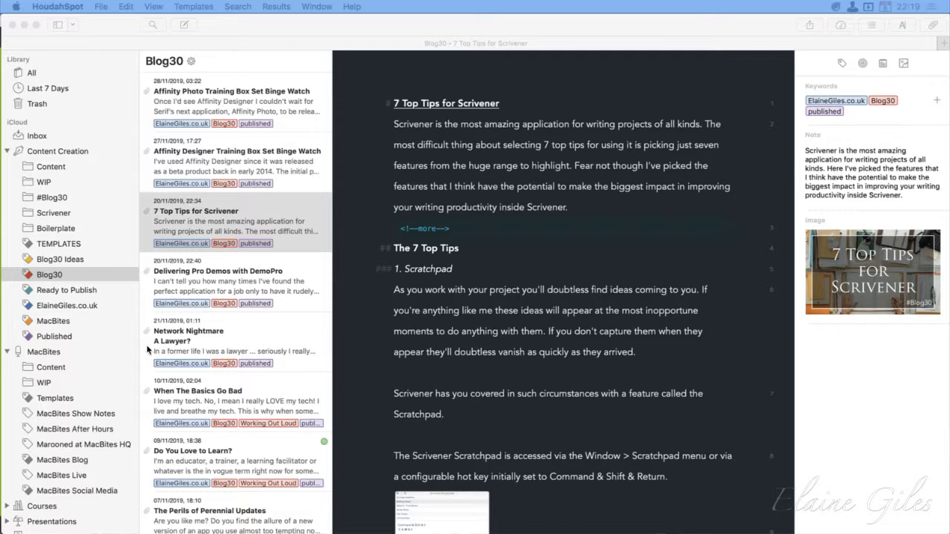
Copy the entire 7 Top Tips for Scrivener sheet from Ulysses and paste it over all the contents of test.md in Sublime Text
{"action": "left_click", "coordinate": [457, 391]}
{"action": "key", "text": "super+a"}
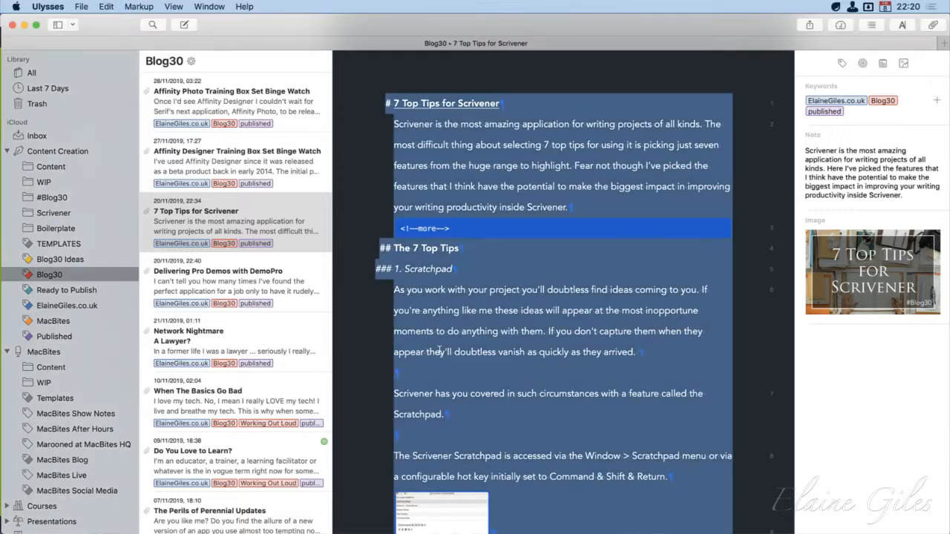
{"action": "key", "text": "alt+space"}
{"action": "type", "text": "sub"}
{"action": "key", "text": "Return"}
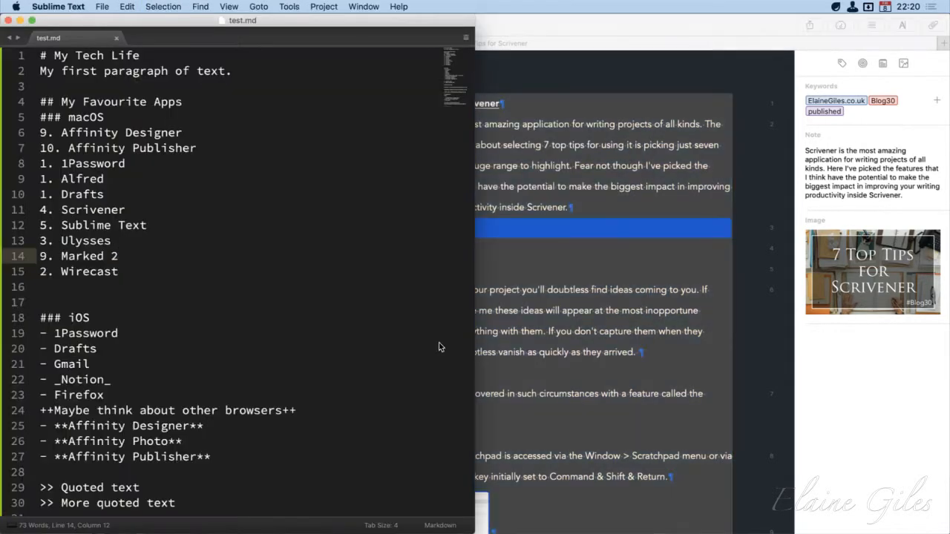
{"action": "key", "text": "super+a"}
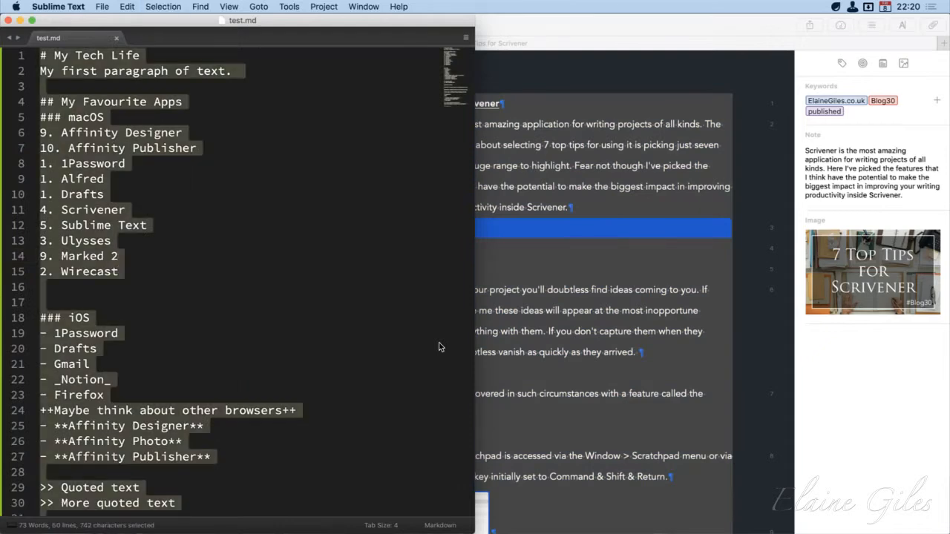
{"action": "key", "text": "super+v"}
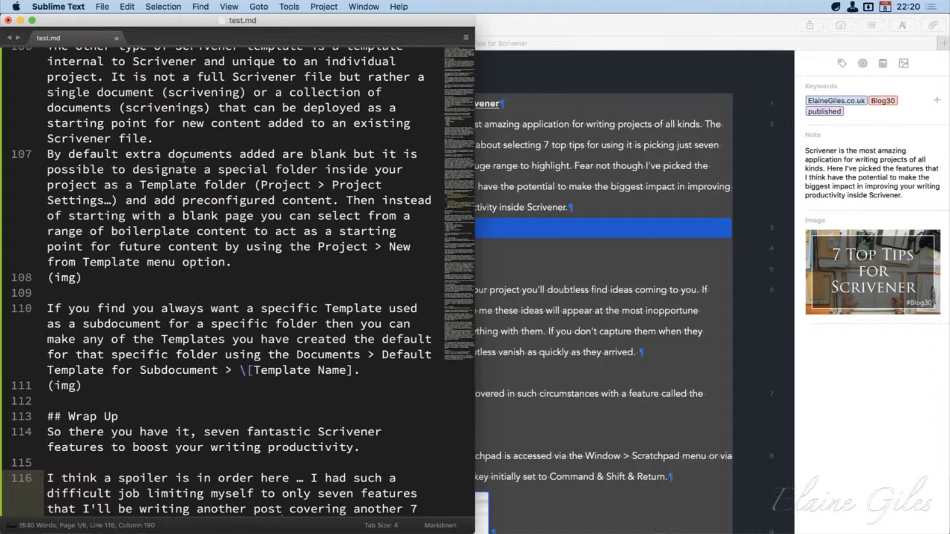
Highlight the escaped bracket before "Template Name" in test.md and review the pasted Markdown back up to the View Options section
{"action": "scroll", "coordinate": [209, 273], "scroll_direction": "down", "scroll_amount": 1}
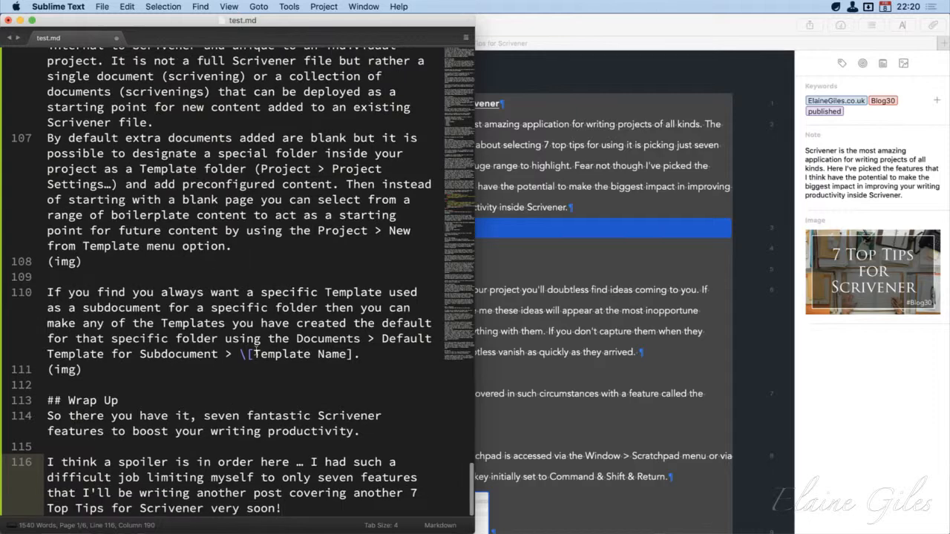
{"action": "left_click_drag", "start_coordinate": [255, 354], "coordinate": [233, 355]}
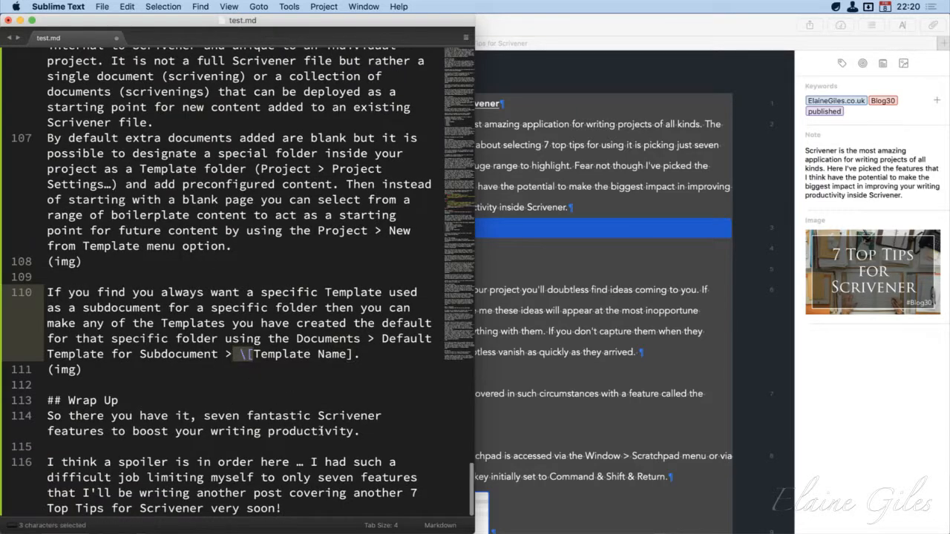
{"action": "scroll", "coordinate": [319, 428], "scroll_direction": "up", "scroll_amount": 5}
{"action": "scroll", "coordinate": [319, 428], "scroll_direction": "up", "scroll_amount": 10}
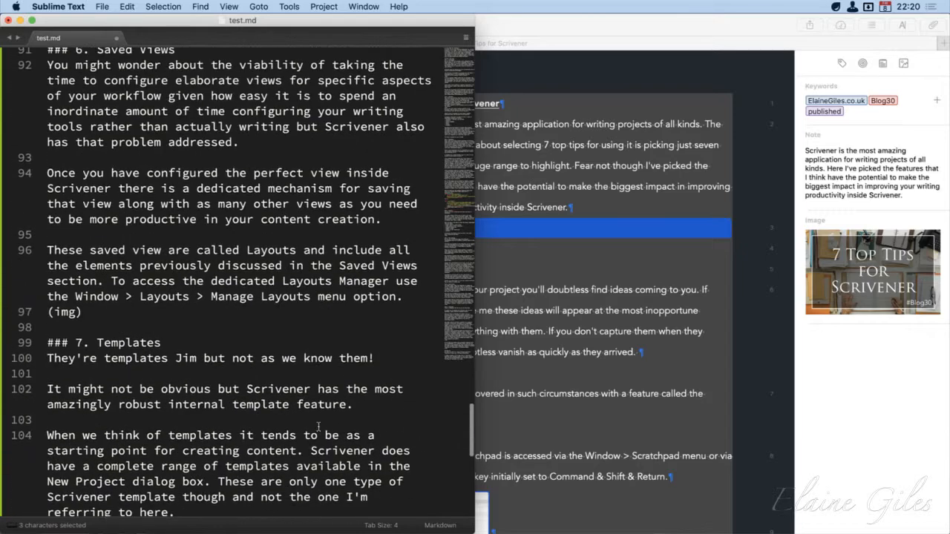
{"action": "scroll", "coordinate": [320, 429], "scroll_direction": "up", "scroll_amount": 7}
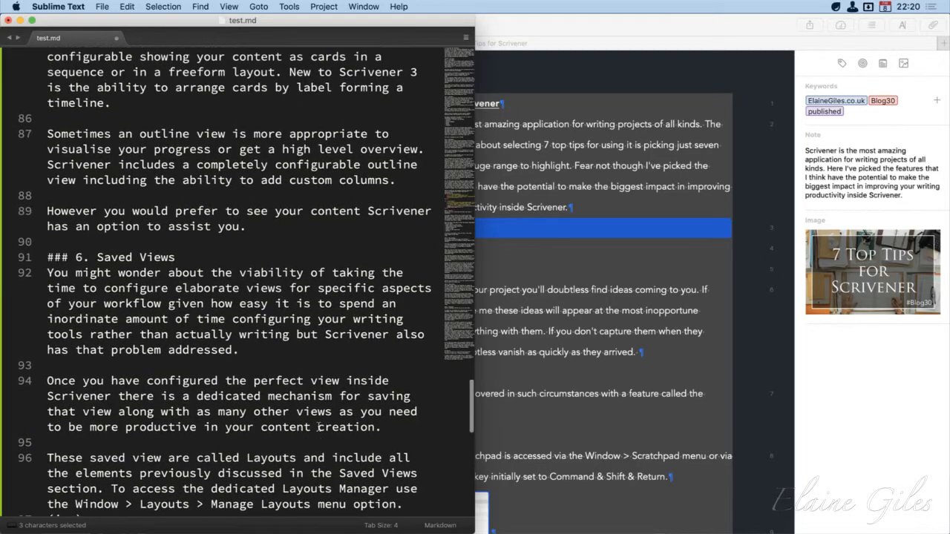
{"action": "scroll", "coordinate": [319, 428], "scroll_direction": "up", "scroll_amount": 5}
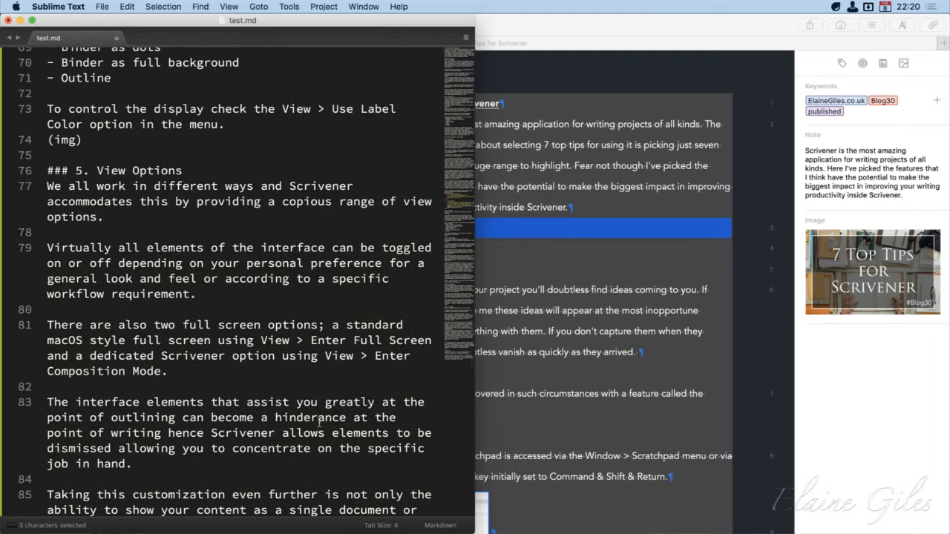
Return to Ulysses and copy the selected sheet content as HTML
{"action": "left_click", "coordinate": [587, 23]}
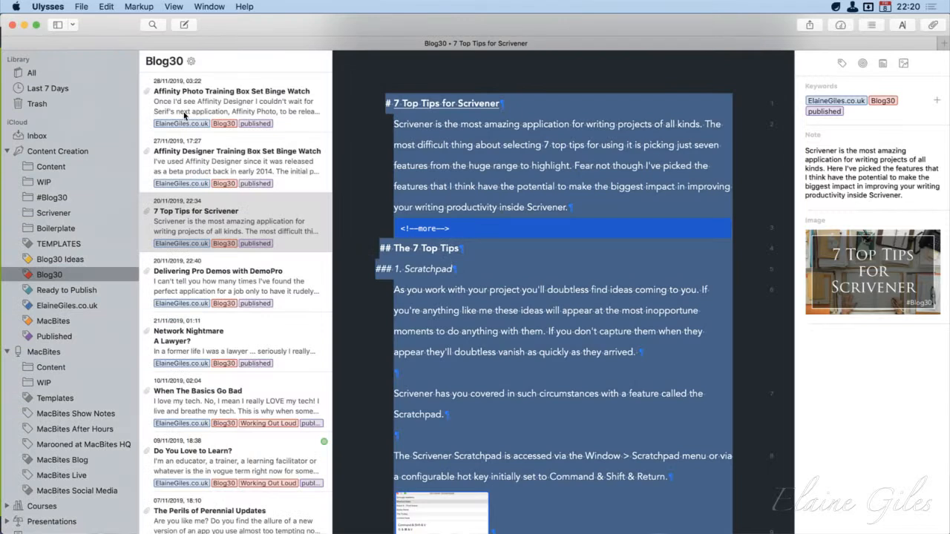
{"action": "left_click", "coordinate": [104, 6]}
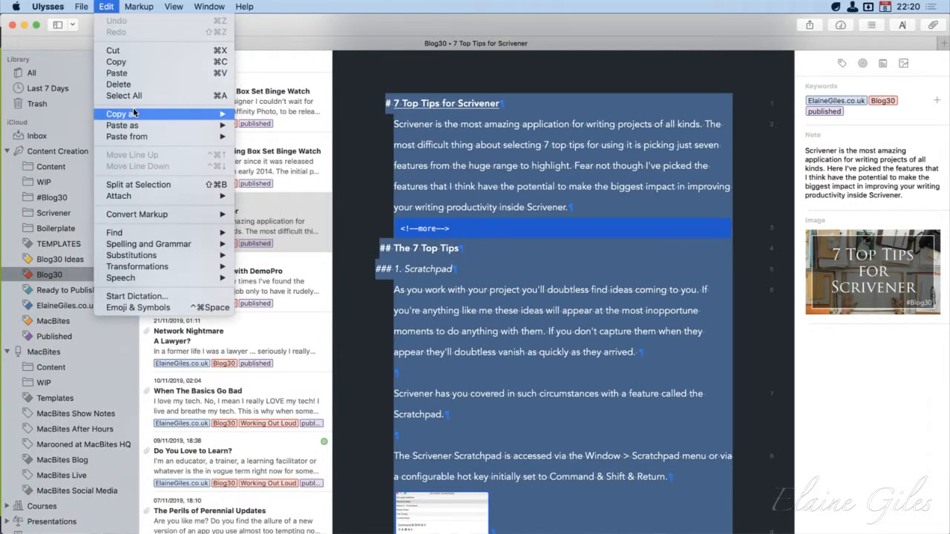
{"action": "mouse_move", "coordinate": [134, 114]}
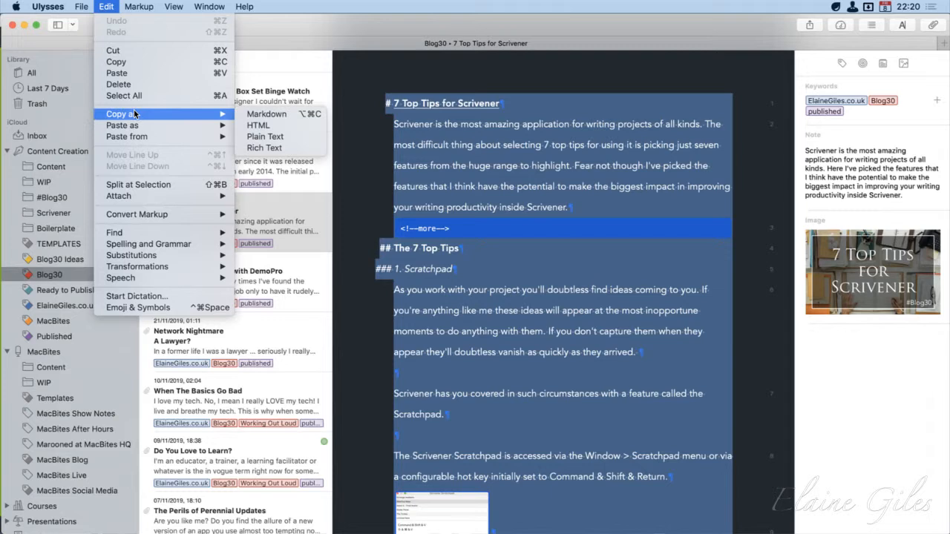
{"action": "left_click", "coordinate": [287, 125]}
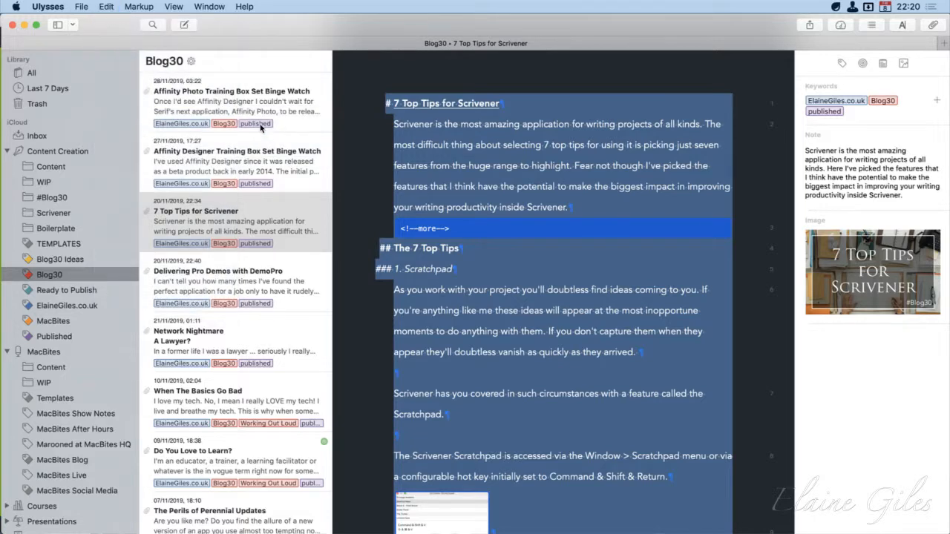
Switch to Sublime Text, create a new file and paste the copied HTML into it
{"action": "key", "text": "alt+space"}
{"action": "key", "text": "Return"}
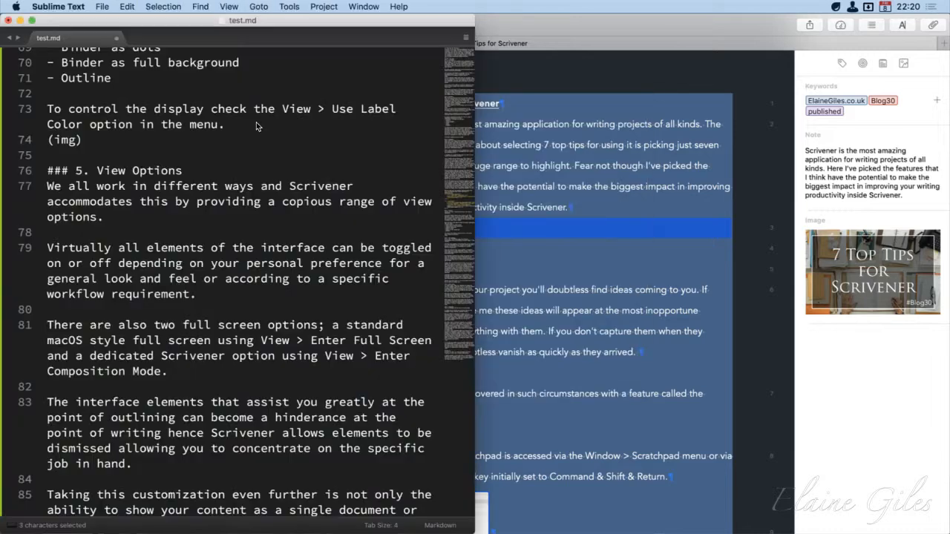
{"action": "key", "text": "super+Up"}
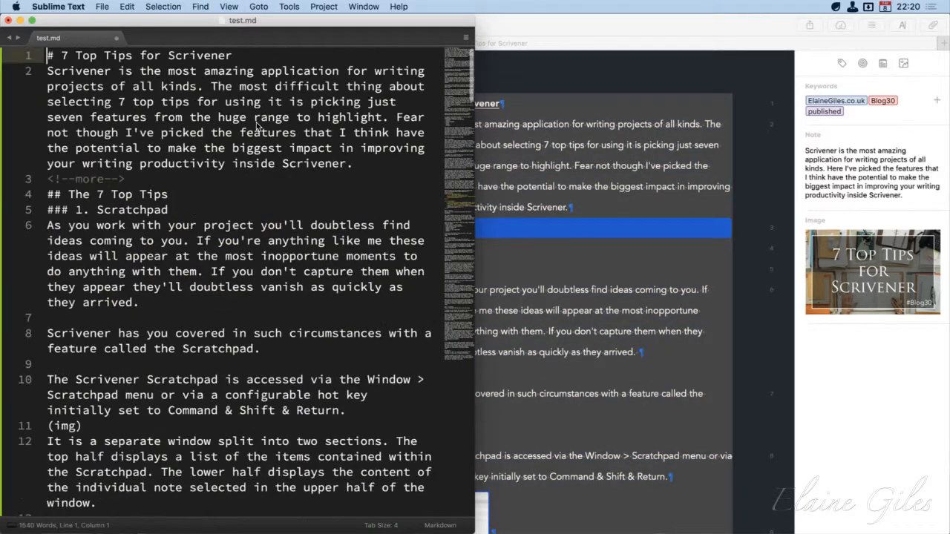
{"action": "key", "text": "super+n"}
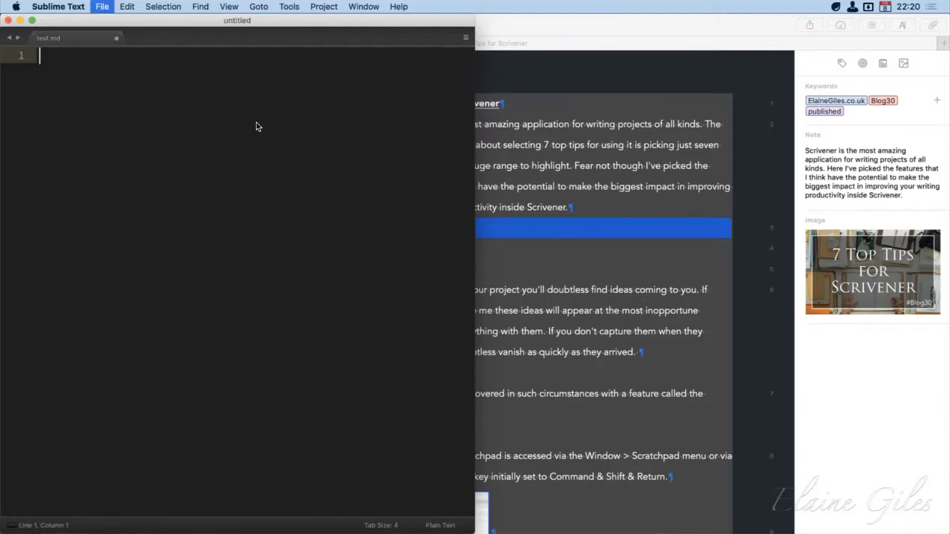
{"action": "key", "text": "super+v"}
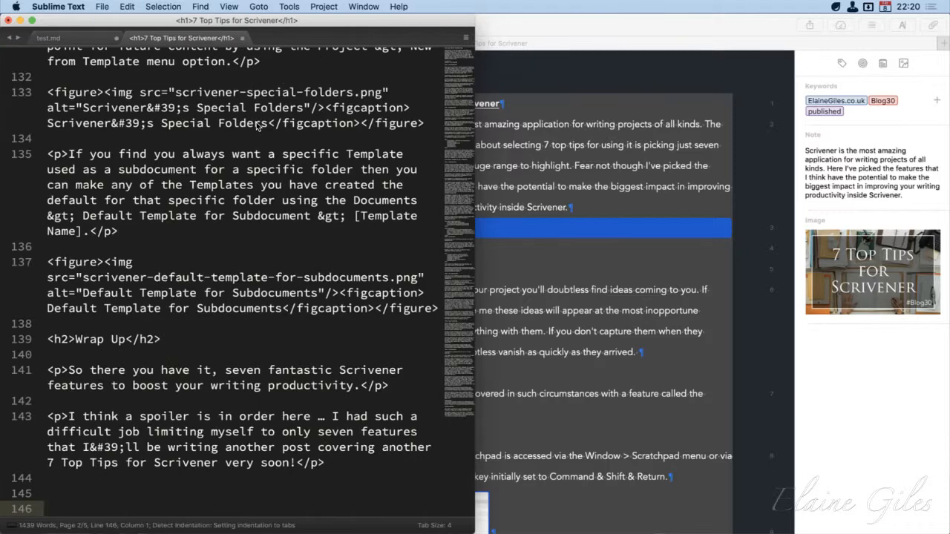
Return to the beginning of the new file and set its syntax to HTML
{"action": "key", "text": "super+Up"}
{"action": "key", "text": "super+shift+p"}
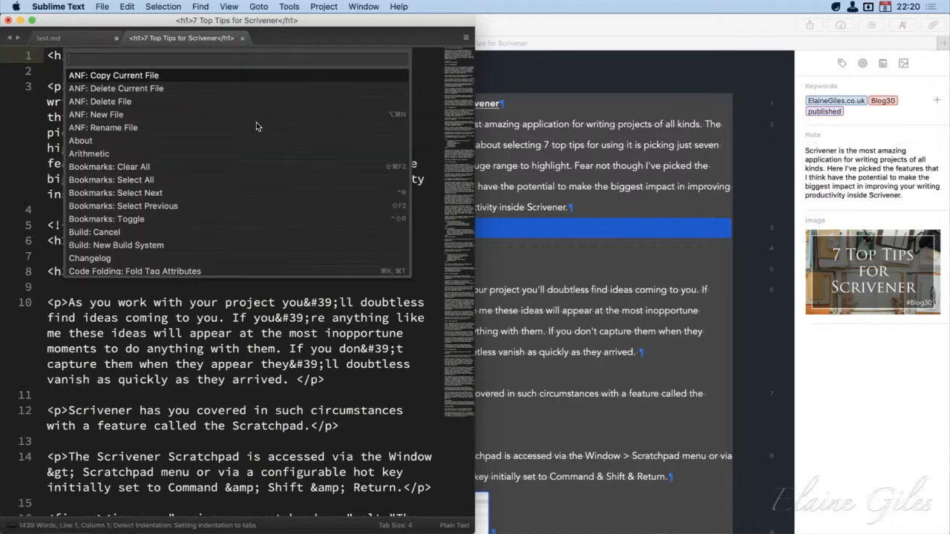
{"action": "type", "text": "ht"}
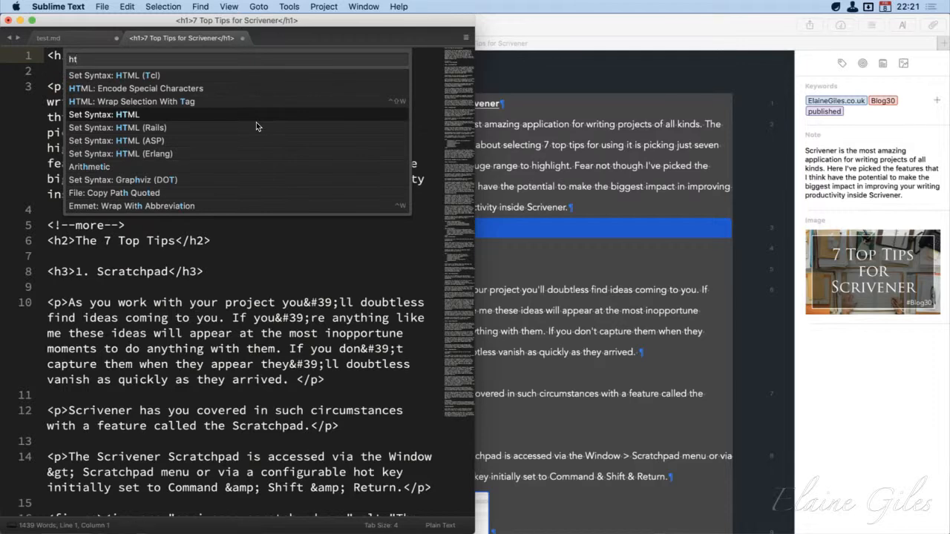
{"action": "key", "text": "Return"}
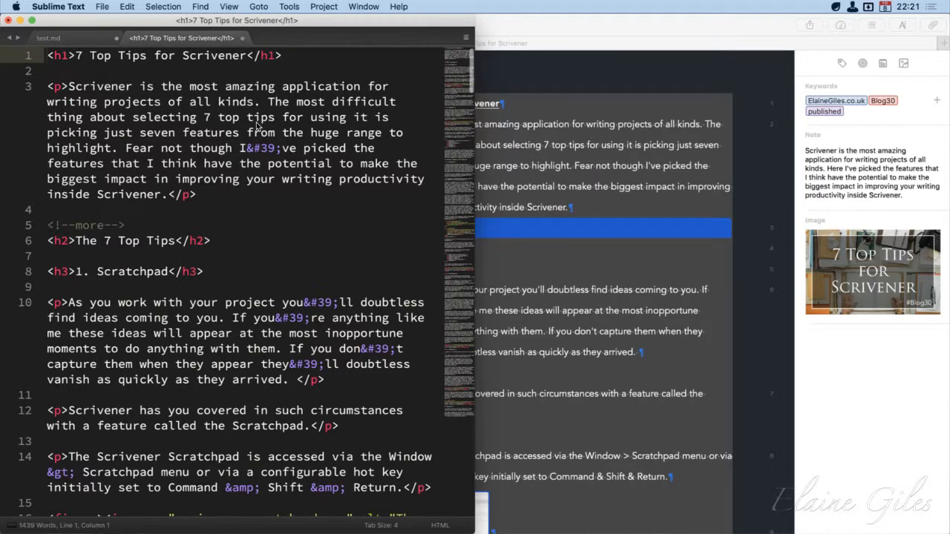
Compare the title markup by highlighting the # marker in test.md and the opening <h1> tag in the HTML file
{"action": "left_click", "coordinate": [73, 38]}
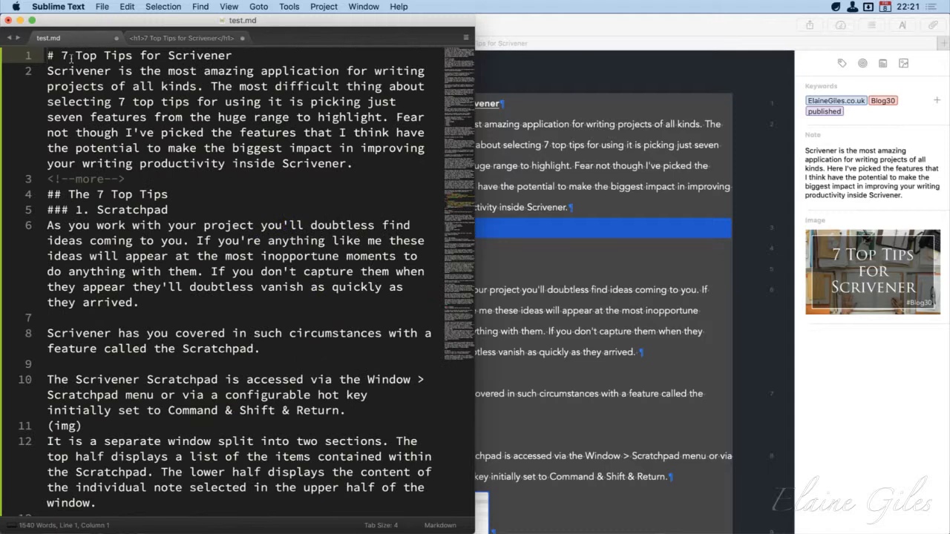
{"action": "left_click_drag", "start_coordinate": [61, 55], "coordinate": [47, 56]}
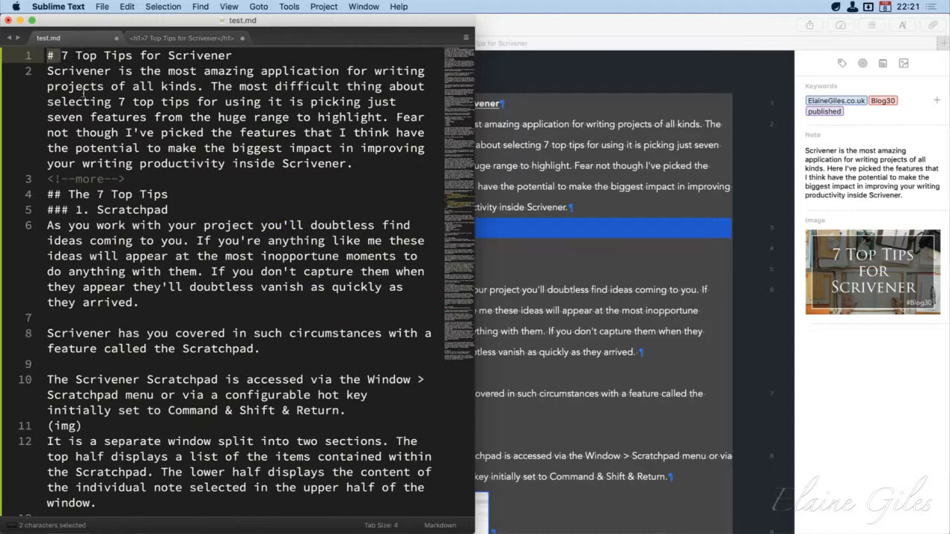
{"action": "left_click", "coordinate": [169, 34]}
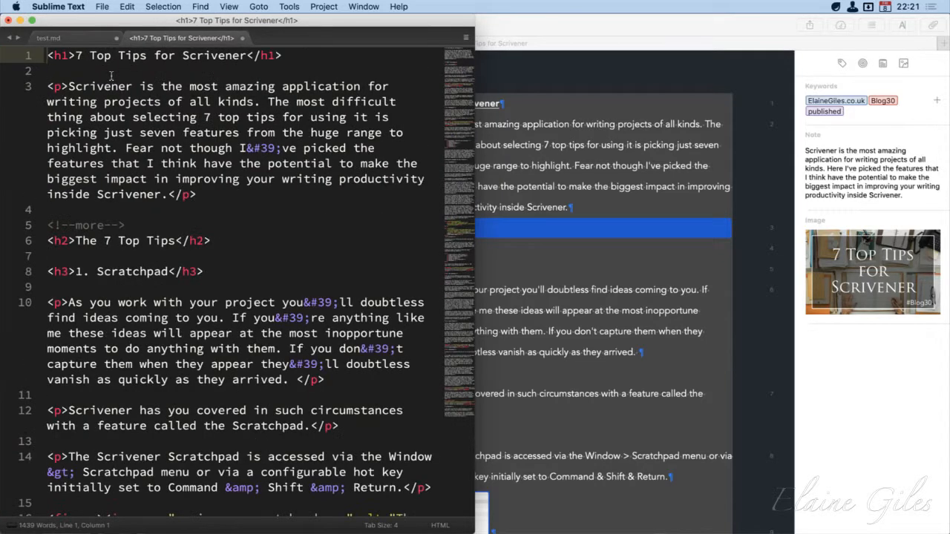
{"action": "left_click_drag", "start_coordinate": [76, 56], "coordinate": [28, 58]}
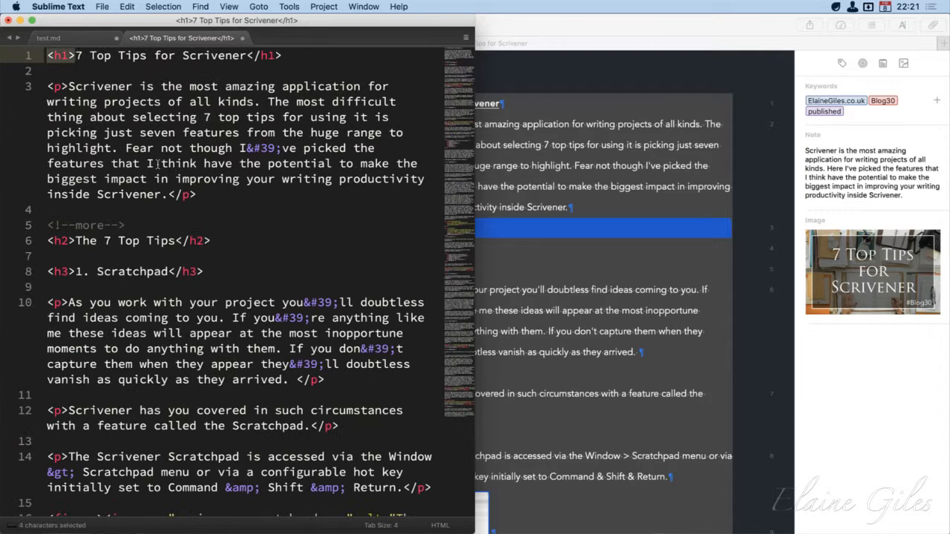
Compare the introduction paragraph by highlighting it in test.md and with its <p> tags in the HTML file
{"action": "left_click", "coordinate": [82, 38]}
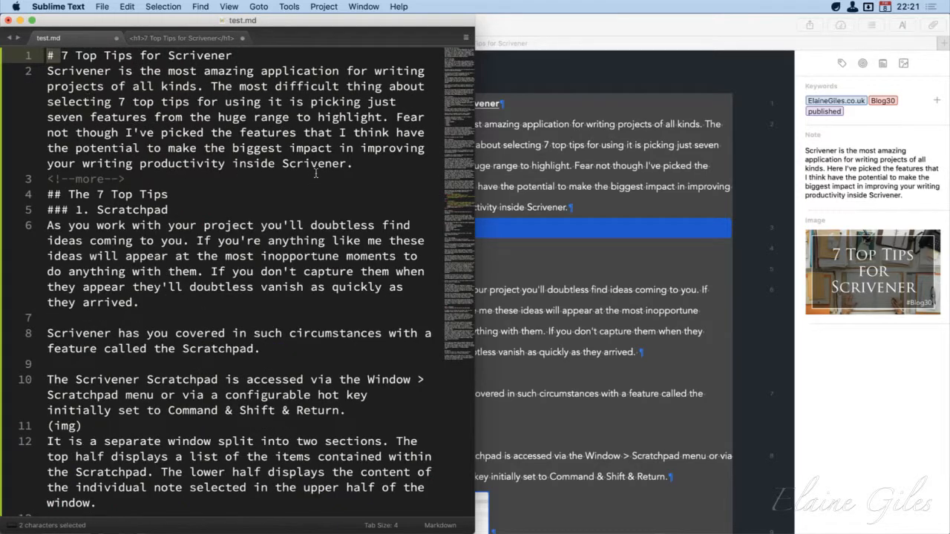
{"action": "left_click_drag", "start_coordinate": [364, 168], "coordinate": [46, 72]}
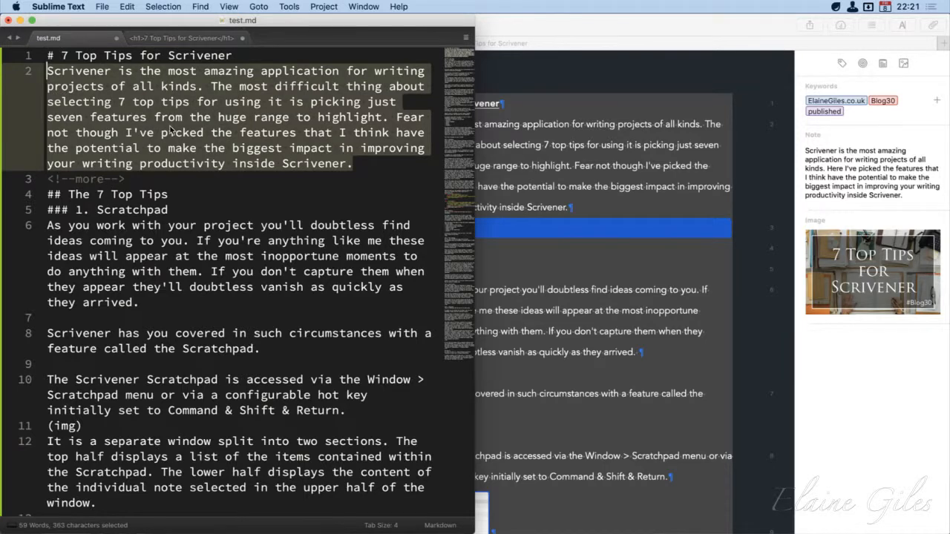
{"action": "left_click", "coordinate": [175, 39]}
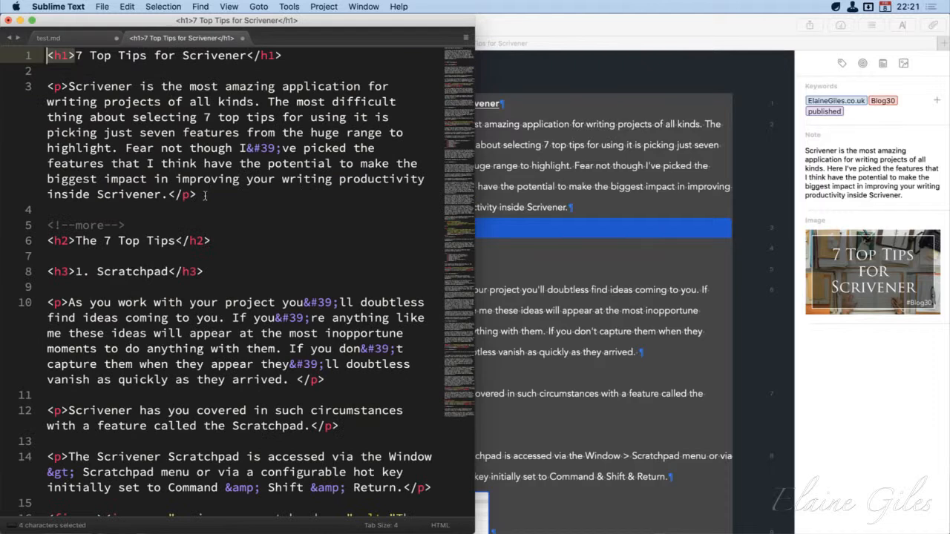
{"action": "left_click_drag", "start_coordinate": [208, 195], "coordinate": [47, 86]}
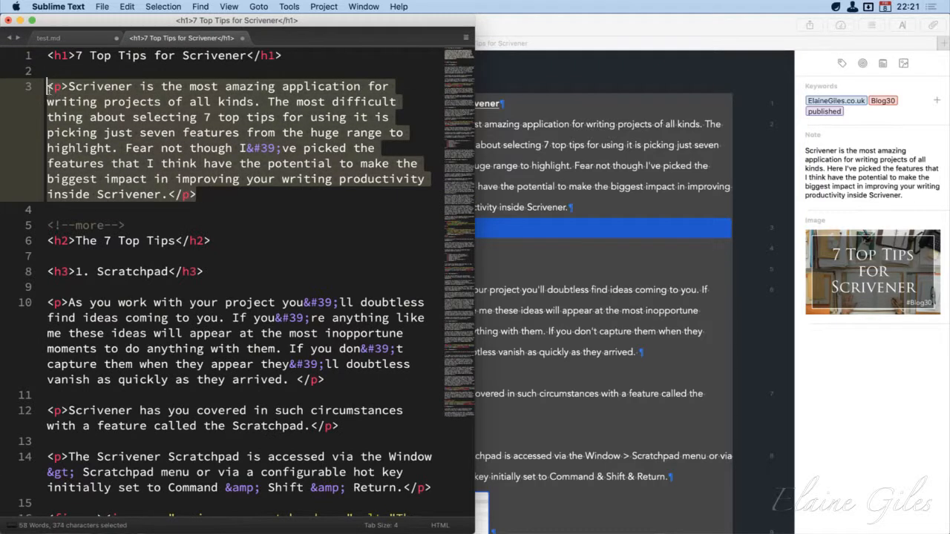
Examine the heading, paragraph and figure tags further down the HTML file
{"action": "left_click", "coordinate": [215, 244]}
{"action": "left_click", "coordinate": [216, 273]}
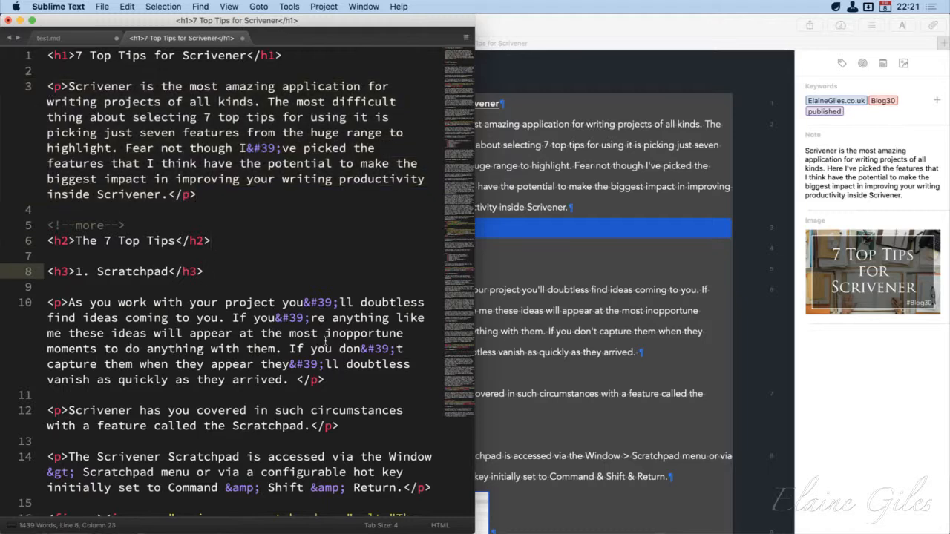
{"action": "scroll", "coordinate": [324, 341], "scroll_direction": "down", "scroll_amount": 5}
{"action": "scroll", "coordinate": [324, 342], "scroll_direction": "down", "scroll_amount": 2}
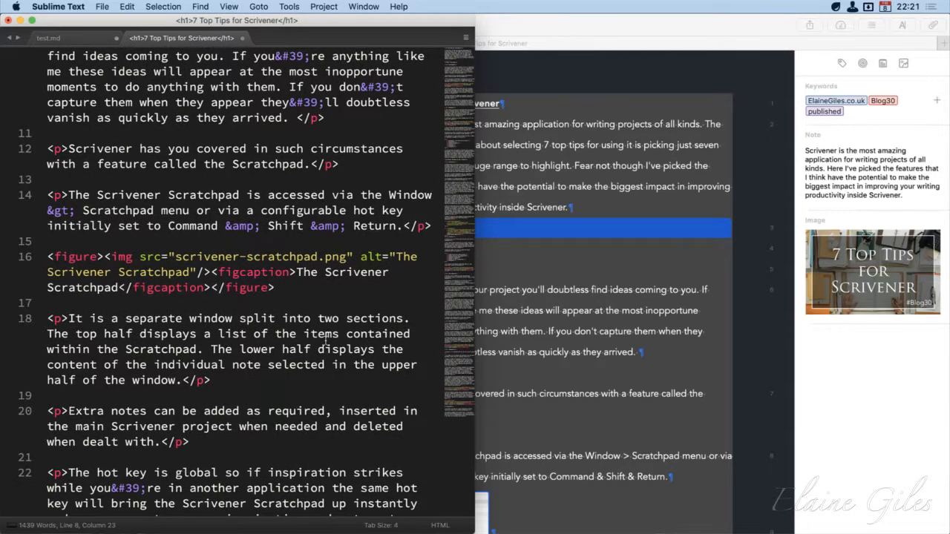
{"action": "scroll", "coordinate": [324, 342], "scroll_direction": "up", "scroll_amount": 4}
Switch to Ulysses and copy the selected 7 Top Tips for Scrivener post as Rich Text
{"action": "left_click", "coordinate": [565, 24]}
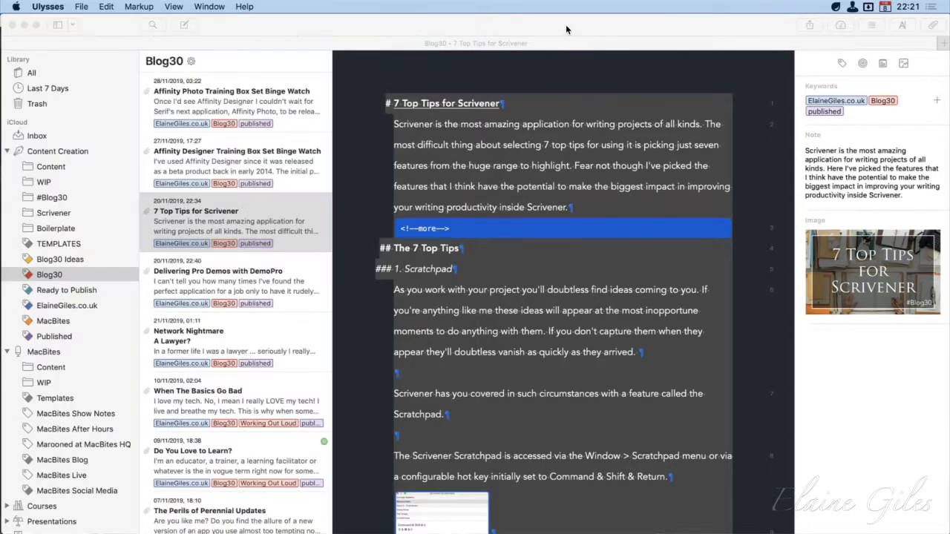
{"action": "left_click", "coordinate": [83, 6]}
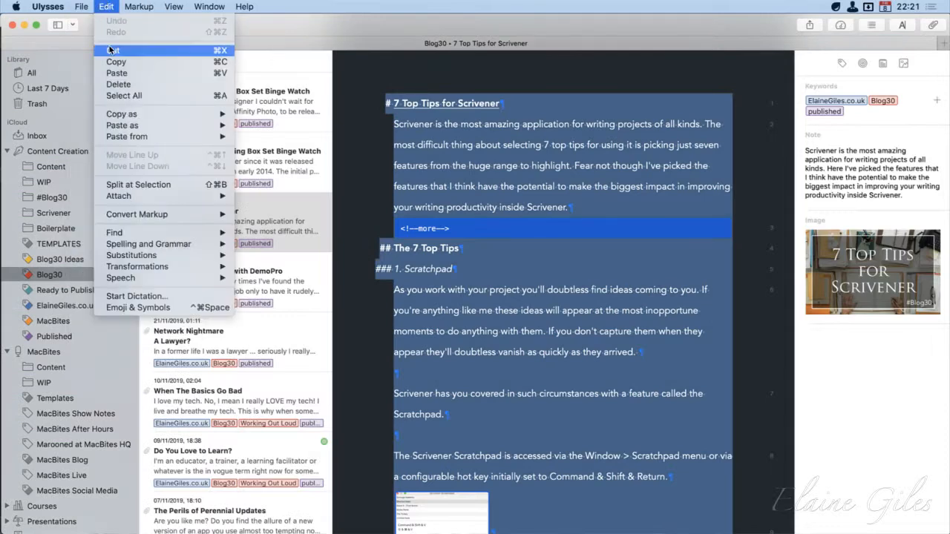
{"action": "mouse_move", "coordinate": [139, 112]}
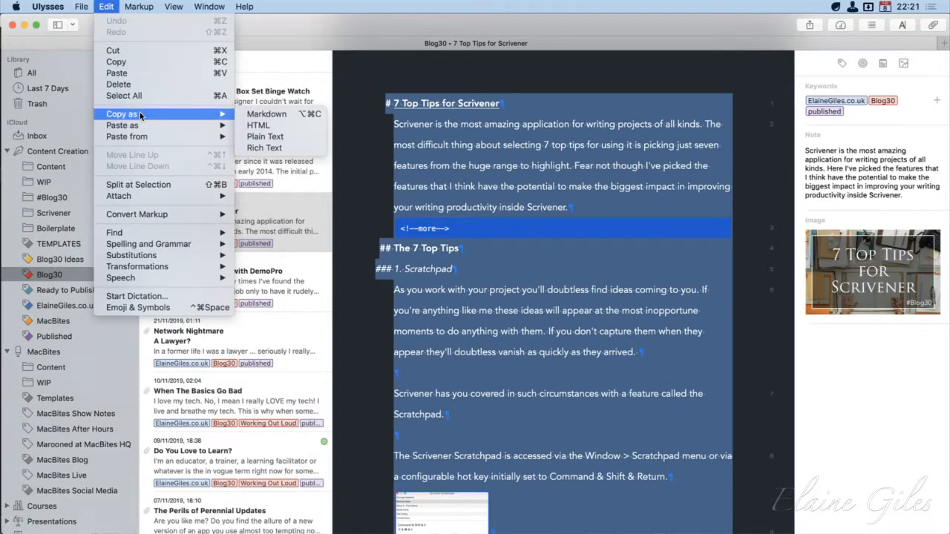
{"action": "left_click", "coordinate": [286, 148]}
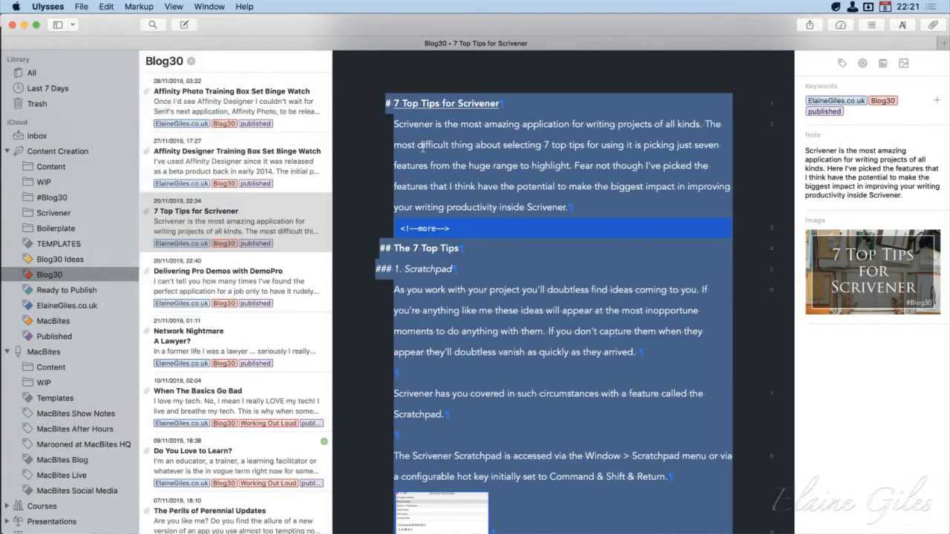
Open TextEdit and create a new document containing the filler text Dcdcsdc followed by the copied rich text
{"action": "key", "text": "super+space"}
{"action": "type", "text": "text"}
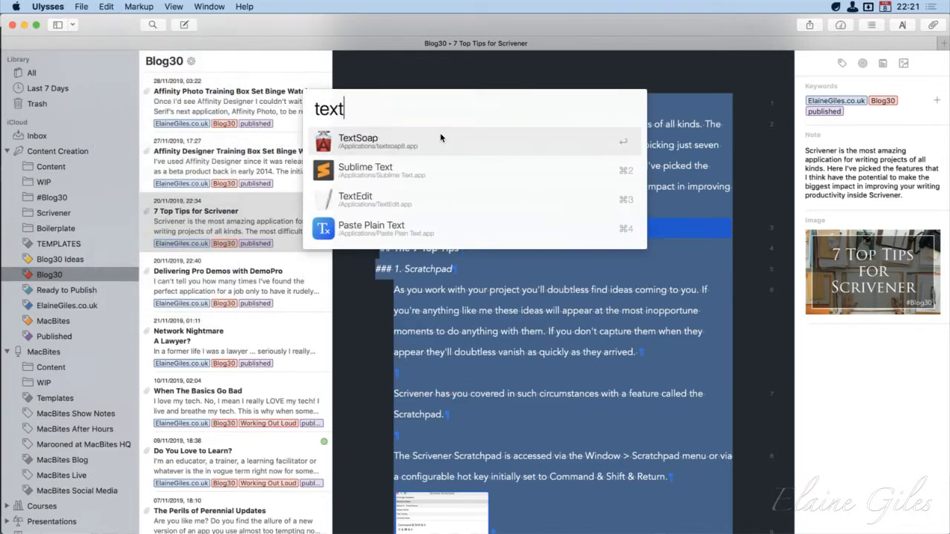
{"action": "type", "text": "ed"}
{"action": "key", "text": "Return"}
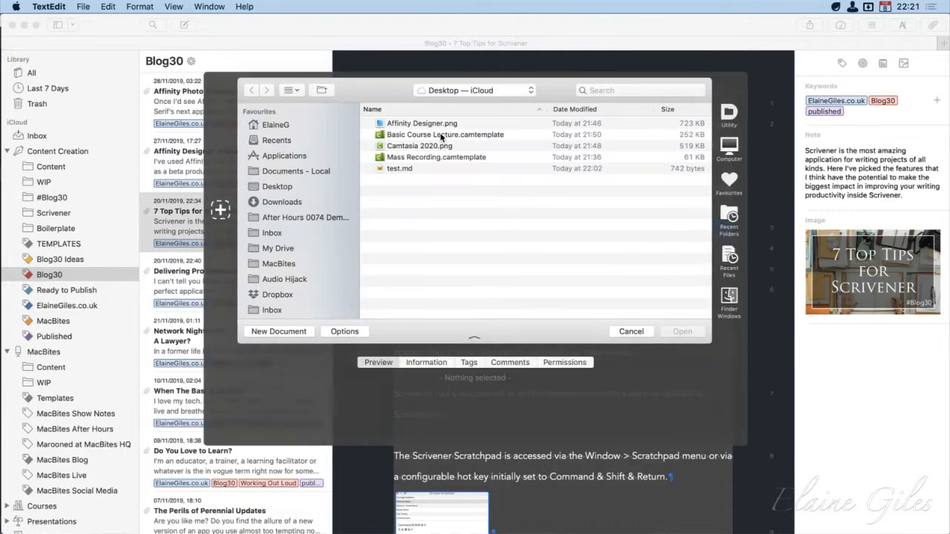
{"action": "key", "text": "super+n"}
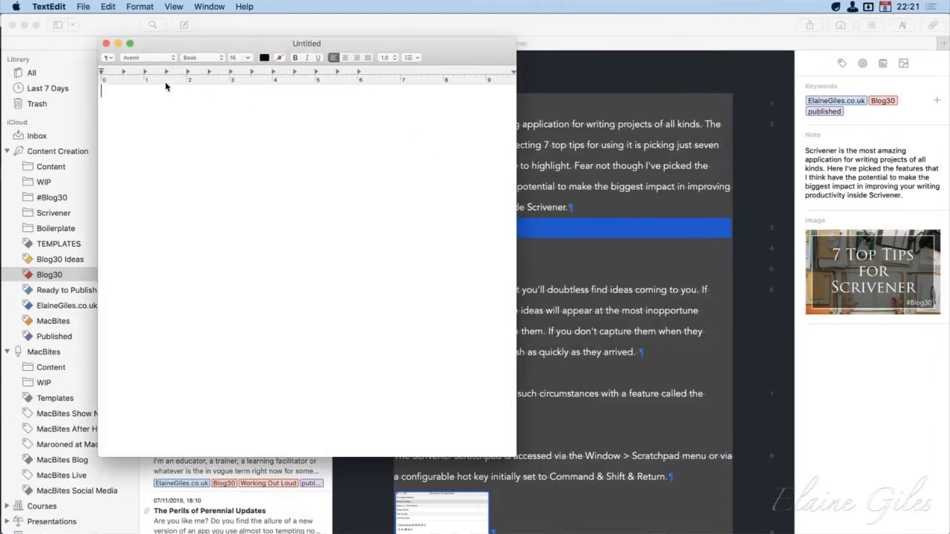
{"action": "type", "text": "dodcsdc"}
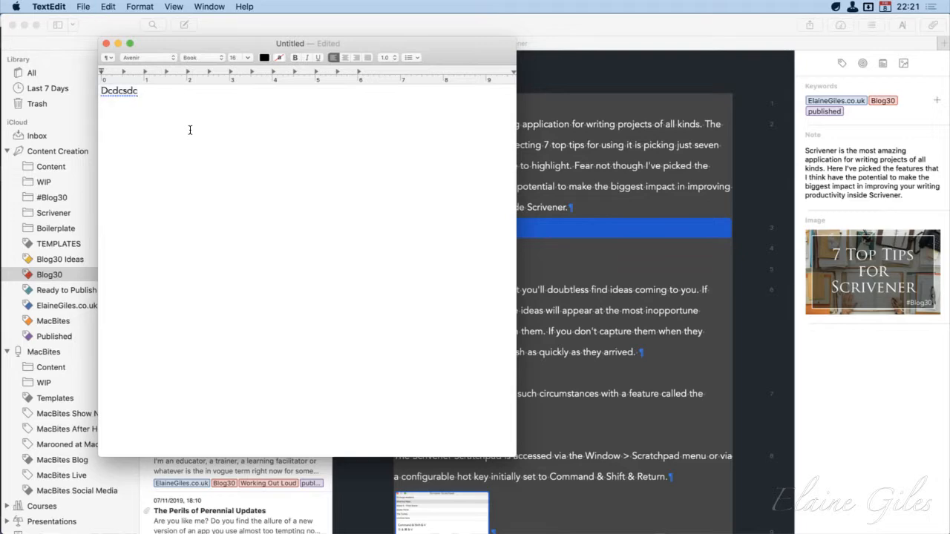
{"action": "key", "text": "super+v"}
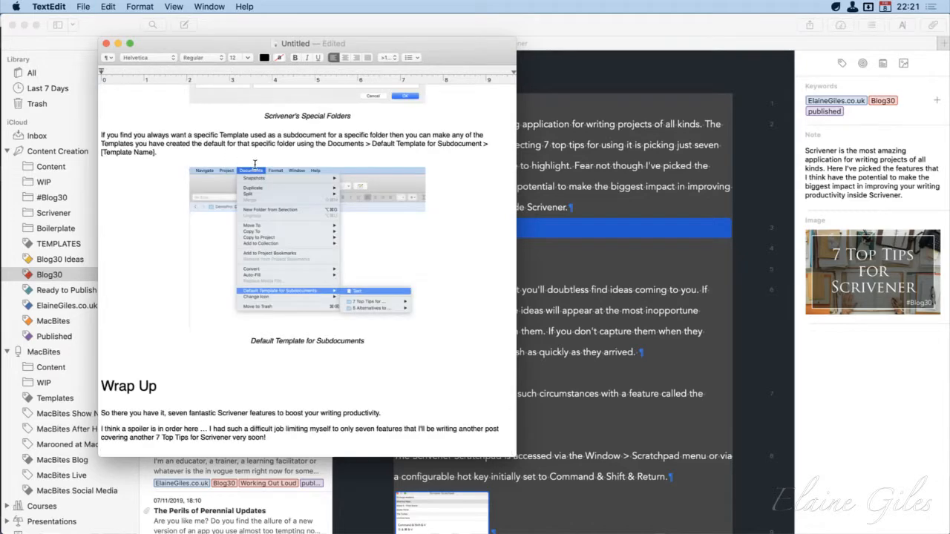
Review the pasted post's formatting back up to its title and delete the filler text in front of it
{"action": "scroll", "coordinate": [248, 162], "scroll_direction": "up", "scroll_amount": 5}
{"action": "scroll", "coordinate": [255, 164], "scroll_direction": "up", "scroll_amount": 15}
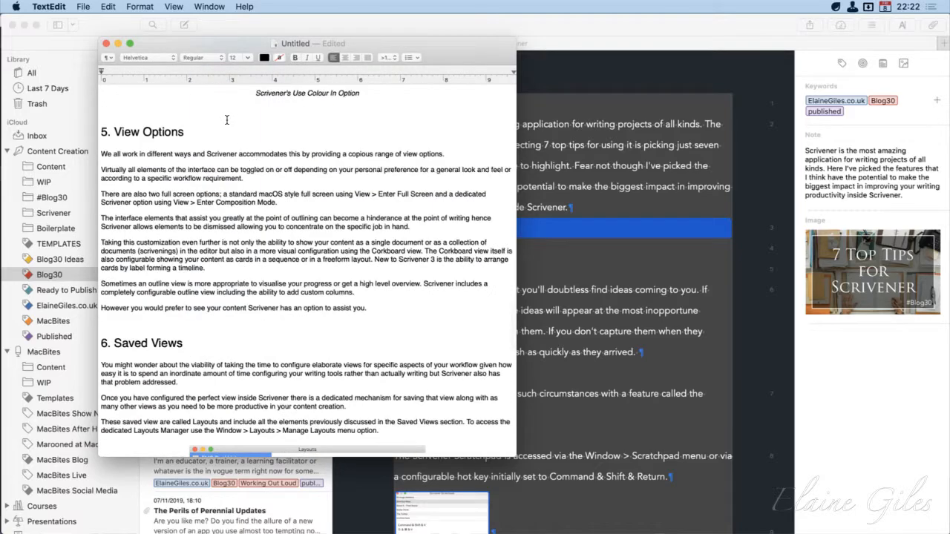
{"action": "left_click_drag", "start_coordinate": [198, 137], "coordinate": [96, 141]}
{"action": "scroll", "coordinate": [311, 199], "scroll_direction": "up", "scroll_amount": 20}
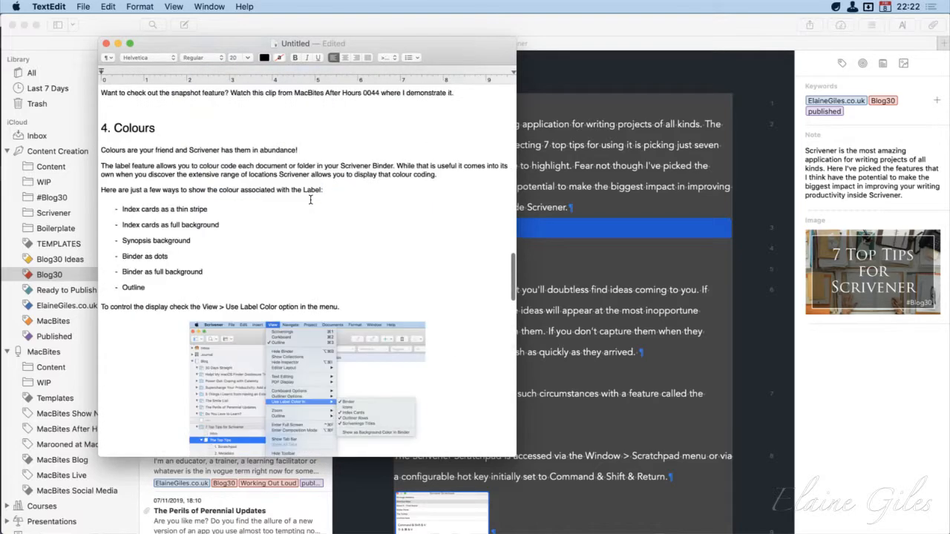
{"action": "scroll", "coordinate": [310, 199], "scroll_direction": "up", "scroll_amount": 20}
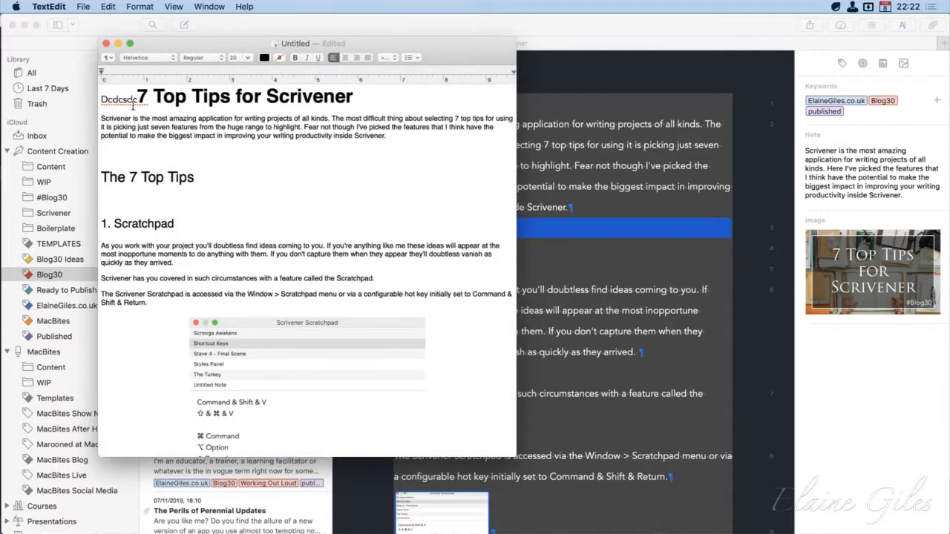
{"action": "left_click_drag", "start_coordinate": [138, 100], "coordinate": [96, 102]}
{"action": "key", "text": "BackSpace"}
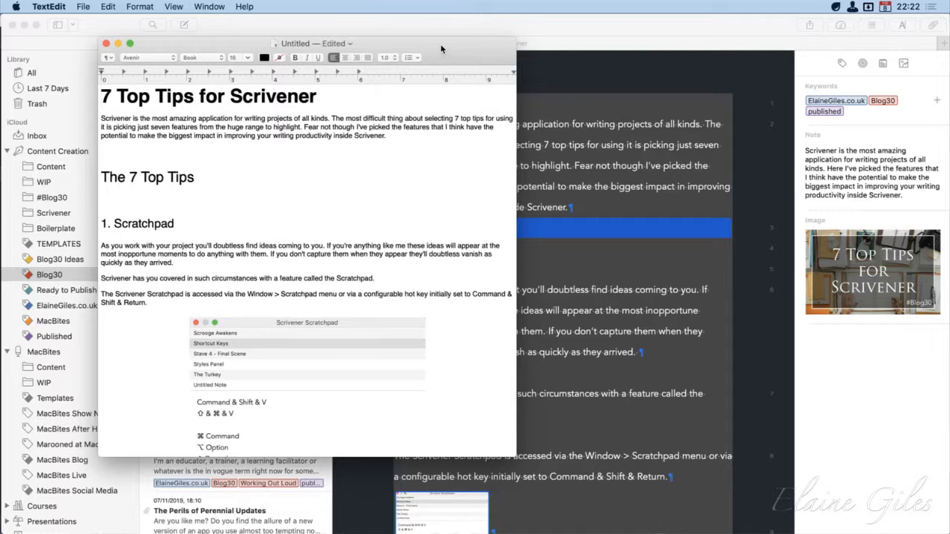
Quit TextEdit and delete the untitled document without saving it
{"action": "key", "text": "super+q"}
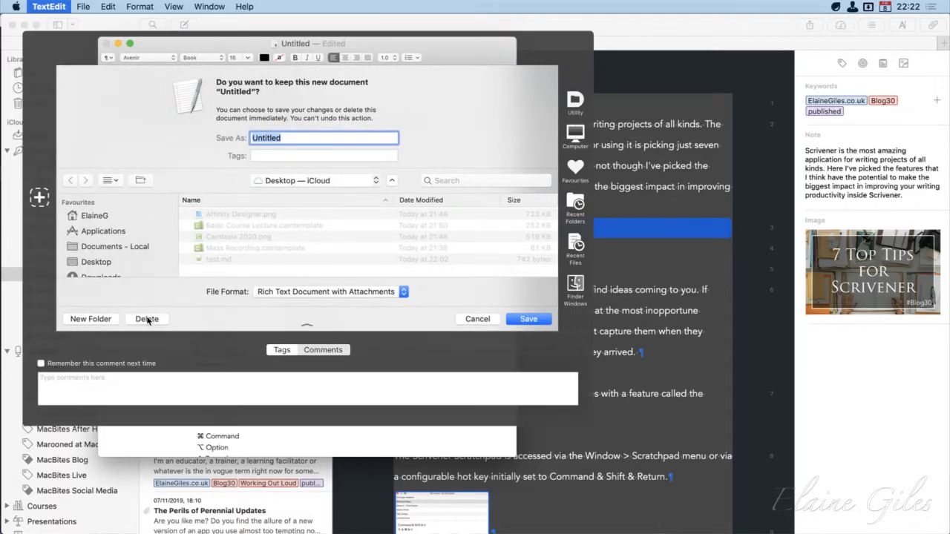
{"action": "left_click", "coordinate": [147, 319]}
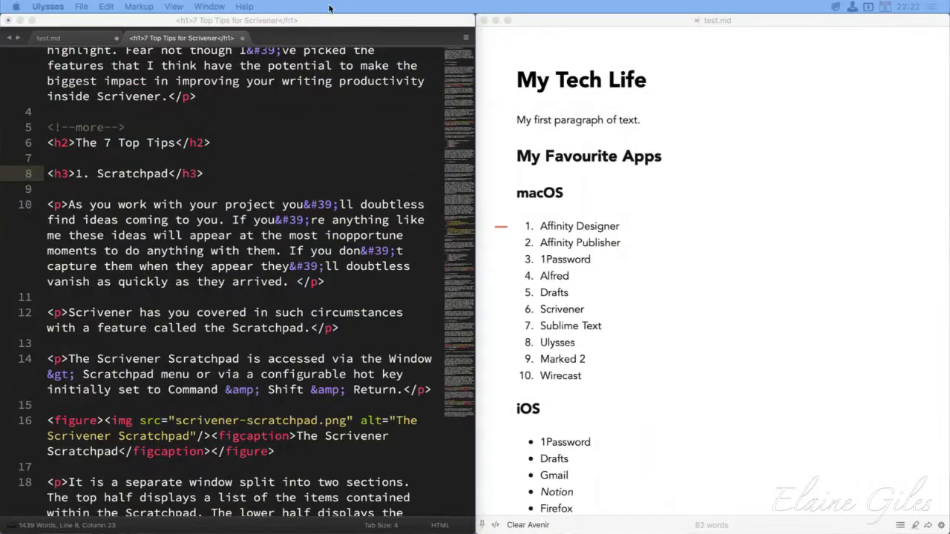
Switch to Sublime Text and undo the pasted post in test.md to restore the My Tech Life text
{"action": "left_click", "coordinate": [353, 27]}
{"action": "left_click", "coordinate": [90, 38]}
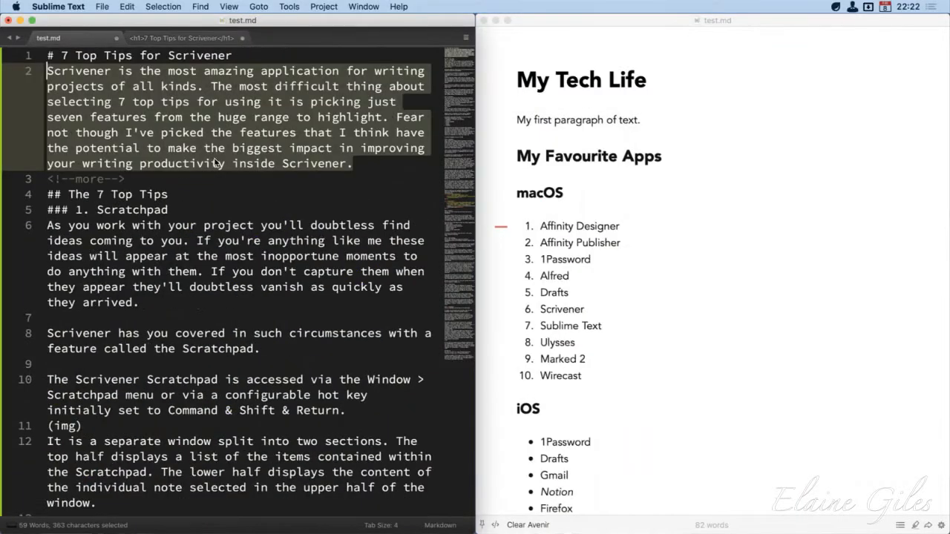
{"action": "left_click", "coordinate": [321, 201]}
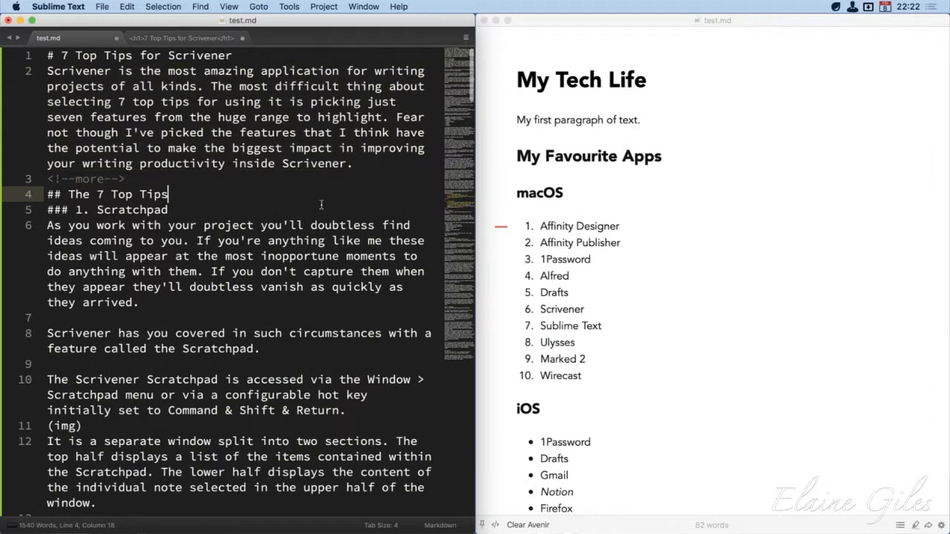
{"action": "key", "text": "super+z"}
{"action": "scroll", "coordinate": [321, 199], "scroll_direction": "up", "scroll_amount": 8}
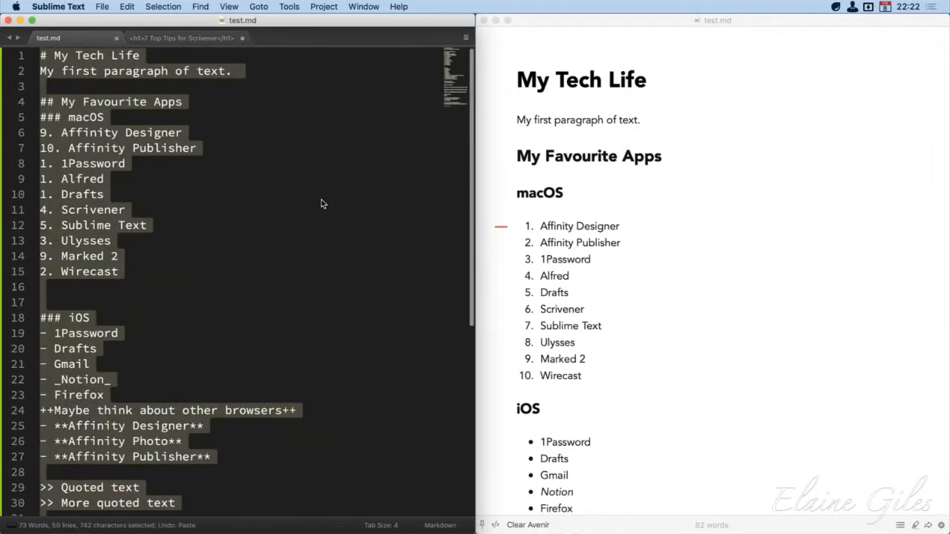
{"action": "left_click", "coordinate": [322, 200]}
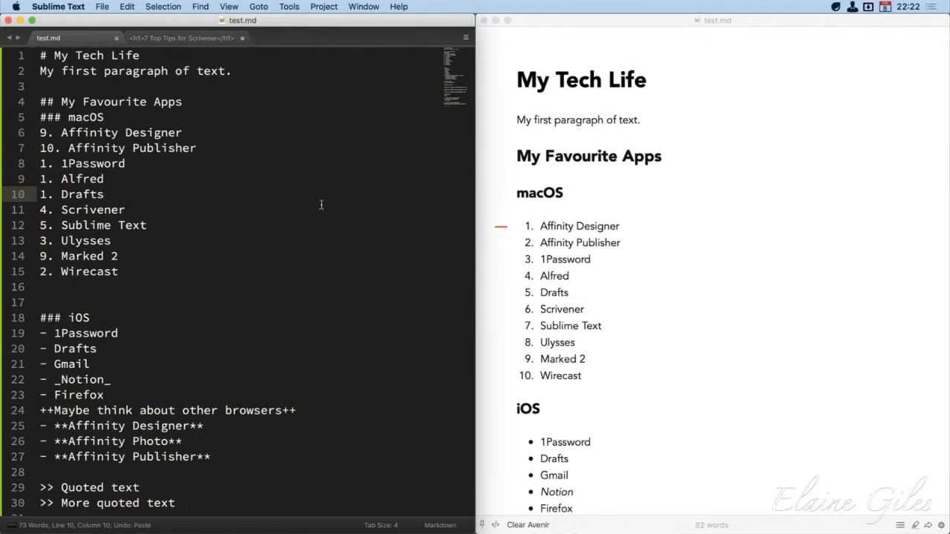
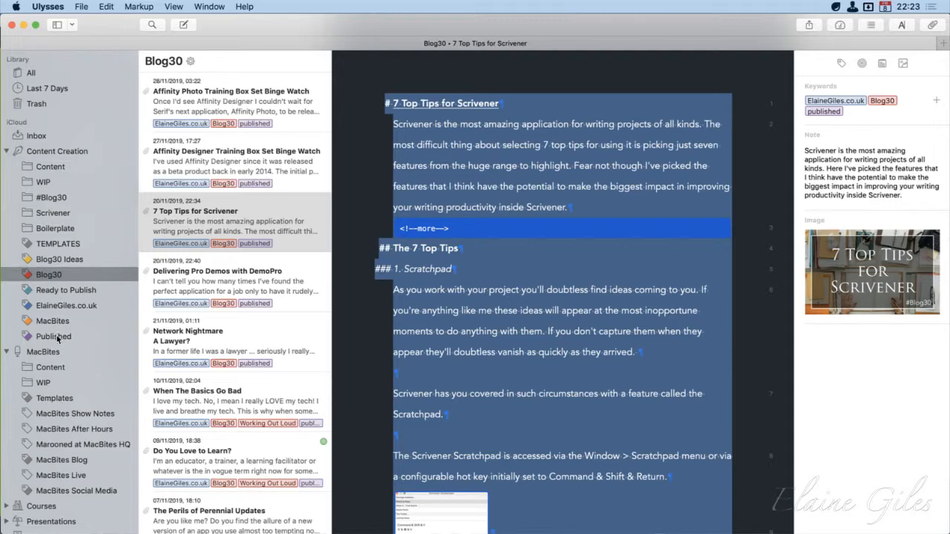
Collapse the Content Creation group and read through the MacBites Episode 0125 sheet in MacBites Show Notes
{"action": "left_click", "coordinate": [7, 152]}
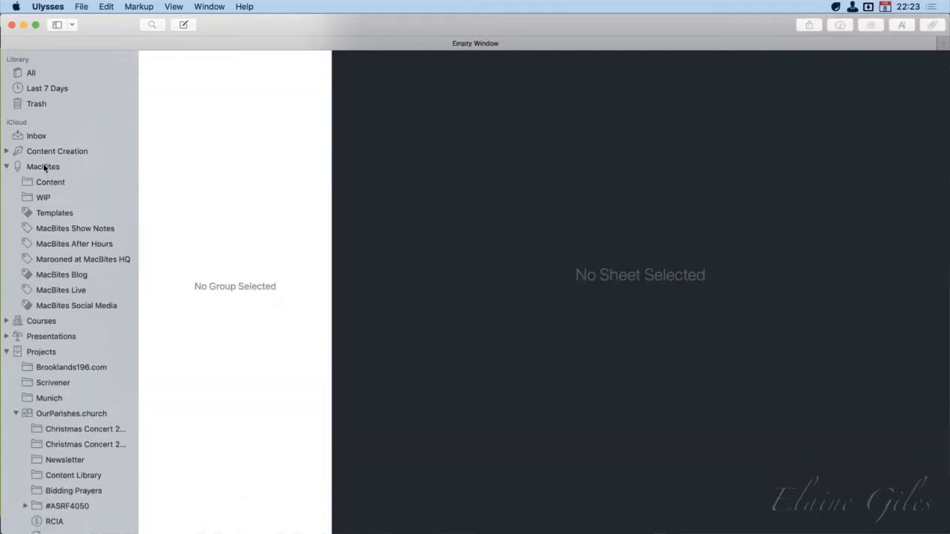
{"action": "left_click", "coordinate": [47, 231]}
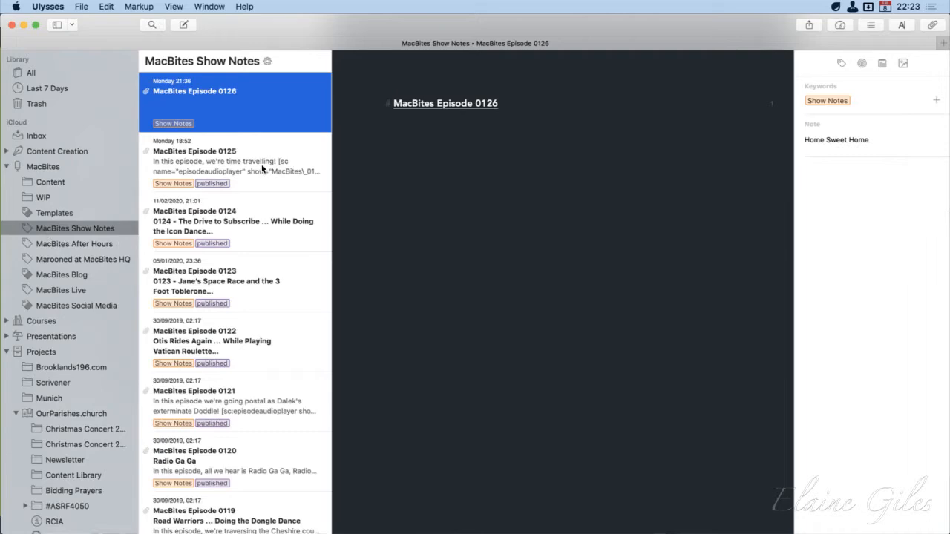
{"action": "left_click", "coordinate": [238, 163]}
{"action": "scroll", "coordinate": [547, 394], "scroll_direction": "down", "scroll_amount": 5}
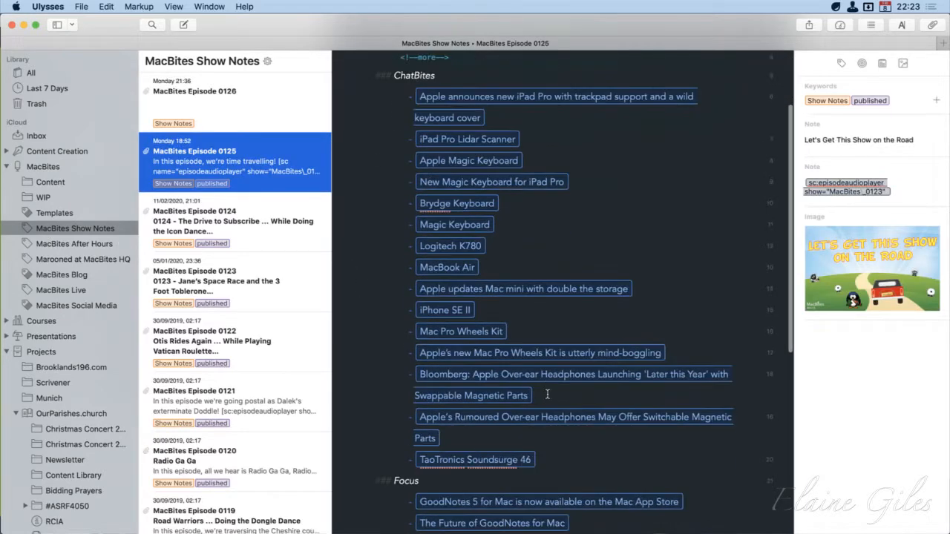
{"action": "scroll", "coordinate": [547, 395], "scroll_direction": "down", "scroll_amount": 3}
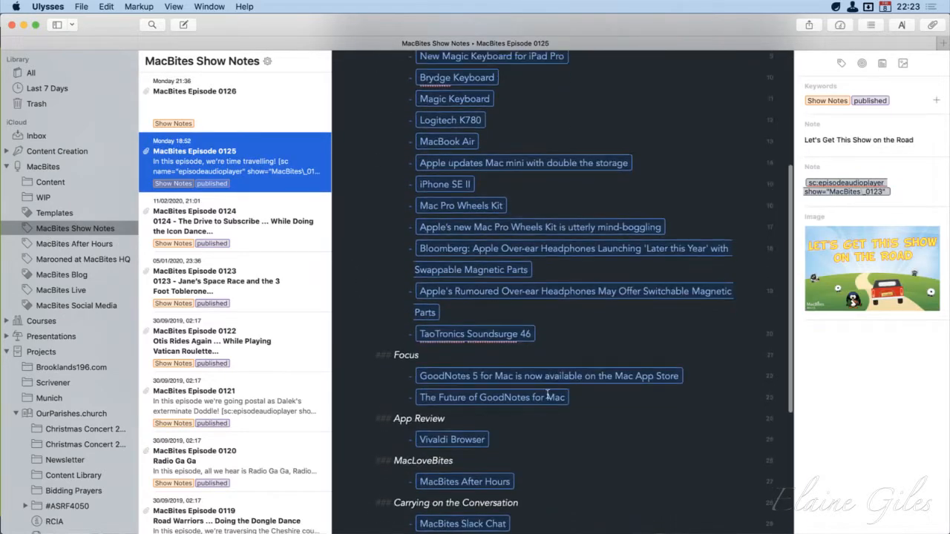
Browse the Marooned at MacBites HQ sheets, viewing Day 54 and Day 53 and the list of earlier days
{"action": "left_click", "coordinate": [67, 259]}
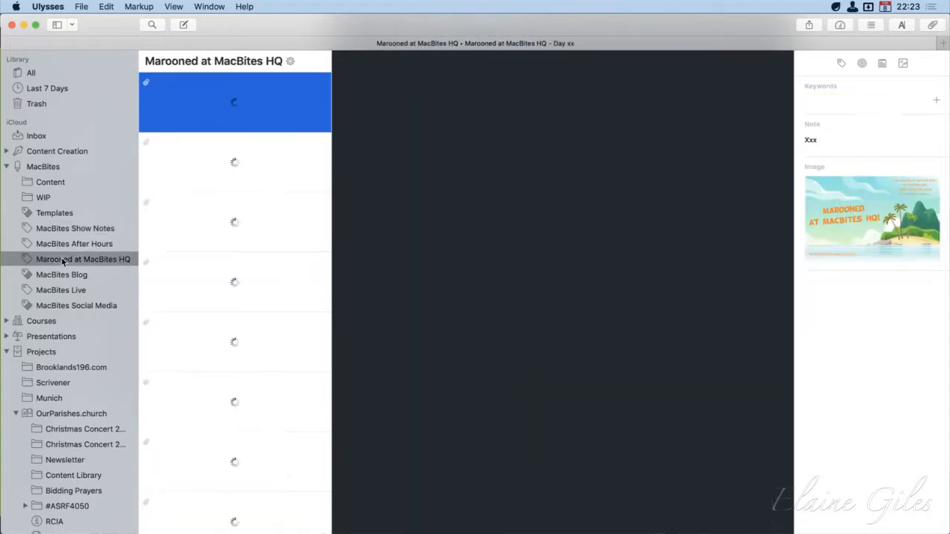
{"action": "left_click", "coordinate": [247, 173]}
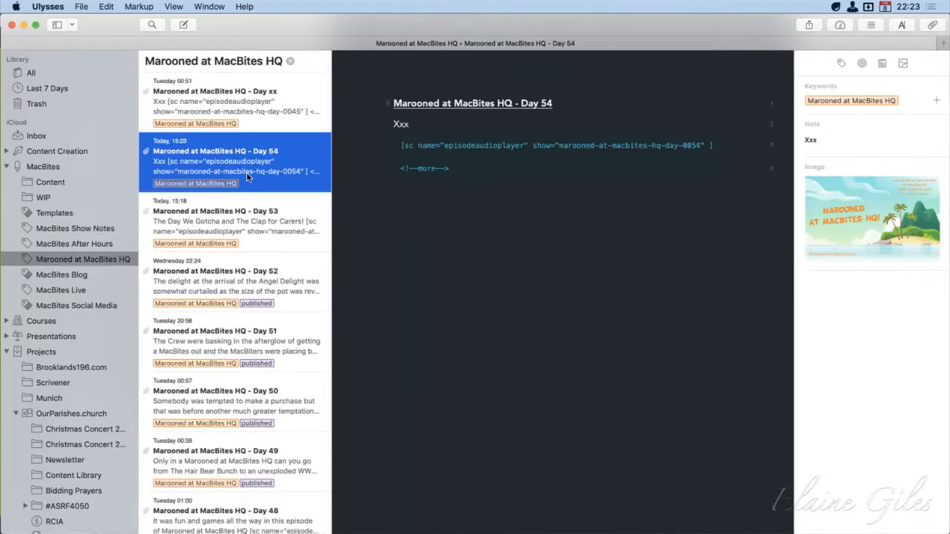
{"action": "left_click", "coordinate": [245, 225]}
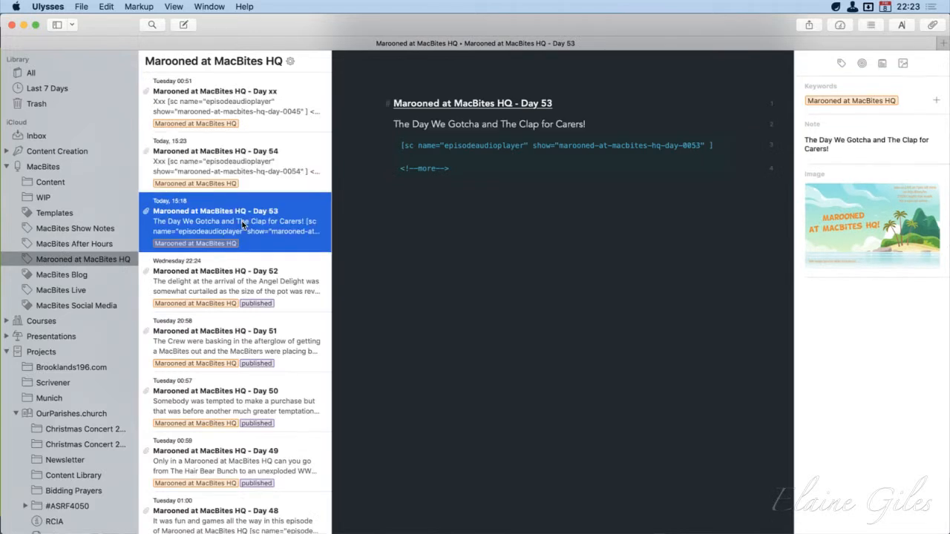
{"action": "left_click", "coordinate": [252, 173]}
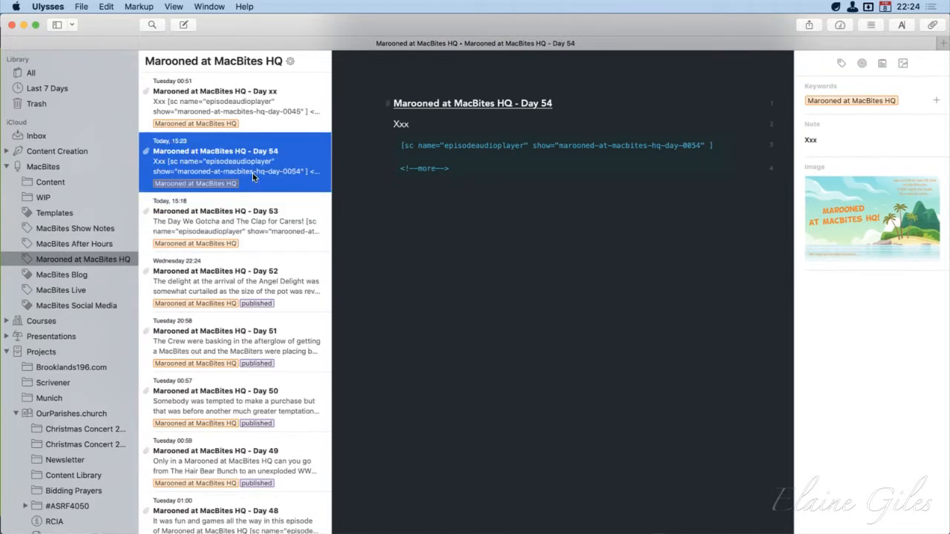
{"action": "scroll", "coordinate": [239, 292], "scroll_direction": "down", "scroll_amount": 5}
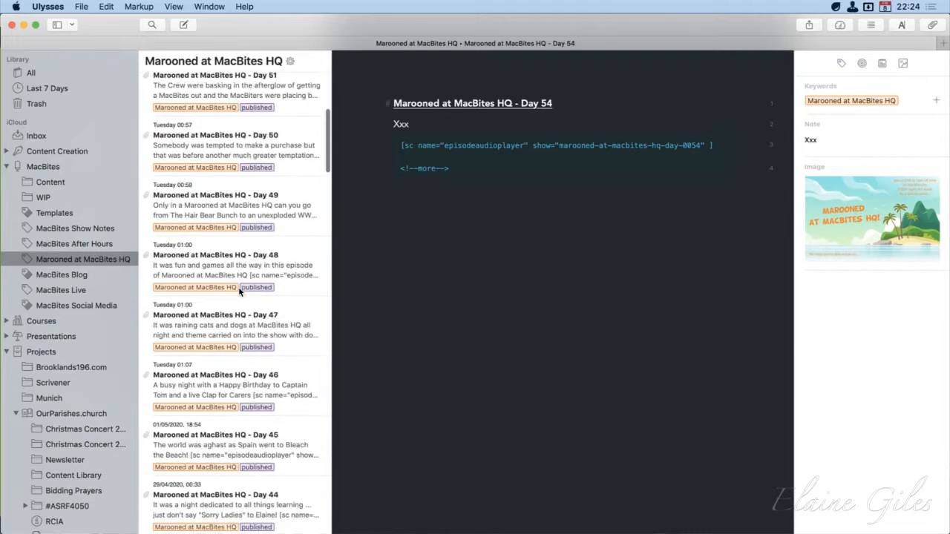
{"action": "scroll", "coordinate": [239, 291], "scroll_direction": "up", "scroll_amount": 5}
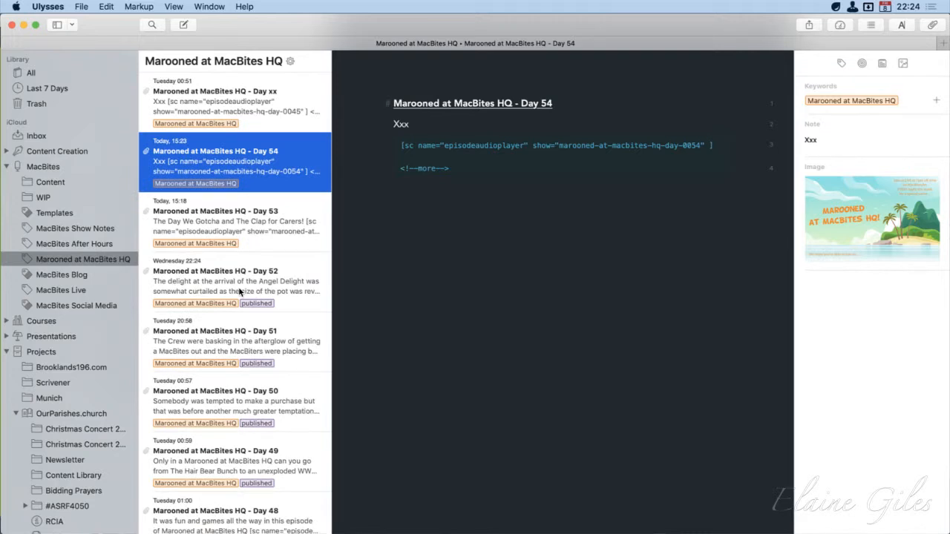
Open the #ASRF4050 group under OurParishes.church and browse its newsletter and blog updates through to the Day 21 update
{"action": "scroll", "coordinate": [63, 454], "scroll_direction": "down", "scroll_amount": 2}
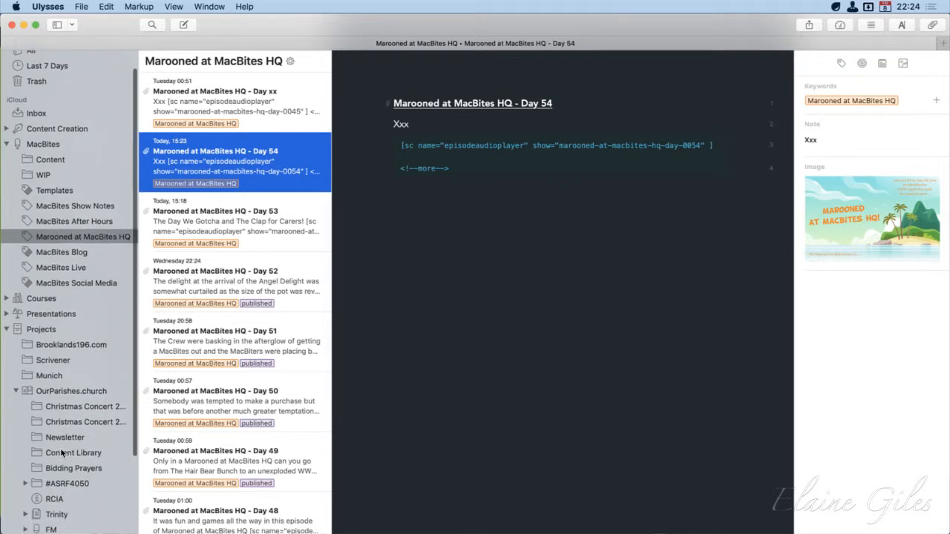
{"action": "scroll", "coordinate": [62, 454], "scroll_direction": "down", "scroll_amount": 1}
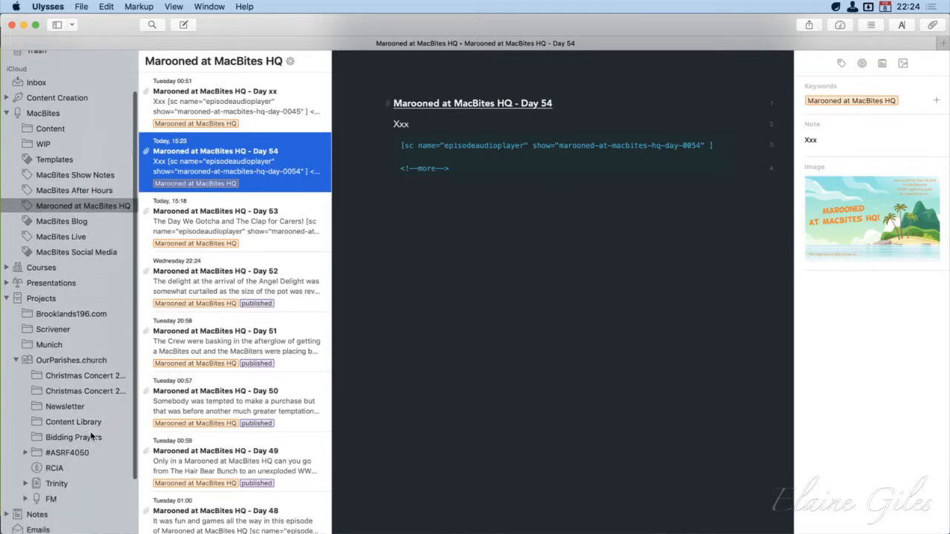
{"action": "left_click", "coordinate": [39, 450]}
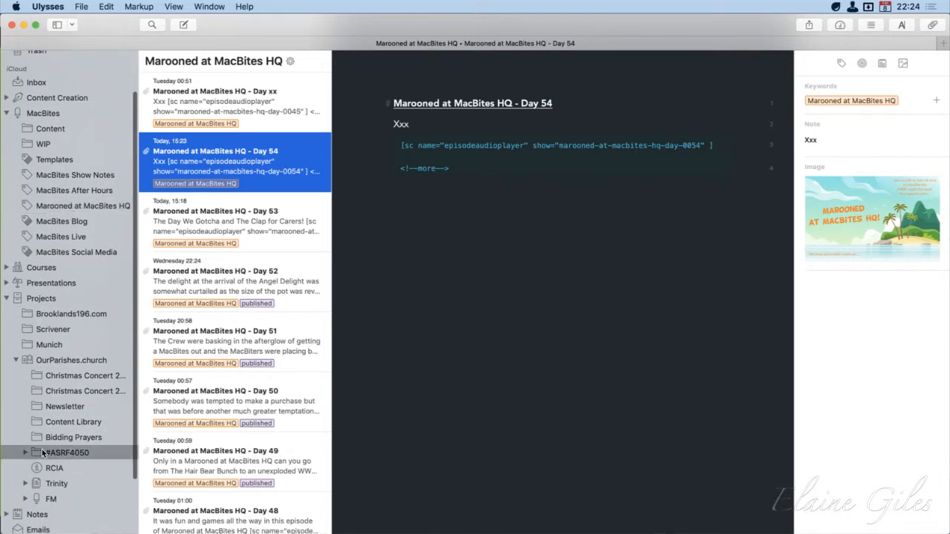
{"action": "scroll", "coordinate": [212, 446], "scroll_direction": "down", "scroll_amount": 5}
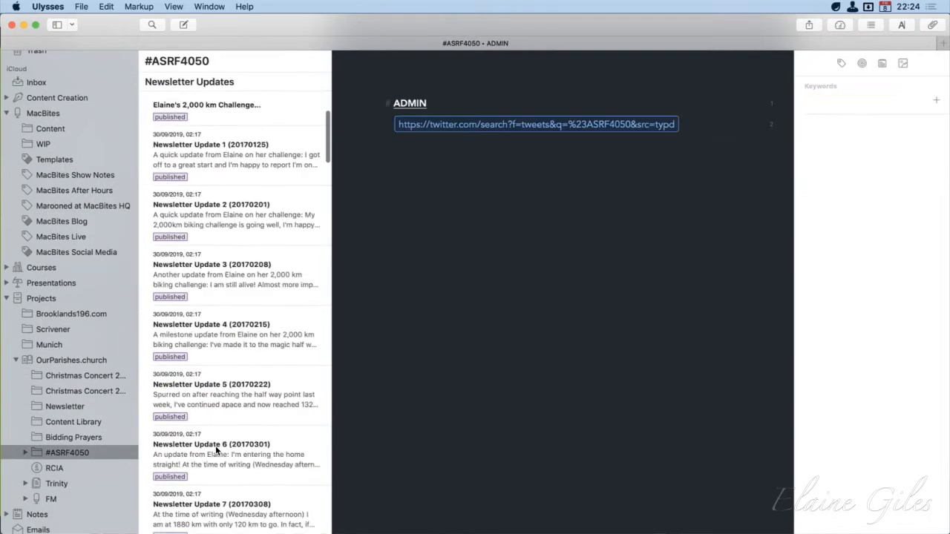
{"action": "left_click", "coordinate": [234, 340]}
{"action": "scroll", "coordinate": [254, 413], "scroll_direction": "down", "scroll_amount": 5}
{"action": "left_click", "coordinate": [254, 414]}
{"action": "scroll", "coordinate": [255, 412], "scroll_direction": "down", "scroll_amount": 15}
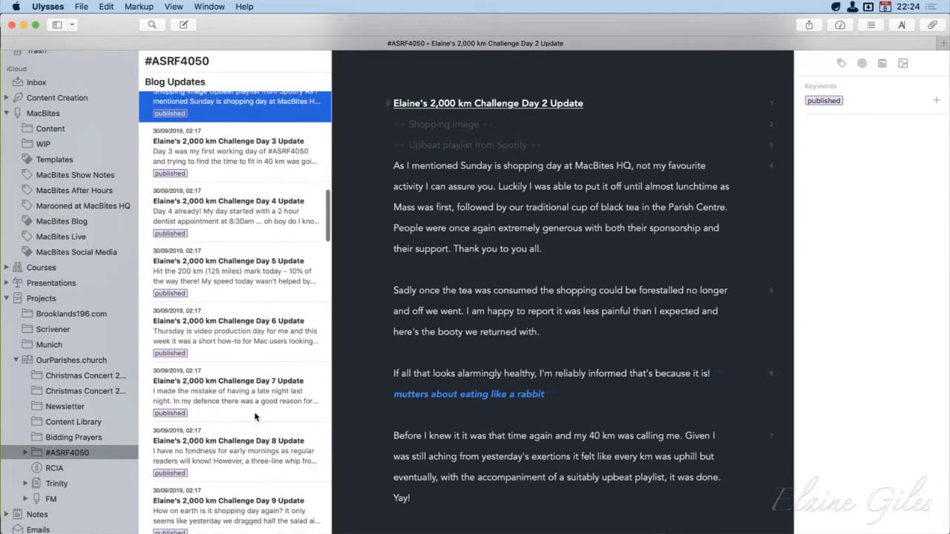
{"action": "left_click", "coordinate": [254, 413]}
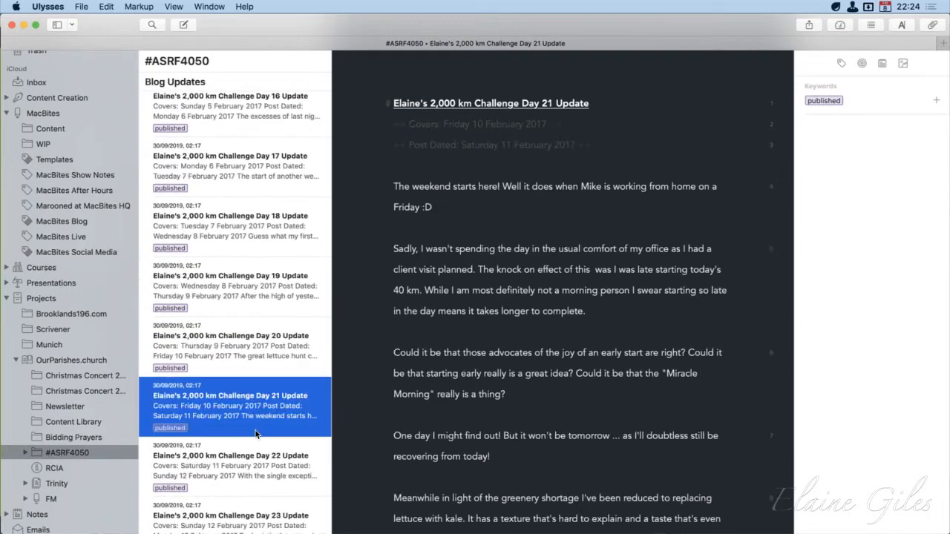
Step through the 2,000 km Challenge blog updates from Day 22 to Day 29 and collapse the Projects group
{"action": "left_click", "coordinate": [222, 455]}
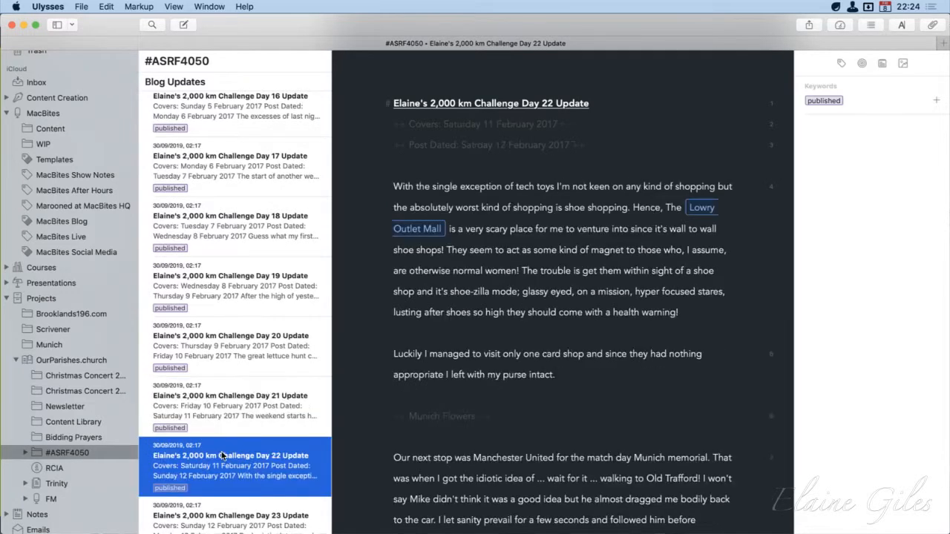
{"action": "key", "text": "Down"}
{"action": "key", "text": "Down"}
{"action": "key", "text": "Down"}
{"action": "key", "text": "Down"}
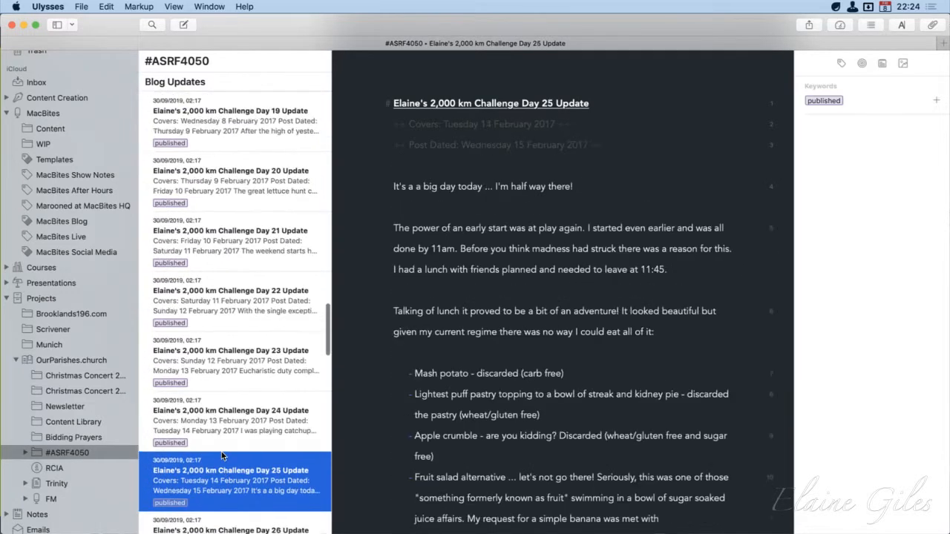
{"action": "key", "text": "Down"}
{"action": "key", "text": "Down"}
{"action": "key", "text": "Down"}
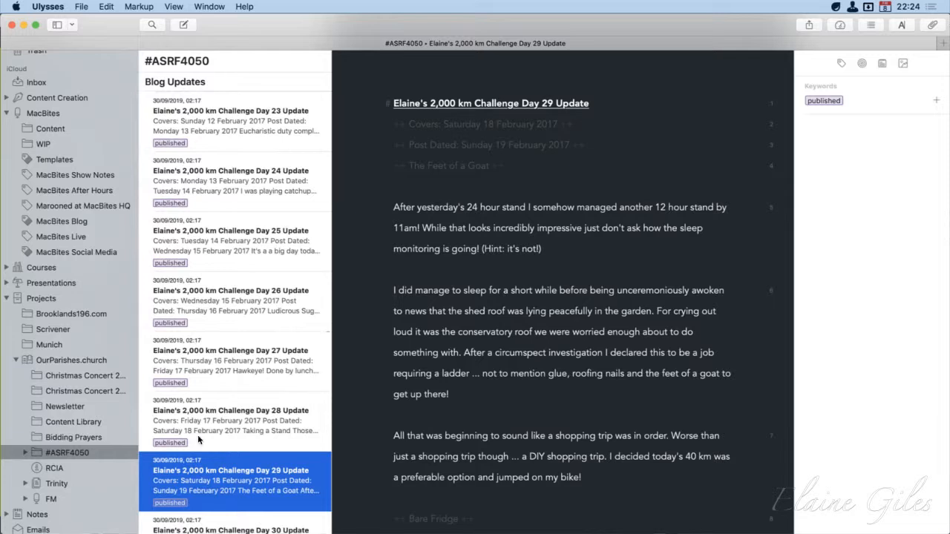
{"action": "left_click", "coordinate": [7, 298]}
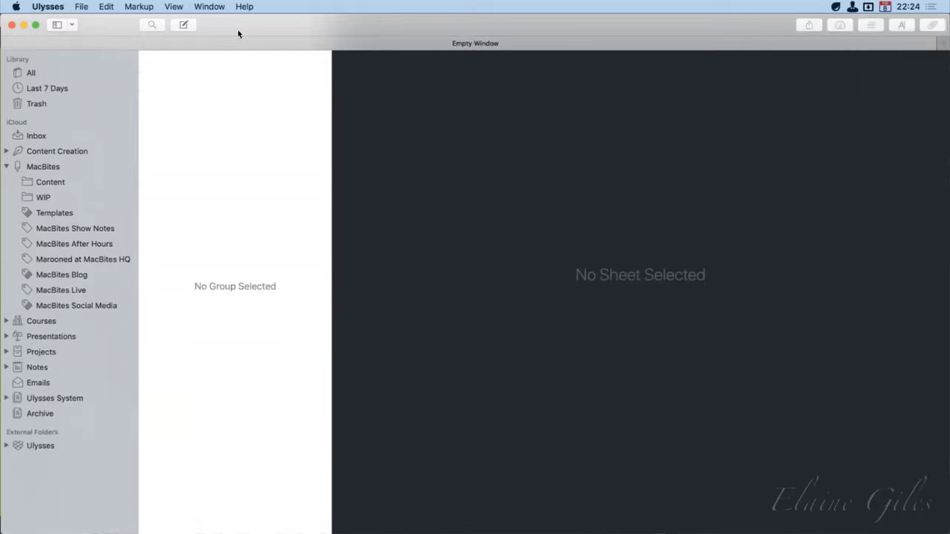
Display the My Tech Life sheet in the Inbox and review the editing commands offered for it, including Copy as
{"action": "left_click", "coordinate": [37, 135]}
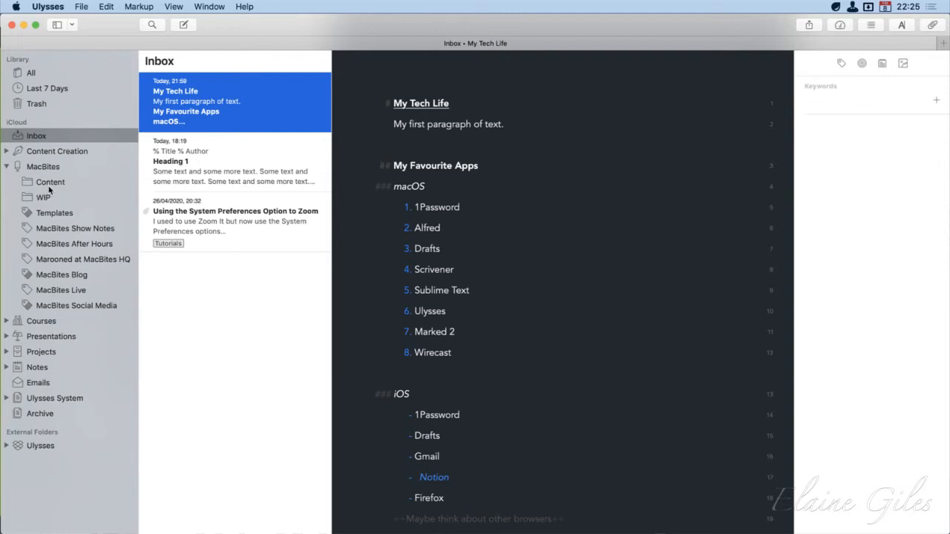
{"action": "left_click", "coordinate": [106, 6]}
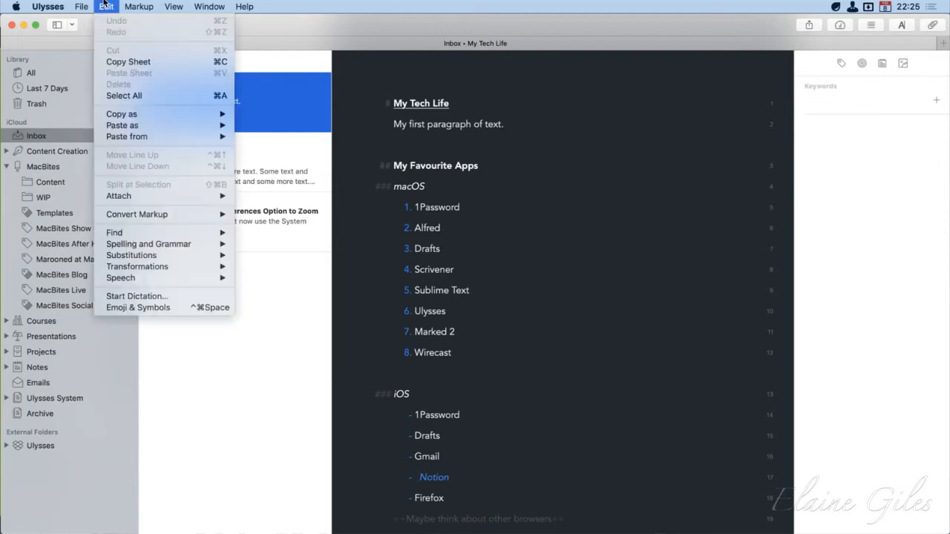
{"action": "mouse_move", "coordinate": [136, 119]}
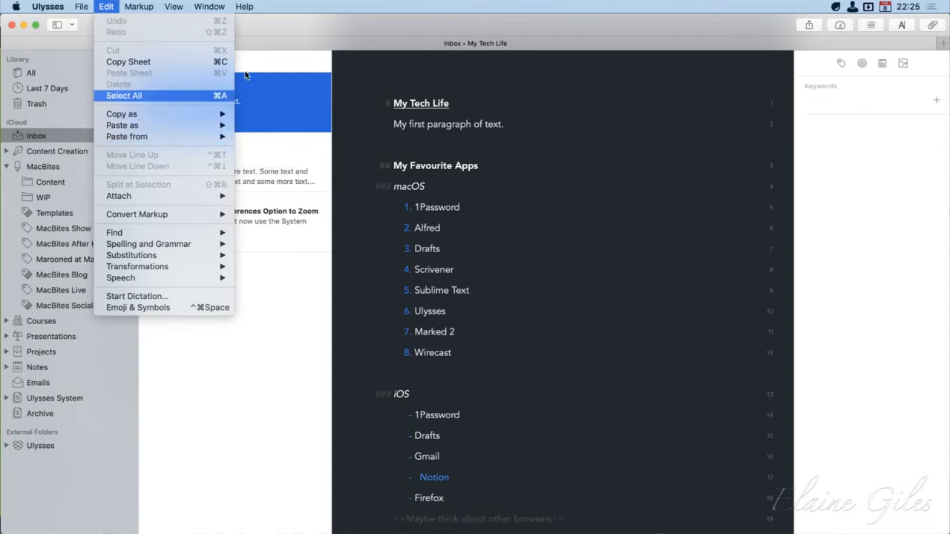
{"action": "left_click", "coordinate": [375, 18]}
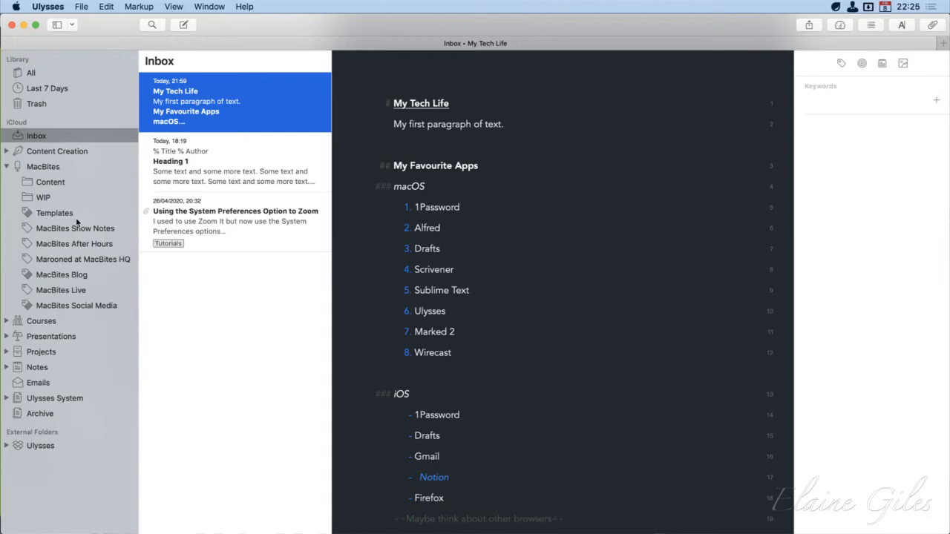
Reopen MacBites Episode 0125 in MacBites Show Notes and select and copy the sheet's entire text
{"action": "left_click", "coordinate": [88, 232]}
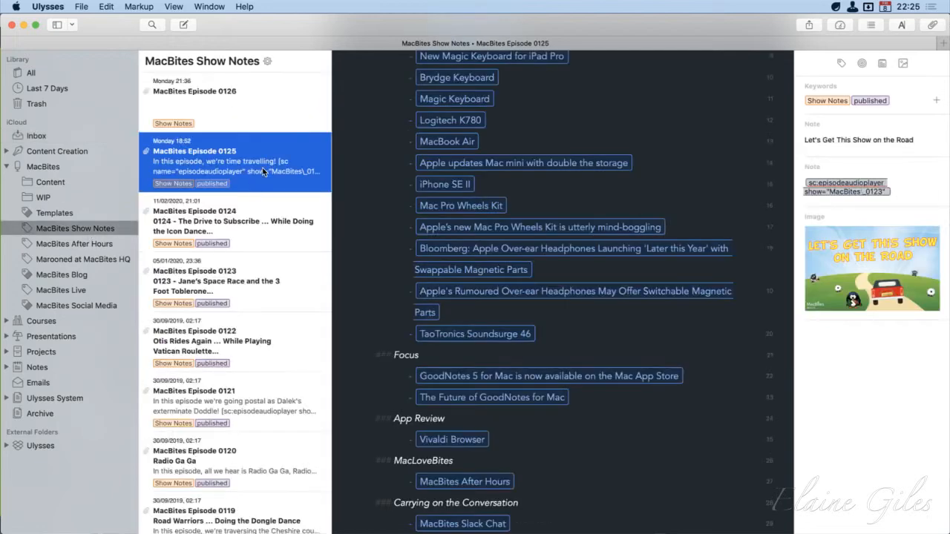
{"action": "scroll", "coordinate": [587, 343], "scroll_direction": "up", "scroll_amount": 5}
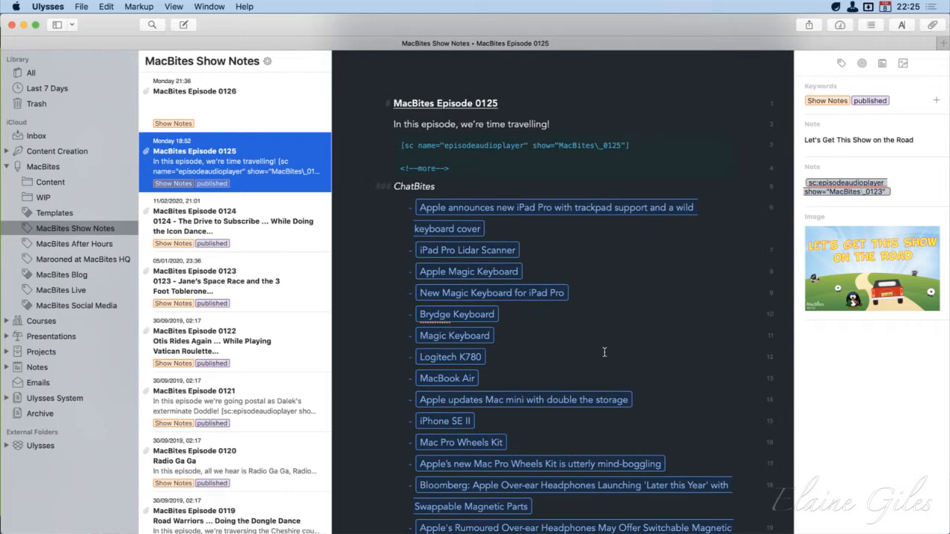
{"action": "left_click", "coordinate": [604, 352]}
{"action": "key", "text": "super+f"}
{"action": "key", "text": "super+a"}
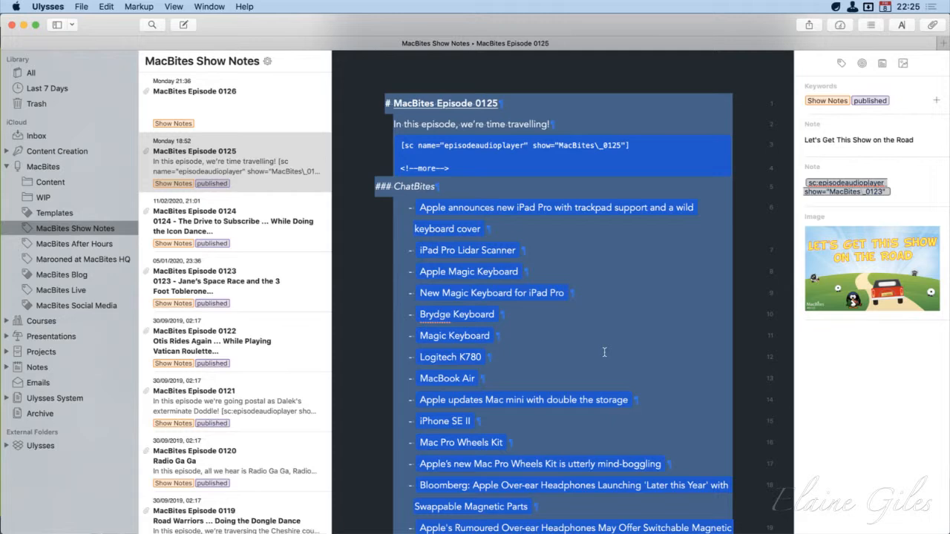
Switch to Sublime Text, paste the copied show notes into a new file and review them from the first line
{"action": "key", "text": "alt+space"}
{"action": "type", "text": "su"}
{"action": "key", "text": "Return"}
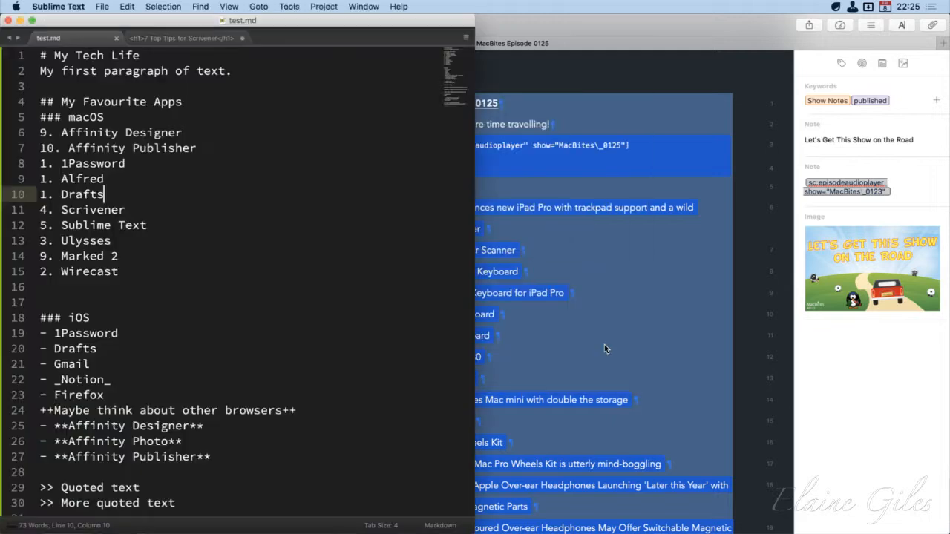
{"action": "key", "text": "super+n"}
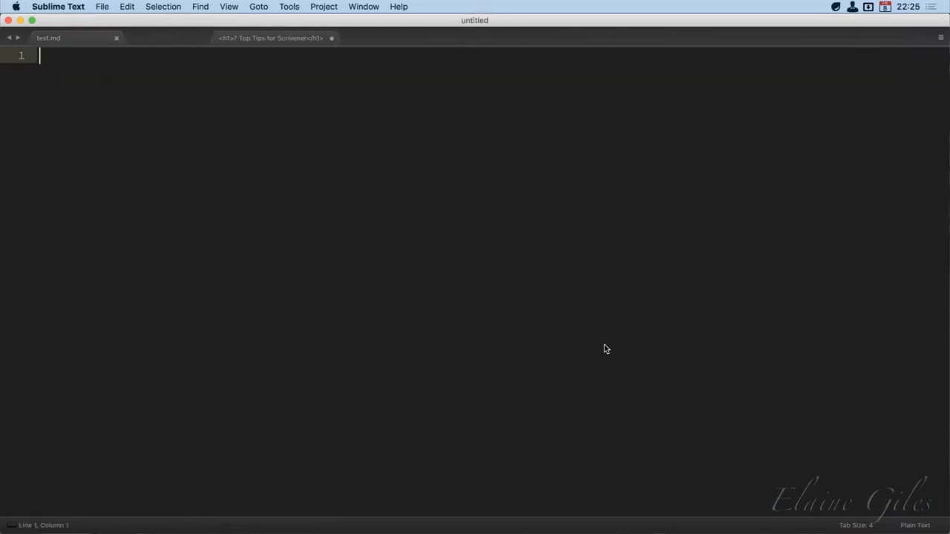
{"action": "key", "text": "super+v"}
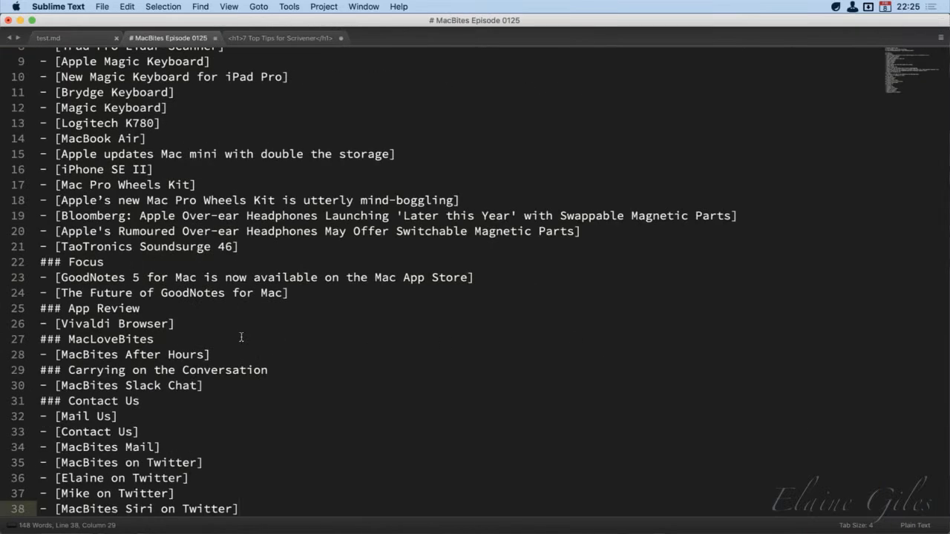
{"action": "scroll", "coordinate": [240, 337], "scroll_direction": "up", "scroll_amount": 5}
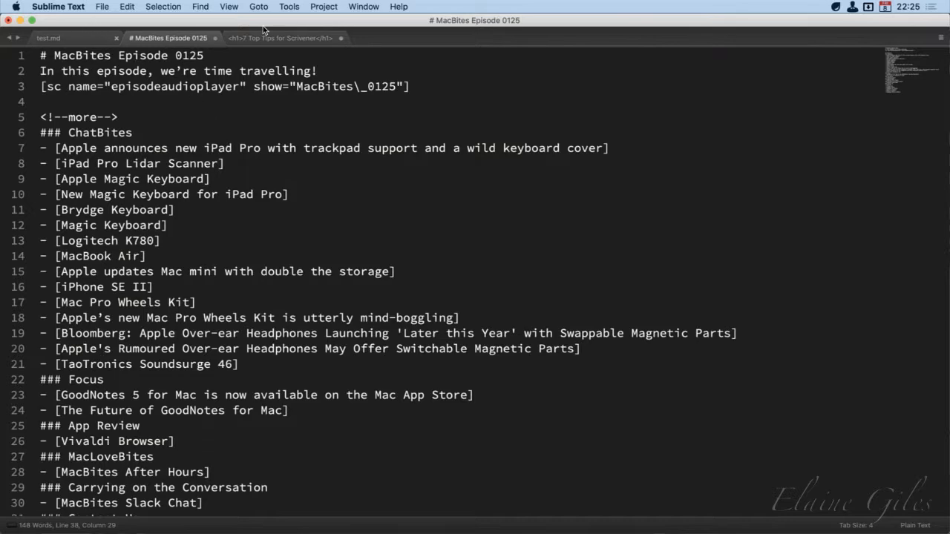
Switch back to Ulysses and copy the selected MacBites Episode 0125 text as HTML
{"action": "key", "text": "super+Tab"}
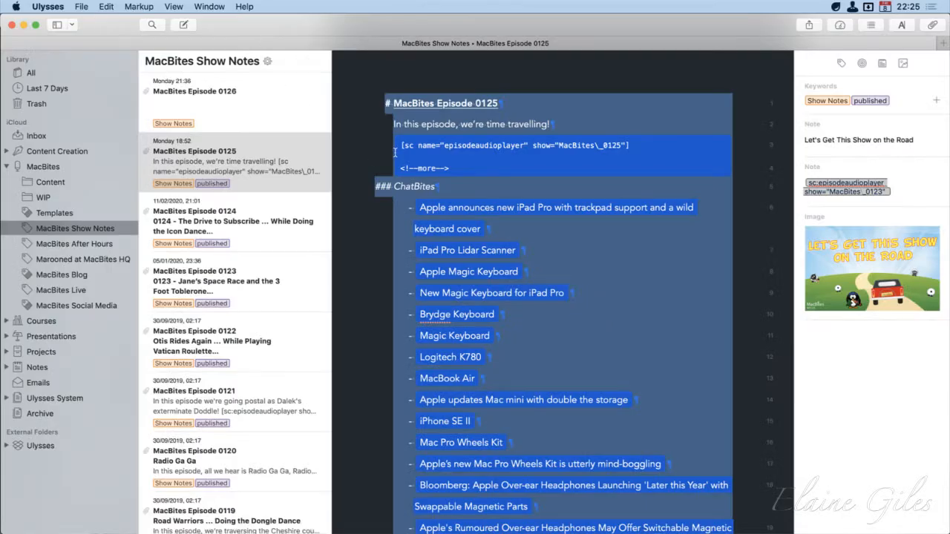
{"action": "left_click", "coordinate": [109, 6]}
{"action": "mouse_move", "coordinate": [133, 117]}
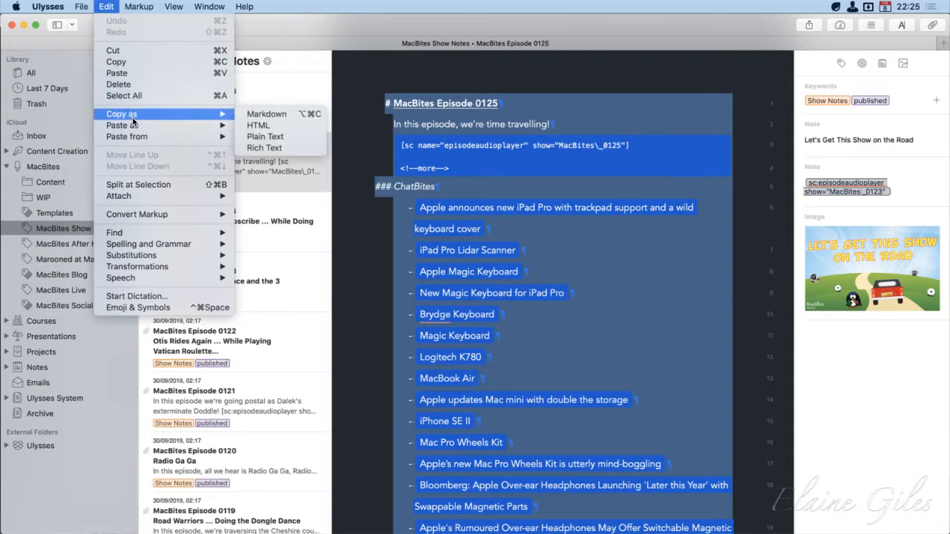
{"action": "left_click", "coordinate": [307, 128]}
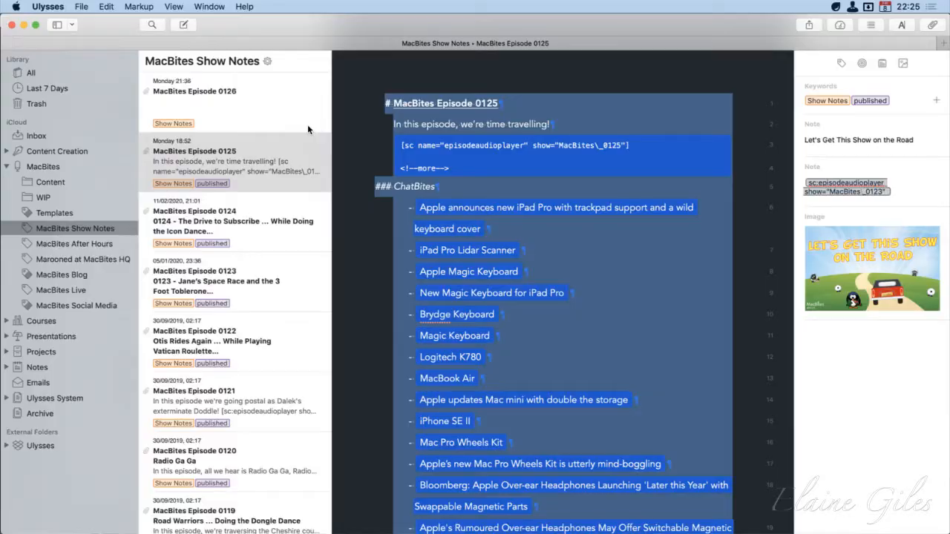
Switch to Sublime Text and replace the pasted MacBites Episode 0125 Markdown with the copied HTML version
{"action": "key", "text": "super+Tab"}
{"action": "left_click", "coordinate": [307, 130]}
{"action": "key", "text": "super+a"}
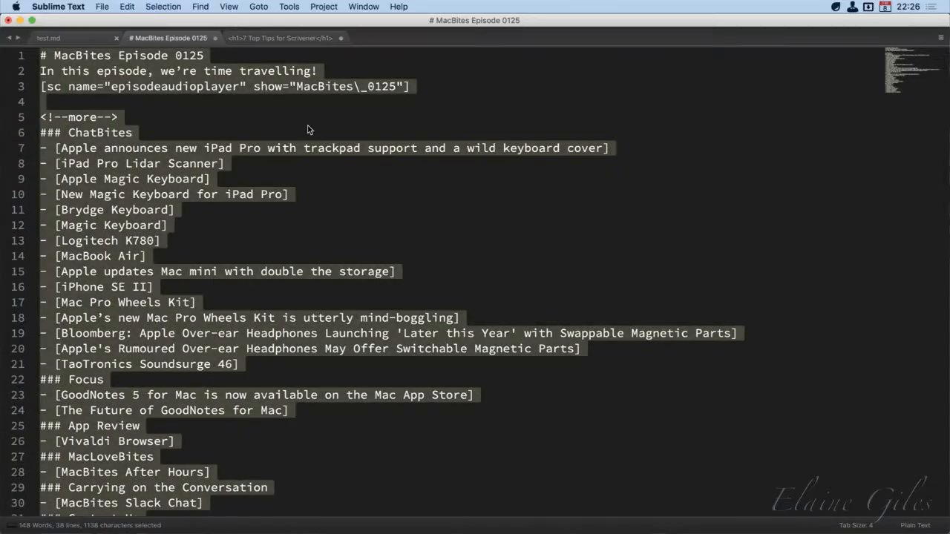
{"action": "key", "text": "super+v"}
{"action": "scroll", "coordinate": [300, 169], "scroll_direction": "up", "scroll_amount": 15}
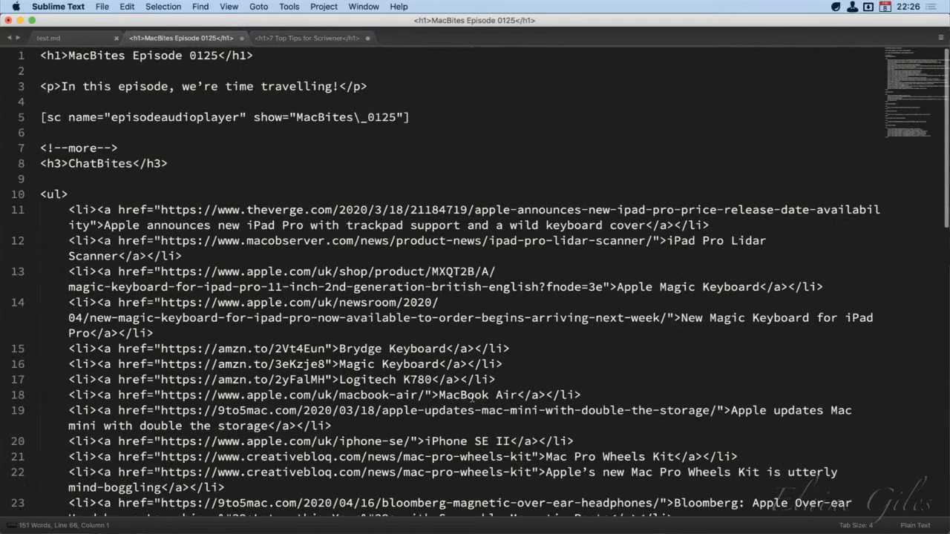
Set the show notes file's syntax to HTML and review the link list items throughout the markup
{"action": "left_click_drag", "start_coordinate": [497, 379], "coordinate": [61, 379]}
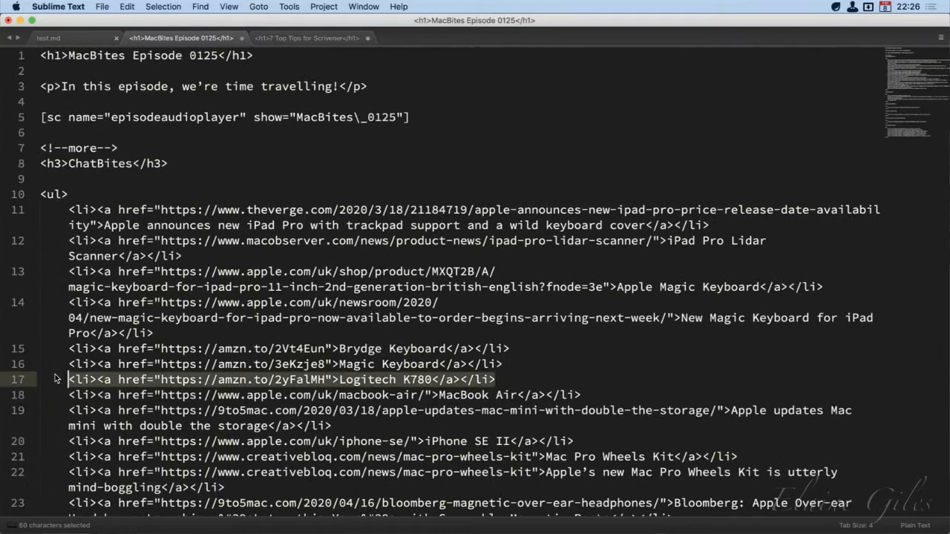
{"action": "key", "text": "super+shift+p"}
{"action": "type", "text": "ht"}
{"action": "key", "text": "Return"}
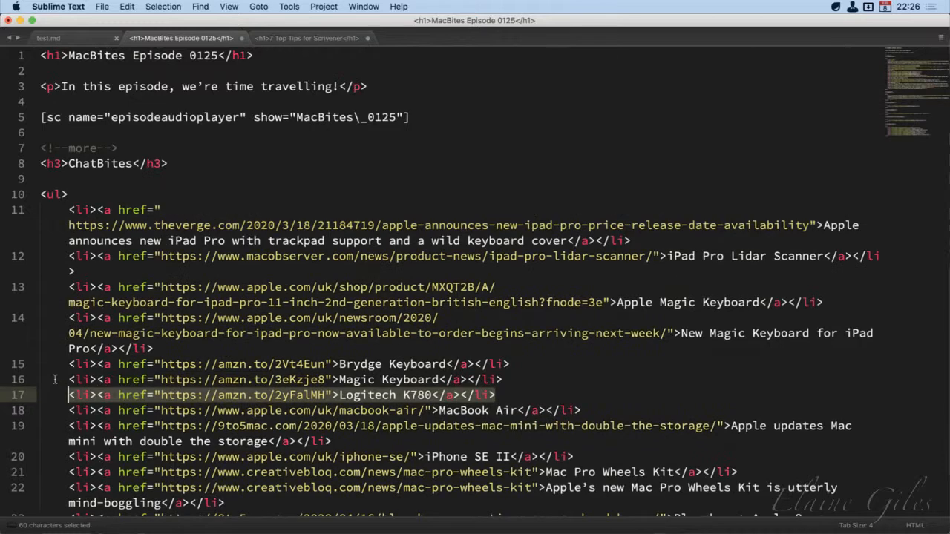
{"action": "left_click", "coordinate": [292, 364]}
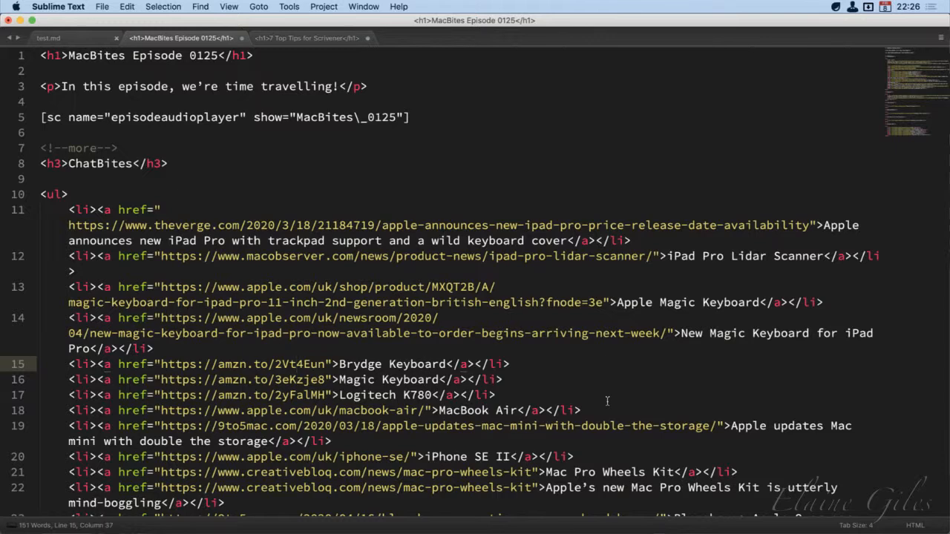
{"action": "scroll", "coordinate": [607, 401], "scroll_direction": "down", "scroll_amount": 10}
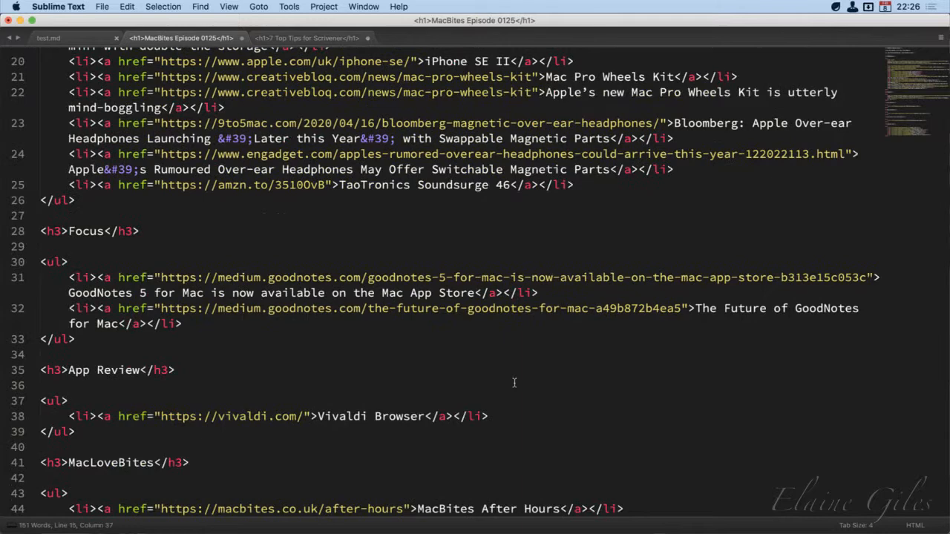
{"action": "scroll", "coordinate": [513, 382], "scroll_direction": "up", "scroll_amount": 10}
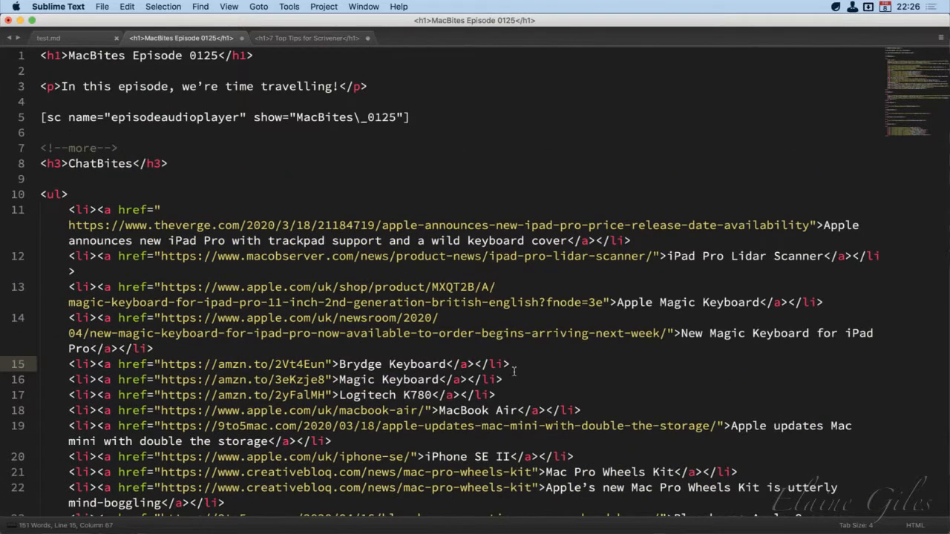
Copy the file's entire HTML source and minimise the Sublime Text window
{"action": "key", "text": "super+a"}
{"action": "key", "text": "super+c"}
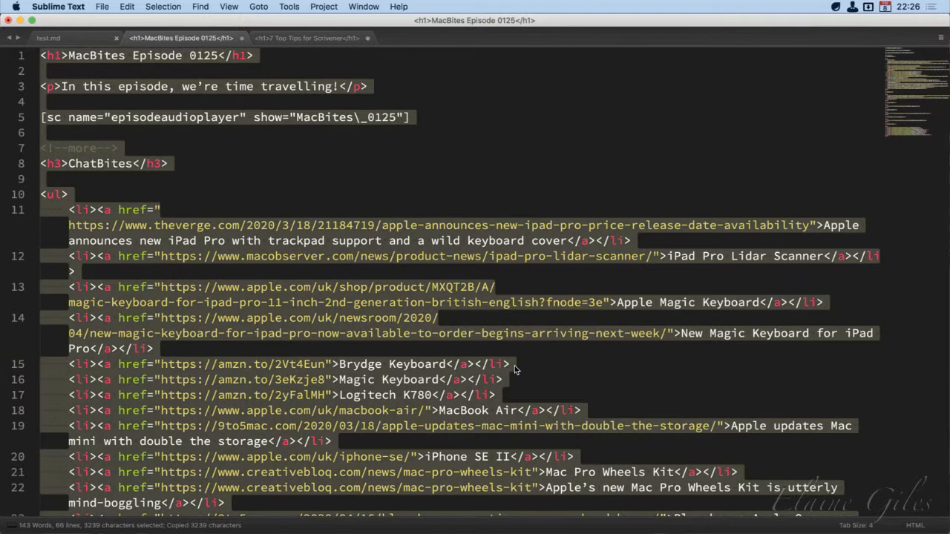
{"action": "left_click", "coordinate": [22, 21]}
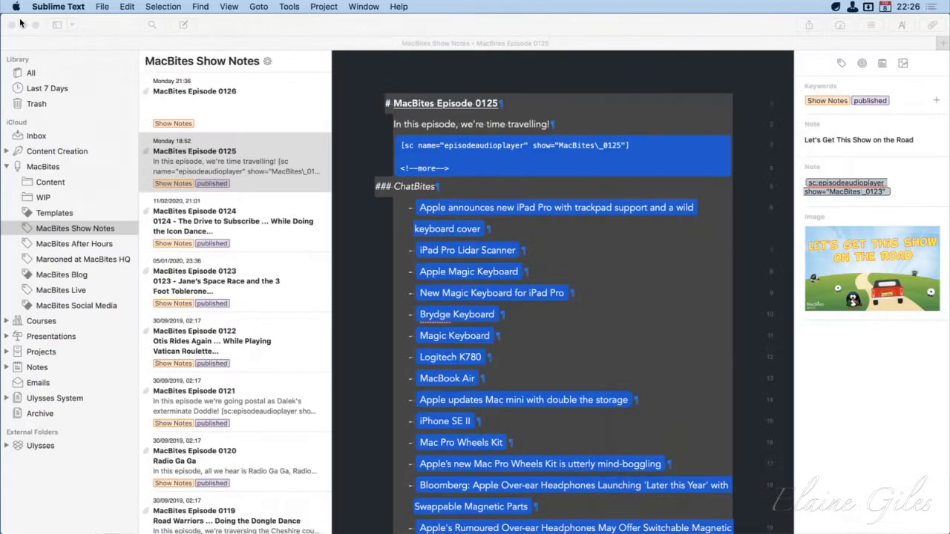
Return to Ulysses and create a new empty sheet in the Inbox
{"action": "left_click", "coordinate": [618, 33]}
{"action": "left_click", "coordinate": [67, 133]}
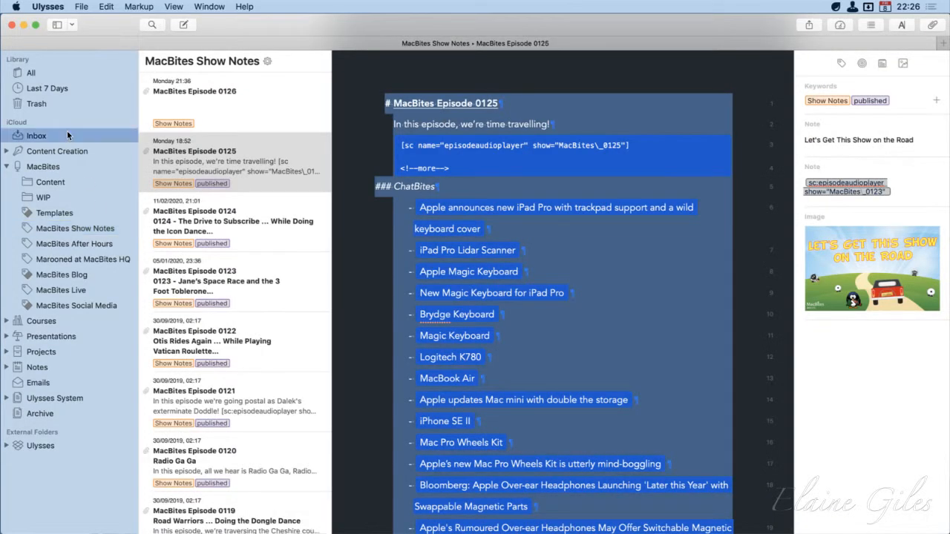
{"action": "key", "text": "super+n"}
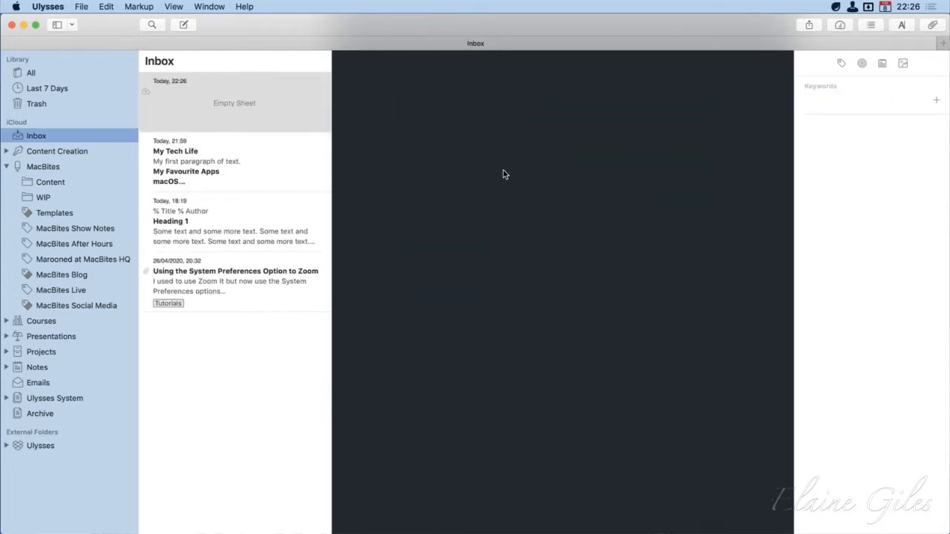
Paste the copied HTML source directly into the new Inbox sheet, review it and delete all of the text
{"action": "key", "text": "super+v"}
{"action": "scroll", "coordinate": [564, 319], "scroll_direction": "up", "scroll_amount": 20}
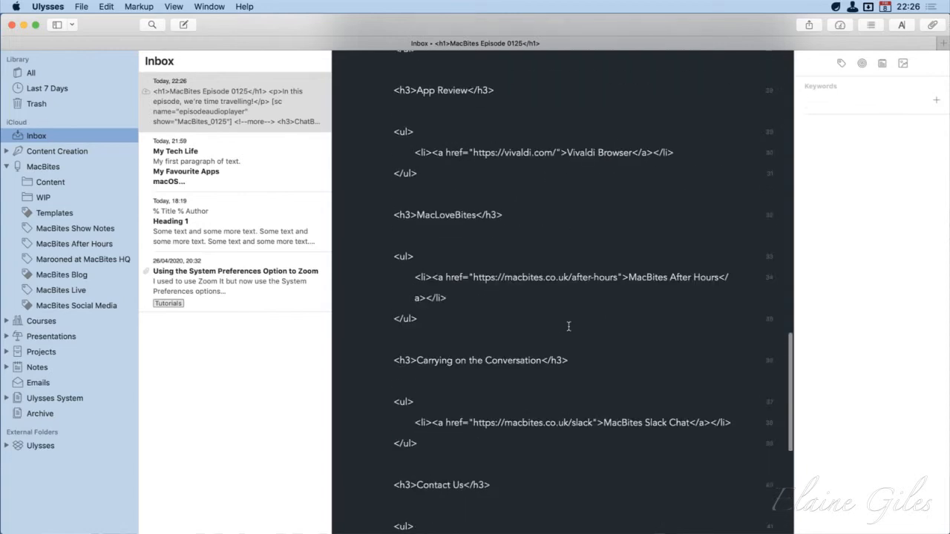
{"action": "scroll", "coordinate": [568, 326], "scroll_direction": "up", "scroll_amount": 8}
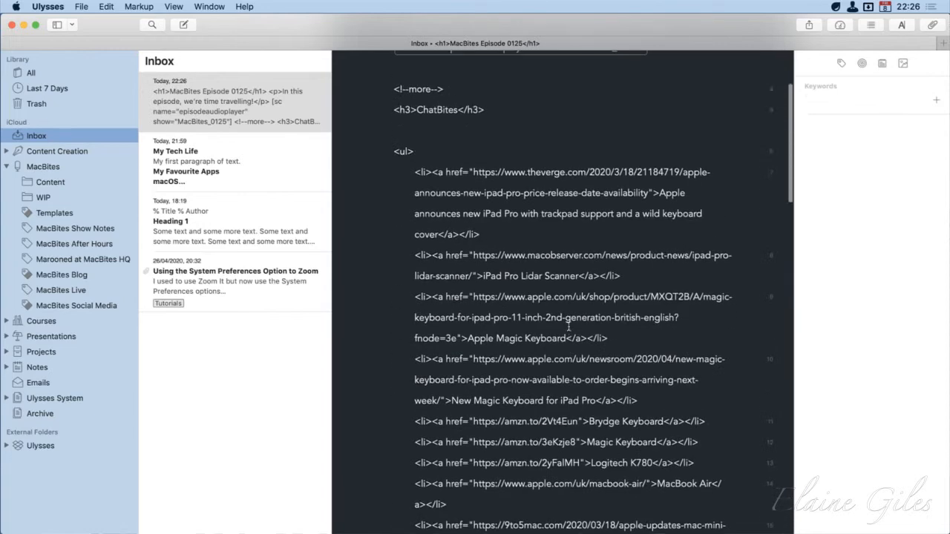
{"action": "scroll", "coordinate": [569, 326], "scroll_direction": "down", "scroll_amount": 15}
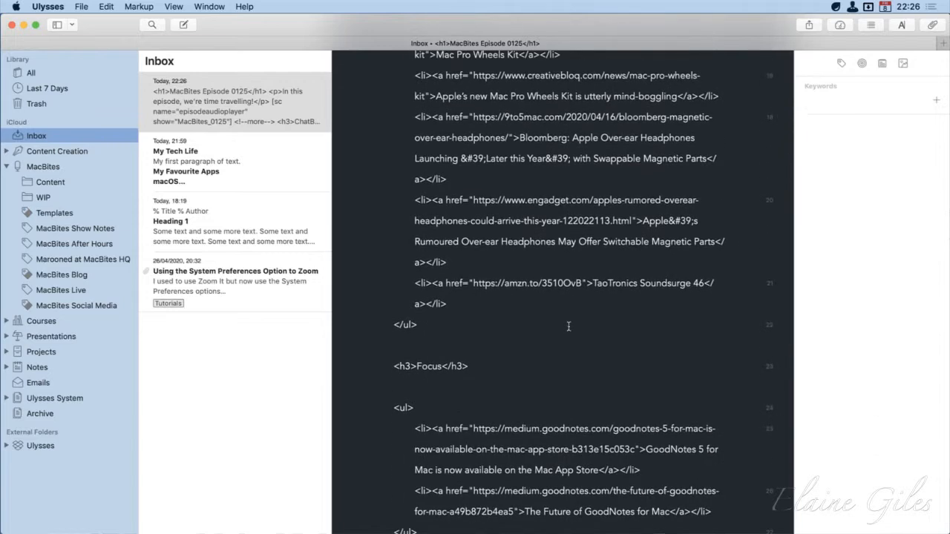
{"action": "scroll", "coordinate": [568, 327], "scroll_direction": "down", "scroll_amount": 5}
{"action": "left_click", "coordinate": [570, 315]}
{"action": "key", "text": "super+a"}
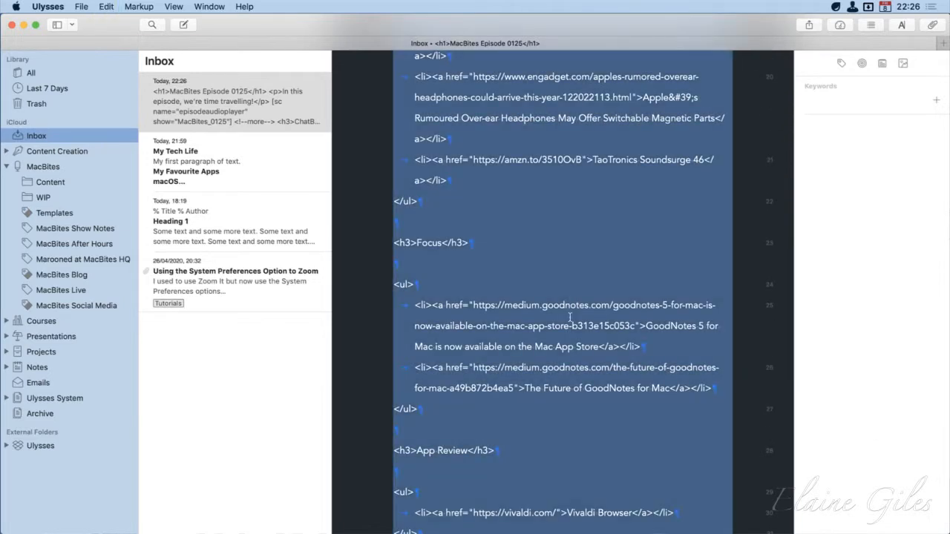
{"action": "key", "text": "BackSpace"}
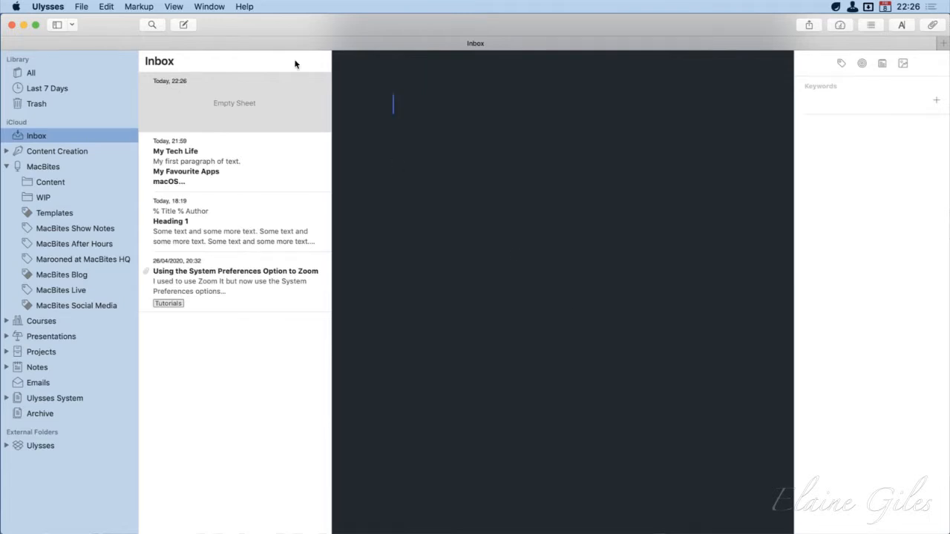
Paste the clipboard content from HTML into the empty sheet and review it from the heading
{"action": "left_click", "coordinate": [107, 6]}
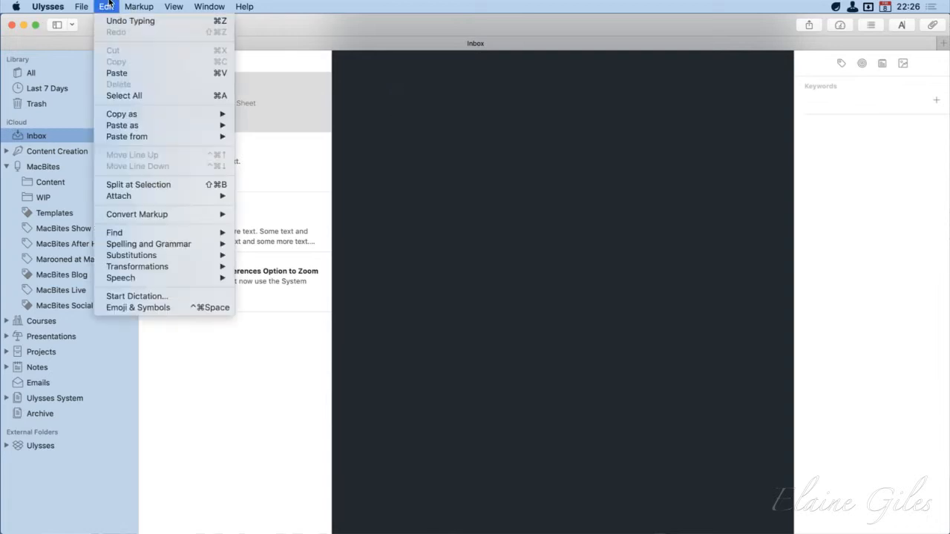
{"action": "mouse_move", "coordinate": [150, 126]}
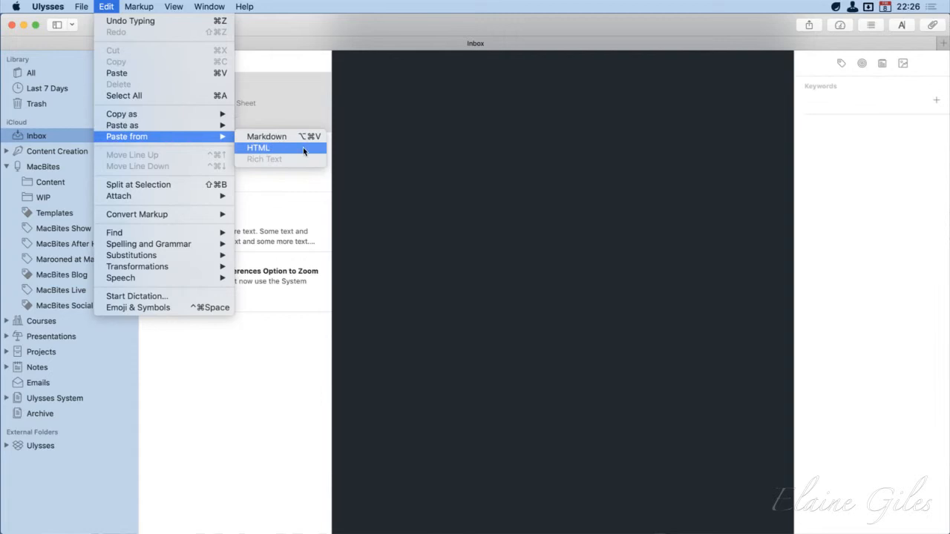
{"action": "left_click", "coordinate": [302, 147]}
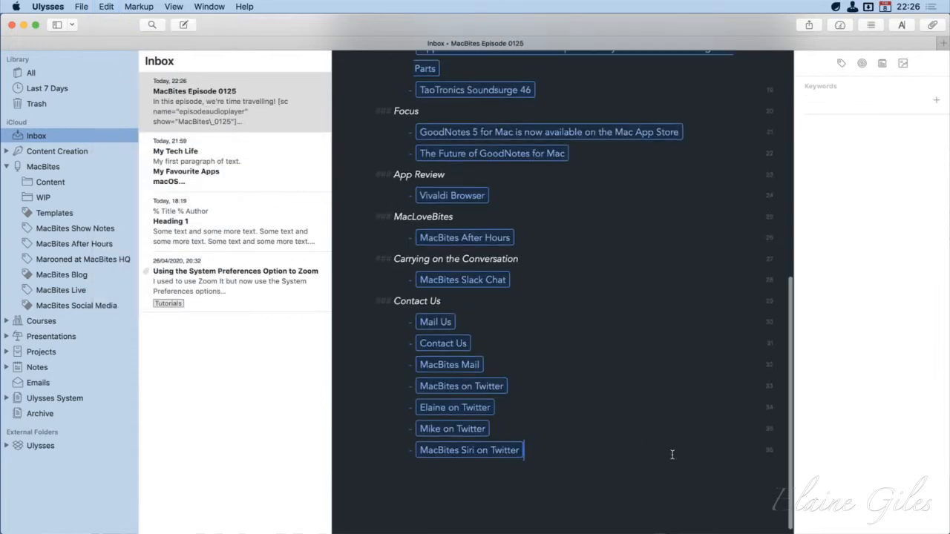
{"action": "scroll", "coordinate": [671, 454], "scroll_direction": "up", "scroll_amount": 15}
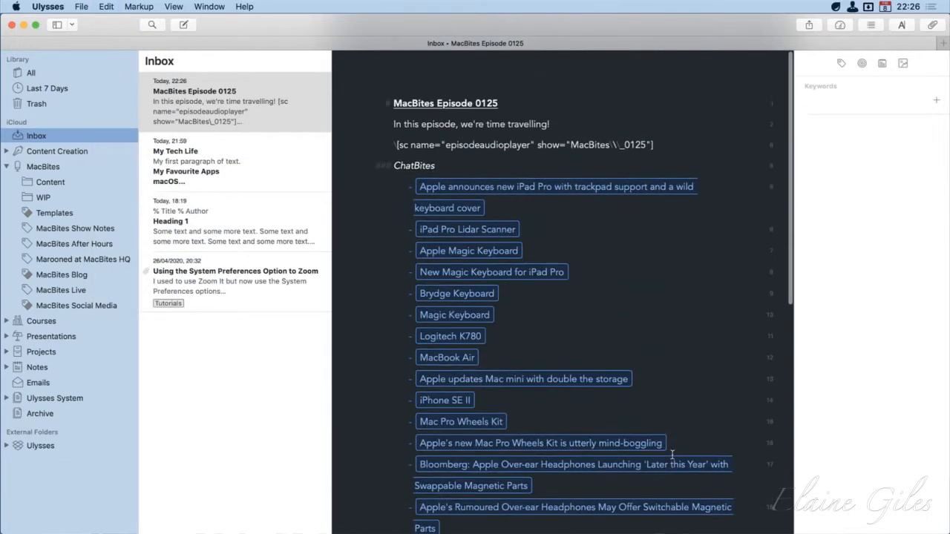
Highlight the episodeaudioplayer shortcode line in the new sheet to inspect its escape characters
{"action": "left_click", "coordinate": [672, 148]}
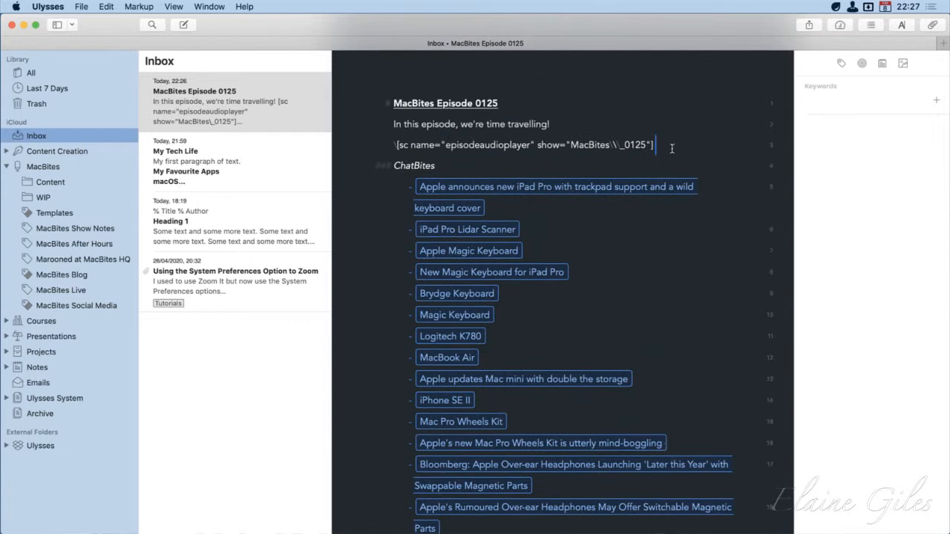
{"action": "key", "text": "shift+Left"}
{"action": "key", "text": "shift+Left"}
{"action": "key", "text": "shift+Left"}
{"action": "key", "text": "shift+Left"}
{"action": "key", "text": "shift+Left"}
{"action": "key", "text": "shift+Left"}
{"action": "key", "text": "shift+Left"}
{"action": "key", "text": "shift+Left"}
{"action": "key", "text": "shift+Left"}
{"action": "key", "text": "shift+Left"}
{"action": "key", "text": "shift+Left"}
{"action": "key", "text": "shift+Left"}
{"action": "key", "text": "shift+Left"}
{"action": "key", "text": "shift+Left"}
{"action": "key", "text": "shift+Left"}
{"action": "key", "text": "shift+Left"}
{"action": "key", "text": "shift+Left"}
{"action": "key", "text": "shift+Left"}
{"action": "key", "text": "shift+Left"}
{"action": "key", "text": "shift+Left"}
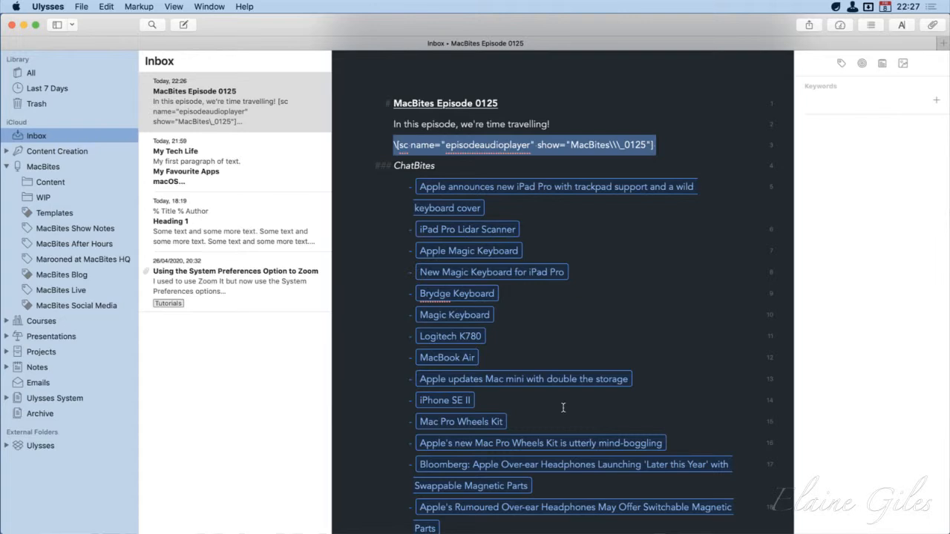
Minimise the Ulysses window and switch to Sublime Text through the app launcher
{"action": "left_click", "coordinate": [23, 26]}
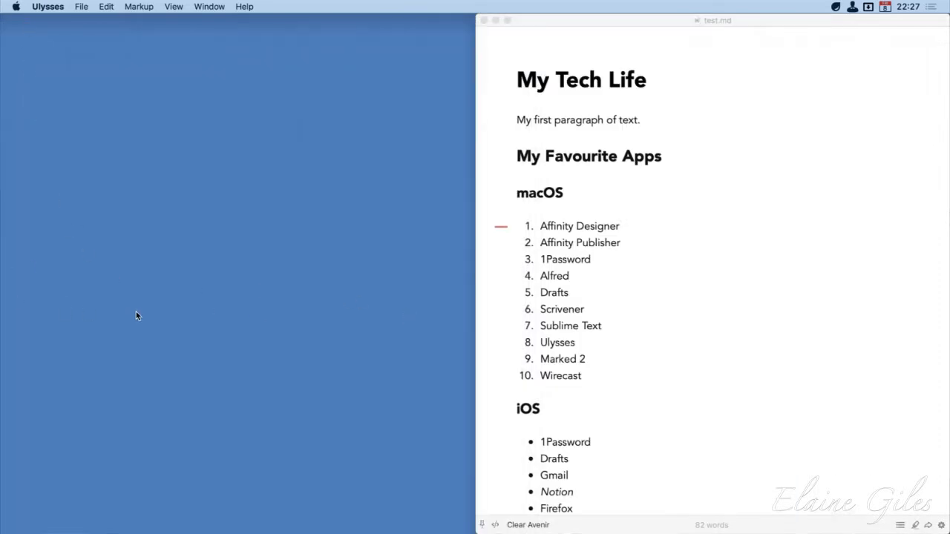
{"action": "key", "text": "alt+space"}
{"action": "type", "text": "us"}
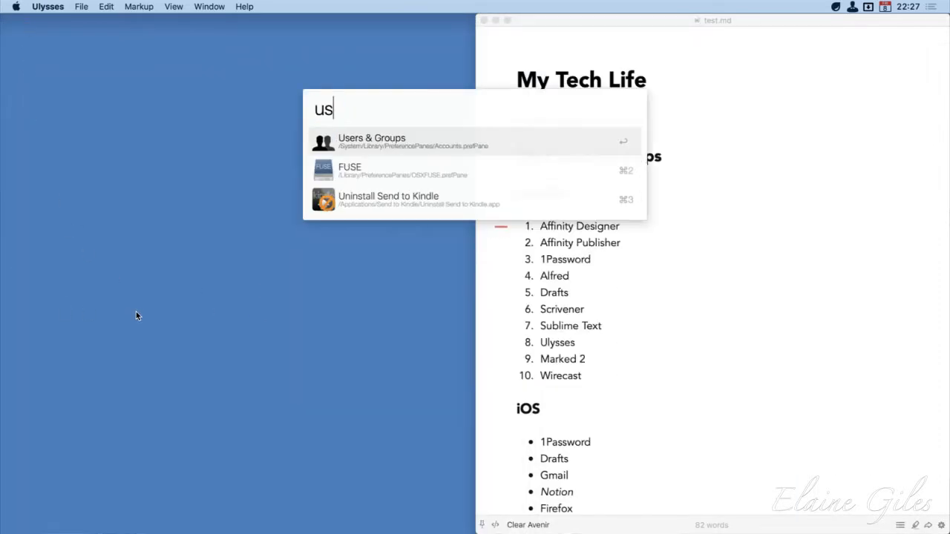
{"action": "key", "text": "super+a"}
{"action": "type", "text": "sub"}
{"action": "key", "text": "Return"}
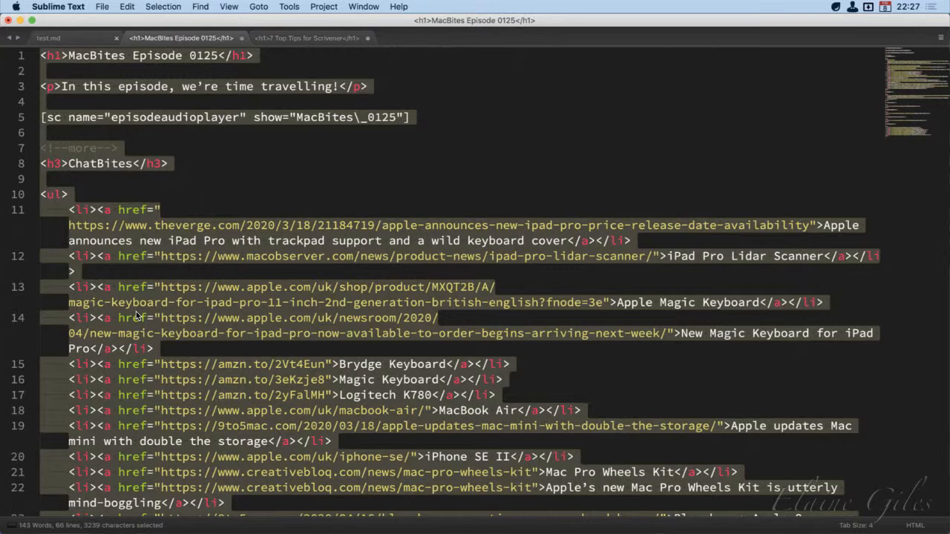
Fit the Sublime Text window beside the Markdown preview and show the 7 Top Tips for Scrivener file from its first line
{"action": "key", "text": "ctrl+alt+Left"}
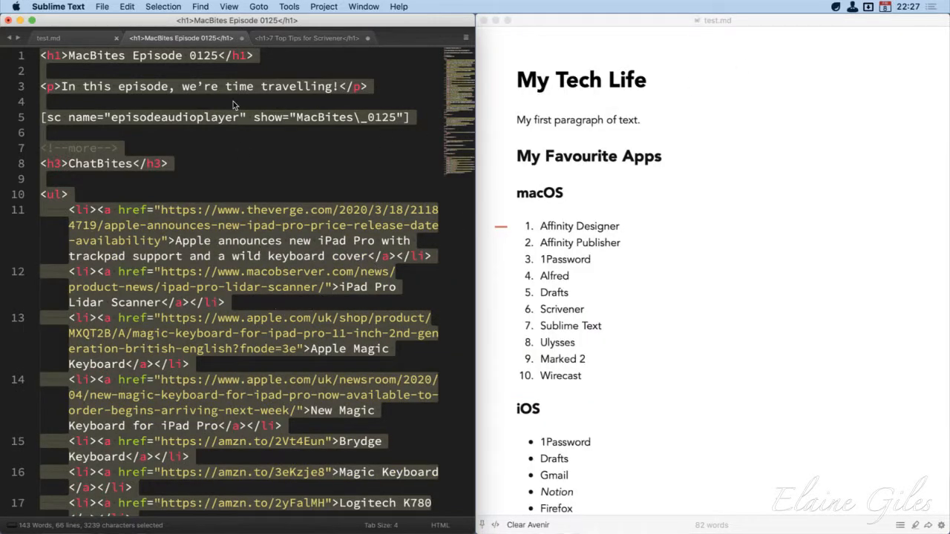
{"action": "left_click", "coordinate": [299, 41]}
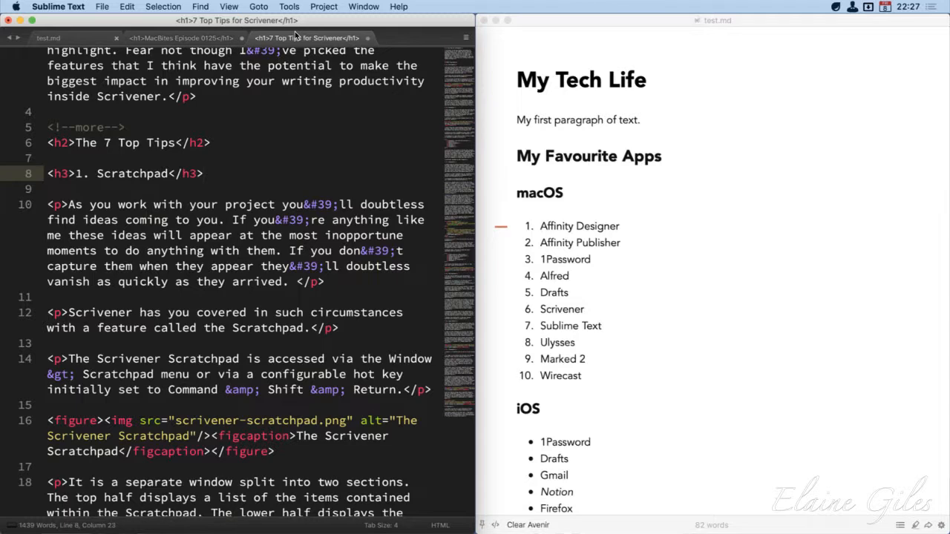
{"action": "scroll", "coordinate": [270, 123], "scroll_direction": "up", "scroll_amount": 3}
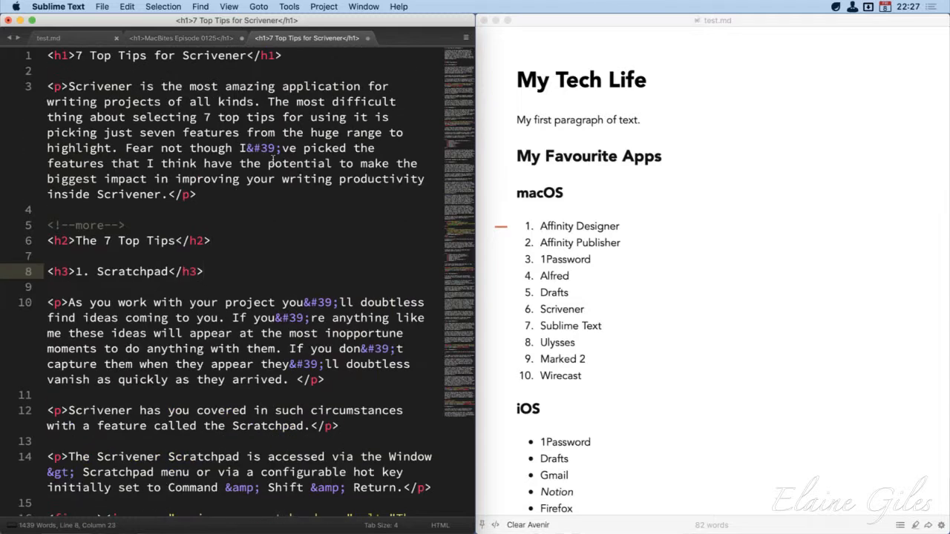
Switch to Ulysses and open the 7 Top Tips for Scrivener sheet in Blog30 under Content Creation
{"action": "key", "text": "alt+space"}
{"action": "type", "text": "uly"}
{"action": "key", "text": "Return"}
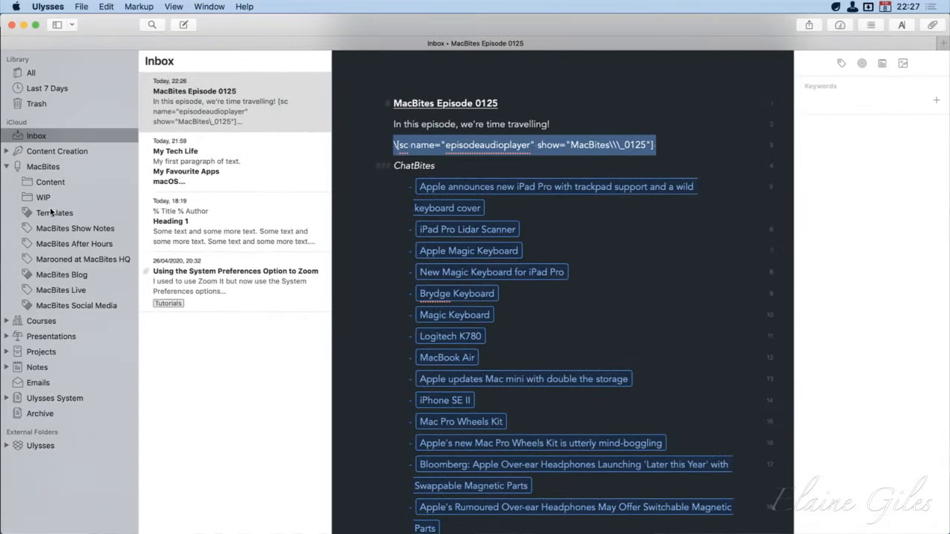
{"action": "left_click", "coordinate": [7, 152]}
{"action": "left_click", "coordinate": [51, 274]}
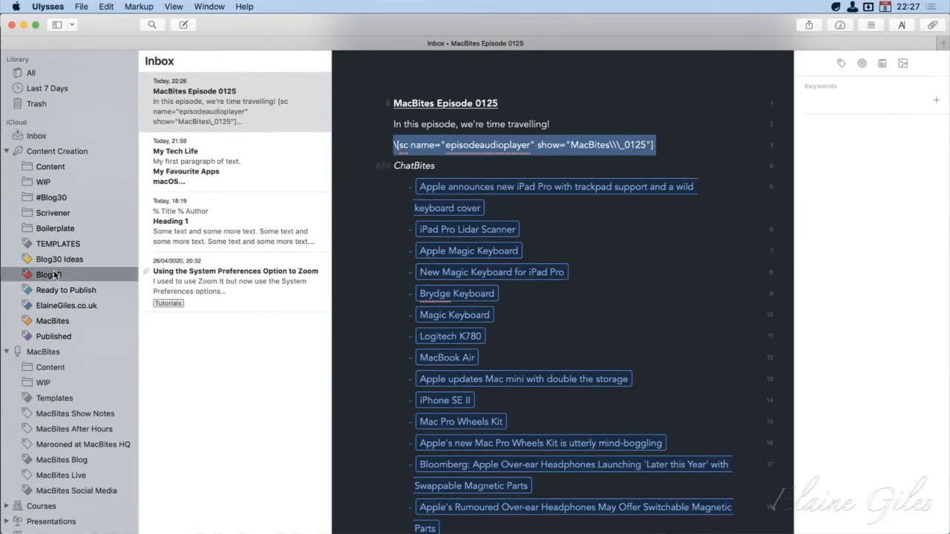
{"action": "left_click", "coordinate": [664, 310]}
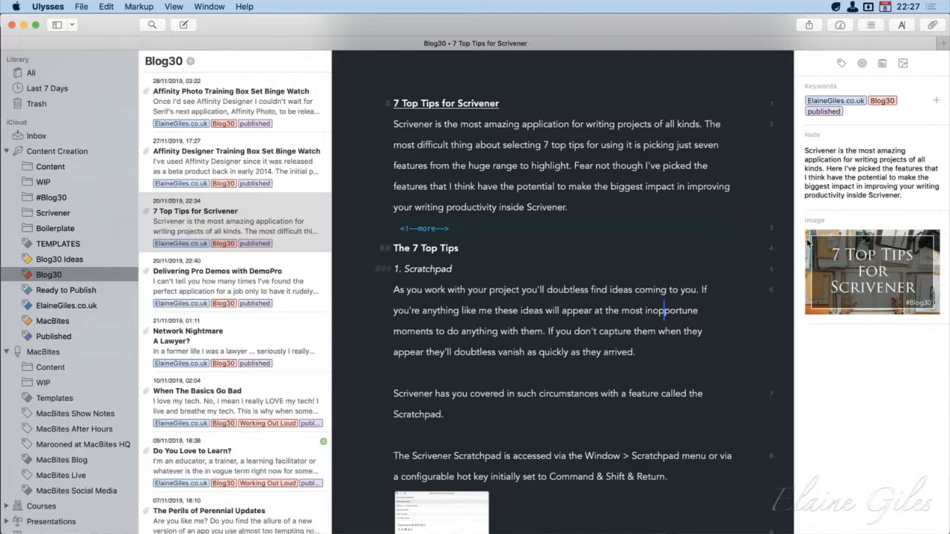
Select the entire 7 Top Tips for Scrivener sheet and copy it as Markdown
{"action": "key", "text": "super+a"}
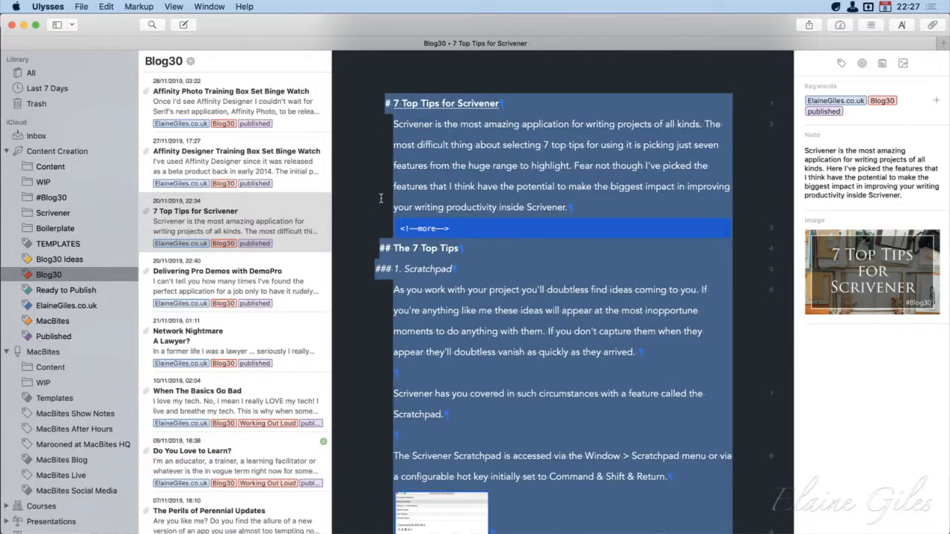
{"action": "left_click", "coordinate": [113, 5]}
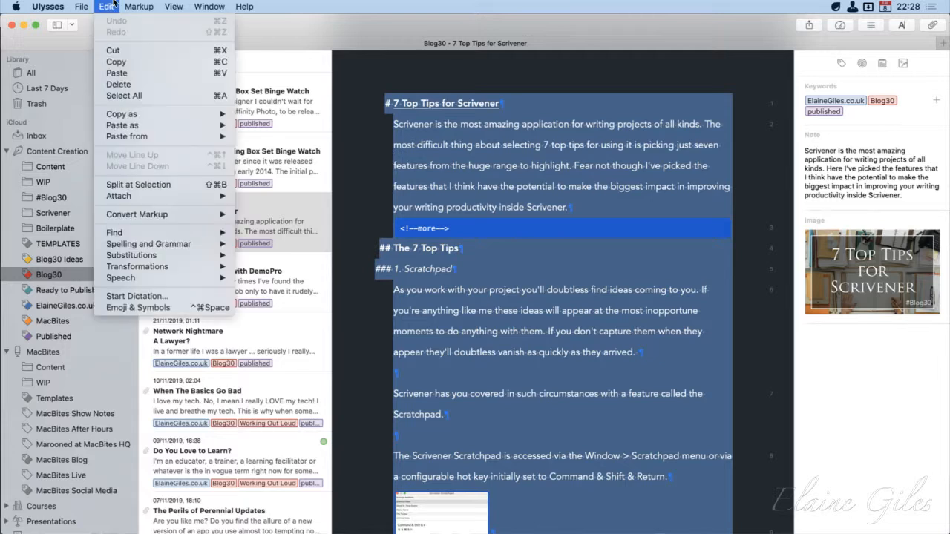
{"action": "mouse_move", "coordinate": [130, 117]}
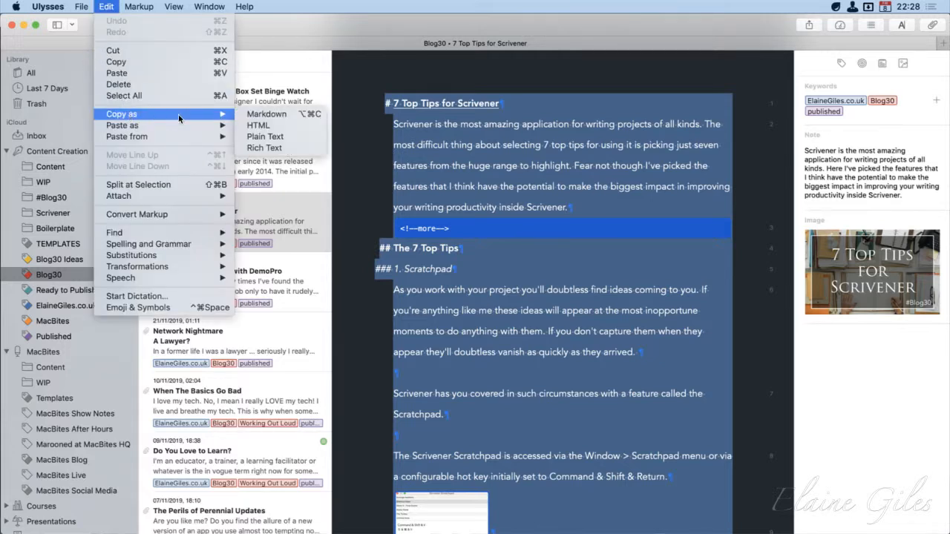
{"action": "left_click", "coordinate": [282, 115]}
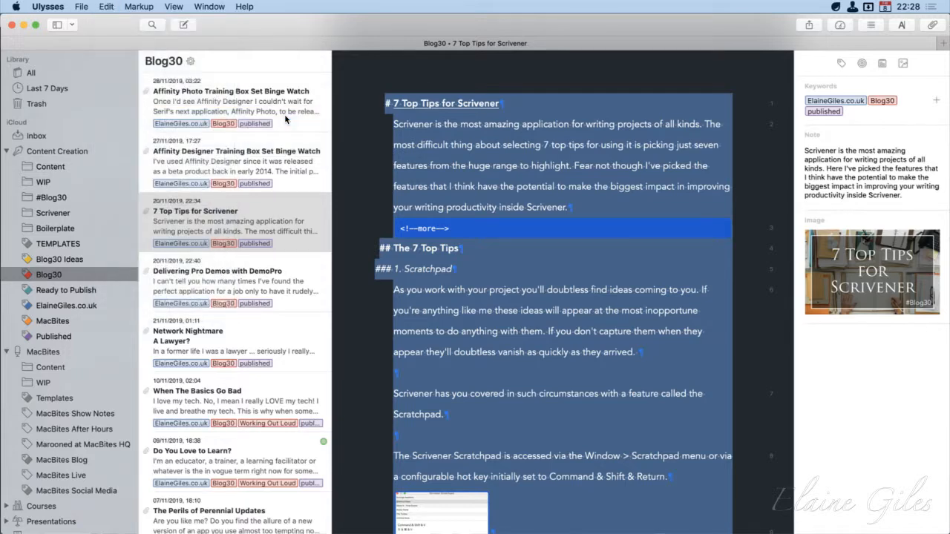
Minimise Ulysses, paste the copied Markdown into a new Sublime Text file and save it under its heading # 7 Top Tips for Scrivener
{"action": "left_click", "coordinate": [23, 25]}
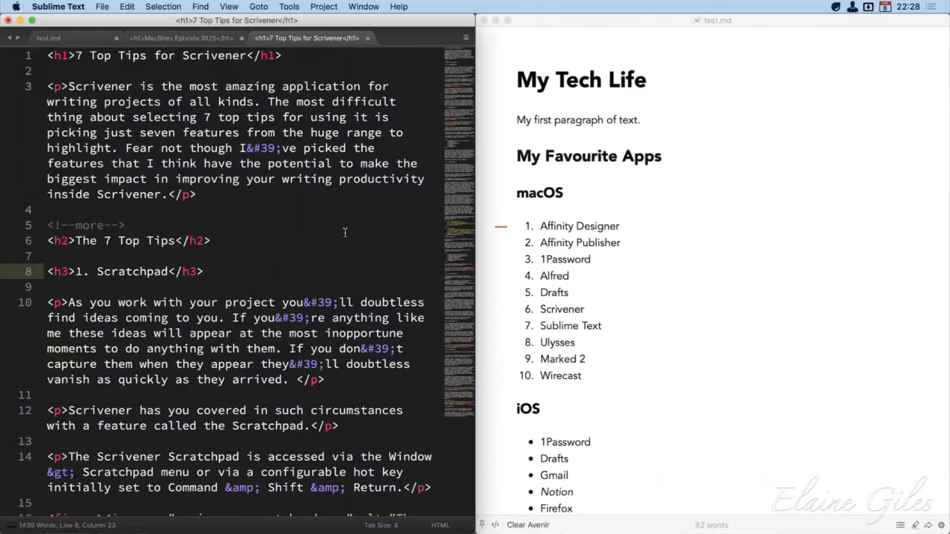
{"action": "key", "text": "super+n"}
{"action": "key", "text": "super+v"}
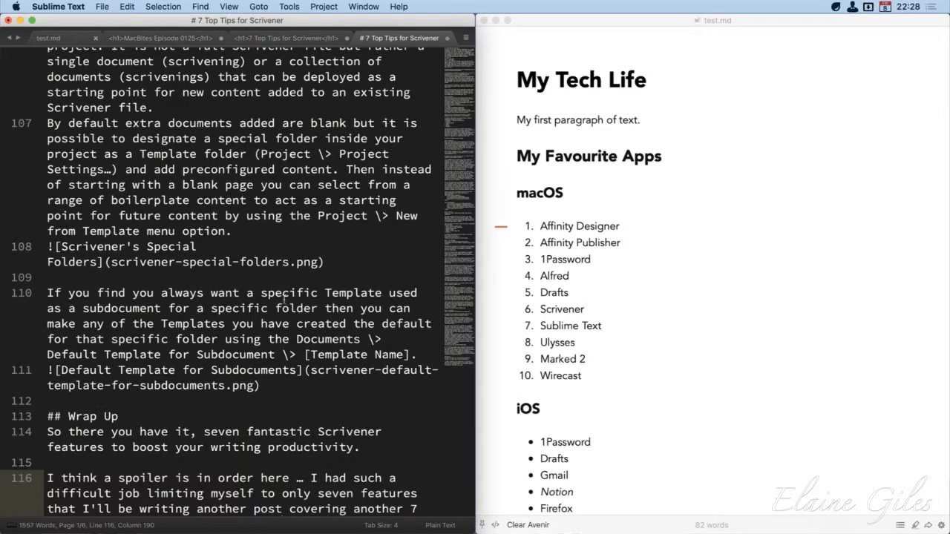
{"action": "scroll", "coordinate": [284, 299], "scroll_direction": "up", "scroll_amount": 15}
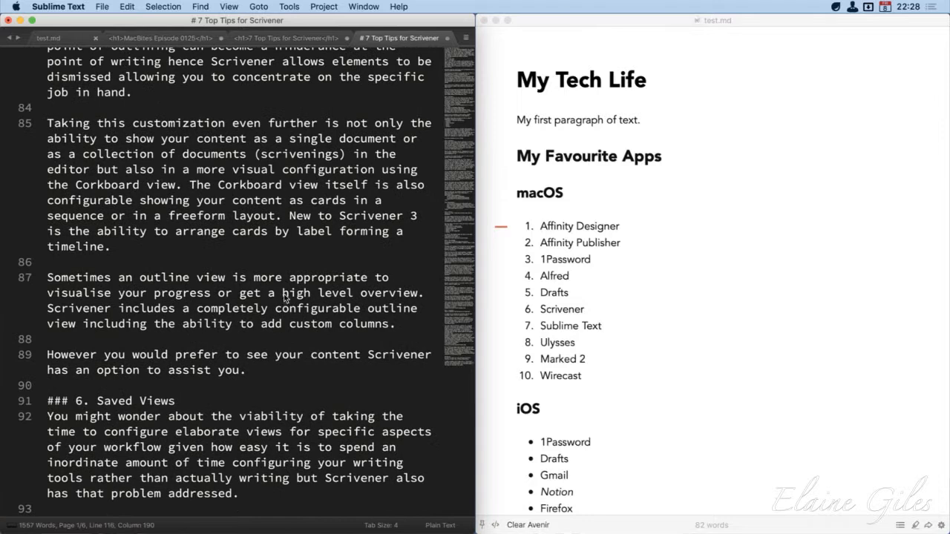
{"action": "key", "text": "super+s"}
{"action": "left_click", "coordinate": [695, 342]}
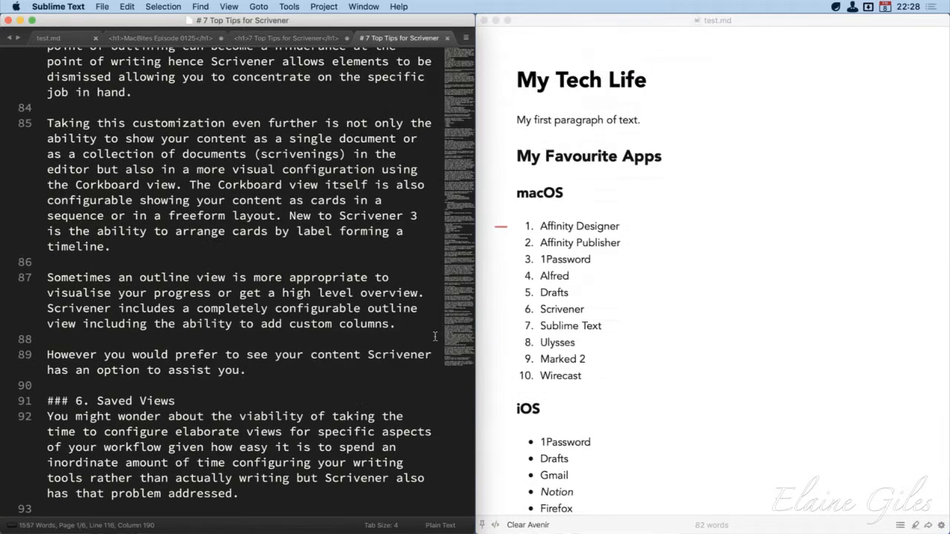
Close the test.md preview in Marked 2 and open the saved # 7 Top Tips for Scrivener file there instead
{"action": "left_click", "coordinate": [775, 197]}
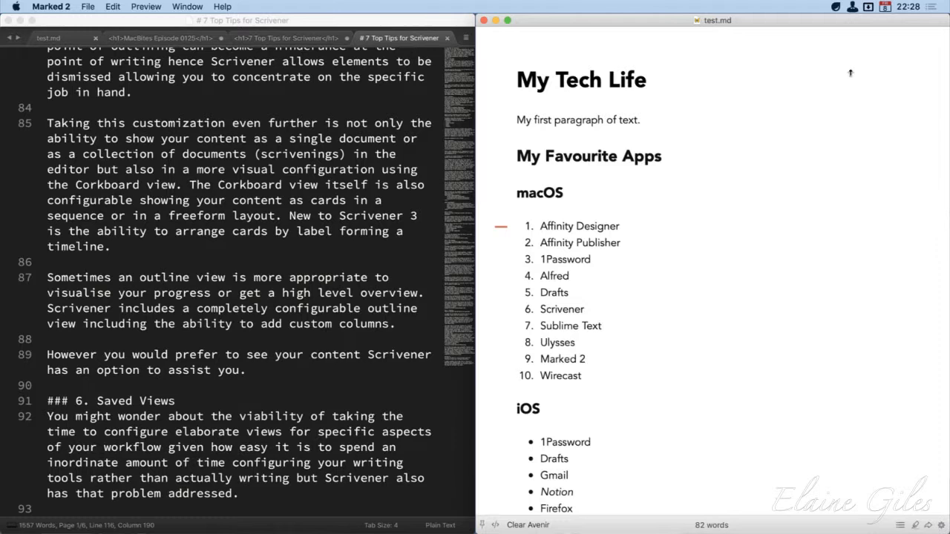
{"action": "scroll", "coordinate": [786, 104], "scroll_direction": "down", "scroll_amount": 1}
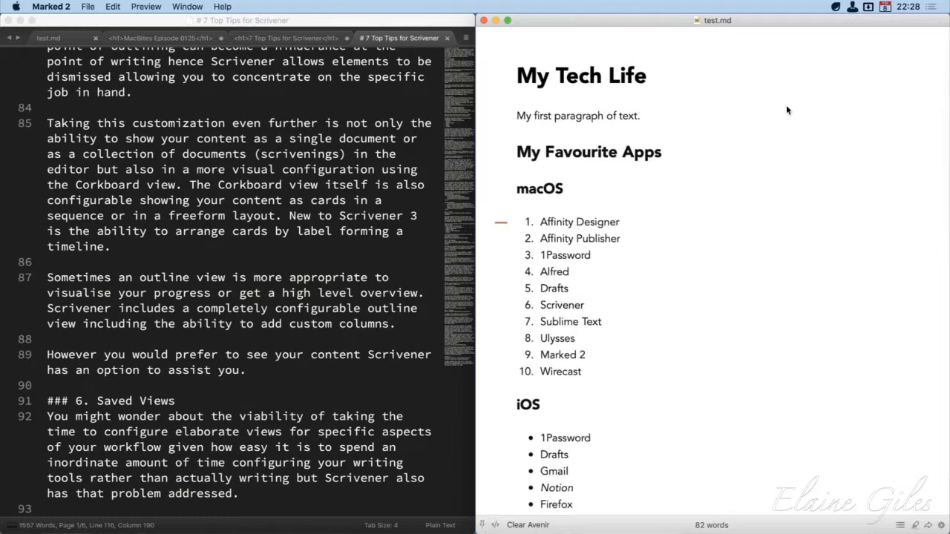
{"action": "left_click", "coordinate": [483, 21]}
{"action": "left_click", "coordinate": [149, 22]}
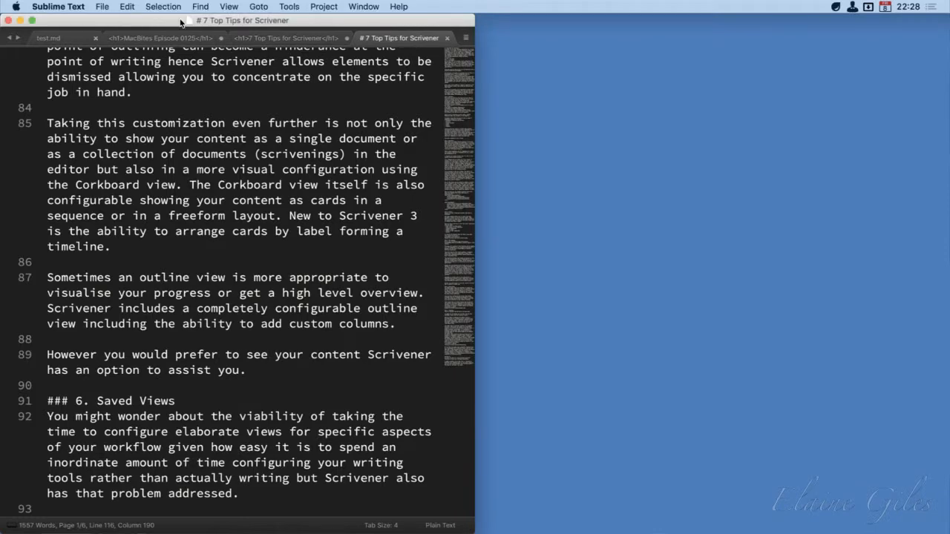
{"action": "left_click_drag", "start_coordinate": [189, 21], "coordinate": [206, 86]}
{"action": "left_click", "coordinate": [868, 7]}
{"action": "left_click_drag", "start_coordinate": [870, 8], "coordinate": [911, 172]}
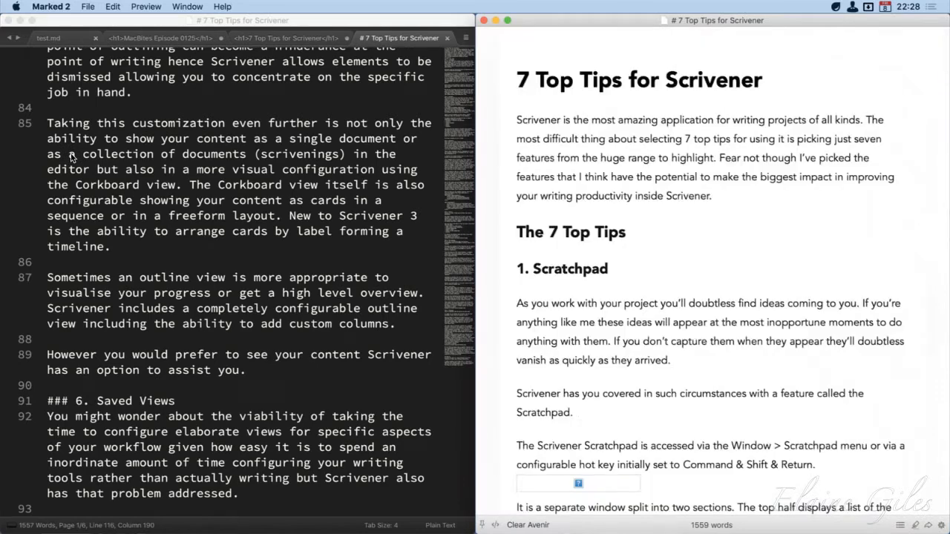
Read through the rendered 7 Top Tips for Scrivener preview, checking its headings, image placeholders, video embed and lists
{"action": "scroll", "coordinate": [750, 238], "scroll_direction": "down", "scroll_amount": 1}
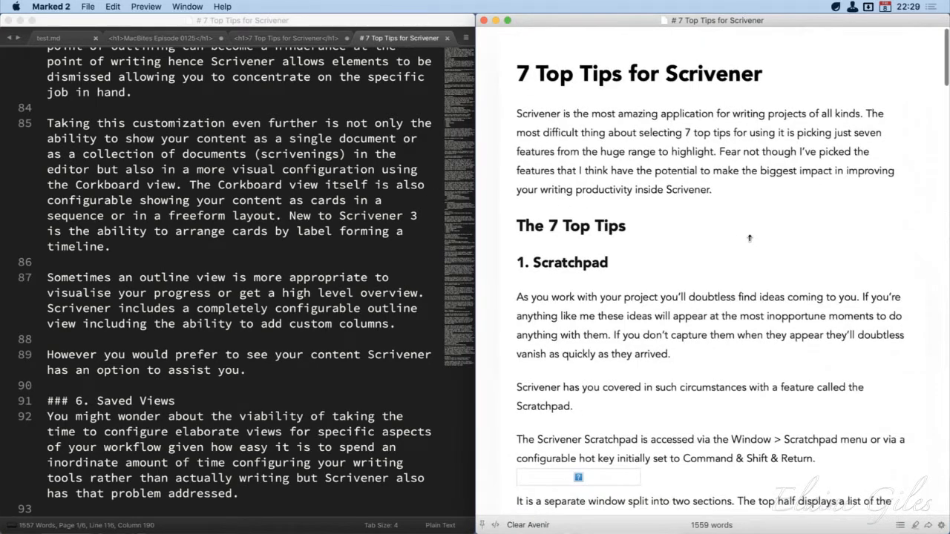
{"action": "scroll", "coordinate": [750, 238], "scroll_direction": "down", "scroll_amount": 10}
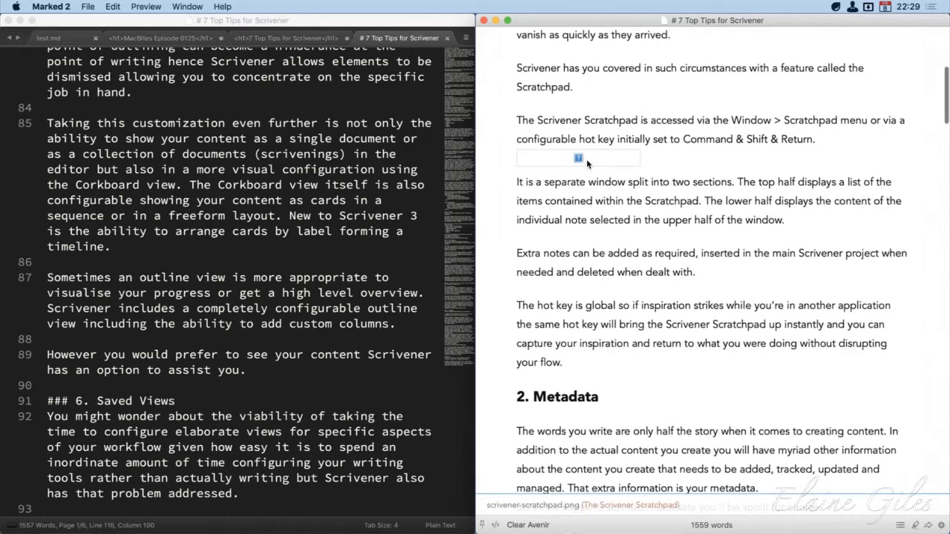
{"action": "scroll", "coordinate": [645, 200], "scroll_direction": "down", "scroll_amount": 20}
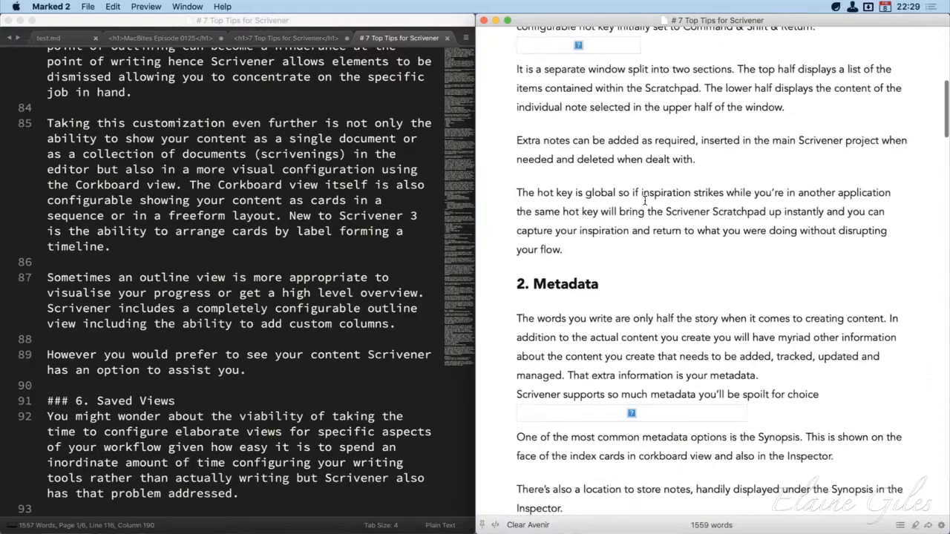
{"action": "scroll", "coordinate": [645, 197], "scroll_direction": "down", "scroll_amount": 20}
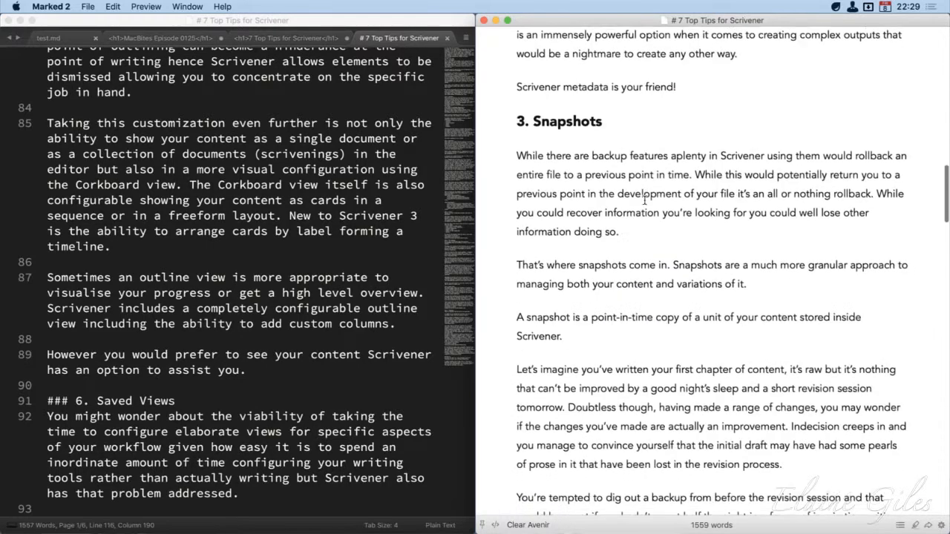
{"action": "scroll", "coordinate": [645, 197], "scroll_direction": "down", "scroll_amount": 20}
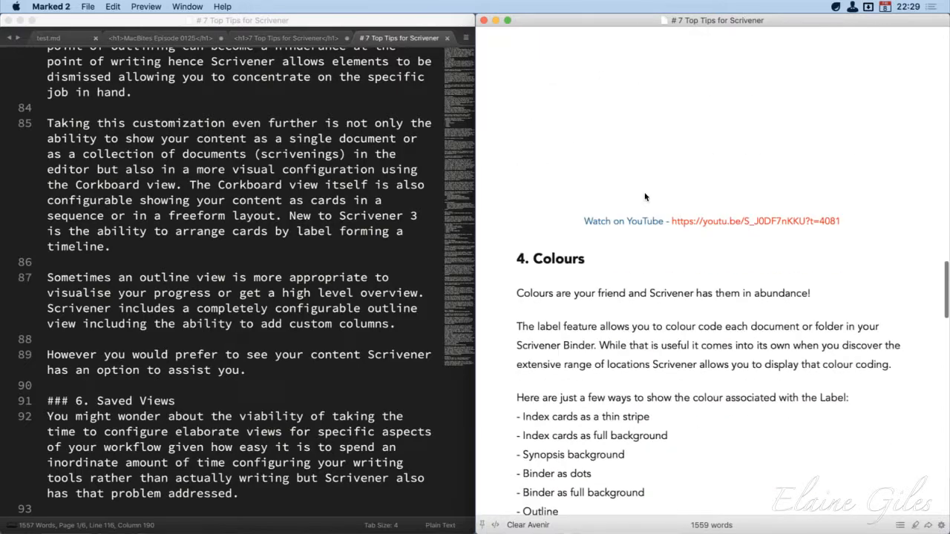
{"action": "scroll", "coordinate": [645, 197], "scroll_direction": "down", "scroll_amount": 5}
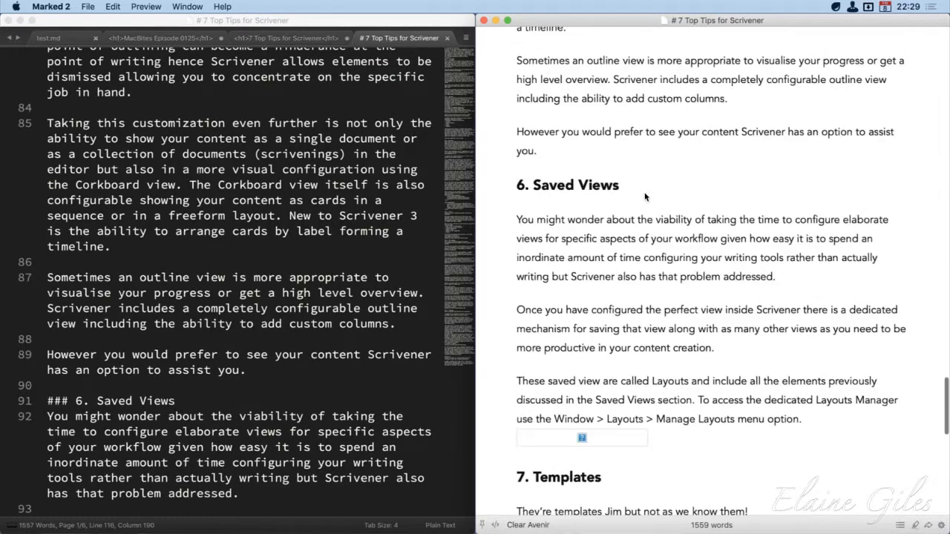
{"action": "scroll", "coordinate": [645, 197], "scroll_direction": "up", "scroll_amount": 15}
{"action": "scroll", "coordinate": [645, 197], "scroll_direction": "up", "scroll_amount": 3}
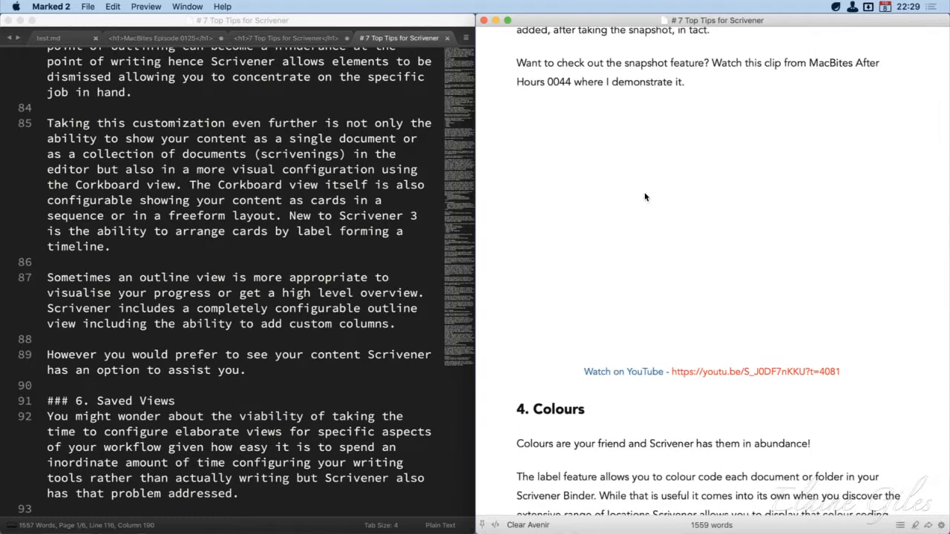
{"action": "scroll", "coordinate": [645, 197], "scroll_direction": "down", "scroll_amount": 10}
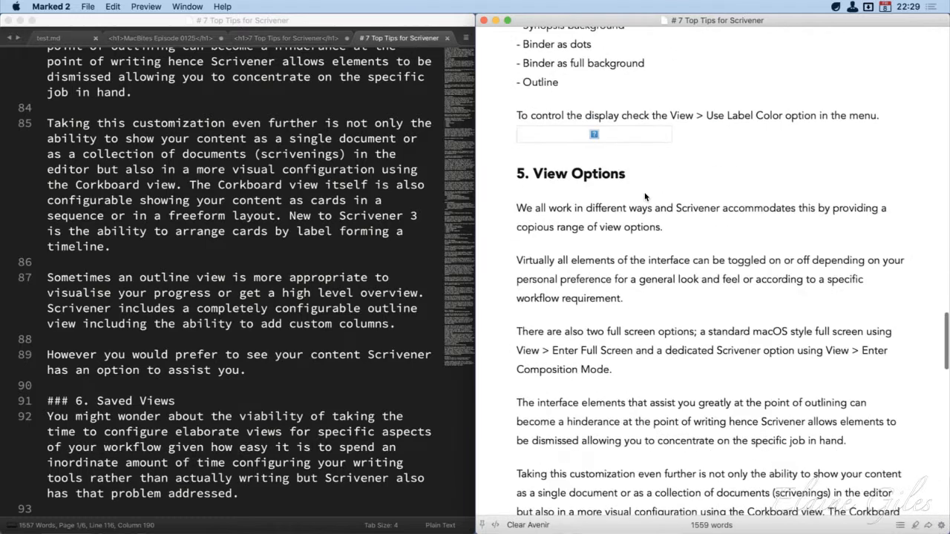
{"action": "scroll", "coordinate": [645, 197], "scroll_direction": "down", "scroll_amount": 5}
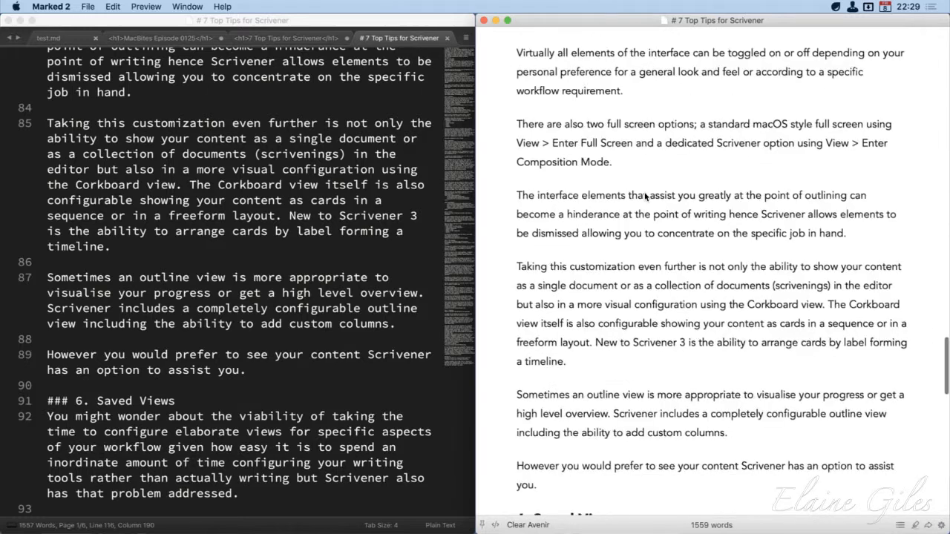
{"action": "scroll", "coordinate": [644, 200], "scroll_direction": "down", "scroll_amount": 1}
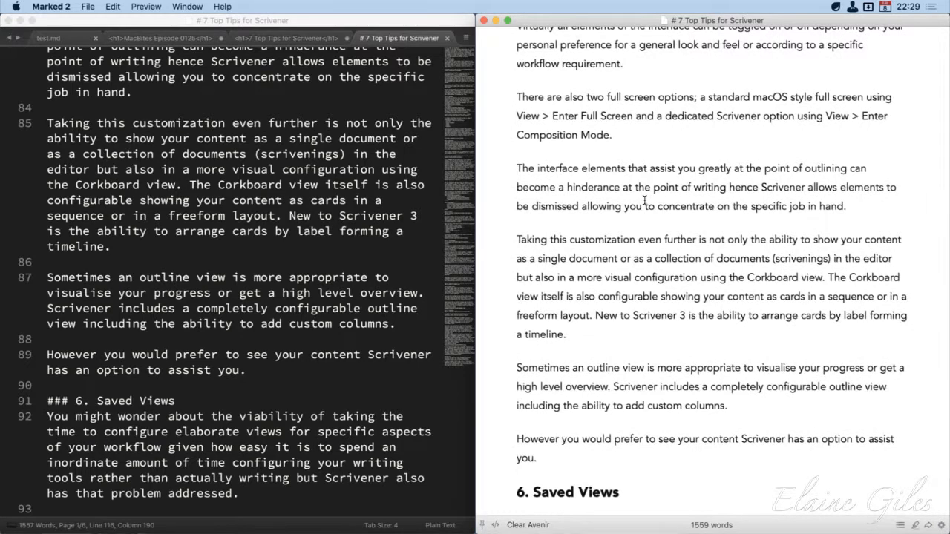
{"action": "scroll", "coordinate": [645, 201], "scroll_direction": "up", "scroll_amount": 10}
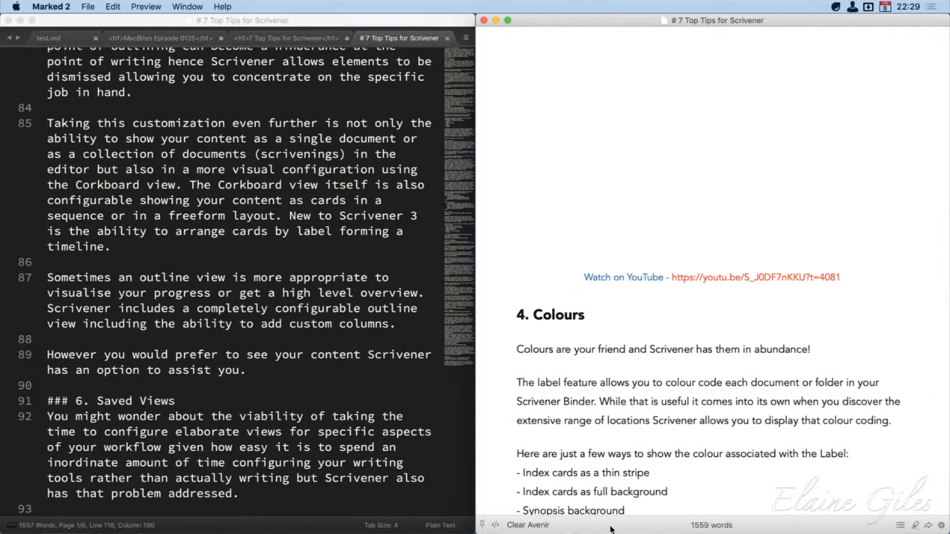
Use the preview's table of contents to go to 3. Snapshots and 6. Saved Views, and close the contents list
{"action": "left_click", "coordinate": [900, 526]}
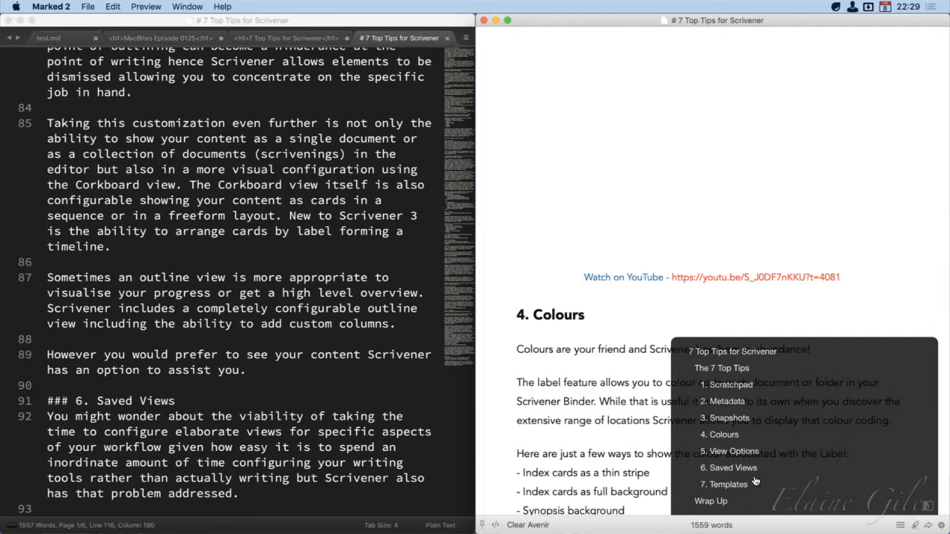
{"action": "left_click", "coordinate": [736, 420]}
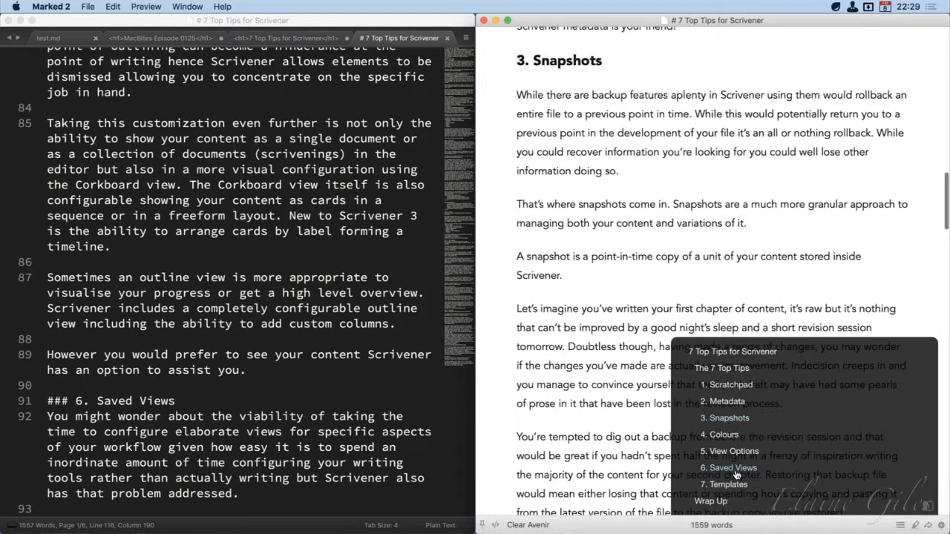
{"action": "left_click", "coordinate": [737, 470]}
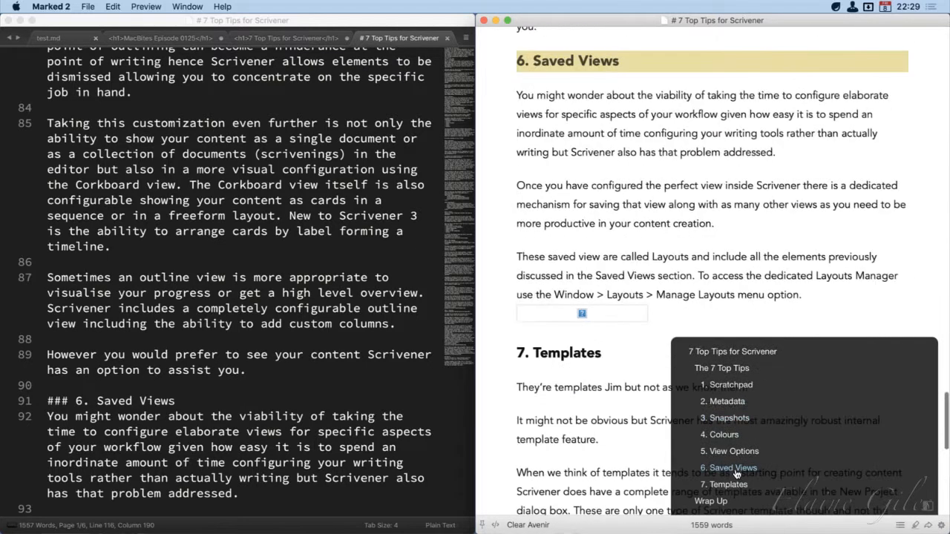
{"action": "left_click", "coordinate": [903, 526]}
Show the keyword highlighting drawer in the preview and toggle the highlights off and on again
{"action": "left_click", "coordinate": [915, 526]}
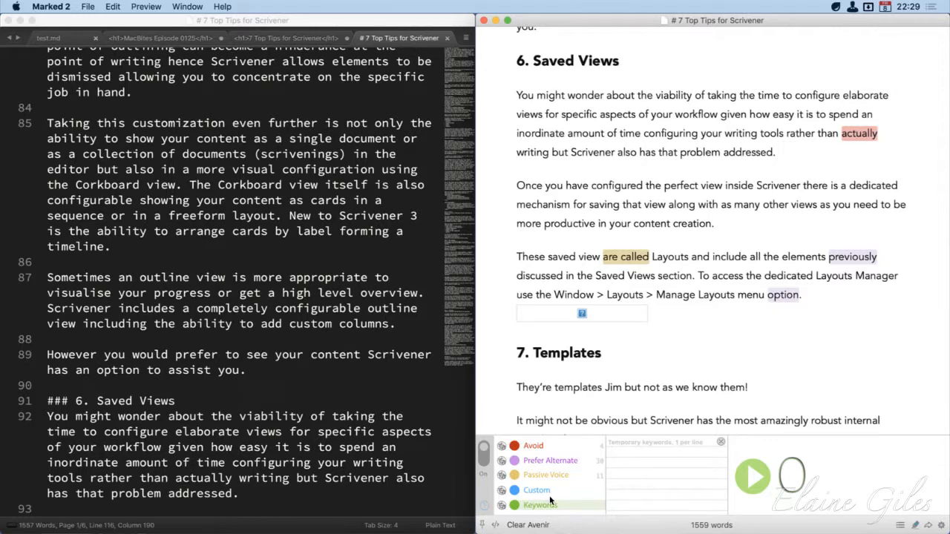
{"action": "left_click", "coordinate": [482, 475]}
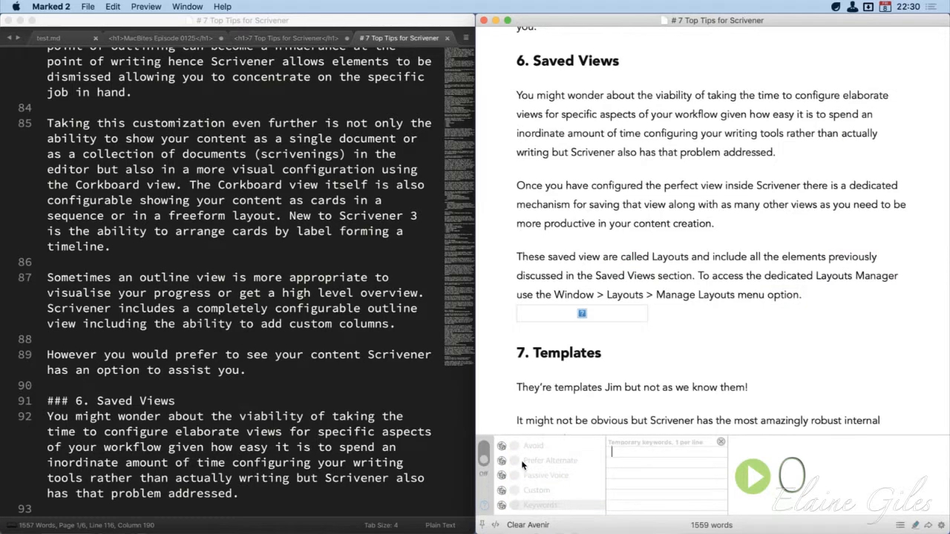
{"action": "left_click", "coordinate": [483, 449]}
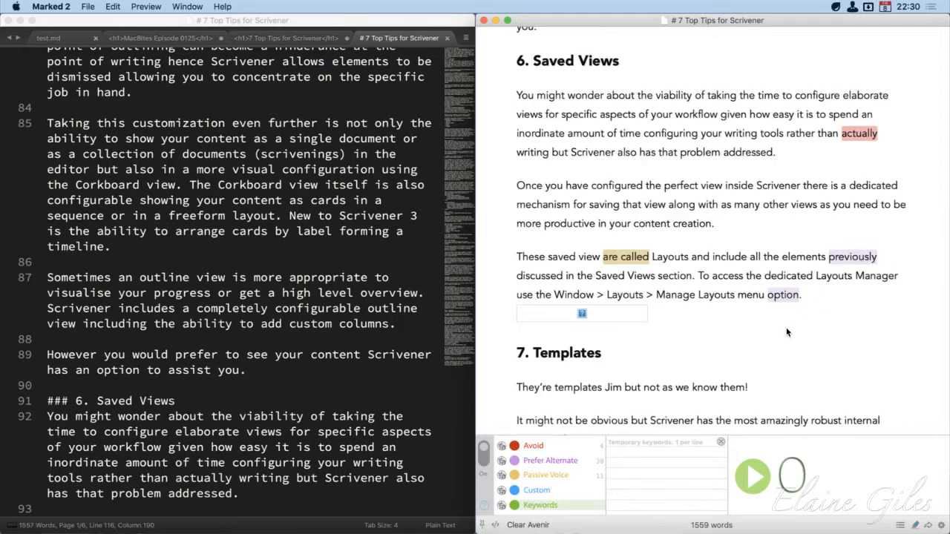
Review the highlighted avoid, prefer-alternate and passive-voice words across the post up to its title, and close the keyword drawer
{"action": "scroll", "coordinate": [787, 333], "scroll_direction": "down", "scroll_amount": 10}
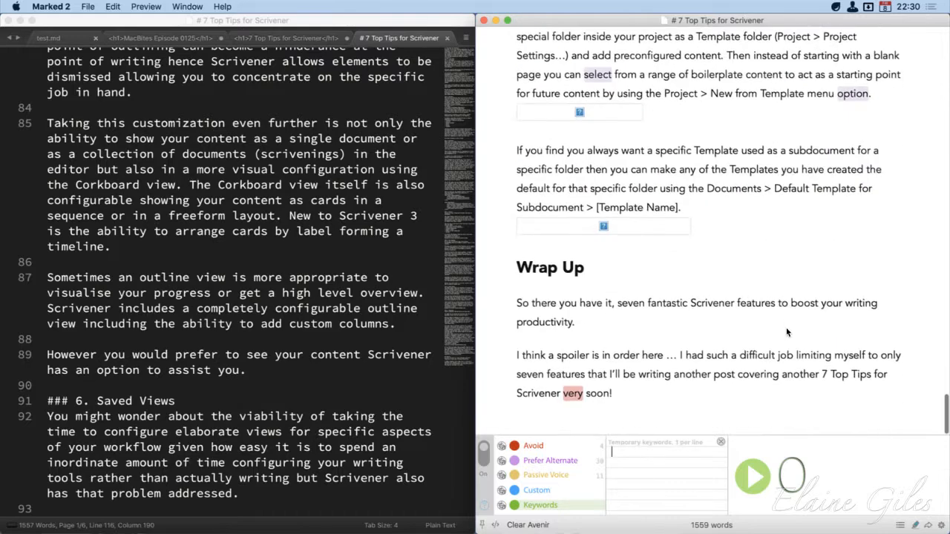
{"action": "scroll", "coordinate": [786, 327], "scroll_direction": "up", "scroll_amount": 10}
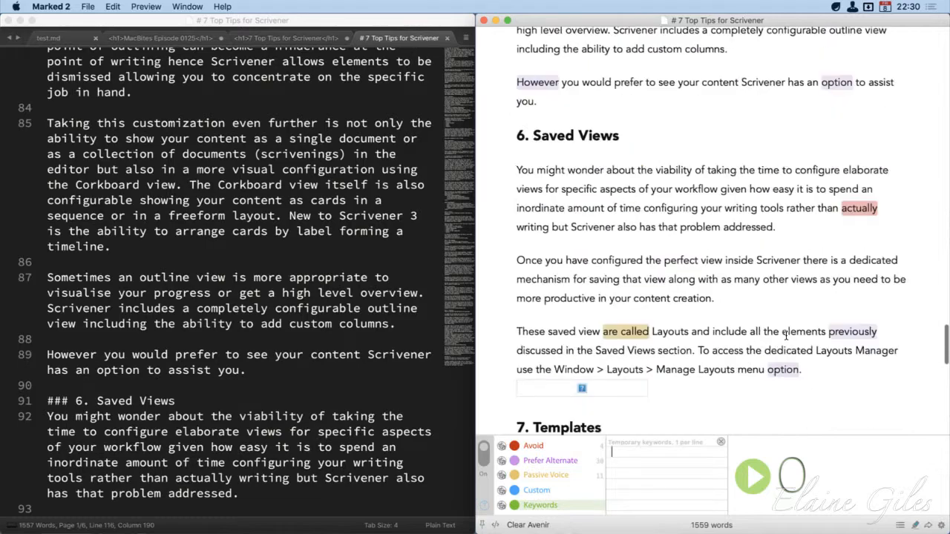
{"action": "scroll", "coordinate": [786, 336], "scroll_direction": "up", "scroll_amount": 10}
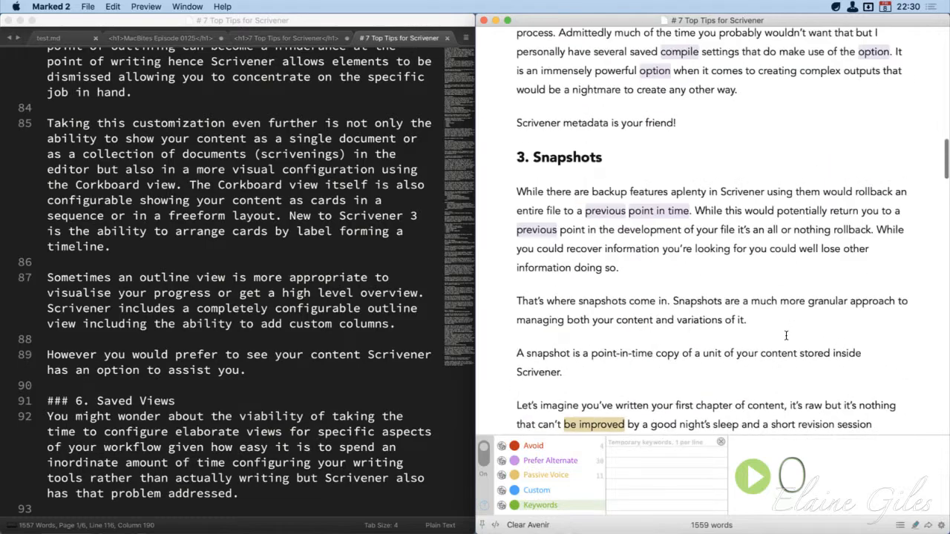
{"action": "scroll", "coordinate": [786, 336], "scroll_direction": "up", "scroll_amount": 10}
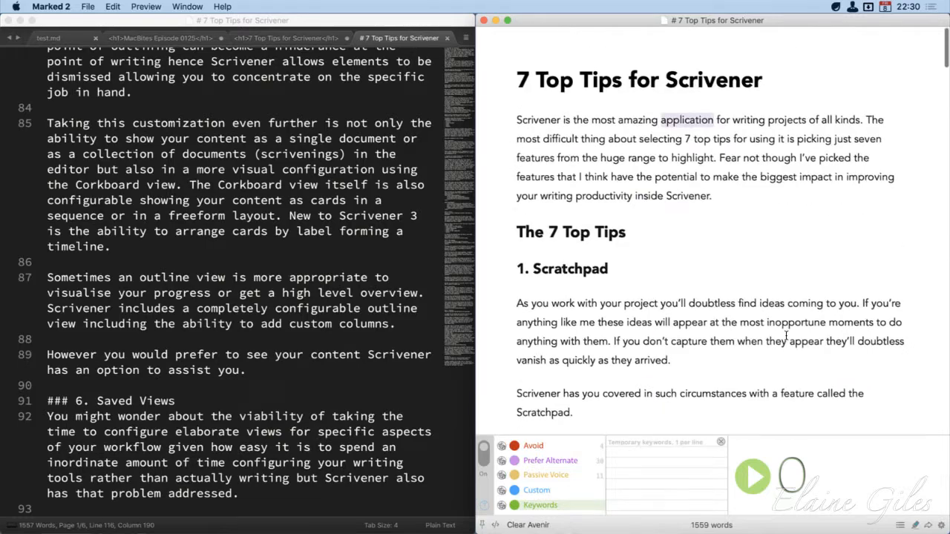
{"action": "left_click", "coordinate": [916, 526]}
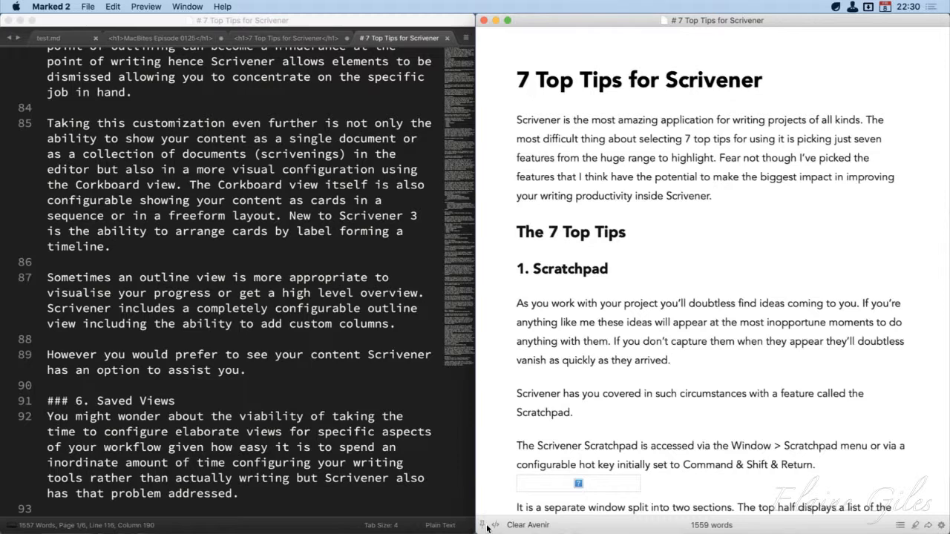
Try the Swiss and Ink preview styles on the post, and apply the Multi-Column style
{"action": "left_click", "coordinate": [527, 525]}
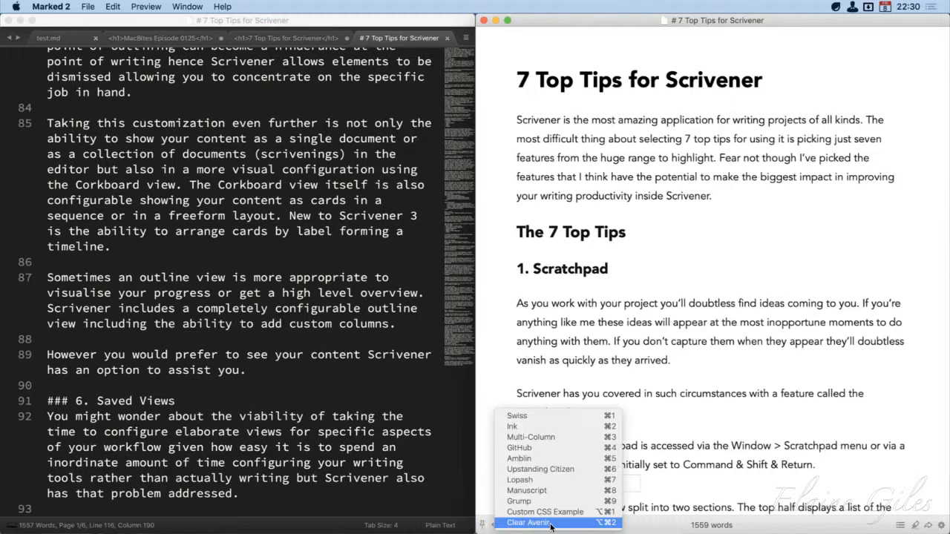
{"action": "left_click", "coordinate": [573, 412]}
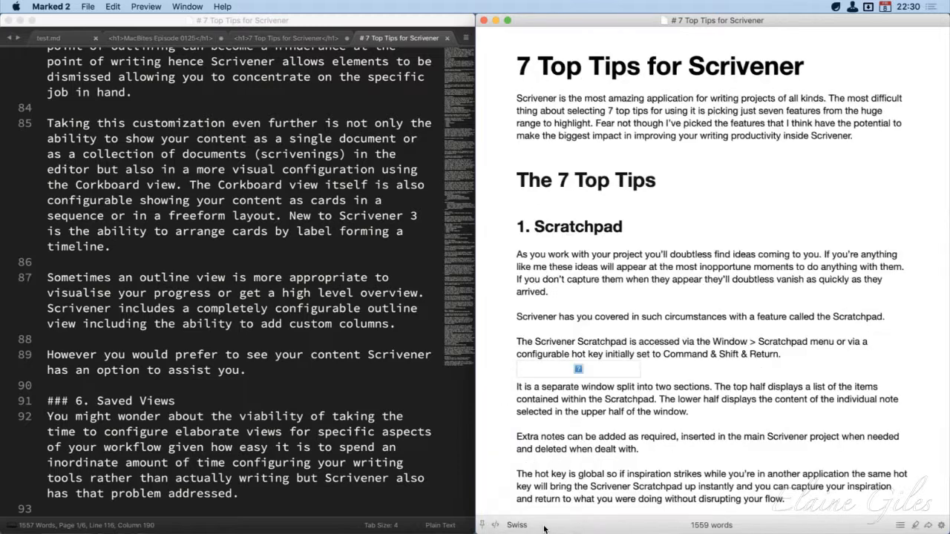
{"action": "left_click", "coordinate": [520, 525]}
{"action": "key", "text": "Return"}
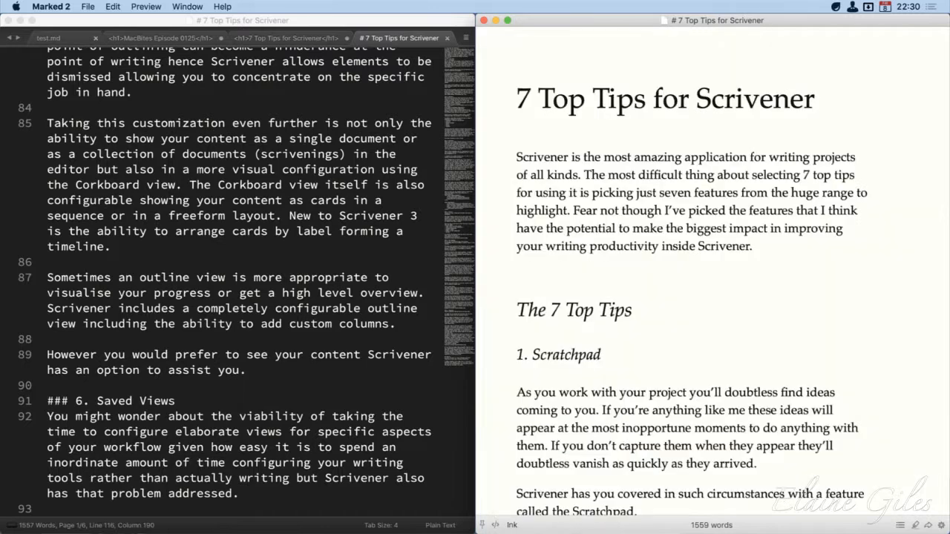
{"action": "left_click", "coordinate": [514, 525]}
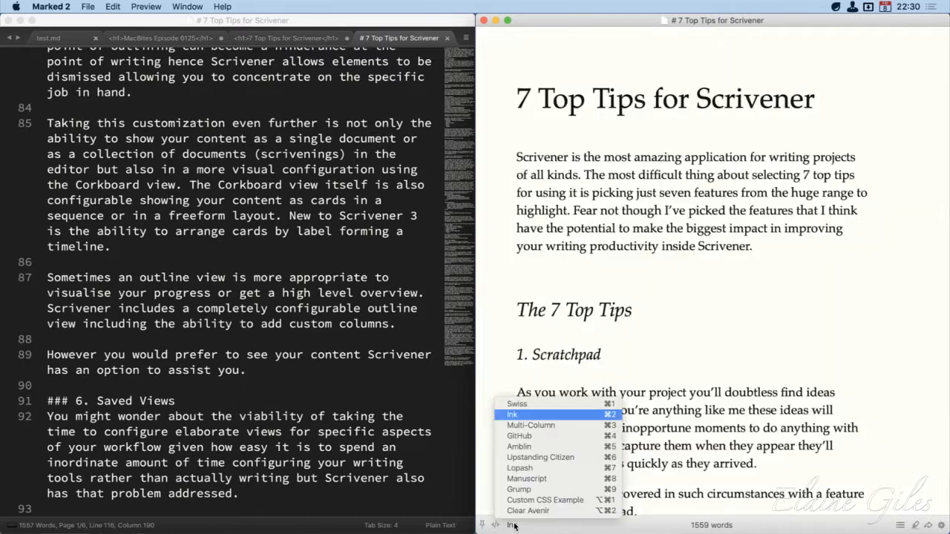
{"action": "left_click", "coordinate": [553, 426]}
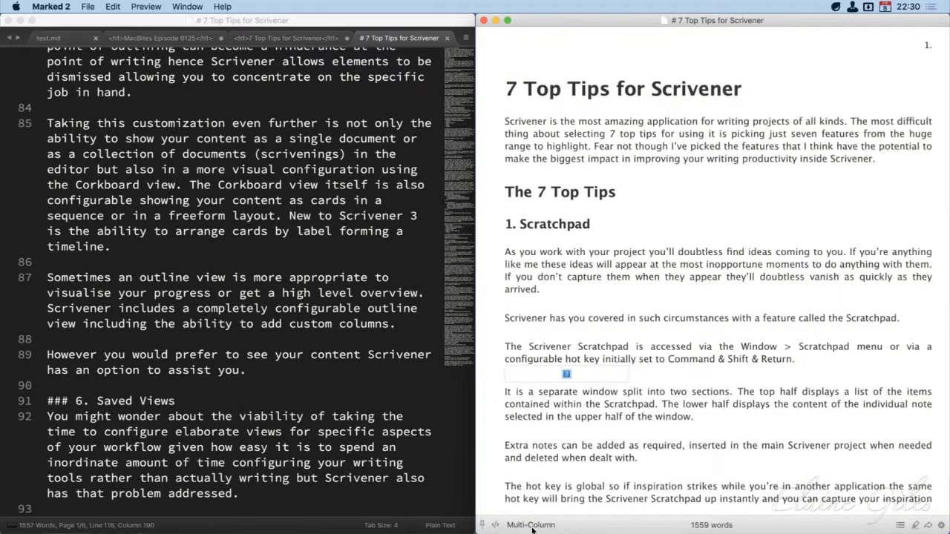
Try the GitHub, Lopash and Upstanding Citizen preview styles on the post, and apply the Clear Avenir style
{"action": "left_click", "coordinate": [530, 525]}
{"action": "left_click", "coordinate": [545, 508]}
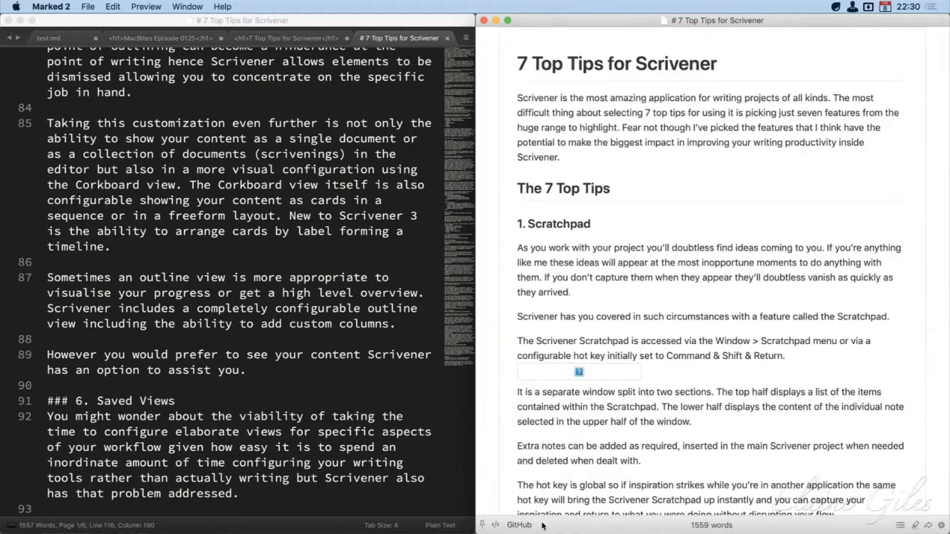
{"action": "left_click", "coordinate": [522, 527]}
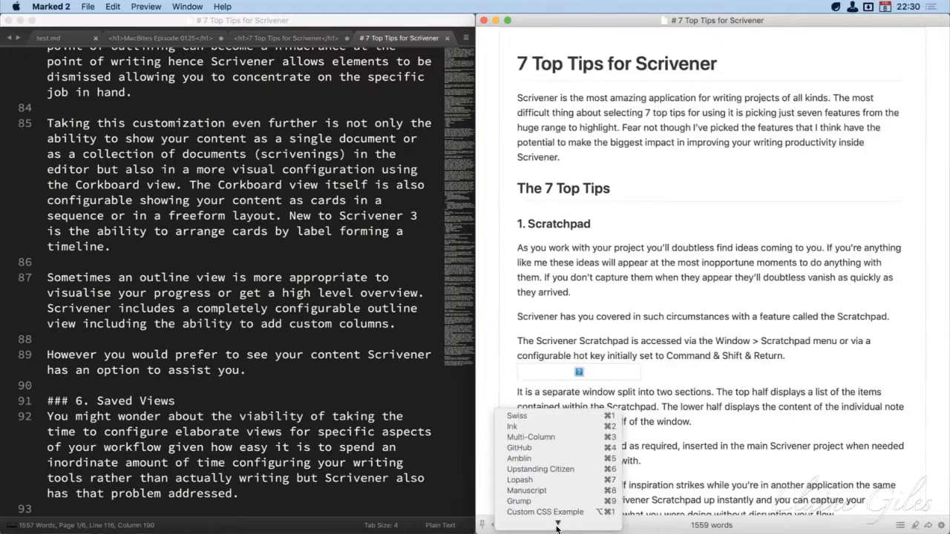
{"action": "left_click", "coordinate": [545, 478]}
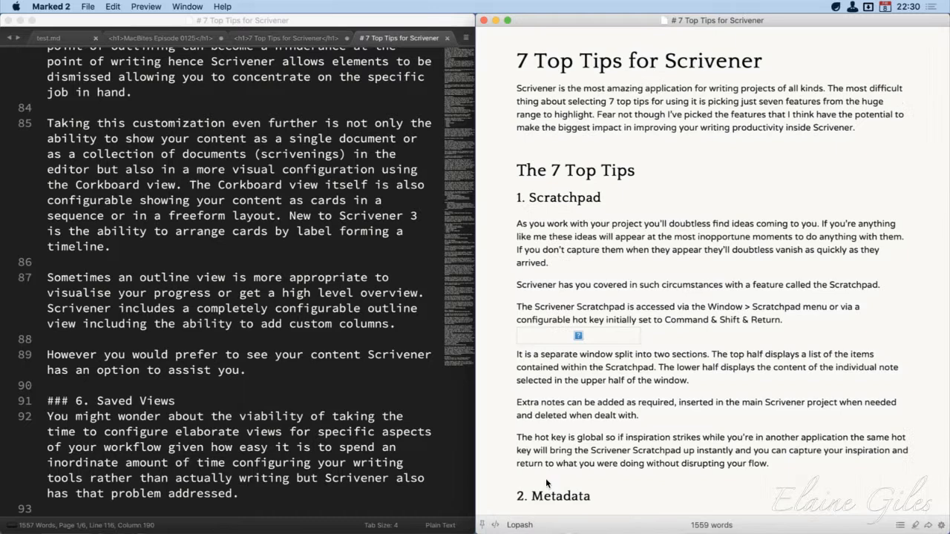
{"action": "left_click", "coordinate": [531, 524]}
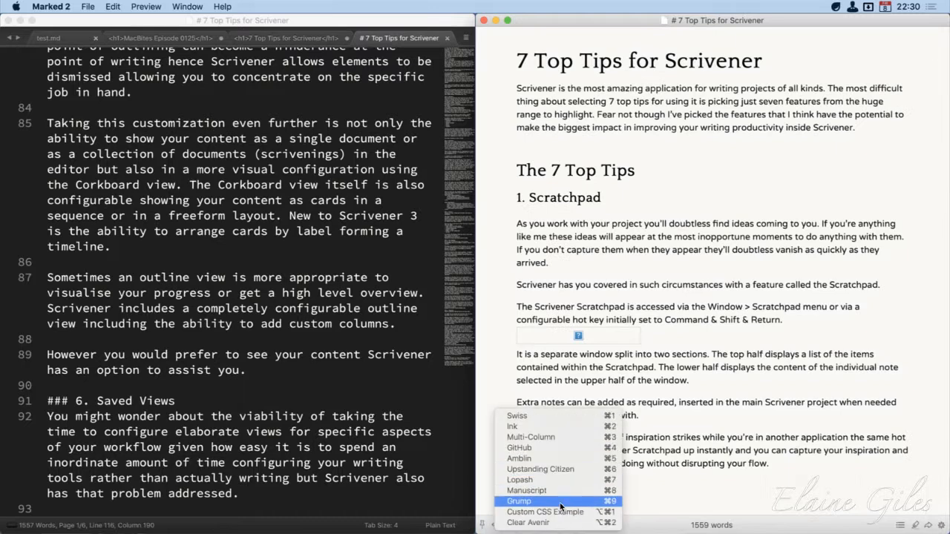
{"action": "left_click", "coordinate": [563, 475]}
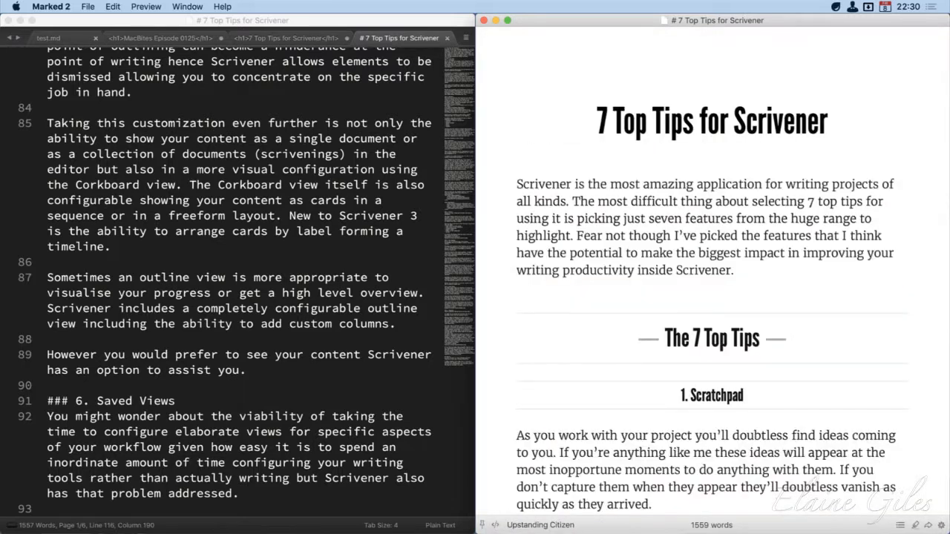
{"action": "left_click", "coordinate": [534, 529]}
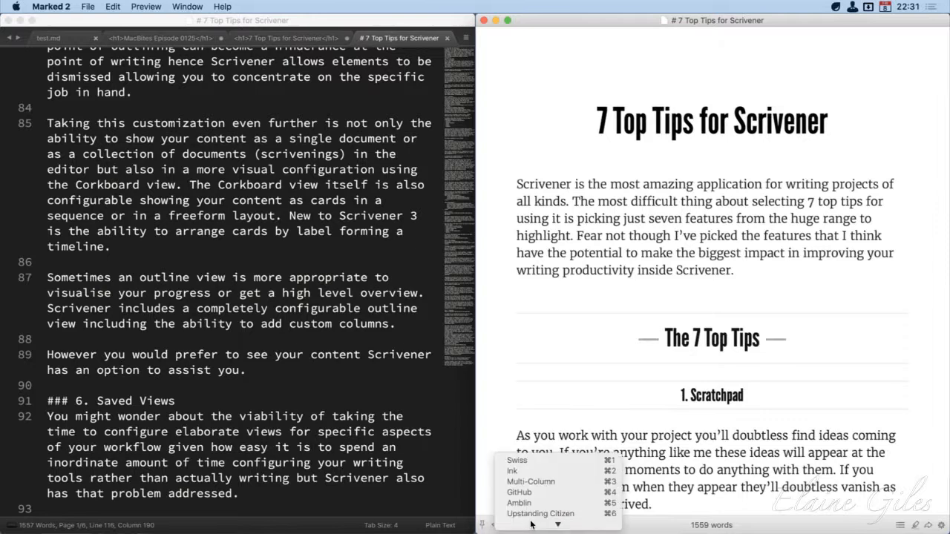
{"action": "left_click", "coordinate": [528, 522]}
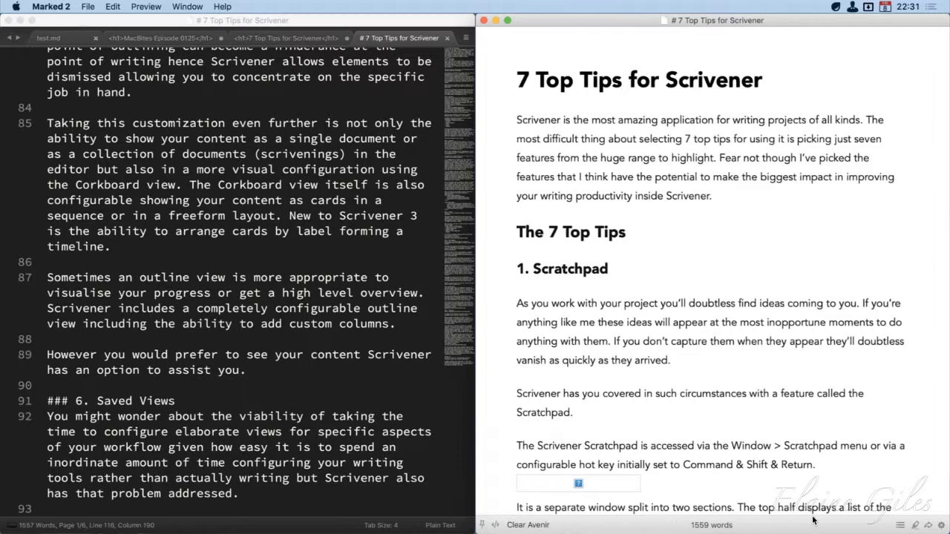
Export the previewed post as a DOCX file named "# 7 Top Tips for Scrivener Marked" on the Desktop
{"action": "mouse_move", "coordinate": [721, 529]}
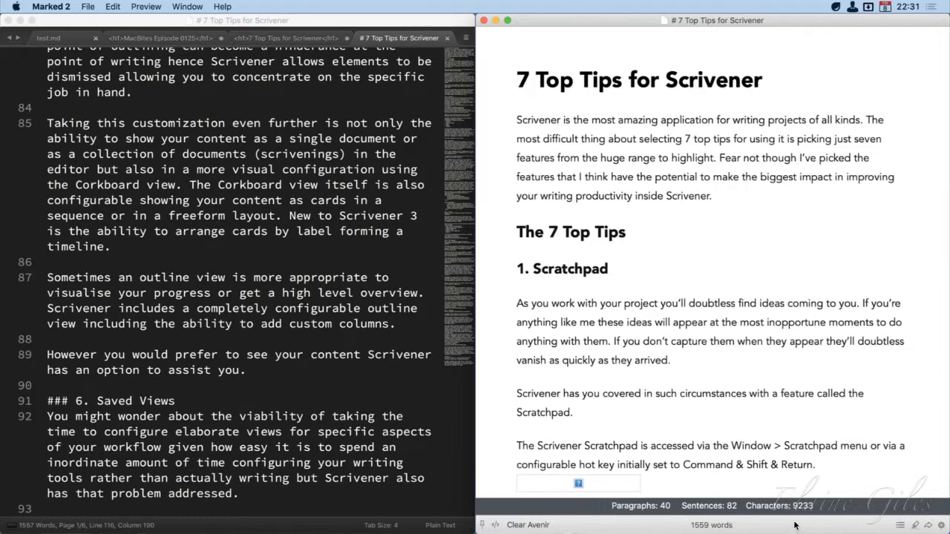
{"action": "left_click", "coordinate": [931, 525]}
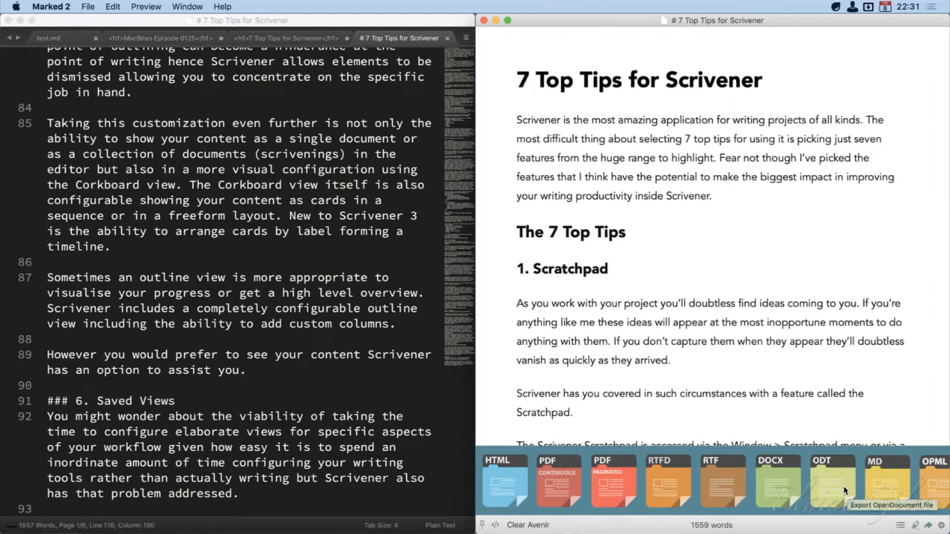
{"action": "scroll", "coordinate": [843, 485], "scroll_direction": "right", "scroll_amount": 2}
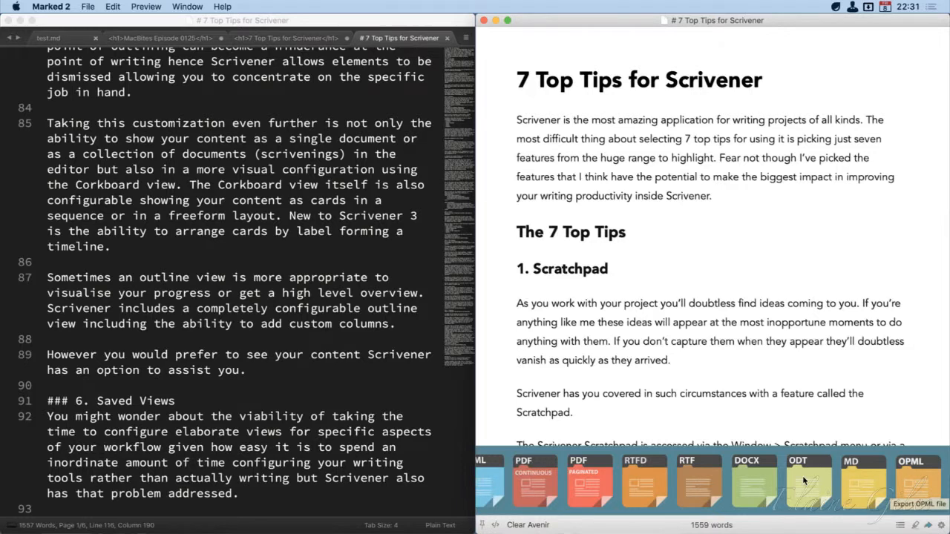
{"action": "scroll", "coordinate": [792, 475], "scroll_direction": "left", "scroll_amount": 2}
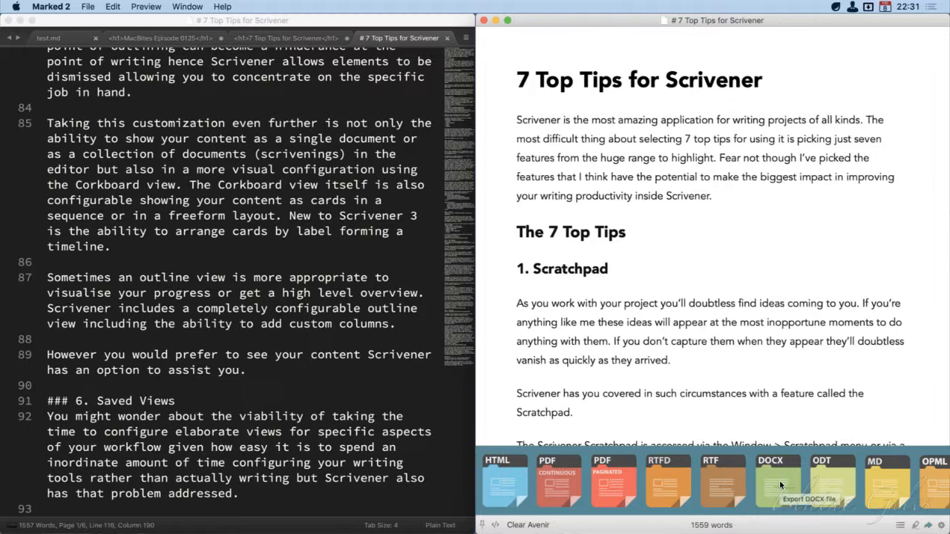
{"action": "left_click", "coordinate": [780, 483]}
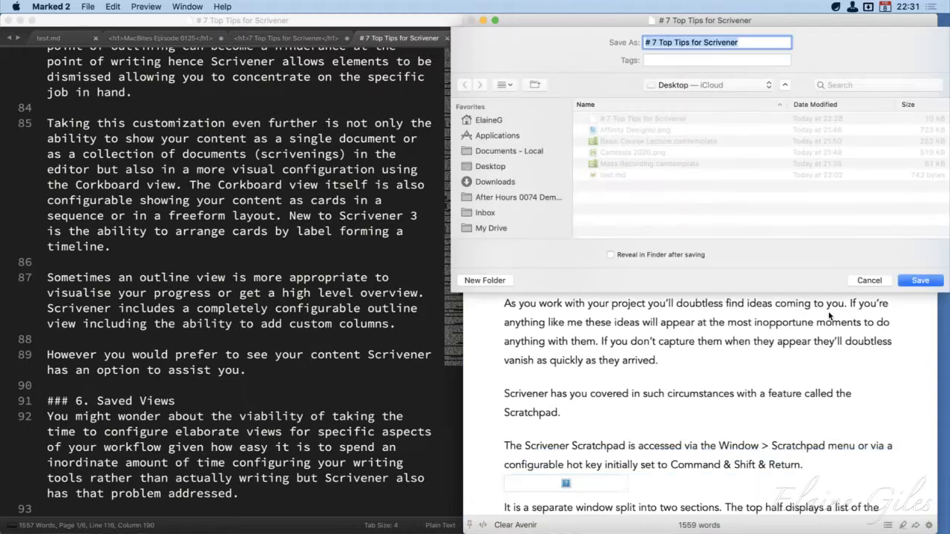
{"action": "key", "text": "Right"}
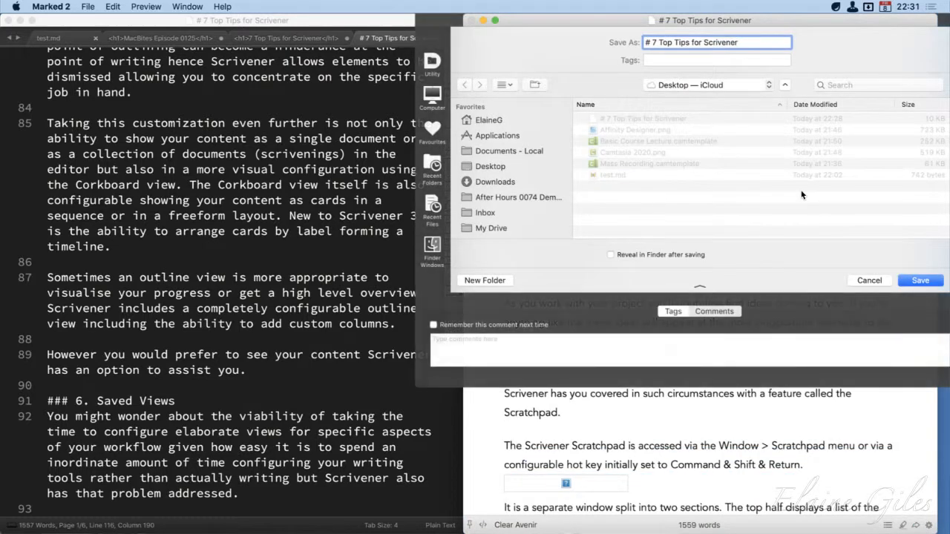
{"action": "type", "text": "Marked"}
{"action": "key", "text": "Return"}
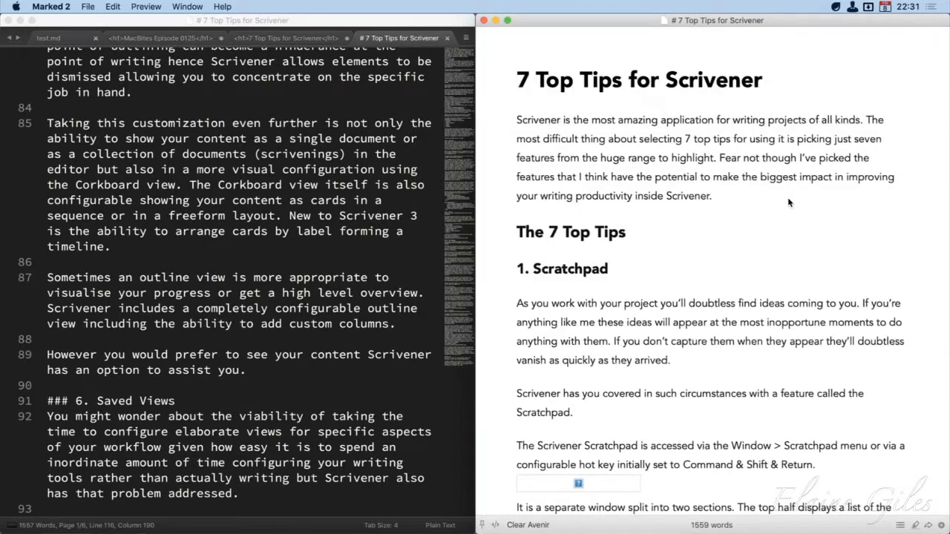
Move the preview window aside to uncover the desktop and open the exported DOCX file in Word
{"action": "left_click_drag", "start_coordinate": [811, 23], "coordinate": [333, 3]}
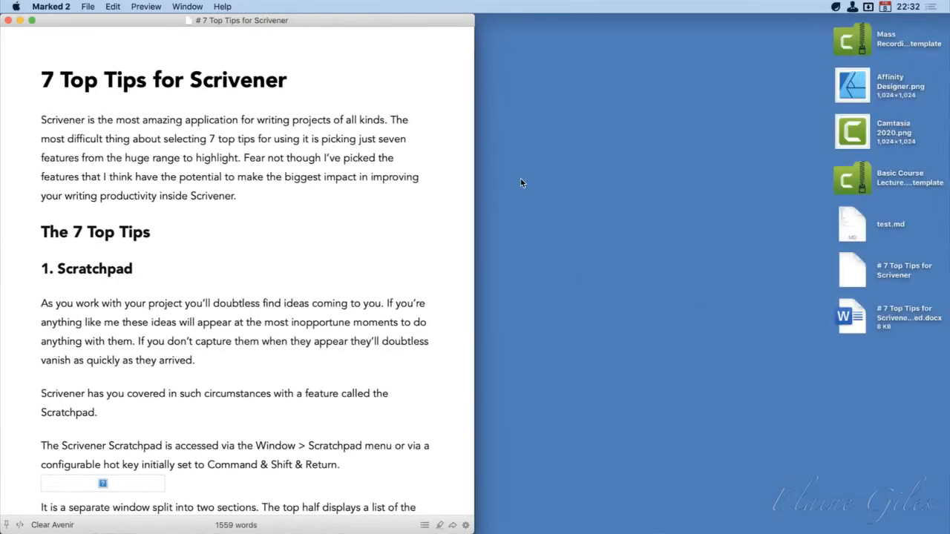
{"action": "left_click", "coordinate": [854, 330]}
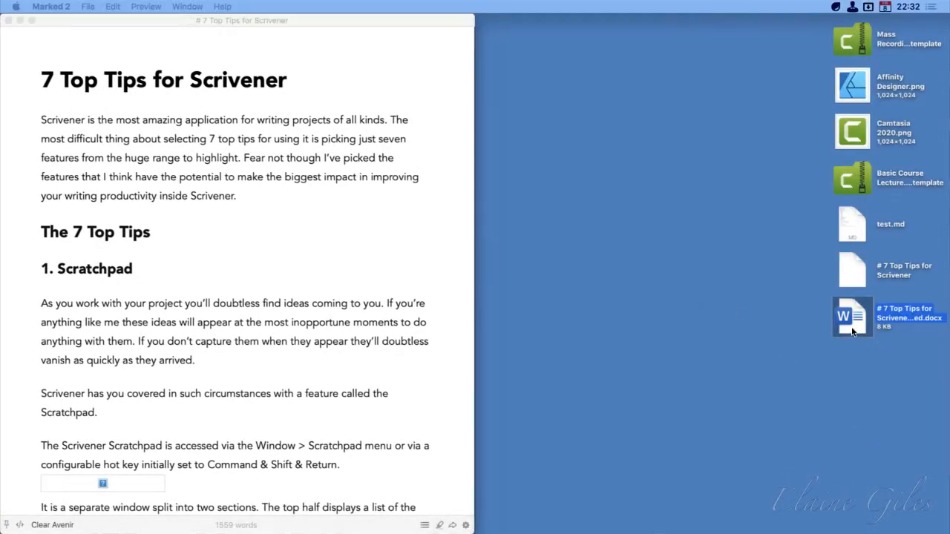
{"action": "double_click", "coordinate": [853, 332]}
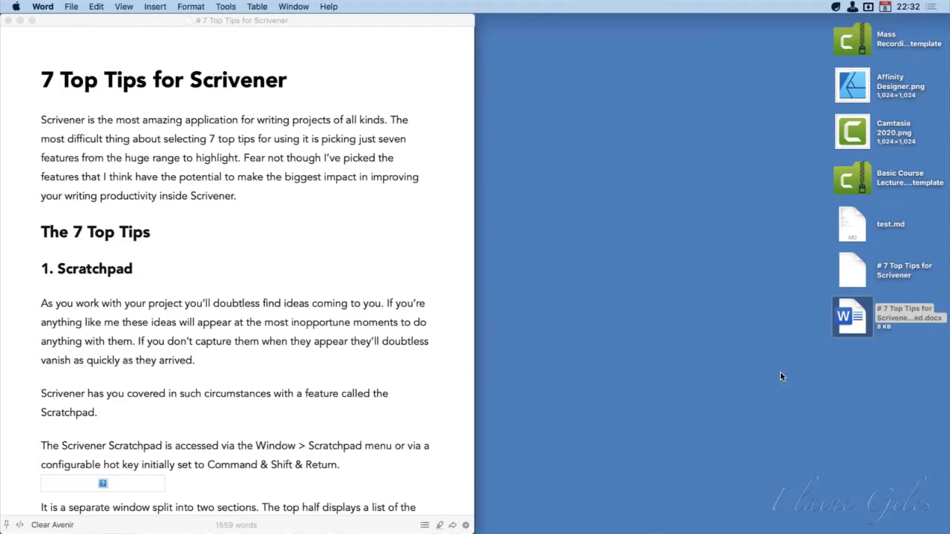
Examine the exported post's headings, text and links in Word through to the Wrap Up section on page 11, and hide Word
{"action": "scroll", "coordinate": [780, 371], "scroll_direction": "down", "scroll_amount": 5}
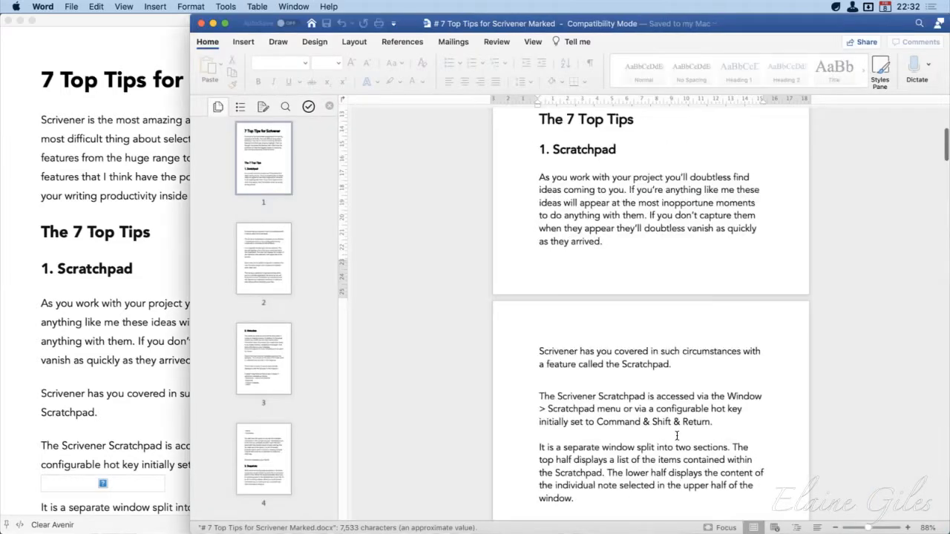
{"action": "left_click", "coordinate": [261, 360]}
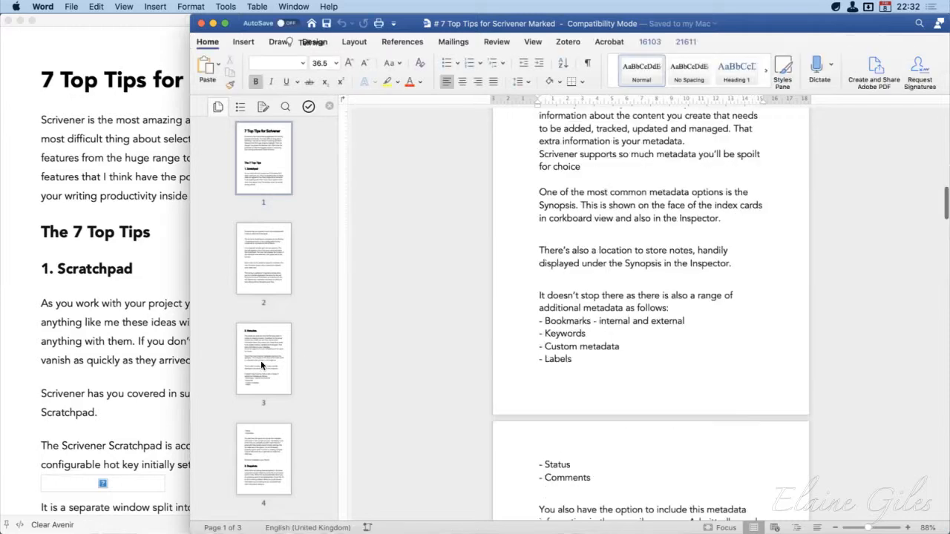
{"action": "left_click", "coordinate": [254, 451]}
{"action": "scroll", "coordinate": [257, 449], "scroll_direction": "down", "scroll_amount": 3}
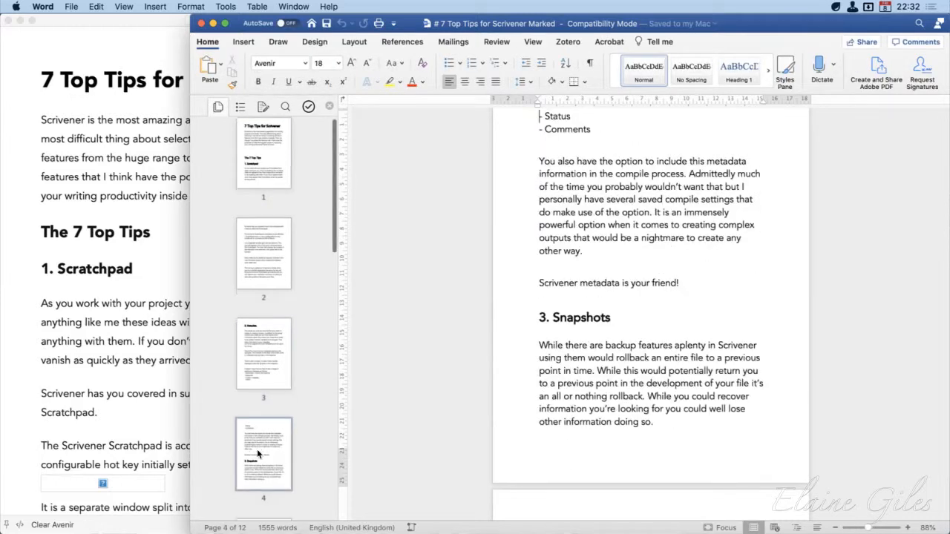
{"action": "left_click", "coordinate": [258, 455]}
{"action": "scroll", "coordinate": [259, 454], "scroll_direction": "down", "scroll_amount": 2}
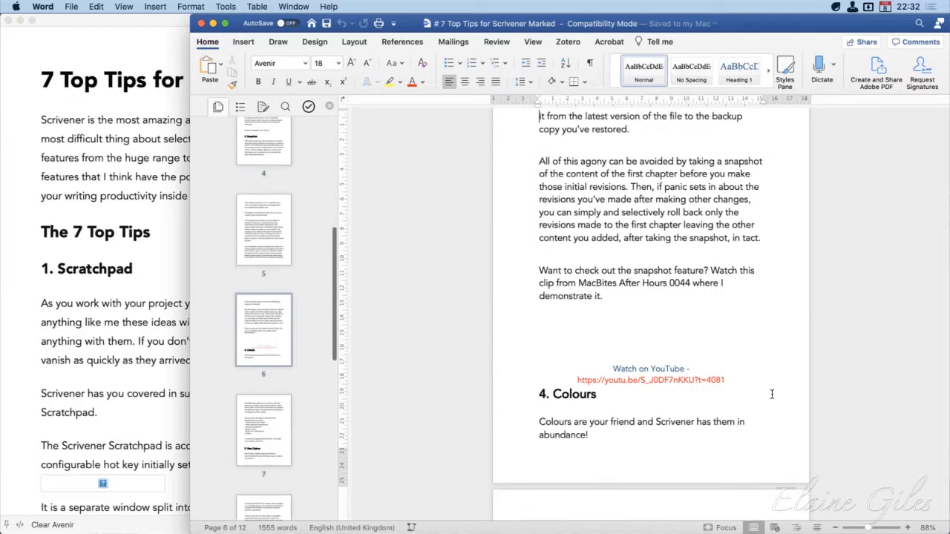
{"action": "scroll", "coordinate": [301, 435], "scroll_direction": "down", "scroll_amount": 5}
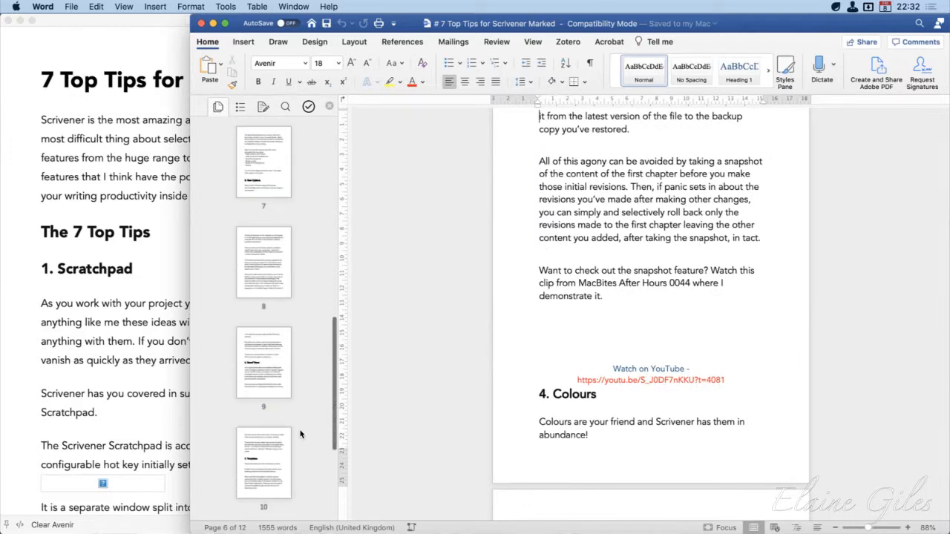
{"action": "left_click", "coordinate": [261, 393]}
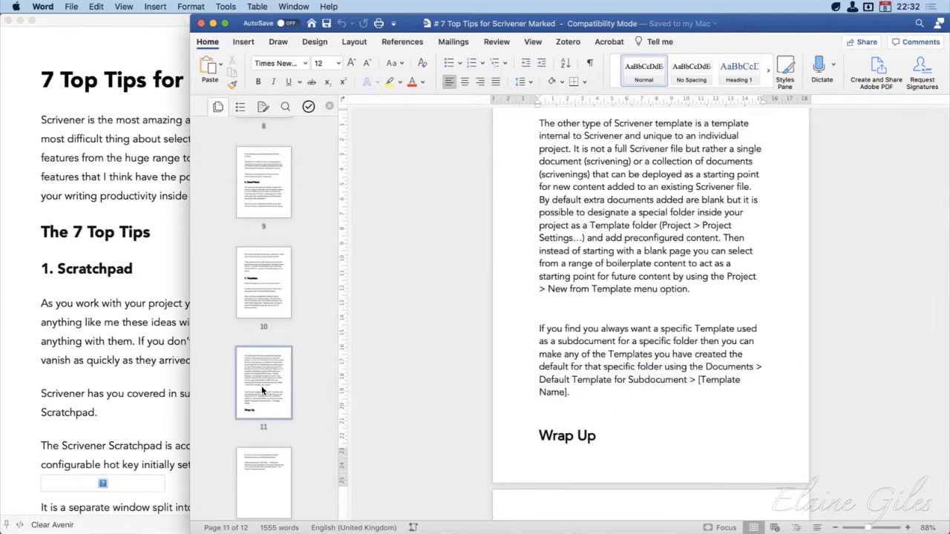
{"action": "left_click", "coordinate": [429, 187]}
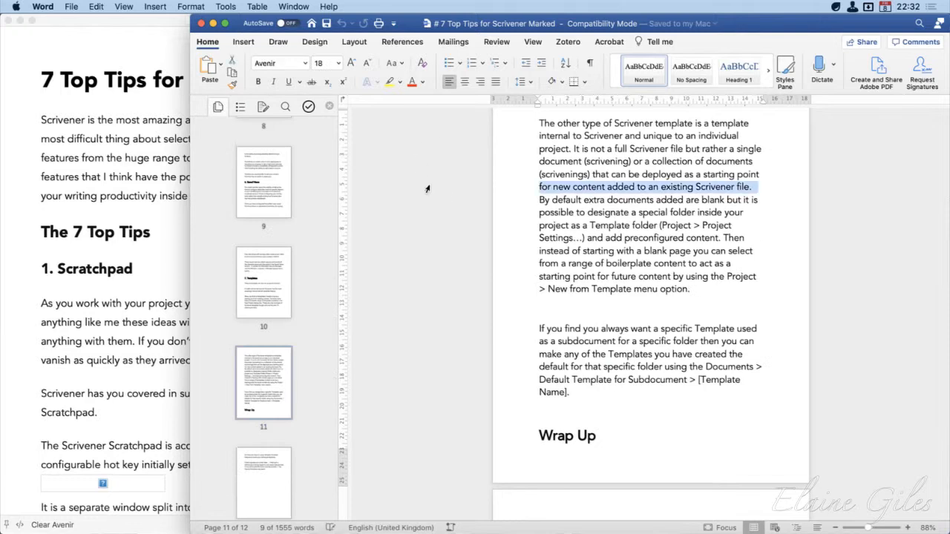
{"action": "key", "text": "super+h"}
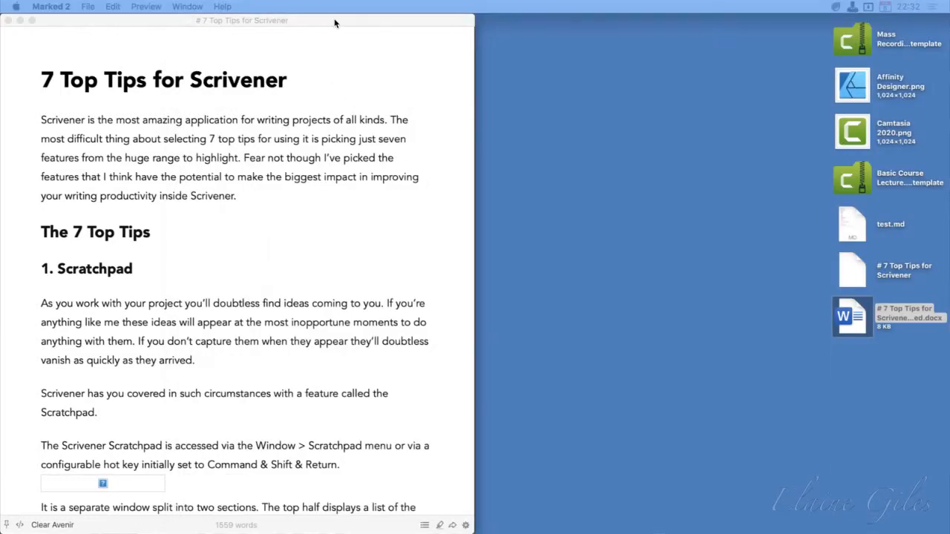
Open the exported DOCX from the desktop with Pages, and place the preview window back beside the Sublime Text editor
{"action": "left_click_drag", "start_coordinate": [334, 23], "coordinate": [607, 21]}
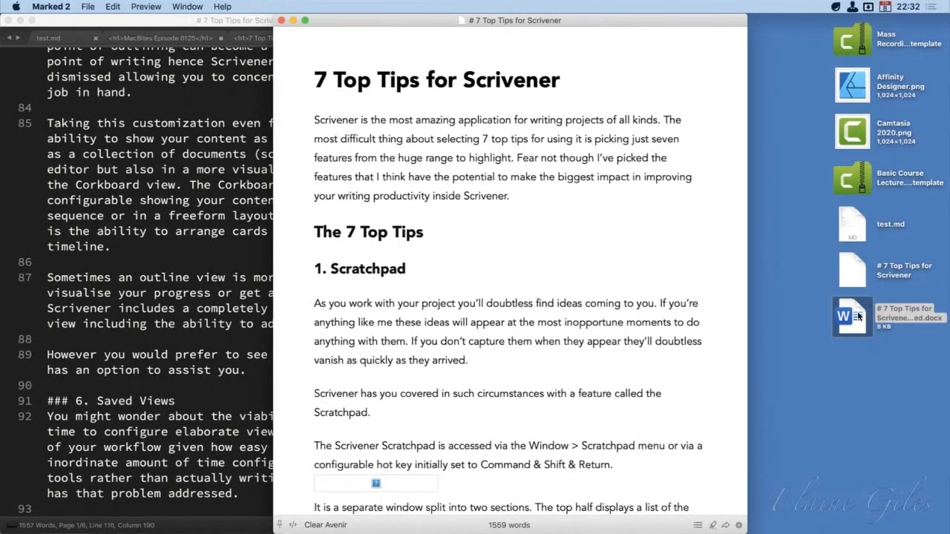
{"action": "right_click", "coordinate": [858, 317]}
{"action": "mouse_move", "coordinate": [806, 230]}
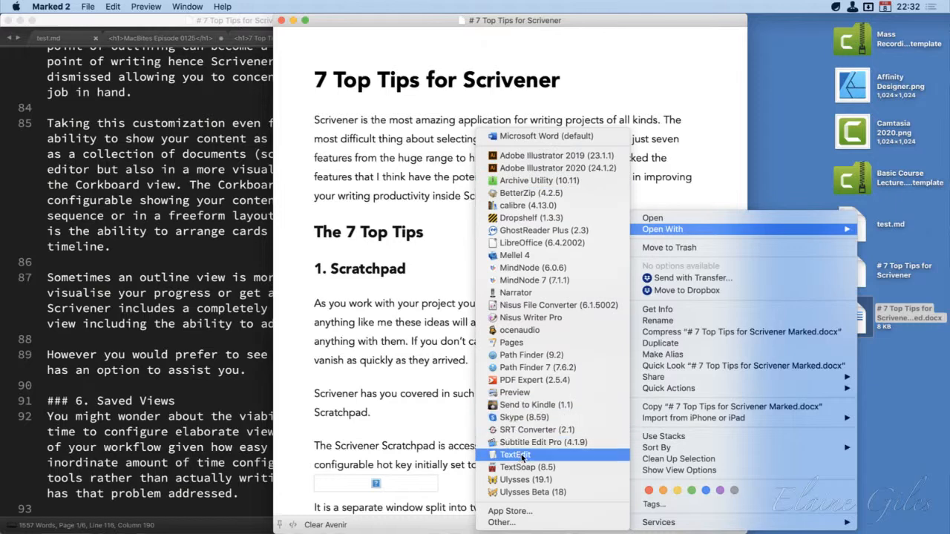
{"action": "left_click", "coordinate": [566, 341]}
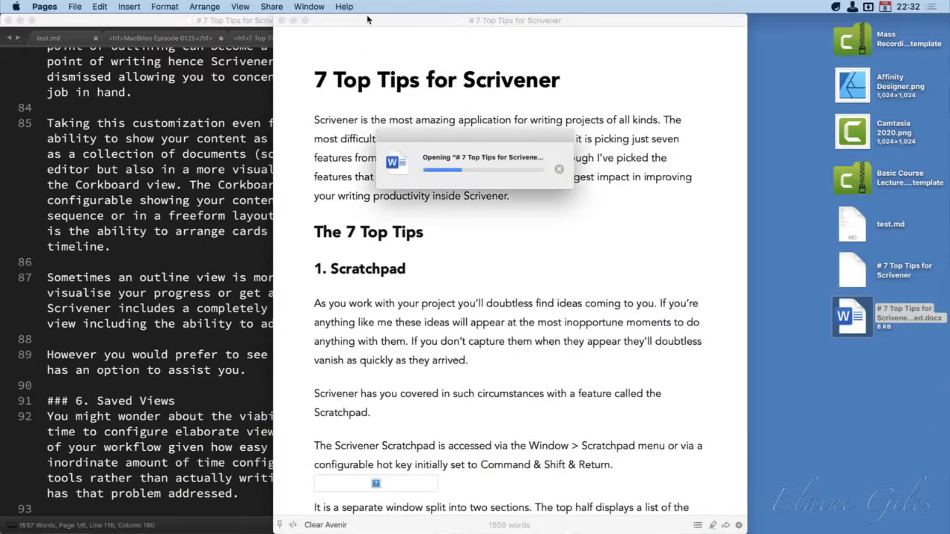
{"action": "left_click_drag", "start_coordinate": [367, 20], "coordinate": [576, 4]}
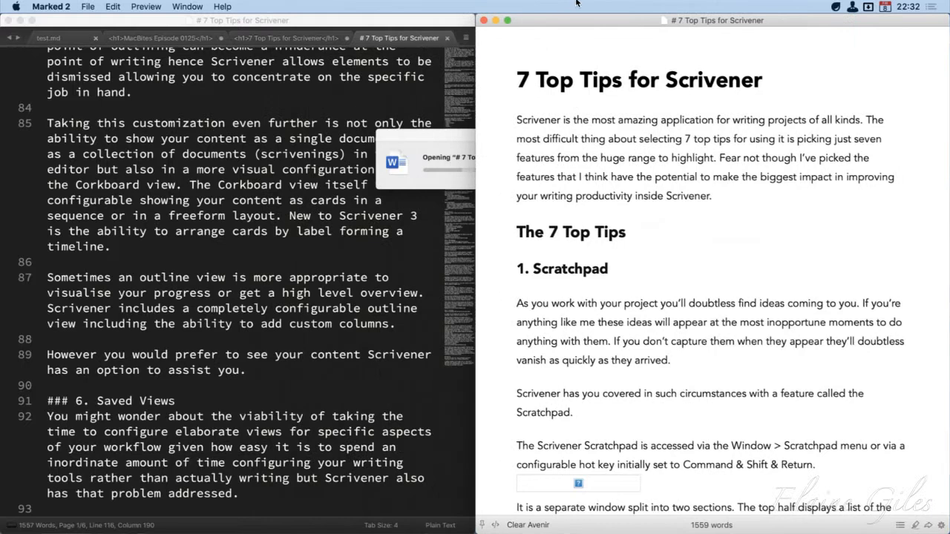
{"action": "left_click", "coordinate": [442, 134]}
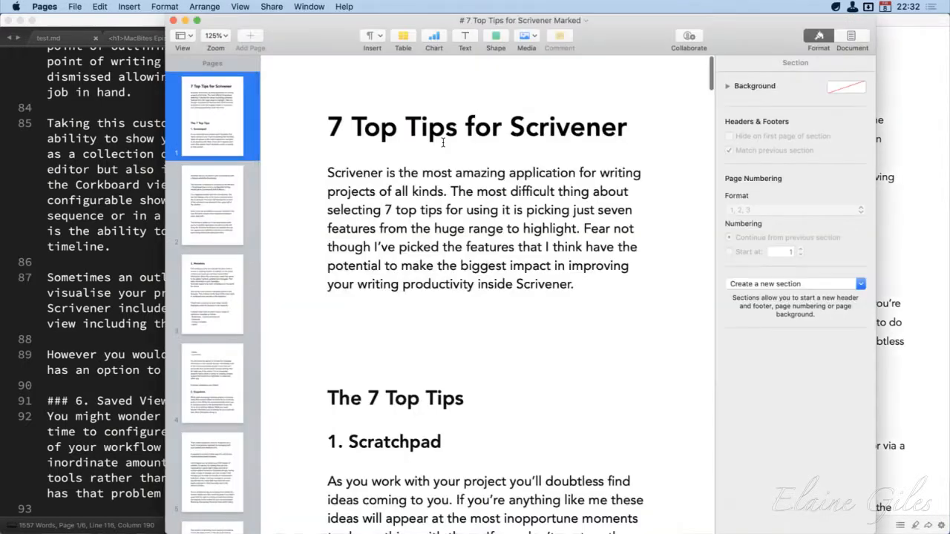
Look through the exported post in Pages from the title to the YouTube link on page 6, and quit Pages
{"action": "scroll", "coordinate": [534, 353], "scroll_direction": "down", "scroll_amount": 5}
{"action": "scroll", "coordinate": [534, 353], "scroll_direction": "down", "scroll_amount": 15}
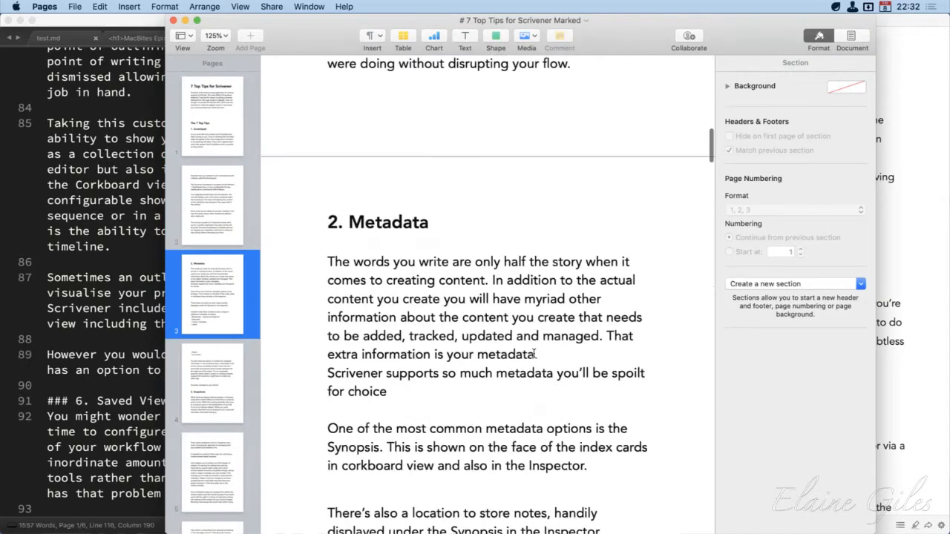
{"action": "scroll", "coordinate": [534, 353], "scroll_direction": "down", "scroll_amount": 15}
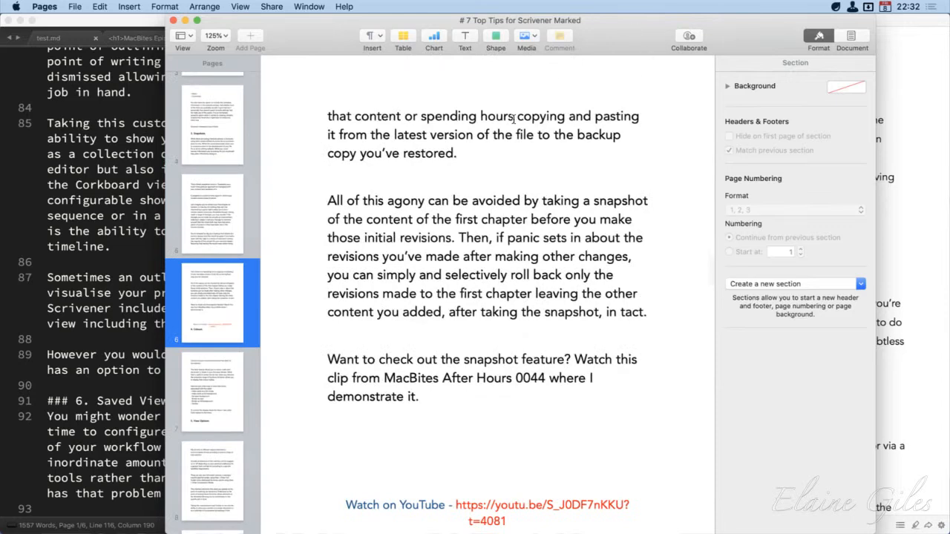
{"action": "key", "text": "super+q"}
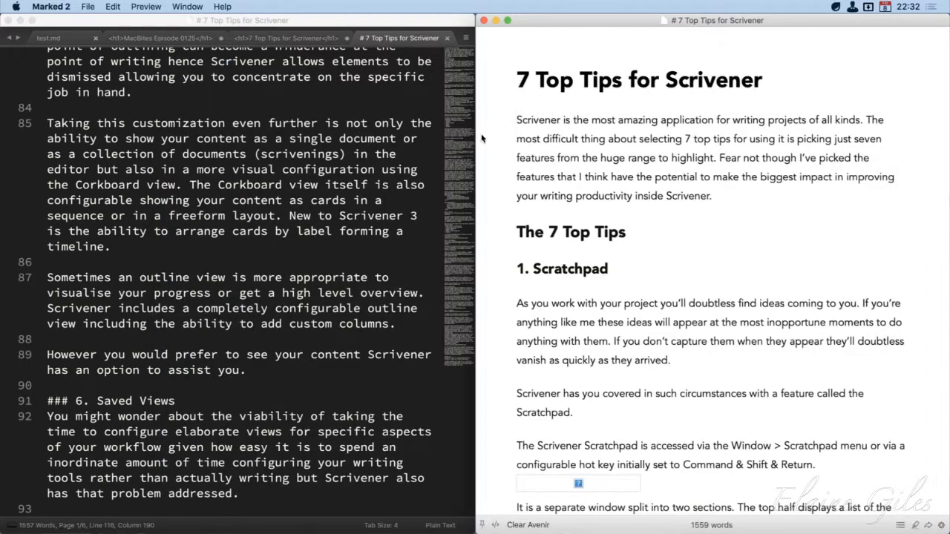
Minimize the Markdown editor and preview windows, and switch to Ulysses
{"action": "left_click", "coordinate": [22, 20]}
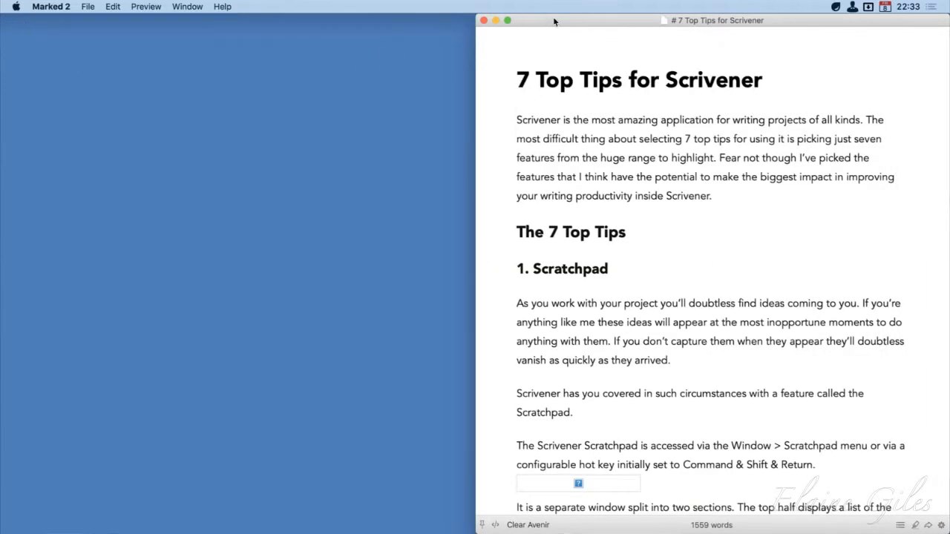
{"action": "left_click", "coordinate": [496, 20]}
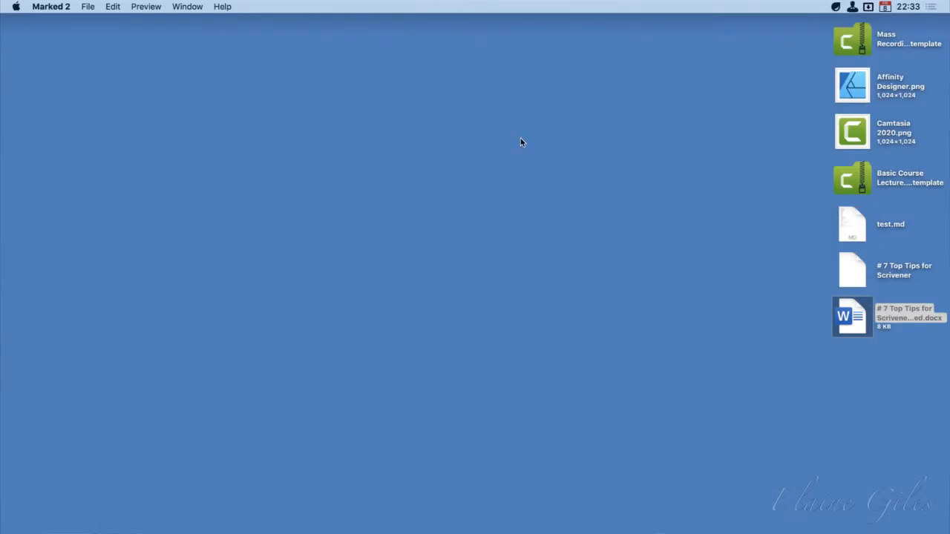
{"action": "key", "text": "alt+space"}
{"action": "type", "text": "uly"}
{"action": "key", "text": "Return"}
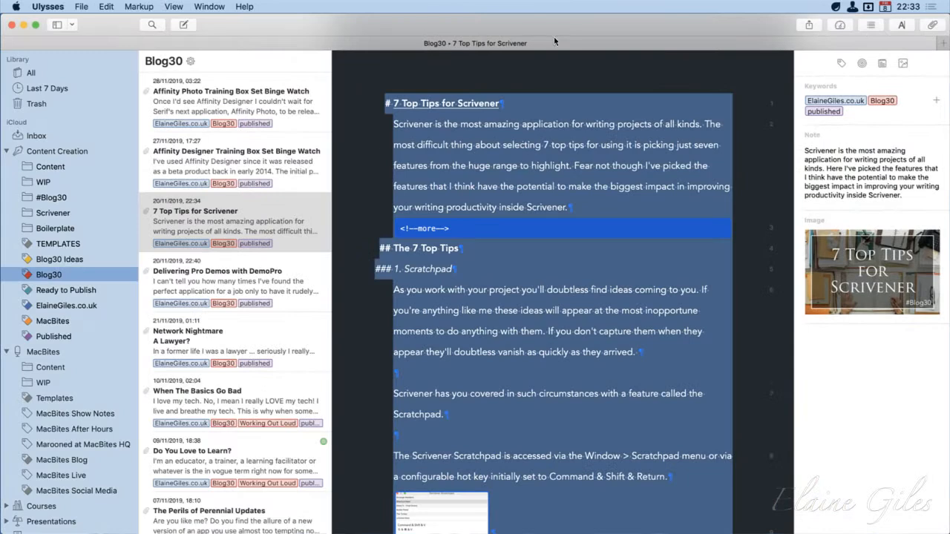
Show the available export formats for the 7 Top Tips for Scrivener post and keep DOCX selected
{"action": "left_click", "coordinate": [809, 24]}
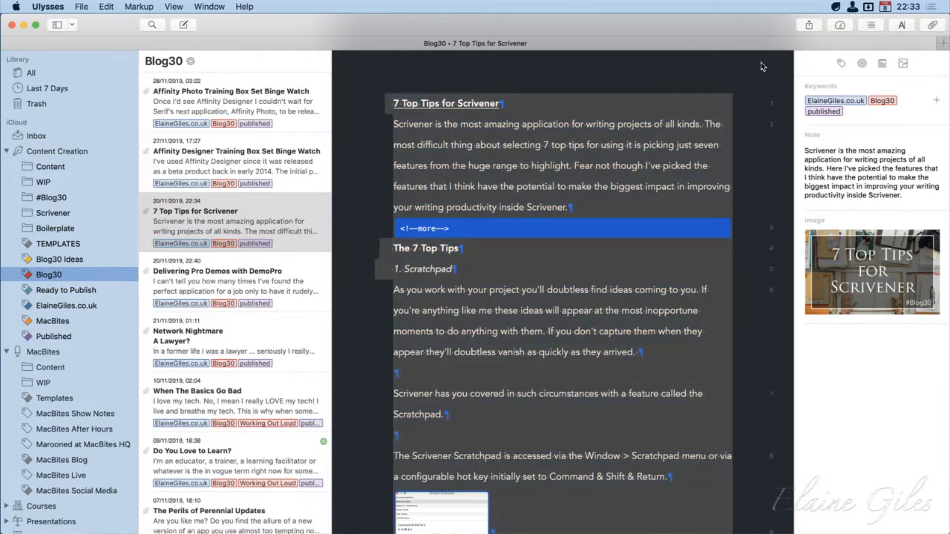
{"action": "left_click", "coordinate": [783, 56]}
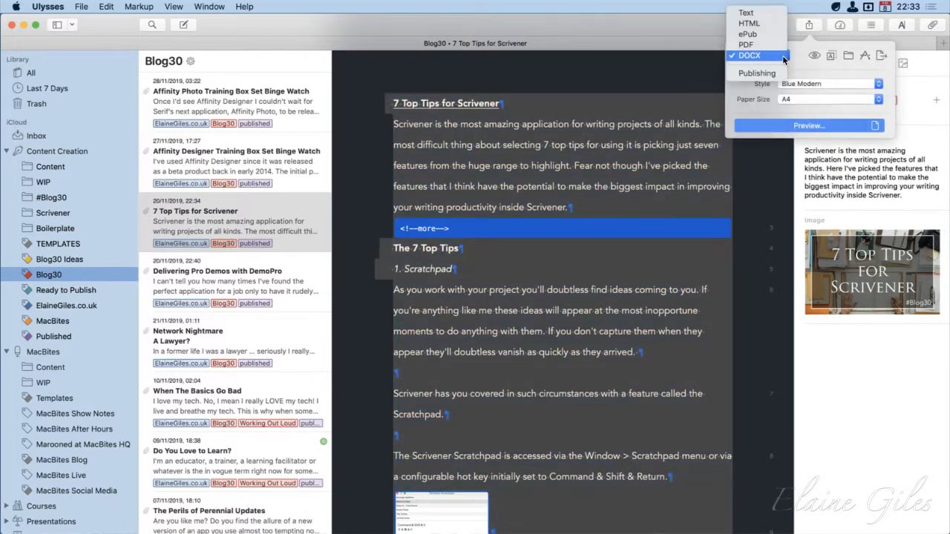
{"action": "left_click", "coordinate": [794, 59]}
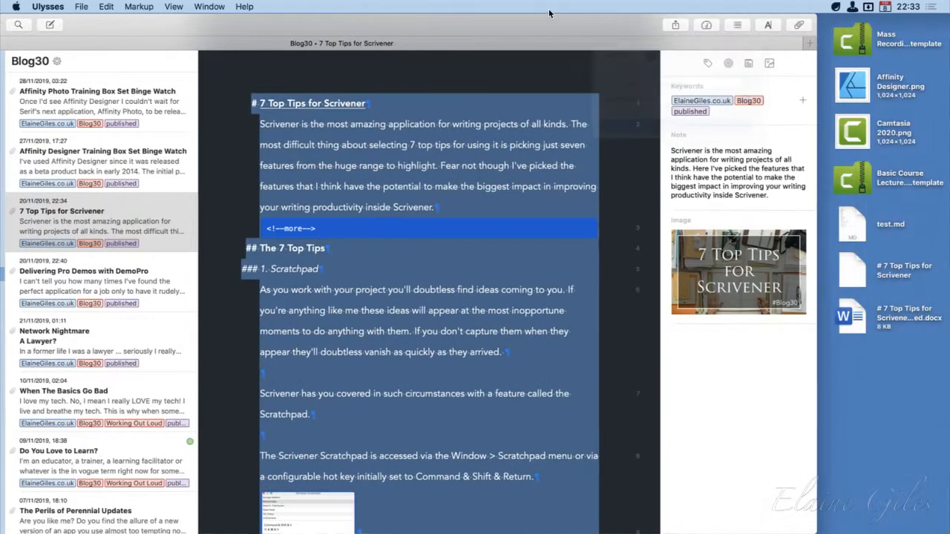
Export the post to the desktop as a DOCX in the Blue Modern style with A4 paper, and open the file in Word
{"action": "left_click_drag", "start_coordinate": [549, 13], "coordinate": [467, 12]}
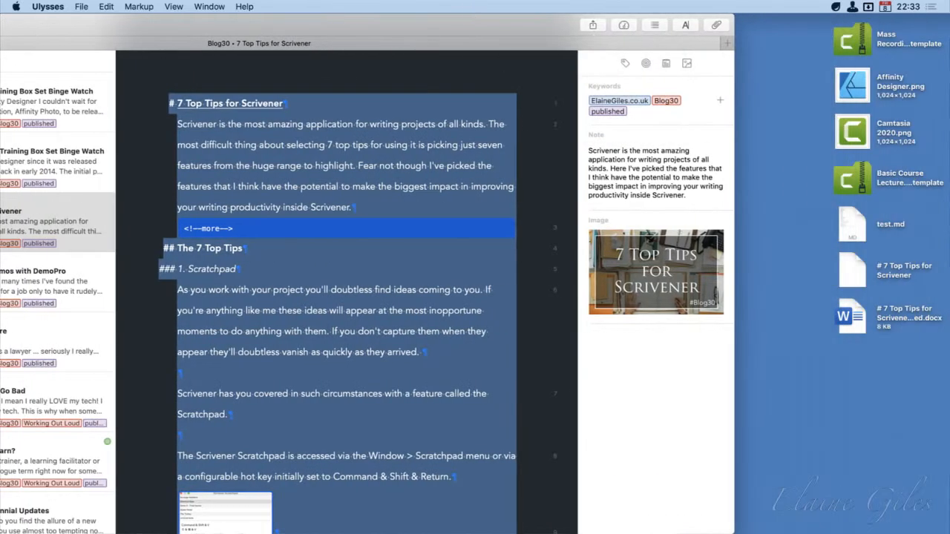
{"action": "key", "text": "super+Tab"}
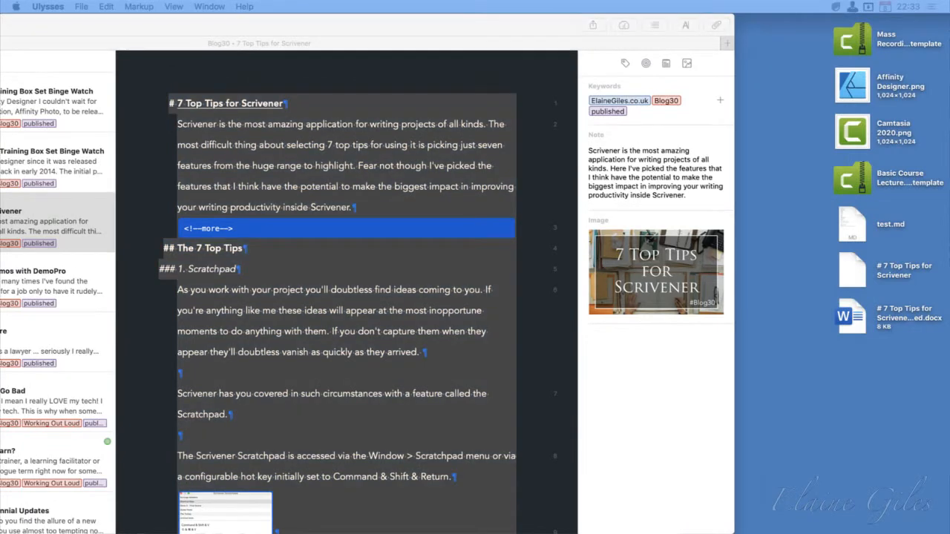
{"action": "left_click", "coordinate": [536, 25]}
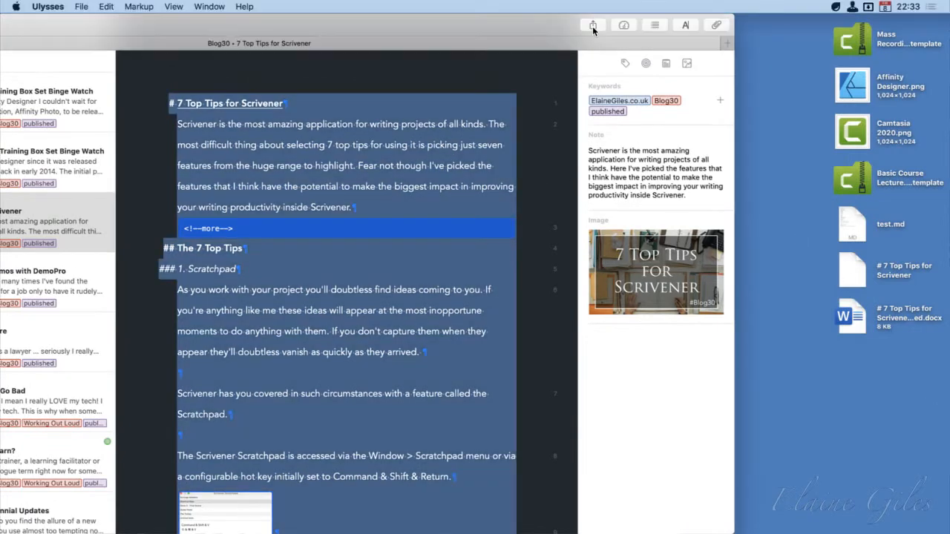
{"action": "left_click", "coordinate": [593, 26]}
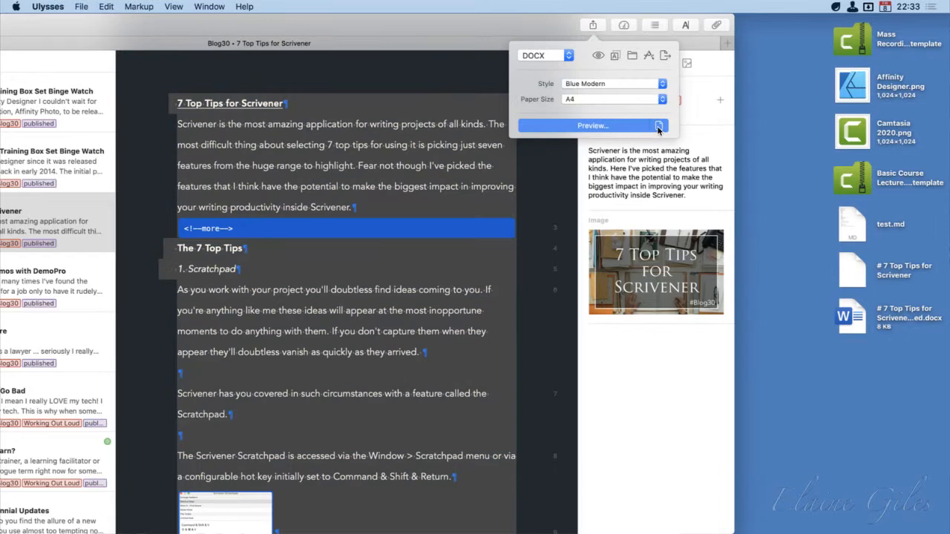
{"action": "left_click_drag", "start_coordinate": [657, 130], "coordinate": [846, 366]}
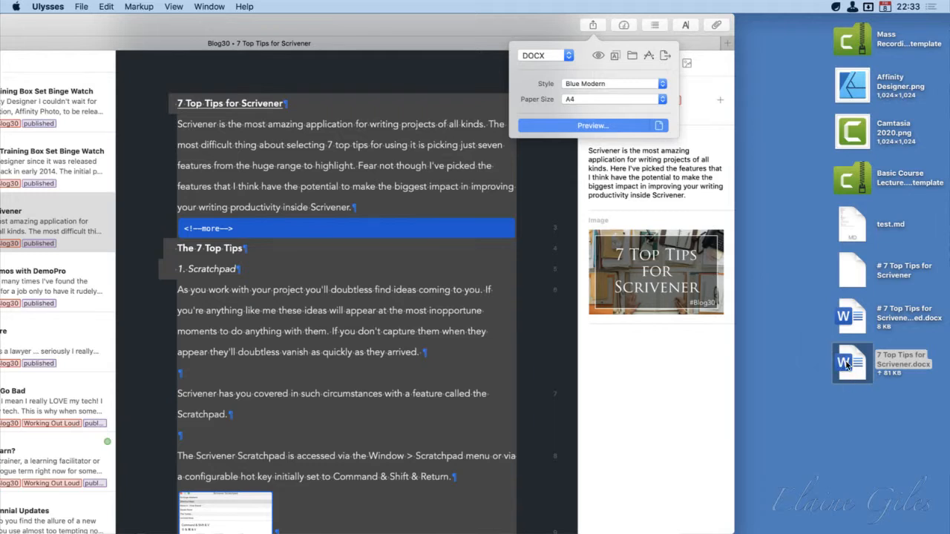
{"action": "left_click", "coordinate": [851, 364]}
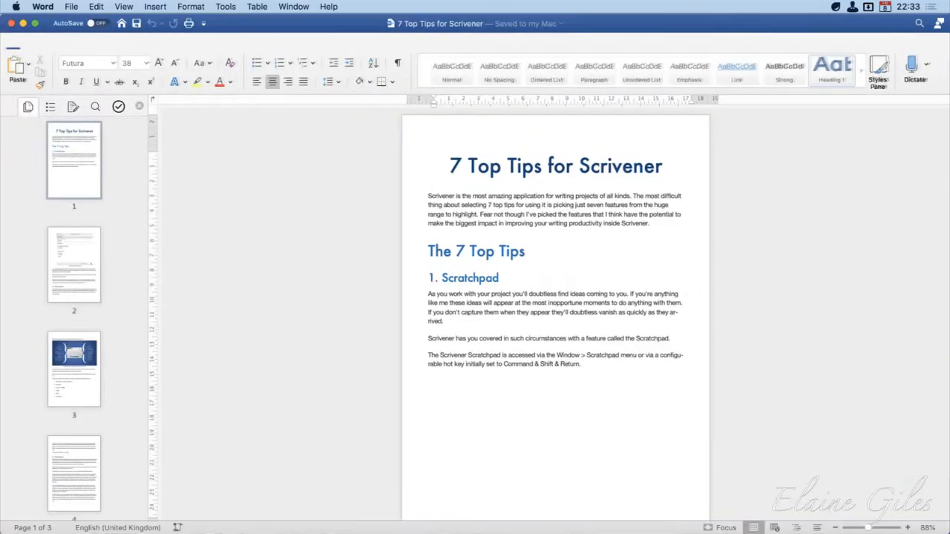
Look through the exported document's pages in Word, examining its styled headings, images with captions, bullet lists and page layout
{"action": "left_click", "coordinate": [74, 260]}
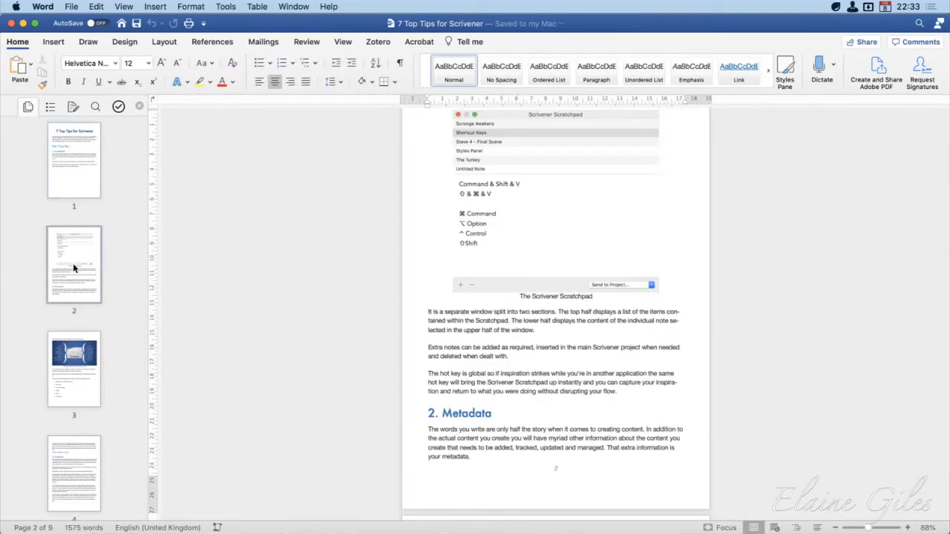
{"action": "left_click", "coordinate": [78, 380]}
{"action": "left_click", "coordinate": [74, 450]}
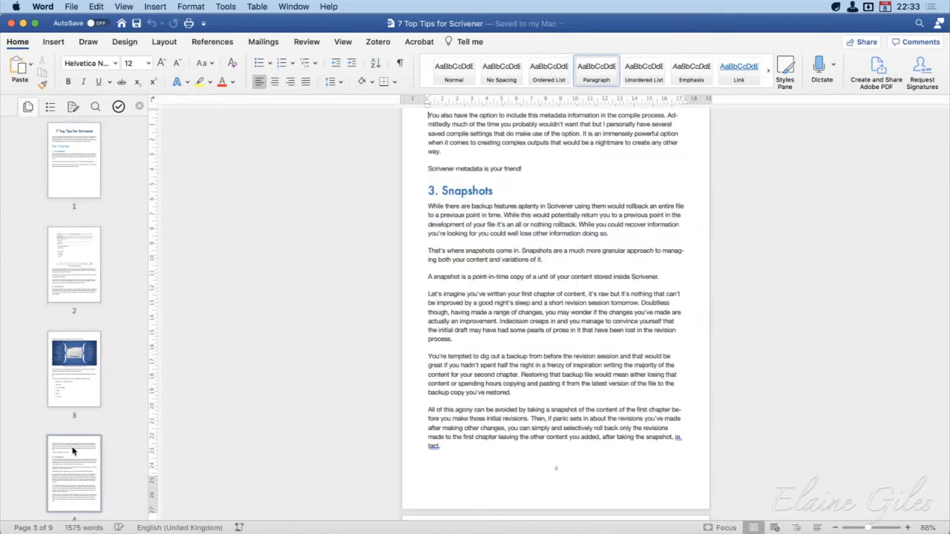
{"action": "scroll", "coordinate": [72, 438], "scroll_direction": "down", "scroll_amount": 5}
{"action": "left_click", "coordinate": [80, 361]}
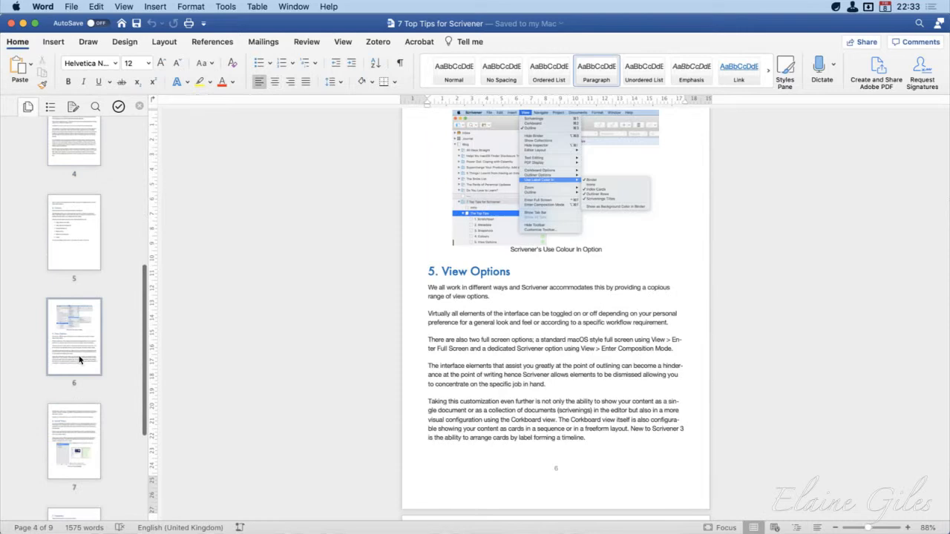
{"action": "left_click", "coordinate": [79, 424]}
{"action": "scroll", "coordinate": [78, 424], "scroll_direction": "down", "scroll_amount": 5}
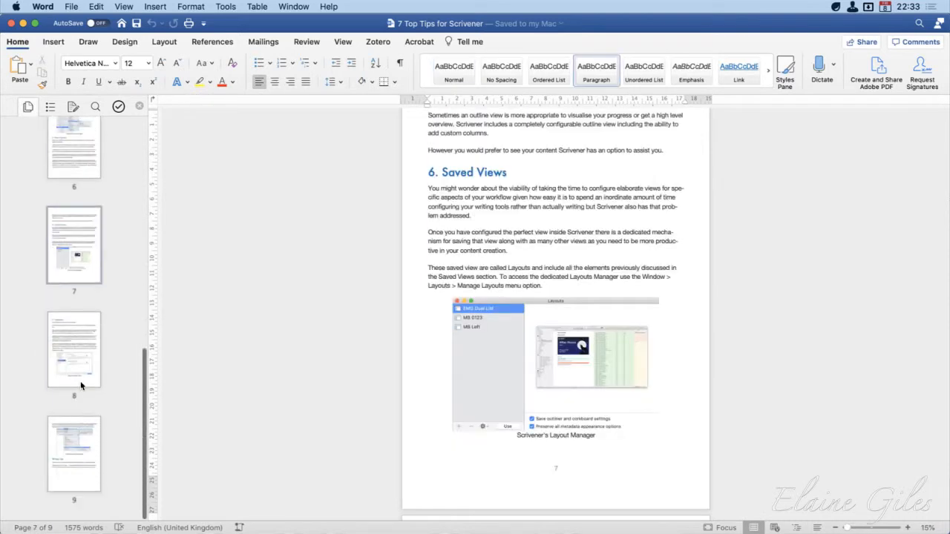
{"action": "left_click", "coordinate": [79, 384]}
{"action": "scroll", "coordinate": [75, 434], "scroll_direction": "up", "scroll_amount": 10}
{"action": "left_click", "coordinate": [75, 432]}
{"action": "scroll", "coordinate": [76, 433], "scroll_direction": "down", "scroll_amount": 2}
{"action": "scroll", "coordinate": [75, 434], "scroll_direction": "down", "scroll_amount": 6}
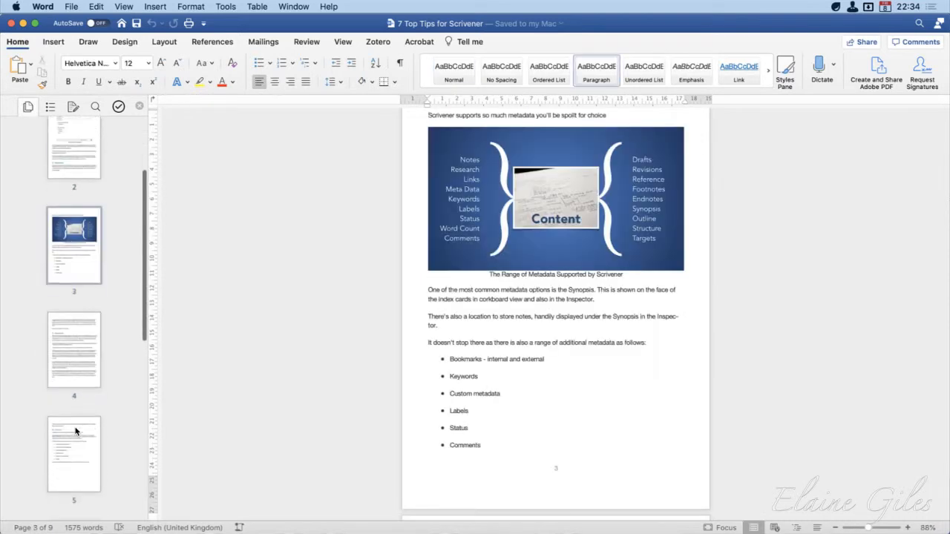
{"action": "scroll", "coordinate": [76, 433], "scroll_direction": "up", "scroll_amount": 3}
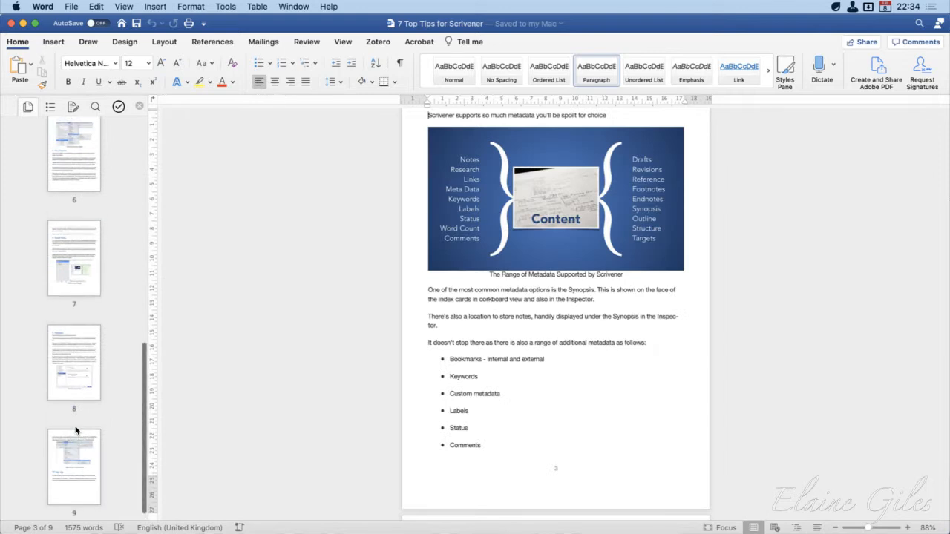
{"action": "left_click", "coordinate": [87, 153]}
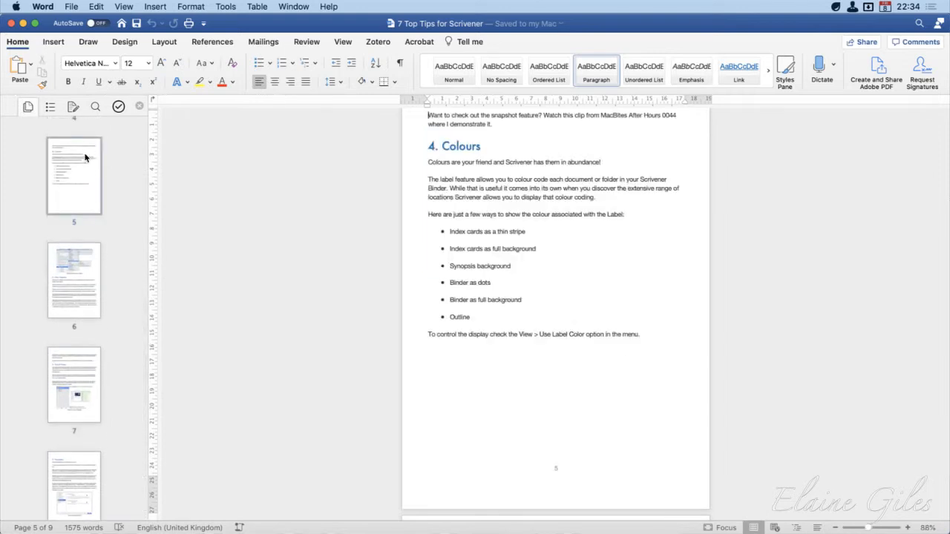
{"action": "scroll", "coordinate": [74, 305], "scroll_direction": "up", "scroll_amount": 5}
{"action": "left_click", "coordinate": [74, 301]}
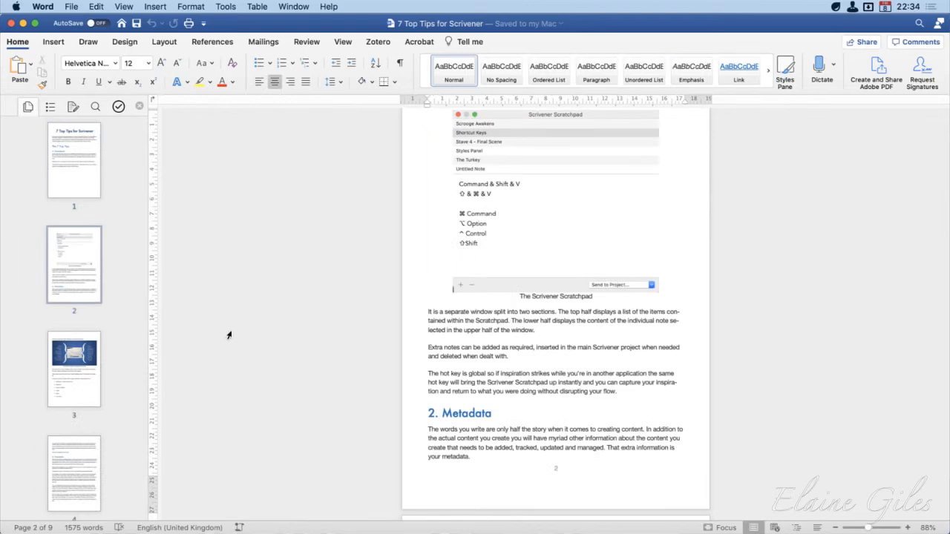
Hide Word, and minimize the Ulysses window after moving it back fully on screen
{"action": "key", "text": "super+h"}
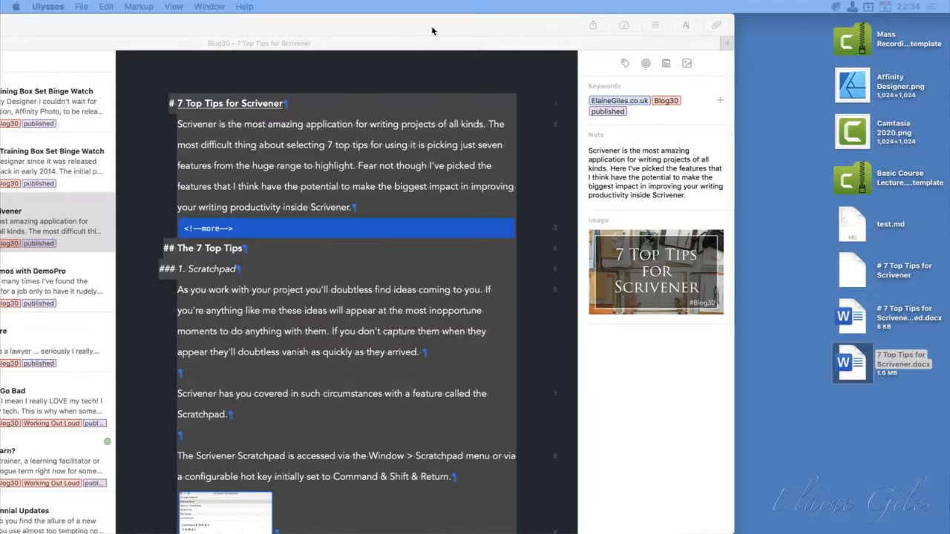
{"action": "left_click_drag", "start_coordinate": [433, 30], "coordinate": [650, 10]}
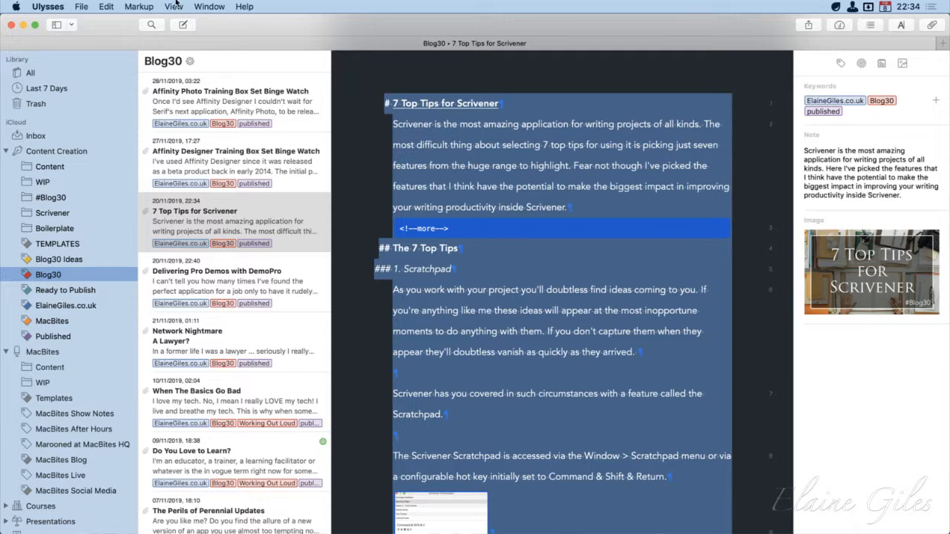
{"action": "left_click", "coordinate": [23, 24]}
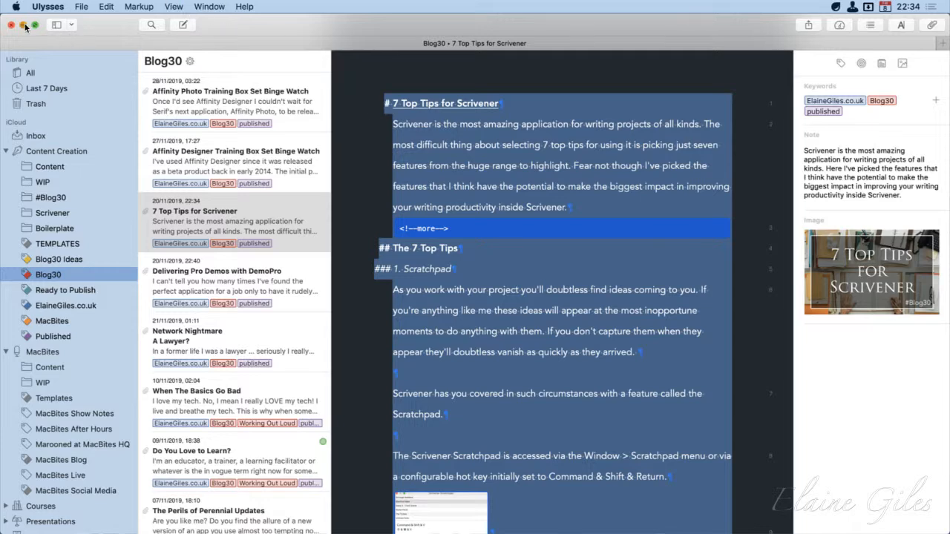
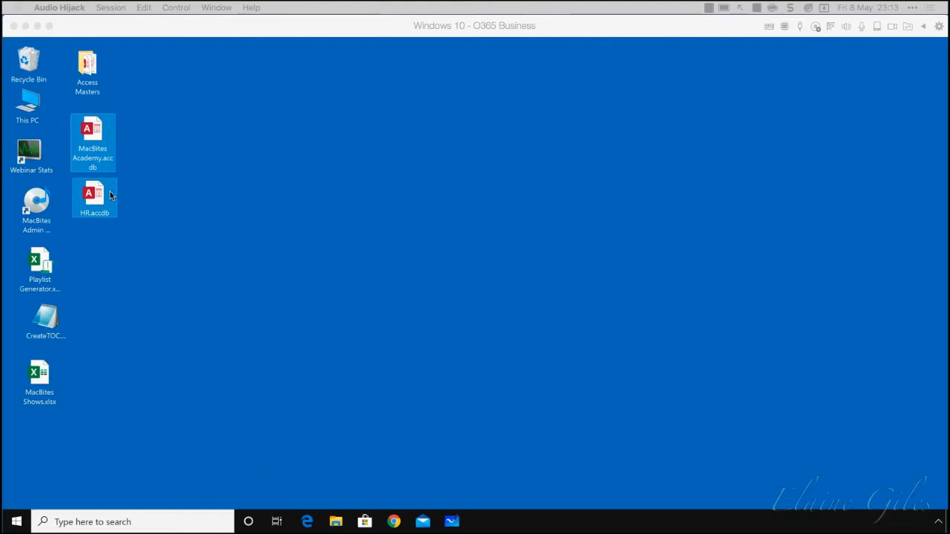
Open the MacBites Academy database in Access, view the records in tblStudents, and close the table
{"action": "double_click", "coordinate": [92, 129]}
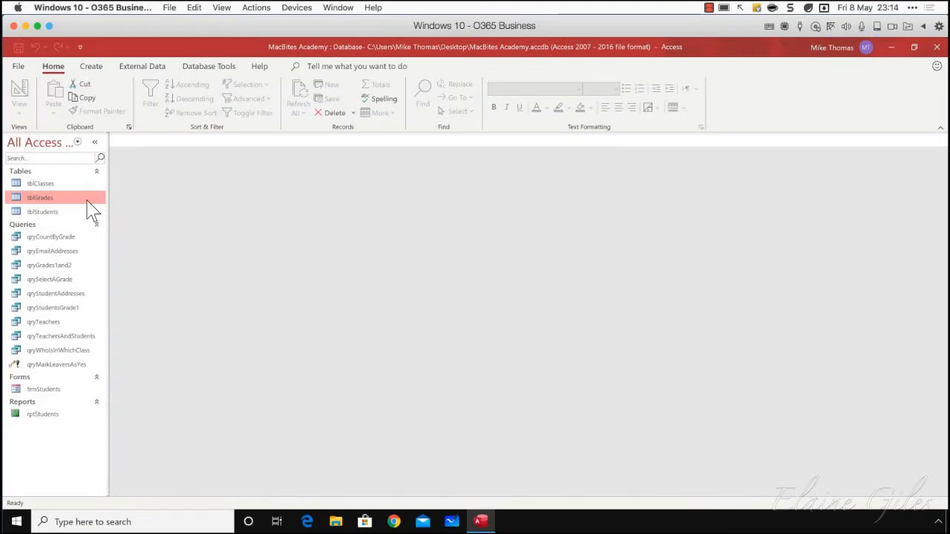
{"action": "double_click", "coordinate": [34, 212]}
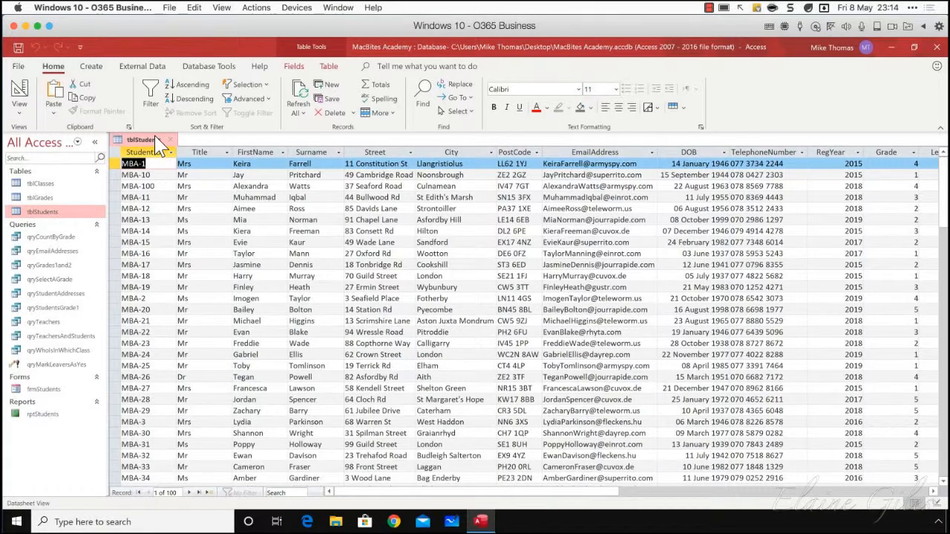
{"action": "left_click", "coordinate": [176, 141]}
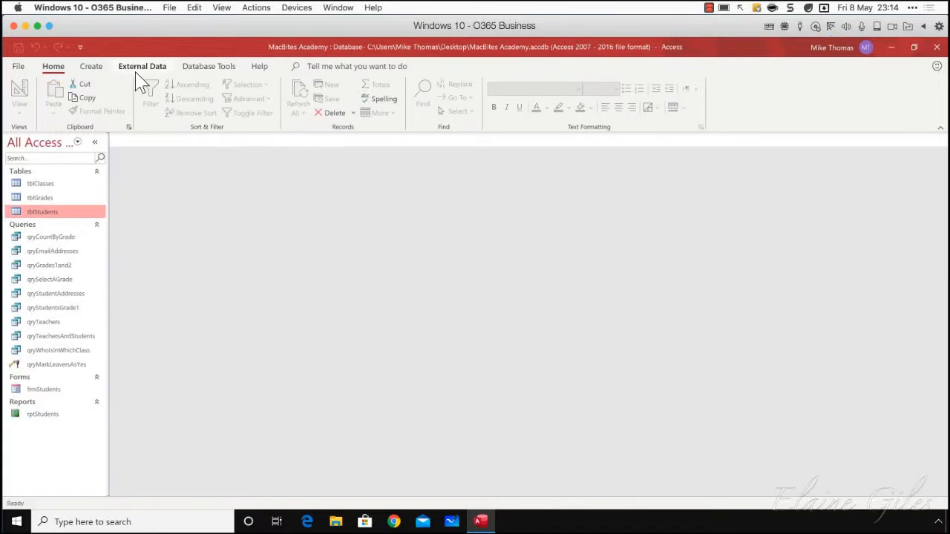
Start a new query in Design View, add tblStudents to it, and enlarge the table's field list
{"action": "left_click", "coordinate": [93, 69]}
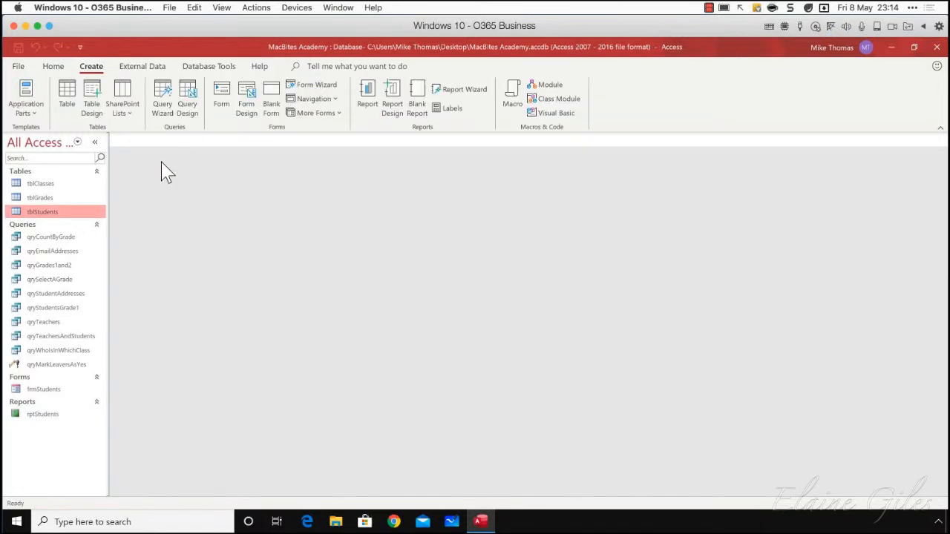
{"action": "left_click", "coordinate": [185, 111]}
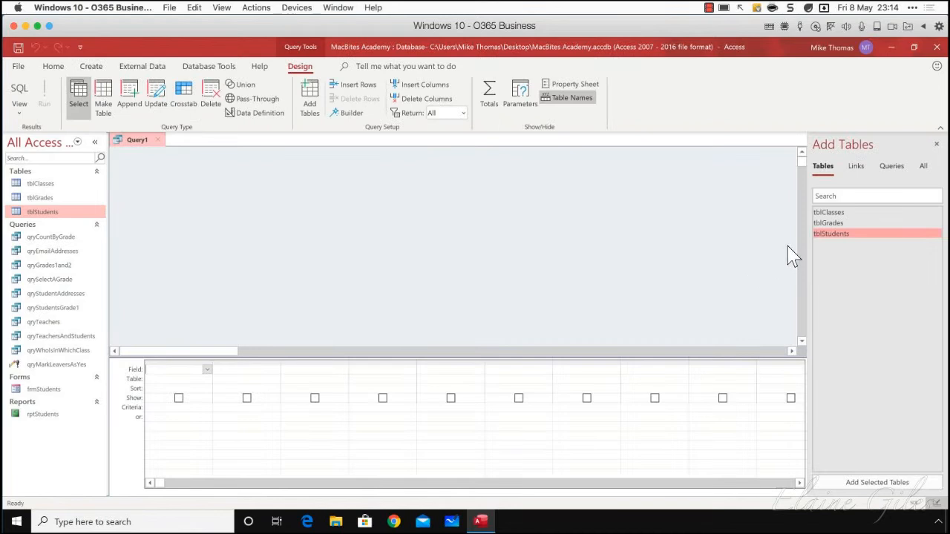
{"action": "left_click_drag", "start_coordinate": [833, 236], "coordinate": [338, 198]}
{"action": "left_click_drag", "start_coordinate": [374, 265], "coordinate": [377, 324]}
Add the FirstName, Surname and Grade fields from tblStudents to the first three columns of the query grid
{"action": "left_click_drag", "start_coordinate": [356, 235], "coordinate": [202, 381]}
{"action": "left_click_drag", "start_coordinate": [365, 246], "coordinate": [276, 393]}
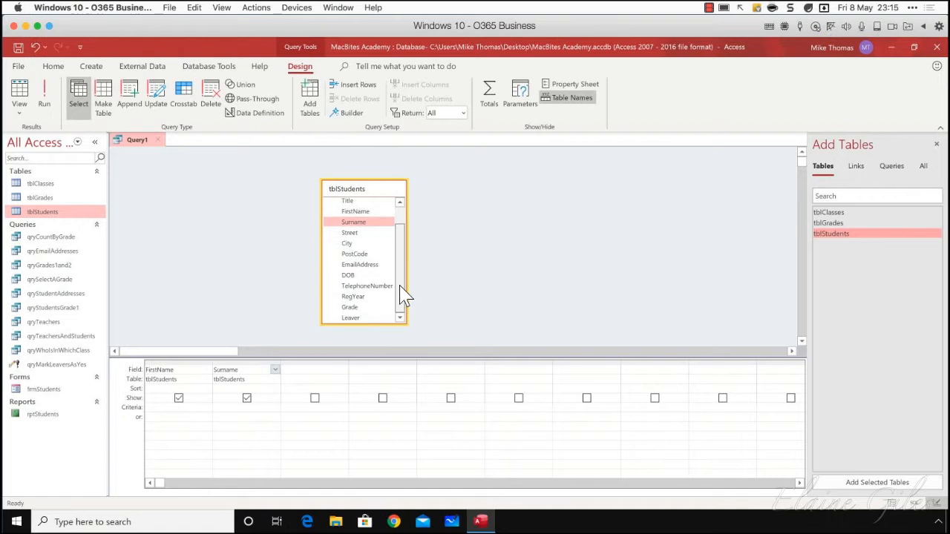
{"action": "scroll", "coordinate": [399, 286], "scroll_direction": "down", "scroll_amount": 1}
{"action": "left_click_drag", "start_coordinate": [354, 308], "coordinate": [327, 377]}
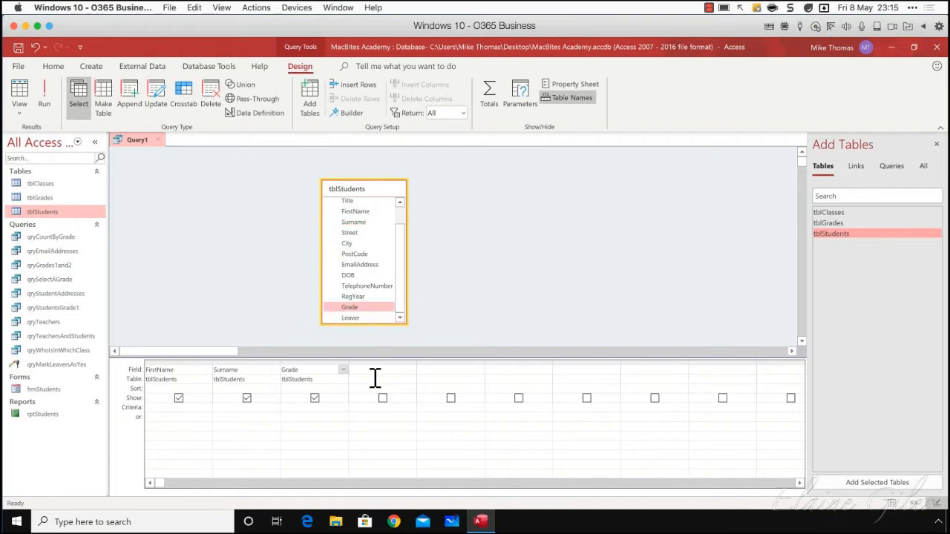
{"action": "scroll", "coordinate": [400, 245], "scroll_direction": "up", "scroll_amount": 1}
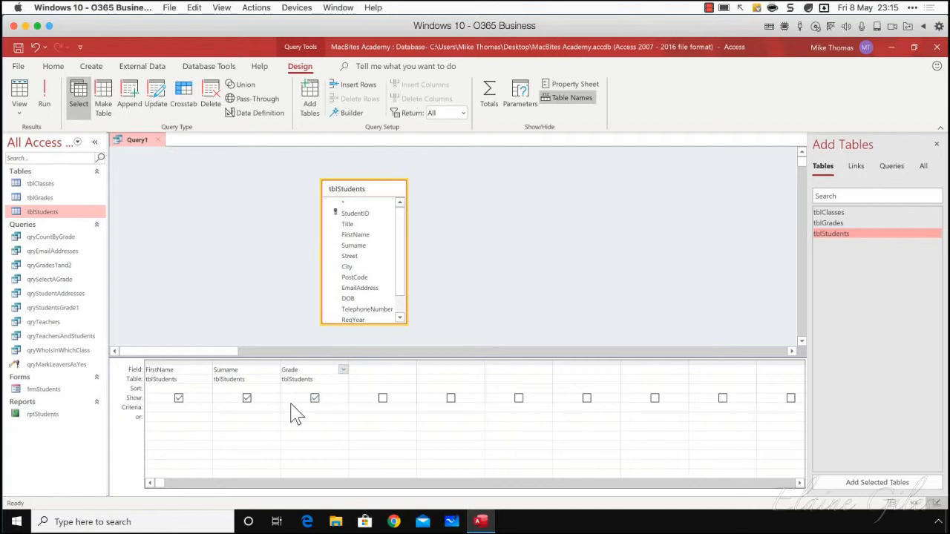
Set the criteria of the Grade field to the parameter prompt [Enter Grade (1-5)]
{"action": "left_click", "coordinate": [364, 417]}
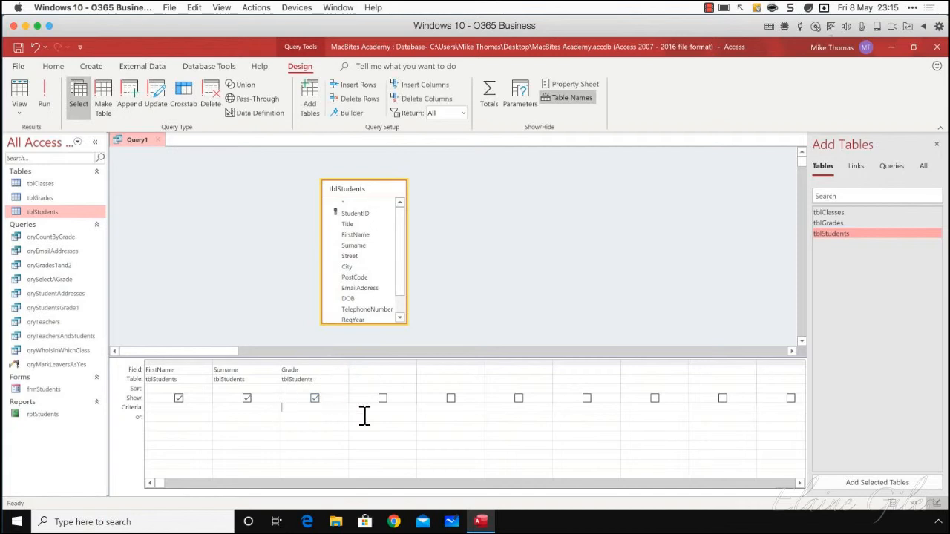
{"action": "type", "text": "["}
{"action": "type", "text": "Enter"}
{"action": "type", "text": " Grade"}
{"action": "type", "text": " (A"}
{"action": "type", "text": "-E"}
{"action": "key", "text": "BackSpace"}
{"action": "key", "text": "BackSpace"}
{"action": "key", "text": "BackSpace"}
{"action": "type", "text": "1-5)]"}
Run the query with 2 as the grade parameter
{"action": "left_click", "coordinate": [45, 100]}
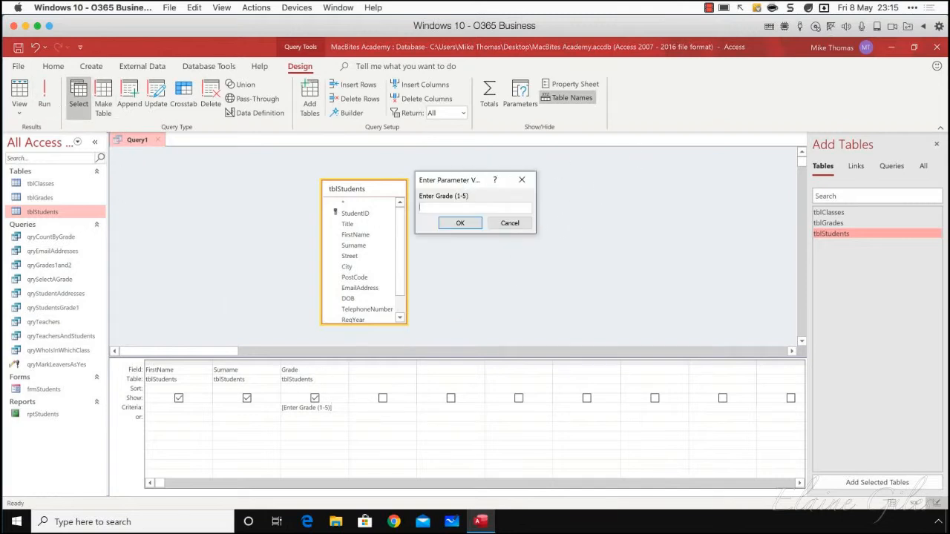
{"action": "left_click_drag", "start_coordinate": [458, 185], "coordinate": [494, 187]}
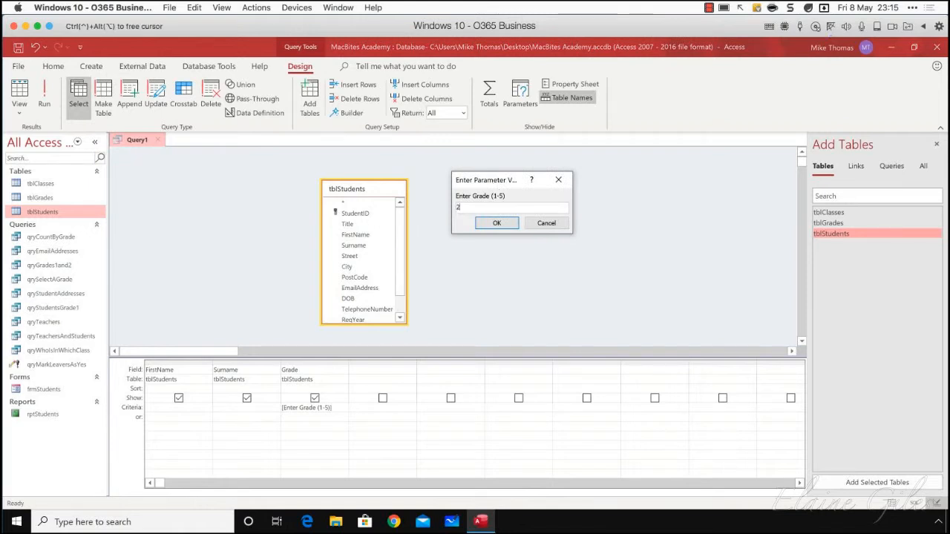
{"action": "type", "text": "2"}
{"action": "left_click", "coordinate": [506, 224]}
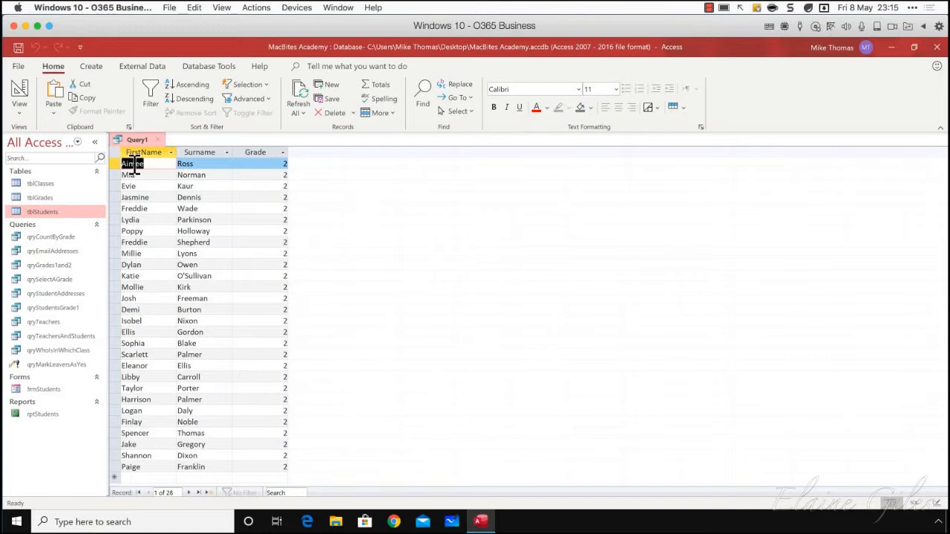
Return the query to Design View and add the RegYear field in the fourth column of the grid
{"action": "left_click", "coordinate": [22, 111]}
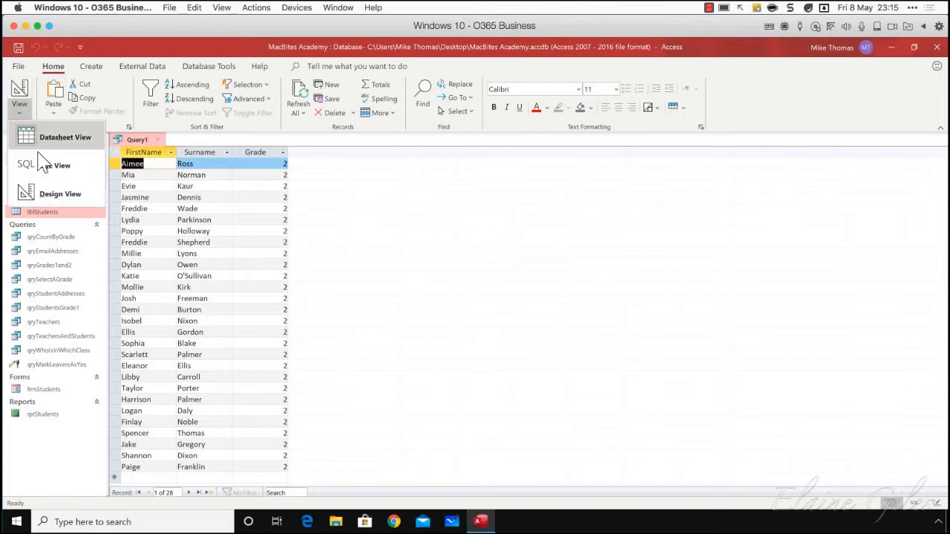
{"action": "left_click", "coordinate": [42, 195]}
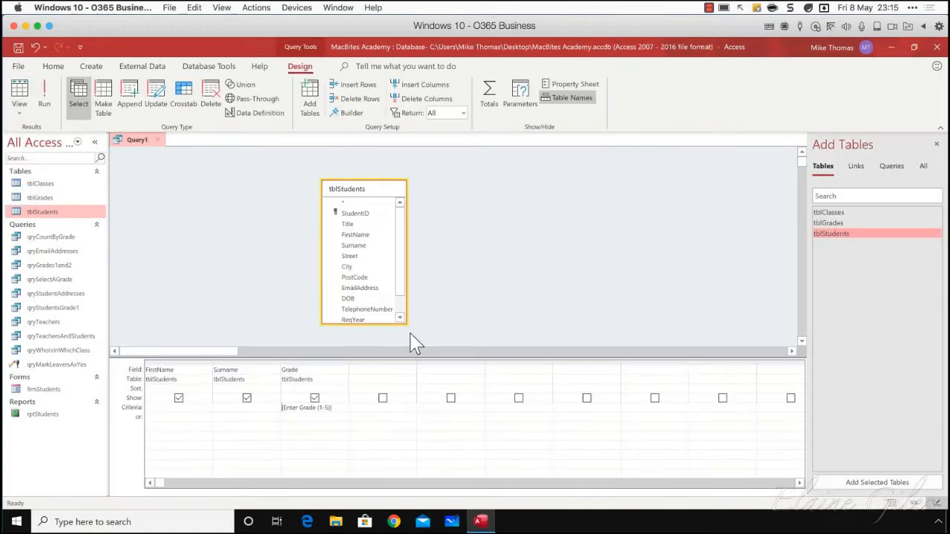
{"action": "left_click", "coordinate": [340, 409]}
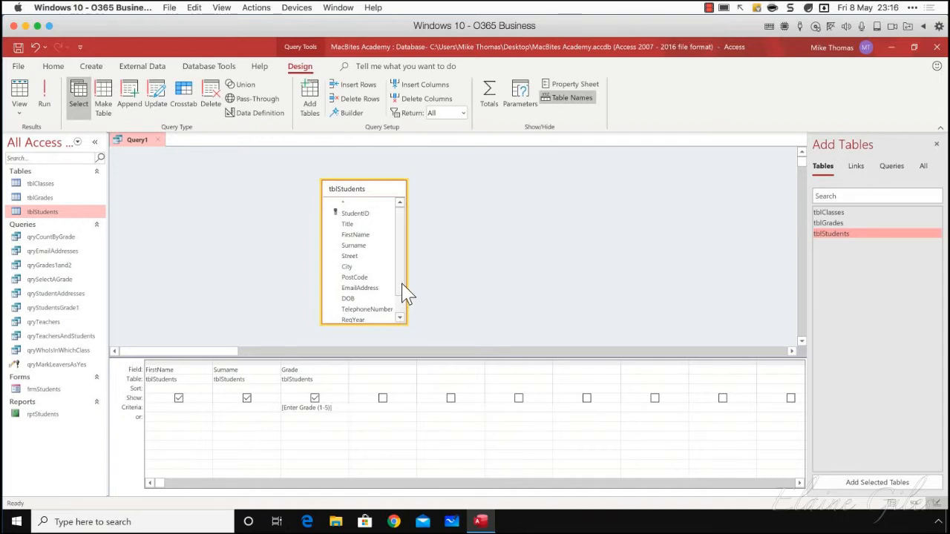
{"action": "left_click_drag", "start_coordinate": [398, 275], "coordinate": [387, 378]}
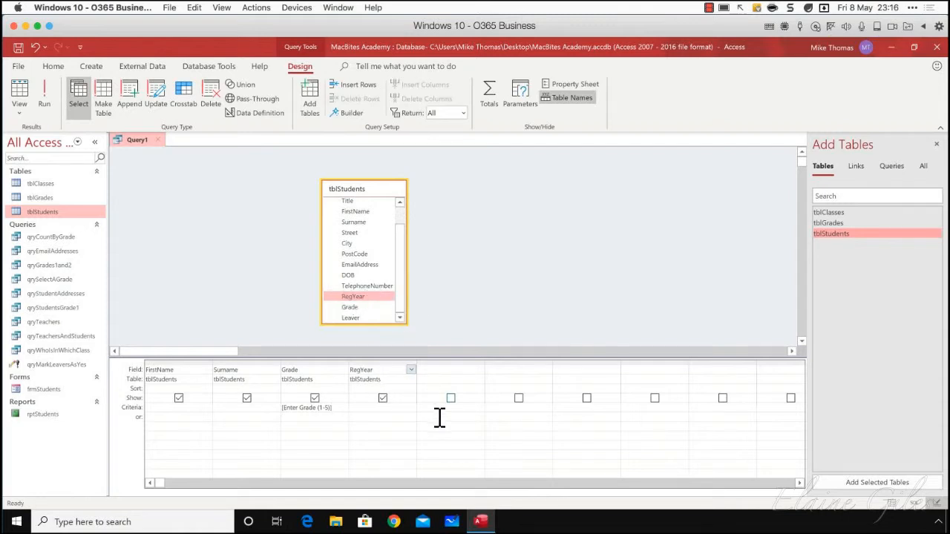
Set the criteria of the RegYear field to the parameter prompt [Enter Year of Regn]
{"action": "left_click", "coordinate": [367, 408]}
{"action": "type", "text": "["}
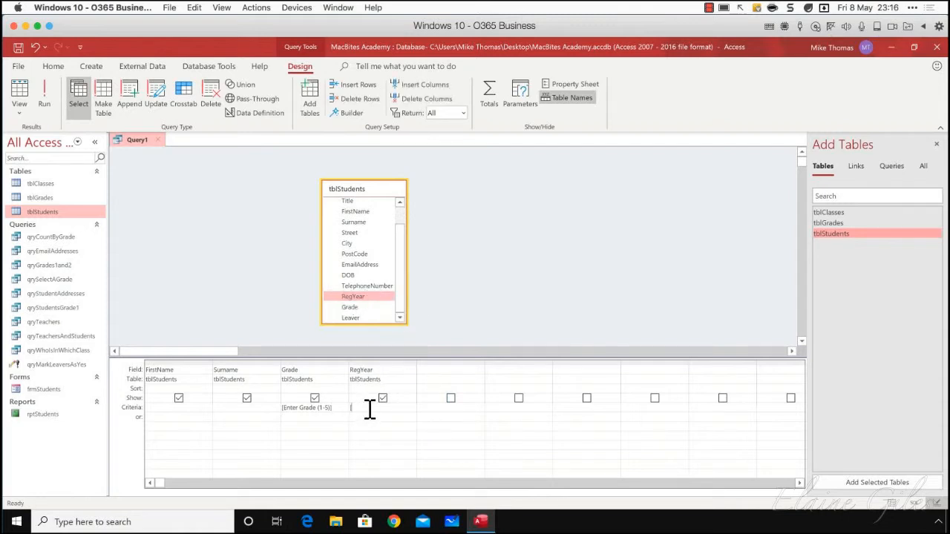
{"action": "type", "text": "Enter year of regn"}
{"action": "key", "text": "BackSpace"}
{"action": "type", "text": "R"}
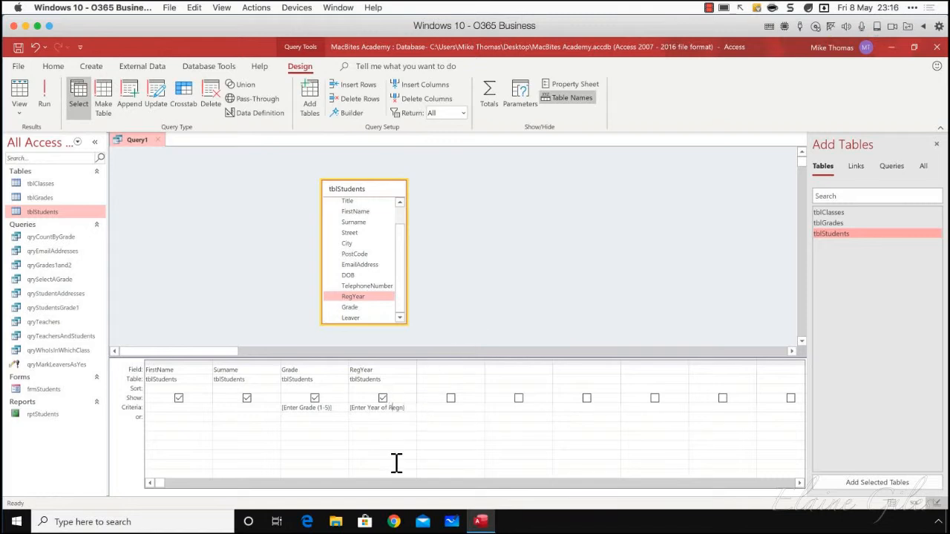
Run the query with grade 2 and registration year 2015 as the parameters
{"action": "left_click", "coordinate": [44, 98]}
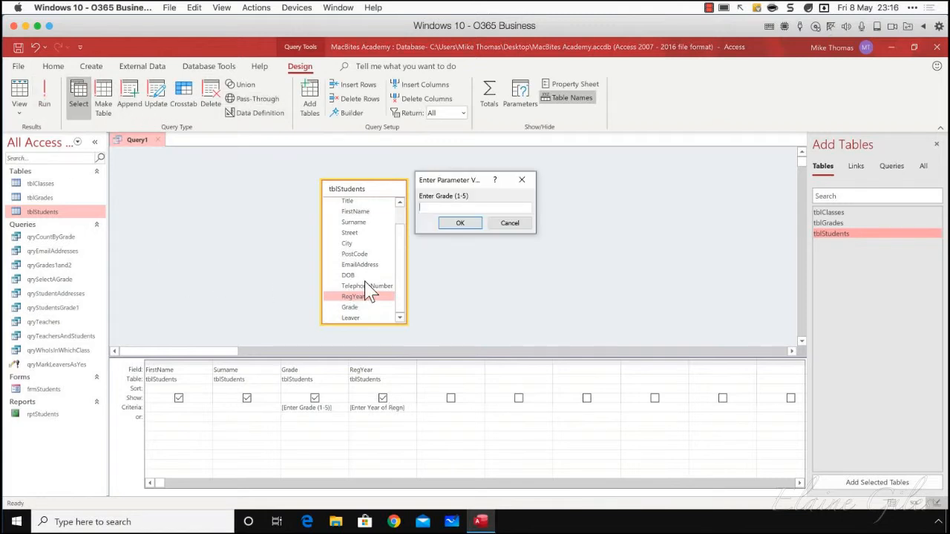
{"action": "left_click", "coordinate": [460, 223]}
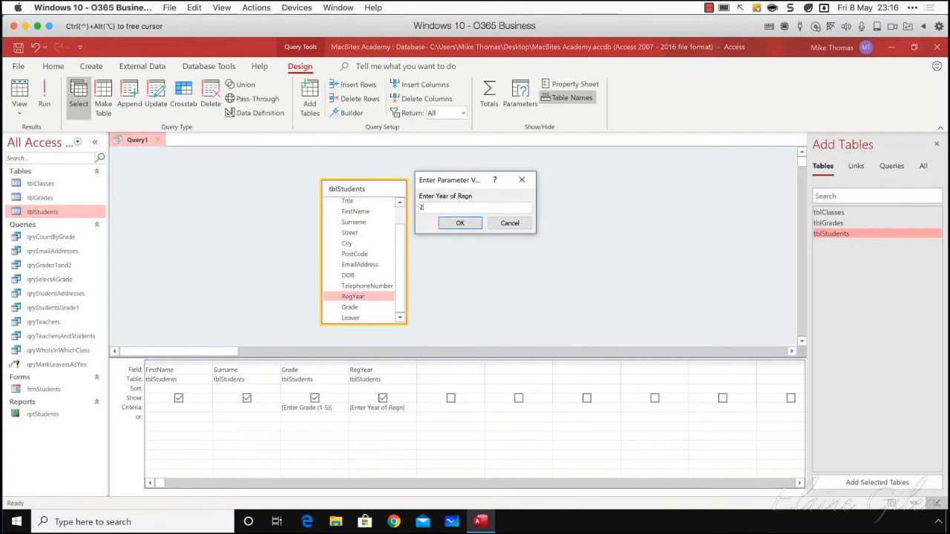
{"action": "type", "text": "2015"}
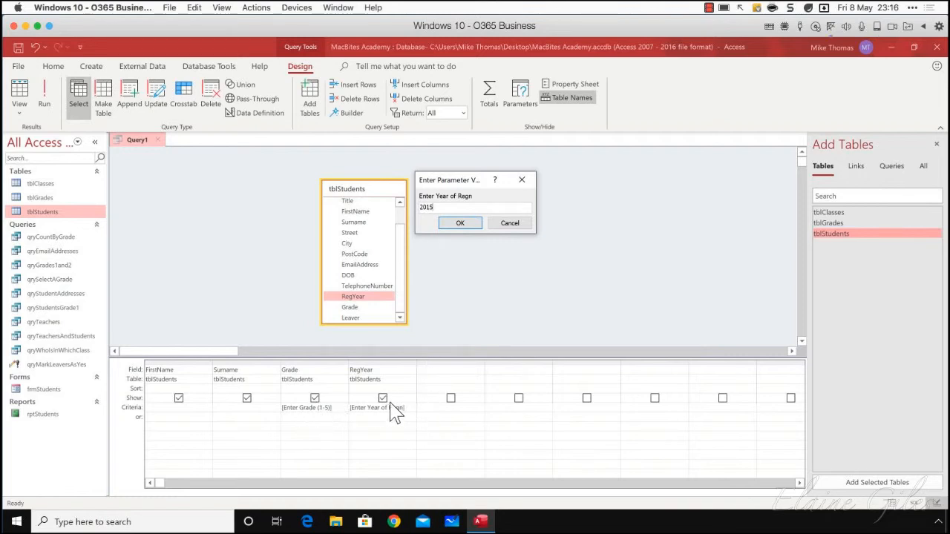
{"action": "left_click", "coordinate": [469, 226]}
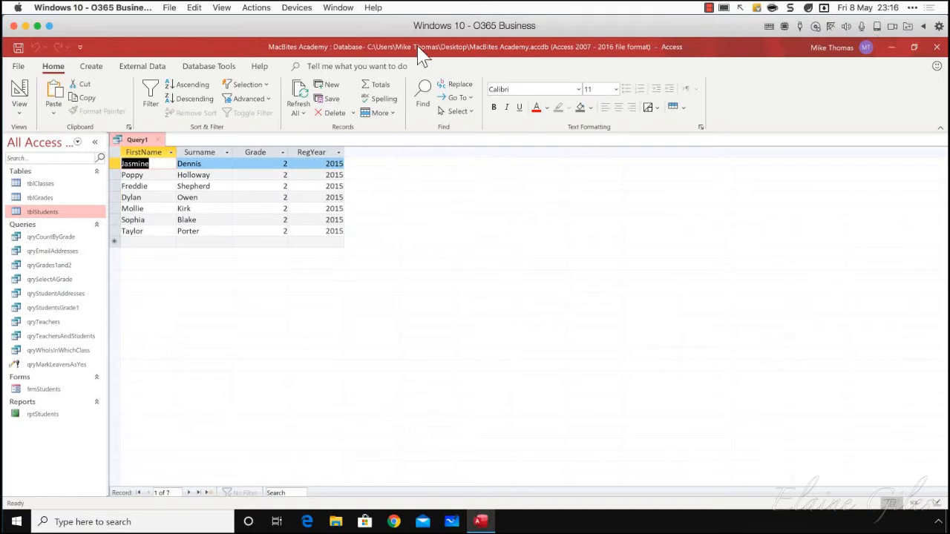
Close the query without saving its design, and close the MacBites Academy database
{"action": "left_click", "coordinate": [161, 141]}
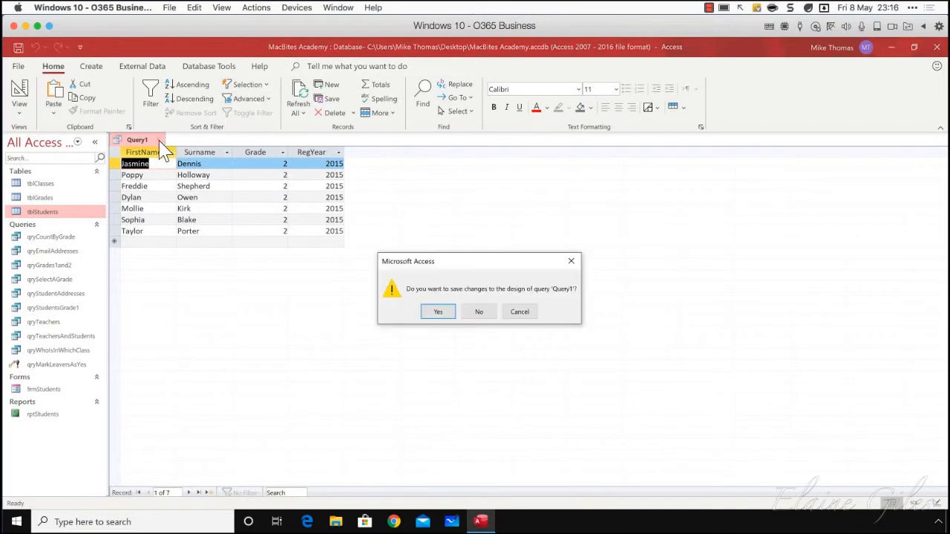
{"action": "left_click", "coordinate": [482, 317]}
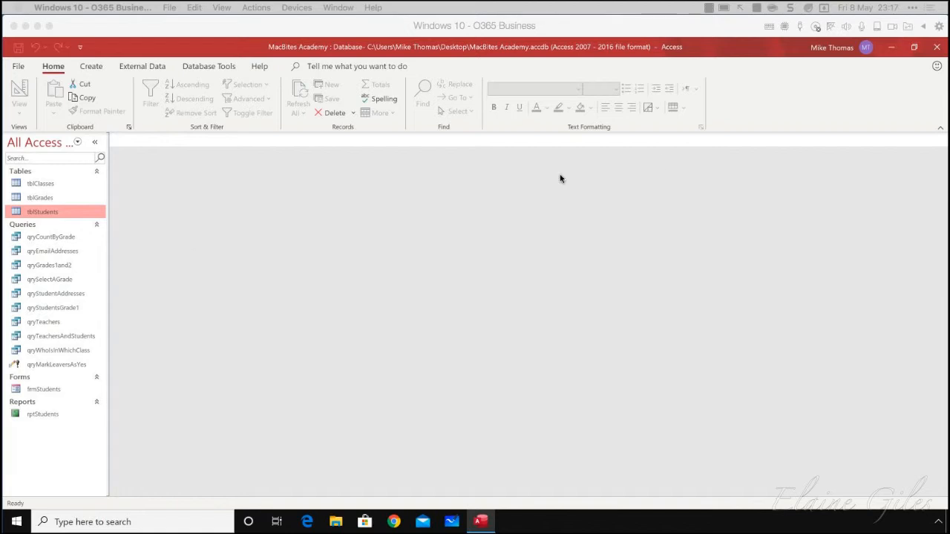
{"action": "left_click", "coordinate": [936, 47]}
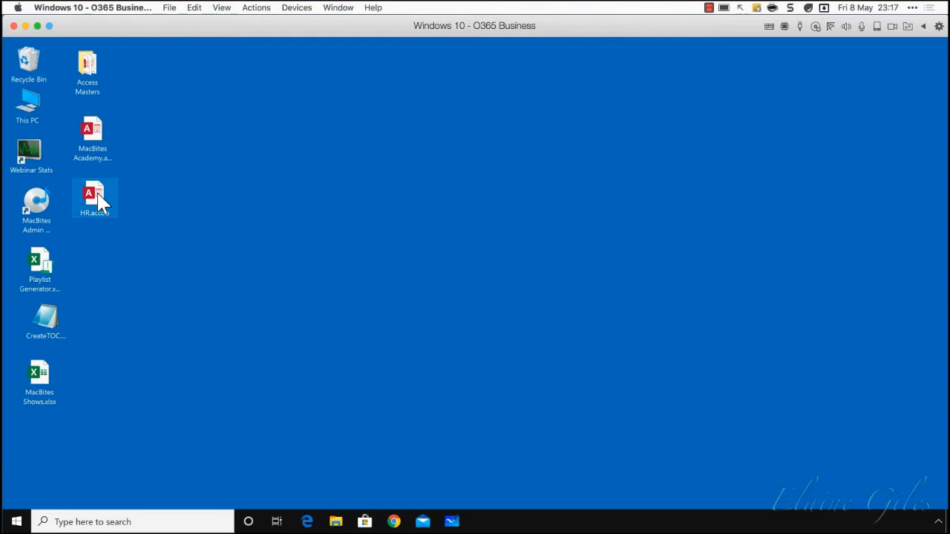
Open the HR database, view the employee records in tblEmployees, and close Access
{"action": "double_click", "coordinate": [100, 202]}
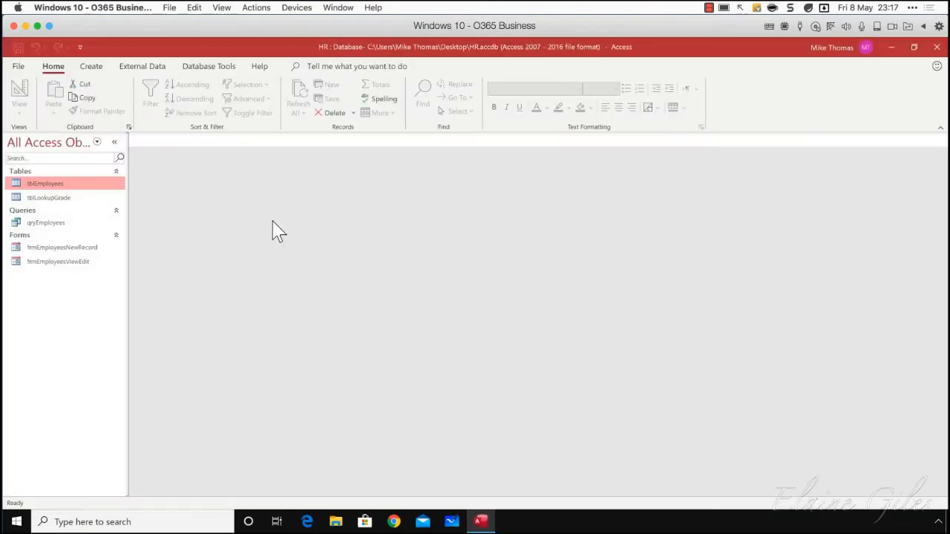
{"action": "double_click", "coordinate": [51, 185]}
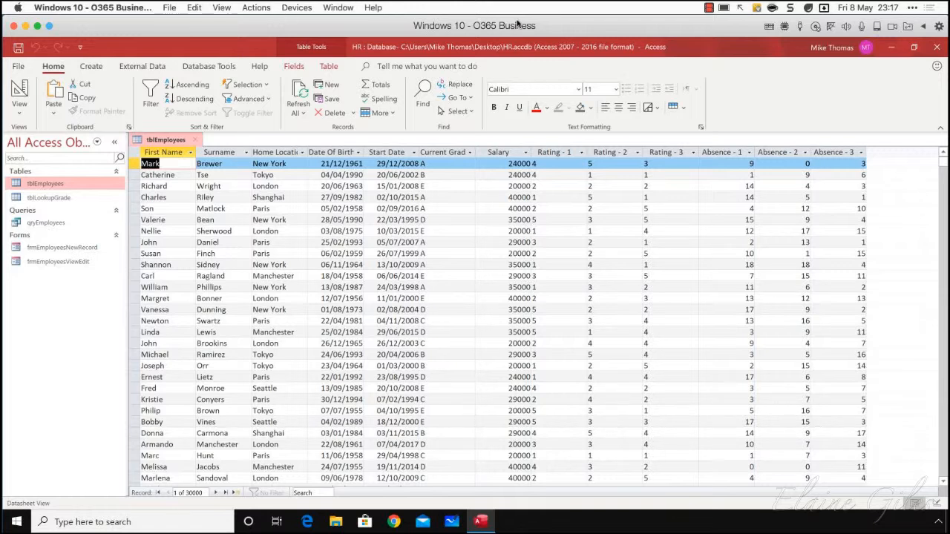
{"action": "left_click", "coordinate": [936, 47]}
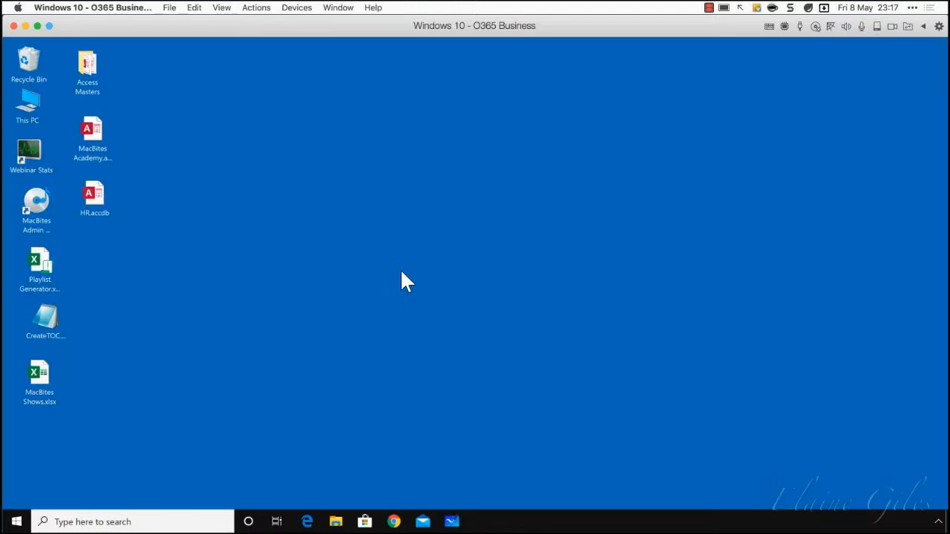
Check the file size of HR.accdb in its properties, and dismiss them without changes
{"action": "right_click", "coordinate": [98, 187]}
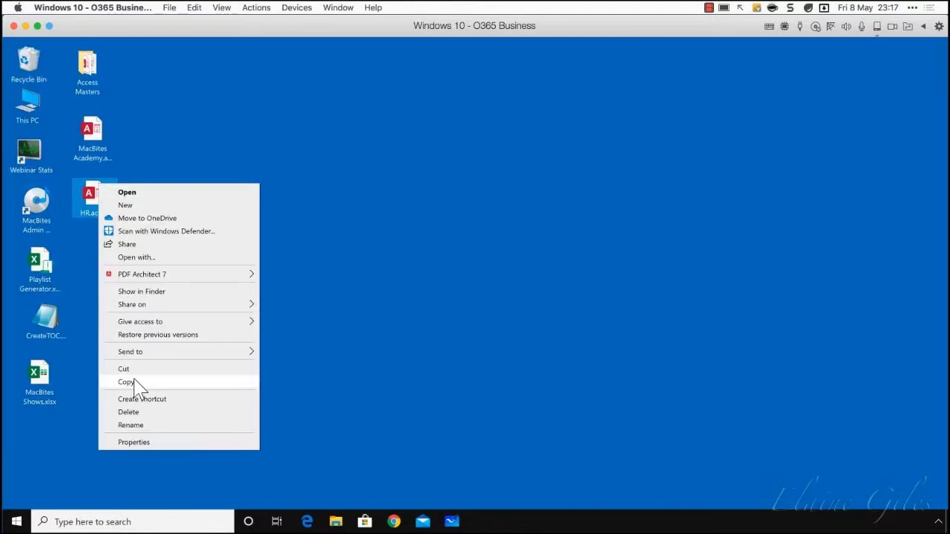
{"action": "left_click", "coordinate": [140, 443]}
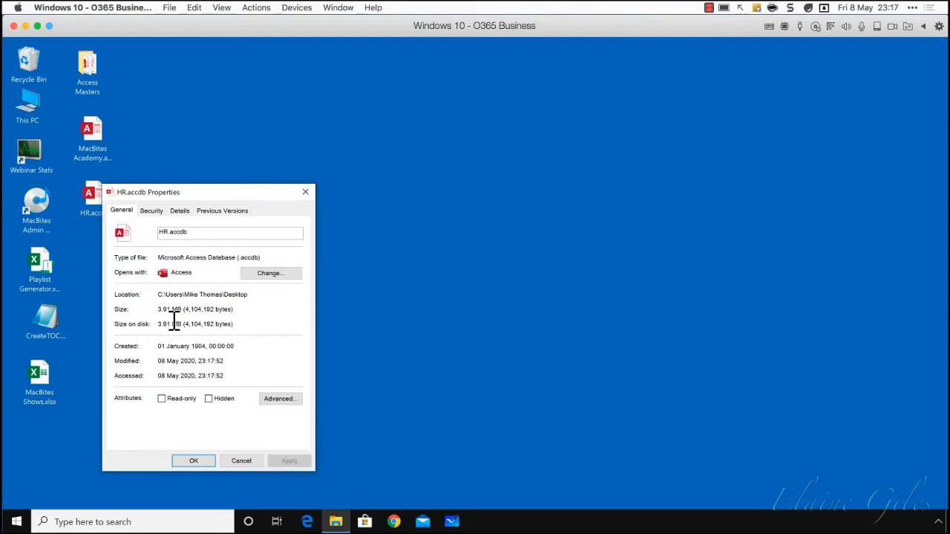
{"action": "left_click", "coordinate": [240, 462]}
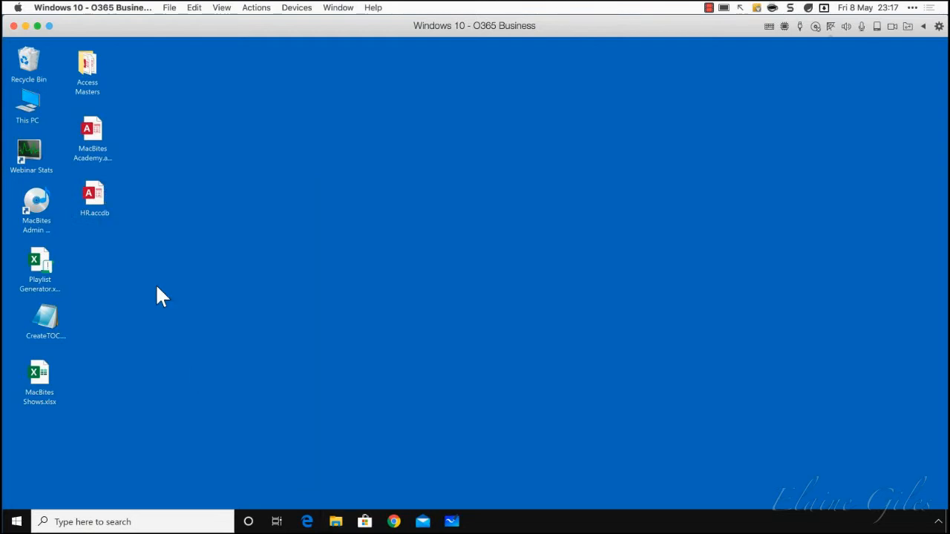
Reopen the HR database, compact and repair it, and close Access
{"action": "double_click", "coordinate": [102, 198]}
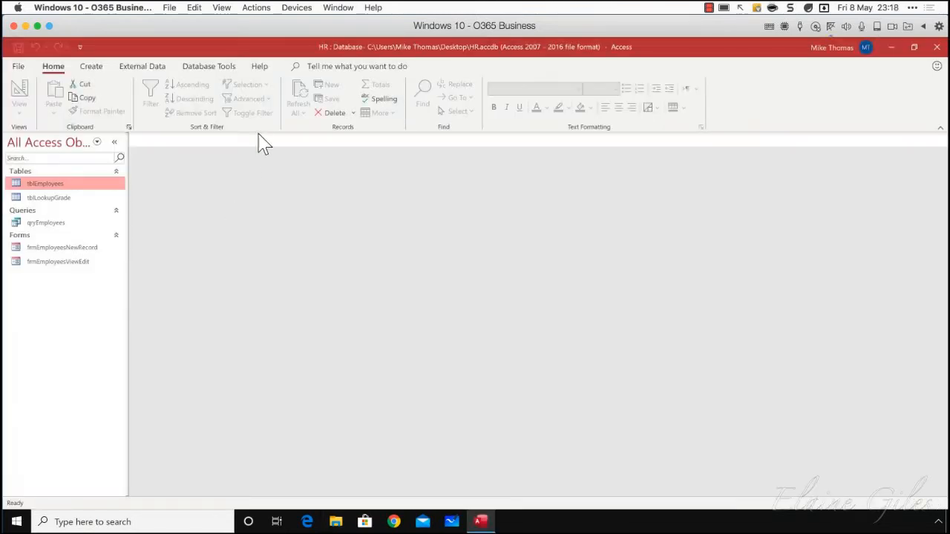
{"action": "left_click", "coordinate": [215, 68]}
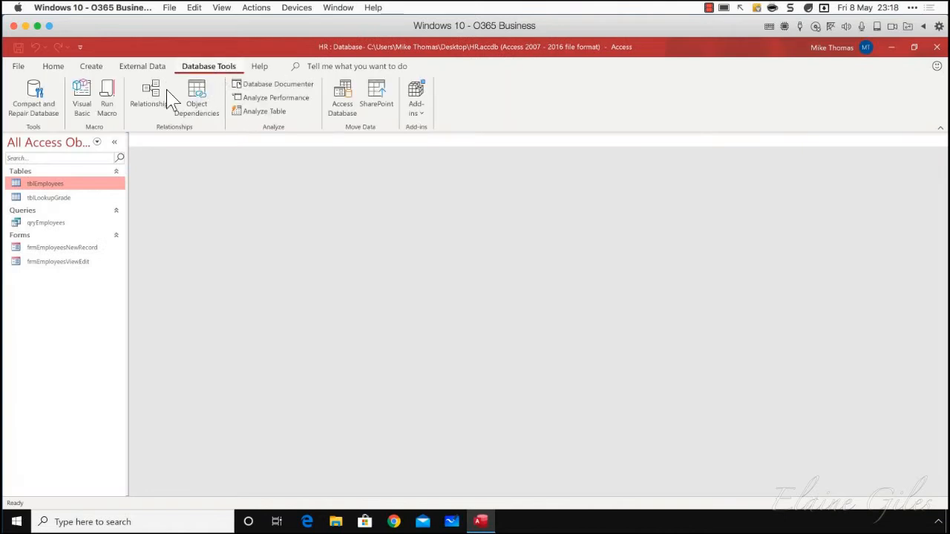
{"action": "left_click", "coordinate": [42, 108]}
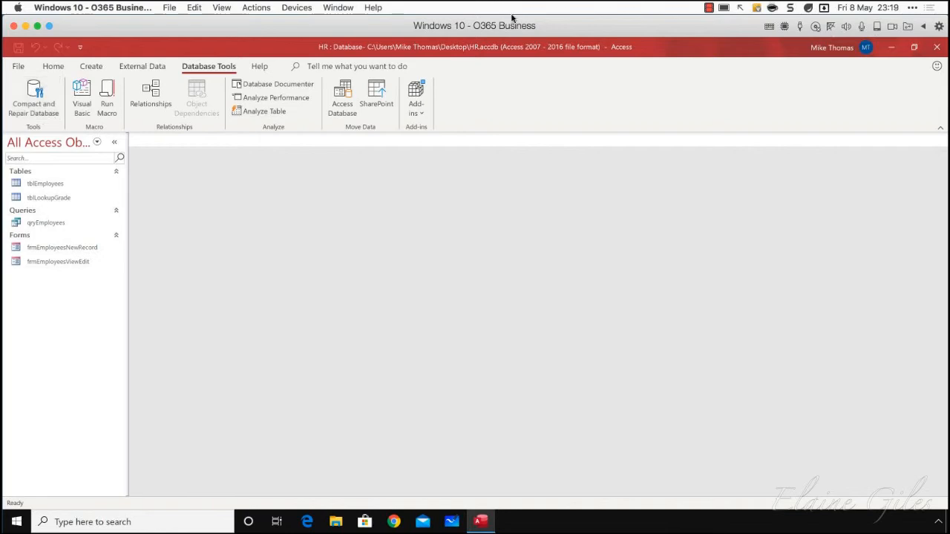
{"action": "left_click", "coordinate": [937, 46]}
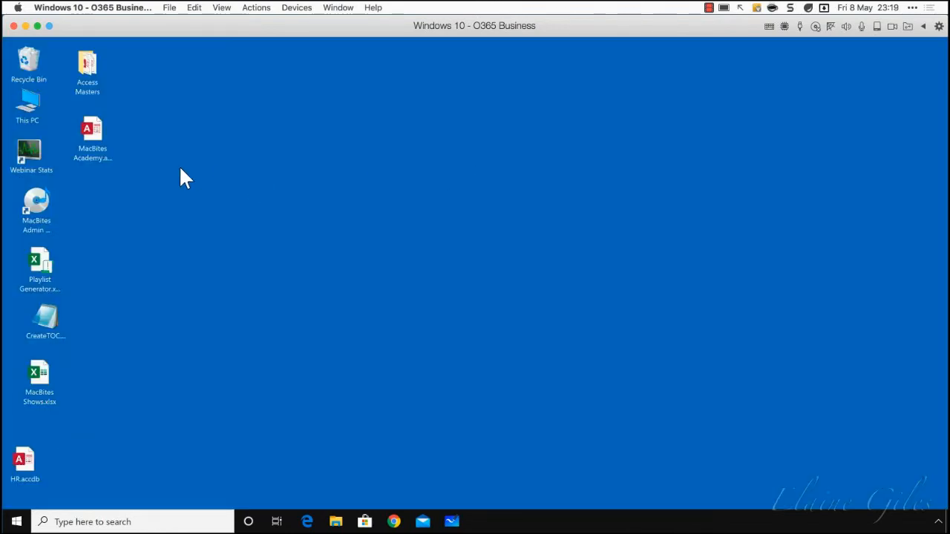
Move HR.accdb beneath the MacBites Academy database on the desktop, and check its file size in the file properties
{"action": "left_click_drag", "start_coordinate": [32, 456], "coordinate": [94, 196]}
{"action": "right_click", "coordinate": [95, 196]}
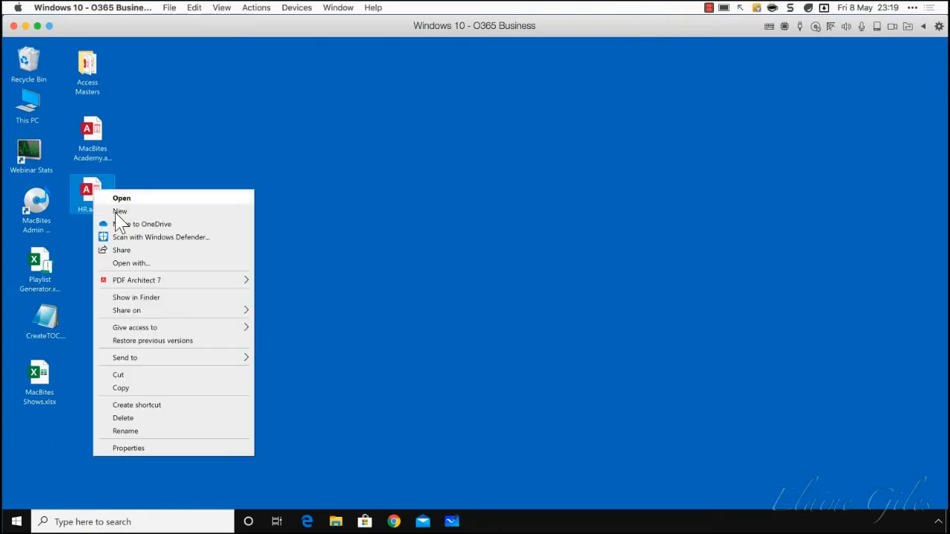
{"action": "left_click", "coordinate": [147, 449]}
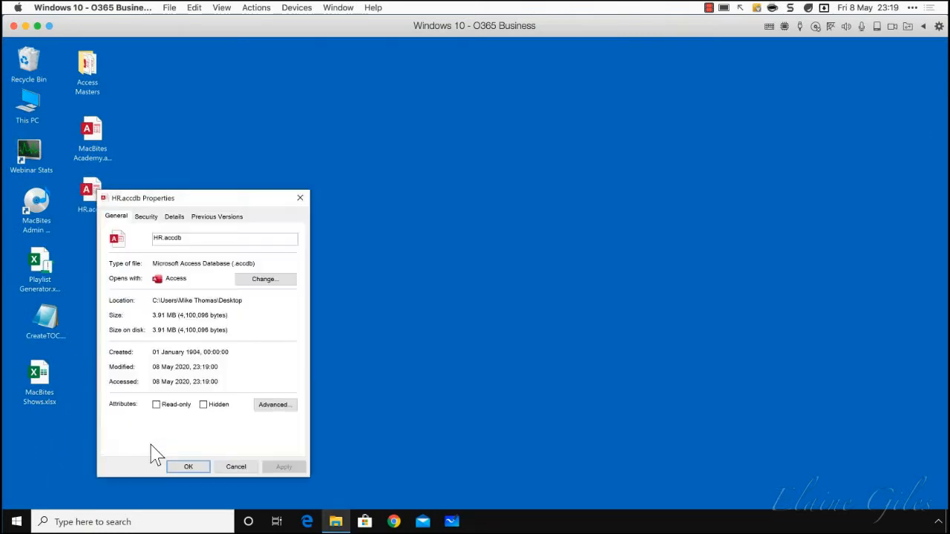
{"action": "left_click", "coordinate": [234, 468]}
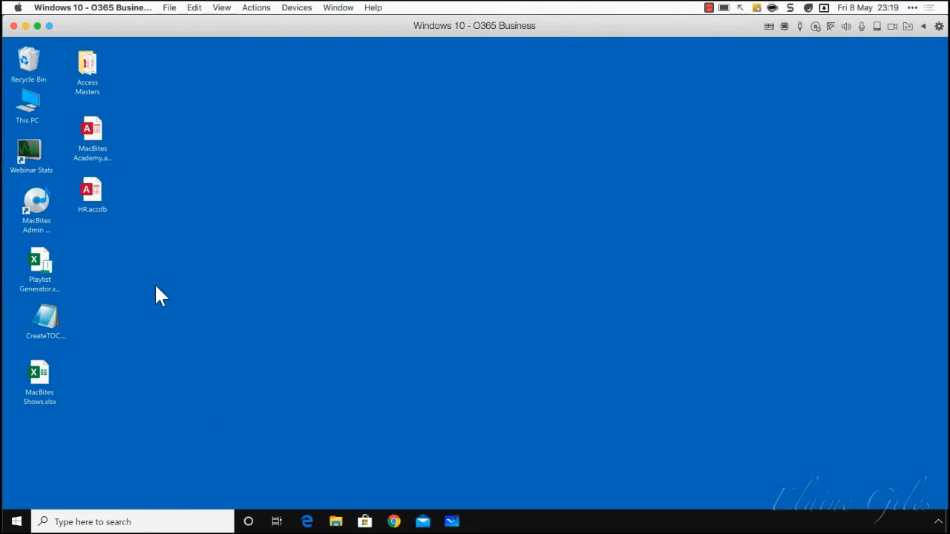
Open the HR database, review the Date Of Birth and Salary columns in tblEmployees, and close the table
{"action": "double_click", "coordinate": [102, 199]}
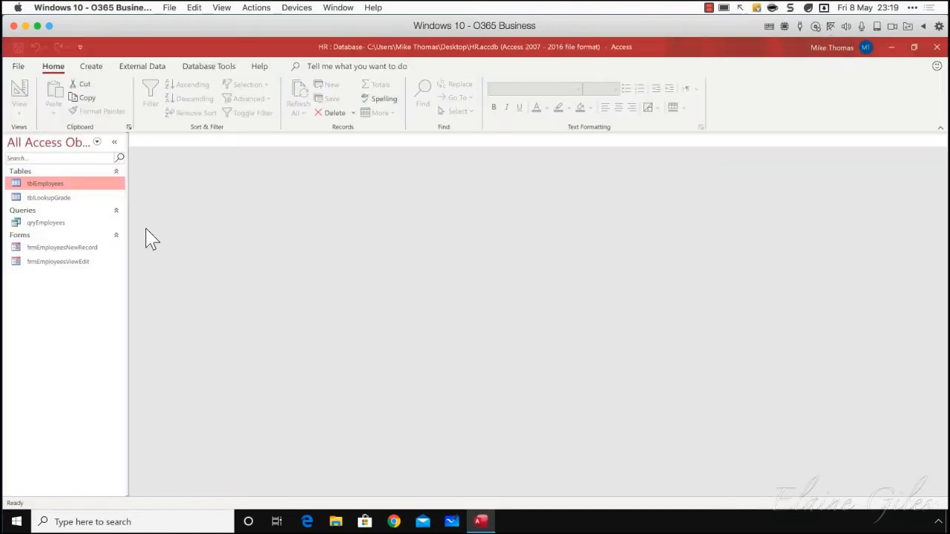
{"action": "double_click", "coordinate": [63, 190]}
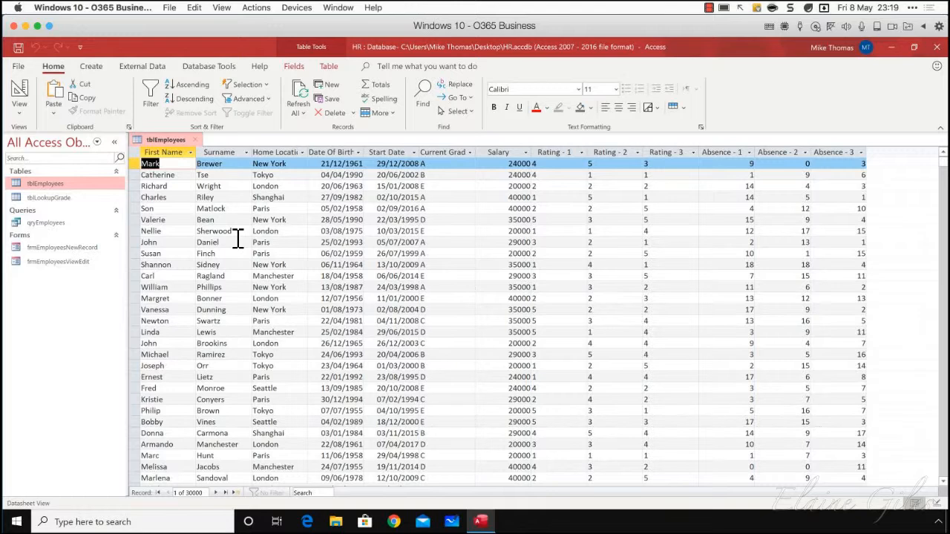
{"action": "left_click", "coordinate": [333, 152]}
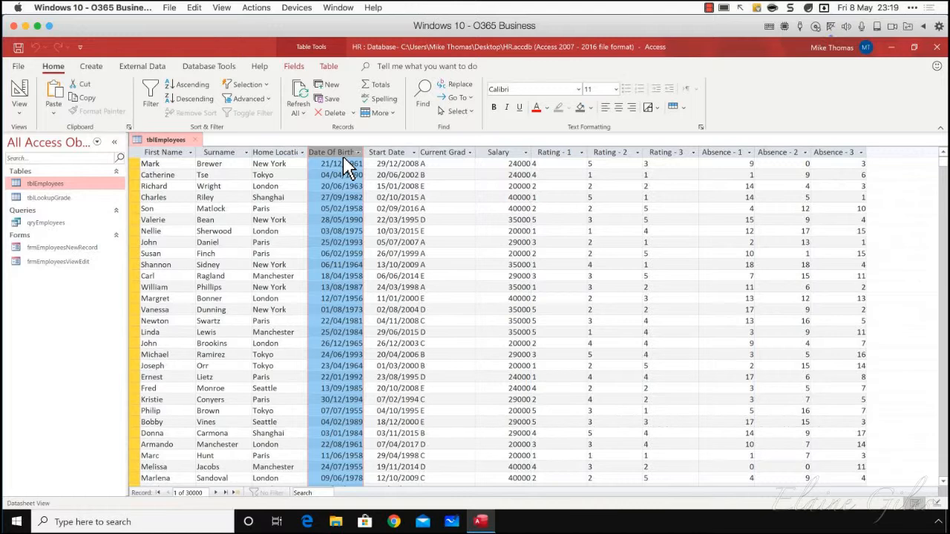
{"action": "left_click", "coordinate": [497, 153]}
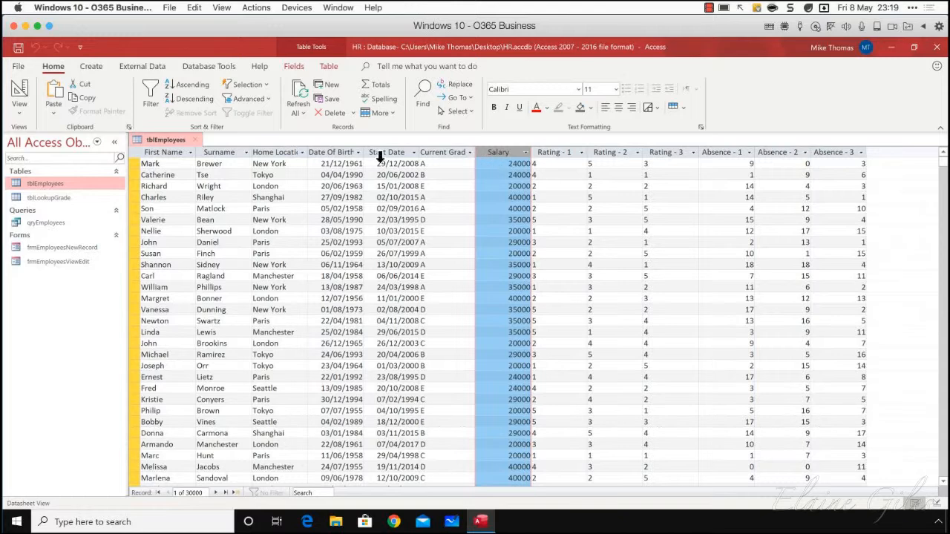
{"action": "left_click", "coordinate": [199, 141]}
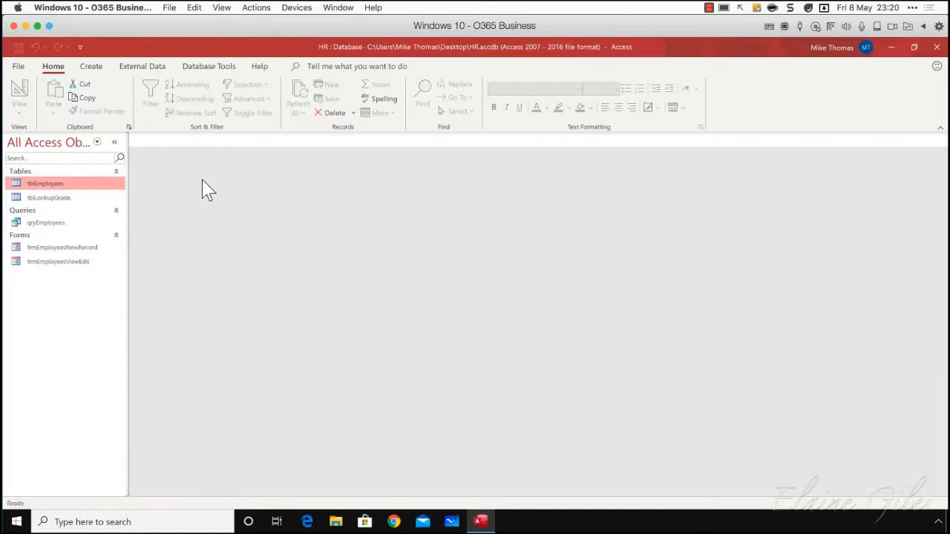
Create a query in Design view based on tblEmployees, and add the First Name and Surname fields
{"action": "left_click", "coordinate": [95, 67]}
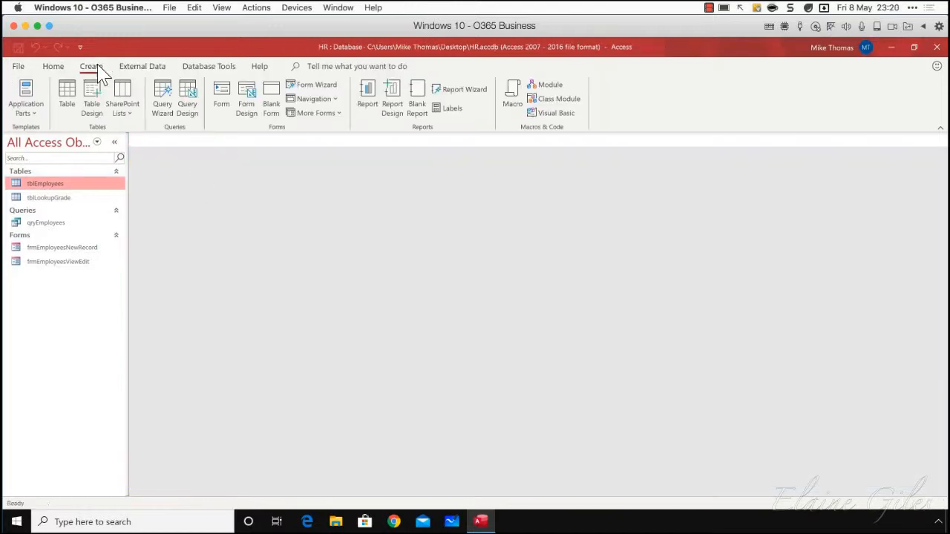
{"action": "left_click", "coordinate": [187, 113]}
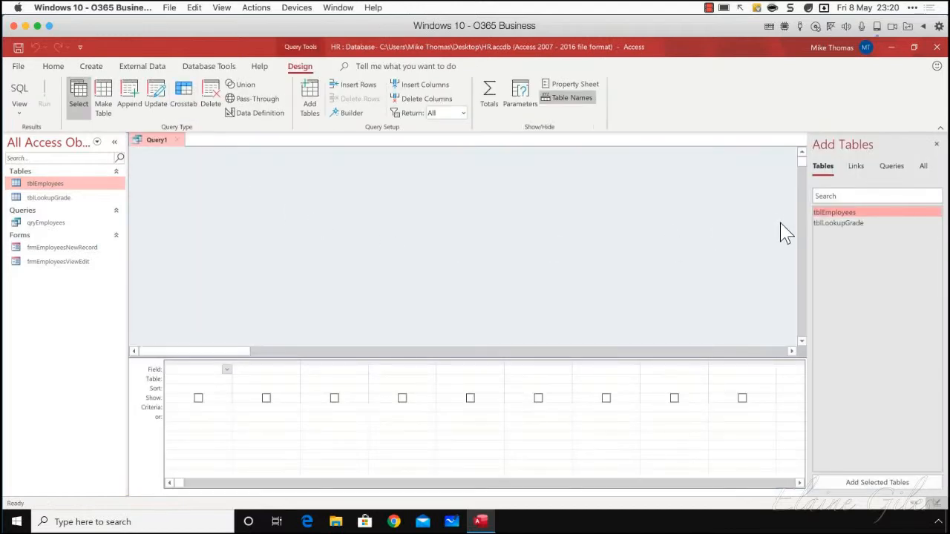
{"action": "left_click_drag", "start_coordinate": [824, 214], "coordinate": [424, 223]}
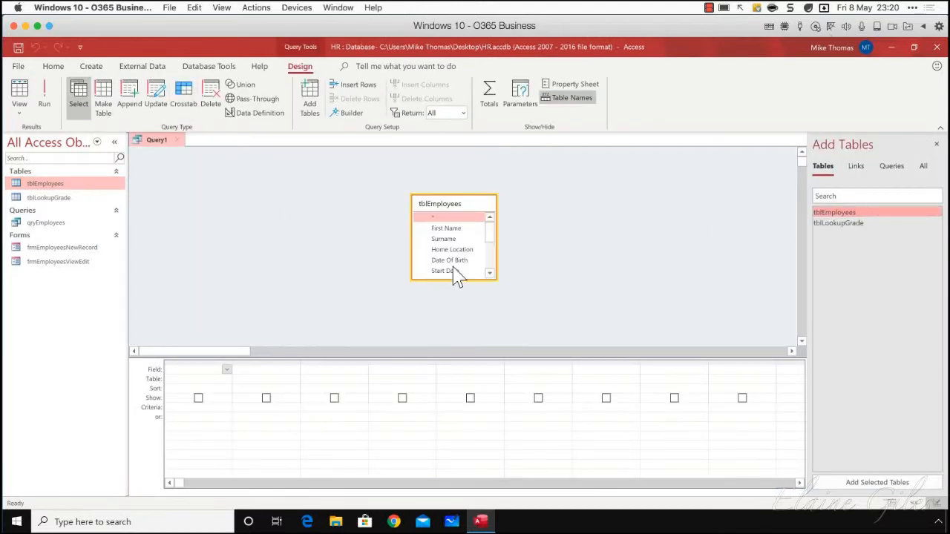
{"action": "left_click_drag", "start_coordinate": [452, 280], "coordinate": [460, 334]}
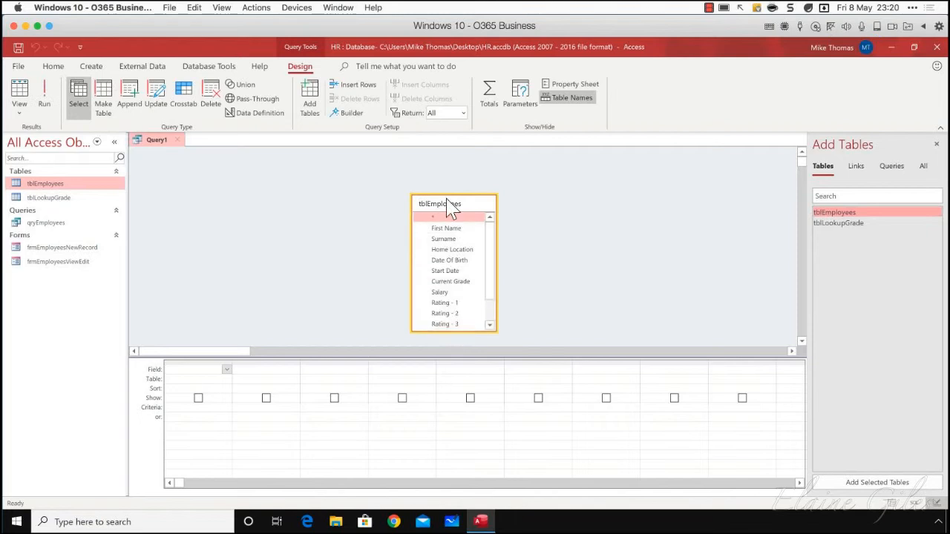
{"action": "left_click_drag", "start_coordinate": [435, 199], "coordinate": [386, 180]}
{"action": "double_click", "coordinate": [399, 210]}
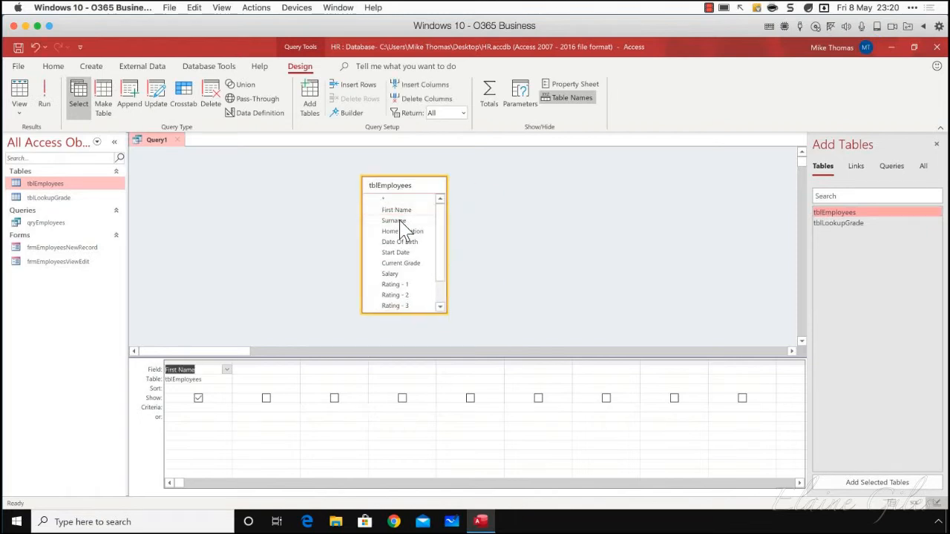
{"action": "double_click", "coordinate": [395, 221]}
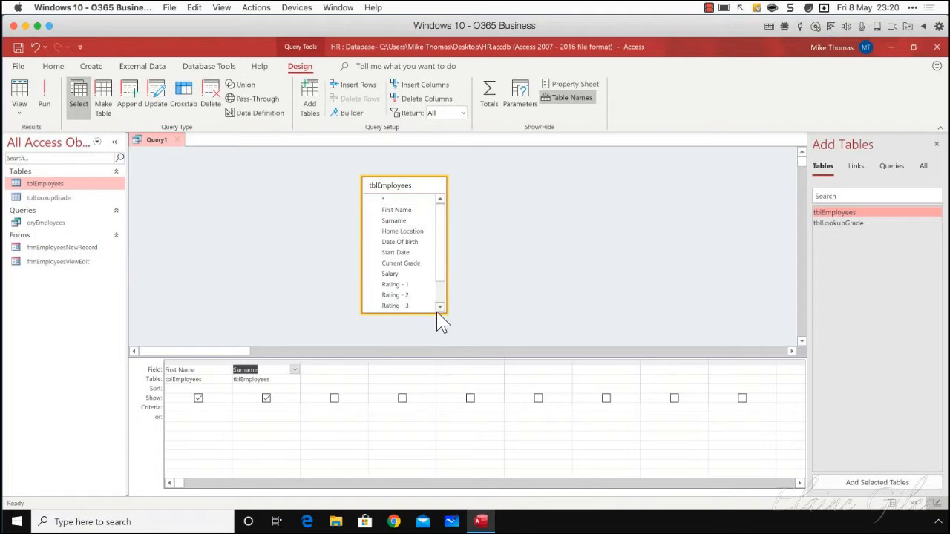
Widen the third column of the query grid and start a calculated field there with the name "Monthly Salary:"
{"action": "left_click", "coordinate": [391, 274]}
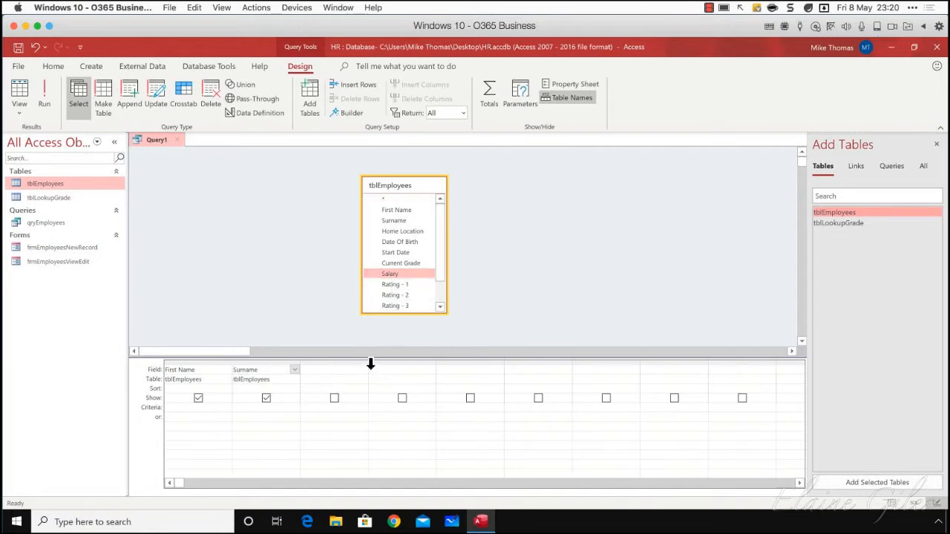
{"action": "left_click_drag", "start_coordinate": [368, 362], "coordinate": [448, 365]}
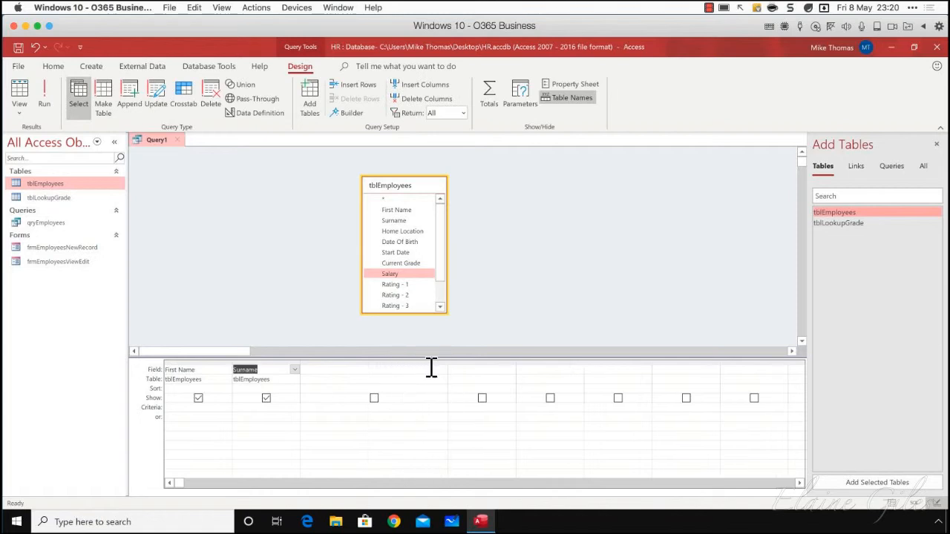
{"action": "left_click", "coordinate": [369, 369]}
{"action": "type", "text": "Monthly Salary:"}
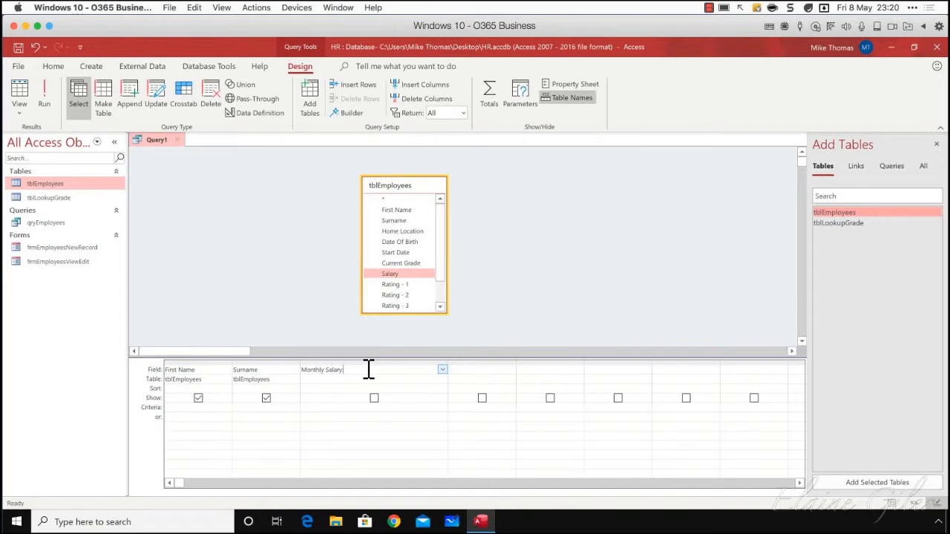
{"action": "left_click_drag", "start_coordinate": [371, 367], "coordinate": [303, 369]}
{"action": "left_click", "coordinate": [347, 370]}
{"action": "left_click_drag", "start_coordinate": [348, 370], "coordinate": [280, 369]}
{"action": "left_click", "coordinate": [329, 437]}
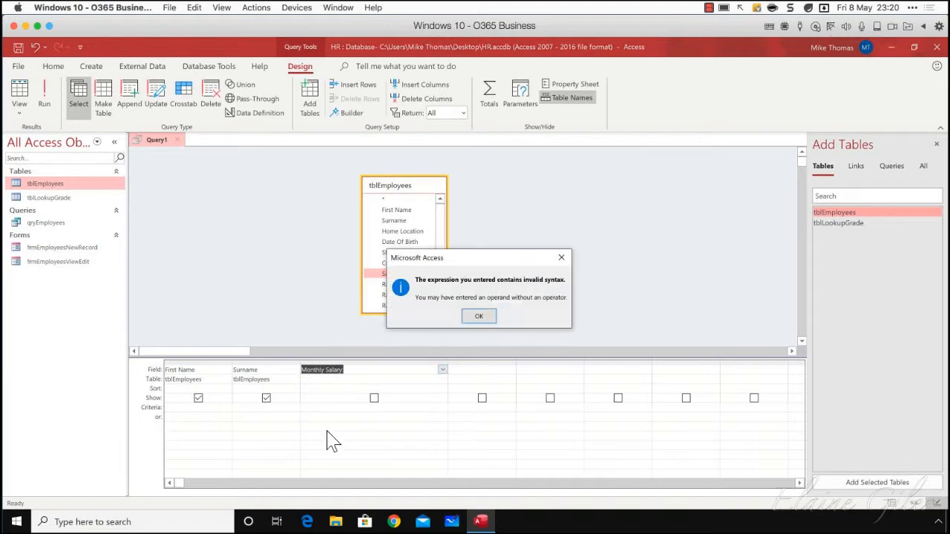
{"action": "left_click", "coordinate": [477, 318]}
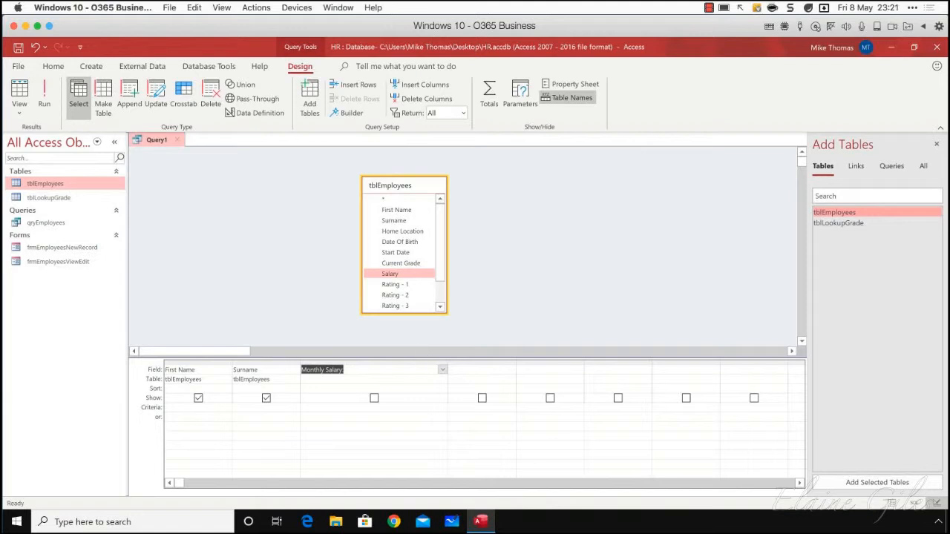
Complete the Monthly Salary field with the expression Salary/12, then run the query and widen the Monthly Salary column
{"action": "left_click", "coordinate": [369, 370]}
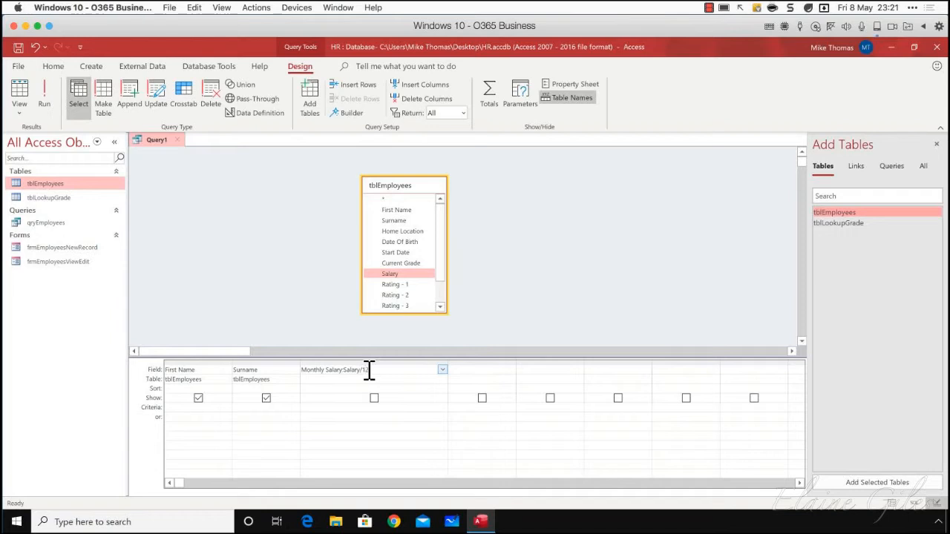
{"action": "key", "text": "Tab"}
{"action": "left_click", "coordinate": [44, 95]}
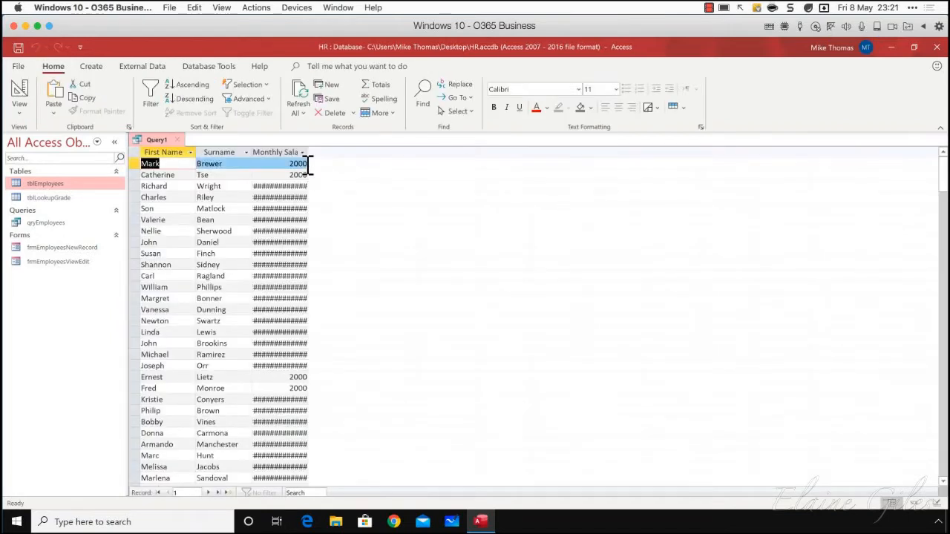
{"action": "left_click_drag", "start_coordinate": [308, 153], "coordinate": [364, 152]}
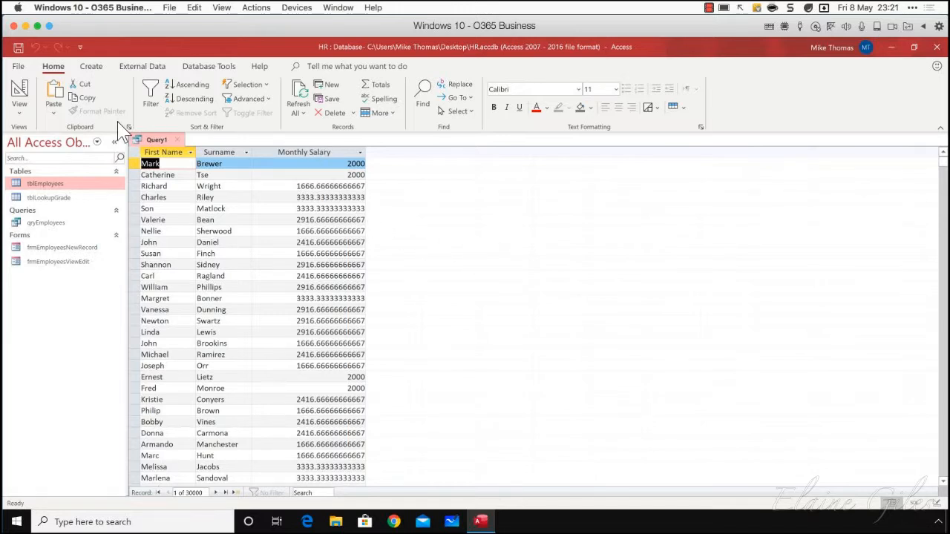
Format the Monthly Salary field as Currency with 2 decimal places in the query's design, and run the query
{"action": "left_click", "coordinate": [20, 107]}
{"action": "left_click", "coordinate": [58, 194]}
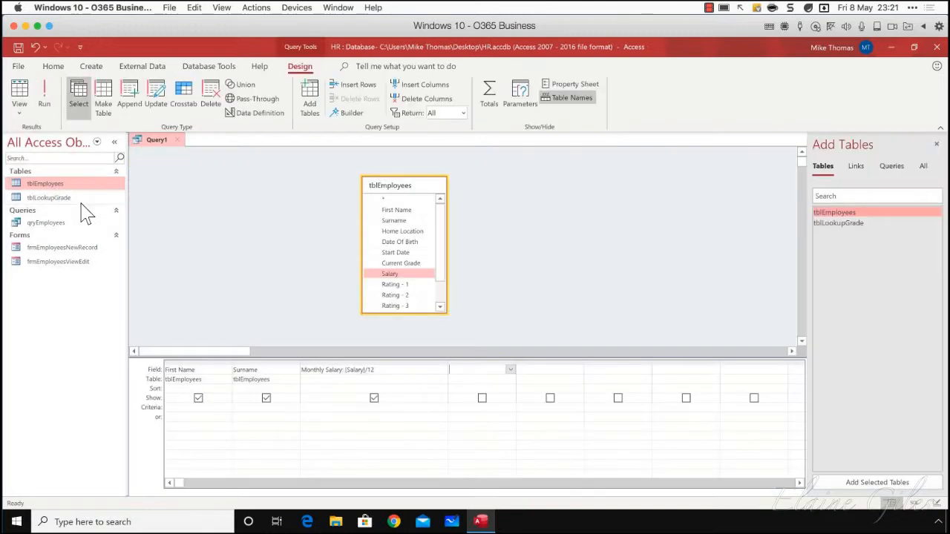
{"action": "left_click", "coordinate": [379, 363]}
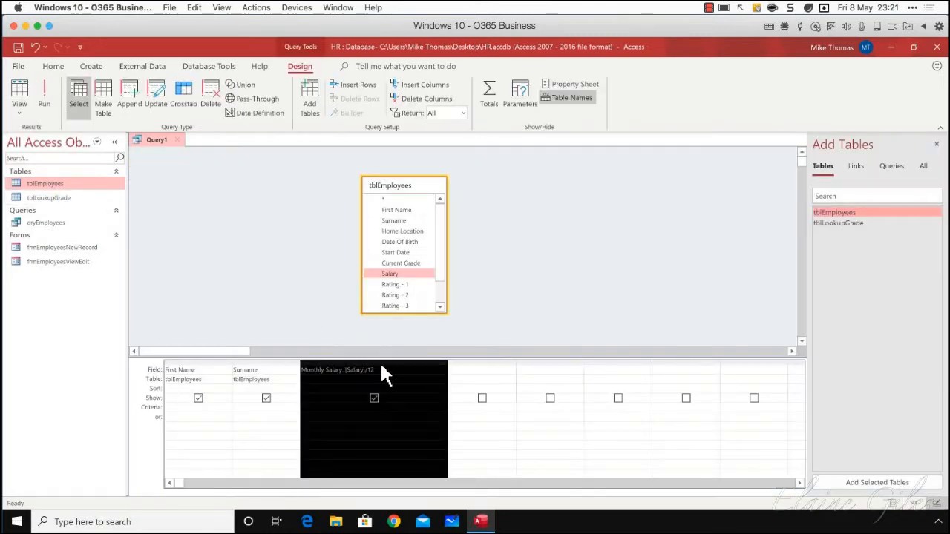
{"action": "right_click", "coordinate": [345, 435]}
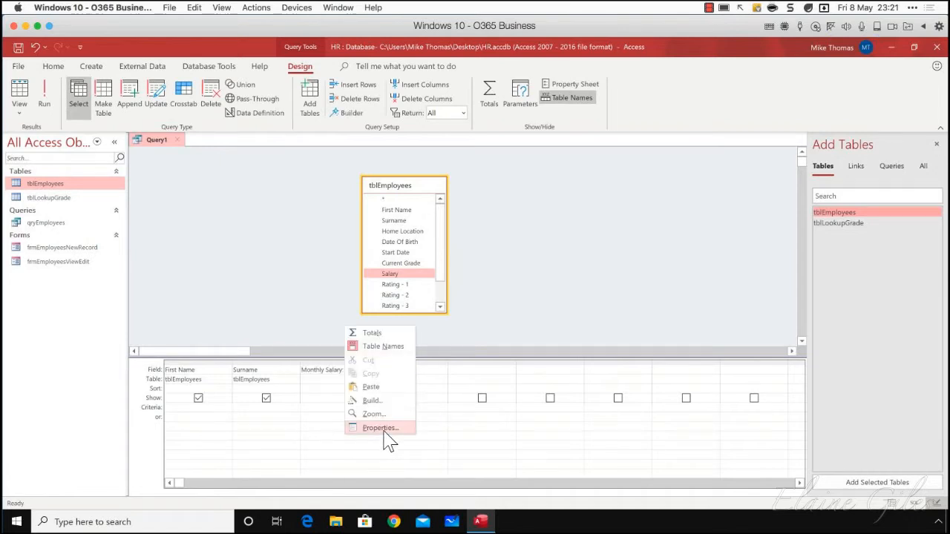
{"action": "left_click", "coordinate": [383, 430]}
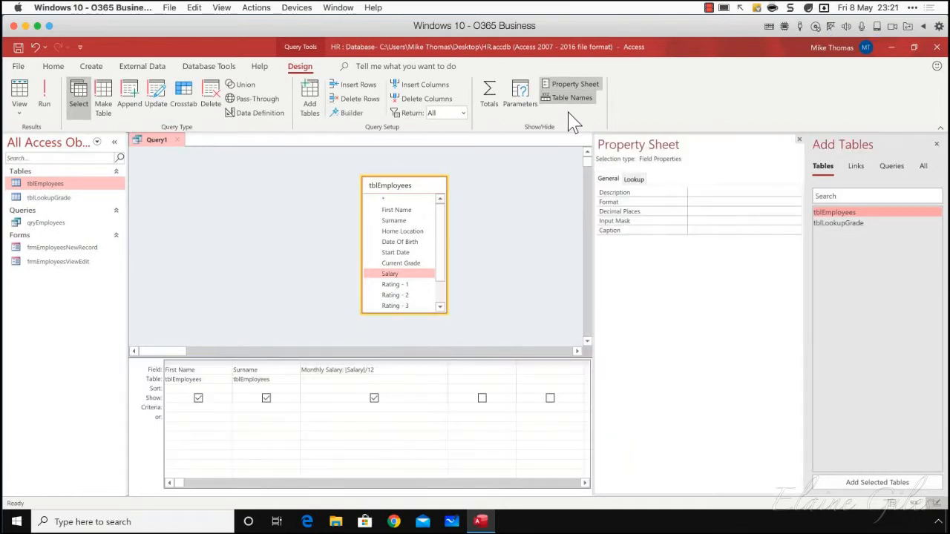
{"action": "left_click", "coordinate": [575, 86]}
{"action": "left_click", "coordinate": [576, 87]}
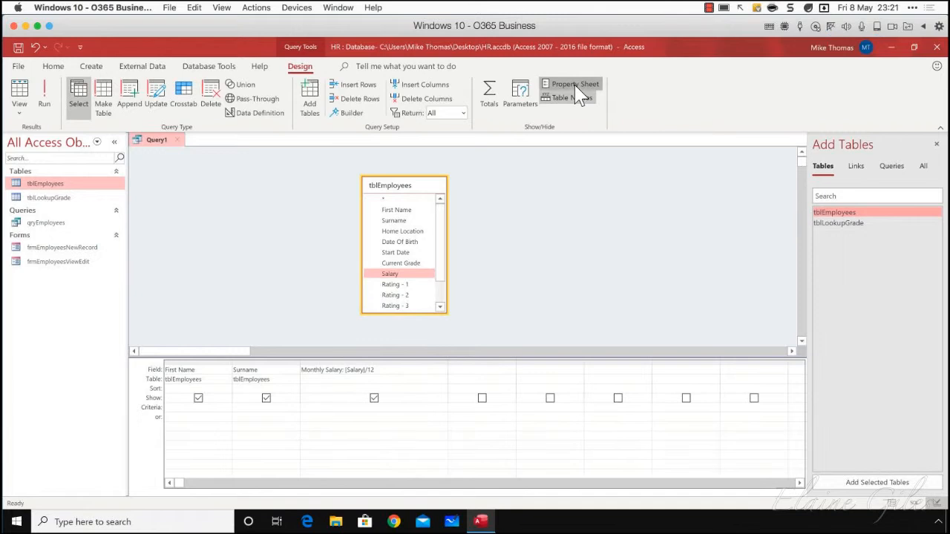
{"action": "left_click", "coordinate": [697, 203]}
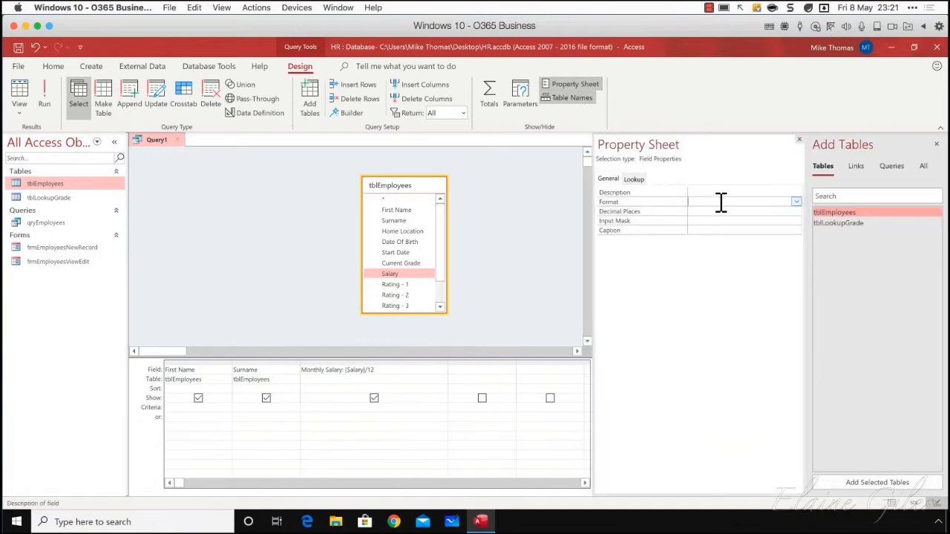
{"action": "left_click", "coordinate": [796, 201]}
{"action": "left_click", "coordinate": [727, 220]}
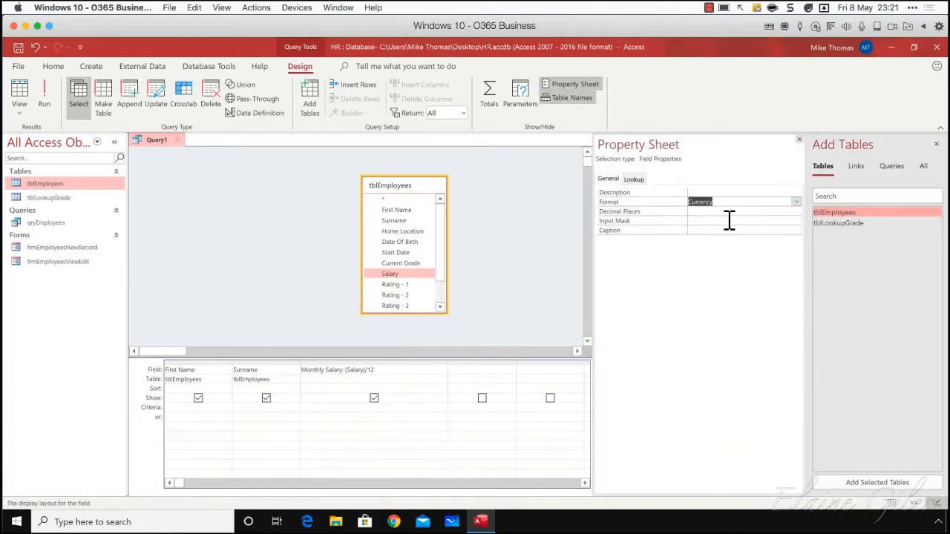
{"action": "left_click", "coordinate": [787, 211]}
{"action": "left_click", "coordinate": [795, 211]}
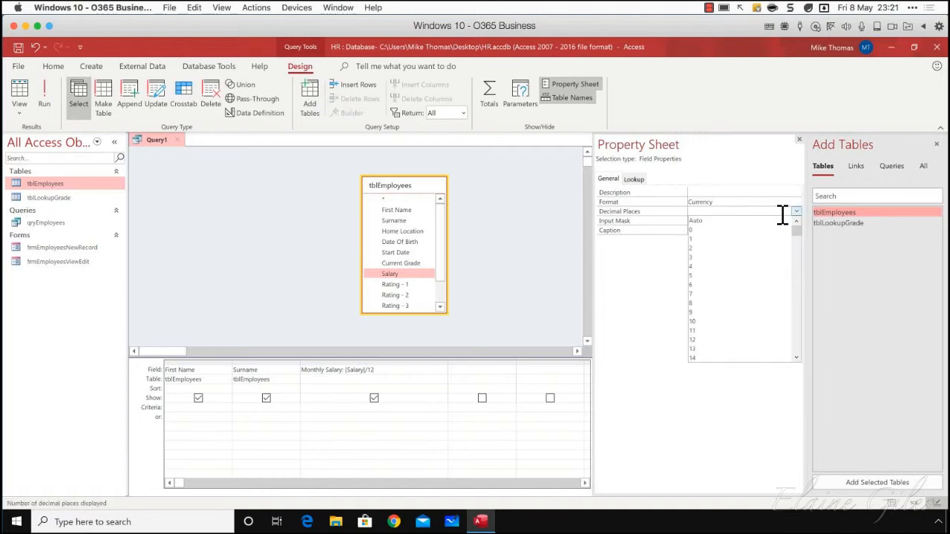
{"action": "left_click", "coordinate": [715, 248]}
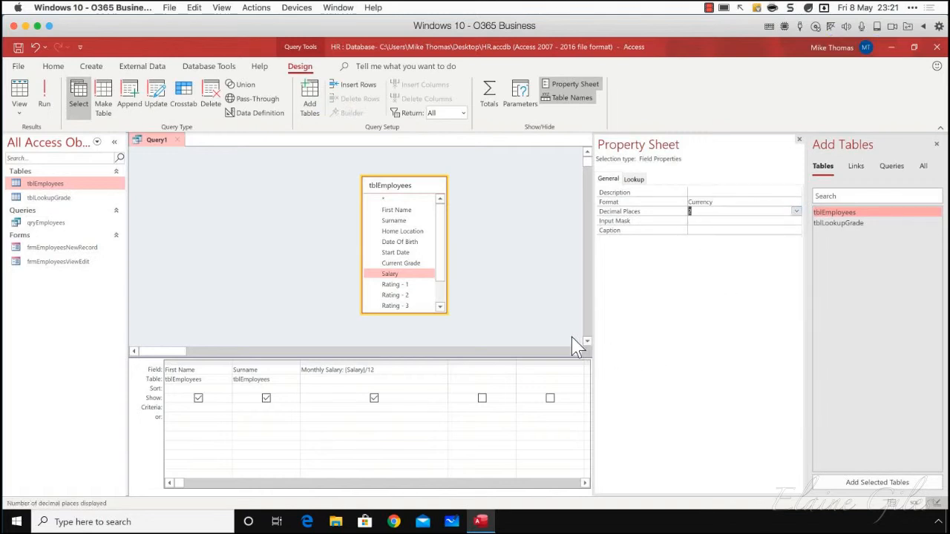
{"action": "left_click", "coordinate": [45, 97]}
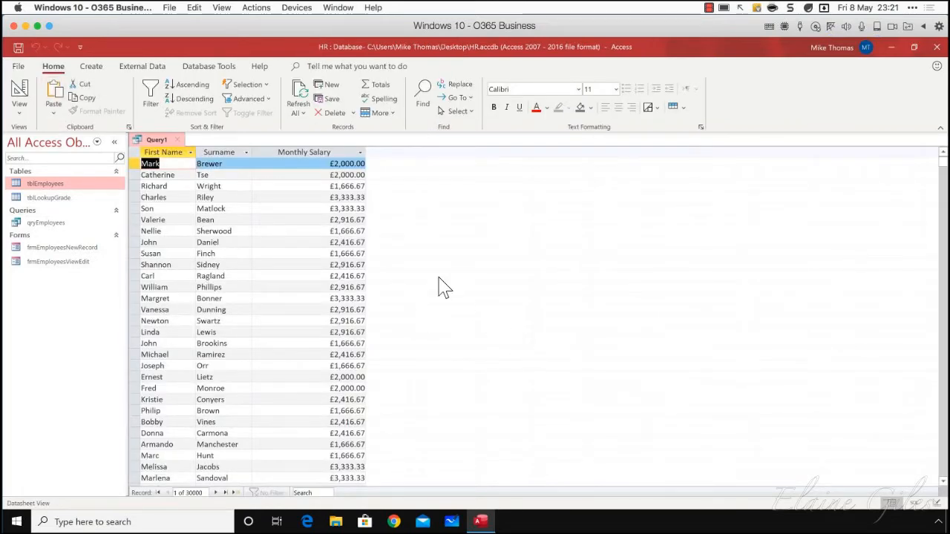
Return to the query's Design view and insert the Salary field between Surname and Monthly Salary
{"action": "left_click", "coordinate": [20, 111]}
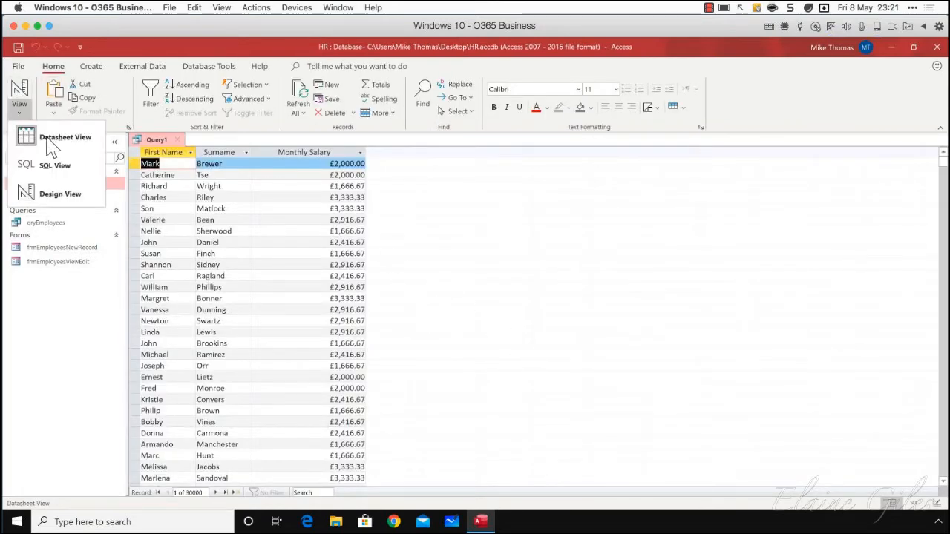
{"action": "left_click", "coordinate": [81, 208]}
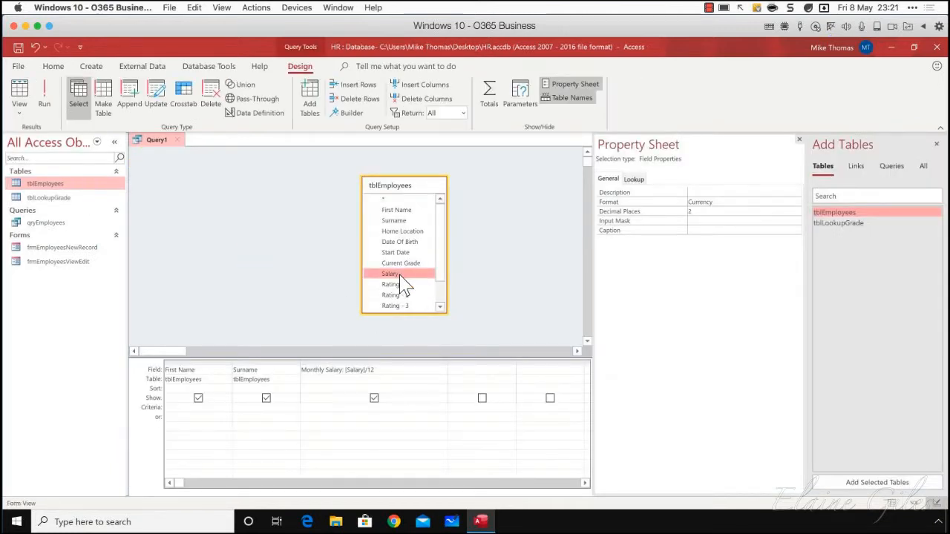
{"action": "left_click_drag", "start_coordinate": [395, 274], "coordinate": [318, 365]}
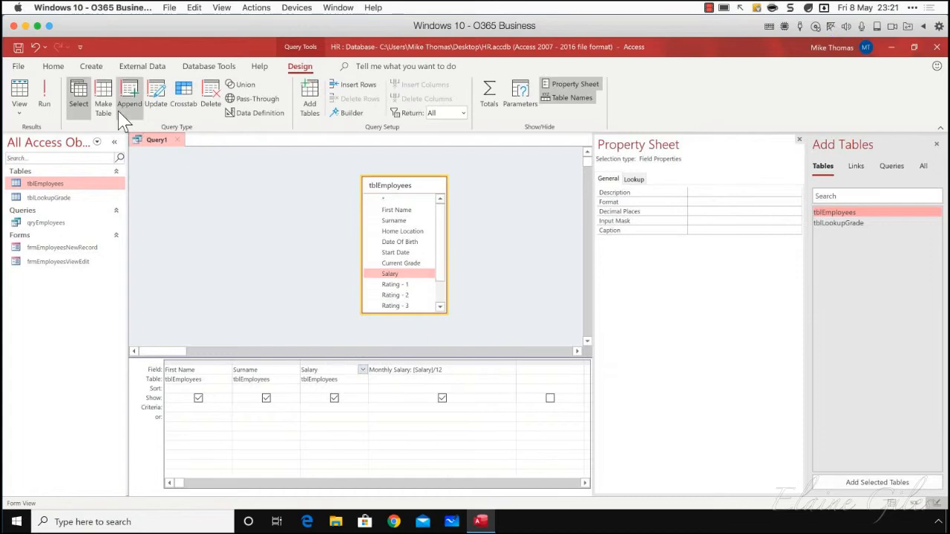
Run the query, rename the Salary column to Annual Salary in its design, and run the query again
{"action": "left_click", "coordinate": [45, 98]}
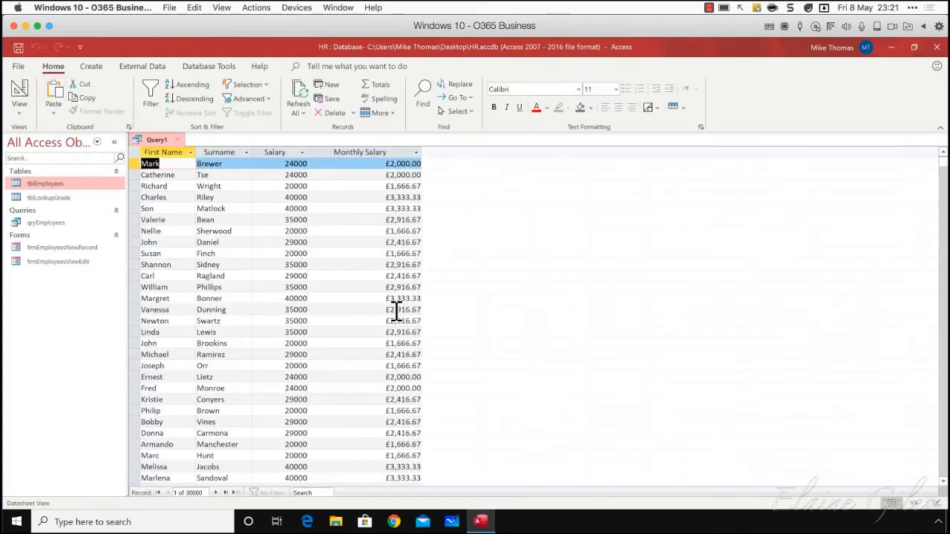
{"action": "left_click", "coordinate": [19, 112]}
{"action": "left_click", "coordinate": [61, 194]}
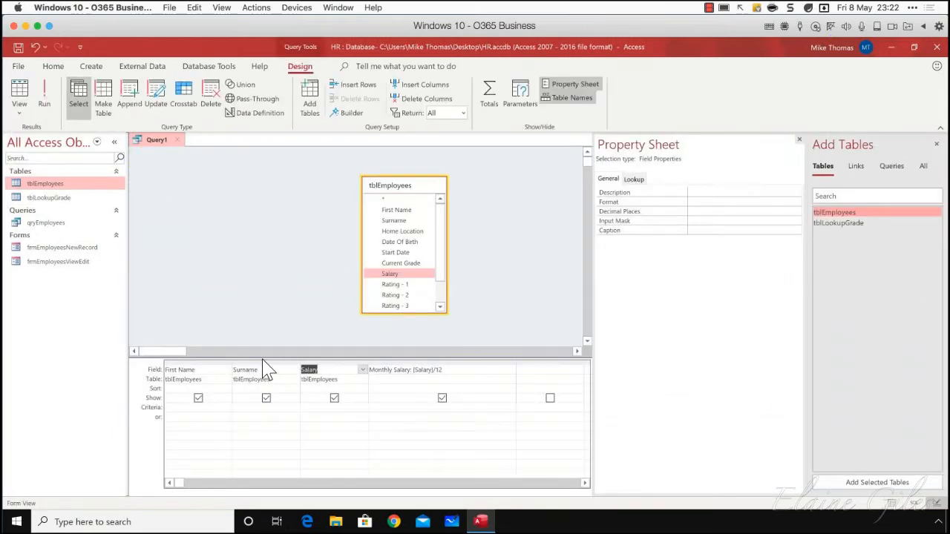
{"action": "left_click", "coordinate": [304, 372]}
{"action": "type", "text": "Annual Salary: Salary"}
{"action": "left_click", "coordinate": [46, 100]}
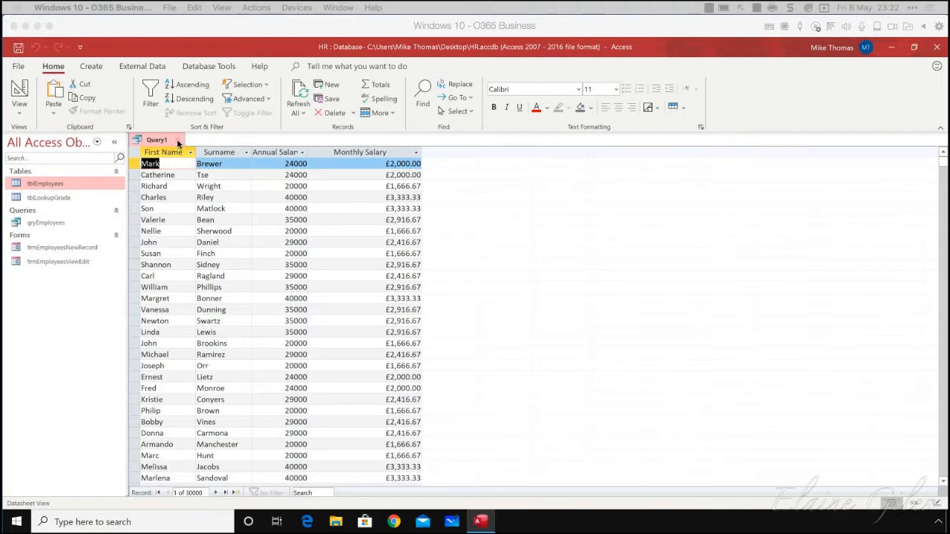
Return to the query's Design view and delete the Annual Salary and Monthly Salary fields from the grid
{"action": "left_click", "coordinate": [178, 141]}
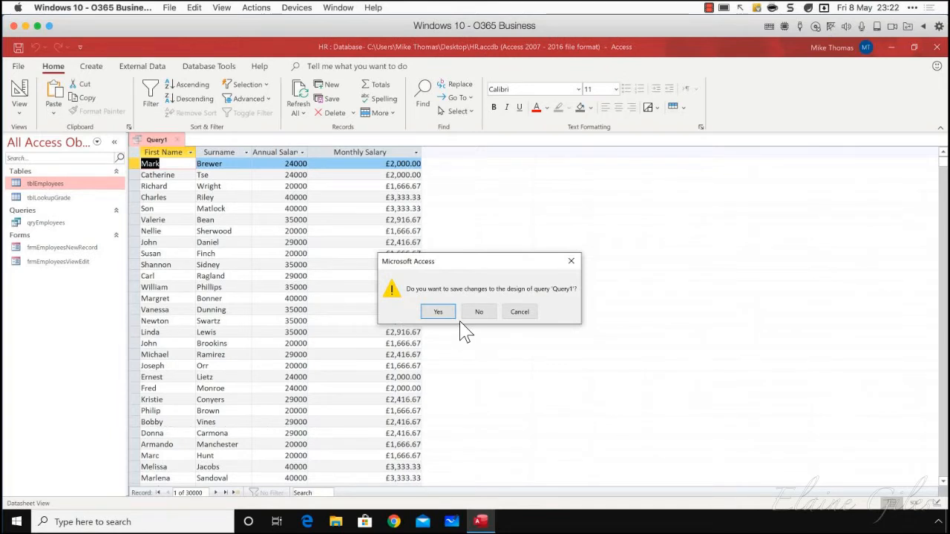
{"action": "left_click", "coordinate": [524, 315]}
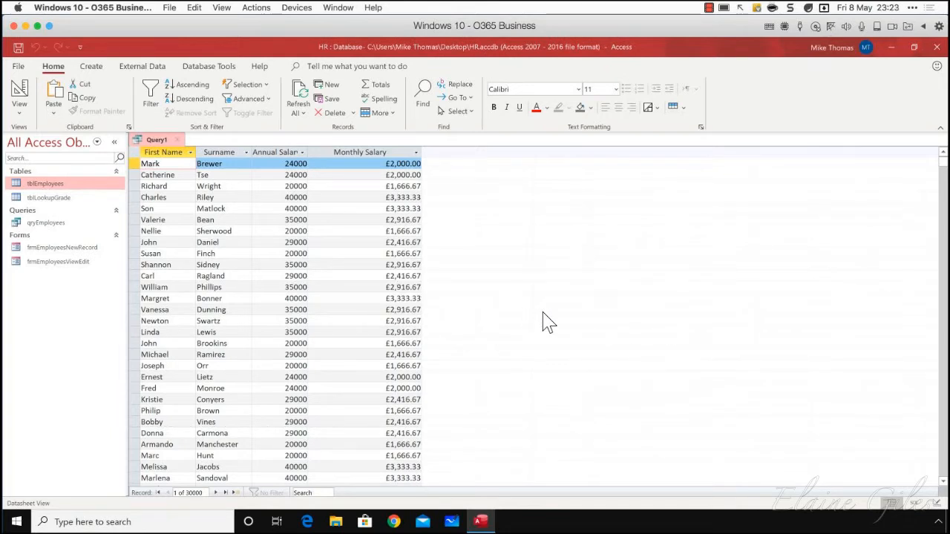
{"action": "left_click", "coordinate": [19, 110]}
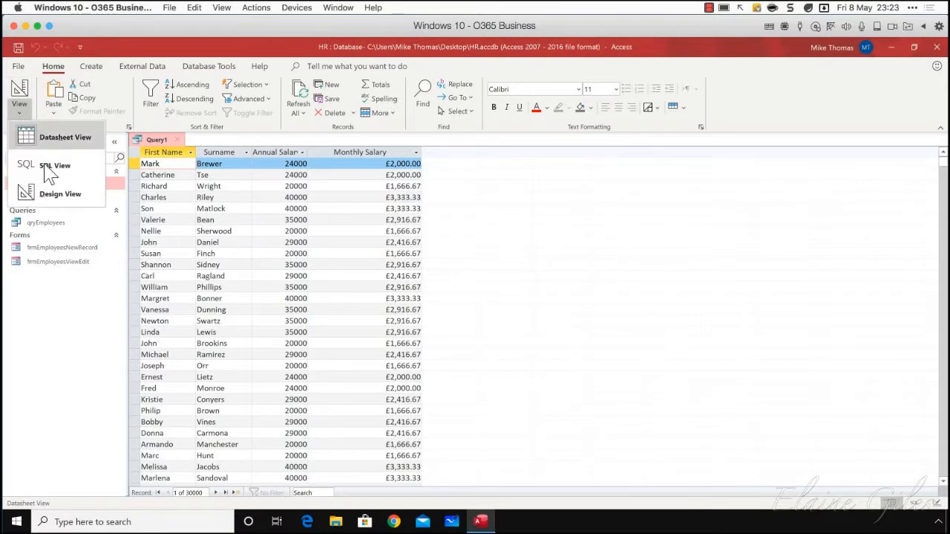
{"action": "left_click", "coordinate": [49, 195]}
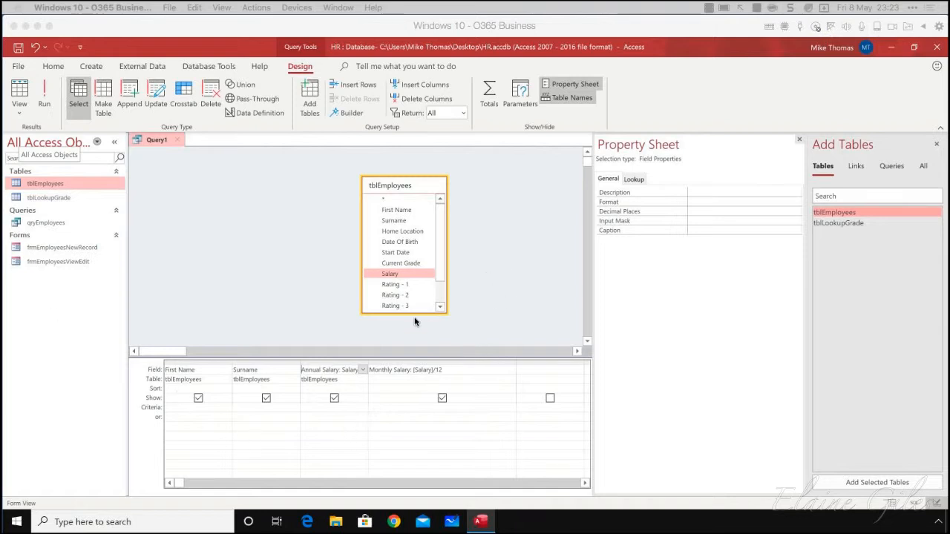
{"action": "left_click", "coordinate": [408, 369]}
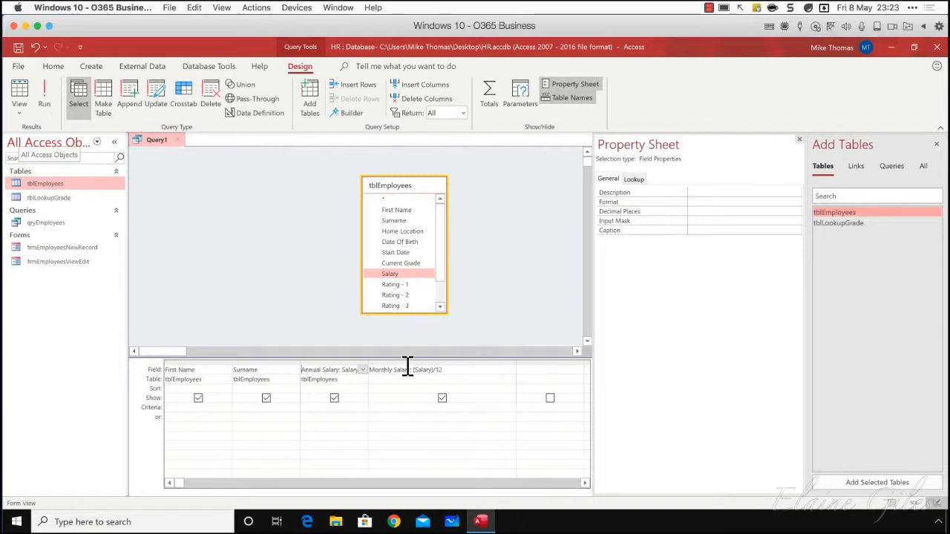
{"action": "left_click_drag", "start_coordinate": [382, 364], "coordinate": [346, 366]}
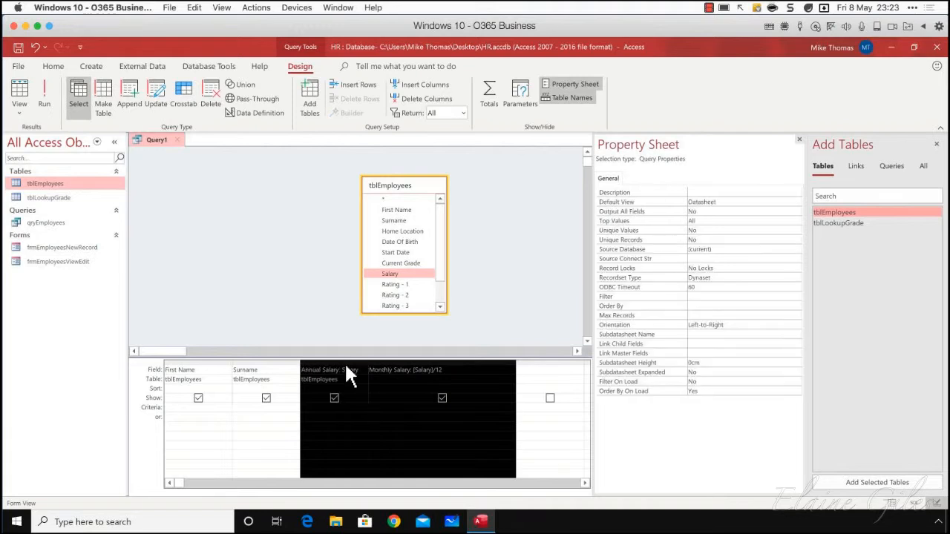
{"action": "key", "text": "Delete"}
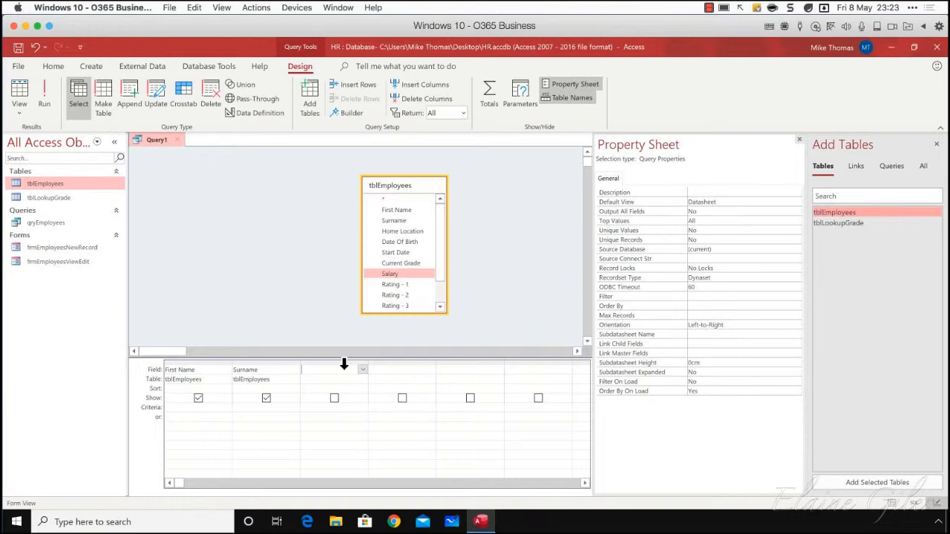
Add a calculated Tax field with the expression Salary * 0.1 in the third column and run the query
{"action": "type", "text": "Tax: Salary * 0.1"}
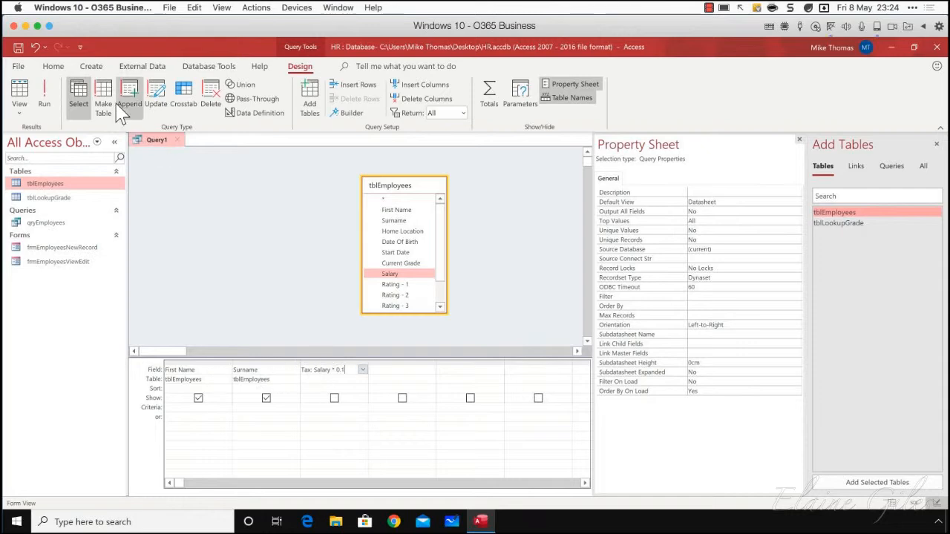
{"action": "left_click", "coordinate": [46, 95]}
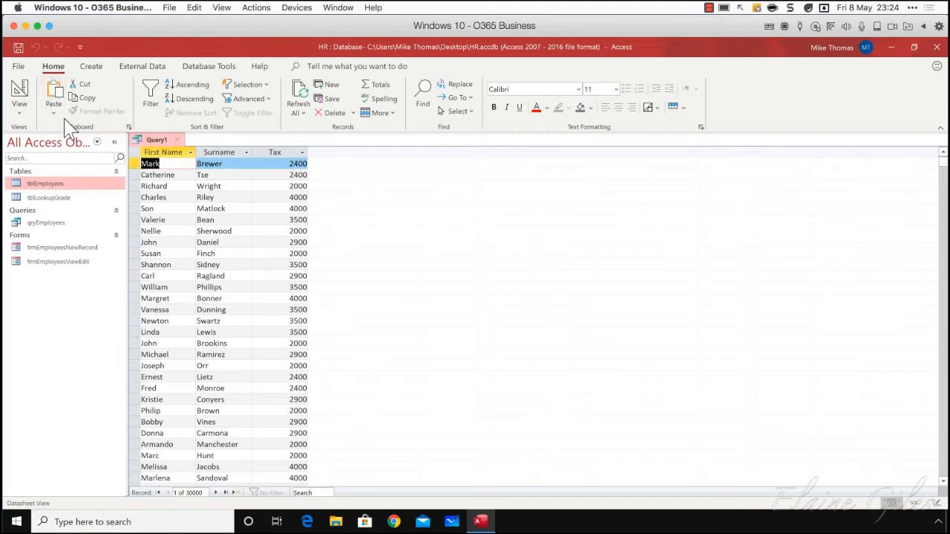
Return to Design view, widen the Tax column and cut its expression out, leaving only the field name
{"action": "left_click", "coordinate": [19, 111]}
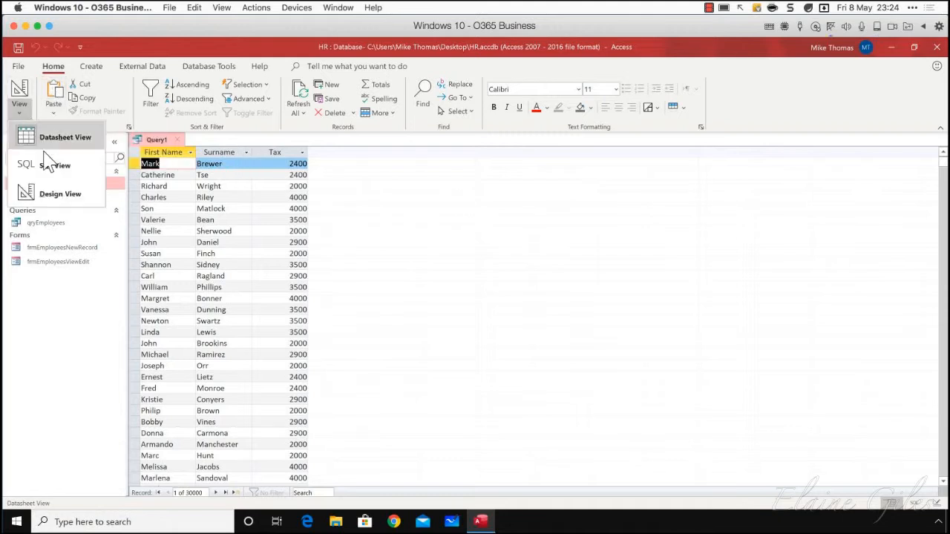
{"action": "left_click", "coordinate": [58, 195]}
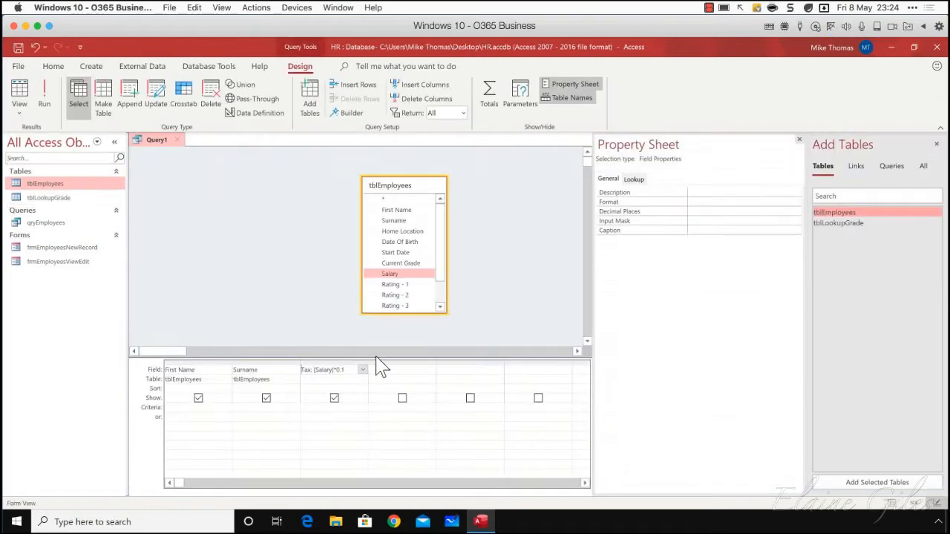
{"action": "left_click_drag", "start_coordinate": [368, 364], "coordinate": [503, 367]}
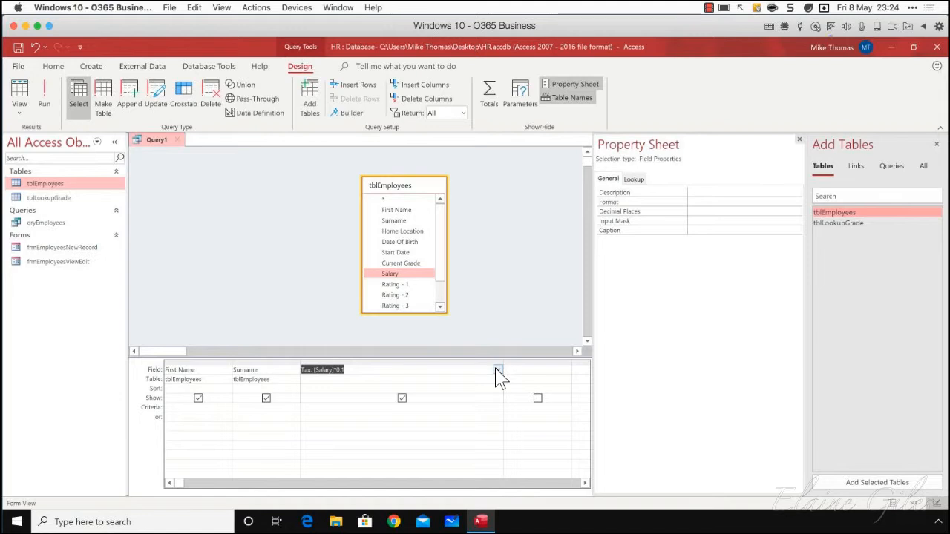
{"action": "left_click_drag", "start_coordinate": [350, 371], "coordinate": [314, 371]}
{"action": "key", "text": "ctrl+x"}
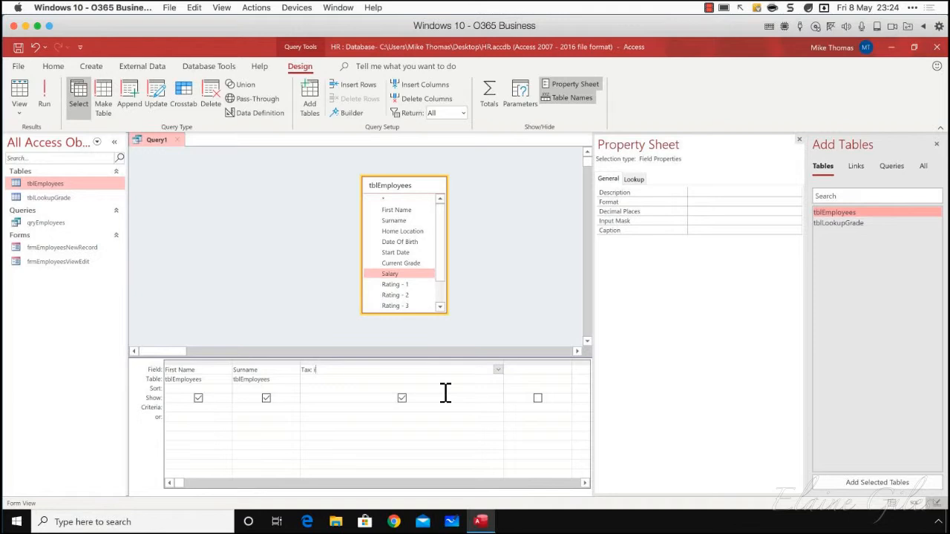
Enter the expression iif(Salary > 30000,salary*0.2,salary*0.1) for the Tax field
{"action": "type", "text": "if"}
{"action": "type", "text": "(Salary > 30000,salary"}
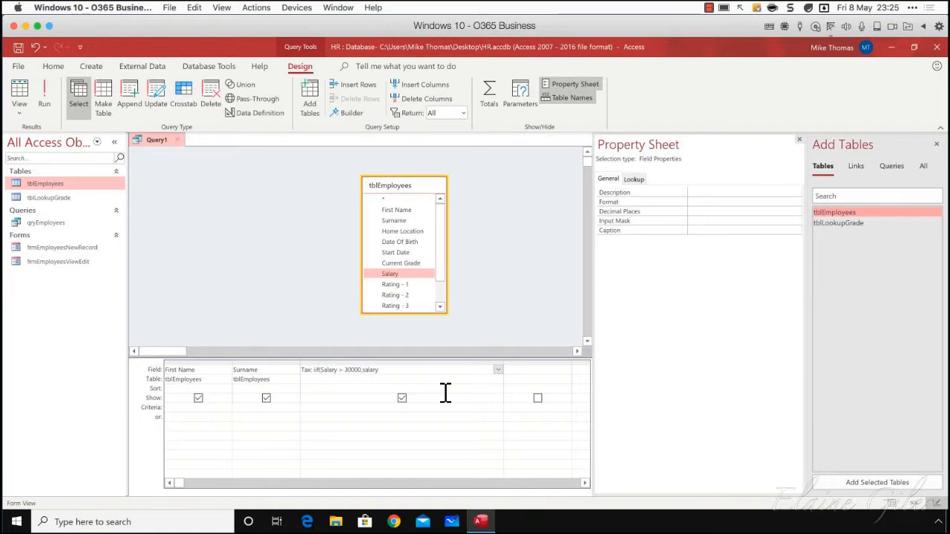
{"action": "type", "text": "*0.2,,salary*0.1)"}
{"action": "key", "text": "Return"}
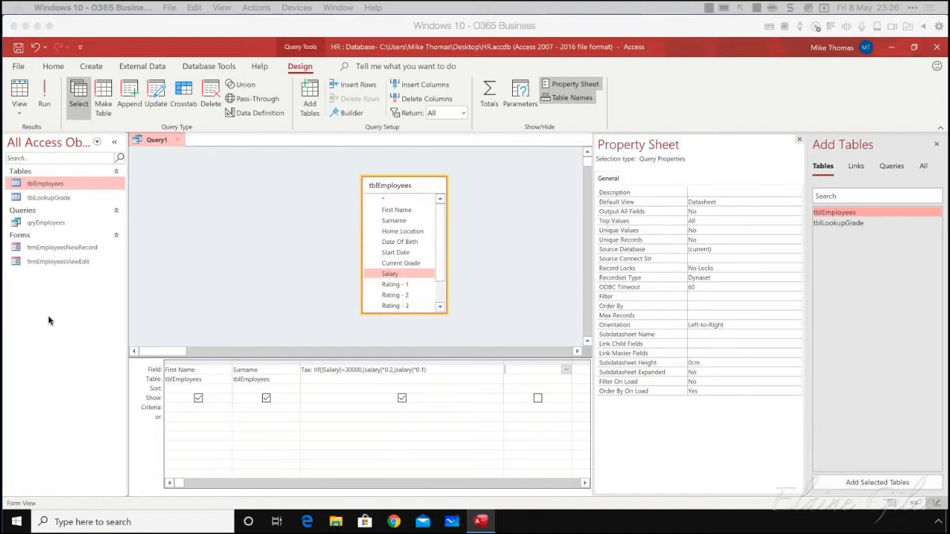
Adjust the width of the Tax column in the query grid, leaving some room beyond the full expression
{"action": "left_click", "coordinate": [321, 370]}
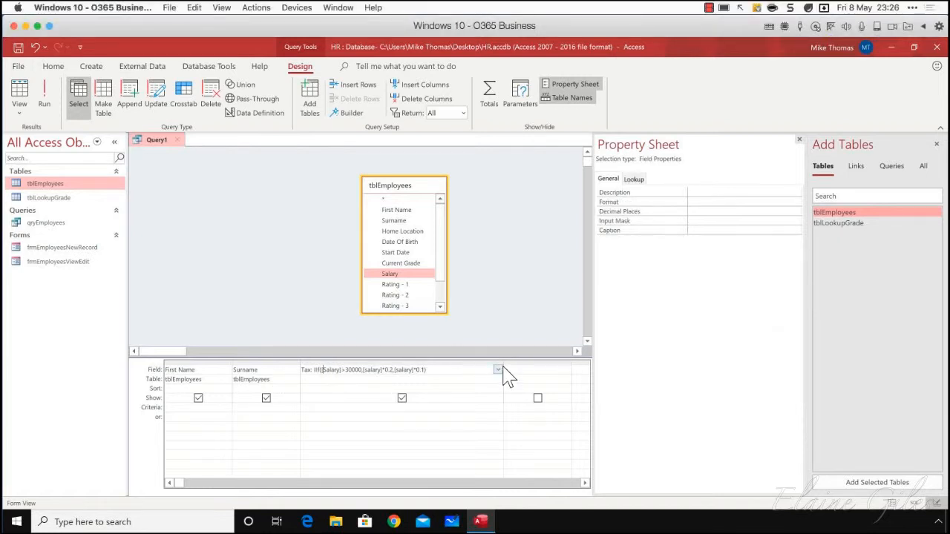
{"action": "left_click_drag", "start_coordinate": [503, 364], "coordinate": [438, 366]}
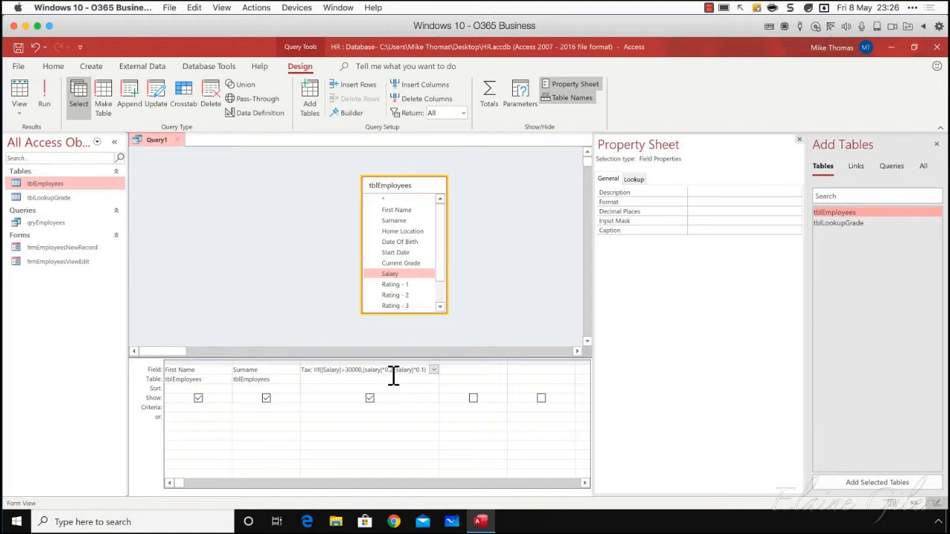
{"action": "key", "text": "F2"}
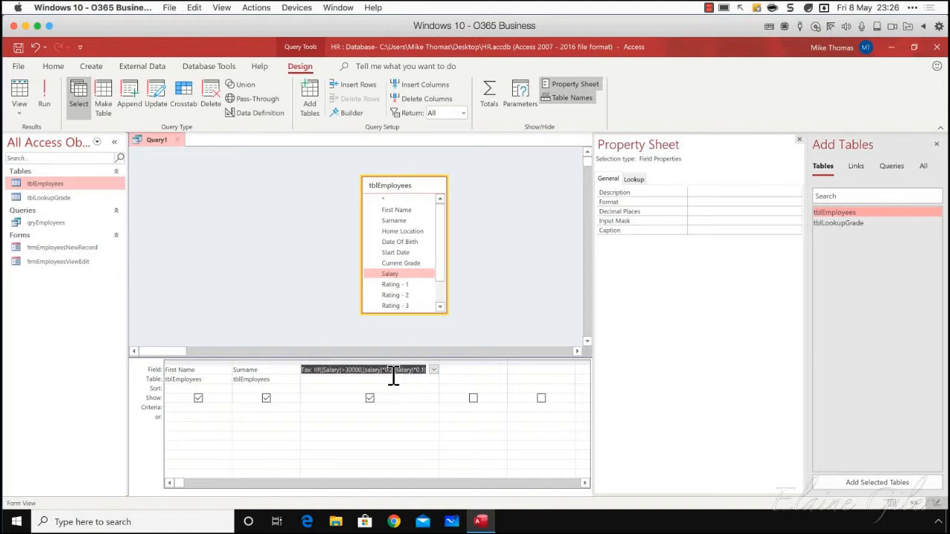
{"action": "left_click", "coordinate": [394, 371]}
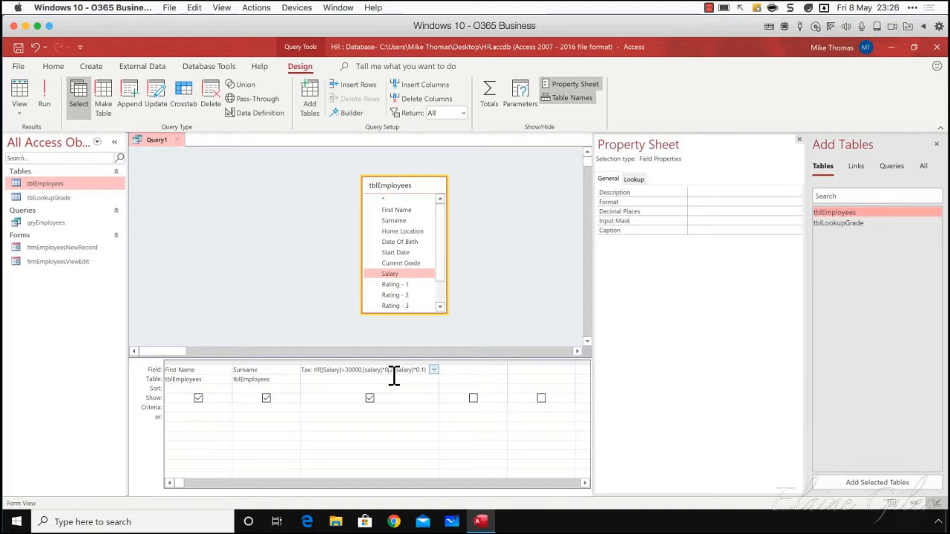
{"action": "key", "text": "alt"}
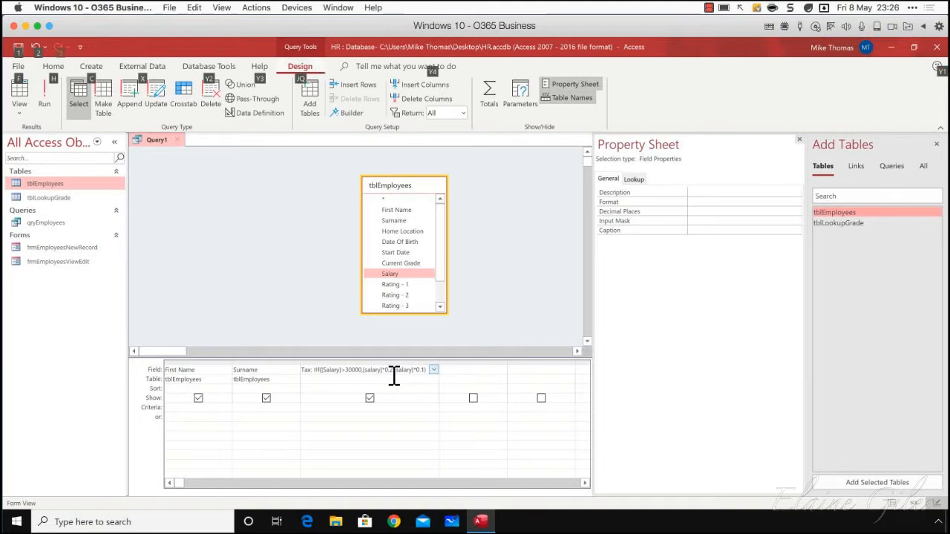
{"action": "key", "text": "alt"}
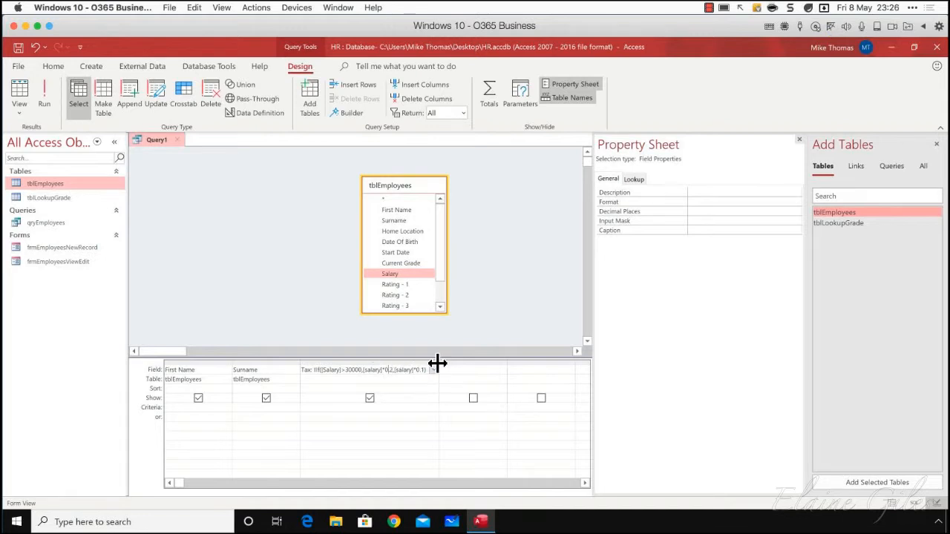
{"action": "left_click_drag", "start_coordinate": [437, 363], "coordinate": [487, 363]}
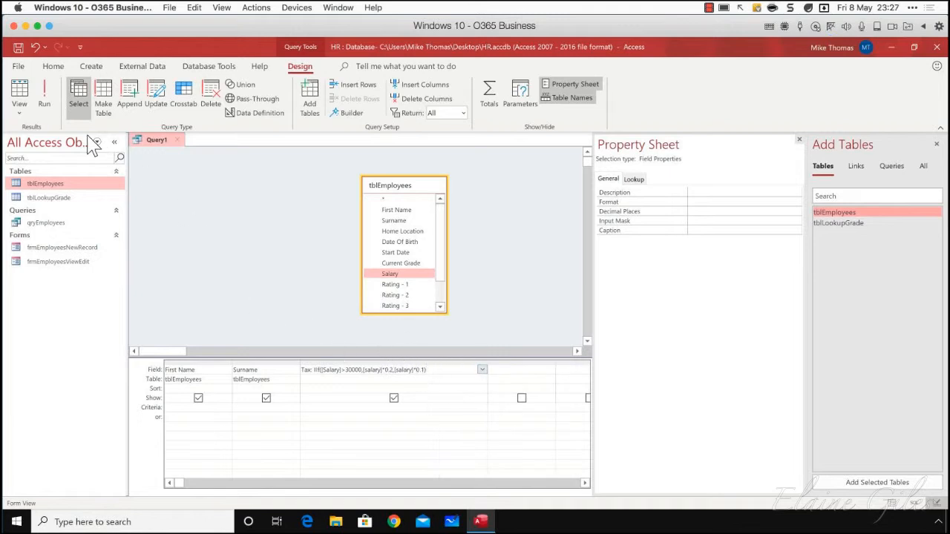
Examine the query's statement in SQL View and return to Design View
{"action": "left_click", "coordinate": [20, 104]}
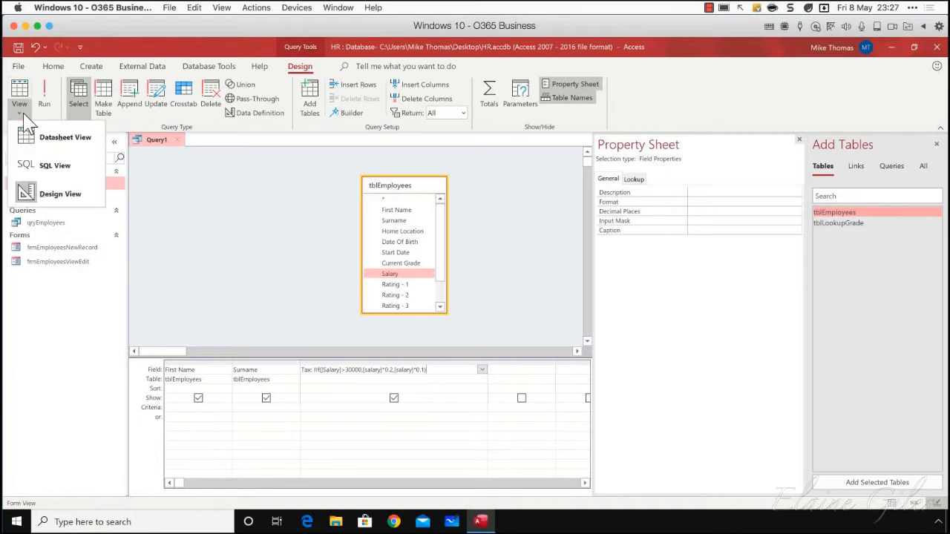
{"action": "left_click", "coordinate": [48, 167]}
{"action": "left_click", "coordinate": [200, 156]}
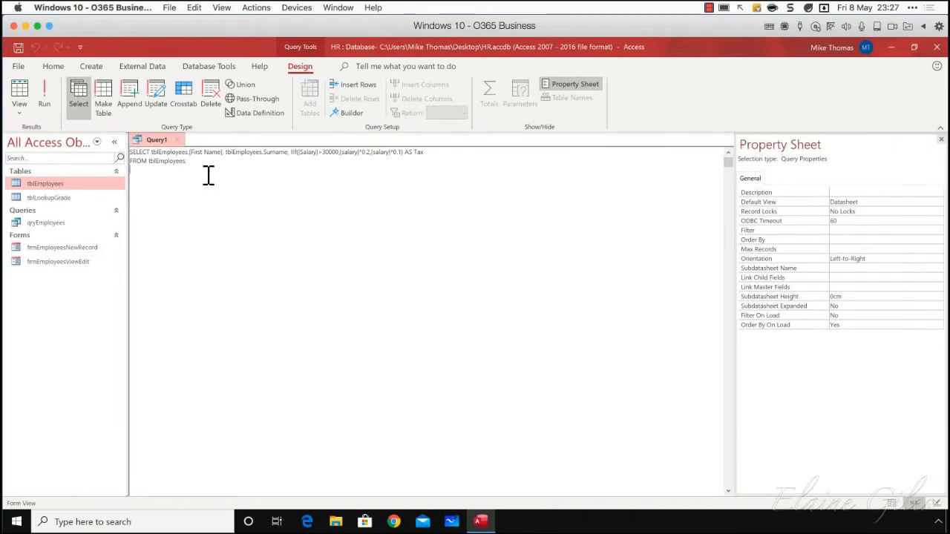
{"action": "left_click", "coordinate": [19, 108]}
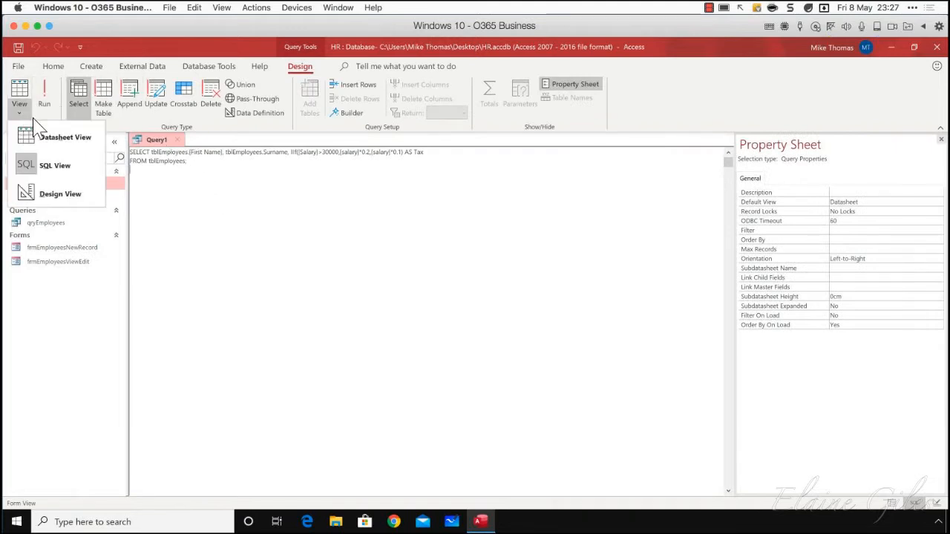
{"action": "left_click", "coordinate": [56, 195]}
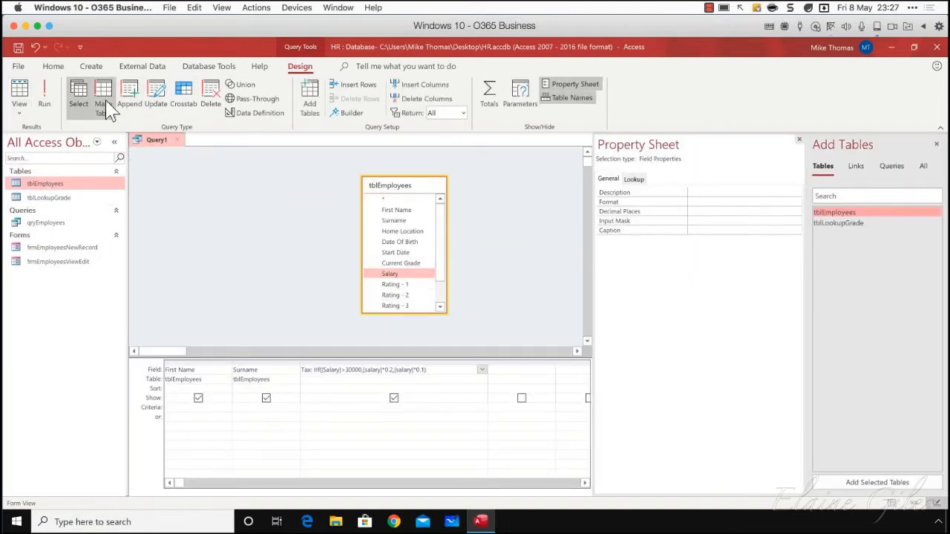
Run the query, insert the Salary field between Surname and Tax in its design, and rerun it to compare the first and fourth records
{"action": "left_click", "coordinate": [43, 97]}
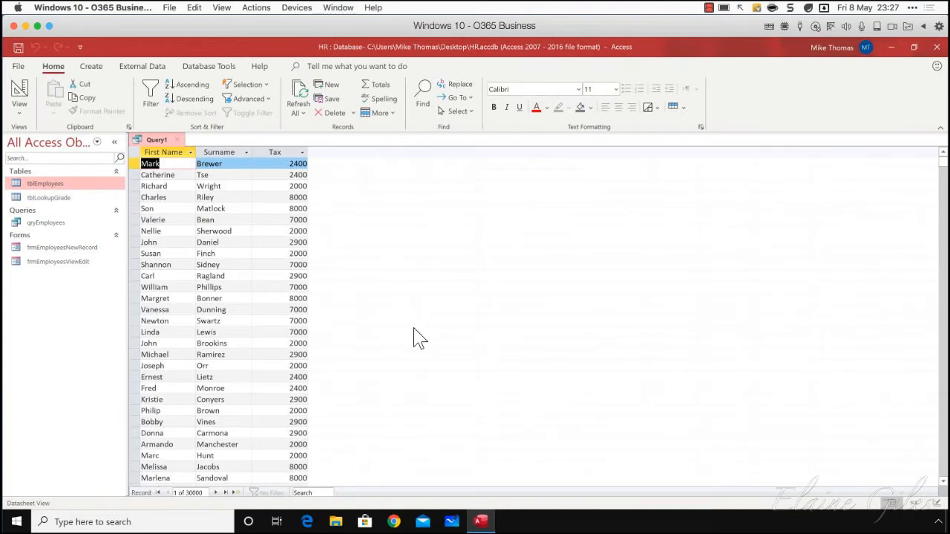
{"action": "left_click", "coordinate": [20, 108]}
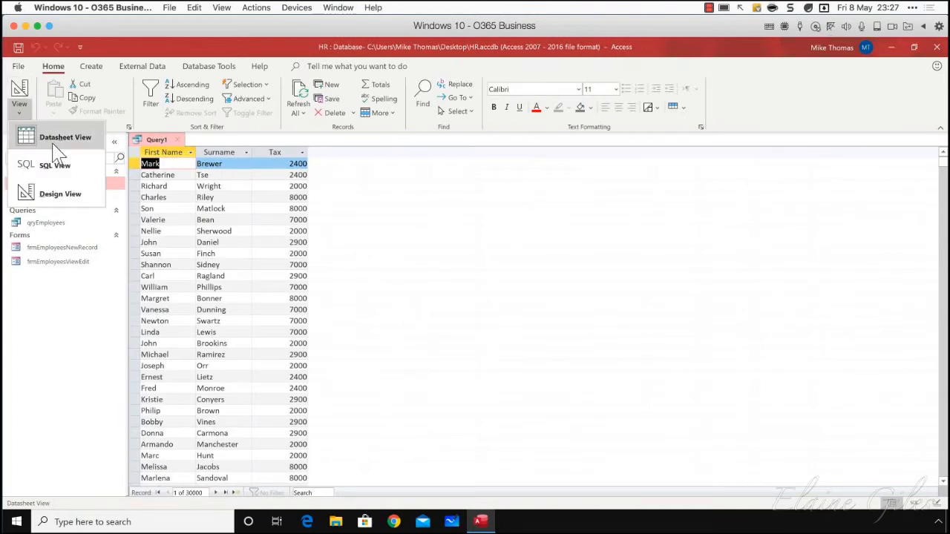
{"action": "left_click", "coordinate": [57, 193]}
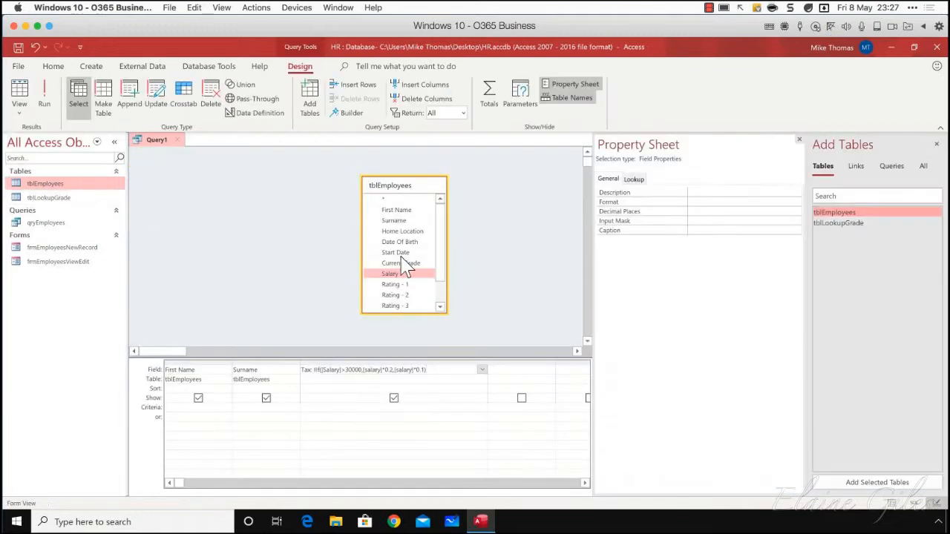
{"action": "left_click_drag", "start_coordinate": [394, 271], "coordinate": [325, 370]}
{"action": "left_click", "coordinate": [44, 96]}
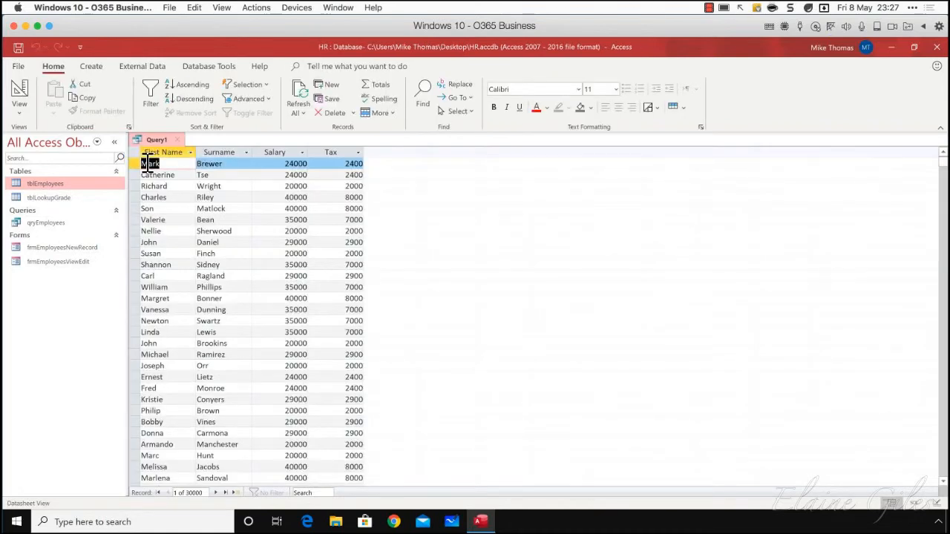
{"action": "left_click", "coordinate": [133, 163]}
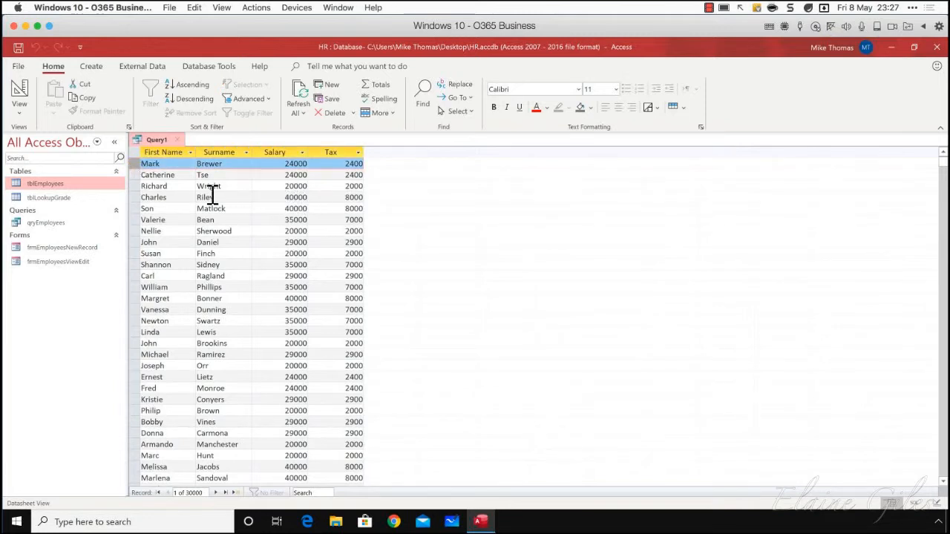
{"action": "left_click", "coordinate": [135, 197]}
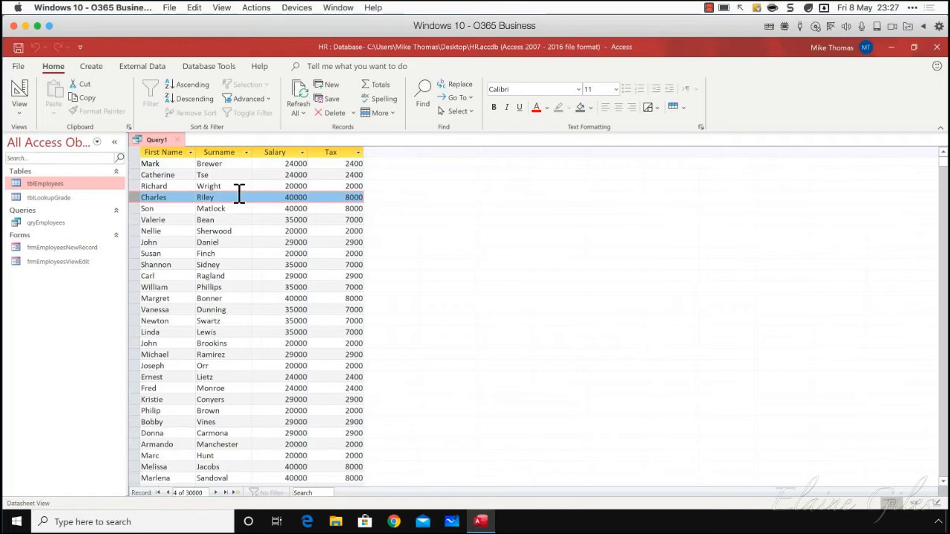
Return the query to Design View and remove the Salary and Tax columns from the grid
{"action": "left_click", "coordinate": [19, 110]}
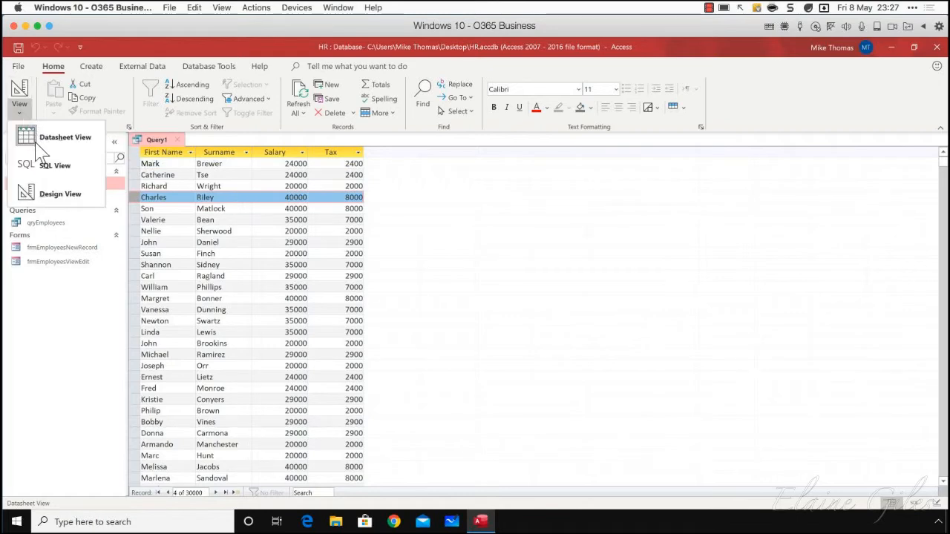
{"action": "left_click", "coordinate": [58, 194]}
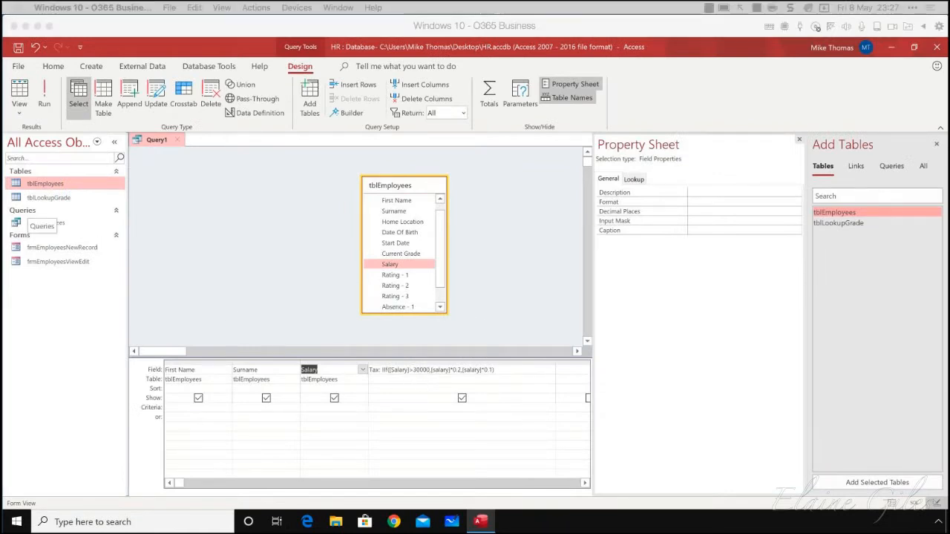
{"action": "left_click", "coordinate": [352, 362]}
{"action": "left_click", "coordinate": [405, 361]}
{"action": "left_click", "coordinate": [346, 359], "text": "shift"}
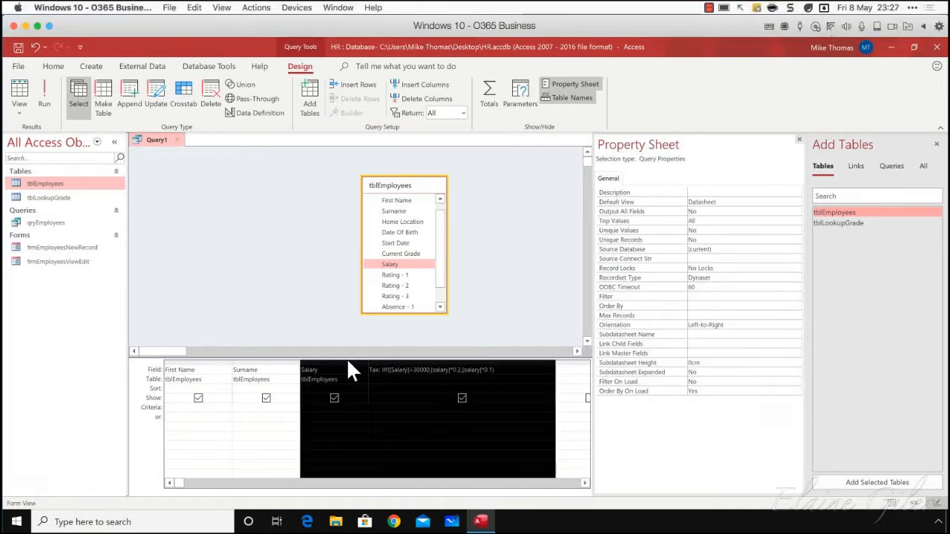
{"action": "key", "text": "Delete"}
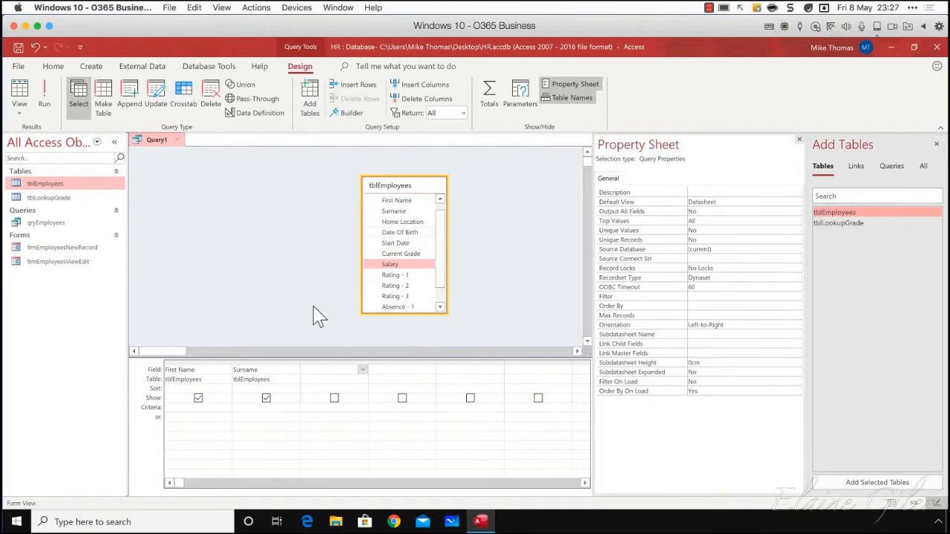
Add the Date Of Birth field from tblEmployees to the query grid after Surname
{"action": "scroll", "coordinate": [440, 248], "scroll_direction": "down", "scroll_amount": 1}
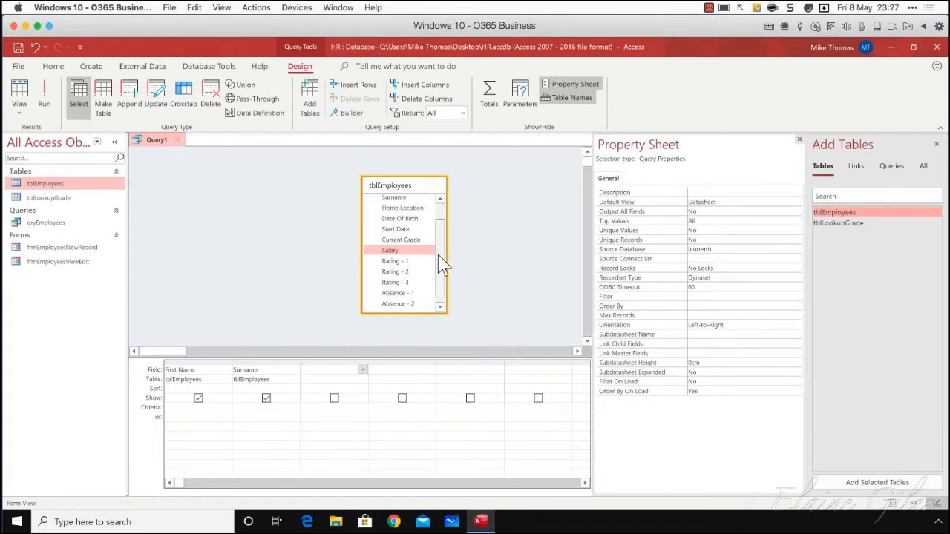
{"action": "scroll", "coordinate": [442, 248], "scroll_direction": "up", "scroll_amount": 2}
{"action": "left_click_drag", "start_coordinate": [399, 242], "coordinate": [325, 369]}
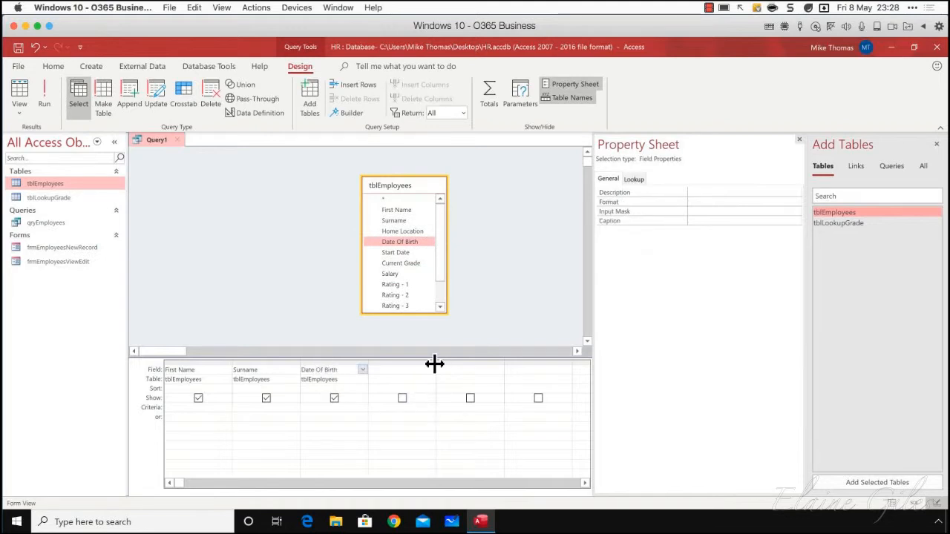
Widen the empty column after Date Of Birth and enter the calculated field Age:Date()-Date of Birth in it
{"action": "left_click_drag", "start_coordinate": [436, 364], "coordinate": [549, 364]}
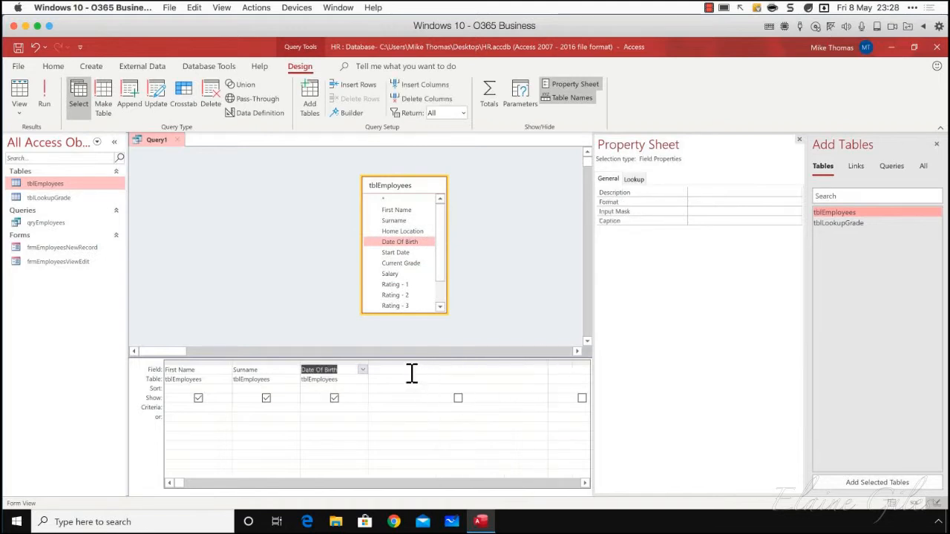
{"action": "left_click", "coordinate": [412, 373]}
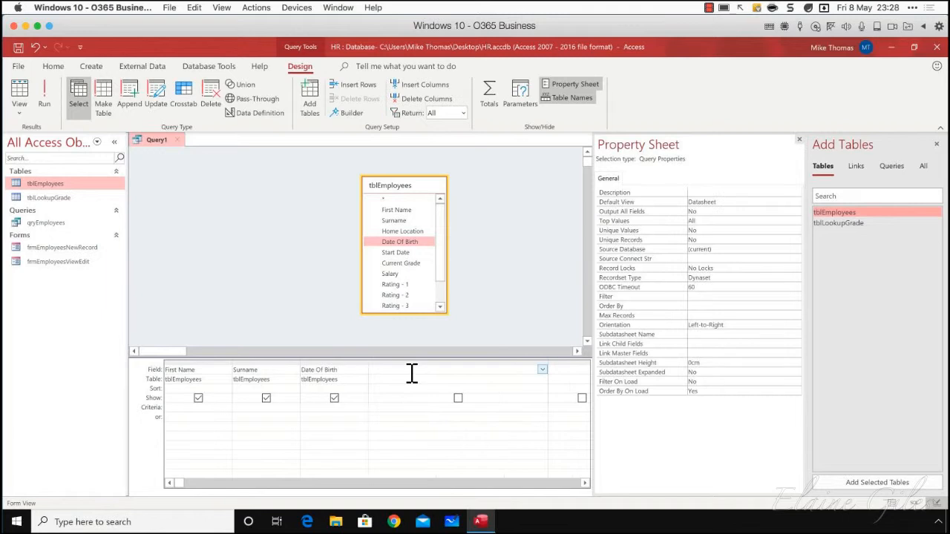
{"action": "type", "text": "Age:Date"}
{"action": "type", "text": "()-Date of Birth"}
View the Age expression in the Expression Builder and close it without making changes
{"action": "left_click", "coordinate": [352, 114]}
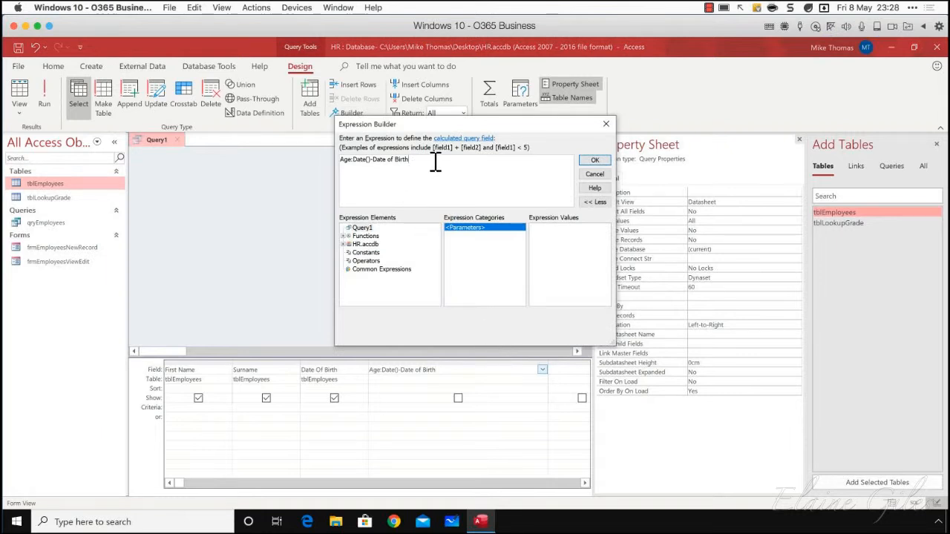
{"action": "left_click", "coordinate": [607, 125]}
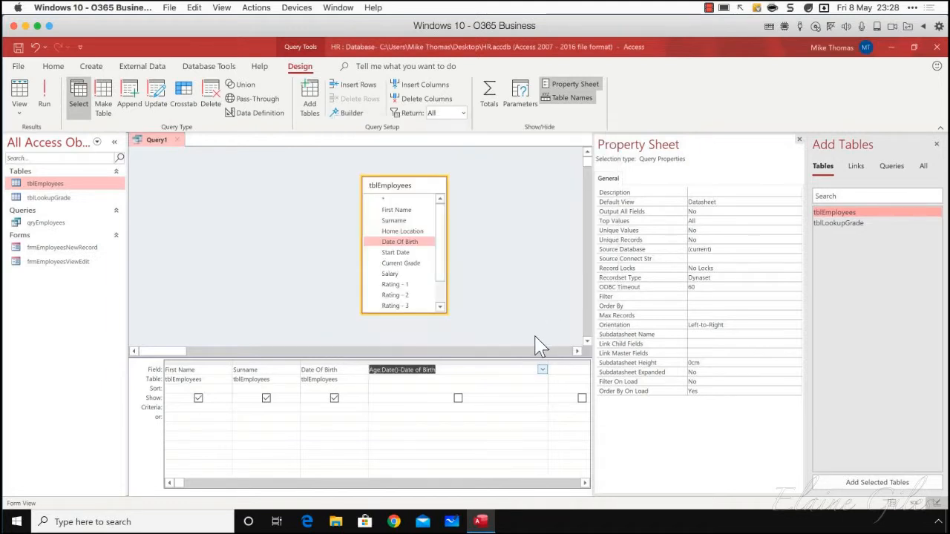
{"action": "left_click", "coordinate": [349, 113]}
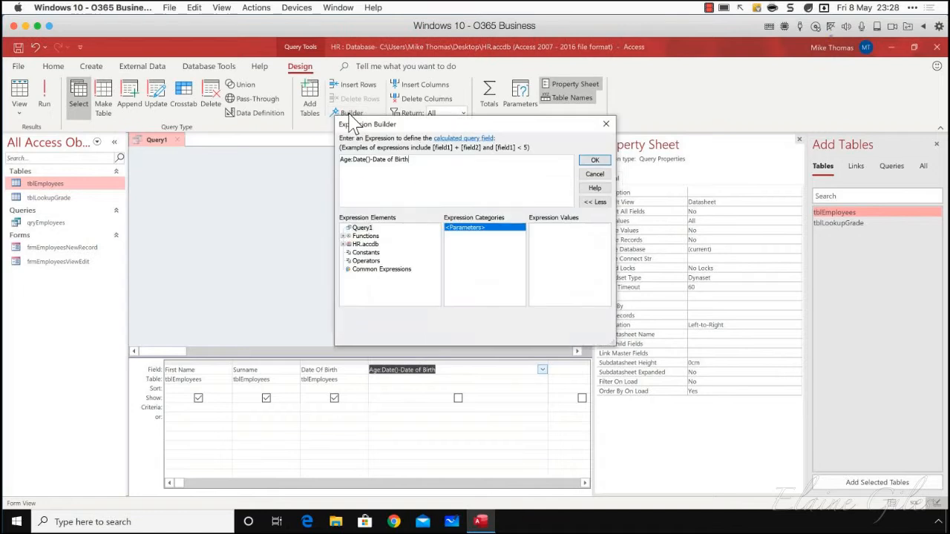
{"action": "left_click", "coordinate": [605, 124]}
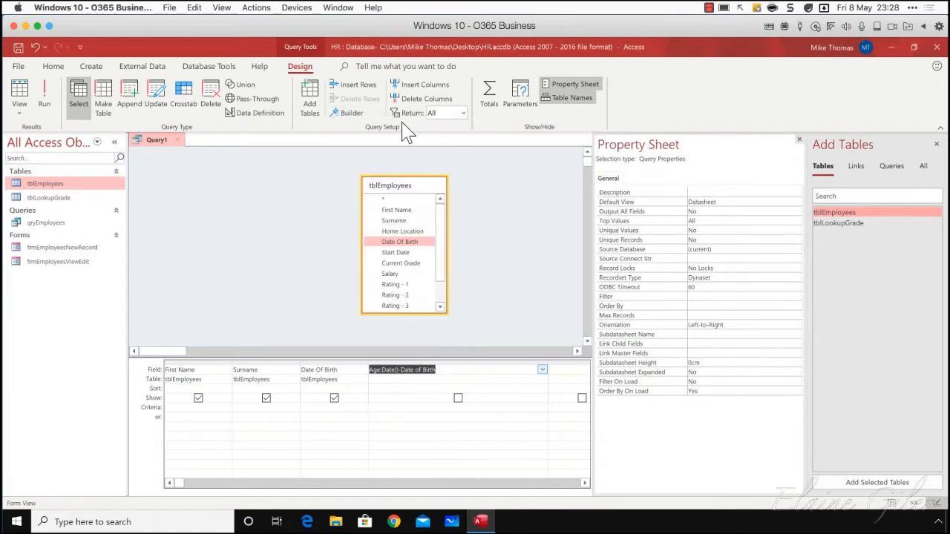
{"action": "left_click", "coordinate": [349, 113]}
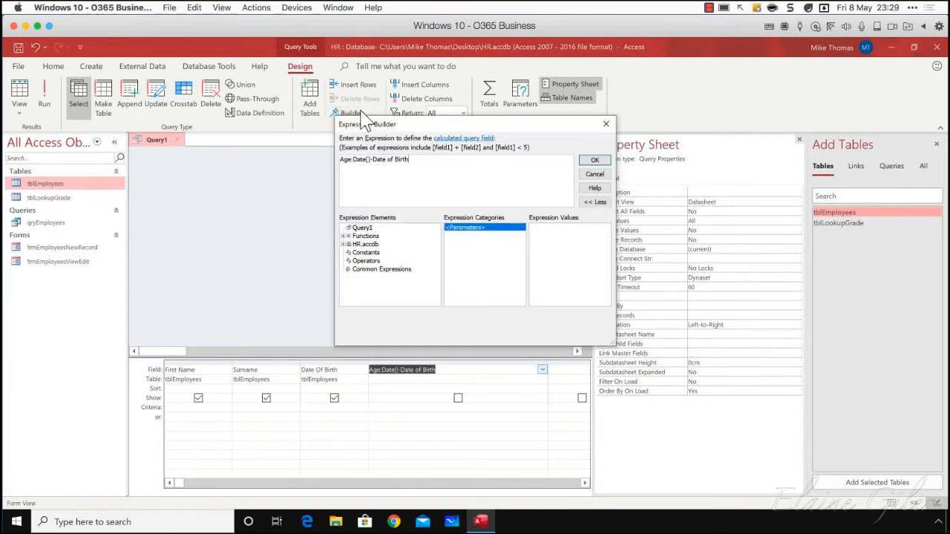
{"action": "left_click", "coordinate": [606, 124]}
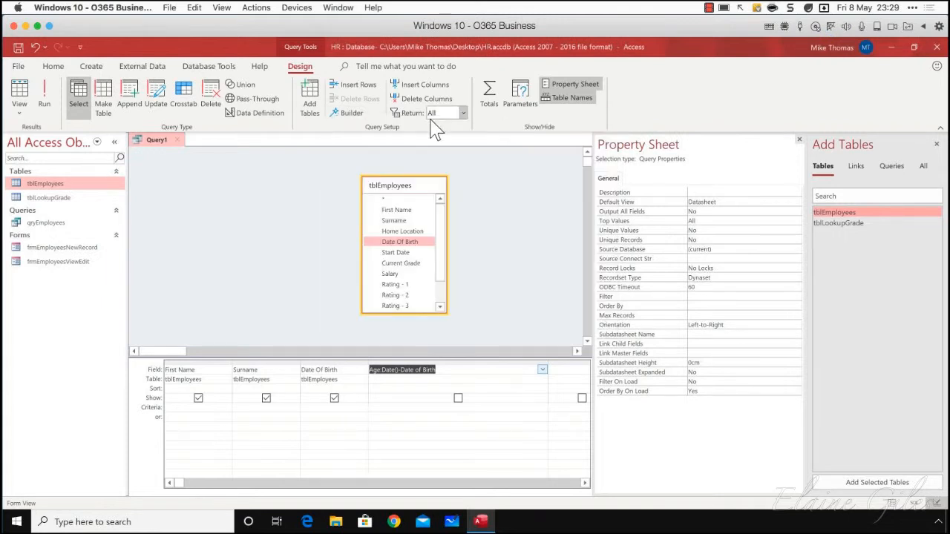
{"action": "left_click", "coordinate": [350, 113]}
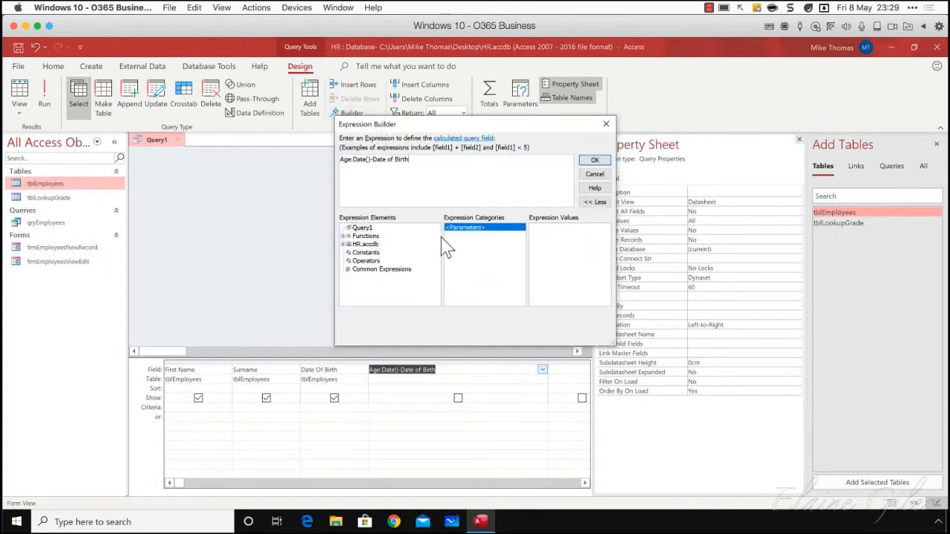
{"action": "left_click", "coordinate": [606, 124]}
Append a division by 365.25 to the Age expression and try to commit it
{"action": "left_click", "coordinate": [453, 370]}
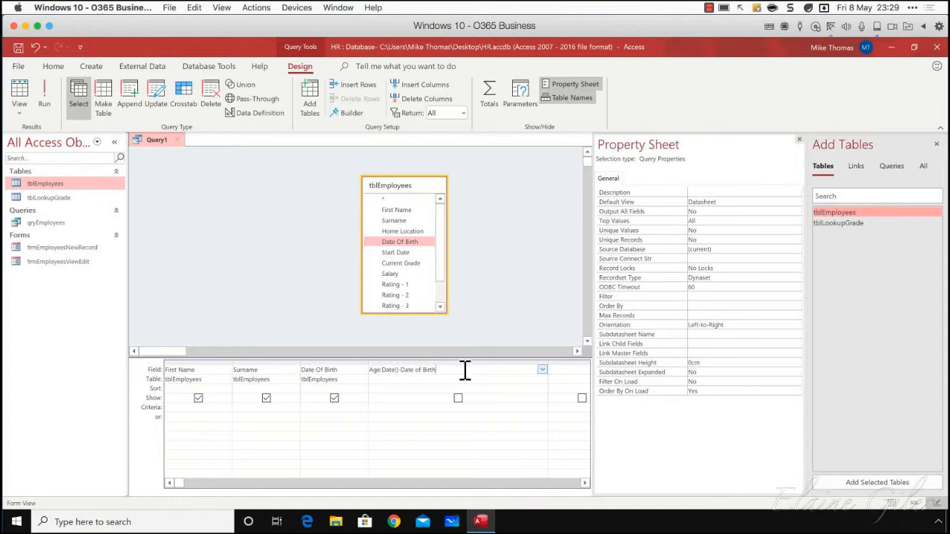
{"action": "type", "text": "/"}
{"action": "type", "text": "356"}
{"action": "key", "text": "BackSpace"}
{"action": "key", "text": "BackSpace"}
{"action": "key", "text": "BackSpace"}
{"action": "type", "text": "365.25"}
{"action": "key", "text": "Return"}
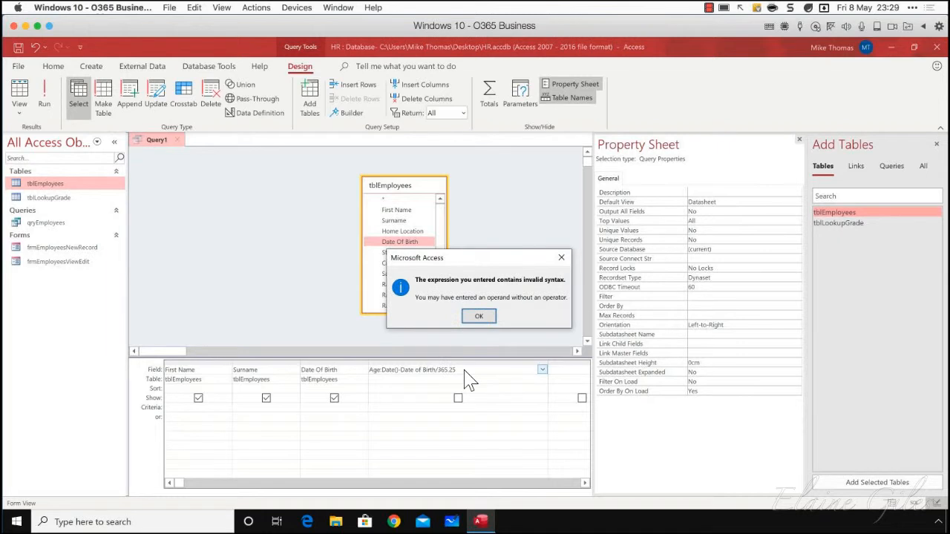
{"action": "left_click", "coordinate": [479, 316]}
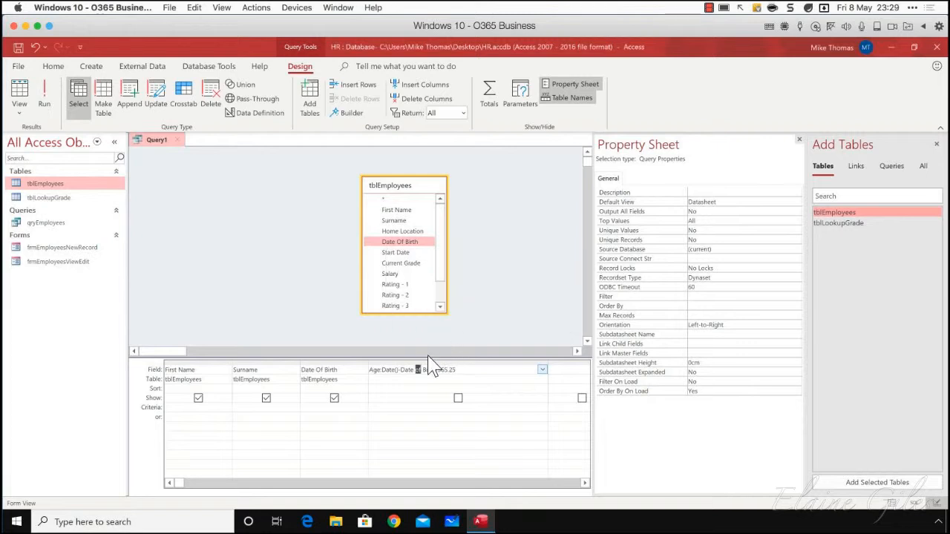
Enclose the Date of Birth field name in square brackets within the Age expression and commit it
{"action": "left_click", "coordinate": [405, 370]}
{"action": "type", "text": "["}
{"action": "type", "text": "]"}
{"action": "key", "text": "Return"}
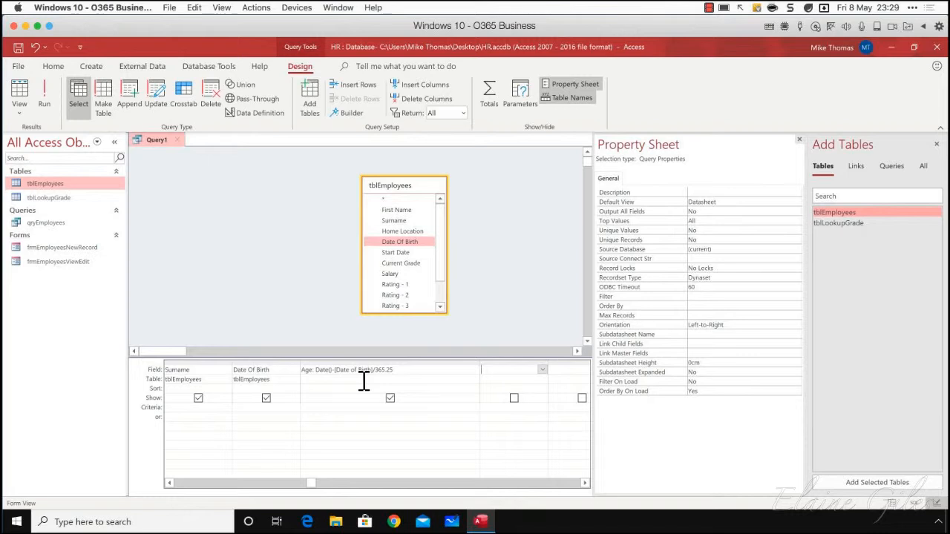
Put parentheses around the date subtraction so the Age expression reads (Date()-[Date of Birth])/365.25
{"action": "left_click", "coordinate": [316, 369]}
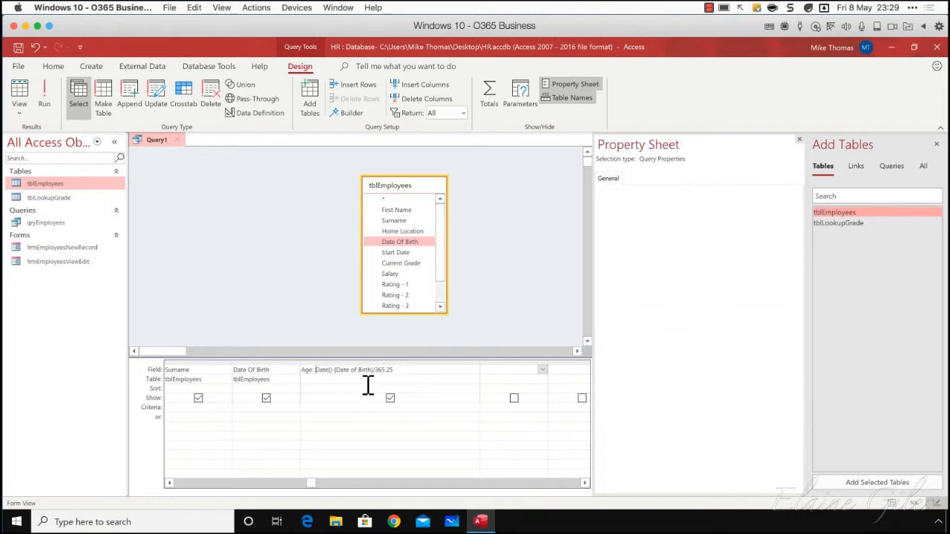
{"action": "type", "text": "("}
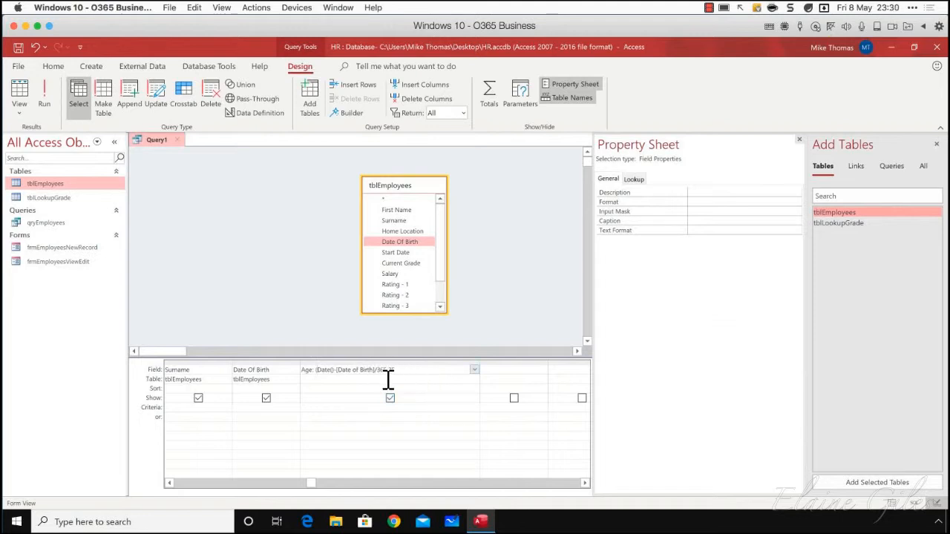
{"action": "type", "text": ")"}
{"action": "key", "text": "Tab"}
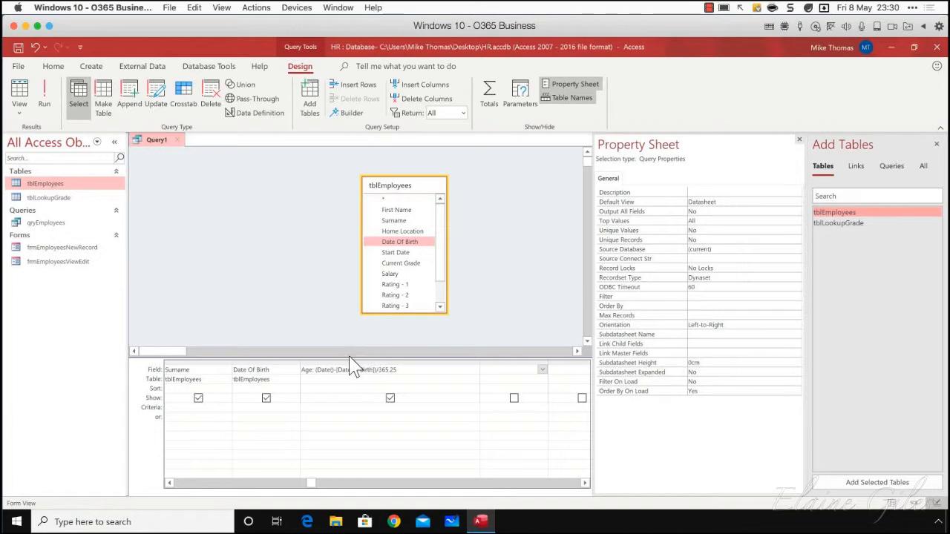
Run the query, resize the Age column so its full values show, and select the third record
{"action": "left_click", "coordinate": [49, 100]}
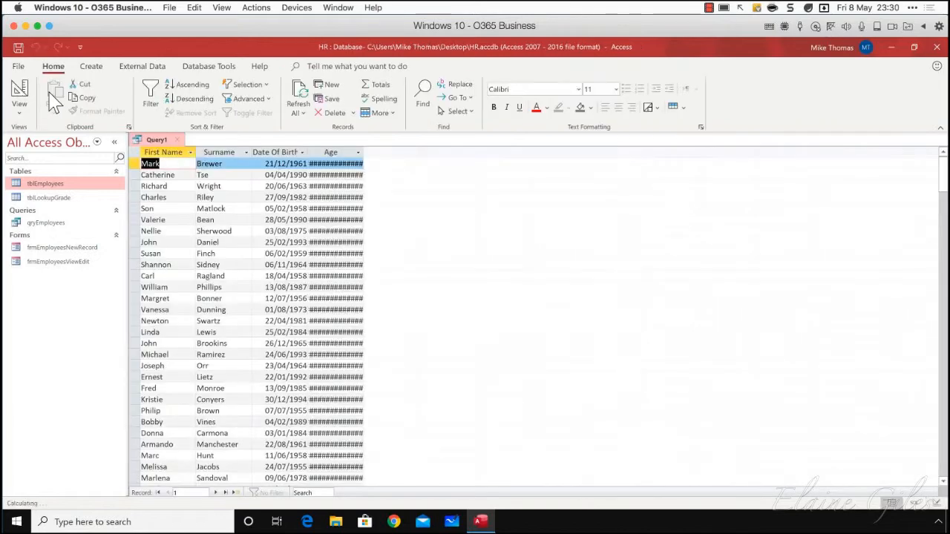
{"action": "double_click", "coordinate": [364, 152]}
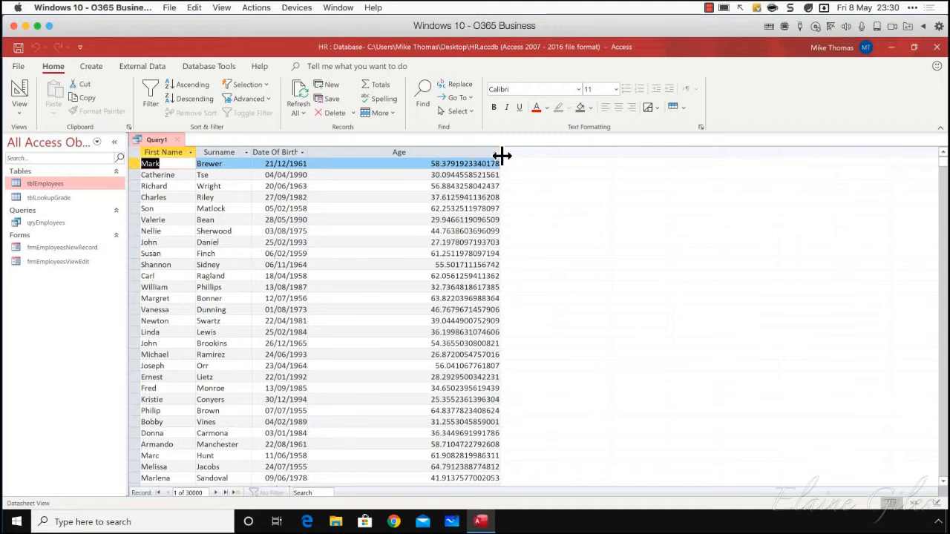
{"action": "left_click_drag", "start_coordinate": [501, 156], "coordinate": [420, 155]}
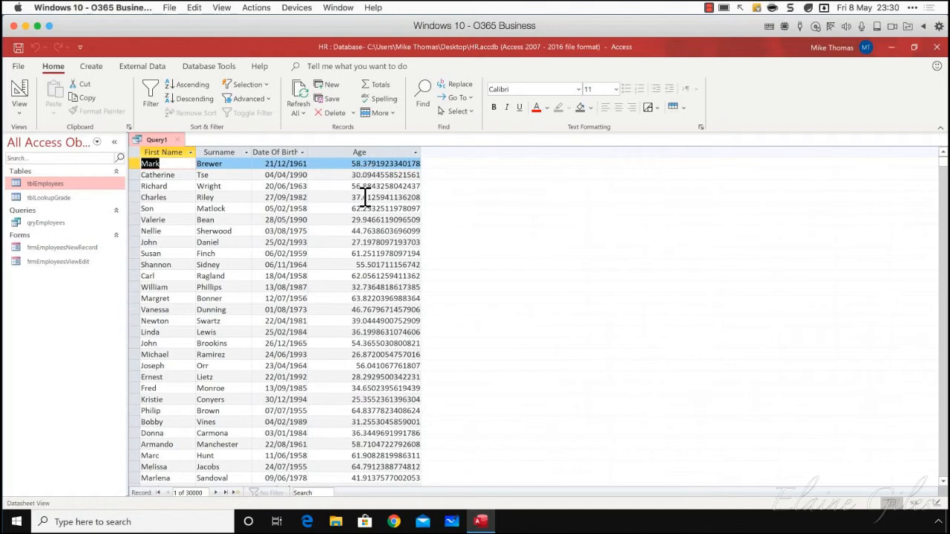
{"action": "left_click", "coordinate": [133, 187]}
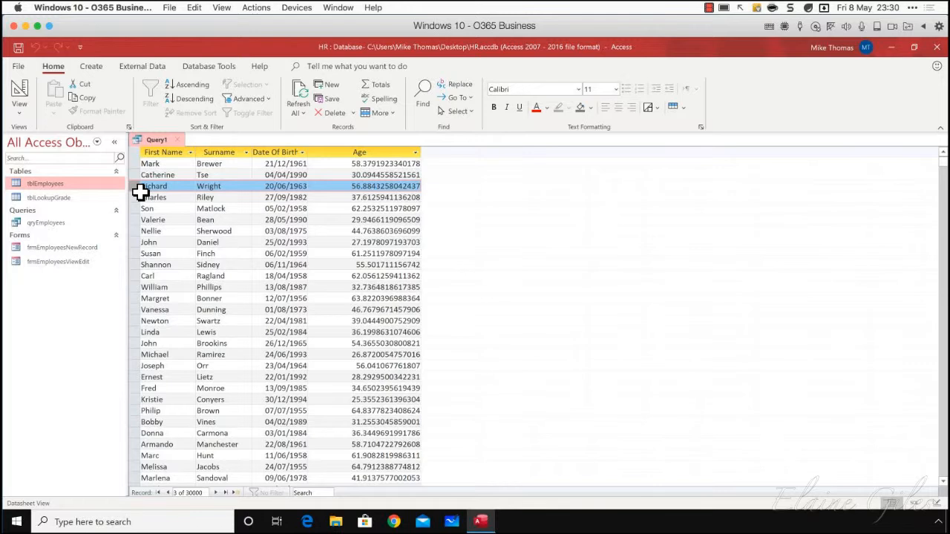
In Design View, wrap the Age calculation in the INT function as Int((Date()-[Date of Birth])/365.25)
{"action": "left_click", "coordinate": [23, 116]}
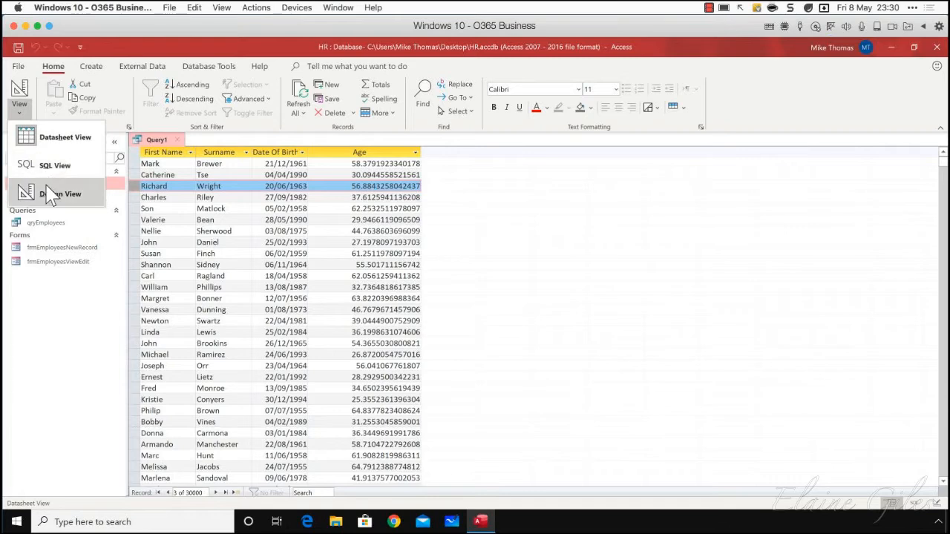
{"action": "left_click", "coordinate": [51, 194]}
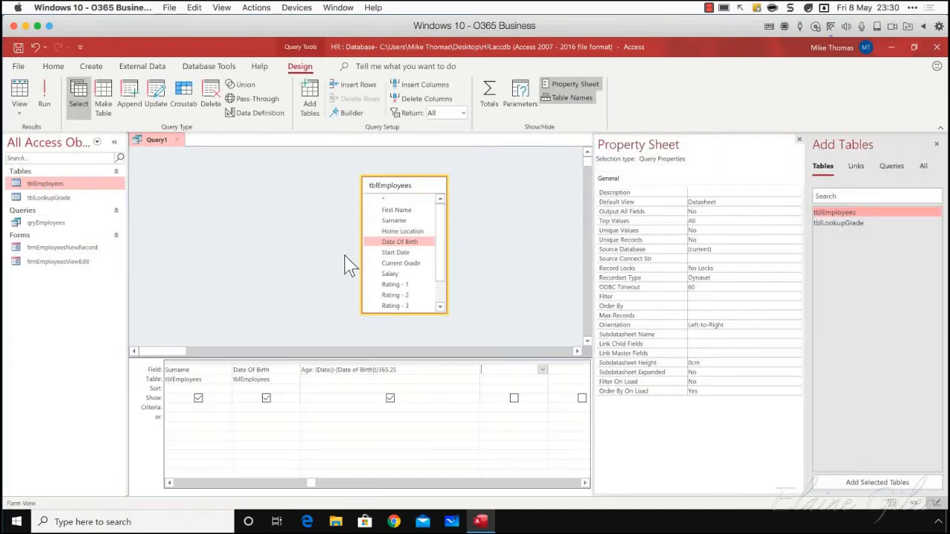
{"action": "left_click", "coordinate": [315, 370]}
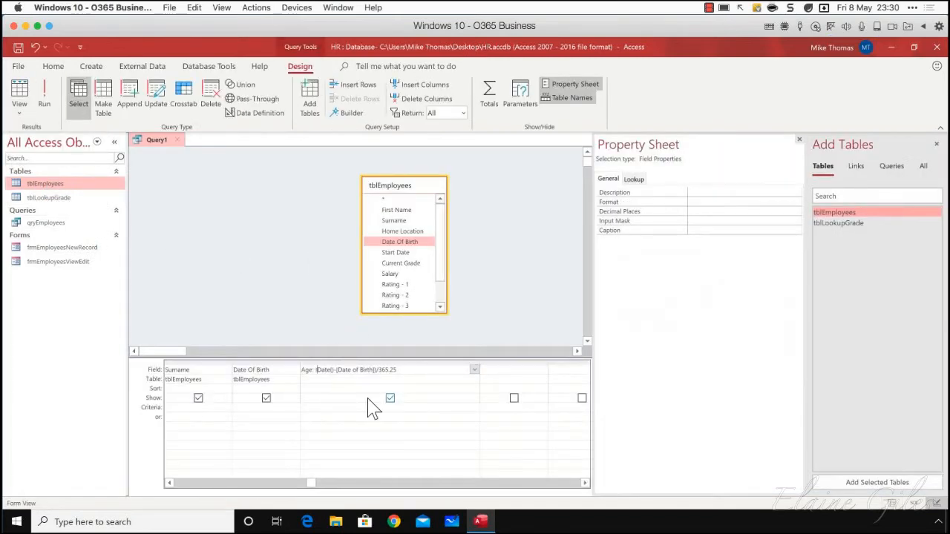
{"action": "type", "text": "INT"}
{"action": "type", "text": "("}
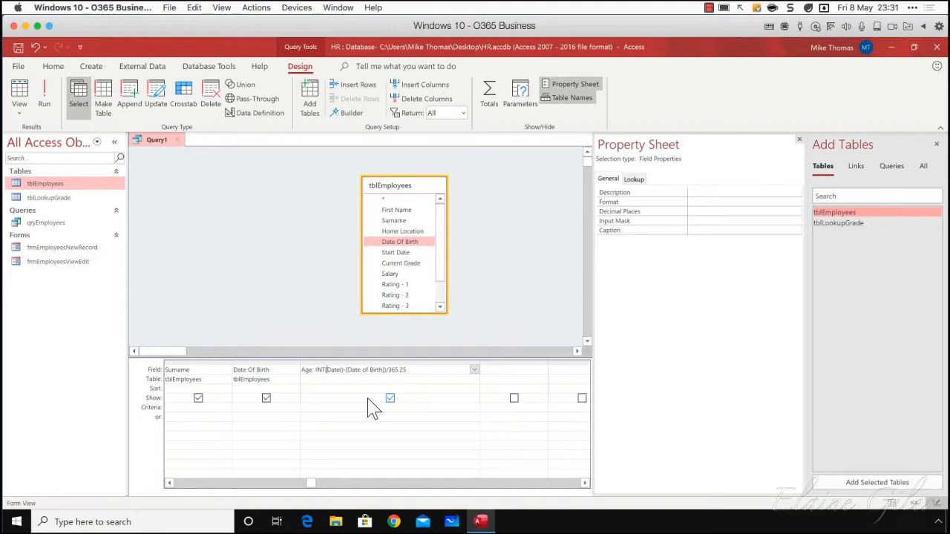
{"action": "type", "text": "("}
{"action": "left_click_drag", "start_coordinate": [327, 374], "coordinate": [314, 373]}
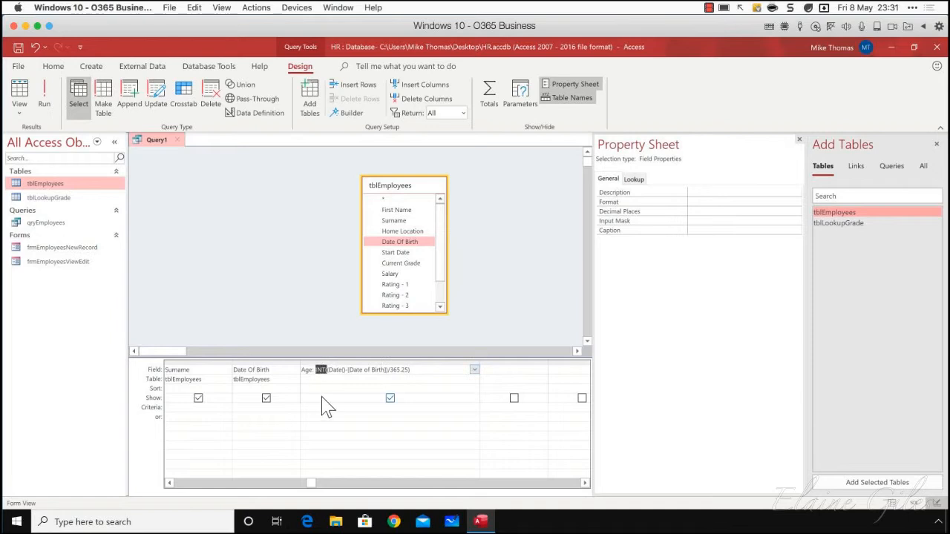
{"action": "left_click", "coordinate": [408, 370]}
{"action": "type", "text": ")"}
{"action": "left_click_drag", "start_coordinate": [328, 370], "coordinate": [385, 373]}
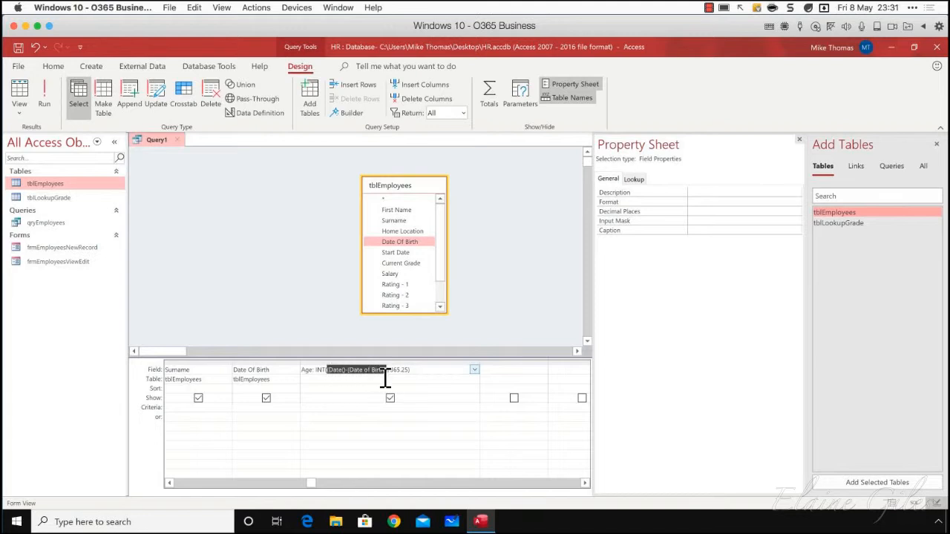
{"action": "left_click", "coordinate": [422, 372]}
{"action": "left_click", "coordinate": [329, 295]}
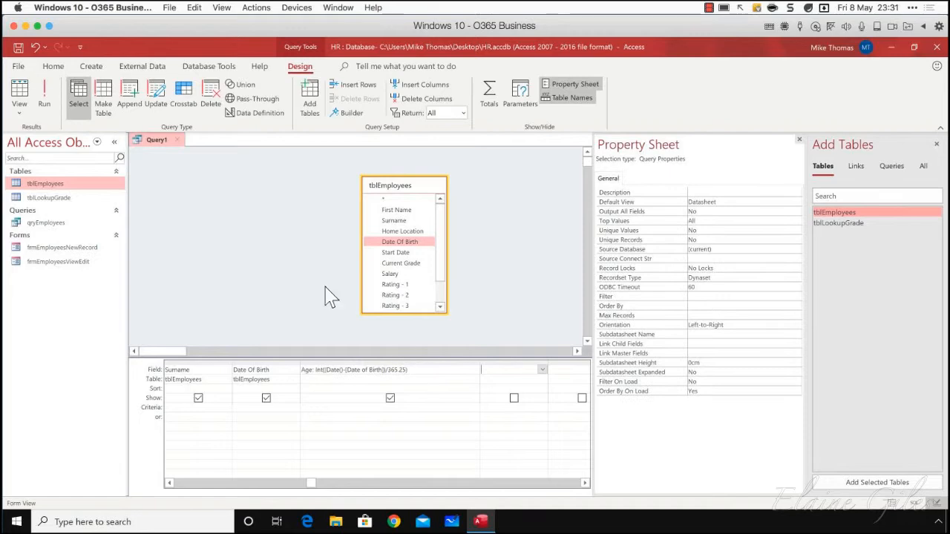
Run the query to check the whole-year Age values, and return to Design View
{"action": "left_click", "coordinate": [44, 100]}
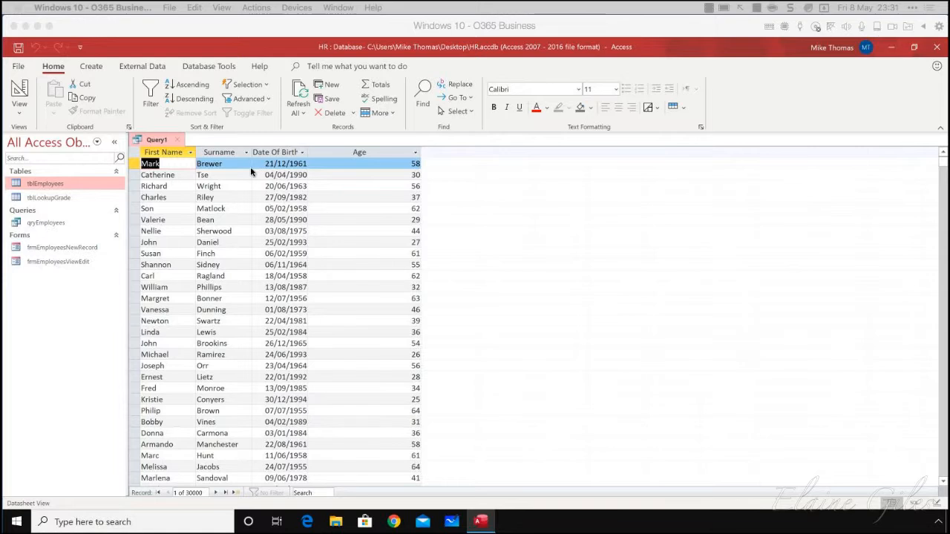
{"action": "left_click", "coordinate": [21, 113]}
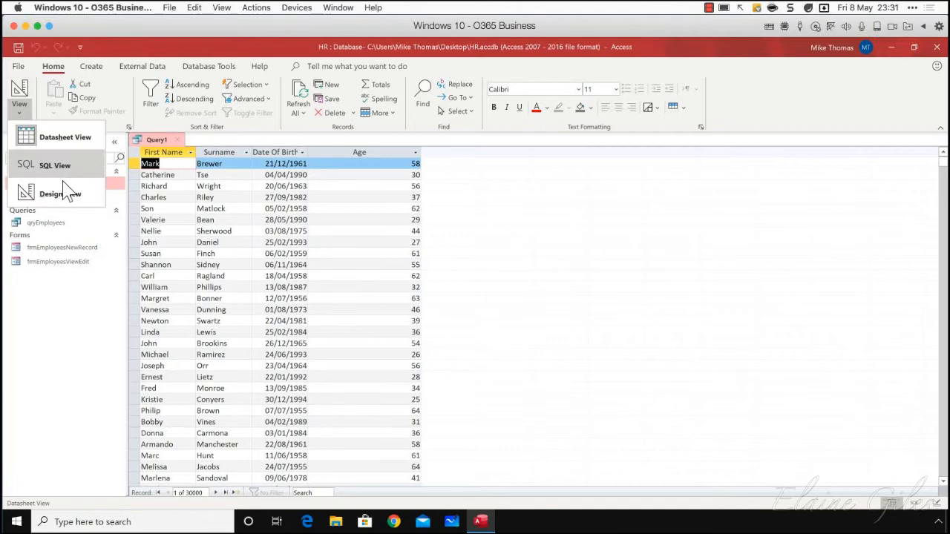
{"action": "left_click", "coordinate": [64, 194]}
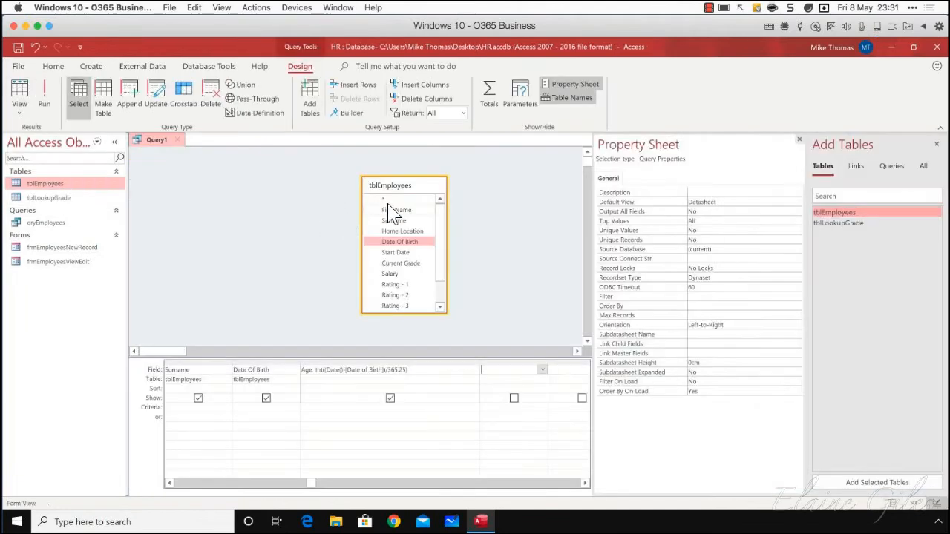
Delete the Age and Date Of Birth columns from the query design grid
{"action": "left_click", "coordinate": [369, 362]}
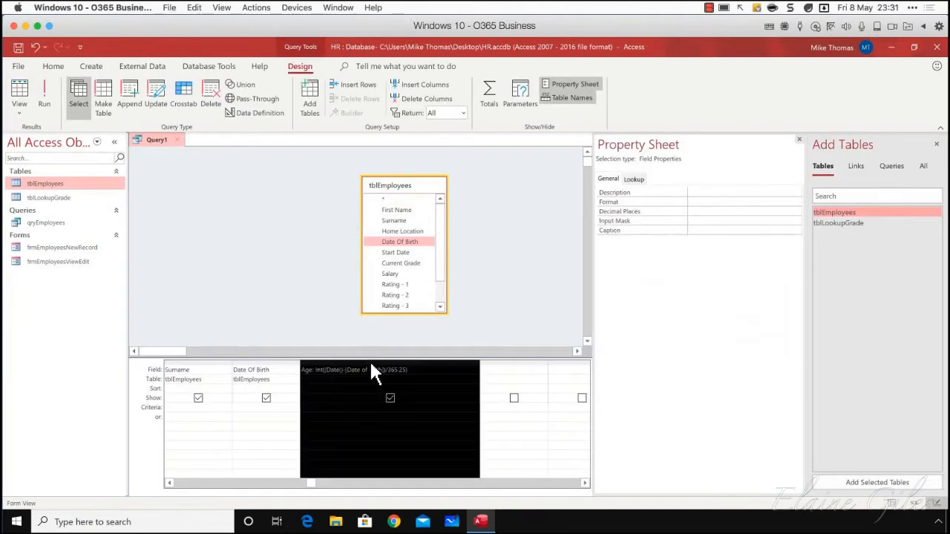
{"action": "key", "text": "Delete"}
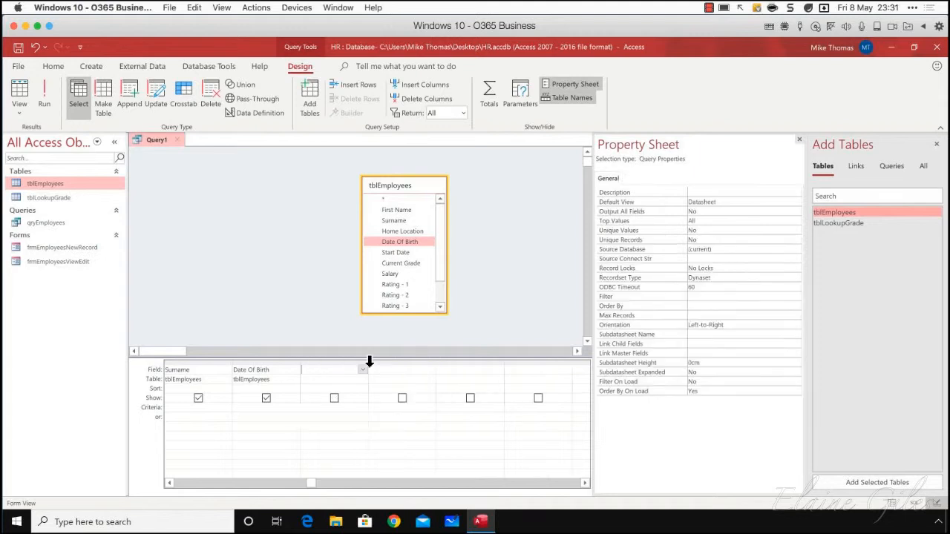
{"action": "left_click", "coordinate": [169, 484]}
{"action": "left_click", "coordinate": [340, 361]}
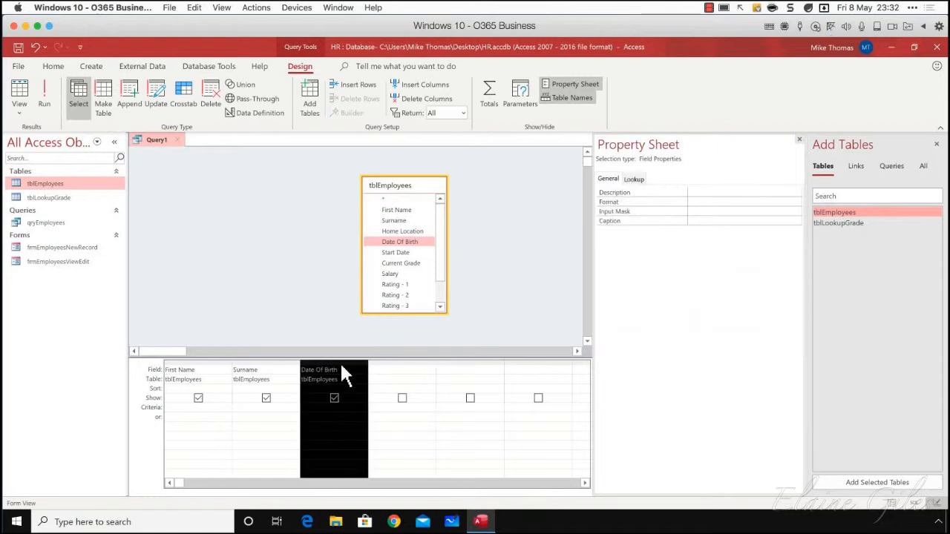
{"action": "key", "text": "Delete"}
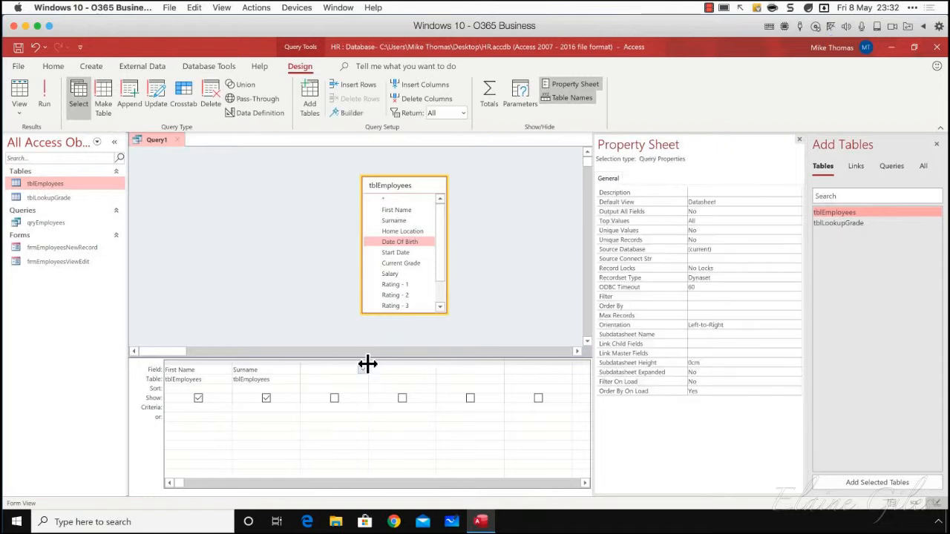
Widen the empty column after Surname and enter the calculated field Name: [First Name] & " " & [Surname]
{"action": "left_click_drag", "start_coordinate": [368, 364], "coordinate": [482, 365]}
{"action": "type", "text": "ame"}
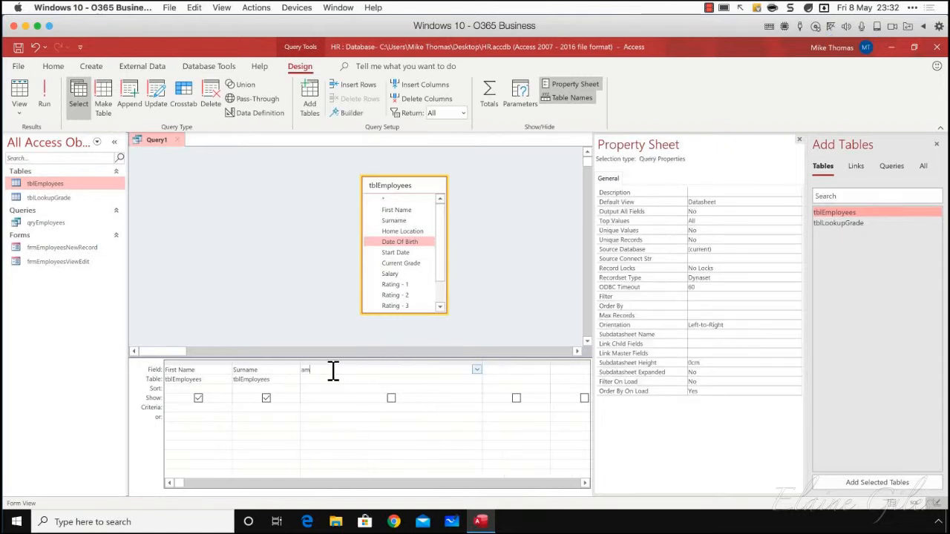
{"action": "key", "text": "BackSpace"}
{"action": "key", "text": "BackSpace"}
{"action": "key", "text": "BackSpace"}
{"action": "type", "text": "Name:"}
{"action": "type", "text": "[First Name"}
{"action": "type", "text": "& \" \" &"}
{"action": "type", "text": " Surname"}
{"action": "key", "text": "Tab"}
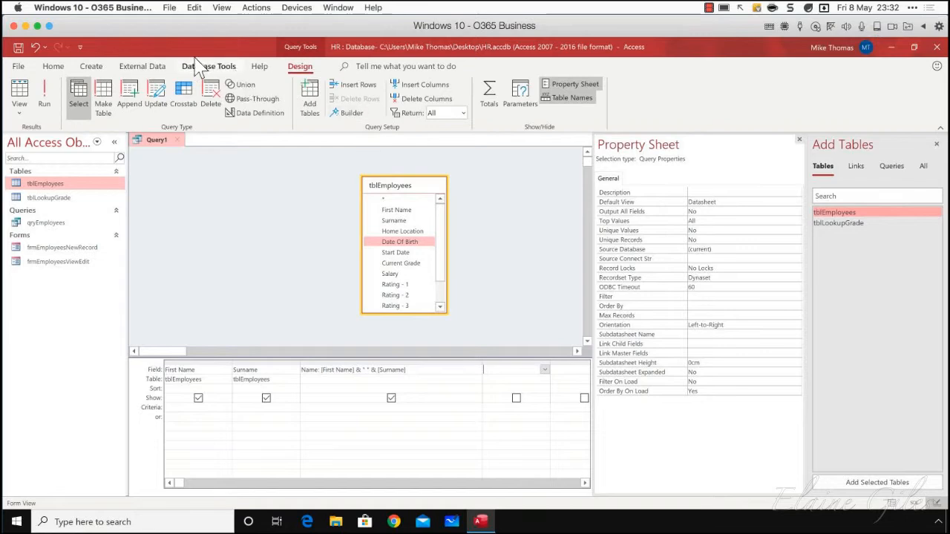
Run the query and widen the Name column to check the full names, and delete the Name field in Design View
{"action": "left_click", "coordinate": [47, 100]}
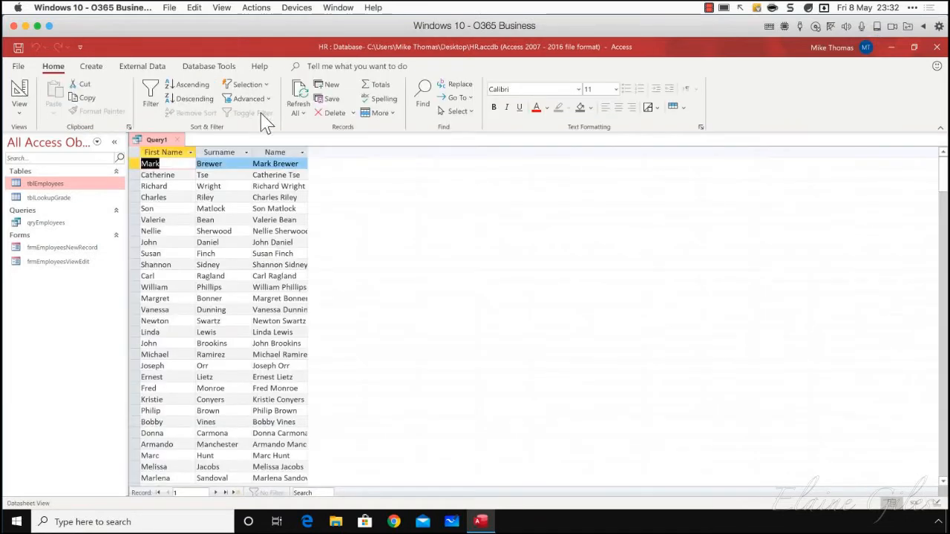
{"action": "left_click_drag", "start_coordinate": [307, 152], "coordinate": [377, 154]}
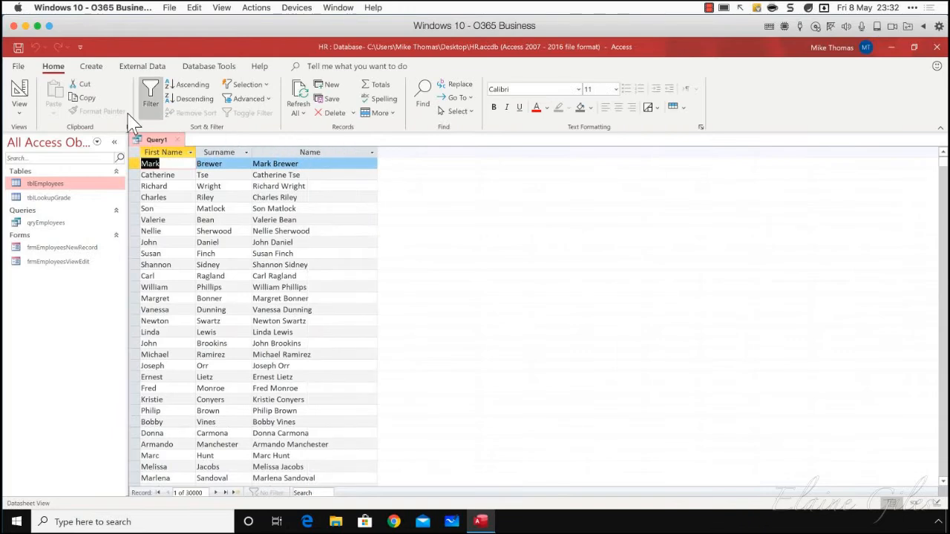
{"action": "left_click", "coordinate": [22, 123]}
{"action": "left_click", "coordinate": [52, 194]}
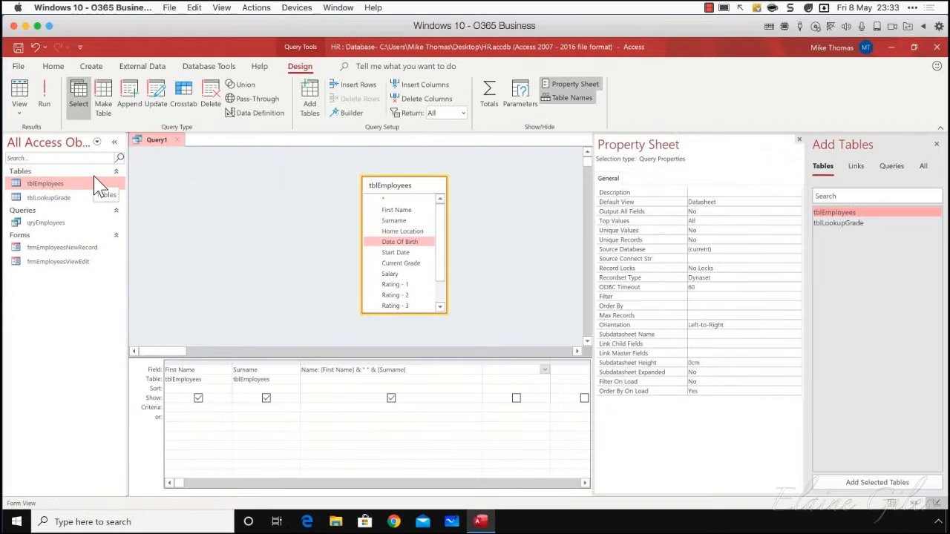
{"action": "left_click", "coordinate": [380, 363]}
{"action": "key", "text": "Delete"}
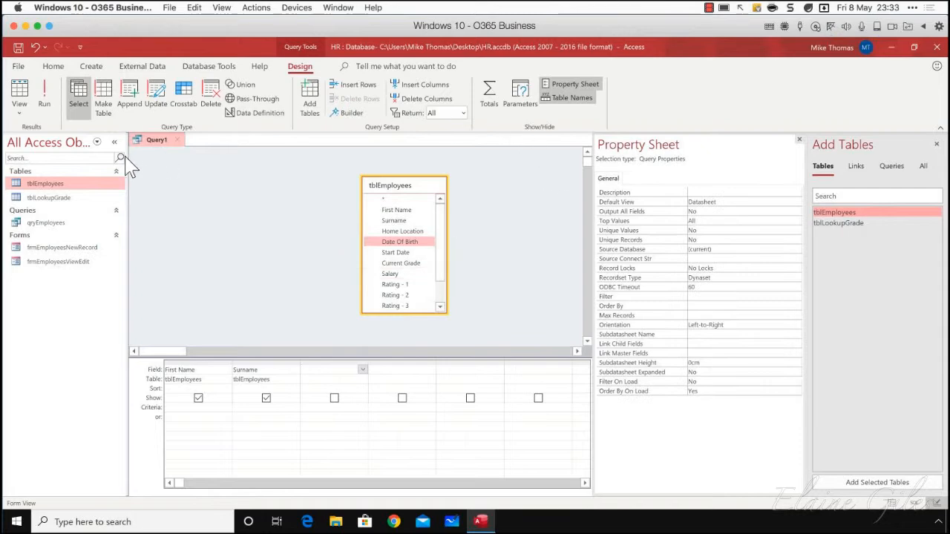
Open tblEmployees to examine the rating columns and their data types in Design View, and close the table
{"action": "double_click", "coordinate": [44, 184]}
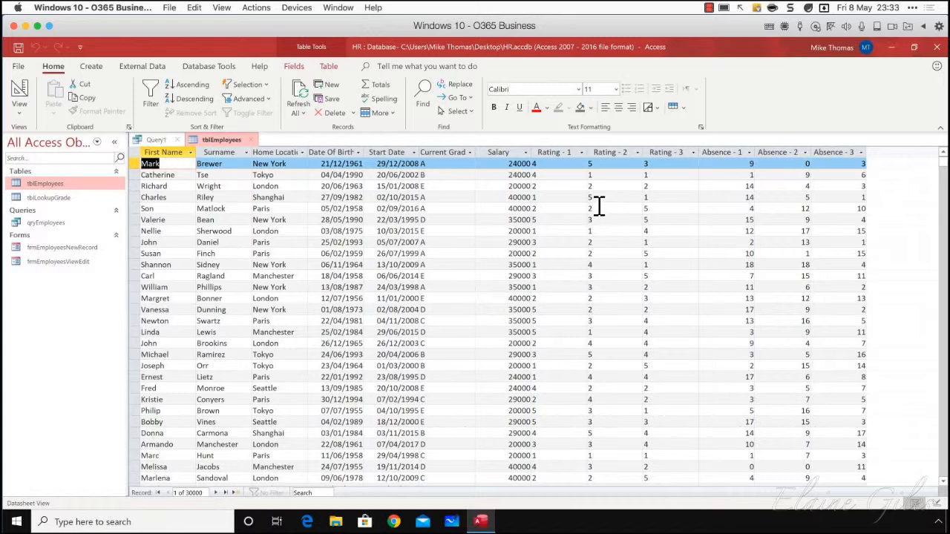
{"action": "left_click", "coordinate": [136, 165]}
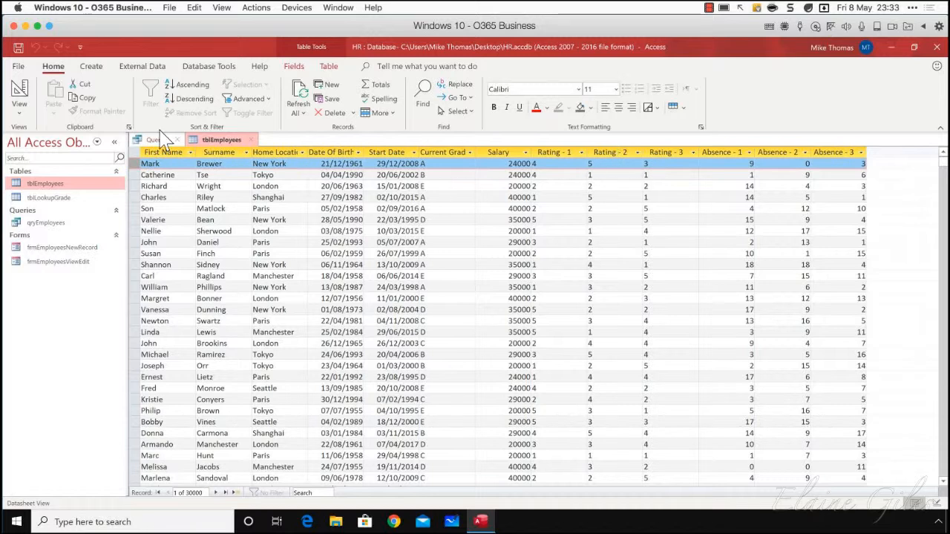
{"action": "left_click", "coordinate": [20, 112]}
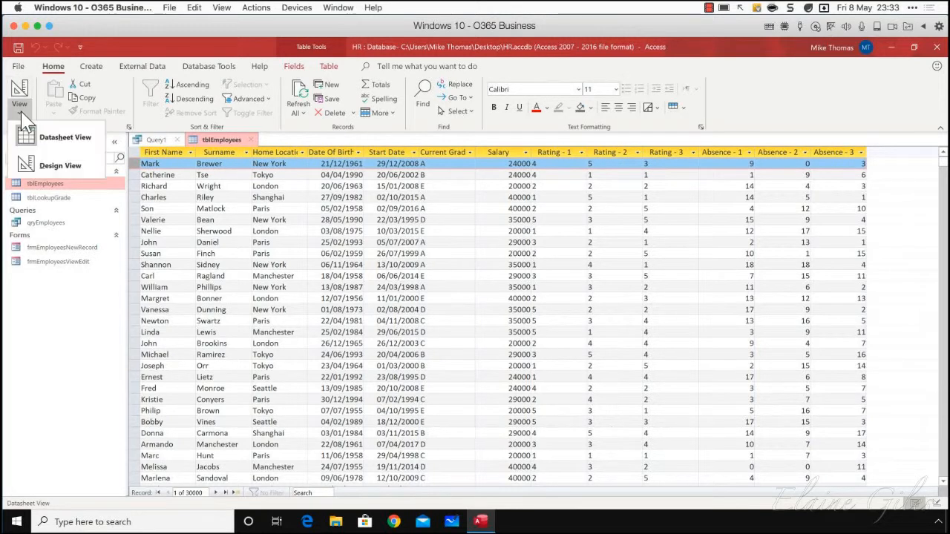
{"action": "left_click", "coordinate": [61, 166]}
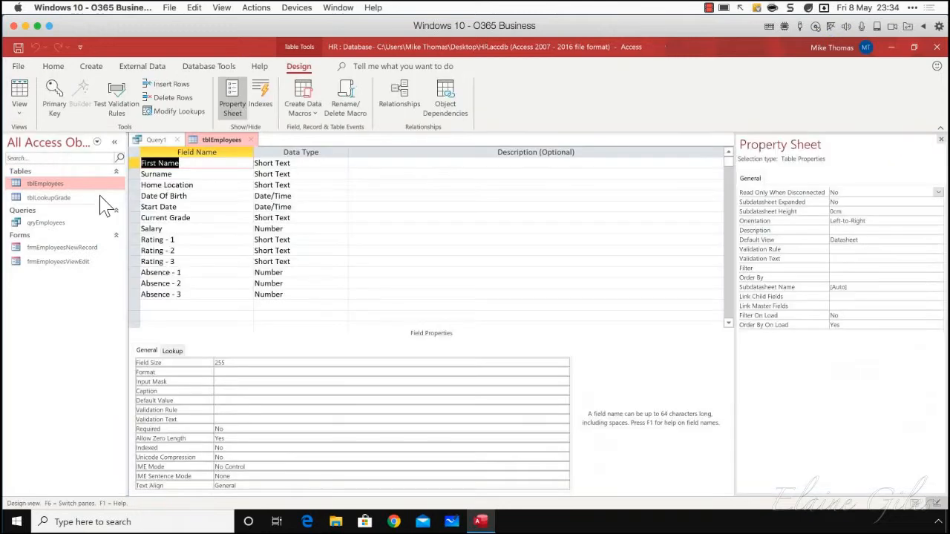
{"action": "left_click", "coordinate": [20, 112]}
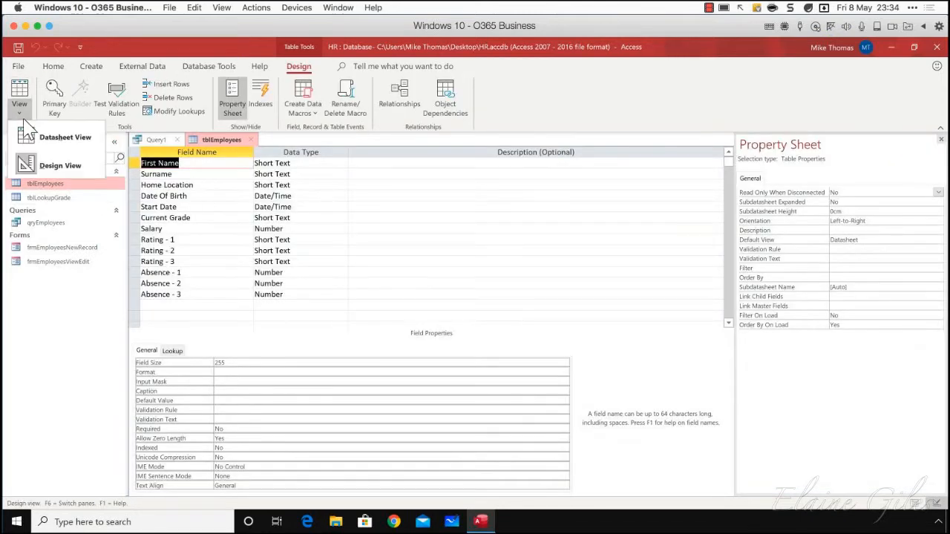
{"action": "left_click", "coordinate": [253, 148]}
{"action": "left_click", "coordinate": [251, 141]}
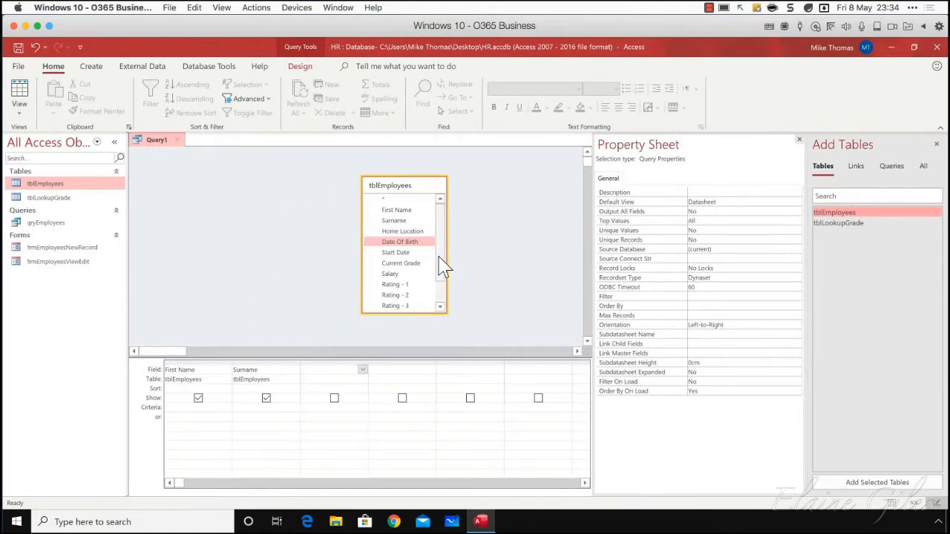
Add the Rating - 1, Rating - 2 and Rating - 3 fields to the query after Surname
{"action": "left_click_drag", "start_coordinate": [441, 265], "coordinate": [336, 372]}
{"action": "left_click_drag", "start_coordinate": [391, 265], "coordinate": [399, 393]}
{"action": "left_click_drag", "start_coordinate": [394, 275], "coordinate": [471, 392]}
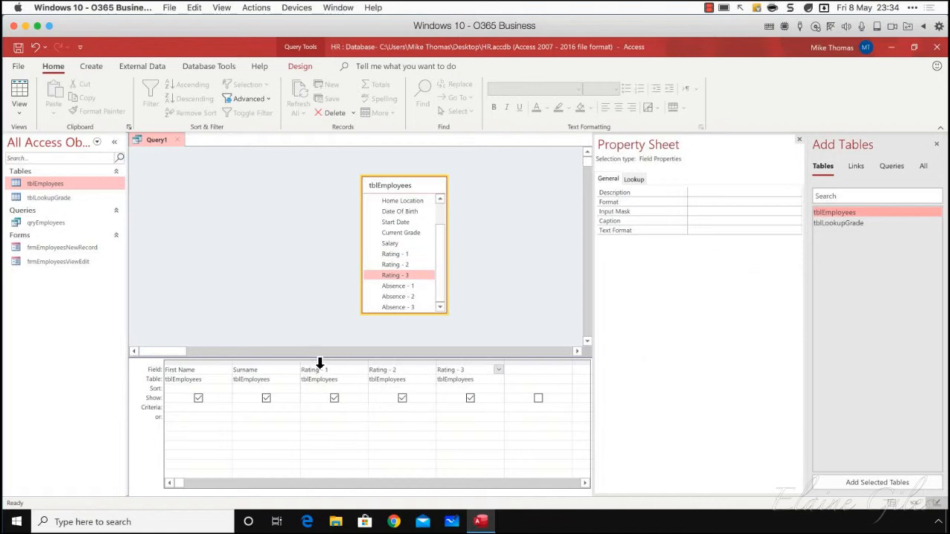
{"action": "left_click_drag", "start_coordinate": [317, 363], "coordinate": [459, 363]}
Close the Property Sheet and widen the empty query column after Rating - 3
{"action": "left_click", "coordinate": [517, 369]}
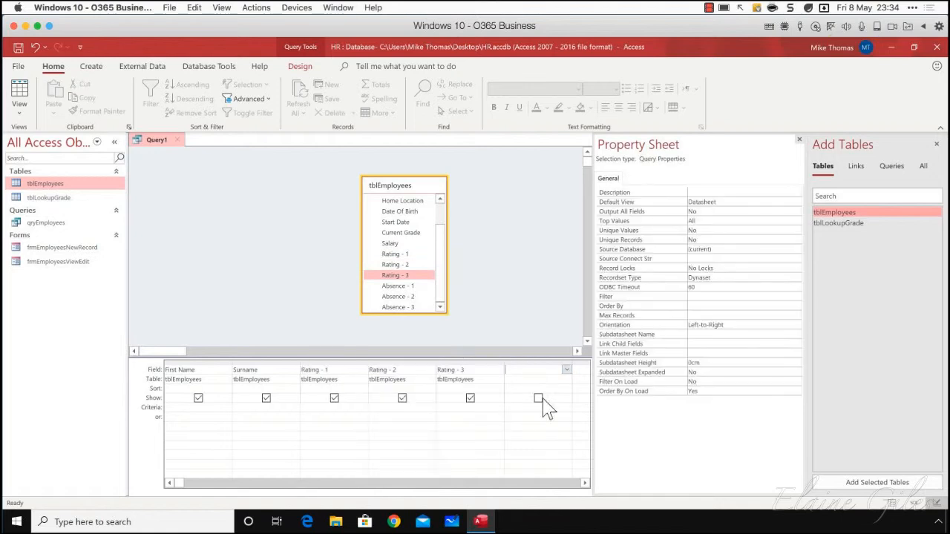
{"action": "left_click", "coordinate": [799, 139]}
{"action": "left_click_drag", "start_coordinate": [570, 362], "coordinate": [704, 367]}
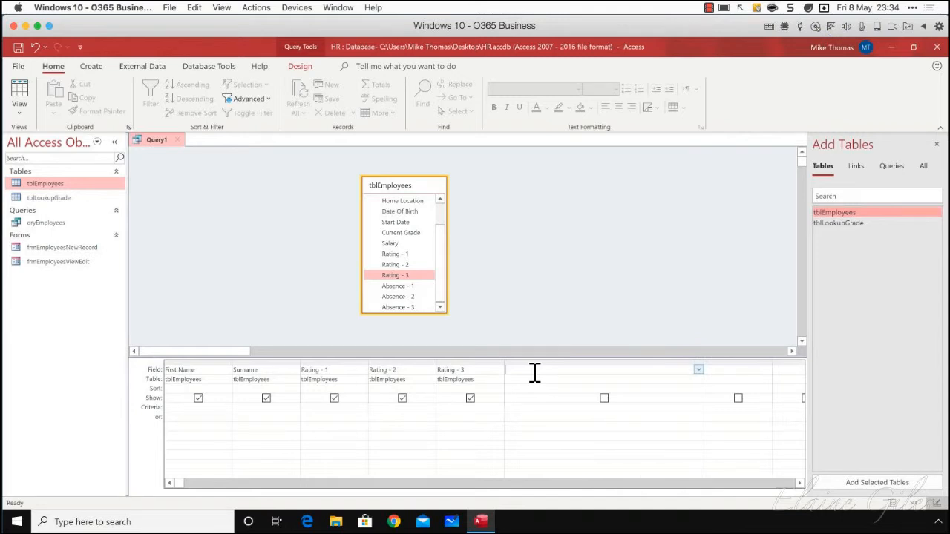
Enter the calculated field Average Rating: ([Rating - 1]) + [Rating - 2] + [Rating - 3])/3 and try to commit it
{"action": "type", "text": "Average Rating: ([Rating + [Rating - 2] + [Rating  3"}
{"action": "left_click_drag", "start_coordinate": [663, 373], "coordinate": [559, 374]}
{"action": "left_click", "coordinate": [676, 372]}
{"action": "type", "text": "/3"}
{"action": "left_click", "coordinate": [681, 383]}
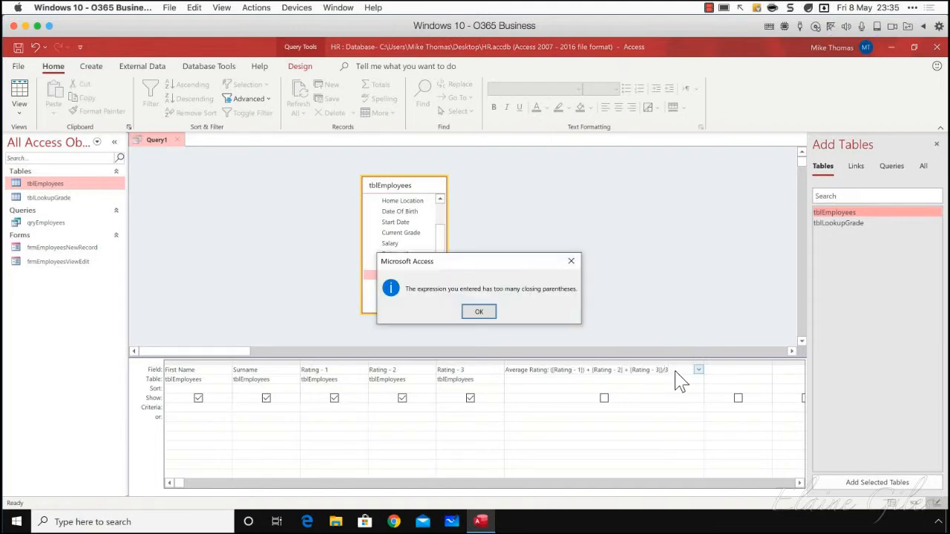
{"action": "left_click", "coordinate": [478, 313]}
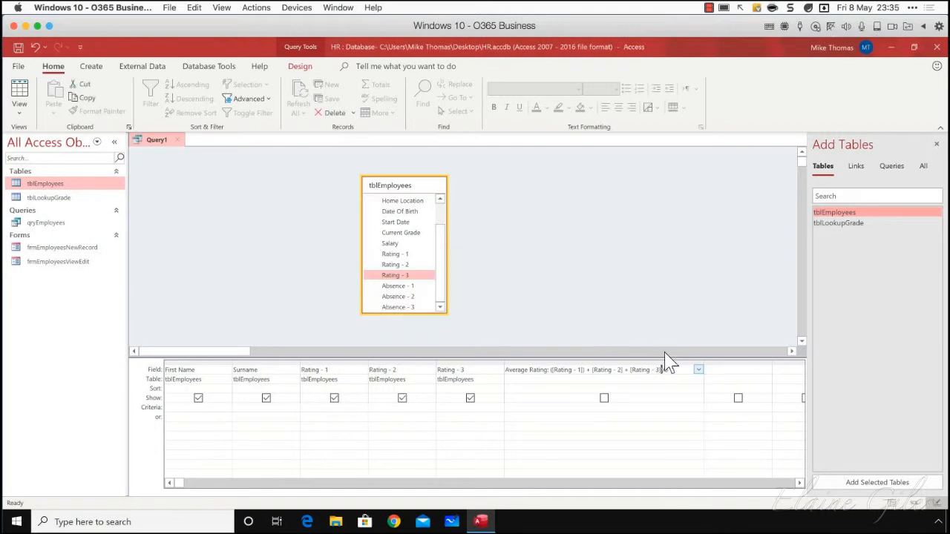
Remove the extra closing parenthesis after [Rating - 1] in the Average Rating expression and commit it
{"action": "left_click", "coordinate": [675, 370]}
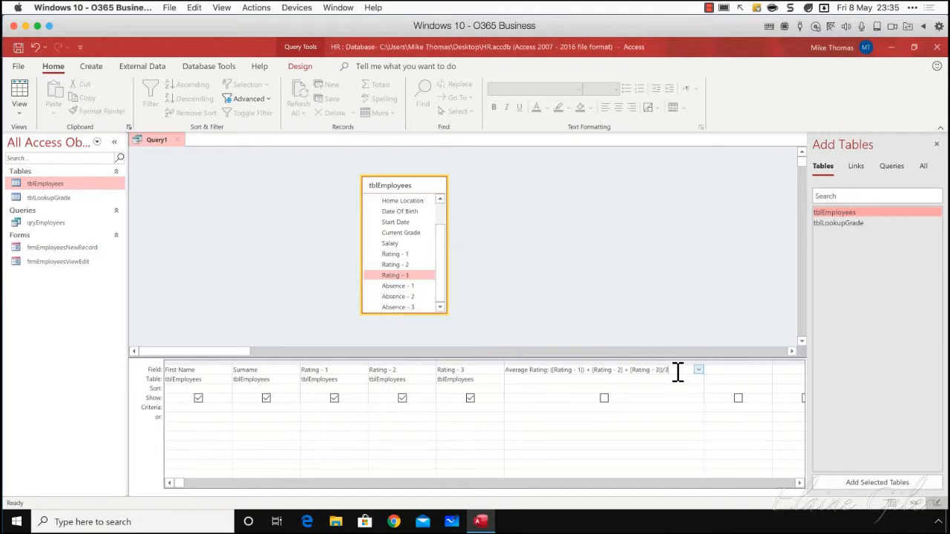
{"action": "left_click", "coordinate": [584, 371]}
{"action": "key", "text": "Delete"}
{"action": "key", "text": "Return"}
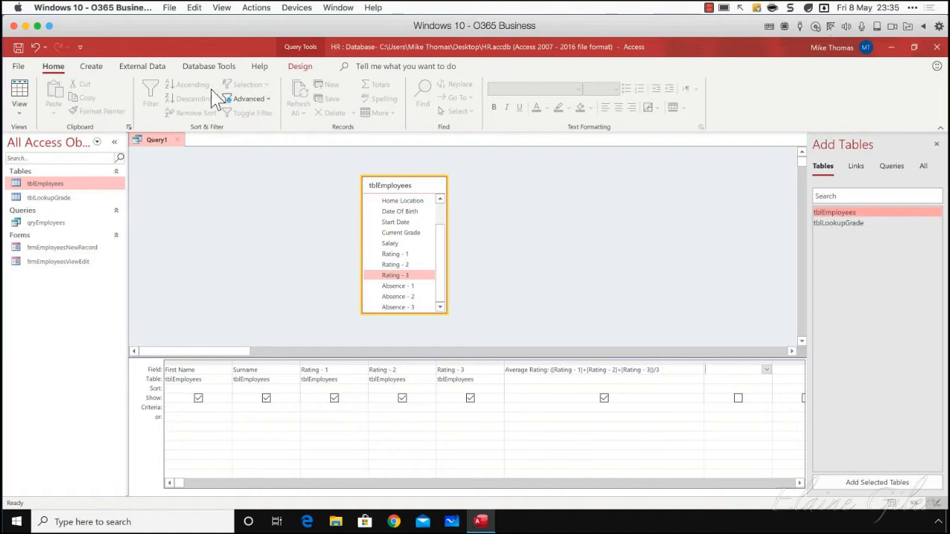
Run the query and widen the Average Rating column so its full values show
{"action": "left_click", "coordinate": [300, 67]}
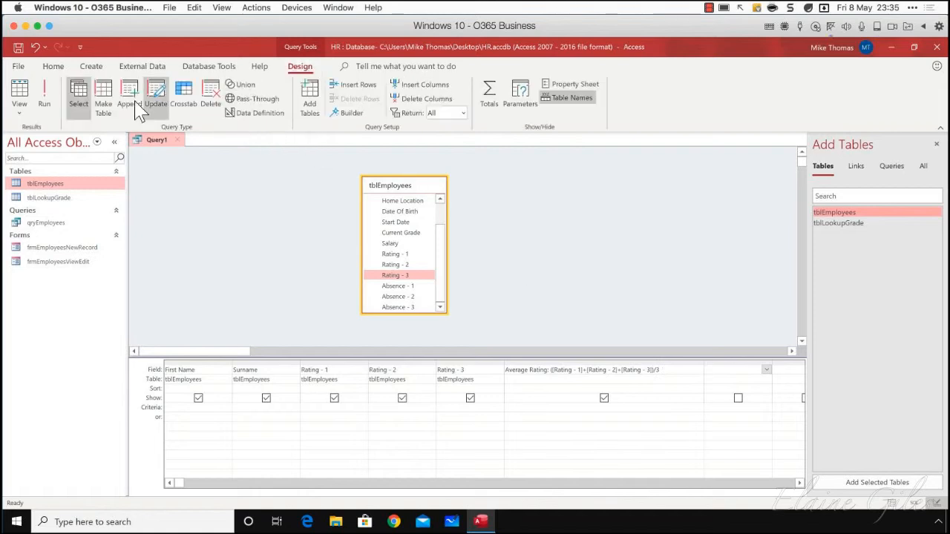
{"action": "left_click", "coordinate": [46, 100]}
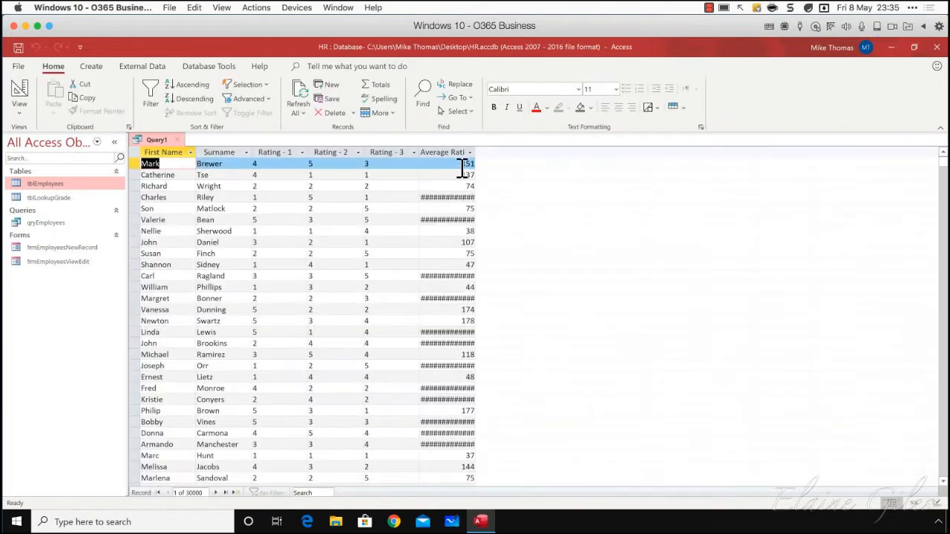
{"action": "left_click_drag", "start_coordinate": [476, 152], "coordinate": [521, 152]}
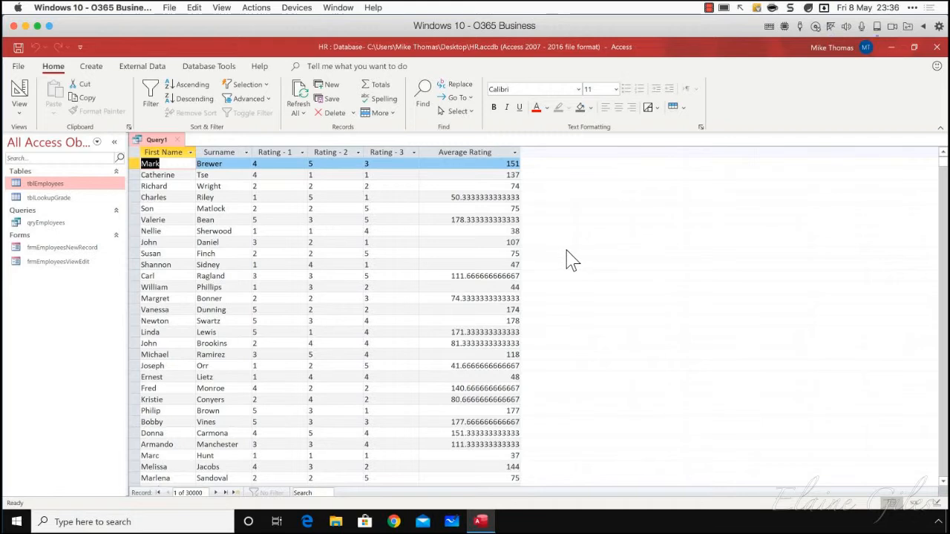
In Design View, remove the /3 division from the Average Rating expression and run the query again
{"action": "left_click", "coordinate": [19, 110]}
{"action": "left_click", "coordinate": [45, 192]}
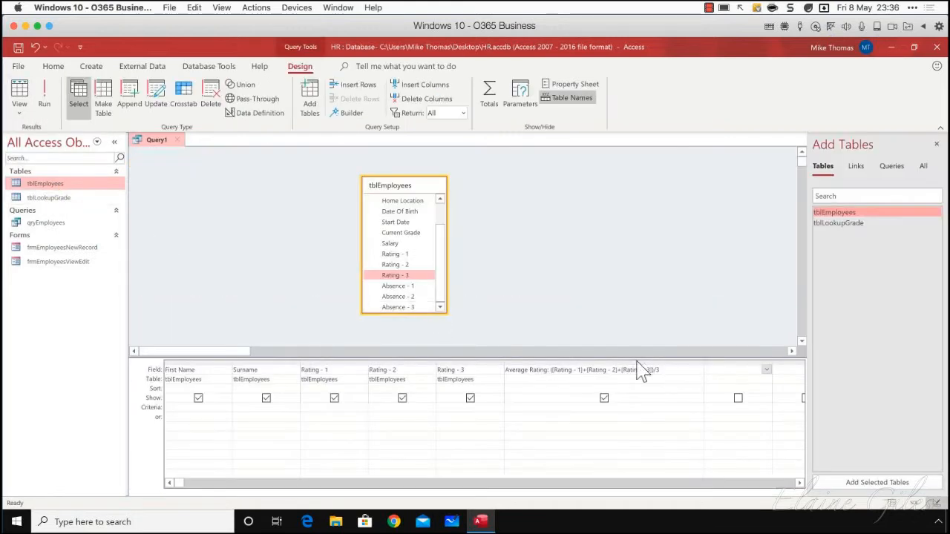
{"action": "left_click", "coordinate": [672, 370]}
{"action": "key", "text": "BackSpace"}
{"action": "key", "text": "BackSpace"}
{"action": "key", "text": "Tab"}
{"action": "left_click", "coordinate": [42, 106]}
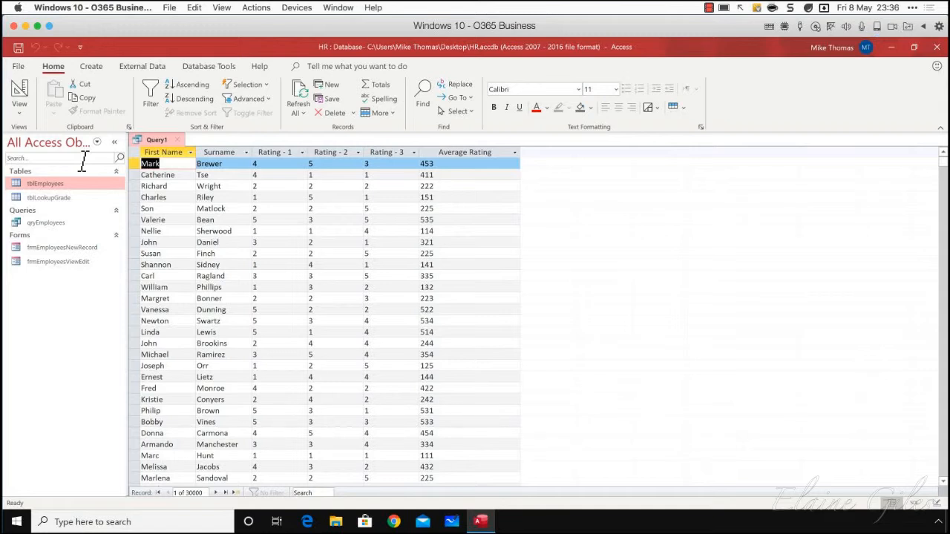
Open the tblEmployees table read-only in Design View to check the data types of the Rating fields, and close it
{"action": "right_click", "coordinate": [43, 184]}
{"action": "left_click", "coordinate": [85, 208]}
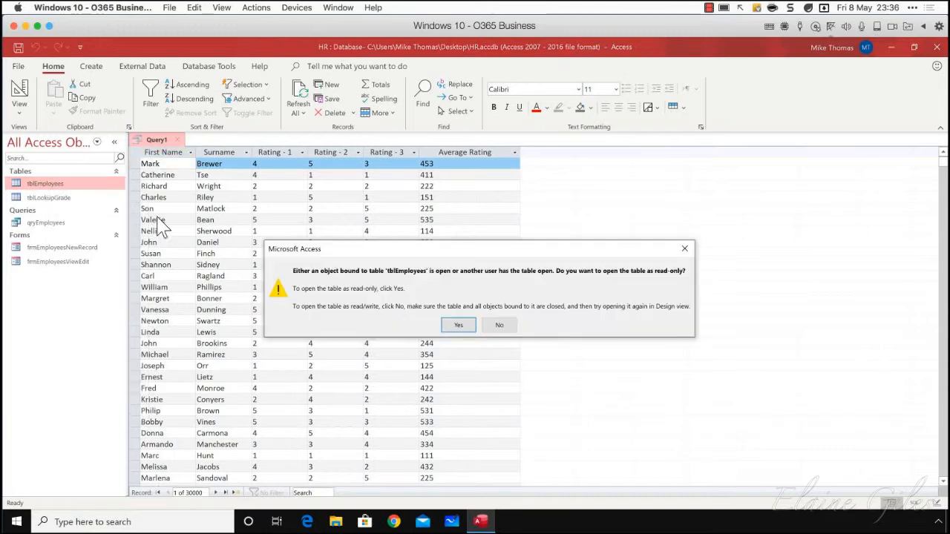
{"action": "left_click", "coordinate": [459, 327]}
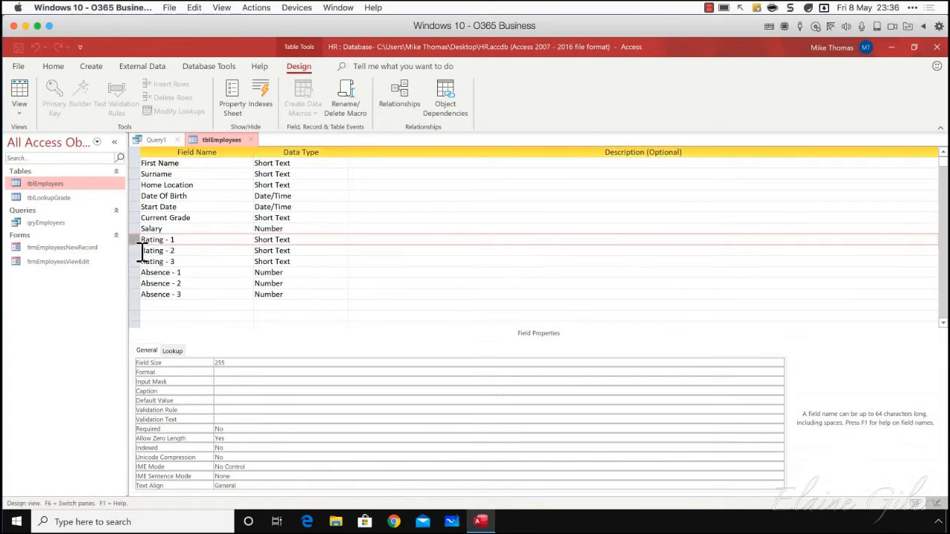
{"action": "left_click", "coordinate": [250, 139]}
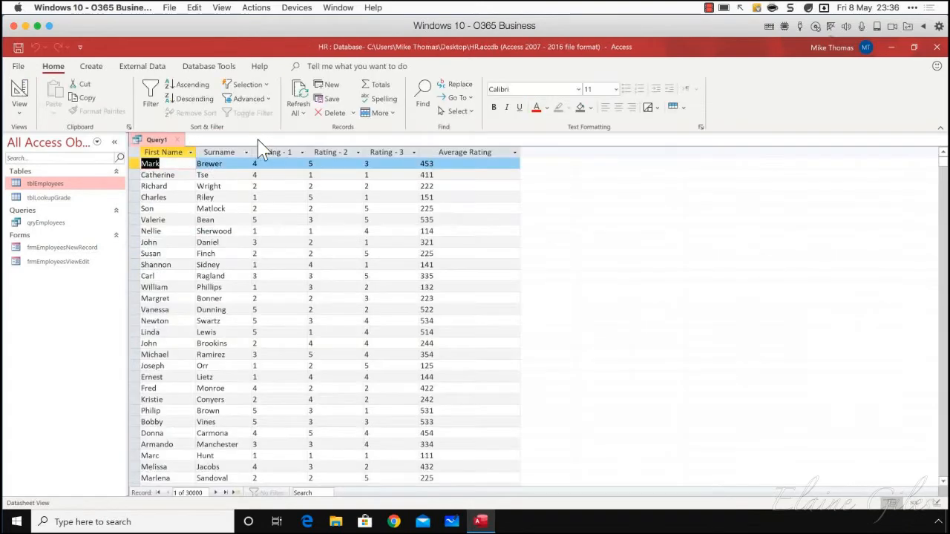
In the query's Design View, replace the Average Rating field with the expression (Val([Rating - 1])+Val([Rating - 2])+Val([Rating - 3]))/3
{"action": "left_click", "coordinate": [19, 104]}
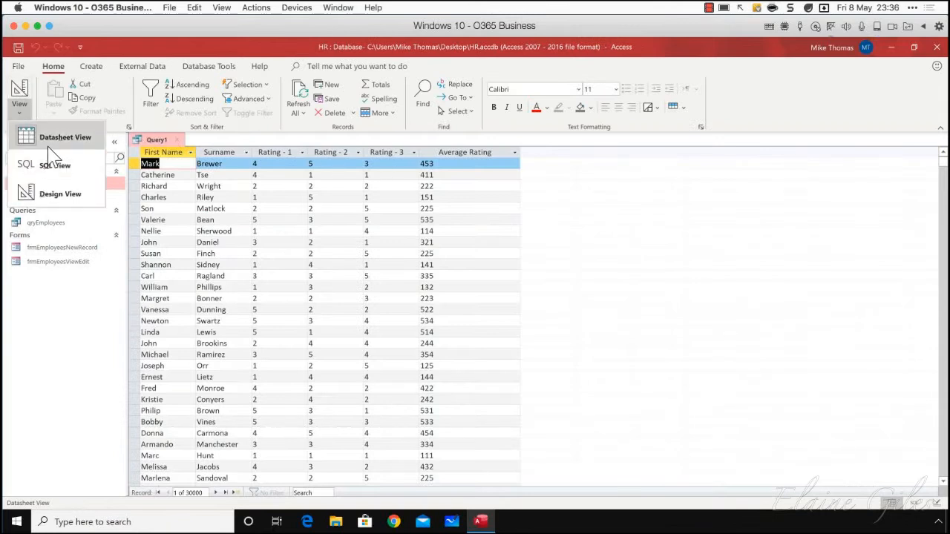
{"action": "left_click", "coordinate": [52, 194]}
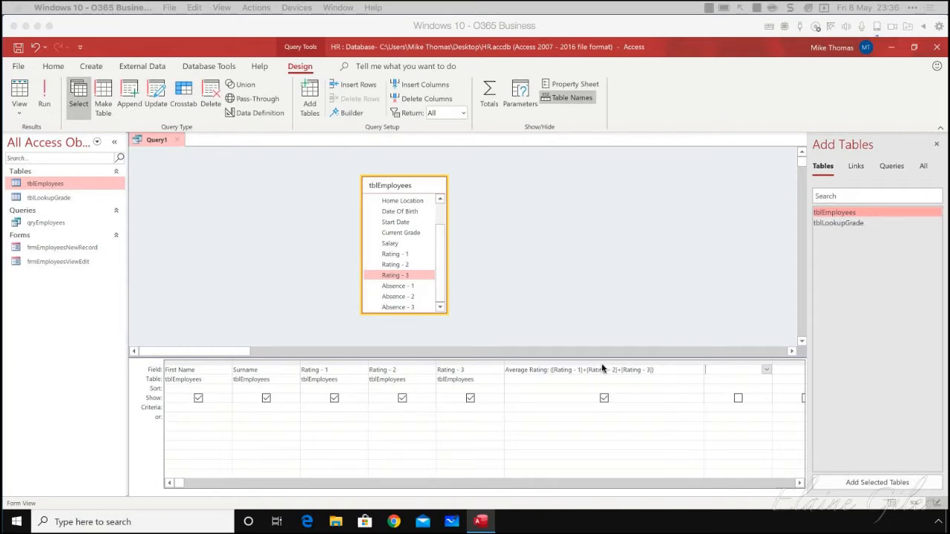
{"action": "left_click_drag", "start_coordinate": [658, 369], "coordinate": [462, 369]}
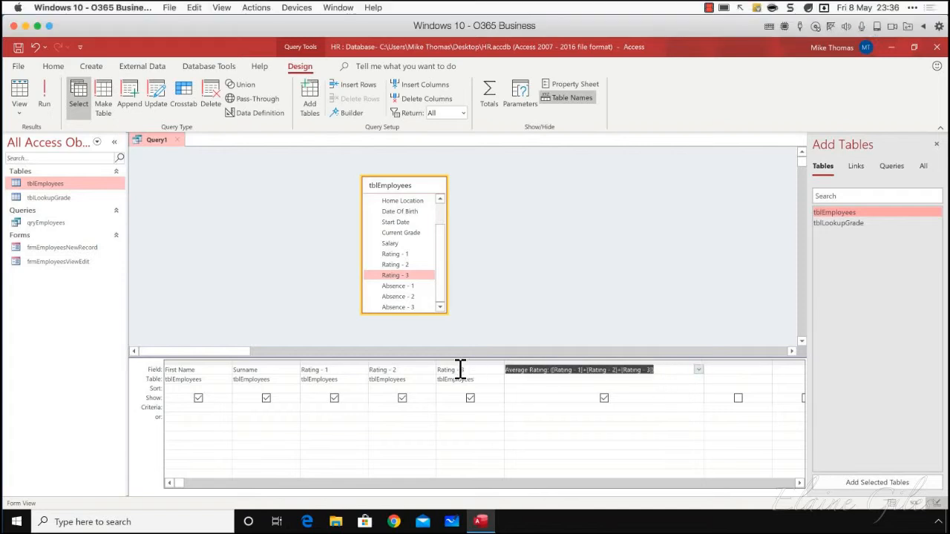
{"action": "type", "text": "(Val([Rating - 1])+Val([Rating - 2])+Val([Rating - 3]))/3"}
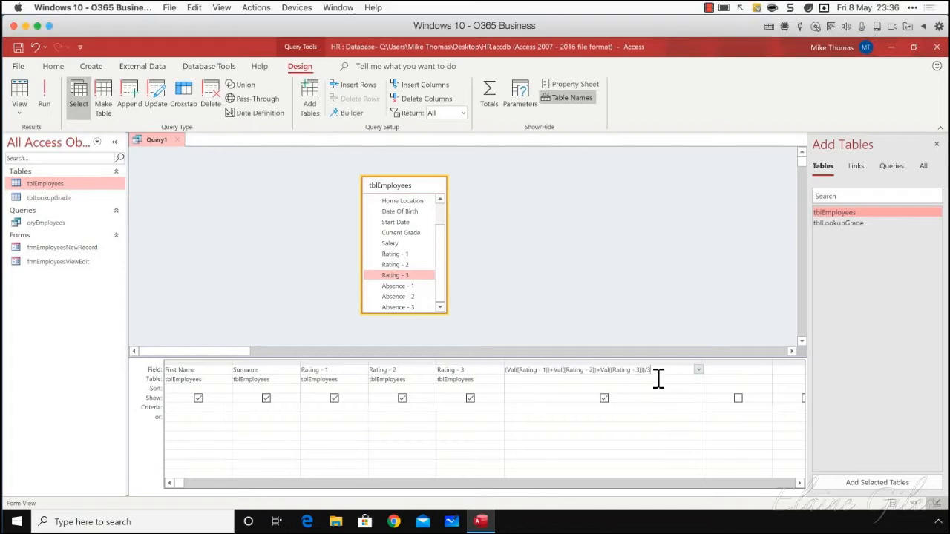
{"action": "key", "text": "Return"}
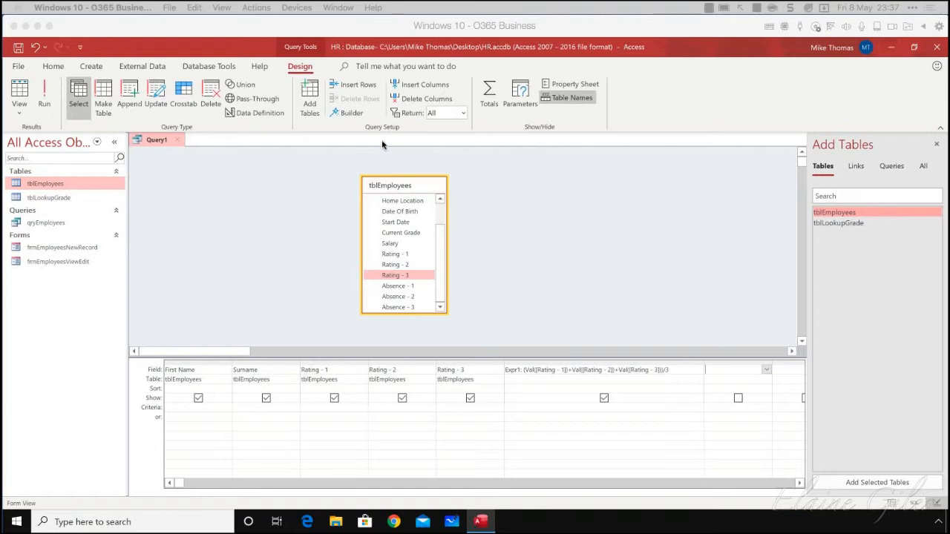
Open the Val-based calculated field in the Expression Builder and look up the Val function's description among the built-in functions
{"action": "left_click", "coordinate": [352, 113]}
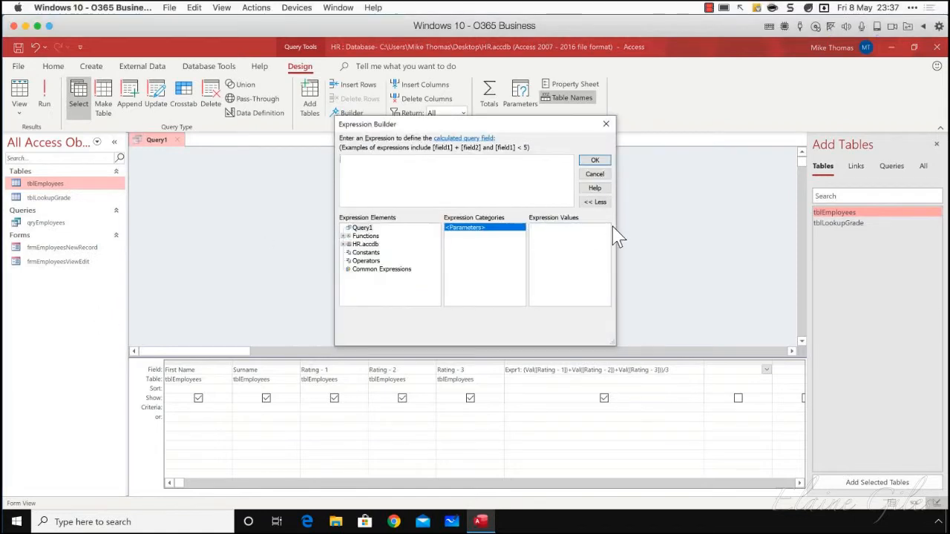
{"action": "left_click", "coordinate": [595, 174]}
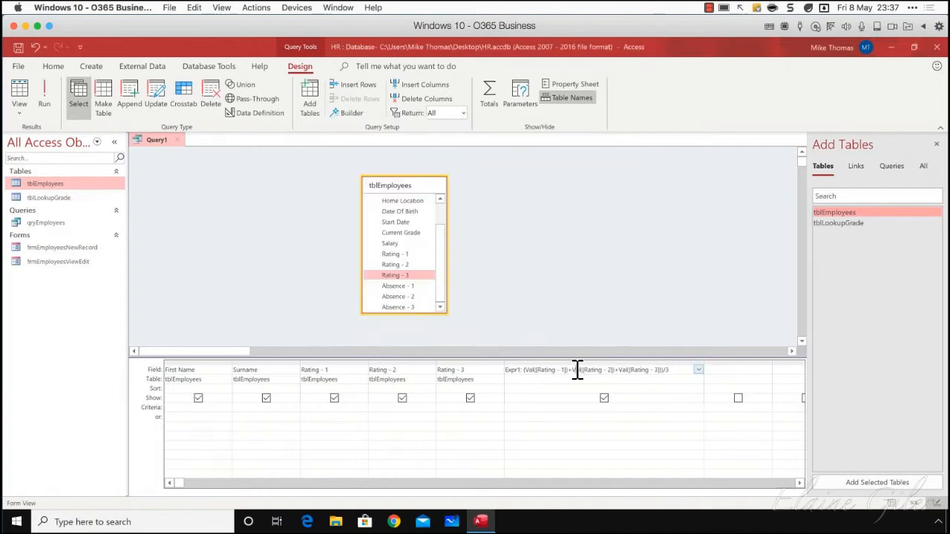
{"action": "left_click", "coordinate": [352, 115]}
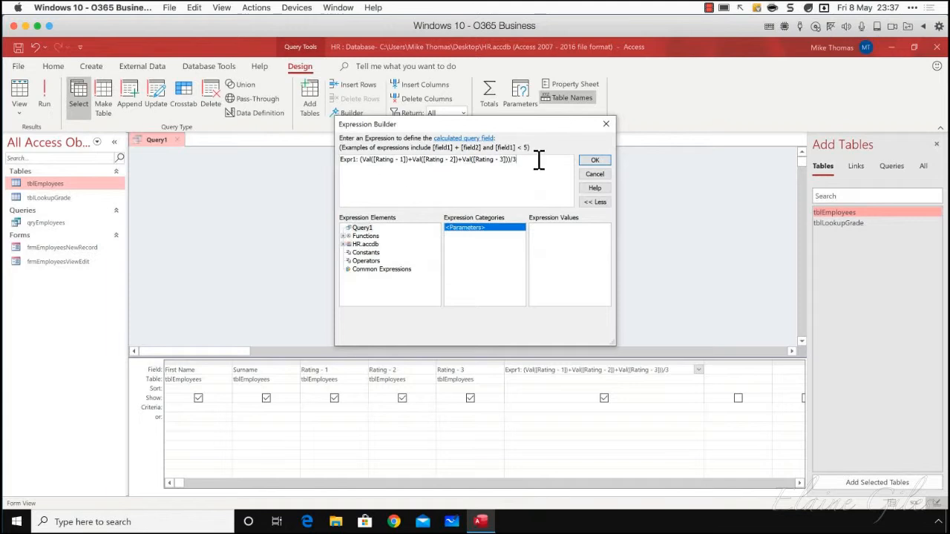
{"action": "left_click_drag", "start_coordinate": [539, 159], "coordinate": [336, 159]}
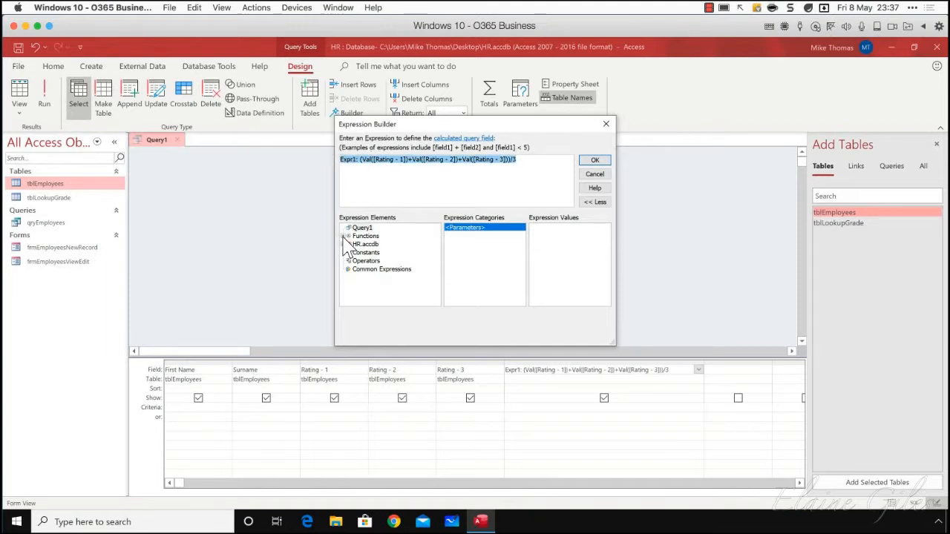
{"action": "left_click", "coordinate": [346, 236]}
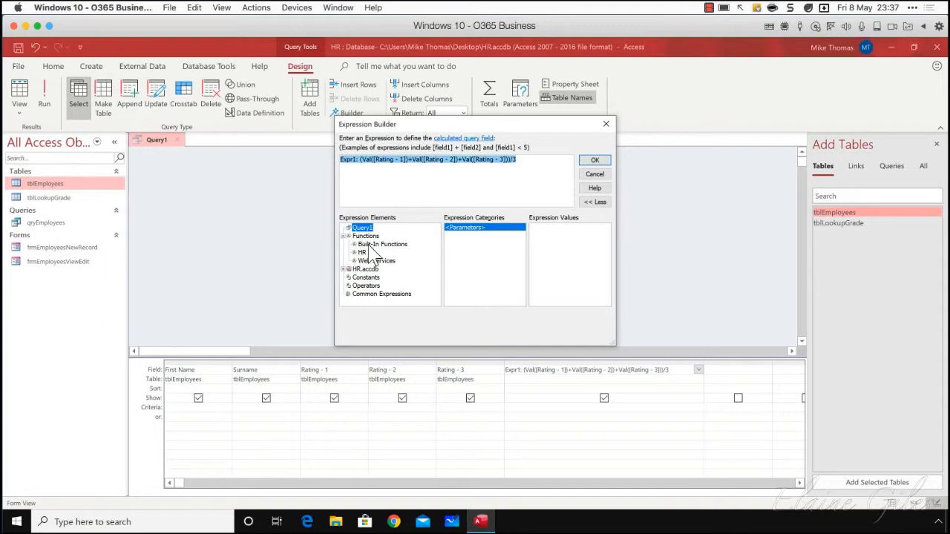
{"action": "left_click", "coordinate": [370, 246]}
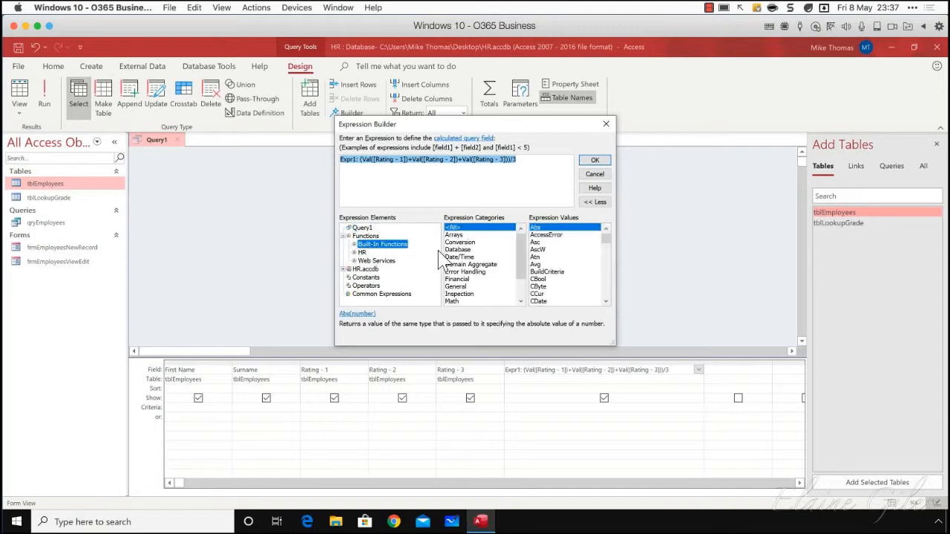
{"action": "left_click_drag", "start_coordinate": [604, 240], "coordinate": [608, 306]}
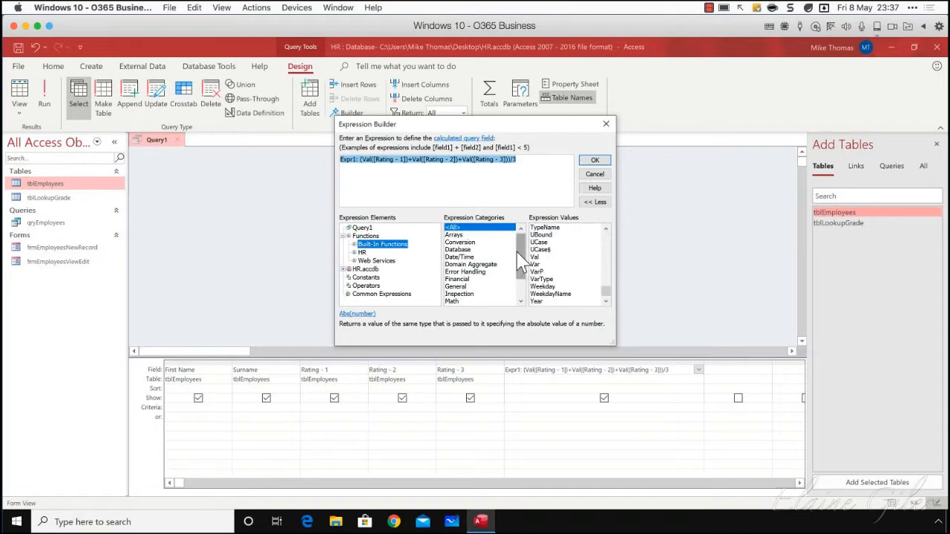
{"action": "left_click", "coordinate": [540, 257]}
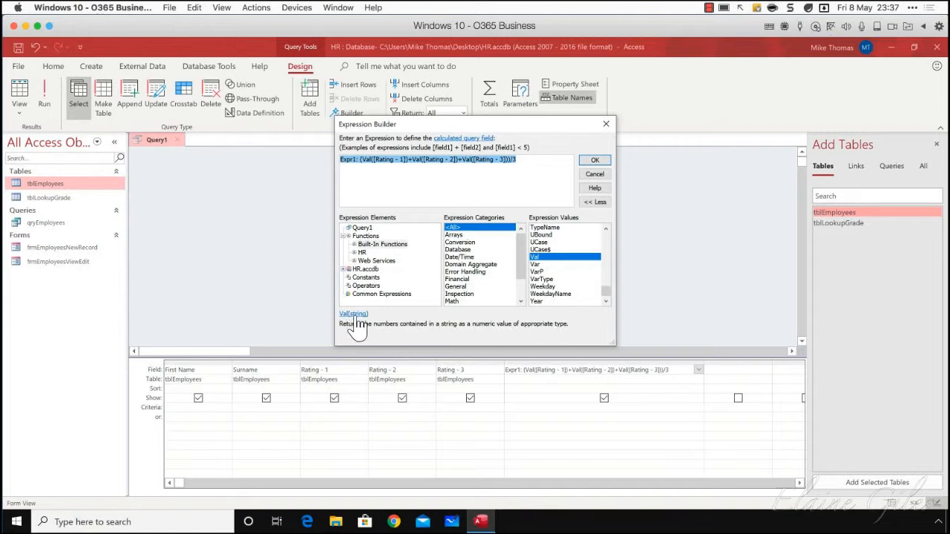
Browse the HR and Web Services function groups, and the Conversion, Database and Date/Time categories of the built-in functions
{"action": "left_click", "coordinate": [375, 245]}
{"action": "left_click", "coordinate": [360, 253]}
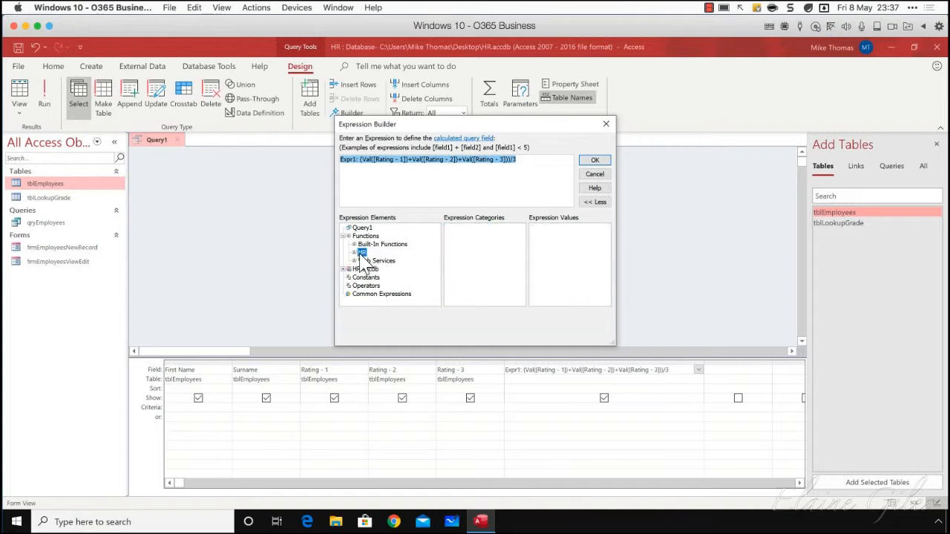
{"action": "left_click", "coordinate": [376, 261]}
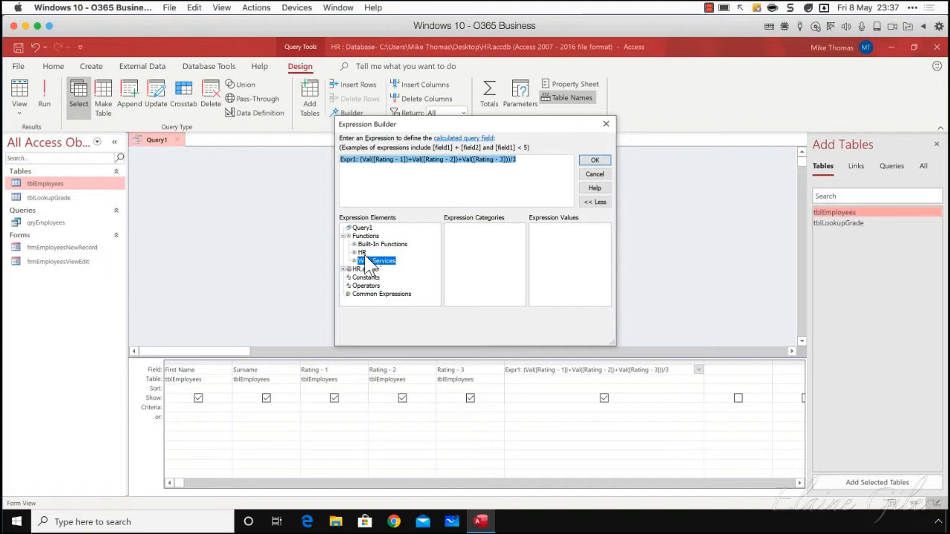
{"action": "left_click", "coordinate": [363, 253]}
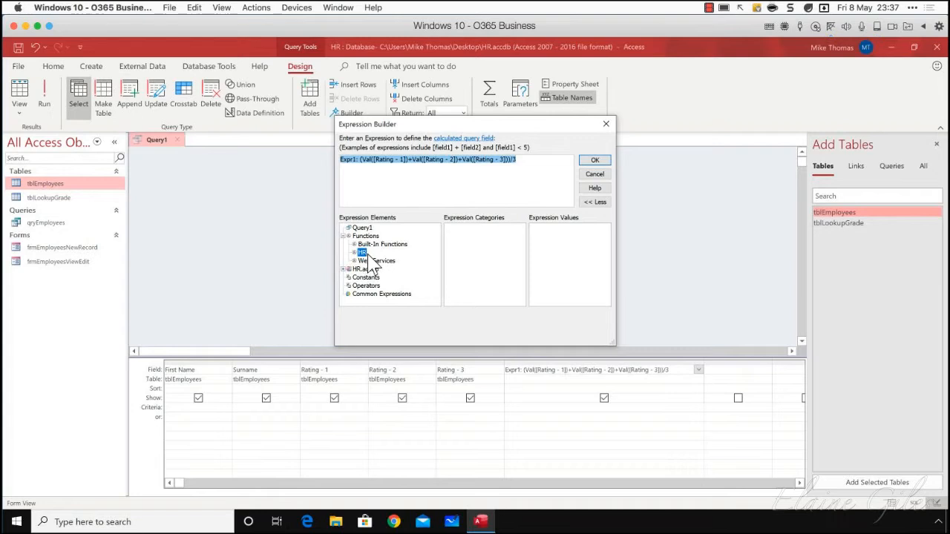
{"action": "left_click", "coordinate": [366, 245]}
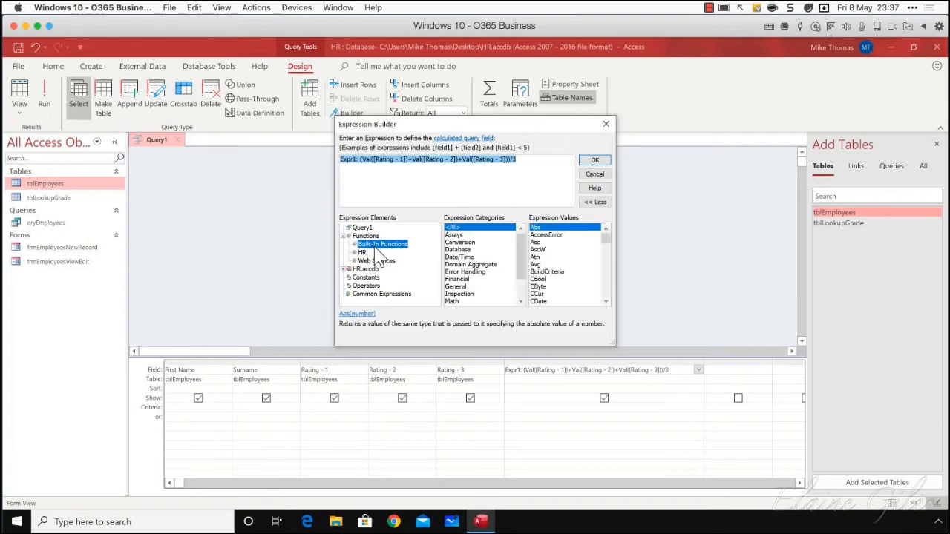
{"action": "left_click", "coordinate": [460, 236]}
{"action": "left_click", "coordinate": [464, 242]}
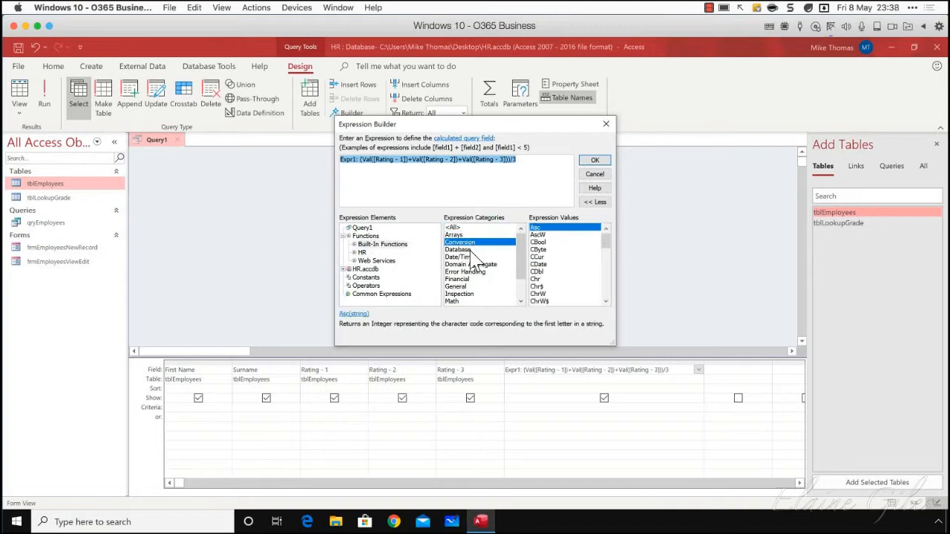
{"action": "left_click", "coordinate": [466, 250]}
{"action": "left_click", "coordinate": [465, 257]}
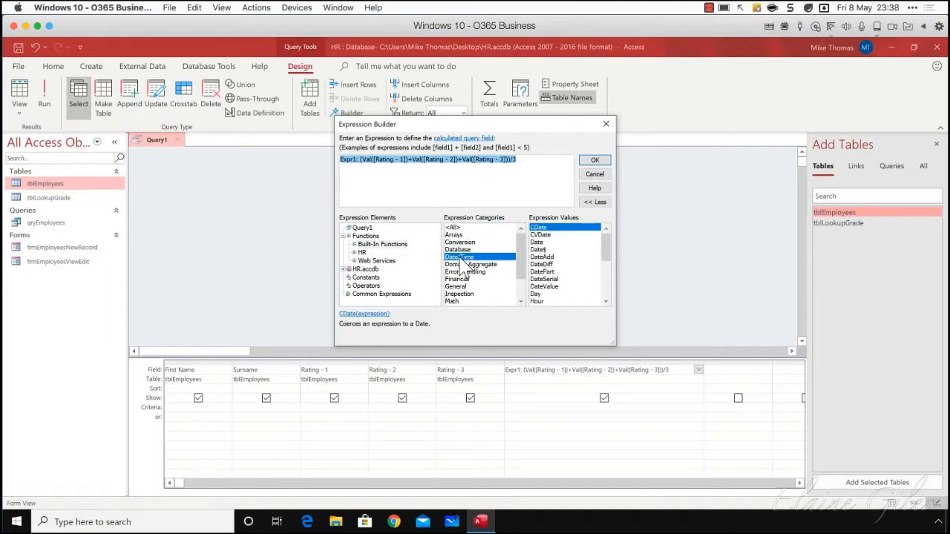
{"action": "left_click_drag", "start_coordinate": [610, 251], "coordinate": [610, 315]}
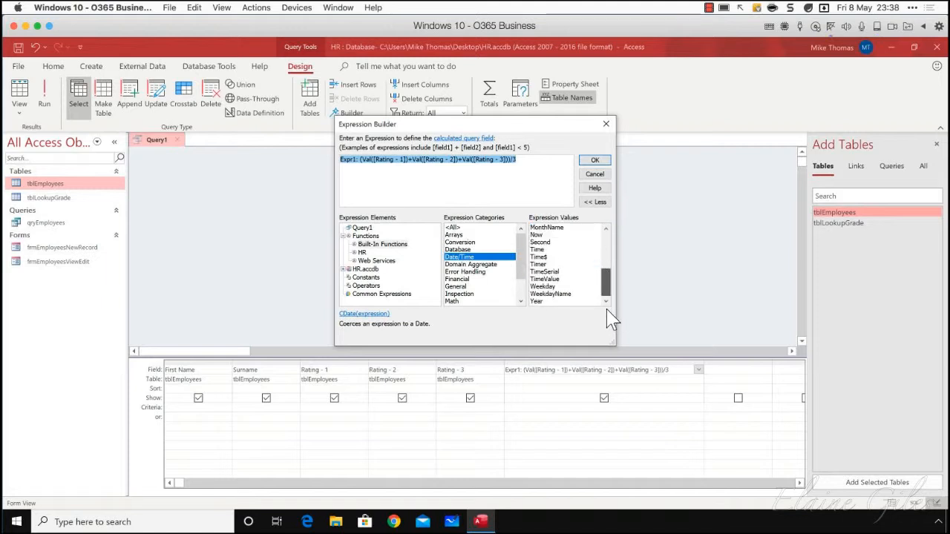
Rename the calculated field to Average Rating in the Expression Builder, keeping the colon and formula after it
{"action": "left_click", "coordinate": [441, 161]}
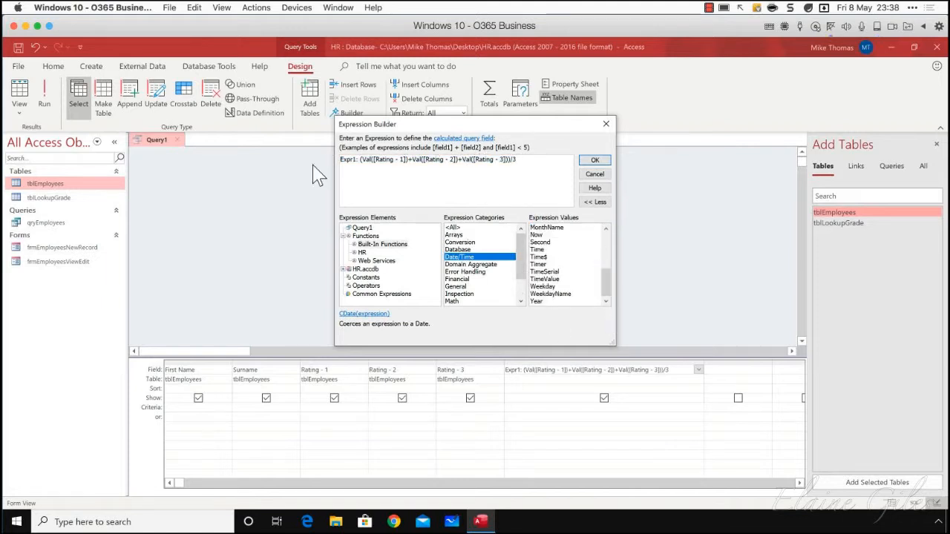
{"action": "double_click", "coordinate": [354, 161]}
{"action": "type", "text": "Average"}
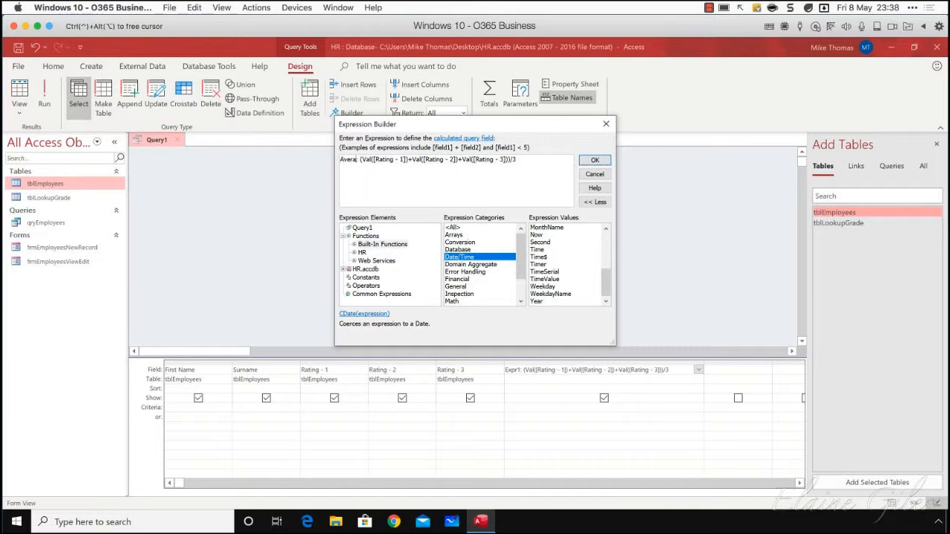
{"action": "type", "text": " Rat"}
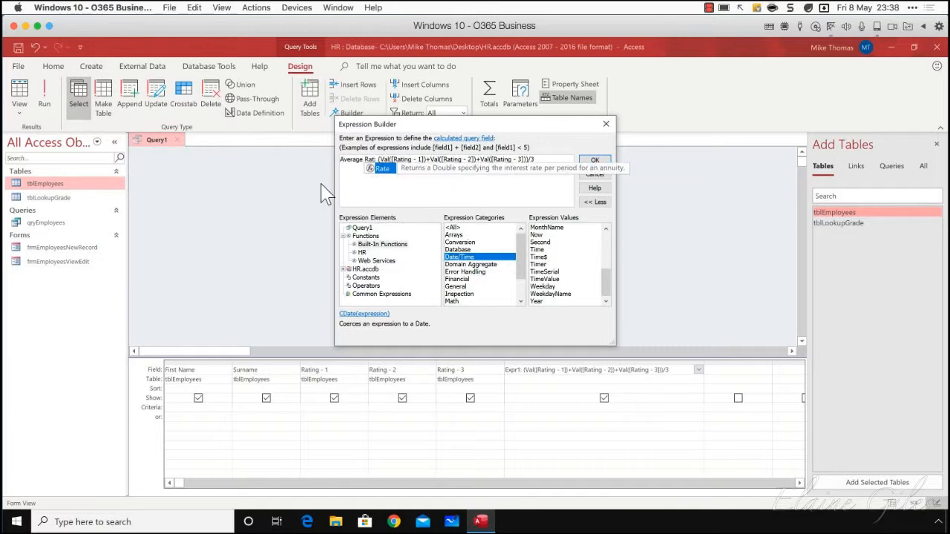
{"action": "type", "text": "ing"}
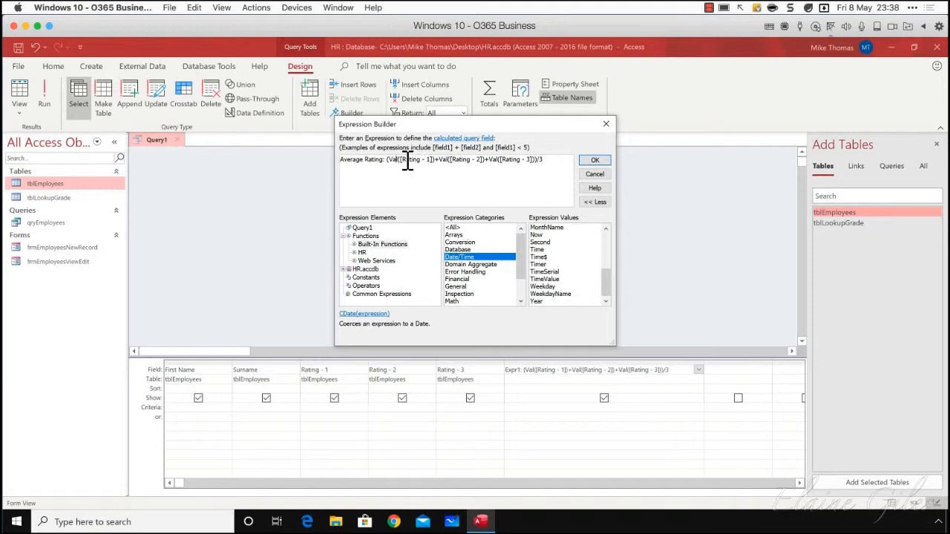
Check the three Val terms and the division by 3, then accept the Average Rating expression and run the query
{"action": "left_click_drag", "start_coordinate": [436, 162], "coordinate": [387, 161]}
{"action": "left_click_drag", "start_coordinate": [485, 161], "coordinate": [439, 161]}
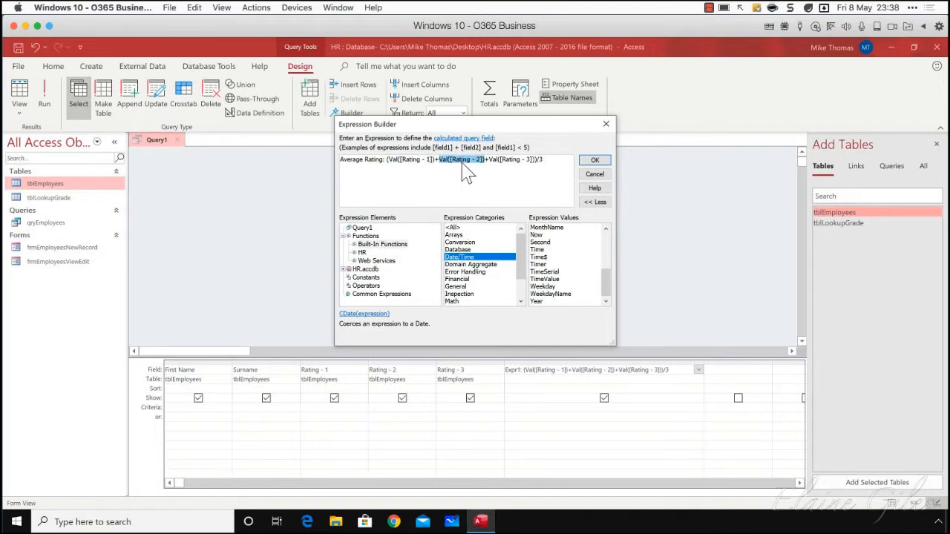
{"action": "left_click_drag", "start_coordinate": [534, 161], "coordinate": [493, 161]}
{"action": "left_click", "coordinate": [545, 161]}
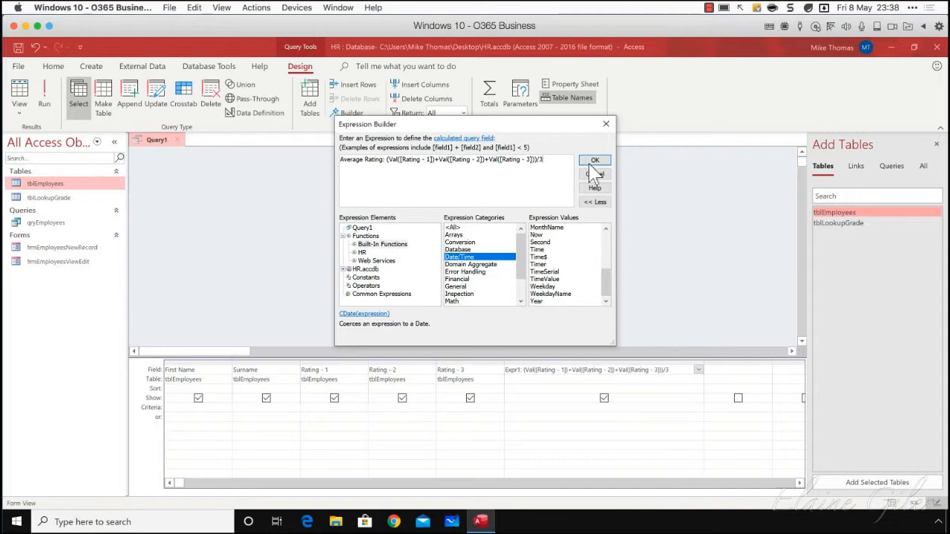
{"action": "left_click", "coordinate": [595, 160]}
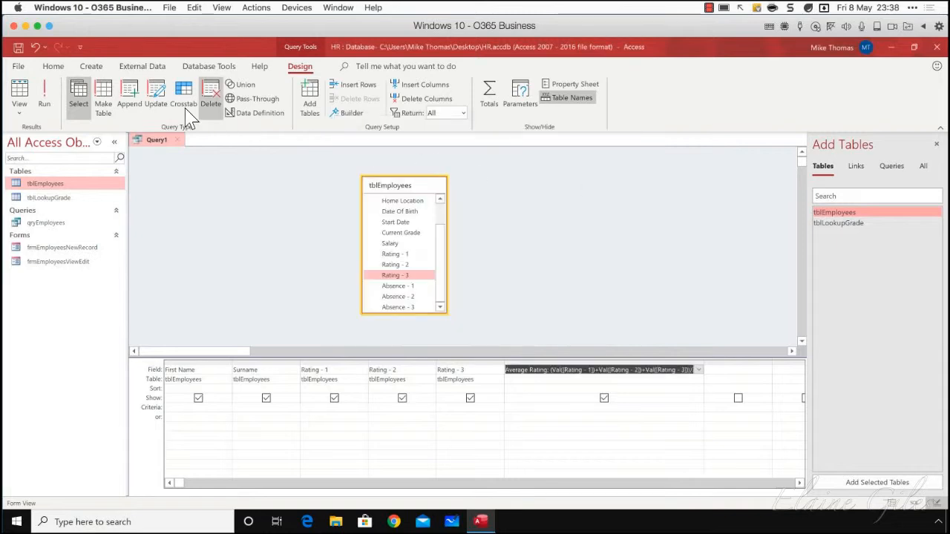
{"action": "left_click", "coordinate": [46, 106]}
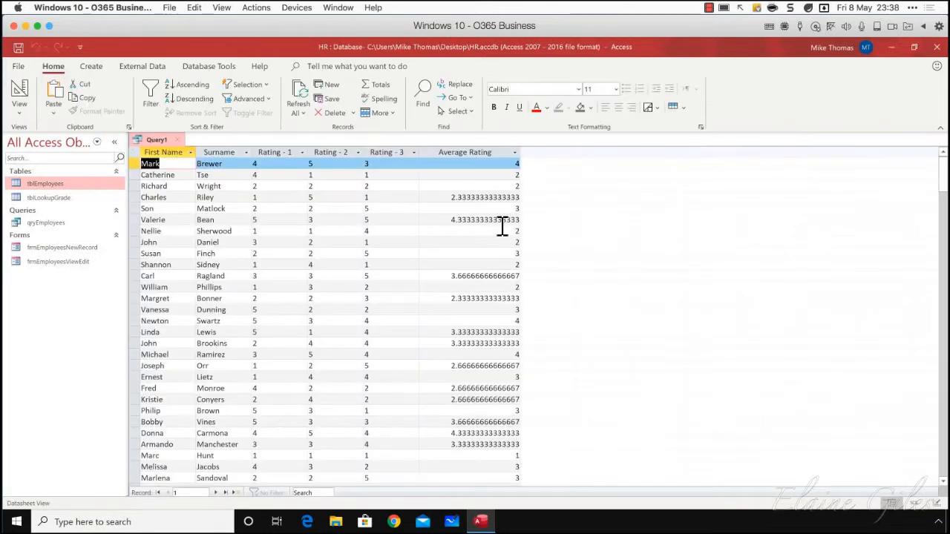
In Design View, choose a Decimal Places setting in the Average Rating column's field properties and run the query again
{"action": "left_click", "coordinate": [19, 107]}
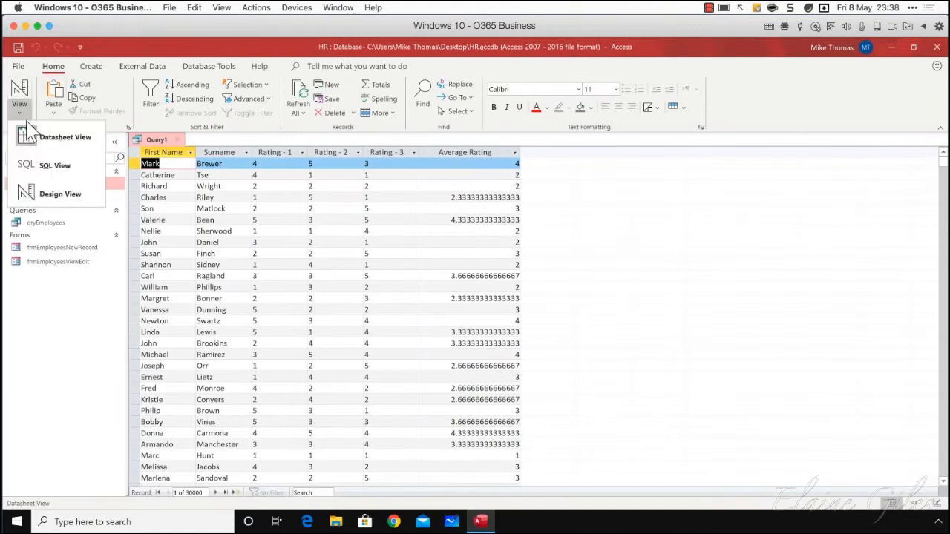
{"action": "left_click", "coordinate": [59, 194]}
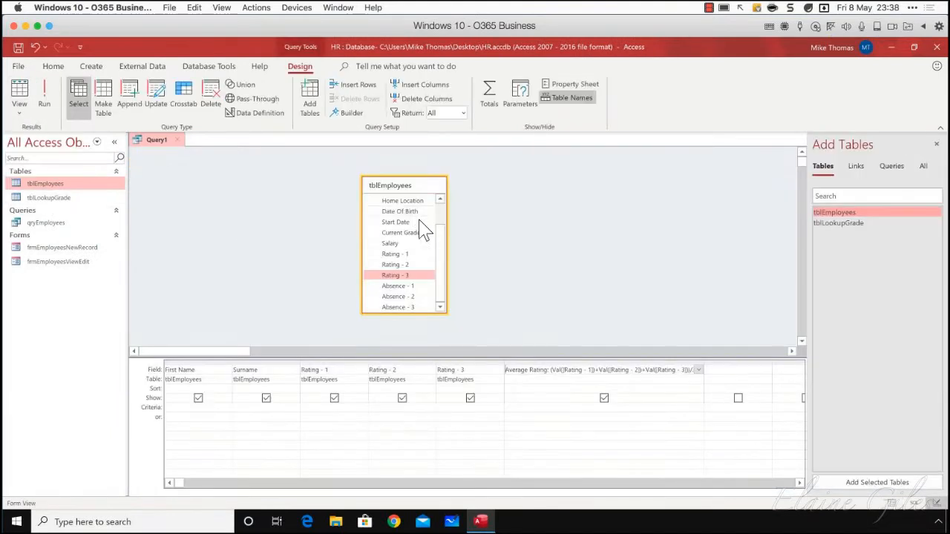
{"action": "right_click", "coordinate": [634, 438]}
{"action": "left_click", "coordinate": [689, 429]}
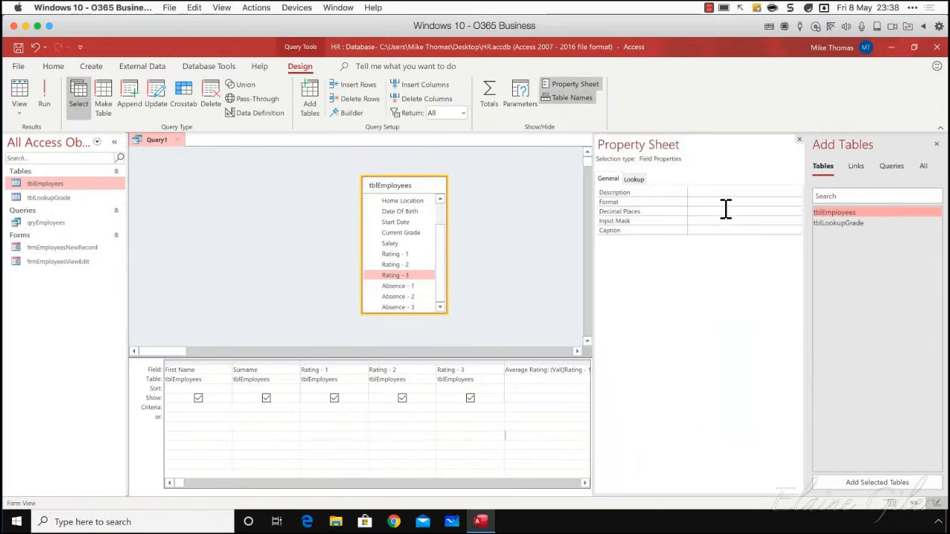
{"action": "left_click", "coordinate": [725, 202]}
{"action": "left_click", "coordinate": [796, 202]}
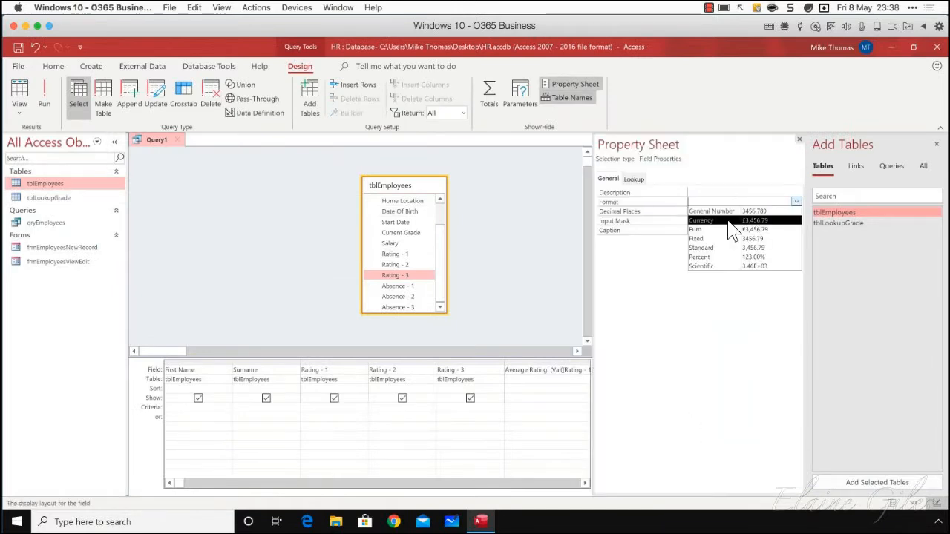
{"action": "left_click", "coordinate": [673, 213]}
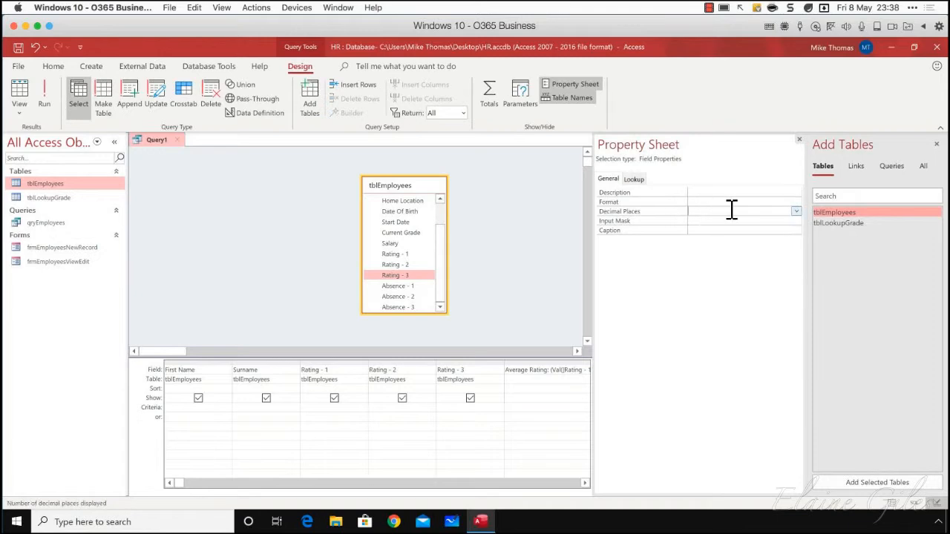
{"action": "left_click", "coordinate": [795, 211]}
{"action": "left_click", "coordinate": [700, 237]}
{"action": "left_click", "coordinate": [44, 95]}
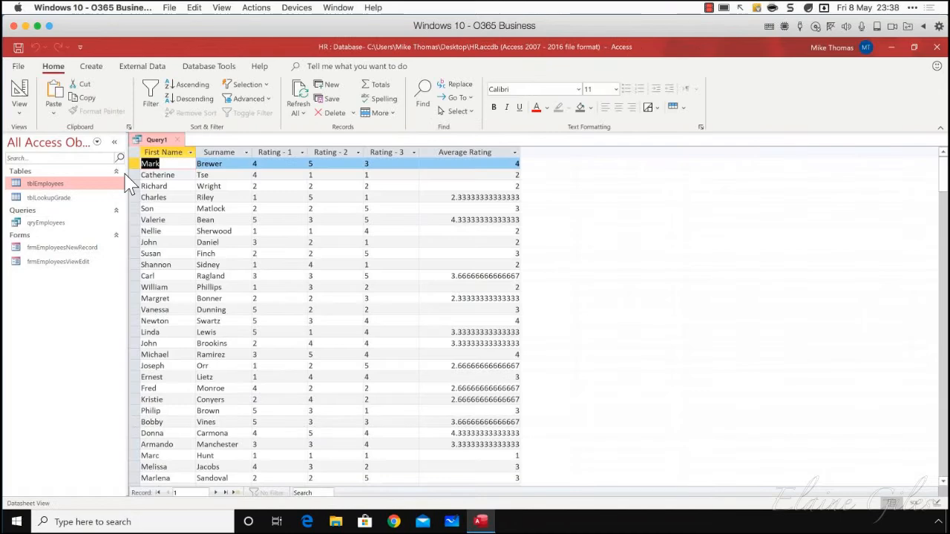
Set the Average Rating column's Format property to General Number in Design View and run the query
{"action": "left_click", "coordinate": [22, 109]}
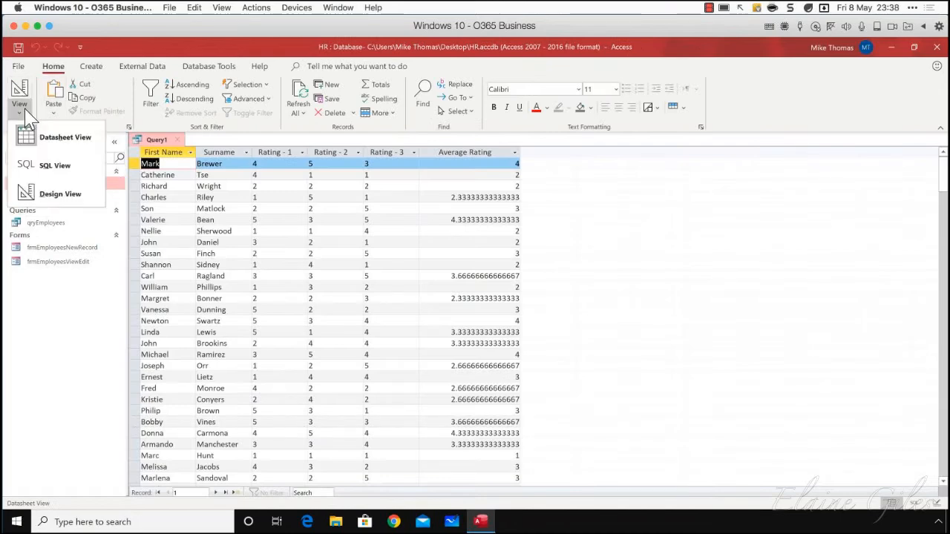
{"action": "left_click", "coordinate": [73, 199]}
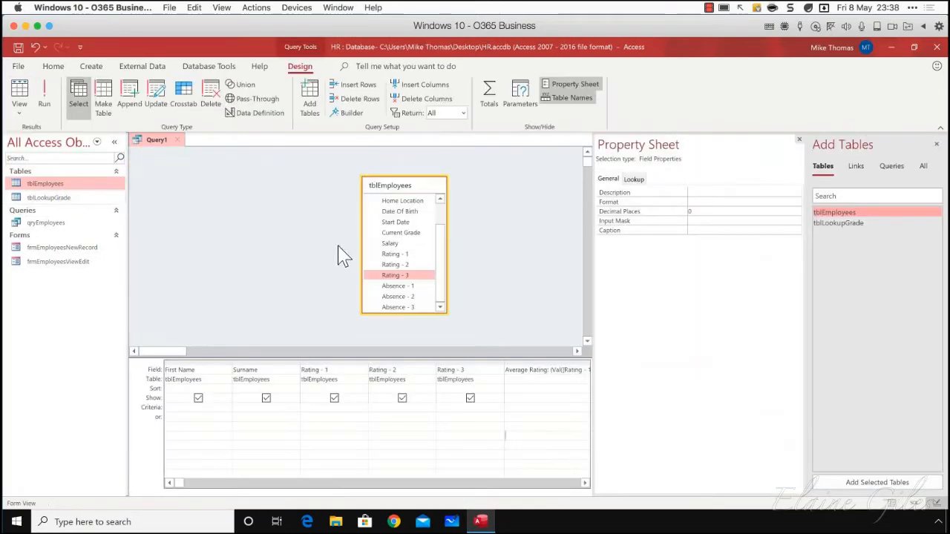
{"action": "left_click", "coordinate": [546, 385]}
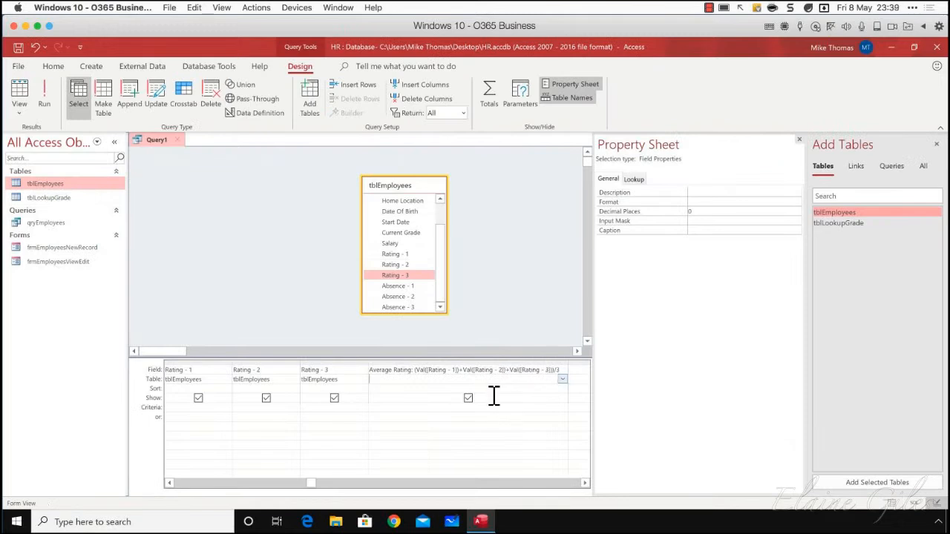
{"action": "right_click", "coordinate": [483, 433]}
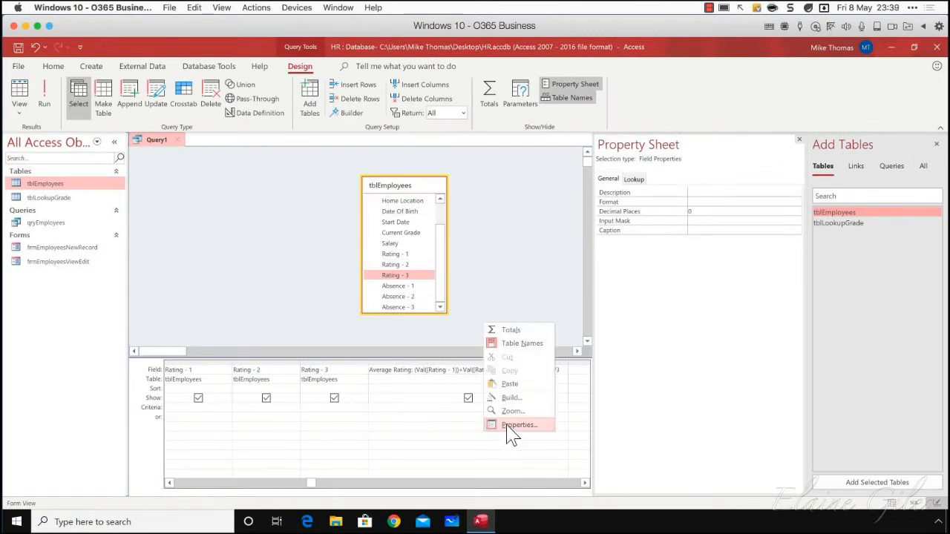
{"action": "left_click", "coordinate": [509, 429]}
{"action": "right_click", "coordinate": [518, 428]}
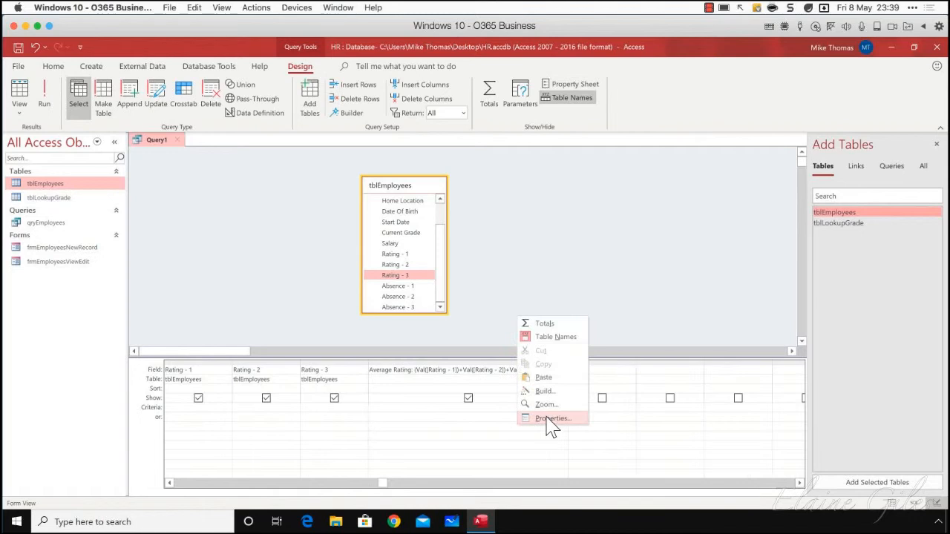
{"action": "left_click", "coordinate": [547, 424]}
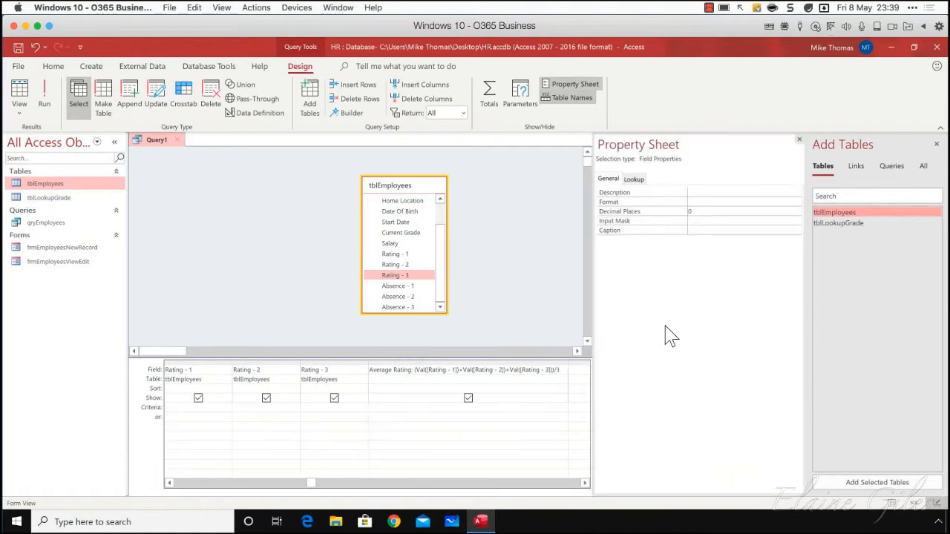
{"action": "left_click", "coordinate": [700, 203]}
{"action": "left_click", "coordinate": [796, 202]}
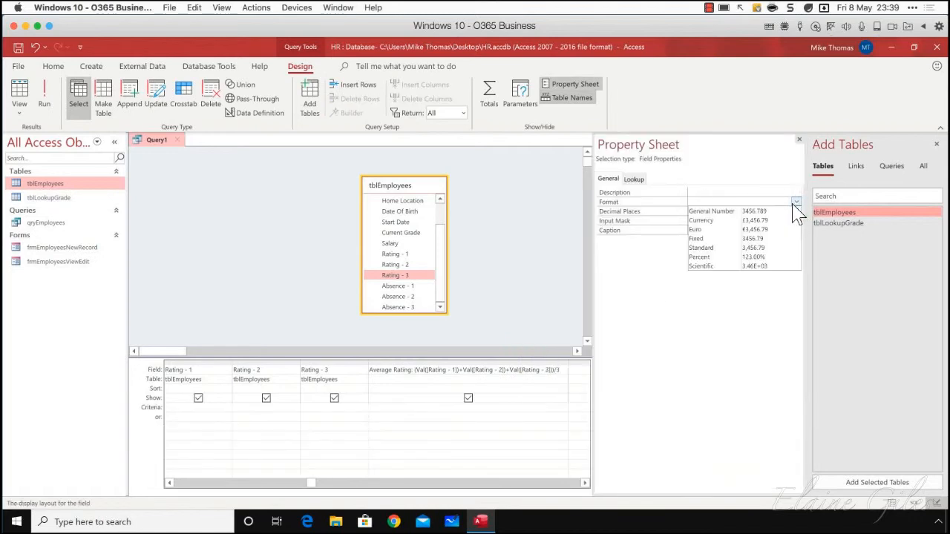
{"action": "left_click", "coordinate": [764, 212]}
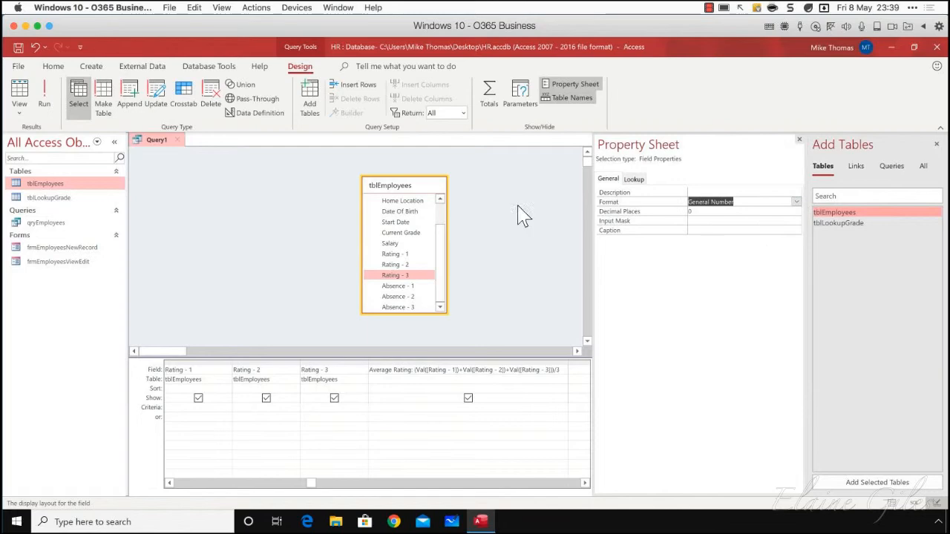
{"action": "left_click", "coordinate": [46, 95]}
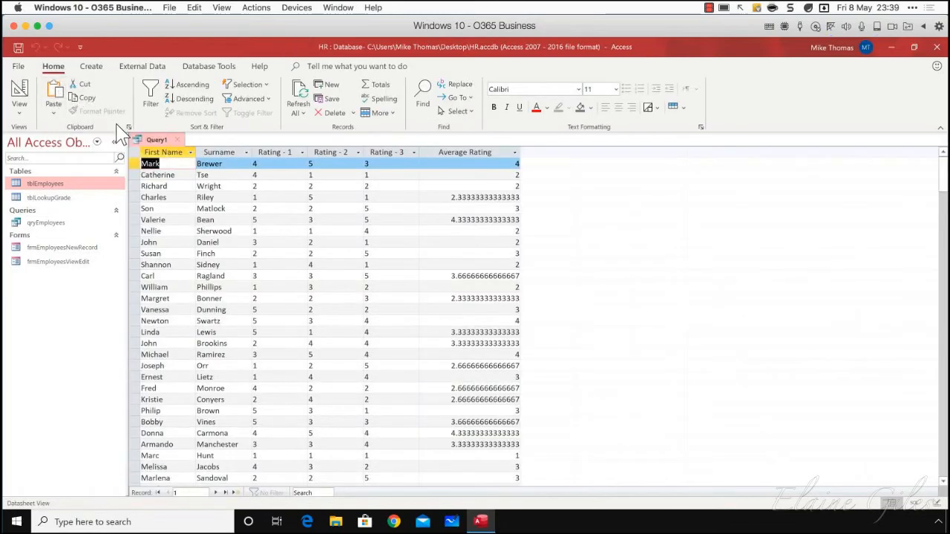
Return to Design View, set the Average Rating column's Format to Fixed and run the query
{"action": "left_click", "coordinate": [20, 109]}
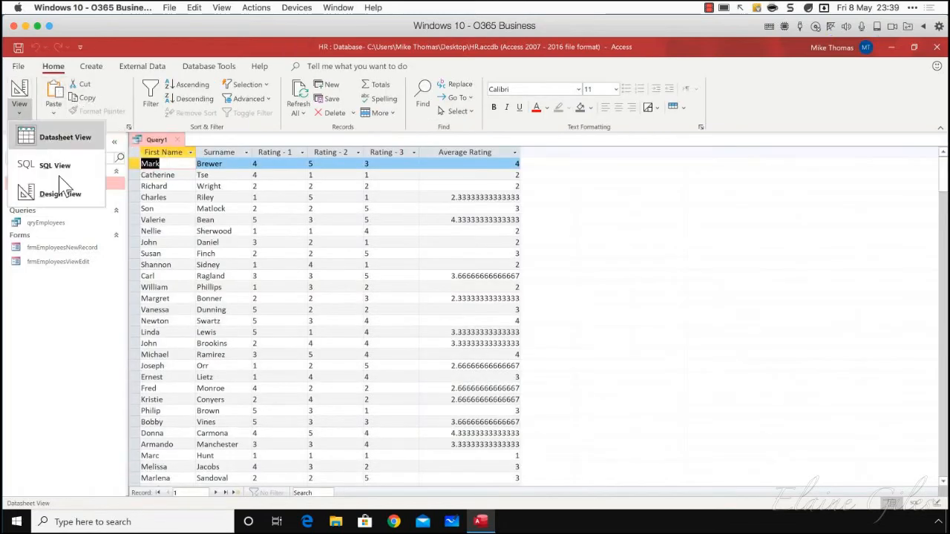
{"action": "left_click", "coordinate": [61, 194]}
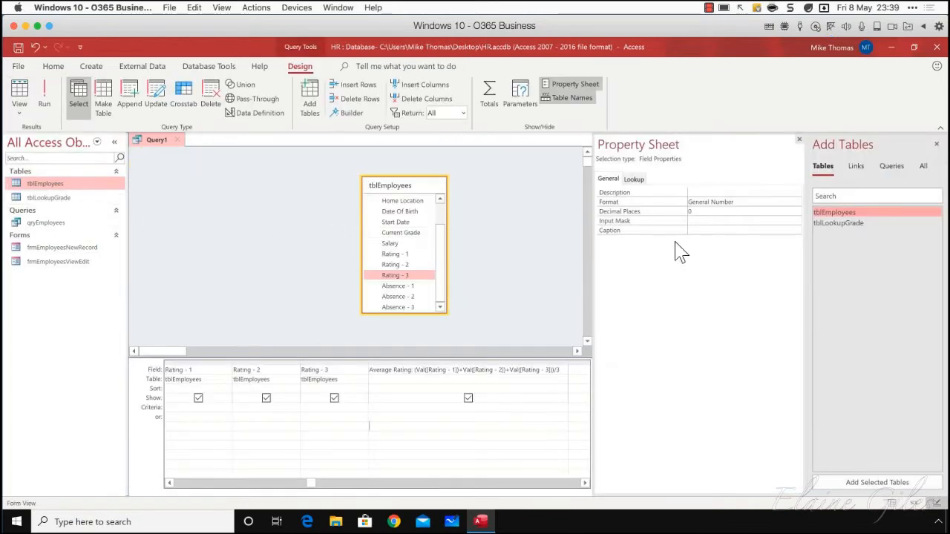
{"action": "left_click", "coordinate": [438, 363]}
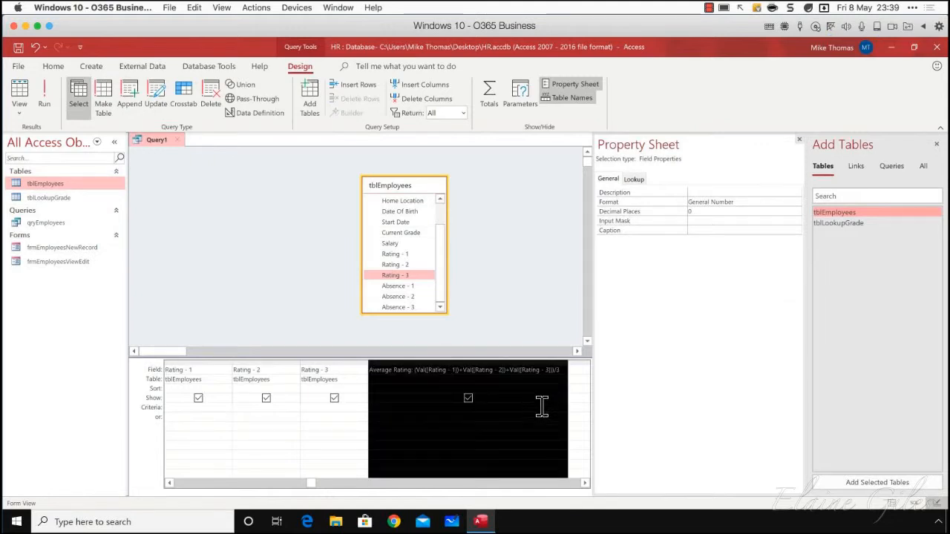
{"action": "left_click", "coordinate": [757, 202]}
{"action": "left_click", "coordinate": [796, 203]}
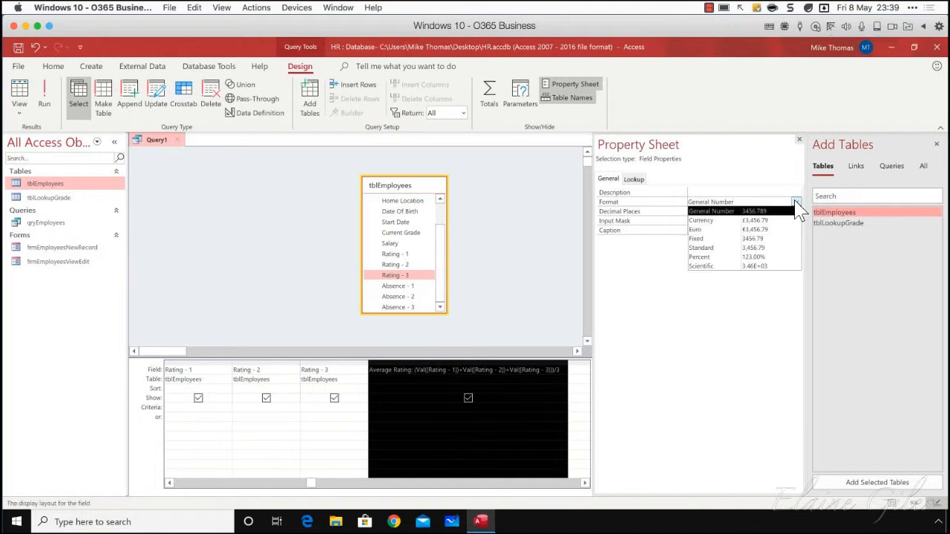
{"action": "left_click", "coordinate": [753, 239]}
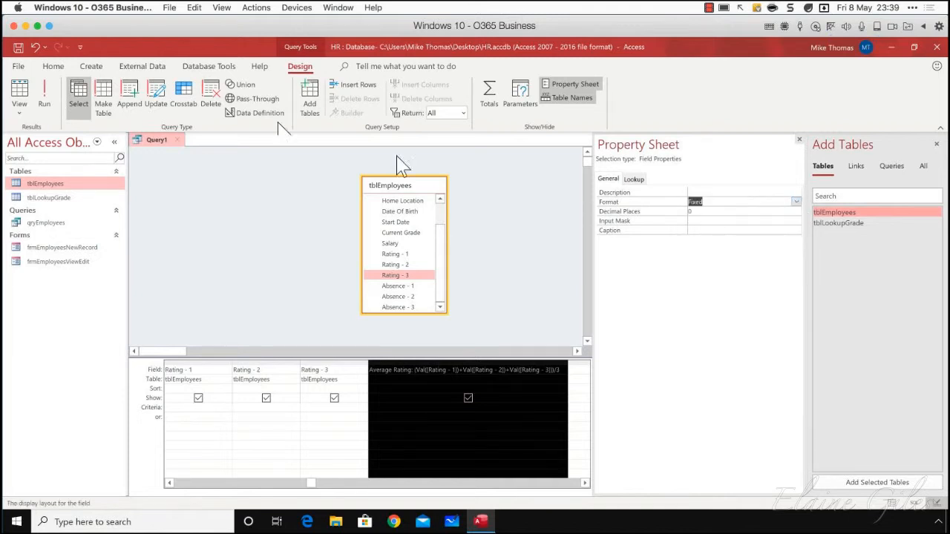
{"action": "left_click", "coordinate": [45, 95]}
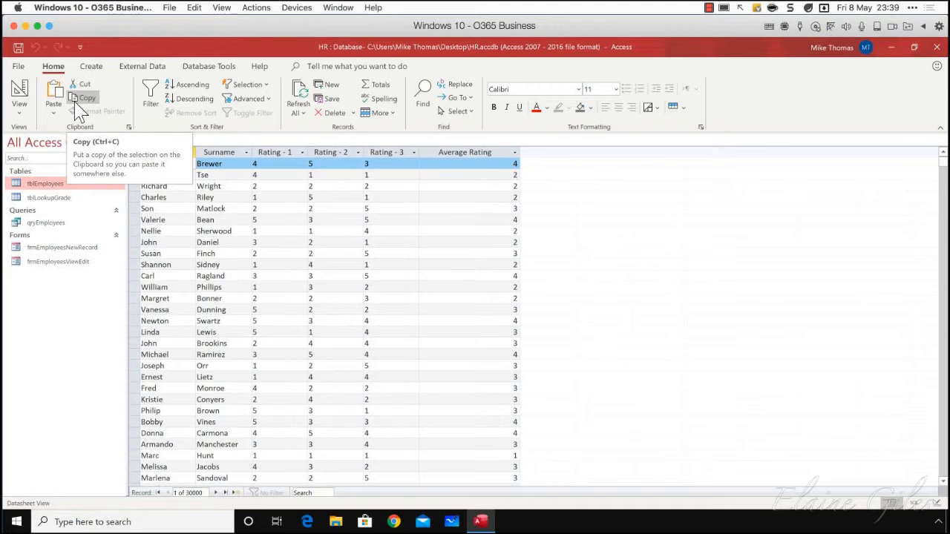
Review the Format options for Average Rating in Design View, keep Fixed and rerun the query
{"action": "left_click", "coordinate": [20, 107]}
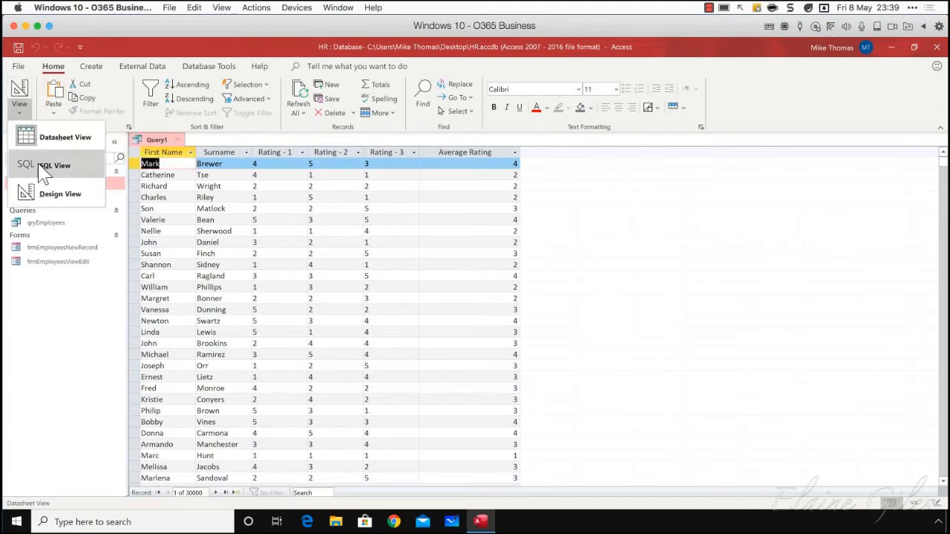
{"action": "left_click", "coordinate": [43, 192]}
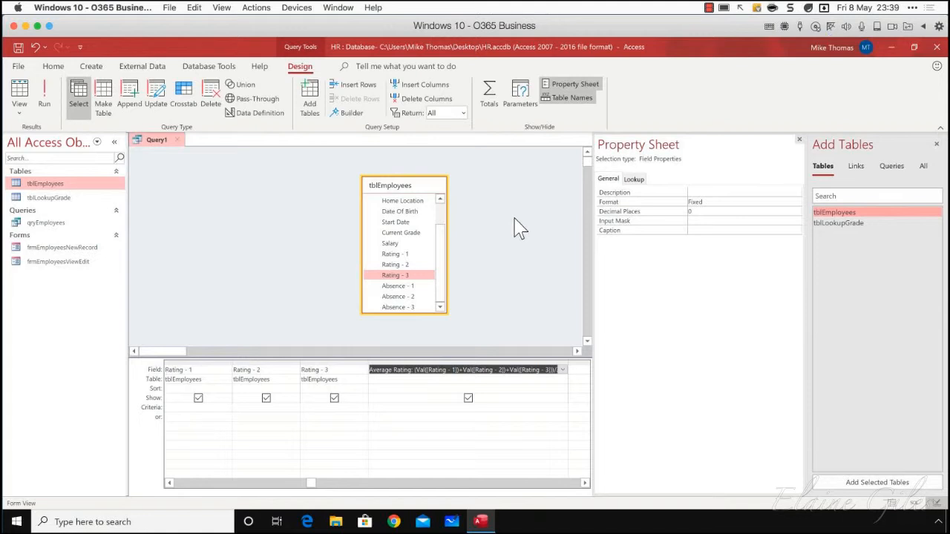
{"action": "left_click", "coordinate": [708, 201]}
{"action": "left_click", "coordinate": [796, 202]}
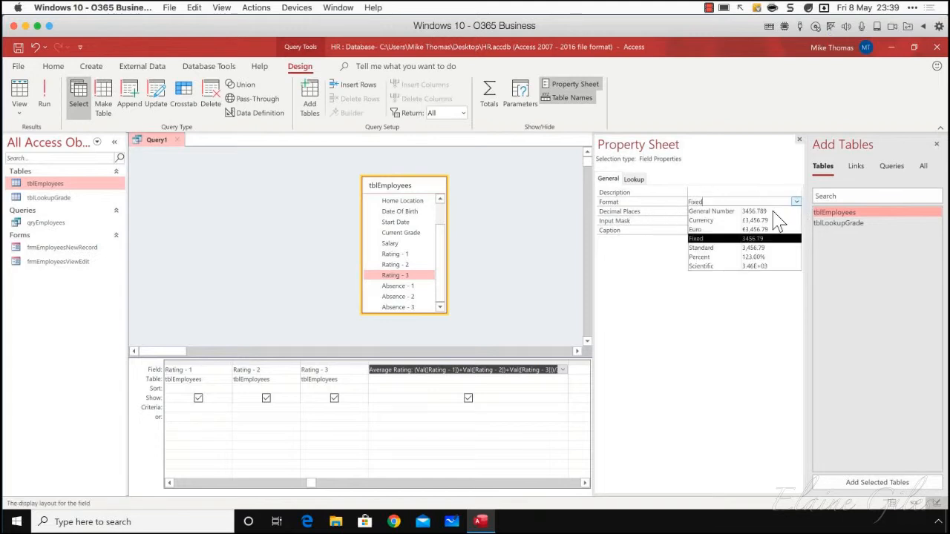
{"action": "left_click", "coordinate": [723, 239]}
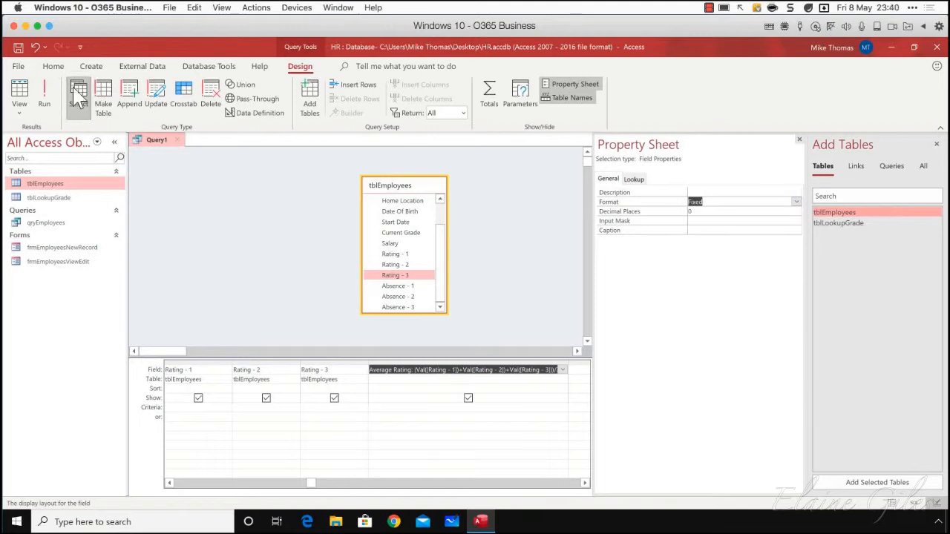
{"action": "left_click", "coordinate": [45, 95]}
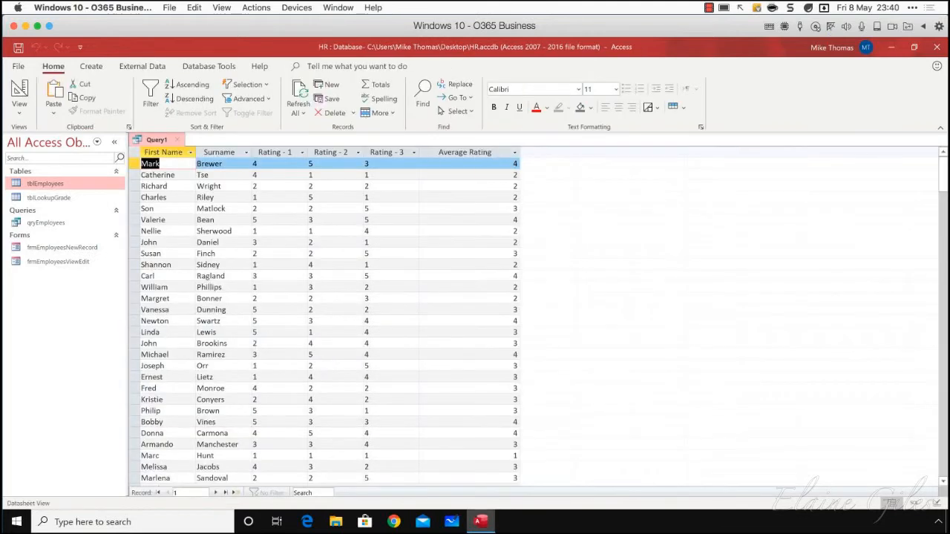
Save the query as qryCalculated
{"action": "mouse_move", "coordinate": [481, 522]}
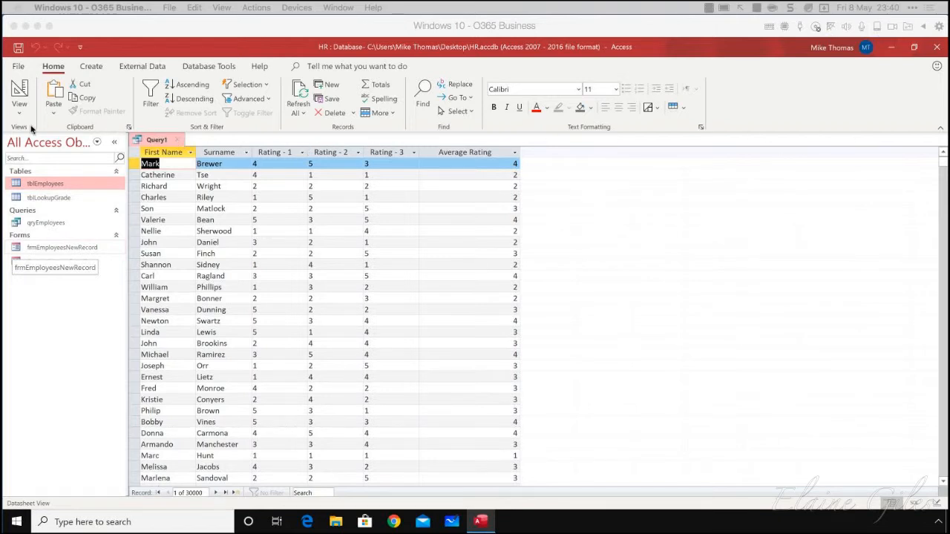
{"action": "left_click", "coordinate": [18, 47]}
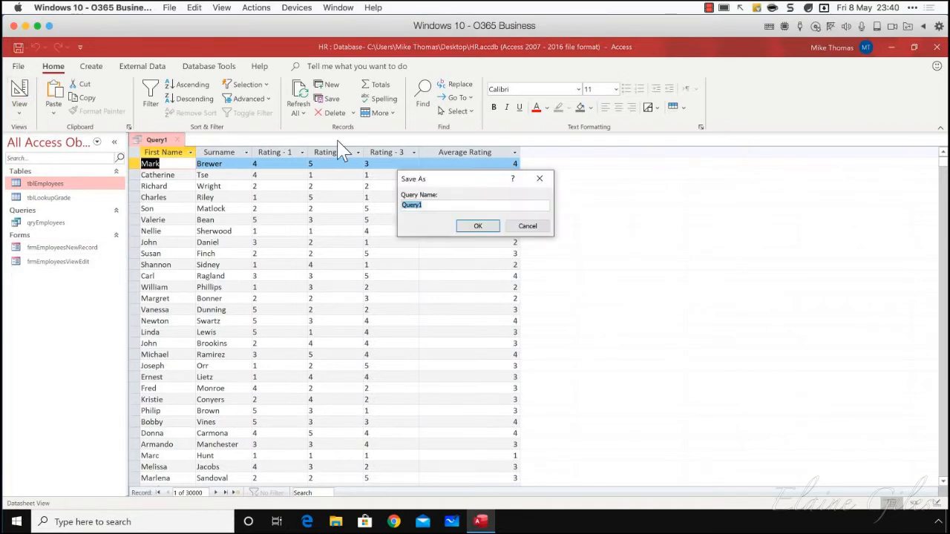
{"action": "type", "text": "qryCal"}
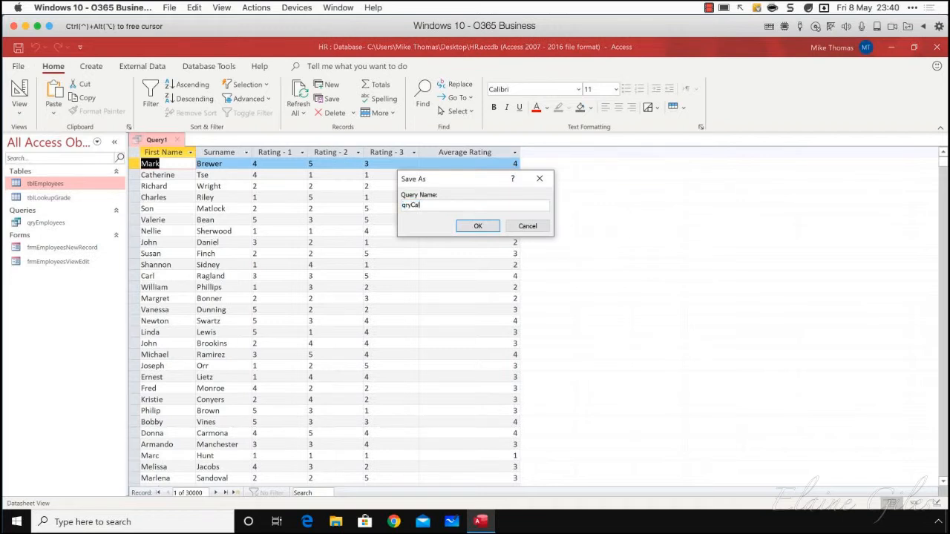
{"action": "type", "text": "culated"}
{"action": "left_click", "coordinate": [478, 226]}
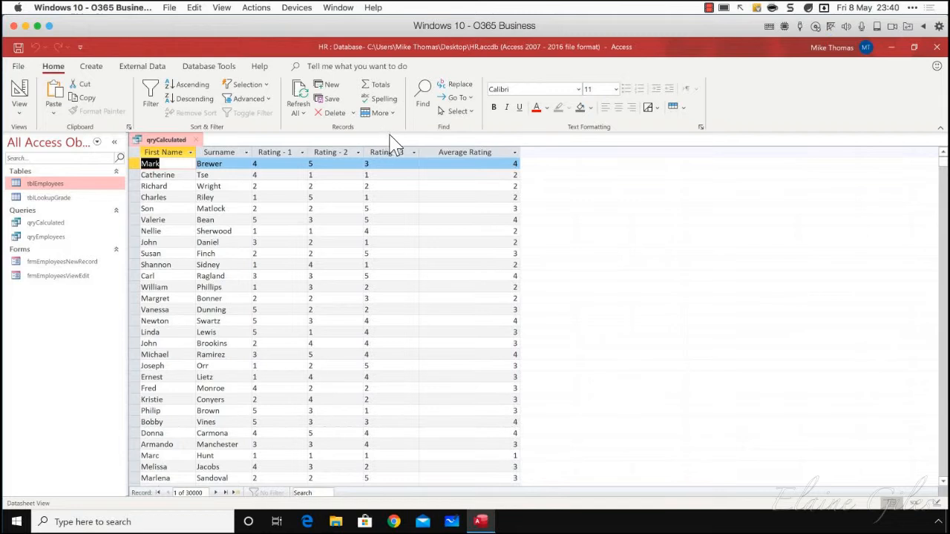
{"action": "left_click", "coordinate": [43, 159]}
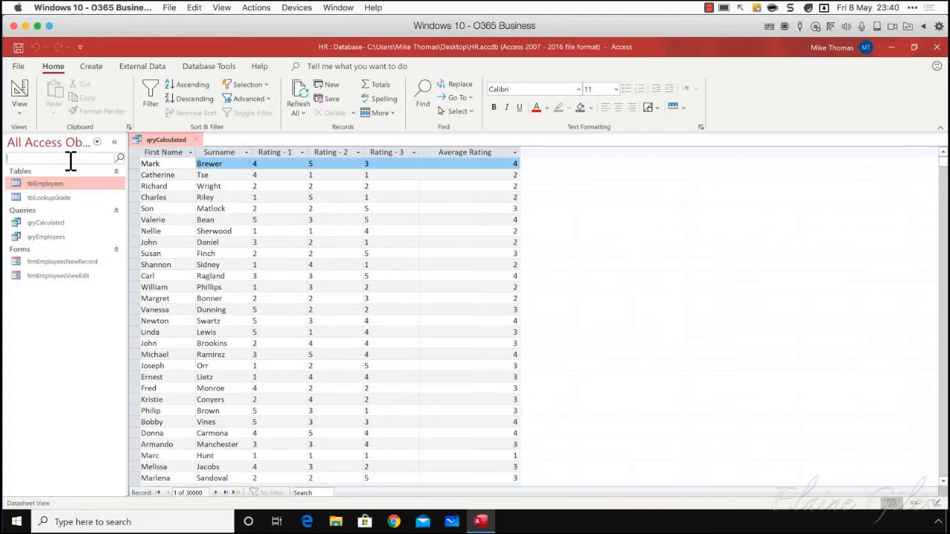
{"action": "type", "text": "300"}
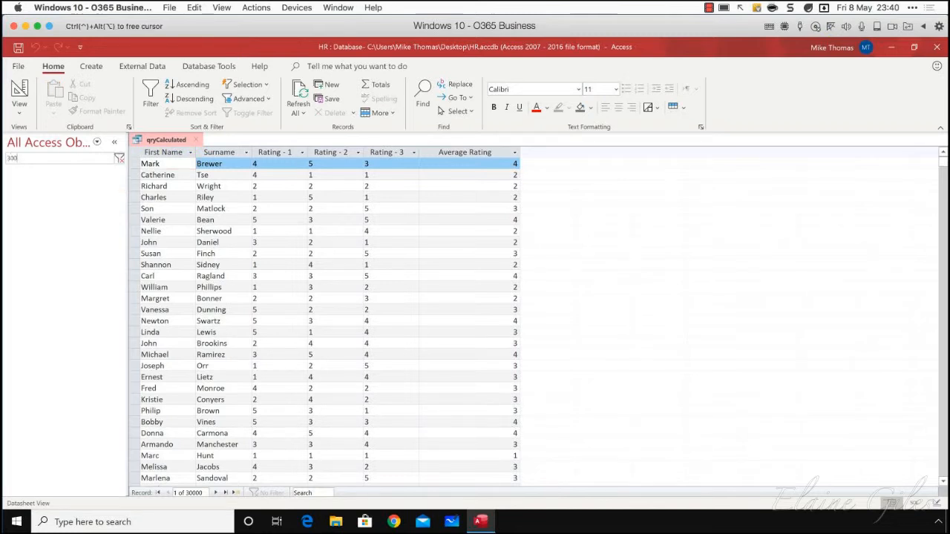
{"action": "type", "text": "000000"}
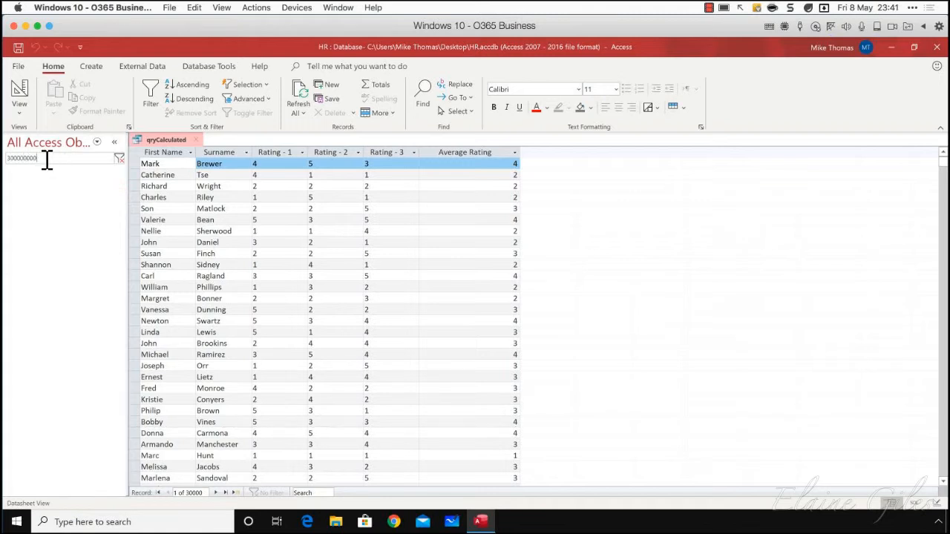
{"action": "left_click_drag", "start_coordinate": [45, 157], "coordinate": [6, 158]}
{"action": "key", "text": "BackSpace"}
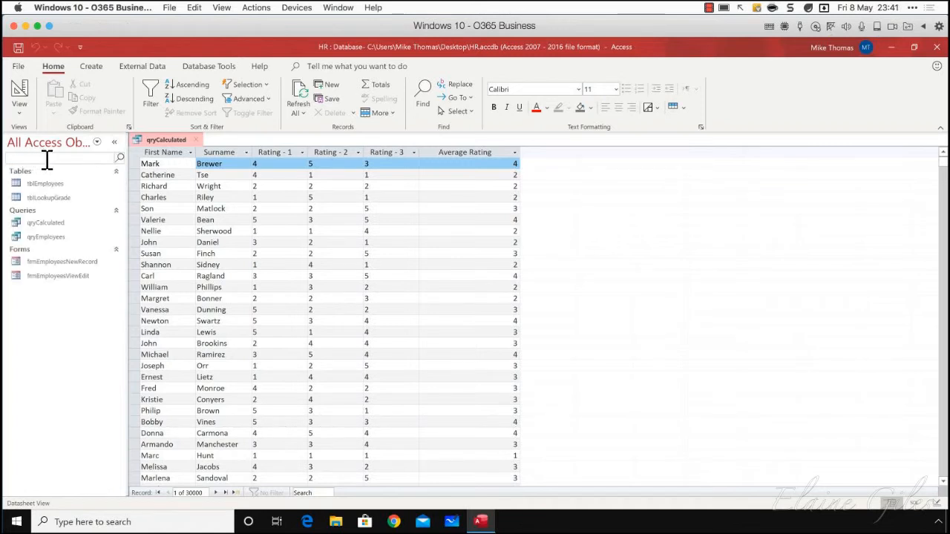
Close the qryCalculated query and start a new blank query in Design View
{"action": "left_click", "coordinate": [195, 140]}
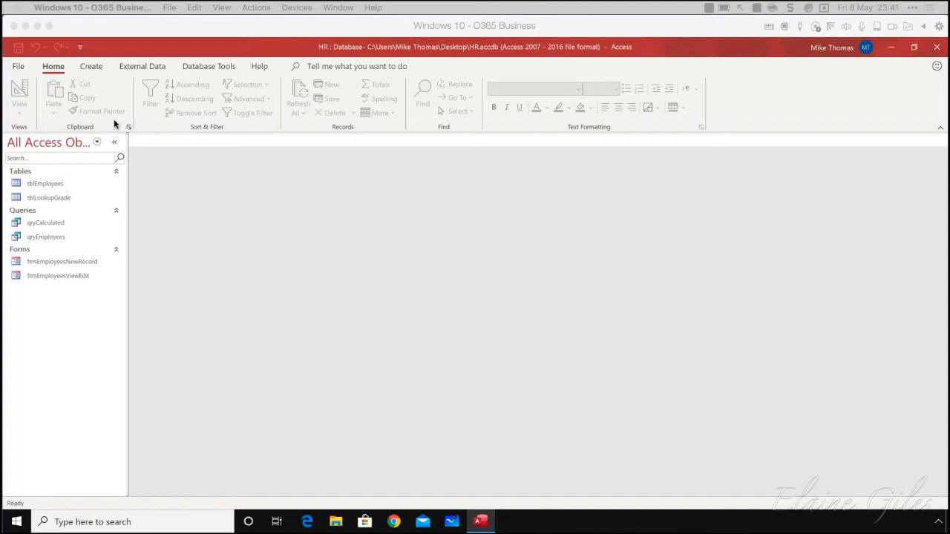
{"action": "left_click", "coordinate": [92, 67]}
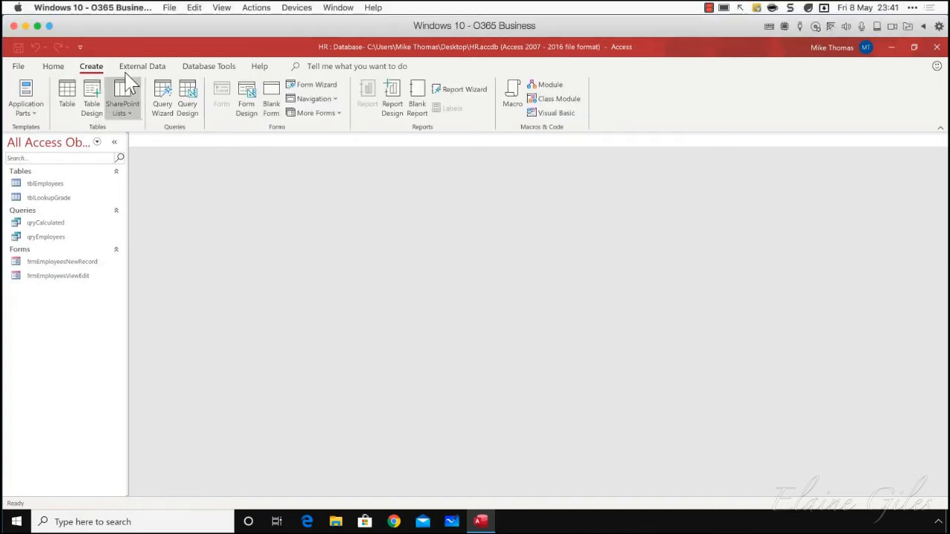
{"action": "left_click", "coordinate": [185, 99]}
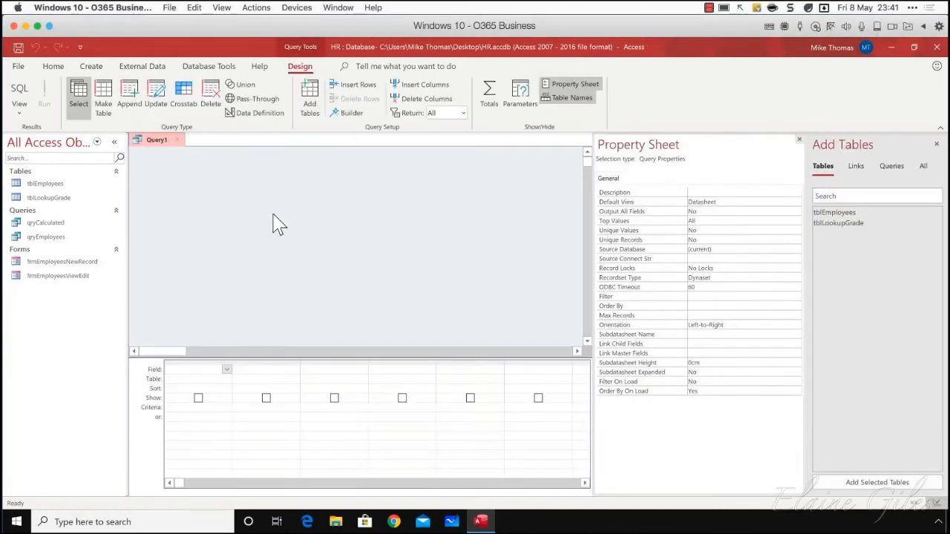
Open the tblEmployees table and examine its Salary and Home Location columns
{"action": "left_click", "coordinate": [46, 183]}
{"action": "double_click", "coordinate": [46, 184]}
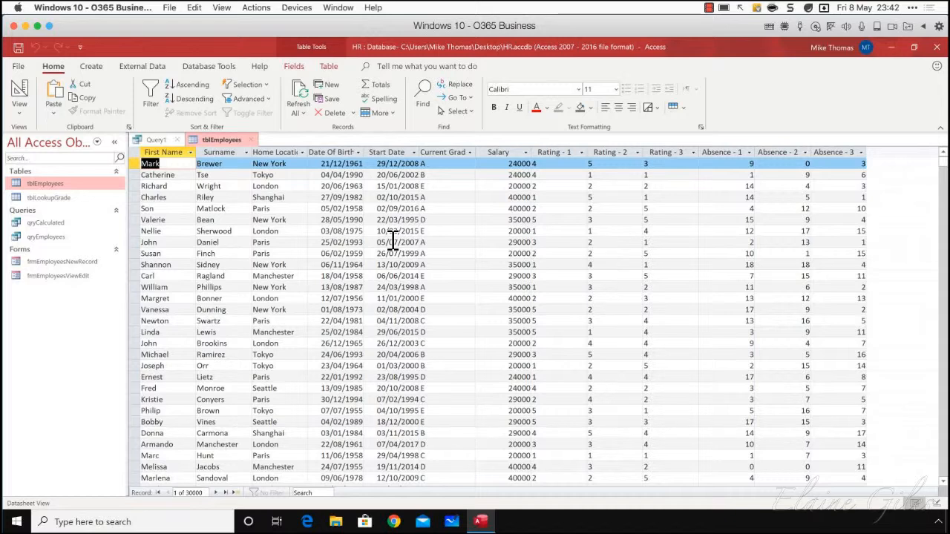
{"action": "left_click", "coordinate": [512, 155]}
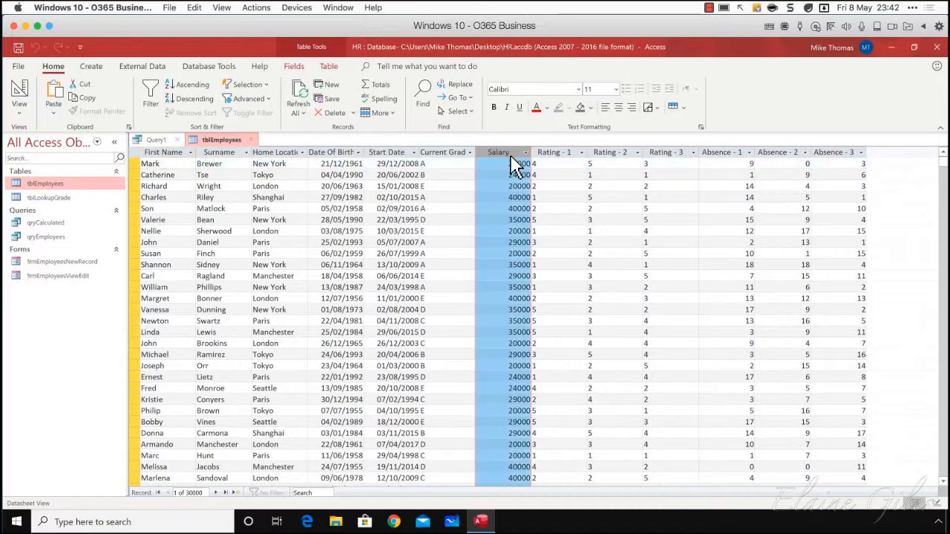
{"action": "left_click", "coordinate": [288, 152]}
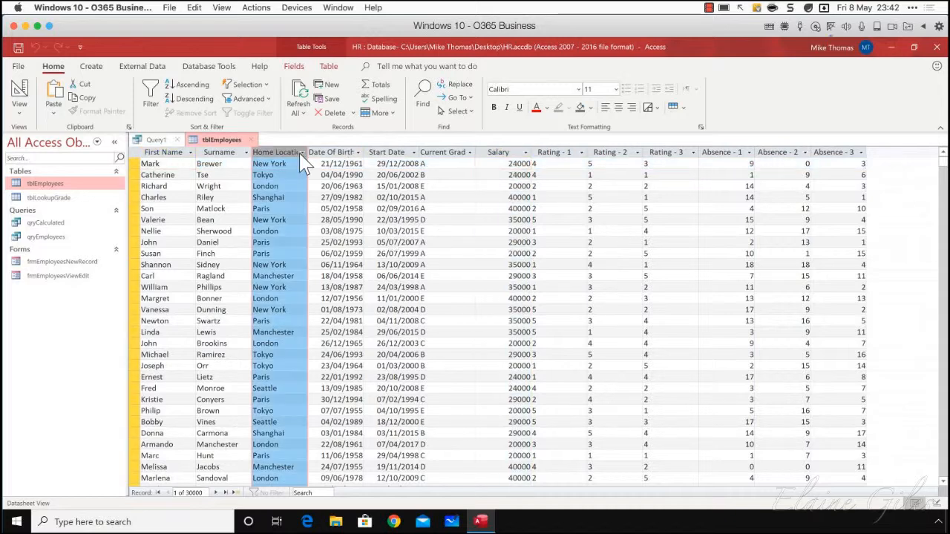
Check the Salary column in tblEmployees and close the table
{"action": "left_click", "coordinate": [500, 155]}
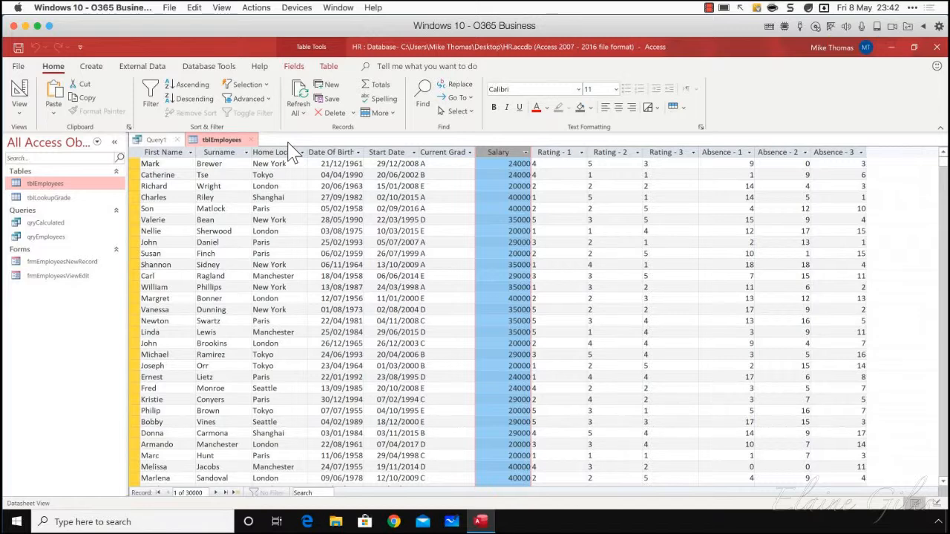
{"action": "left_click", "coordinate": [251, 140]}
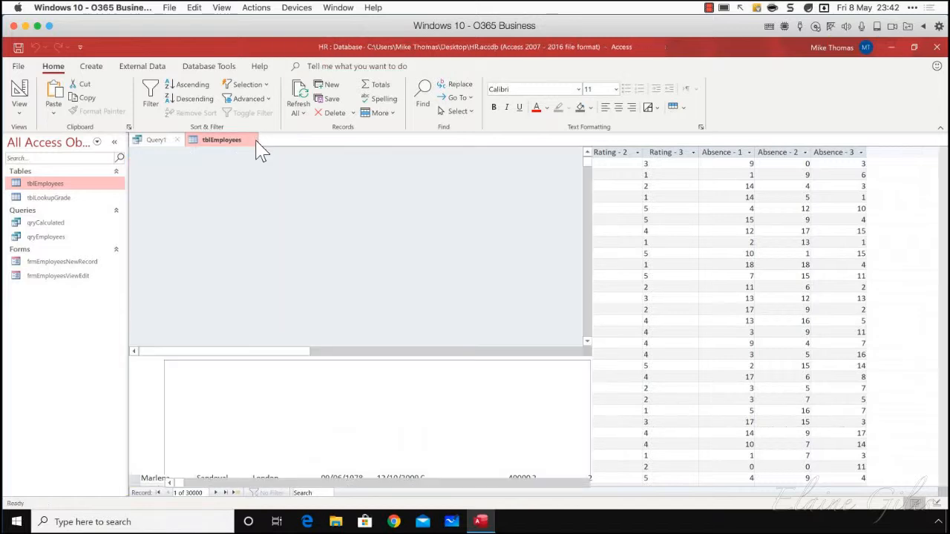
Add tblEmployees to the blank query, include its Home Location and Salary fields, and run the query
{"action": "left_click_drag", "start_coordinate": [831, 213], "coordinate": [339, 212]}
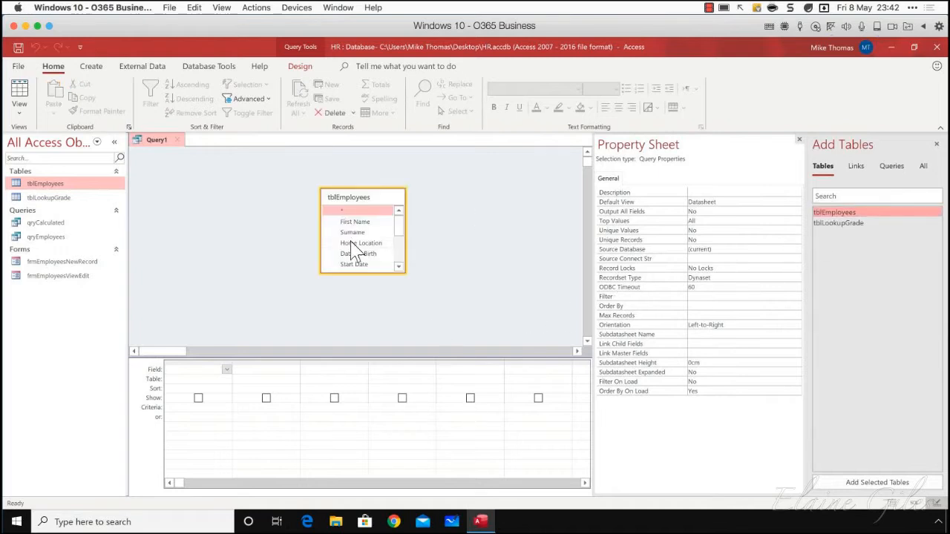
{"action": "left_click_drag", "start_coordinate": [357, 243], "coordinate": [194, 371]}
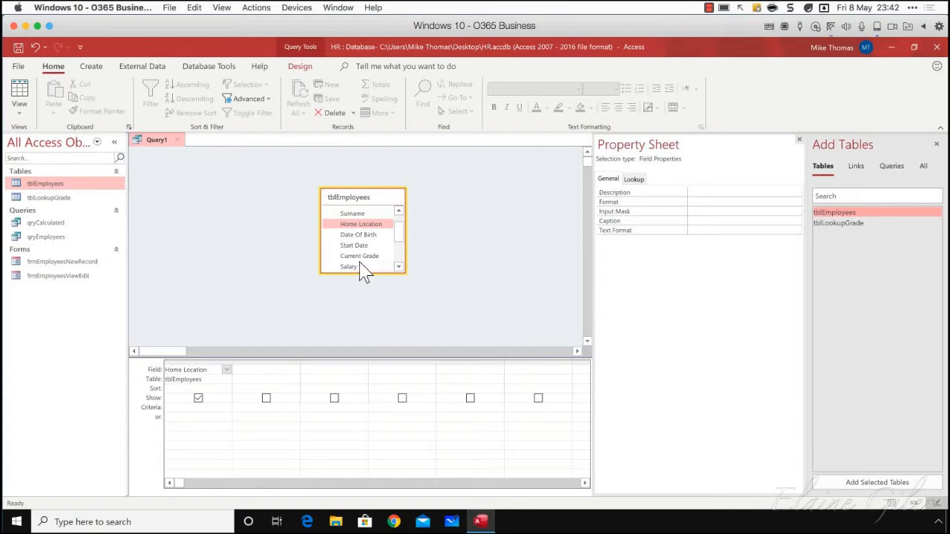
{"action": "left_click_drag", "start_coordinate": [349, 267], "coordinate": [264, 371]}
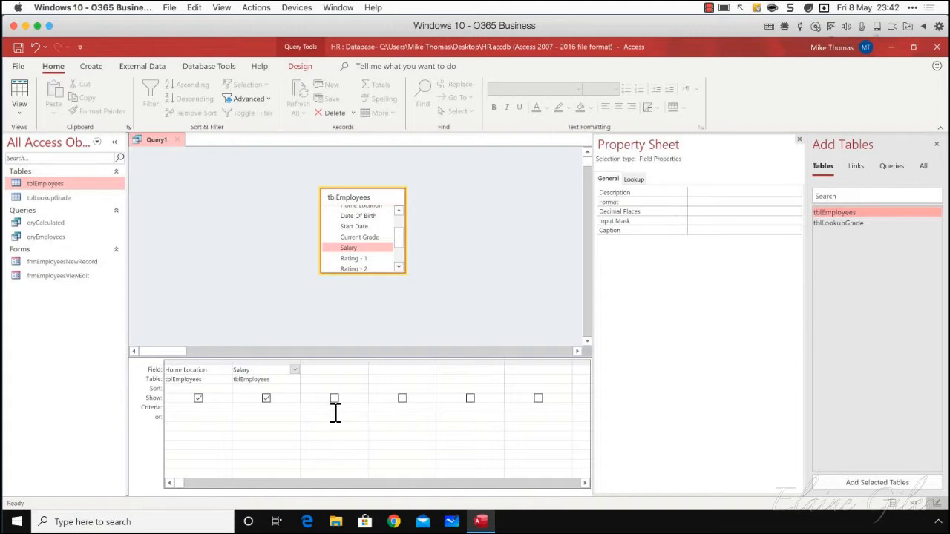
{"action": "left_click", "coordinate": [299, 67]}
{"action": "left_click", "coordinate": [46, 98]}
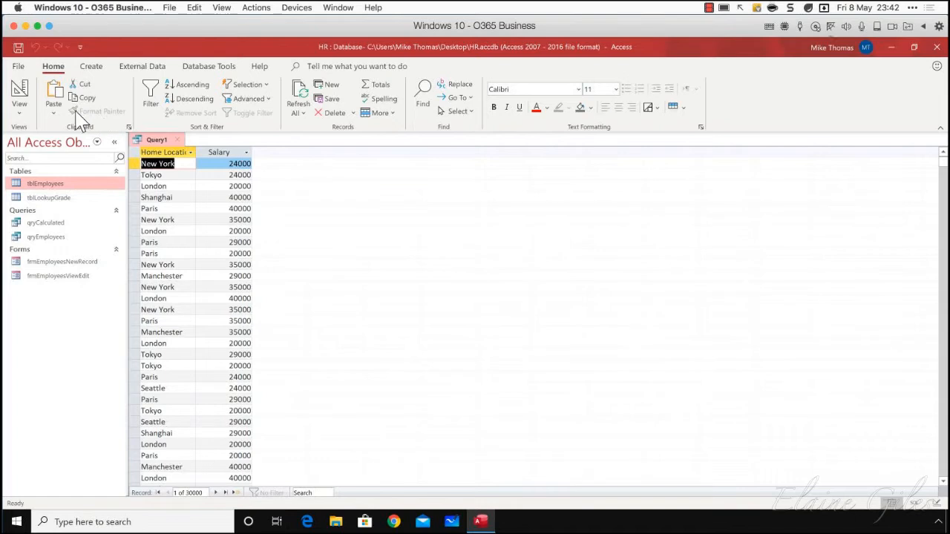
Return to the query design, enable totals, set Salary's total to Sum grouped by Home Location, and run the query
{"action": "left_click", "coordinate": [20, 111]}
{"action": "left_click", "coordinate": [52, 194]}
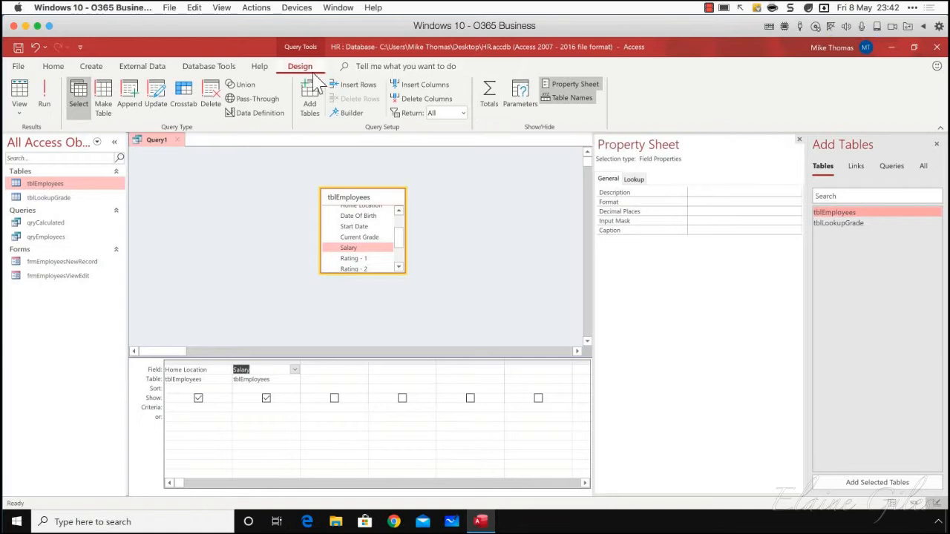
{"action": "left_click", "coordinate": [491, 96]}
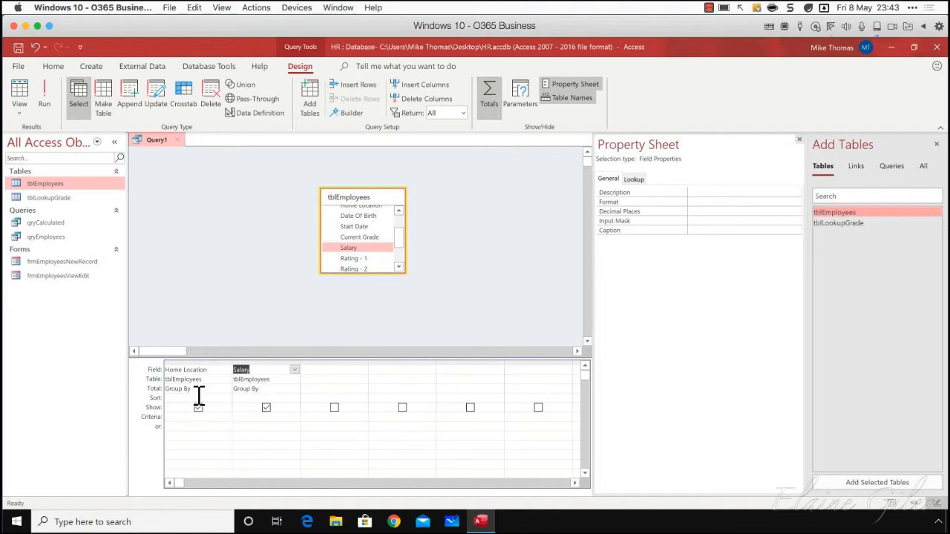
{"action": "left_click", "coordinate": [277, 389]}
{"action": "left_click", "coordinate": [294, 389]}
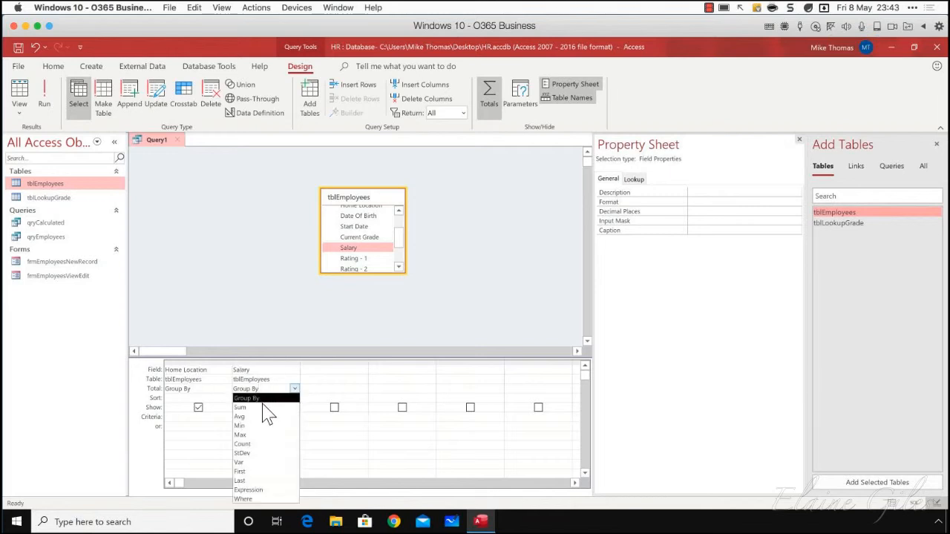
{"action": "left_click", "coordinate": [263, 408]}
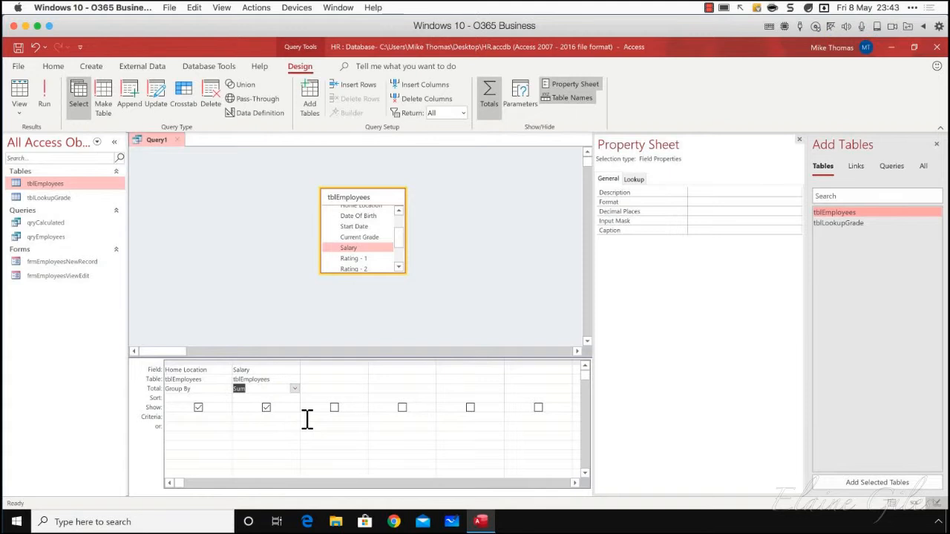
{"action": "left_click", "coordinate": [46, 82]}
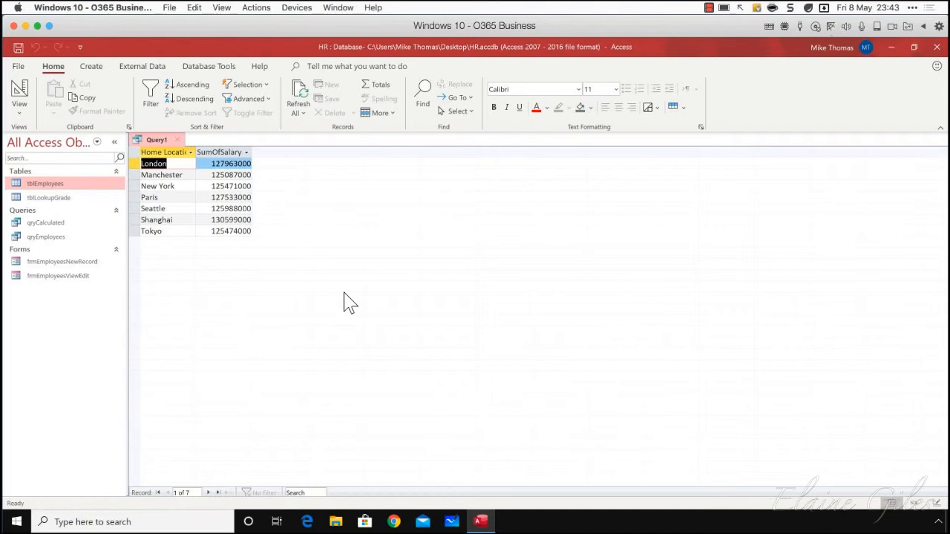
In the query design, label the summed column Total Salary, sort Home Location ascending, and rerun the query
{"action": "left_click", "coordinate": [19, 112]}
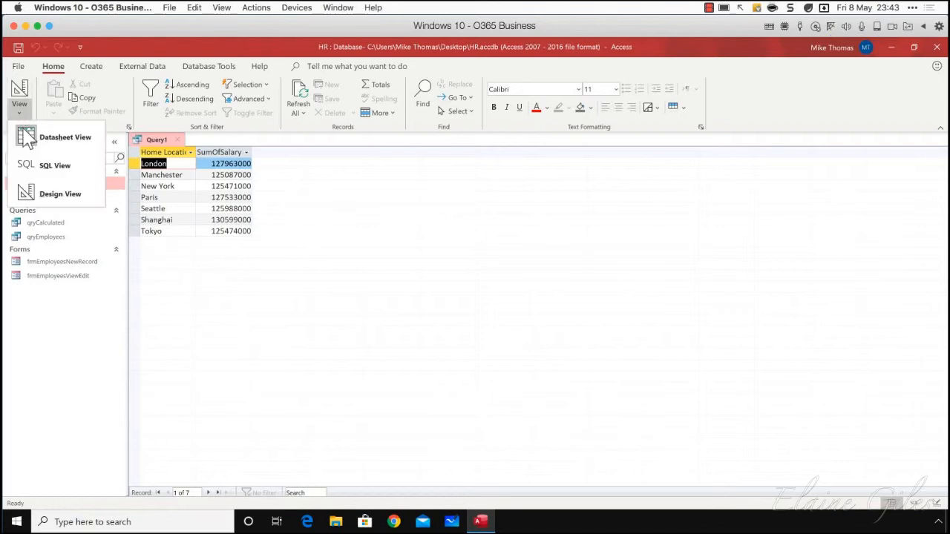
{"action": "left_click", "coordinate": [46, 194]}
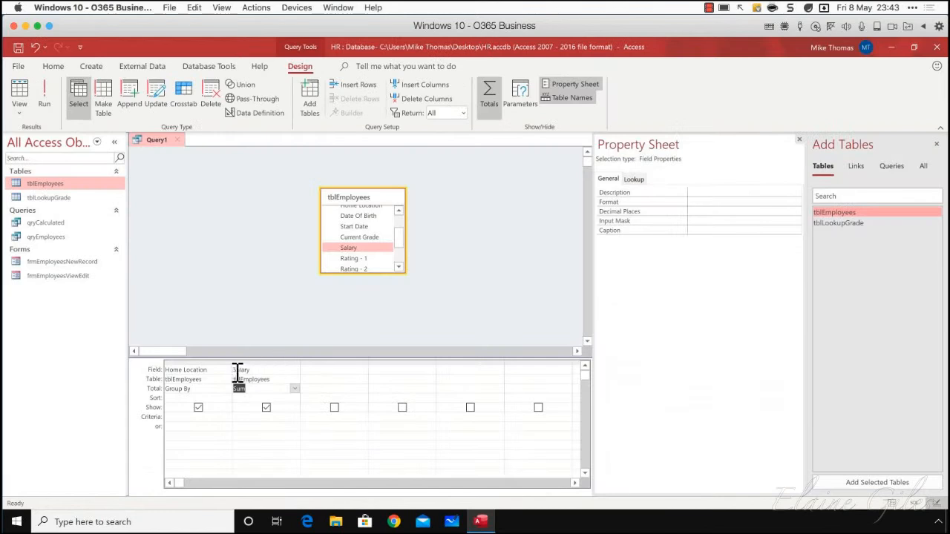
{"action": "left_click", "coordinate": [235, 371]}
{"action": "type", "text": "Total Salary: Salary"}
{"action": "left_click", "coordinate": [192, 398]}
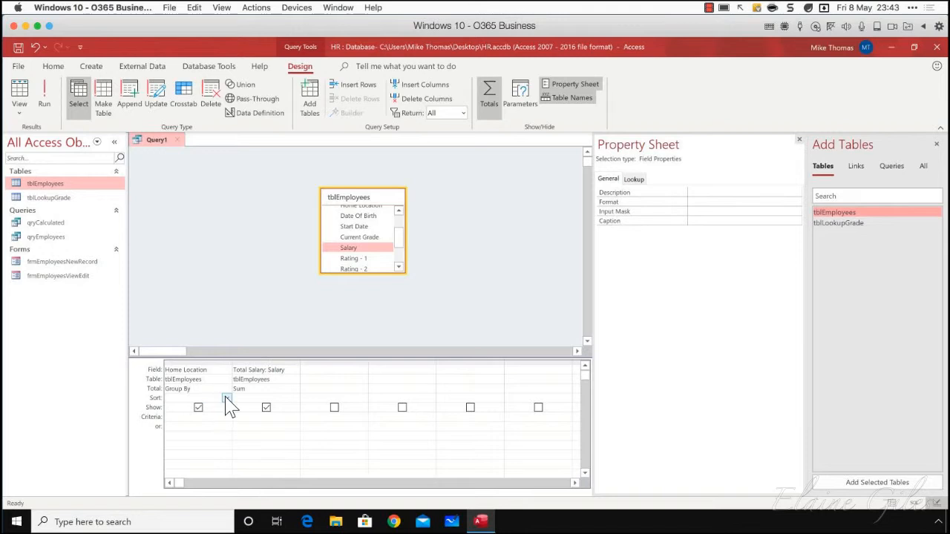
{"action": "left_click", "coordinate": [227, 398]}
{"action": "left_click", "coordinate": [210, 409]}
{"action": "left_click", "coordinate": [43, 90]}
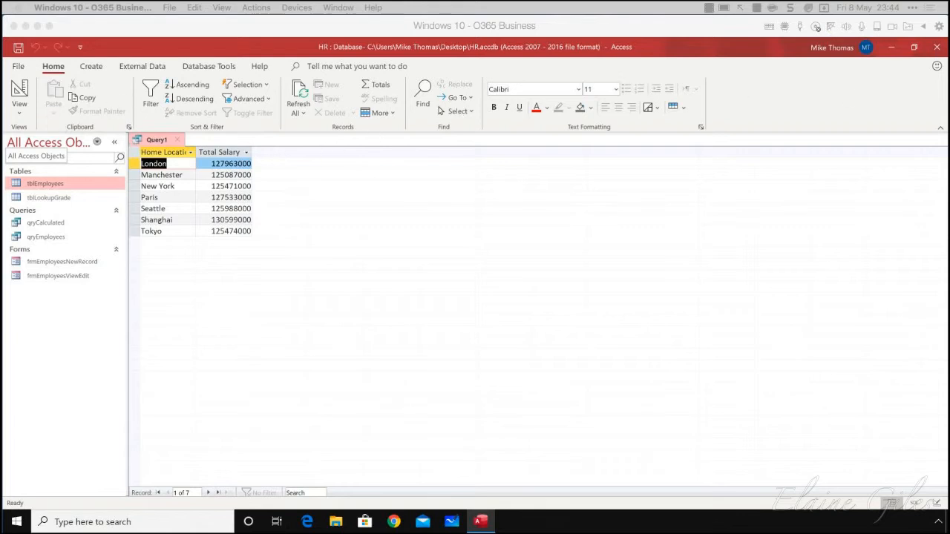
Close the total salary query without saving it
{"action": "left_click", "coordinate": [176, 140]}
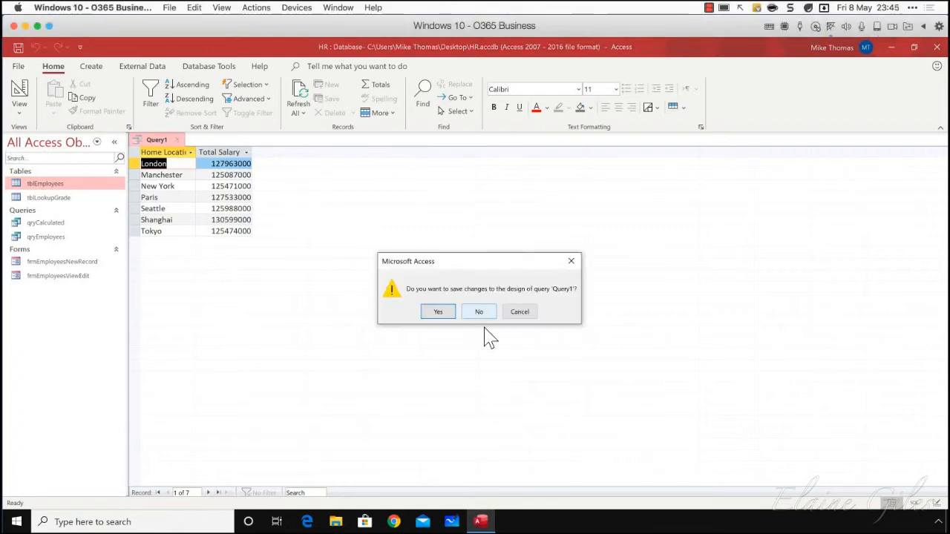
{"action": "left_click", "coordinate": [490, 313]}
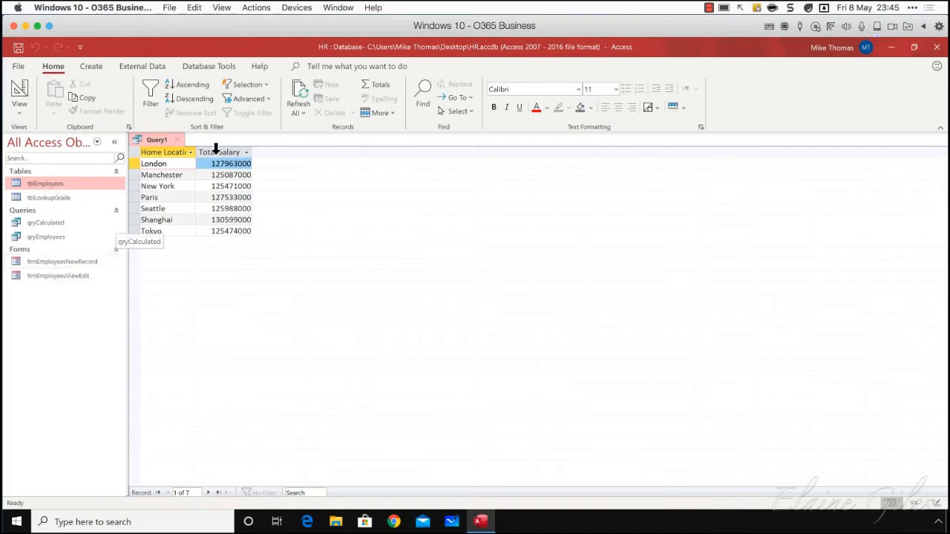
{"action": "left_click", "coordinate": [178, 139]}
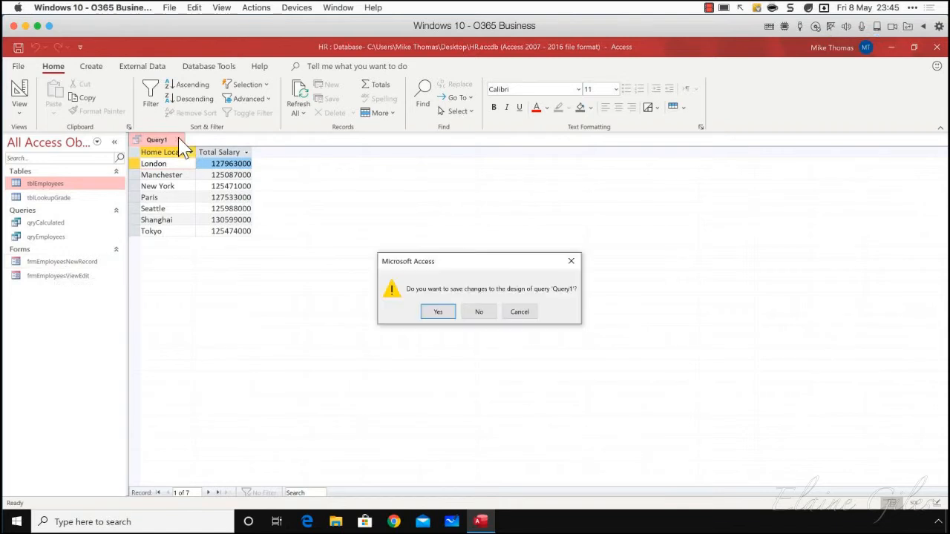
{"action": "left_click", "coordinate": [482, 313]}
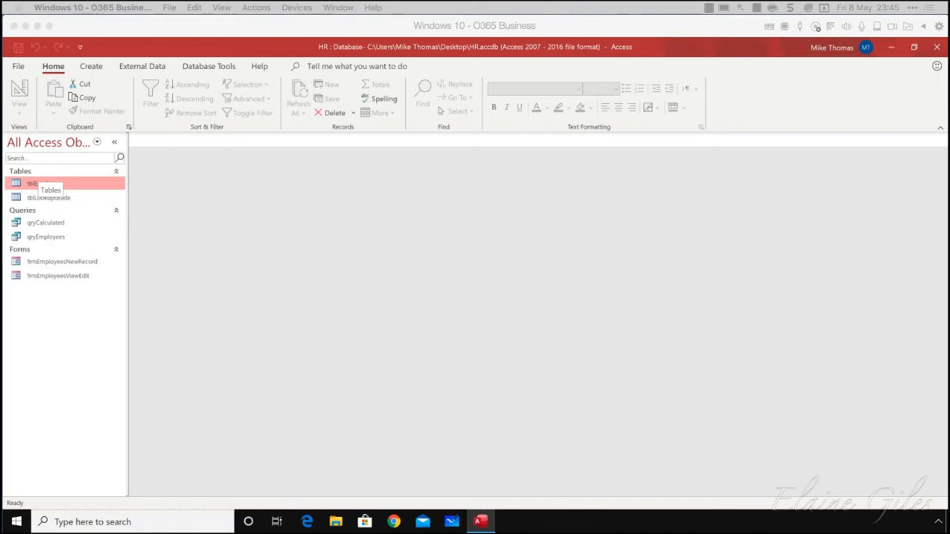
Open tblEmployees to review its columns and close the table
{"action": "left_click", "coordinate": [55, 240]}
{"action": "double_click", "coordinate": [37, 184]}
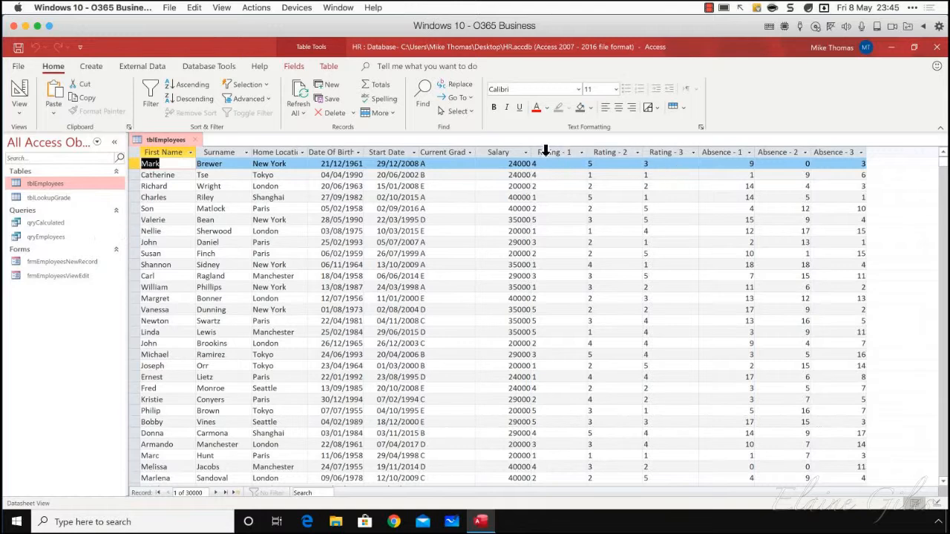
{"action": "left_click", "coordinate": [196, 140]}
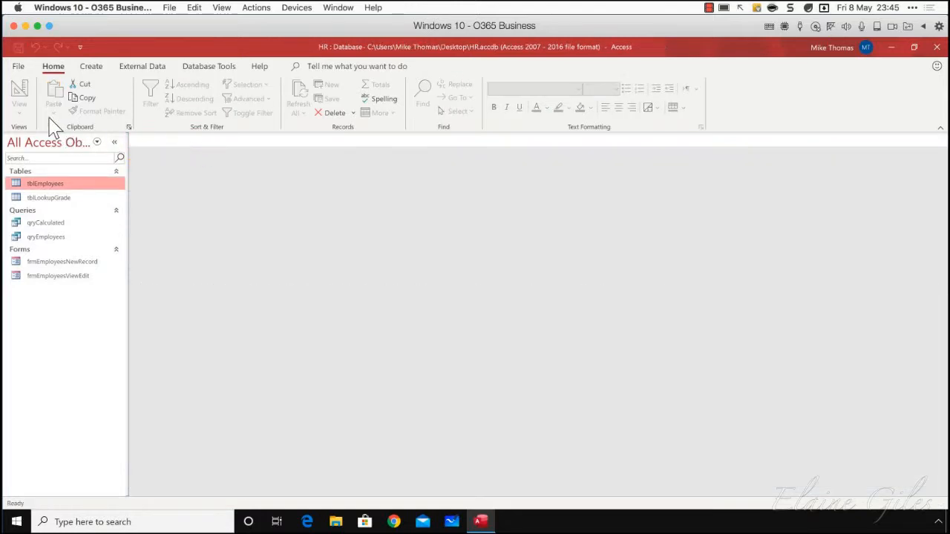
Create a new query in Design View and add tblEmployees as its source table
{"action": "left_click", "coordinate": [104, 68]}
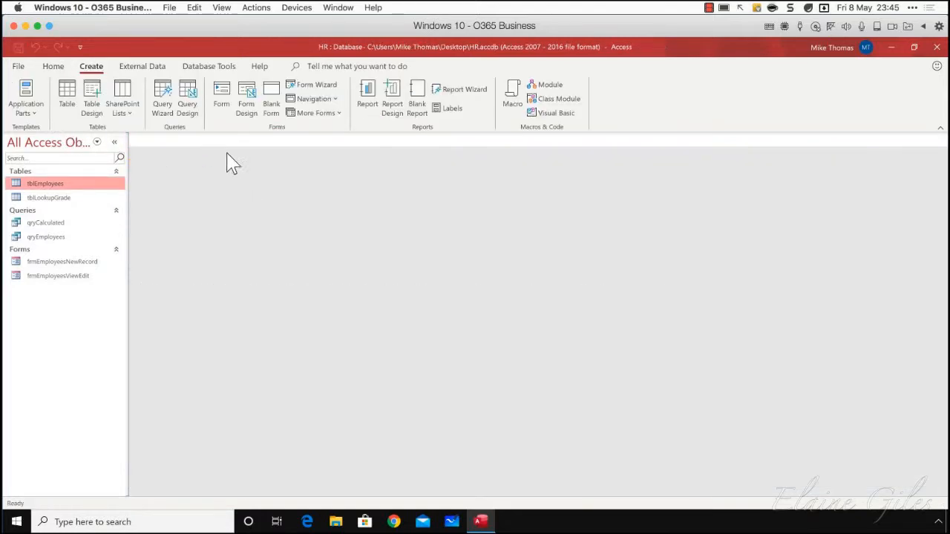
{"action": "left_click", "coordinate": [187, 110]}
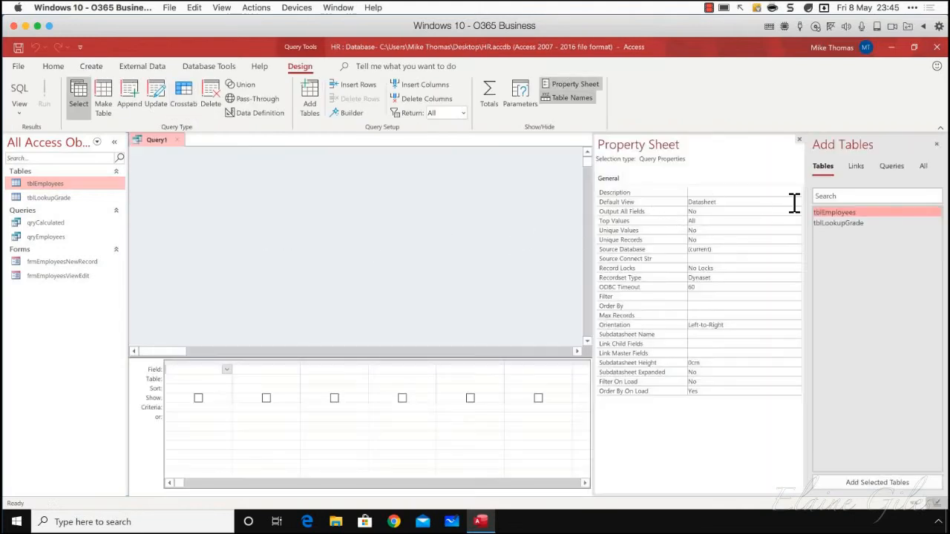
{"action": "left_click_drag", "start_coordinate": [820, 221], "coordinate": [214, 215]}
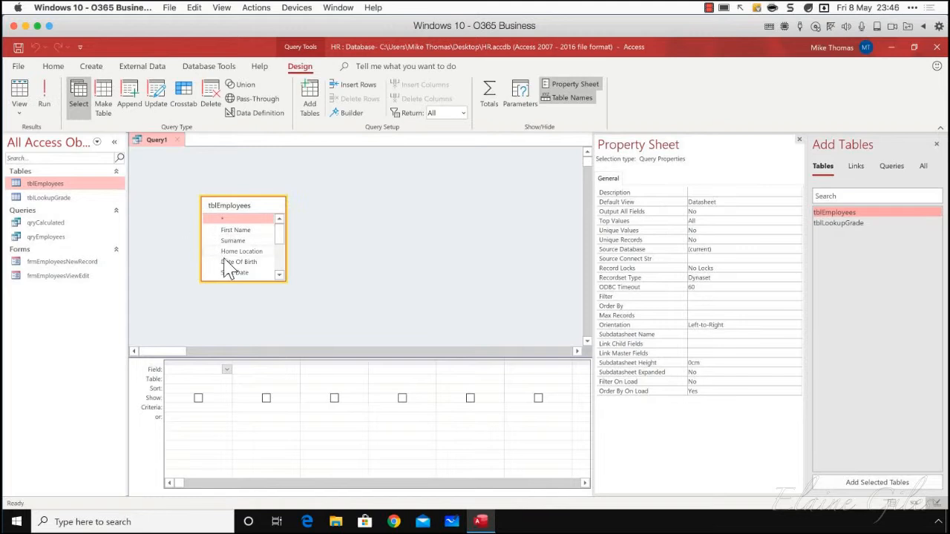
Widen the first query column, enter the calculated field Year: Year([Start Date]), and run the query
{"action": "left_click_drag", "start_coordinate": [231, 363], "coordinate": [280, 363]}
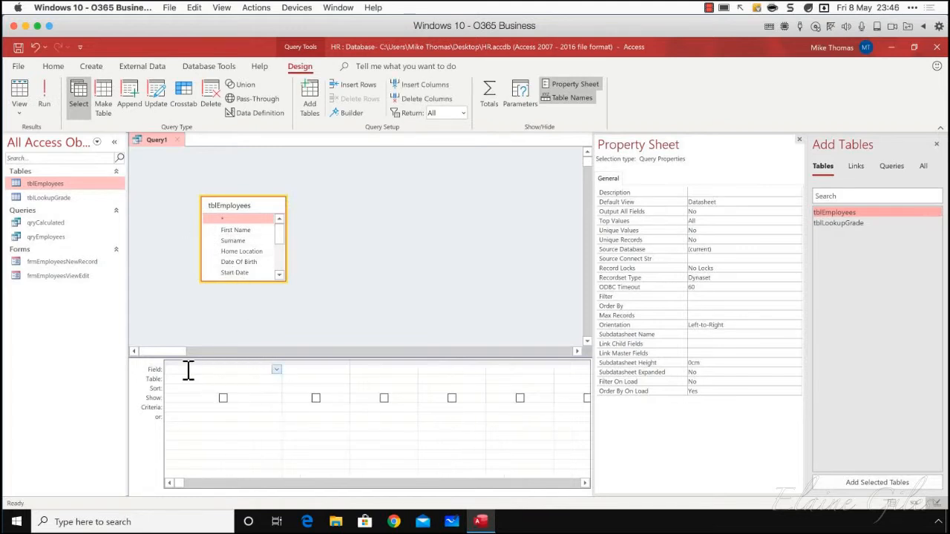
{"action": "type", "text": "Year: Year([Start Date])"}
{"action": "key", "text": "Tab"}
{"action": "left_click", "coordinate": [45, 96]}
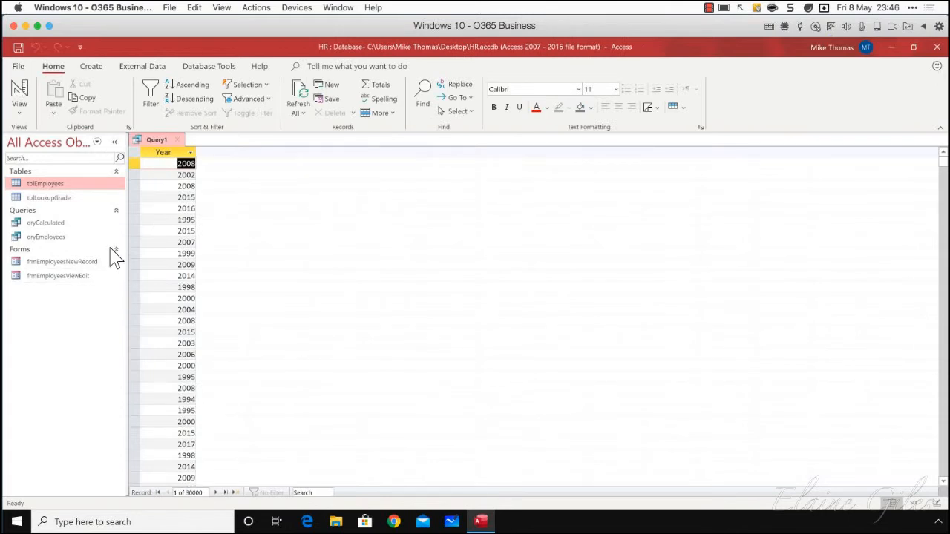
Back in the query design, add the First Name field, enable totals, and set First Name's total to Count
{"action": "left_click", "coordinate": [18, 108]}
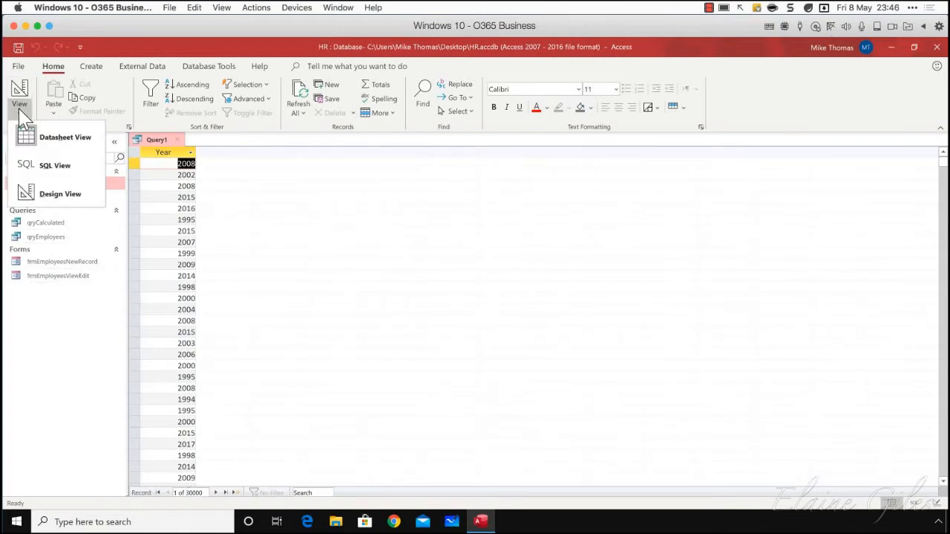
{"action": "left_click", "coordinate": [56, 202]}
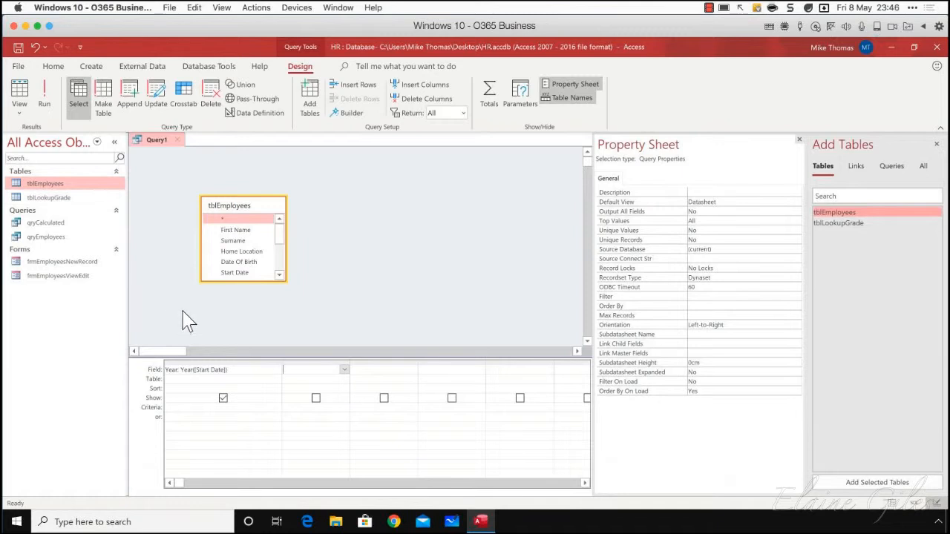
{"action": "mouse_move", "coordinate": [282, 238]}
{"action": "left_mouse_down"}
{"action": "mouse_move", "coordinate": [282, 278]}
{"action": "mouse_move", "coordinate": [281, 222]}
{"action": "mouse_move", "coordinate": [281, 293]}
{"action": "mouse_move", "coordinate": [277, 221]}
{"action": "left_mouse_up"}
{"action": "left_click_drag", "start_coordinate": [244, 233], "coordinate": [321, 371]}
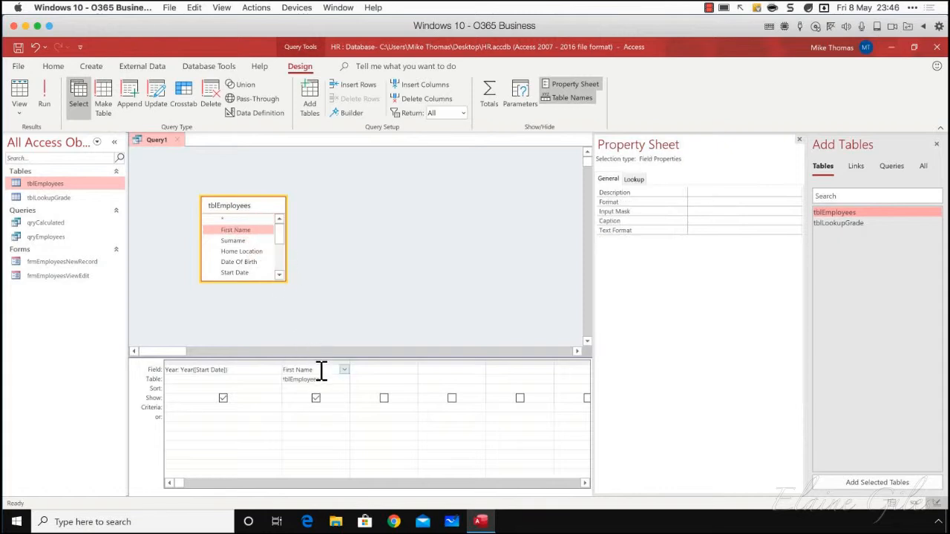
{"action": "left_click", "coordinate": [490, 104]}
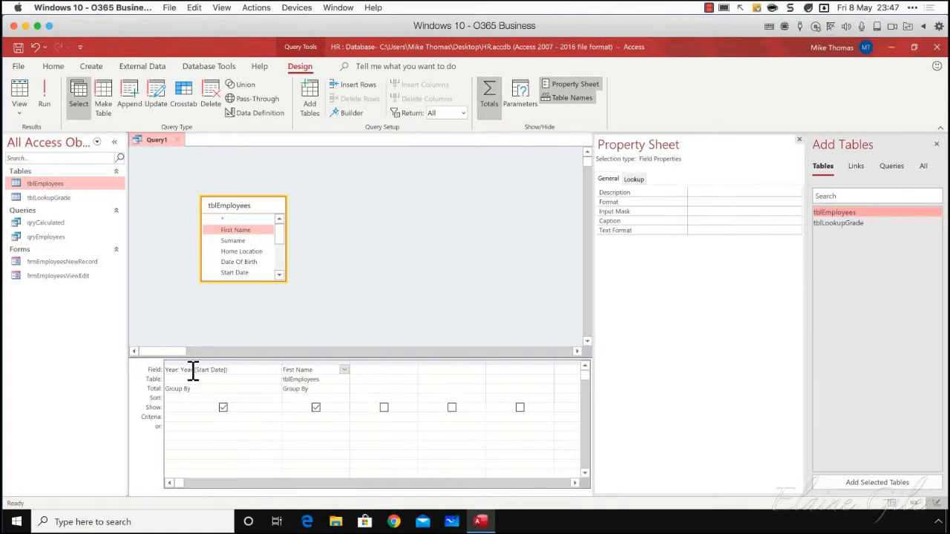
{"action": "left_click", "coordinate": [334, 391]}
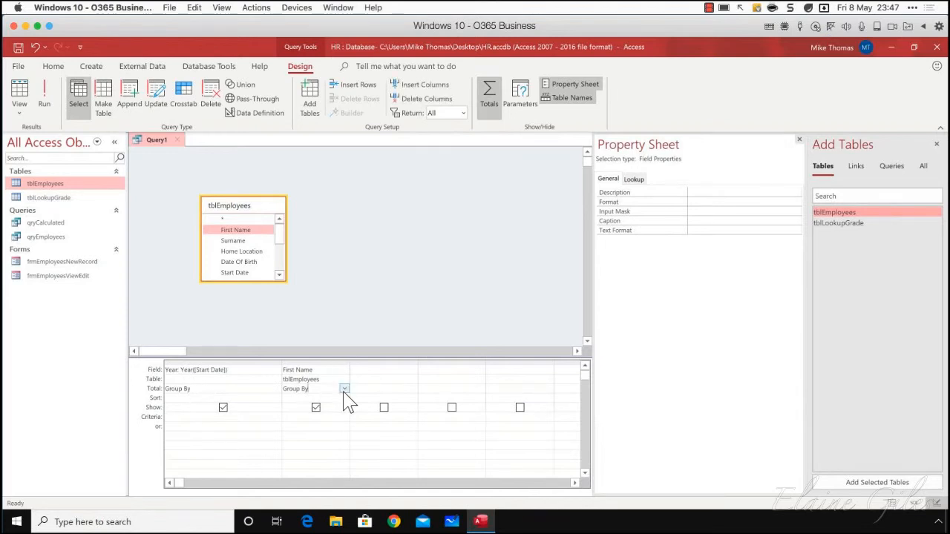
{"action": "left_click", "coordinate": [343, 389]}
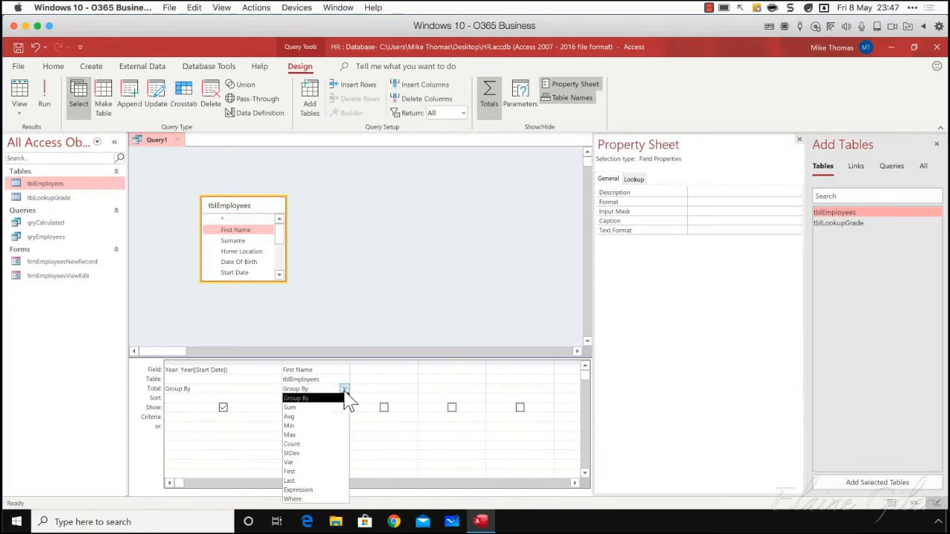
{"action": "left_click", "coordinate": [310, 444]}
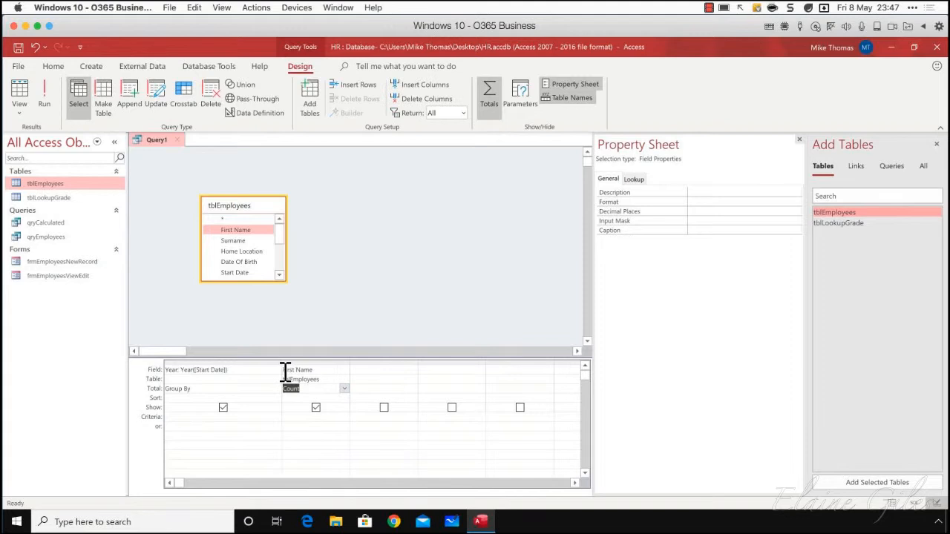
Label the counted First Name column No of Employees and run the query
{"action": "left_click", "coordinate": [284, 371]}
{"action": "type", "text": "No of Employees: Firs"}
{"action": "left_click", "coordinate": [425, 216]}
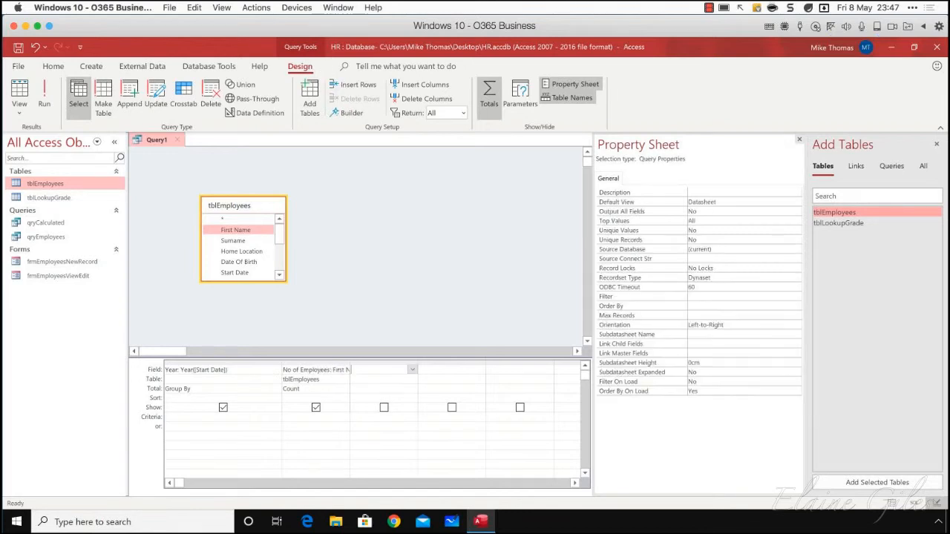
{"action": "left_click", "coordinate": [47, 90]}
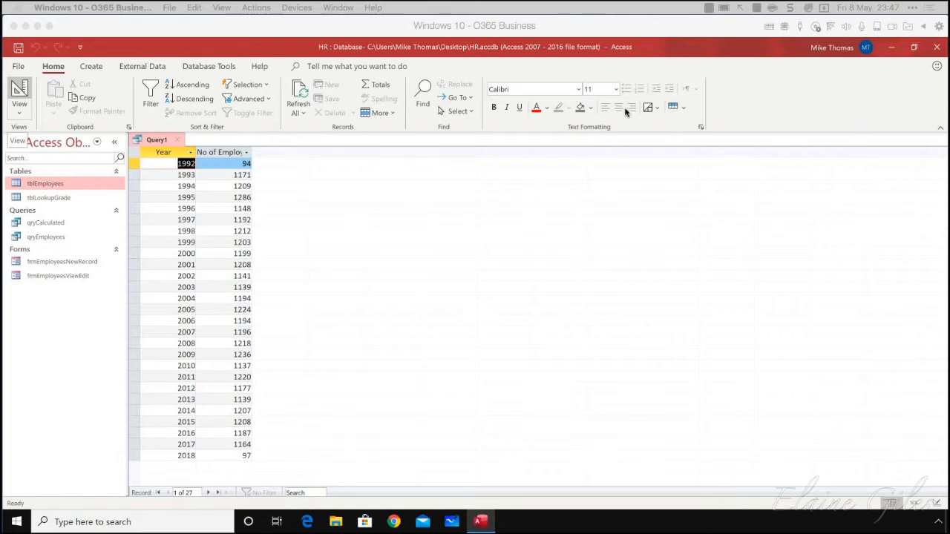
Close the employee count query without saving its design
{"action": "left_click", "coordinate": [177, 139]}
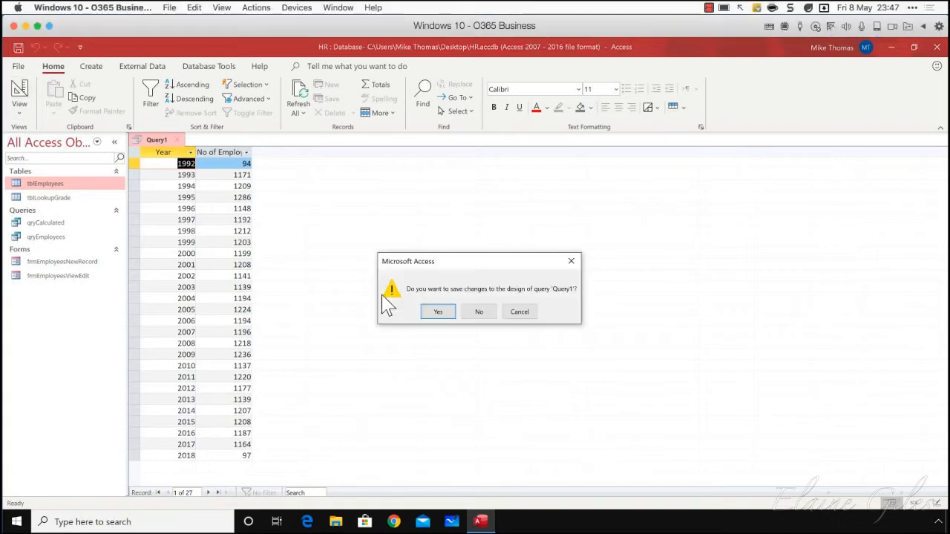
{"action": "left_click", "coordinate": [490, 315]}
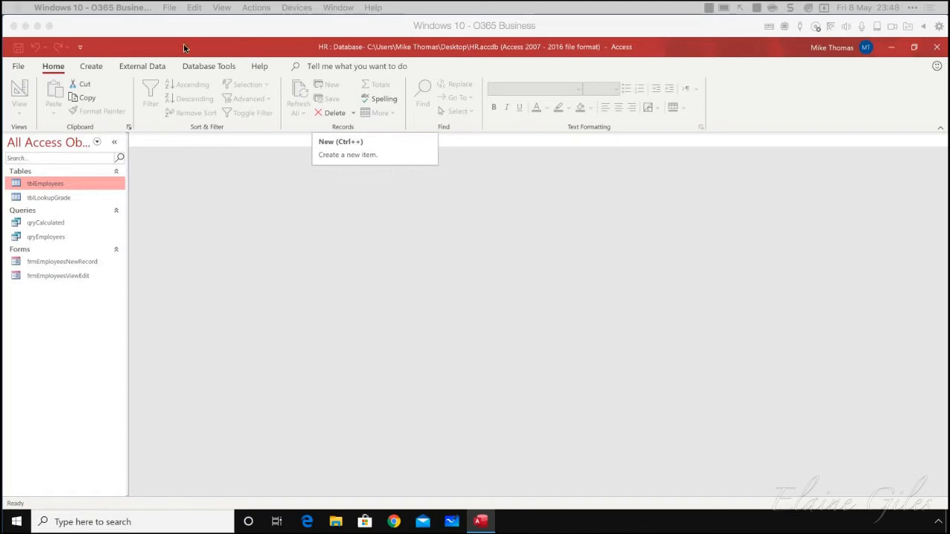
Examine which file and database types are offered as new data sources for import
{"action": "double_click", "coordinate": [154, 67]}
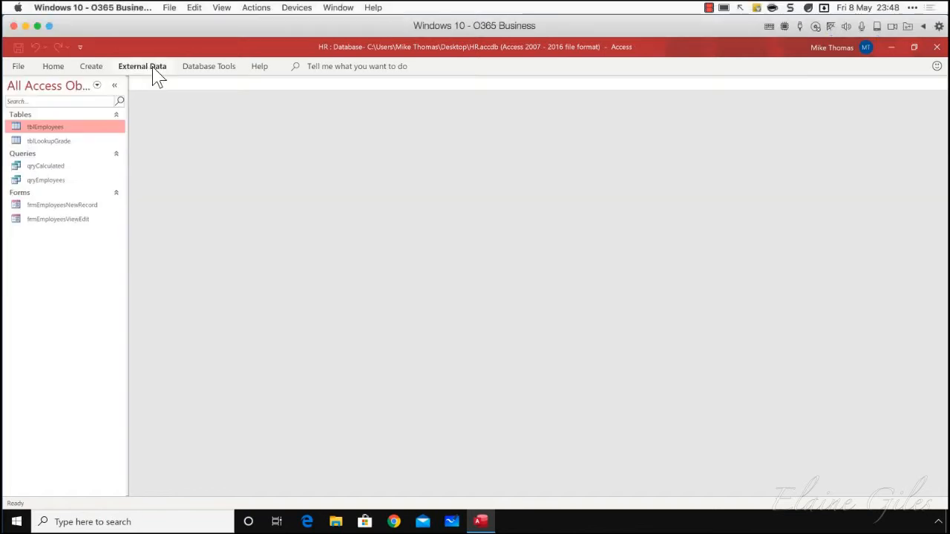
{"action": "left_click", "coordinate": [149, 68]}
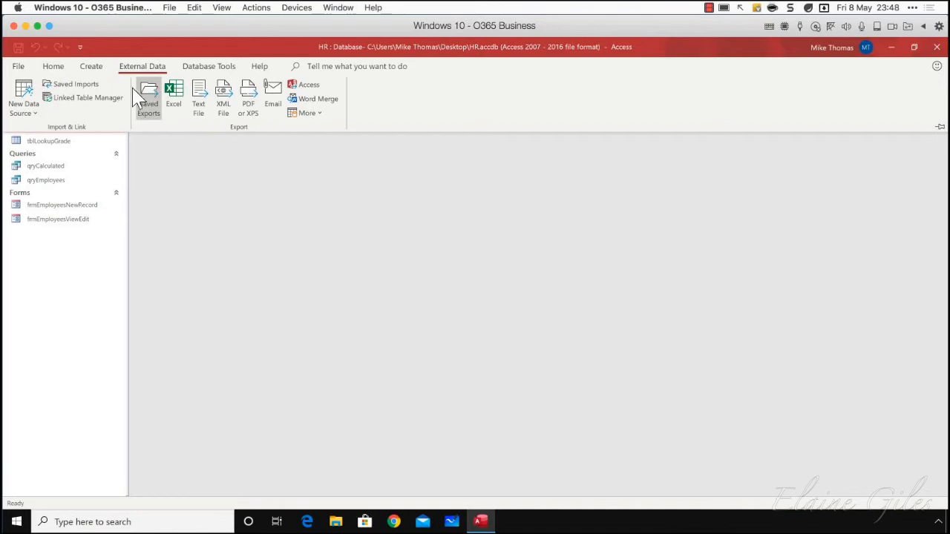
{"action": "left_click", "coordinate": [29, 110]}
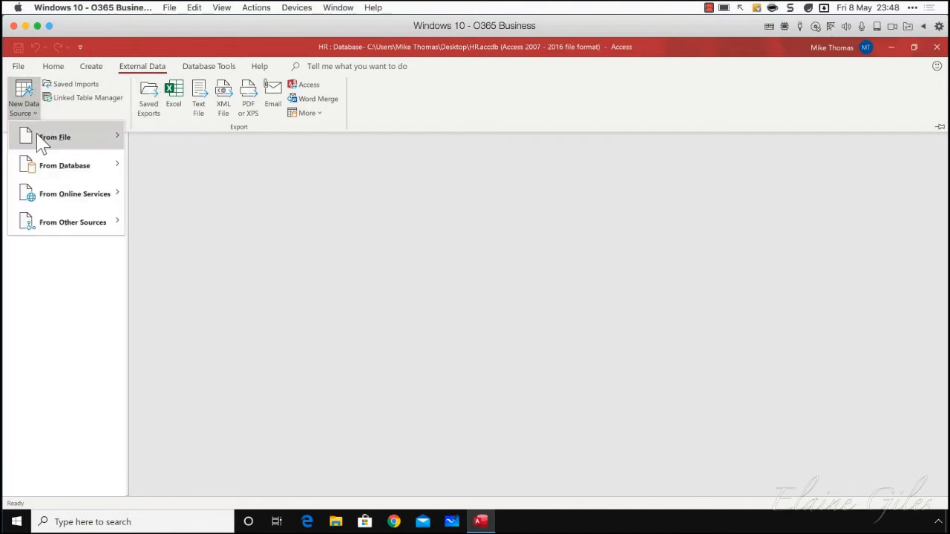
{"action": "mouse_move", "coordinate": [43, 143]}
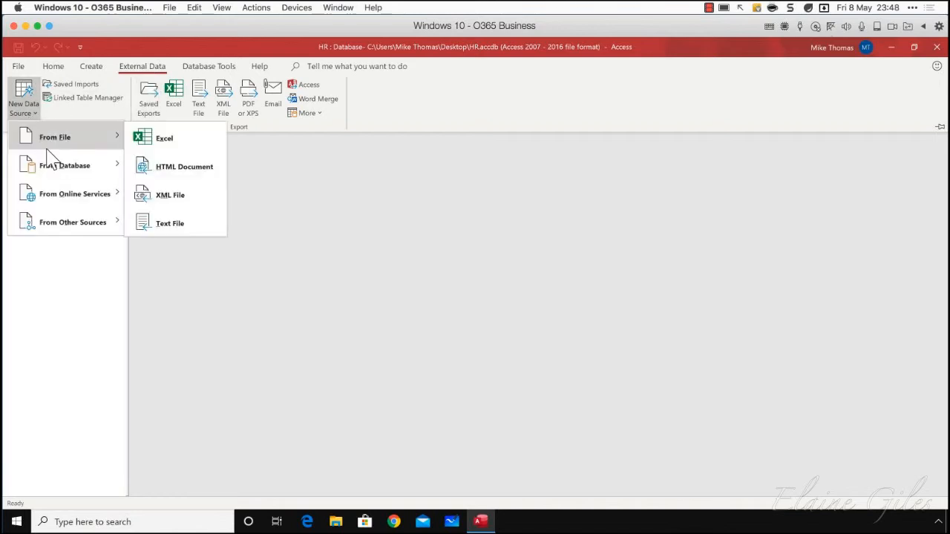
{"action": "mouse_move", "coordinate": [59, 176]}
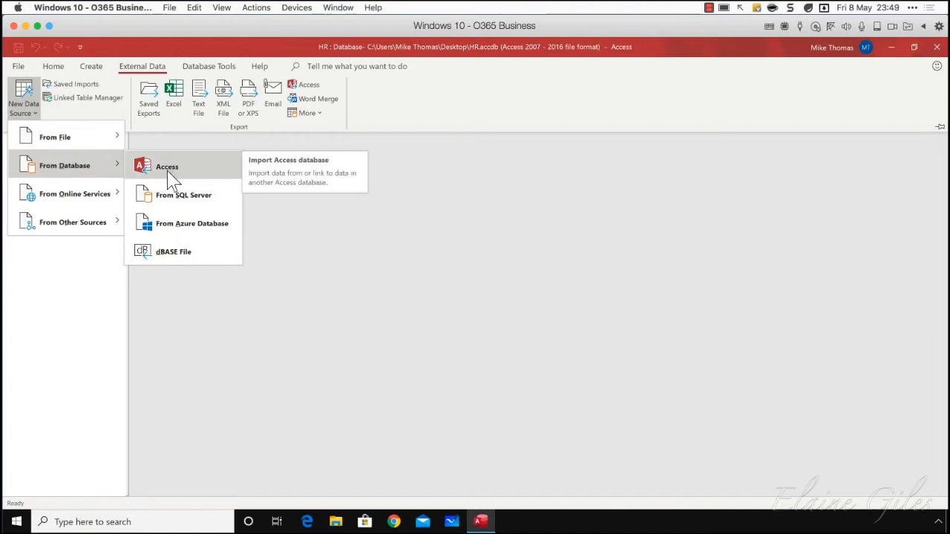
{"action": "mouse_move", "coordinate": [96, 144]}
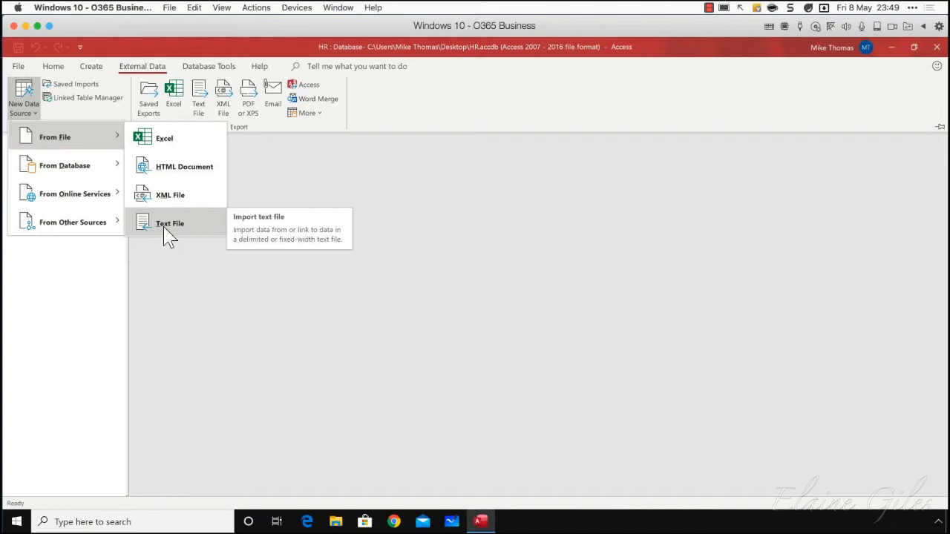
{"action": "left_click", "coordinate": [200, 297]}
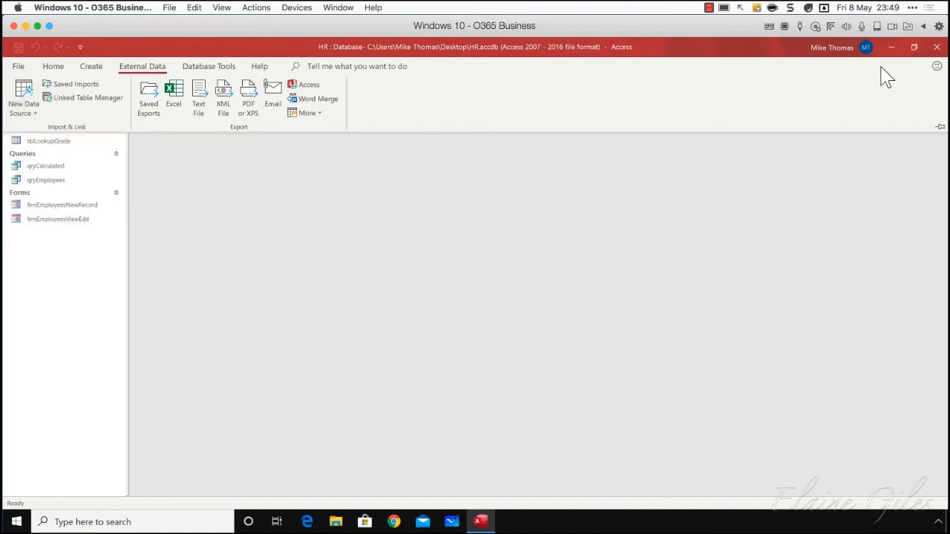
Minimise the HR database, move MacBites Shows.xlsx to a clear area of the desktop, and open it in Excel
{"action": "left_click", "coordinate": [892, 48]}
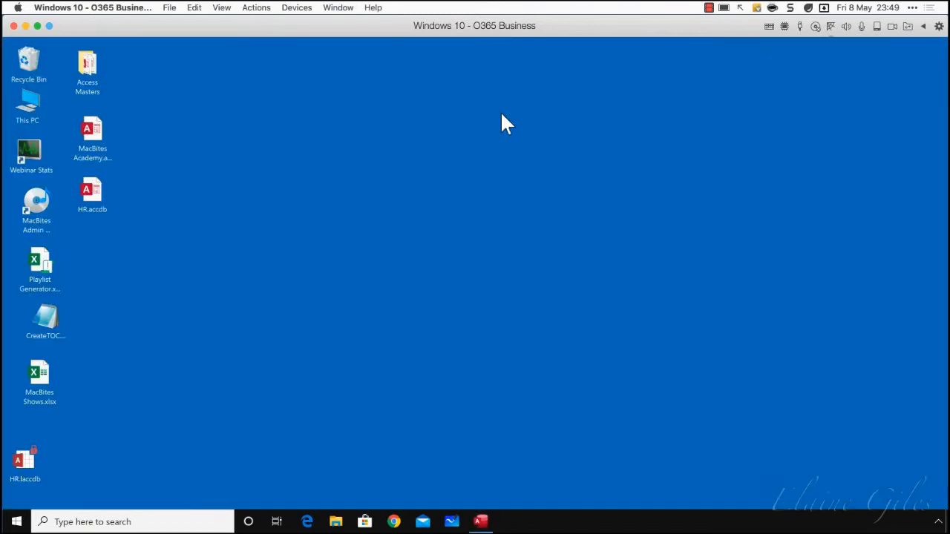
{"action": "left_click", "coordinate": [42, 384]}
{"action": "left_click_drag", "start_coordinate": [42, 384], "coordinate": [245, 282]}
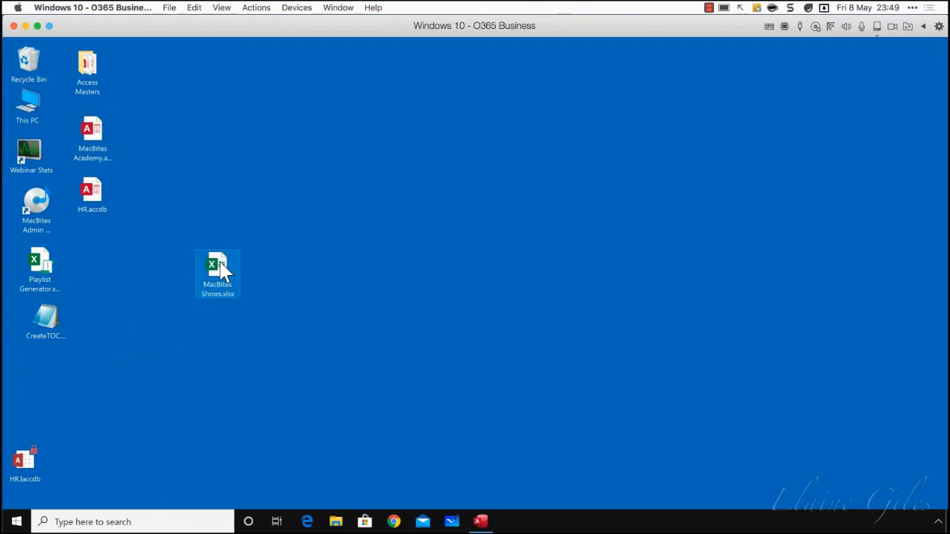
{"action": "double_click", "coordinate": [221, 264]}
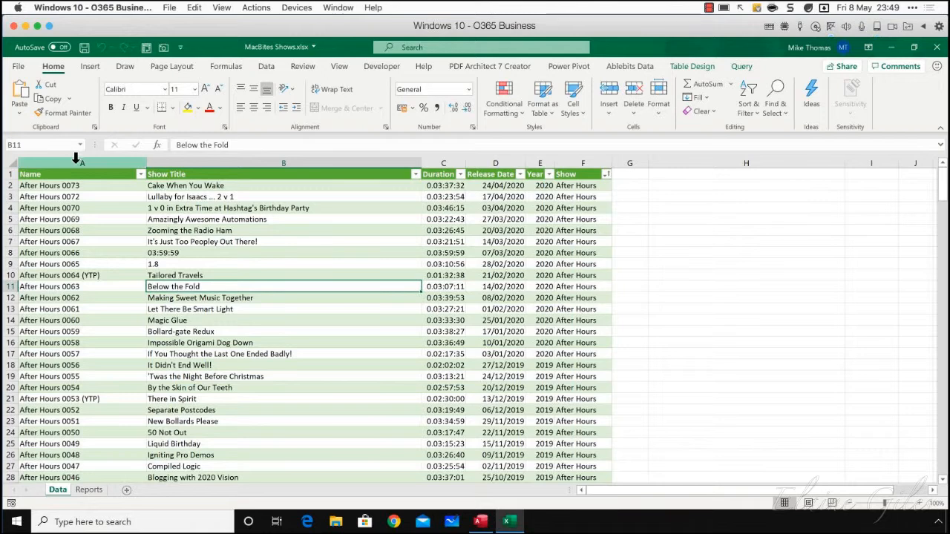
Look through the show records on the Data sheet, select the columns from Name to Show, and close the workbook
{"action": "scroll", "coordinate": [89, 193], "scroll_direction": "down", "scroll_amount": 20}
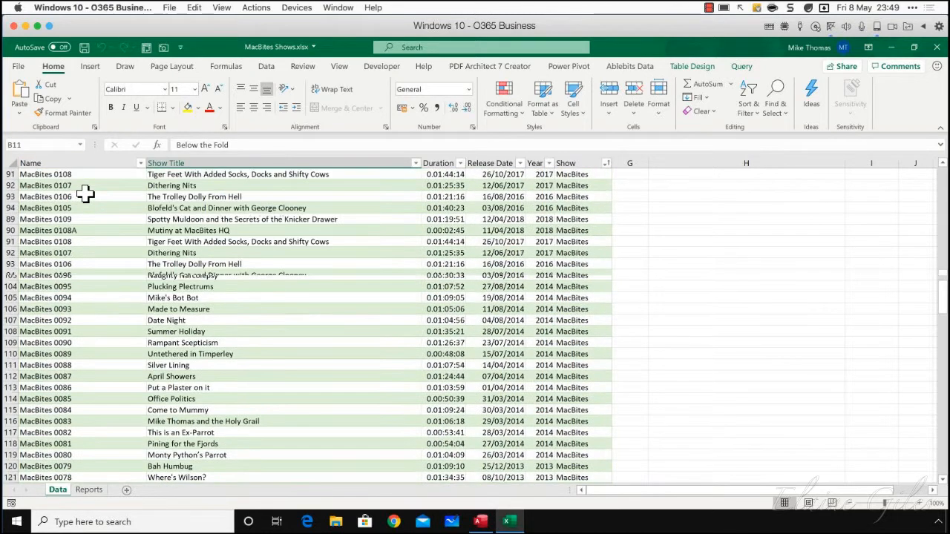
{"action": "scroll", "coordinate": [86, 192], "scroll_direction": "up", "scroll_amount": 20}
{"action": "scroll", "coordinate": [86, 193], "scroll_direction": "down", "scroll_amount": 20}
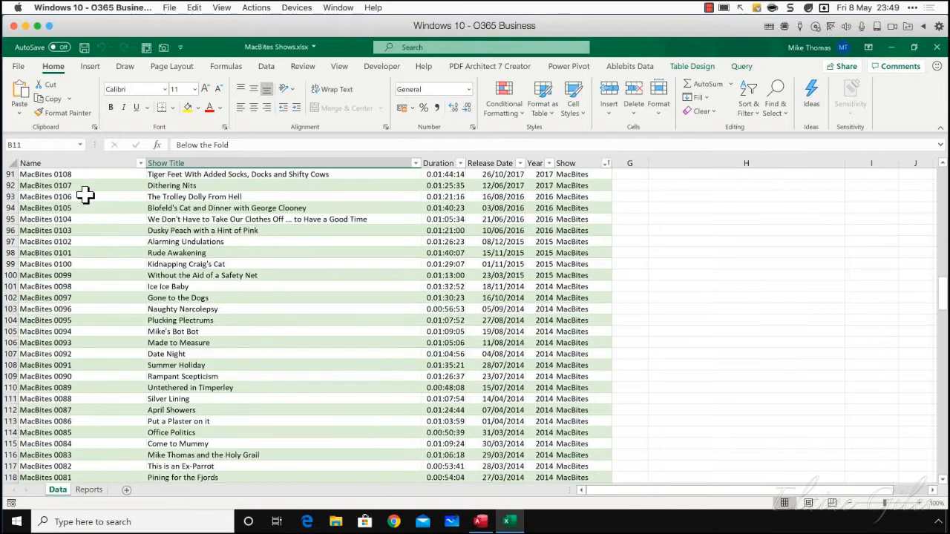
{"action": "scroll", "coordinate": [85, 194], "scroll_direction": "up", "scroll_amount": 20}
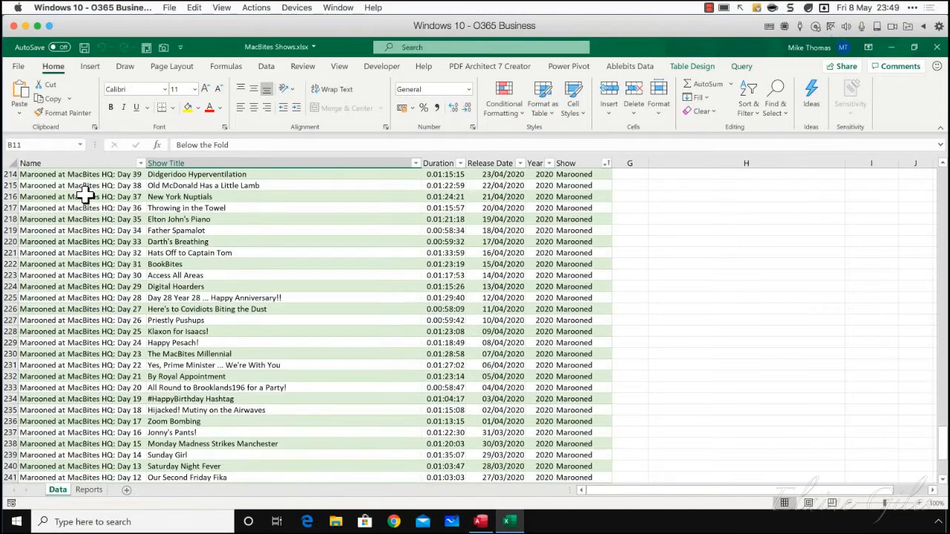
{"action": "scroll", "coordinate": [85, 194], "scroll_direction": "up", "scroll_amount": 20}
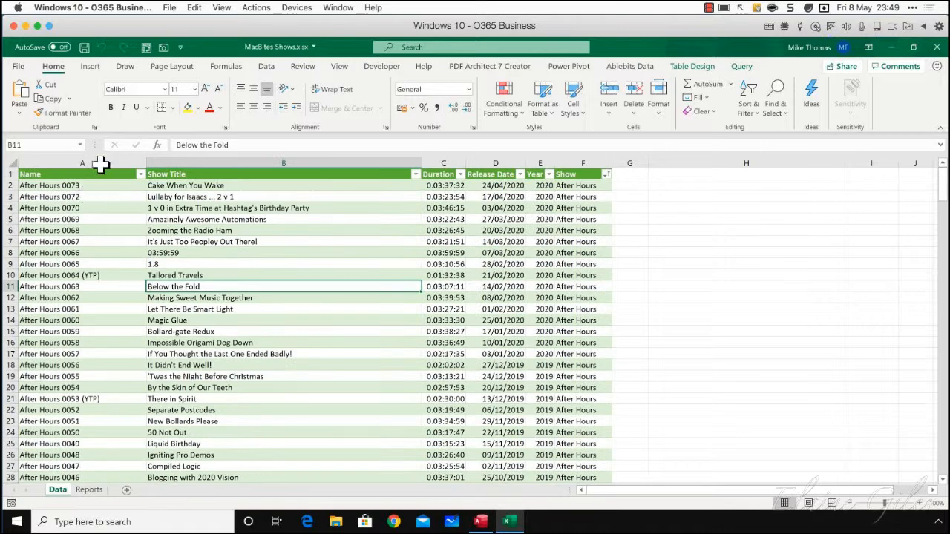
{"action": "left_click_drag", "start_coordinate": [103, 158], "coordinate": [598, 185]}
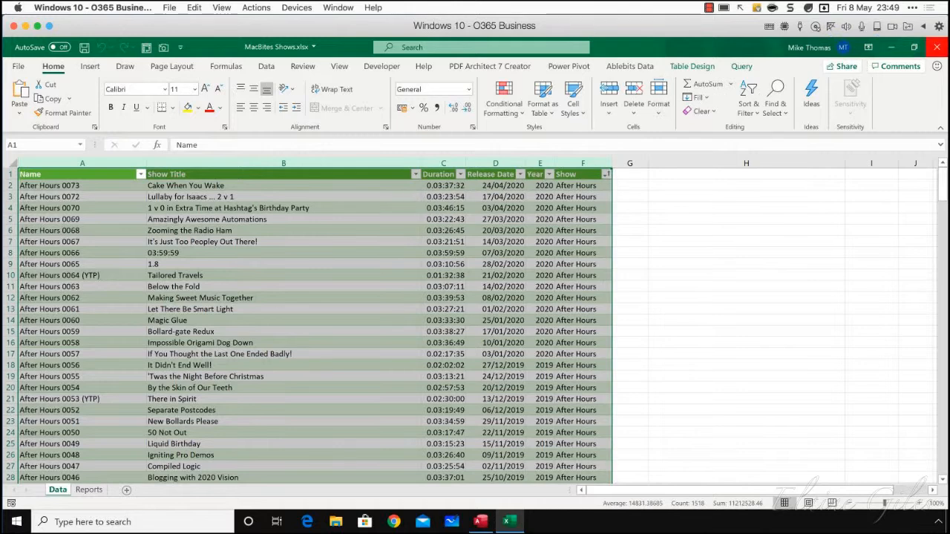
{"action": "left_click", "coordinate": [936, 47]}
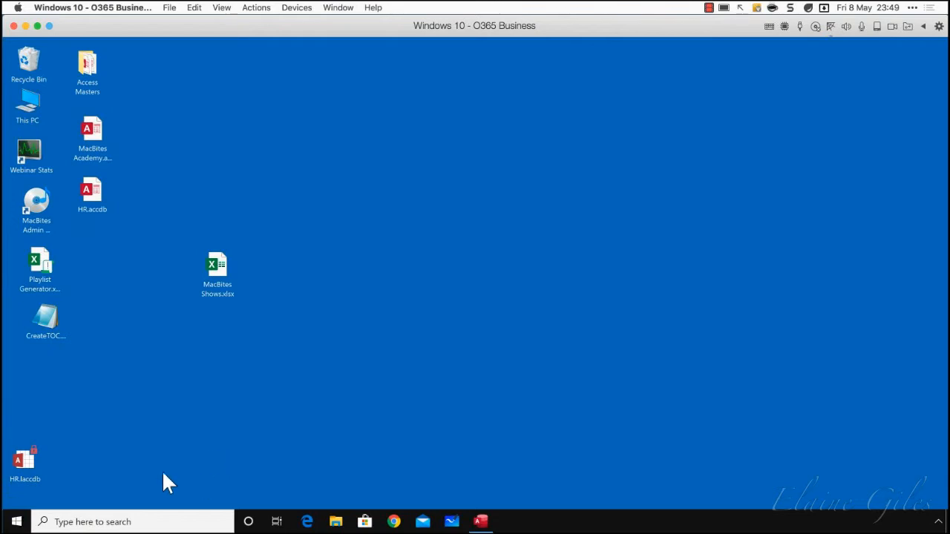
Switch back to Access, close the HR database, and start Access afresh
{"action": "left_click", "coordinate": [480, 521]}
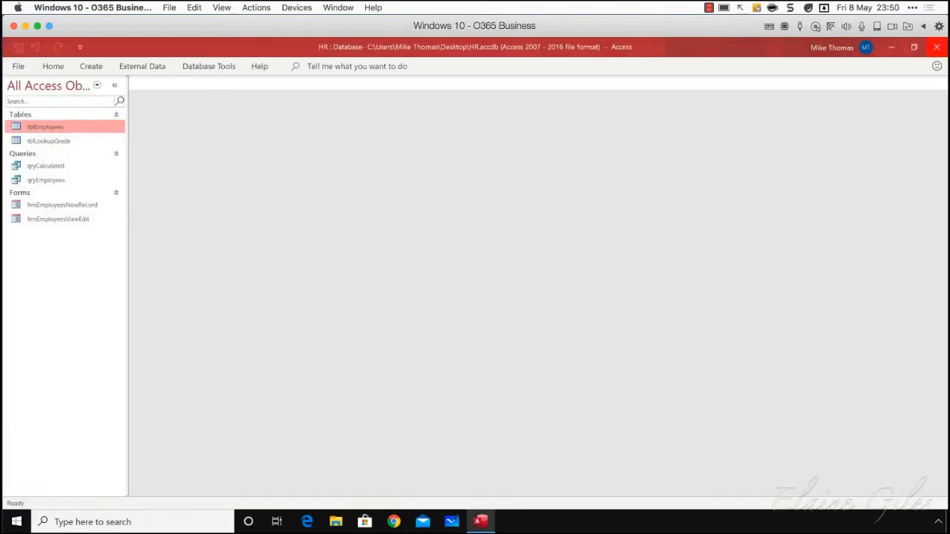
{"action": "left_click", "coordinate": [937, 47]}
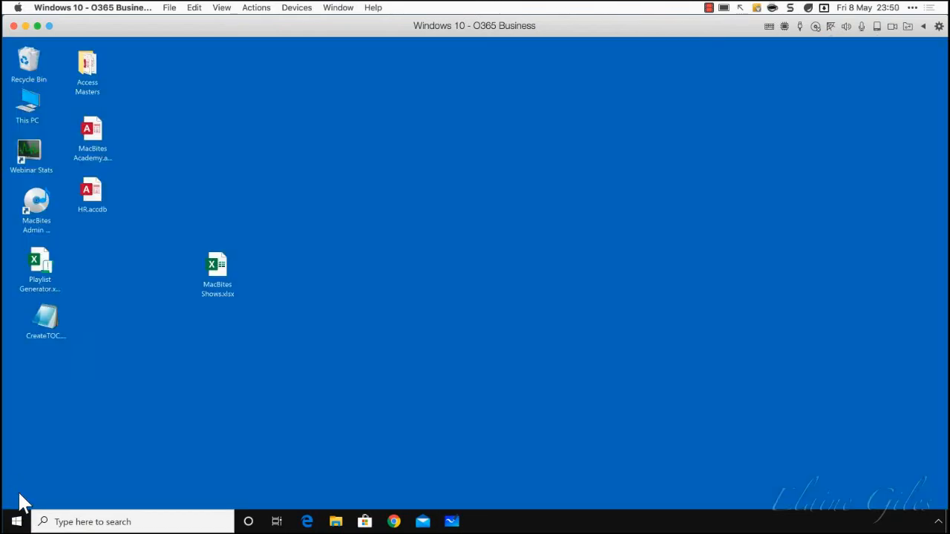
{"action": "left_click", "coordinate": [16, 521]}
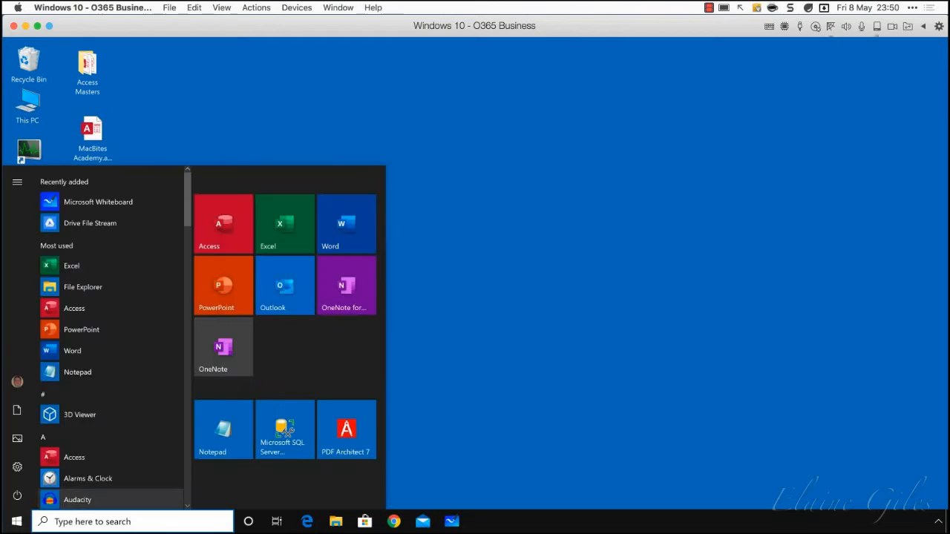
{"action": "left_click", "coordinate": [234, 215]}
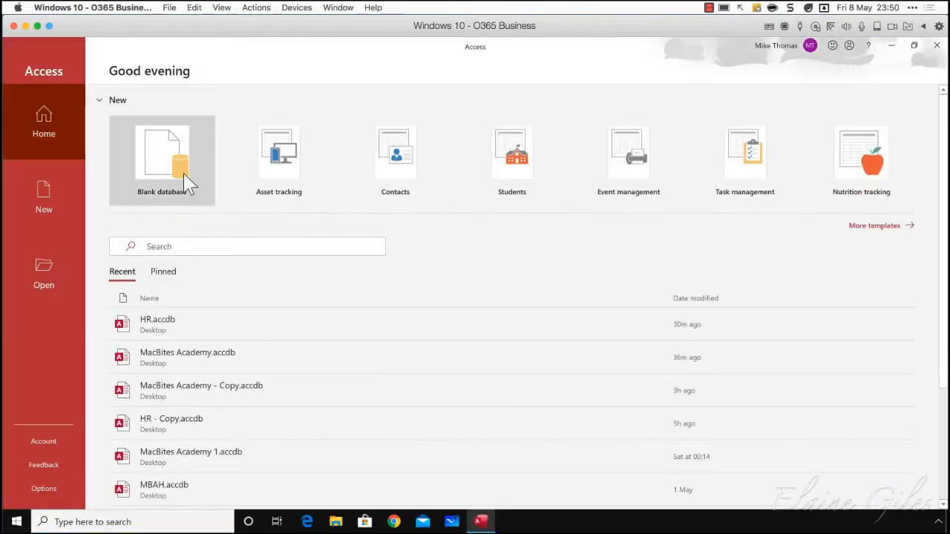
Create a blank database named MacBites.accdb in the Desktop folder
{"action": "left_click", "coordinate": [188, 181]}
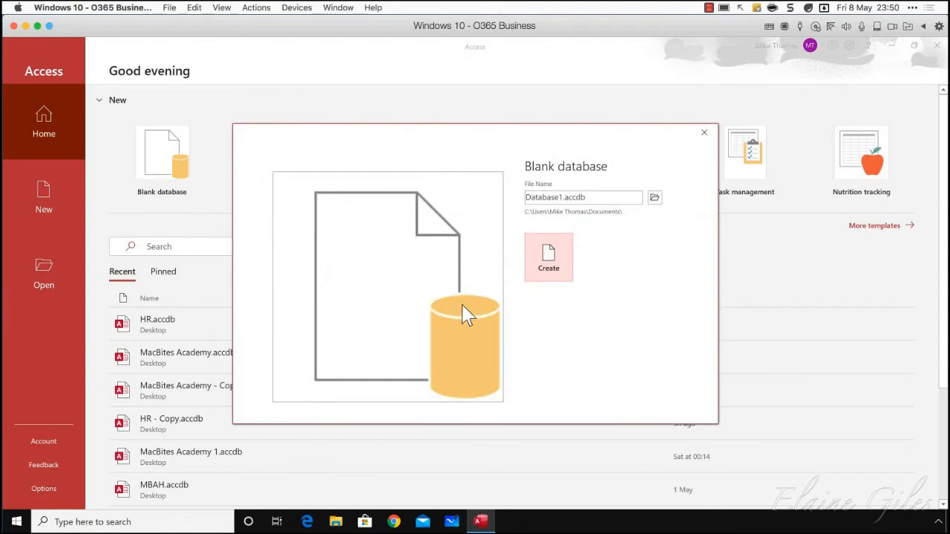
{"action": "left_click_drag", "start_coordinate": [585, 196], "coordinate": [487, 190]}
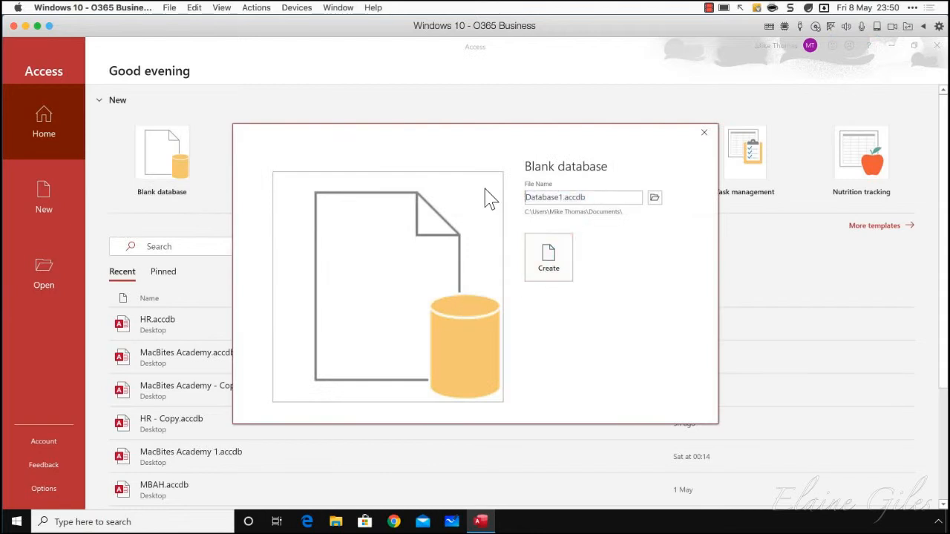
{"action": "double_click", "coordinate": [553, 197]}
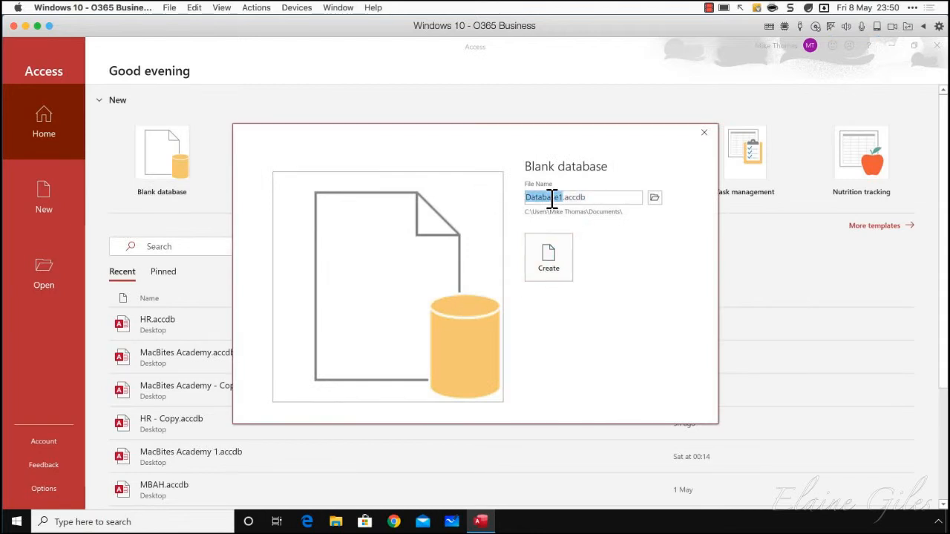
{"action": "type", "text": "MacBite"}
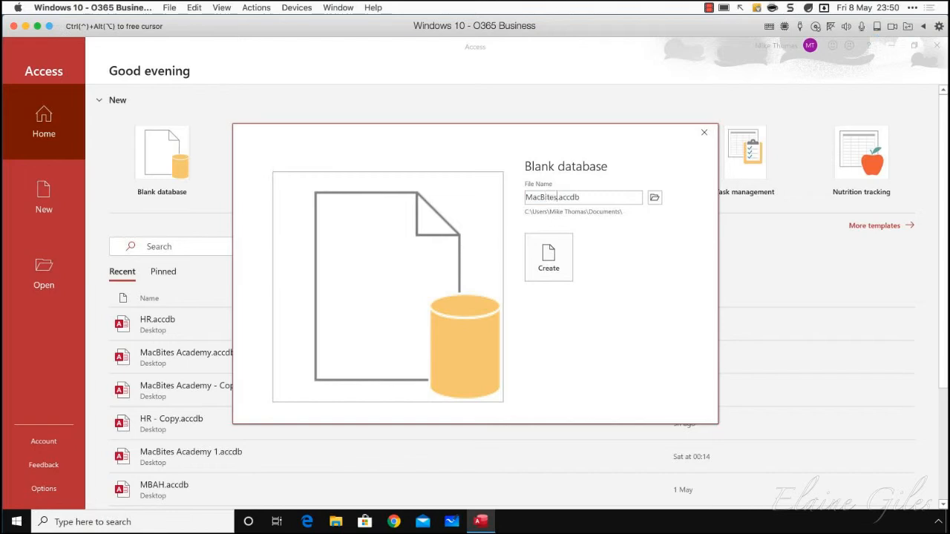
{"action": "left_click", "coordinate": [653, 199]}
{"action": "left_click", "coordinate": [47, 132]}
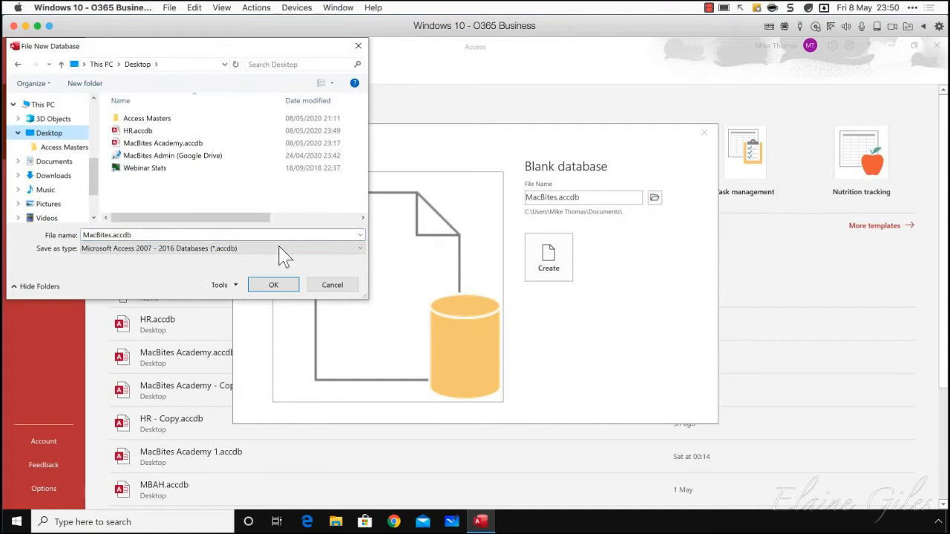
{"action": "left_click", "coordinate": [273, 289]}
{"action": "left_click", "coordinate": [546, 260]}
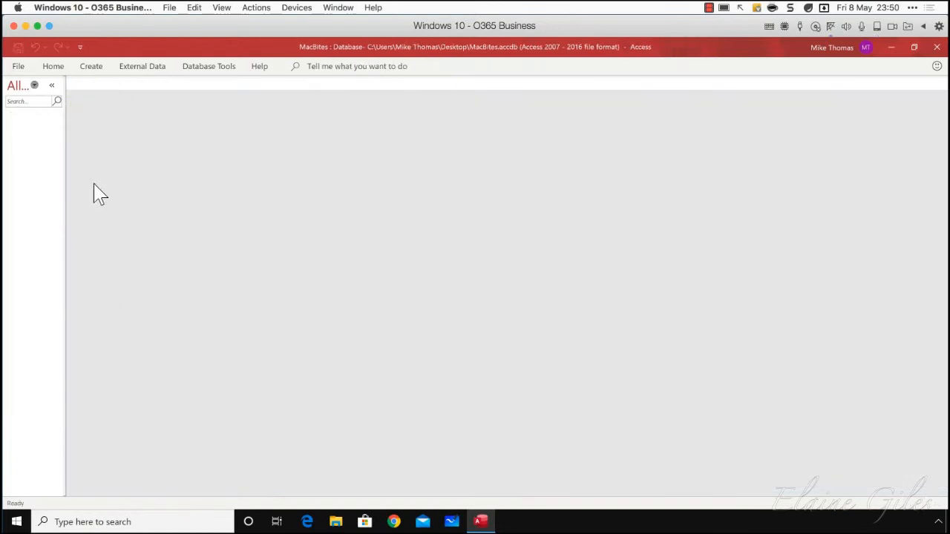
Start an import from an Excel file and choose MacBites Shows.xlsx on the Desktop as the source
{"action": "left_click", "coordinate": [138, 77]}
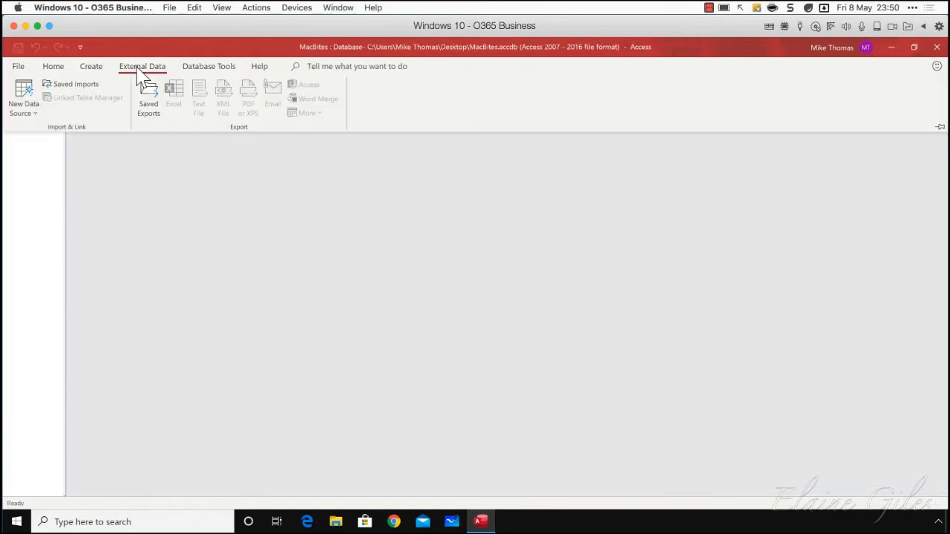
{"action": "left_click", "coordinate": [31, 120]}
{"action": "mouse_move", "coordinate": [34, 143]}
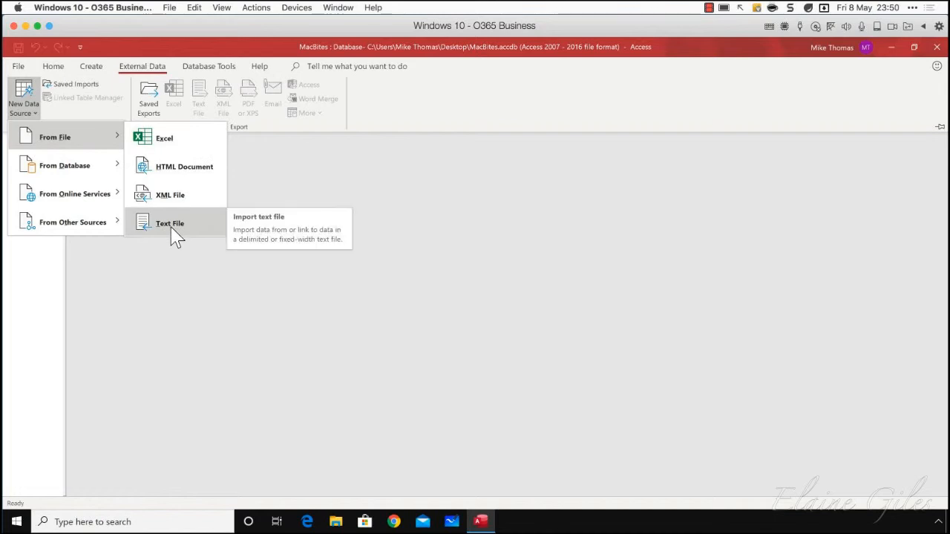
{"action": "left_click", "coordinate": [164, 141]}
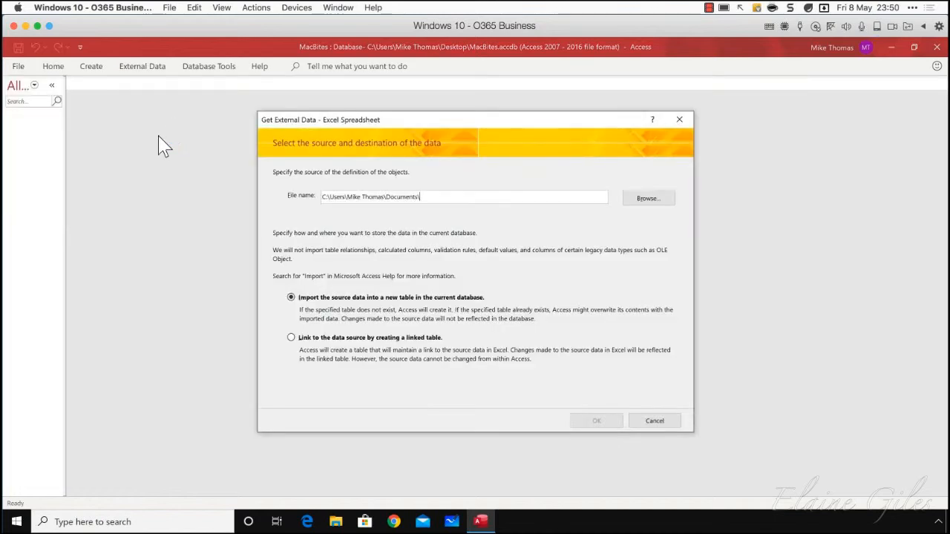
{"action": "left_click", "coordinate": [657, 199]}
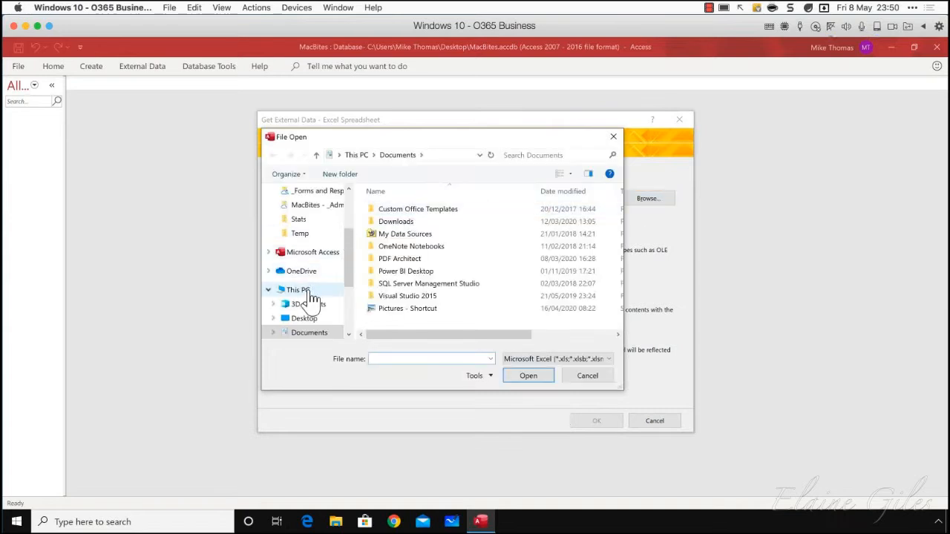
{"action": "left_click", "coordinate": [313, 319]}
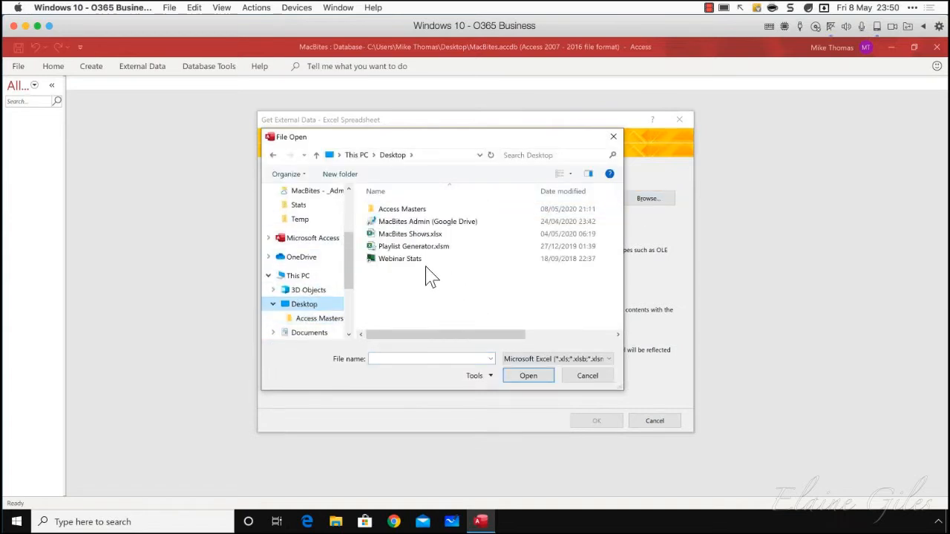
{"action": "left_click", "coordinate": [410, 235]}
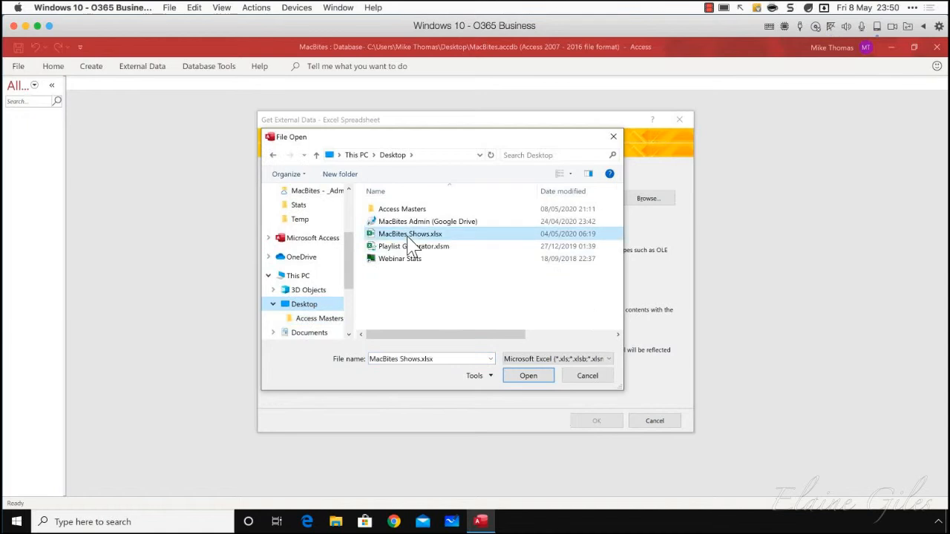
{"action": "left_click", "coordinate": [529, 375]}
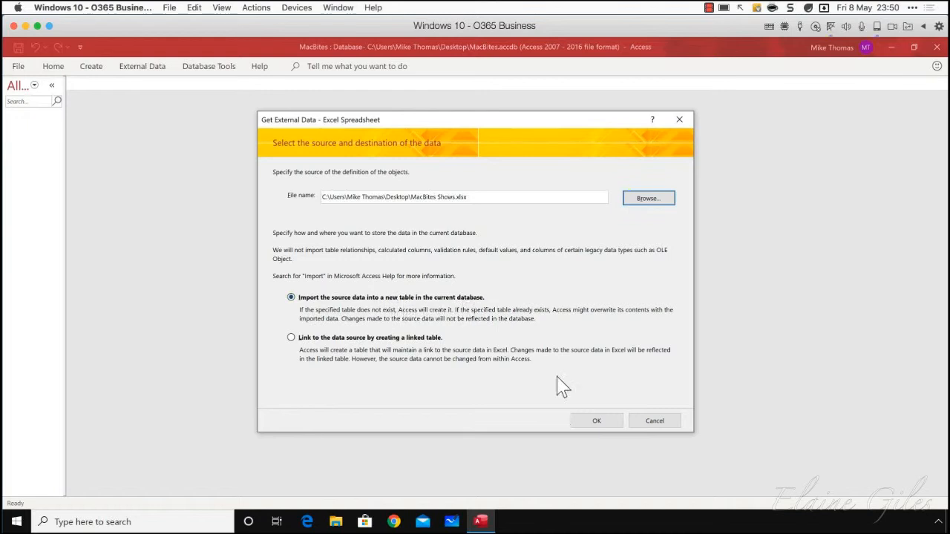
Import the source data into a new table, trusting the wizard file and using the Data worksheet
{"action": "left_click", "coordinate": [603, 427]}
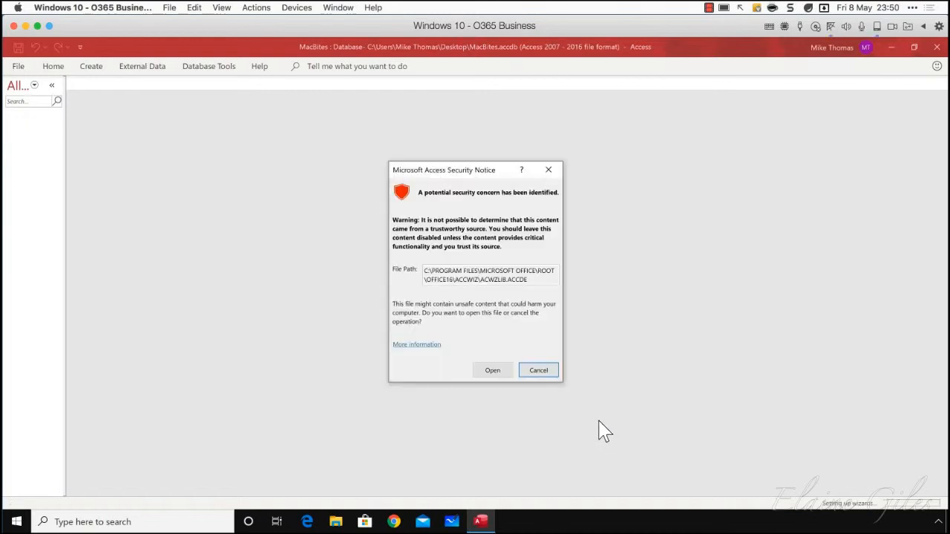
{"action": "left_click", "coordinate": [498, 377]}
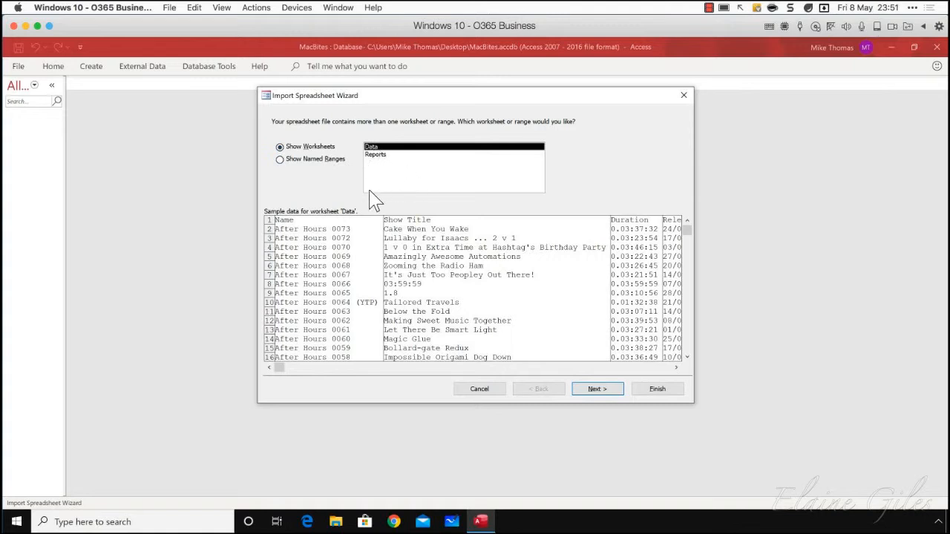
{"action": "left_click", "coordinate": [606, 391]}
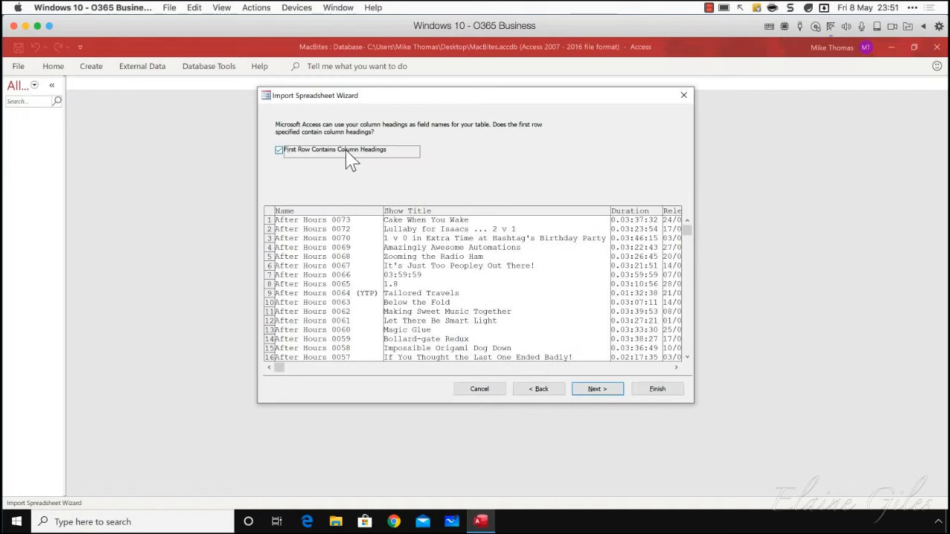
Toggle the column headings option and leave the first row set as the field names
{"action": "left_click", "coordinate": [279, 150]}
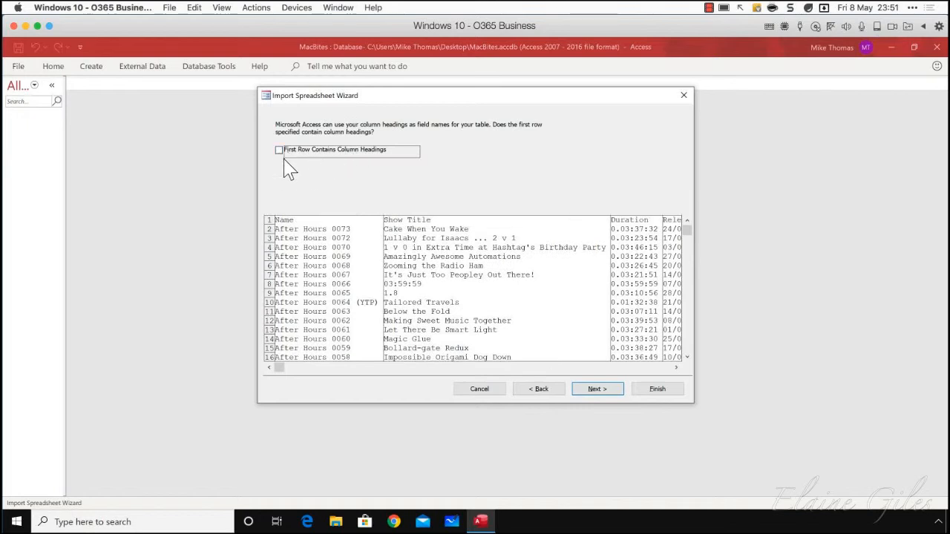
{"action": "left_click", "coordinate": [282, 157]}
{"action": "left_click", "coordinate": [281, 153]}
{"action": "left_click", "coordinate": [280, 152]}
{"action": "left_click", "coordinate": [595, 389]}
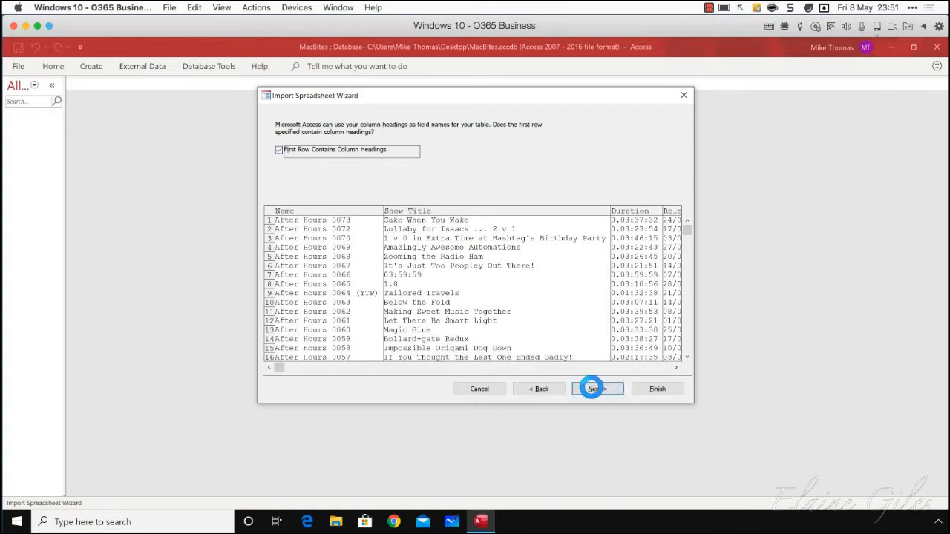
Review the import options for the Show Title and Duration fields
{"action": "left_click", "coordinate": [437, 212]}
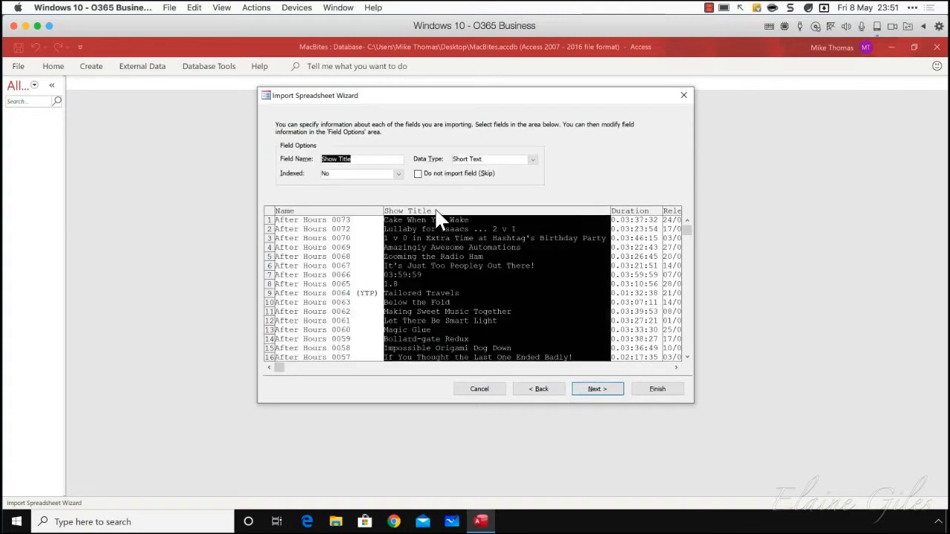
{"action": "left_click", "coordinate": [628, 212]}
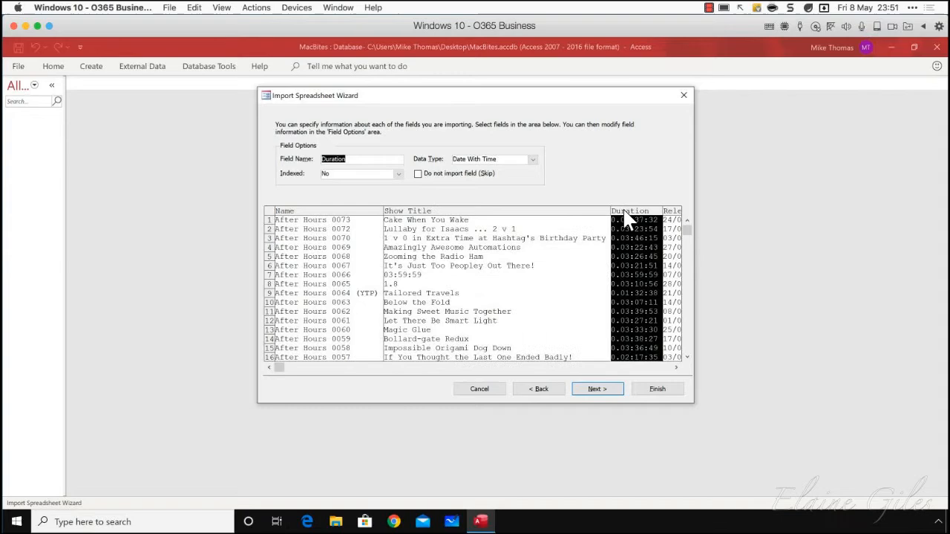
{"action": "left_click", "coordinate": [438, 216]}
{"action": "left_click", "coordinate": [365, 223]}
{"action": "left_click", "coordinate": [412, 221]}
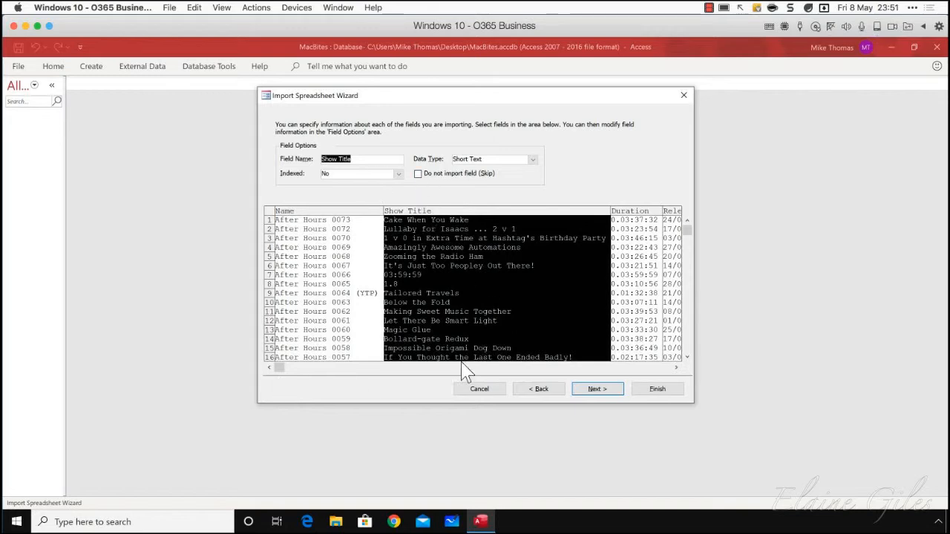
Exclude the Year field from the import while keeping the Release Date field
{"action": "left_click", "coordinate": [675, 367]}
{"action": "left_click_drag", "start_coordinate": [675, 367], "coordinate": [675, 368]}
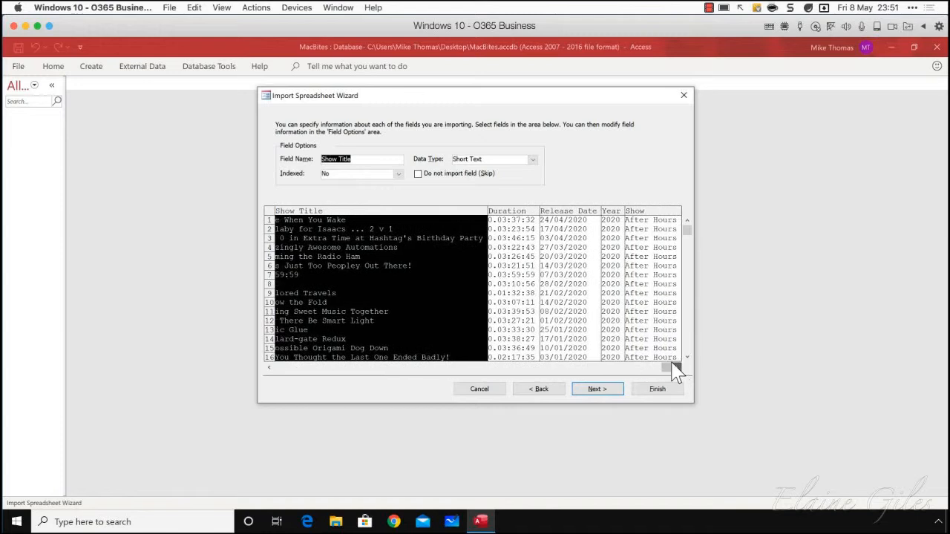
{"action": "left_click", "coordinate": [610, 215]}
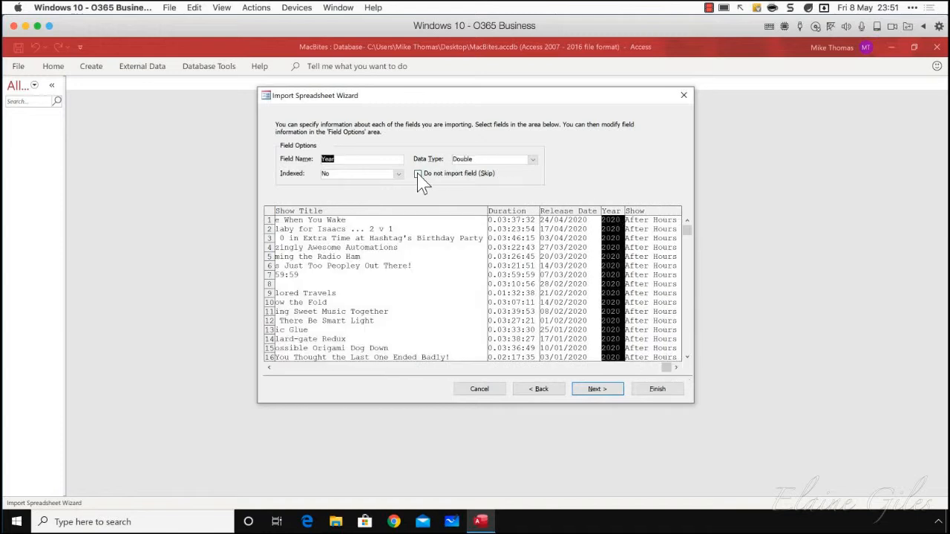
{"action": "left_click", "coordinate": [418, 174]}
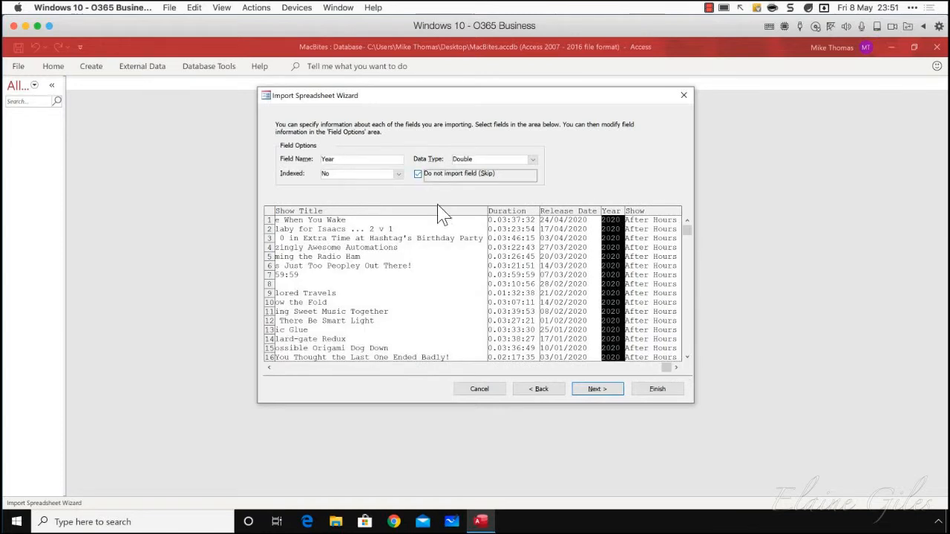
{"action": "left_click", "coordinate": [570, 213]}
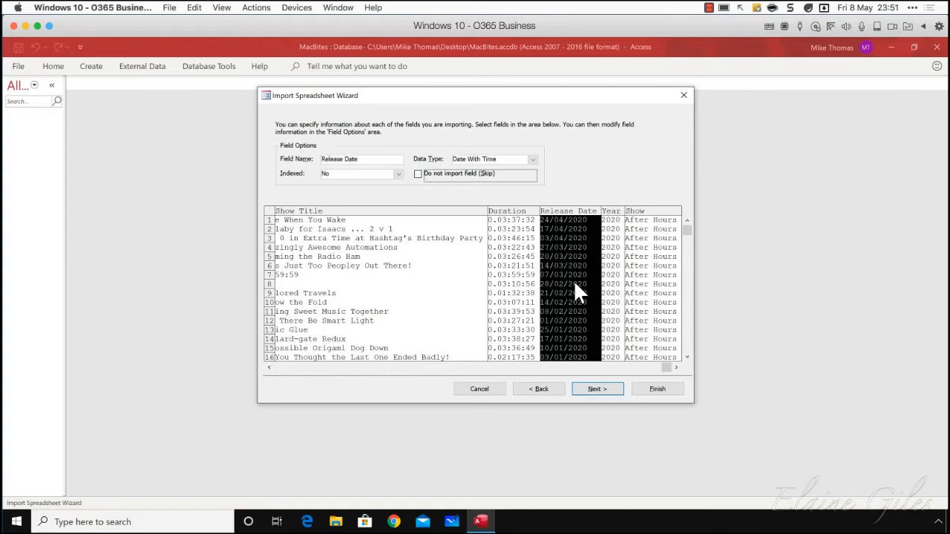
{"action": "left_click", "coordinate": [615, 225]}
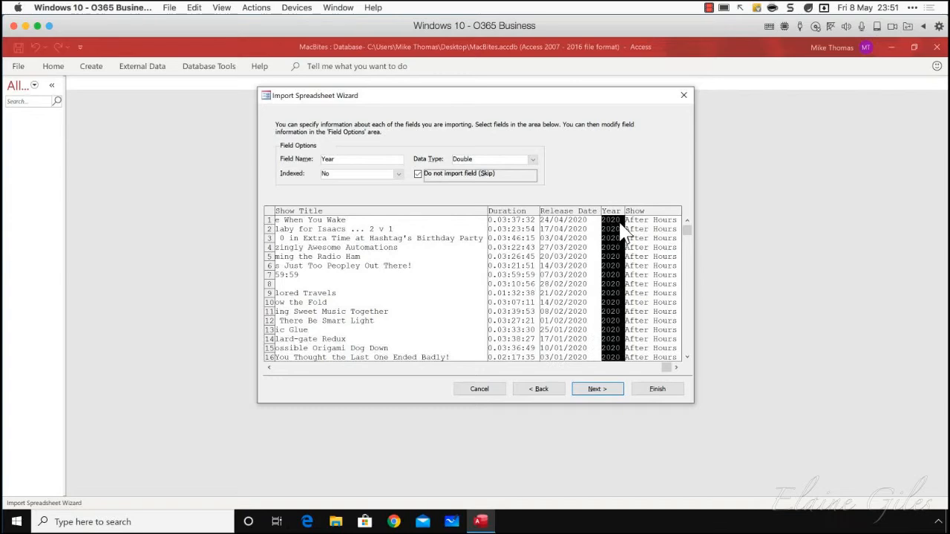
{"action": "left_click", "coordinate": [607, 391]}
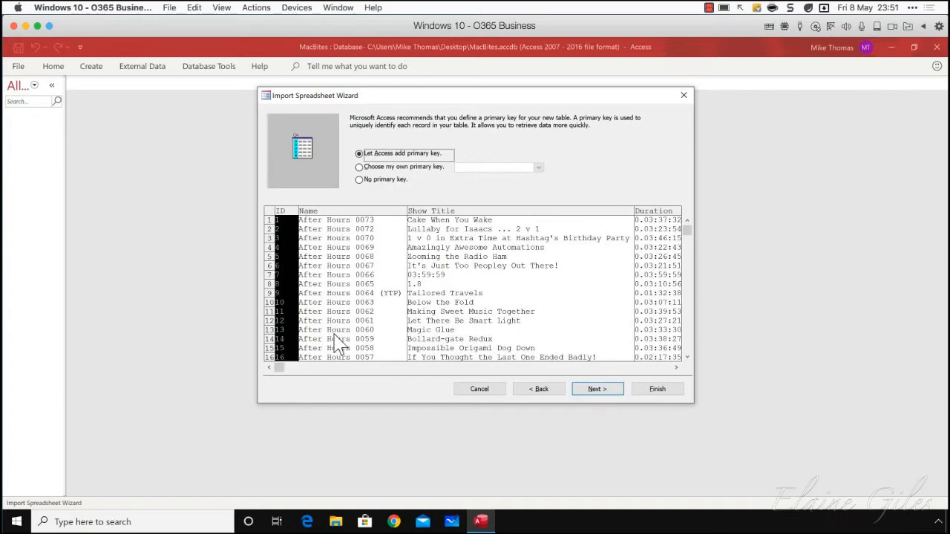
Choose Name as the primary key and import the data as tblMacBitesShows without saving the import steps
{"action": "left_click", "coordinate": [365, 211]}
{"action": "left_click", "coordinate": [359, 167]}
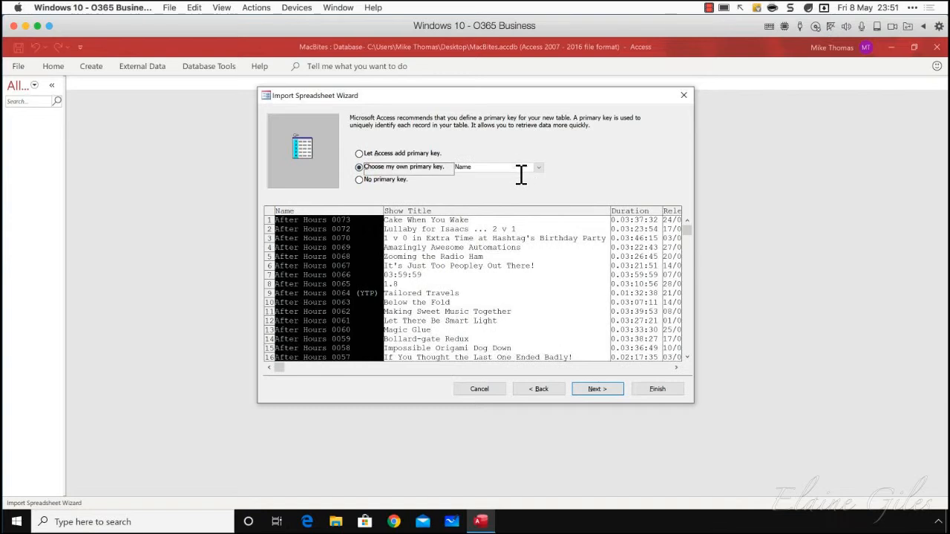
{"action": "left_click", "coordinate": [597, 389]}
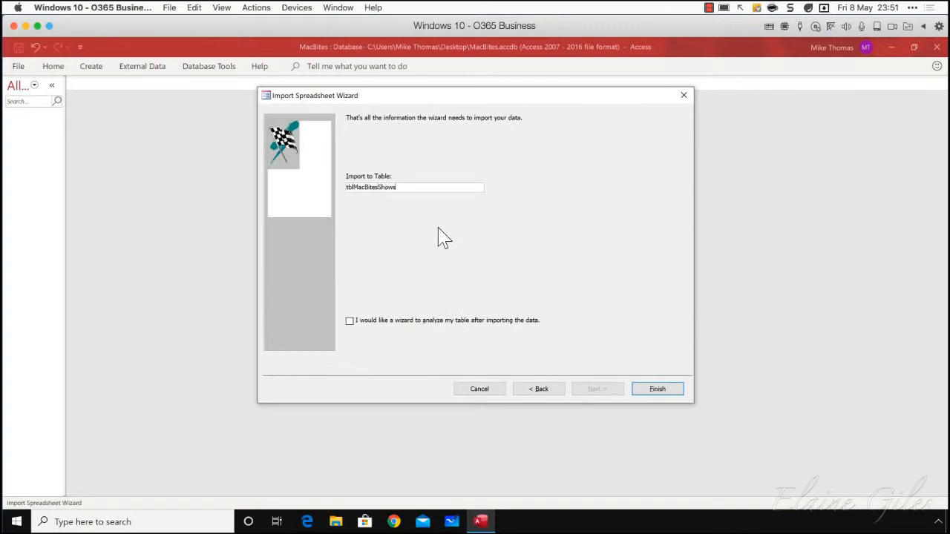
{"action": "left_click", "coordinate": [657, 390]}
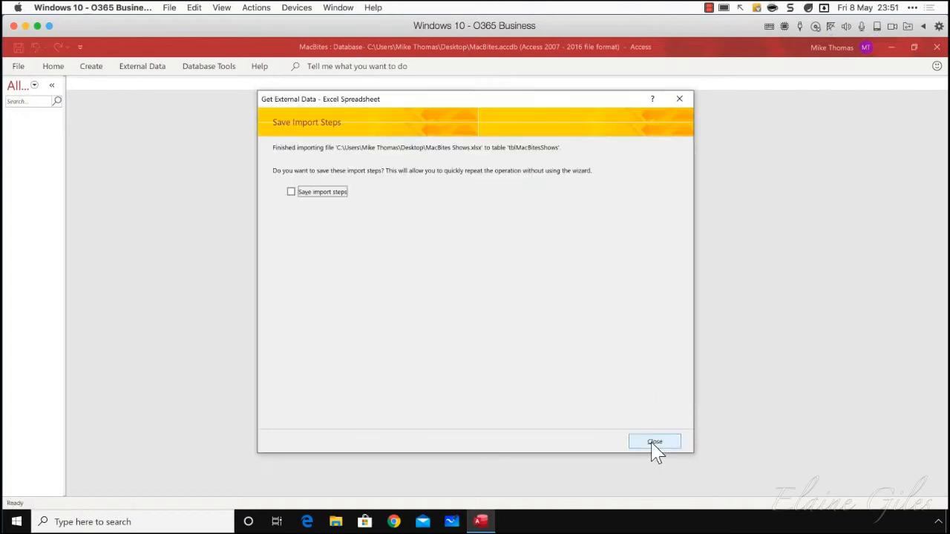
{"action": "left_click", "coordinate": [655, 443]}
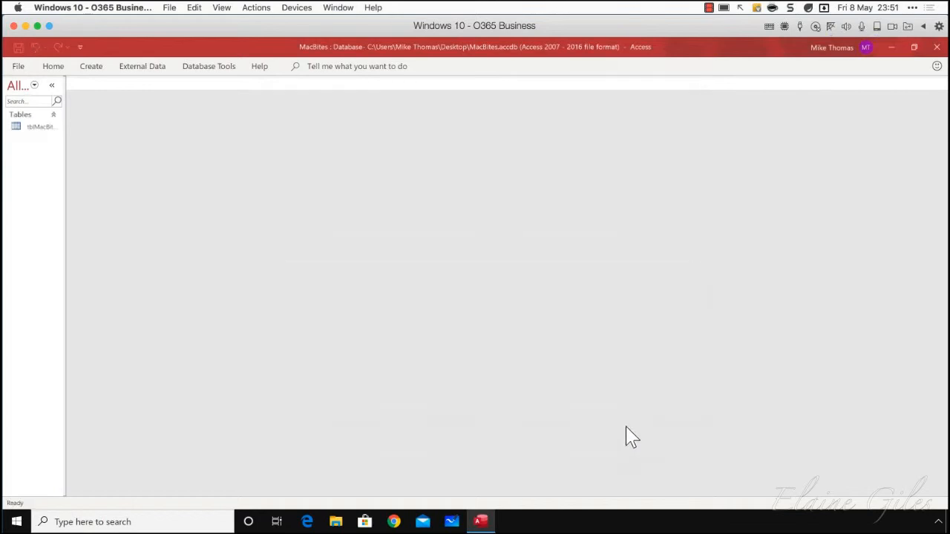
Open the tblMacBitesShows table to view its records, and switch it to Design View
{"action": "double_click", "coordinate": [35, 128]}
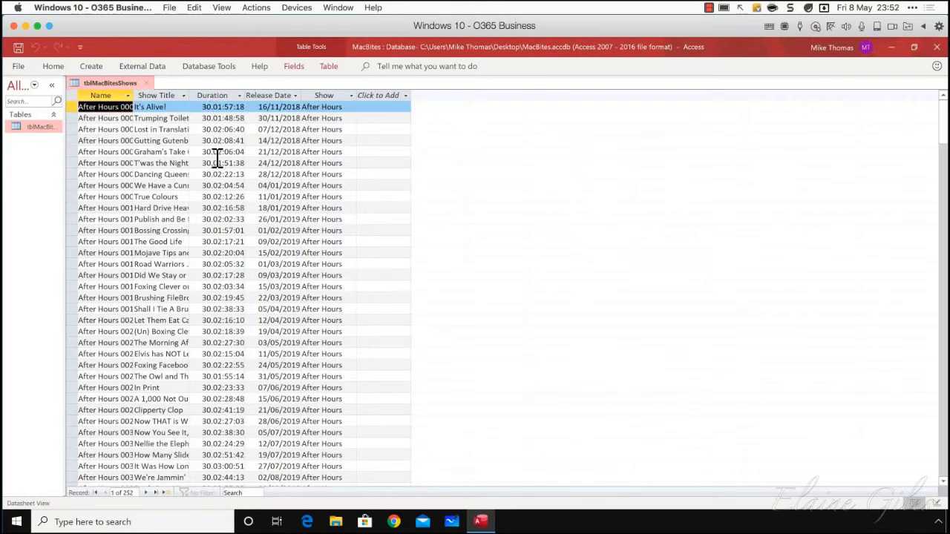
{"action": "right_click", "coordinate": [42, 128]}
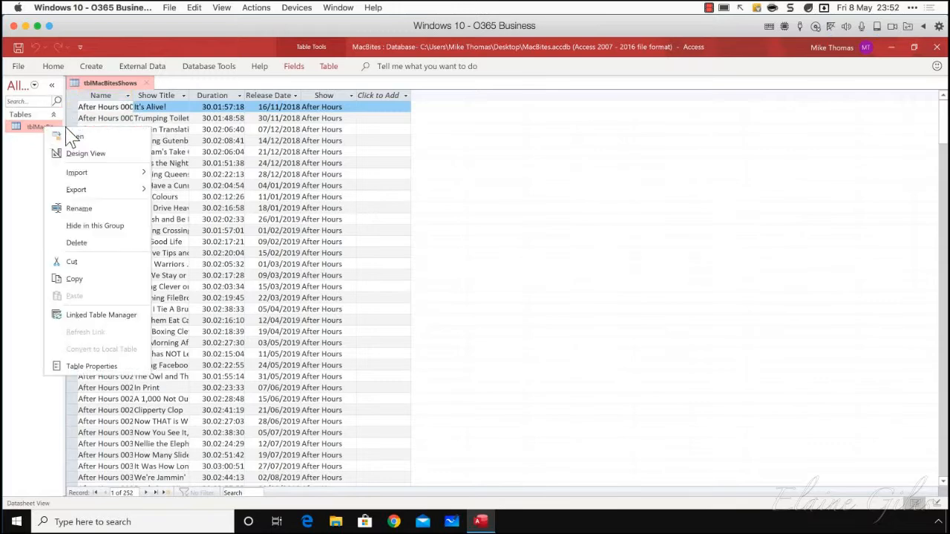
{"action": "left_click", "coordinate": [102, 153]}
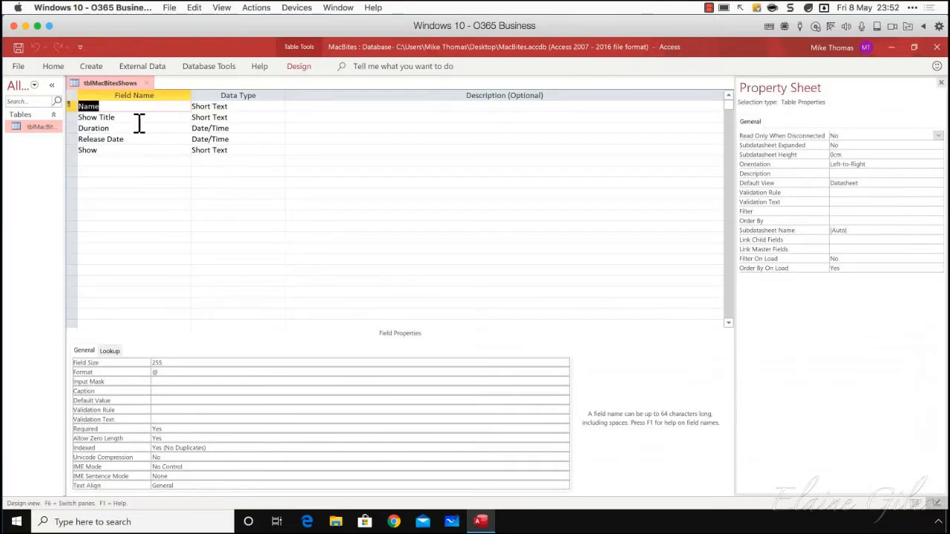
Set the field size of Name to 30 and of Show Title to 50
{"action": "left_click", "coordinate": [74, 106]}
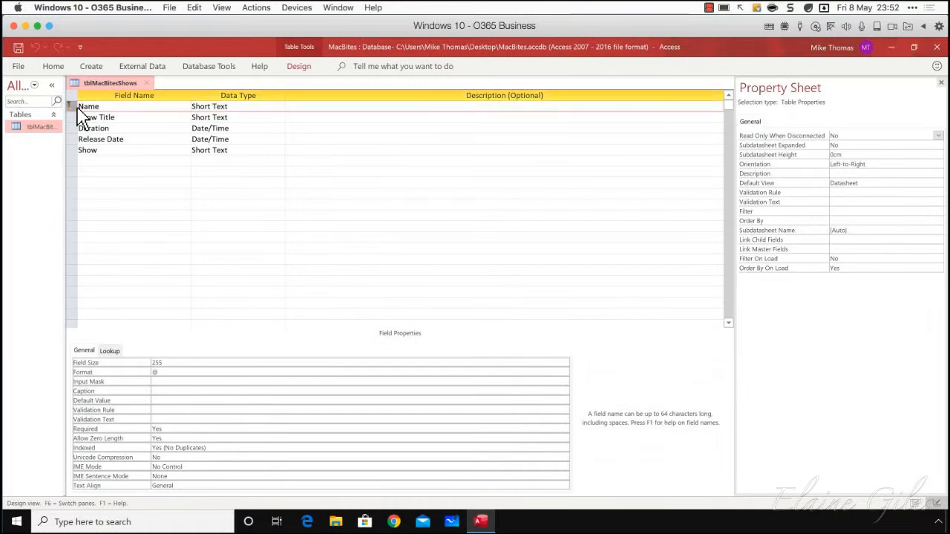
{"action": "left_click", "coordinate": [123, 361]}
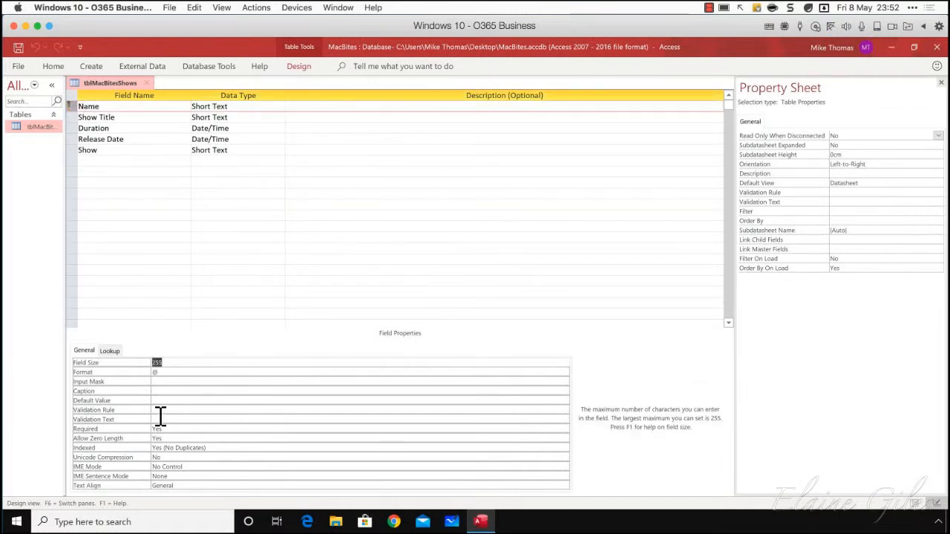
{"action": "key", "text": "Return"}
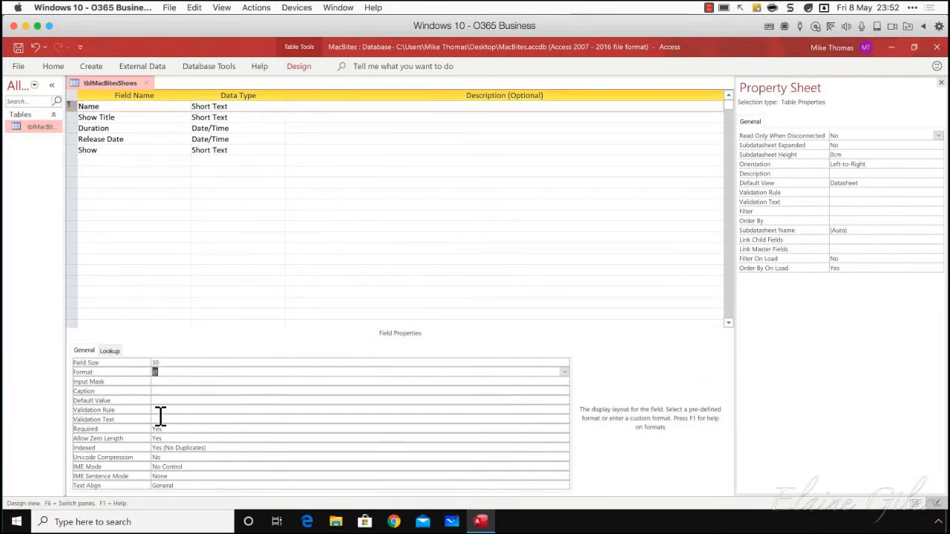
{"action": "left_click", "coordinate": [72, 119]}
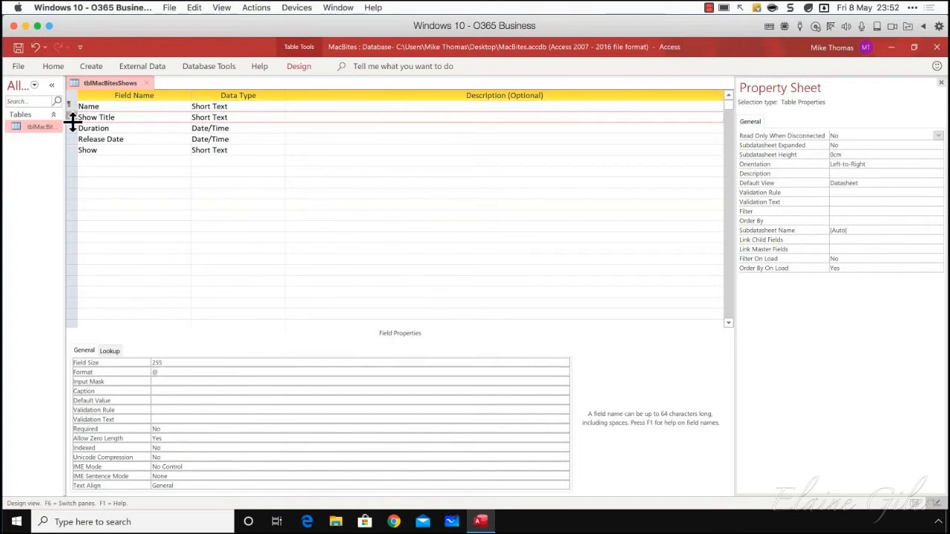
{"action": "left_click", "coordinate": [159, 363]}
{"action": "type", "text": "50"}
{"action": "key", "text": "Return"}
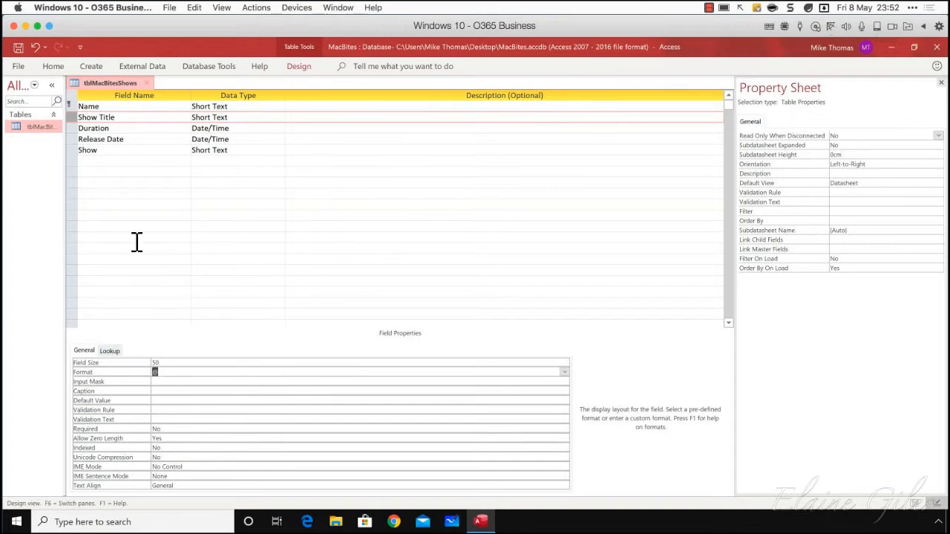
Set the Duration field's format to Long Time
{"action": "left_click", "coordinate": [77, 128]}
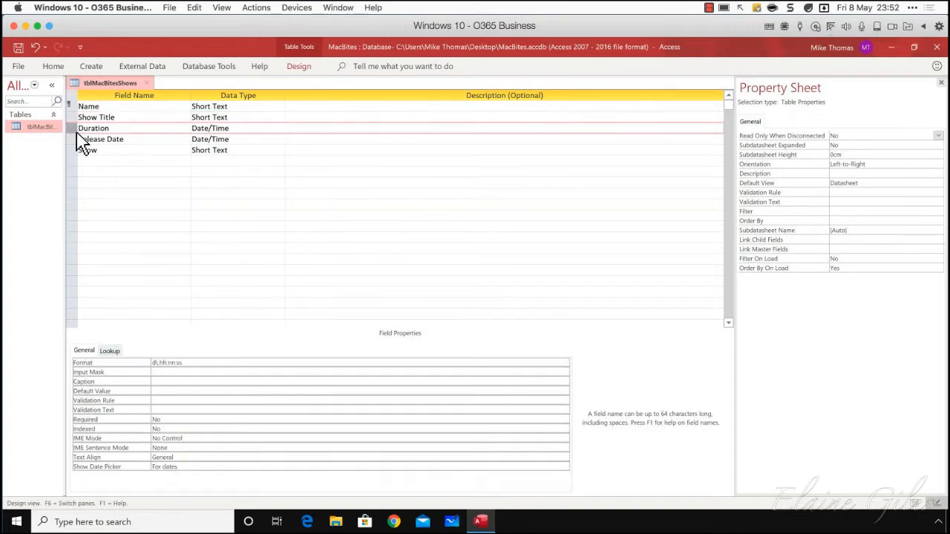
{"action": "left_click", "coordinate": [190, 364]}
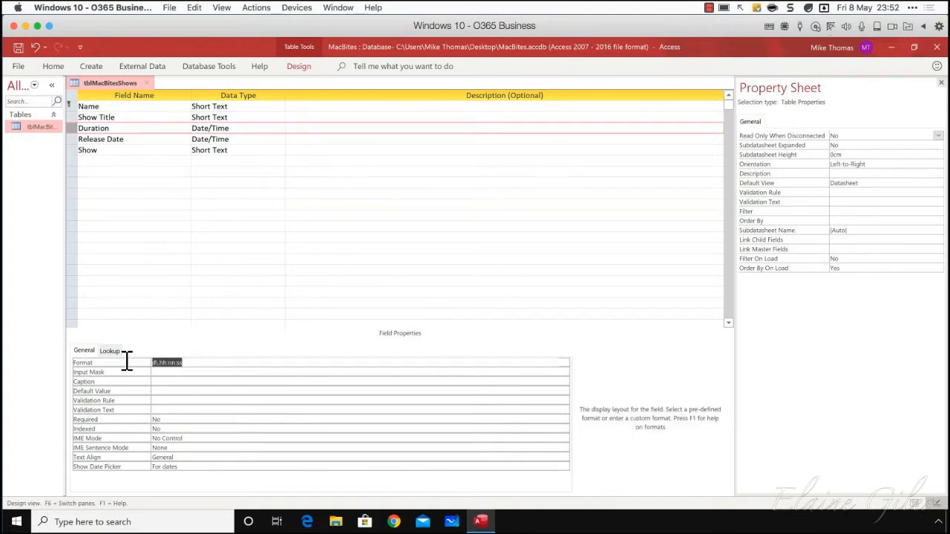
{"action": "left_click", "coordinate": [564, 363]}
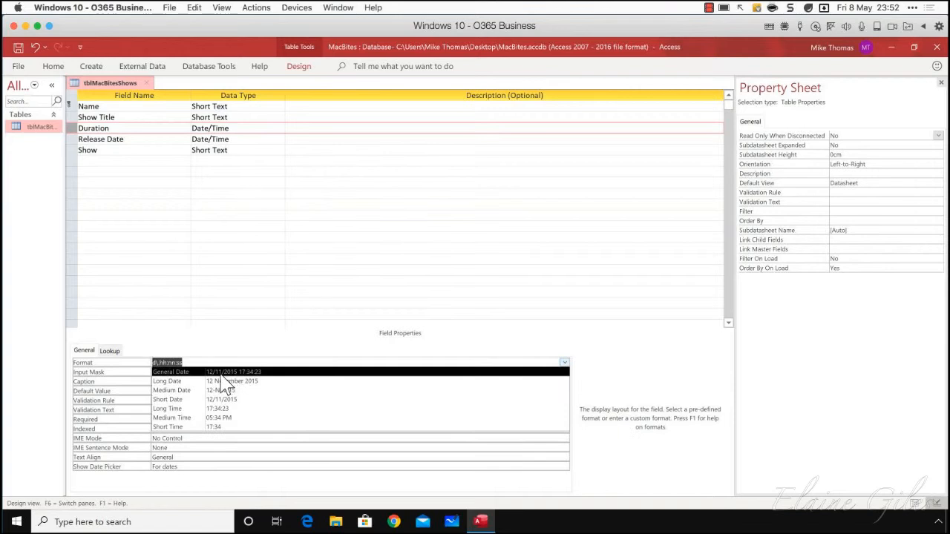
{"action": "left_click", "coordinate": [202, 409]}
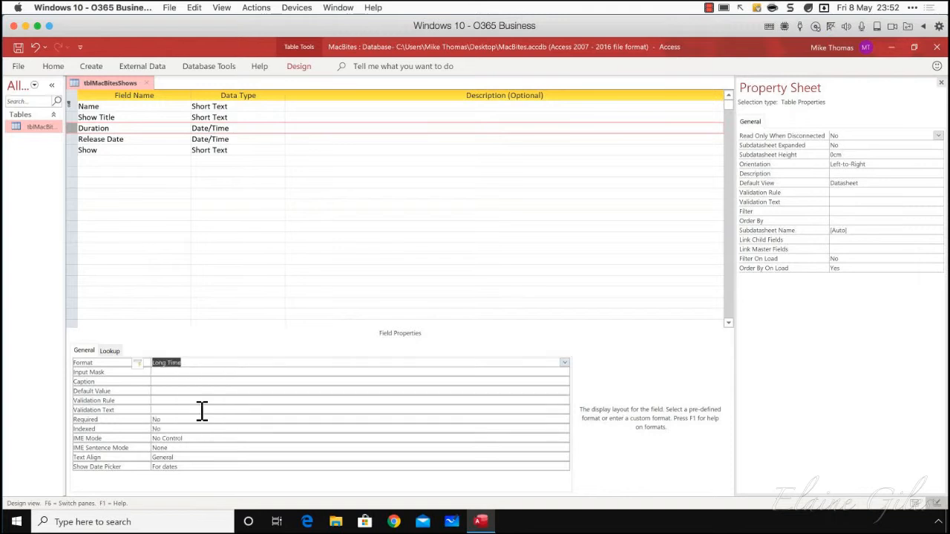
Set the Show field's size to 30 and try to save the table design, accepting possible data loss
{"action": "left_click", "coordinate": [77, 140]}
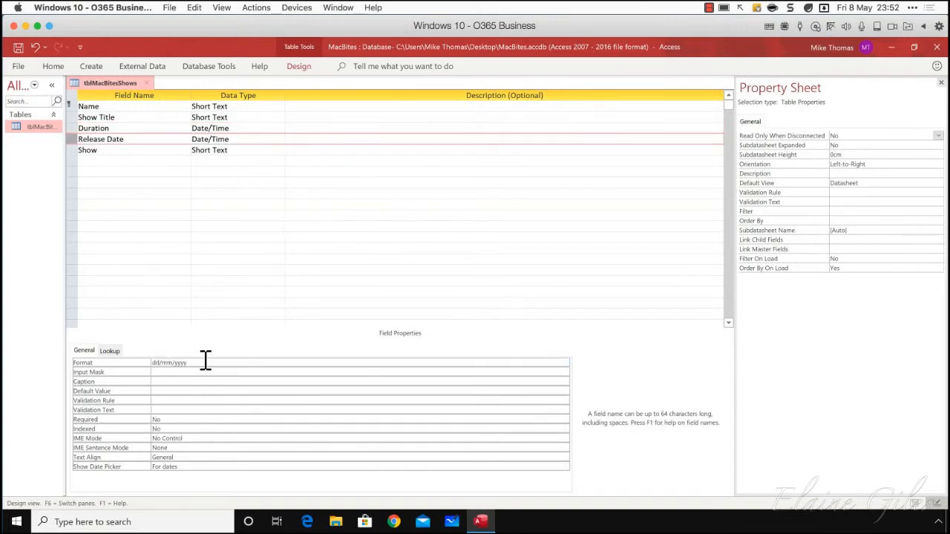
{"action": "left_click", "coordinate": [77, 151]}
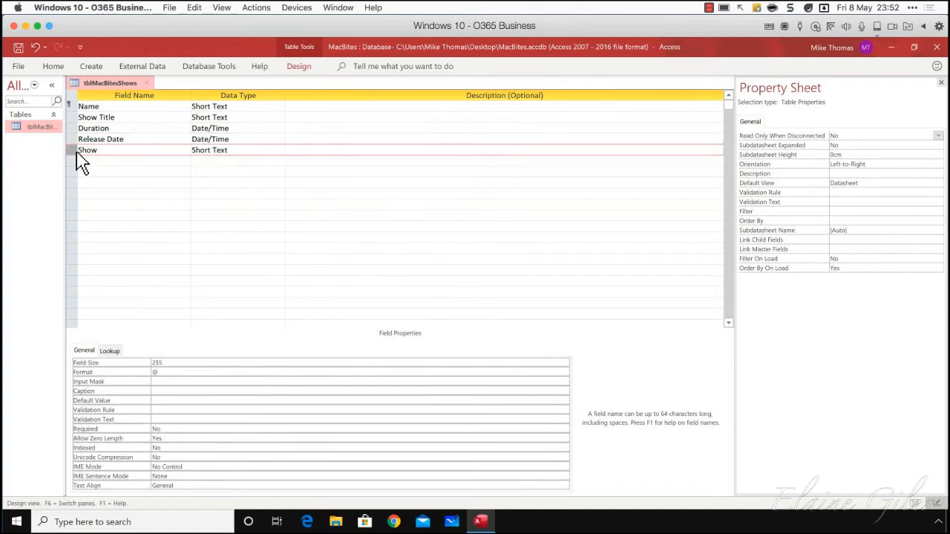
{"action": "left_click", "coordinate": [169, 363]}
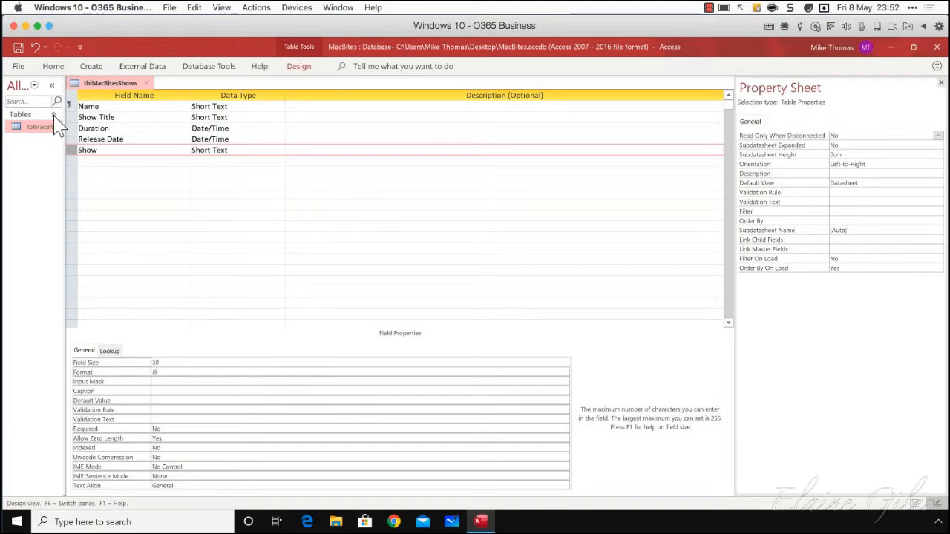
{"action": "left_click", "coordinate": [18, 47]}
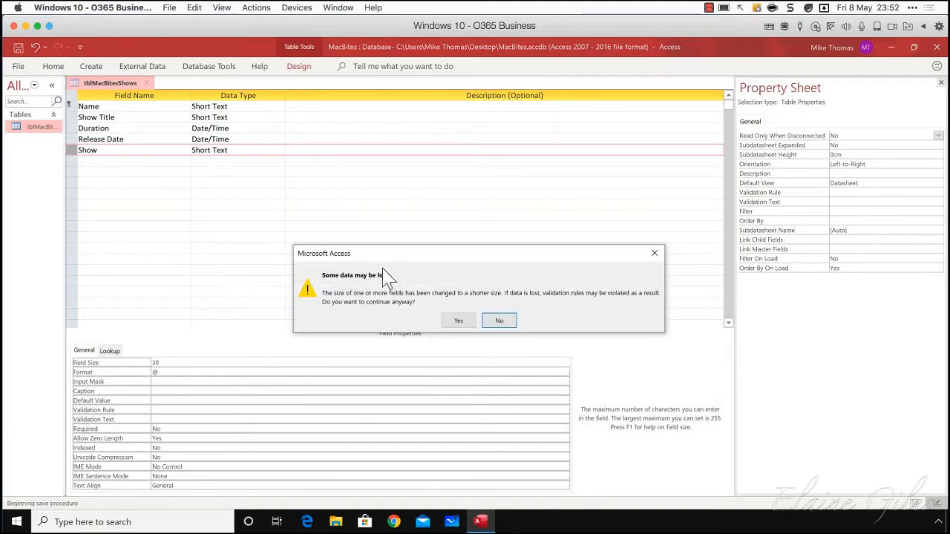
{"action": "left_click", "coordinate": [458, 320]}
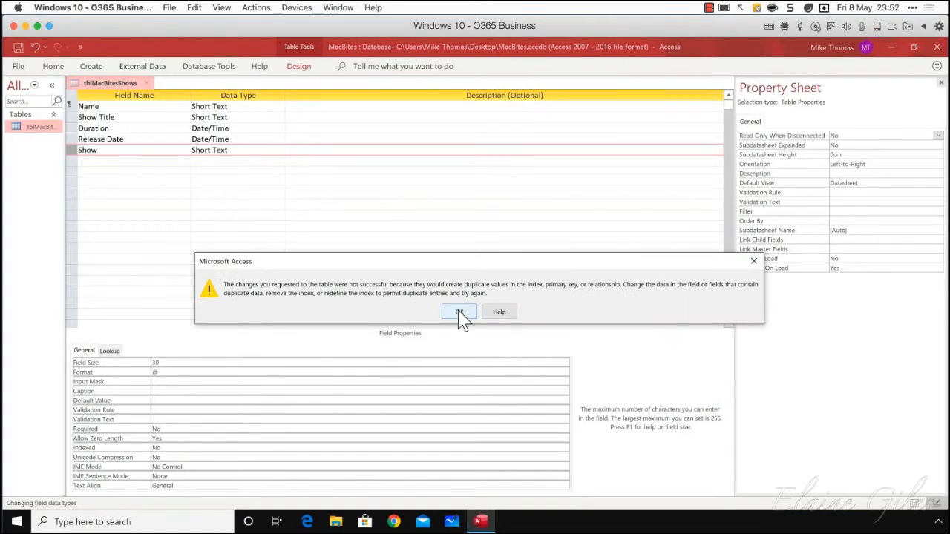
Dismiss the failed-save warning and show the records of the tblMacBitesShows table
{"action": "left_click", "coordinate": [460, 313]}
{"action": "left_click", "coordinate": [486, 317]}
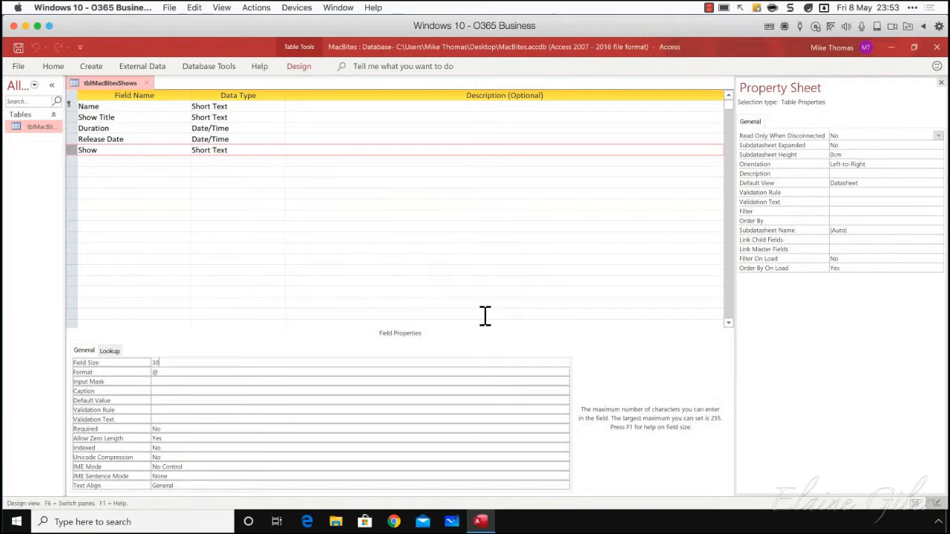
{"action": "double_click", "coordinate": [42, 127]}
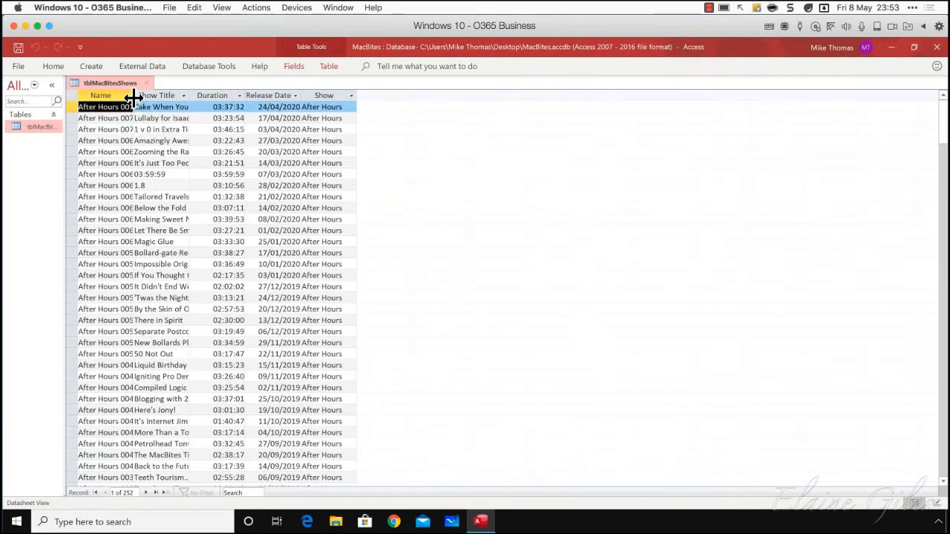
Widen the Name column, sort the records by Name from A to Z and look through the show names
{"action": "left_click_drag", "start_coordinate": [134, 97], "coordinate": [197, 97]}
{"action": "left_click", "coordinate": [193, 96]}
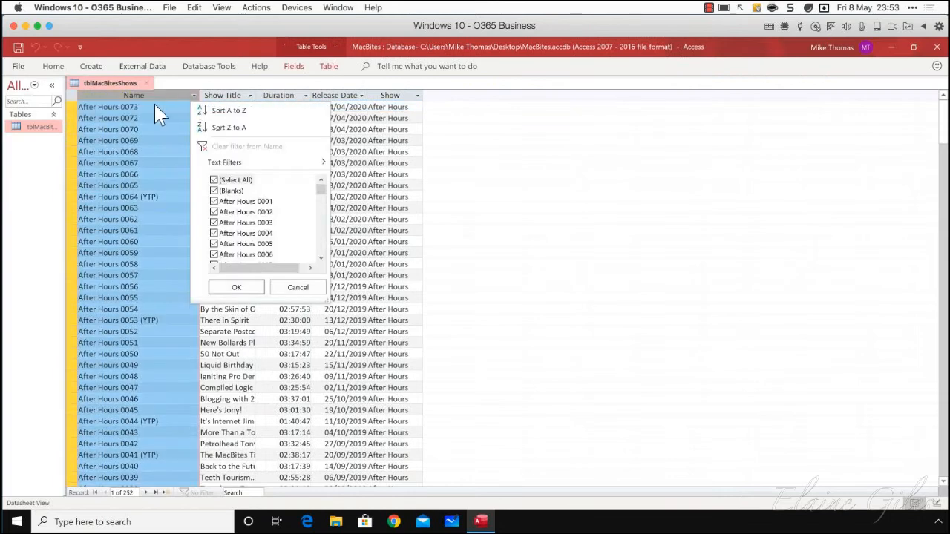
{"action": "left_click", "coordinate": [227, 111]}
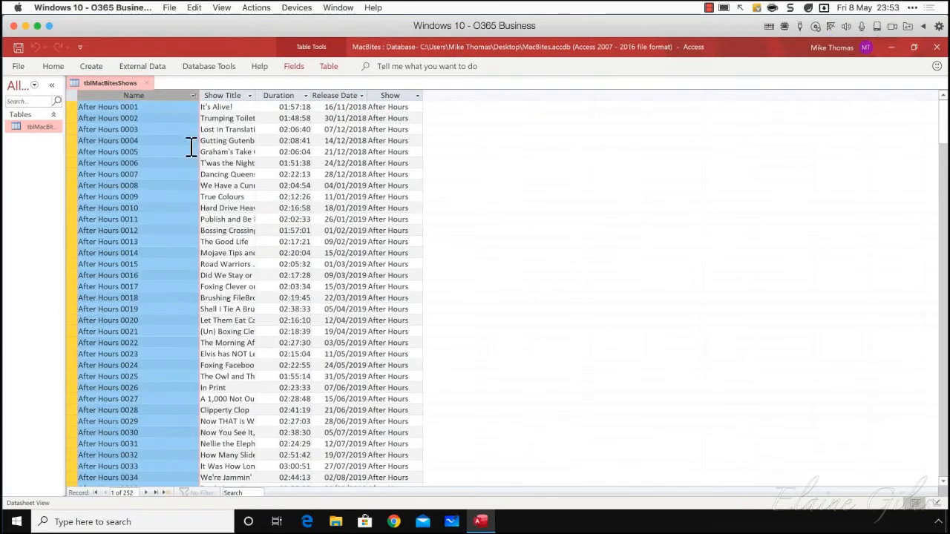
{"action": "scroll", "coordinate": [144, 233], "scroll_direction": "down", "scroll_amount": 20}
{"action": "scroll", "coordinate": [143, 232], "scroll_direction": "down", "scroll_amount": 10}
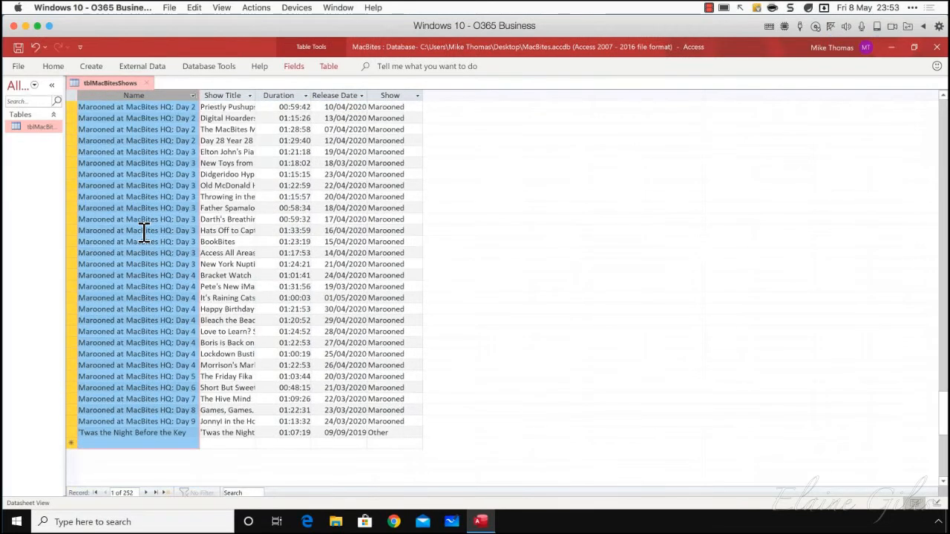
{"action": "scroll", "coordinate": [144, 232], "scroll_direction": "up", "scroll_amount": 7}
{"action": "scroll", "coordinate": [144, 232], "scroll_direction": "down", "scroll_amount": 1}
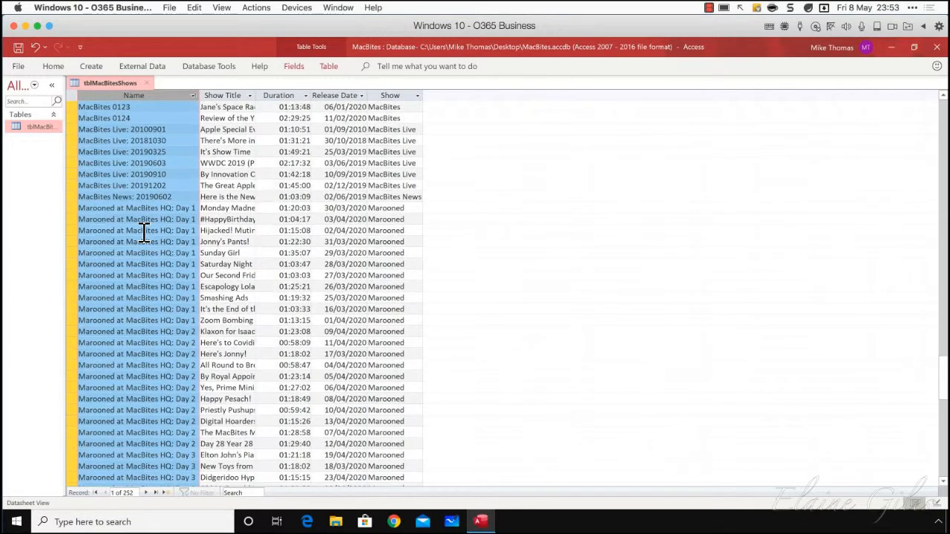
{"action": "scroll", "coordinate": [148, 228], "scroll_direction": "down", "scroll_amount": 20}
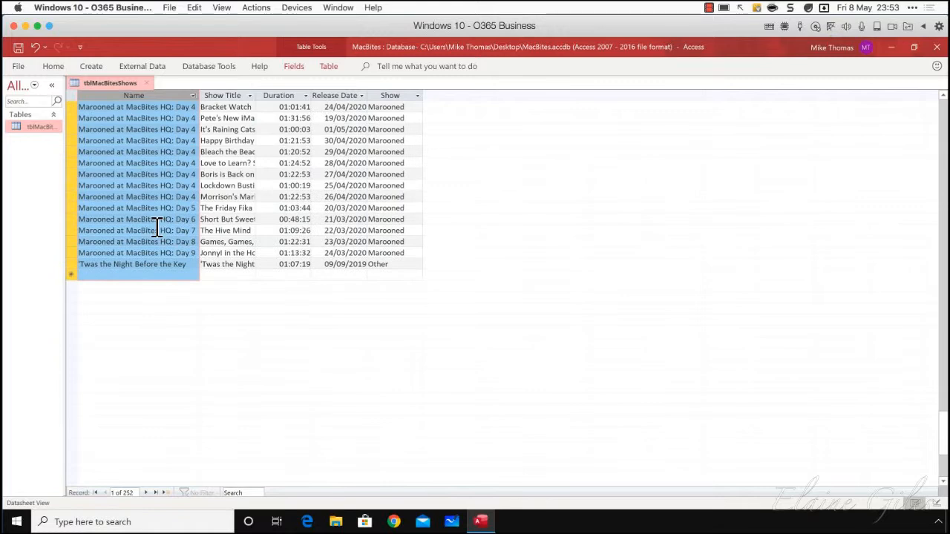
{"action": "scroll", "coordinate": [158, 228], "scroll_direction": "up", "scroll_amount": 20}
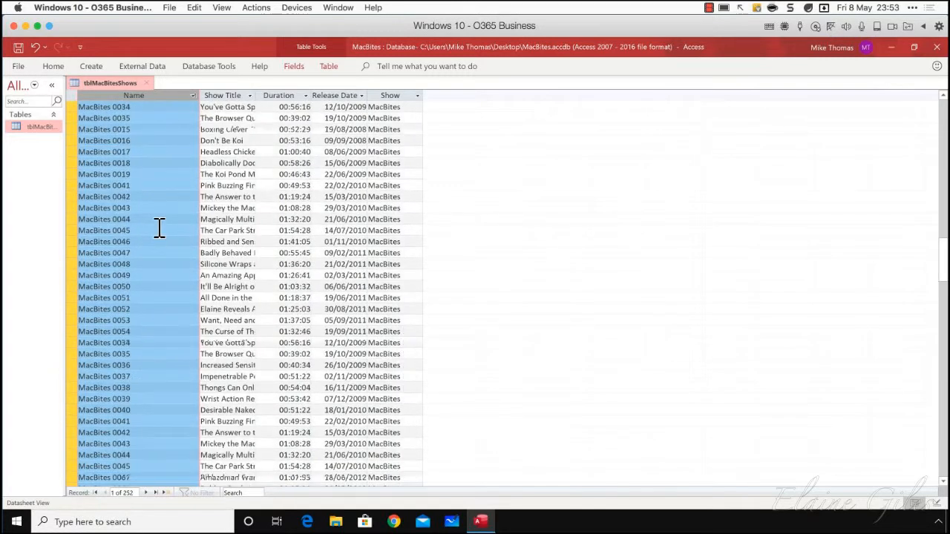
Close the MacBites database without saving the layout changes to tblMacBitesShows
{"action": "left_click", "coordinate": [937, 47]}
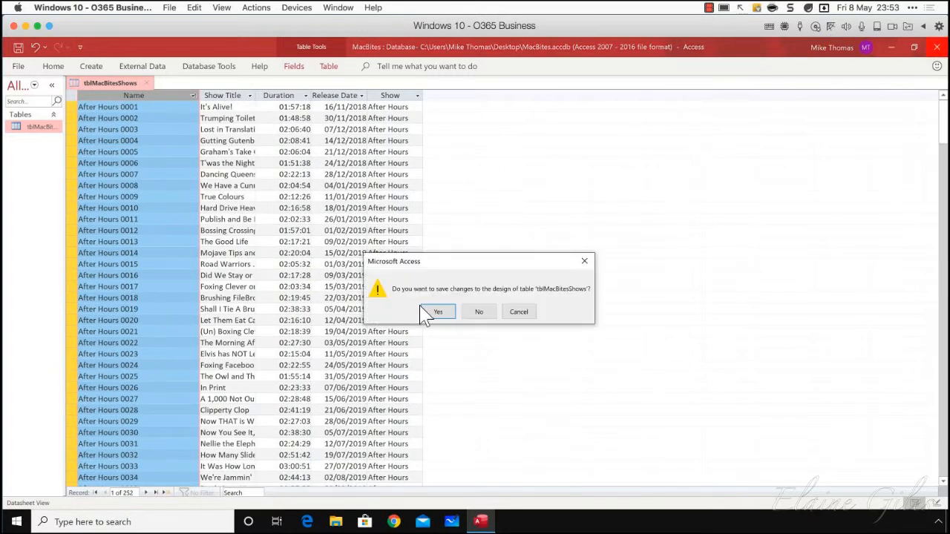
{"action": "left_click", "coordinate": [479, 312]}
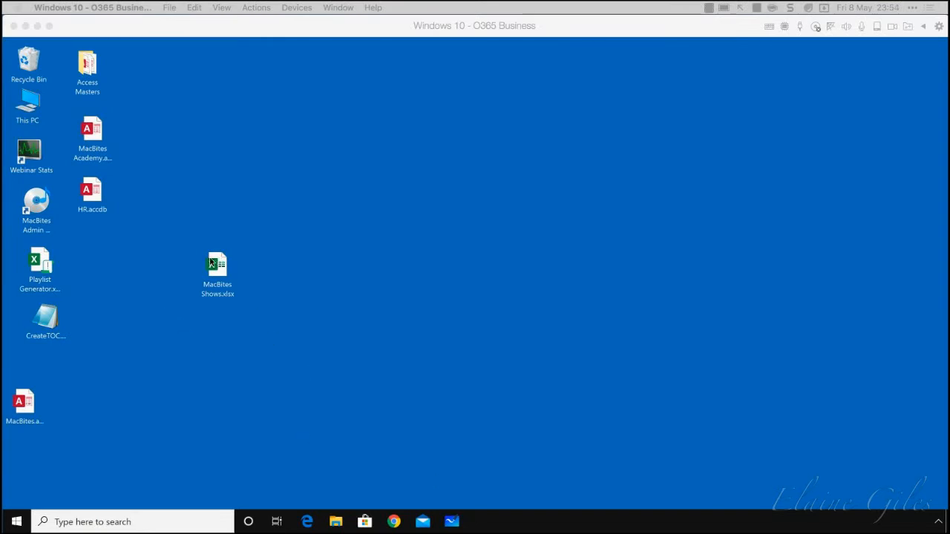
{"action": "left_click", "coordinate": [37, 408]}
{"action": "left_click", "coordinate": [92, 132]}
{"action": "double_click", "coordinate": [92, 132]}
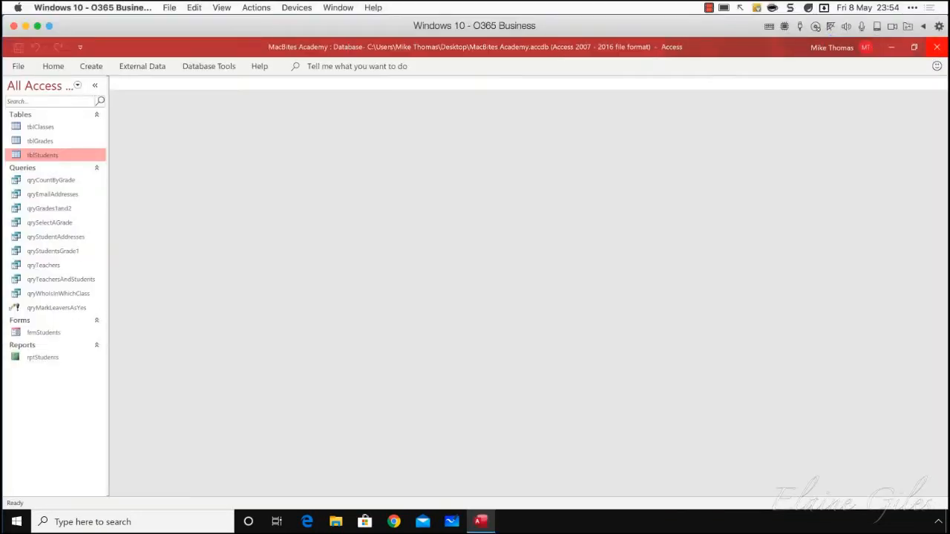
{"action": "left_click", "coordinate": [936, 47]}
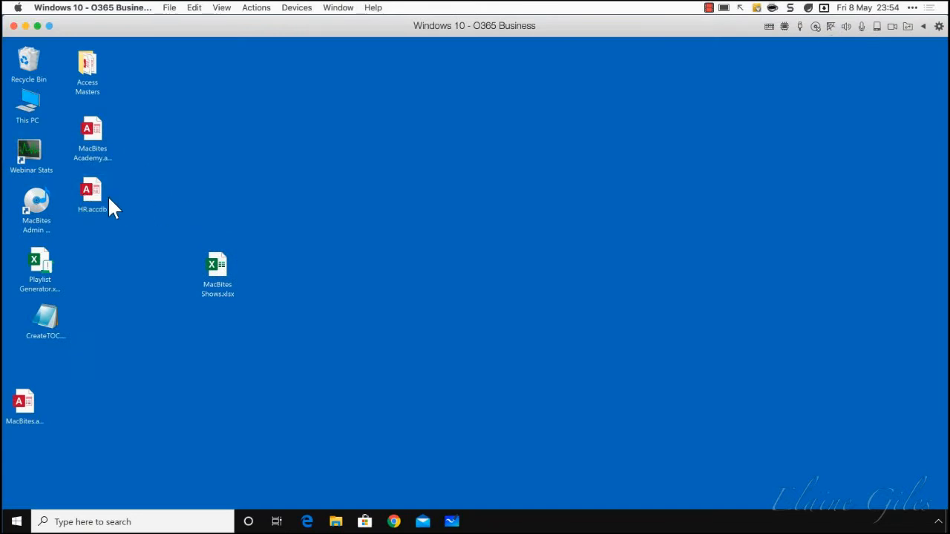
Open the HR database and check the Home Location column of the tblEmployees table, closing the table when done
{"action": "double_click", "coordinate": [100, 195]}
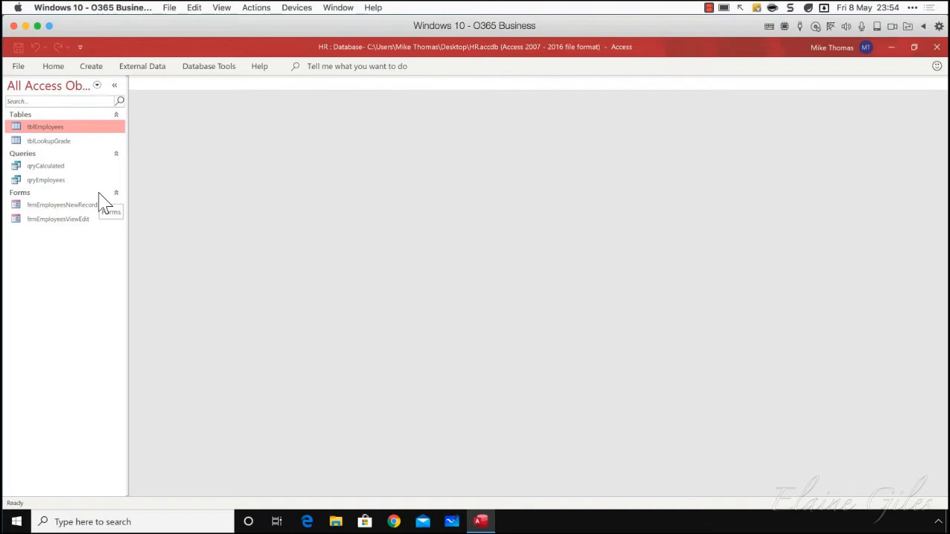
{"action": "double_click", "coordinate": [56, 132]}
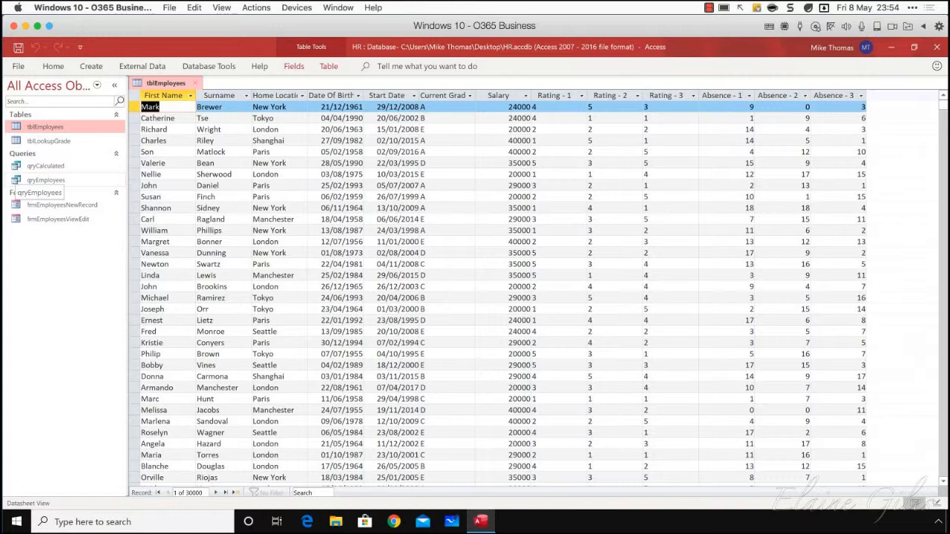
{"action": "left_click", "coordinate": [269, 97]}
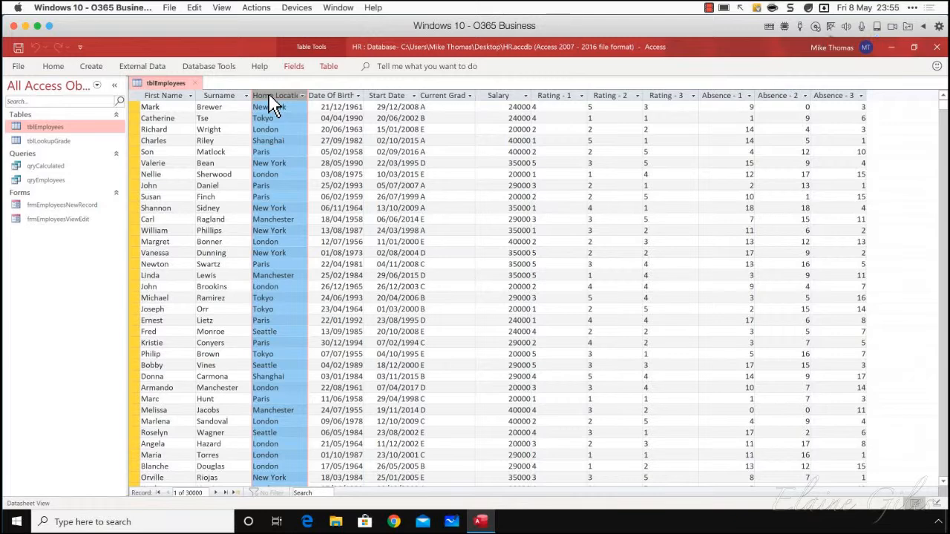
{"action": "left_click", "coordinate": [198, 83]}
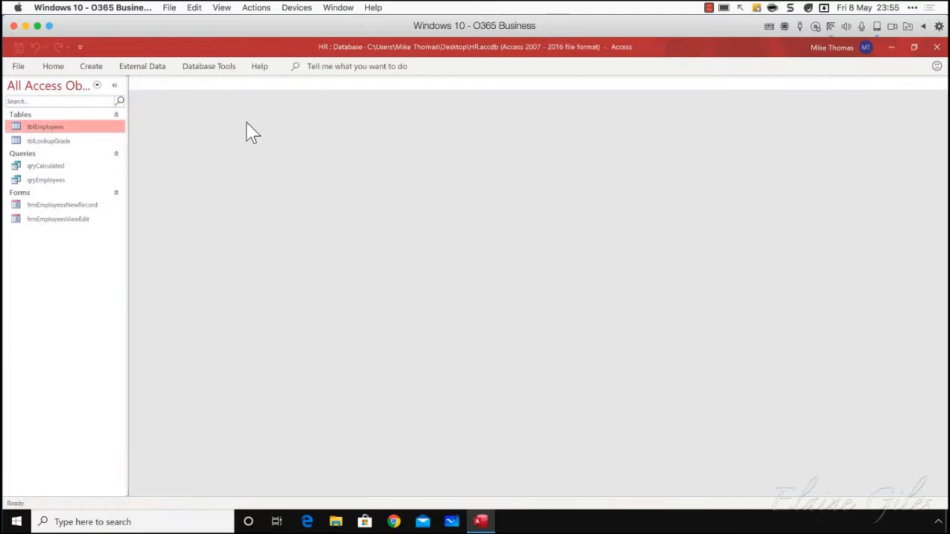
Start a new query in Design View in the HR database
{"action": "left_click", "coordinate": [92, 66]}
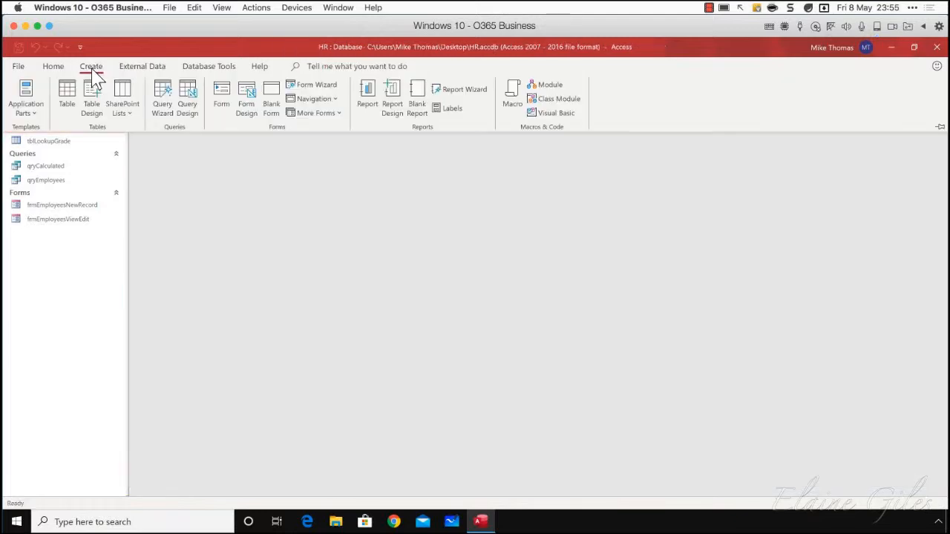
{"action": "left_click", "coordinate": [196, 115]}
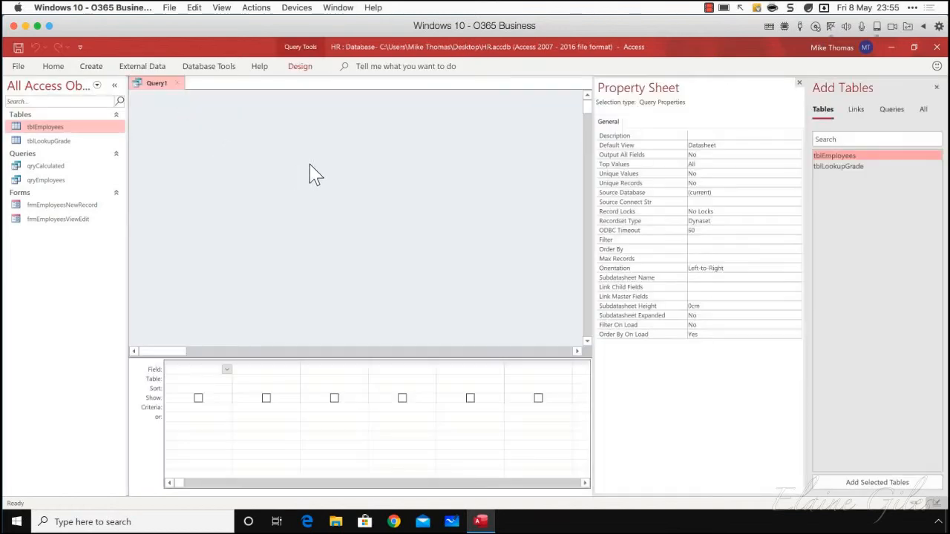
{"action": "left_click", "coordinate": [319, 66]}
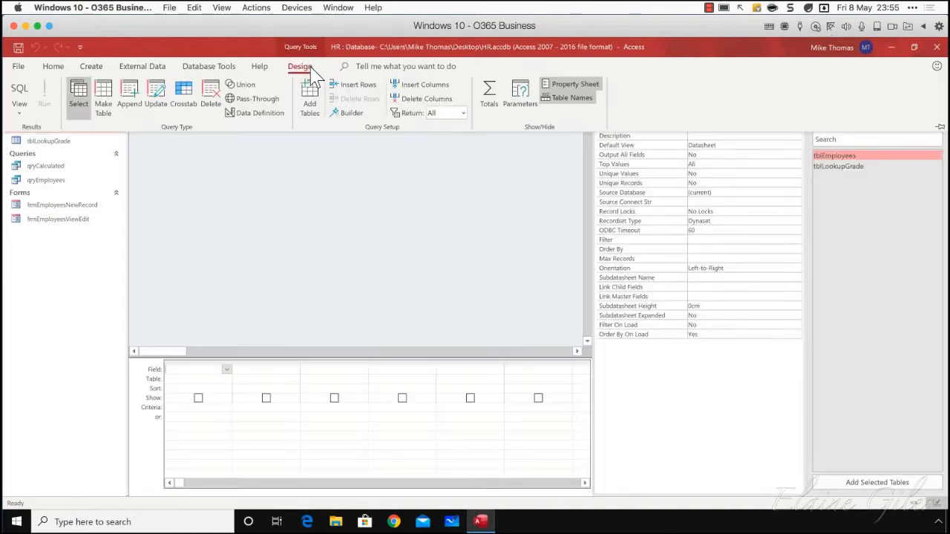
{"action": "left_click", "coordinate": [156, 104]}
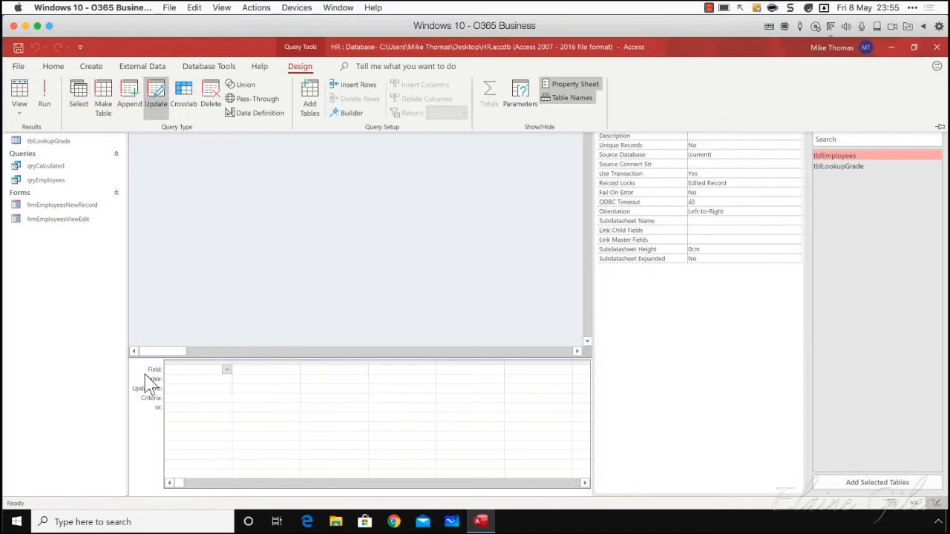
{"action": "left_click", "coordinate": [82, 108]}
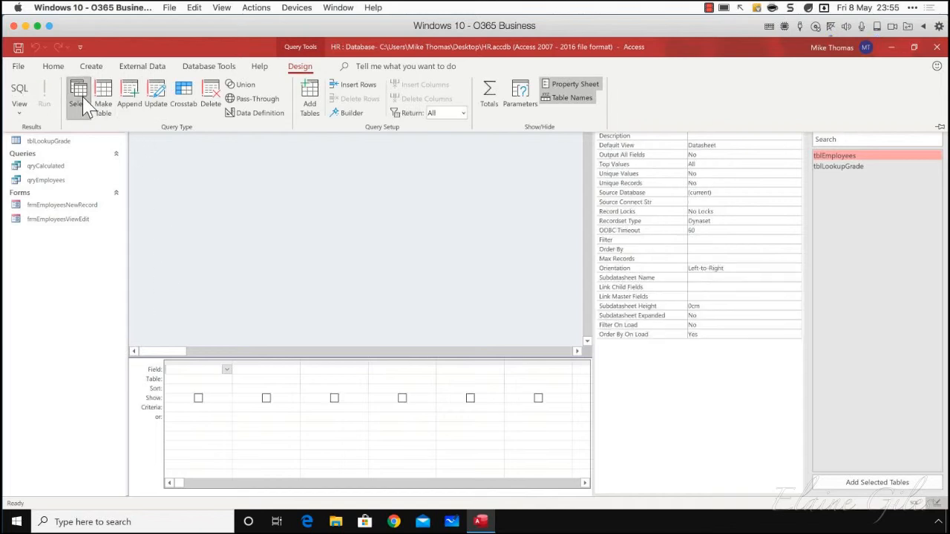
{"action": "left_click", "coordinate": [134, 104]}
{"action": "left_click", "coordinate": [609, 199]}
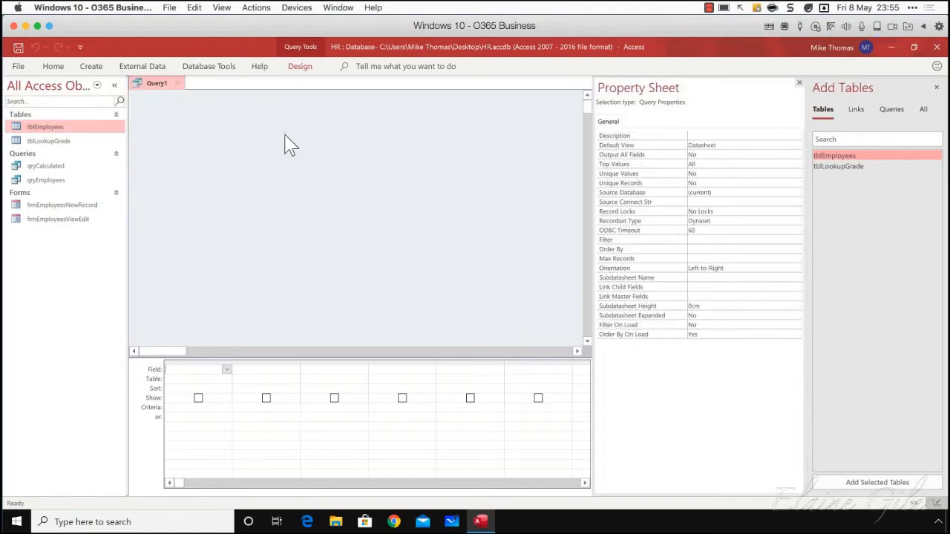
Change the query type to Update and place the Home Location field of tblEmployees in the query grid
{"action": "left_click", "coordinate": [300, 67]}
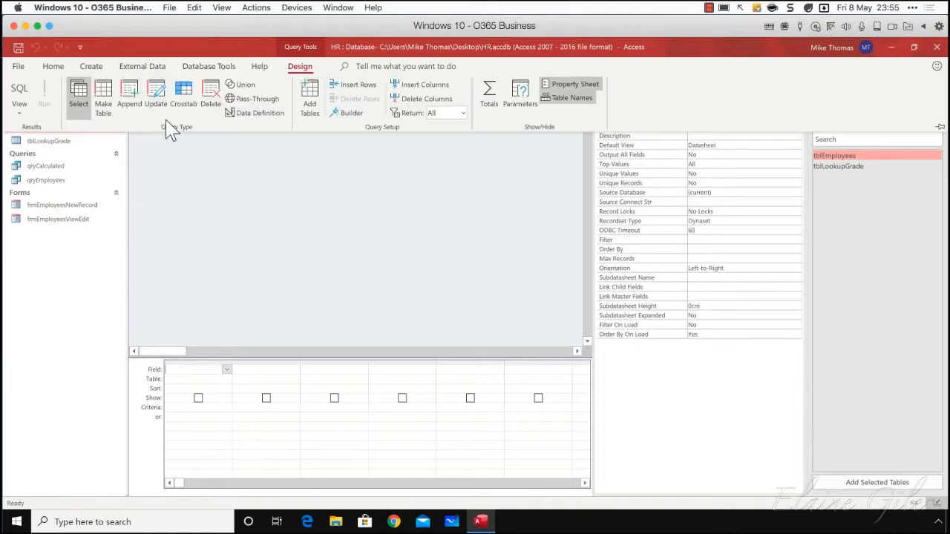
{"action": "left_click", "coordinate": [156, 97]}
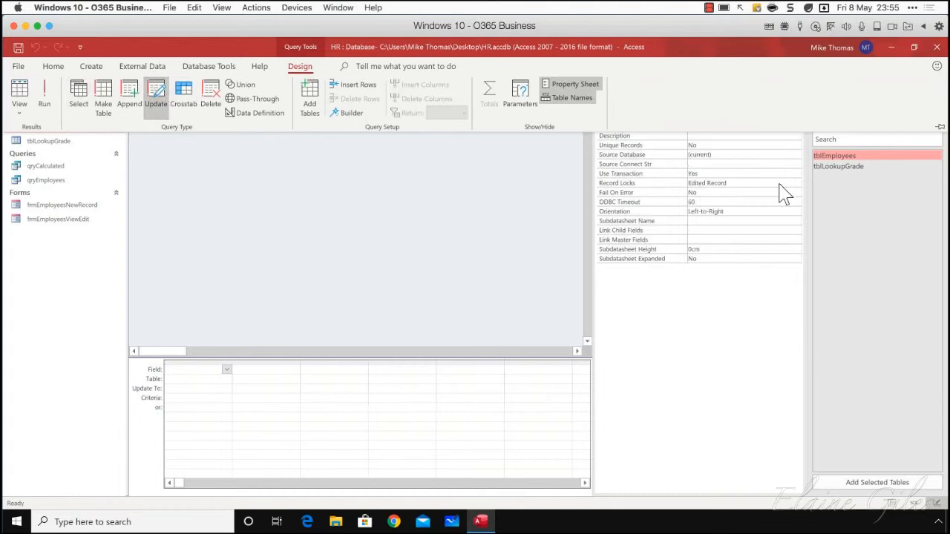
{"action": "left_click_drag", "start_coordinate": [832, 157], "coordinate": [228, 183]}
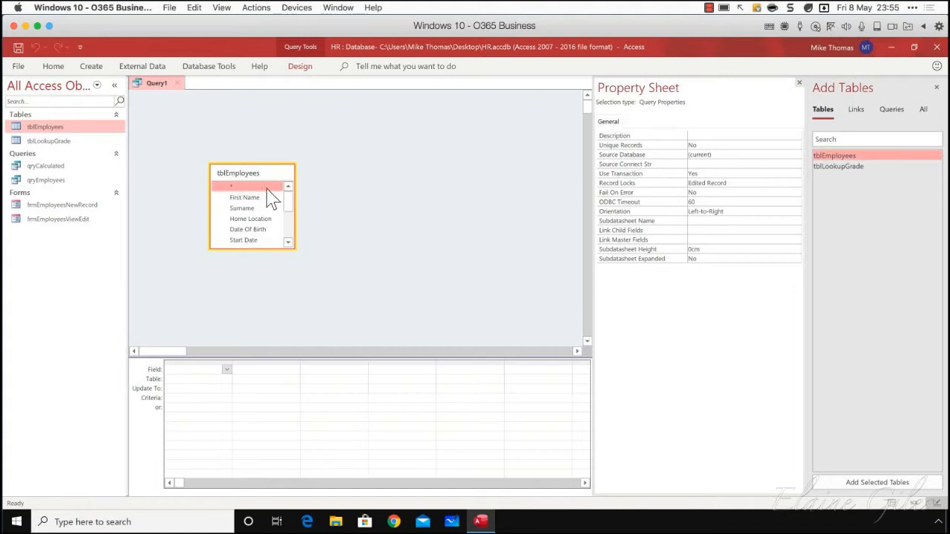
{"action": "left_click_drag", "start_coordinate": [255, 219], "coordinate": [191, 371]}
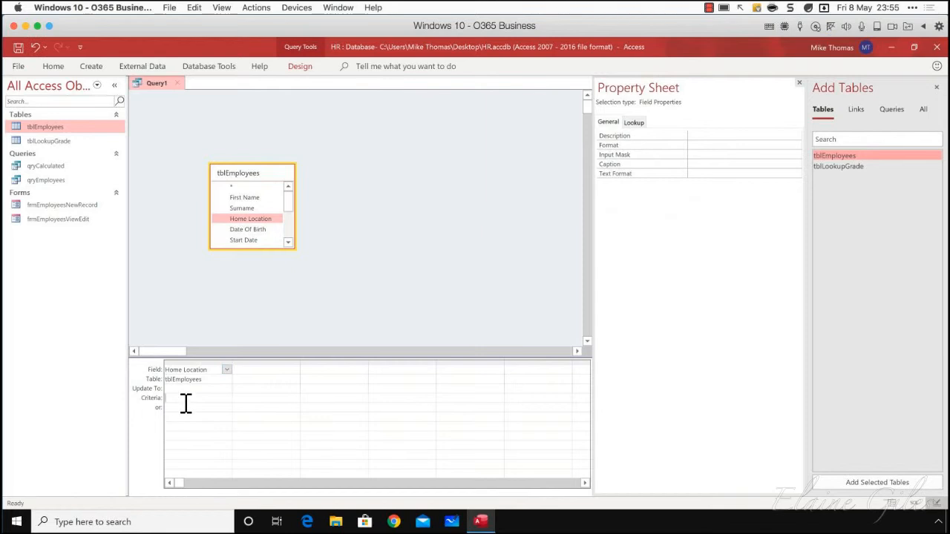
Set the Home Location criteria to "New York" and its Update To value to "NY"
{"action": "left_click", "coordinate": [212, 400]}
{"action": "type", "text": "New York"}
{"action": "left_click", "coordinate": [194, 390]}
{"action": "type", "text": "NY"}
{"action": "key", "text": "Tab"}
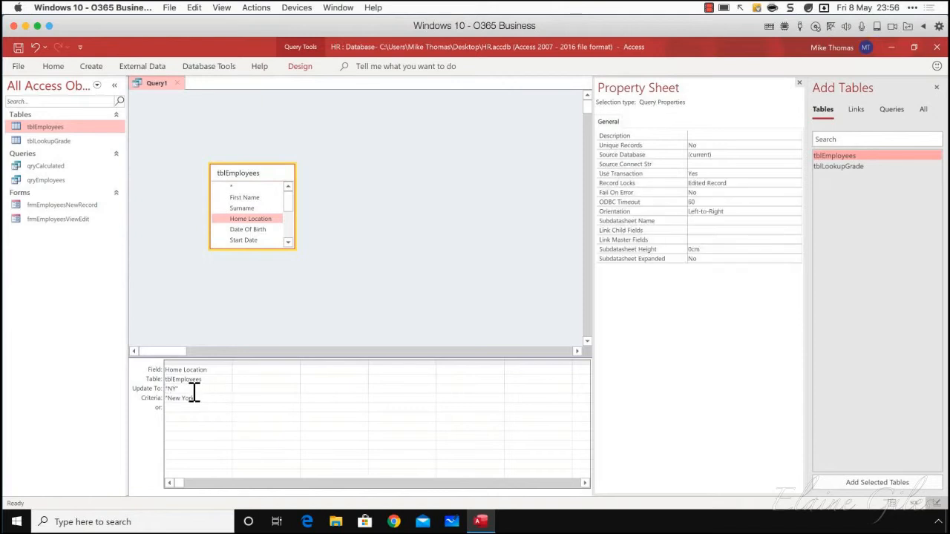
Run the update query on tblEmployees and accept updating the matching records
{"action": "left_click", "coordinate": [311, 68]}
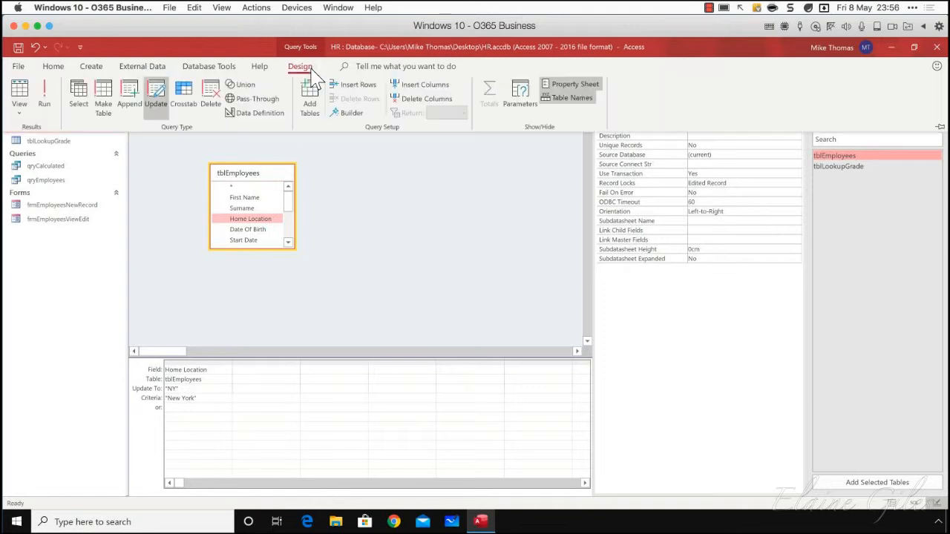
{"action": "left_click", "coordinate": [47, 95]}
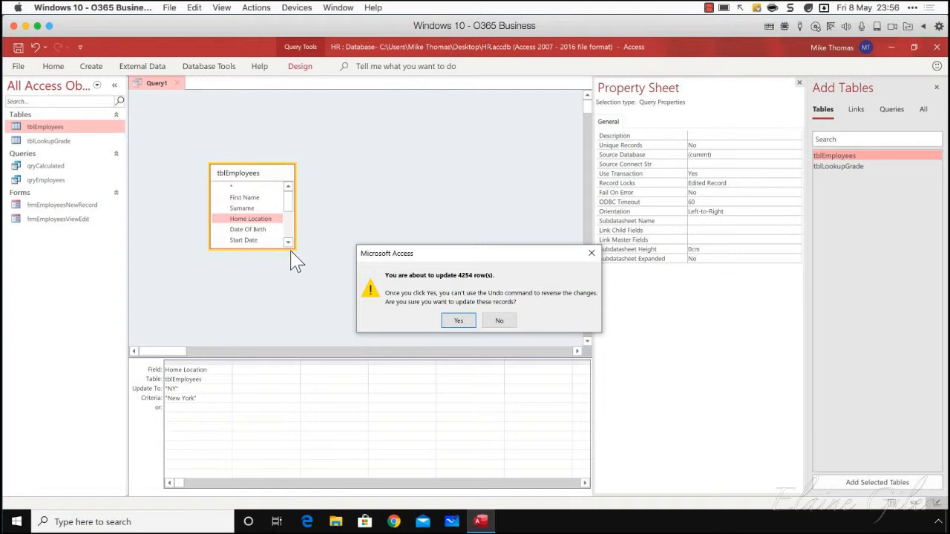
{"action": "left_click", "coordinate": [459, 320]}
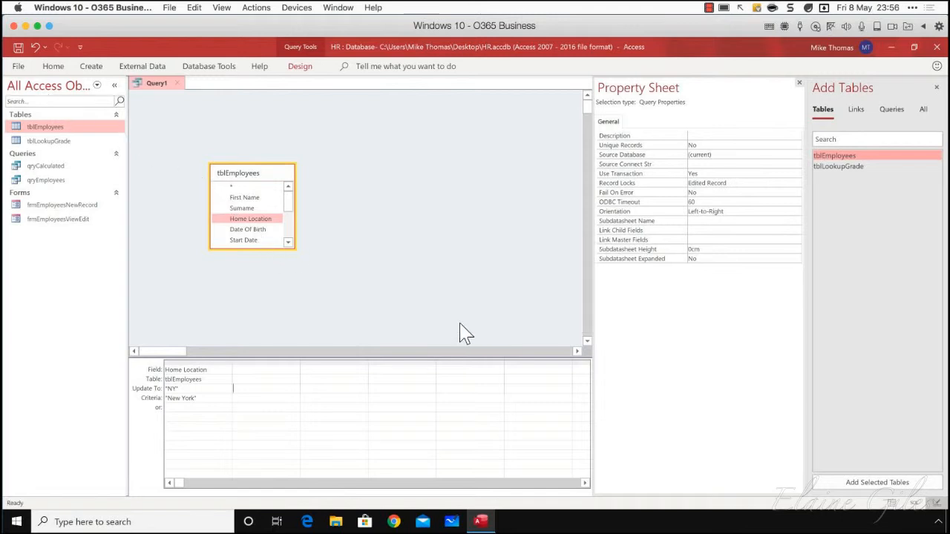
Open the tblEmployees table to check its Home Location values, and close it again
{"action": "left_click", "coordinate": [50, 130]}
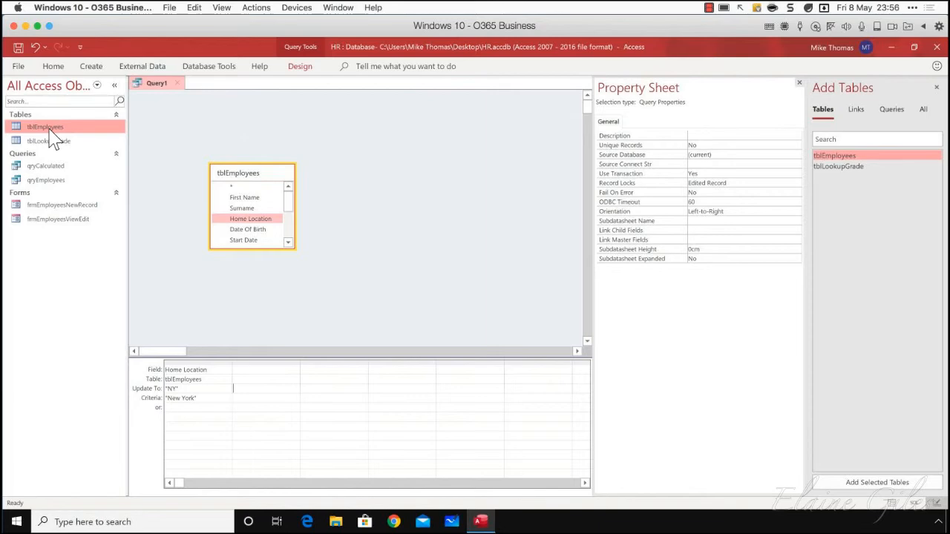
{"action": "double_click", "coordinate": [51, 132]}
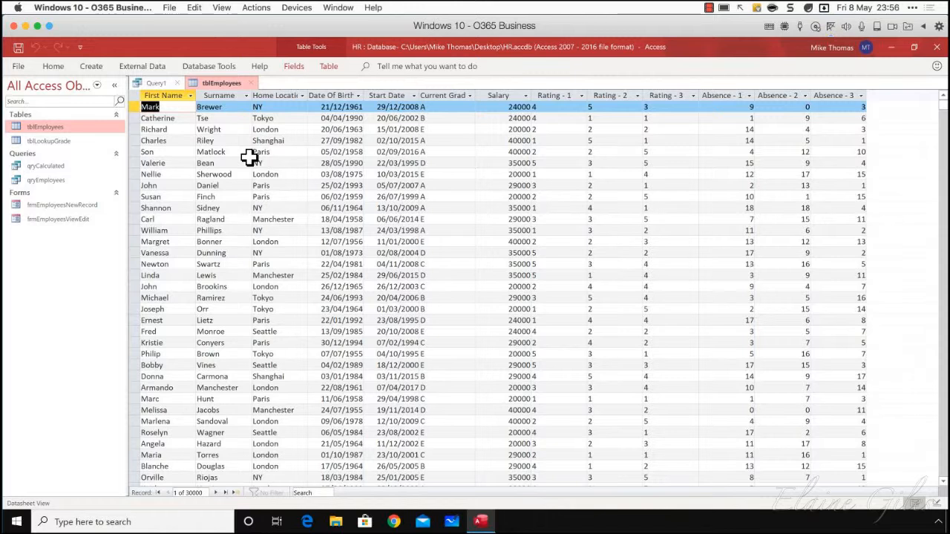
{"action": "left_click", "coordinate": [251, 82]}
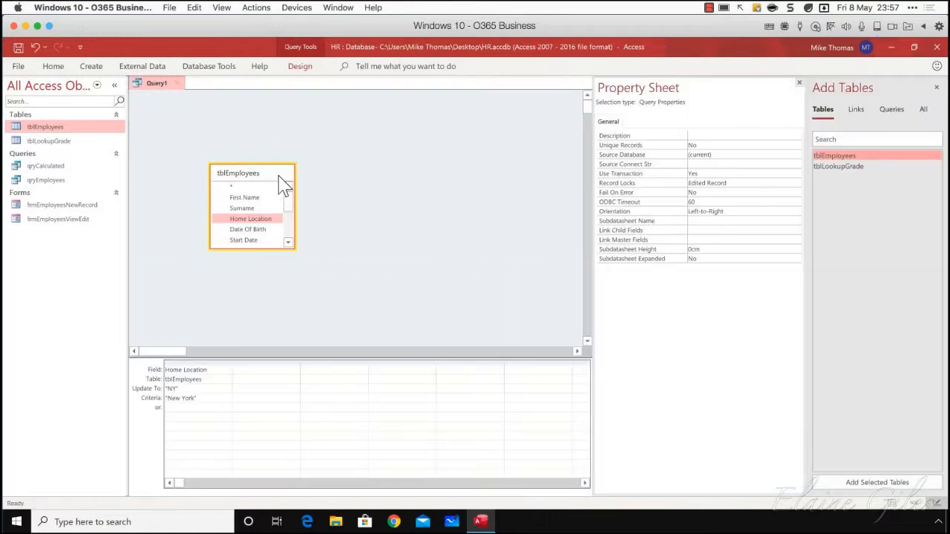
Remove the Home Location column from the query grid and close the query without saving it
{"action": "left_click", "coordinate": [204, 363]}
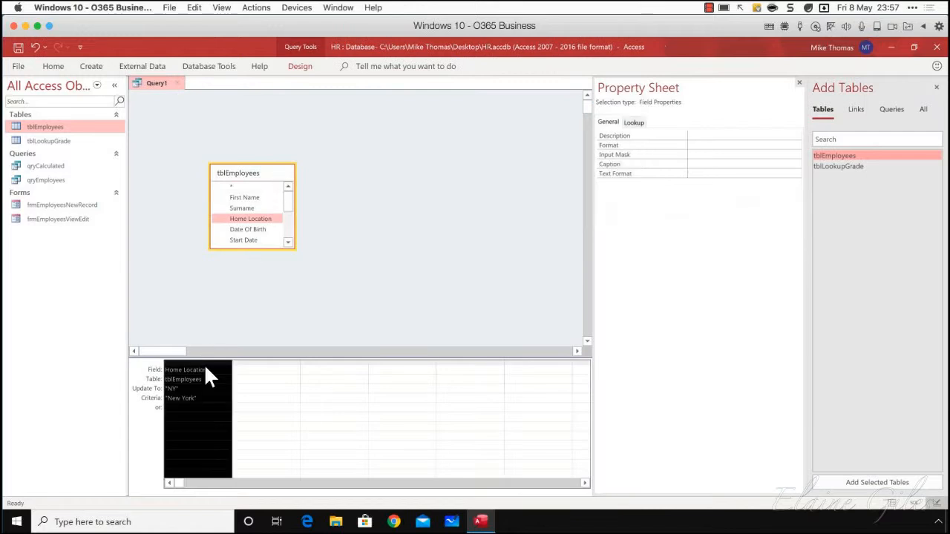
{"action": "key", "text": "Delete"}
{"action": "left_click", "coordinate": [176, 83]}
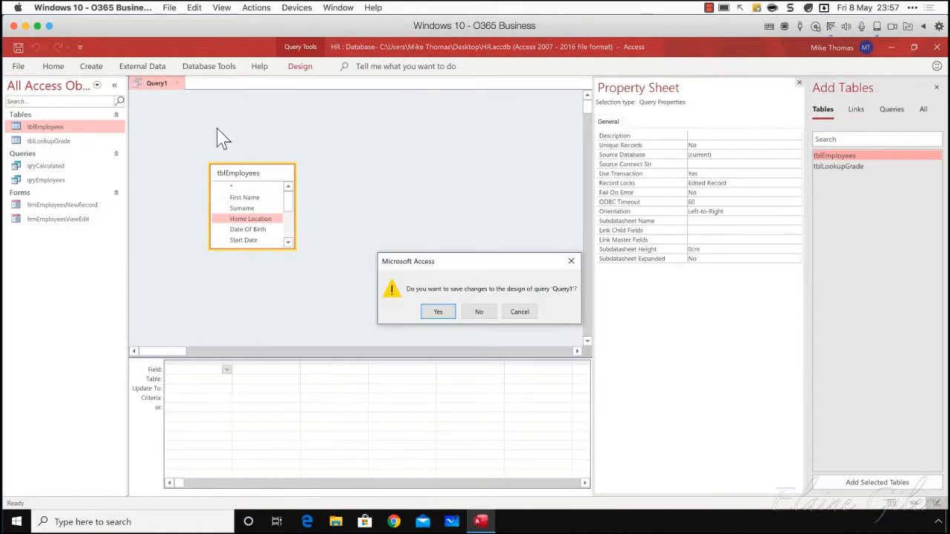
{"action": "left_click", "coordinate": [479, 313]}
Create a new update query in design view based on tblEmployees and place the Salary field in its grid
{"action": "left_click", "coordinate": [92, 66]}
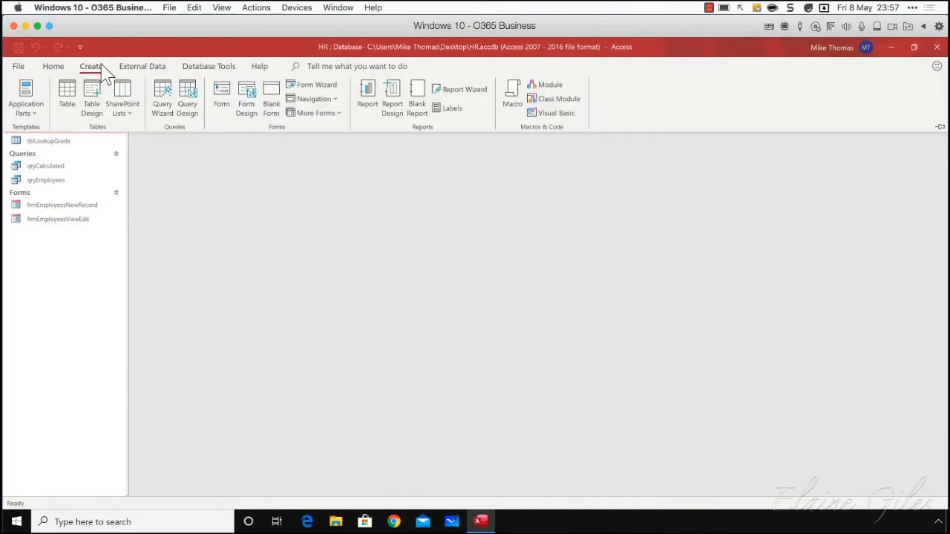
{"action": "left_click", "coordinate": [187, 94]}
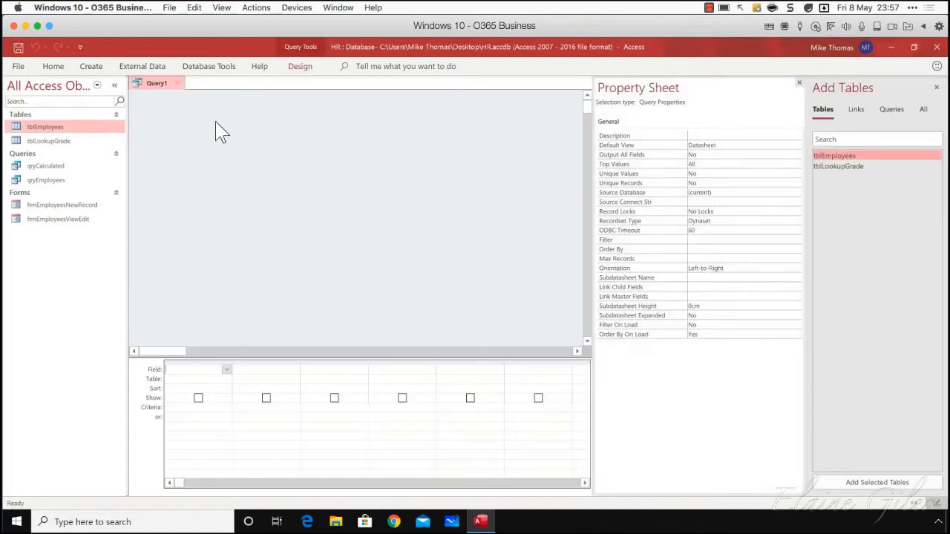
{"action": "left_click", "coordinate": [300, 67]}
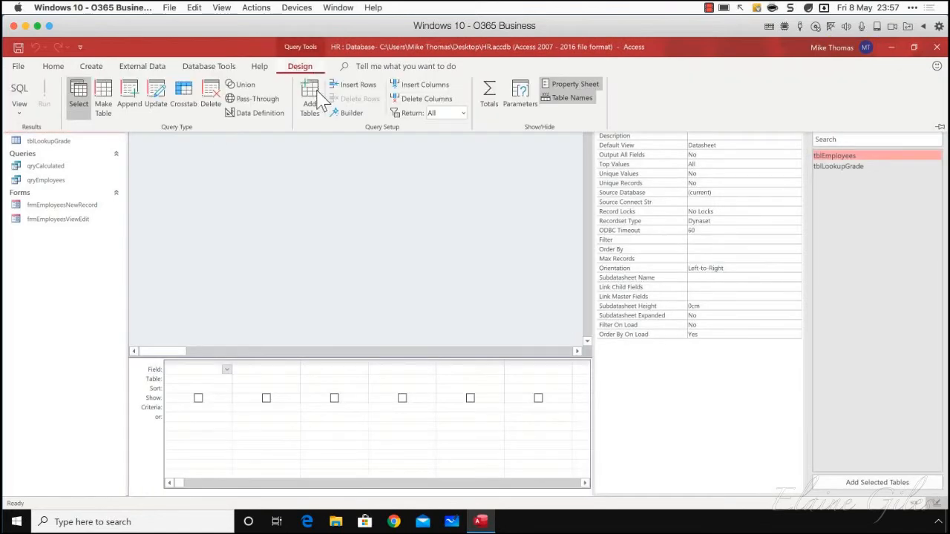
{"action": "left_click", "coordinate": [157, 105]}
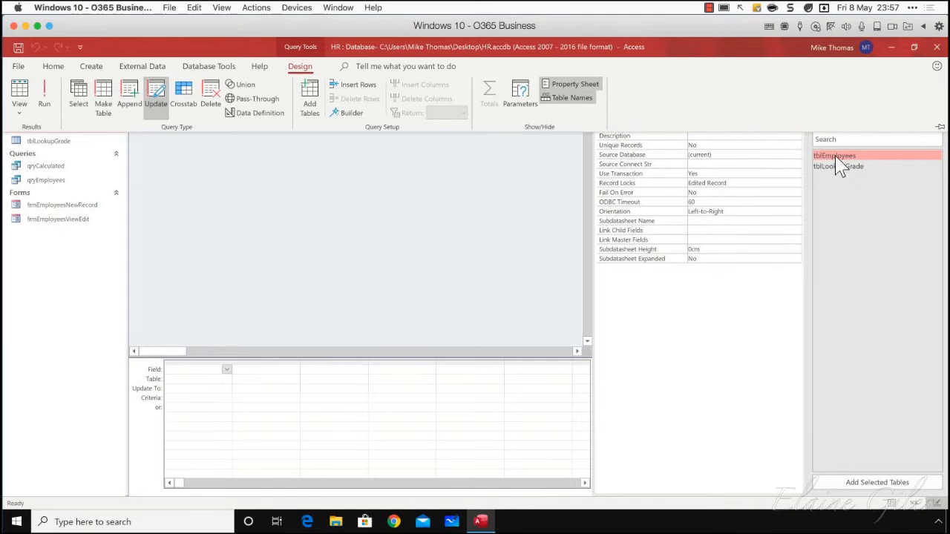
{"action": "left_click_drag", "start_coordinate": [836, 158], "coordinate": [278, 205]}
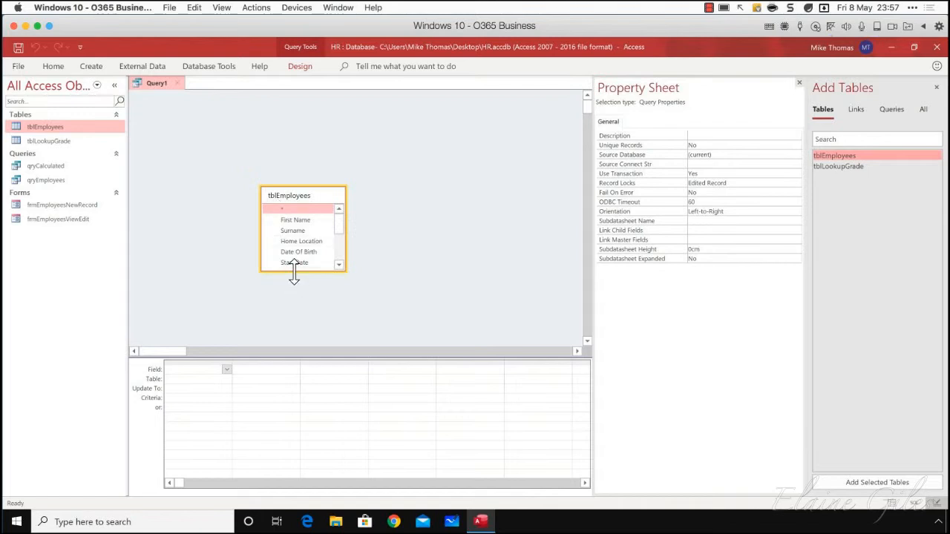
{"action": "left_click_drag", "start_coordinate": [292, 273], "coordinate": [191, 369]}
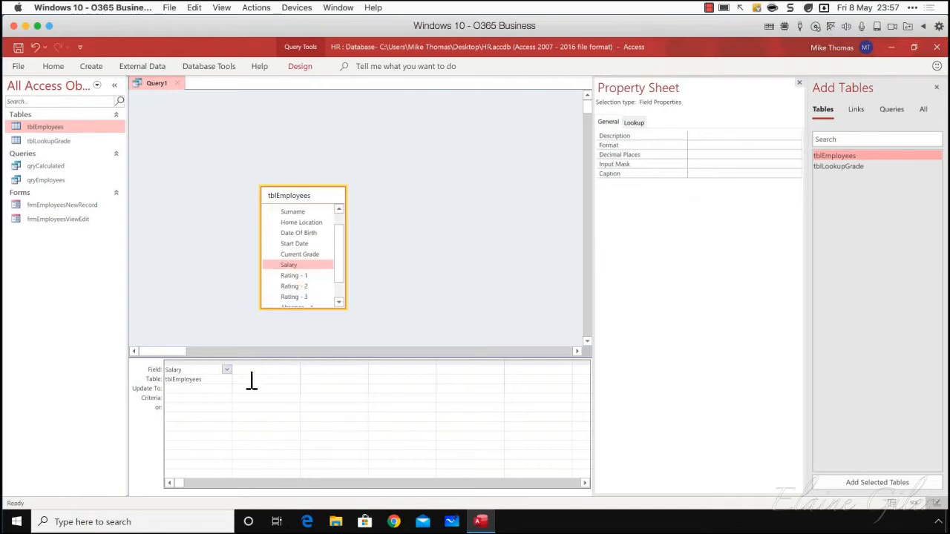
Set the Salary column's Update To expression to [Salary]+300, with the field name in square brackets
{"action": "left_click", "coordinate": [187, 389]}
{"action": "type", "text": "Salary + 300"}
{"action": "left_click", "coordinate": [237, 390]}
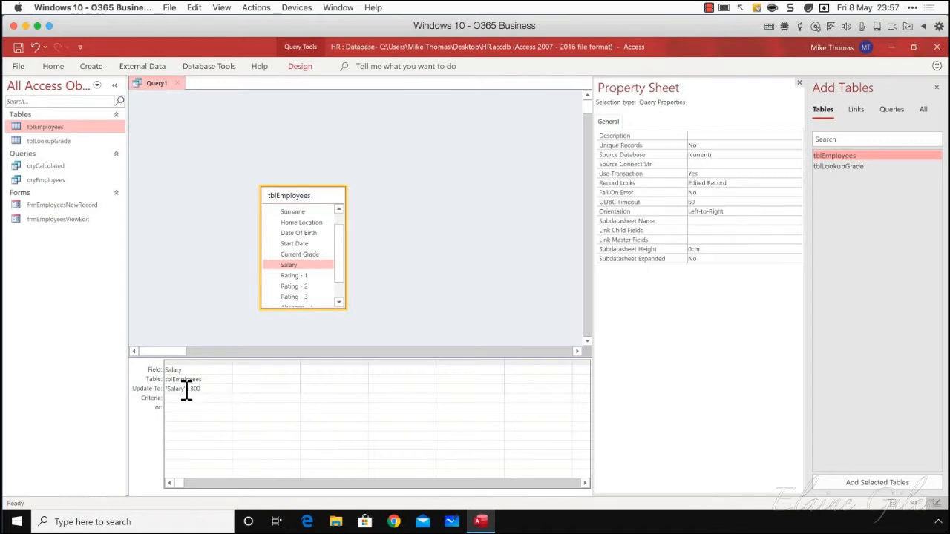
{"action": "left_click_drag", "start_coordinate": [187, 391], "coordinate": [148, 389]}
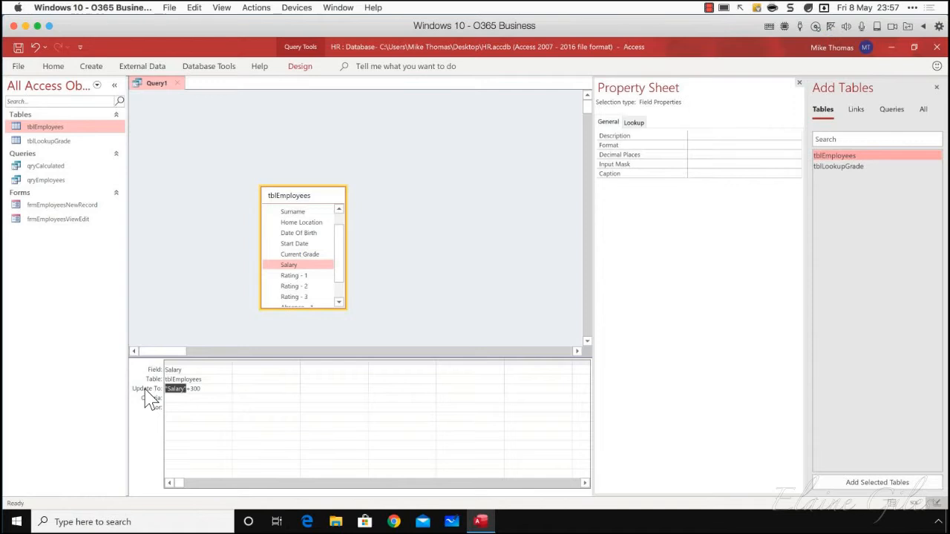
{"action": "key", "text": "Delete"}
{"action": "type", "text": "[Salary]"}
{"action": "key", "text": "Tab"}
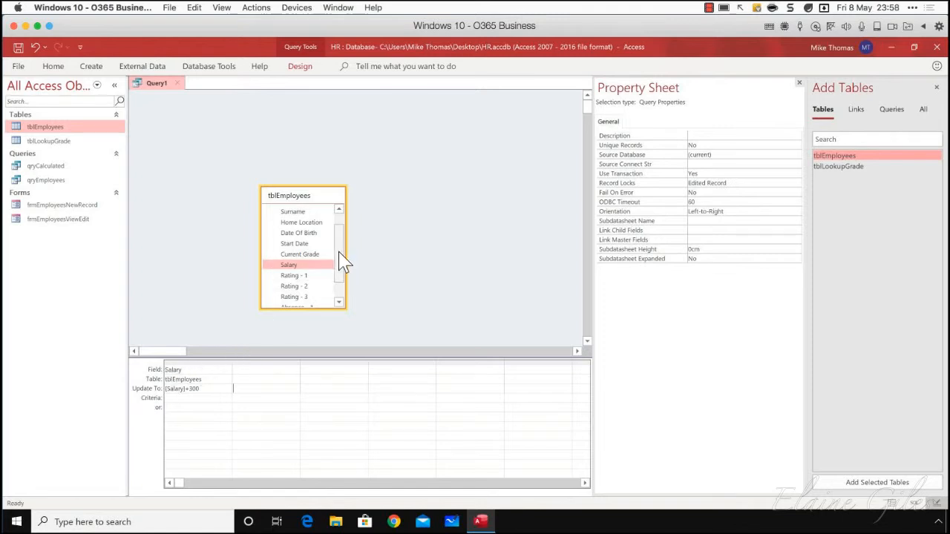
Add the Current Grade field to the query grid and set its criteria to "A"
{"action": "mouse_move", "coordinate": [344, 260]}
{"action": "left_mouse_down"}
{"action": "mouse_move", "coordinate": [344, 241]}
{"action": "mouse_move", "coordinate": [341, 271]}
{"action": "left_mouse_up"}
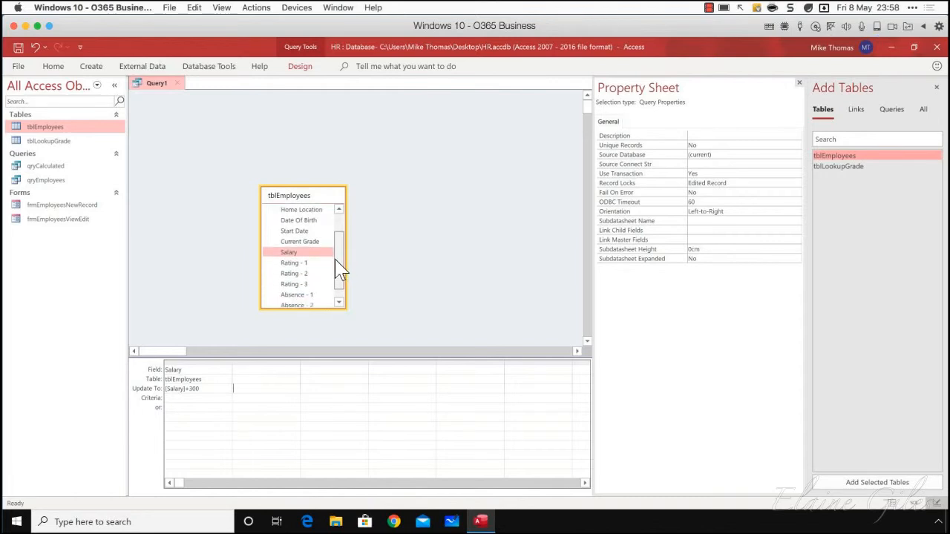
{"action": "left_click_drag", "start_coordinate": [305, 242], "coordinate": [269, 375]}
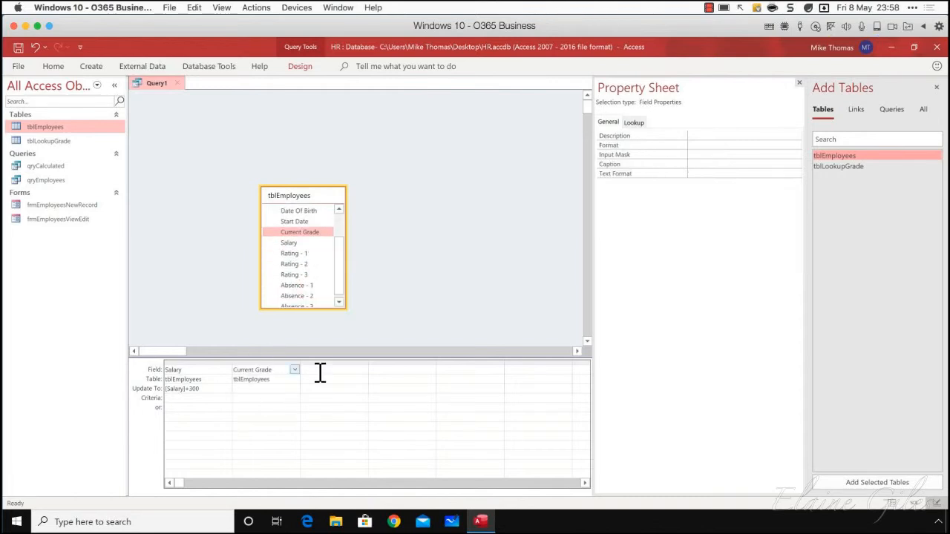
{"action": "left_click", "coordinate": [244, 399]}
{"action": "type", "text": "A"}
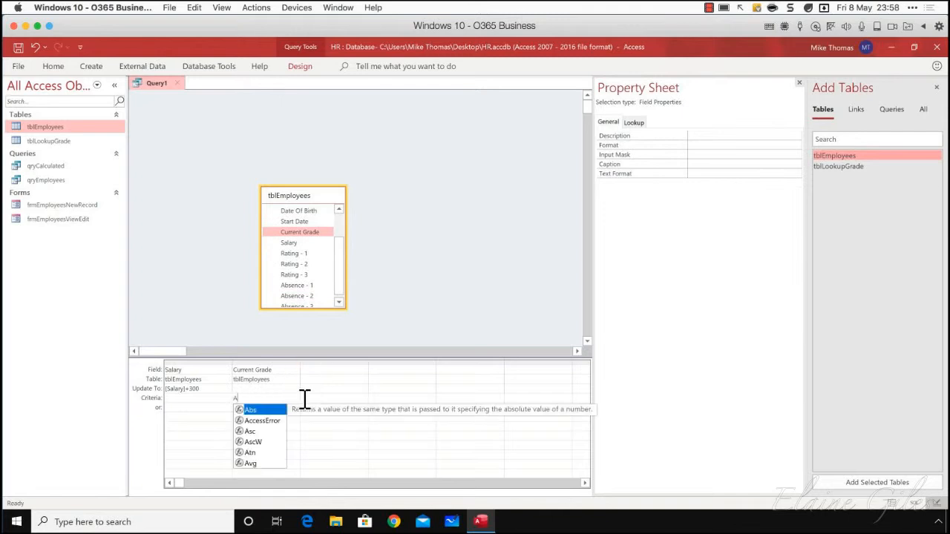
{"action": "left_click", "coordinate": [305, 399]}
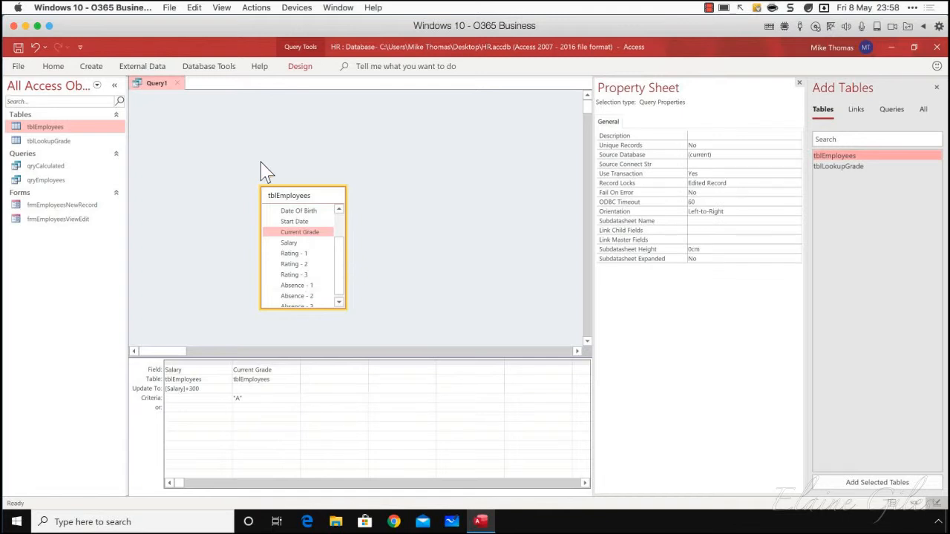
Run the salary update query and accept updating the matching records
{"action": "left_click", "coordinate": [300, 66]}
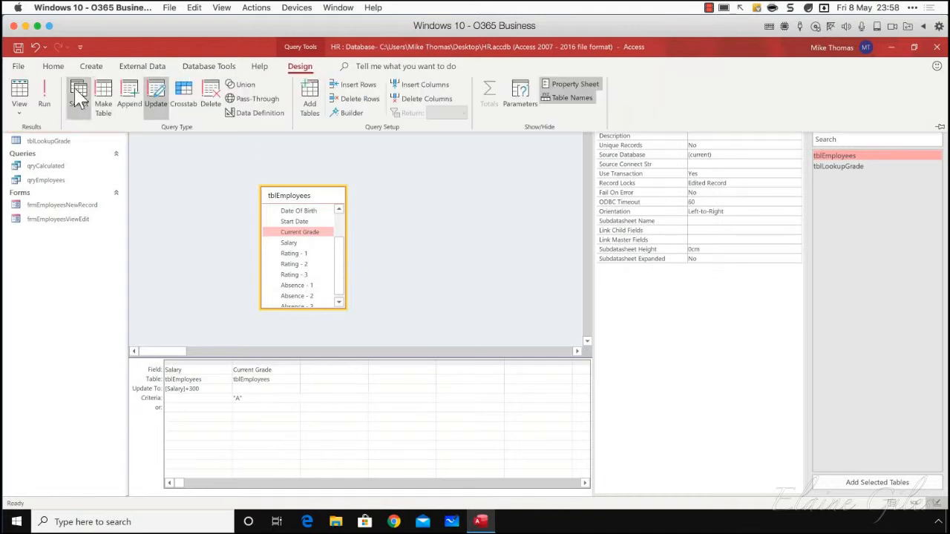
{"action": "left_click", "coordinate": [41, 93]}
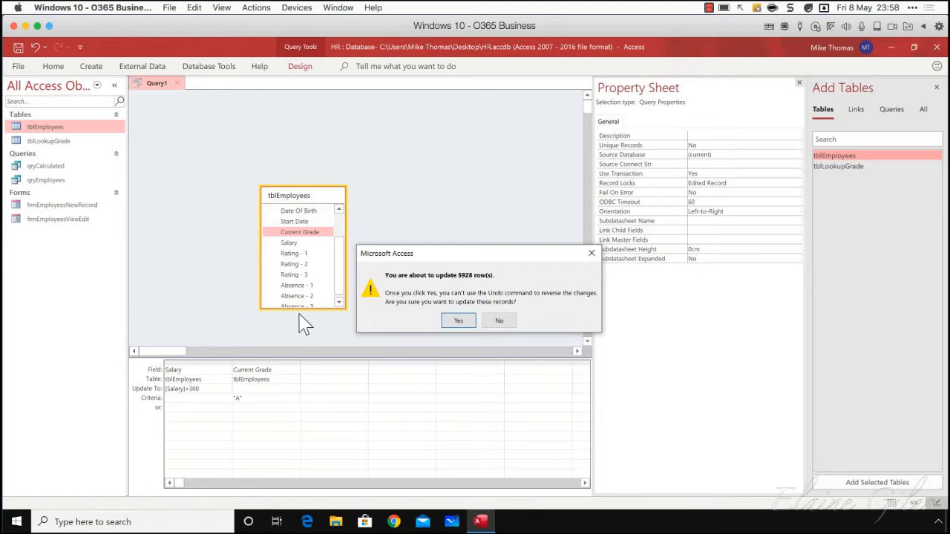
{"action": "left_click", "coordinate": [460, 322]}
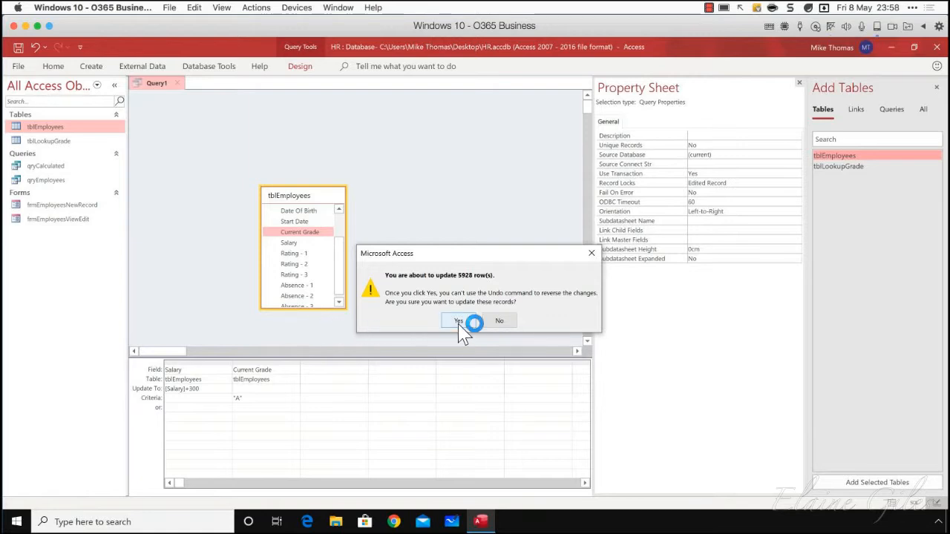
Open the tblEmployees table and check the Salary values of the employees whose Current Grade is A
{"action": "left_click", "coordinate": [53, 127]}
{"action": "double_click", "coordinate": [54, 127]}
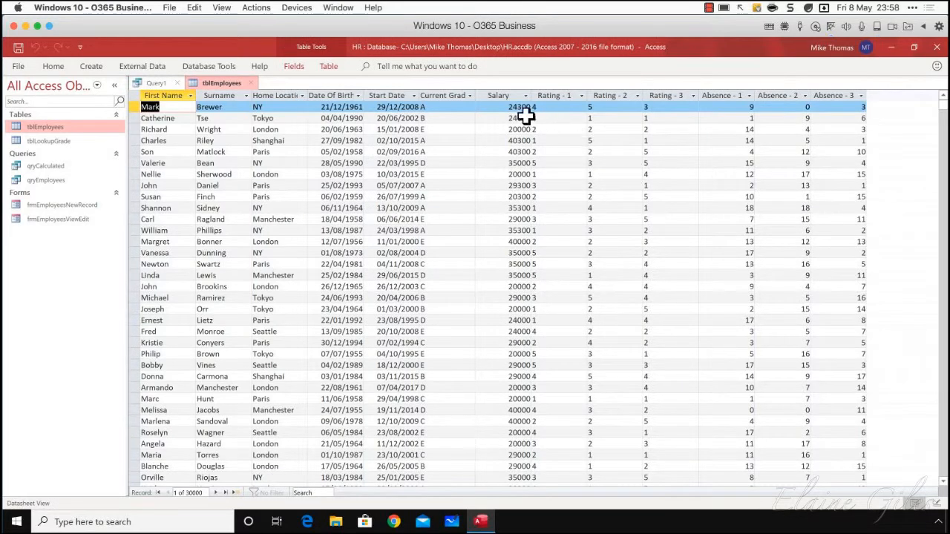
{"action": "left_click", "coordinate": [451, 90]}
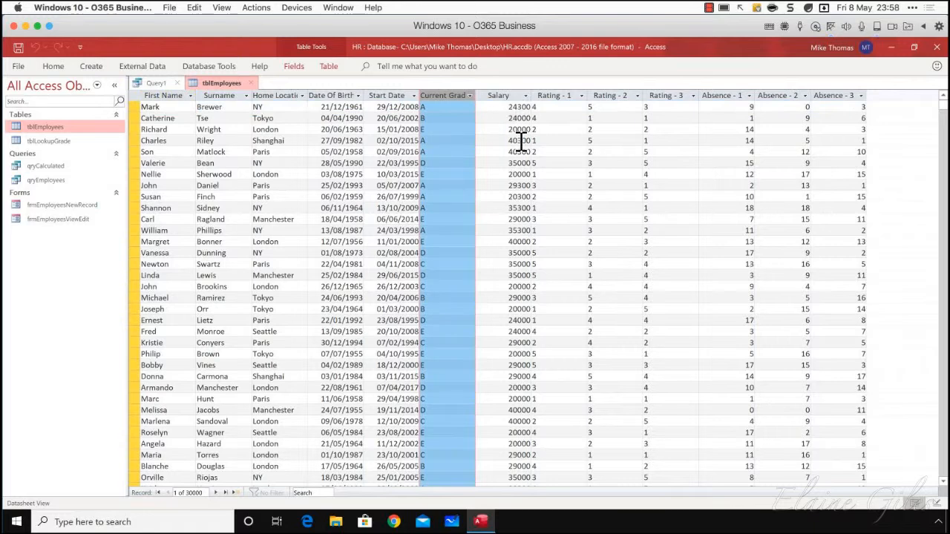
{"action": "left_click_drag", "start_coordinate": [506, 139], "coordinate": [537, 151]}
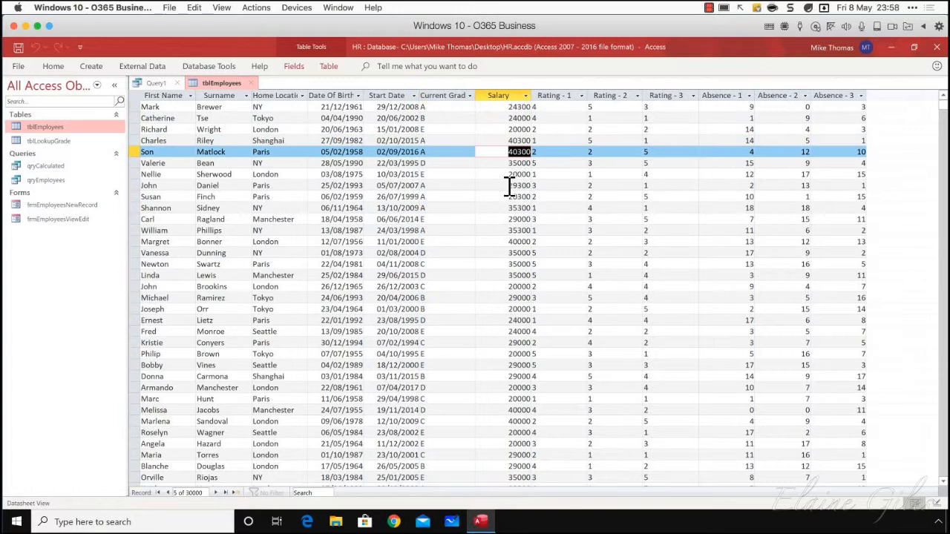
{"action": "left_click_drag", "start_coordinate": [509, 185], "coordinate": [543, 191]}
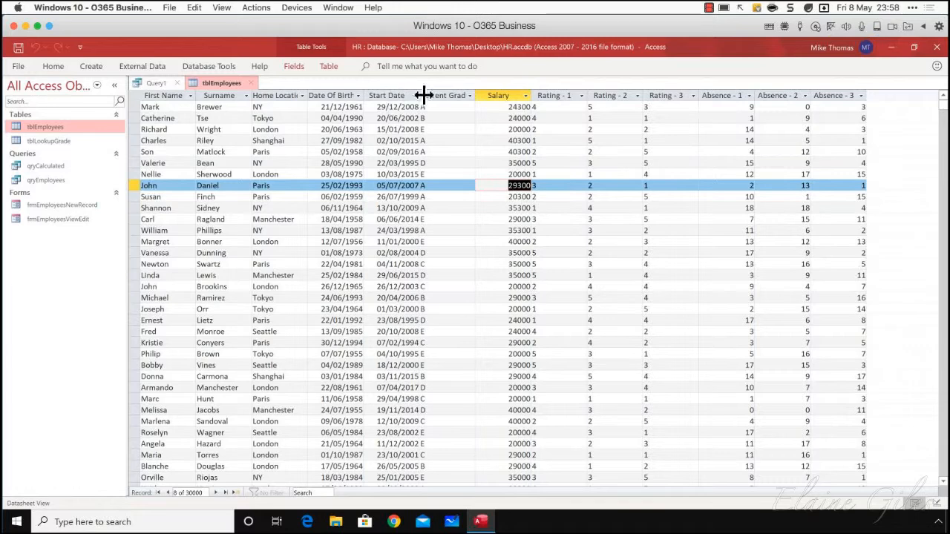
{"action": "left_click", "coordinate": [487, 96]}
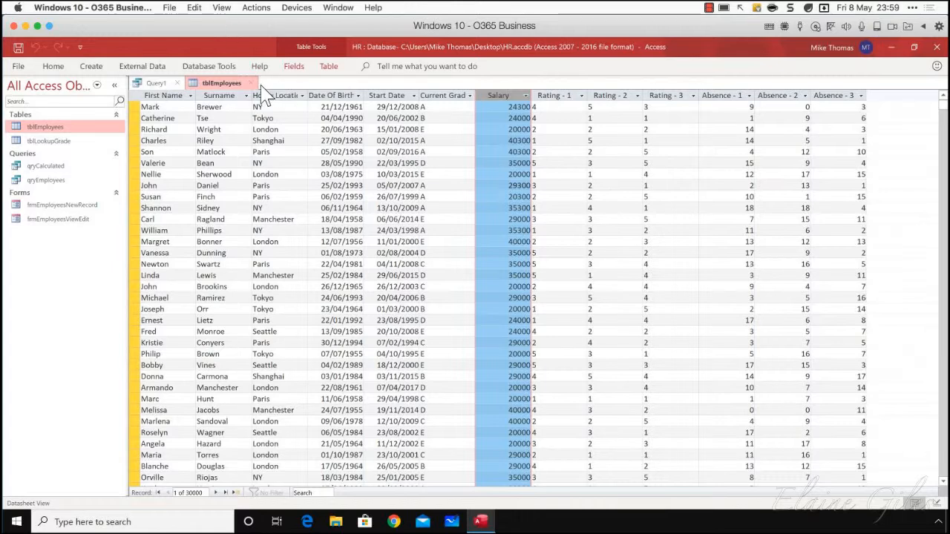
Save the update query as qryIncreaseSalary, and close both the query and the tblEmployees table
{"action": "left_click", "coordinate": [156, 83]}
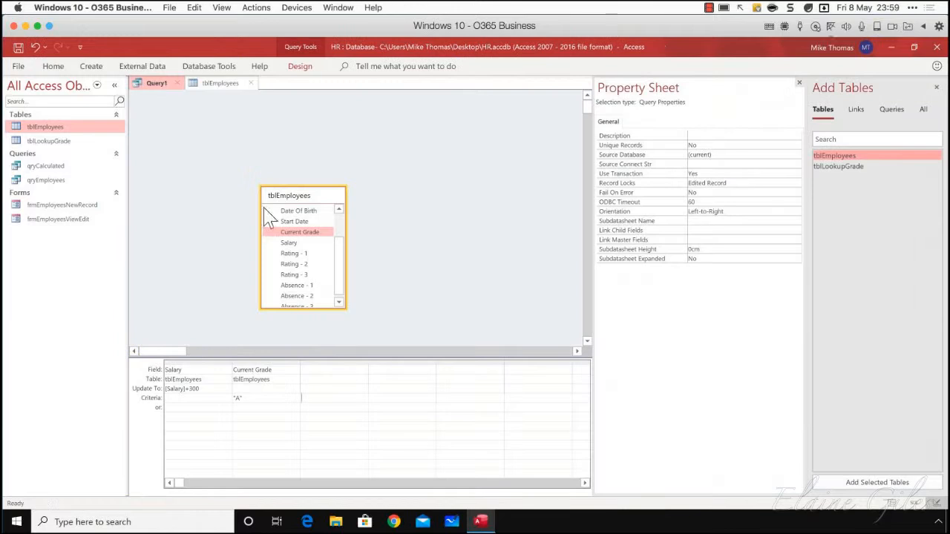
{"action": "left_click", "coordinate": [18, 47]}
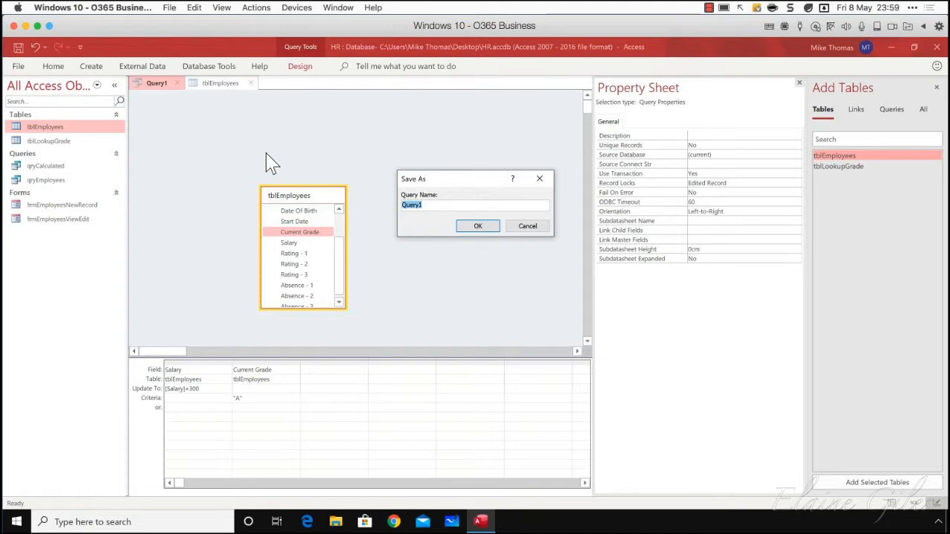
{"action": "type", "text": "qr"}
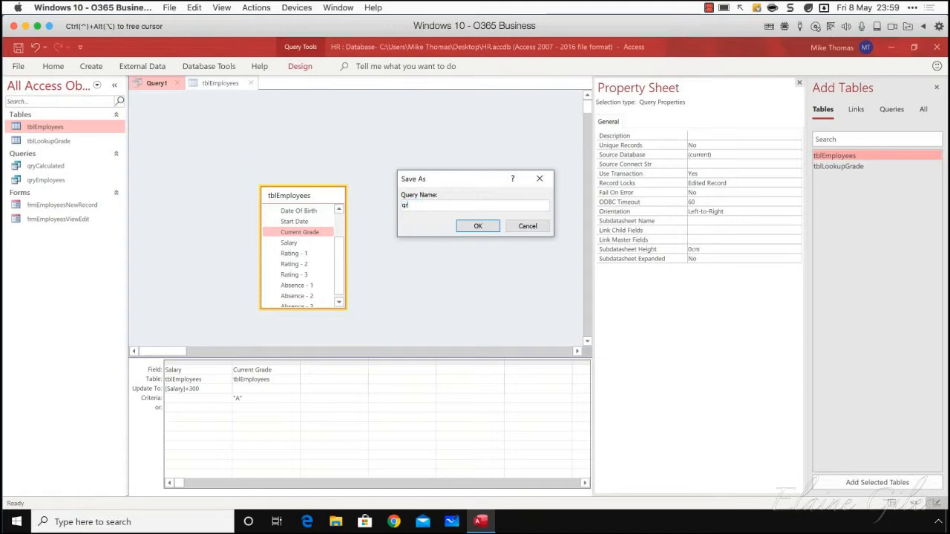
{"action": "type", "text": "yIncreaseSalary"}
{"action": "key", "text": "Return"}
{"action": "left_click", "coordinate": [210, 84]}
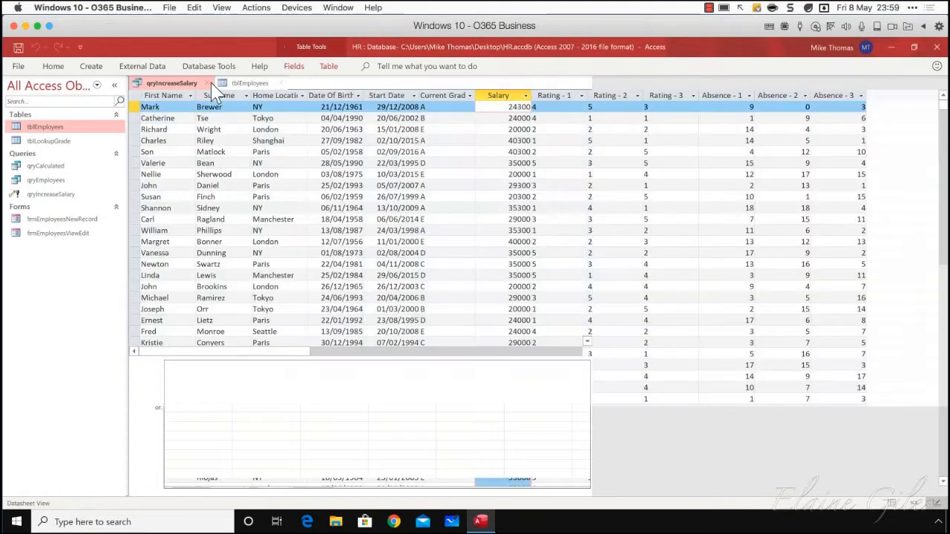
{"action": "left_click", "coordinate": [210, 84]}
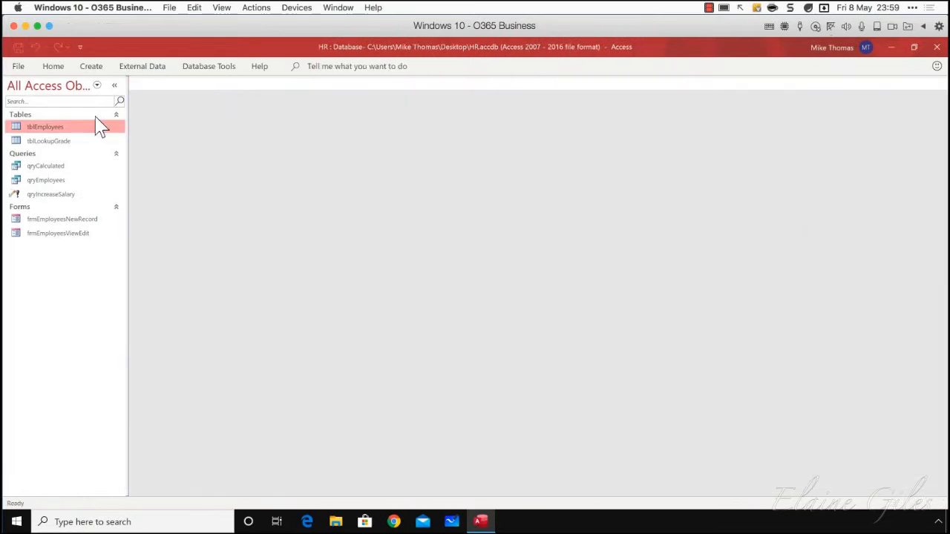
Run the saved qryIncreaseSalary query again and accept both the data modification and the record update
{"action": "double_click", "coordinate": [35, 197]}
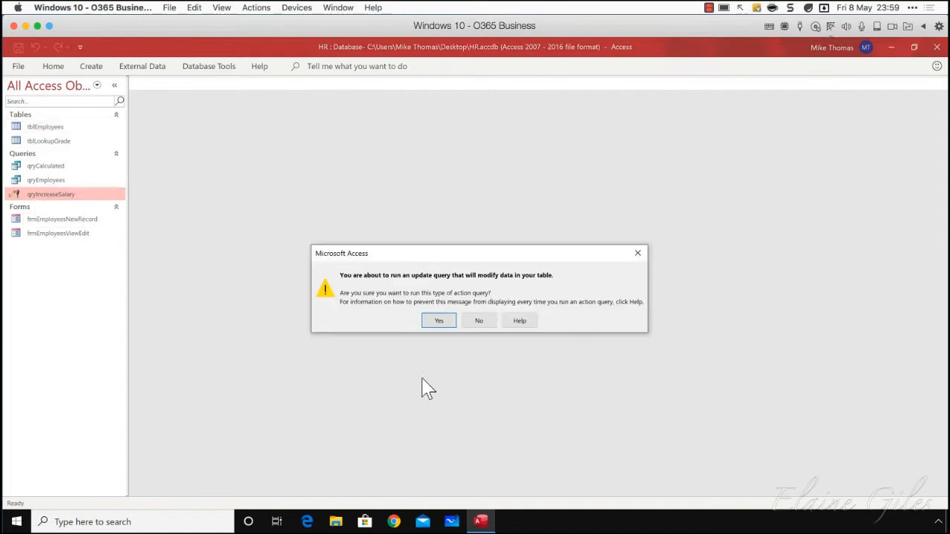
{"action": "left_click", "coordinate": [436, 323]}
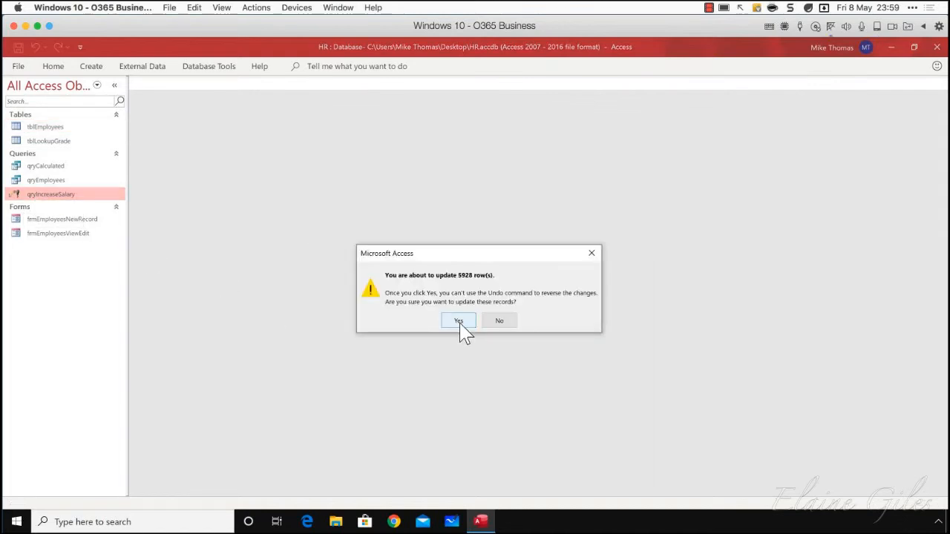
{"action": "left_click", "coordinate": [459, 324]}
Open tblEmployees to check the Salary column, close the table, and exit the HR database
{"action": "double_click", "coordinate": [53, 128]}
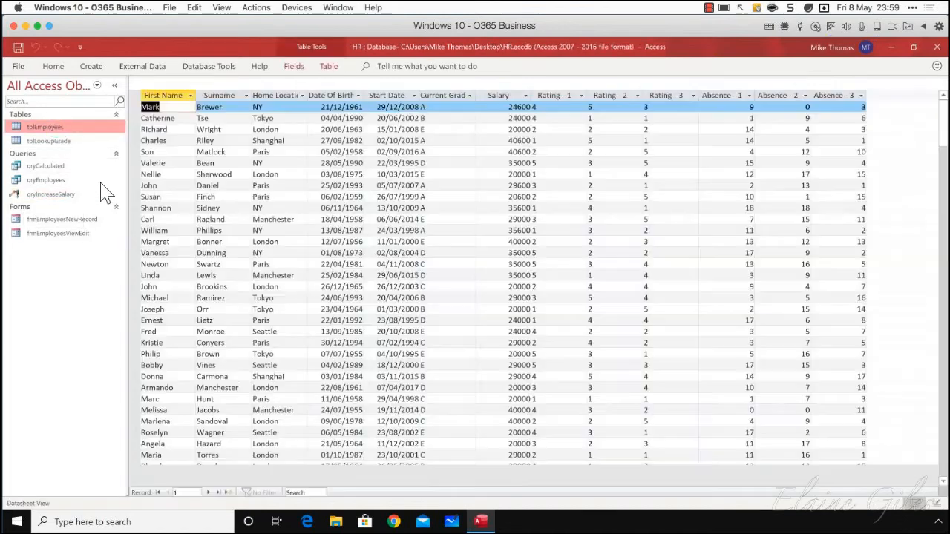
{"action": "left_click", "coordinate": [524, 96]}
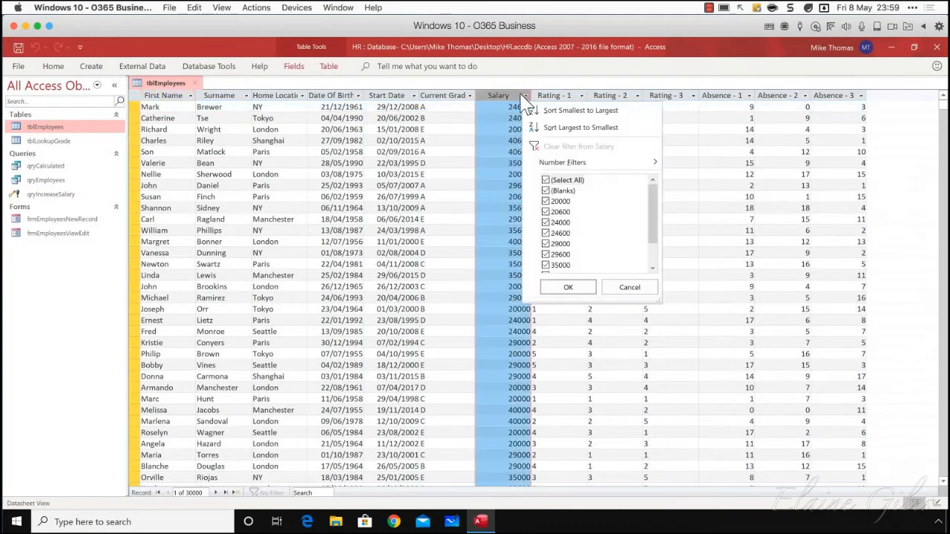
{"action": "left_click", "coordinate": [516, 97]}
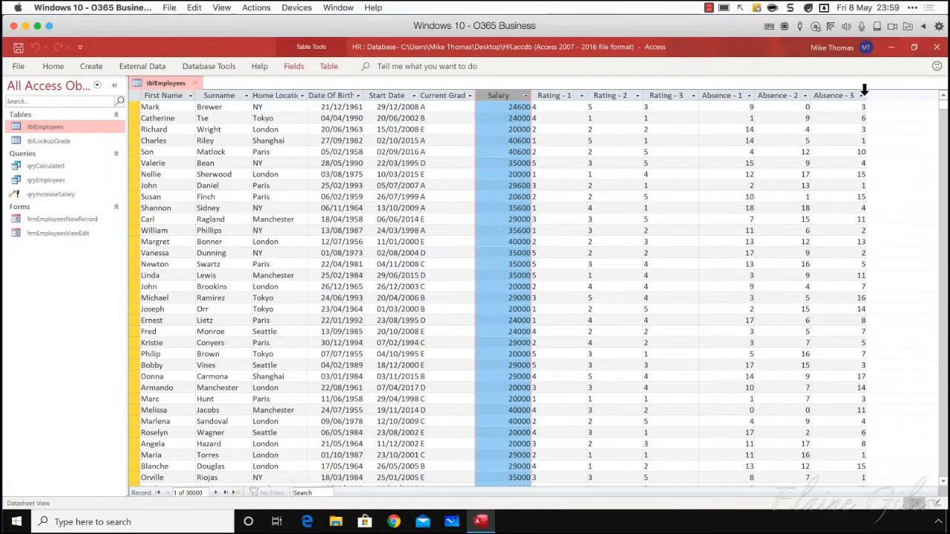
{"action": "left_click", "coordinate": [195, 84]}
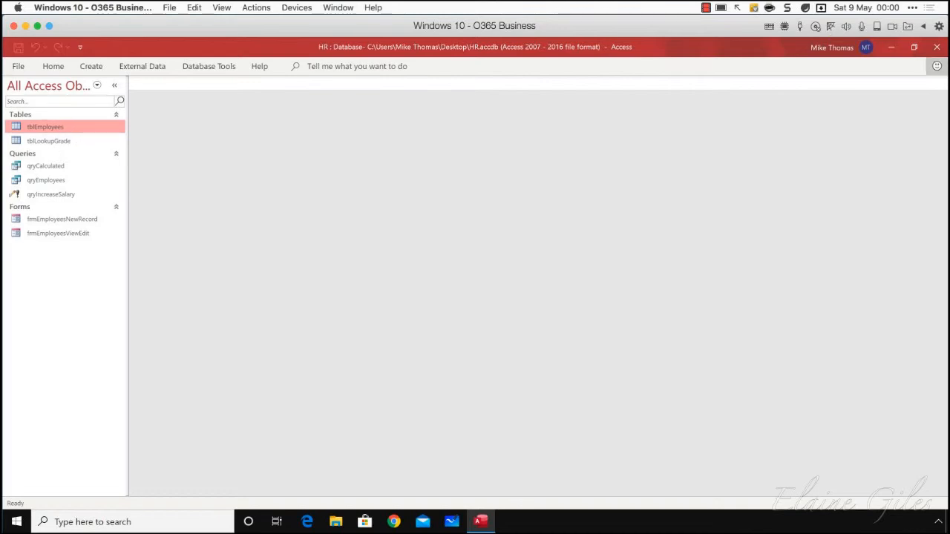
{"action": "left_click", "coordinate": [936, 48]}
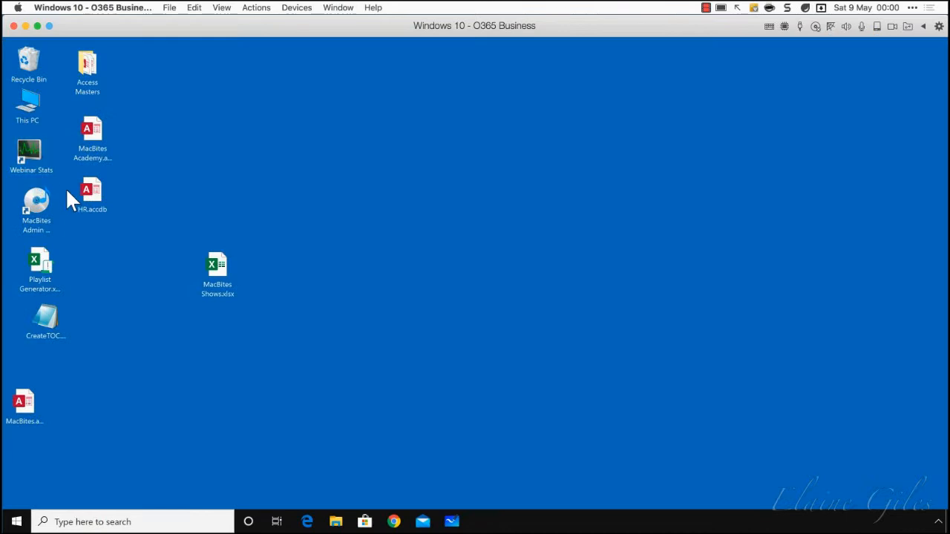
Open the MacBites Academy database and display the Leaver field of the tblStudents table
{"action": "double_click", "coordinate": [92, 150]}
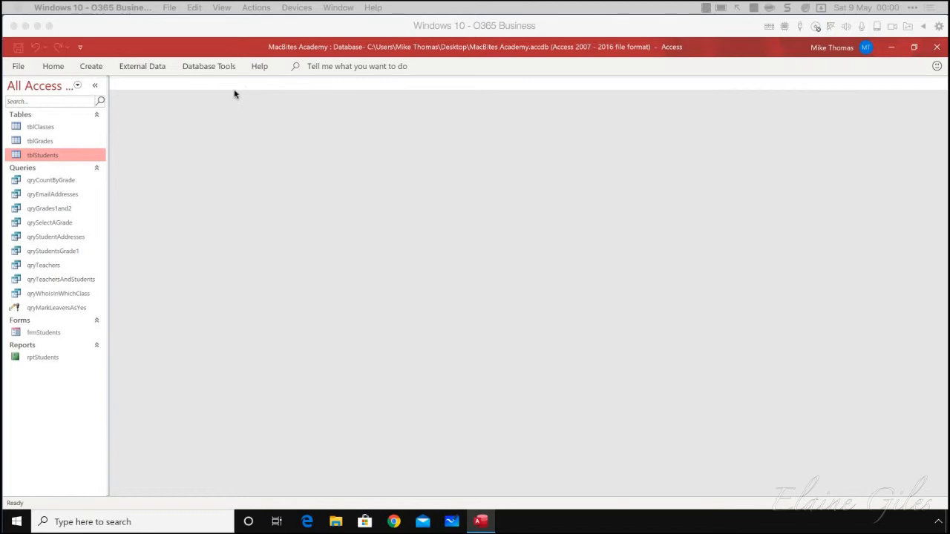
{"action": "double_click", "coordinate": [53, 156]}
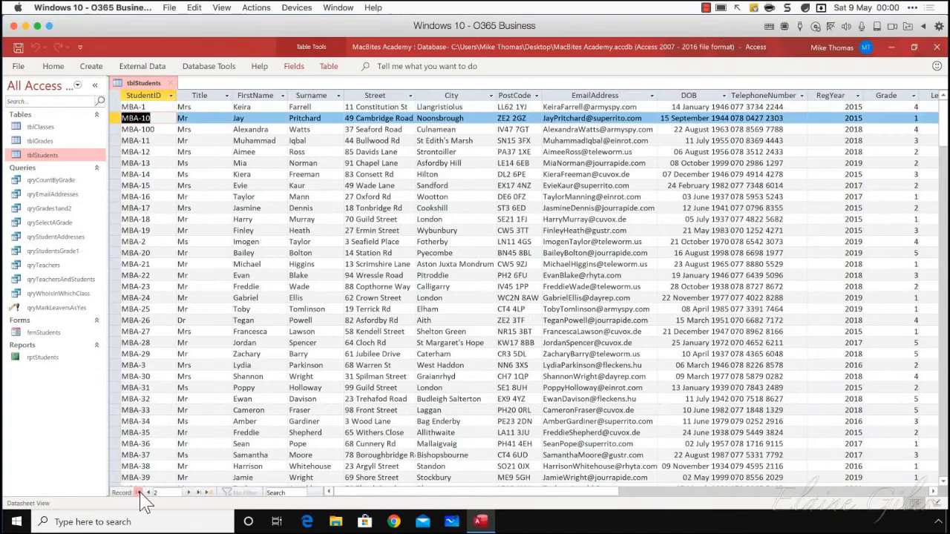
{"action": "scroll", "coordinate": [195, 456], "scroll_direction": "down", "scroll_amount": 15}
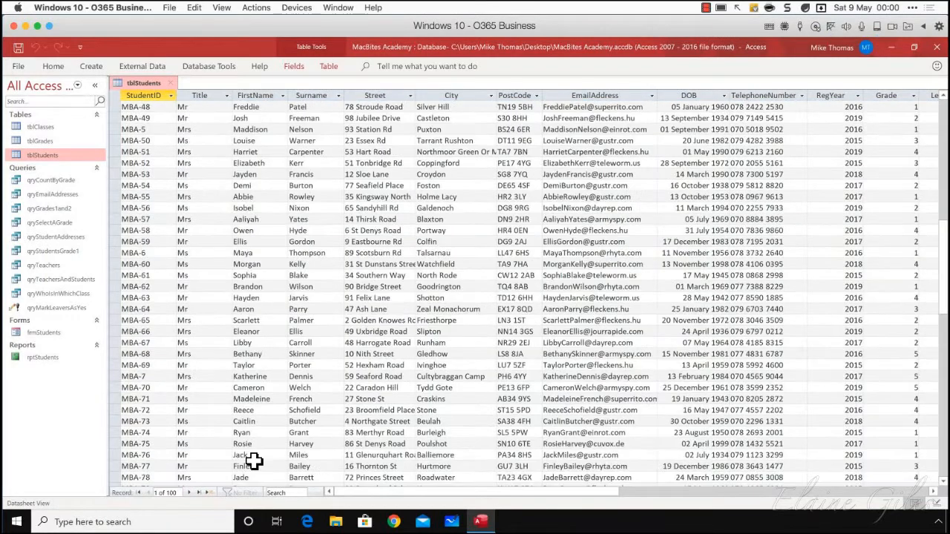
{"action": "left_click_drag", "start_coordinate": [484, 492], "coordinate": [621, 490]}
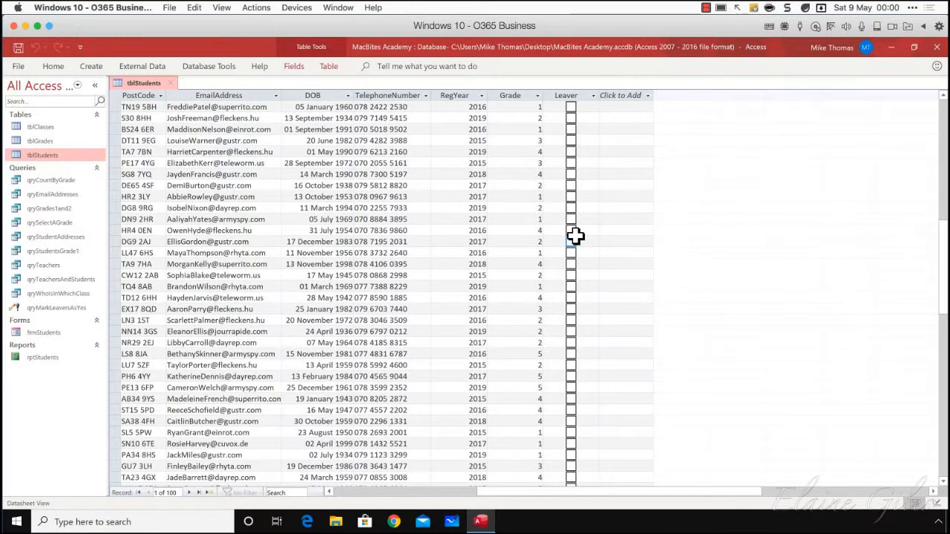
Mark records 44 and 46 through 49 of tblStudents as leavers
{"action": "left_click", "coordinate": [571, 108]}
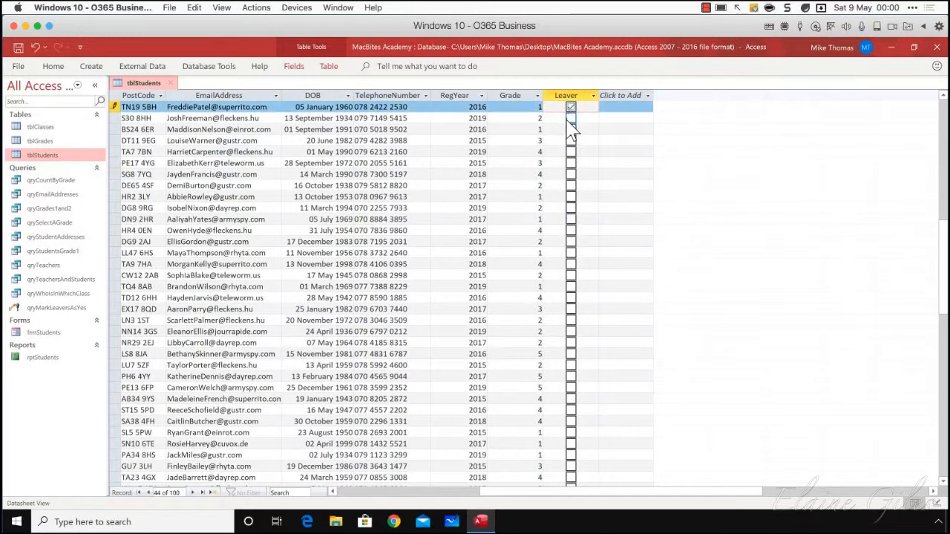
{"action": "left_click", "coordinate": [571, 129]}
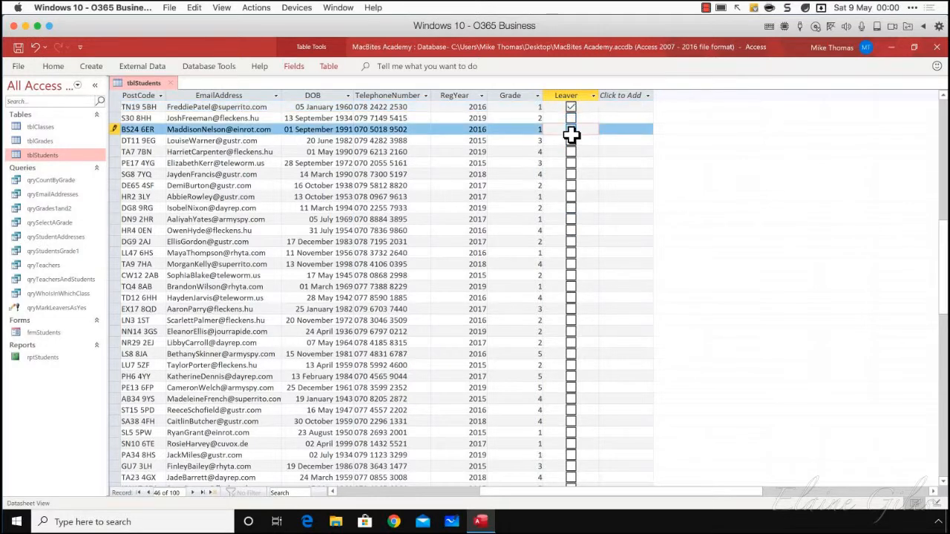
{"action": "left_click", "coordinate": [571, 140]}
{"action": "left_click", "coordinate": [571, 151]}
{"action": "left_click", "coordinate": [570, 163]}
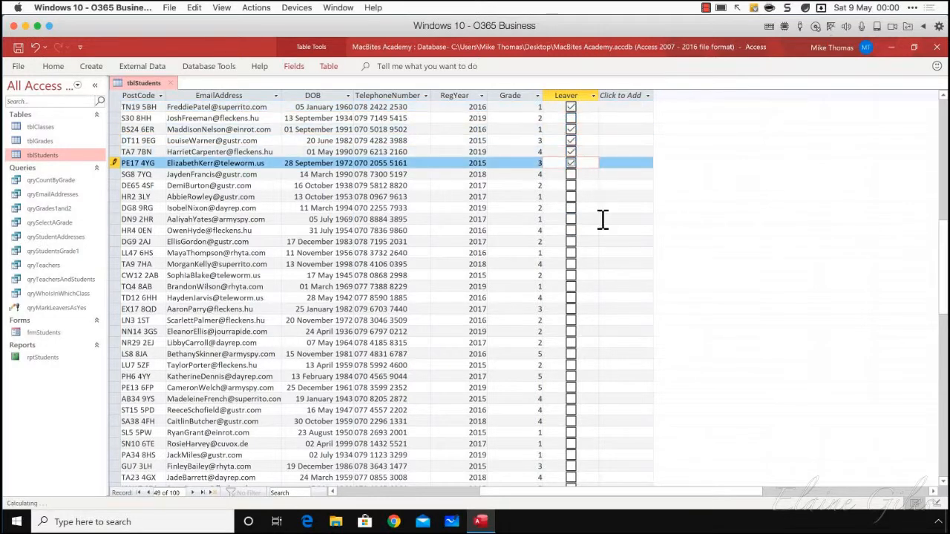
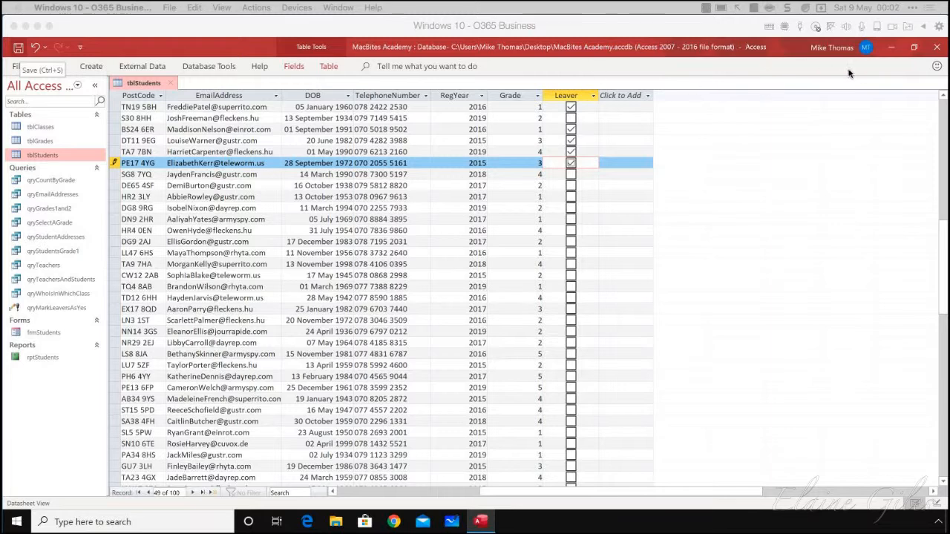
Close tblStudents and paste a copy of it as a new table named tblLeavers, using the Structure Only option
{"action": "left_click", "coordinate": [172, 87]}
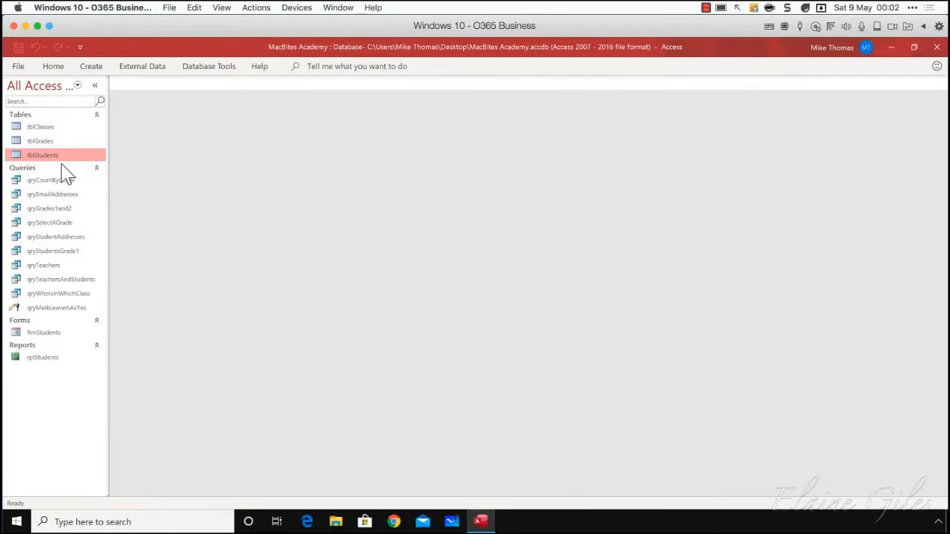
{"action": "right_click", "coordinate": [43, 155]}
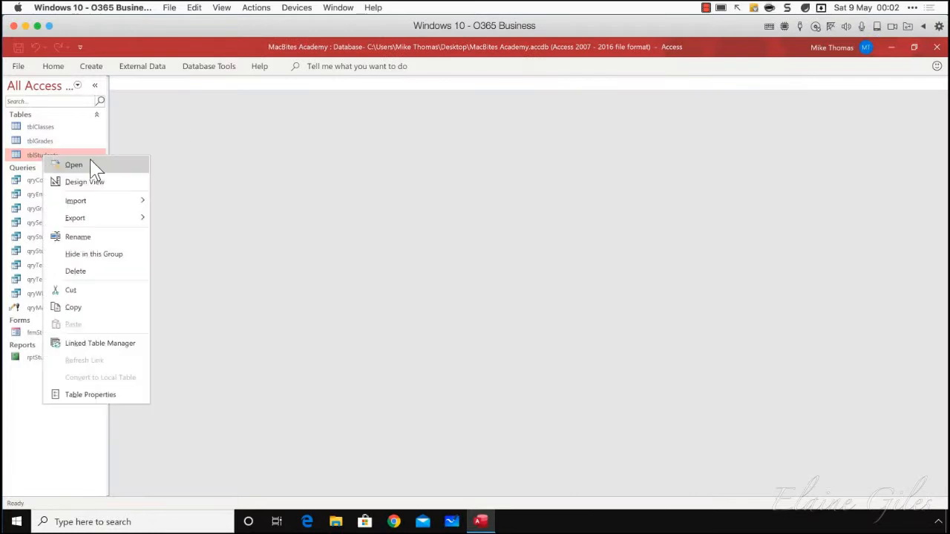
{"action": "left_click", "coordinate": [82, 307]}
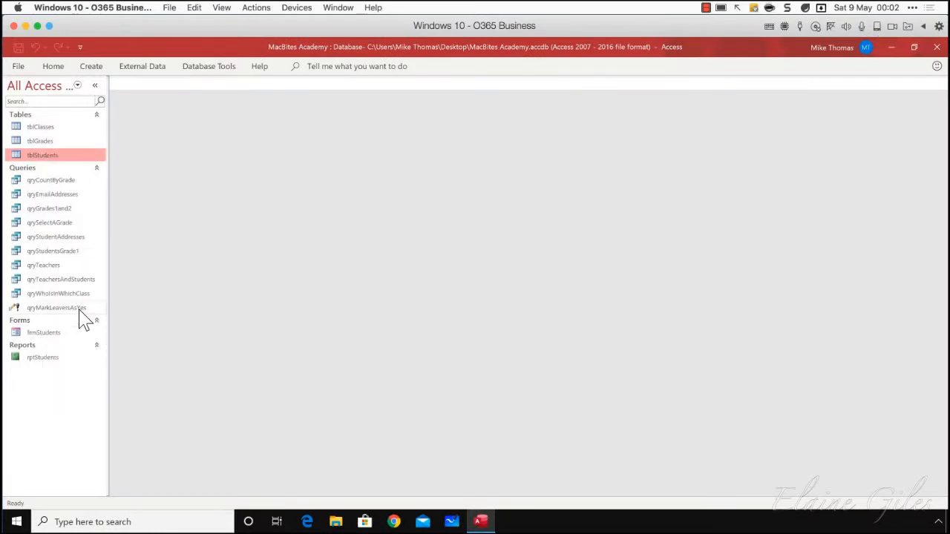
{"action": "right_click", "coordinate": [64, 407]}
{"action": "left_click", "coordinate": [100, 355]}
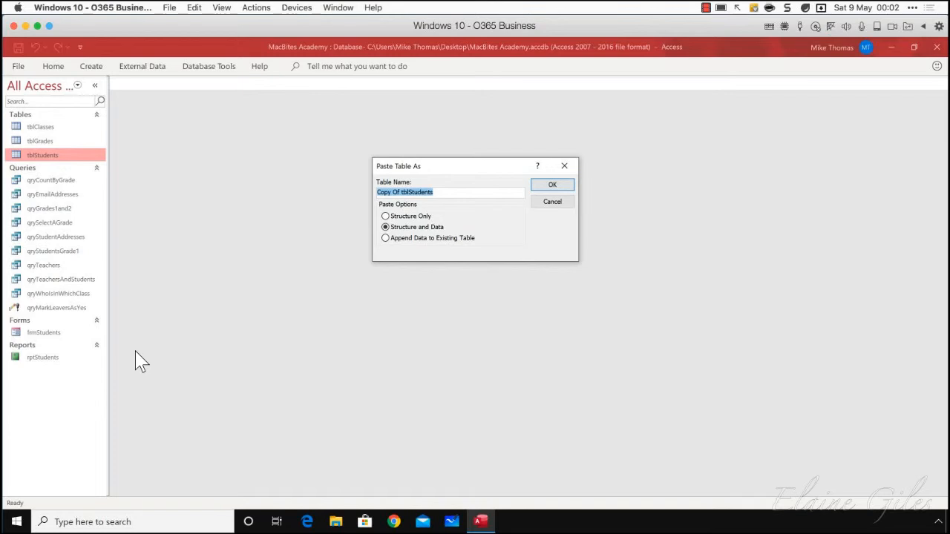
{"action": "left_click", "coordinate": [385, 216]}
{"action": "left_click", "coordinate": [430, 191]}
{"action": "type", "text": "t"}
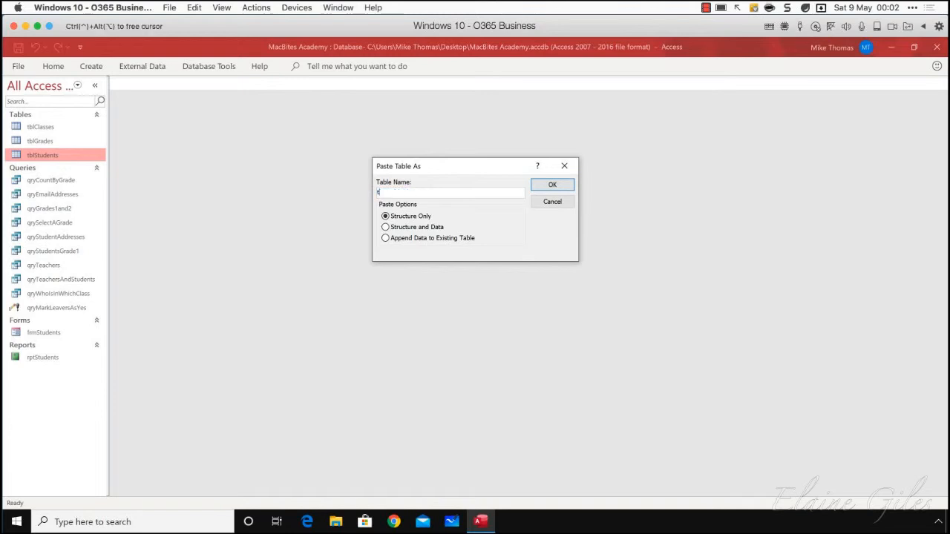
{"action": "type", "text": "blLeavers"}
{"action": "left_click", "coordinate": [551, 186]}
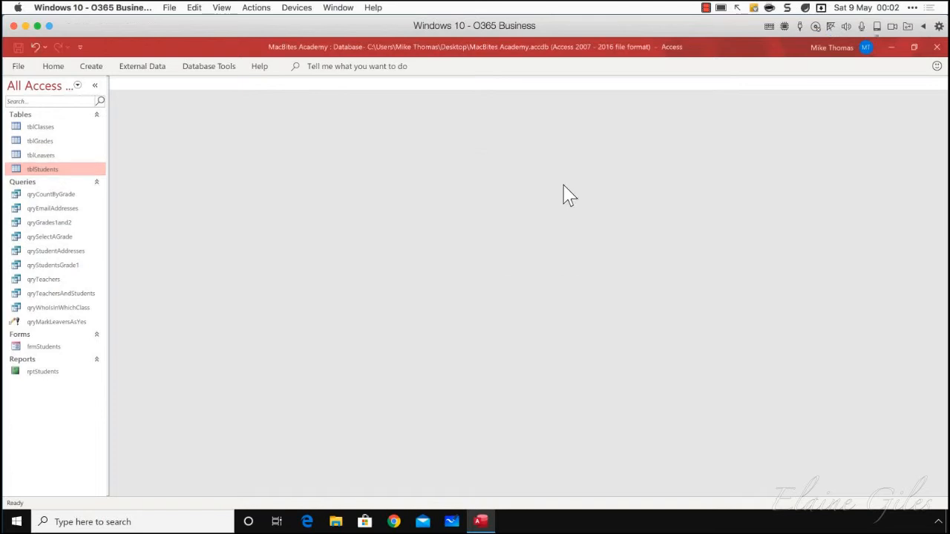
Open tblLeavers and tblStudents to compare their fields and contents, and close both tables
{"action": "double_click", "coordinate": [48, 155]}
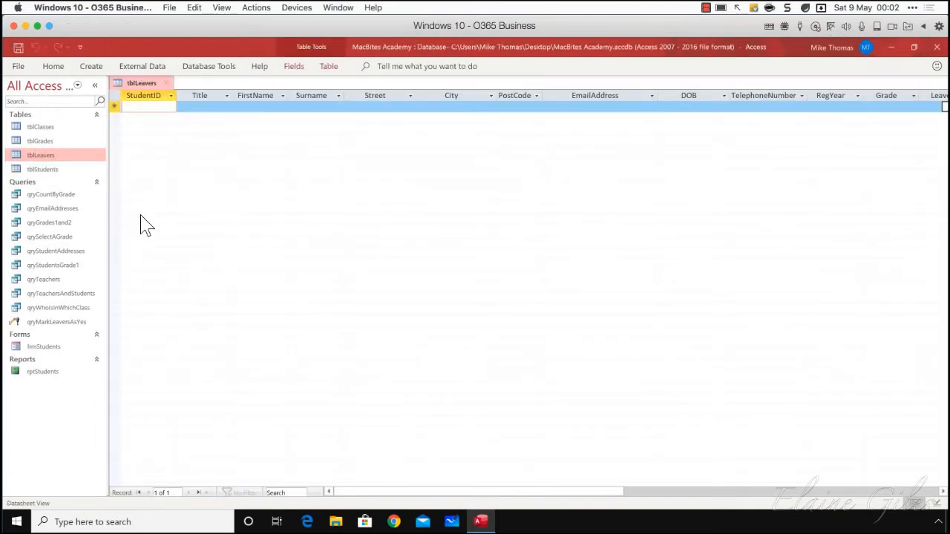
{"action": "double_click", "coordinate": [56, 171]}
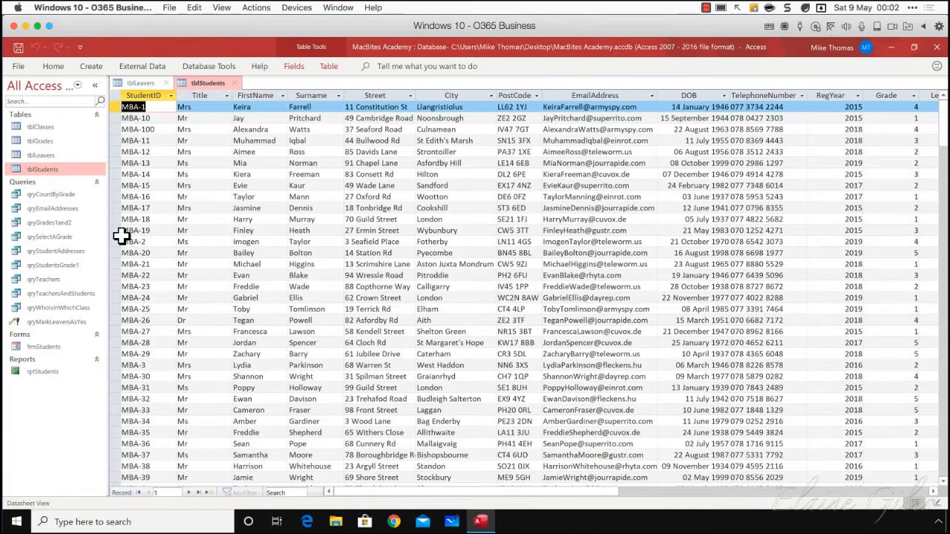
{"action": "left_click", "coordinate": [235, 84]}
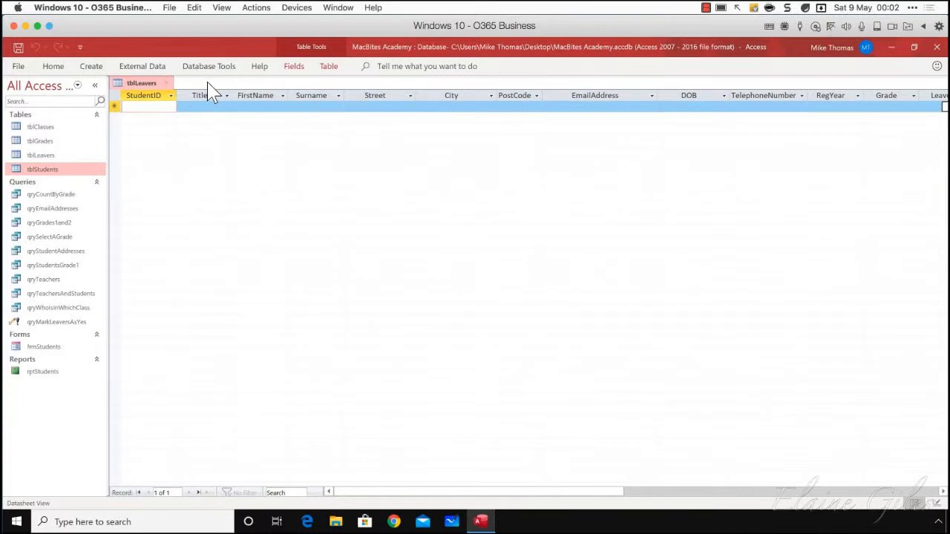
{"action": "left_click", "coordinate": [169, 84]}
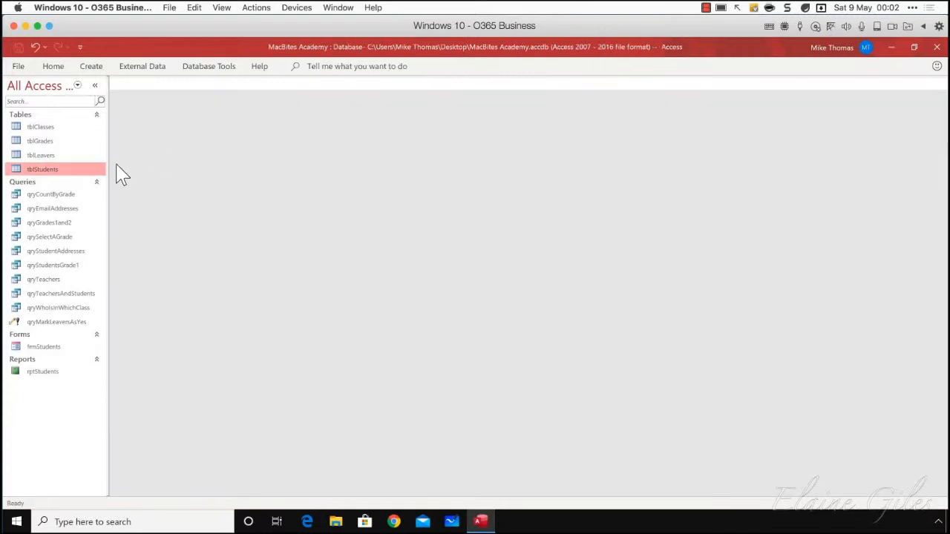
Open tblStudents, examine which records are ticked in the Leaver column, highlight that block of rows, and close the table
{"action": "double_click", "coordinate": [56, 171]}
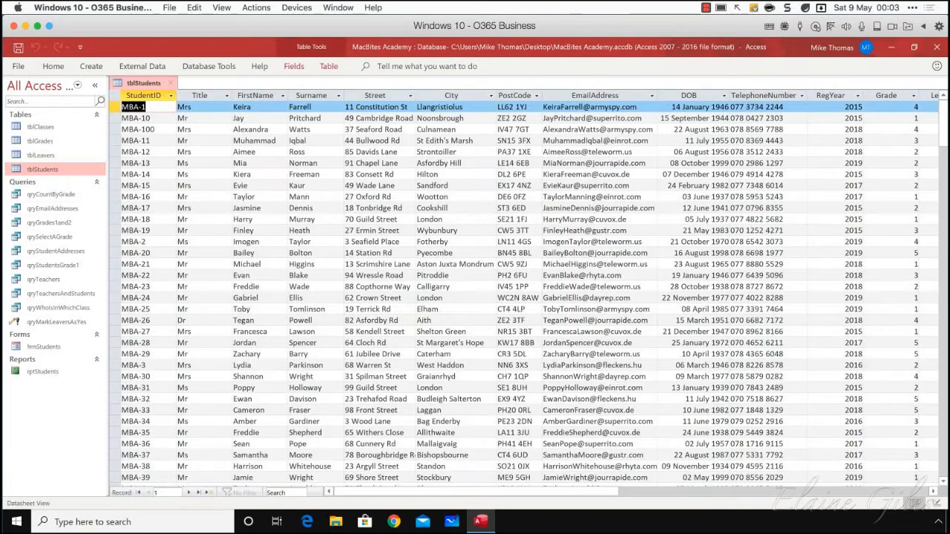
{"action": "left_click_drag", "start_coordinate": [482, 492], "coordinate": [572, 491]}
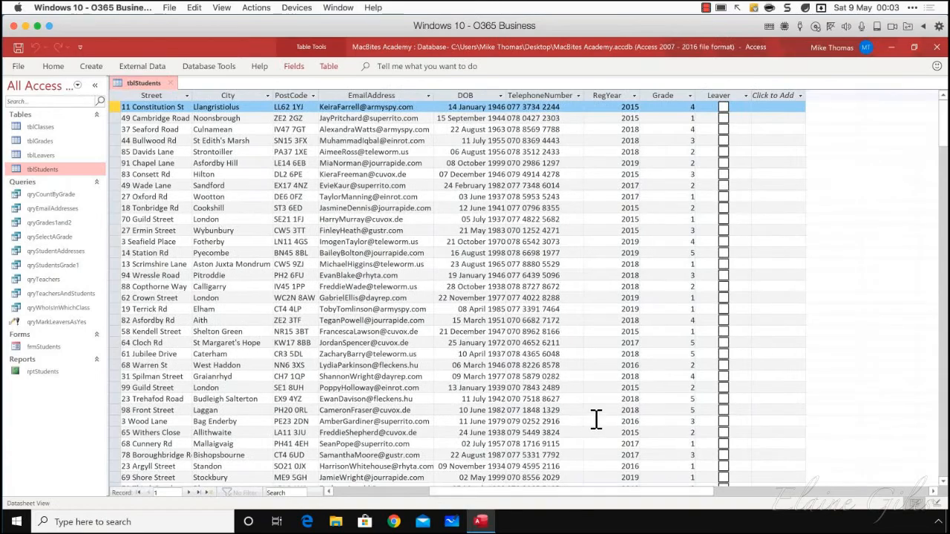
{"action": "scroll", "coordinate": [855, 240], "scroll_direction": "down", "scroll_amount": 15}
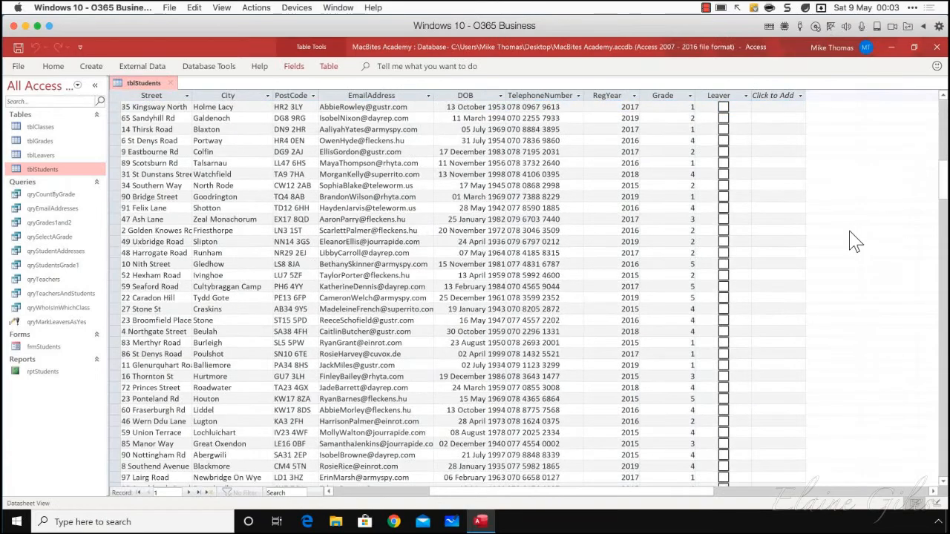
{"action": "scroll", "coordinate": [855, 241], "scroll_direction": "up", "scroll_amount": 1}
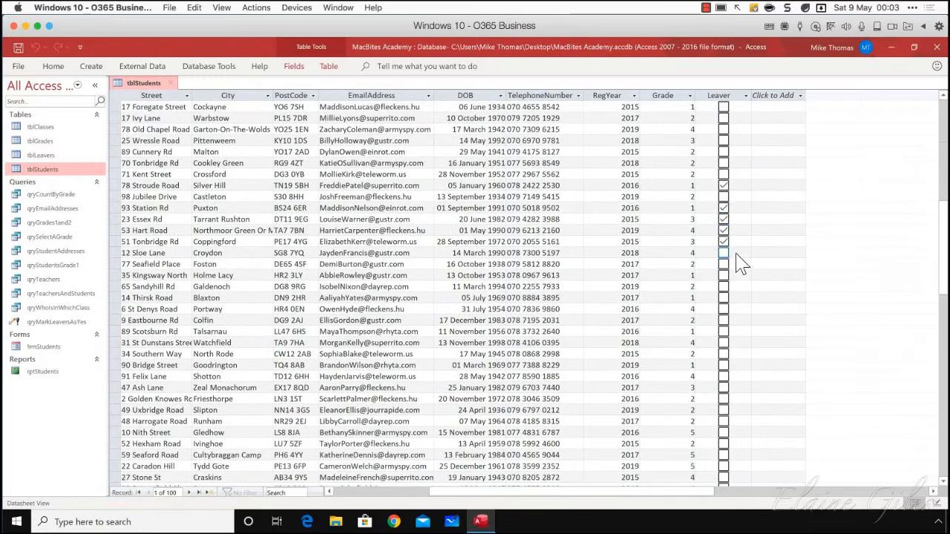
{"action": "scroll", "coordinate": [740, 241], "scroll_direction": "down", "scroll_amount": 2}
{"action": "scroll", "coordinate": [740, 241], "scroll_direction": "up", "scroll_amount": 2}
{"action": "left_click_drag", "start_coordinate": [121, 185], "coordinate": [126, 243]}
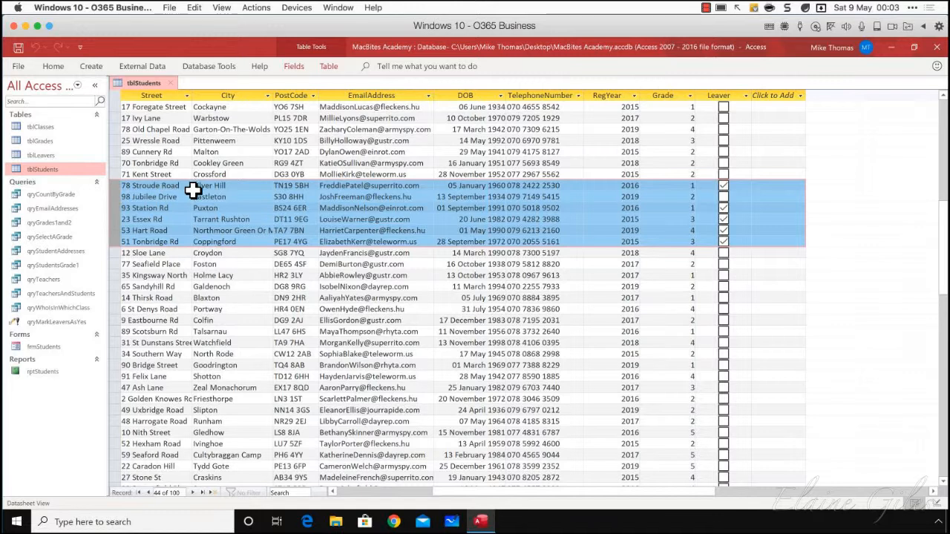
{"action": "left_click", "coordinate": [117, 186]}
{"action": "left_click_drag", "start_coordinate": [117, 186], "coordinate": [119, 242]}
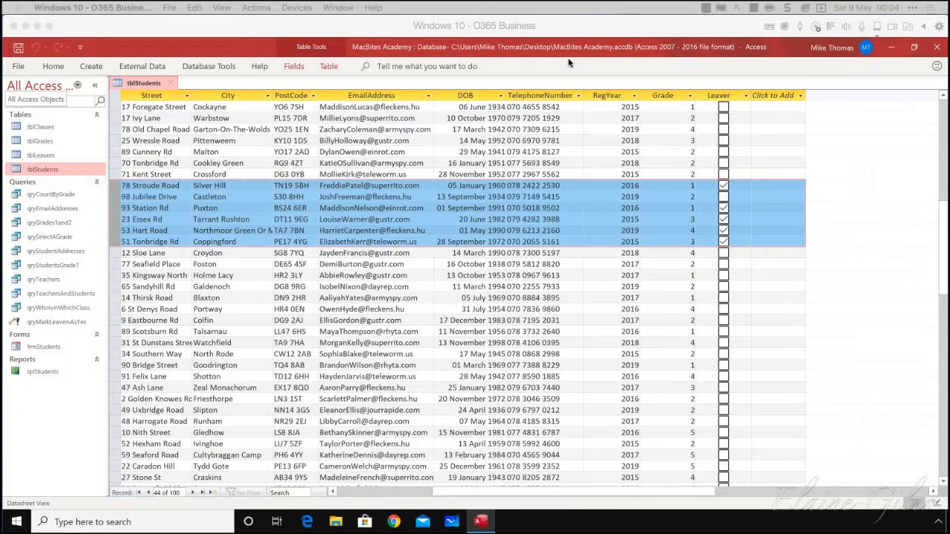
{"action": "left_click", "coordinate": [169, 83]}
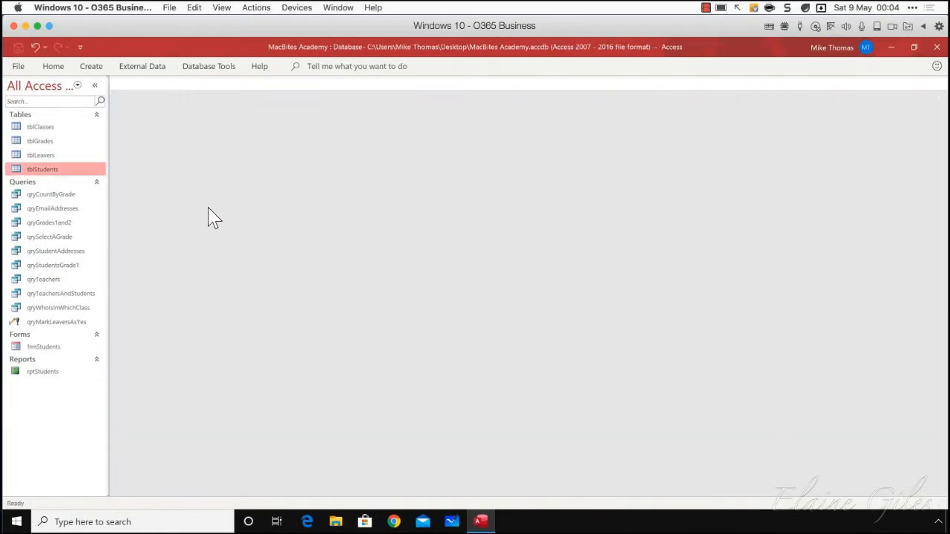
Create a new blank query in Design view
{"action": "left_click", "coordinate": [91, 65]}
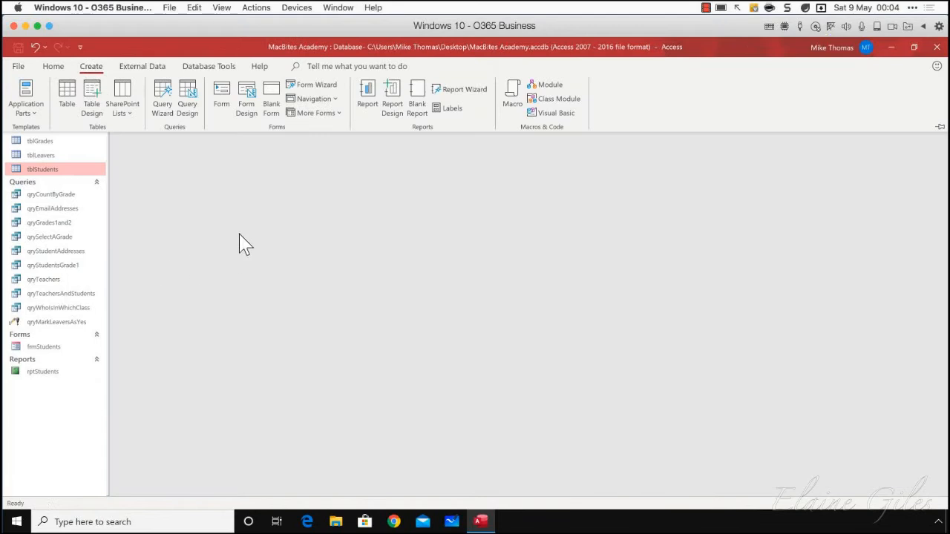
{"action": "left_click", "coordinate": [188, 104]}
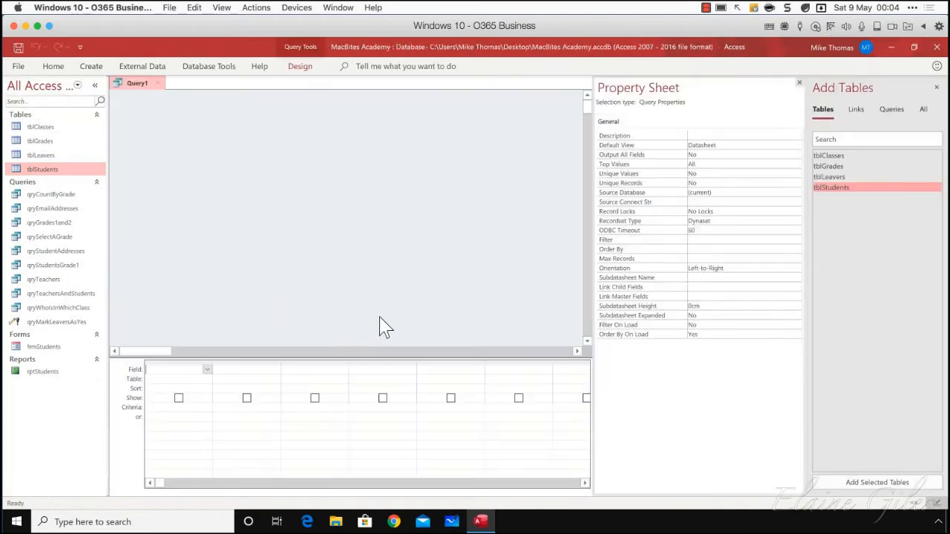
{"action": "left_click", "coordinate": [300, 66]}
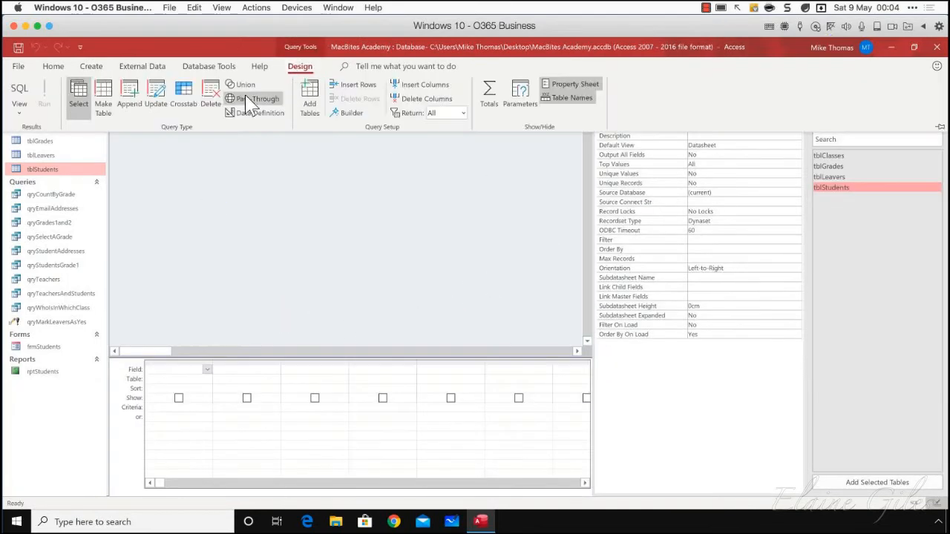
{"action": "left_click", "coordinate": [151, 97]}
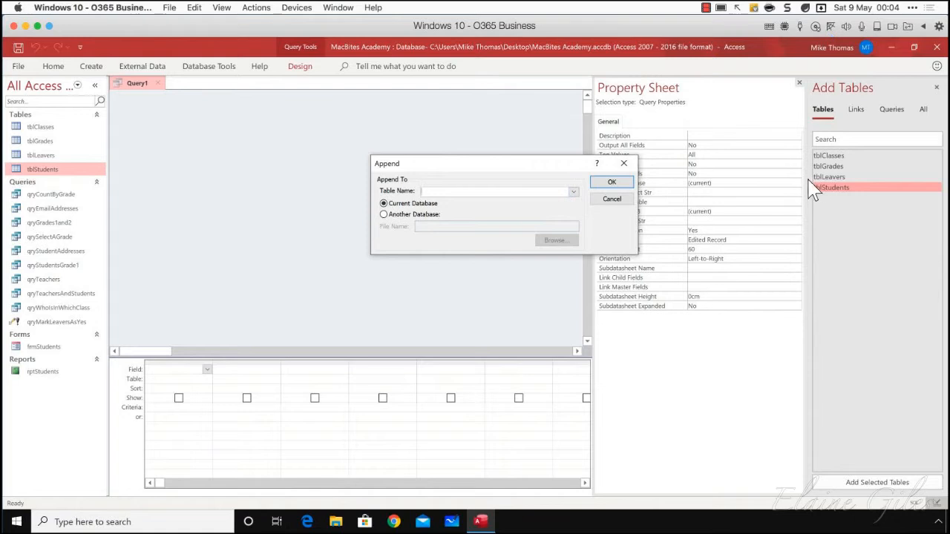
{"action": "left_click", "coordinate": [610, 199]}
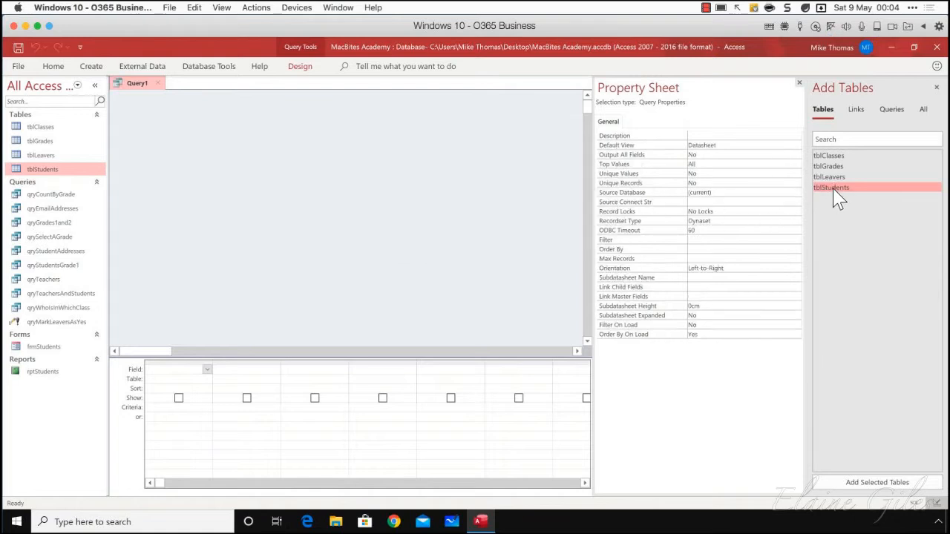
Add tblStudents to the query with its full field list showing, and make it an append query to tblLeavers in the current database
{"action": "left_click_drag", "start_coordinate": [837, 199], "coordinate": [334, 156]}
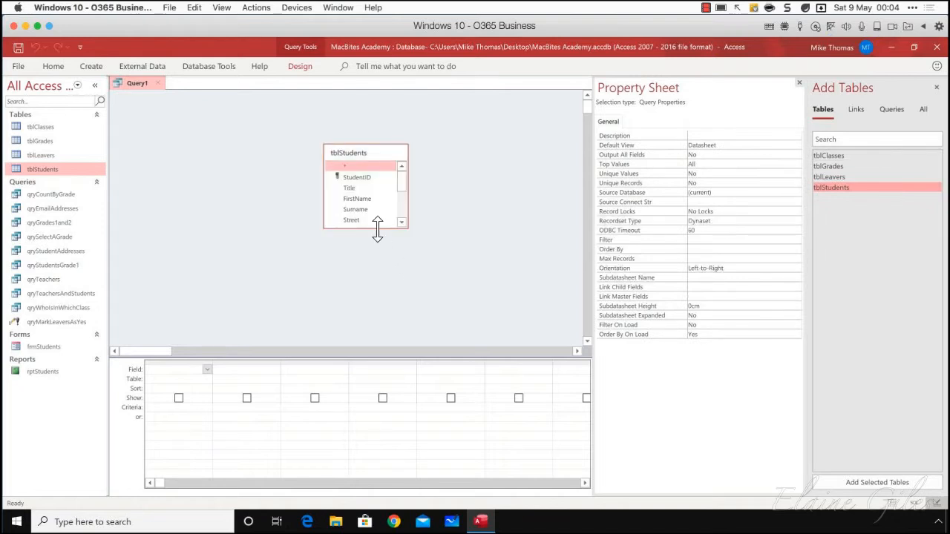
{"action": "left_click_drag", "start_coordinate": [377, 229], "coordinate": [379, 338]}
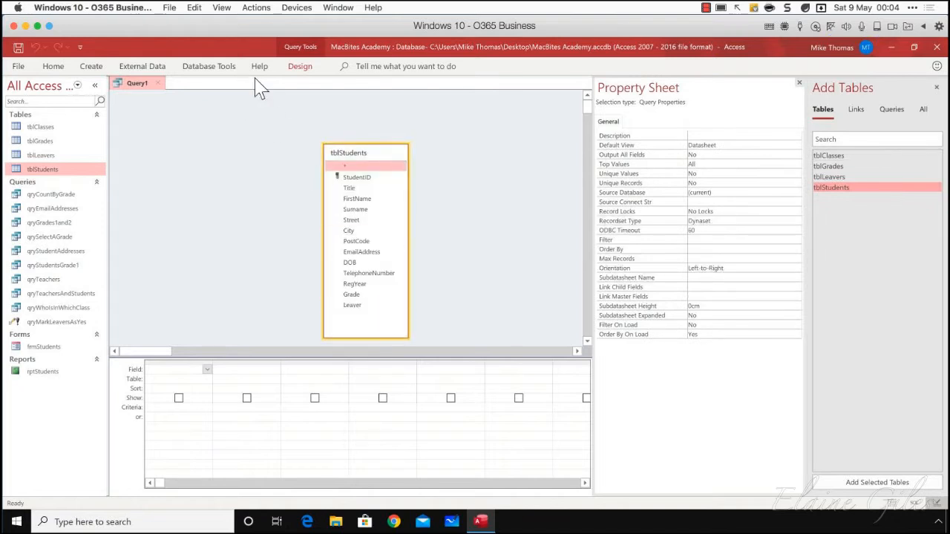
{"action": "left_click", "coordinate": [300, 66]}
{"action": "left_click", "coordinate": [132, 106]}
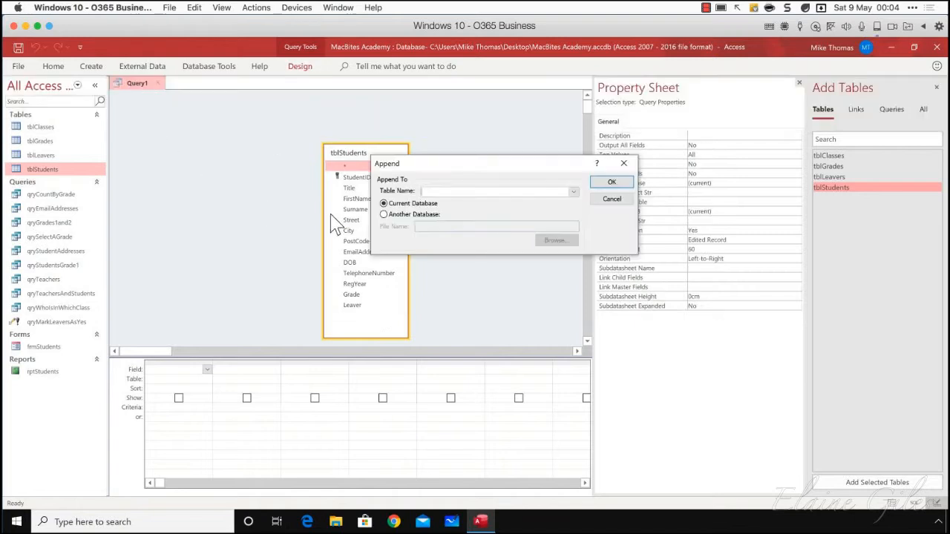
{"action": "left_click", "coordinate": [573, 193]}
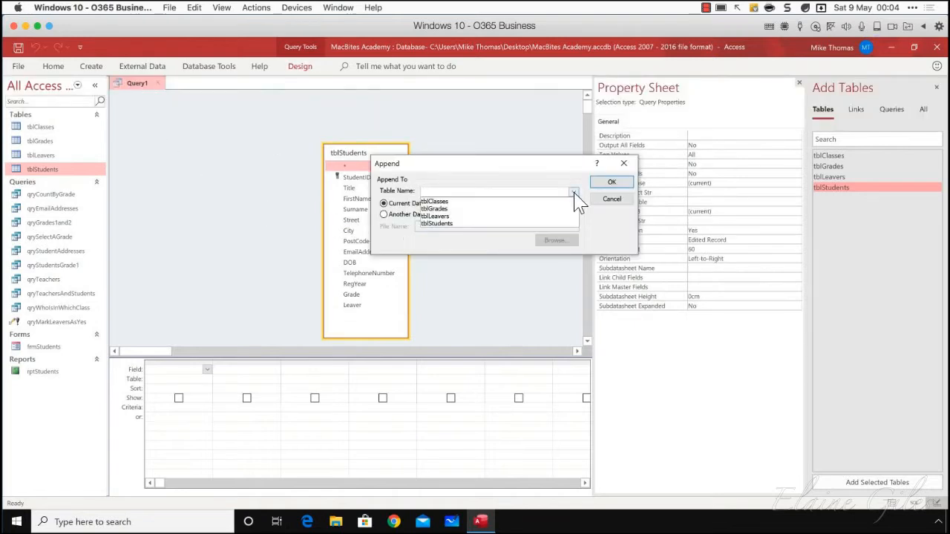
{"action": "left_click", "coordinate": [445, 216]}
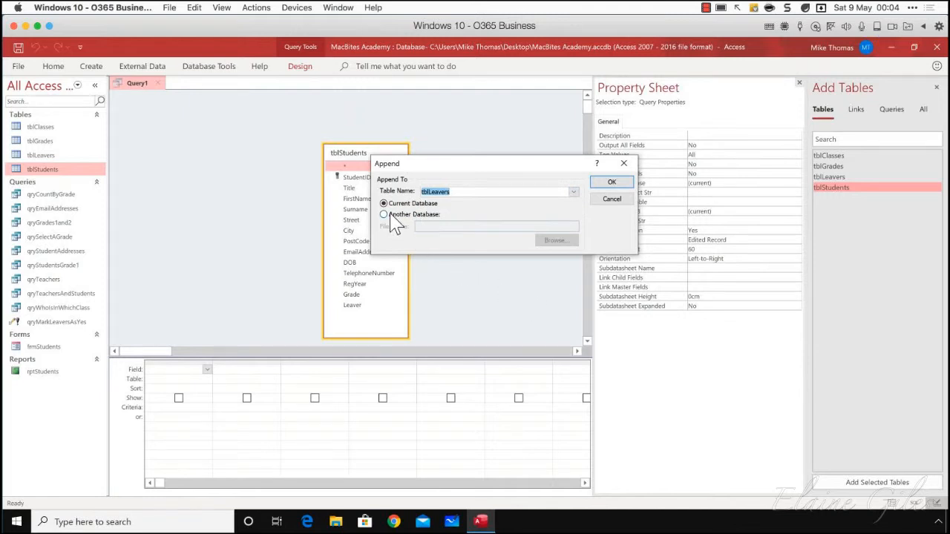
{"action": "left_click", "coordinate": [603, 185]}
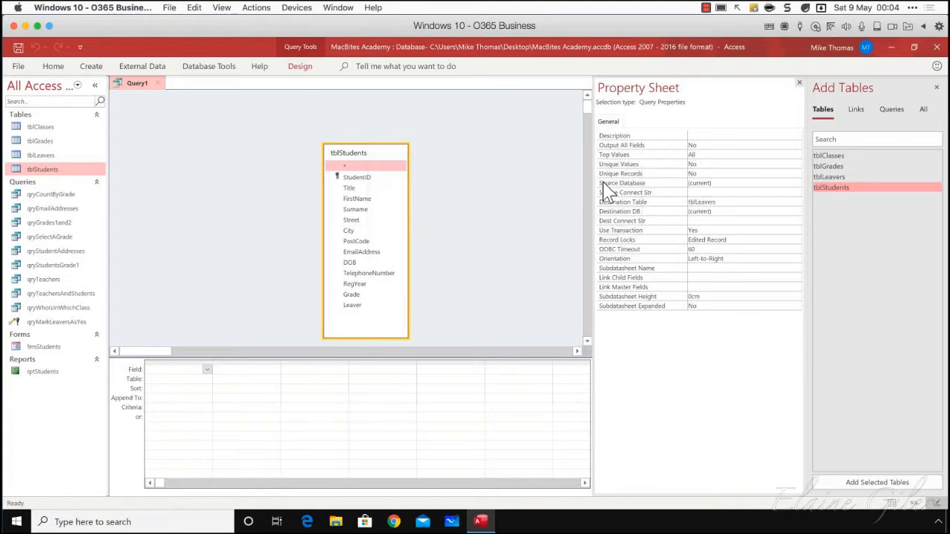
Add all tblStudents fields from StudentID through Leaver to the query grid and review their Append To fields
{"action": "left_click", "coordinate": [366, 178]}
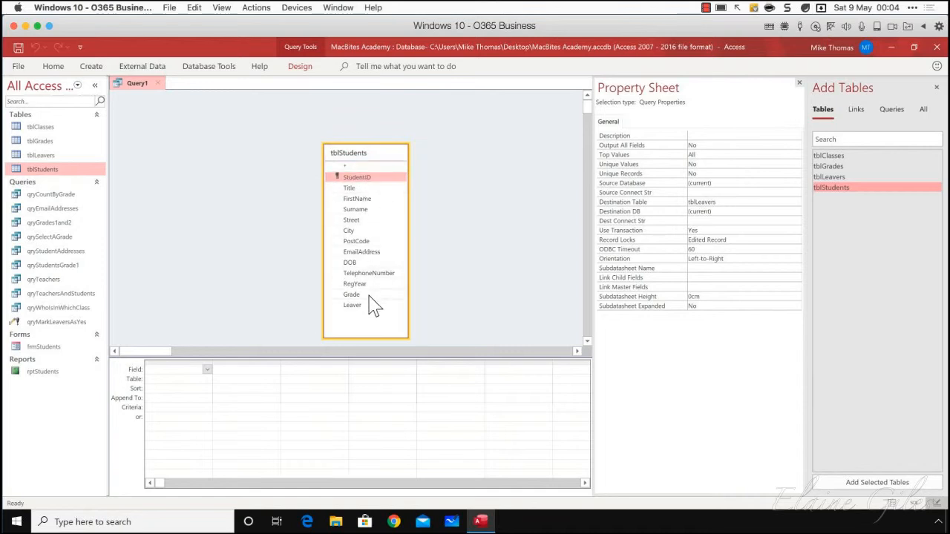
{"action": "left_click", "coordinate": [347, 307], "text": "shift"}
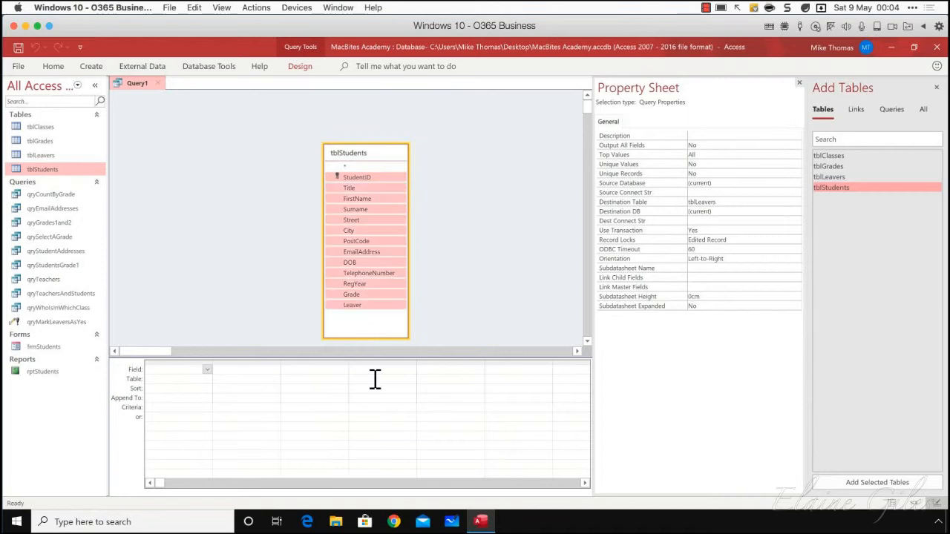
{"action": "left_click_drag", "start_coordinate": [360, 305], "coordinate": [182, 374]}
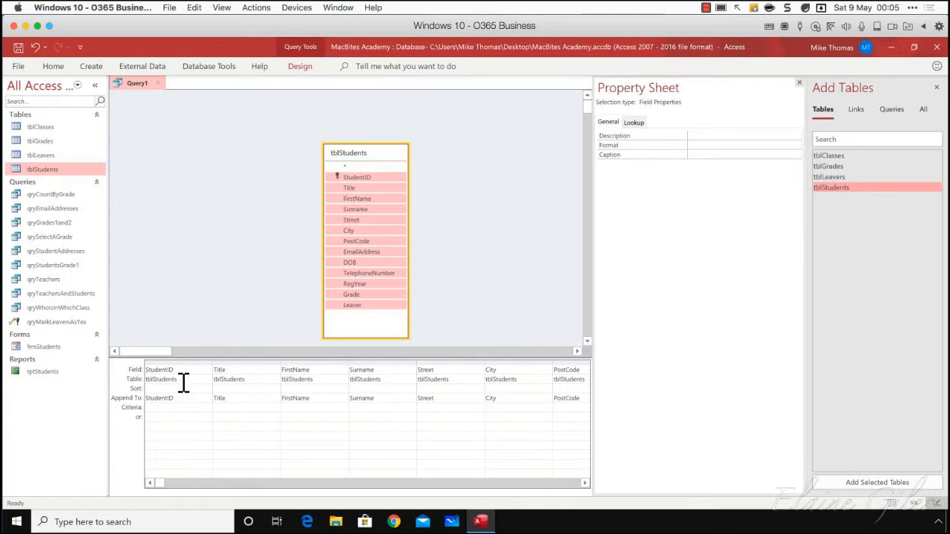
{"action": "left_click", "coordinate": [585, 484]}
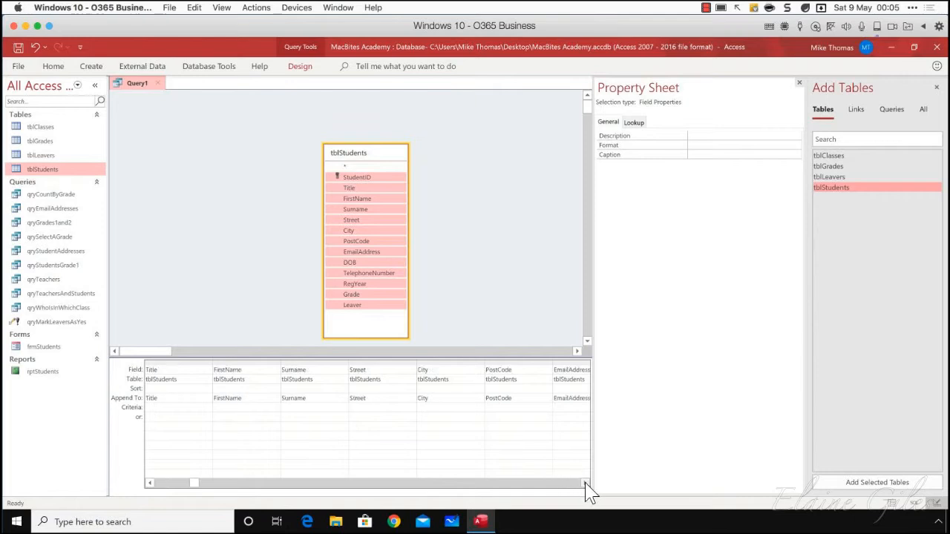
{"action": "left_click", "coordinate": [585, 483]}
{"action": "left_click", "coordinate": [585, 483]}
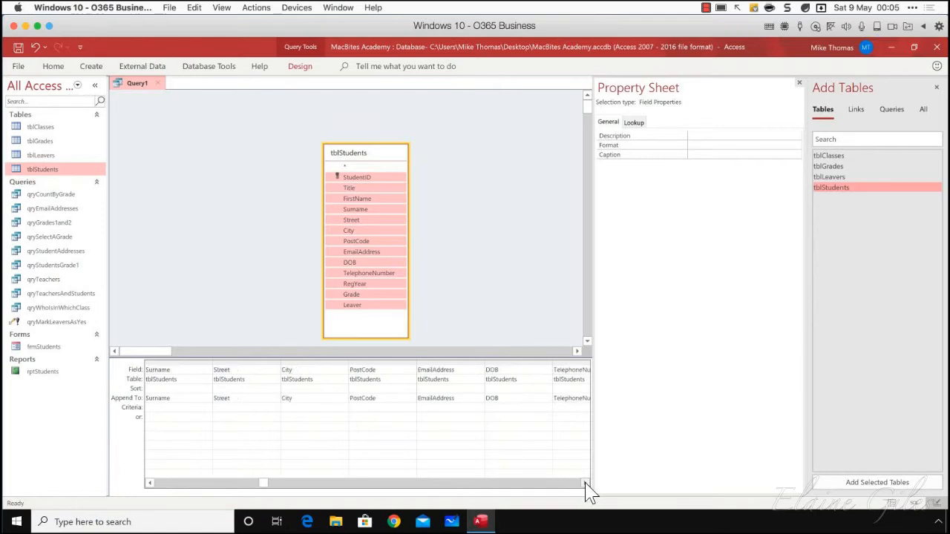
{"action": "left_click", "coordinate": [153, 484]}
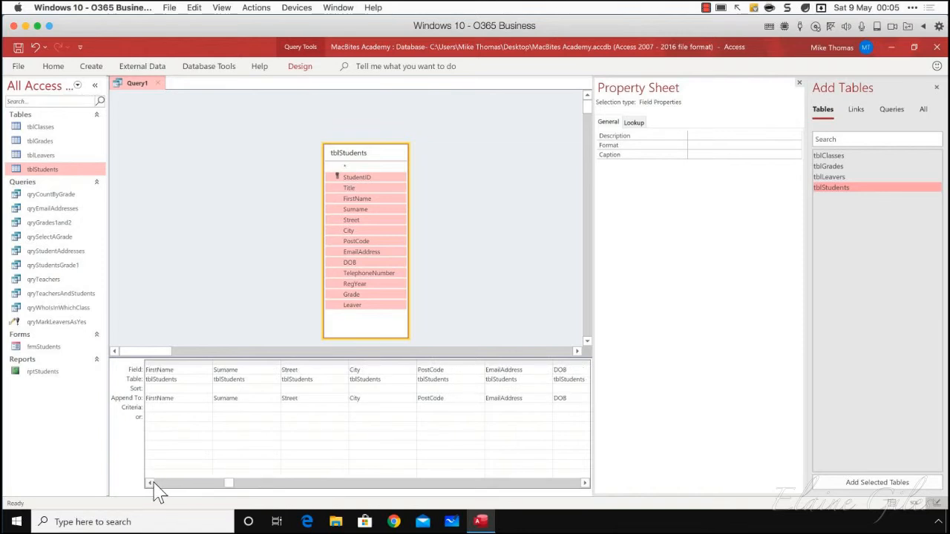
Set the criterion of the Leaver field in the append query's grid to True
{"action": "left_click", "coordinate": [153, 484]}
{"action": "left_click", "coordinate": [152, 484]}
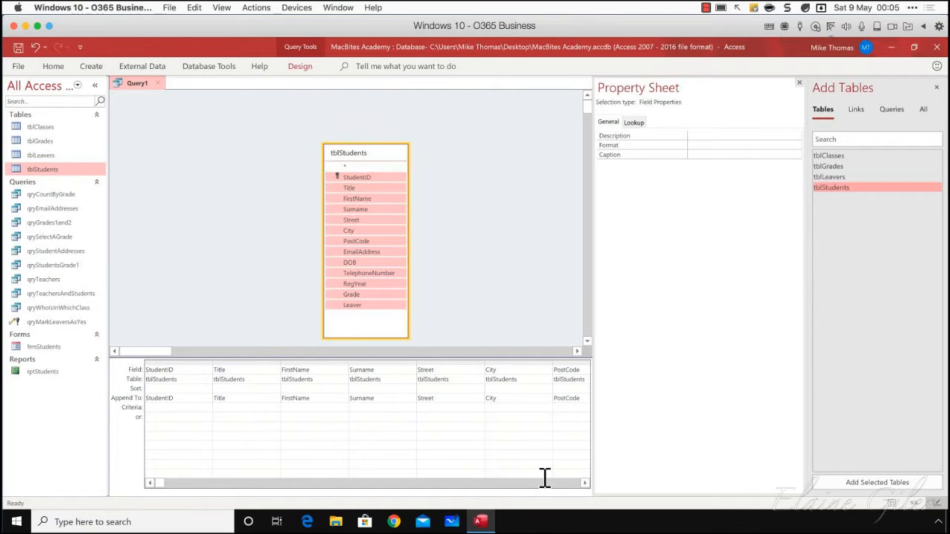
{"action": "left_click", "coordinate": [586, 484]}
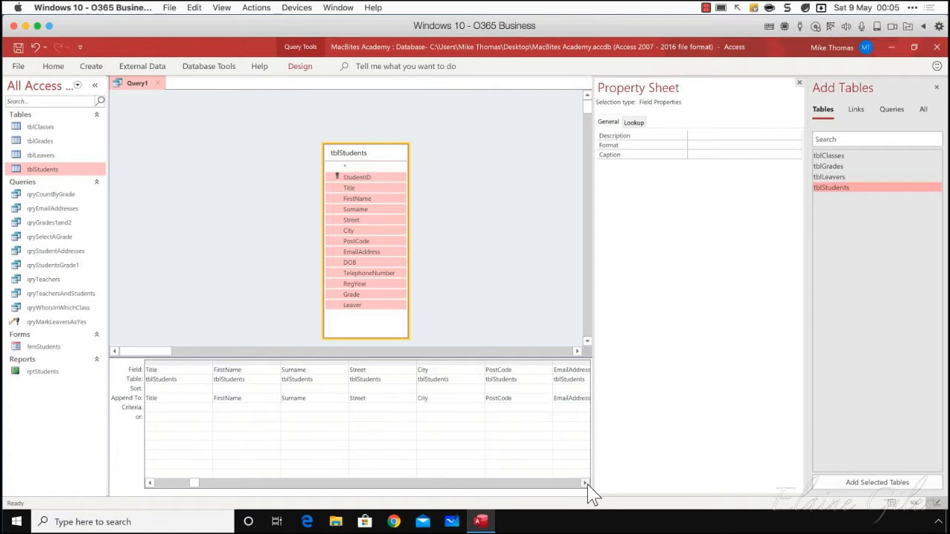
{"action": "left_click", "coordinate": [585, 483]}
{"action": "left_click", "coordinate": [586, 483]}
{"action": "left_click", "coordinate": [586, 484]}
{"action": "left_click", "coordinate": [586, 483]}
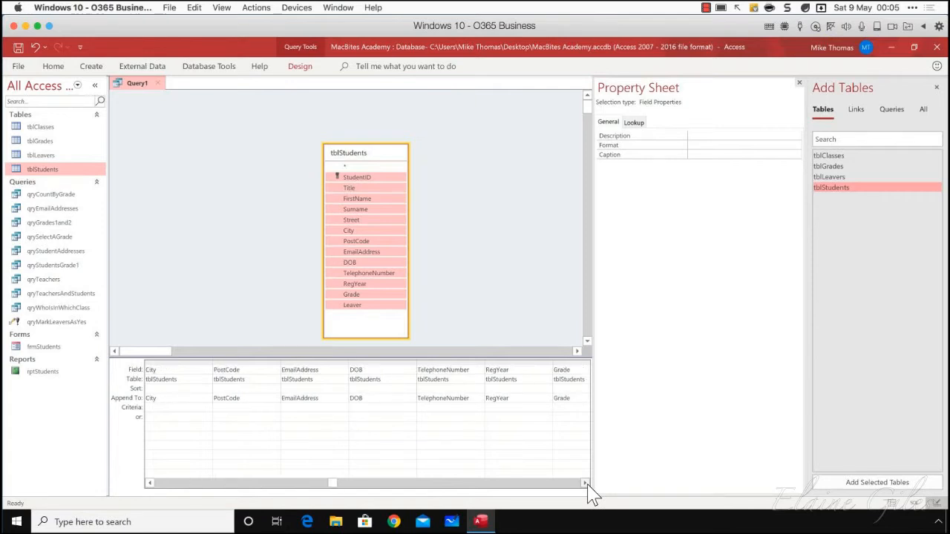
{"action": "left_click", "coordinate": [586, 483]}
{"action": "left_click", "coordinate": [586, 484]}
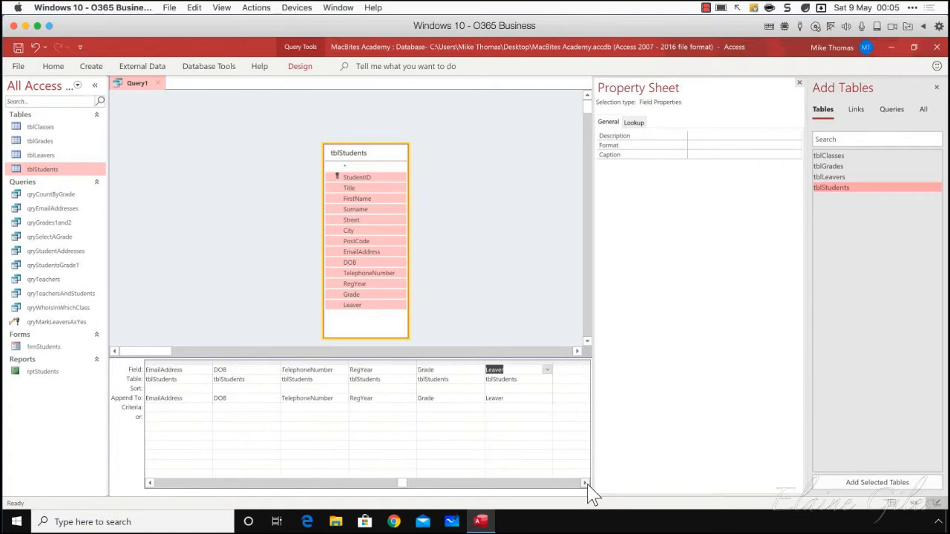
{"action": "left_click", "coordinate": [505, 362]}
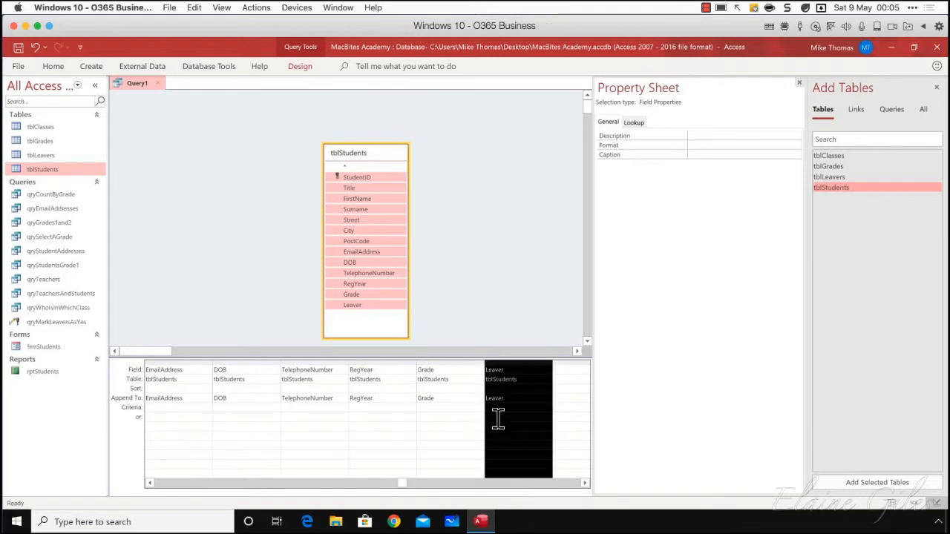
{"action": "left_click", "coordinate": [542, 412]}
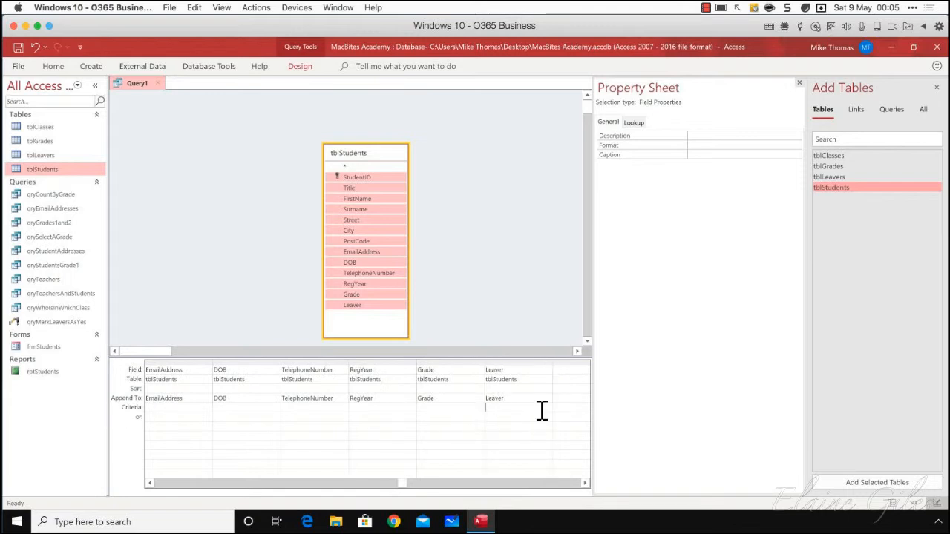
{"action": "type", "text": "True"}
{"action": "key", "text": "Tab"}
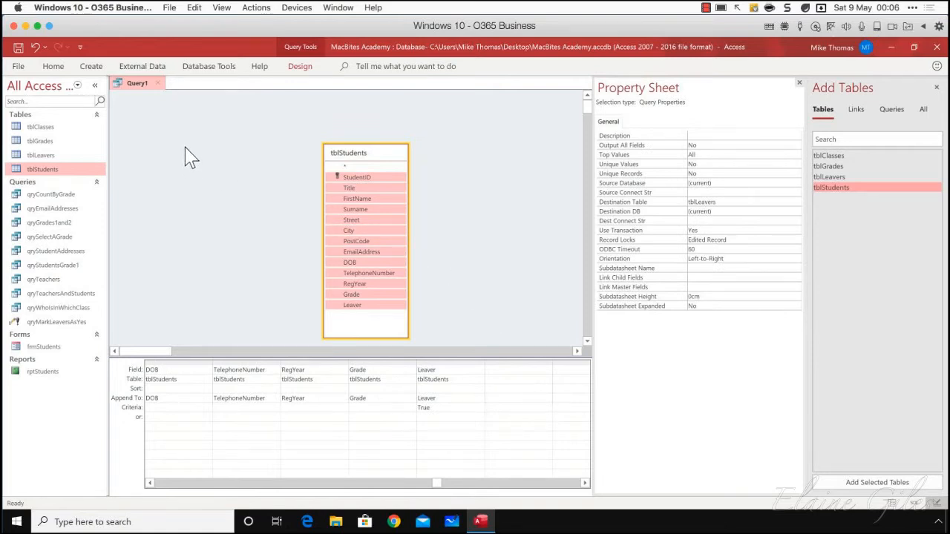
Run the append query and confirm appending the selected rows to tblLeavers
{"action": "left_click", "coordinate": [299, 68]}
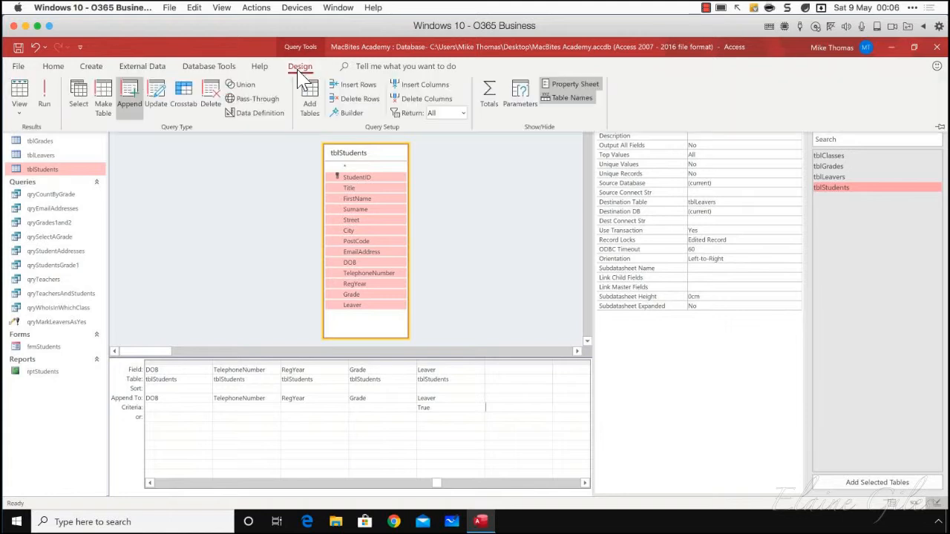
{"action": "left_click", "coordinate": [43, 95]}
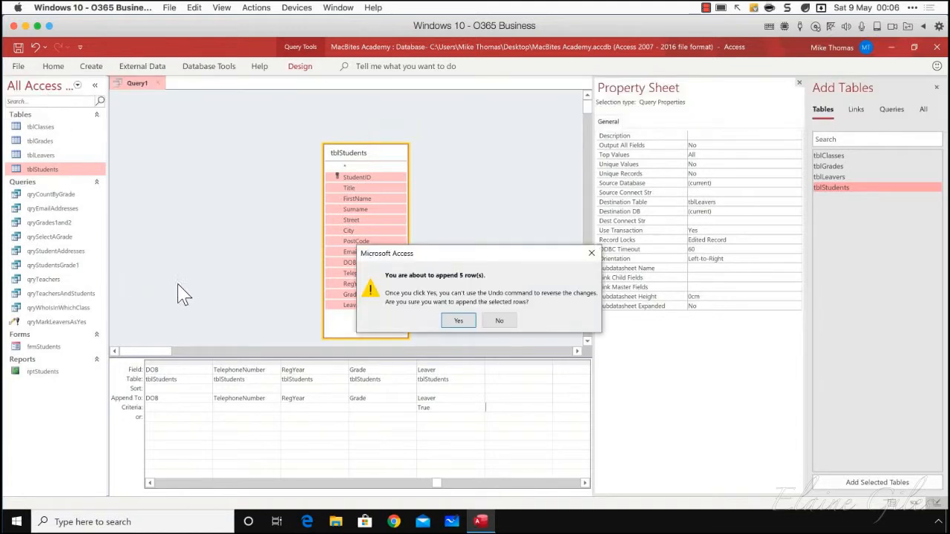
{"action": "left_click", "coordinate": [458, 321]}
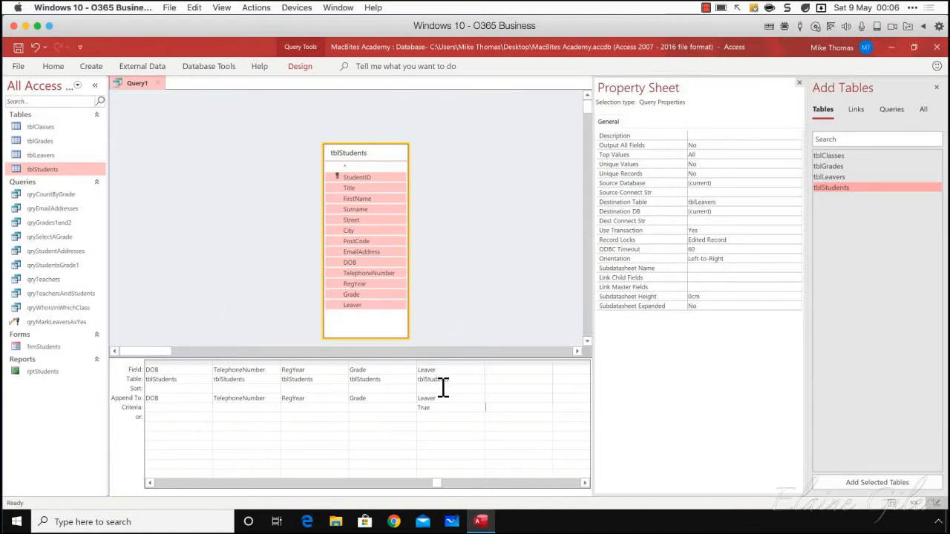
Open tblLeavers to check the copied records, look through tblStudents for comparison, and close tblStudents
{"action": "double_click", "coordinate": [45, 156]}
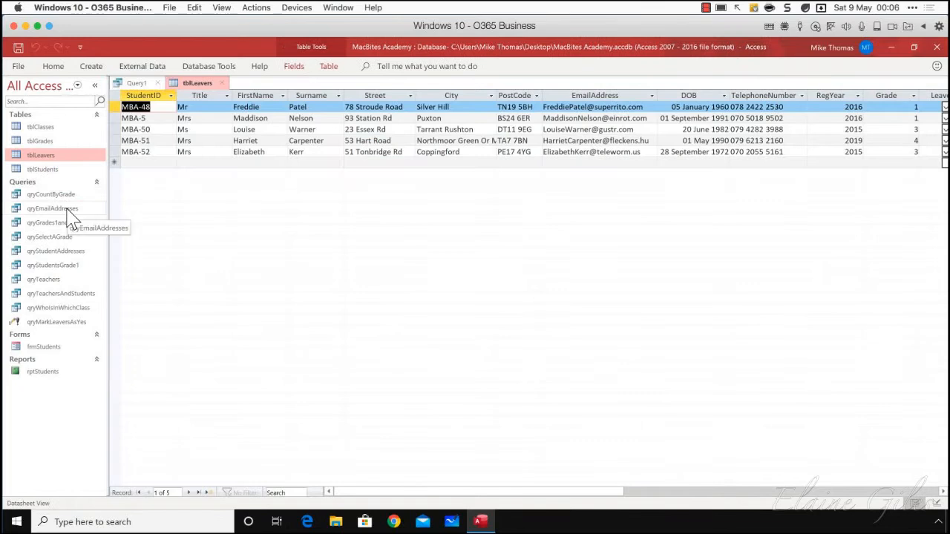
{"action": "double_click", "coordinate": [45, 169]}
{"action": "scroll", "coordinate": [170, 303], "scroll_direction": "down", "scroll_amount": 20}
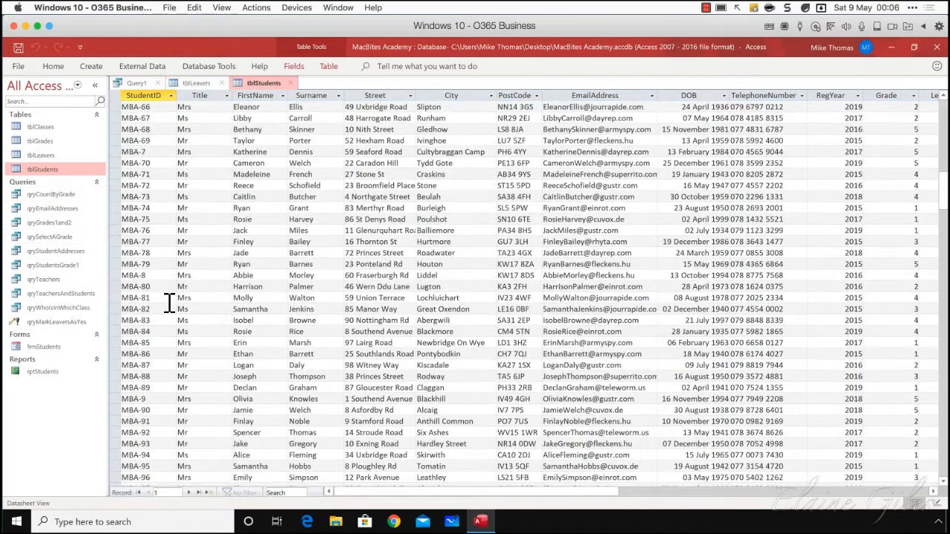
{"action": "scroll", "coordinate": [169, 303], "scroll_direction": "down", "scroll_amount": 4}
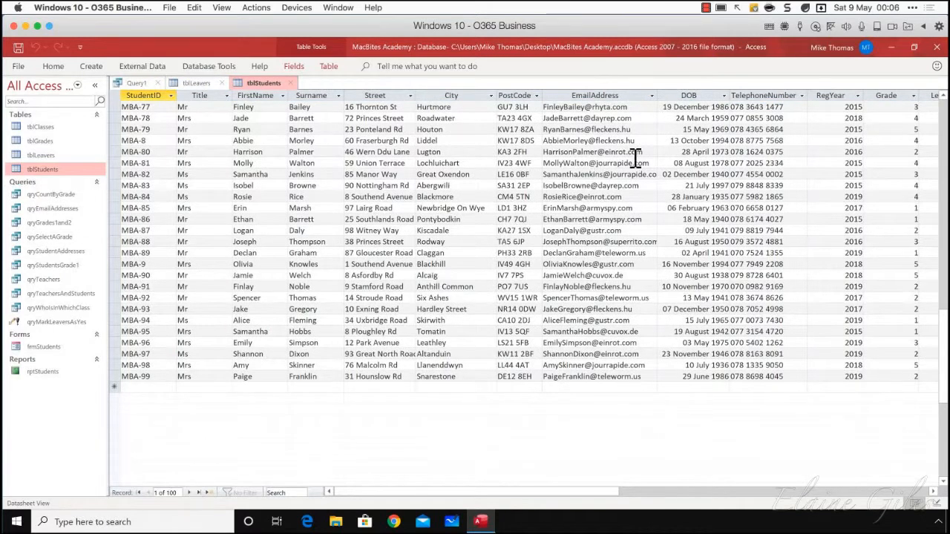
{"action": "left_click", "coordinate": [292, 84]}
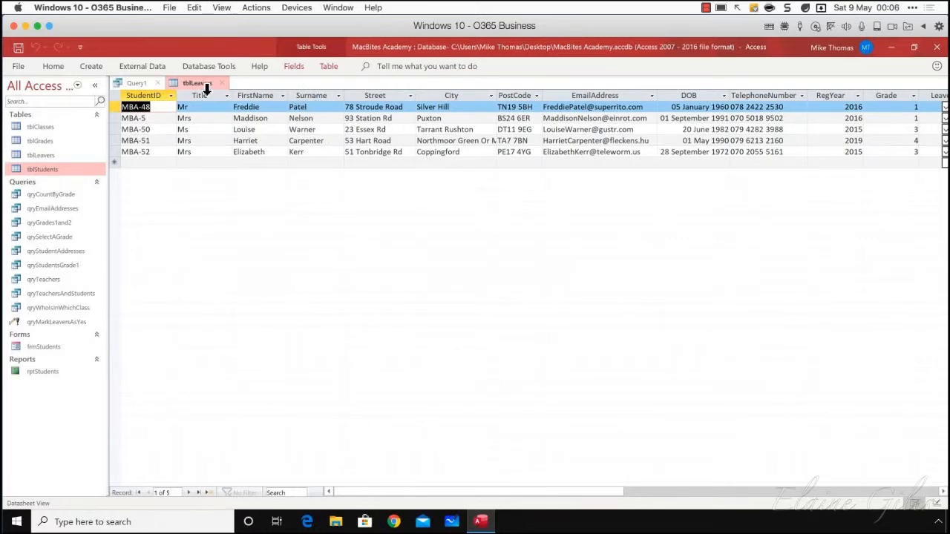
Save the append query as qryCopyLeavers while closing it, and close the tblLeavers table
{"action": "left_click", "coordinate": [145, 82]}
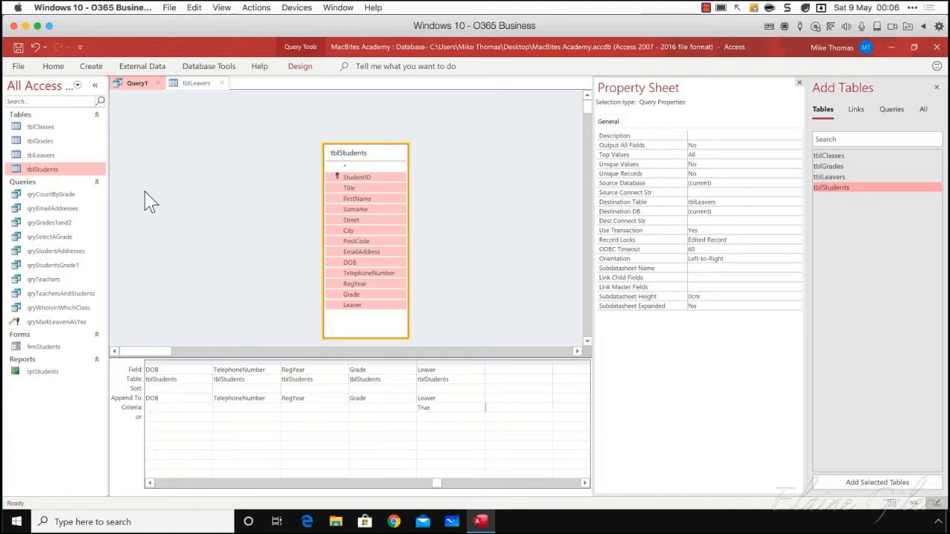
{"action": "left_click", "coordinate": [158, 83]}
{"action": "left_click", "coordinate": [444, 317]}
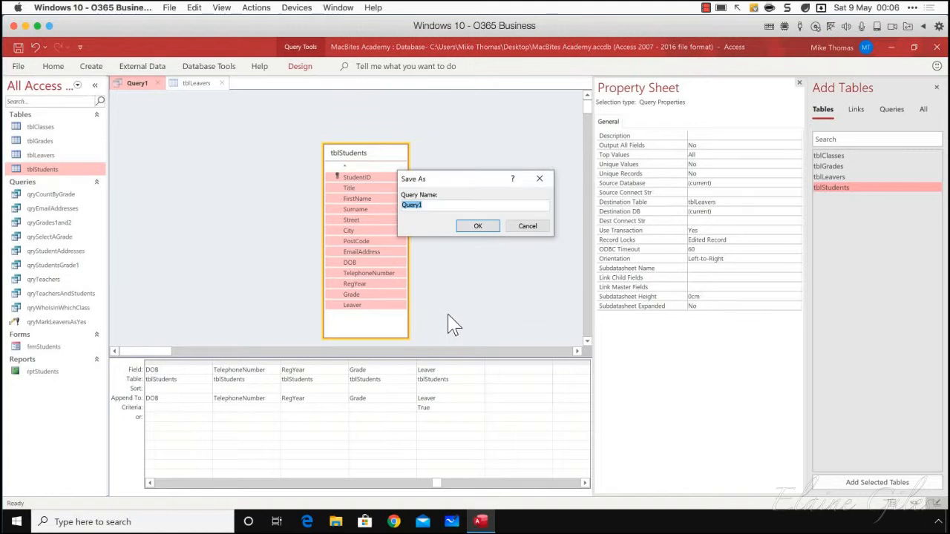
{"action": "type", "text": "qr"}
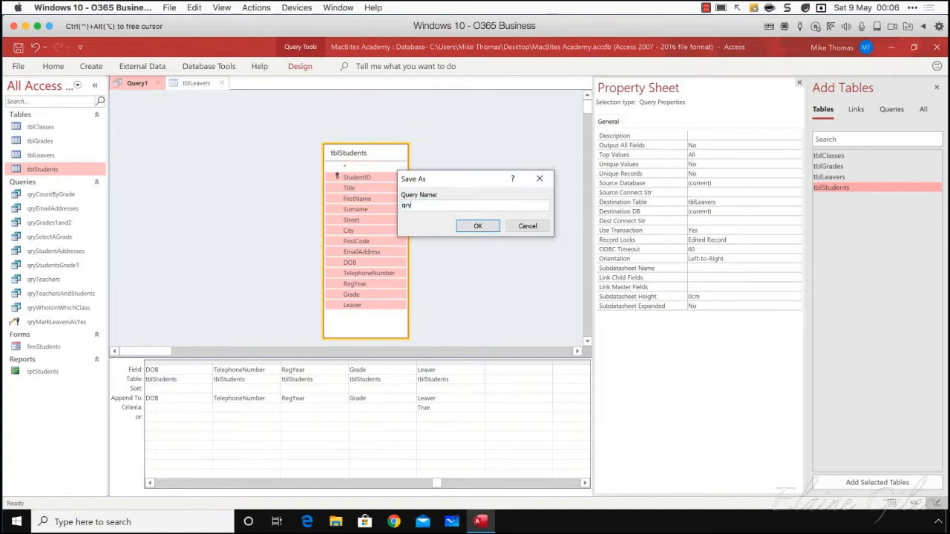
{"action": "type", "text": "yCopyLeavers"}
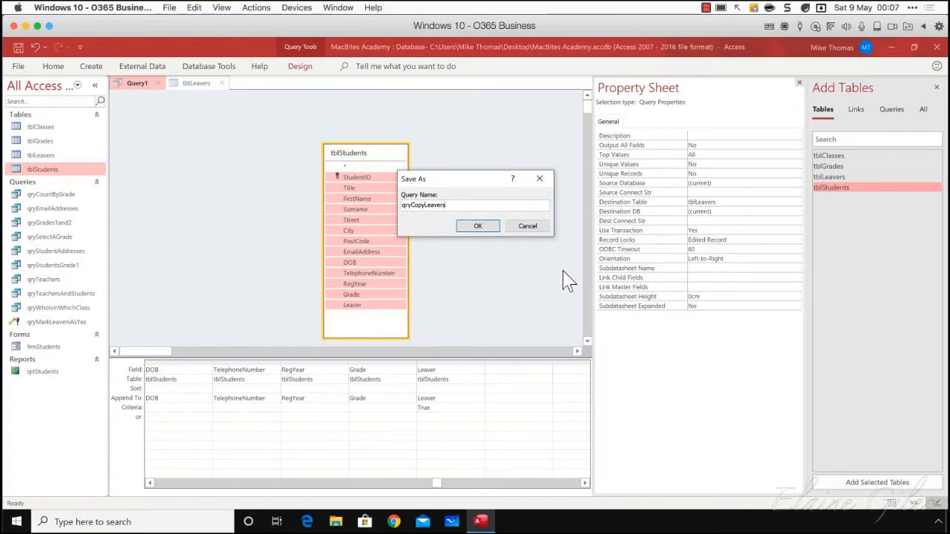
{"action": "left_click", "coordinate": [493, 228]}
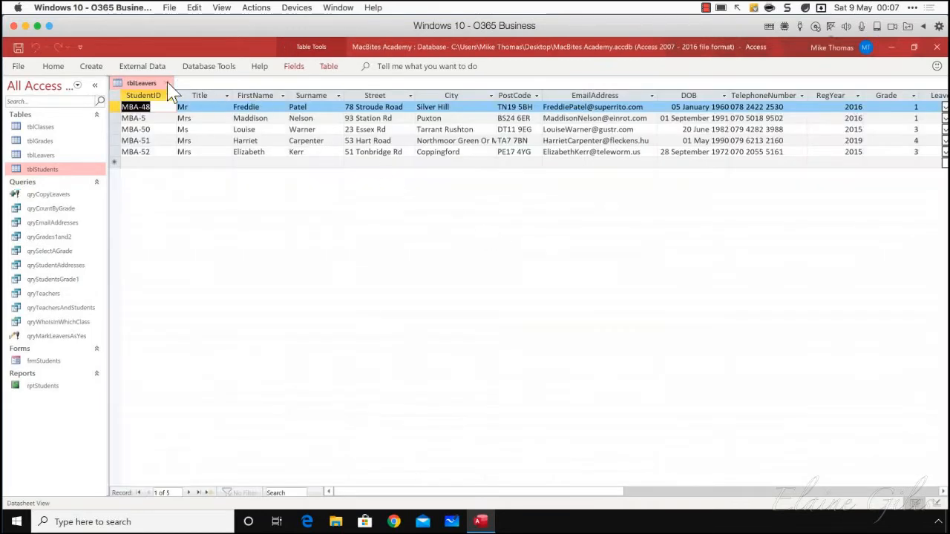
{"action": "left_click", "coordinate": [170, 84]}
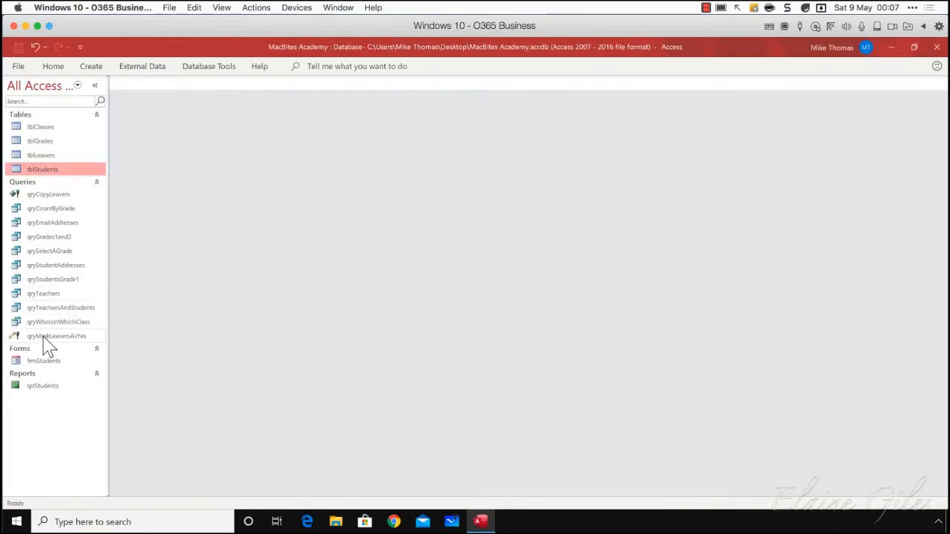
Start the saved qryCopyLeavers query and decline the confirmation to run it
{"action": "left_click", "coordinate": [50, 196]}
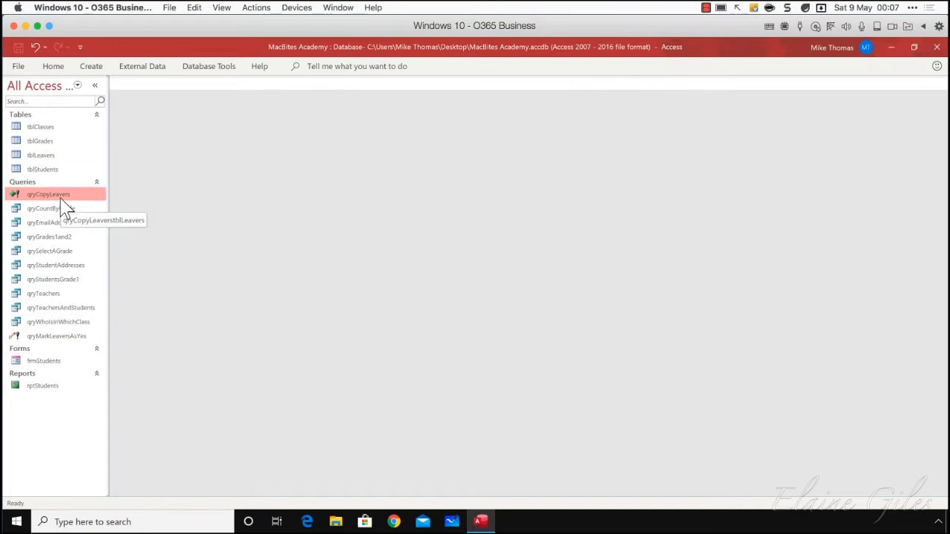
{"action": "double_click", "coordinate": [62, 197]}
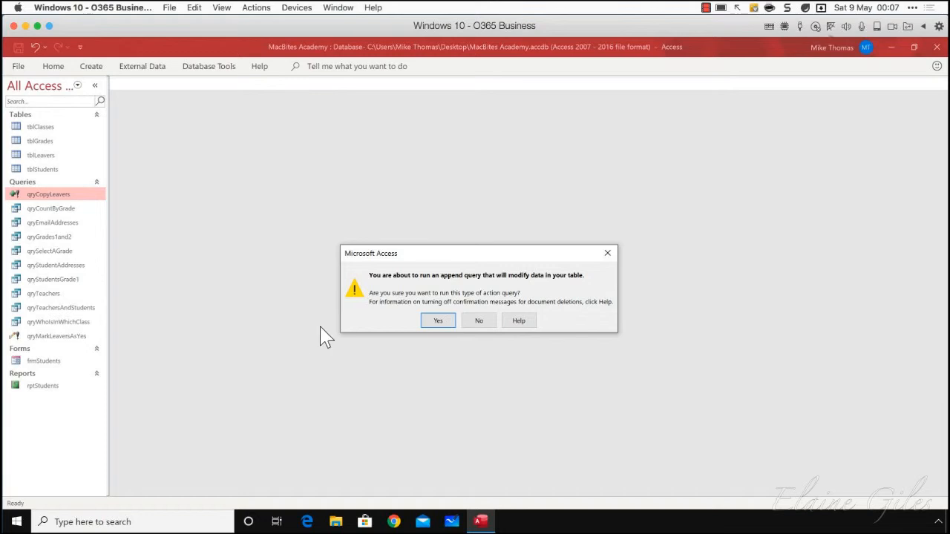
{"action": "left_click", "coordinate": [477, 322]}
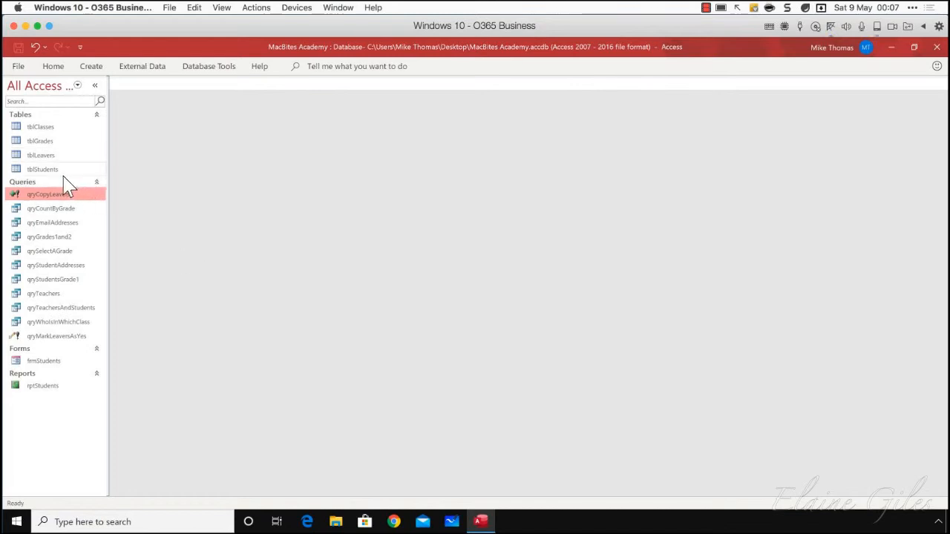
Open tblStudents, highlight some rows, examine which records are ticked in the Leaver column, and close the table
{"action": "double_click", "coordinate": [52, 170]}
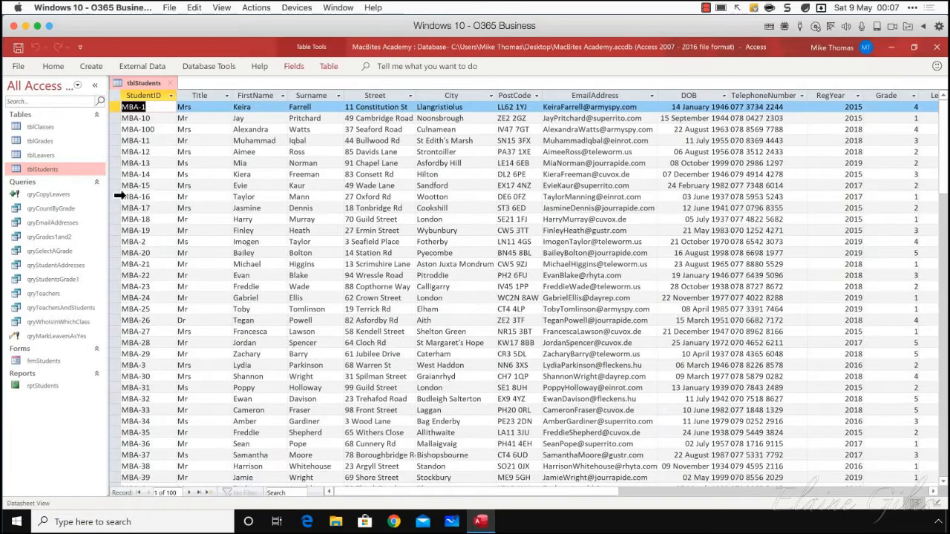
{"action": "left_click_drag", "start_coordinate": [118, 196], "coordinate": [120, 332]}
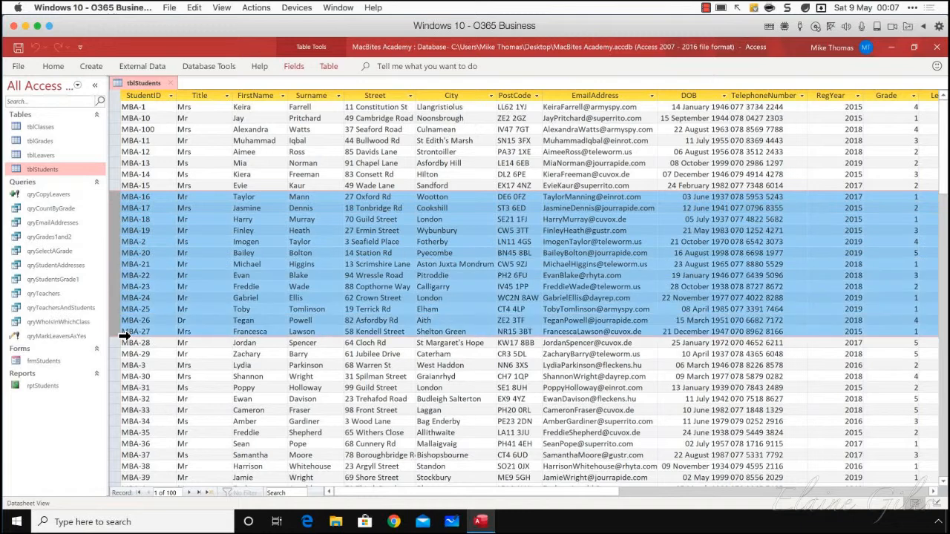
{"action": "left_click", "coordinate": [118, 197]}
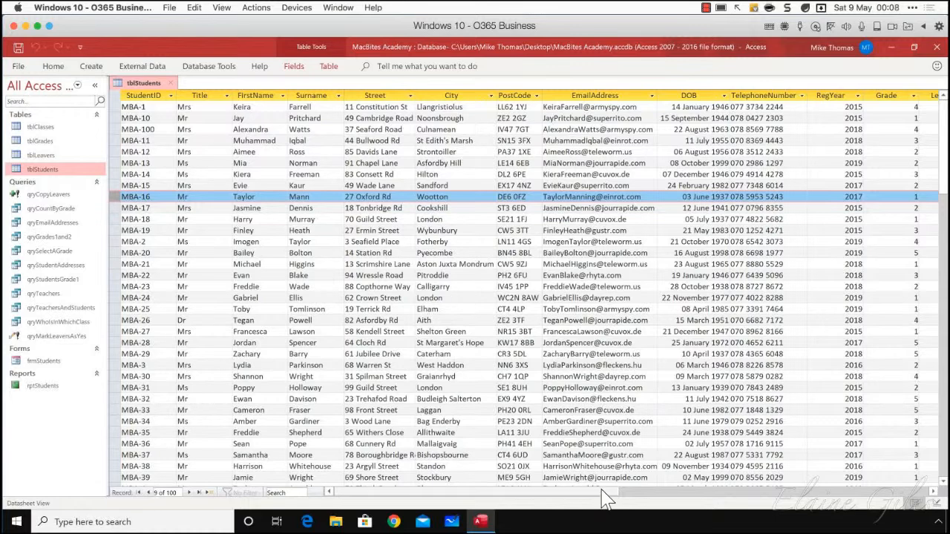
{"action": "left_click_drag", "start_coordinate": [604, 492], "coordinate": [648, 492]}
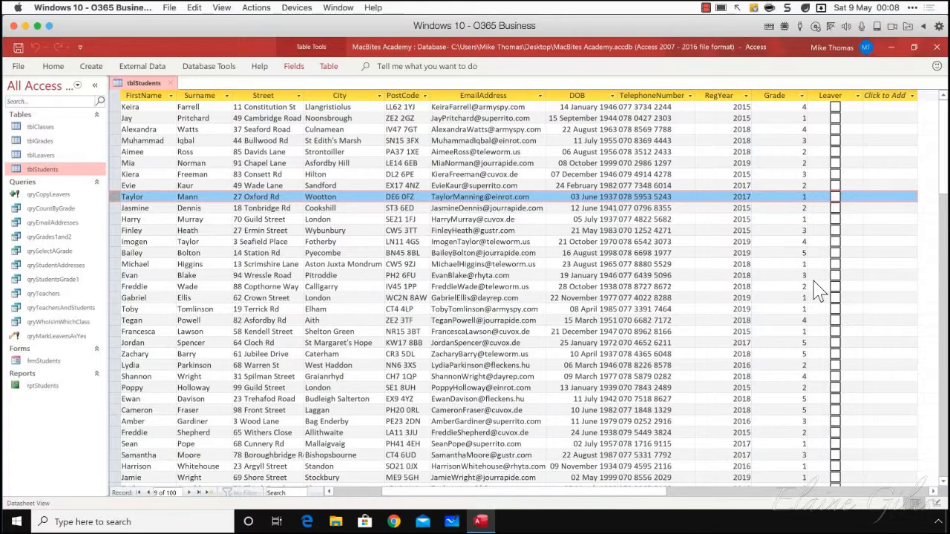
{"action": "scroll", "coordinate": [843, 481], "scroll_direction": "down", "scroll_amount": 20}
{"action": "scroll", "coordinate": [845, 479], "scroll_direction": "up", "scroll_amount": 10}
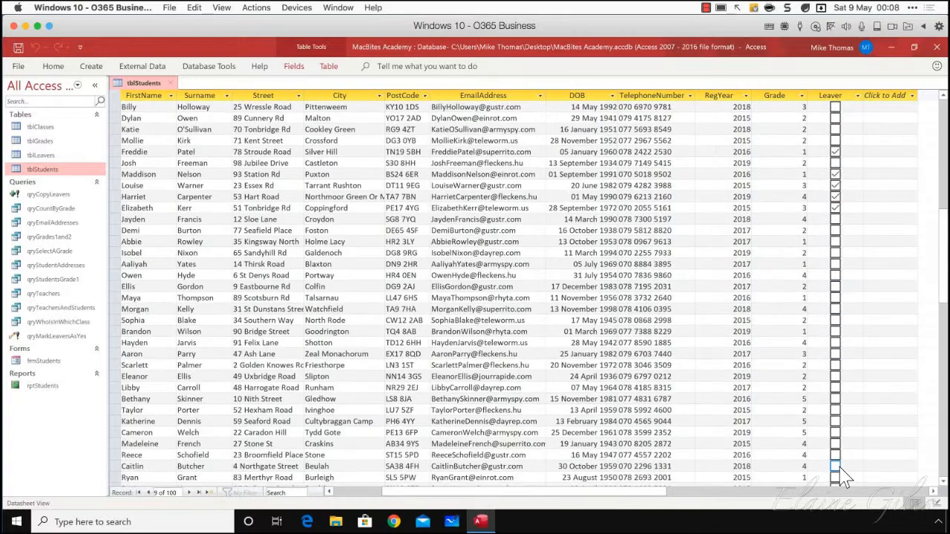
{"action": "scroll", "coordinate": [844, 479], "scroll_direction": "up", "scroll_amount": 10}
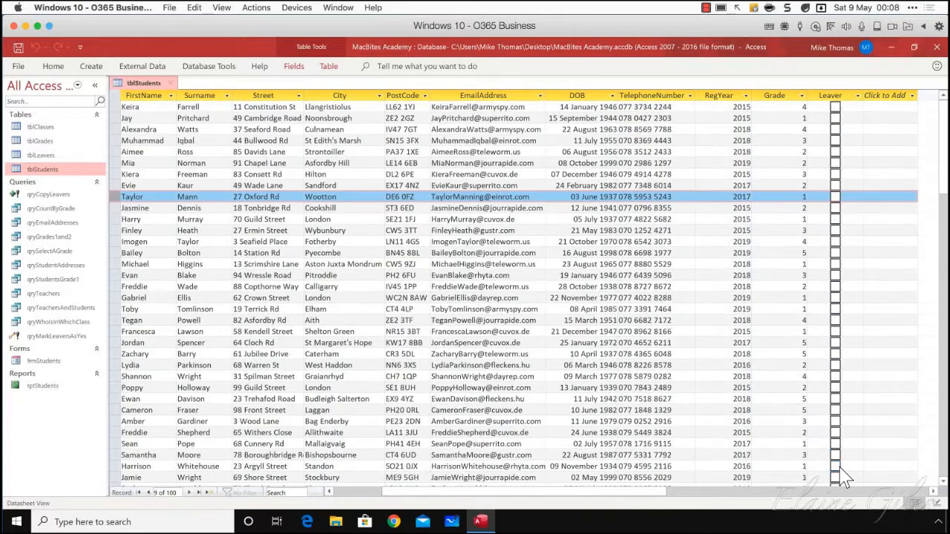
{"action": "scroll", "coordinate": [845, 479], "scroll_direction": "down", "scroll_amount": 10}
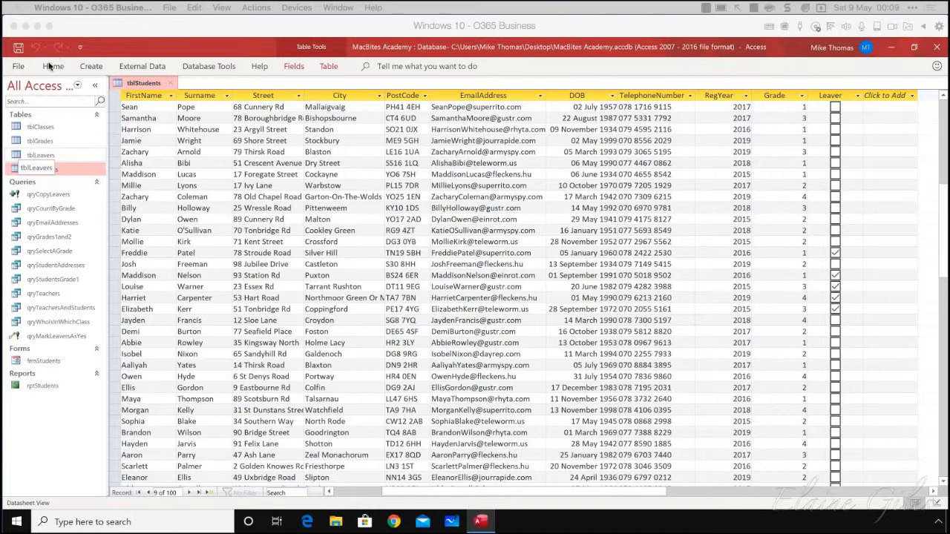
{"action": "left_click", "coordinate": [170, 83]}
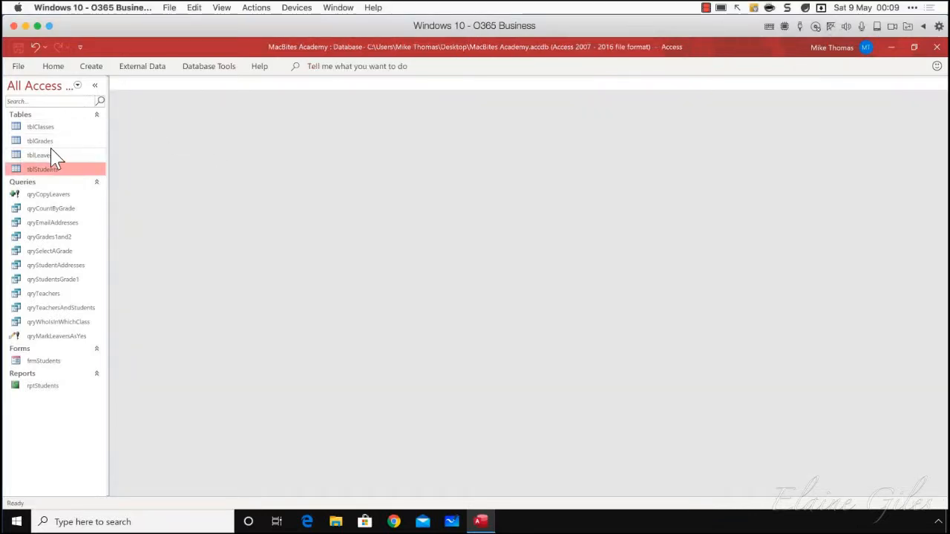
Create a new query in Design view, add tblStudents to it, and make it a delete query
{"action": "left_click", "coordinate": [95, 66]}
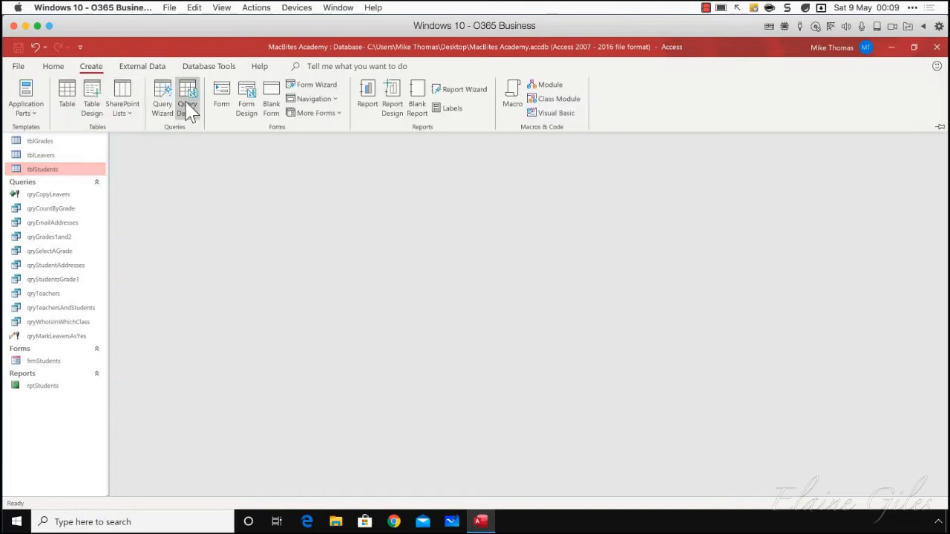
{"action": "left_click", "coordinate": [187, 104]}
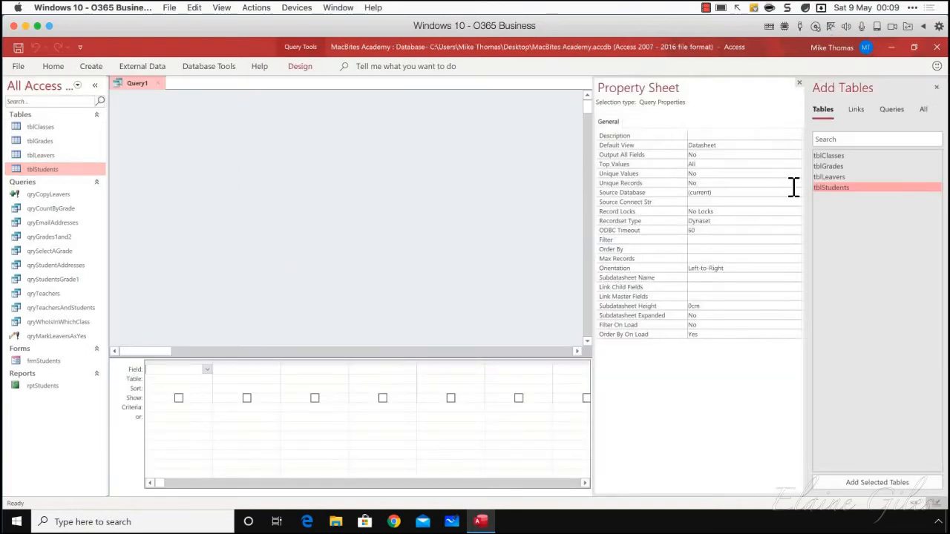
{"action": "left_click_drag", "start_coordinate": [825, 190], "coordinate": [210, 178]}
{"action": "left_click", "coordinate": [305, 68]}
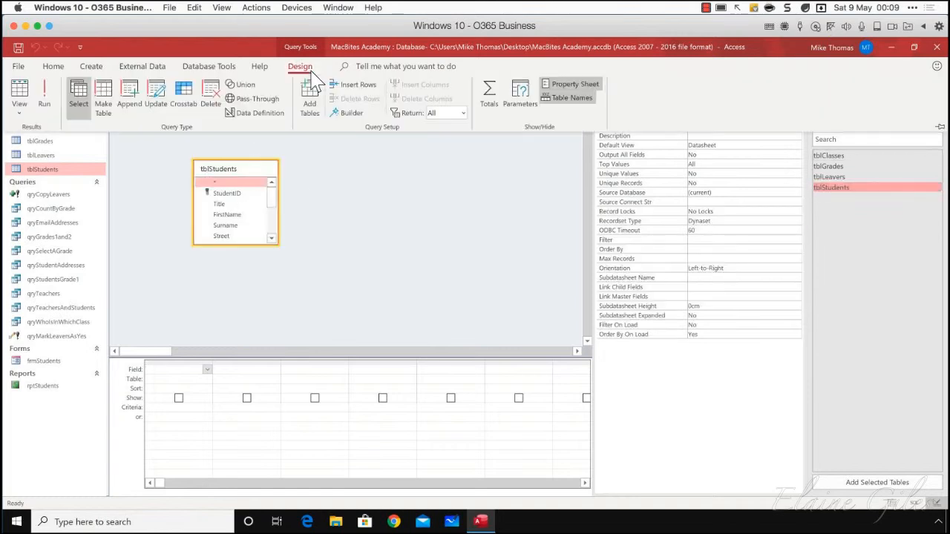
{"action": "left_click", "coordinate": [211, 95]}
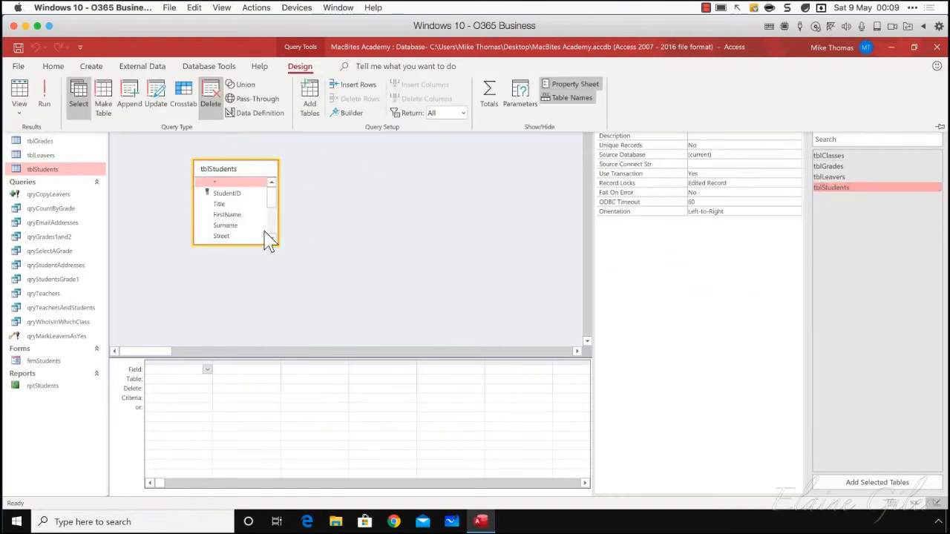
Add the Leaver field from tblStudents to the delete query and set its criterion to True
{"action": "left_click_drag", "start_coordinate": [248, 244], "coordinate": [252, 324]}
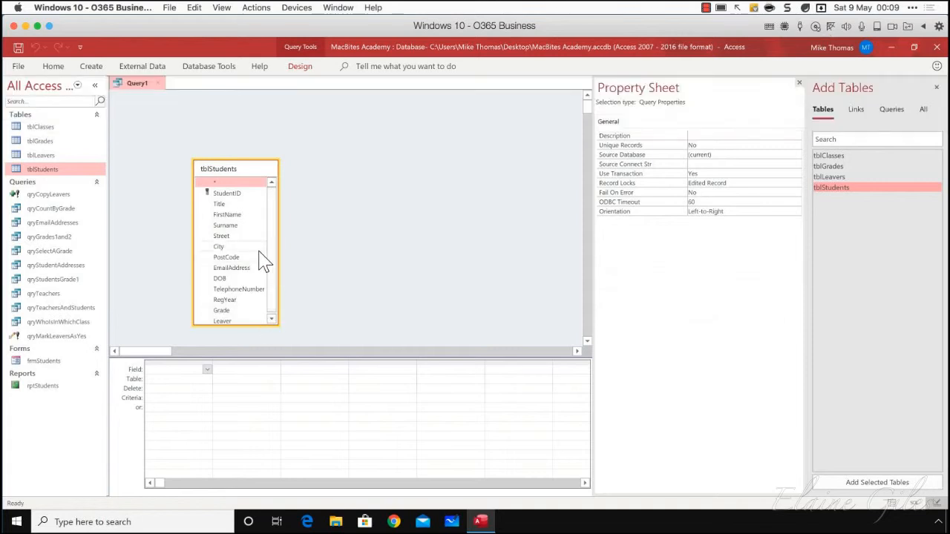
{"action": "left_click_drag", "start_coordinate": [273, 234], "coordinate": [273, 255]}
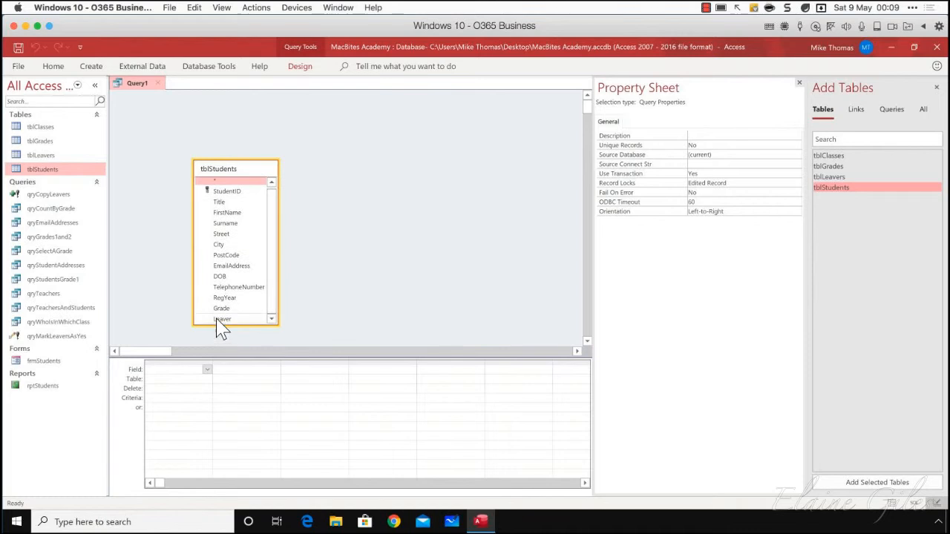
{"action": "left_click_drag", "start_coordinate": [220, 322], "coordinate": [187, 369]}
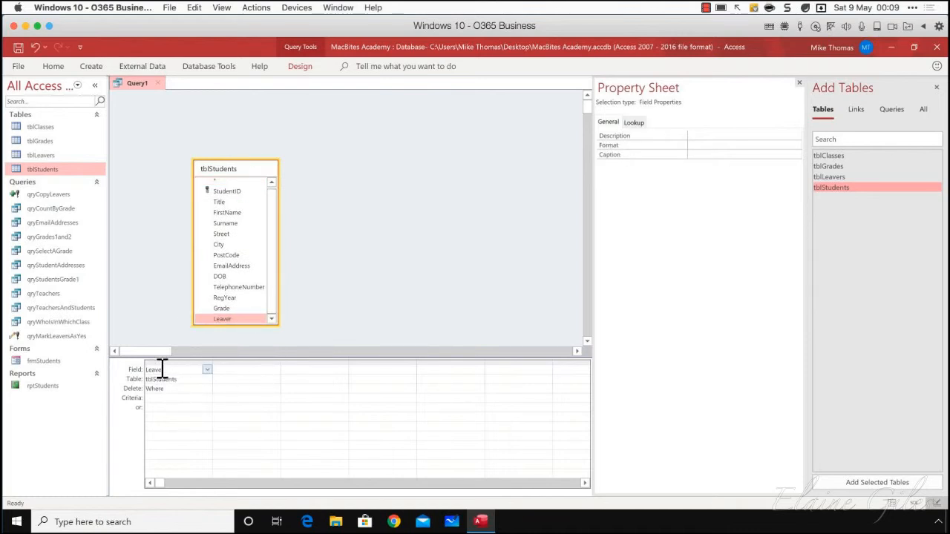
{"action": "left_click", "coordinate": [160, 398]}
{"action": "type", "text": "Treu"}
{"action": "key", "text": "Tab"}
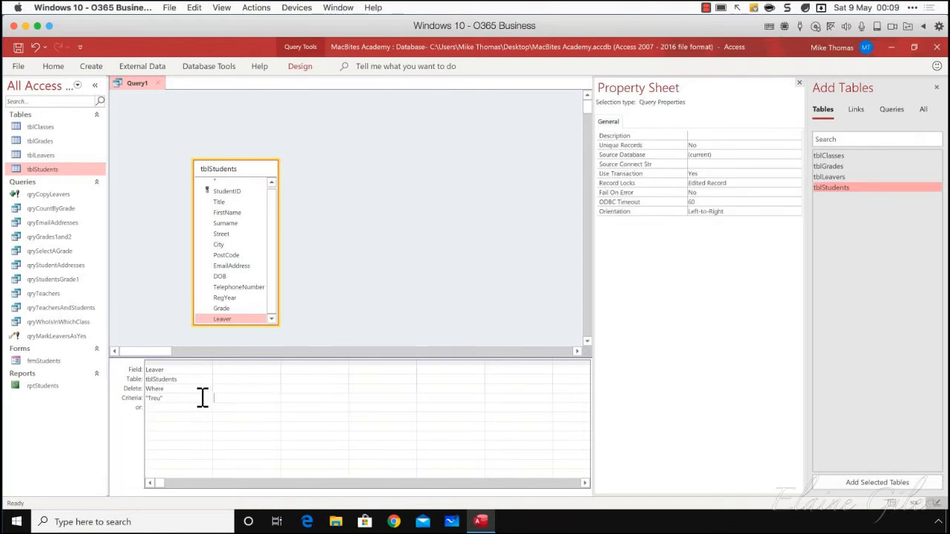
{"action": "key", "text": "shift+Tab"}
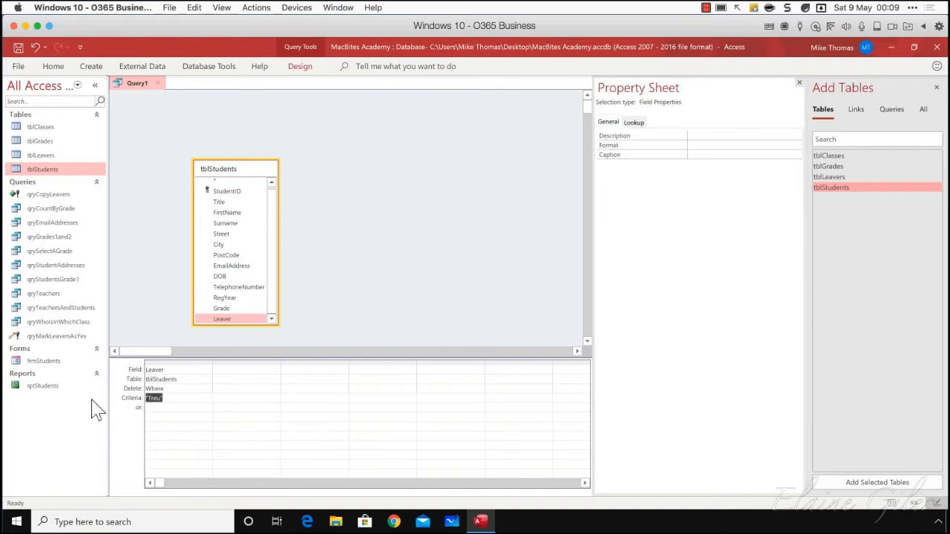
{"action": "type", "text": "True"}
{"action": "key", "text": "Tab"}
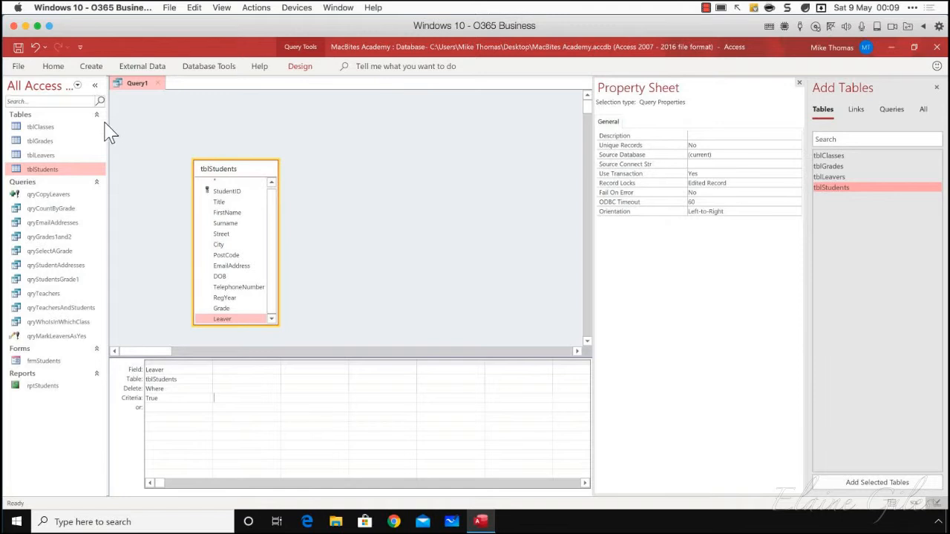
Run the delete query and confirm deleting the leavers' rows from tblStudents
{"action": "left_click", "coordinate": [291, 67]}
{"action": "left_click", "coordinate": [44, 93]}
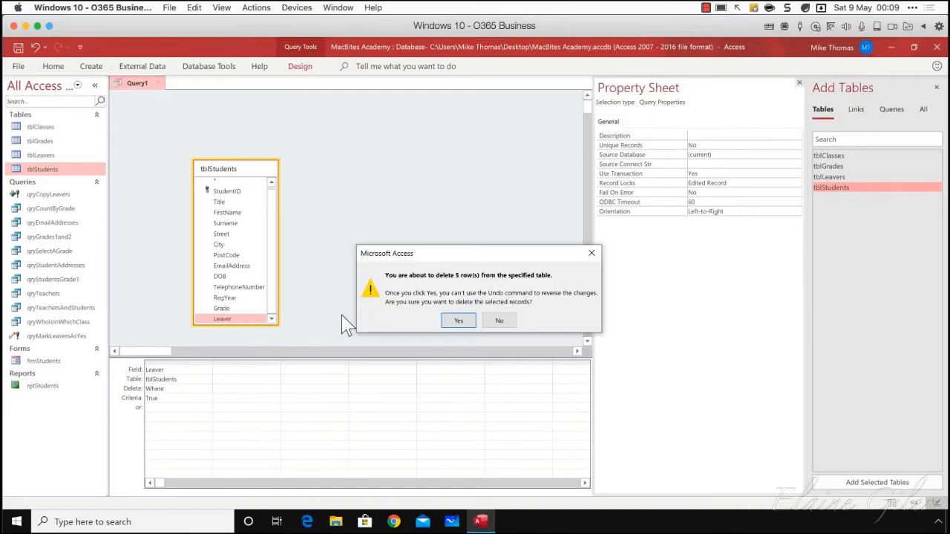
{"action": "left_click", "coordinate": [466, 323]}
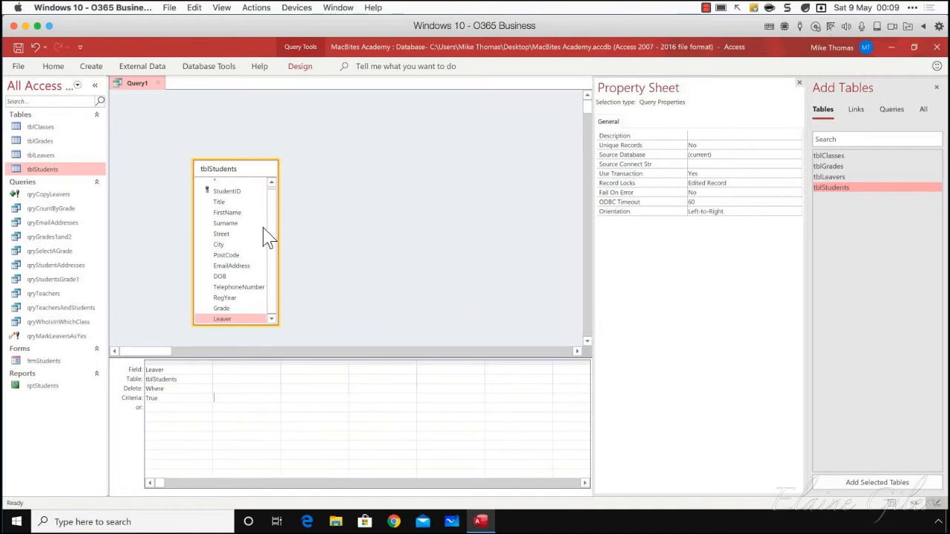
Open tblStudents and examine the Leaver column for any ticked records
{"action": "double_click", "coordinate": [52, 171]}
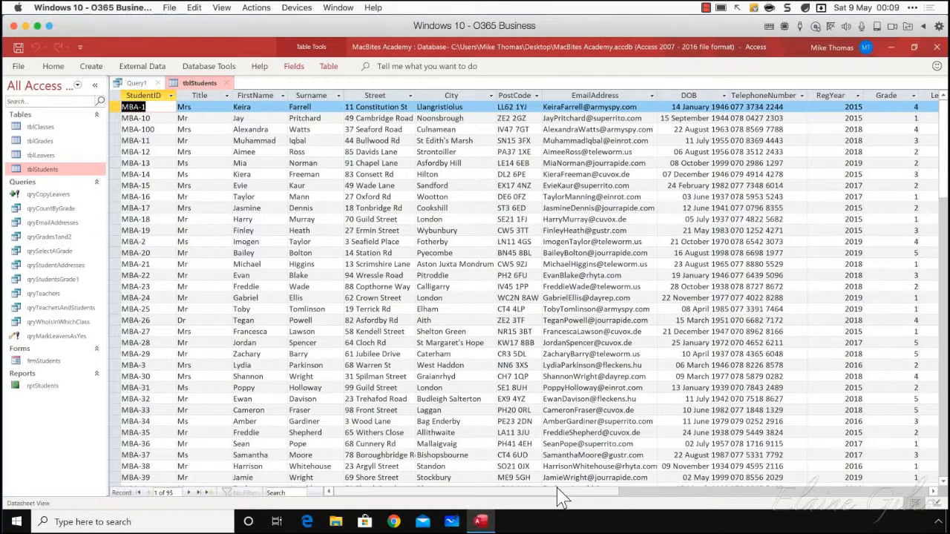
{"action": "left_click_drag", "start_coordinate": [562, 492], "coordinate": [656, 493]}
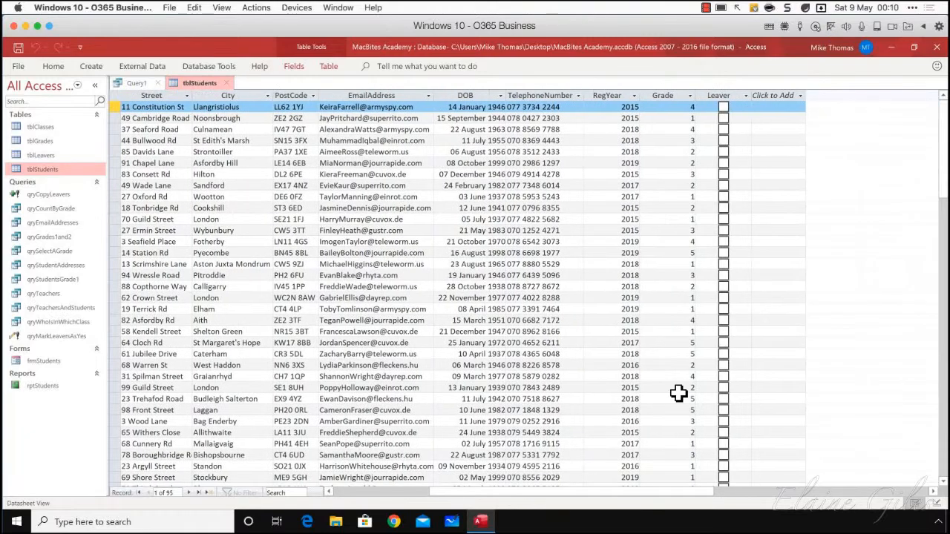
{"action": "scroll", "coordinate": [678, 399], "scroll_direction": "down", "scroll_amount": 7}
{"action": "scroll", "coordinate": [678, 394], "scroll_direction": "down", "scroll_amount": 20}
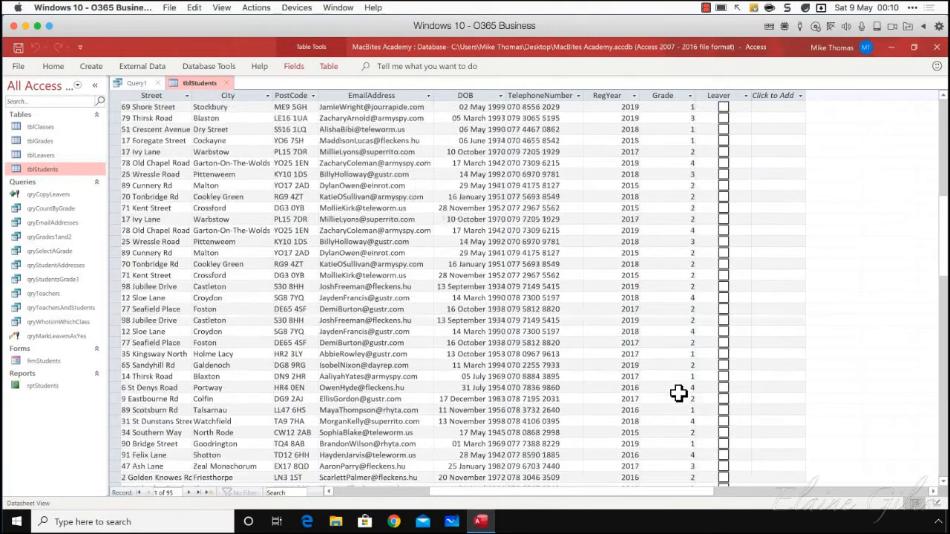
{"action": "scroll", "coordinate": [678, 393], "scroll_direction": "up", "scroll_amount": 20}
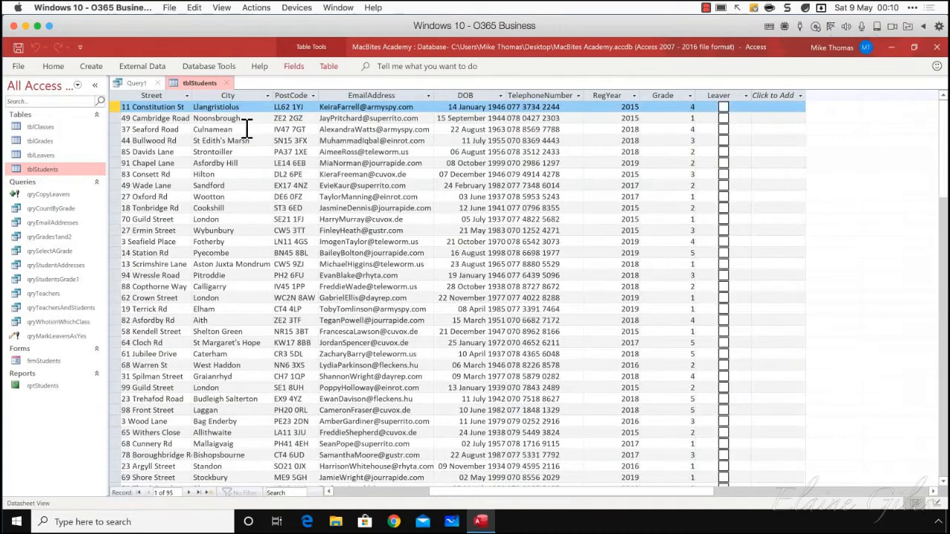
Close tblStudents and close the delete query without saving it
{"action": "left_click", "coordinate": [228, 83]}
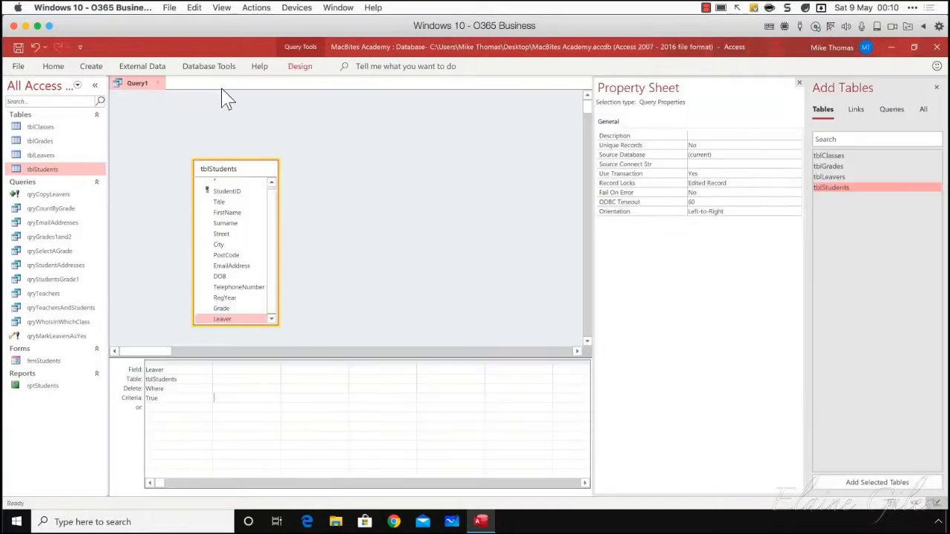
{"action": "left_click", "coordinate": [160, 83]}
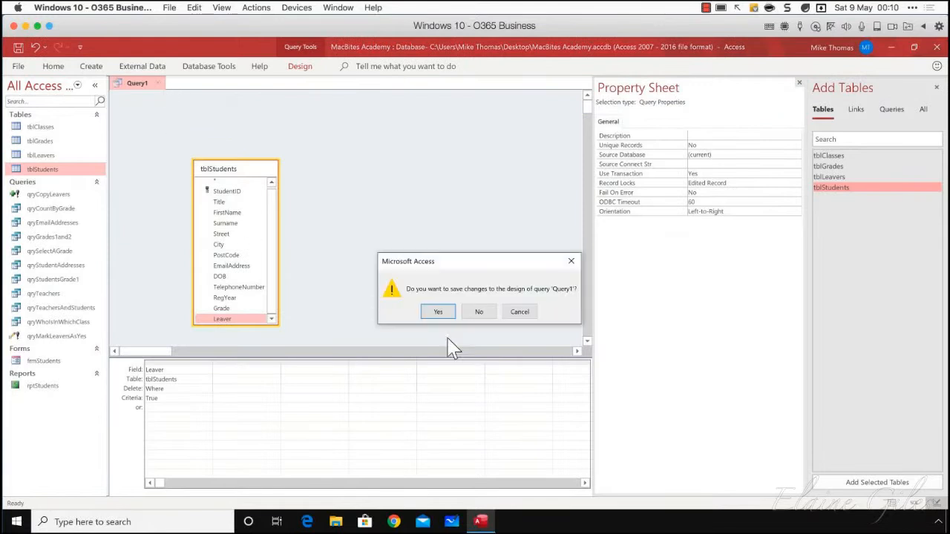
{"action": "left_click", "coordinate": [479, 312]}
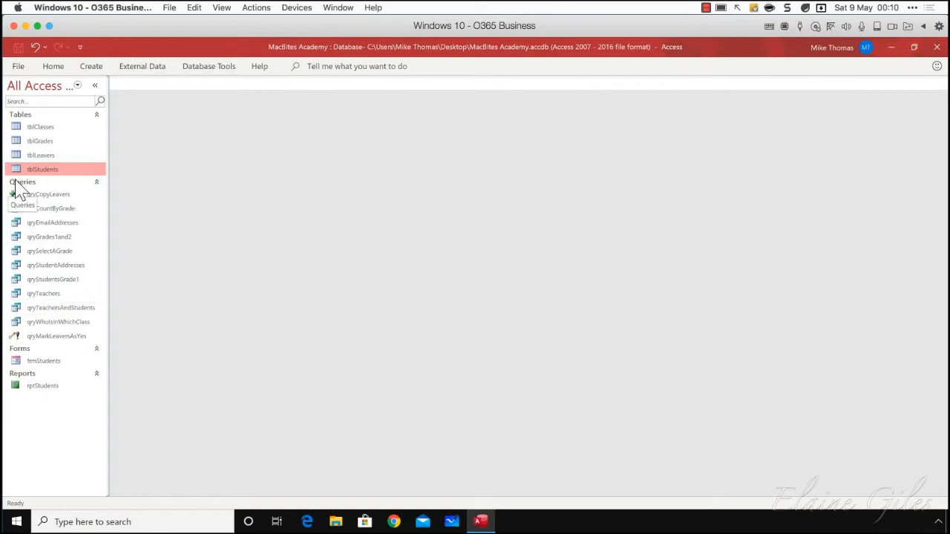
Create a new query in Design view and add tblStudents to it
{"action": "left_click", "coordinate": [197, 70]}
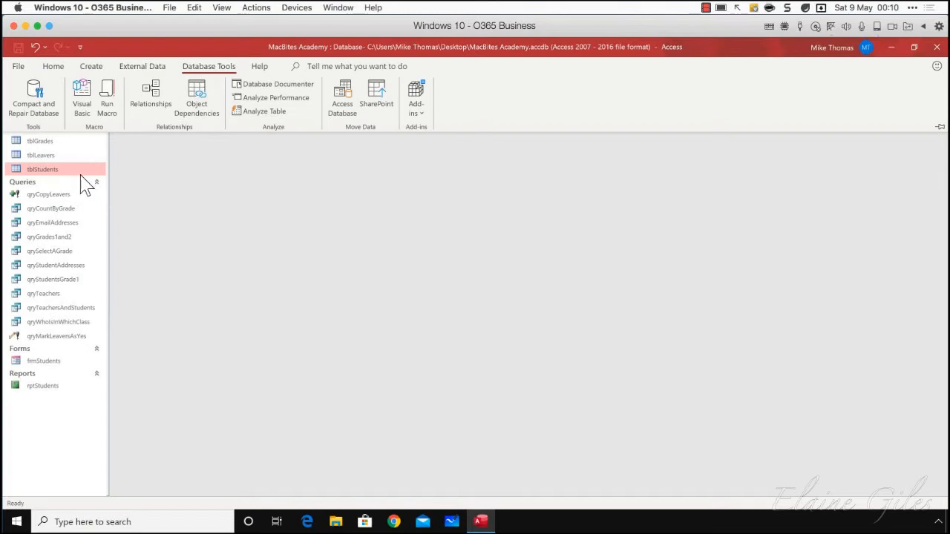
{"action": "left_click", "coordinate": [142, 68]}
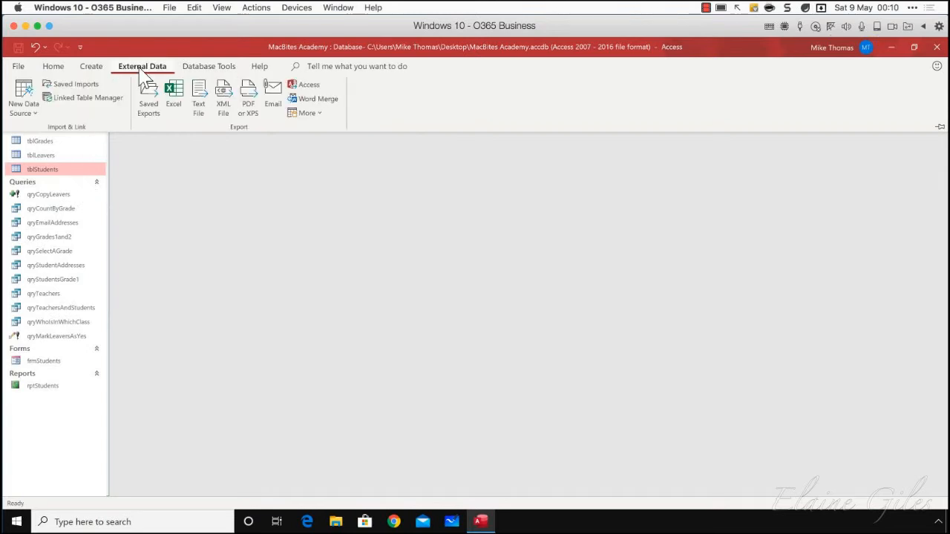
{"action": "left_click", "coordinate": [92, 68]}
{"action": "left_click", "coordinate": [190, 109]}
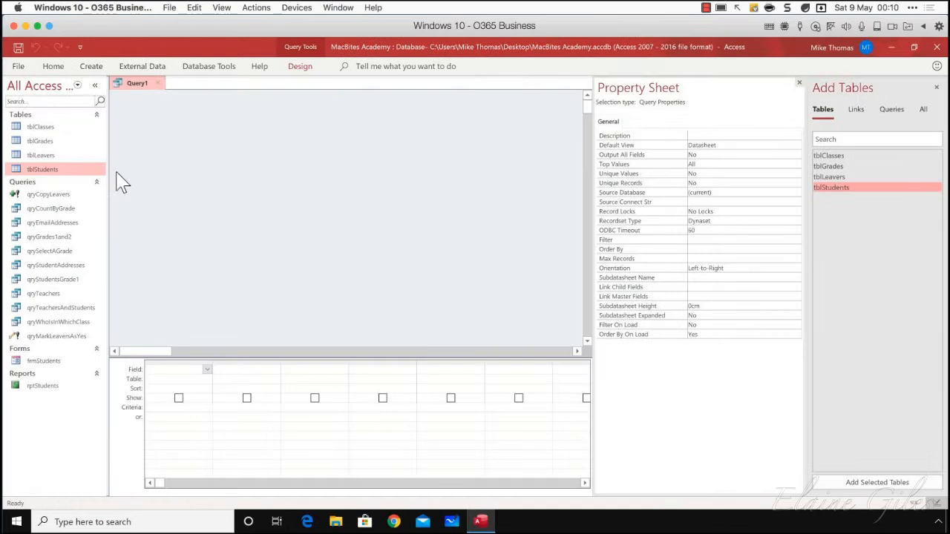
{"action": "double_click", "coordinate": [831, 189]}
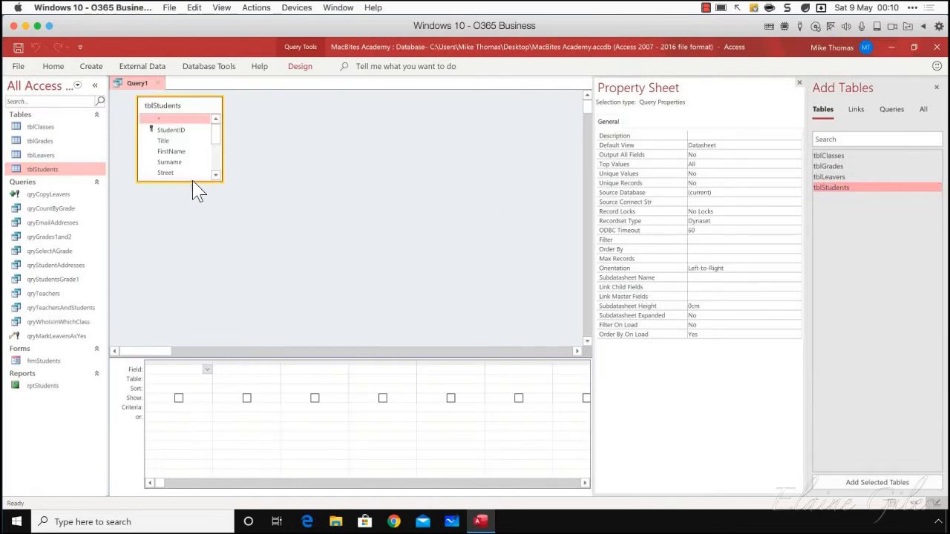
Add the Title, FirstName, Surname and TelephoneNumber fields to the query and run it
{"action": "double_click", "coordinate": [170, 140]}
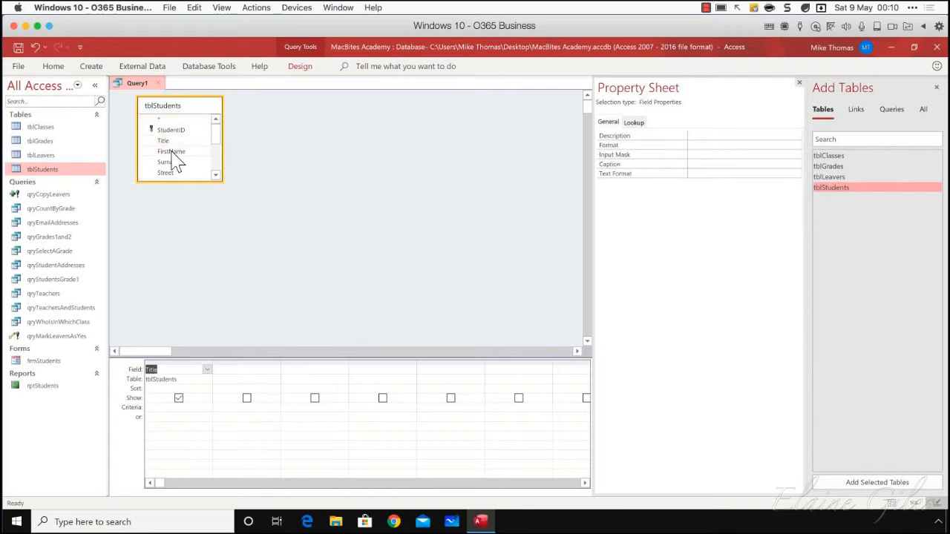
{"action": "double_click", "coordinate": [171, 152]}
{"action": "double_click", "coordinate": [173, 162]}
{"action": "left_click_drag", "start_coordinate": [214, 144], "coordinate": [218, 169]}
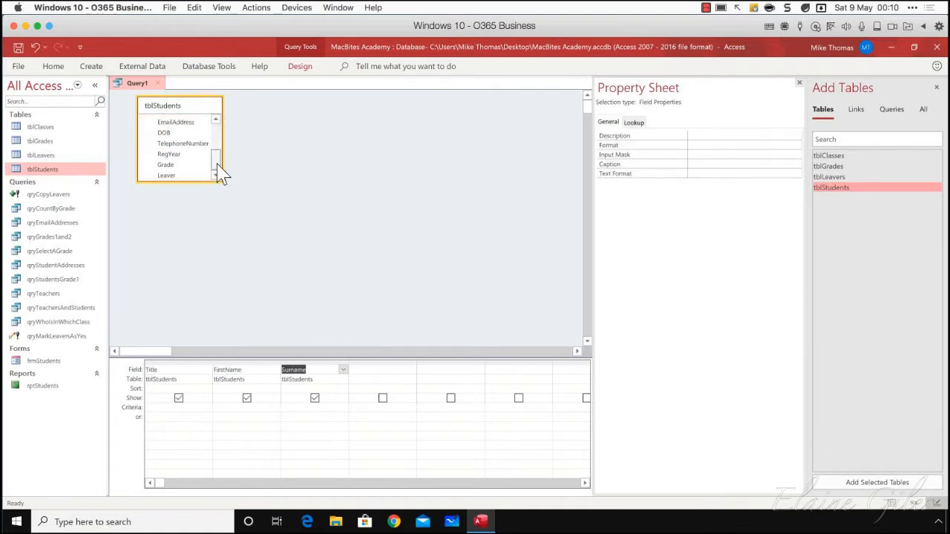
{"action": "double_click", "coordinate": [183, 143]}
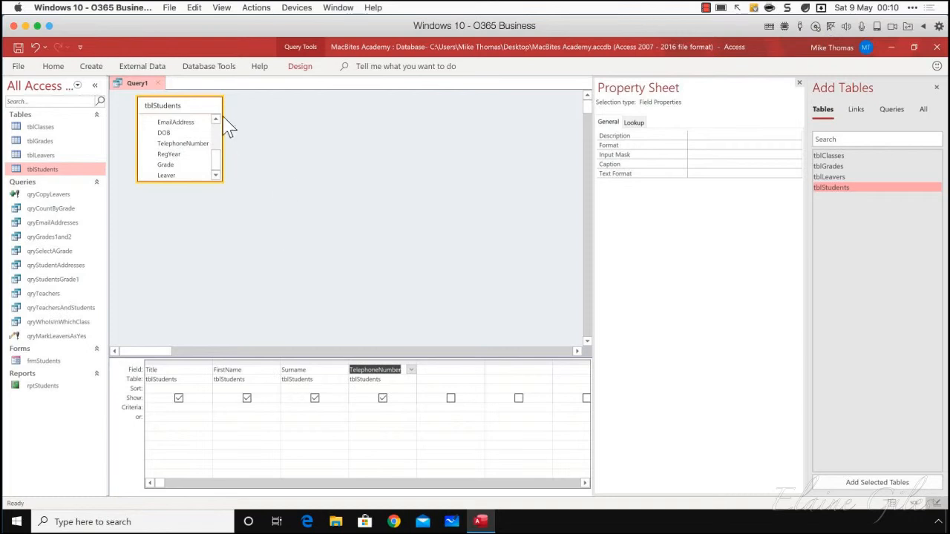
{"action": "left_click", "coordinate": [300, 66]}
{"action": "left_click", "coordinate": [44, 97]}
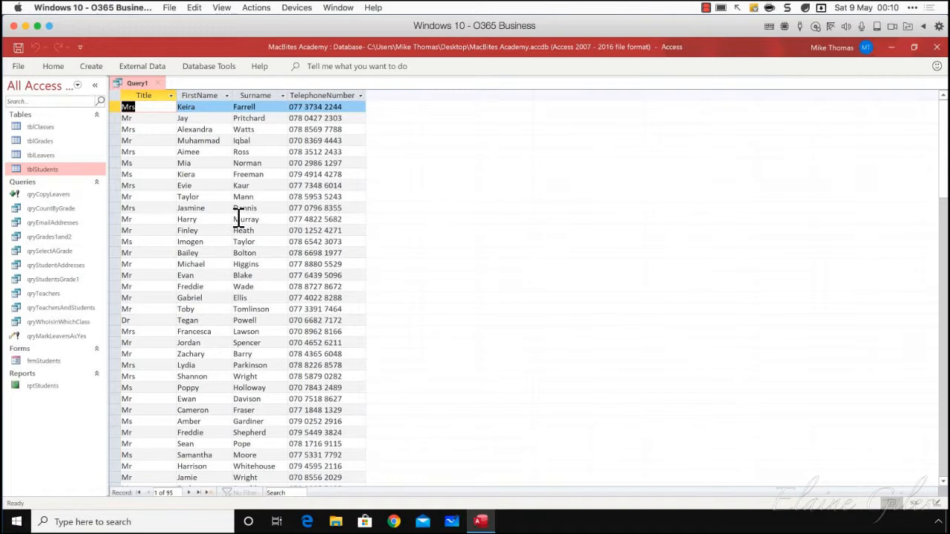
Examine the Title, FirstName, Surname and TelephoneNumber columns in the query results by highlighting them
{"action": "left_click_drag", "start_coordinate": [151, 95], "coordinate": [288, 96]}
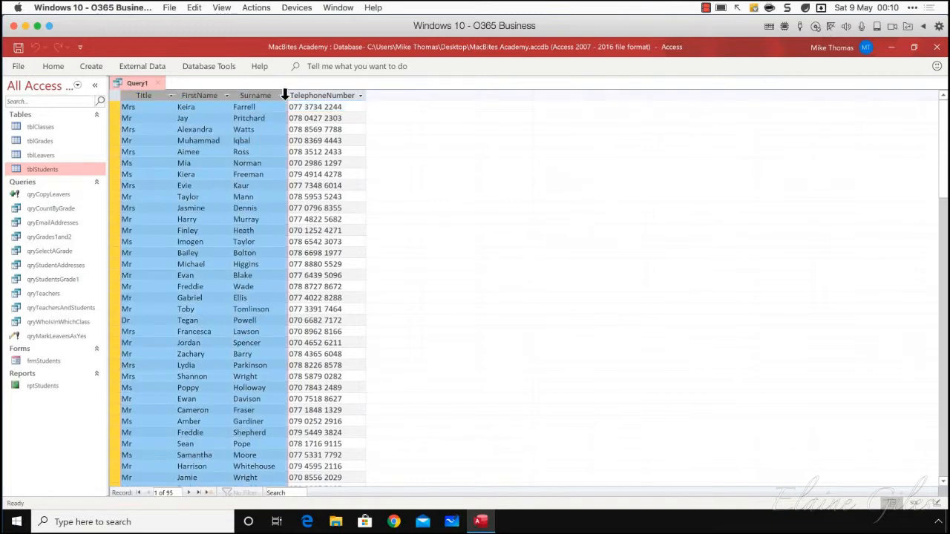
{"action": "left_click", "coordinate": [289, 104]}
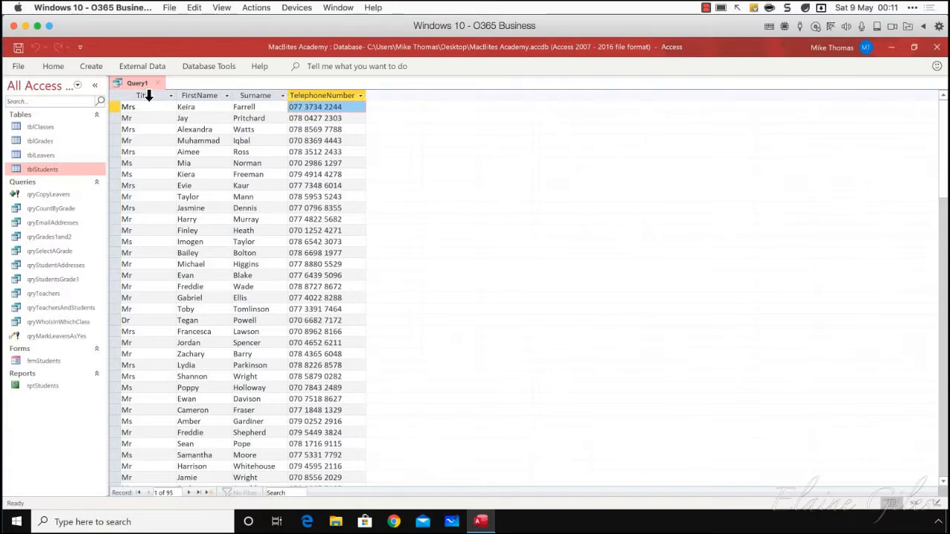
{"action": "left_click_drag", "start_coordinate": [149, 95], "coordinate": [356, 96]}
{"action": "left_click", "coordinate": [203, 107]}
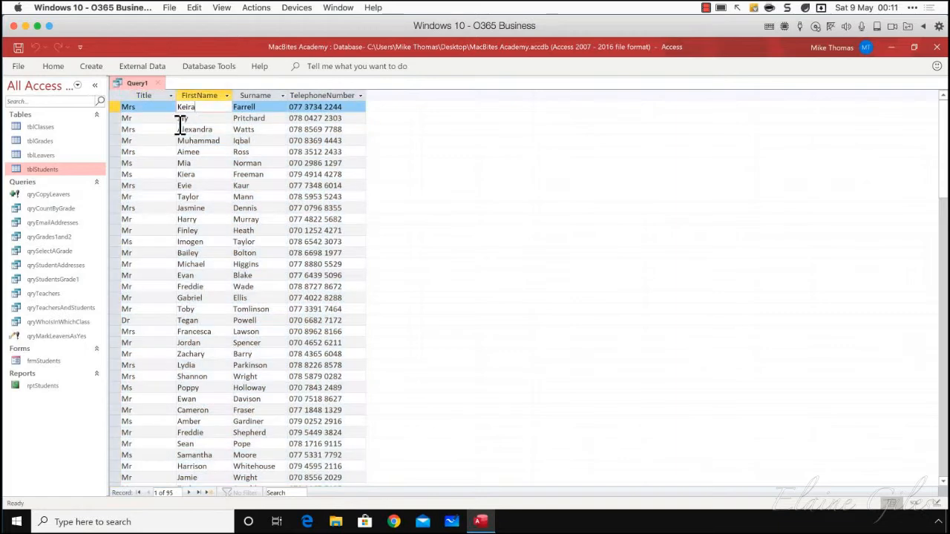
{"action": "left_click", "coordinate": [142, 69]}
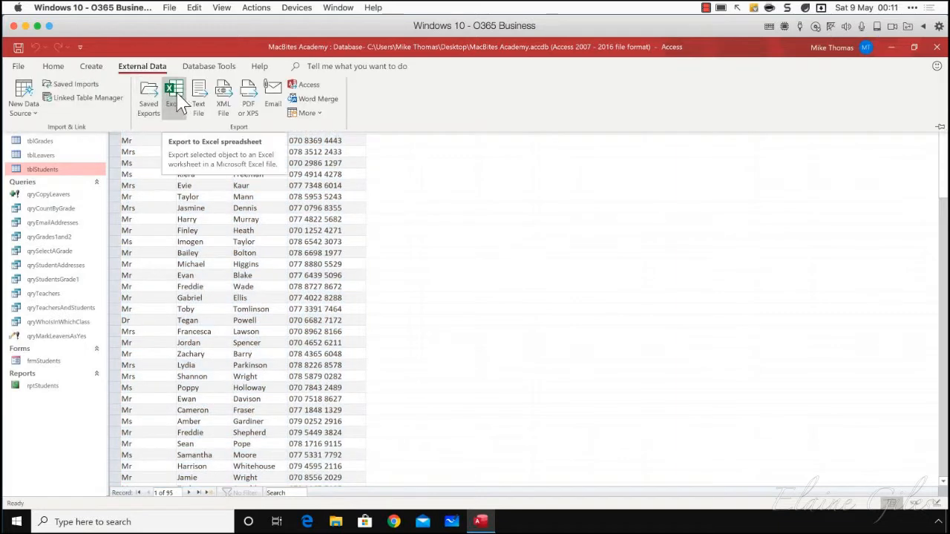
{"action": "left_click", "coordinate": [155, 211]}
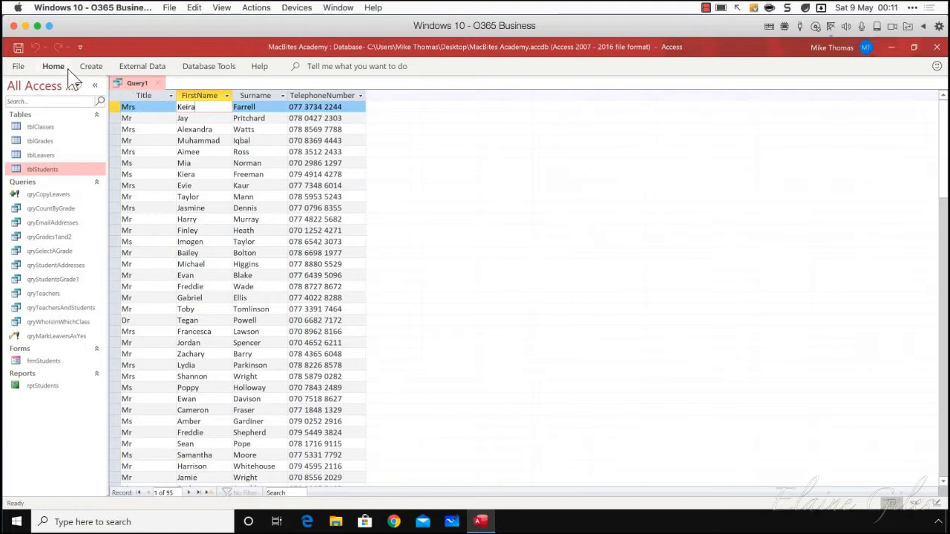
{"action": "right_click", "coordinate": [142, 85]}
{"action": "left_click", "coordinate": [178, 186]}
{"action": "left_click", "coordinate": [238, 140]}
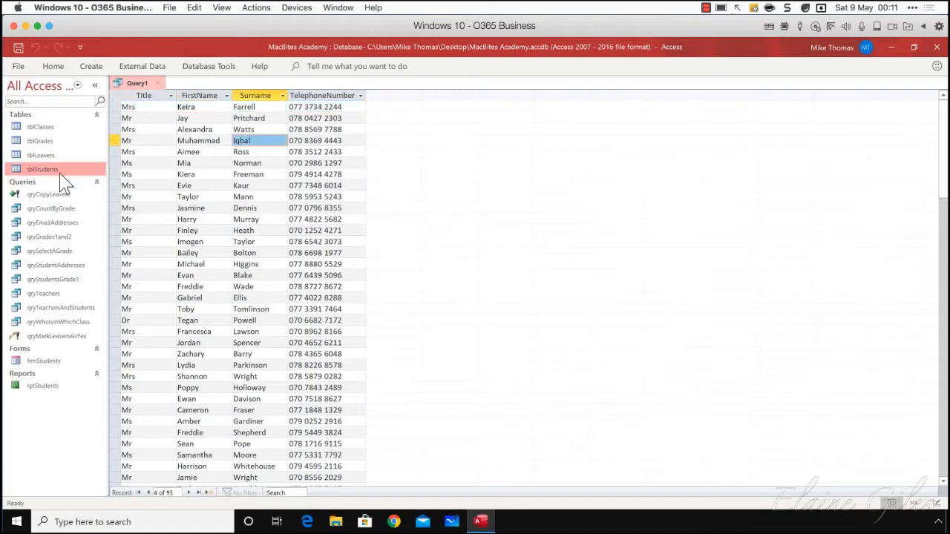
{"action": "left_click", "coordinate": [208, 67]}
{"action": "left_click", "coordinate": [154, 68]}
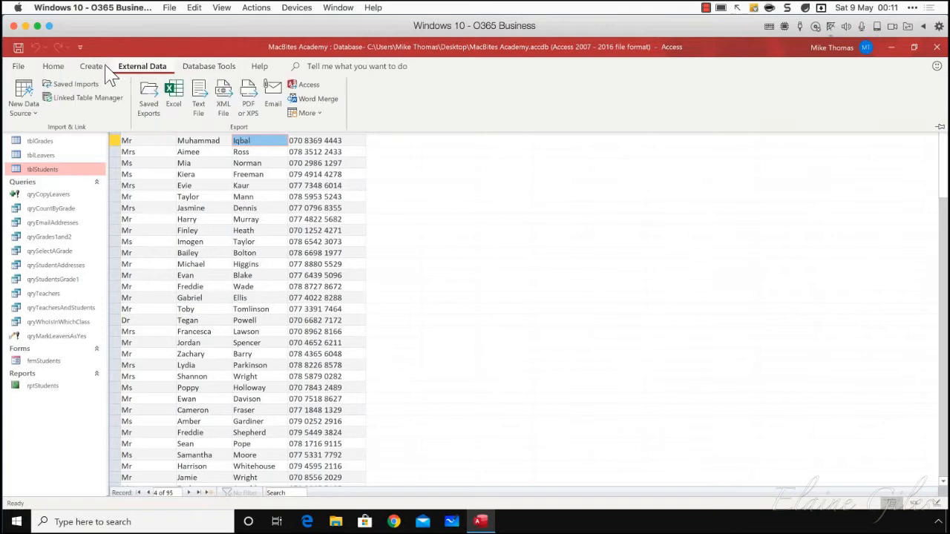
{"action": "left_click", "coordinate": [91, 68]}
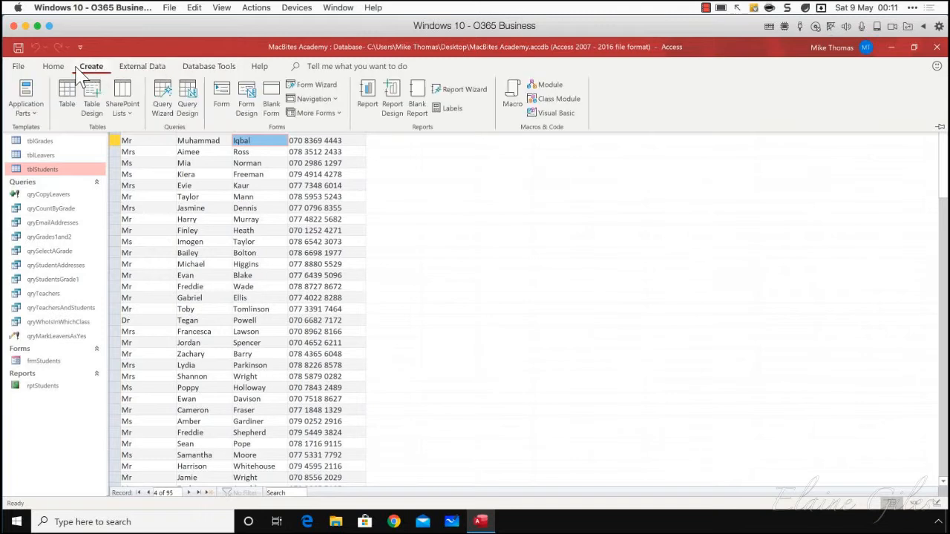
{"action": "left_click", "coordinate": [484, 250]}
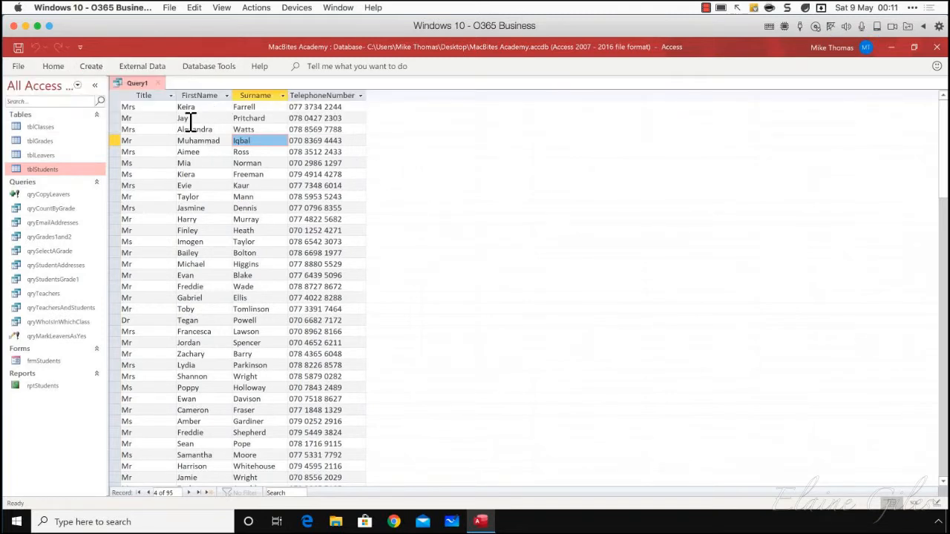
Return the query to Design view and make it a make-table query that creates tblTelephone9May2020 in the current database
{"action": "right_click", "coordinate": [141, 86]}
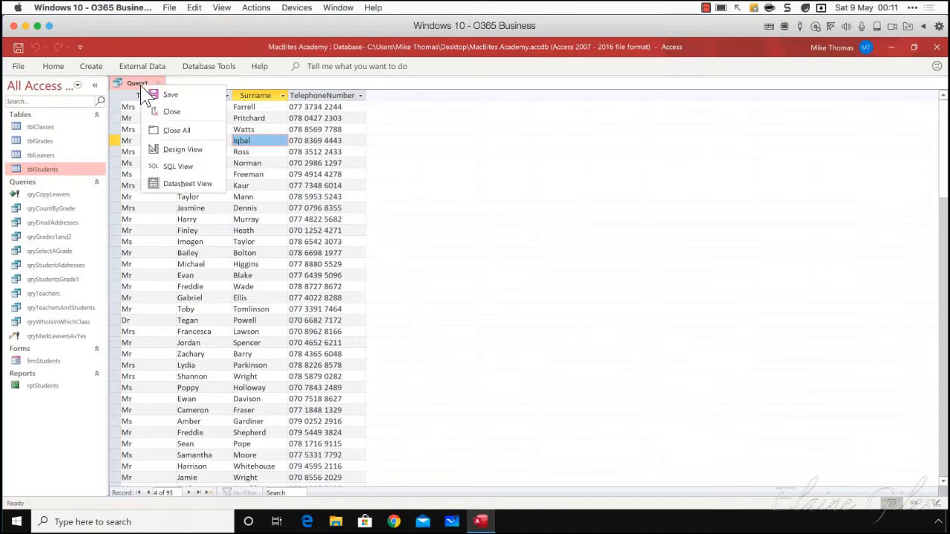
{"action": "left_click", "coordinate": [183, 150]}
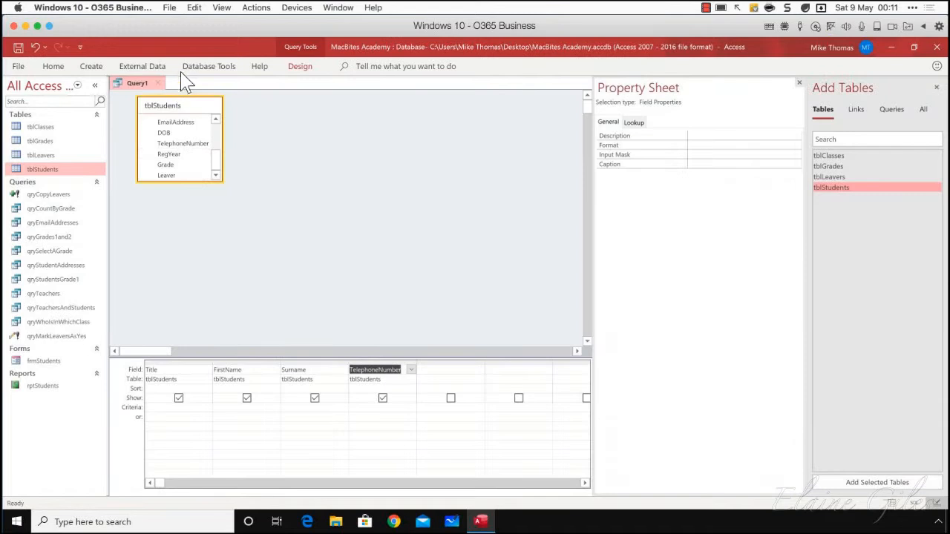
{"action": "right_click", "coordinate": [143, 91]}
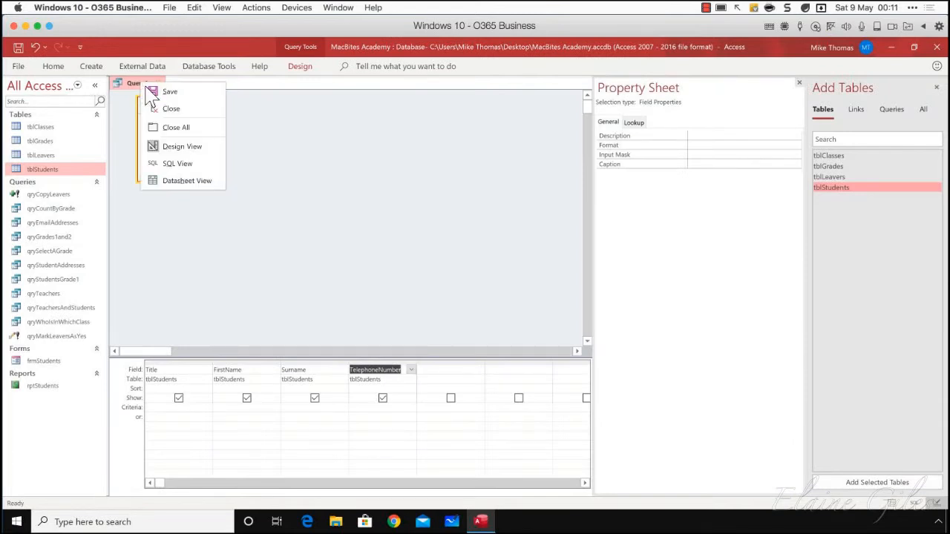
{"action": "left_click", "coordinate": [170, 154]}
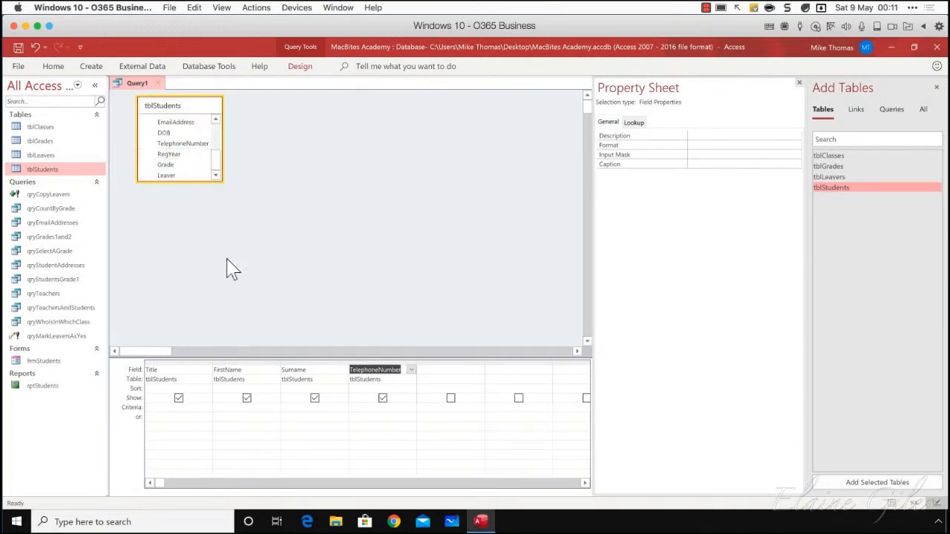
{"action": "left_click", "coordinate": [299, 68]}
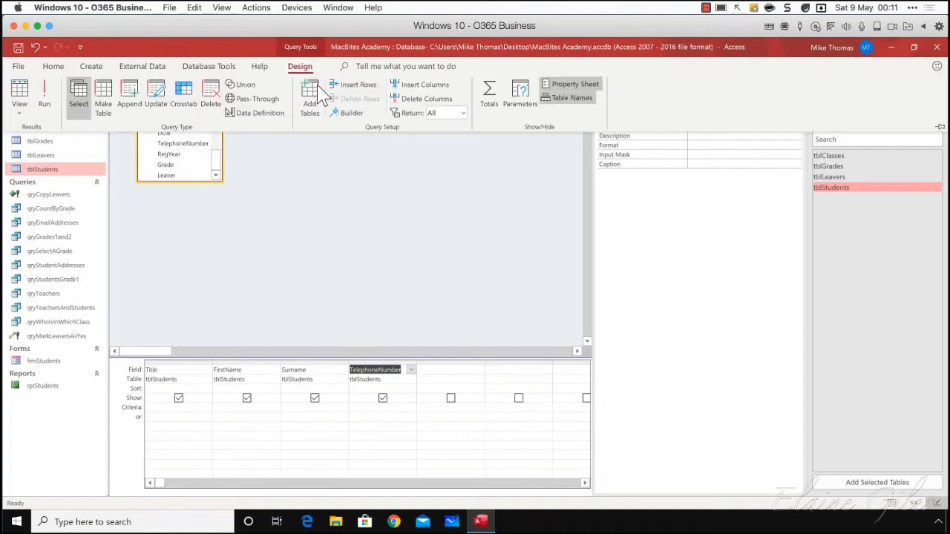
{"action": "left_click", "coordinate": [103, 105]}
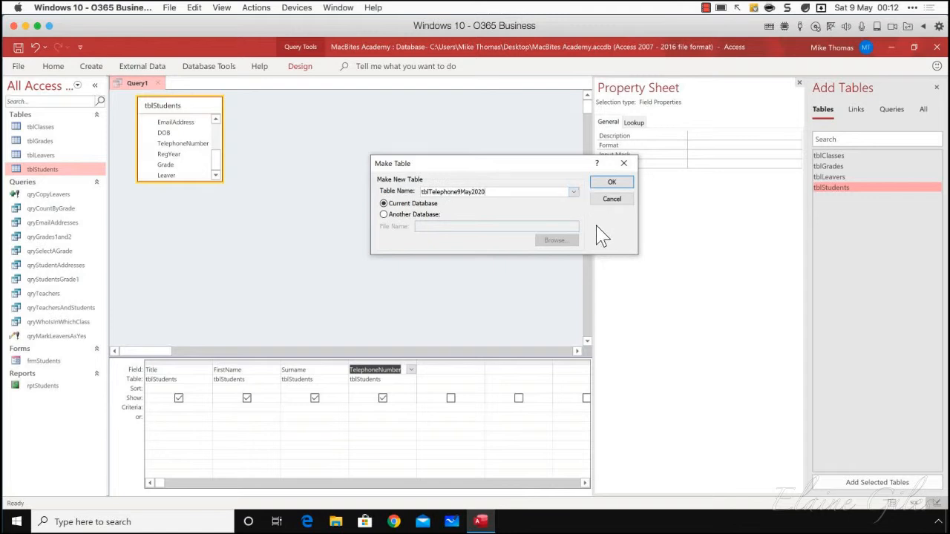
{"action": "left_click", "coordinate": [612, 184]}
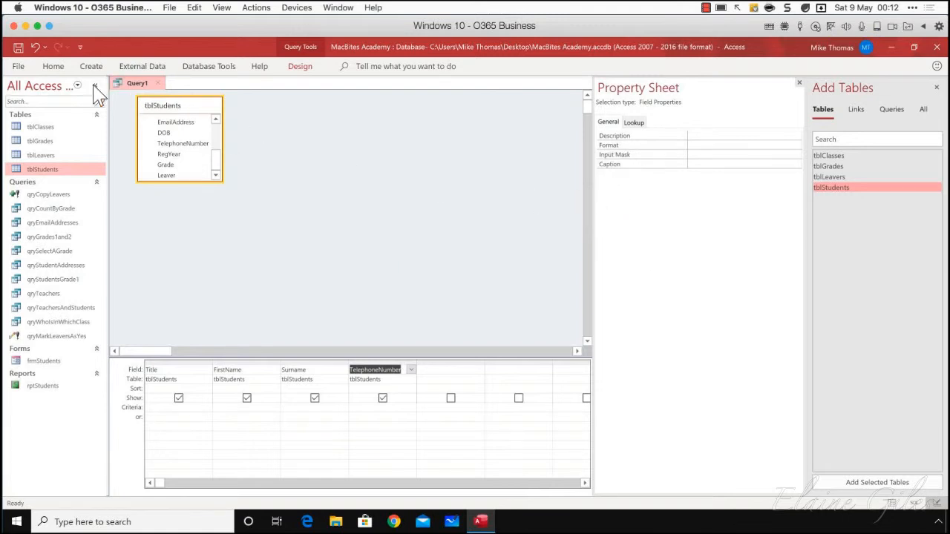
Run the make-table query, accept creating the new table, and close the query without saving it
{"action": "left_click", "coordinate": [300, 66]}
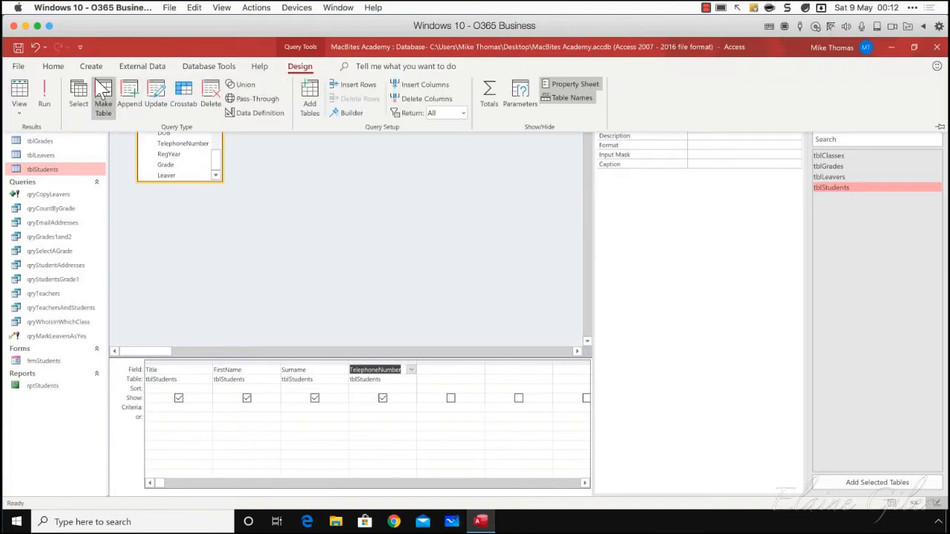
{"action": "left_click", "coordinate": [44, 95]}
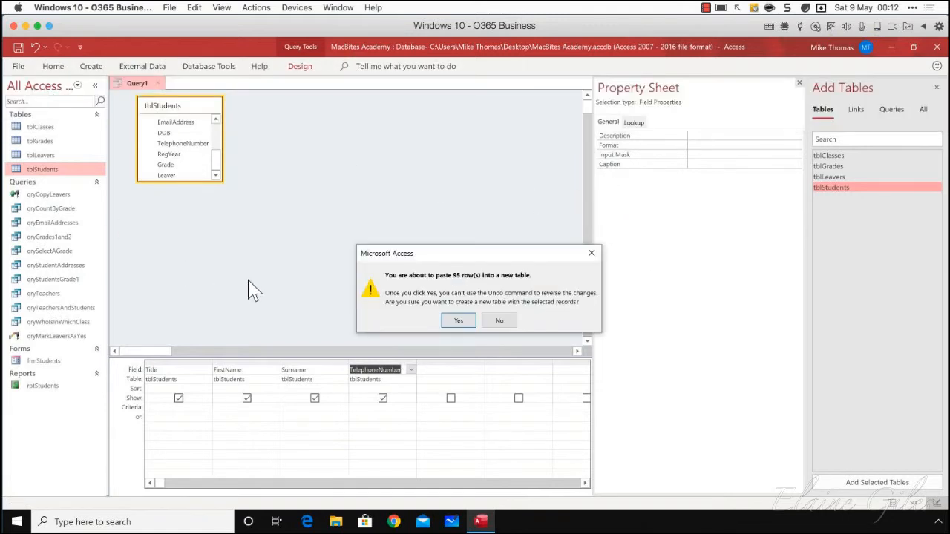
{"action": "left_click", "coordinate": [455, 324]}
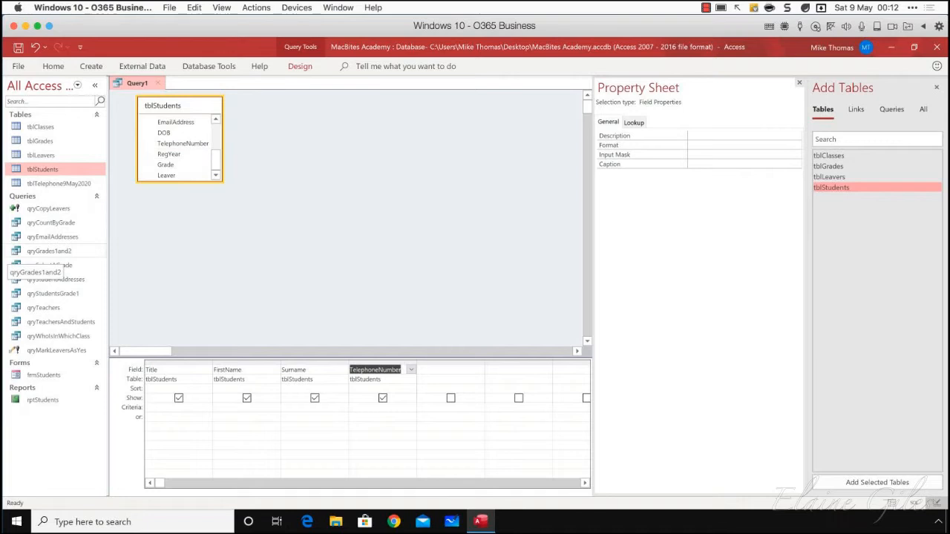
{"action": "left_click", "coordinate": [391, 245]}
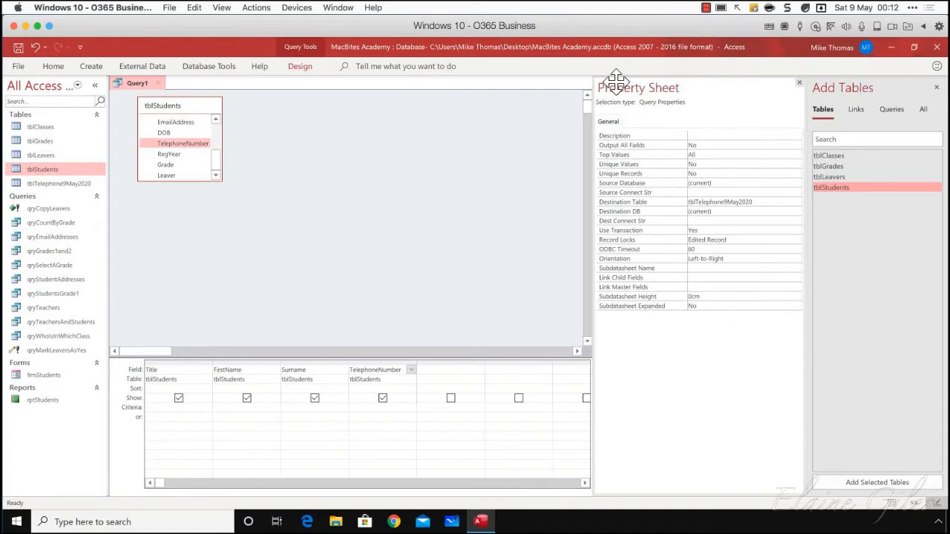
{"action": "left_click", "coordinate": [157, 83]}
{"action": "left_click", "coordinate": [481, 312]}
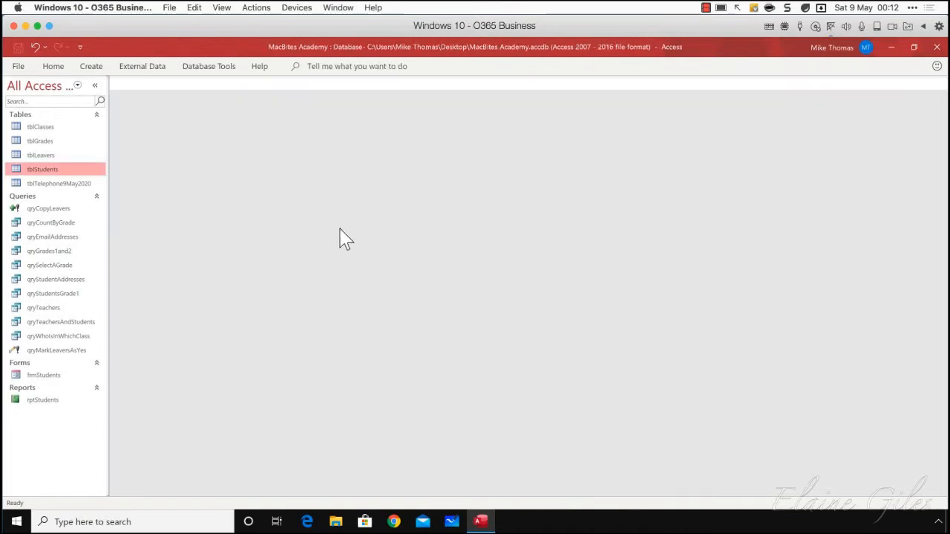
Open tblStudents and tblLeavers, compare their records and columns, and close both tables
{"action": "double_click", "coordinate": [58, 172]}
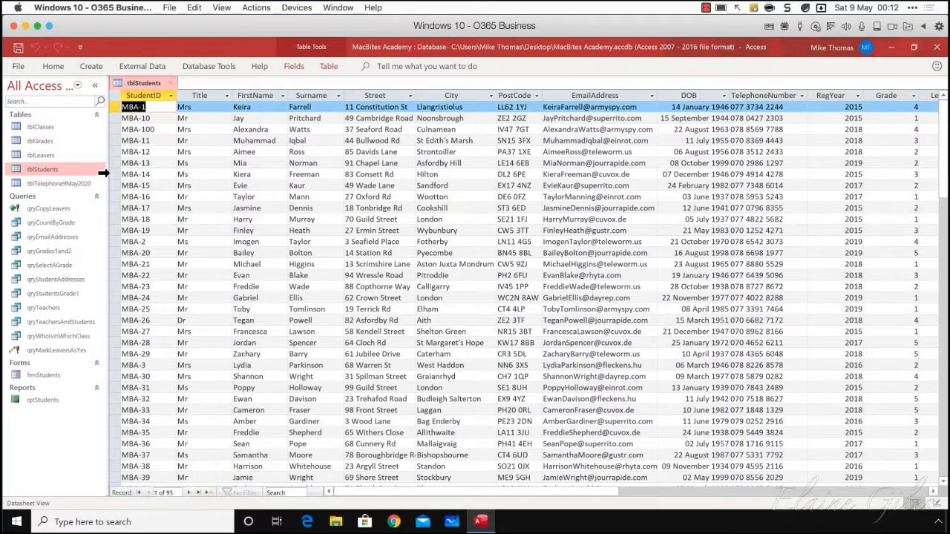
{"action": "double_click", "coordinate": [56, 158]}
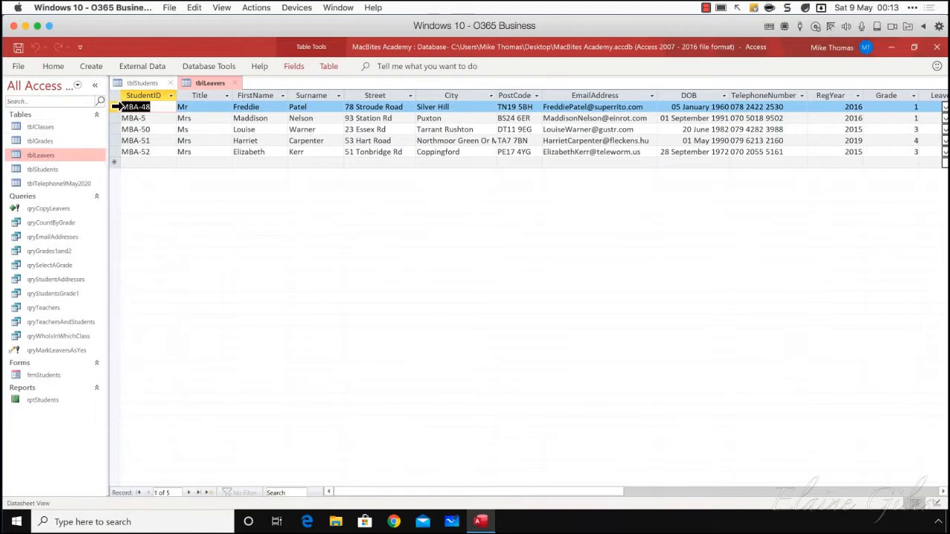
{"action": "left_click_drag", "start_coordinate": [117, 107], "coordinate": [121, 152]}
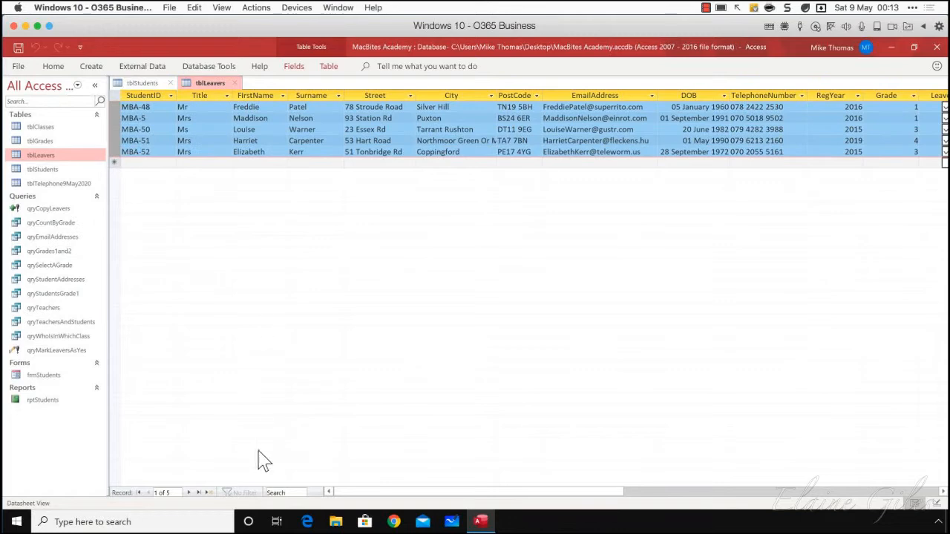
{"action": "double_click", "coordinate": [42, 169]}
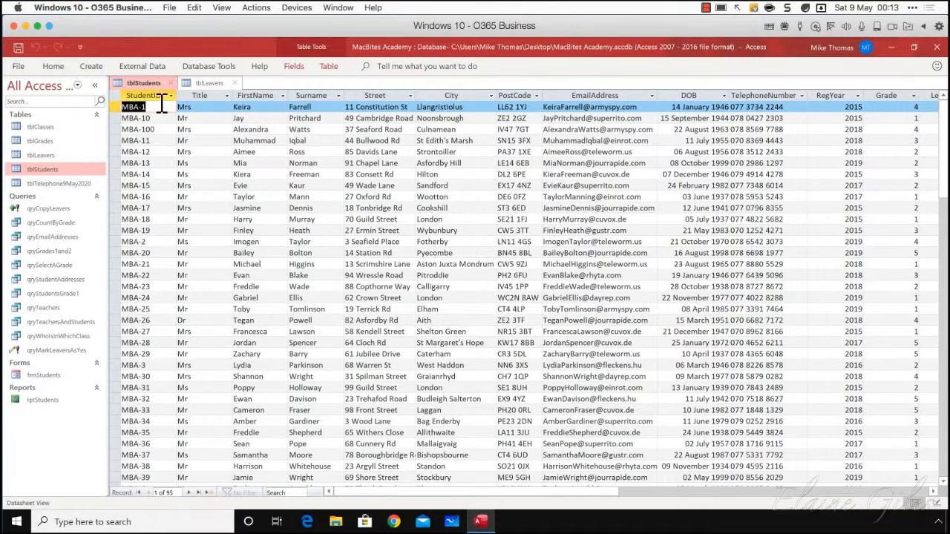
{"action": "left_click_drag", "start_coordinate": [158, 95], "coordinate": [228, 122]}
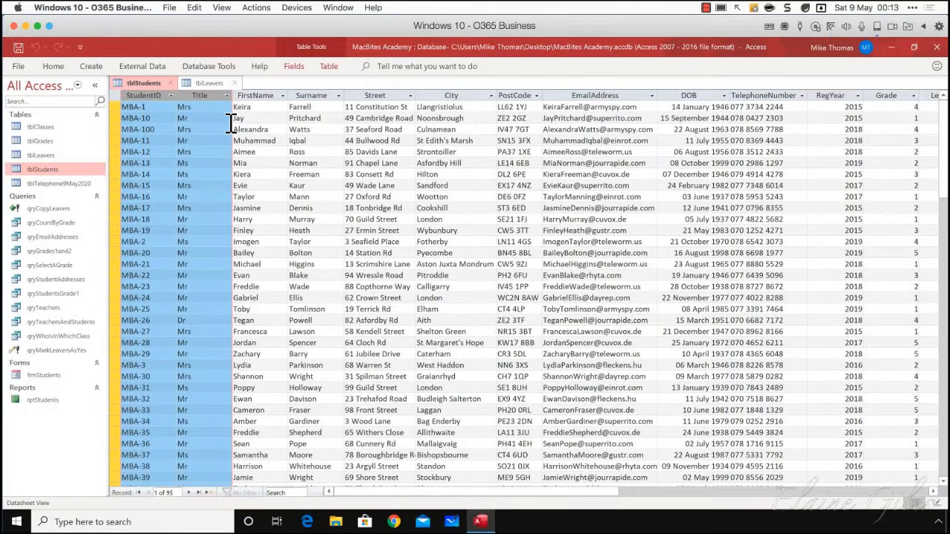
{"action": "left_click", "coordinate": [234, 83]}
{"action": "left_click", "coordinate": [172, 84]}
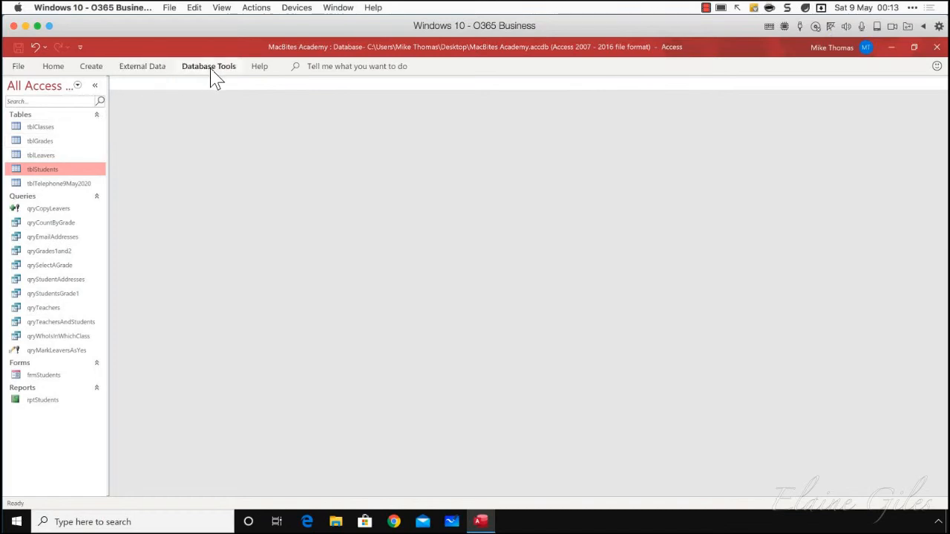
Create a new query in Design view, add tblStudents, and enlarge its field list until all fields show
{"action": "left_click", "coordinate": [91, 68]}
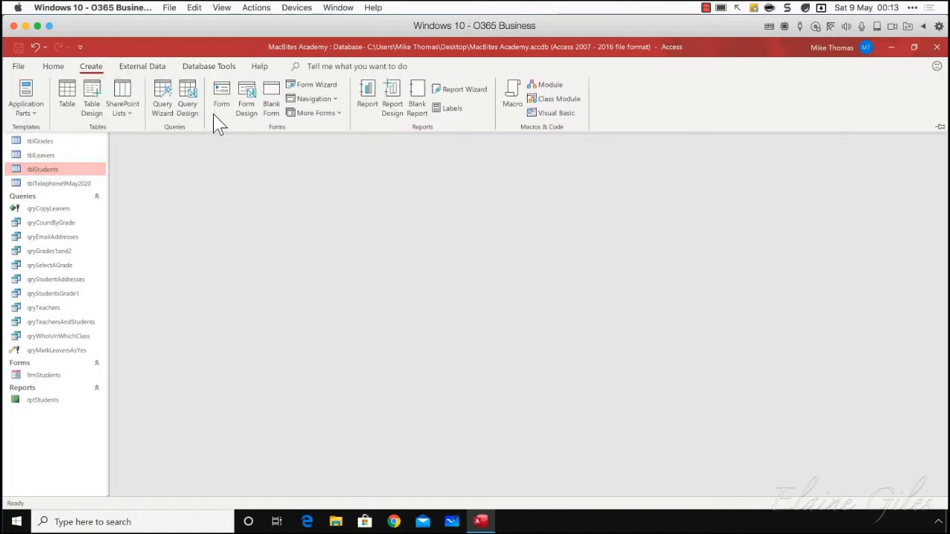
{"action": "left_click", "coordinate": [188, 104]}
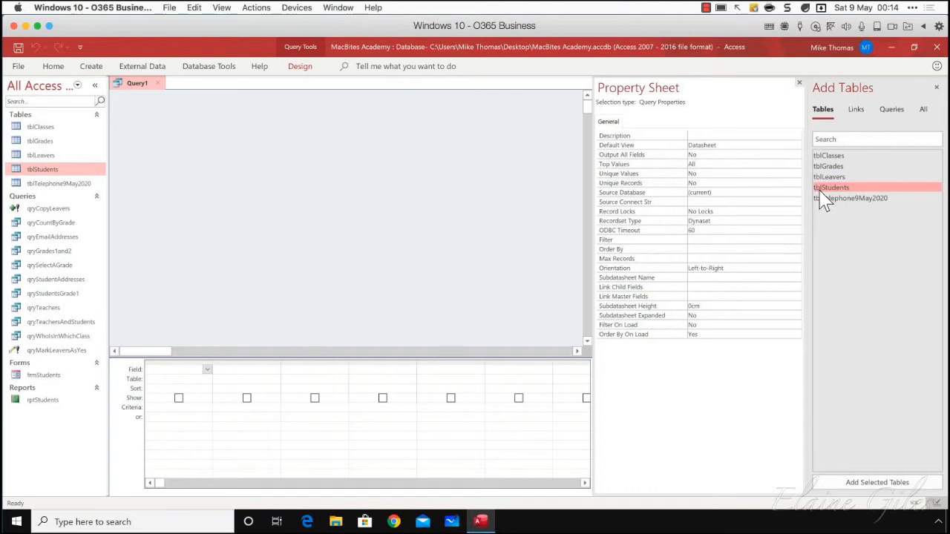
{"action": "left_click_drag", "start_coordinate": [823, 192], "coordinate": [241, 148]}
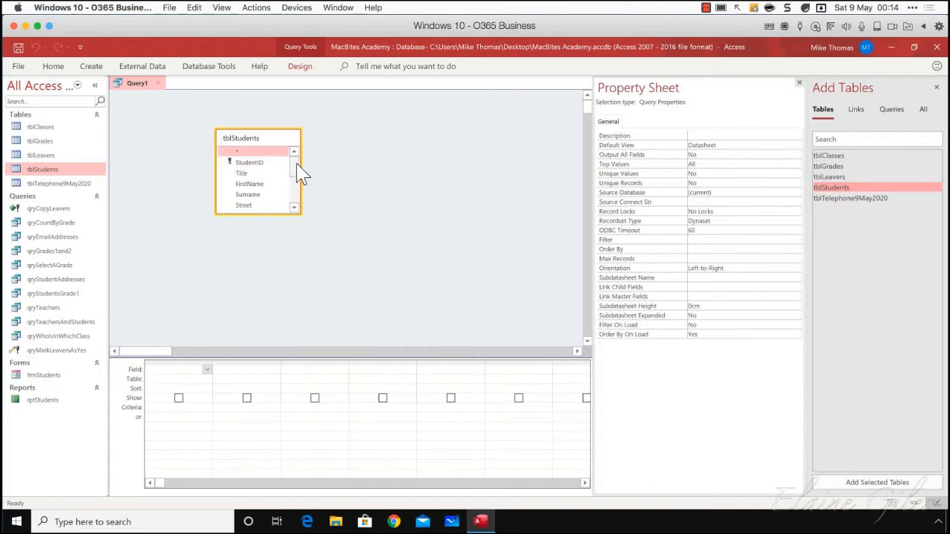
{"action": "left_click_drag", "start_coordinate": [261, 215], "coordinate": [268, 317]}
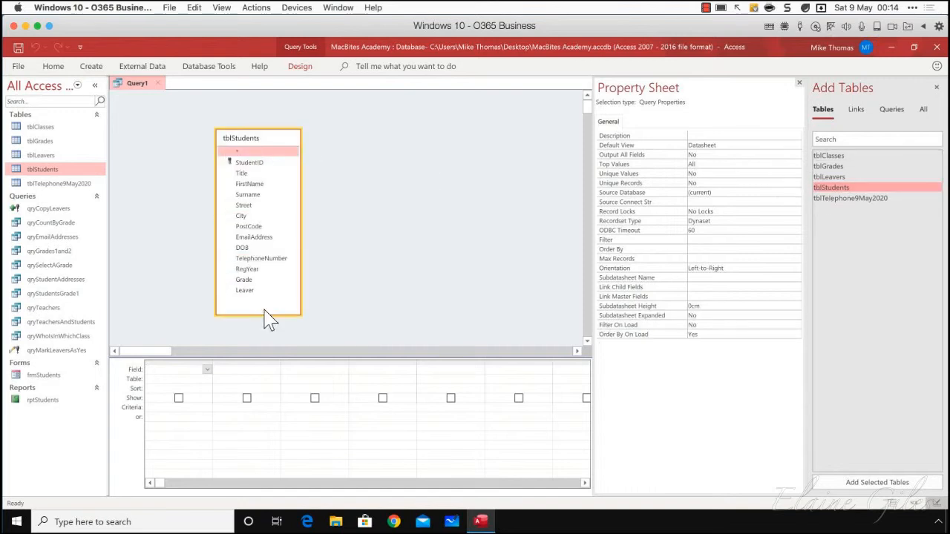
Add all the tblStudents fields from StudentID to Leaver to the query design grid
{"action": "left_click", "coordinate": [253, 165]}
{"action": "left_click", "coordinate": [247, 291]}
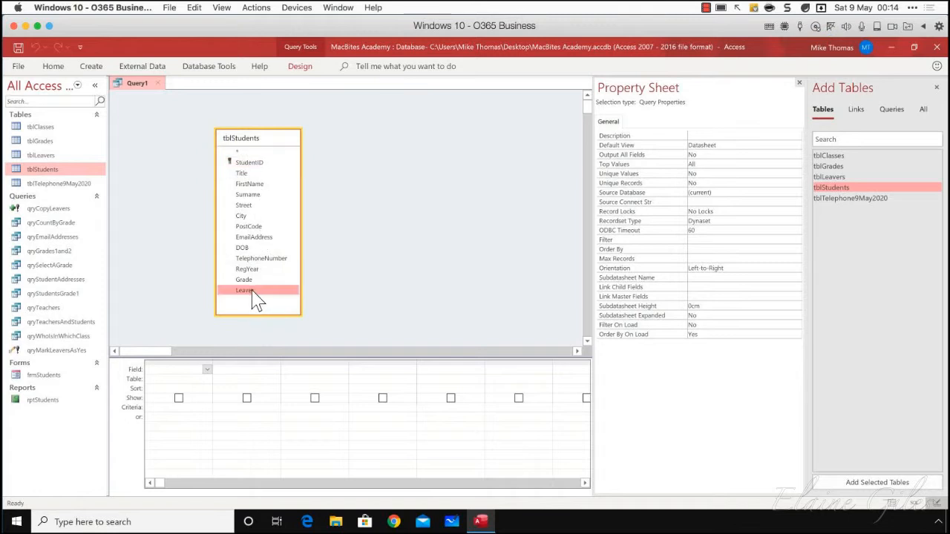
{"action": "left_click", "coordinate": [250, 165], "text": "shift"}
{"action": "left_click_drag", "start_coordinate": [251, 213], "coordinate": [190, 369]}
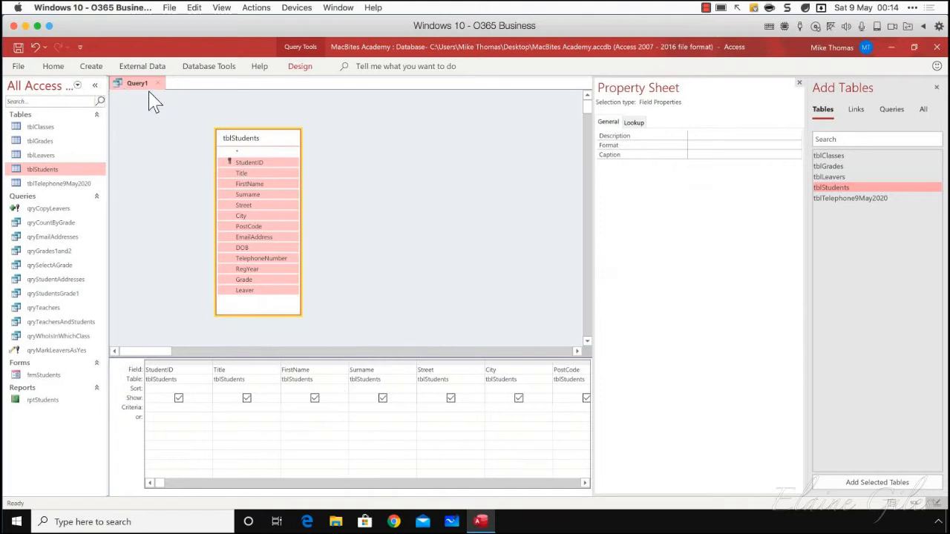
Switch the query to SQL view and examine the SELECT statement and its tblStudents field references
{"action": "left_click", "coordinate": [298, 67]}
{"action": "left_click", "coordinate": [25, 115]}
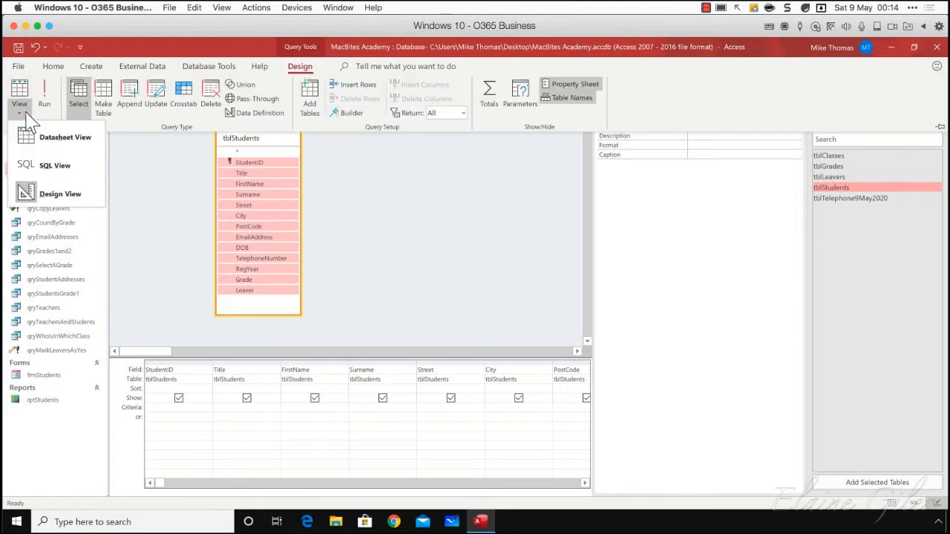
{"action": "left_click", "coordinate": [48, 165]}
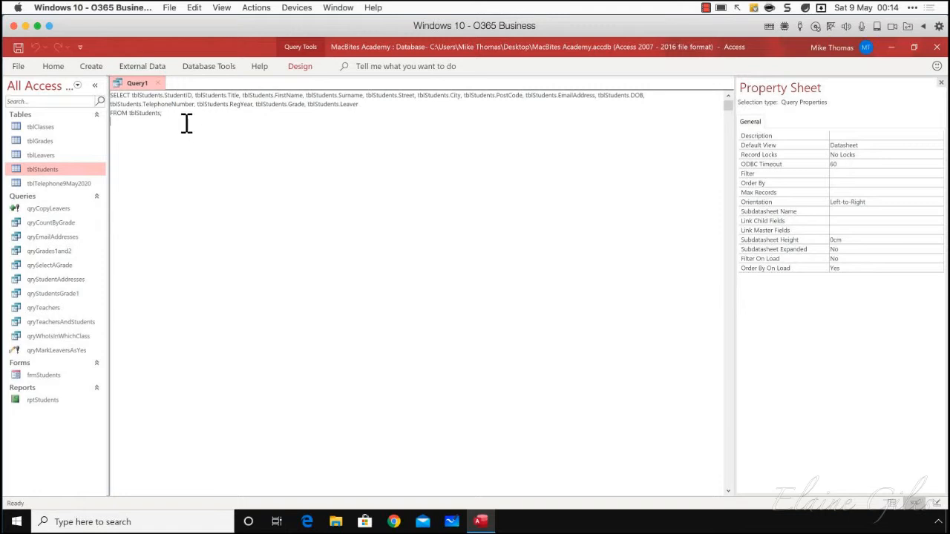
{"action": "left_click_drag", "start_coordinate": [171, 117], "coordinate": [96, 86]}
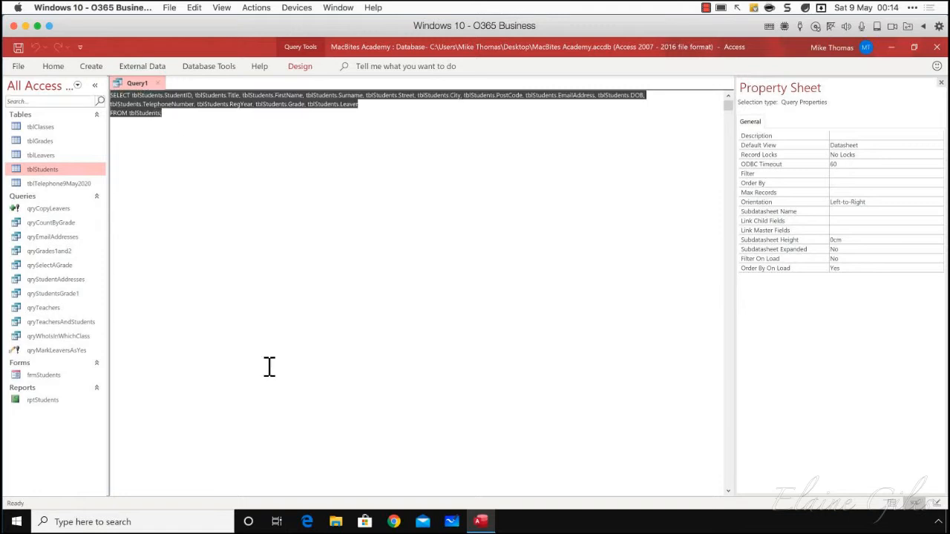
{"action": "left_click", "coordinate": [172, 116]}
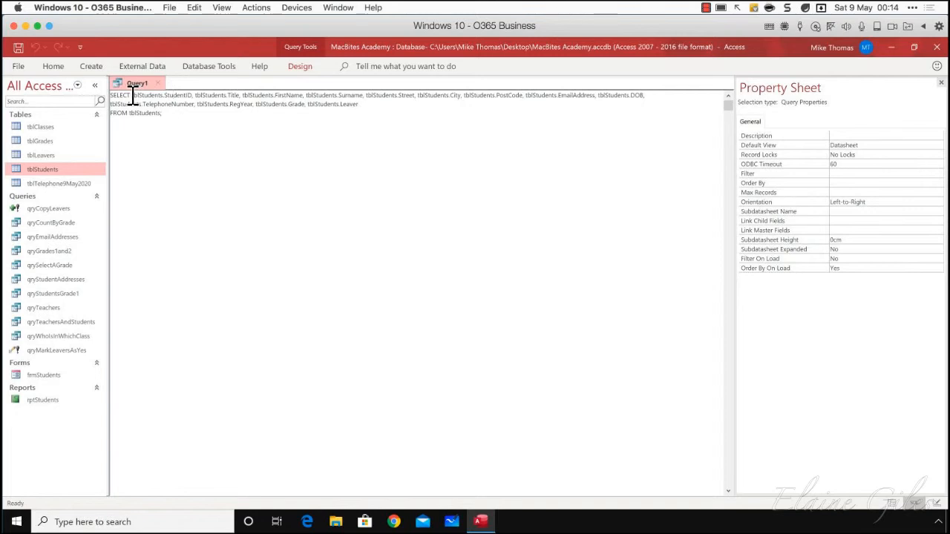
{"action": "left_click_drag", "start_coordinate": [133, 96], "coordinate": [274, 97]}
{"action": "double_click", "coordinate": [158, 96]}
Copy the query's whole SQL statement and paste it into a new Notepad document
{"action": "left_click_drag", "start_coordinate": [175, 115], "coordinate": [102, 87]}
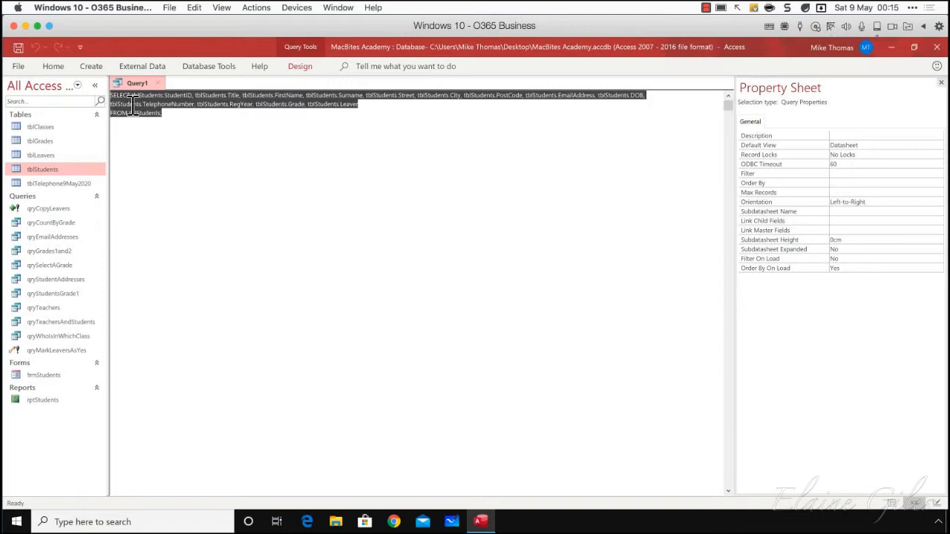
{"action": "right_click", "coordinate": [134, 107]}
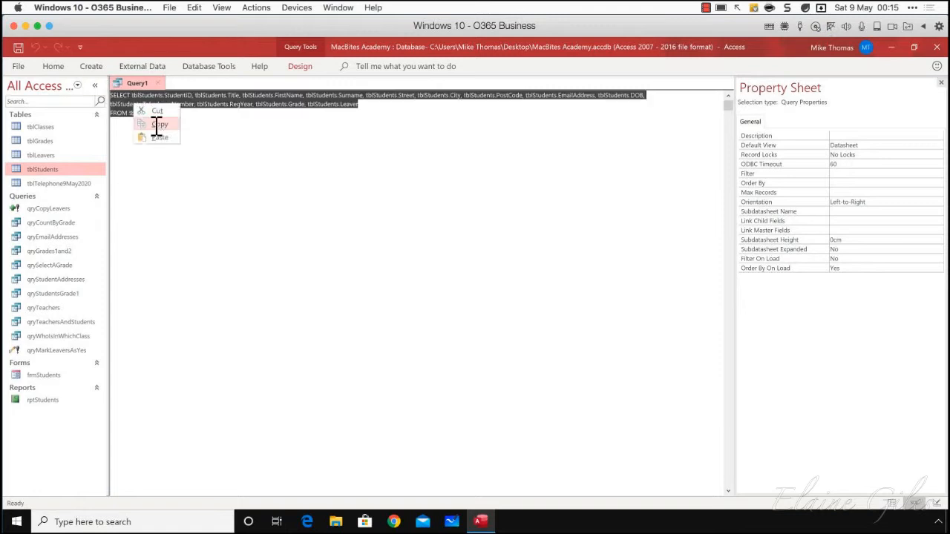
{"action": "left_click", "coordinate": [157, 125]}
{"action": "left_click", "coordinate": [16, 522]}
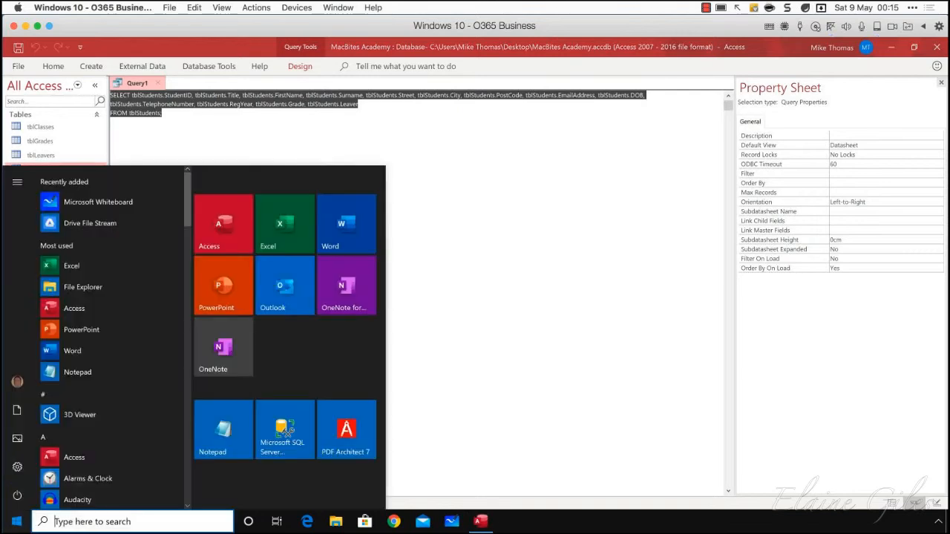
{"action": "left_click", "coordinate": [222, 430]}
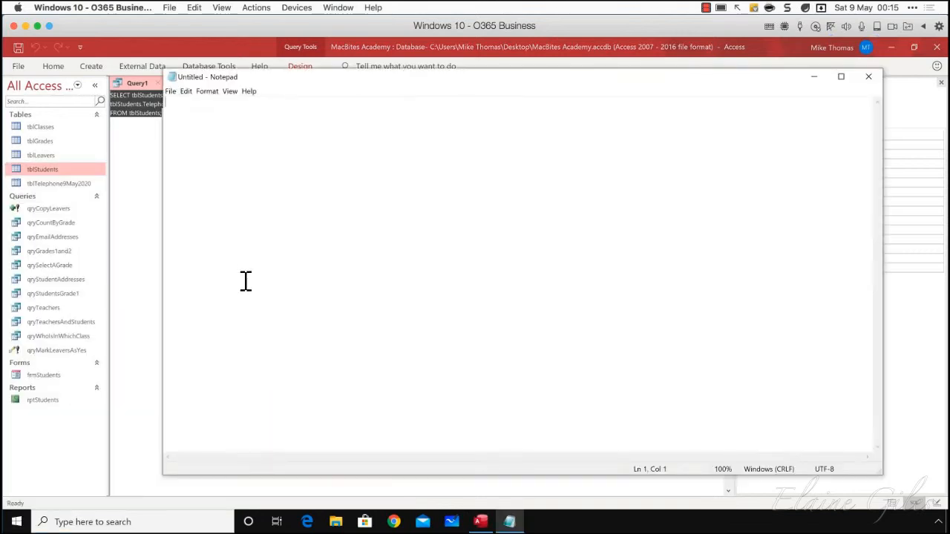
{"action": "key", "text": "ctrl+v"}
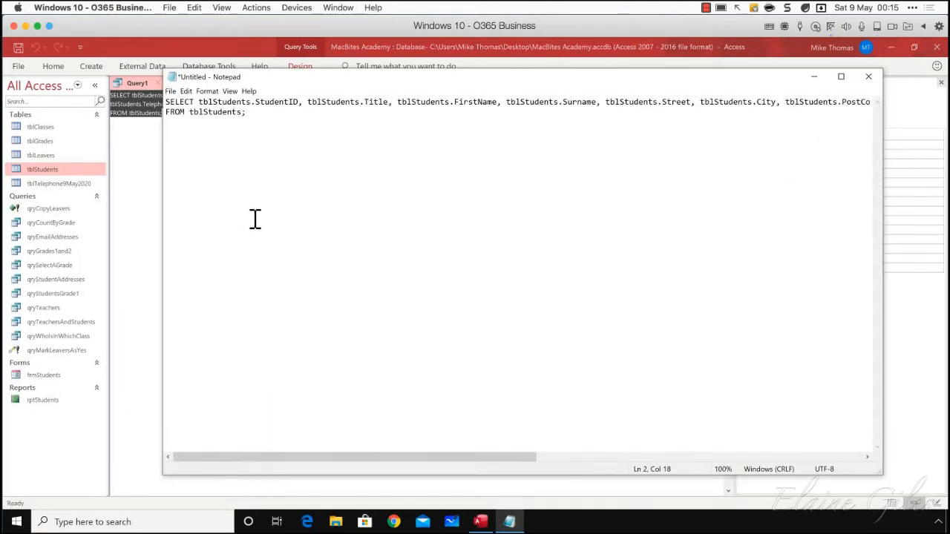
Switch back to Access and close the tblStudents query without saving its design
{"action": "left_click", "coordinate": [144, 208]}
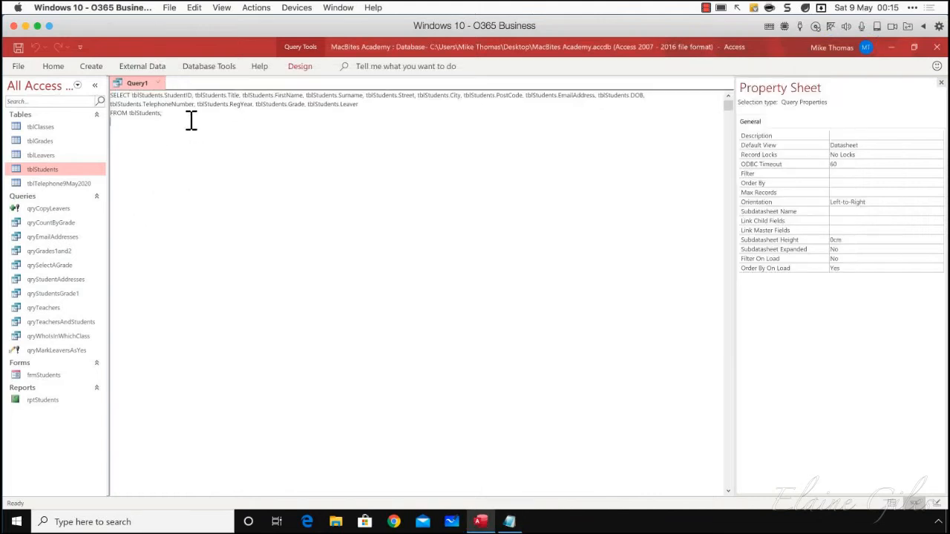
{"action": "left_click", "coordinate": [158, 83]}
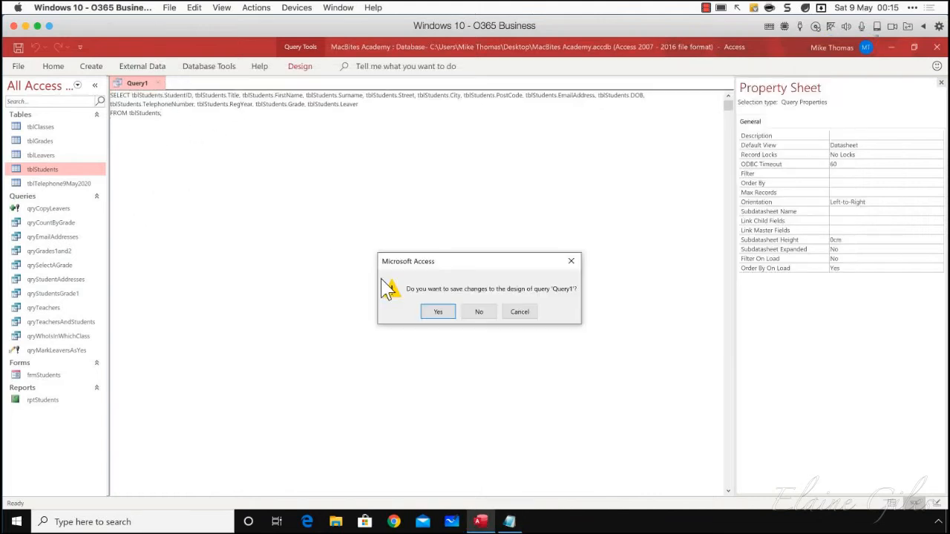
{"action": "left_click", "coordinate": [480, 313]}
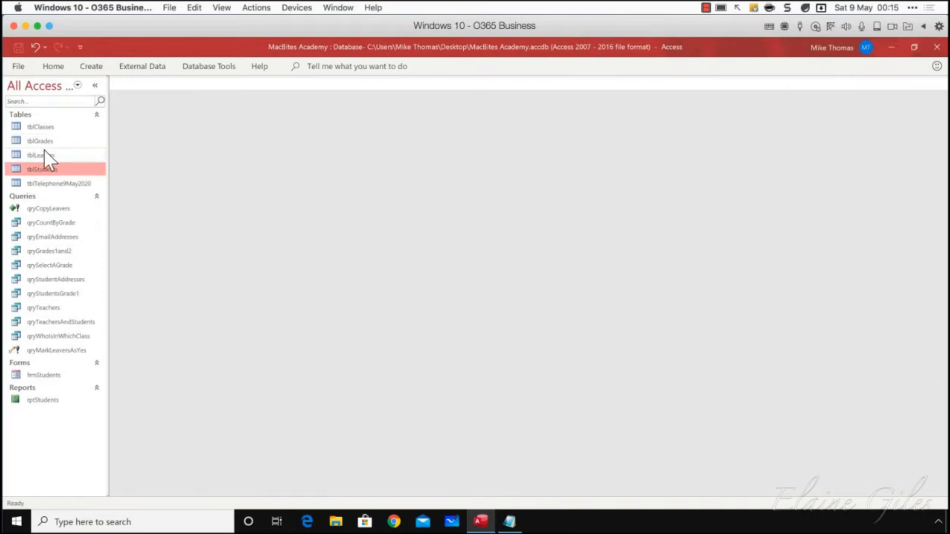
Create a new query in Design view, add tblLeavers, and enlarge its field list until all fields show
{"action": "left_click", "coordinate": [93, 69]}
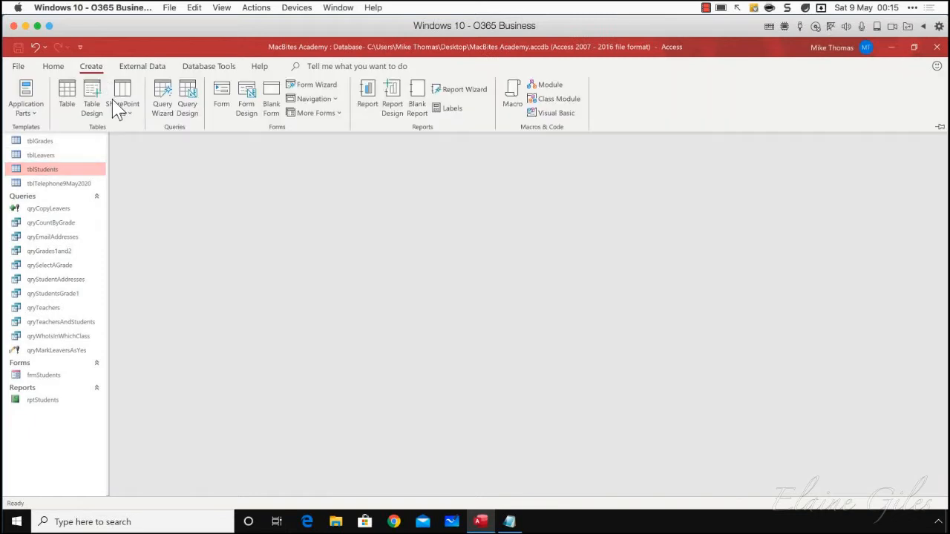
{"action": "left_click", "coordinate": [187, 108]}
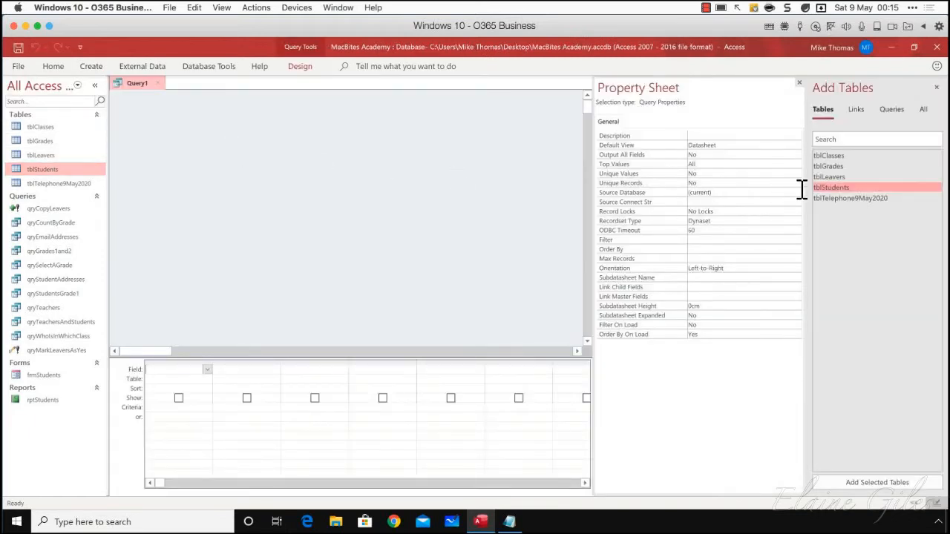
{"action": "left_click_drag", "start_coordinate": [829, 176], "coordinate": [215, 107]}
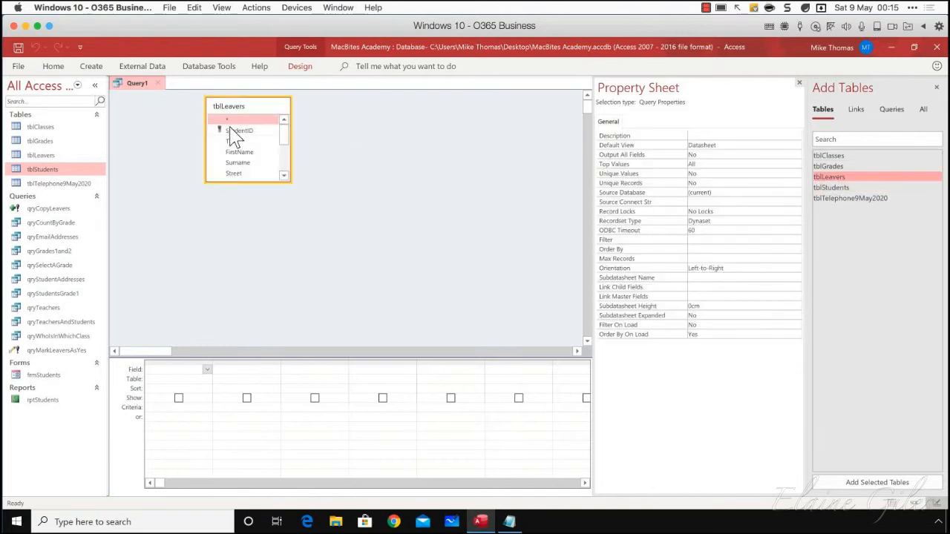
{"action": "left_click", "coordinate": [258, 180]}
{"action": "left_click_drag", "start_coordinate": [257, 182], "coordinate": [257, 262]}
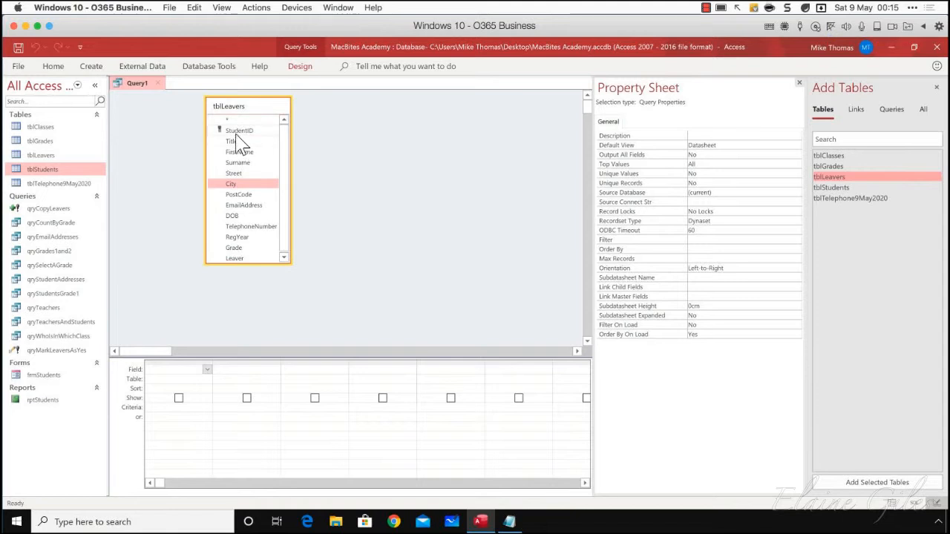
Add all the tblLeavers fields from StudentID to Leaver to the query design grid
{"action": "left_click", "coordinate": [240, 132]}
{"action": "left_click", "coordinate": [233, 259], "text": "shift"}
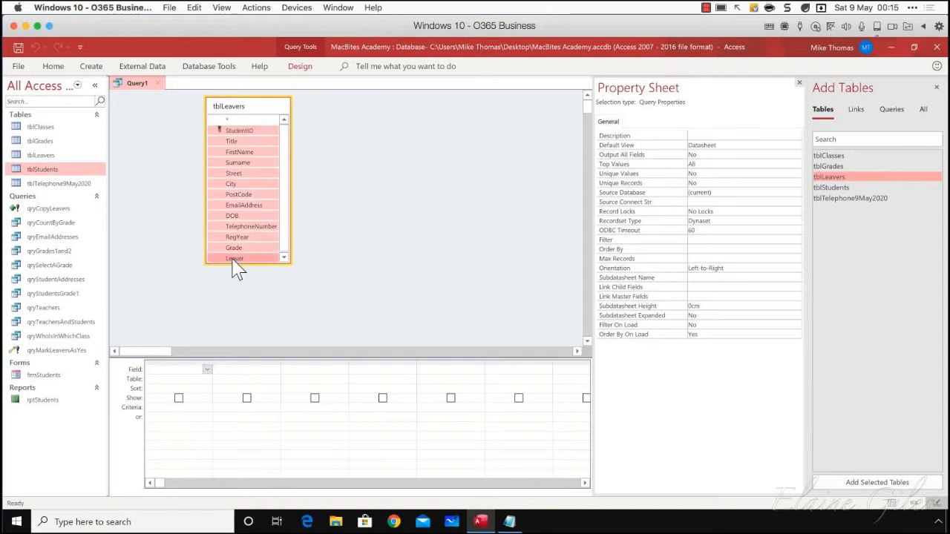
{"action": "left_click_drag", "start_coordinate": [233, 258], "coordinate": [189, 381]}
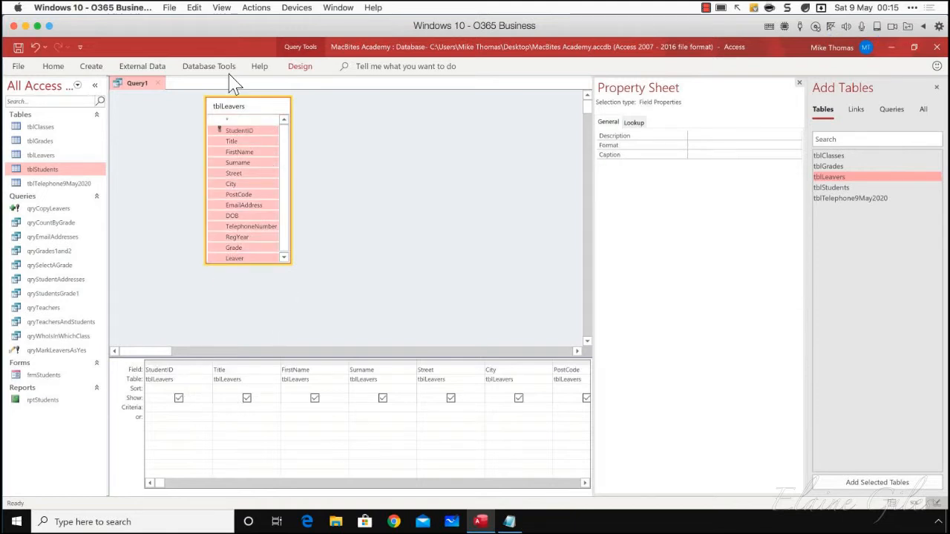
Copy the tblLeavers query's SQL into Notepad below the tblStudents statement, and insert UNION between the two statements
{"action": "left_click", "coordinate": [303, 68]}
{"action": "left_click", "coordinate": [19, 112]}
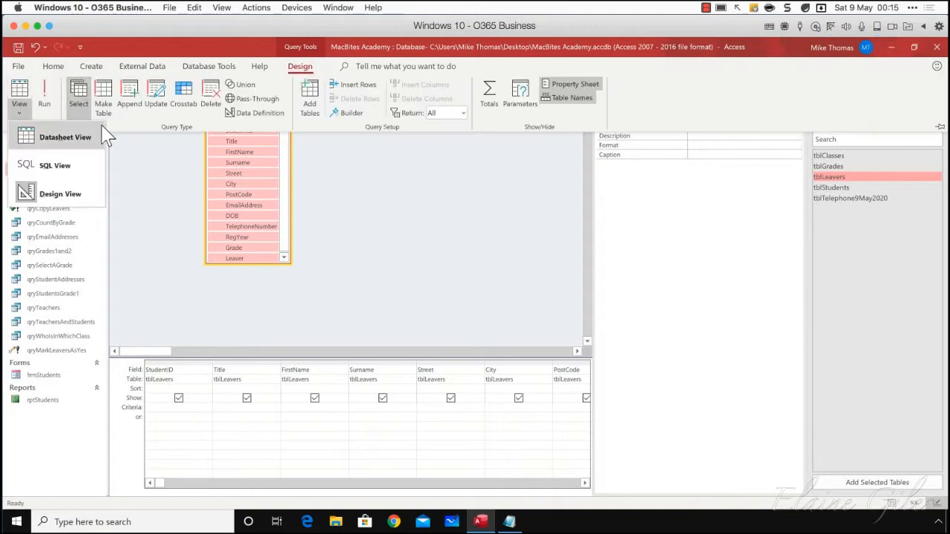
{"action": "left_click", "coordinate": [67, 164]}
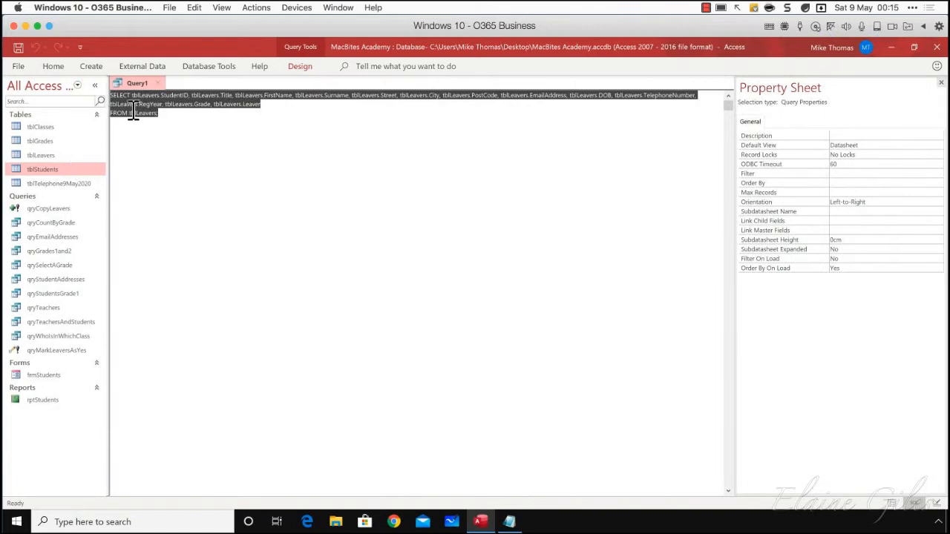
{"action": "left_click", "coordinate": [510, 522]}
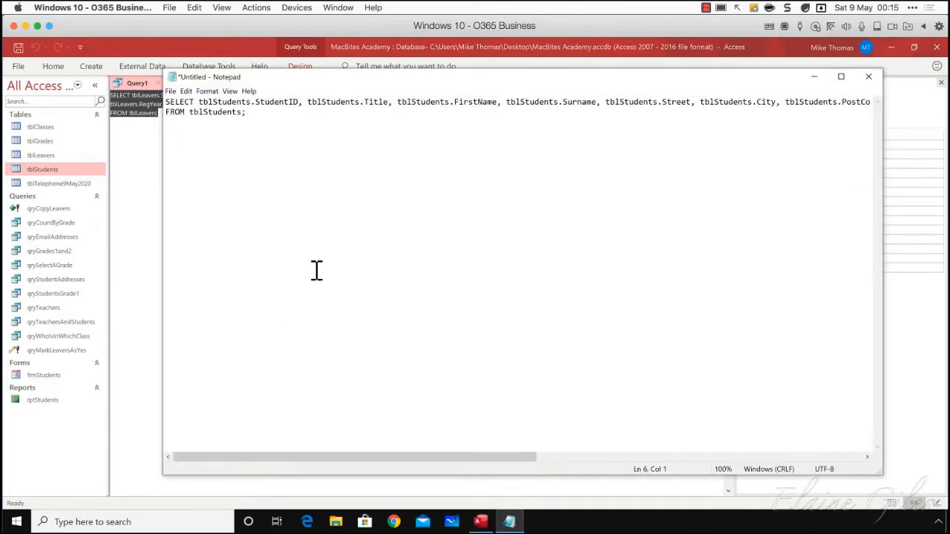
{"action": "key", "text": "ctrl+v"}
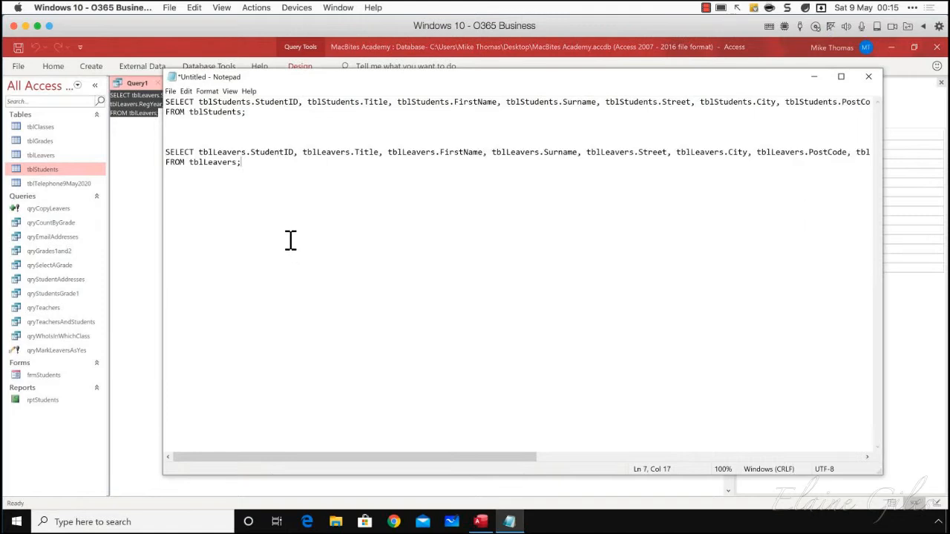
{"action": "left_click", "coordinate": [207, 136]}
{"action": "type", "text": "UNION"}
Return to Access and close the tblLeavers query without saving its design
{"action": "left_click", "coordinate": [151, 153]}
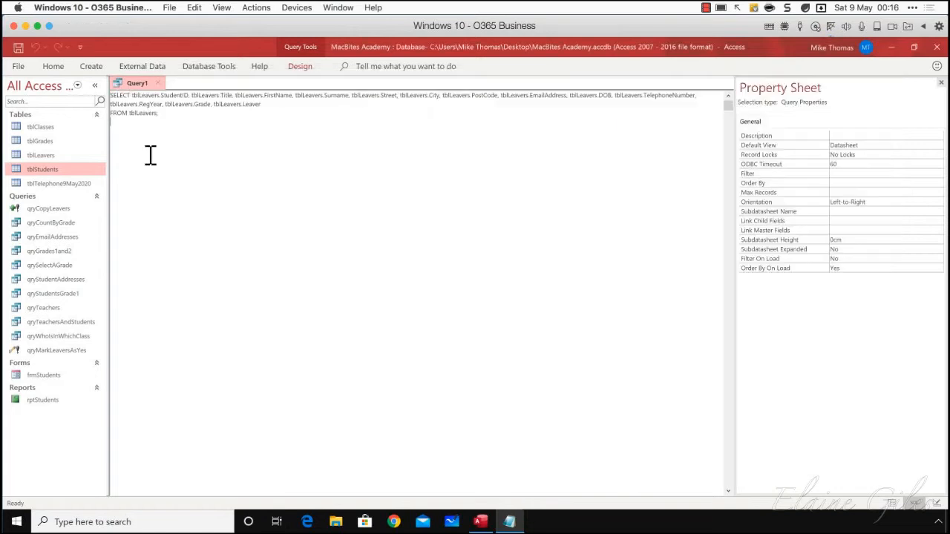
{"action": "left_click", "coordinate": [157, 83]}
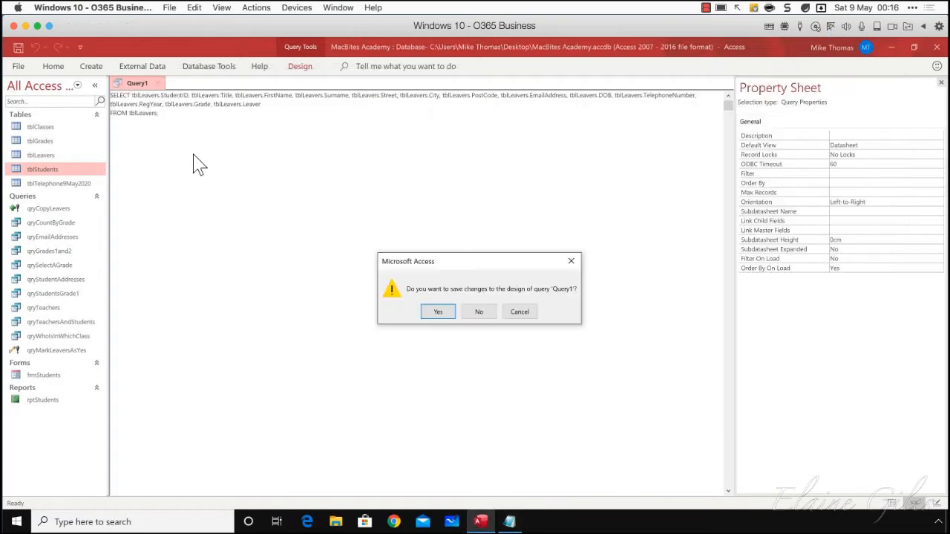
{"action": "left_click", "coordinate": [479, 313]}
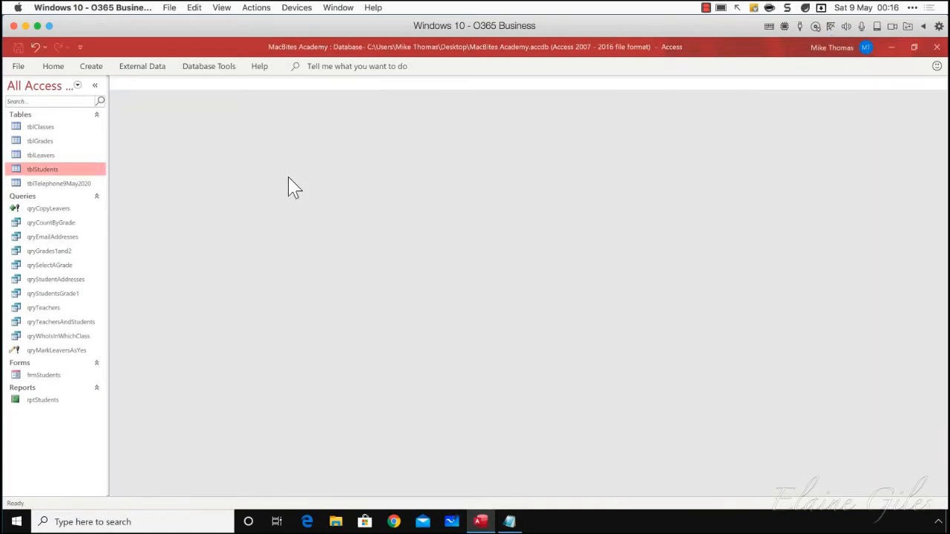
Create a new query without adding any tables and switch it to SQL view
{"action": "left_click", "coordinate": [99, 67]}
{"action": "left_click", "coordinate": [195, 108]}
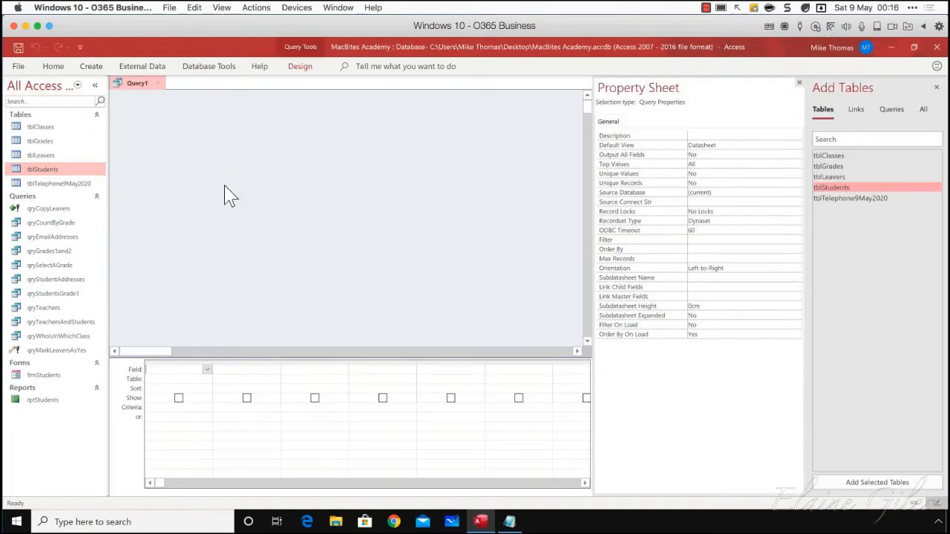
{"action": "left_click", "coordinate": [297, 66]}
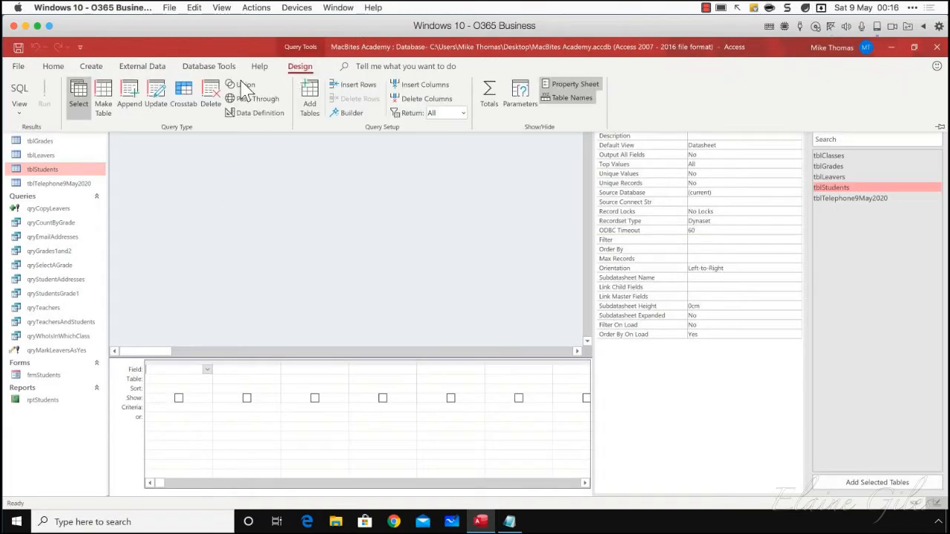
{"action": "left_click", "coordinate": [19, 108]}
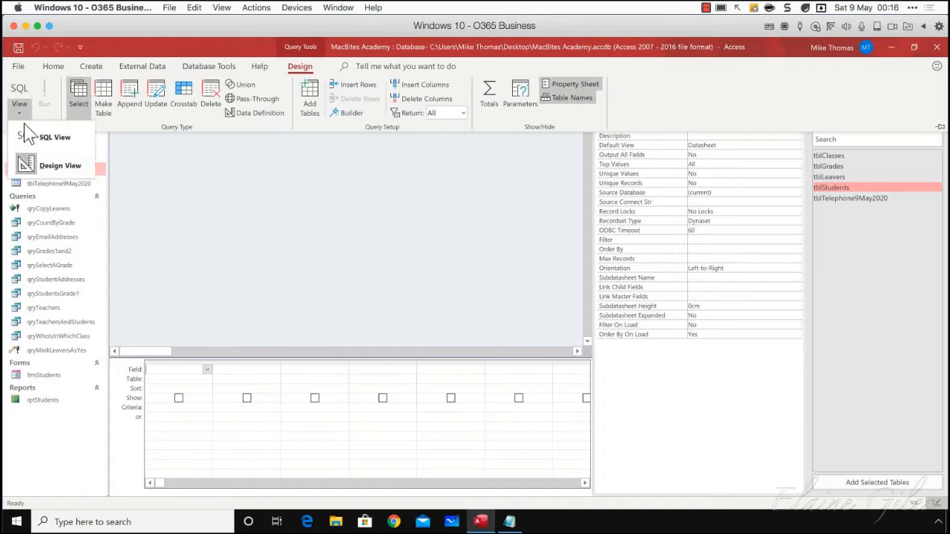
{"action": "left_click", "coordinate": [45, 137]}
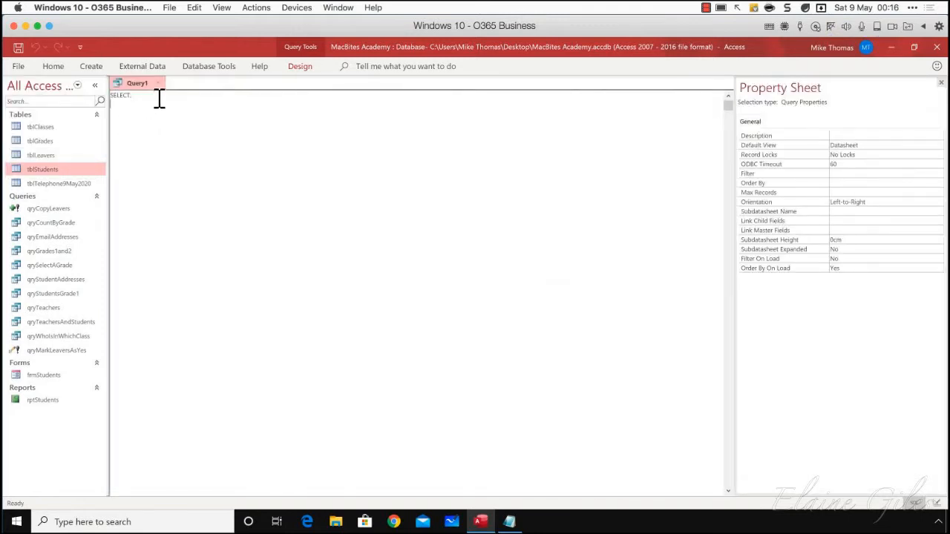
Replace the new query's default SELECT text with the complete UNION statement copied from Notepad
{"action": "left_click_drag", "start_coordinate": [159, 99], "coordinate": [62, 90]}
{"action": "left_click", "coordinate": [509, 522]}
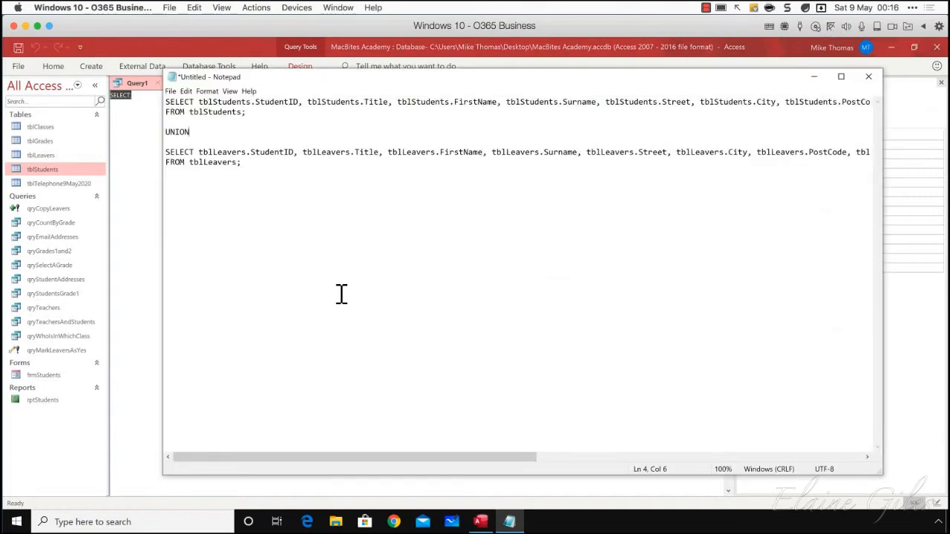
{"action": "left_click_drag", "start_coordinate": [243, 162], "coordinate": [134, 85]}
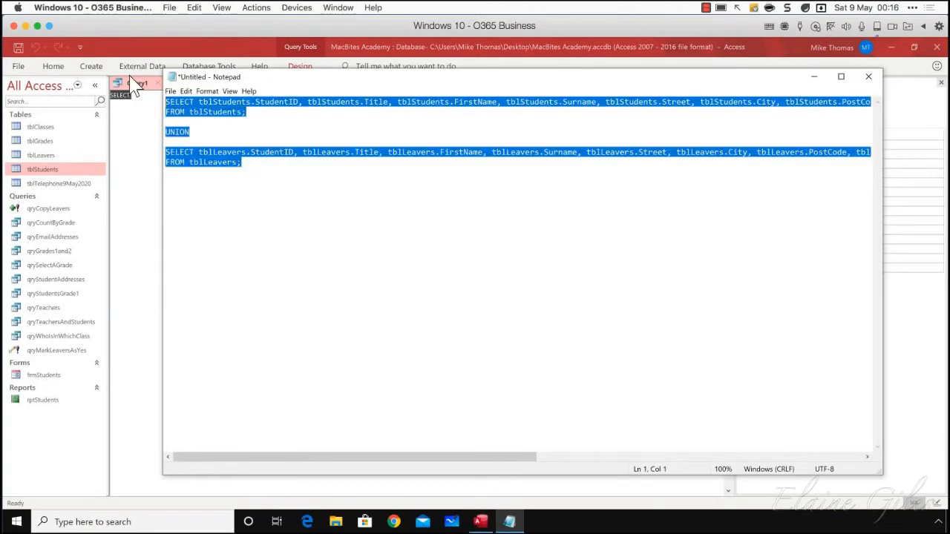
{"action": "left_click", "coordinate": [141, 110]}
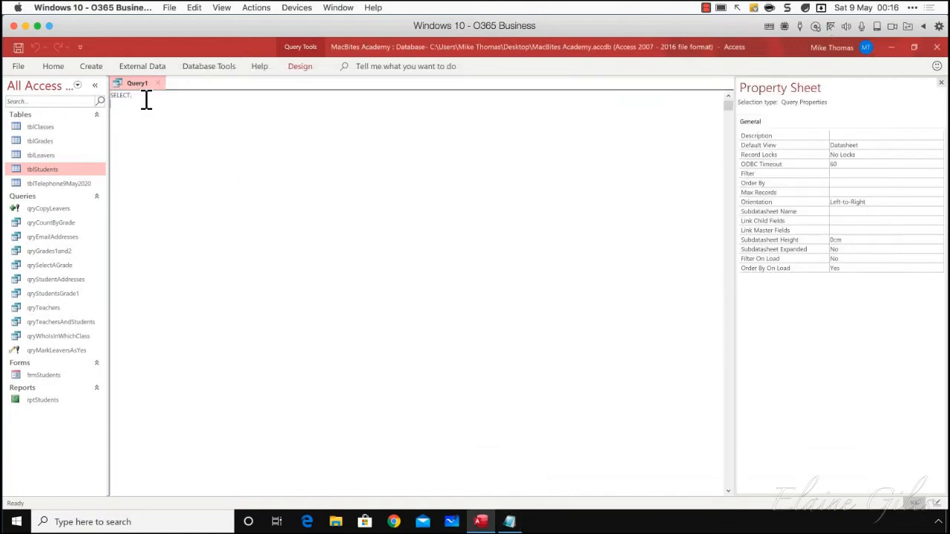
{"action": "type", "text": "SELECT tblStudents.StudentID, tblStudents.Title, tblStudents.FirstName, tblStudents.Surname, tblStudents.Street, tblStudents.City, tblStudents.PostCode, tblStudents.EmailAddress, tblStudents.DOB, tblStudents.TelephoneNumber, tblStudents.RegYear, tblStudents.Grade, tblStudents.Leaver FROM tblStudents;  UNION  SELECT tblLeavers.StudentID, tblLeavers.Title, tblLeavers.FirstName, tblLeavers.Surname, tblLeavers.Street, tblLeavers.City, tblLeavers.PostCode, tblLeavers.EmailAddress, tblLeavers.DOB, tblLeavers.TelephoneNumber, tblLeavers.RegYear, tblLeavers.Grade, tblLeavers.Leaver FROM tblLeavers;"}
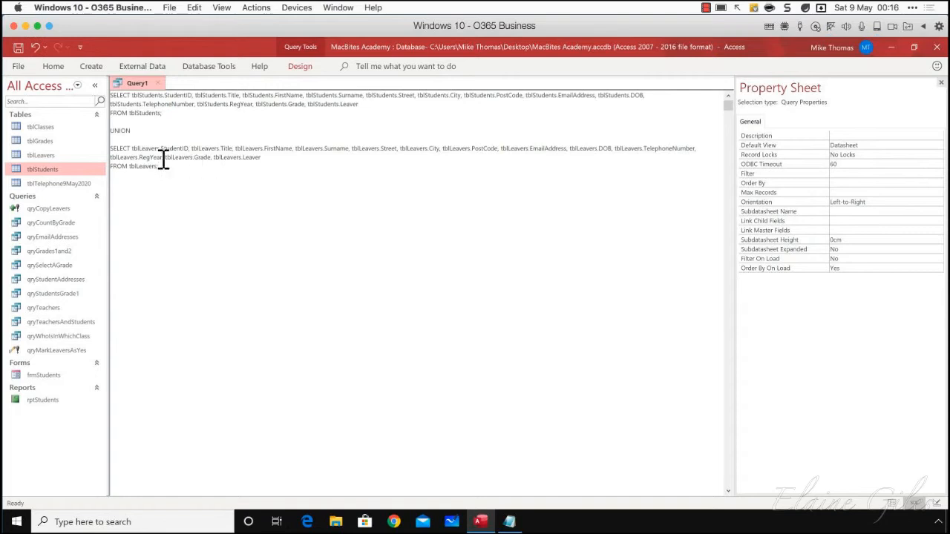
Run the union query and look through the combined tblStudents and tblLeavers records, including the Leaver column
{"action": "left_click_drag", "start_coordinate": [131, 130], "coordinate": [100, 130]}
{"action": "left_click", "coordinate": [293, 69]}
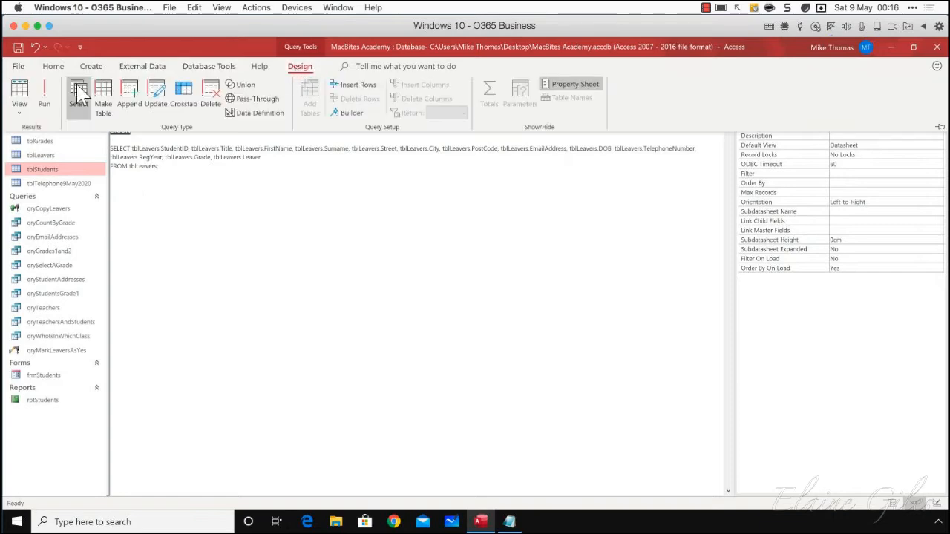
{"action": "left_click", "coordinate": [46, 92]}
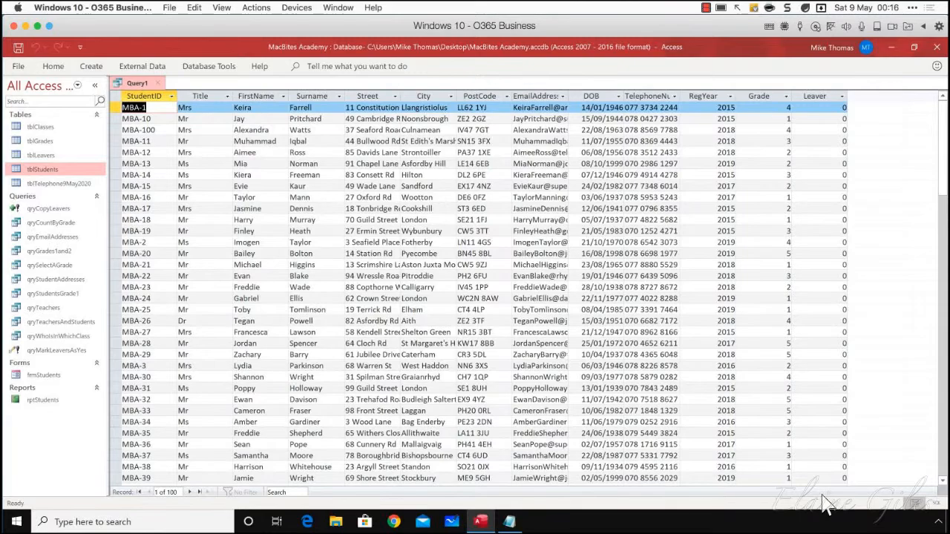
{"action": "scroll", "coordinate": [891, 431], "scroll_direction": "down", "scroll_amount": 9}
{"action": "scroll", "coordinate": [891, 431], "scroll_direction": "up", "scroll_amount": 9}
{"action": "scroll", "coordinate": [816, 332], "scroll_direction": "down", "scroll_amount": 4}
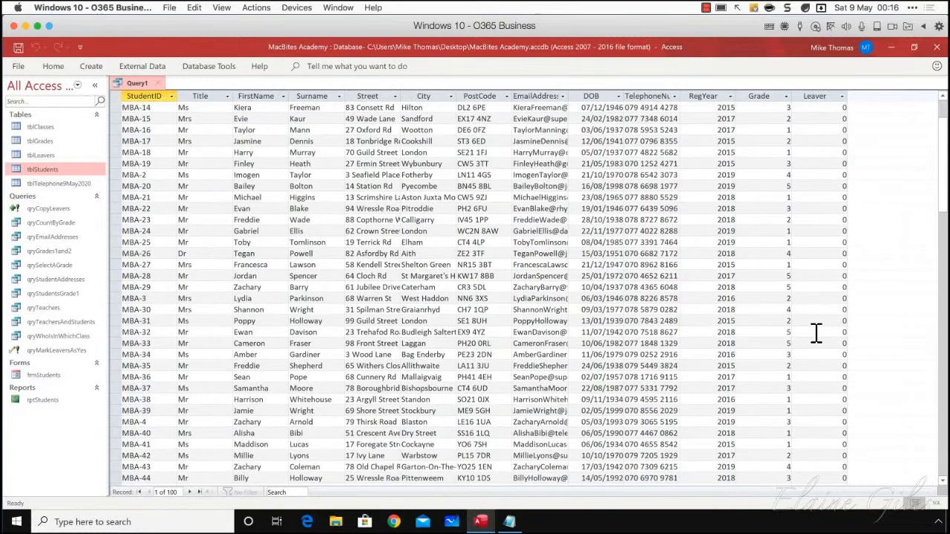
{"action": "scroll", "coordinate": [816, 332], "scroll_direction": "down", "scroll_amount": 5}
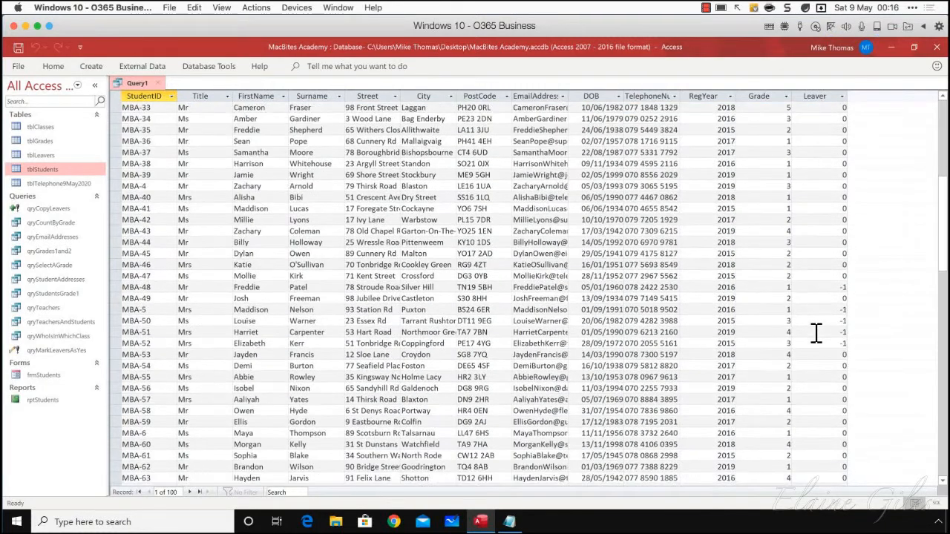
{"action": "scroll", "coordinate": [816, 332], "scroll_direction": "up", "scroll_amount": 5}
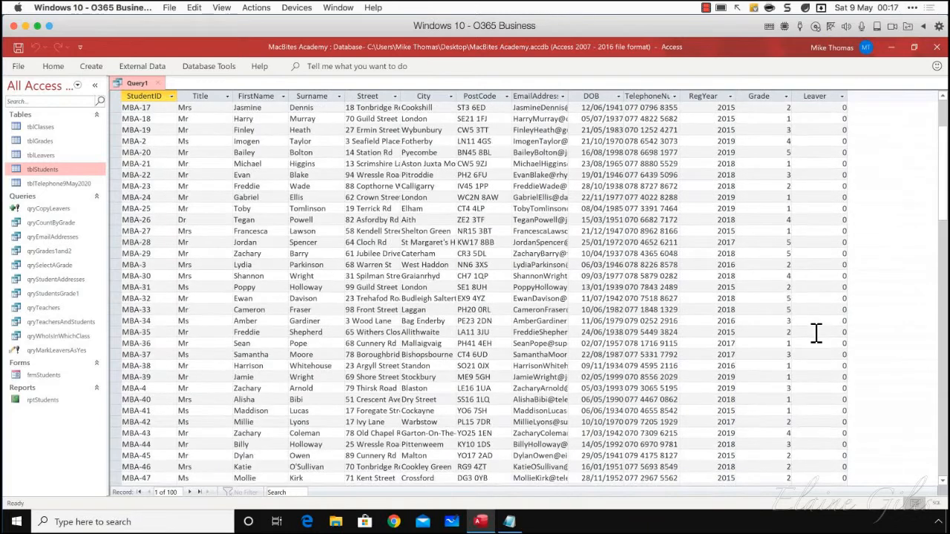
{"action": "scroll", "coordinate": [816, 332], "scroll_direction": "up", "scroll_amount": 3}
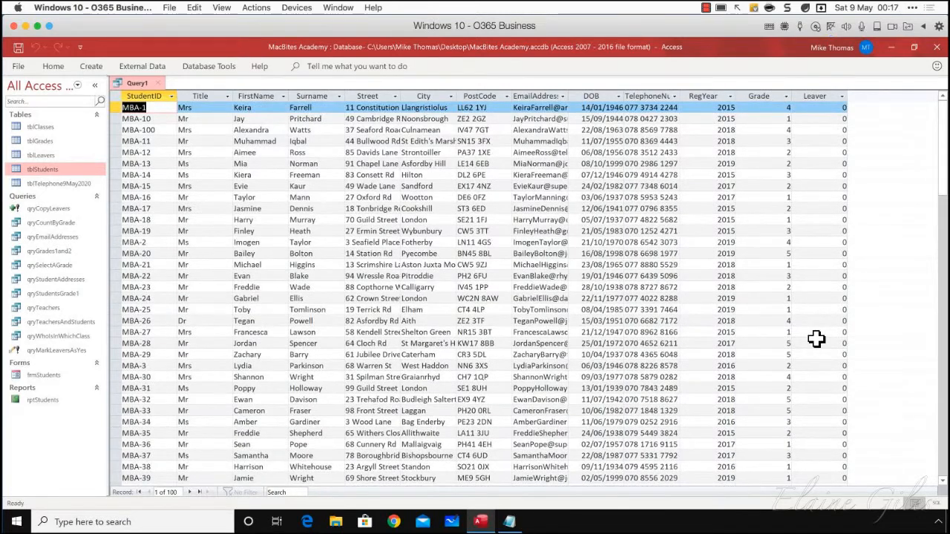
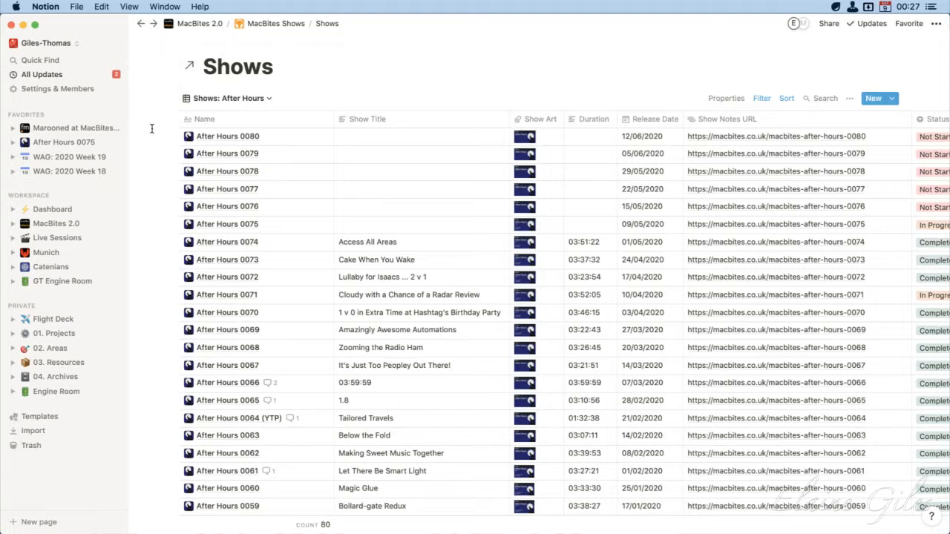
Look over the available views of the Shows database and browse the shows in the Shows: After Hours view
{"action": "left_click", "coordinate": [269, 99]}
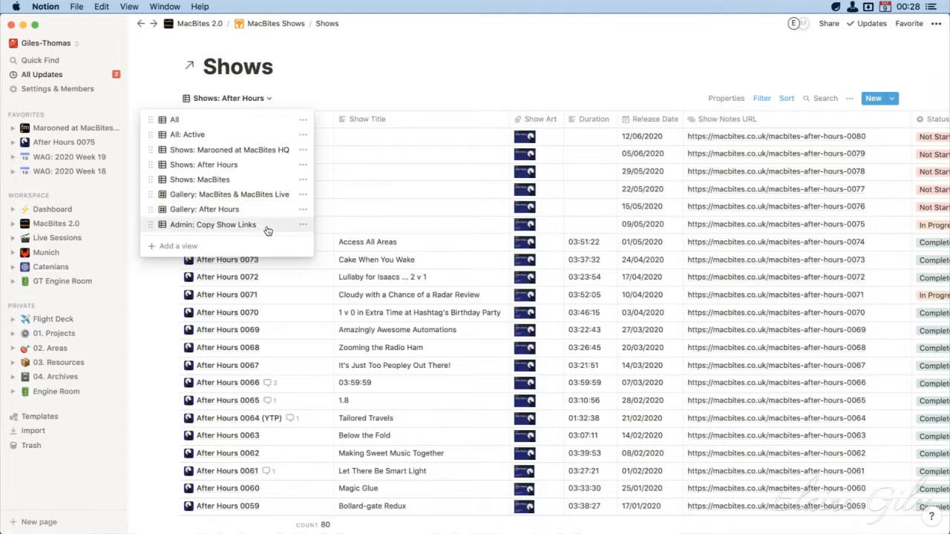
{"action": "left_click", "coordinate": [613, 27]}
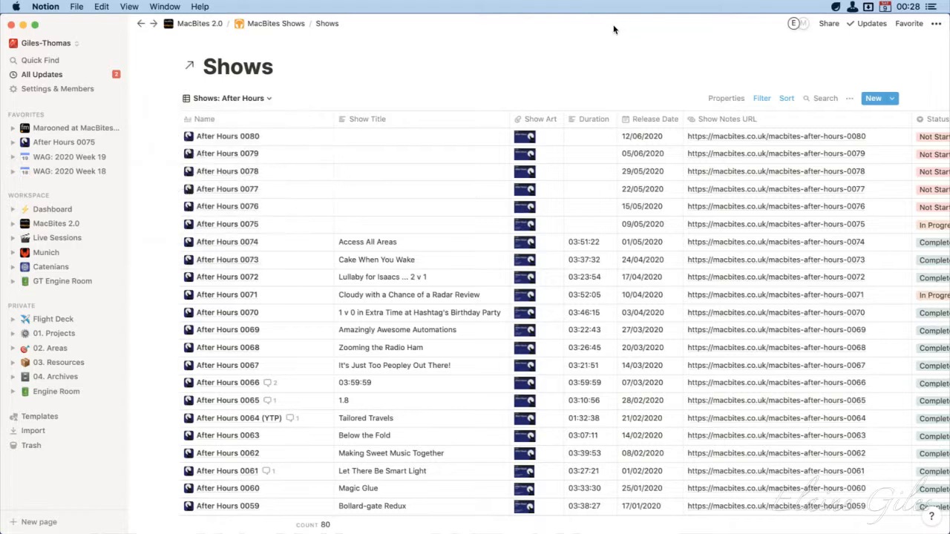
{"action": "scroll", "coordinate": [292, 429], "scroll_direction": "down", "scroll_amount": 1}
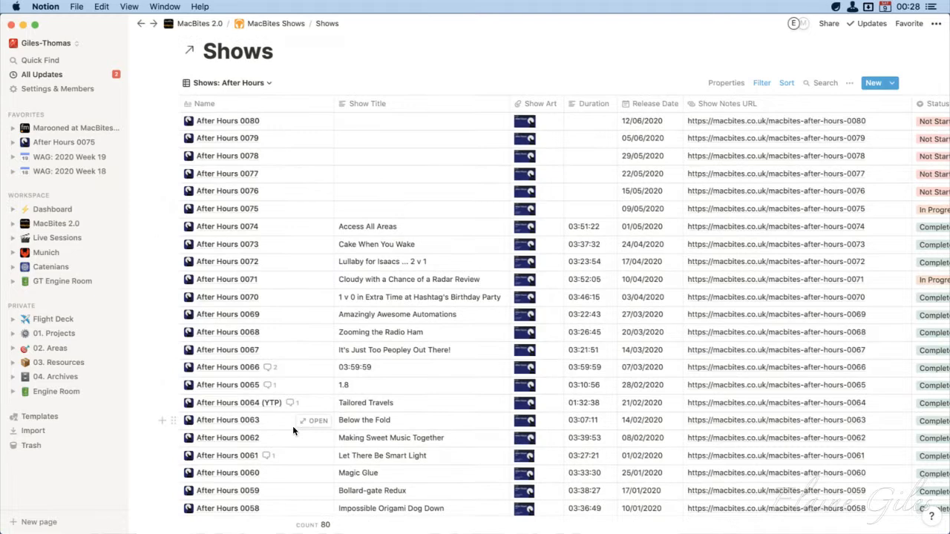
{"action": "scroll", "coordinate": [292, 425], "scroll_direction": "down", "scroll_amount": 5}
{"action": "scroll", "coordinate": [293, 425], "scroll_direction": "up", "scroll_amount": 6}
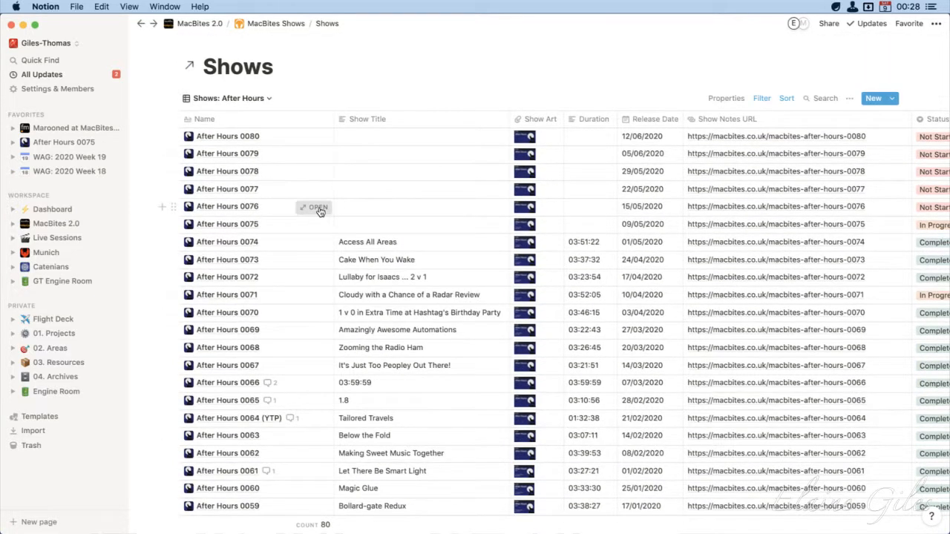
Open the After Hours 0076 show record, look through its contents, and expand it to a full page
{"action": "left_click", "coordinate": [318, 208]}
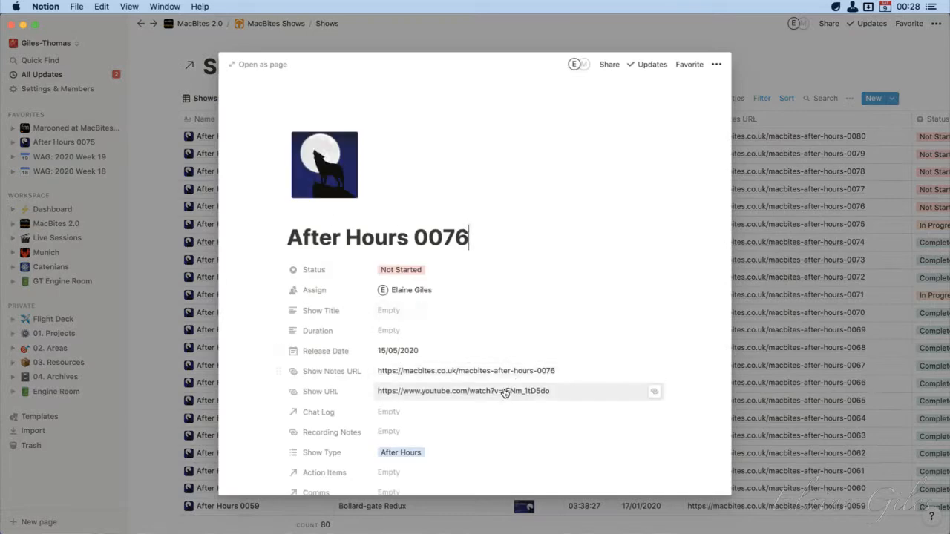
{"action": "scroll", "coordinate": [504, 392], "scroll_direction": "down", "scroll_amount": 15}
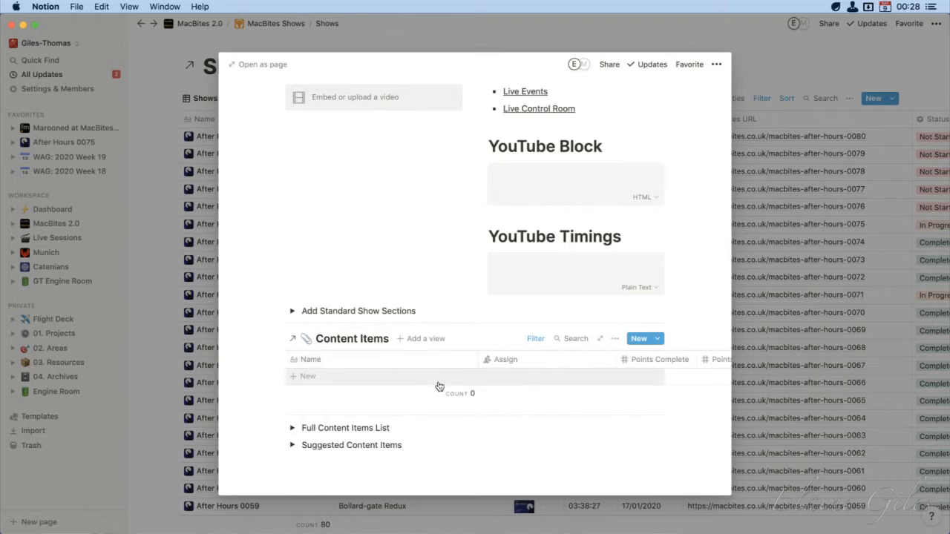
{"action": "scroll", "coordinate": [419, 379], "scroll_direction": "up", "scroll_amount": 15}
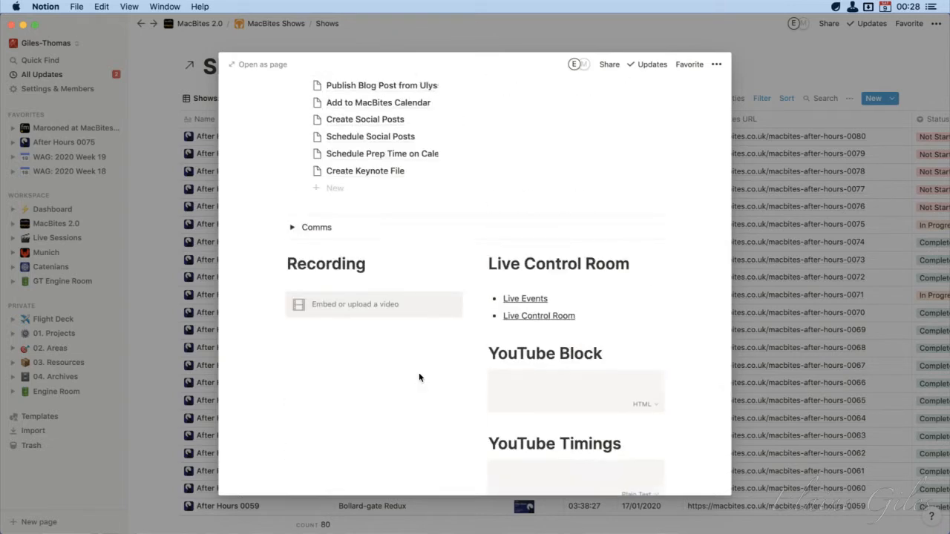
{"action": "scroll", "coordinate": [419, 379], "scroll_direction": "up", "scroll_amount": 3}
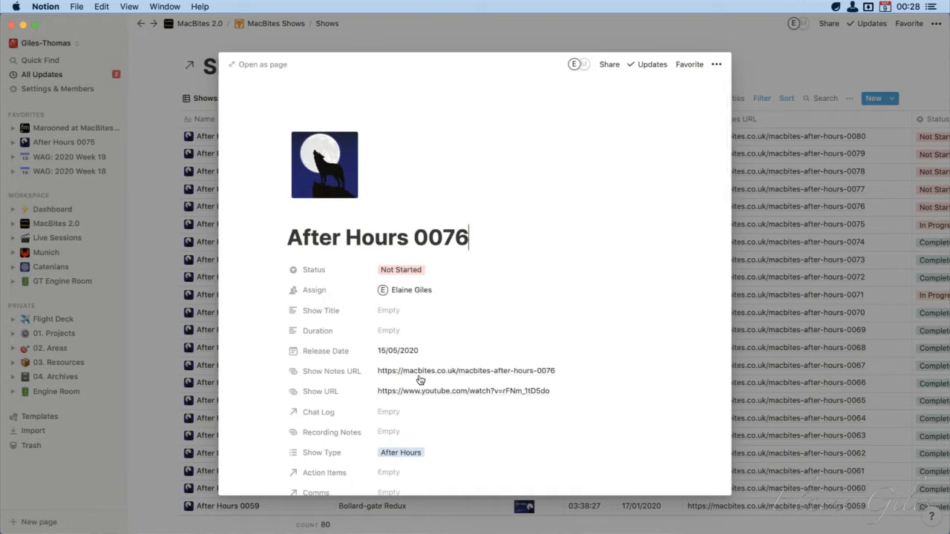
{"action": "left_click", "coordinate": [273, 67]}
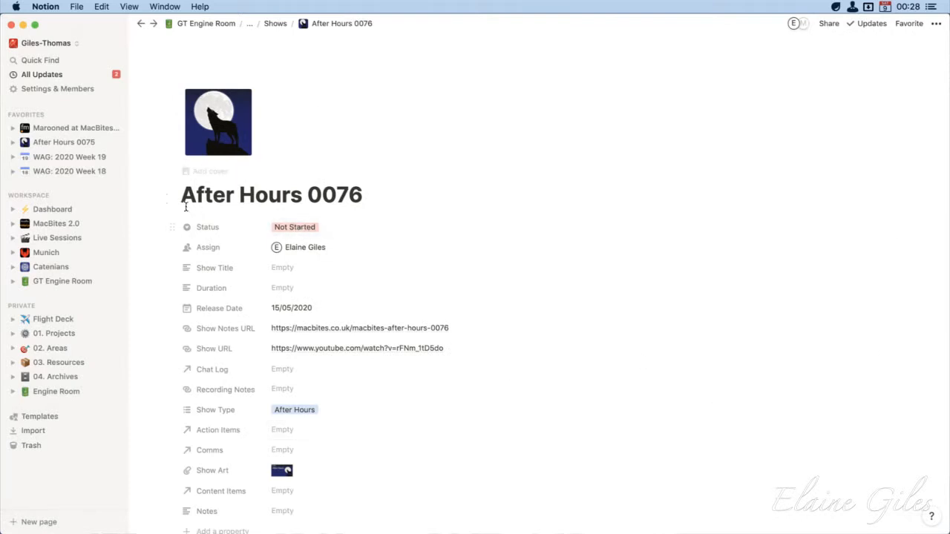
Examine the property block of the After Hours 0076 page, from Status down to Notes, including Recording Notes
{"action": "scroll", "coordinate": [141, 176], "scroll_direction": "down", "scroll_amount": 5}
{"action": "scroll", "coordinate": [141, 176], "scroll_direction": "up", "scroll_amount": 1}
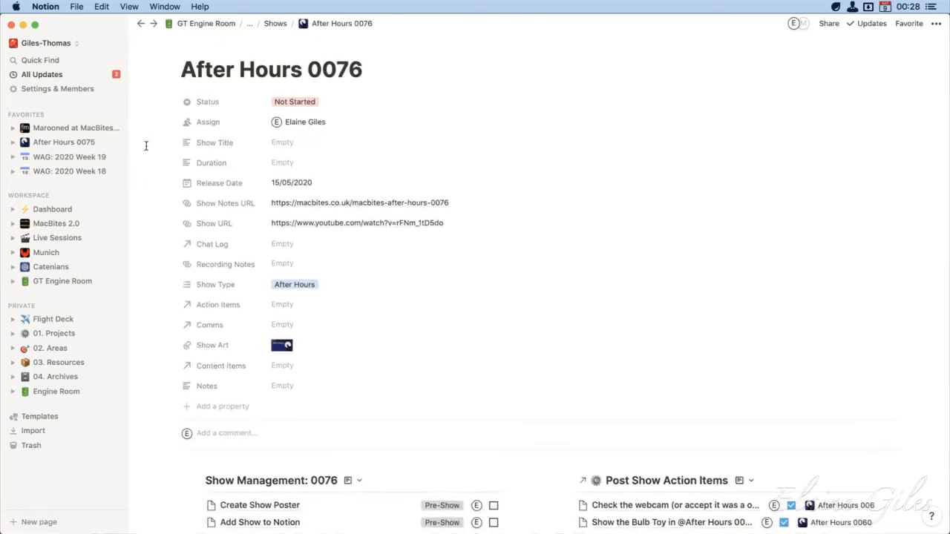
{"action": "mouse_move", "coordinate": [150, 46]}
{"action": "left_mouse_down"}
{"action": "mouse_move", "coordinate": [161, 108]}
{"action": "mouse_move", "coordinate": [552, 398]}
{"action": "mouse_move", "coordinate": [740, 424]}
{"action": "left_mouse_up"}
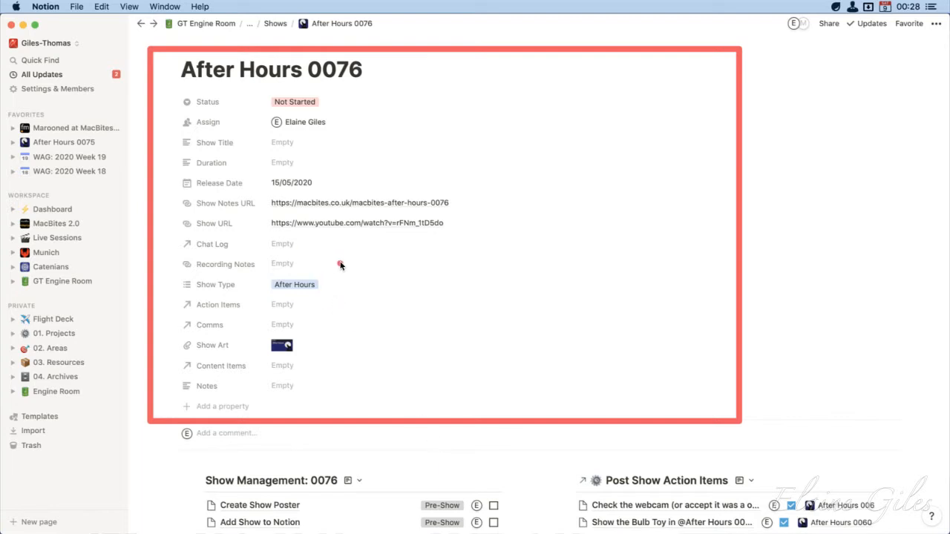
{"action": "left_click_drag", "start_coordinate": [343, 263], "coordinate": [167, 265]}
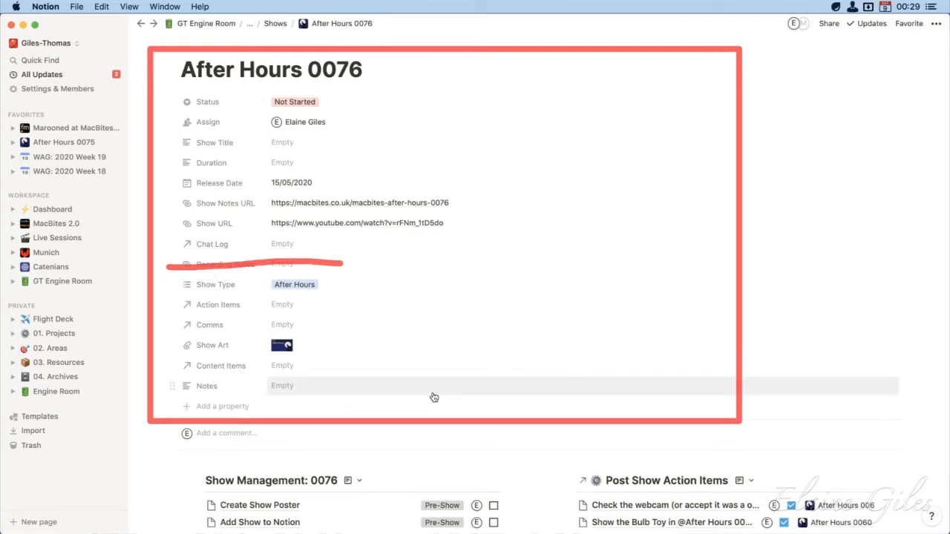
{"action": "key", "text": "Escape"}
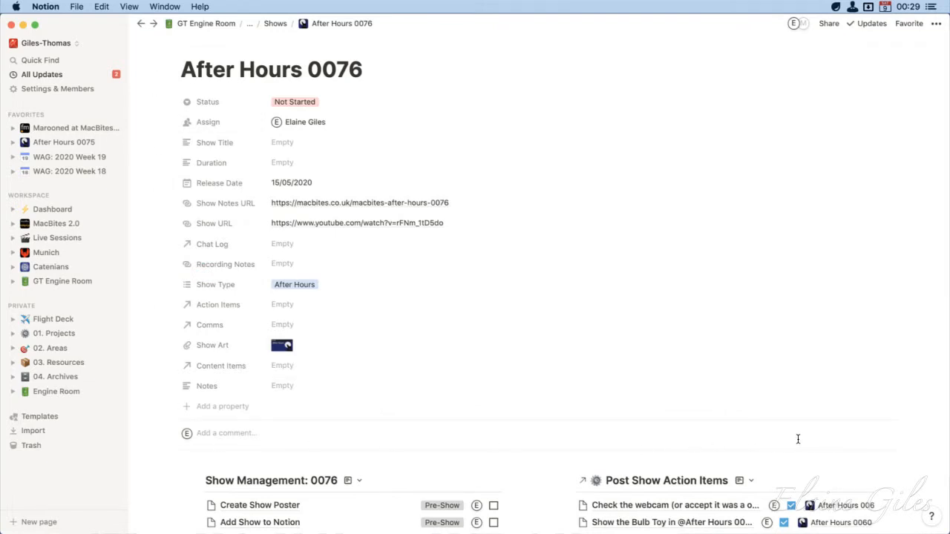
Review the page's Show Management checklist, Post Show Action Items, Recording, Live Control Room and YouTube sections
{"action": "scroll", "coordinate": [797, 440], "scroll_direction": "down", "scroll_amount": 5}
{"action": "scroll", "coordinate": [798, 439], "scroll_direction": "down", "scroll_amount": 2}
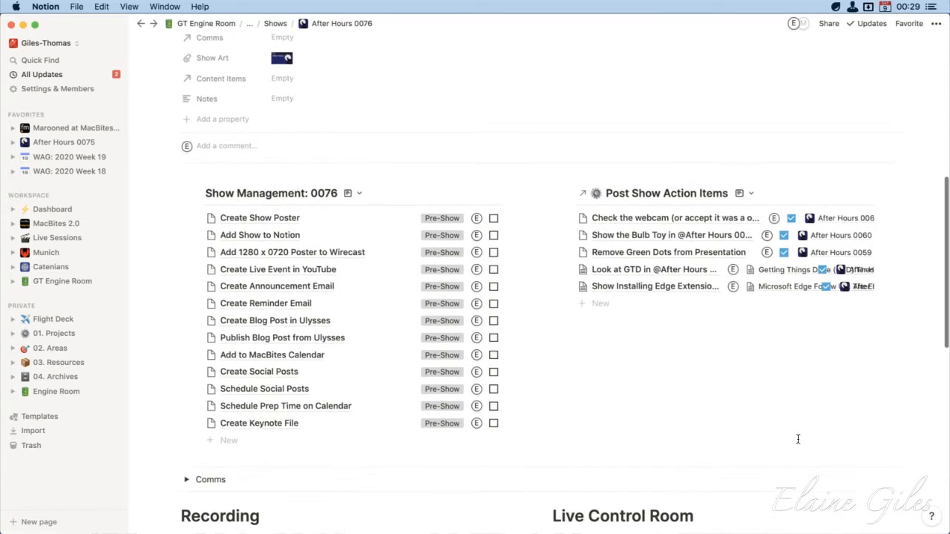
{"action": "scroll", "coordinate": [798, 439], "scroll_direction": "down", "scroll_amount": 3}
{"action": "scroll", "coordinate": [797, 439], "scroll_direction": "down", "scroll_amount": 1}
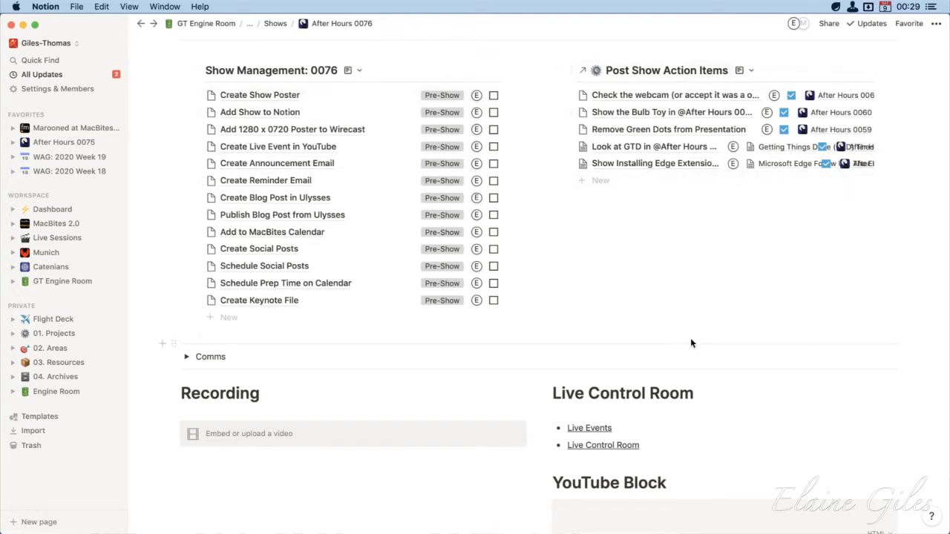
{"action": "scroll", "coordinate": [690, 343], "scroll_direction": "down", "scroll_amount": 1}
{"action": "scroll", "coordinate": [691, 347], "scroll_direction": "down", "scroll_amount": 5}
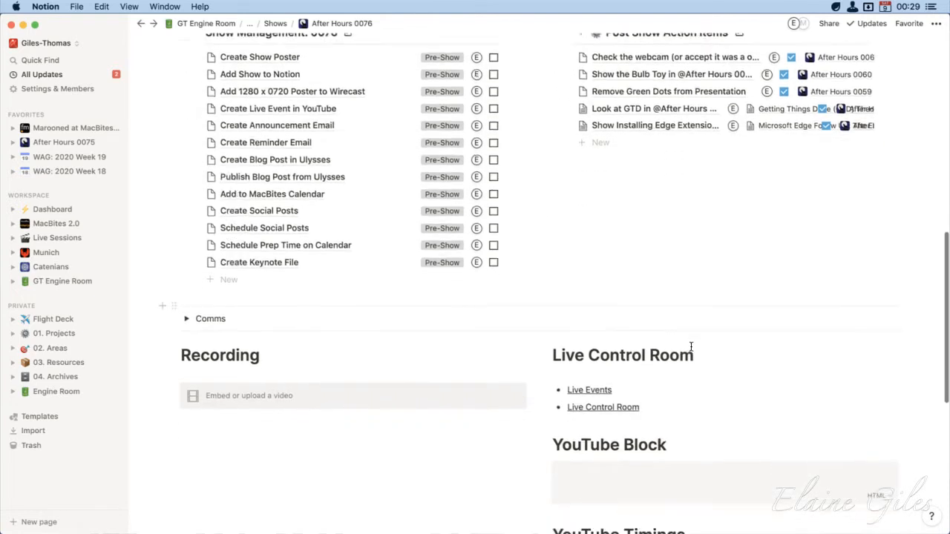
{"action": "scroll", "coordinate": [691, 347], "scroll_direction": "down", "scroll_amount": 15}
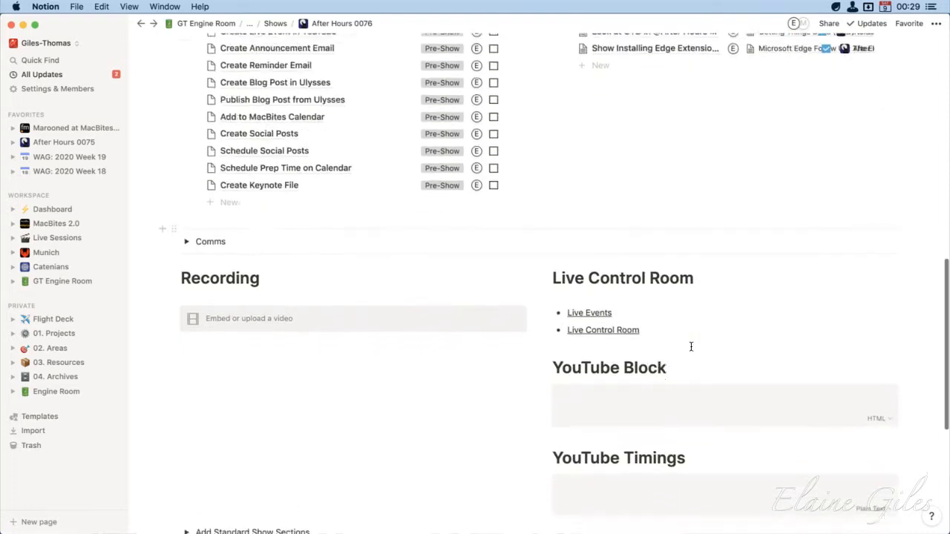
Inspect the Content Items table on the After Hours 0076 page and check the filter applied to it
{"action": "scroll", "coordinate": [691, 346], "scroll_direction": "down", "scroll_amount": 4}
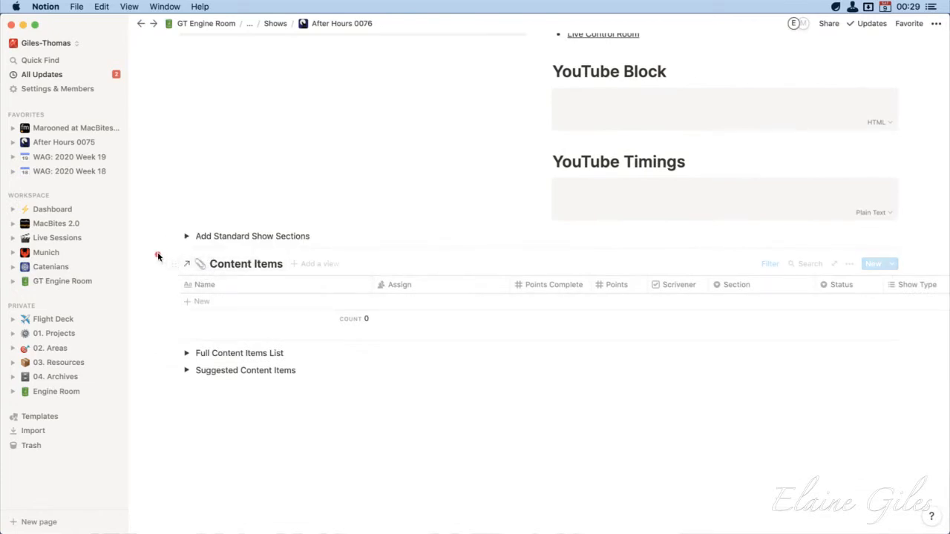
{"action": "mouse_move", "coordinate": [158, 253]}
{"action": "left_mouse_down"}
{"action": "mouse_move", "coordinate": [388, 319]}
{"action": "mouse_move", "coordinate": [949, 330]}
{"action": "left_mouse_up"}
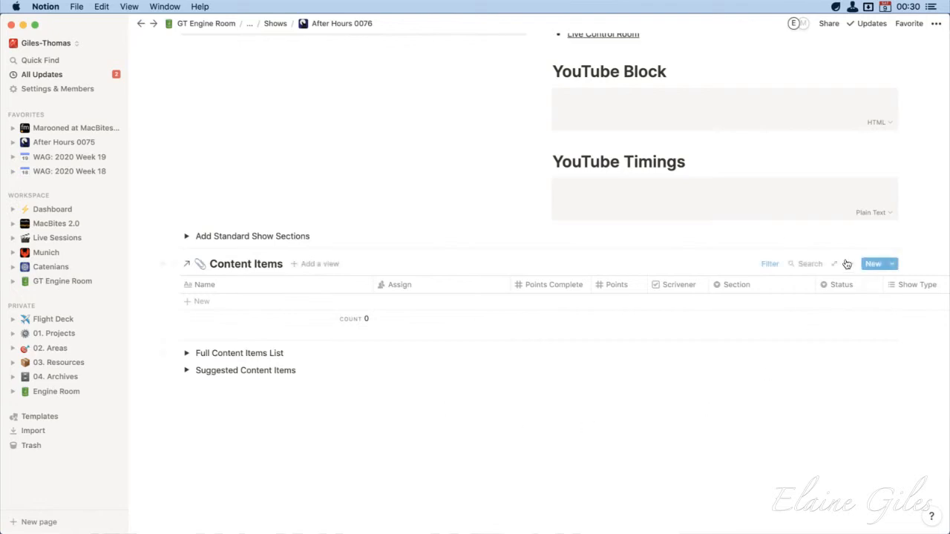
{"action": "left_click", "coordinate": [768, 264]}
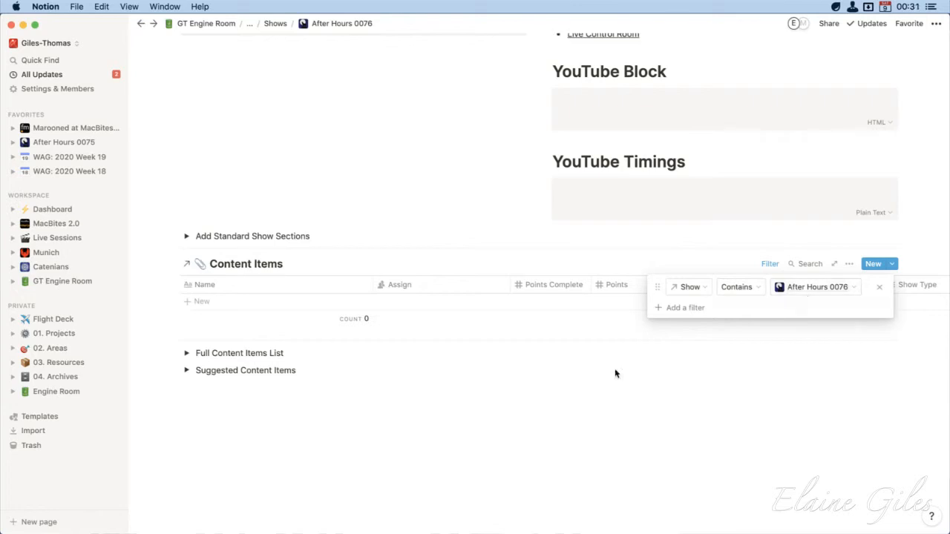
Add a new entry named Access and Sharepoint to the Content Items table
{"action": "left_click", "coordinate": [198, 302]}
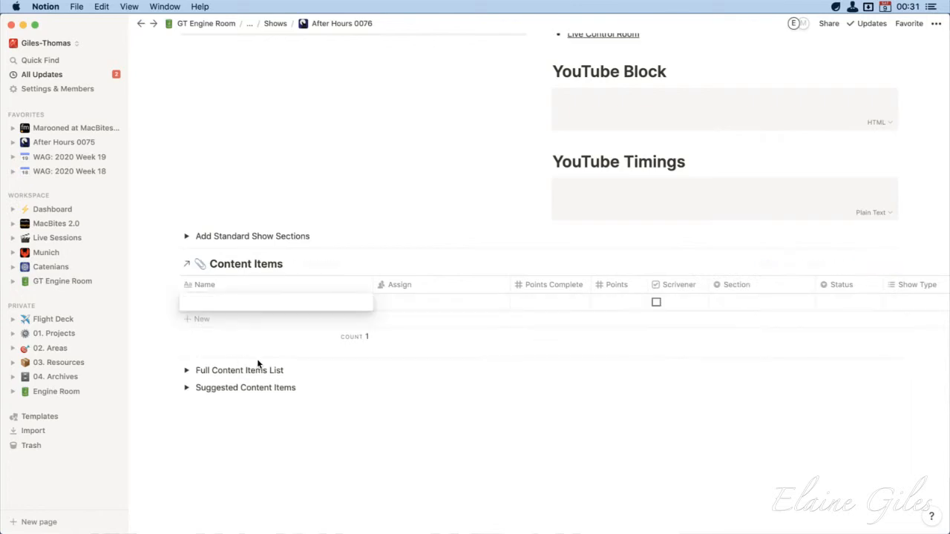
{"action": "type", "text": "A"}
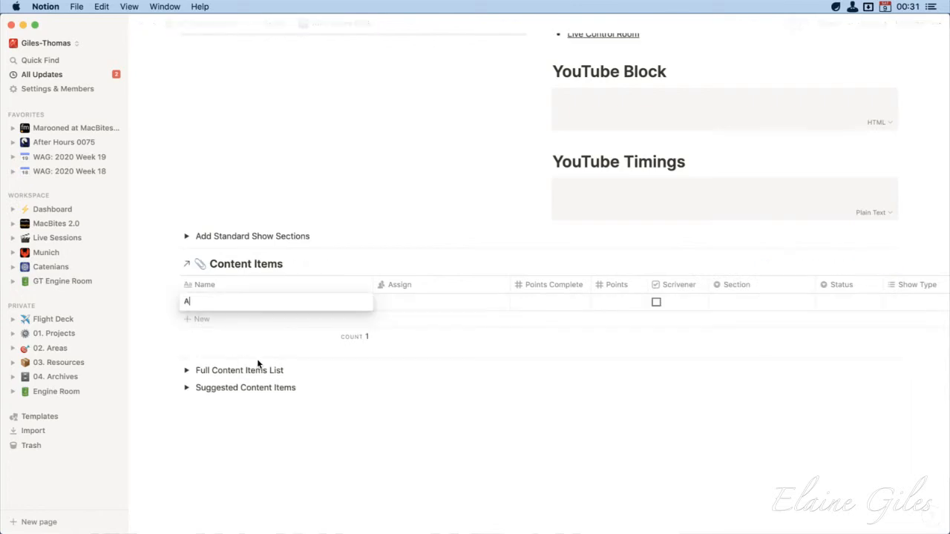
{"action": "type", "text": "ccess and Sharepoint"}
{"action": "key", "text": "Tab"}
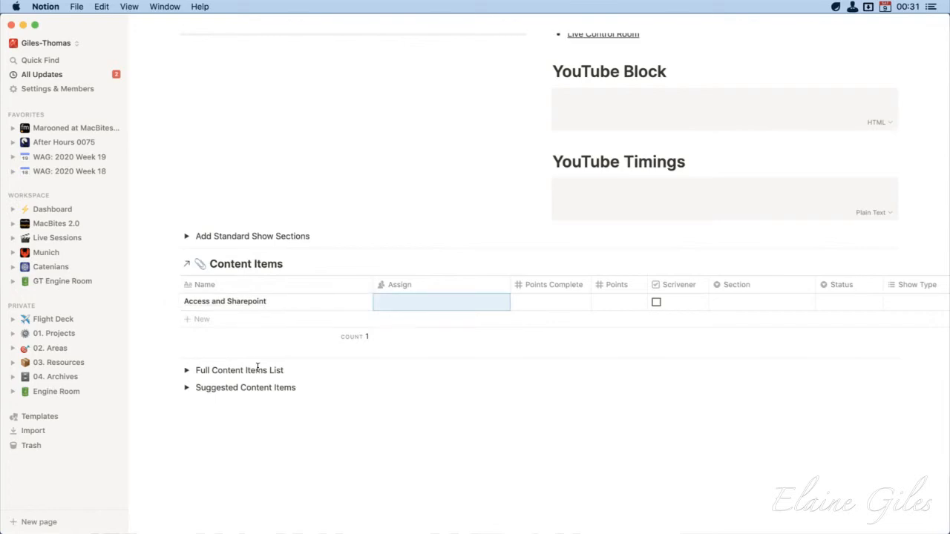
Assign the Access and Sharepoint content item to the other team member
{"action": "type", "text": "Mi"}
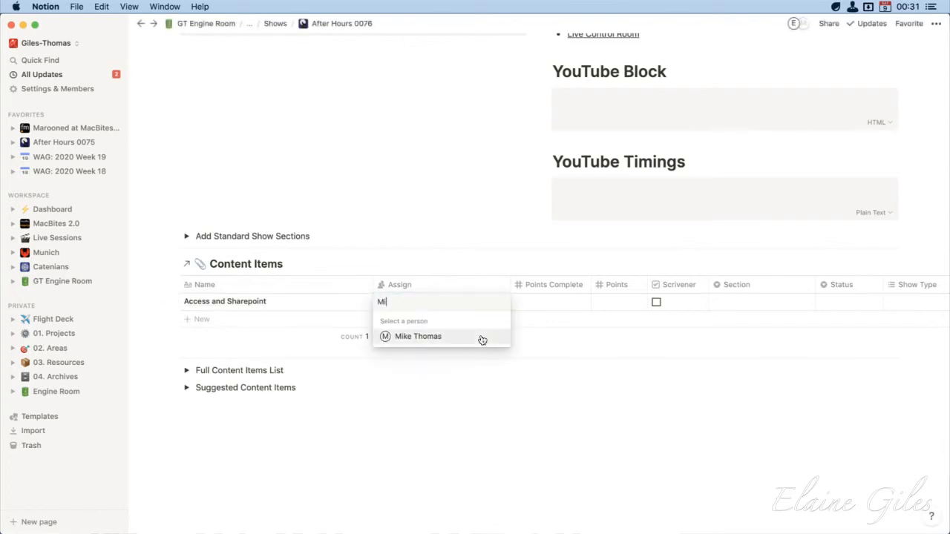
{"action": "left_click", "coordinate": [482, 340]}
{"action": "key", "text": "Escape"}
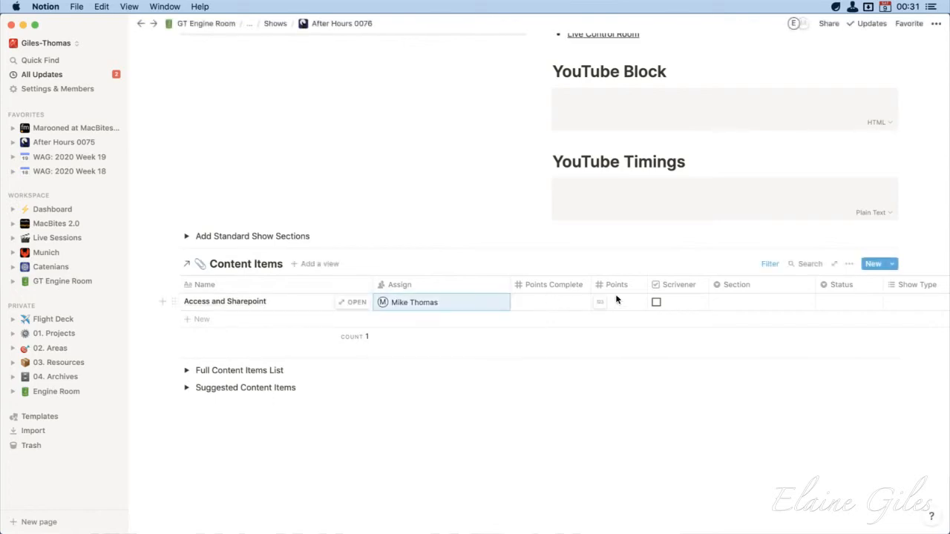
Set the Access and Sharepoint item's Points Complete to 0 and its Points to 30
{"action": "left_click", "coordinate": [562, 304]}
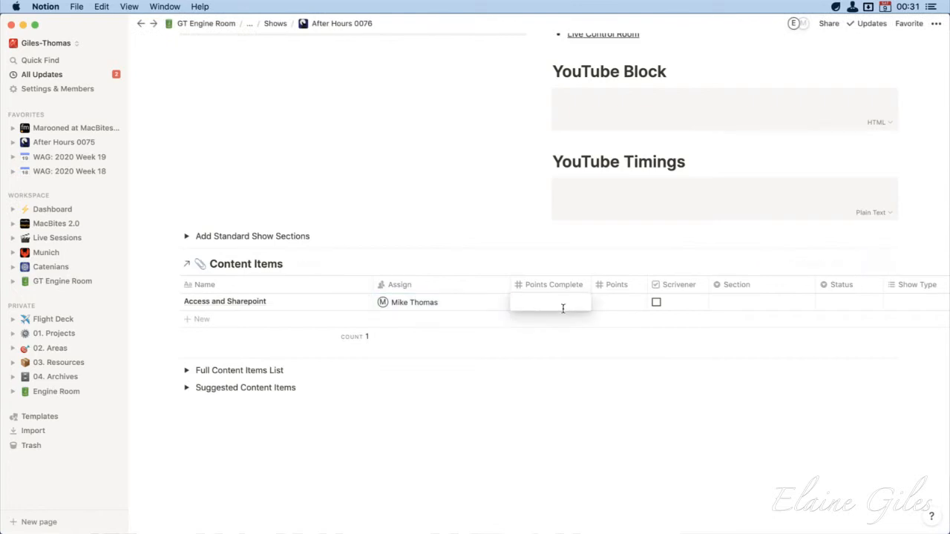
{"action": "type", "text": "0"}
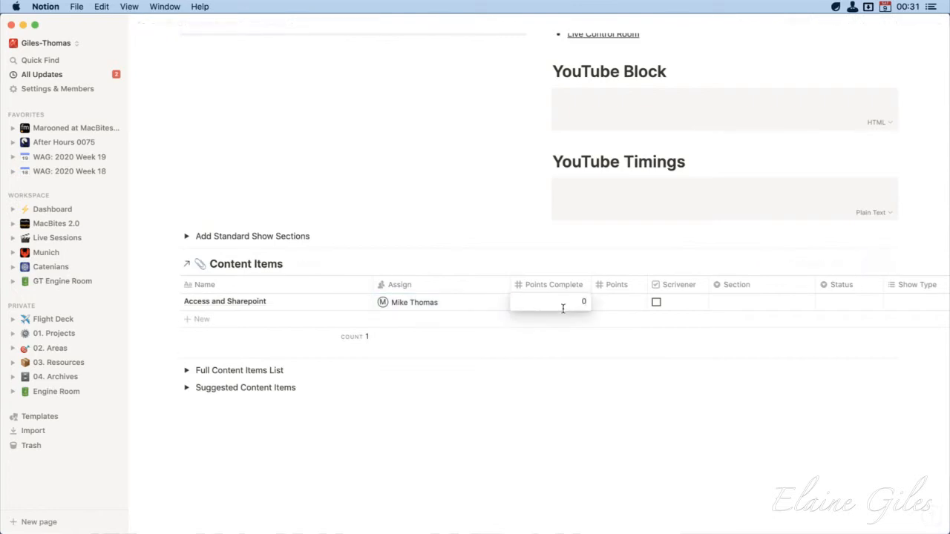
{"action": "key", "text": "Tab"}
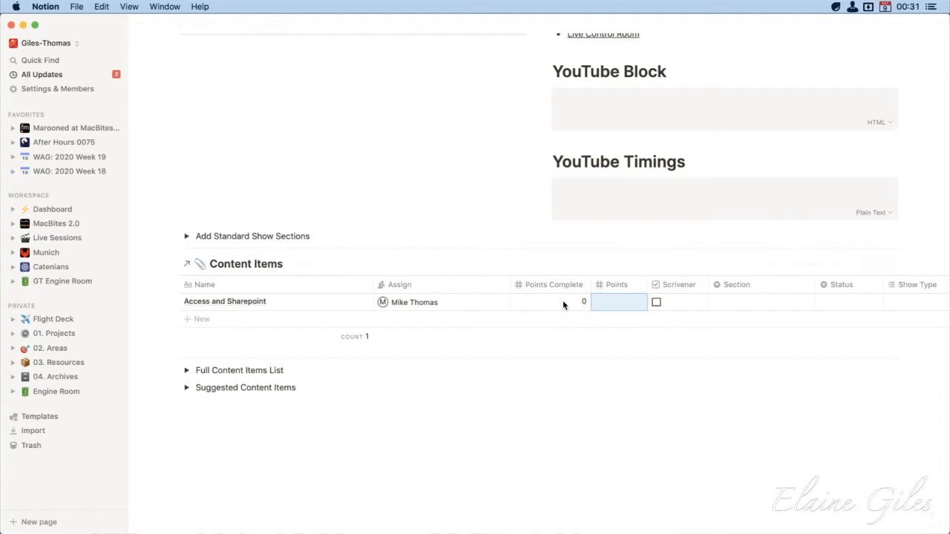
{"action": "type", "text": "30"}
{"action": "key", "text": "Tab"}
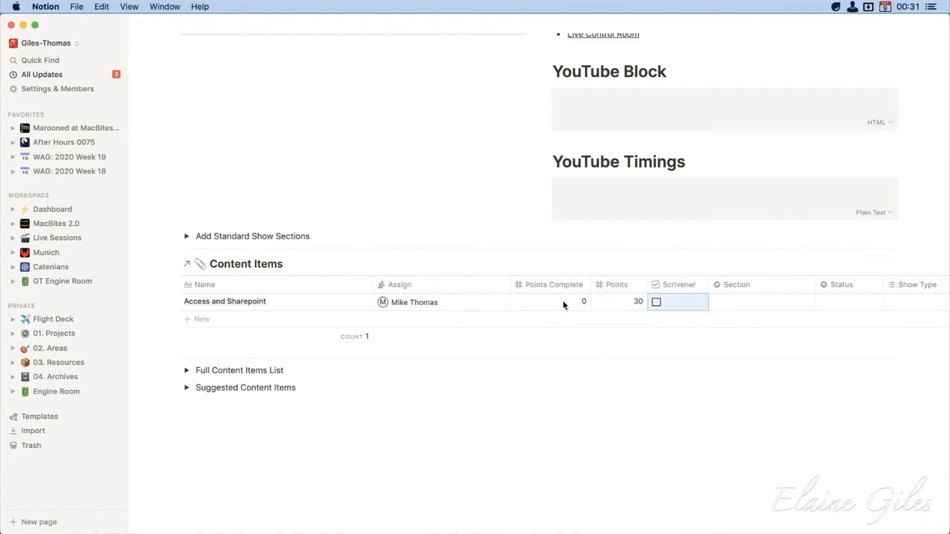
Set the Section of the Access and Sharepoint item to Demonstration
{"action": "scroll", "coordinate": [537, 323], "scroll_direction": "right", "scroll_amount": 2}
{"action": "scroll", "coordinate": [536, 322], "scroll_direction": "right", "scroll_amount": 5}
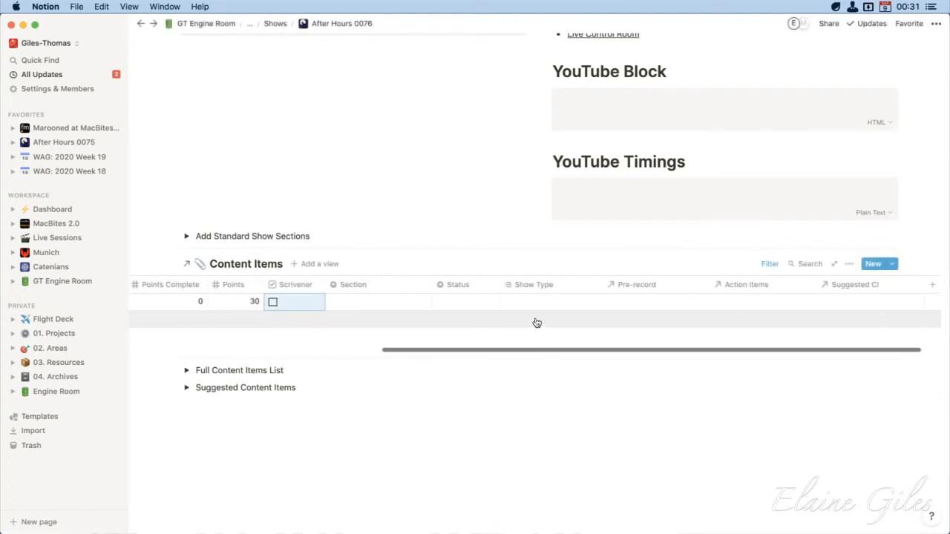
{"action": "left_click", "coordinate": [429, 298]}
{"action": "scroll", "coordinate": [373, 463], "scroll_direction": "down", "scroll_amount": 3}
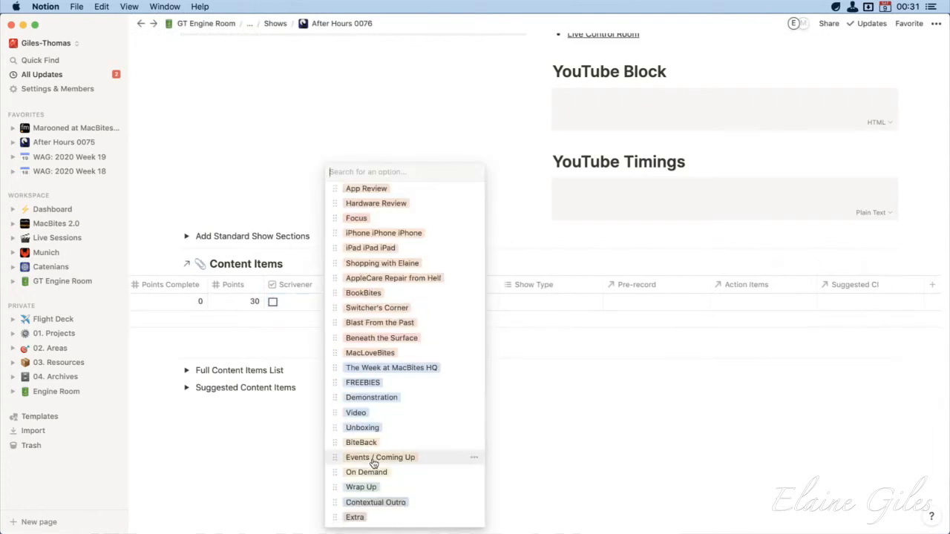
{"action": "left_click", "coordinate": [388, 398]}
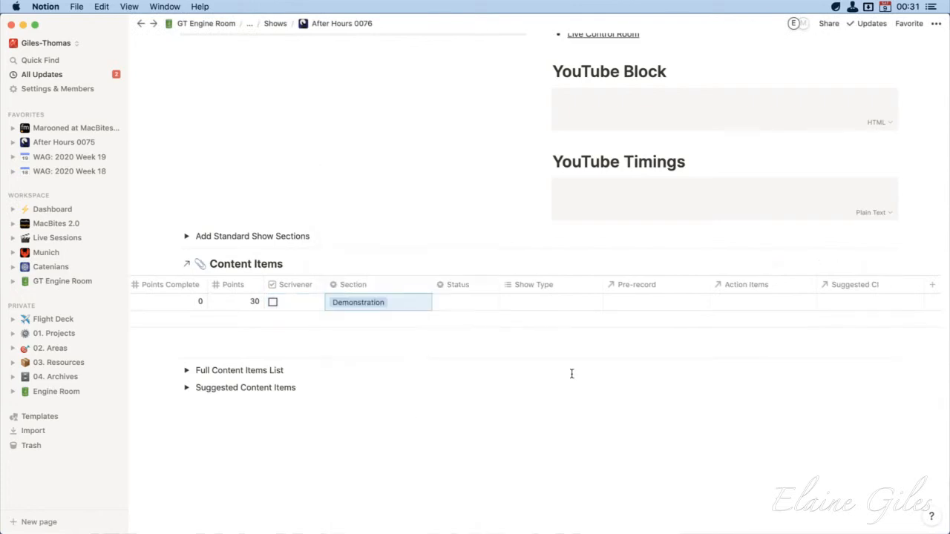
Set the Access and Sharepoint item's Status to Not Started and its Show Type to After Hours
{"action": "left_click", "coordinate": [489, 306]}
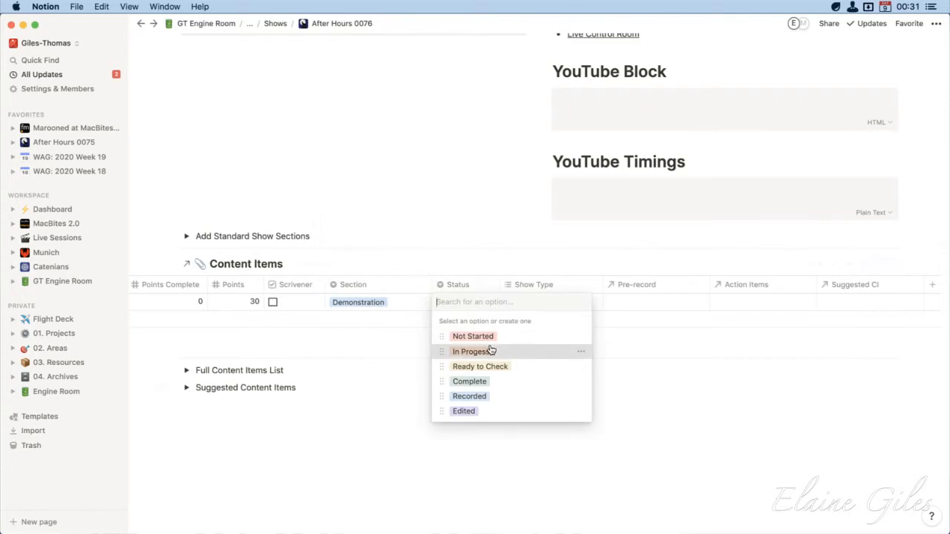
{"action": "left_click", "coordinate": [490, 350]}
{"action": "left_click", "coordinate": [471, 301]}
{"action": "left_click", "coordinate": [466, 335]}
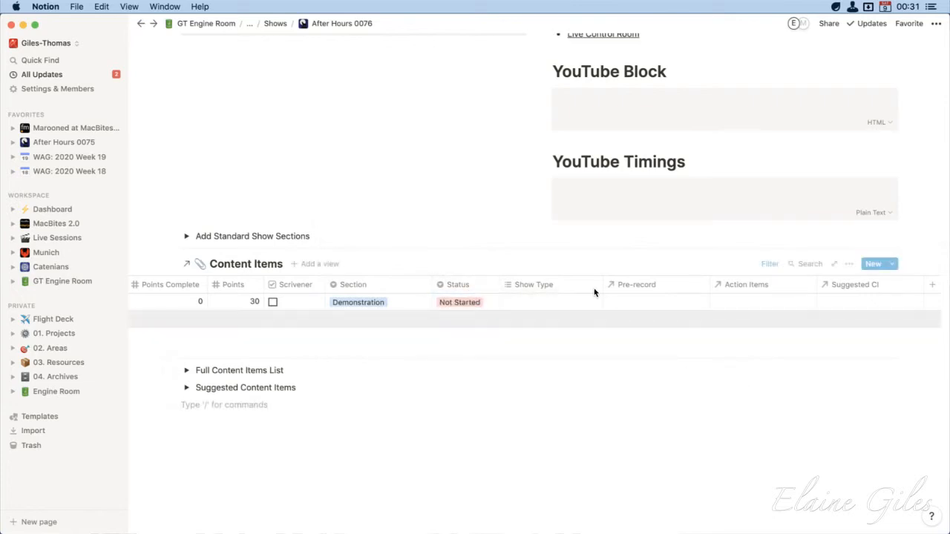
{"action": "left_click", "coordinate": [546, 303]}
{"action": "left_click", "coordinate": [555, 354]}
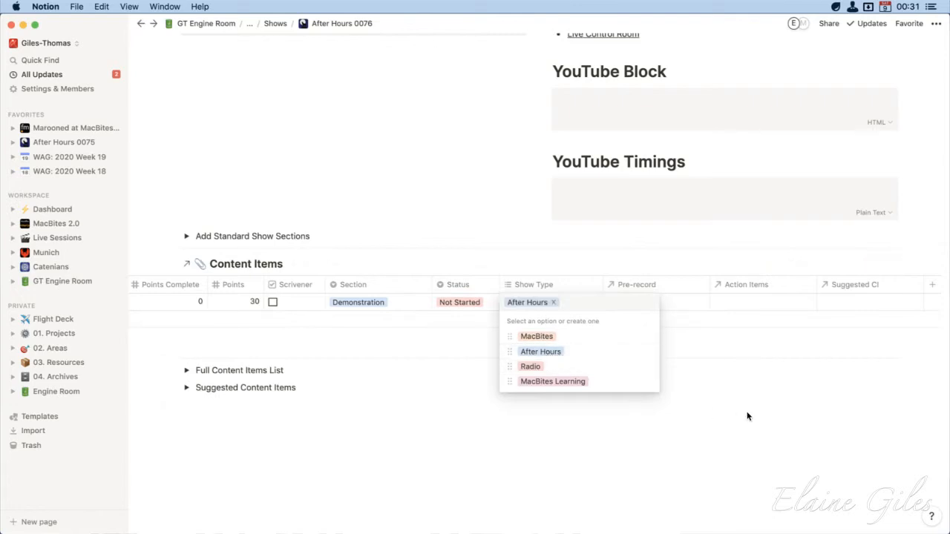
Expand the Add Standard Show Sections toggle below the YouTube blocks and generate the standard section pages
{"action": "left_click", "coordinate": [711, 417]}
{"action": "scroll", "coordinate": [382, 293], "scroll_direction": "left", "scroll_amount": 10}
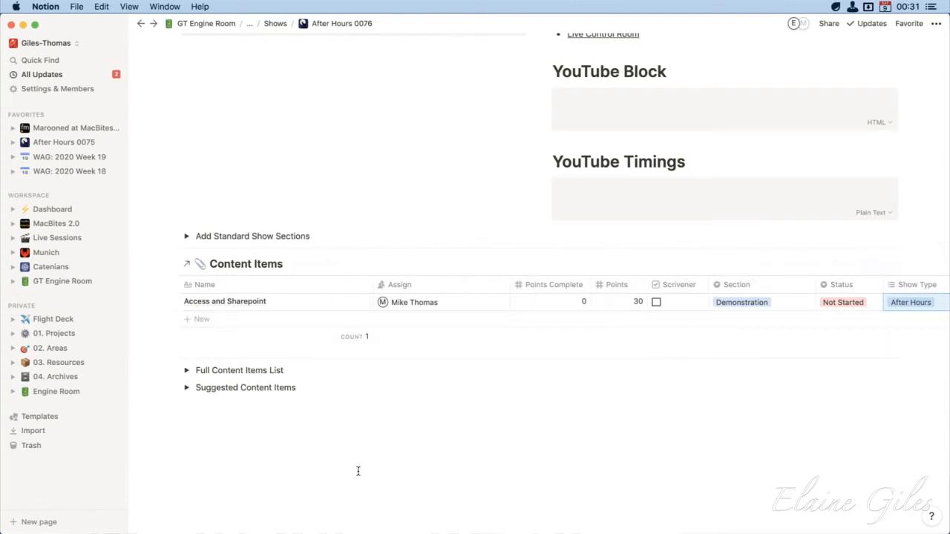
{"action": "left_click", "coordinate": [186, 236]}
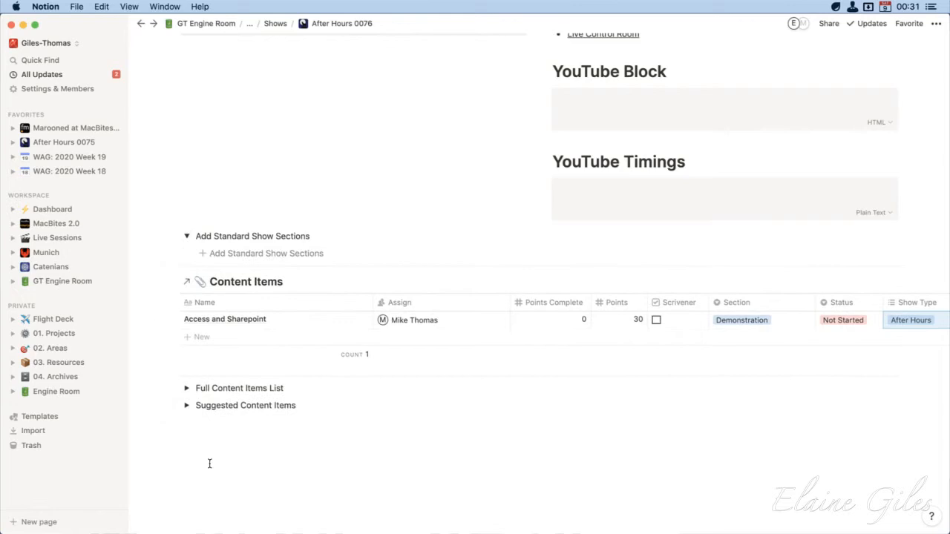
{"action": "left_click", "coordinate": [187, 238]}
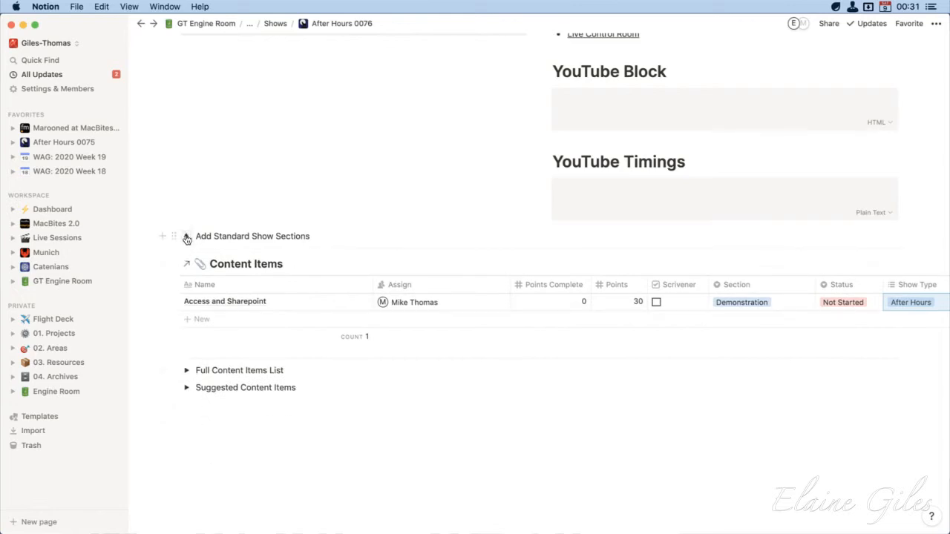
{"action": "left_click", "coordinate": [187, 237]}
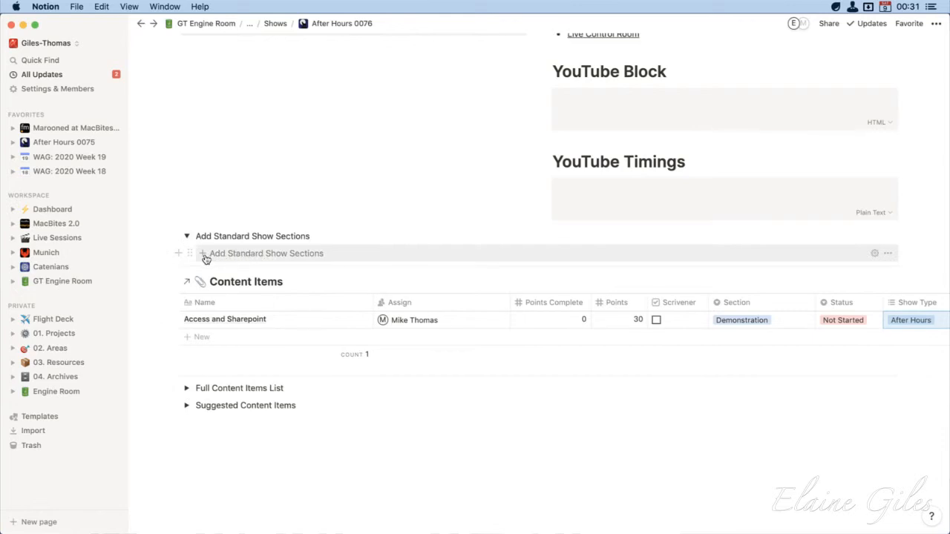
{"action": "left_click", "coordinate": [265, 257]}
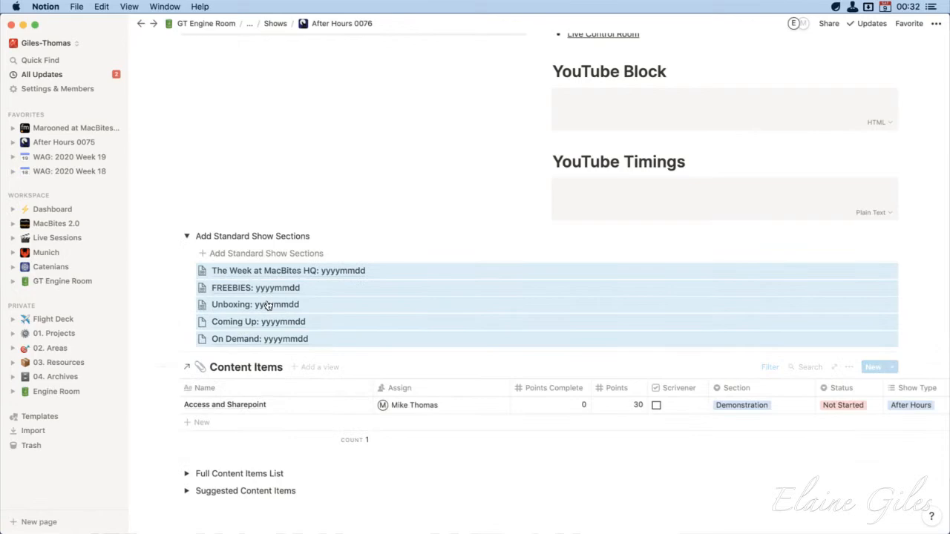
Open the generated The Week at MacBites HQ page to view its layout, and return to After Hours 0076
{"action": "left_click", "coordinate": [278, 275]}
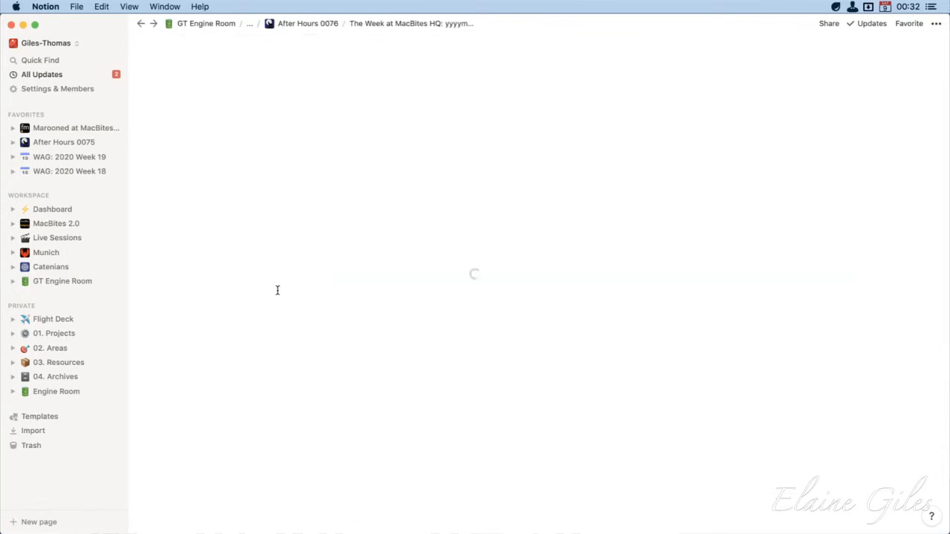
{"action": "left_click", "coordinate": [292, 24]}
{"action": "scroll", "coordinate": [265, 380], "scroll_direction": "down", "scroll_amount": 15}
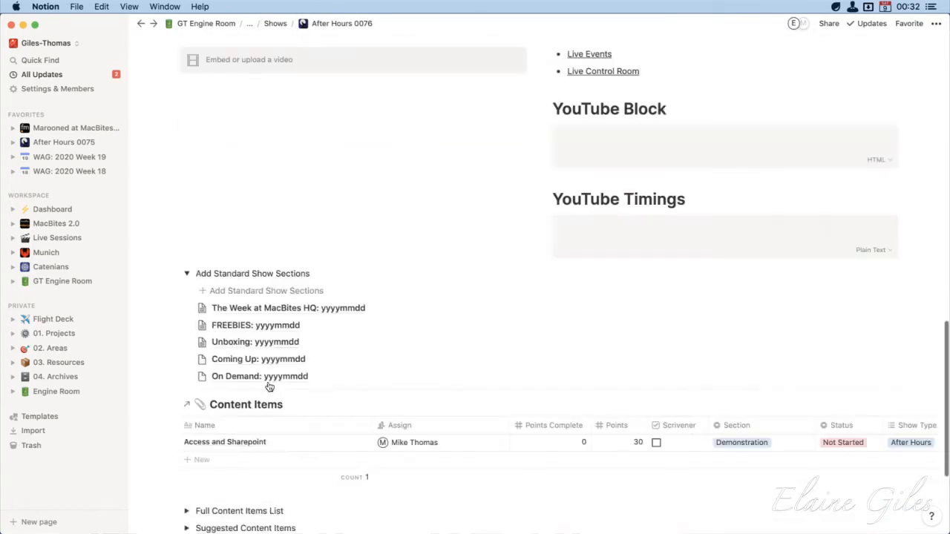
{"action": "scroll", "coordinate": [268, 388], "scroll_direction": "up", "scroll_amount": 3}
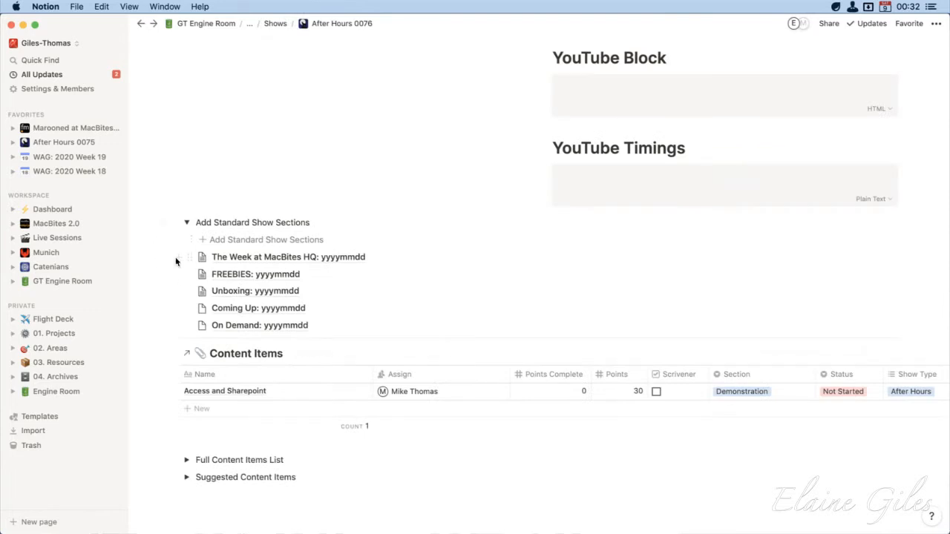
Move all five generated section pages into the Content Items table above Access and Sharepoint and check their prefilled properties
{"action": "left_click_drag", "start_coordinate": [176, 260], "coordinate": [244, 334]}
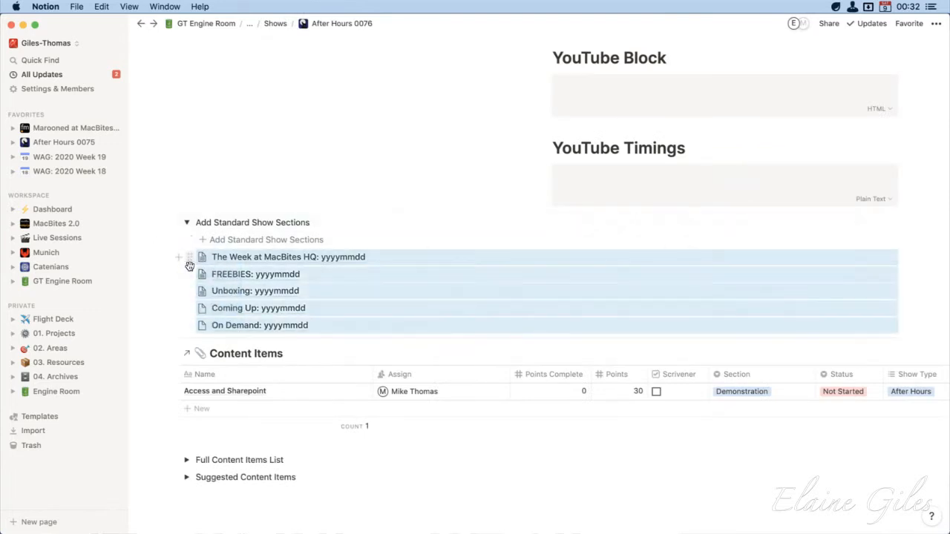
{"action": "left_click_drag", "start_coordinate": [185, 264], "coordinate": [195, 391]}
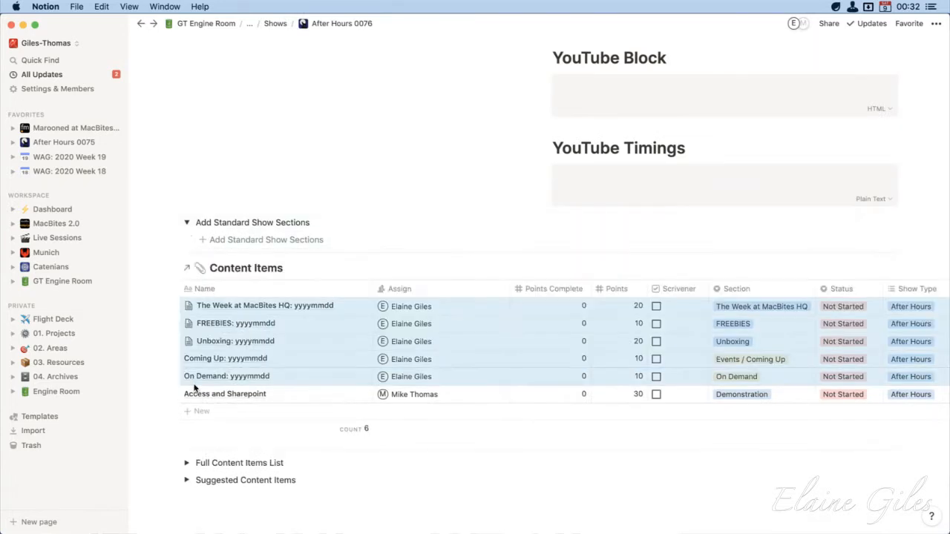
{"action": "scroll", "coordinate": [377, 359], "scroll_direction": "right", "scroll_amount": 2}
{"action": "scroll", "coordinate": [377, 359], "scroll_direction": "right", "scroll_amount": 5}
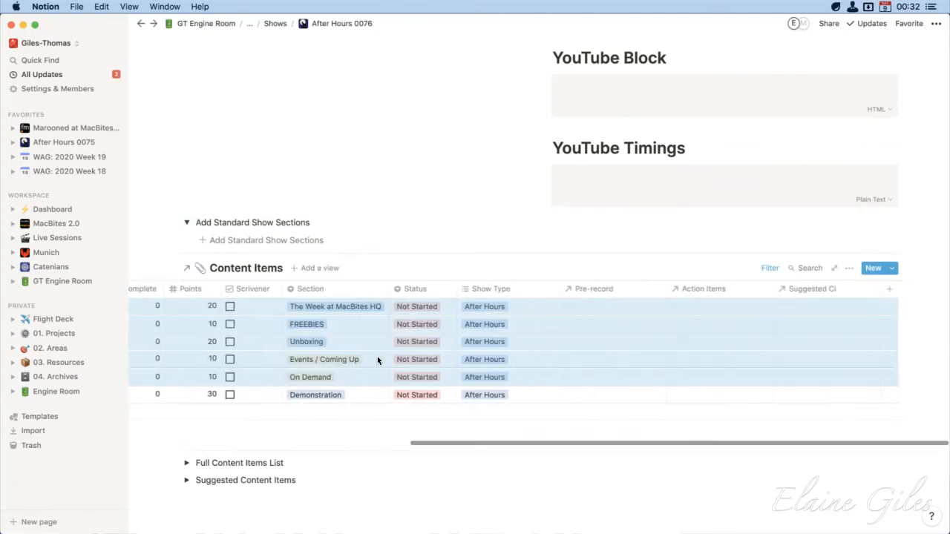
{"action": "scroll", "coordinate": [377, 359], "scroll_direction": "left", "scroll_amount": 3}
{"action": "scroll", "coordinate": [377, 360], "scroll_direction": "left", "scroll_amount": 3}
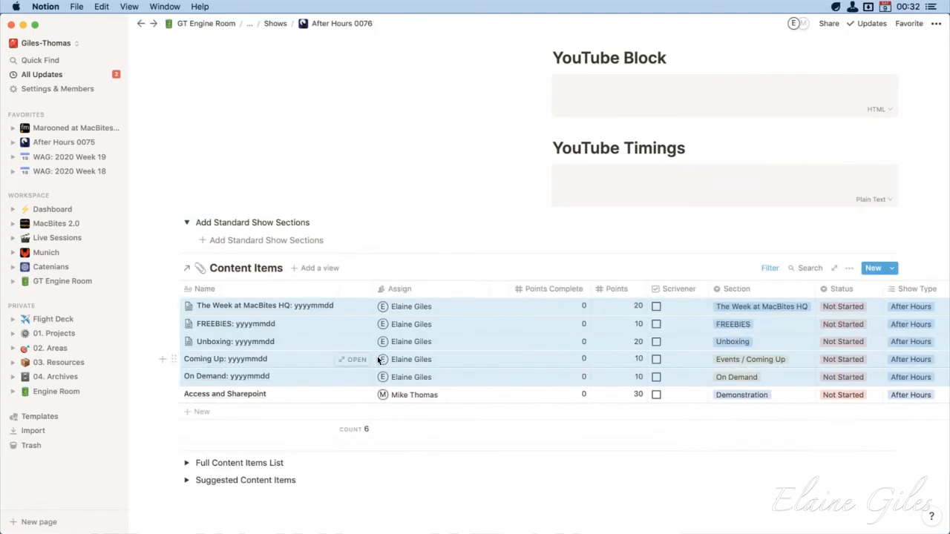
{"action": "left_click", "coordinate": [474, 521]}
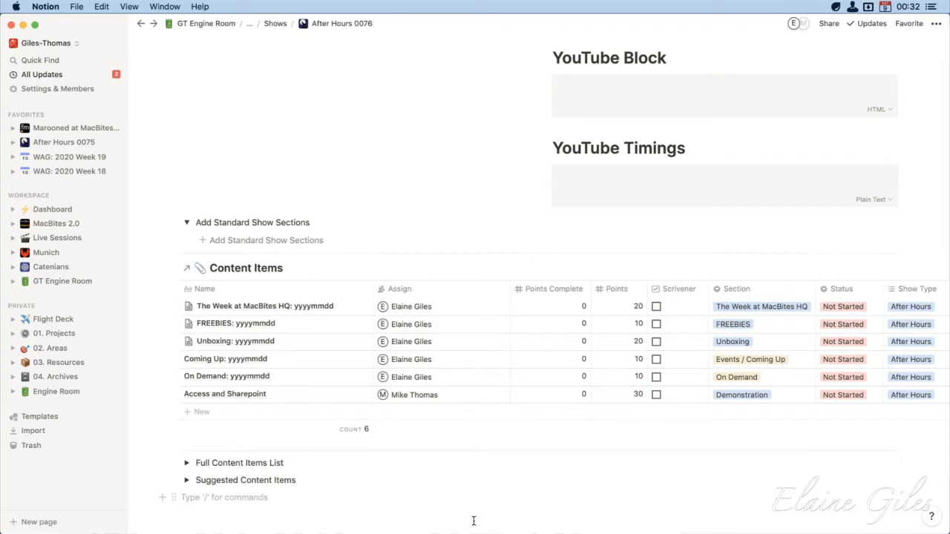
Open the After Hours shows list from the MacBites 2.0 page and check which templates new shows can use
{"action": "left_click", "coordinate": [274, 23]}
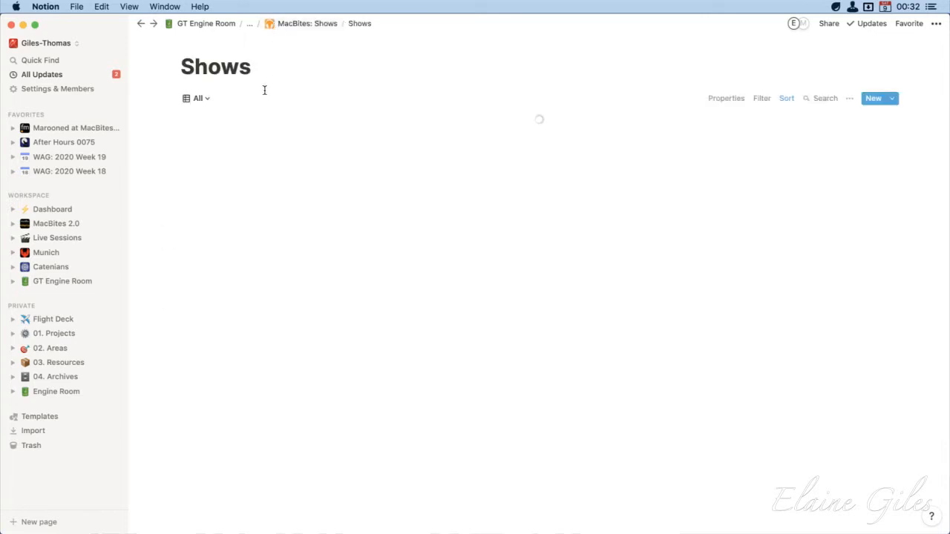
{"action": "left_click", "coordinate": [55, 224]}
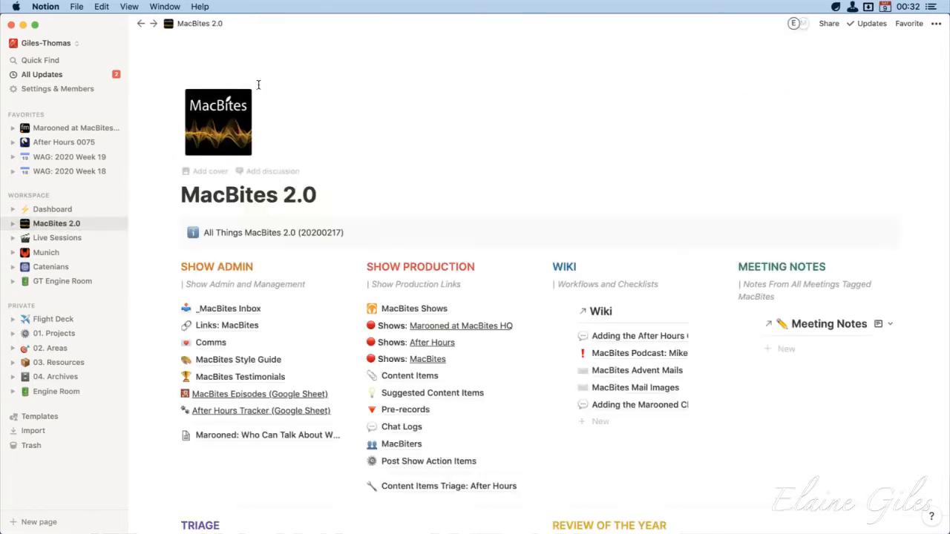
{"action": "left_click", "coordinate": [433, 345]}
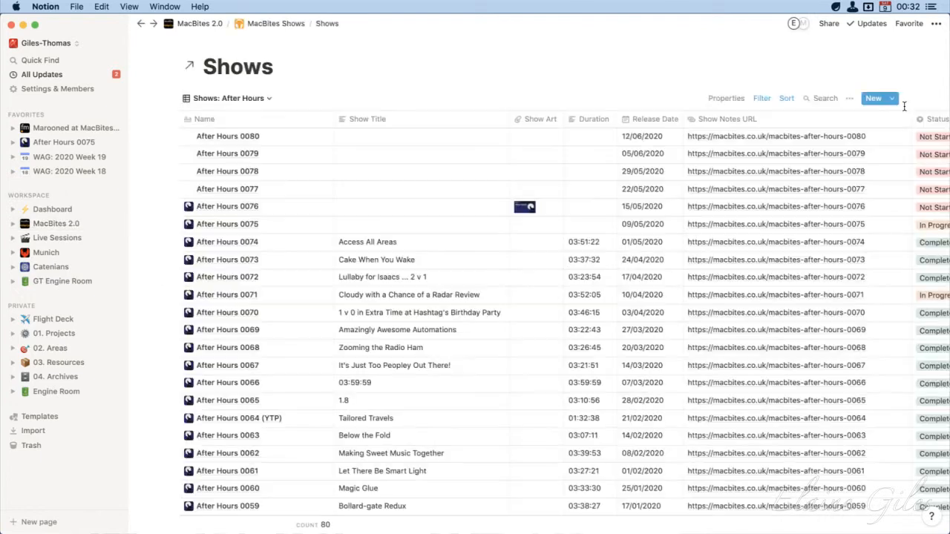
{"action": "left_click", "coordinate": [894, 99]}
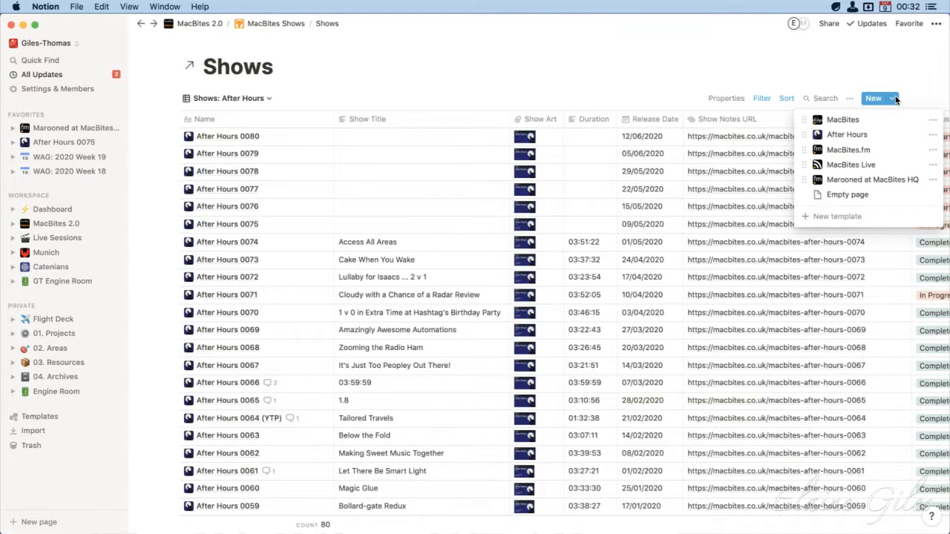
{"action": "left_click", "coordinate": [711, 65]}
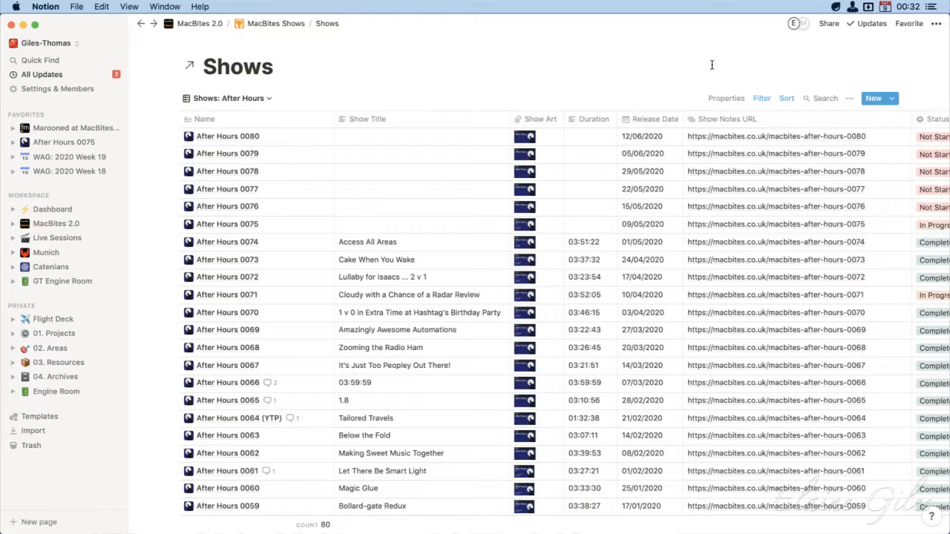
Switch the Shows database to the All: Active view and look through its shows
{"action": "left_click", "coordinate": [269, 99]}
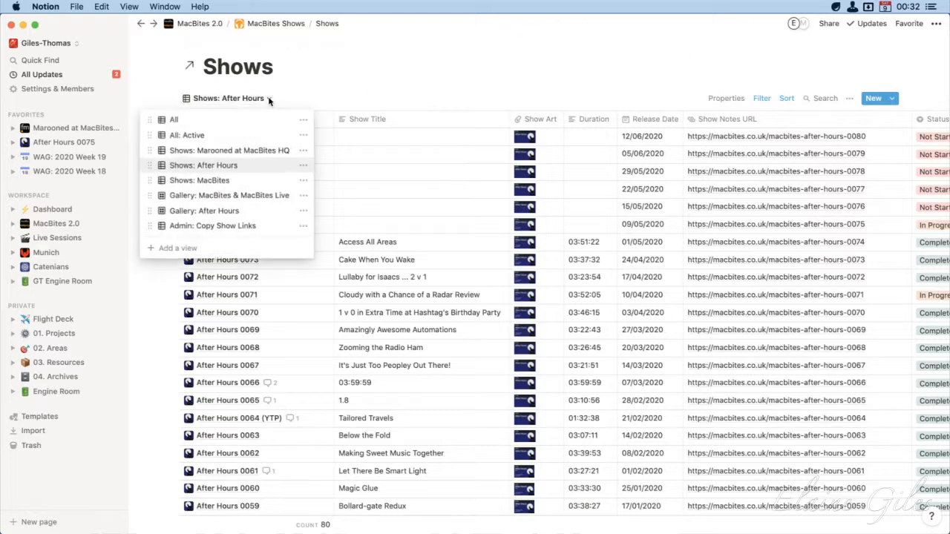
{"action": "left_click", "coordinate": [245, 140]}
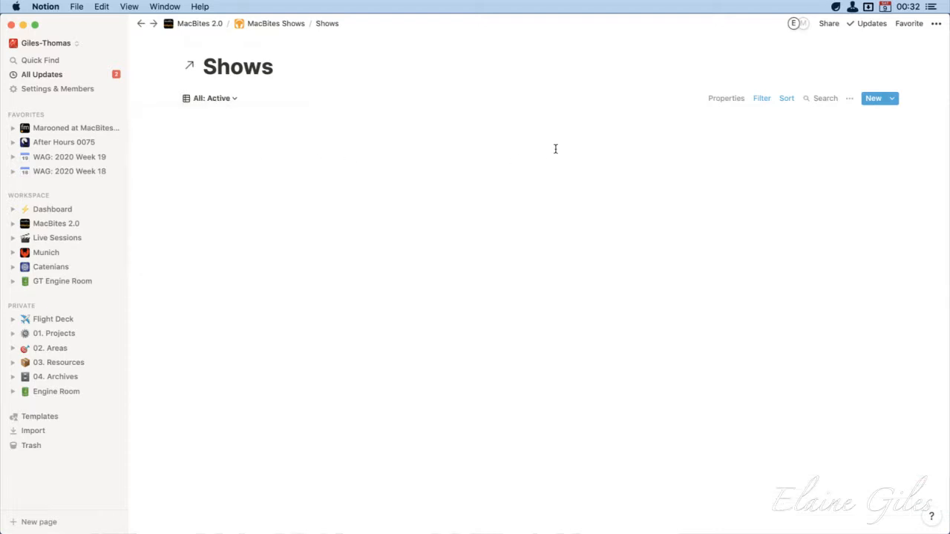
{"action": "scroll", "coordinate": [394, 297], "scroll_direction": "down", "scroll_amount": 5}
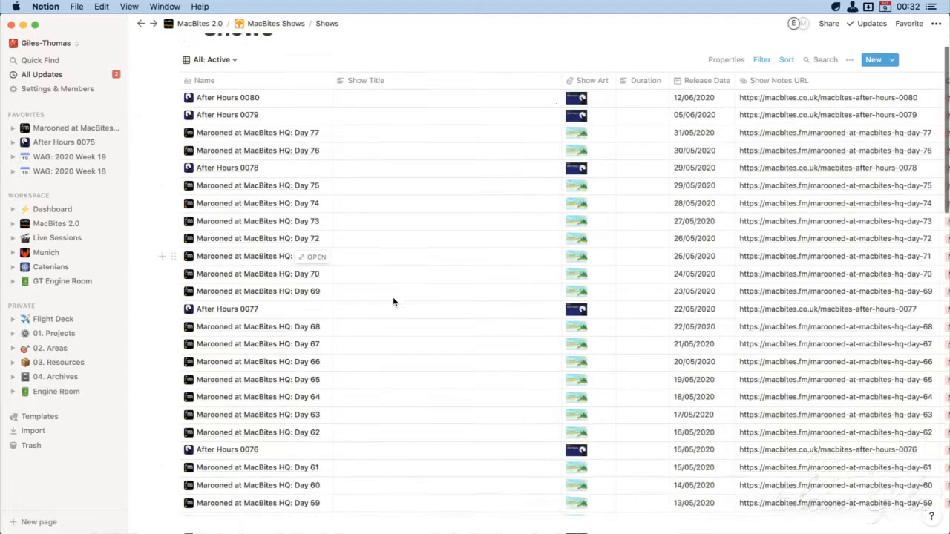
{"action": "scroll", "coordinate": [393, 301], "scroll_direction": "up", "scroll_amount": 5}
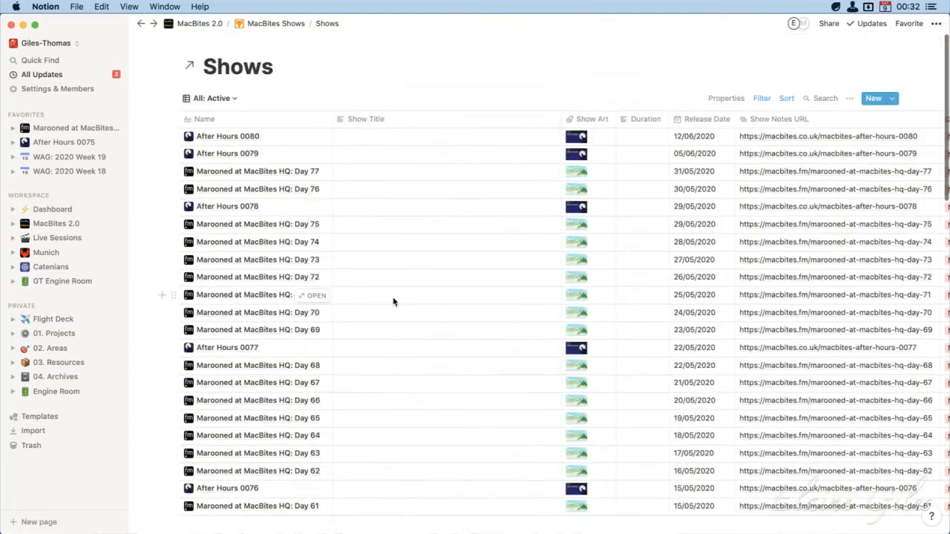
Open the MacBites Live show template for editing as a full page
{"action": "left_click", "coordinate": [892, 101]}
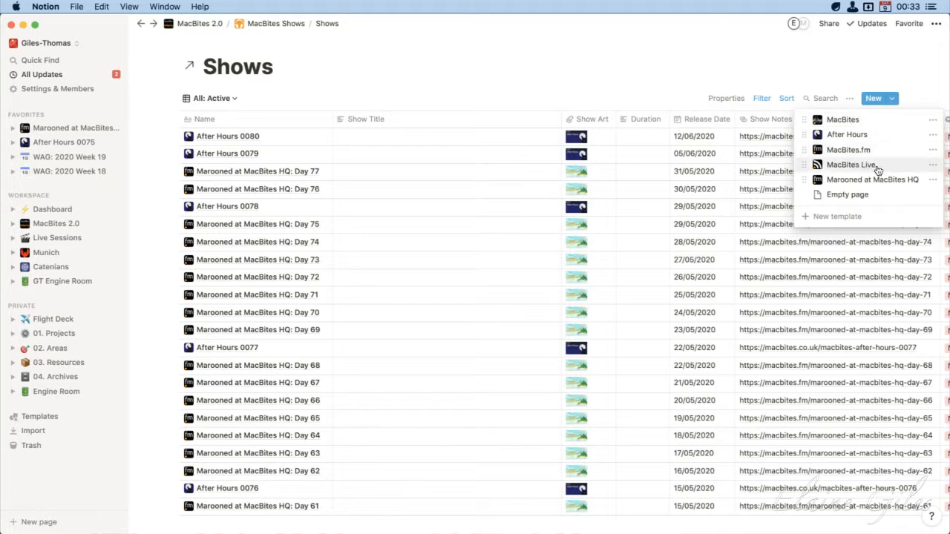
{"action": "left_click", "coordinate": [932, 168]}
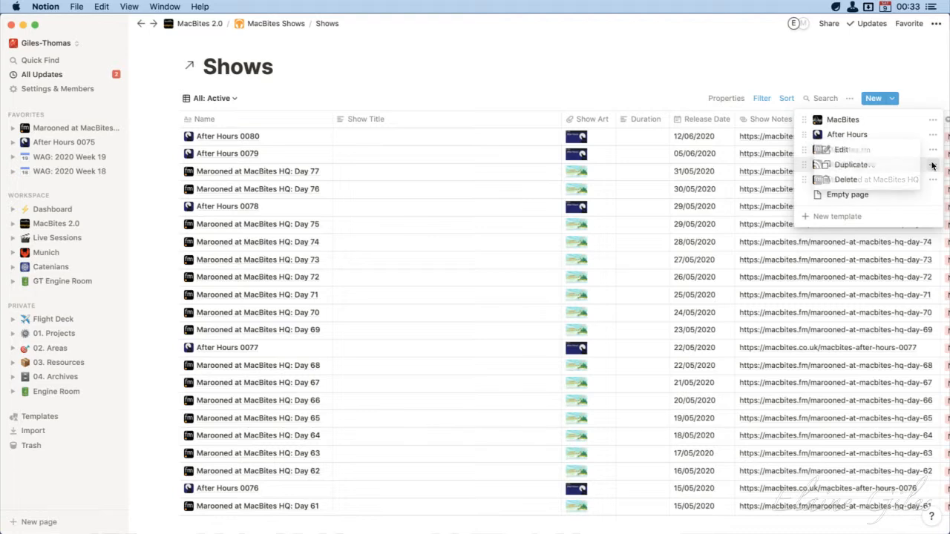
{"action": "left_click", "coordinate": [860, 152]}
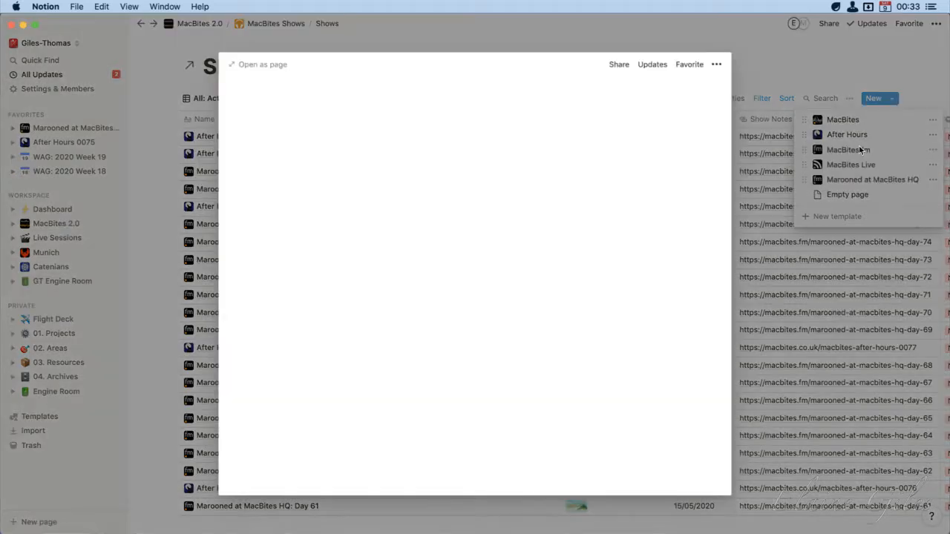
{"action": "left_click", "coordinate": [263, 65]}
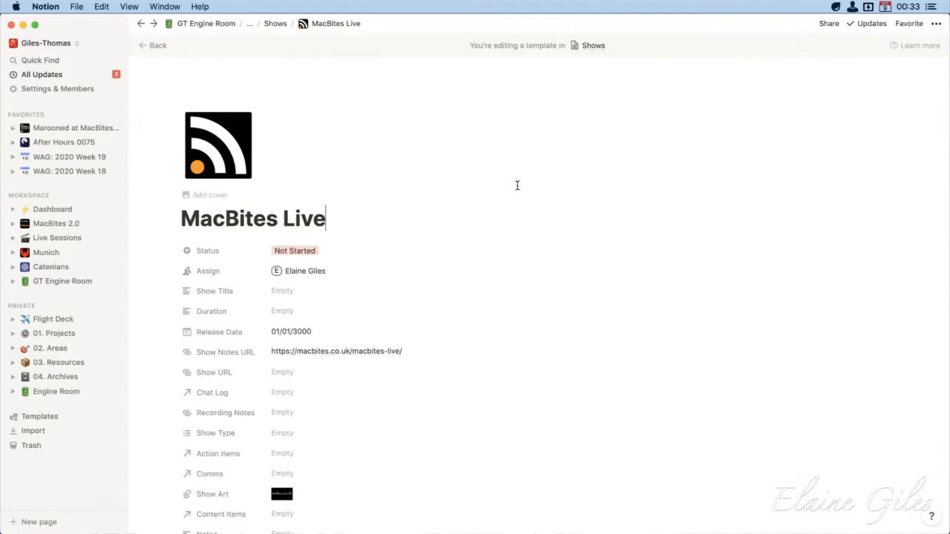
Review the MacBites Live template's properties and empty body, and return to the Shows database
{"action": "scroll", "coordinate": [479, 296], "scroll_direction": "down", "scroll_amount": 1}
{"action": "scroll", "coordinate": [479, 296], "scroll_direction": "down", "scroll_amount": 5}
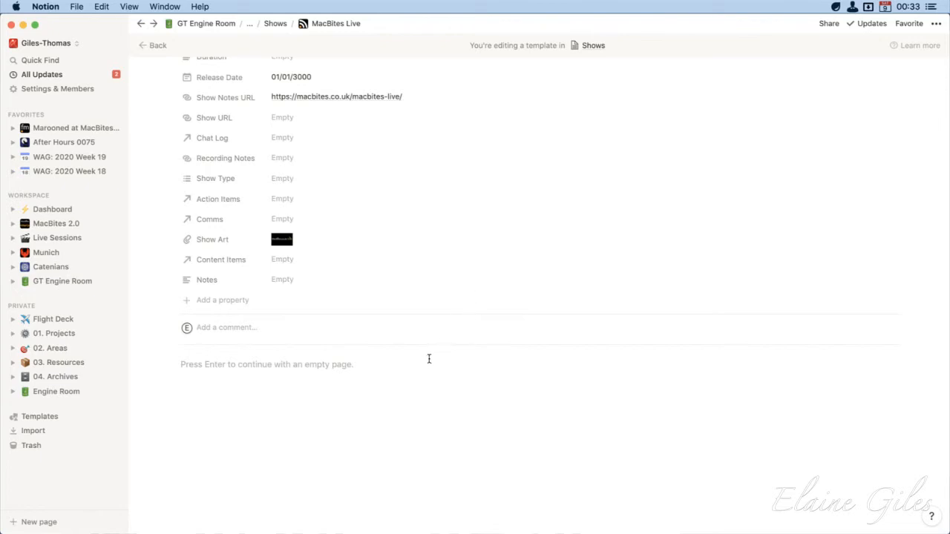
{"action": "scroll", "coordinate": [444, 329], "scroll_direction": "up", "scroll_amount": 1}
{"action": "scroll", "coordinate": [444, 327], "scroll_direction": "up", "scroll_amount": 2}
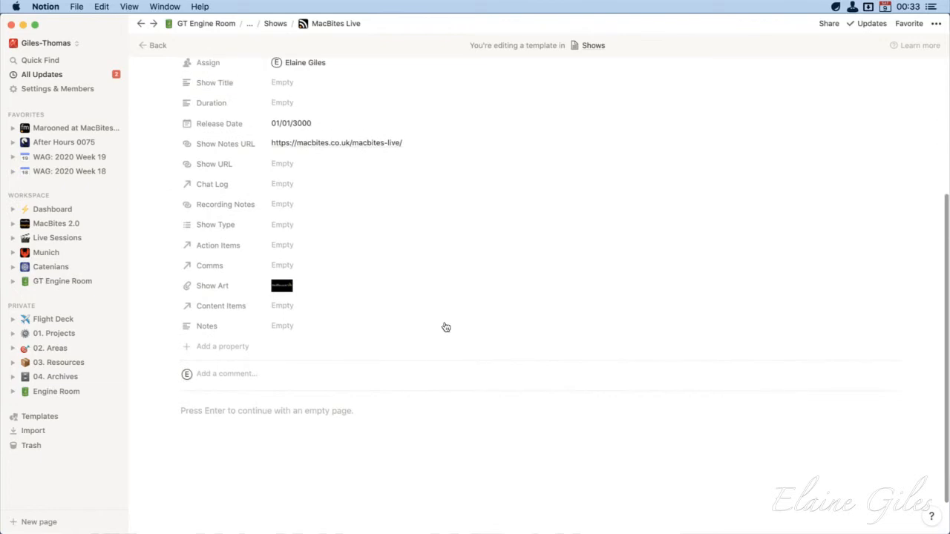
{"action": "scroll", "coordinate": [444, 327], "scroll_direction": "up", "scroll_amount": 3}
{"action": "scroll", "coordinate": [444, 327], "scroll_direction": "up", "scroll_amount": 2}
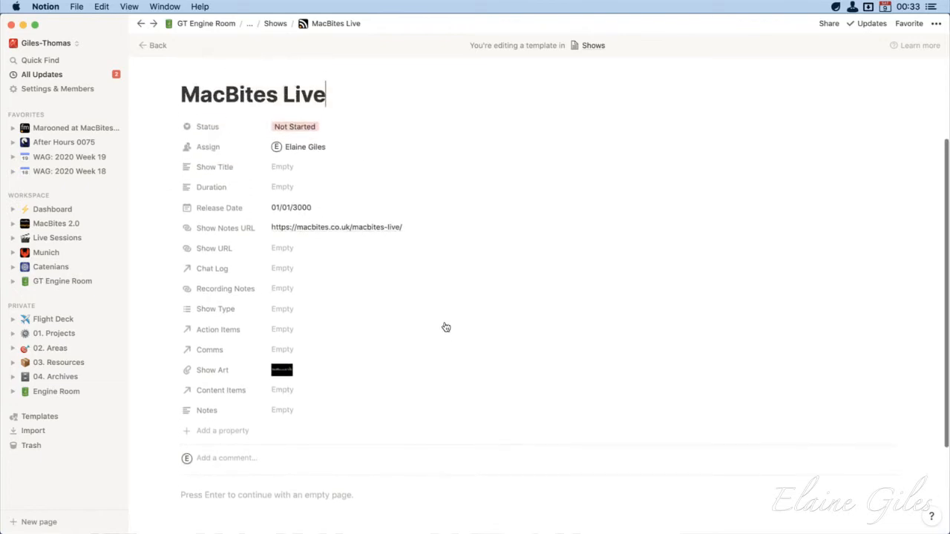
{"action": "scroll", "coordinate": [444, 327], "scroll_direction": "down", "scroll_amount": 3}
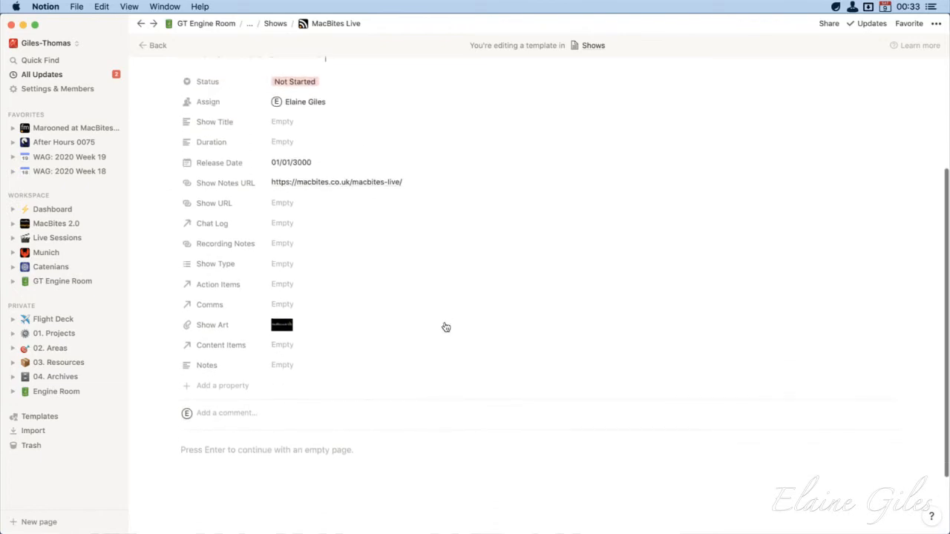
{"action": "left_click", "coordinate": [153, 45]}
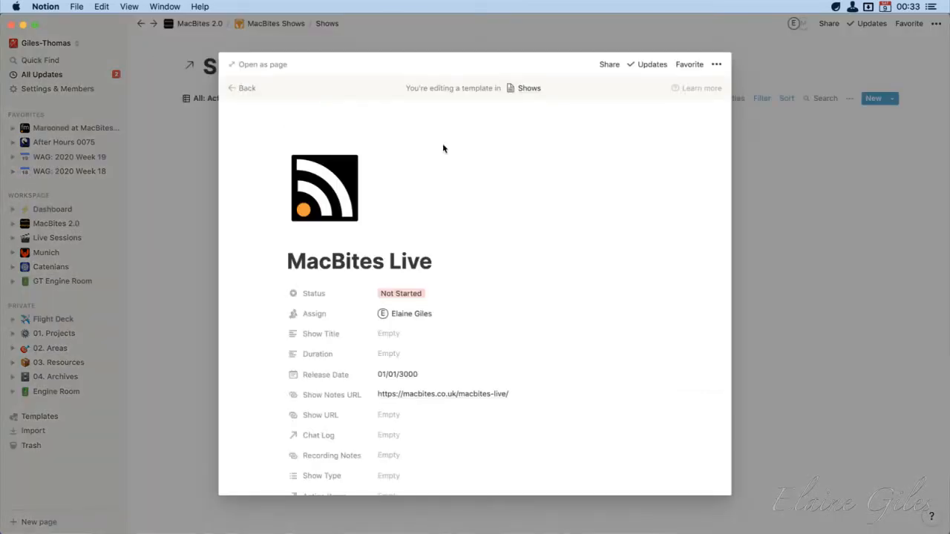
{"action": "left_click", "coordinate": [164, 150]}
Create a show from the MacBites Live template and title it "TEST for Demo"
{"action": "left_click", "coordinate": [892, 98]}
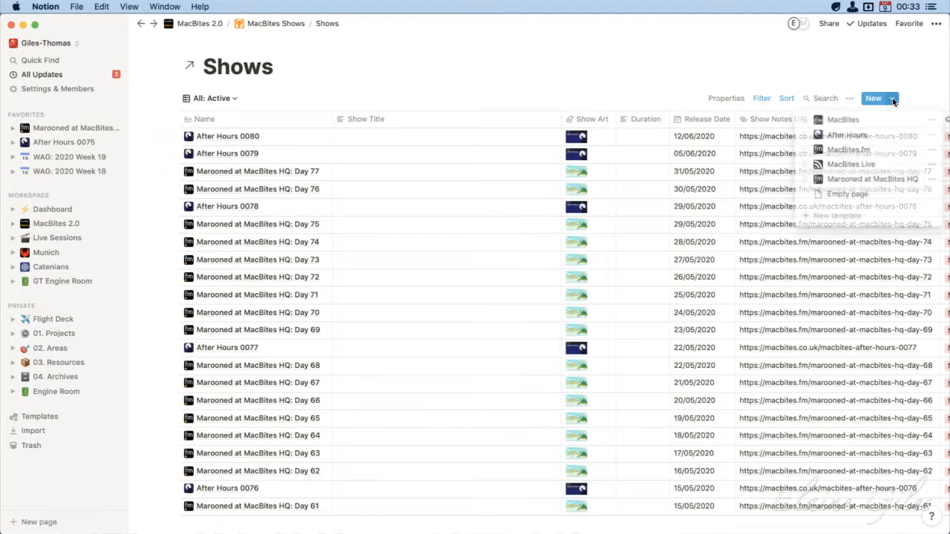
{"action": "left_click", "coordinate": [882, 163]}
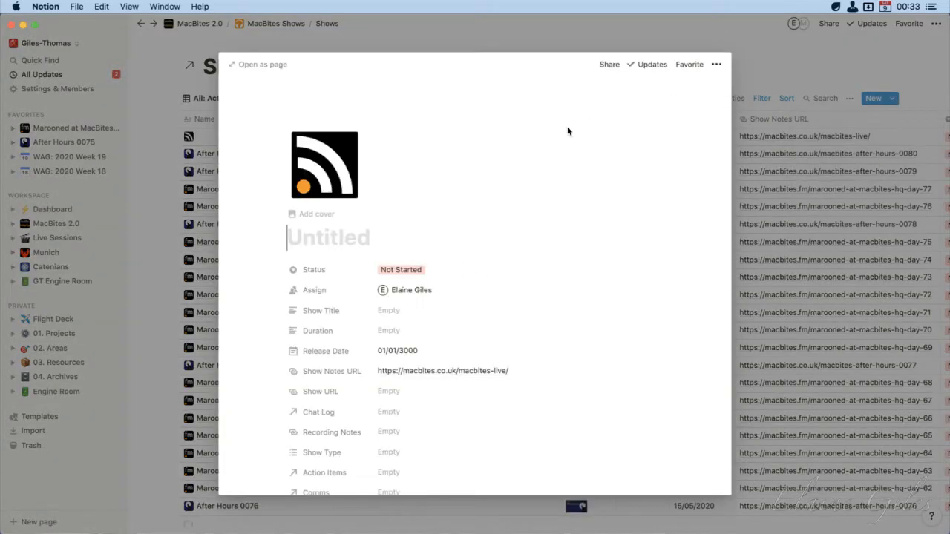
{"action": "type", "text": "T"}
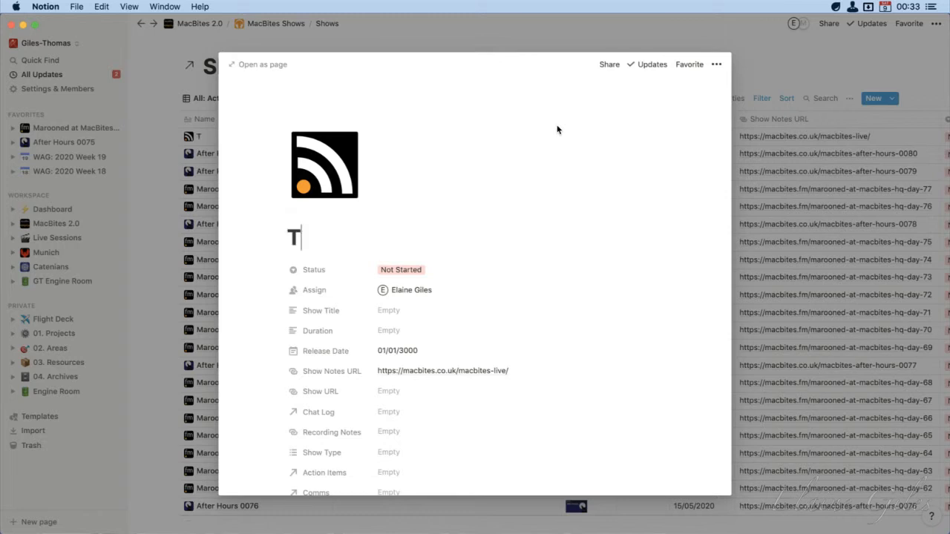
{"action": "type", "text": "EST for"}
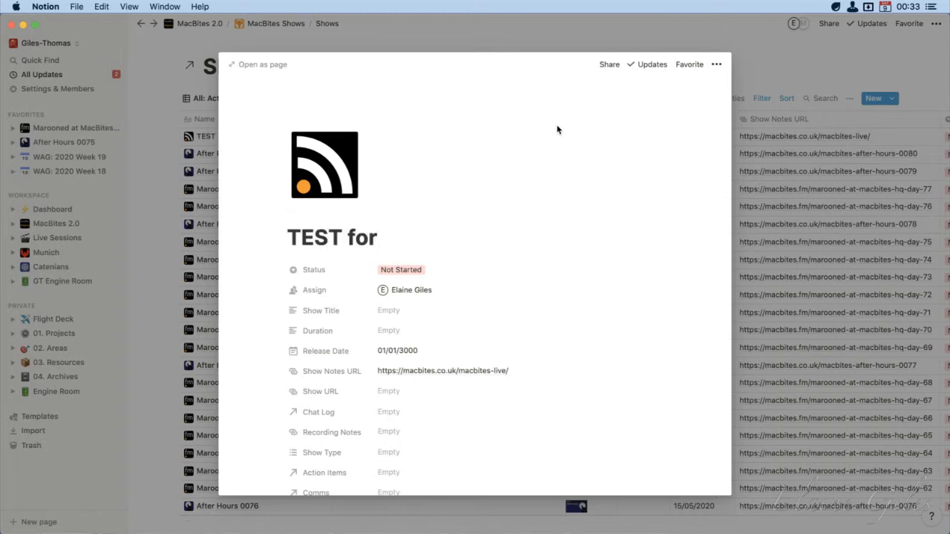
{"action": "type", "text": " Demo"}
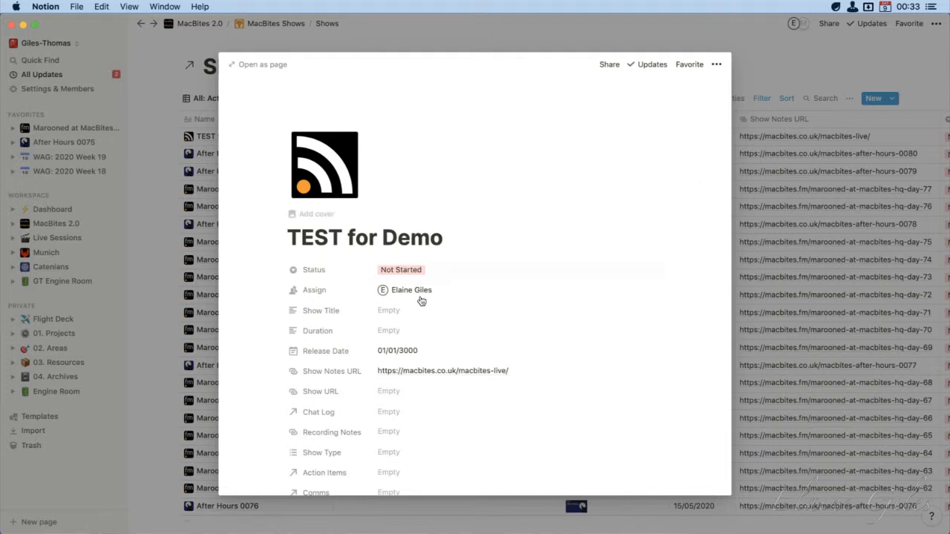
Set the test show's release date to 22/06/2020
{"action": "scroll", "coordinate": [420, 300], "scroll_direction": "down", "scroll_amount": 2}
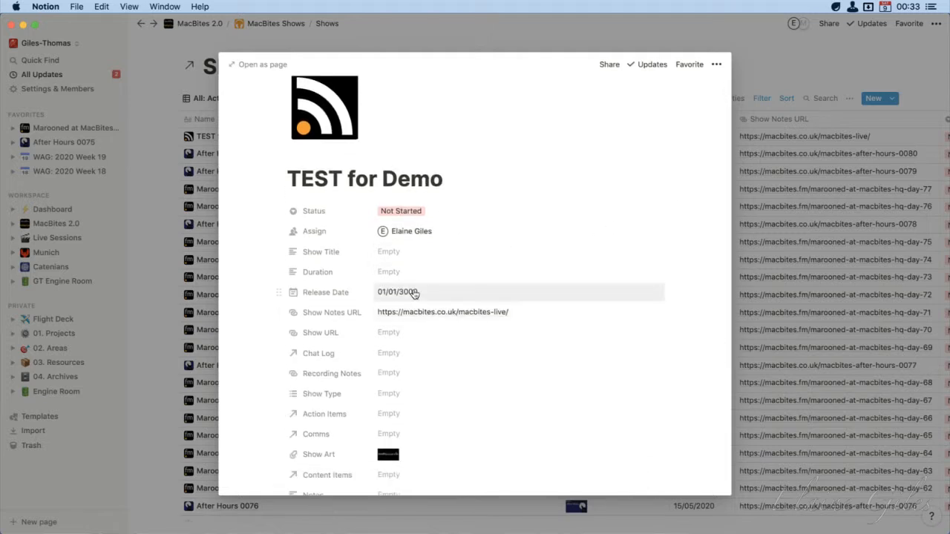
{"action": "left_click", "coordinate": [414, 294]}
{"action": "double_click", "coordinate": [417, 259]}
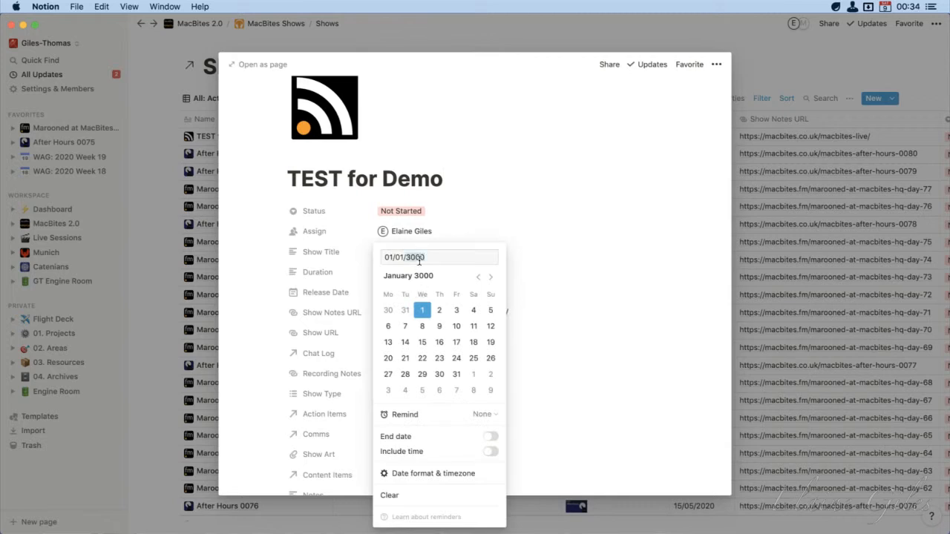
{"action": "type", "text": "2020"}
{"action": "type", "text": "06"}
{"action": "double_click", "coordinate": [386, 258]}
{"action": "type", "text": "22"}
{"action": "left_click", "coordinate": [520, 223]}
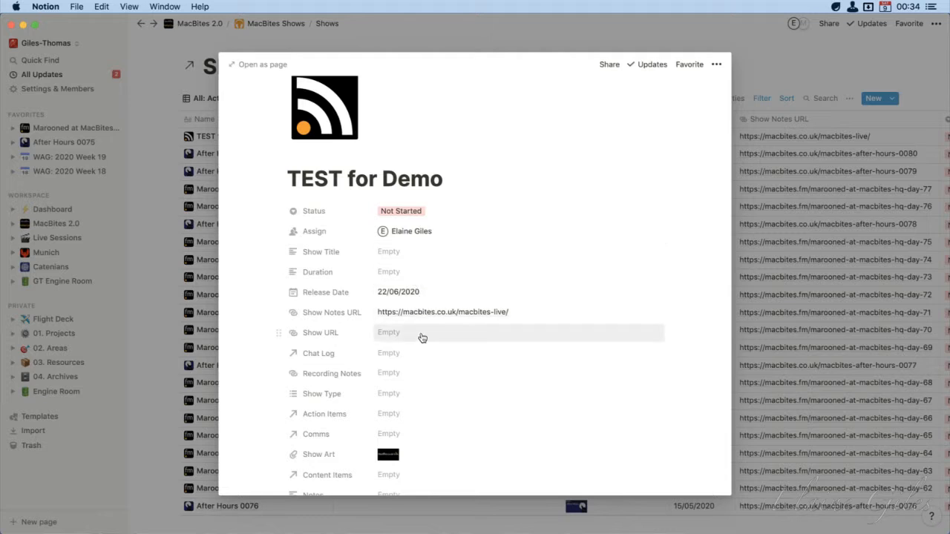
Set the test show's Show Type to MacBites.fm and check the page body below its properties
{"action": "scroll", "coordinate": [421, 338], "scroll_direction": "down", "scroll_amount": 1}
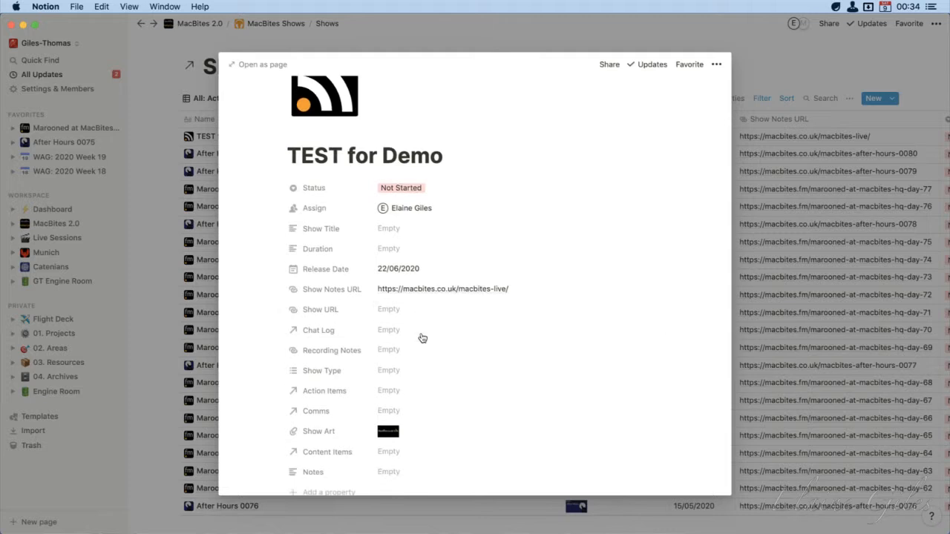
{"action": "left_click", "coordinate": [413, 378]}
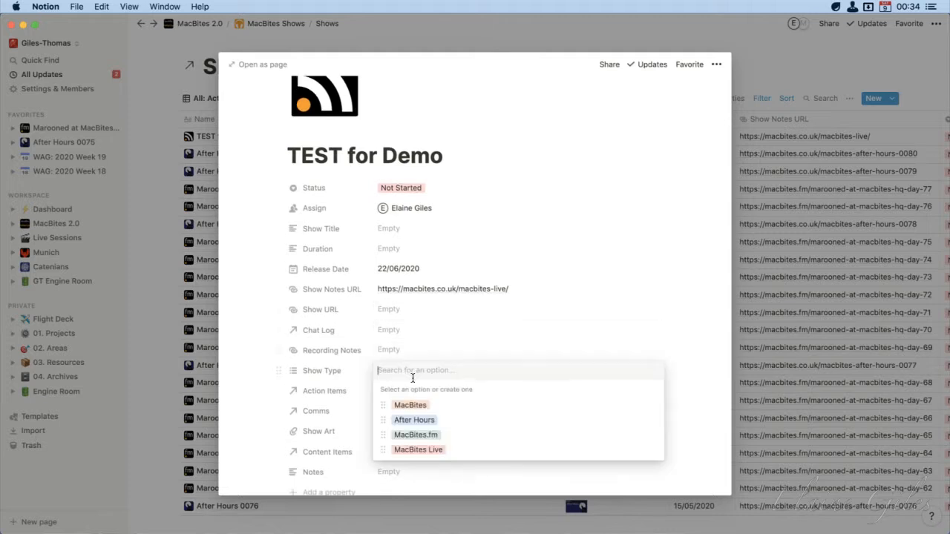
{"action": "left_click", "coordinate": [435, 438]}
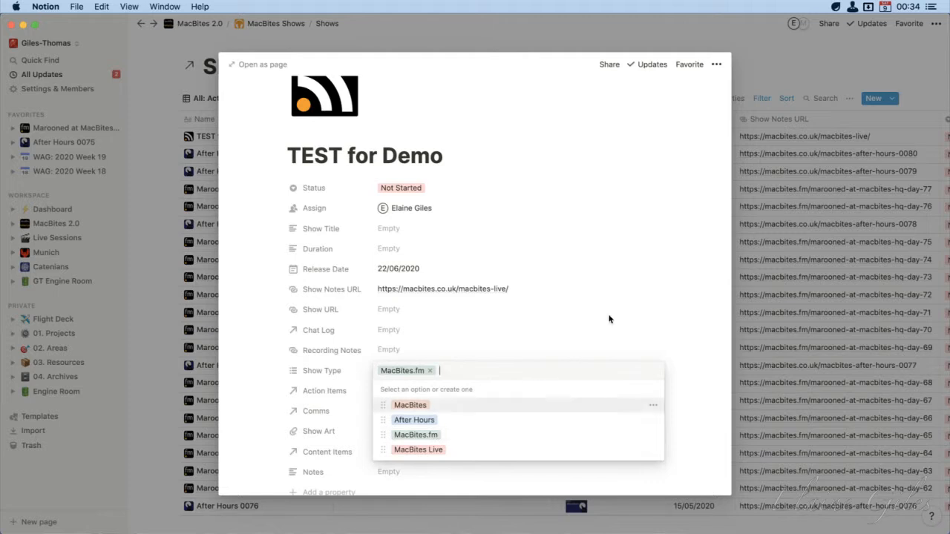
{"action": "scroll", "coordinate": [557, 328], "scroll_direction": "down", "scroll_amount": 1}
{"action": "scroll", "coordinate": [557, 328], "scroll_direction": "down", "scroll_amount": 3}
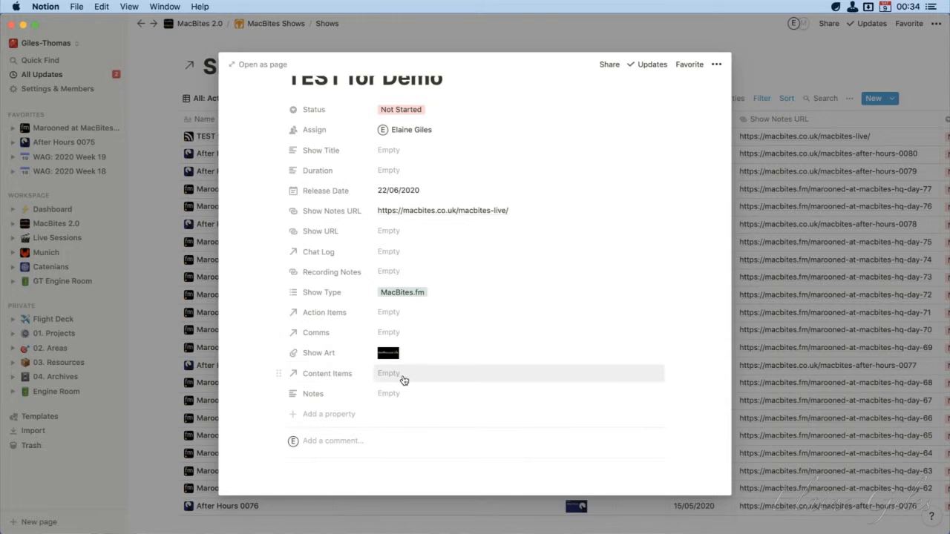
{"action": "scroll", "coordinate": [403, 380], "scroll_direction": "down", "scroll_amount": 5}
{"action": "left_click", "coordinate": [502, 413]}
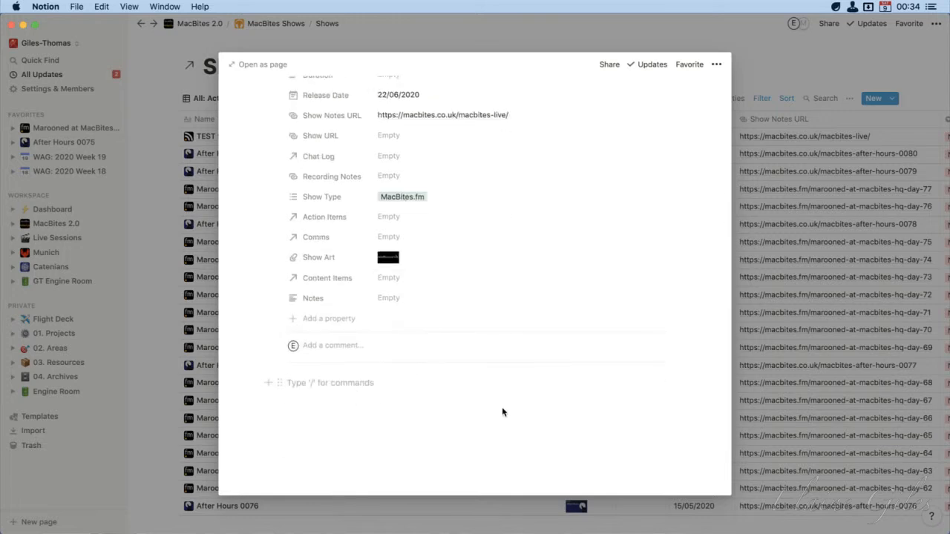
{"action": "scroll", "coordinate": [503, 413], "scroll_direction": "up", "scroll_amount": 12}
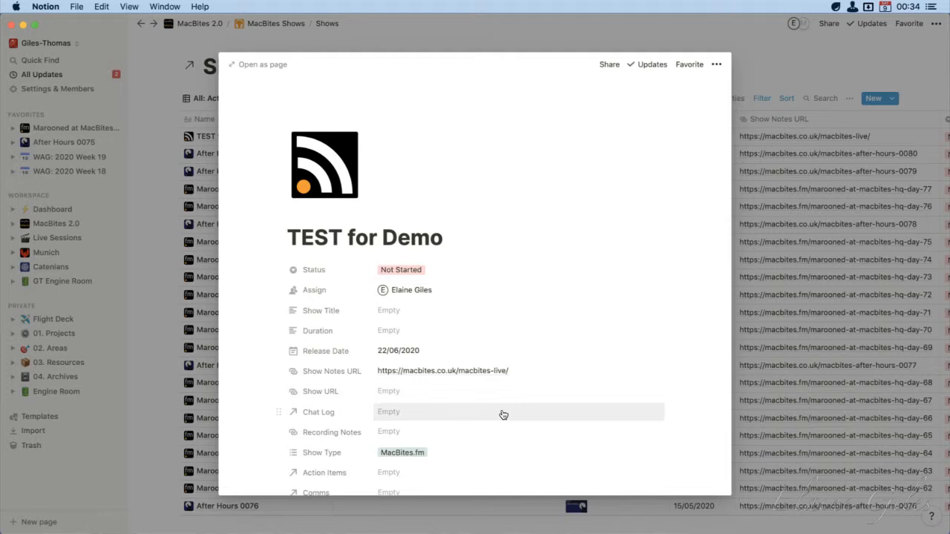
{"action": "scroll", "coordinate": [502, 407], "scroll_direction": "down", "scroll_amount": 8}
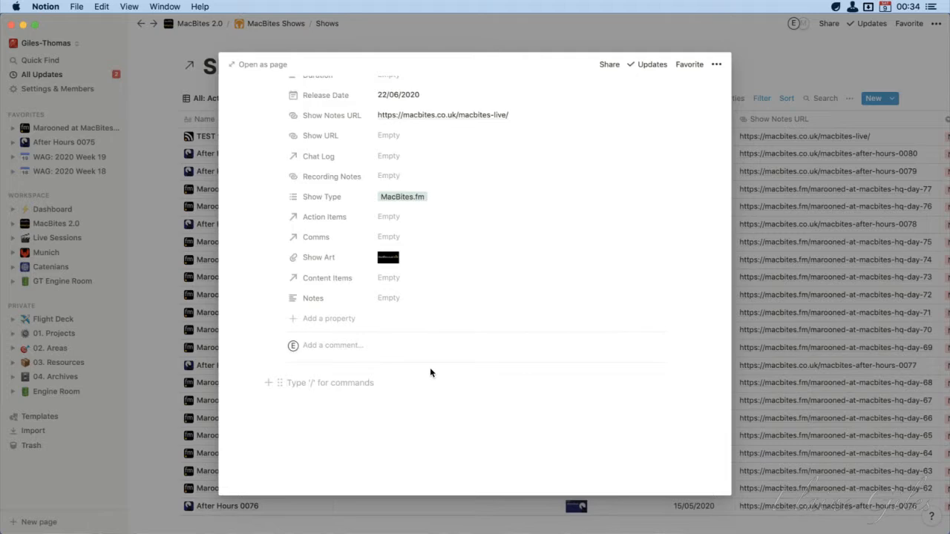
Close the test show and delete "TEST for Demo" from the Shows database
{"action": "left_click", "coordinate": [581, 35]}
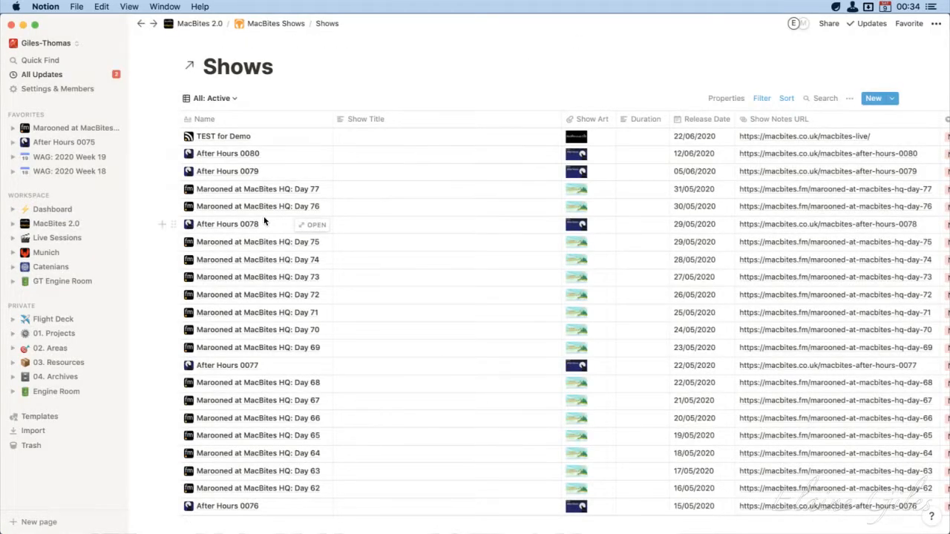
{"action": "left_click", "coordinate": [173, 138]}
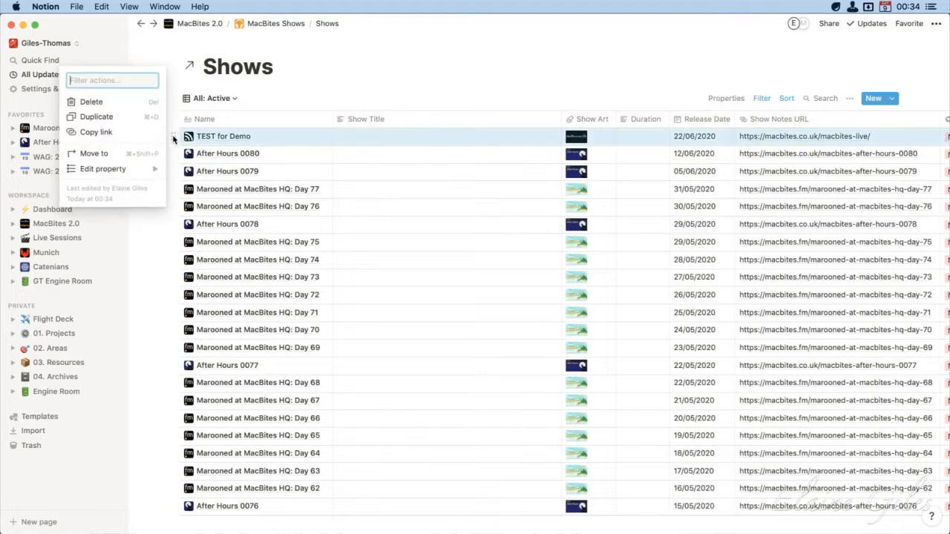
{"action": "left_click", "coordinate": [110, 102]}
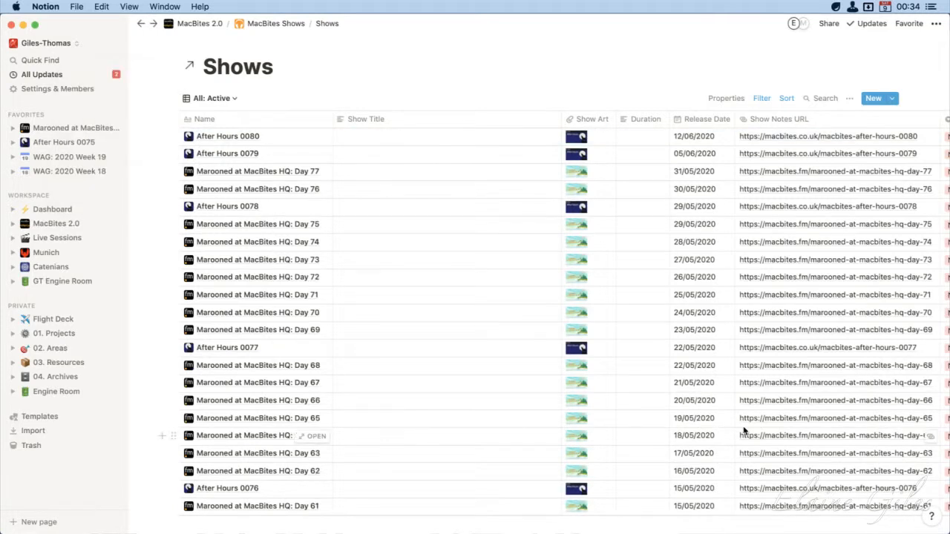
Open the MacBites Live template of the Shows database for editing as a full page
{"action": "left_click", "coordinate": [894, 98]}
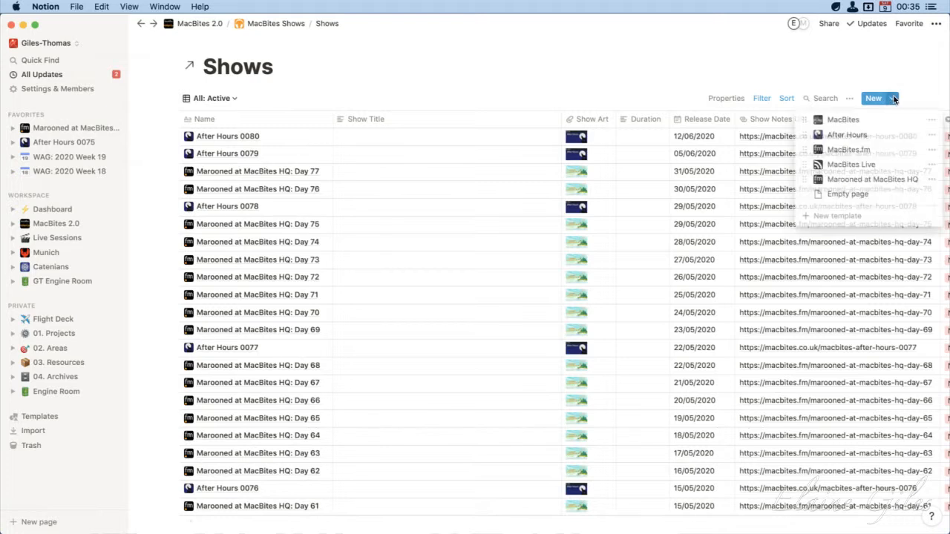
{"action": "left_click", "coordinate": [933, 164]}
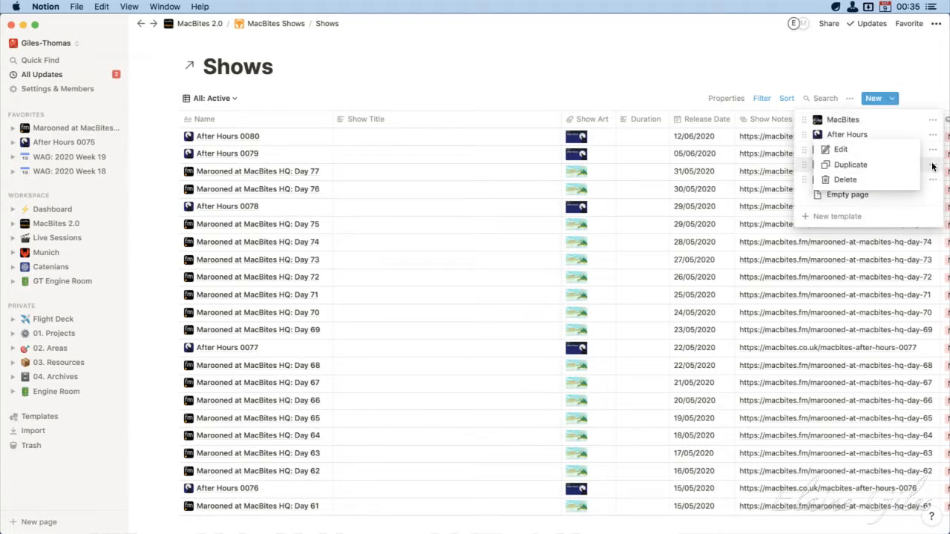
{"action": "left_click", "coordinate": [860, 151]}
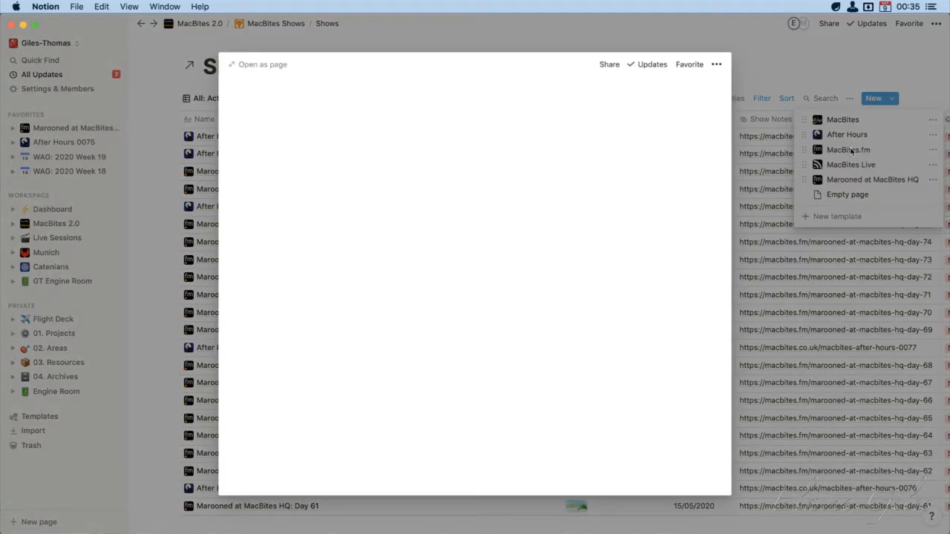
{"action": "left_click", "coordinate": [263, 65]}
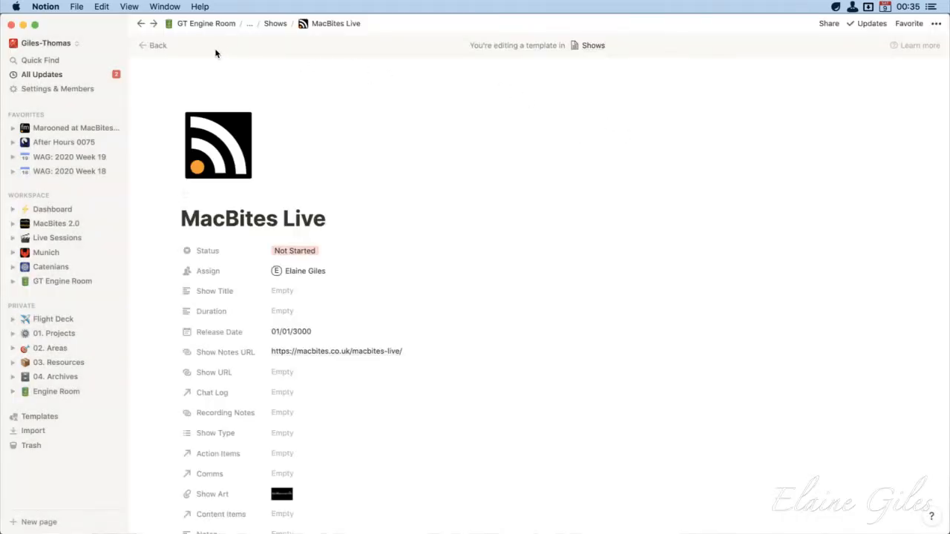
{"action": "left_click_drag", "start_coordinate": [122, 29], "coordinate": [733, 69]}
Insert a linked database of Content Items in the body of the MacBites Live template
{"action": "scroll", "coordinate": [512, 275], "scroll_direction": "down", "scroll_amount": 5}
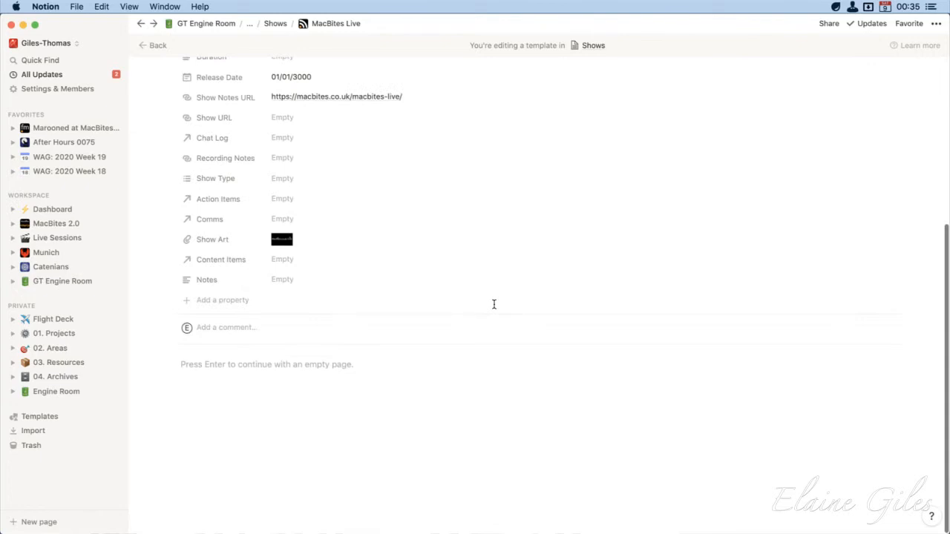
{"action": "left_click", "coordinate": [260, 372]}
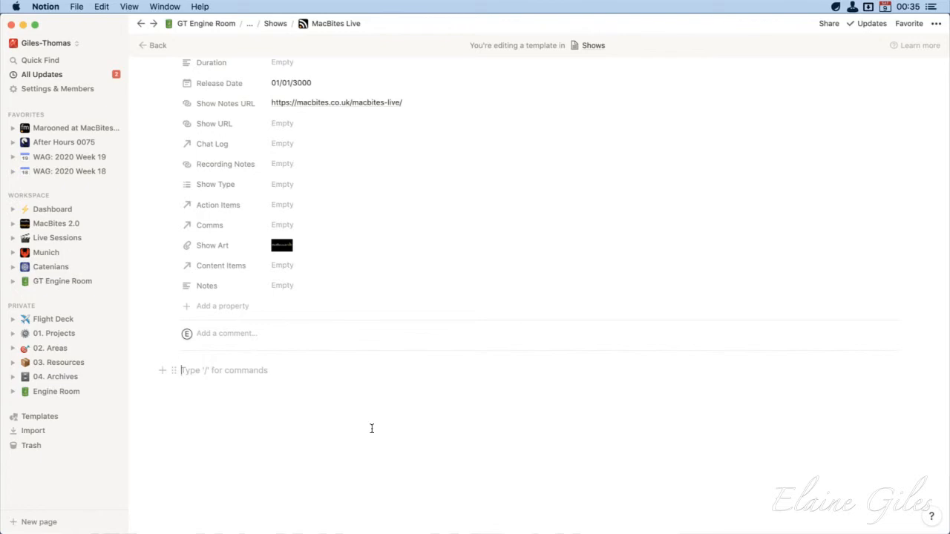
{"action": "type", "text": "/linked"}
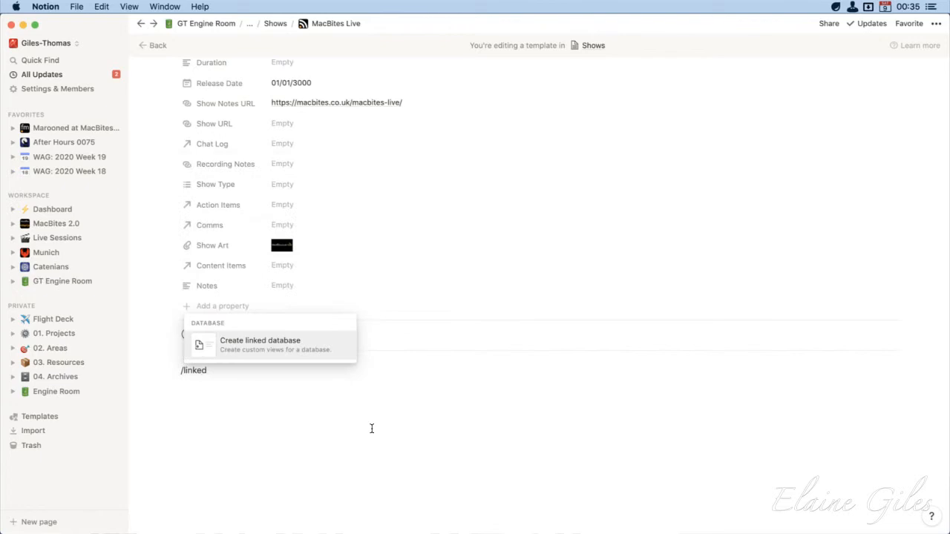
{"action": "key", "text": "Return"}
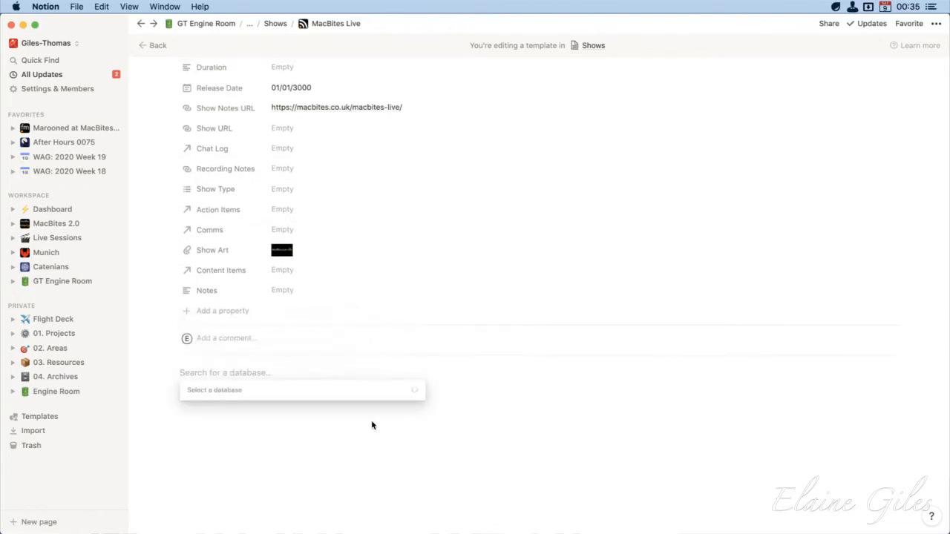
{"action": "type", "text": "Content Items"}
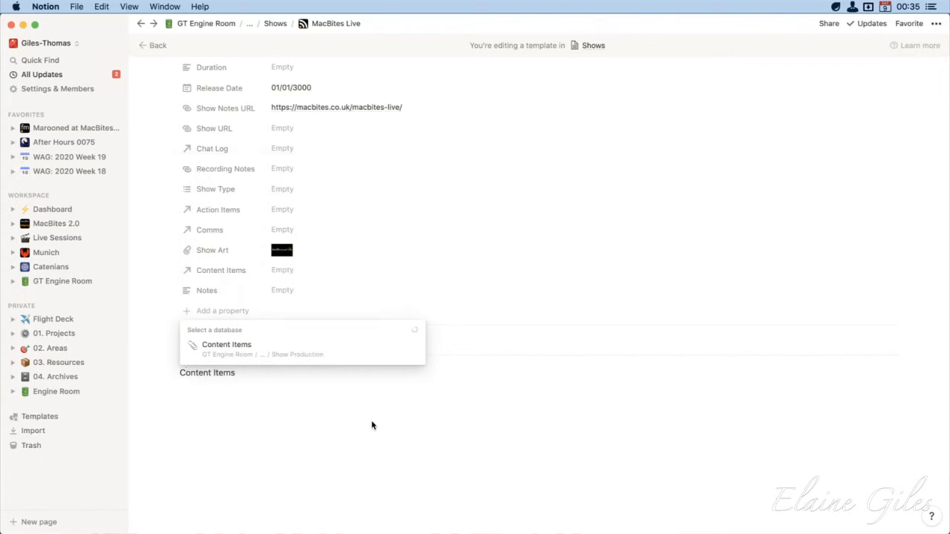
{"action": "key", "text": "Down"}
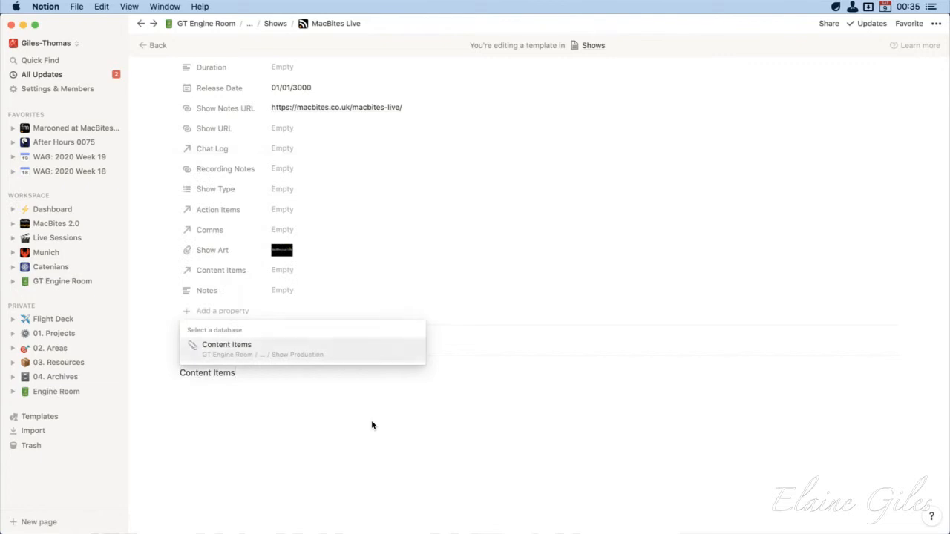
{"action": "key", "text": "Return"}
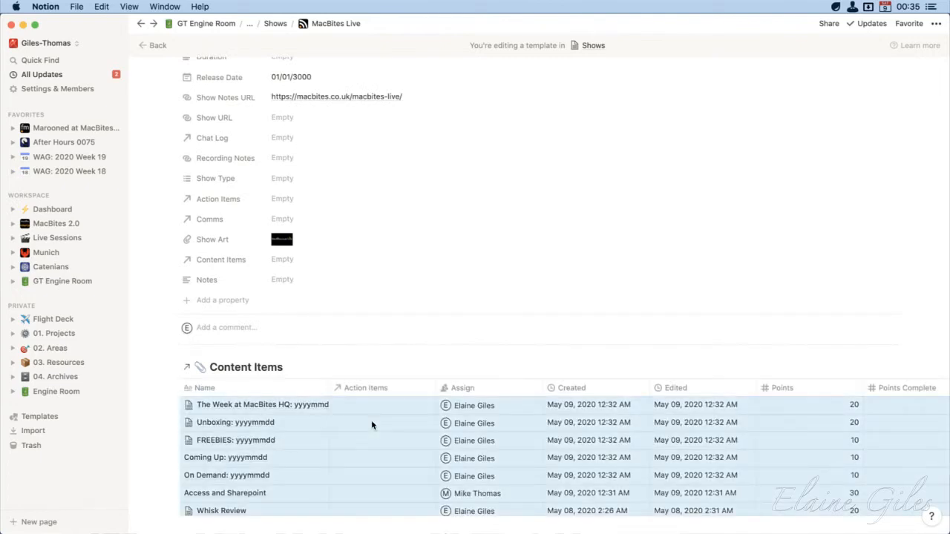
Look through the entries of the linked Content Items database, from the newest to the oldest
{"action": "scroll", "coordinate": [372, 425], "scroll_direction": "down", "scroll_amount": 15}
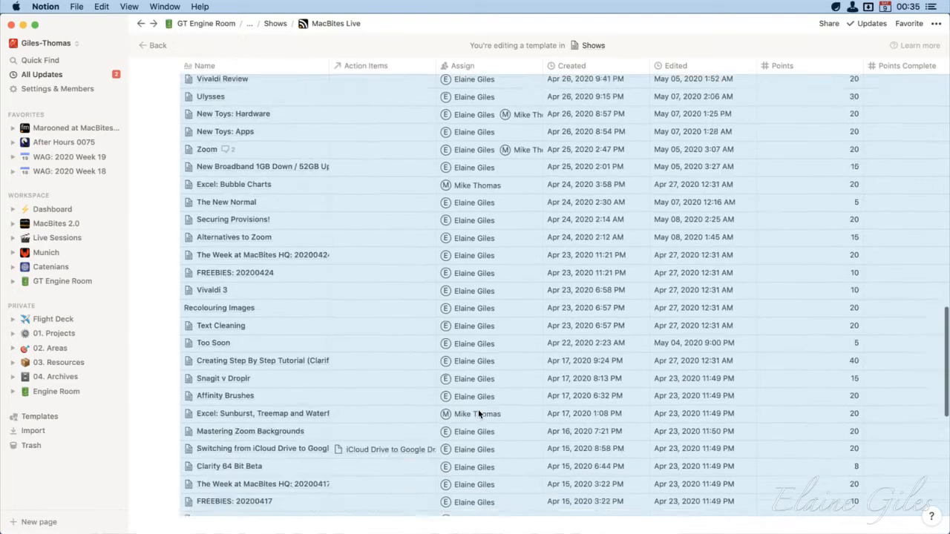
{"action": "scroll", "coordinate": [478, 411], "scroll_direction": "down", "scroll_amount": 7}
{"action": "scroll", "coordinate": [478, 410], "scroll_direction": "up", "scroll_amount": 6}
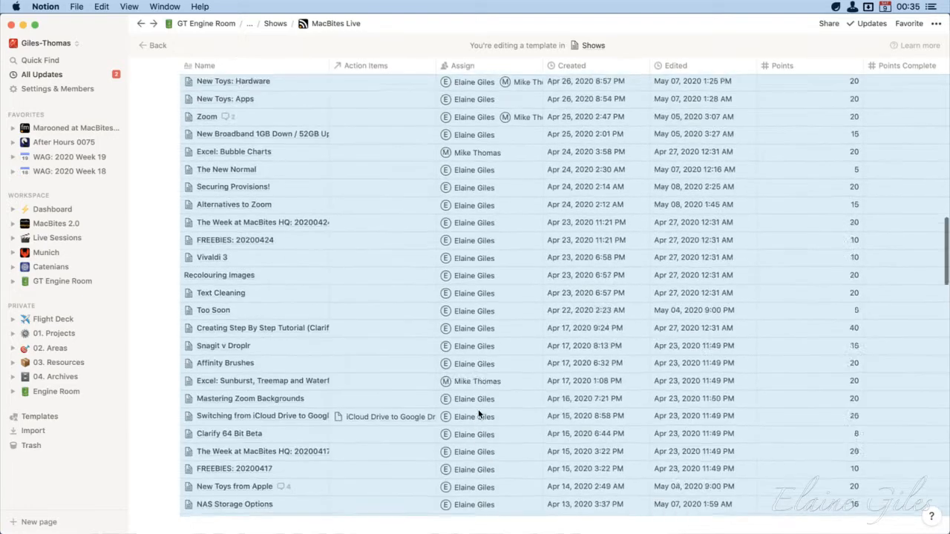
{"action": "scroll", "coordinate": [478, 409], "scroll_direction": "up", "scroll_amount": 20}
{"action": "scroll", "coordinate": [478, 409], "scroll_direction": "down", "scroll_amount": 8}
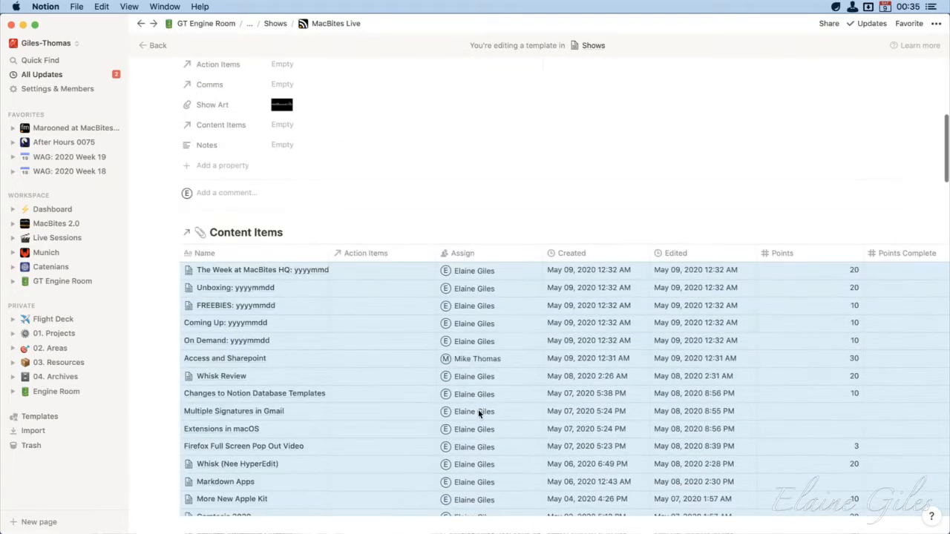
{"action": "scroll", "coordinate": [478, 409], "scroll_direction": "up", "scroll_amount": 3}
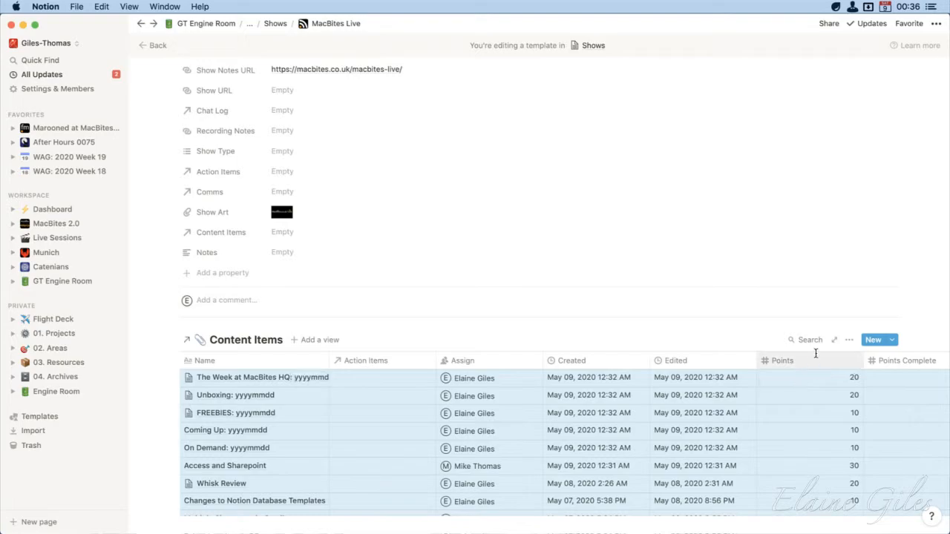
{"action": "scroll", "coordinate": [667, 450], "scroll_direction": "down", "scroll_amount": 20}
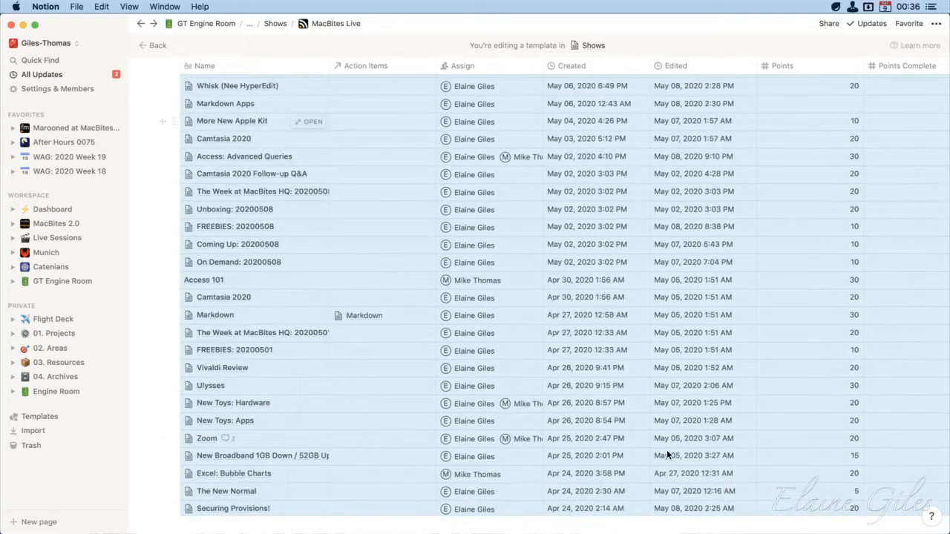
{"action": "scroll", "coordinate": [667, 449], "scroll_direction": "down", "scroll_amount": 20}
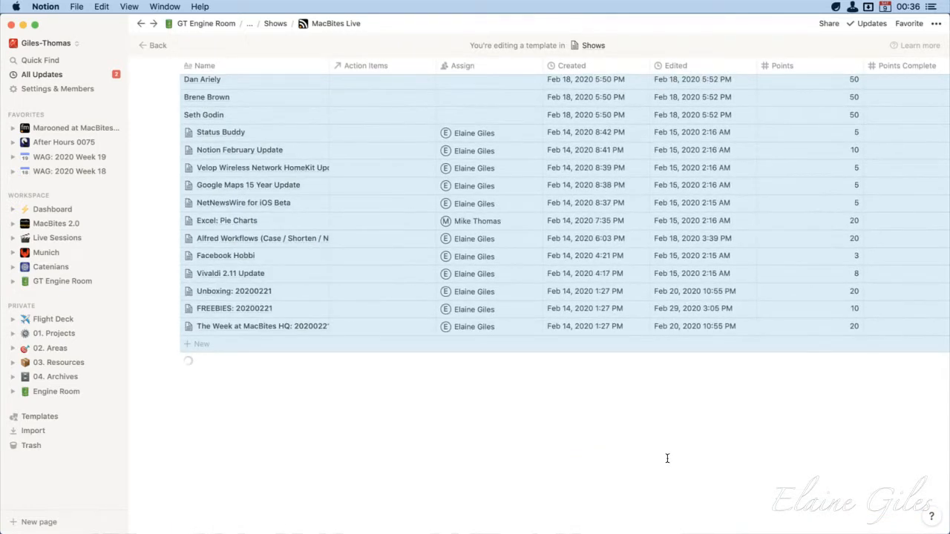
Filter the template's linked Content Items database to entries whose Show contains __Unplaced
{"action": "scroll", "coordinate": [667, 454], "scroll_direction": "up", "scroll_amount": 20}
{"action": "scroll", "coordinate": [667, 455], "scroll_direction": "down", "scroll_amount": 6}
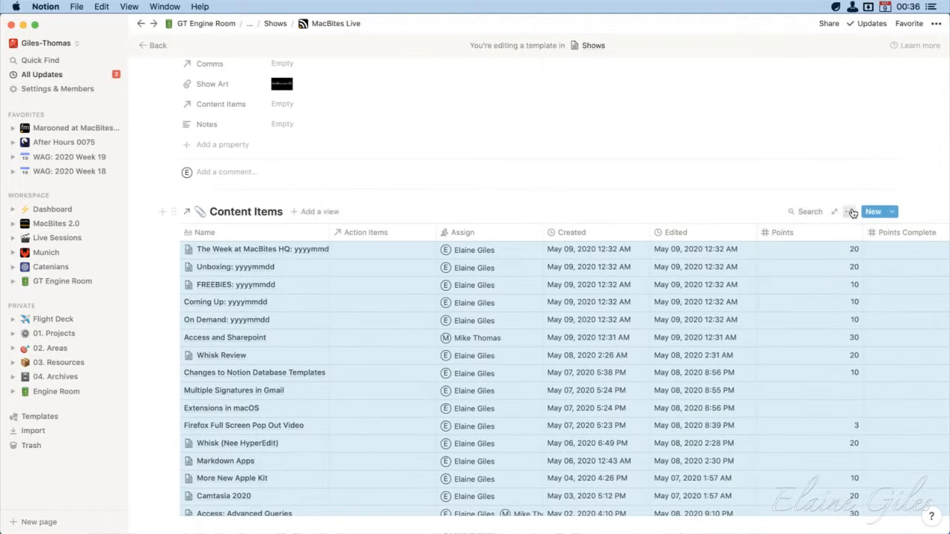
{"action": "left_click", "coordinate": [850, 213]}
{"action": "left_click", "coordinate": [852, 316]}
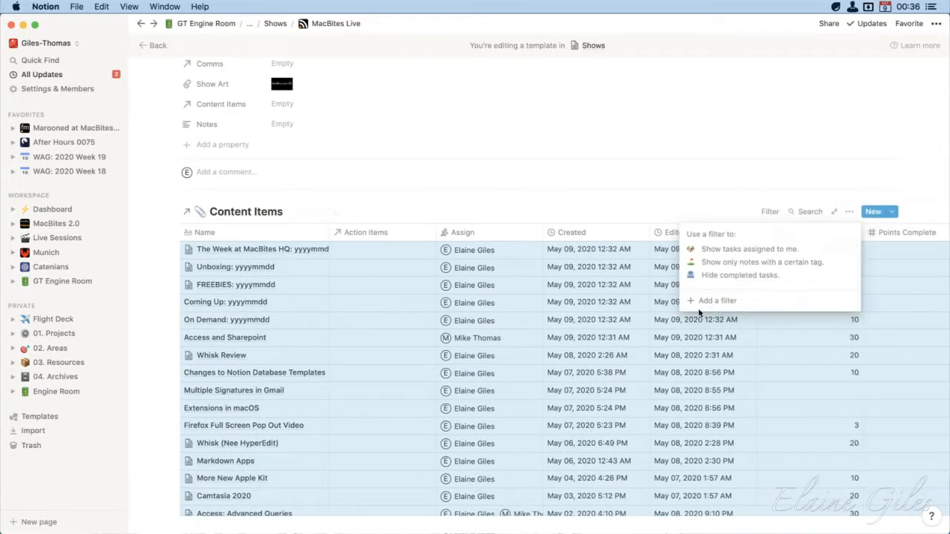
{"action": "left_click", "coordinate": [714, 301]}
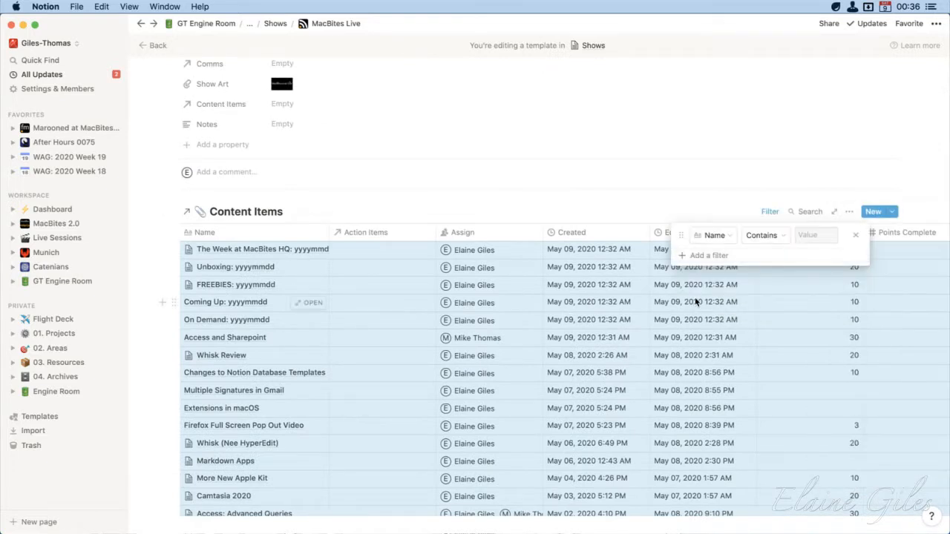
{"action": "left_click", "coordinate": [732, 245]}
{"action": "left_click", "coordinate": [725, 426]}
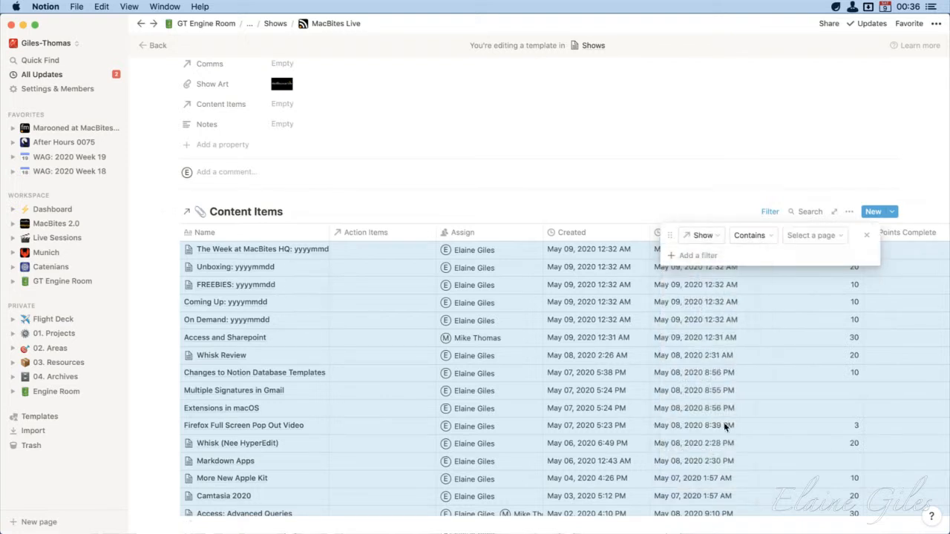
{"action": "left_click", "coordinate": [820, 236]}
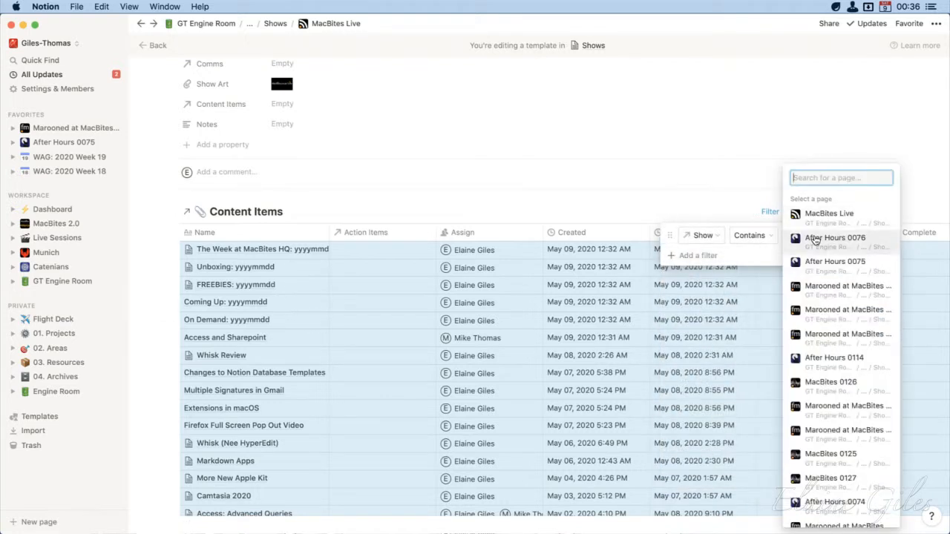
{"action": "type", "text": "__Unpl"}
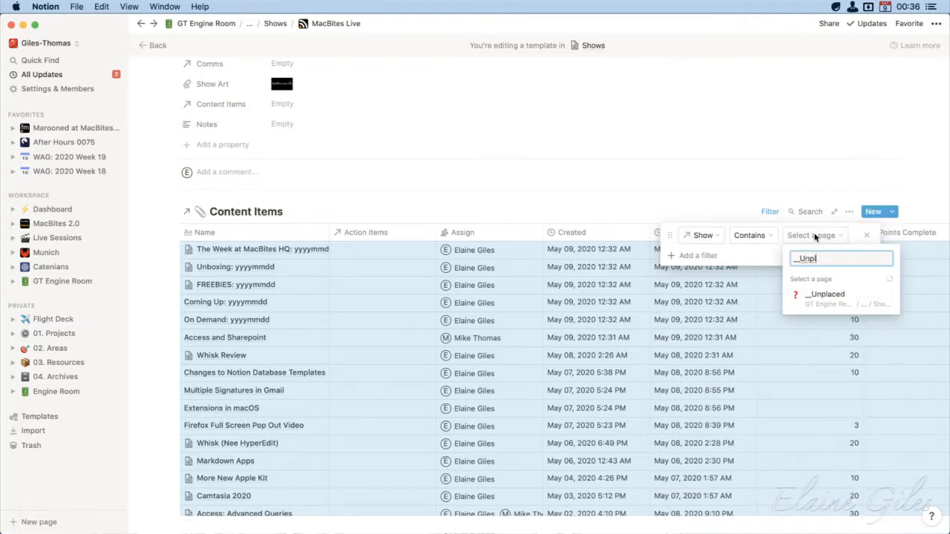
{"action": "key", "text": "Return"}
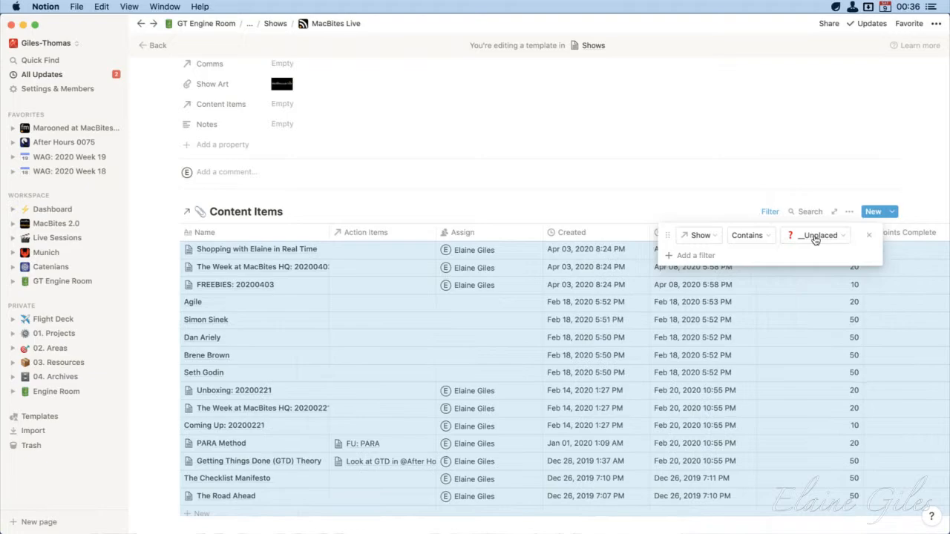
{"action": "left_click", "coordinate": [699, 156]}
Add a Count all calculation beneath the Name column of the linked Content Items database
{"action": "scroll", "coordinate": [388, 423], "scroll_direction": "down", "scroll_amount": 15}
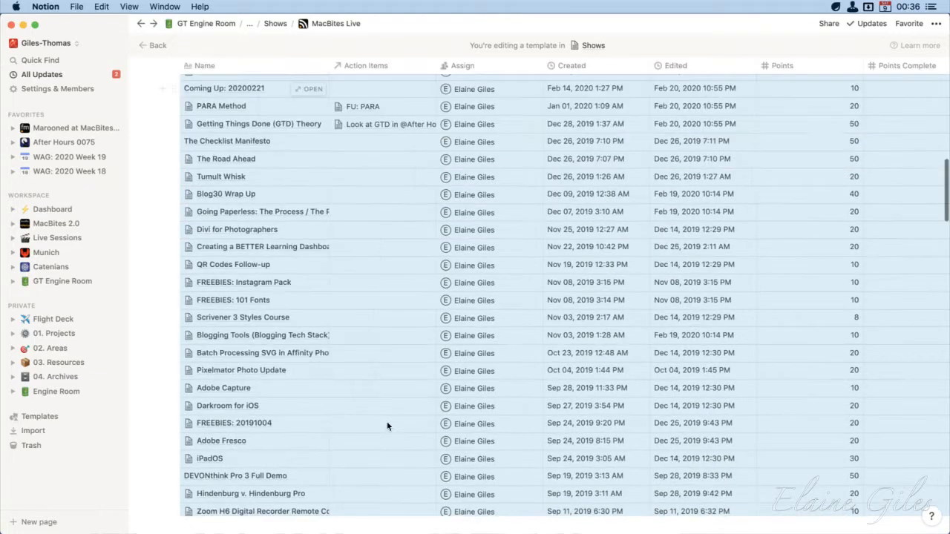
{"action": "scroll", "coordinate": [387, 426], "scroll_direction": "down", "scroll_amount": 20}
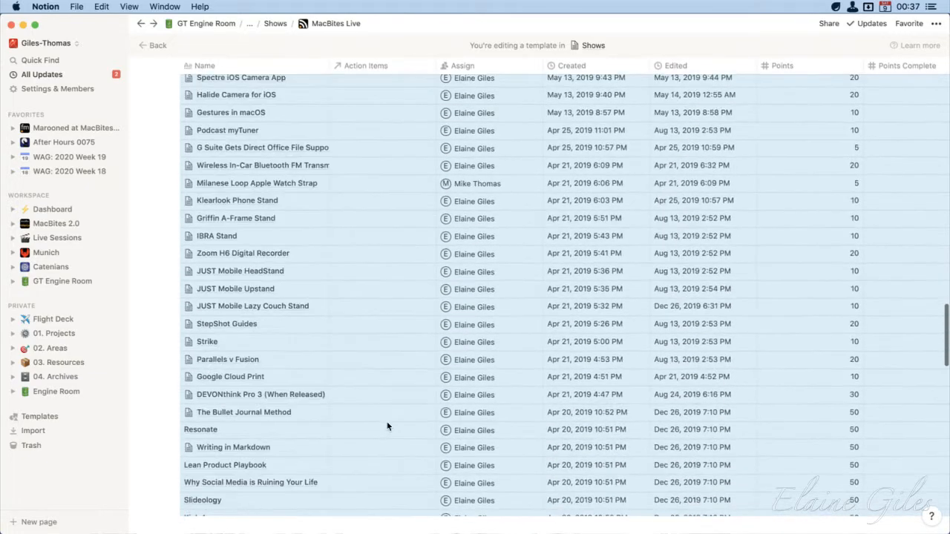
{"action": "scroll", "coordinate": [387, 426], "scroll_direction": "down", "scroll_amount": 20}
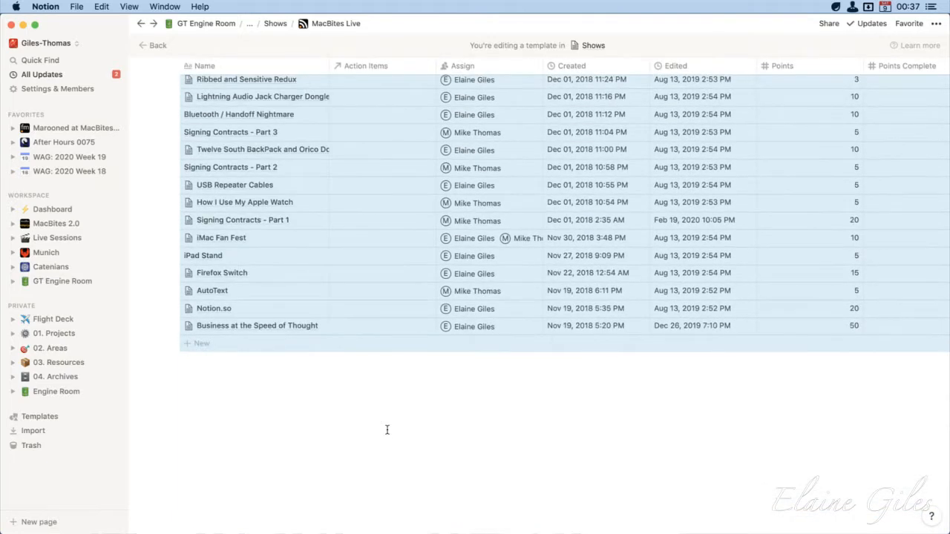
{"action": "left_click", "coordinate": [284, 392]}
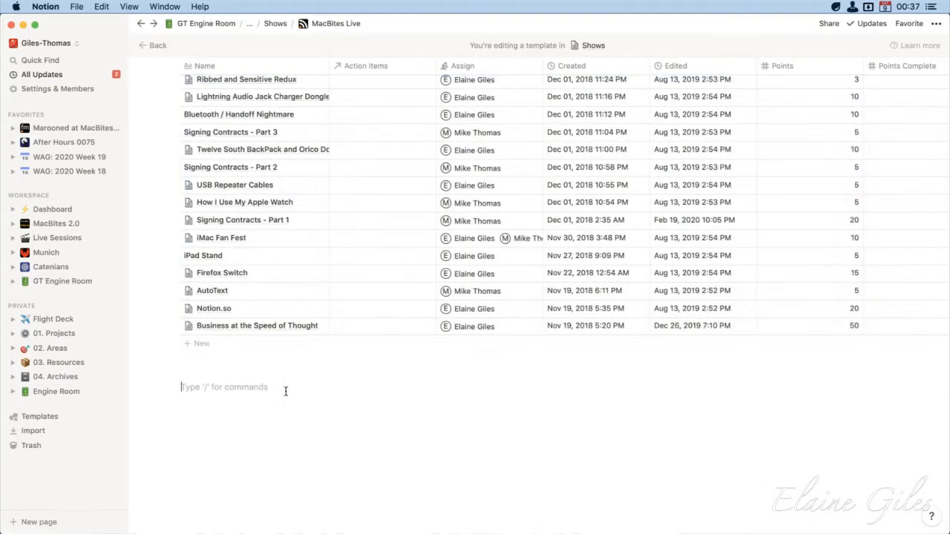
{"action": "left_click", "coordinate": [315, 367]}
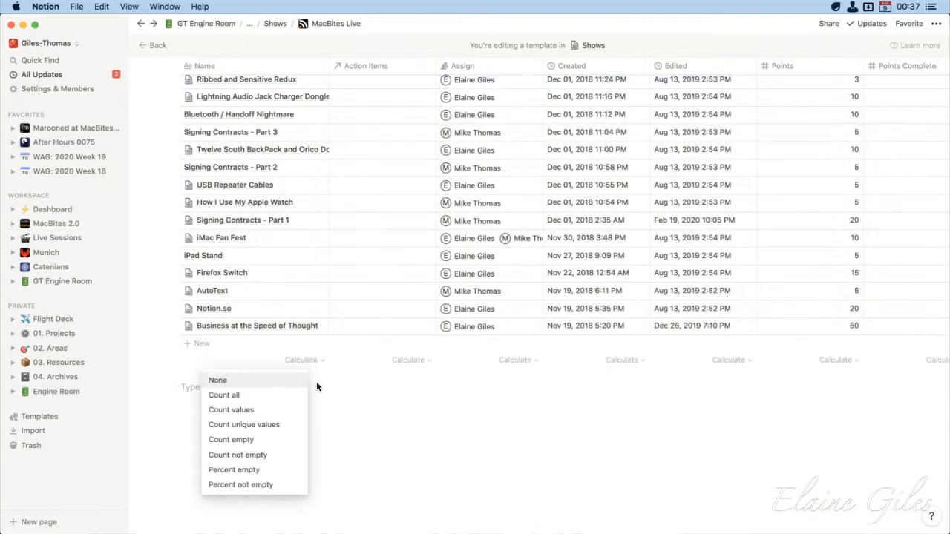
{"action": "left_click", "coordinate": [277, 399]}
Leave the MacBites Live template and open the MacBites Shows page listed under Show Production in MacBites 2.0
{"action": "scroll", "coordinate": [408, 398], "scroll_direction": "up", "scroll_amount": 20}
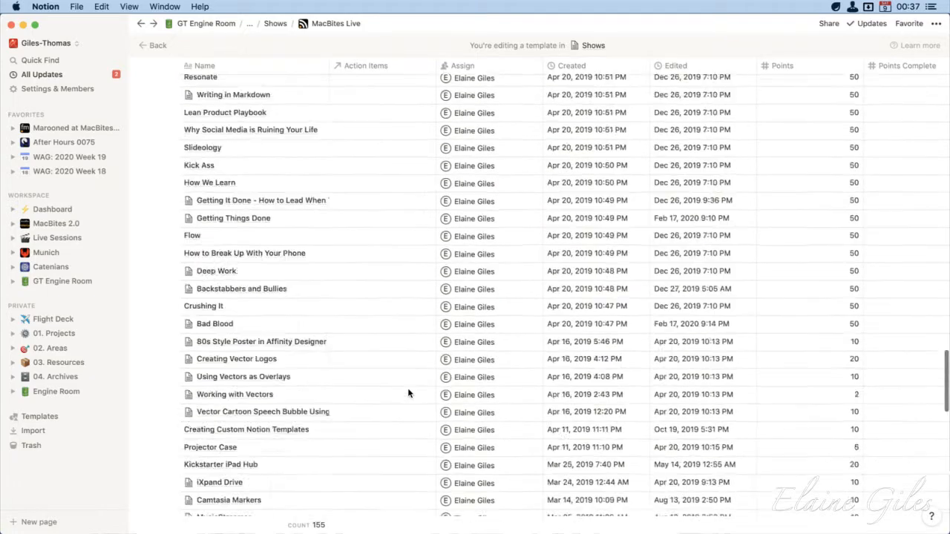
{"action": "scroll", "coordinate": [408, 394], "scroll_direction": "up", "scroll_amount": 15}
{"action": "scroll", "coordinate": [409, 396], "scroll_direction": "down", "scroll_amount": 10}
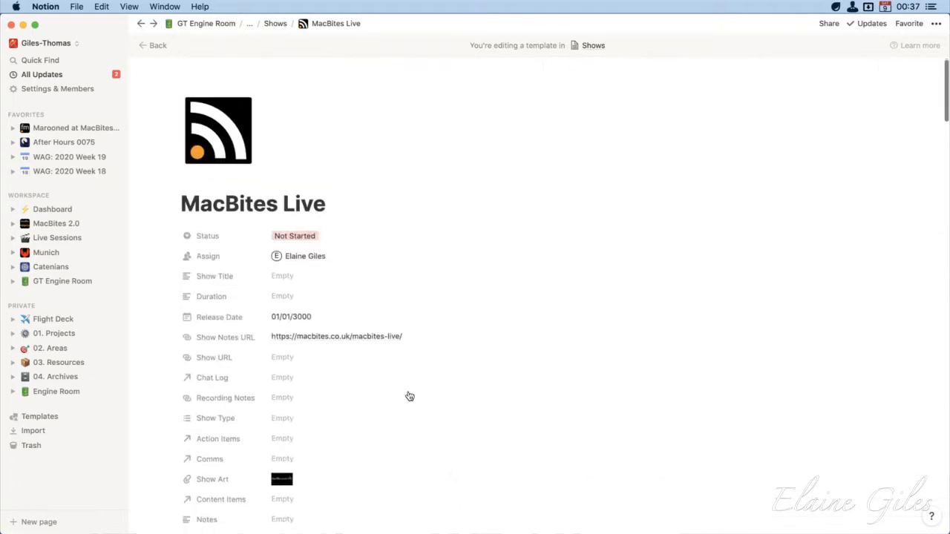
{"action": "scroll", "coordinate": [408, 397], "scroll_direction": "up", "scroll_amount": 8}
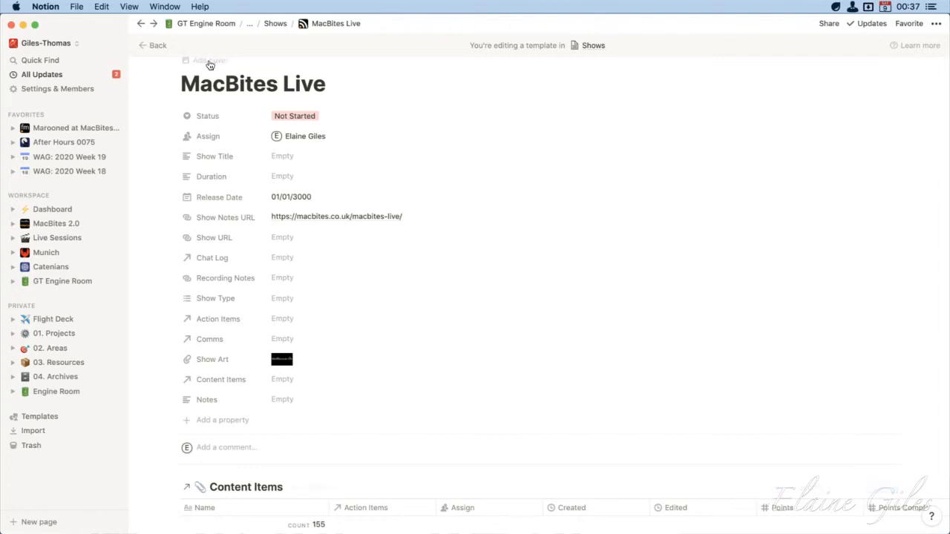
{"action": "left_click", "coordinate": [275, 24]}
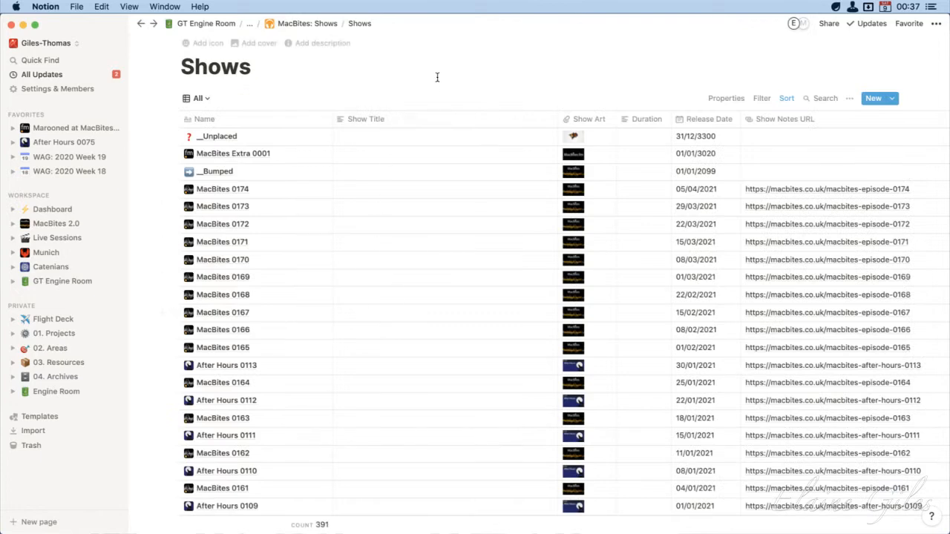
{"action": "left_click", "coordinate": [62, 226]}
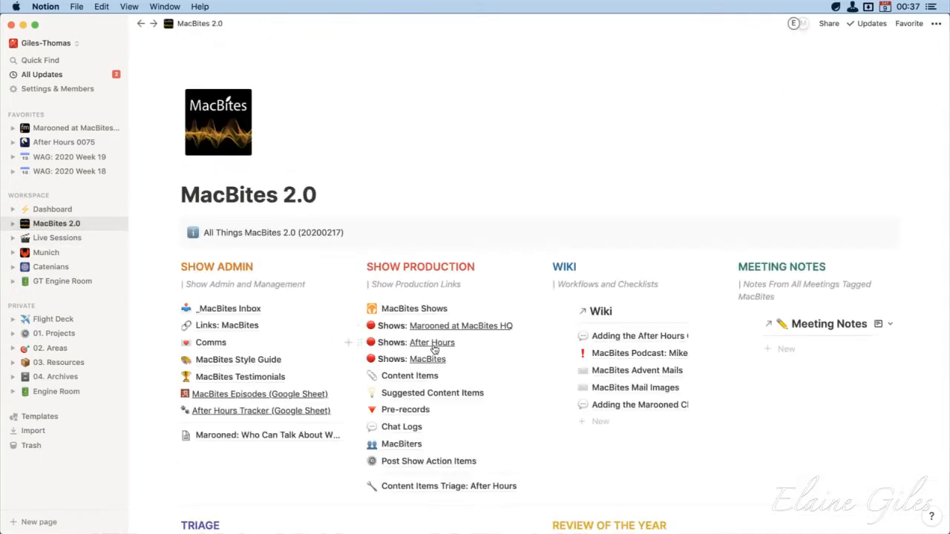
{"action": "left_click", "coordinate": [412, 310]}
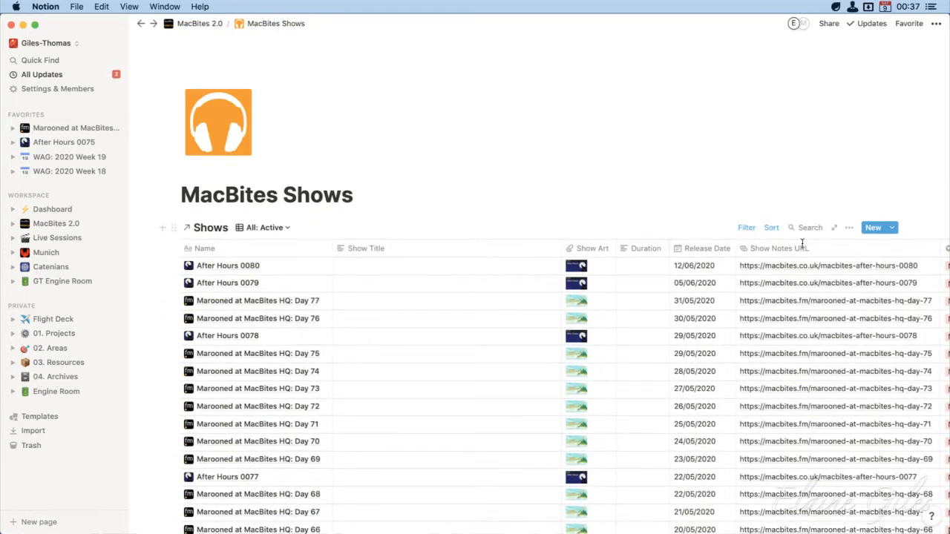
Create a new show from the MacBites Live template and title it "Second Demo"
{"action": "left_click", "coordinate": [893, 229]}
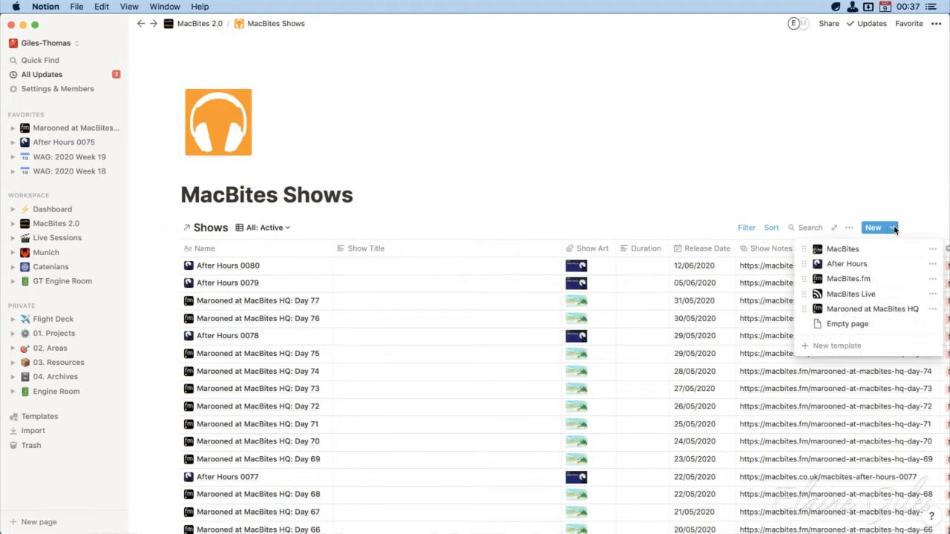
{"action": "left_click", "coordinate": [890, 292]}
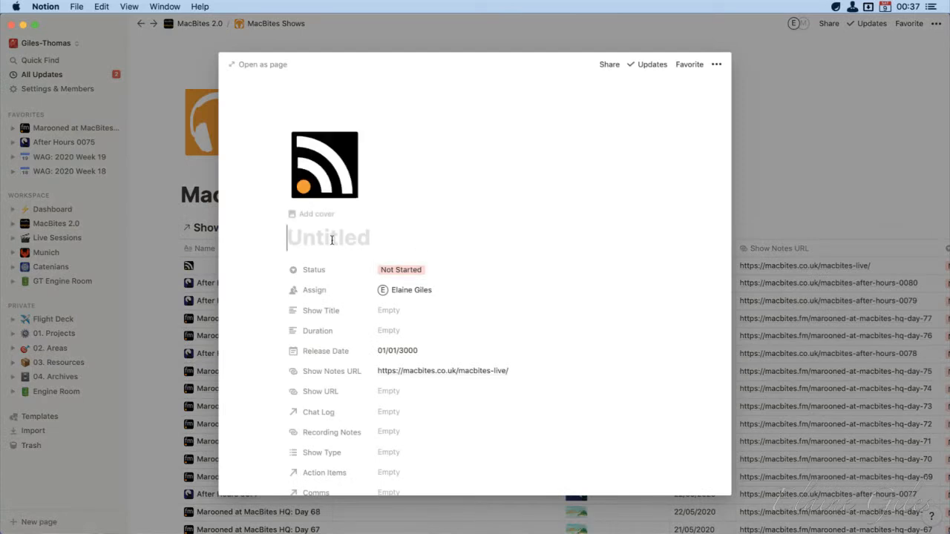
{"action": "type", "text": "Se"}
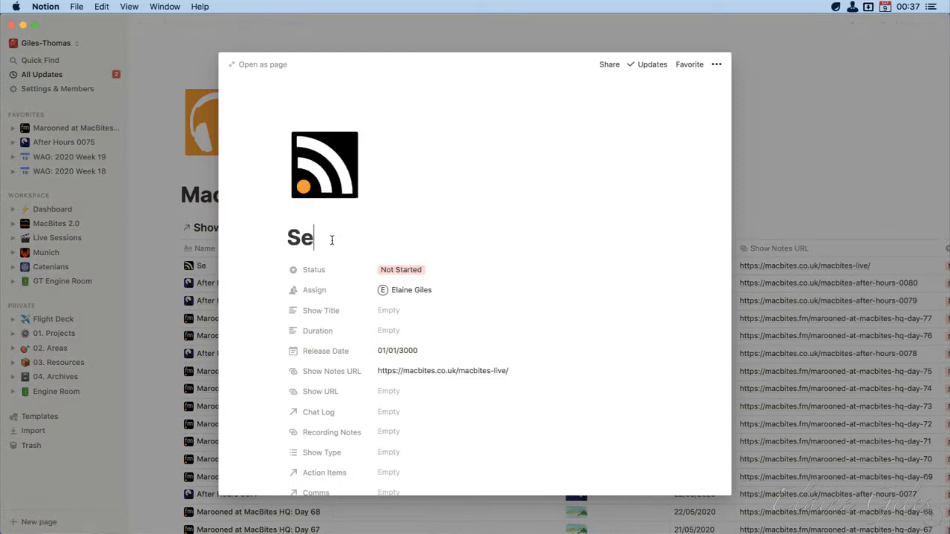
{"action": "type", "text": "cond Demo"}
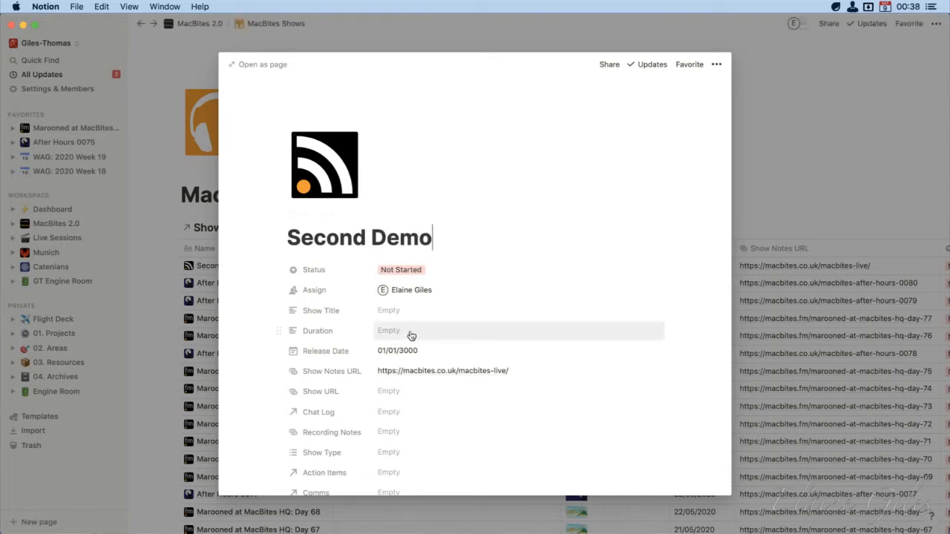
Change the Content Items filter inside the new show so that Show contains Second Demo, and review the page
{"action": "scroll", "coordinate": [410, 335], "scroll_direction": "down", "scroll_amount": 8}
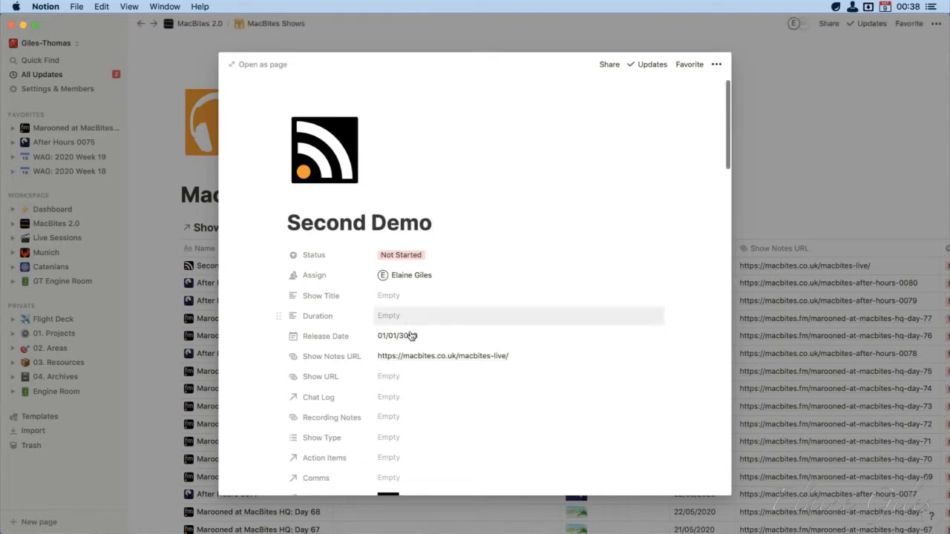
{"action": "scroll", "coordinate": [411, 336], "scroll_direction": "down", "scroll_amount": 2}
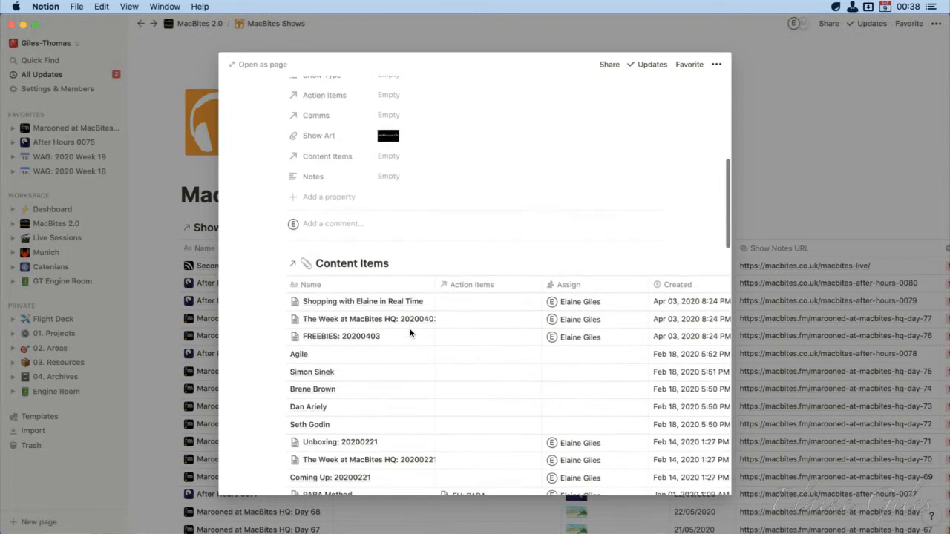
{"action": "scroll", "coordinate": [410, 333], "scroll_direction": "up", "scroll_amount": 3}
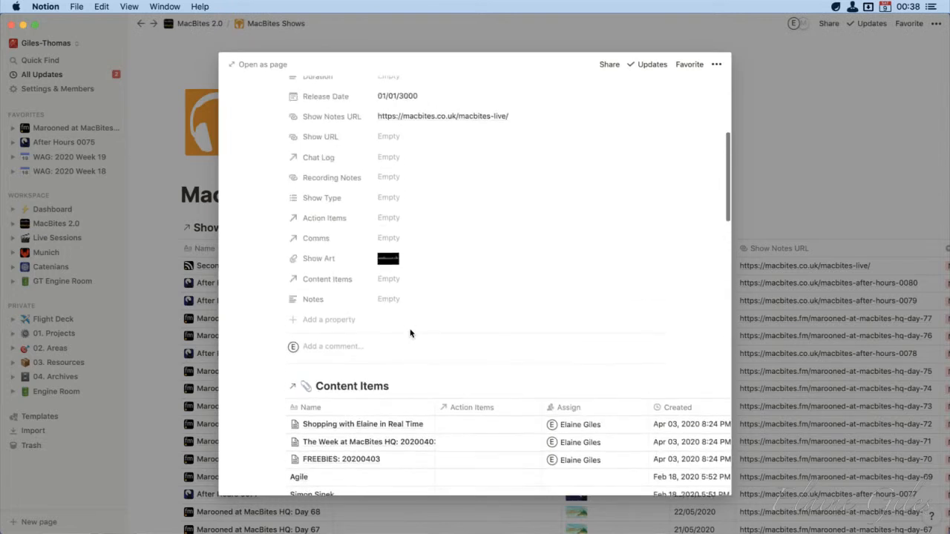
{"action": "scroll", "coordinate": [410, 333], "scroll_direction": "up", "scroll_amount": 2}
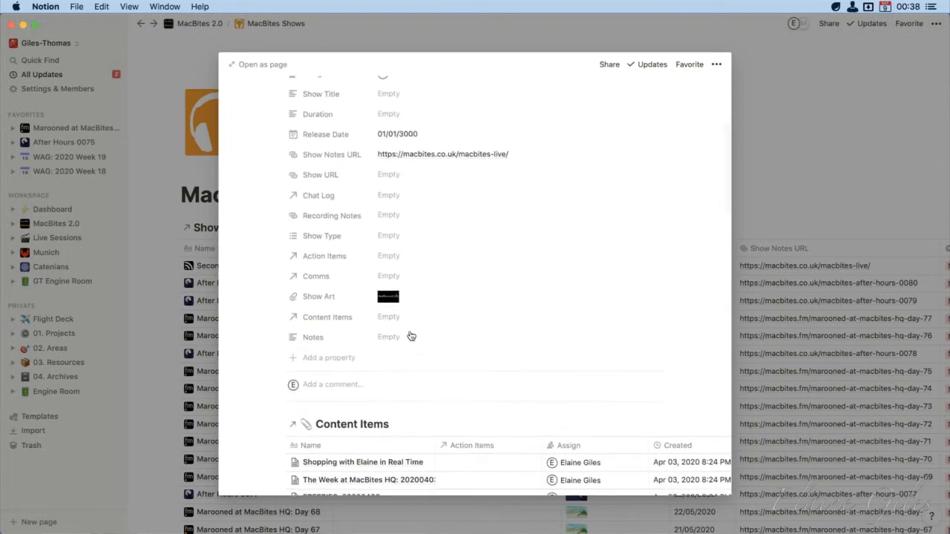
{"action": "scroll", "coordinate": [586, 451], "scroll_direction": "right", "scroll_amount": 10}
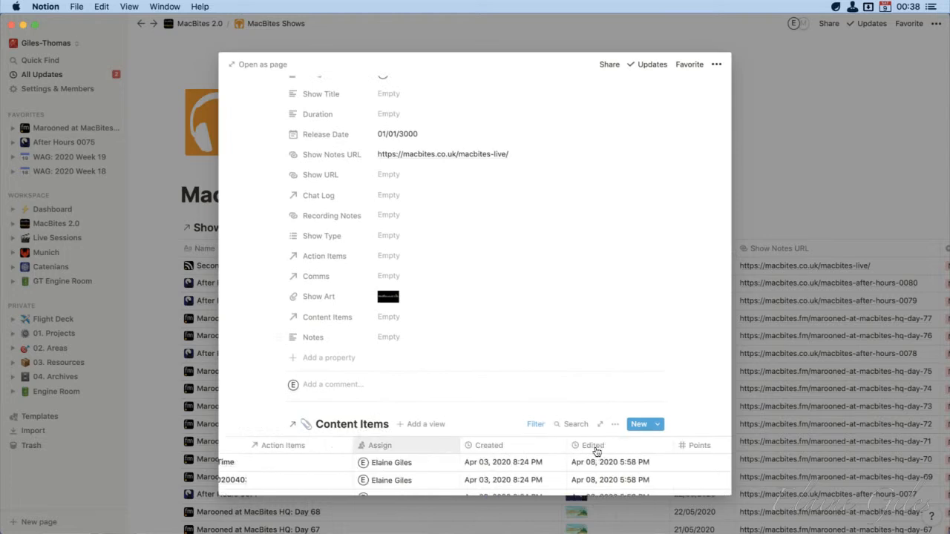
{"action": "left_click", "coordinate": [533, 424]}
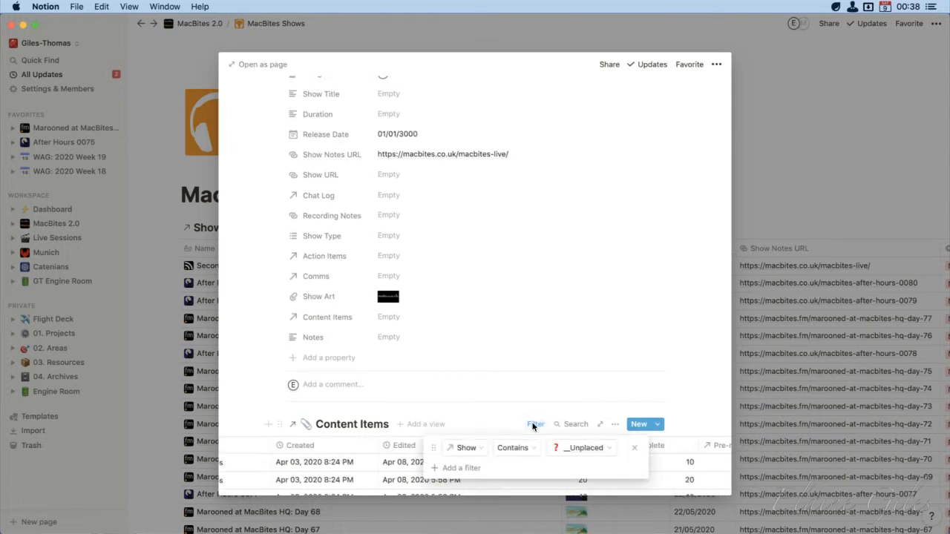
{"action": "left_click", "coordinate": [606, 448]}
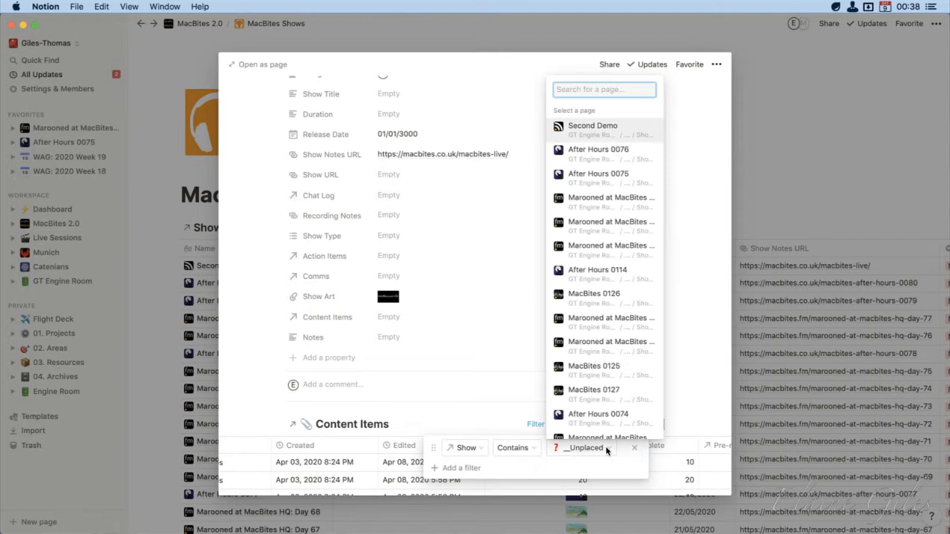
{"action": "left_click", "coordinate": [487, 303]}
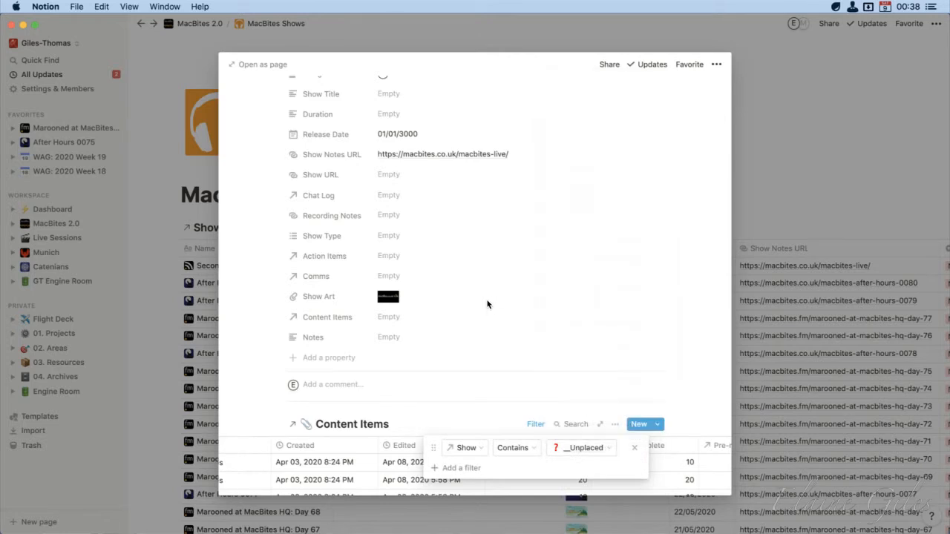
{"action": "left_click", "coordinate": [609, 449]}
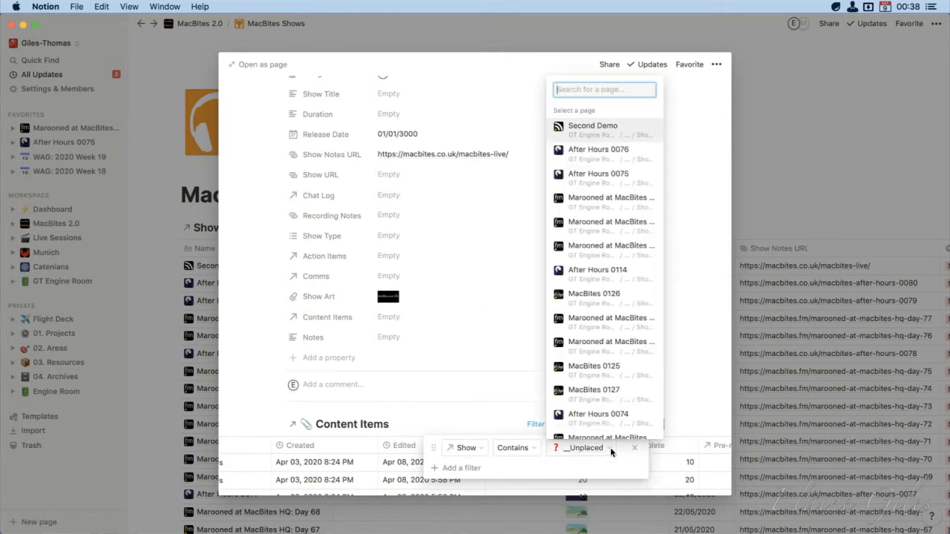
{"action": "left_click", "coordinate": [628, 127]}
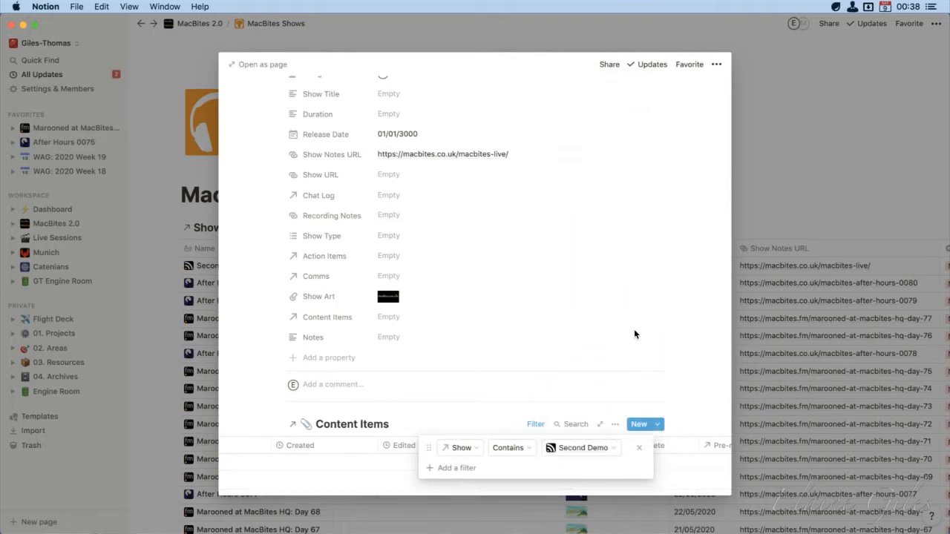
{"action": "left_click", "coordinate": [685, 287]}
{"action": "scroll", "coordinate": [499, 486], "scroll_direction": "left", "scroll_amount": 5}
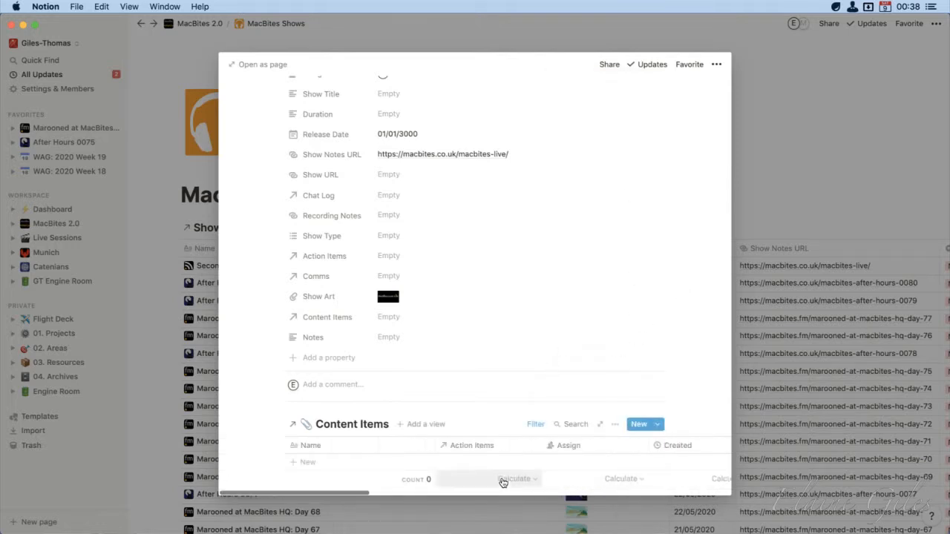
{"action": "scroll", "coordinate": [253, 442], "scroll_direction": "down", "scroll_amount": 2}
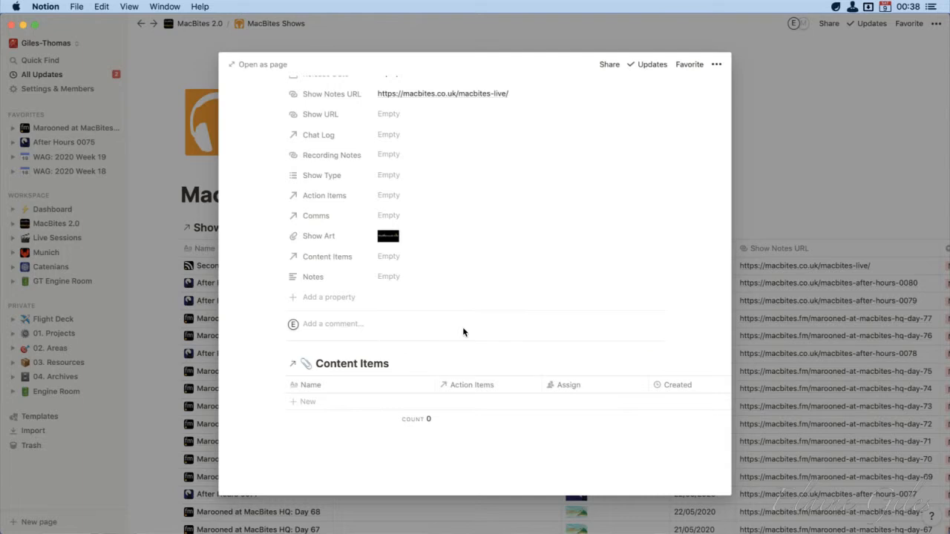
{"action": "scroll", "coordinate": [463, 332], "scroll_direction": "up", "scroll_amount": 8}
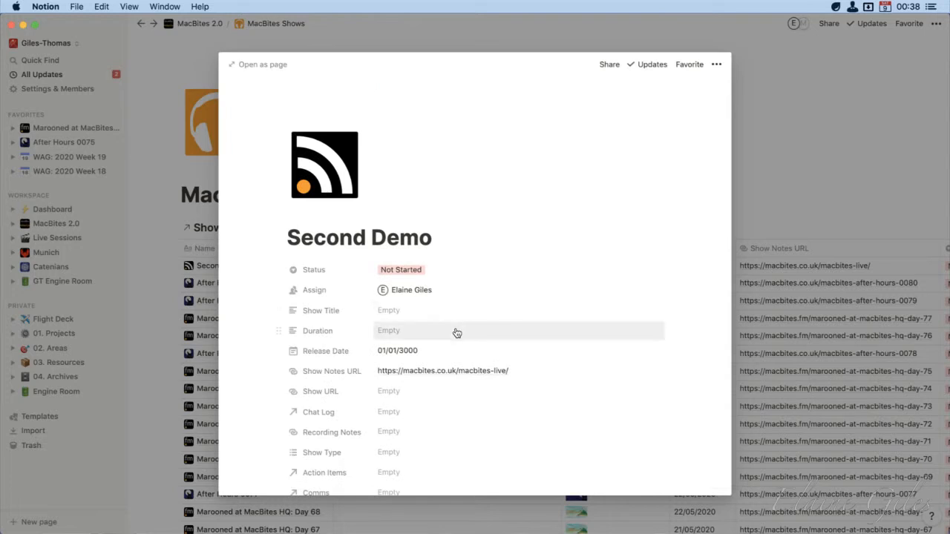
Look through the properties of the Second Demo show and return to the MacBites Shows list
{"action": "scroll", "coordinate": [457, 333], "scroll_direction": "down", "scroll_amount": 2}
{"action": "scroll", "coordinate": [455, 341], "scroll_direction": "down", "scroll_amount": 2}
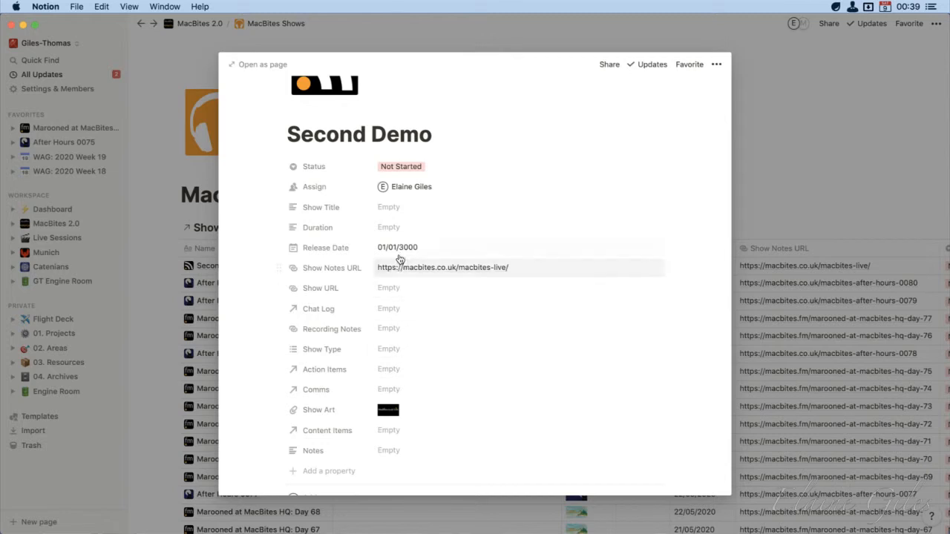
{"action": "left_click", "coordinate": [421, 167]}
{"action": "left_click", "coordinate": [624, 141]}
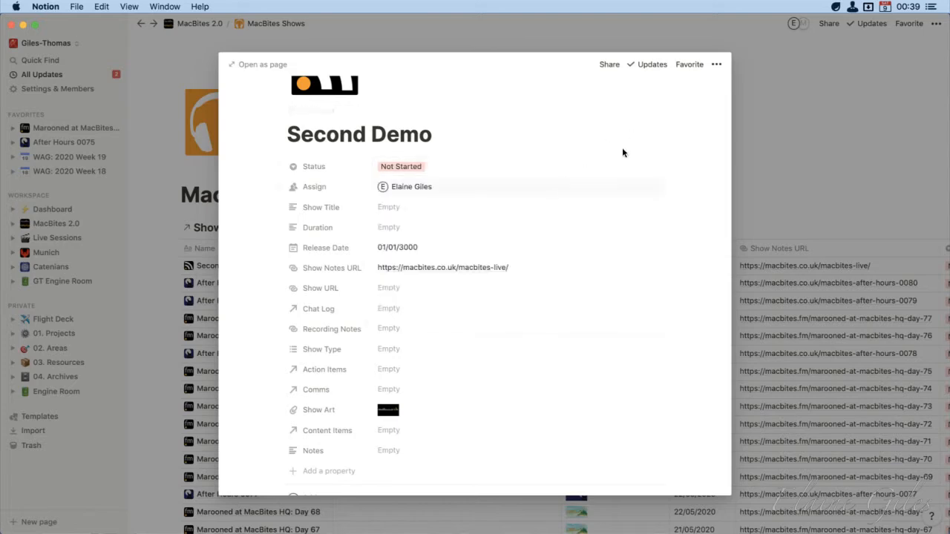
{"action": "left_click", "coordinate": [770, 159]}
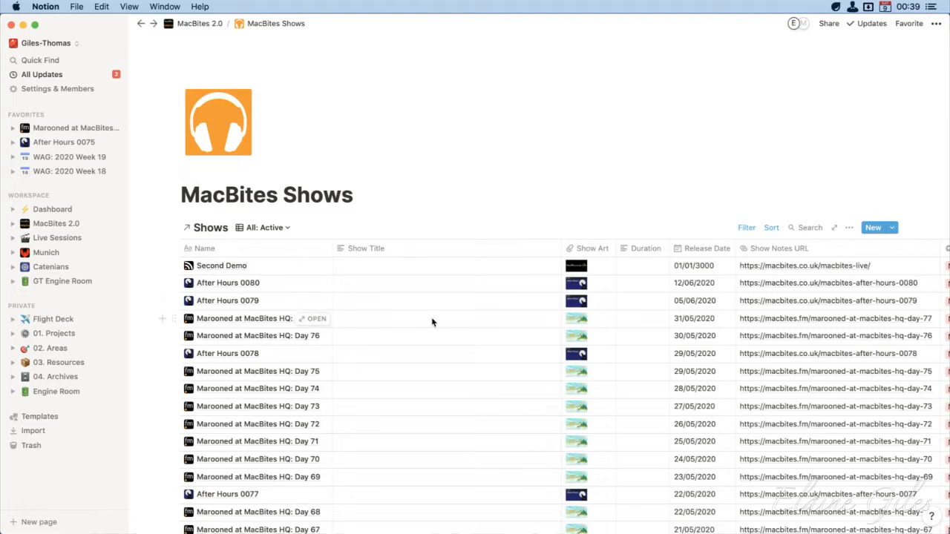
Open the MacBites Live template for editing as a full page and go to its Content Items database
{"action": "left_click", "coordinate": [892, 227]}
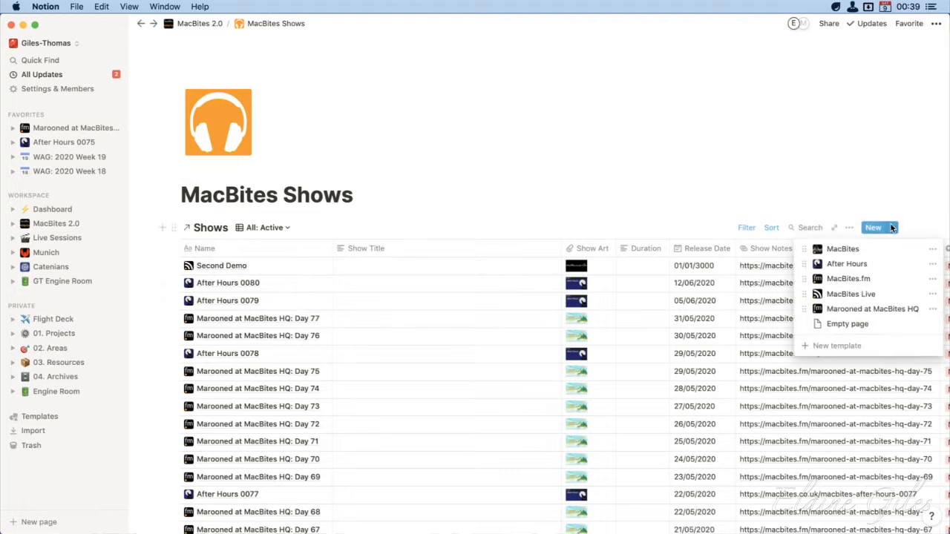
{"action": "left_click", "coordinate": [933, 295]}
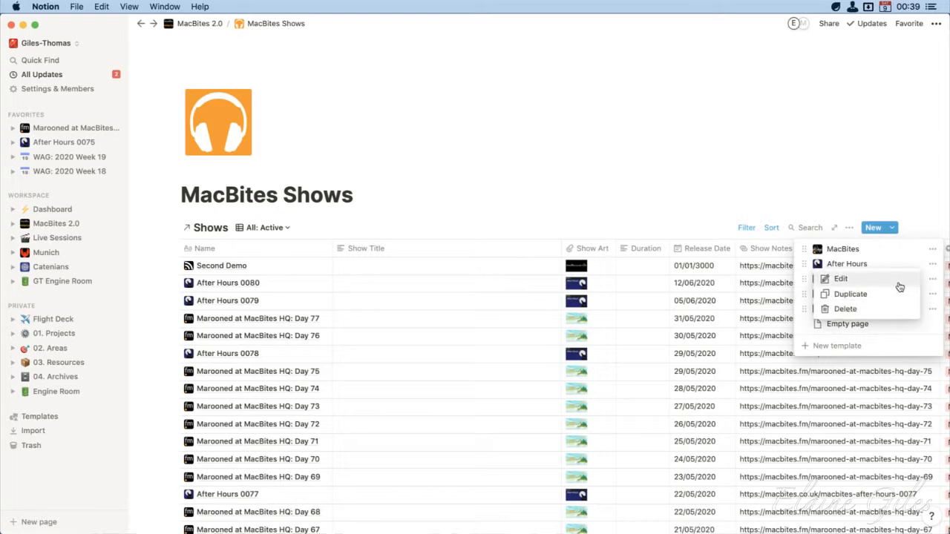
{"action": "left_click", "coordinate": [900, 285]}
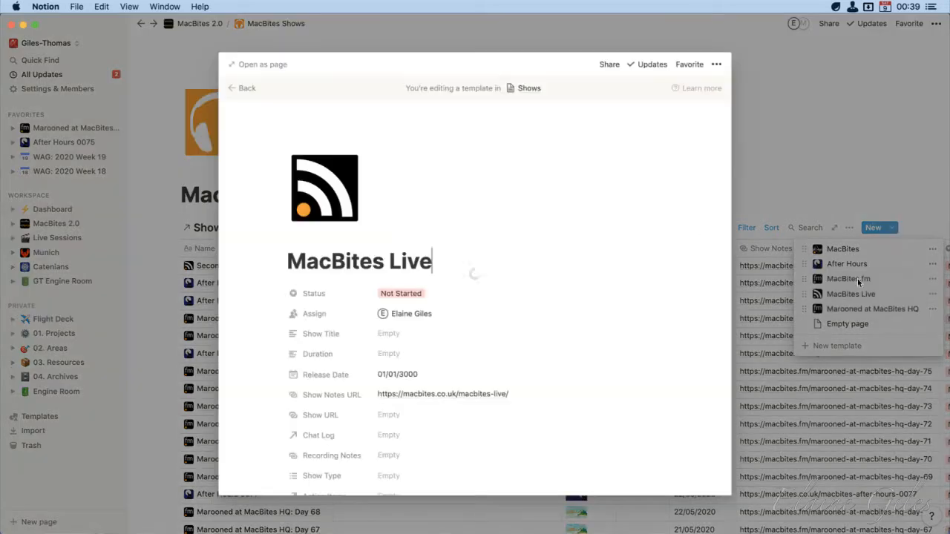
{"action": "left_click", "coordinate": [260, 66]}
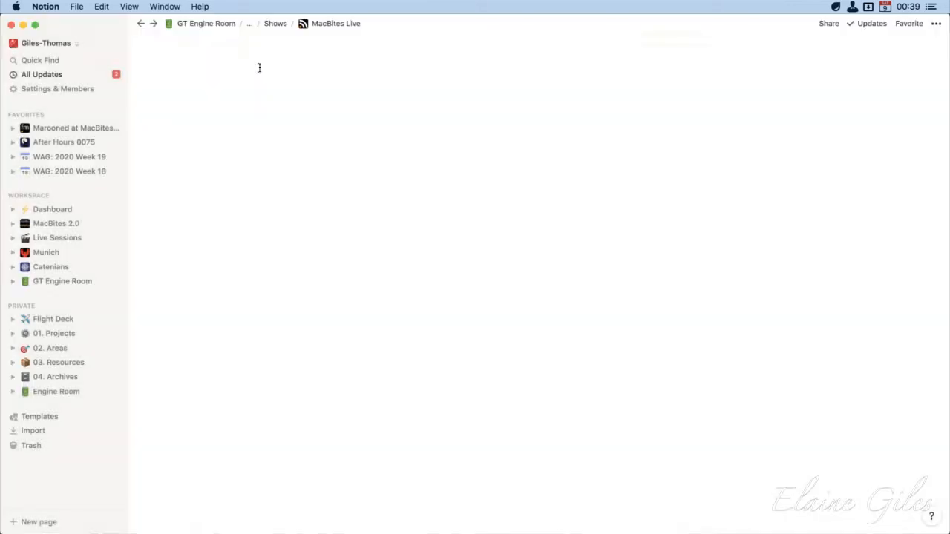
{"action": "scroll", "coordinate": [643, 297], "scroll_direction": "down", "scroll_amount": 5}
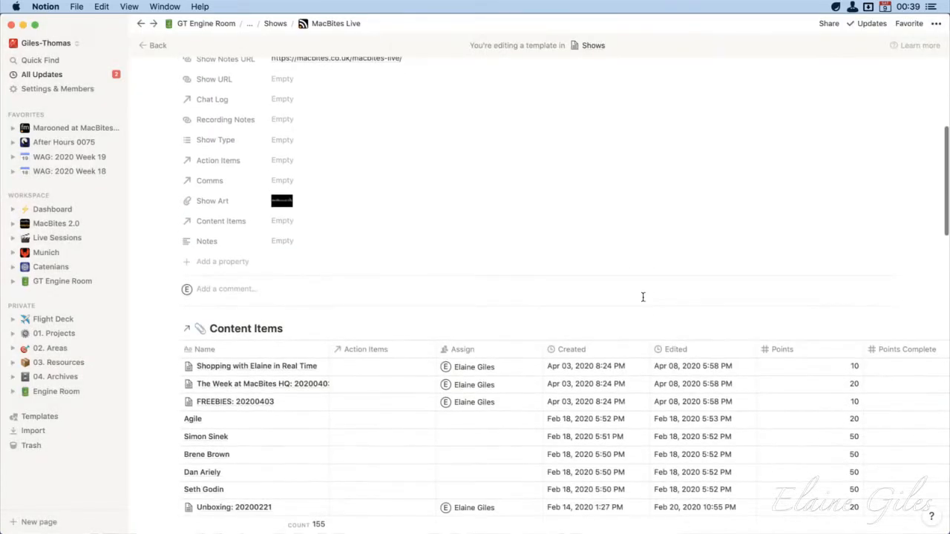
{"action": "scroll", "coordinate": [643, 297], "scroll_direction": "up", "scroll_amount": 6}
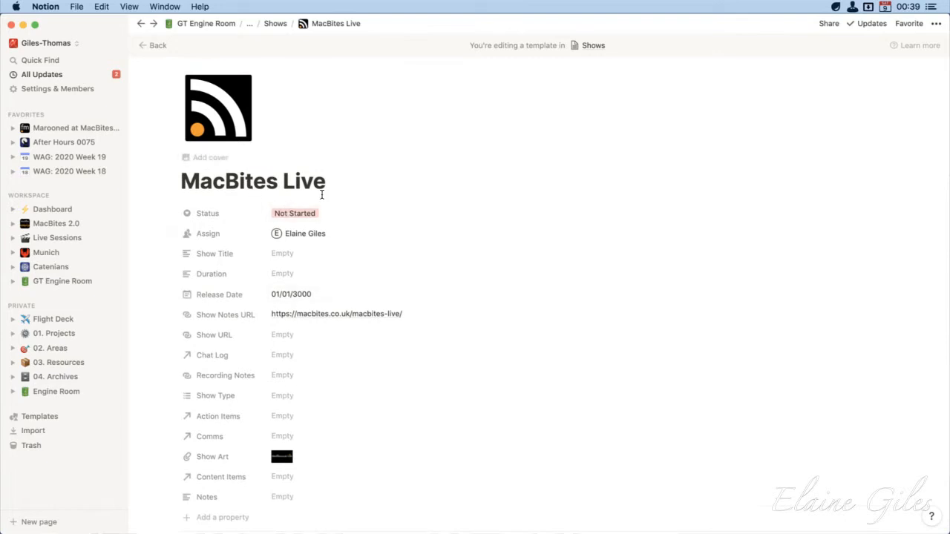
{"action": "scroll", "coordinate": [487, 352], "scroll_direction": "down", "scroll_amount": 3}
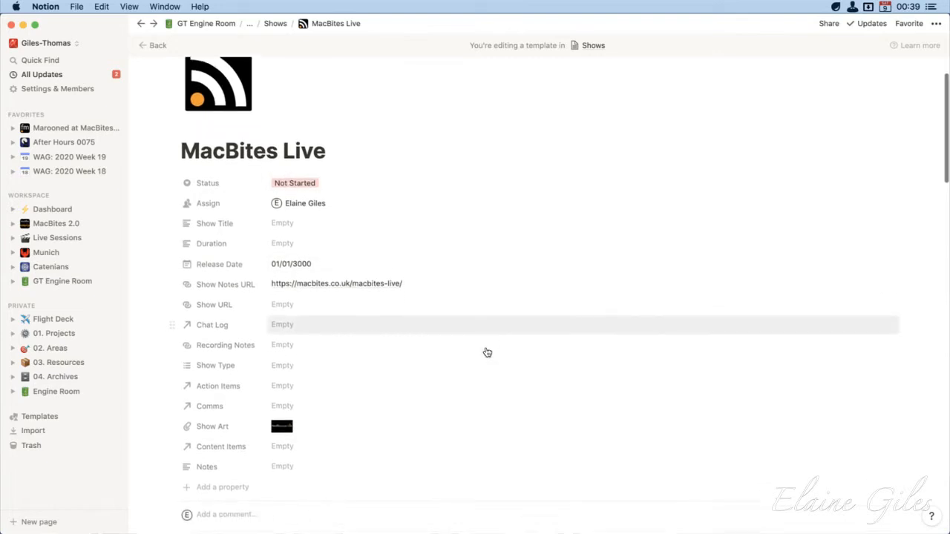
{"action": "scroll", "coordinate": [487, 353], "scroll_direction": "down", "scroll_amount": 10}
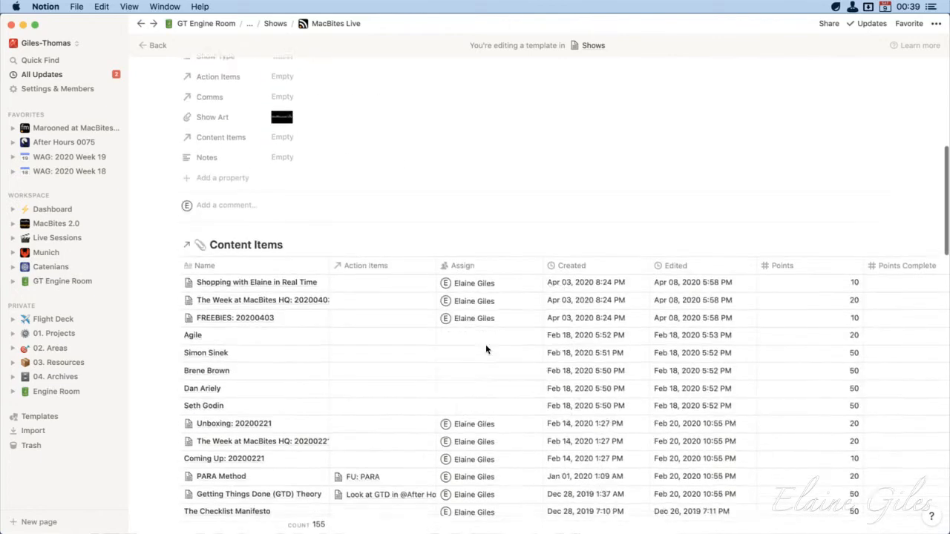
{"action": "scroll", "coordinate": [487, 353], "scroll_direction": "up", "scroll_amount": 6}
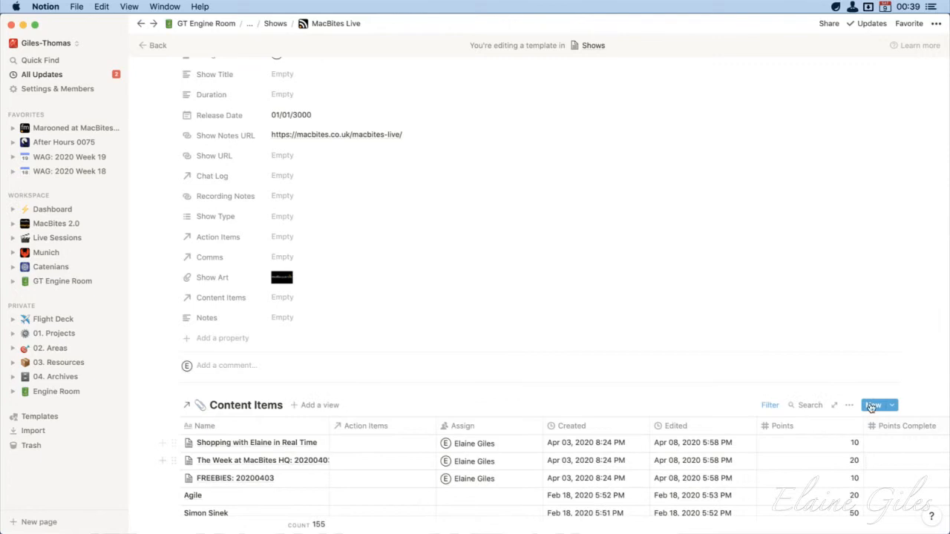
Set the Content Items filter in the template so that Show contains MacBites Live
{"action": "left_click", "coordinate": [769, 405]}
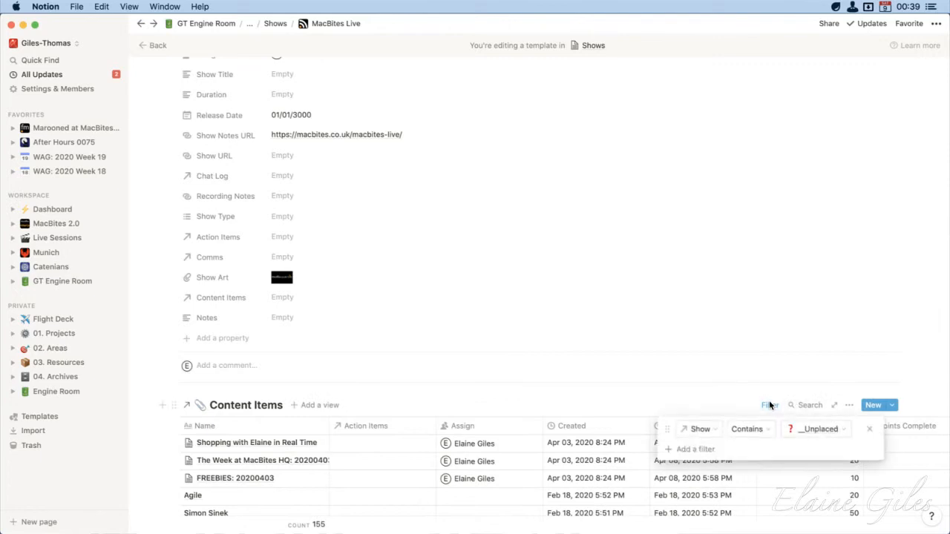
{"action": "left_click", "coordinate": [846, 433]}
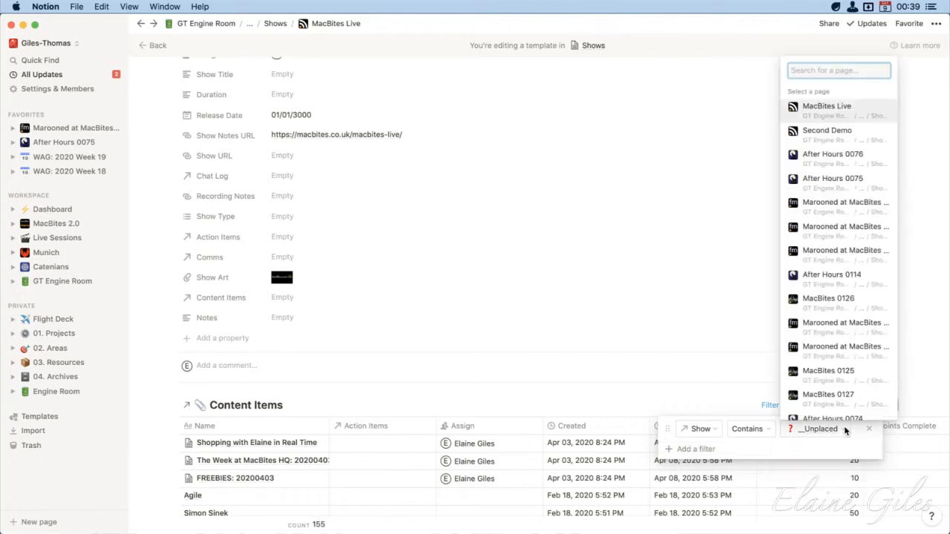
{"action": "left_click", "coordinate": [844, 109]}
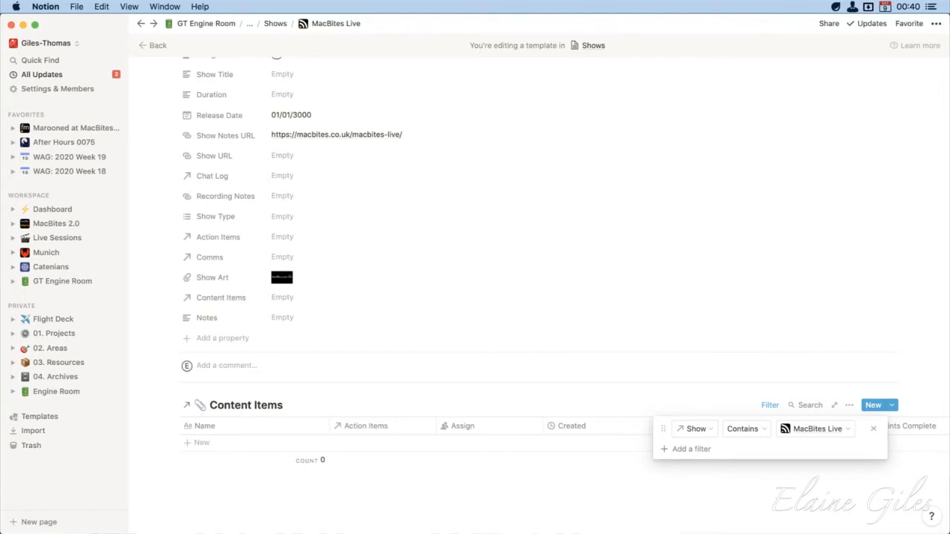
{"action": "key", "text": "super+Tab"}
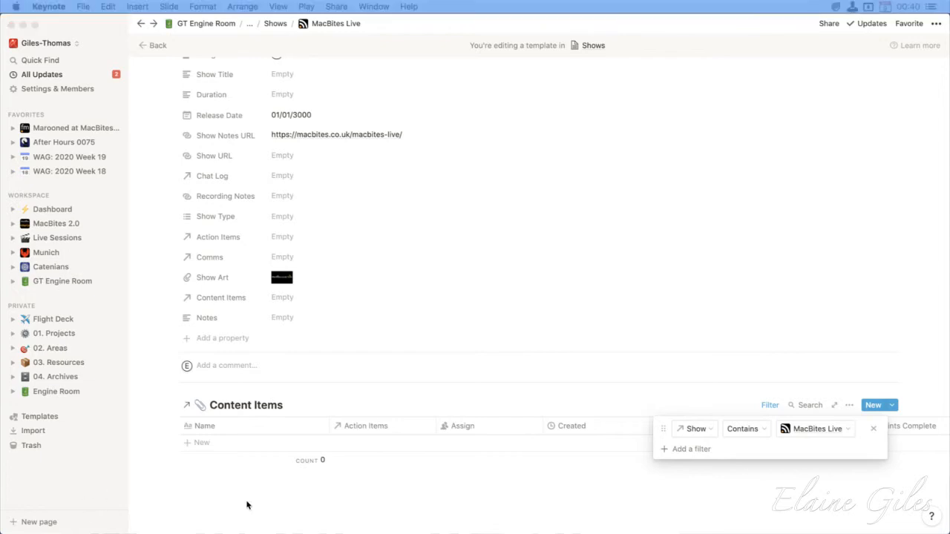
{"action": "key", "text": "super+Tab"}
{"action": "left_click", "coordinate": [216, 518]}
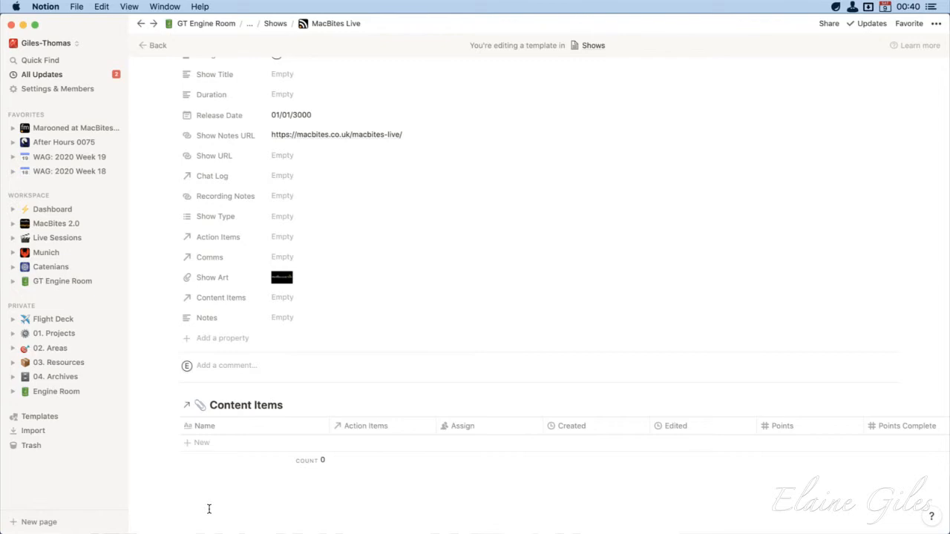
Leave the MacBites Live template and return to the MacBites Shows list
{"action": "mouse_move", "coordinate": [772, 413]}
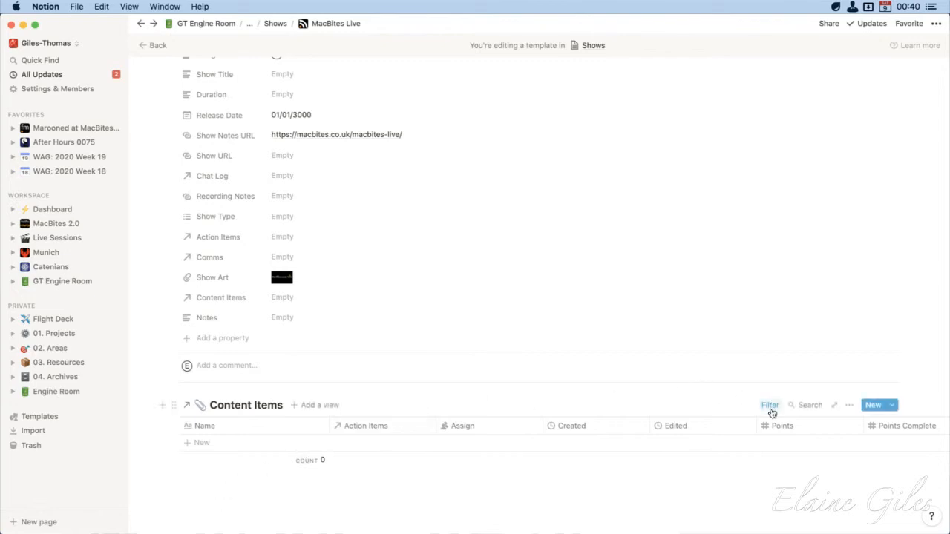
{"action": "scroll", "coordinate": [600, 512], "scroll_direction": "up", "scroll_amount": 5}
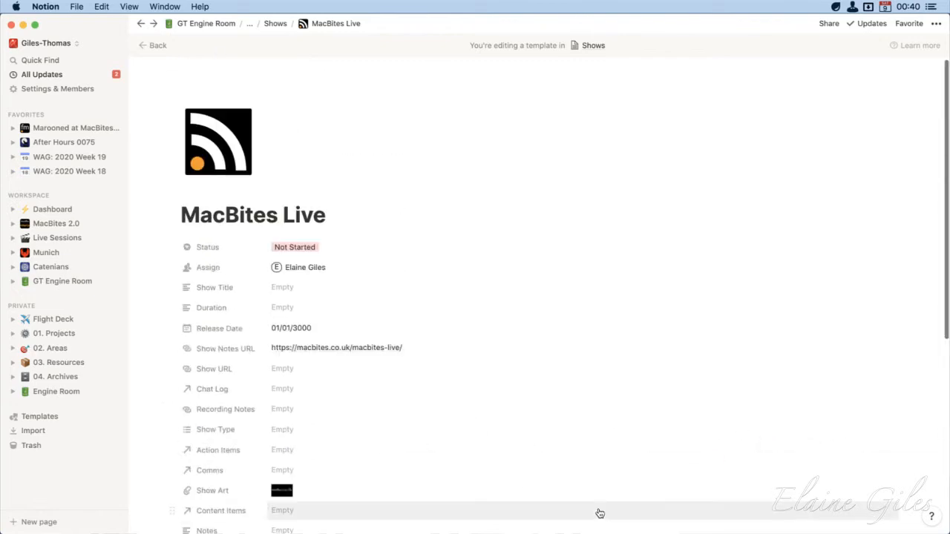
{"action": "left_click", "coordinate": [153, 45]}
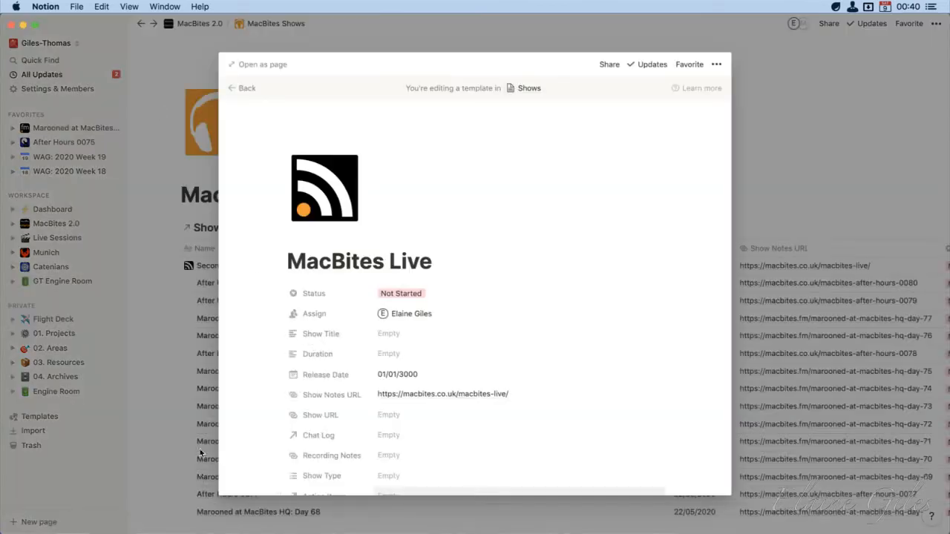
{"action": "left_click", "coordinate": [211, 454]}
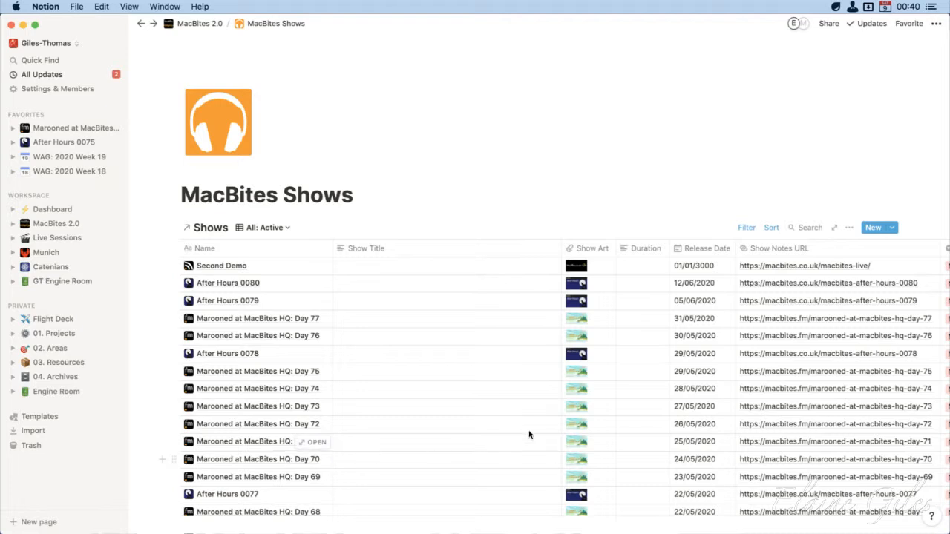
Create a new show from the MacBites Live template and title it "Third Demo"
{"action": "left_click", "coordinate": [893, 229]}
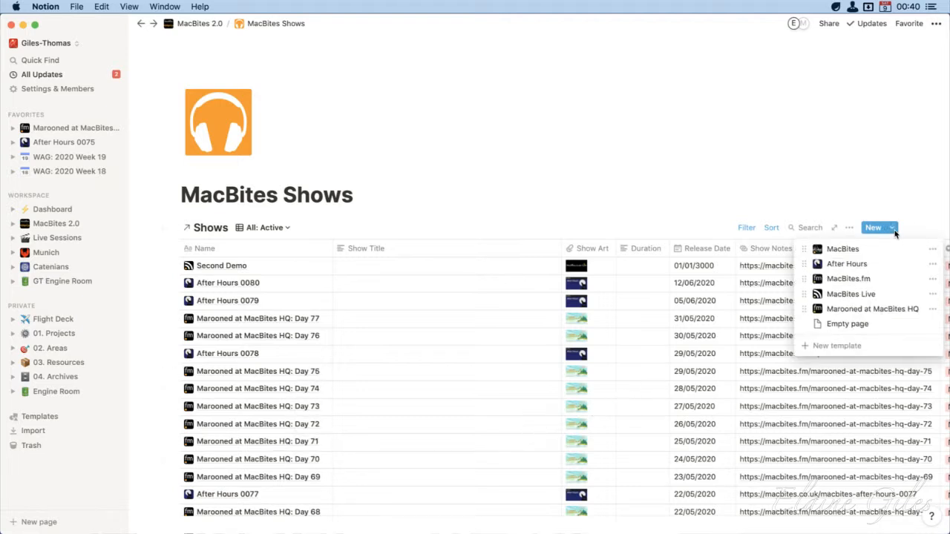
{"action": "left_click", "coordinate": [898, 296]}
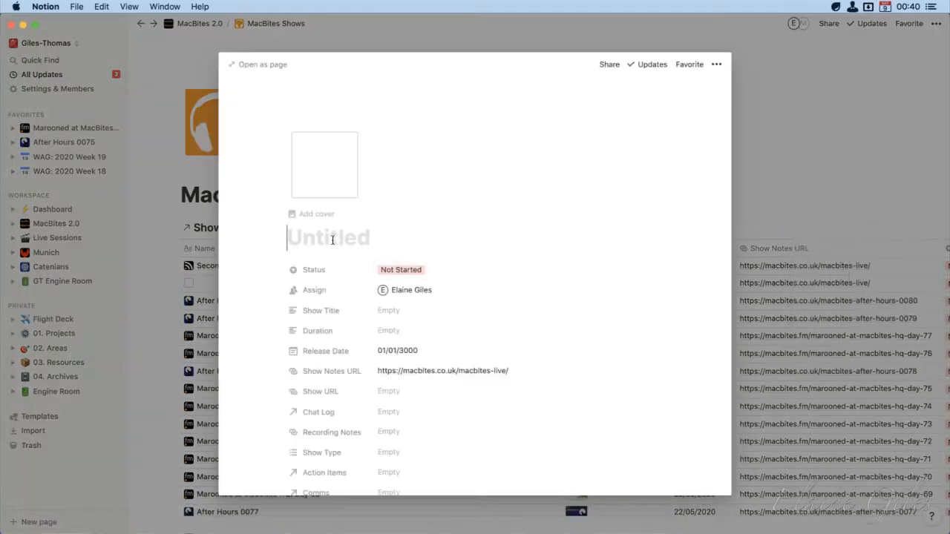
{"action": "type", "text": "Third Demo"}
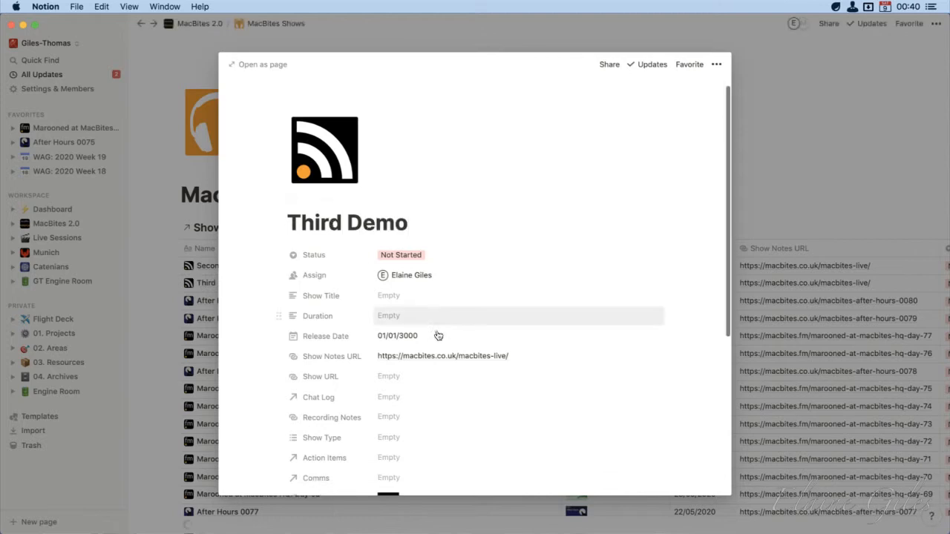
Check the Content Items filter inside the Third Demo show, then close the show
{"action": "scroll", "coordinate": [436, 334], "scroll_direction": "down", "scroll_amount": 5}
{"action": "scroll", "coordinate": [438, 335], "scroll_direction": "down", "scroll_amount": 2}
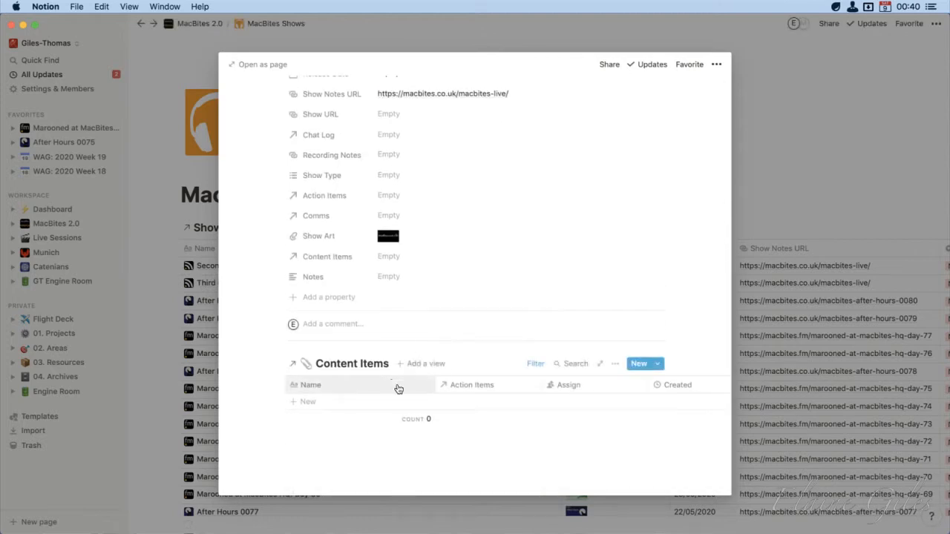
{"action": "left_click", "coordinate": [535, 366]}
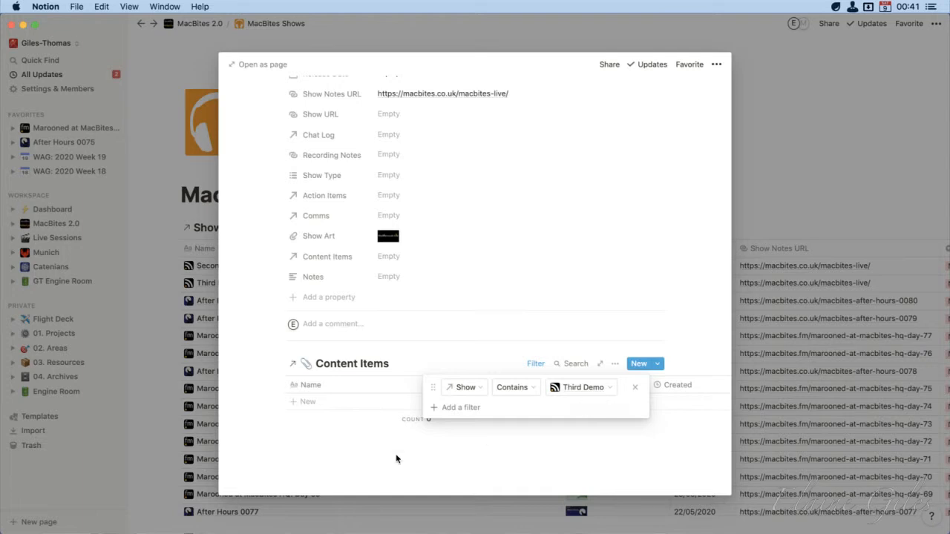
{"action": "left_click", "coordinate": [312, 448]}
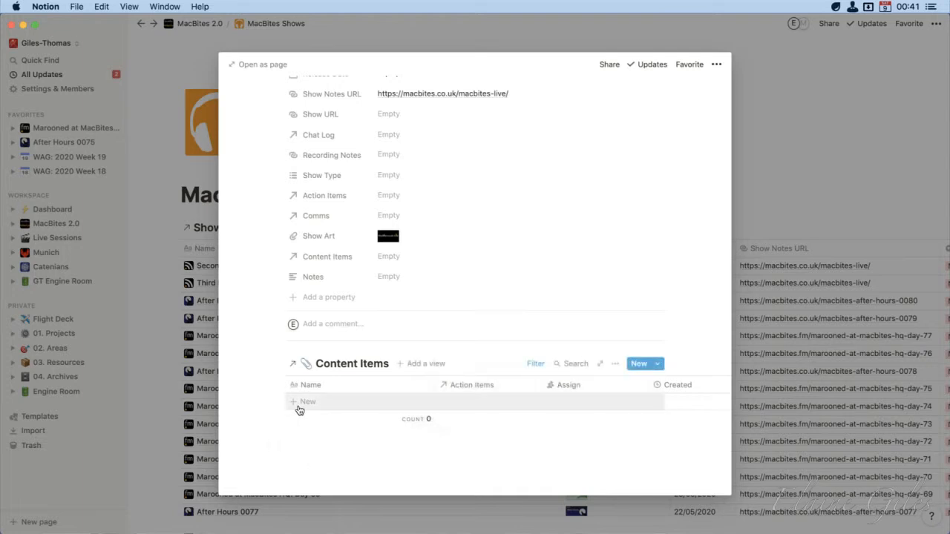
{"action": "scroll", "coordinate": [270, 358], "scroll_direction": "up", "scroll_amount": 5}
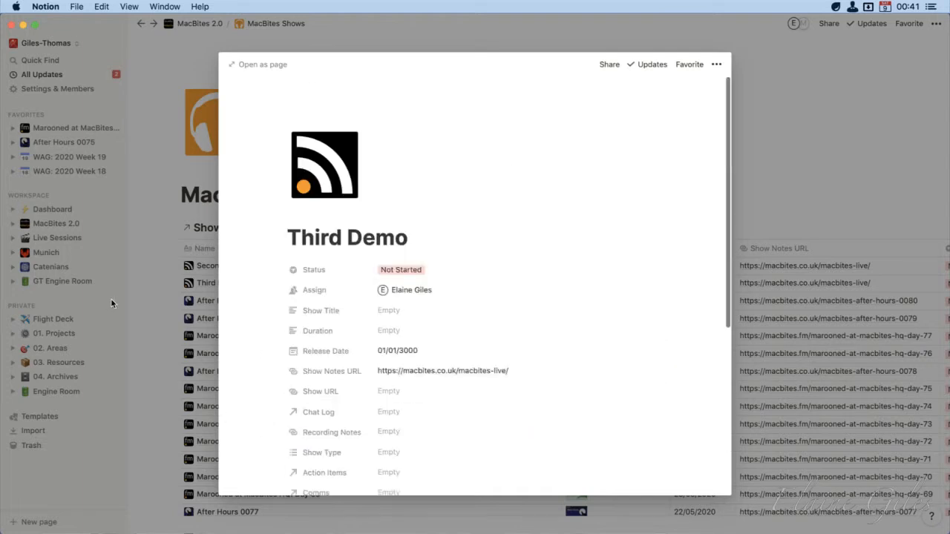
{"action": "left_click", "coordinate": [152, 308]}
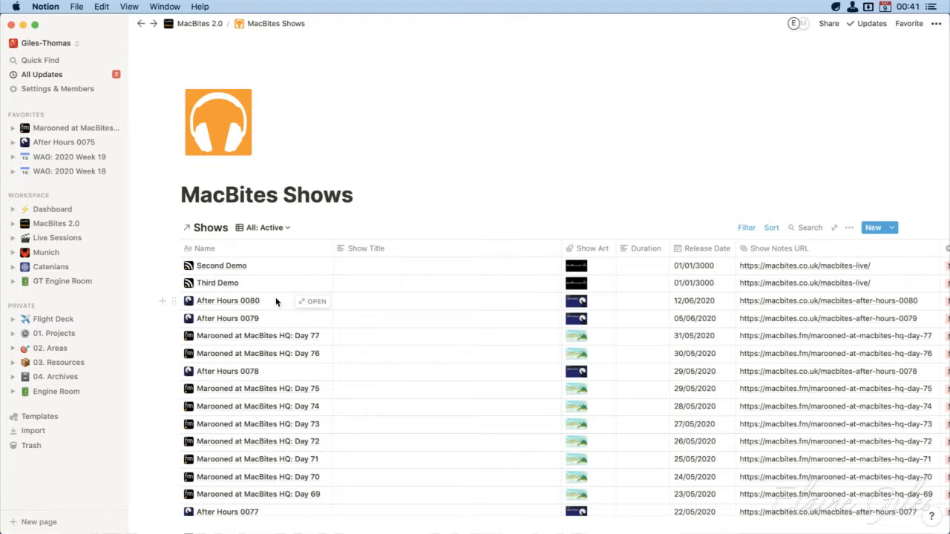
Switch the Shows database to the "Shows: After Hours" view and remove its filter excluding the Commissioned status
{"action": "left_click", "coordinate": [286, 229]}
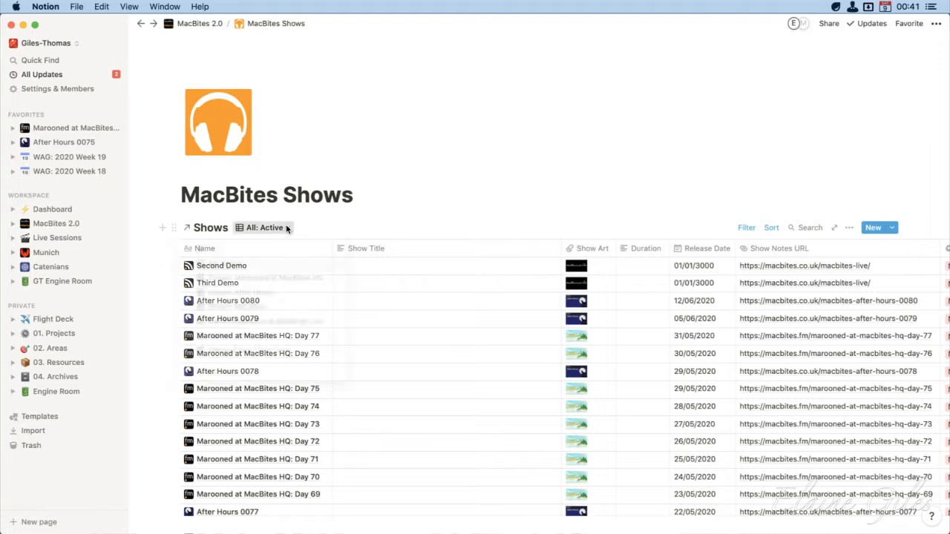
{"action": "left_click", "coordinate": [276, 295]}
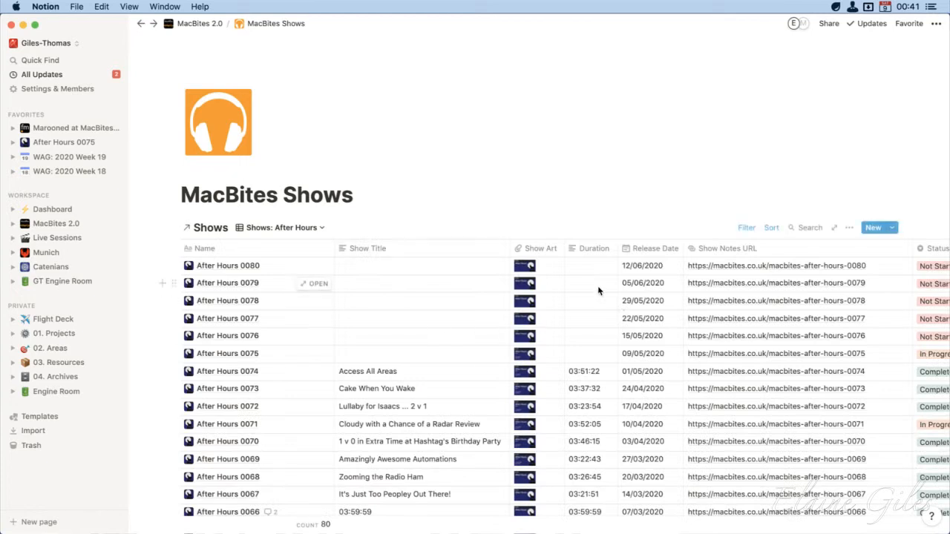
{"action": "left_click", "coordinate": [747, 227]}
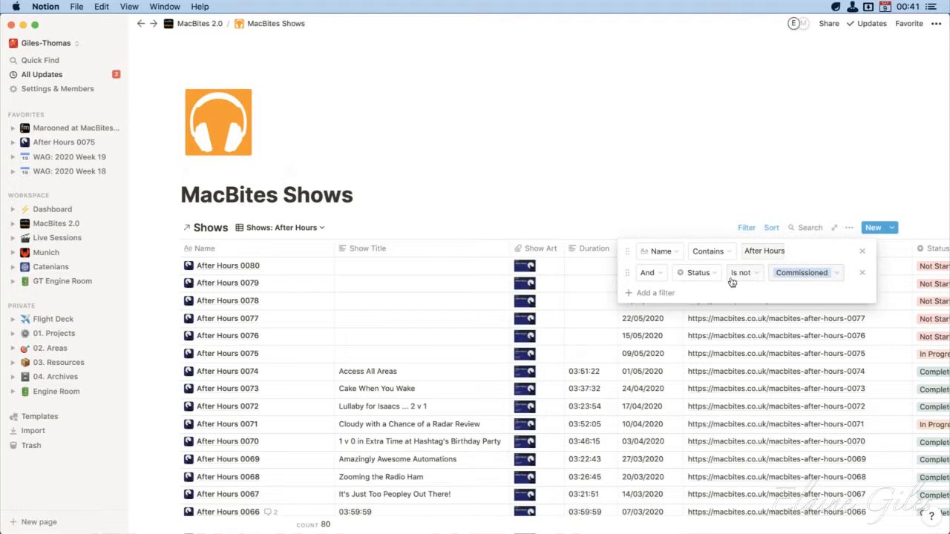
{"action": "left_click", "coordinate": [863, 276]}
{"action": "left_click", "coordinate": [611, 154]}
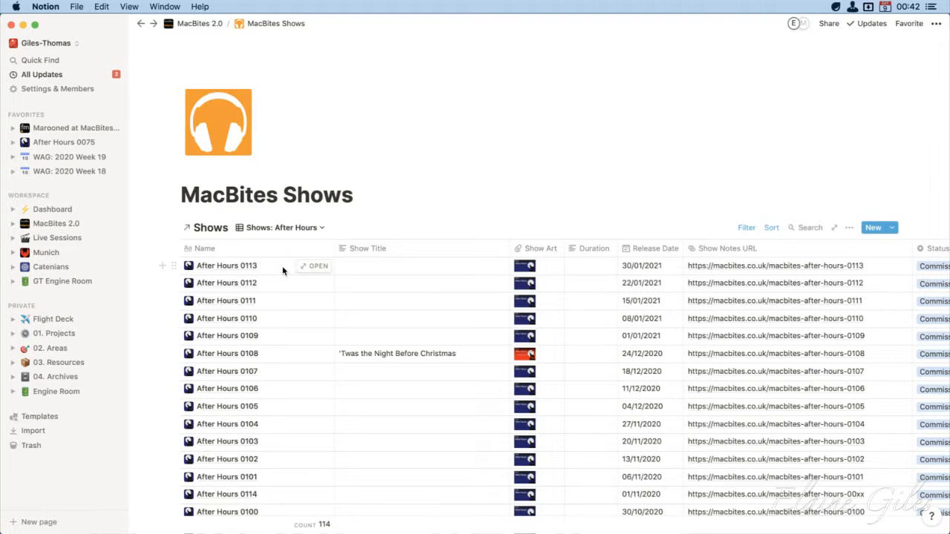
Open the After Hours template for editing, check the filter on its Content Items database, and return to the shows list
{"action": "left_click", "coordinate": [894, 228]}
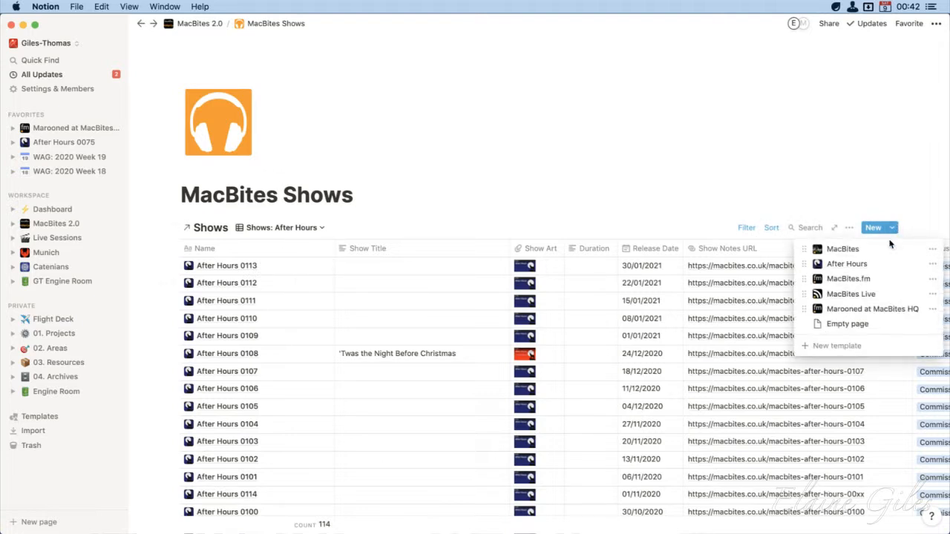
{"action": "left_click", "coordinate": [932, 265]}
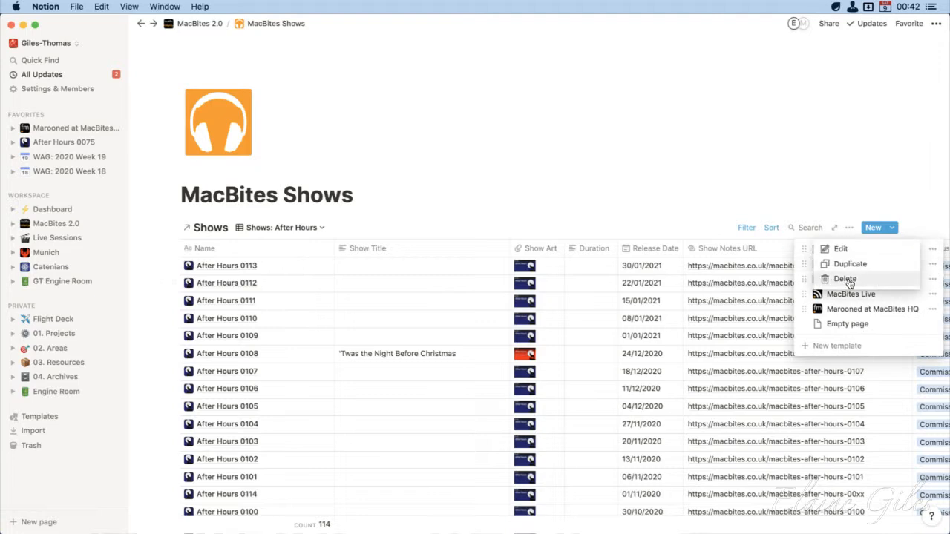
{"action": "left_click", "coordinate": [840, 250]}
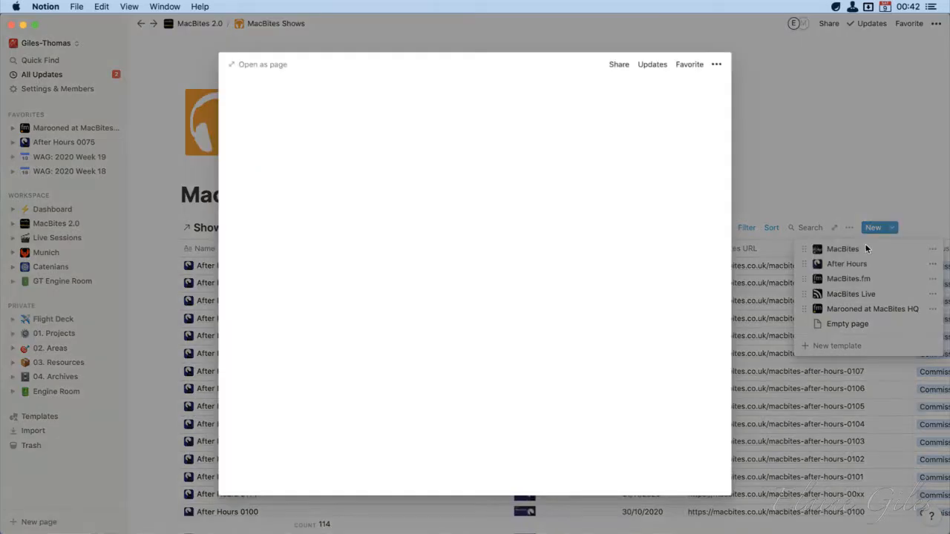
{"action": "scroll", "coordinate": [425, 274], "scroll_direction": "down", "scroll_amount": 5}
{"action": "scroll", "coordinate": [425, 279], "scroll_direction": "down", "scroll_amount": 10}
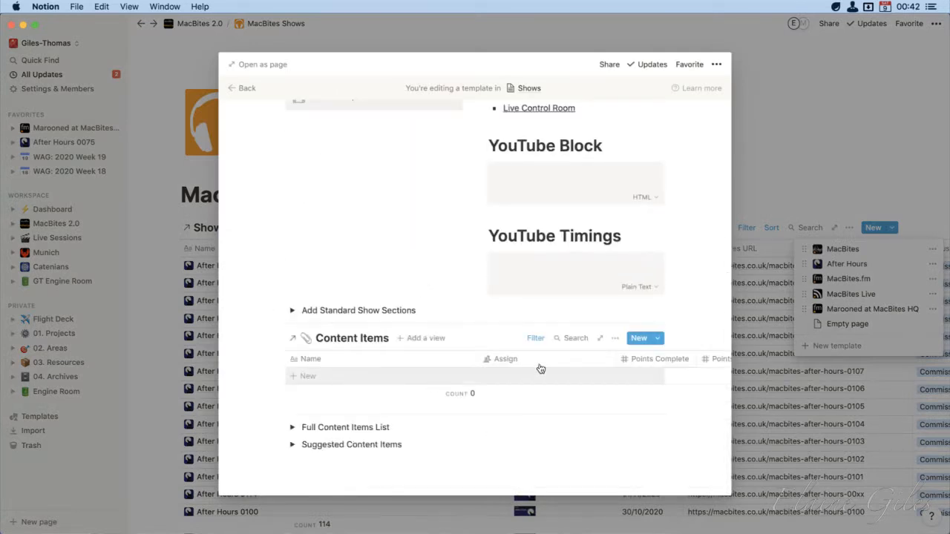
{"action": "left_click", "coordinate": [536, 339]}
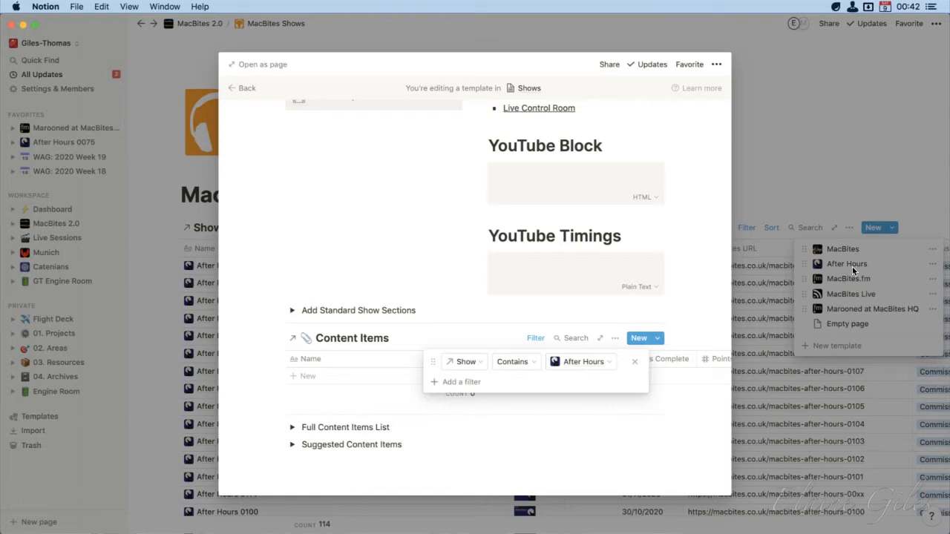
{"action": "left_click", "coordinate": [152, 391]}
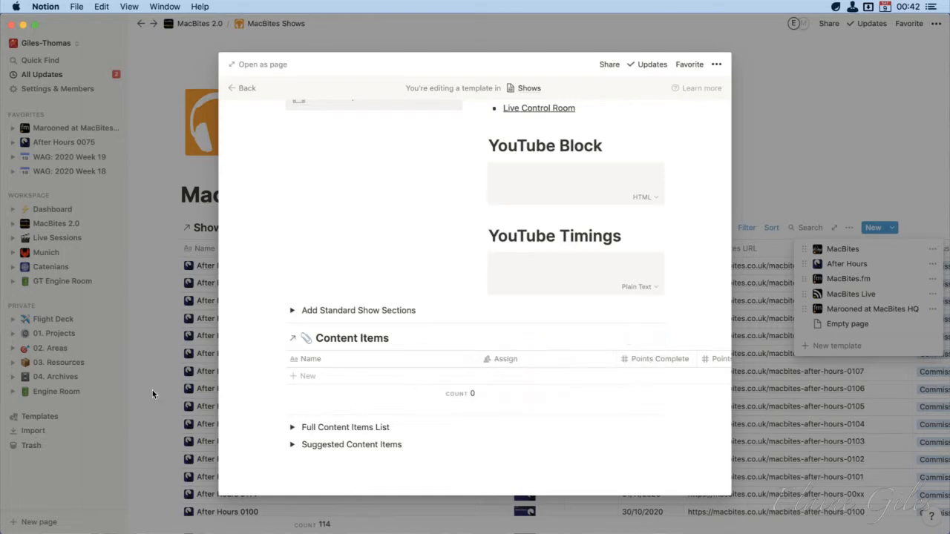
{"action": "left_click", "coordinate": [153, 392]}
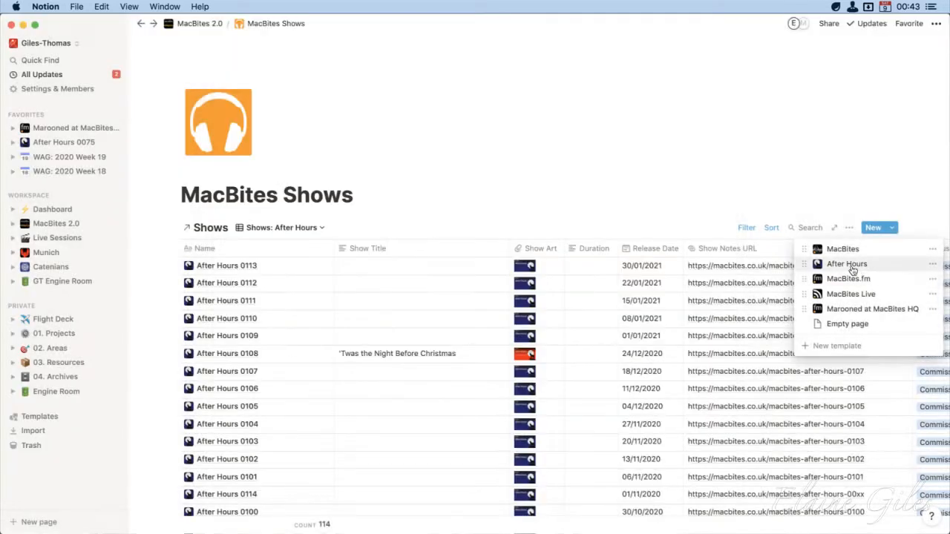
Create a new show from the After Hours template, title it "After Hours", and return to the shows list
{"action": "left_click", "coordinate": [819, 269]}
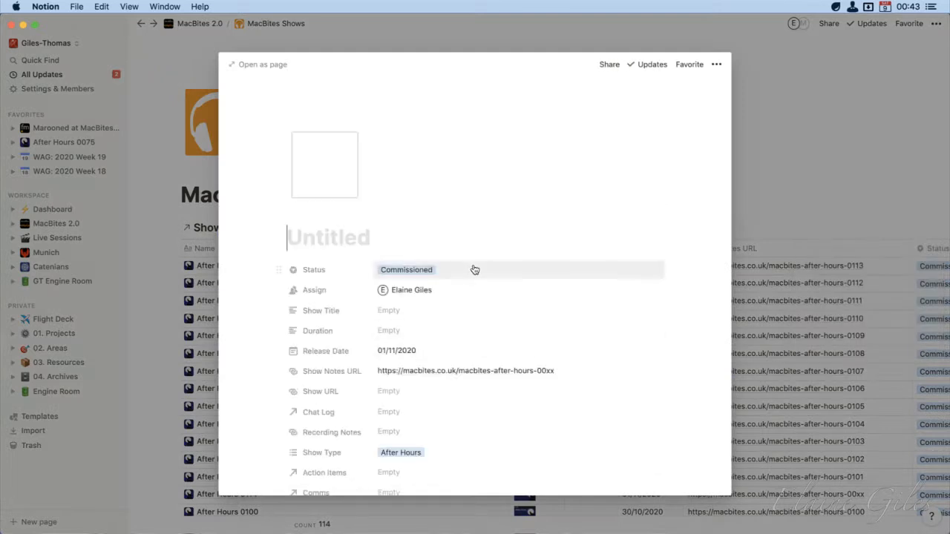
{"action": "type", "text": "After"}
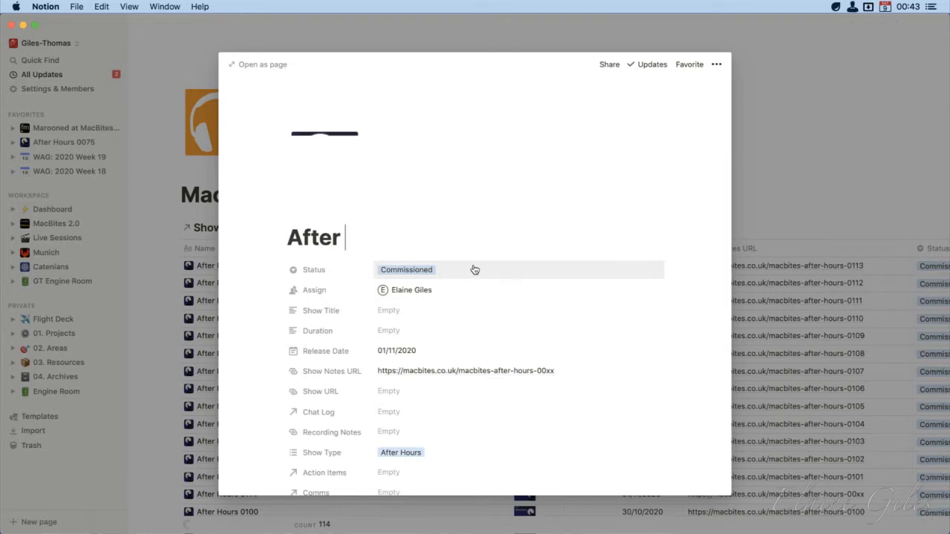
{"action": "type", "text": " Hours"}
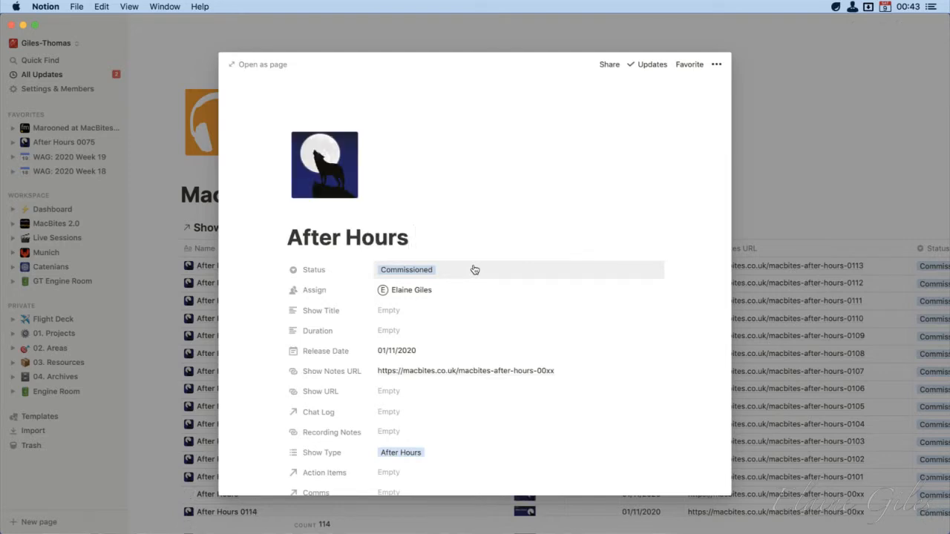
{"action": "left_click", "coordinate": [424, 272]}
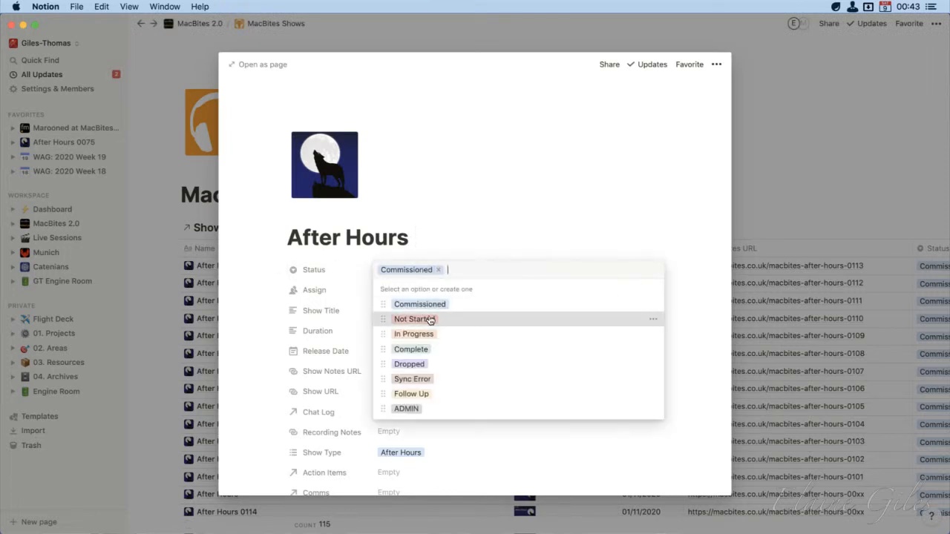
{"action": "left_click_drag", "start_coordinate": [433, 320], "coordinate": [432, 324]}
{"action": "left_click", "coordinate": [241, 290]}
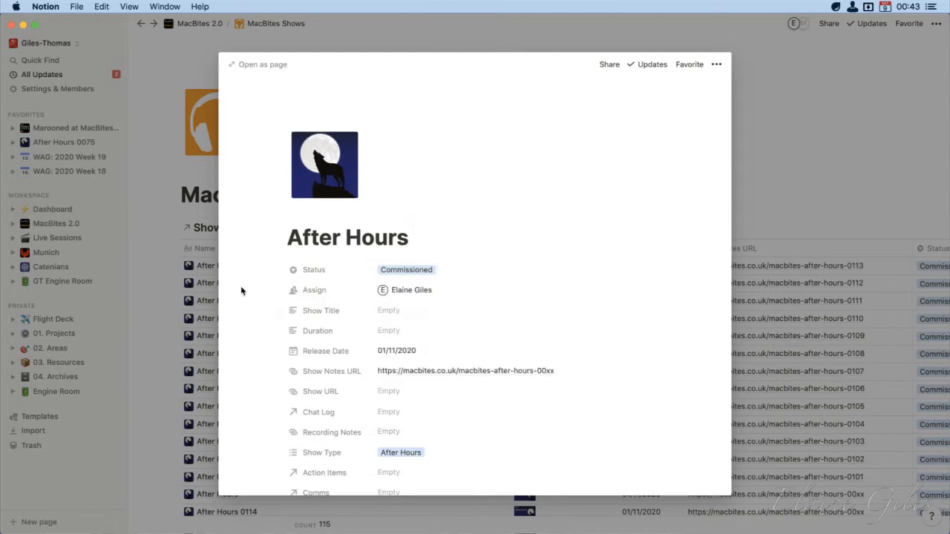
{"action": "left_click", "coordinate": [143, 260]}
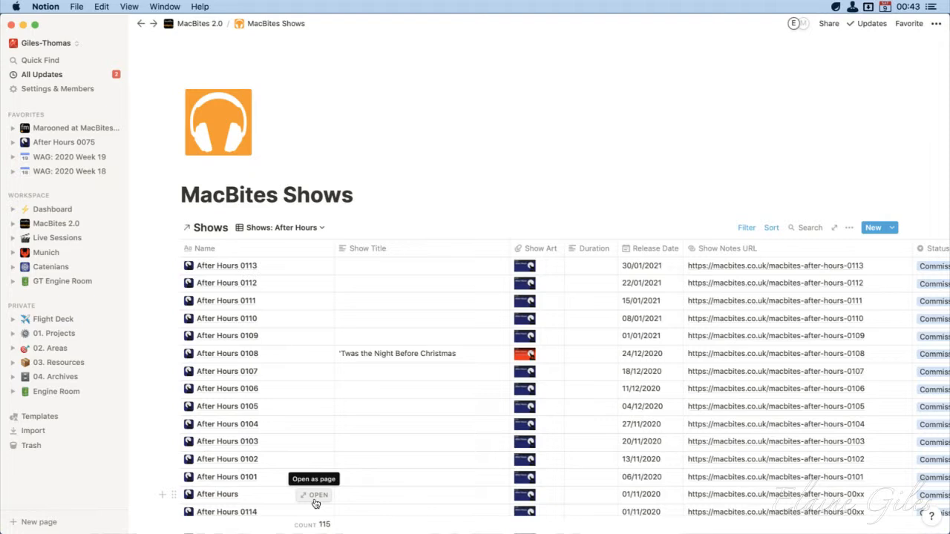
{"action": "left_click", "coordinate": [315, 498]}
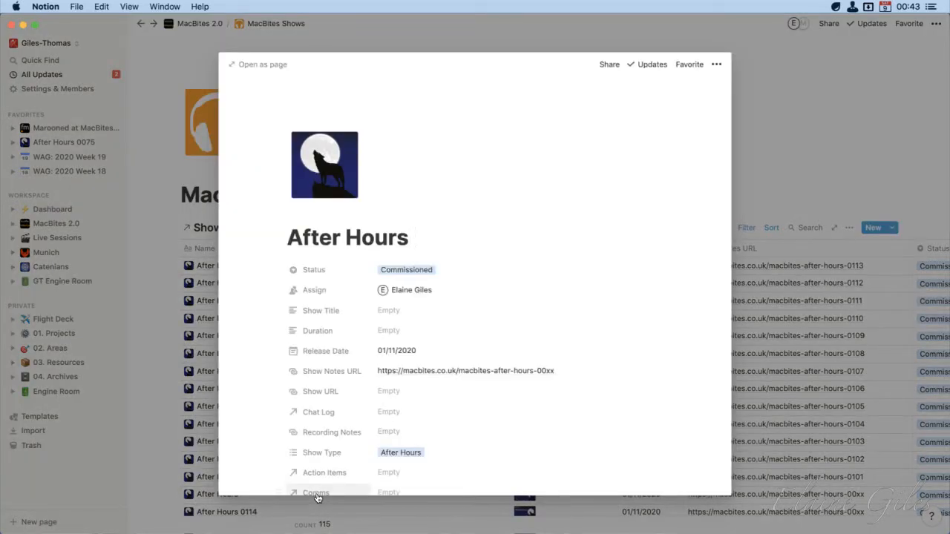
{"action": "left_click", "coordinate": [149, 332]}
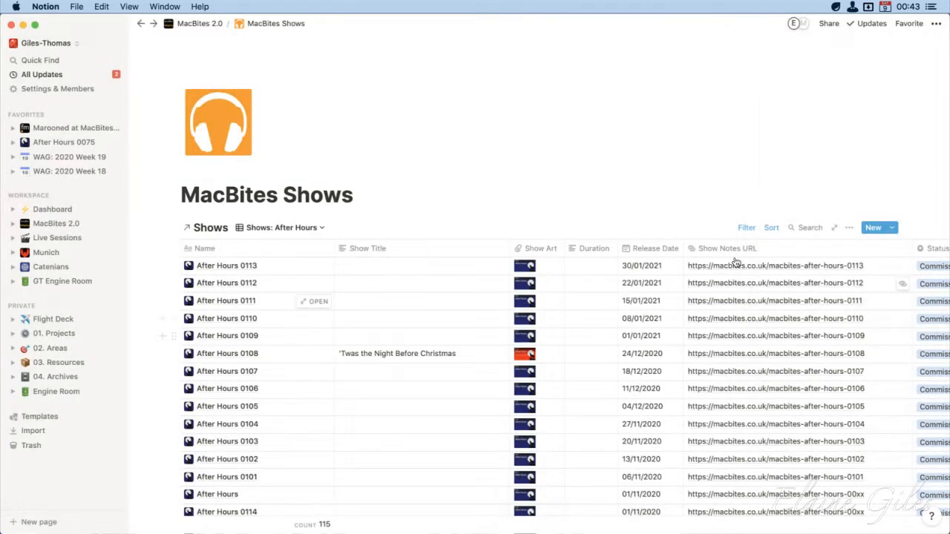
Move the Name sort above the Release Date sort in the "Shows: After Hours" view
{"action": "left_click", "coordinate": [771, 228]}
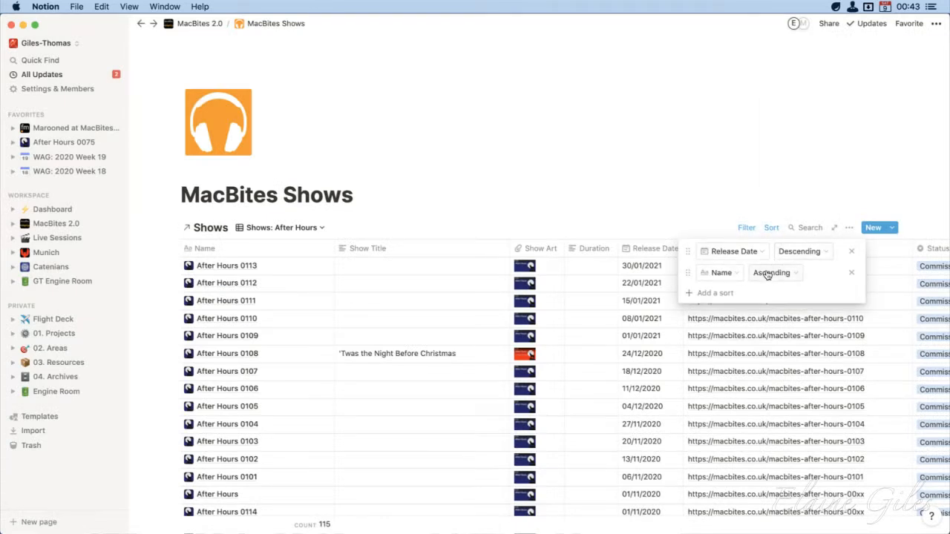
{"action": "left_click_drag", "start_coordinate": [686, 276], "coordinate": [685, 258]}
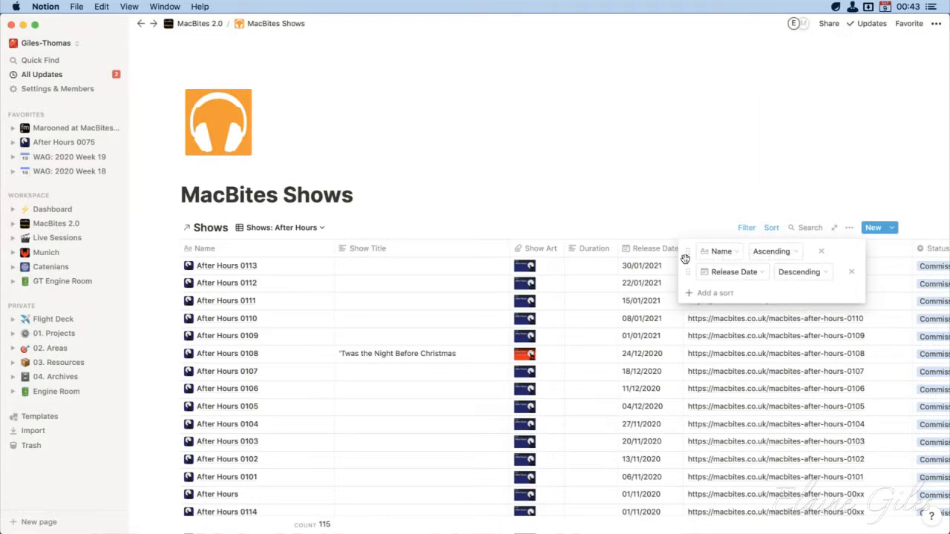
{"action": "left_click", "coordinate": [510, 159]}
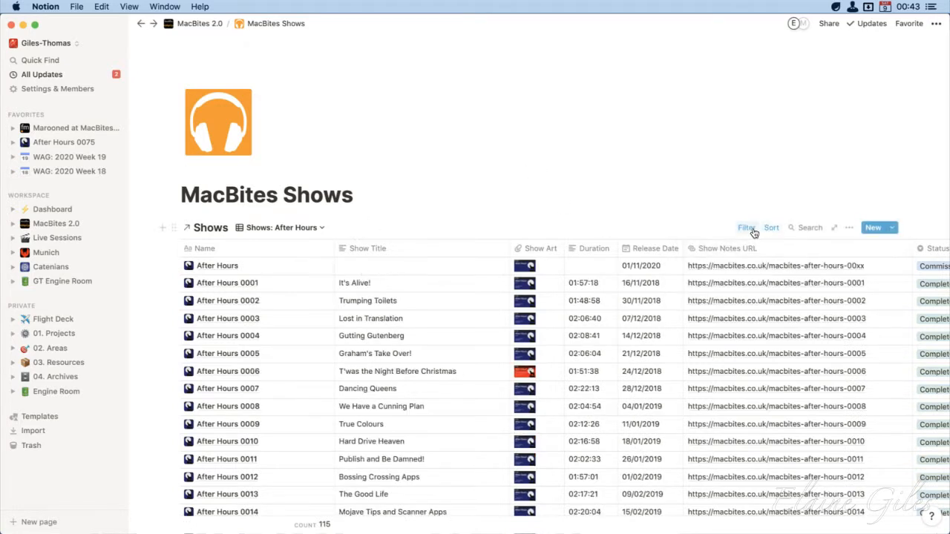
Set the Name sort to Descending and the Release Date sort to Ascending in the After Hours view
{"action": "left_click", "coordinate": [780, 230]}
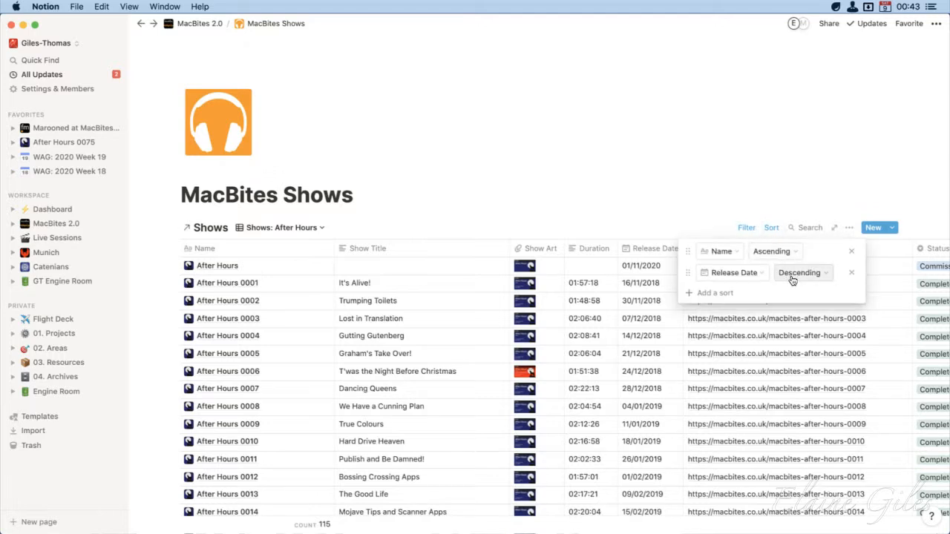
{"action": "left_click", "coordinate": [793, 253]}
{"action": "left_click", "coordinate": [779, 286]}
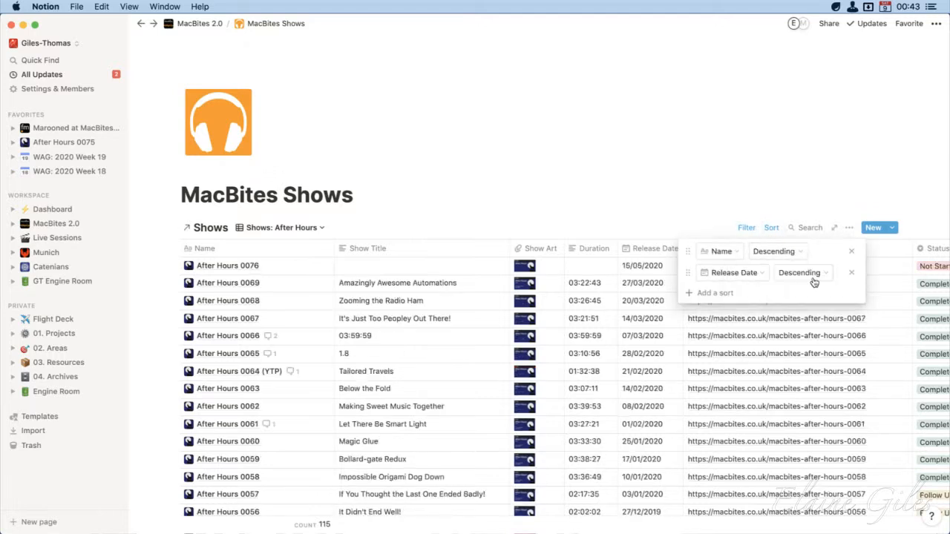
{"action": "left_click", "coordinate": [816, 275]}
{"action": "left_click", "coordinate": [802, 294]}
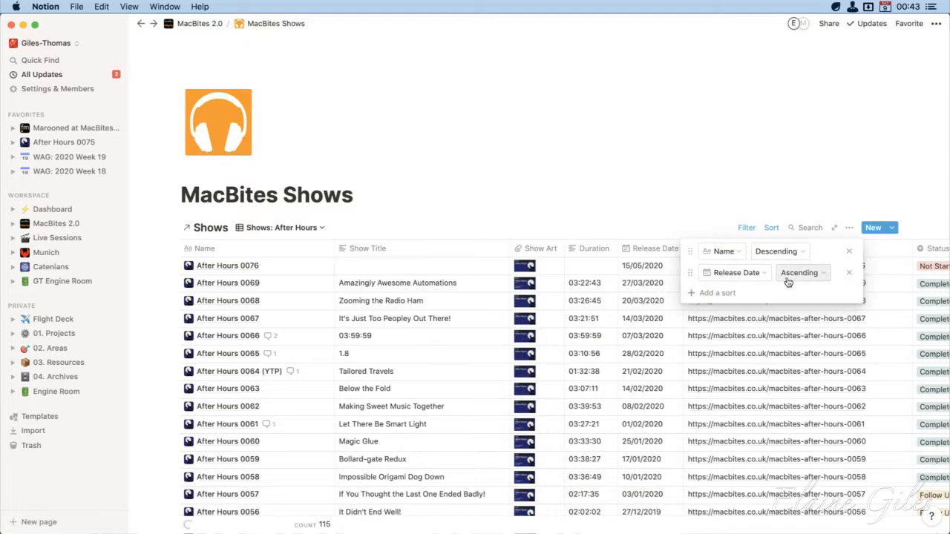
{"action": "left_click", "coordinate": [645, 195]}
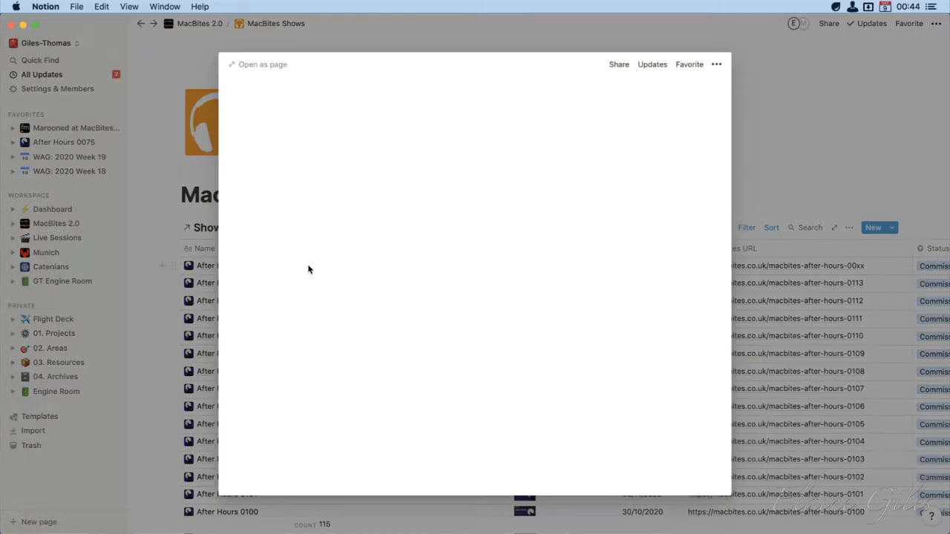
Open the After Hours 0114 show, check its Content Items filter, and close the show
{"action": "left_click", "coordinate": [309, 271]}
{"action": "left_click", "coordinate": [481, 253]}
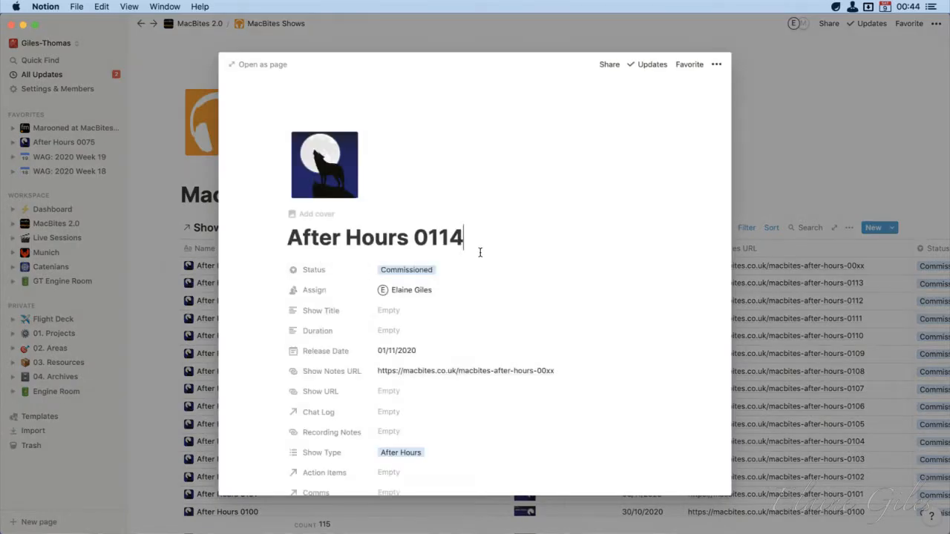
{"action": "scroll", "coordinate": [486, 273], "scroll_direction": "down", "scroll_amount": 15}
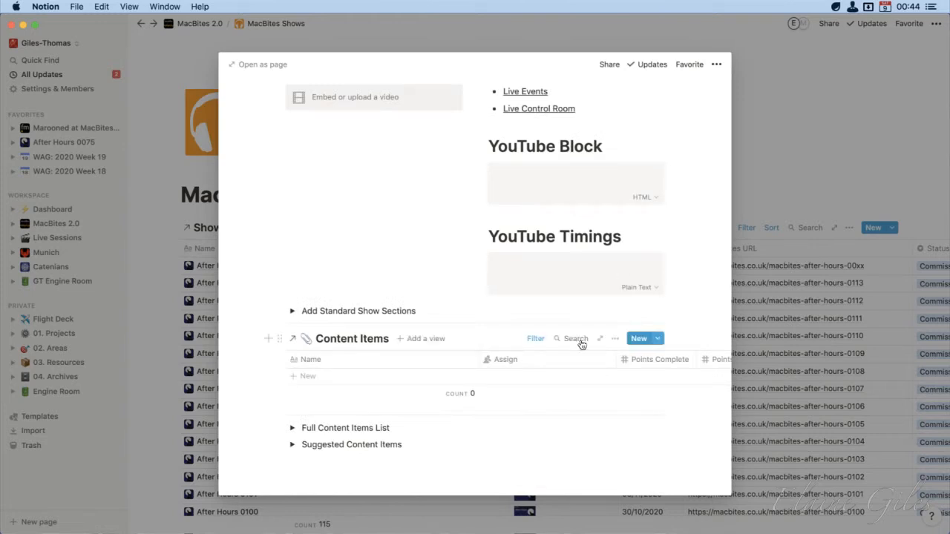
{"action": "left_click", "coordinate": [536, 339]}
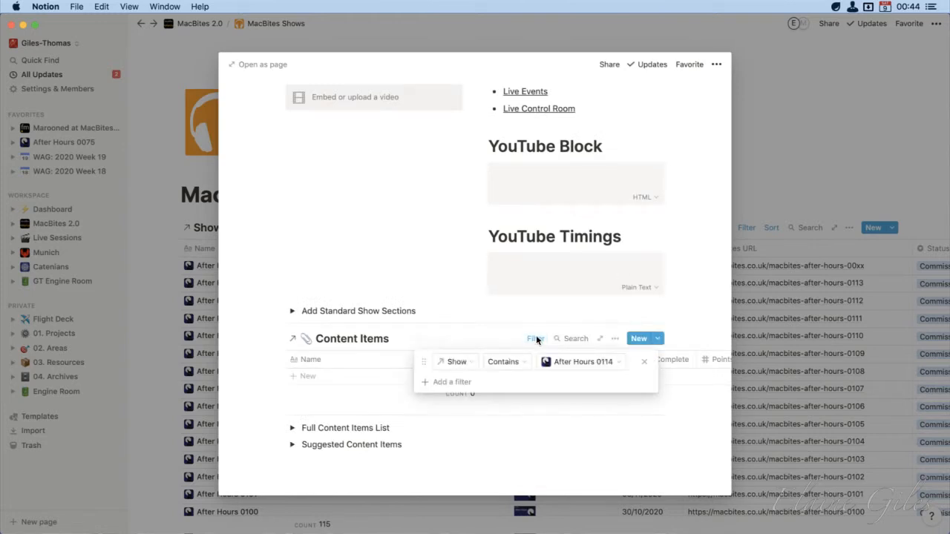
{"action": "left_click", "coordinate": [238, 309]}
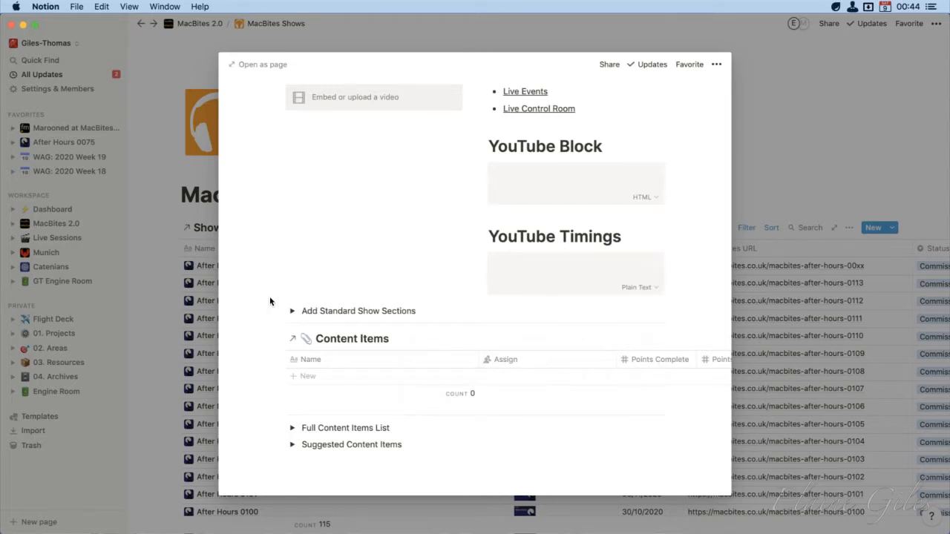
{"action": "scroll", "coordinate": [269, 300], "scroll_direction": "up", "scroll_amount": 10}
{"action": "scroll", "coordinate": [270, 300], "scroll_direction": "up", "scroll_amount": 10}
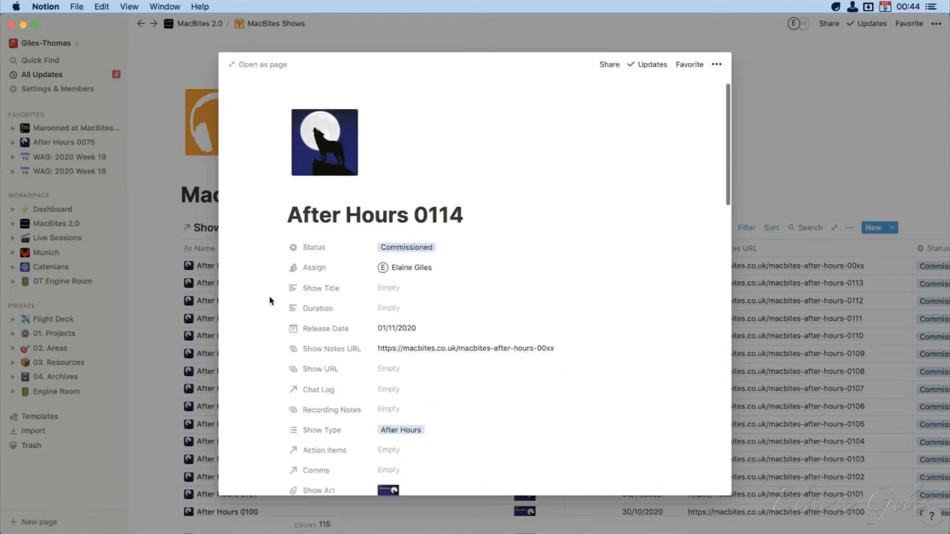
{"action": "left_click", "coordinate": [155, 305]}
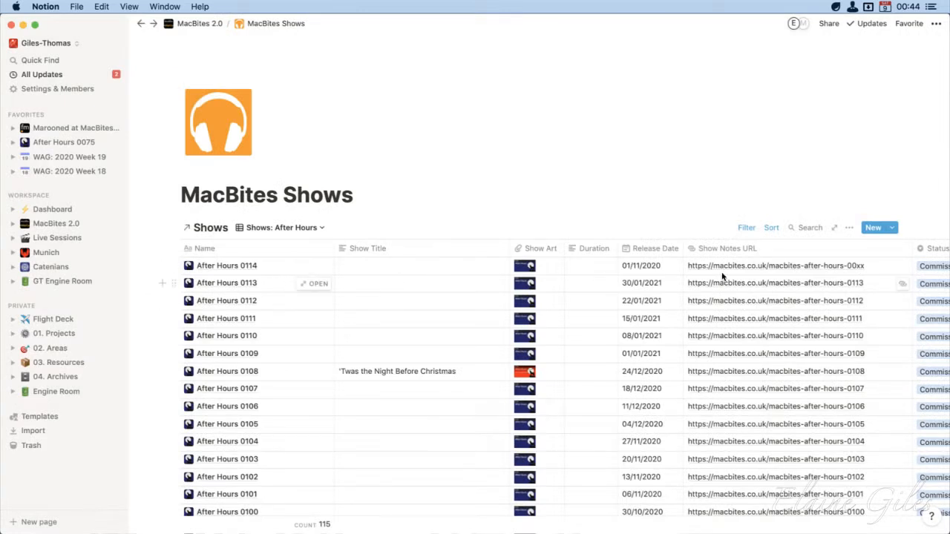
Set the release date of After Hours 0114 to 05/02/2021
{"action": "left_click", "coordinate": [664, 265]}
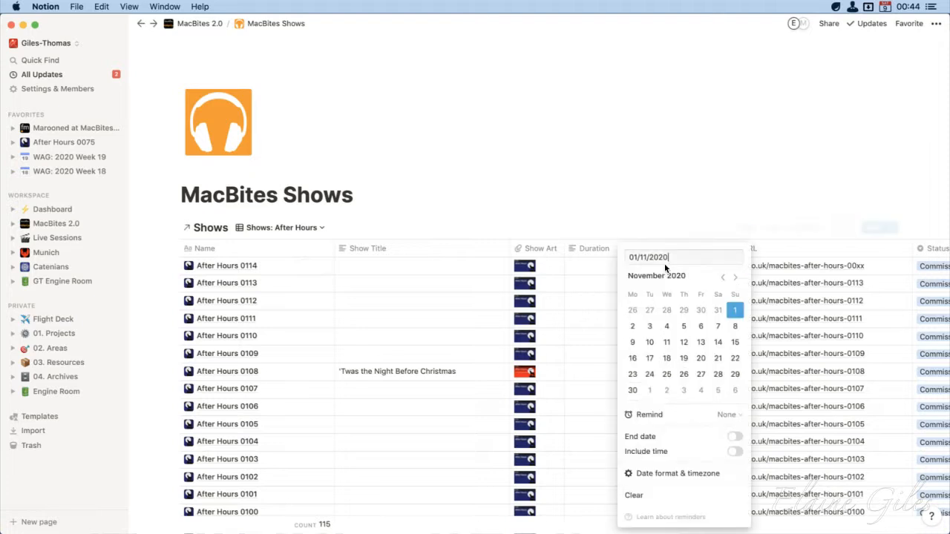
{"action": "left_click", "coordinate": [736, 277]}
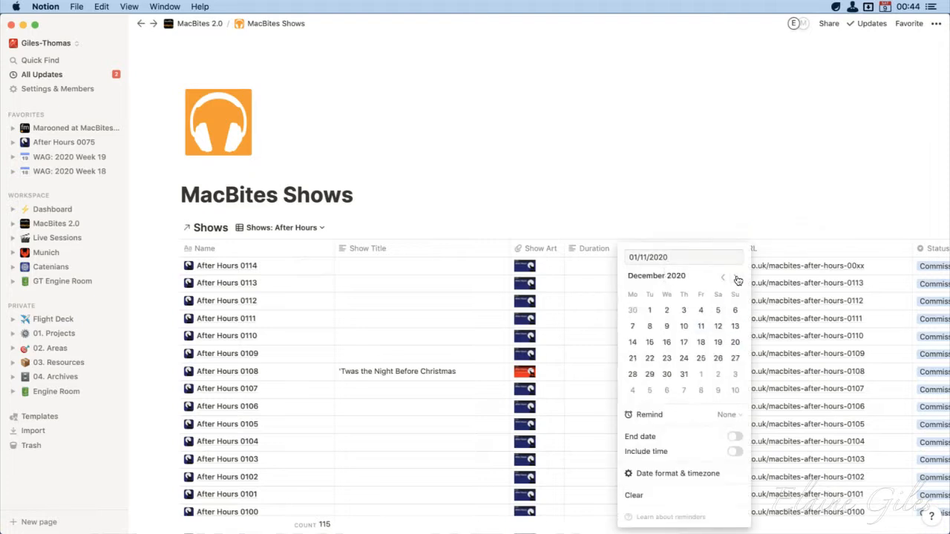
{"action": "left_click", "coordinate": [736, 277]}
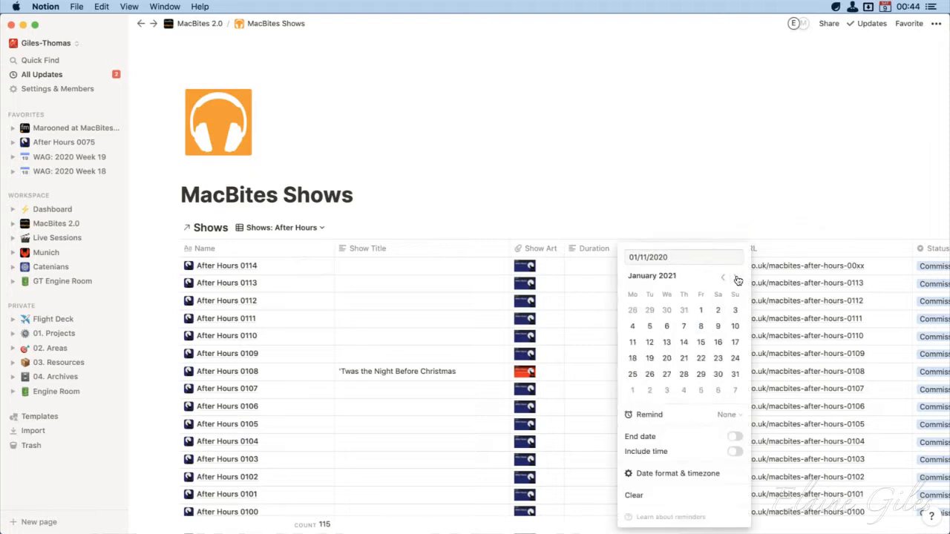
{"action": "left_click", "coordinate": [701, 397]}
{"action": "left_click", "coordinate": [666, 224]}
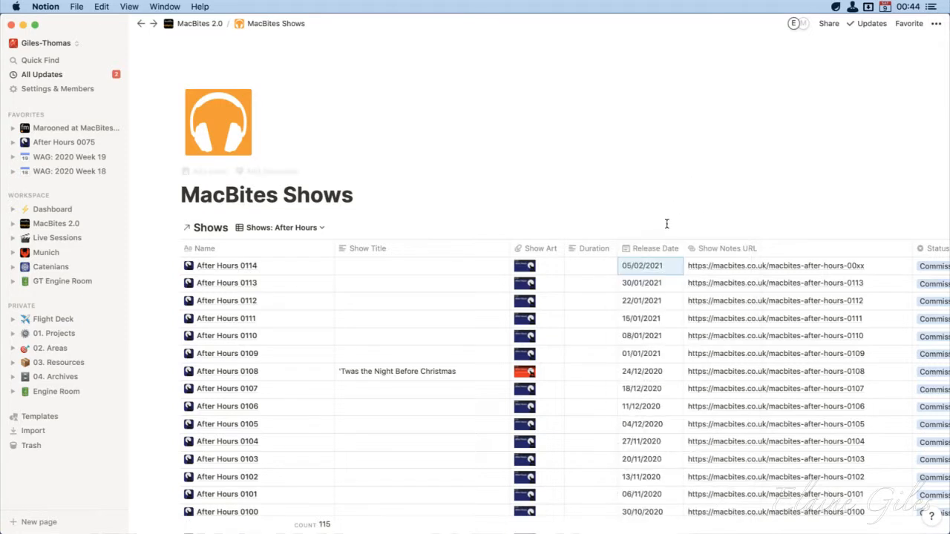
{"action": "left_click", "coordinate": [875, 276]}
{"action": "key", "text": "BackSpace"}
{"action": "key", "text": "BackSpace"}
{"action": "key", "text": "BackSpace"}
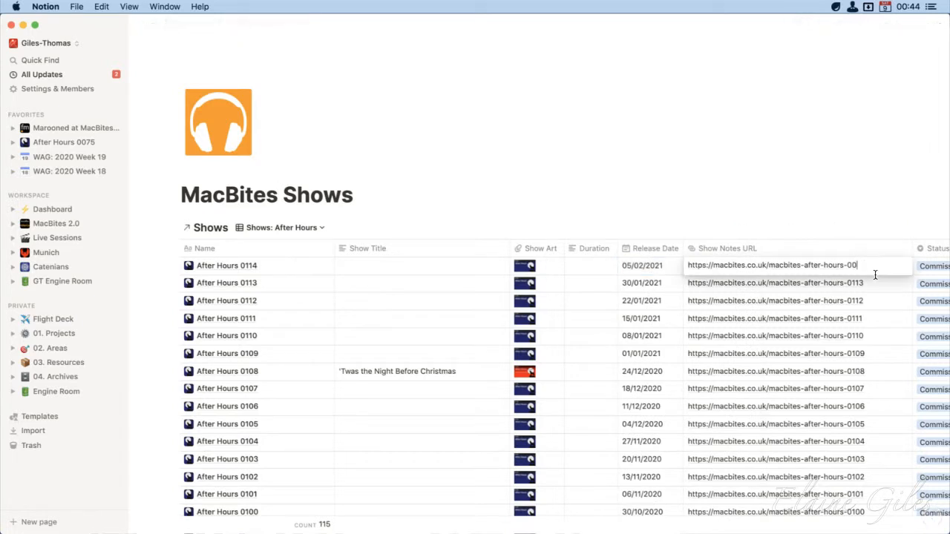
{"action": "type", "text": "114"}
{"action": "key", "text": "Return"}
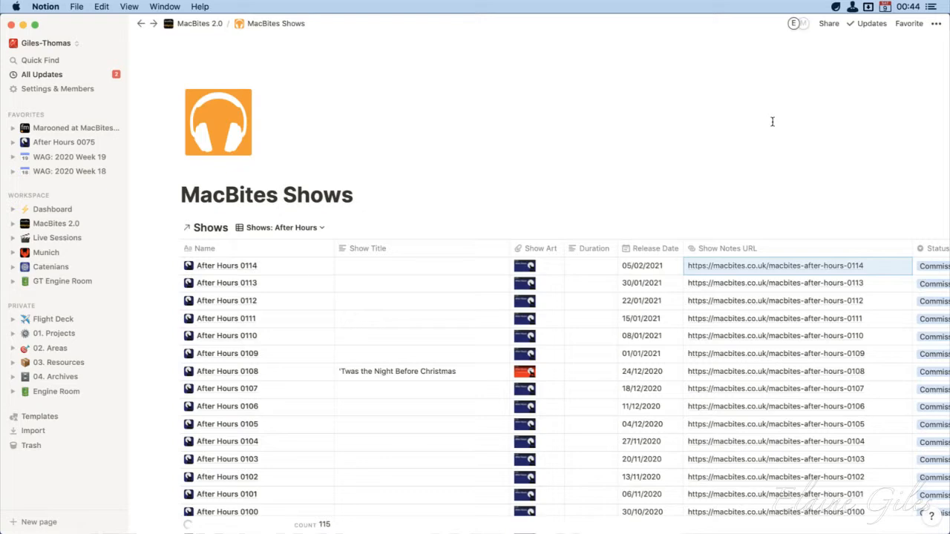
Open After Hours 0114 as a full page and check the Show filter on its linked Content Items database
{"action": "left_click", "coordinate": [310, 268]}
{"action": "left_click", "coordinate": [263, 65]}
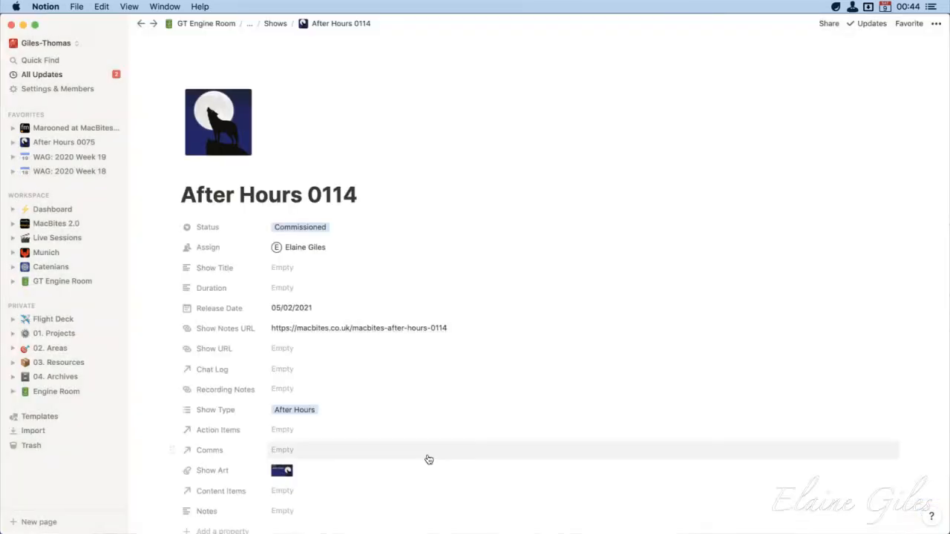
{"action": "scroll", "coordinate": [524, 530], "scroll_direction": "down", "scroll_amount": 2}
{"action": "scroll", "coordinate": [524, 530], "scroll_direction": "down", "scroll_amount": 15}
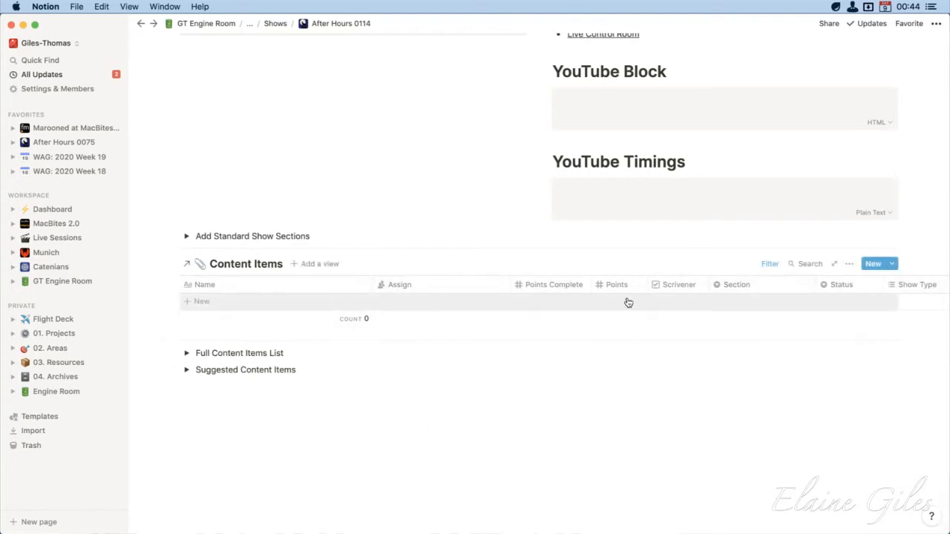
{"action": "left_click", "coordinate": [770, 265]}
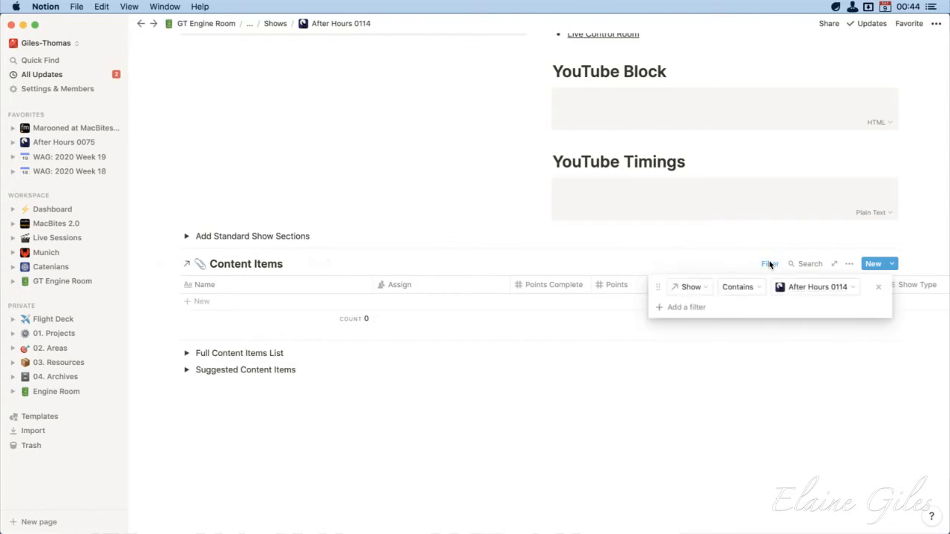
{"action": "left_click", "coordinate": [384, 512]}
{"action": "scroll", "coordinate": [383, 512], "scroll_direction": "up", "scroll_amount": 8}
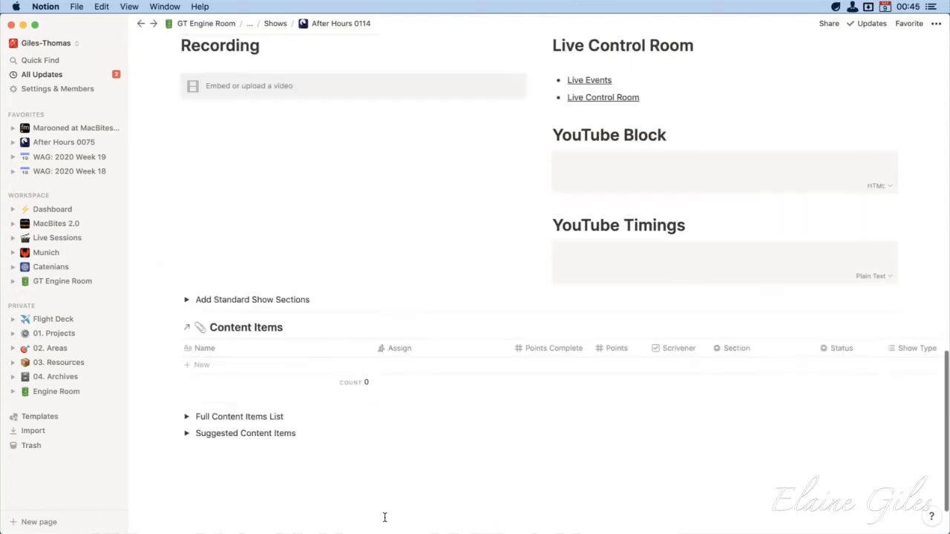
{"action": "scroll", "coordinate": [385, 514], "scroll_direction": "up", "scroll_amount": 15}
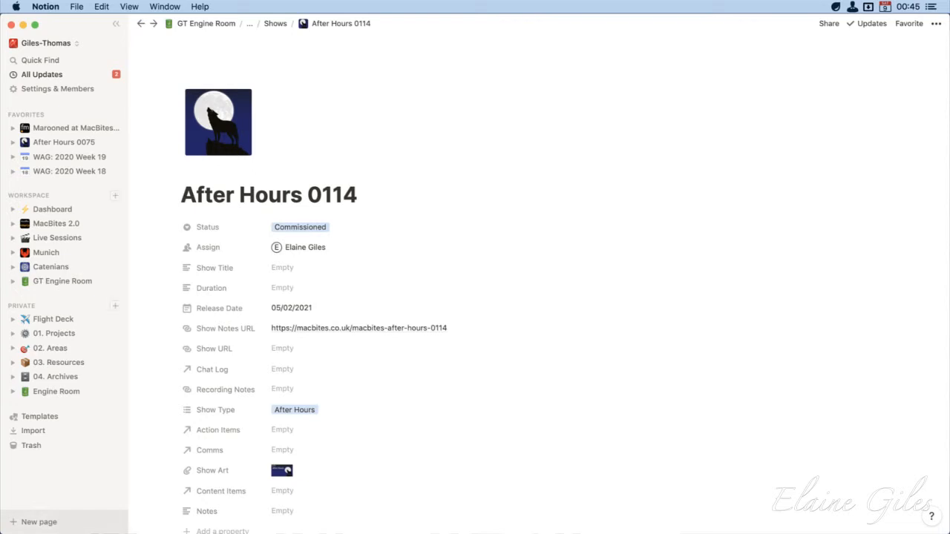
Switch to Keynote
{"action": "key", "text": "super+Tab"}
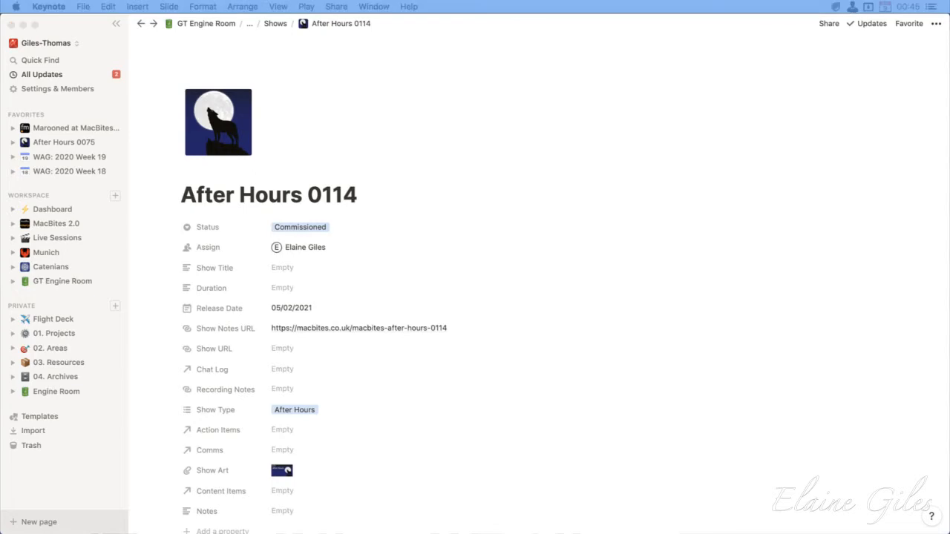